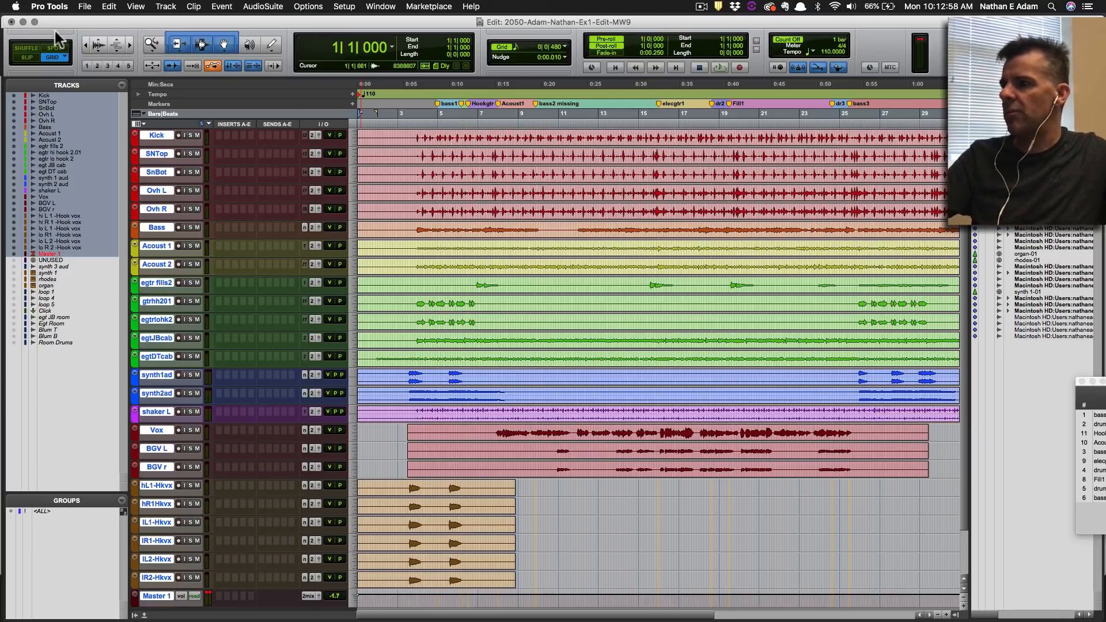
# Switch to the browser, check the Edit Window configuration section of the Exercise 1 instructions, and return to Pro Tools.
pyautogui.press('super+Tab')
pyautogui.press('super+Tab')
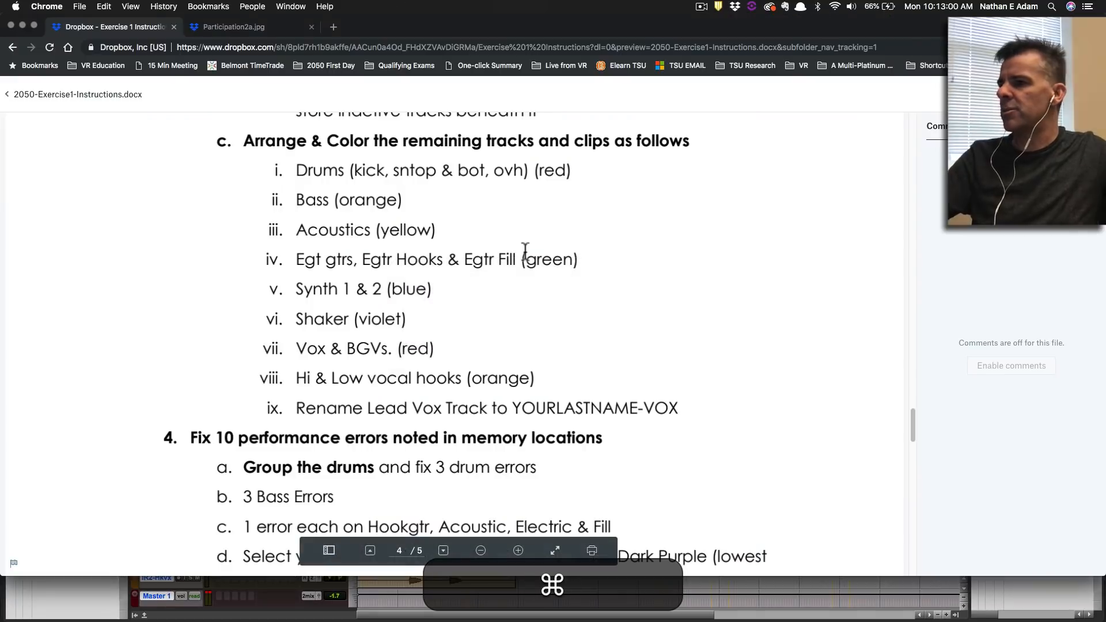
pyautogui.scroll(15, 527, 254)
pyautogui.scroll(5, 531, 257)
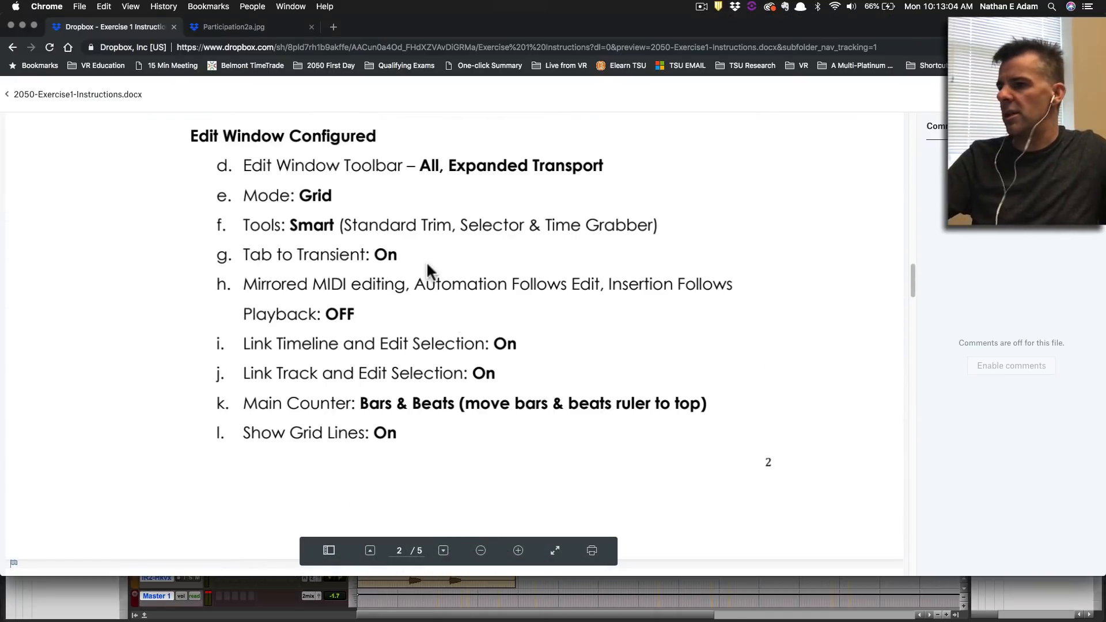
pyautogui.press('super+Tab')
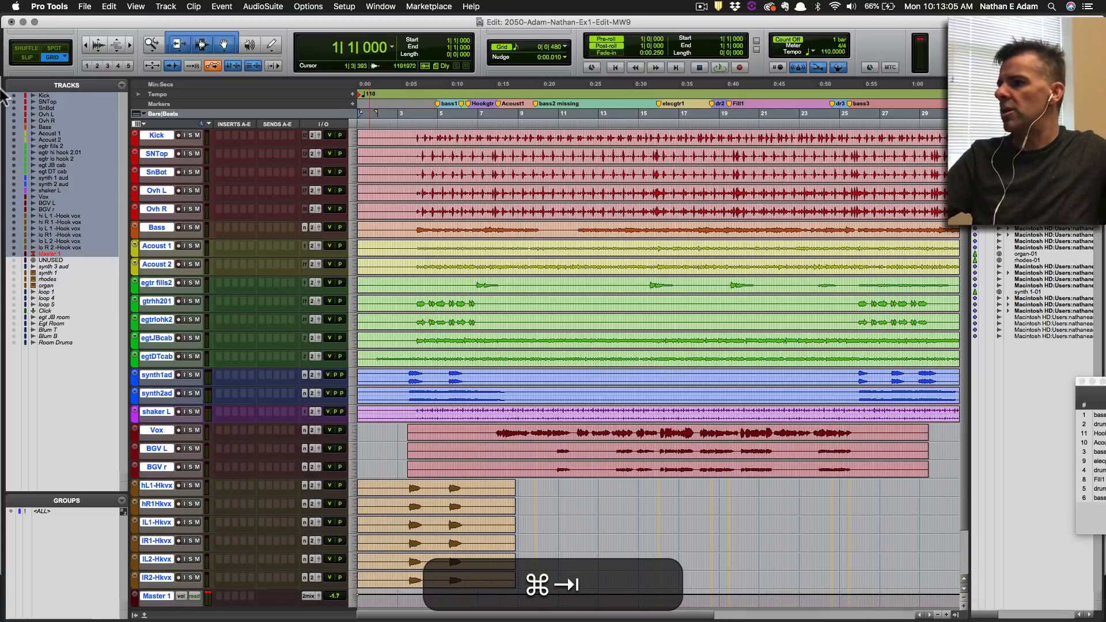
# Switch the edit mode to Relative Grid and back to Absolute Grid.
pyautogui.click(51, 59)
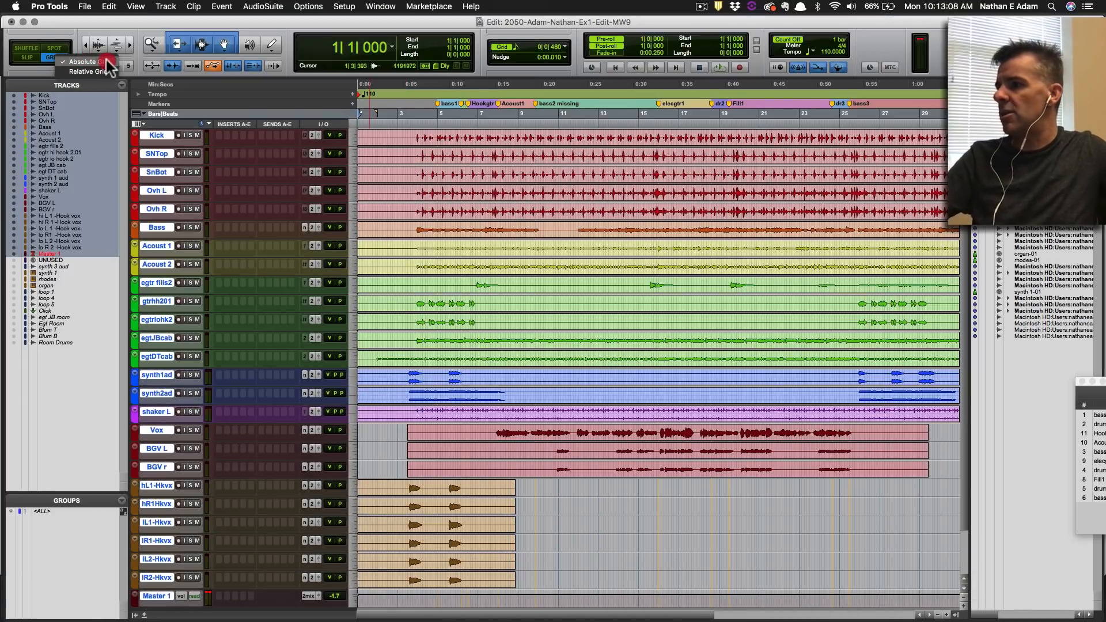
pyautogui.click(96, 70)
pyautogui.click(52, 57)
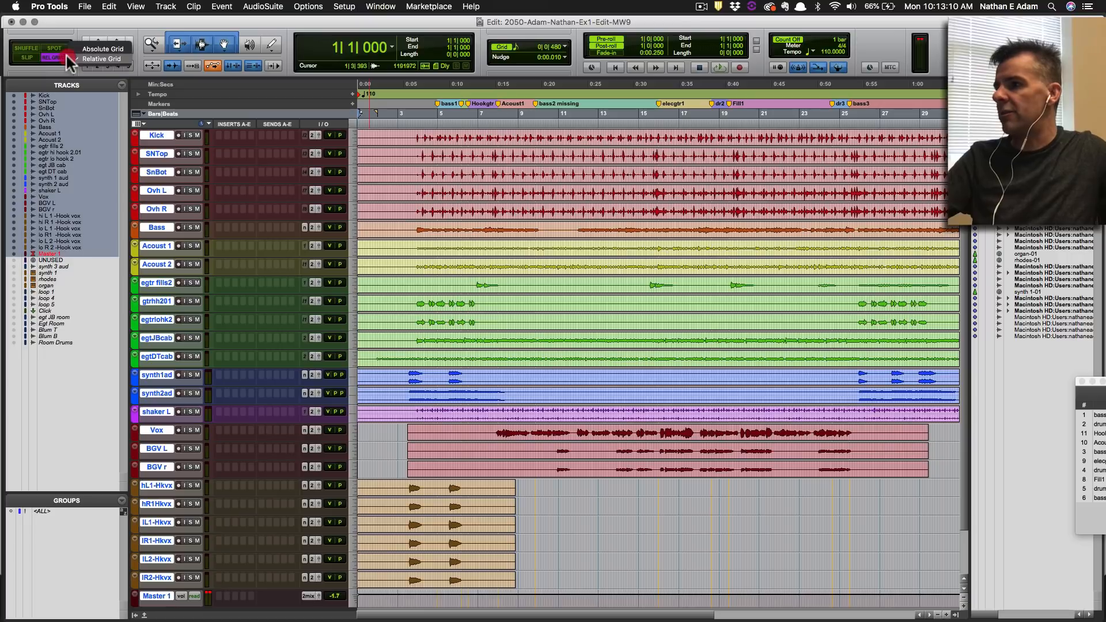
pyautogui.click(95, 49)
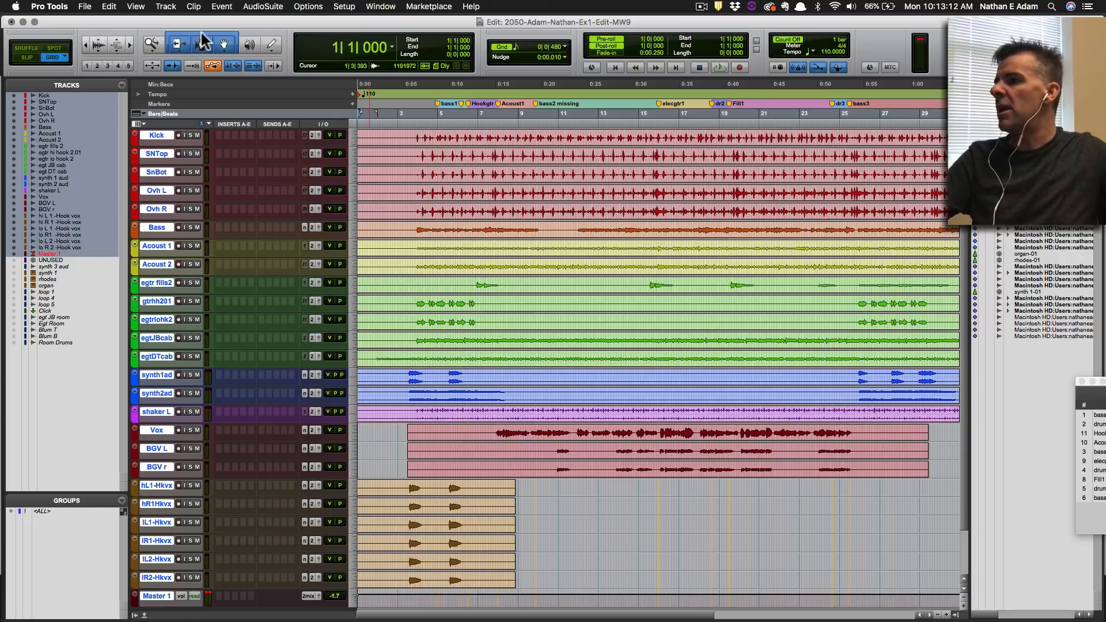
# Activate the Smart tool combining the Trim, Selector and Grabber tools.
pyautogui.click(201, 43)
pyautogui.click(225, 44)
pyautogui.click(202, 35)
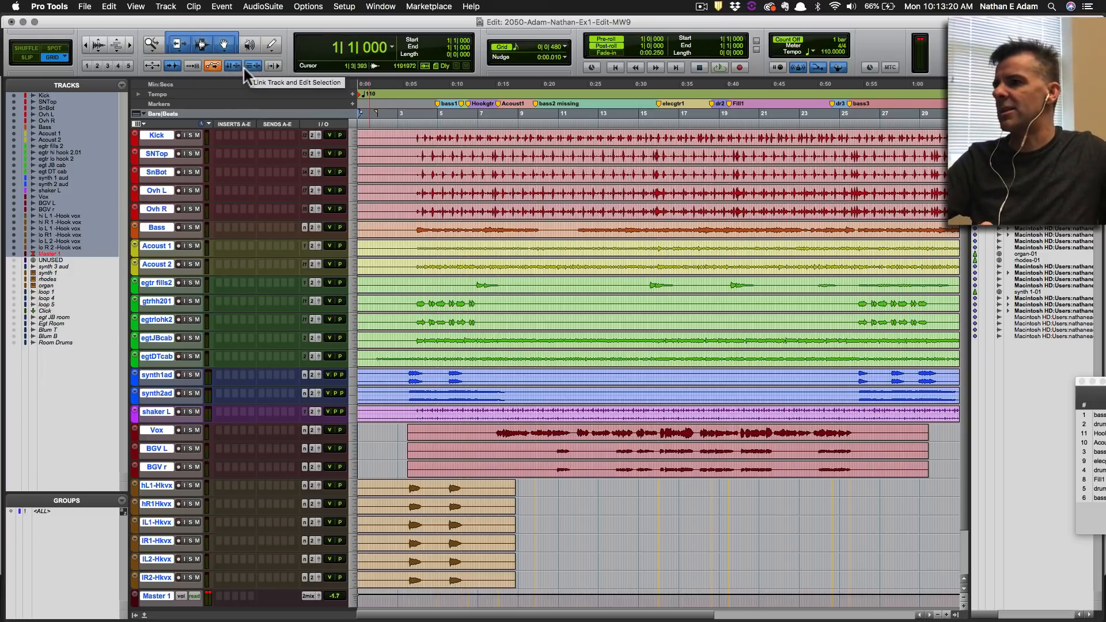
pyautogui.click(392, 46)
pyautogui.click(417, 49)
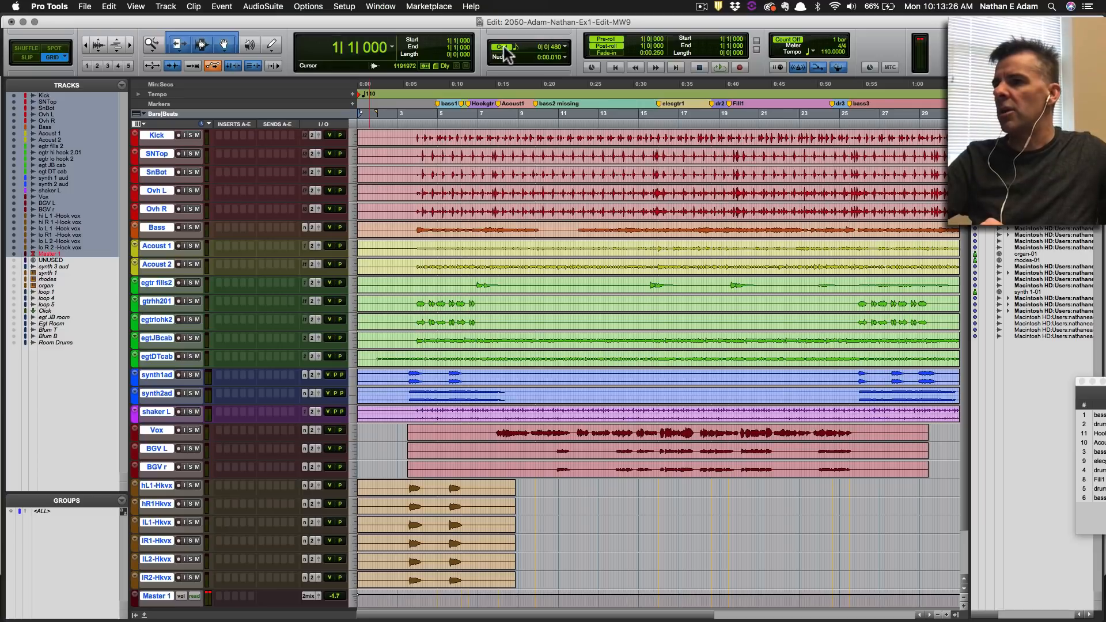
# Enlarge the track heights and, with grid lines shown, select the Kick track from 3|3|000 to 4|2|000.
pyautogui.press('super+bracketright')
pyautogui.press('super+bracketright')
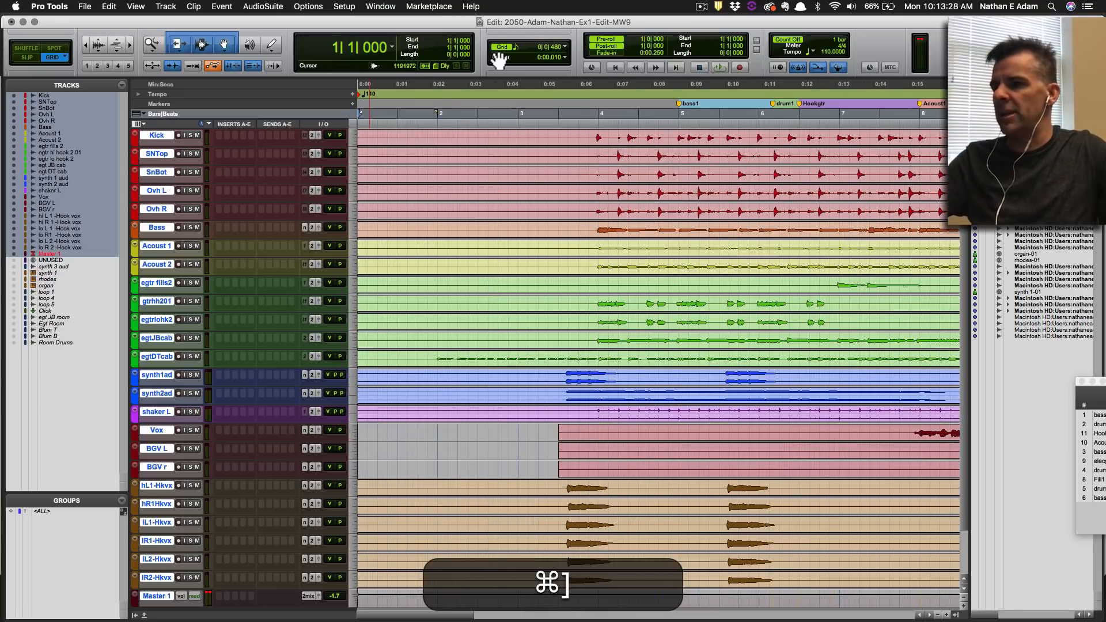
pyautogui.hotkey('ctrl', 'alt', 'Up')
pyautogui.hotkey('ctrl', 'alt', 'Up')
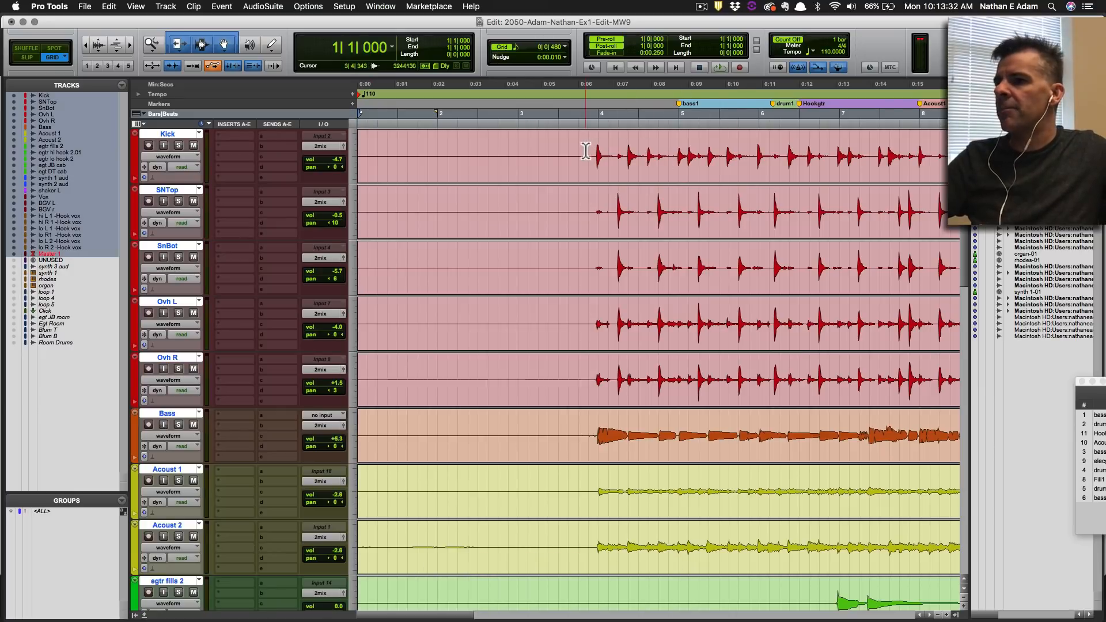
pyautogui.moveTo(589, 149); pyautogui.dragTo(680, 151)
pyautogui.press('t')
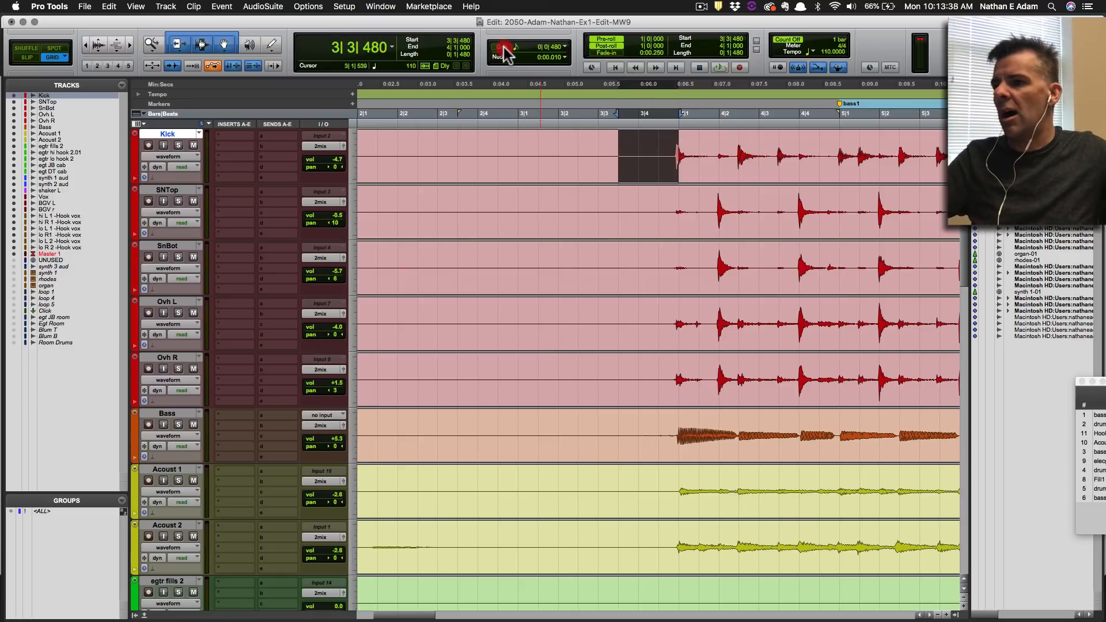
pyautogui.click(502, 48)
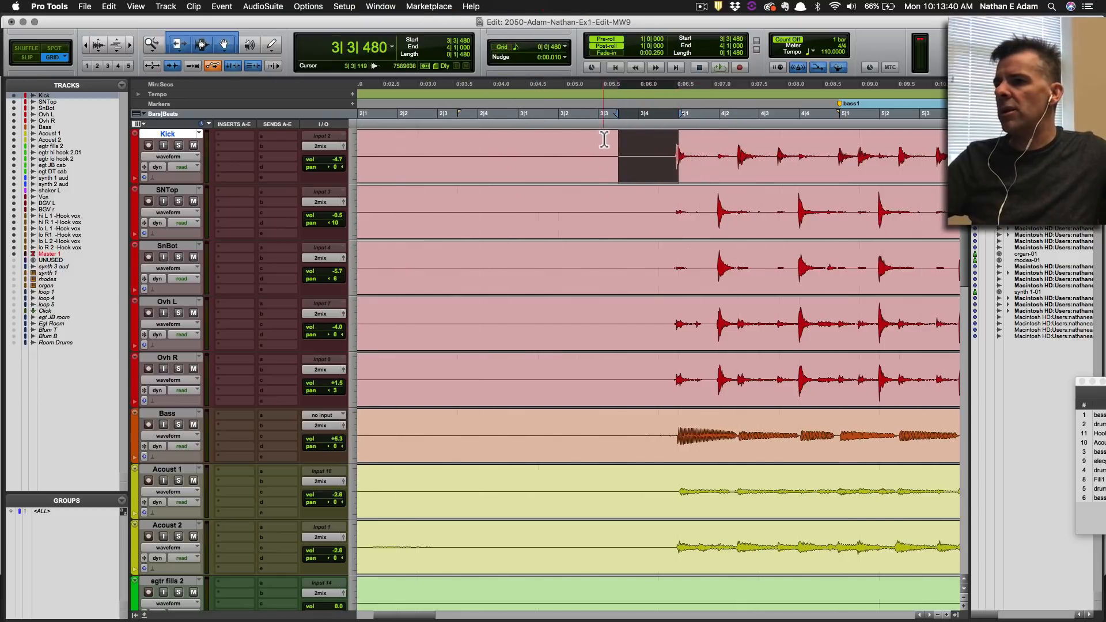
pyautogui.moveTo(599, 148); pyautogui.dragTo(720, 147)
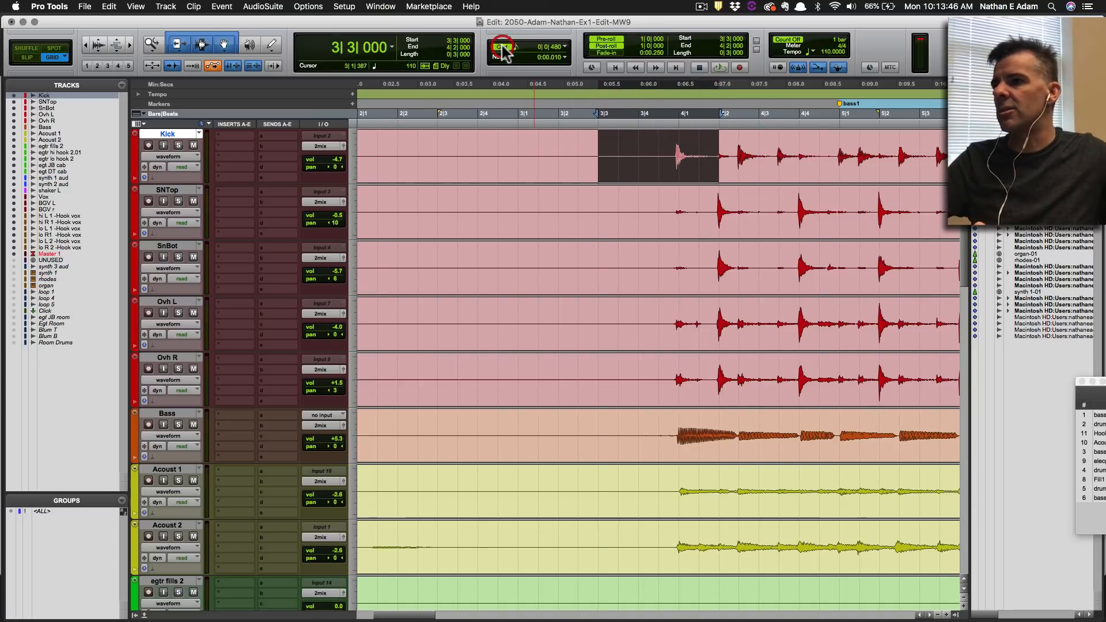
# Set the grid value to a 1/8 note.
pyautogui.click(564, 47)
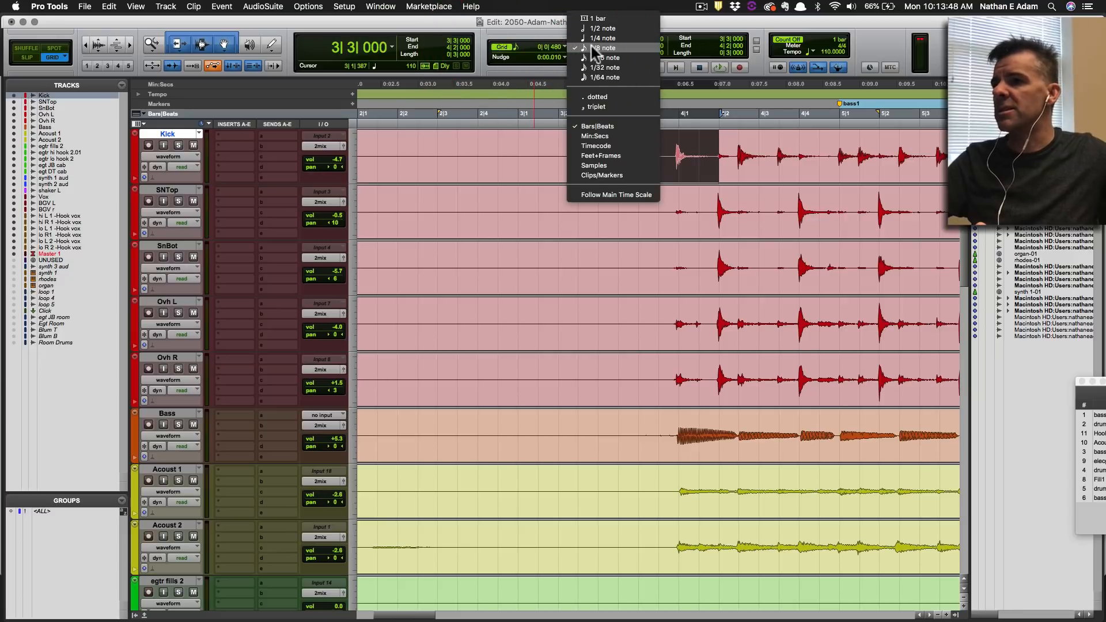
pyautogui.click(594, 48)
pyautogui.click(567, 57)
pyautogui.click(571, 56)
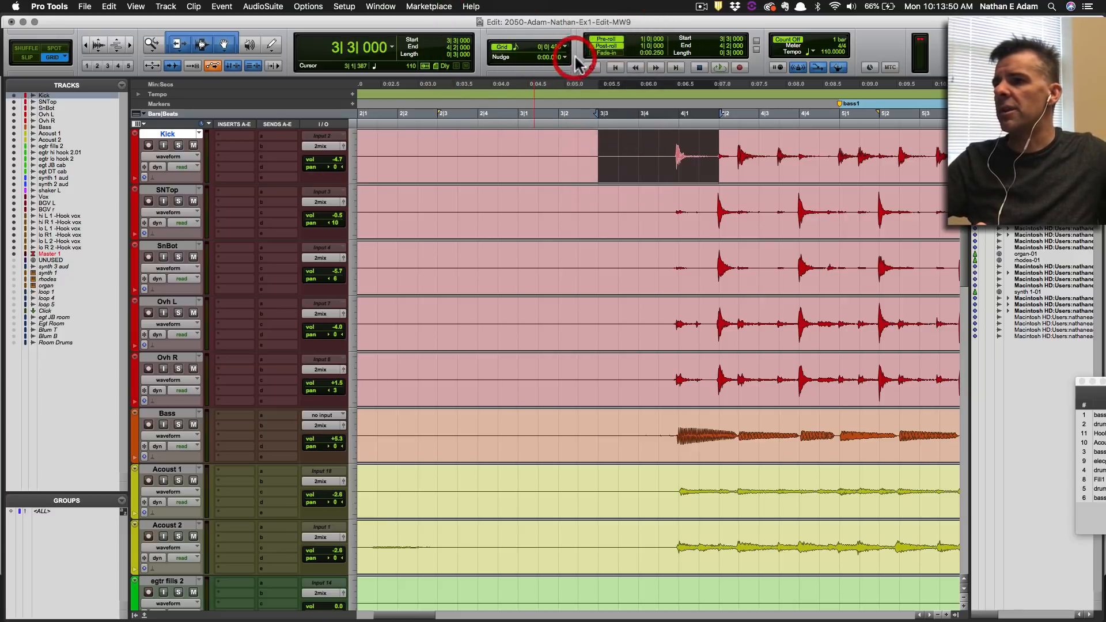
# Set the pre-roll length to 1 bar and open the session tempo value for editing.
pyautogui.click(611, 40)
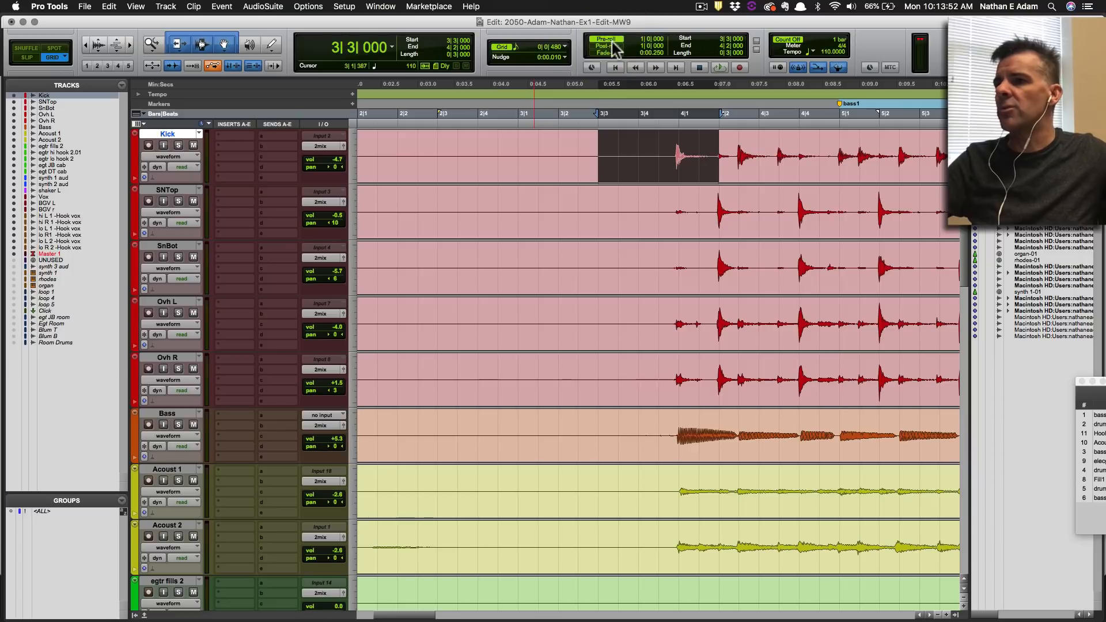
pyautogui.click(644, 39)
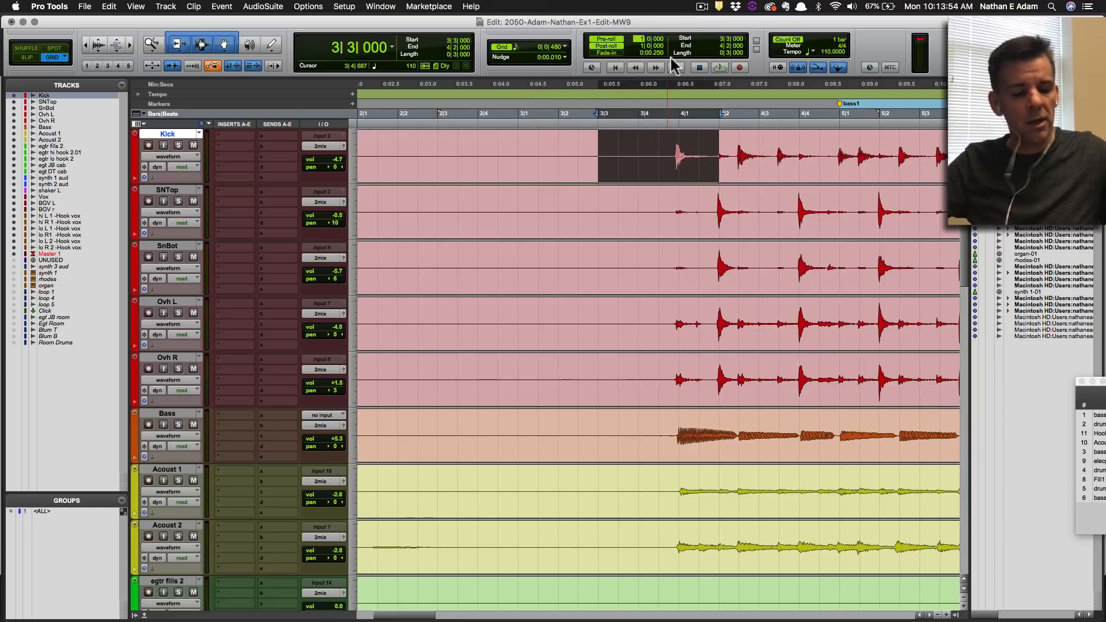
pyautogui.write('51')
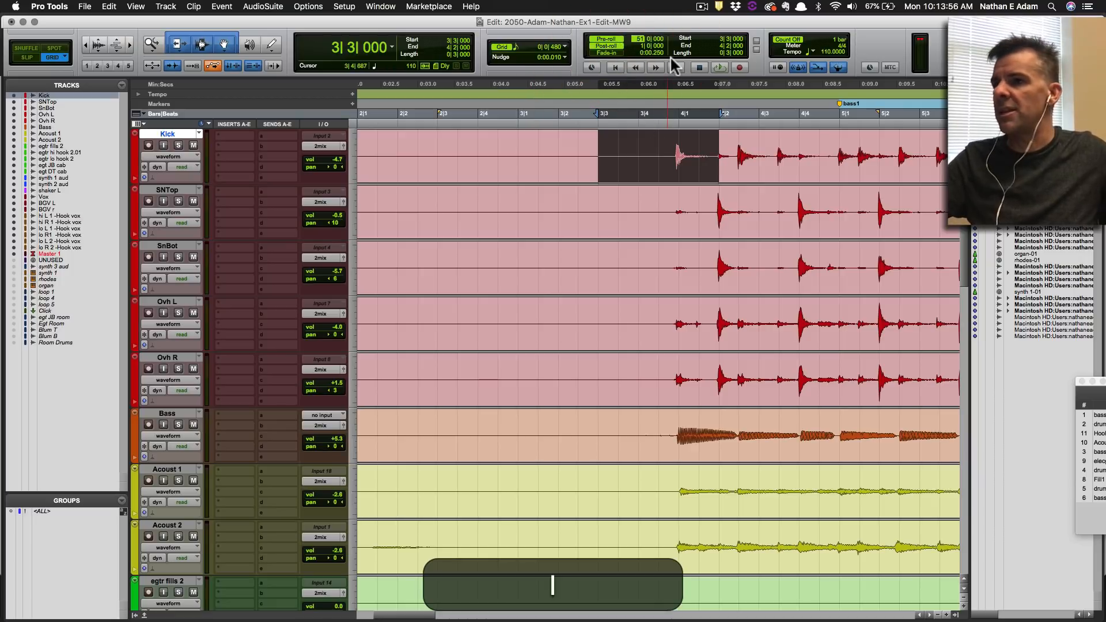
pyautogui.press('BackSpace')
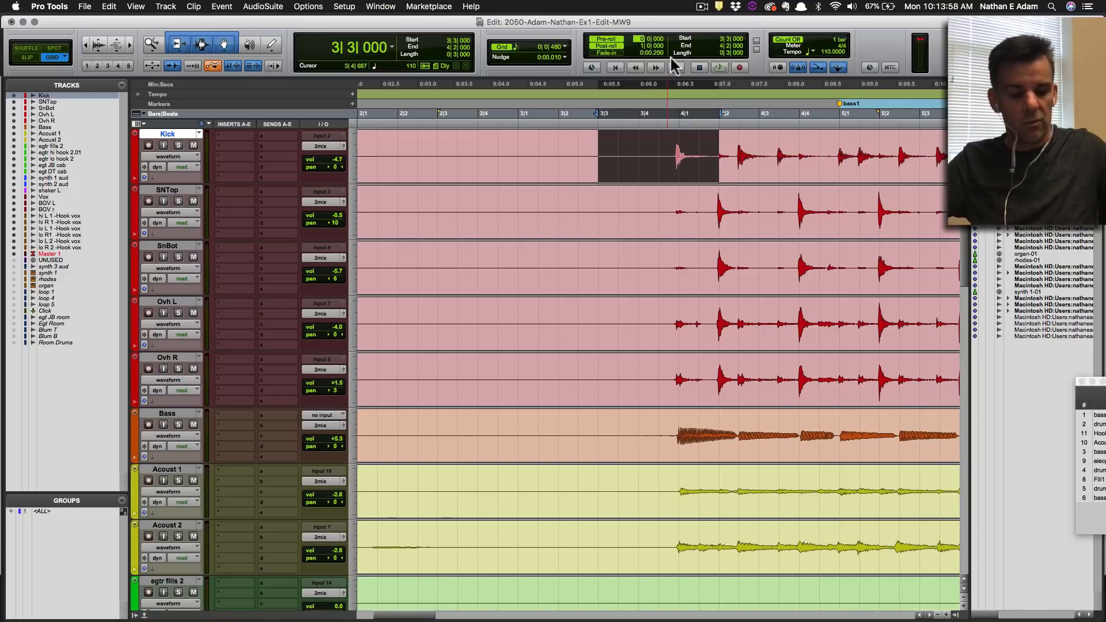
pyautogui.write('1')
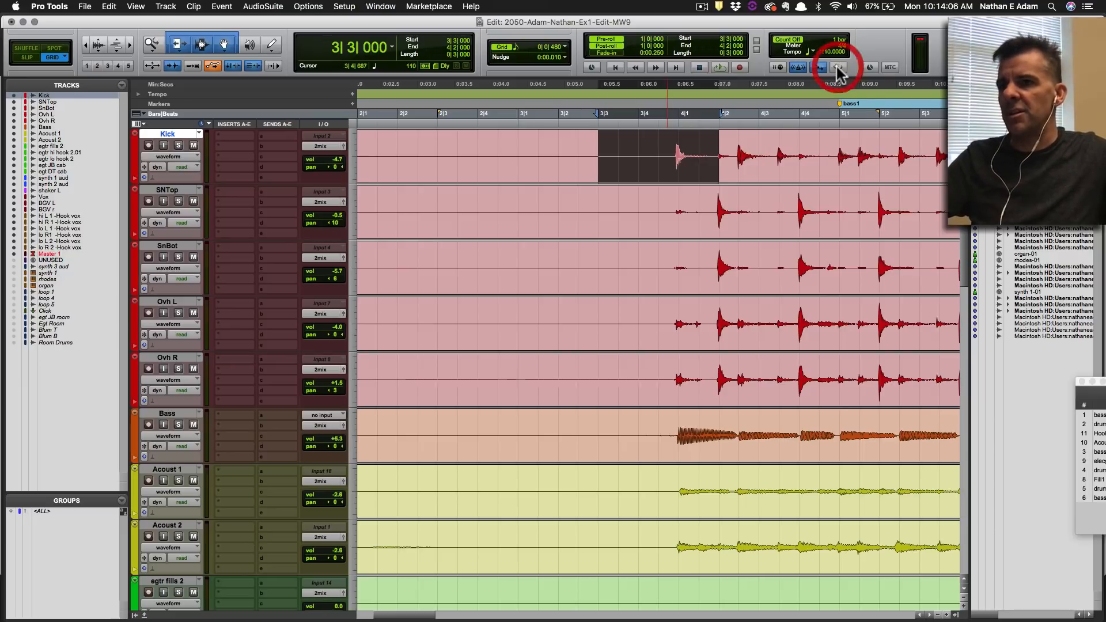
pyautogui.click(827, 52)
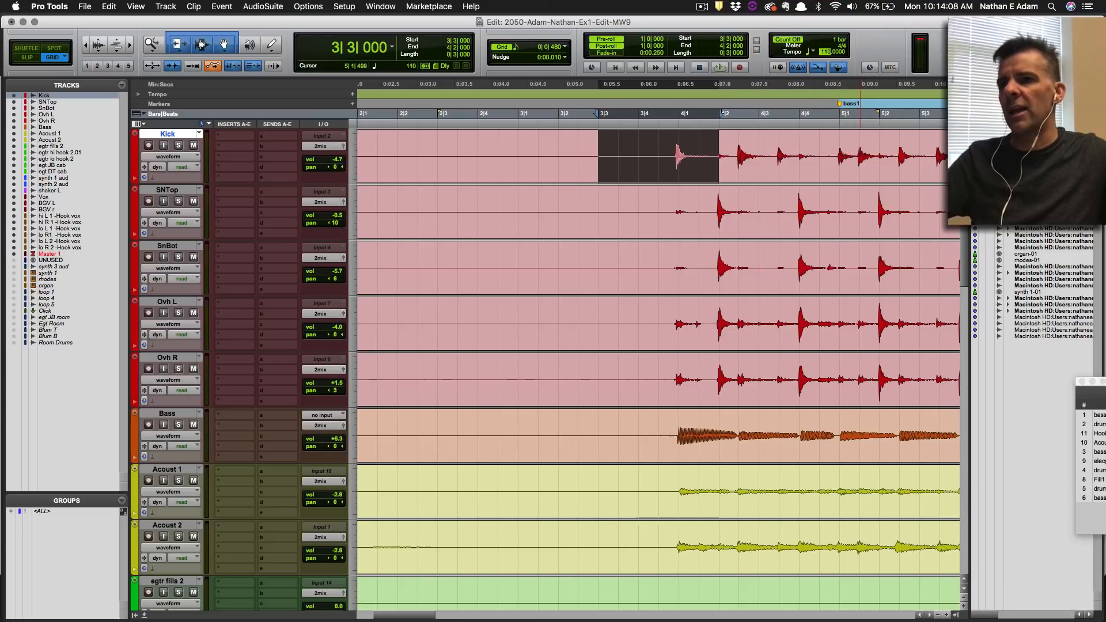
# Review the project overview, window setup, tempo and performance-error sections of the Exercise 1 instructions in the browser, and return to Pro Tools.
pyautogui.press('super+Tab')
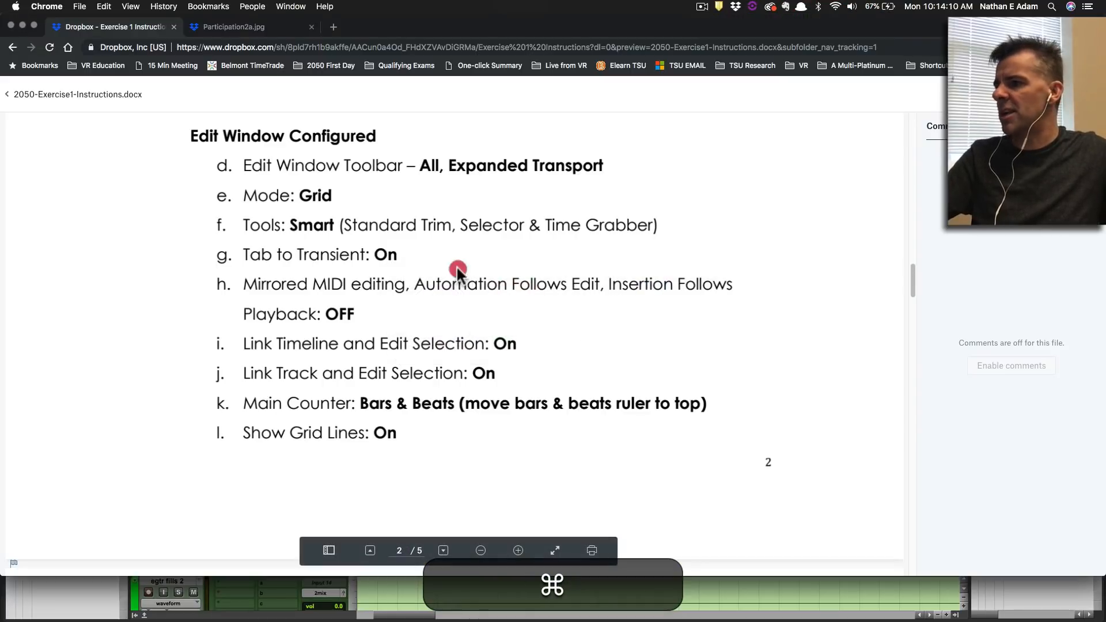
pyautogui.click(458, 270)
pyautogui.scroll(15, 458, 275)
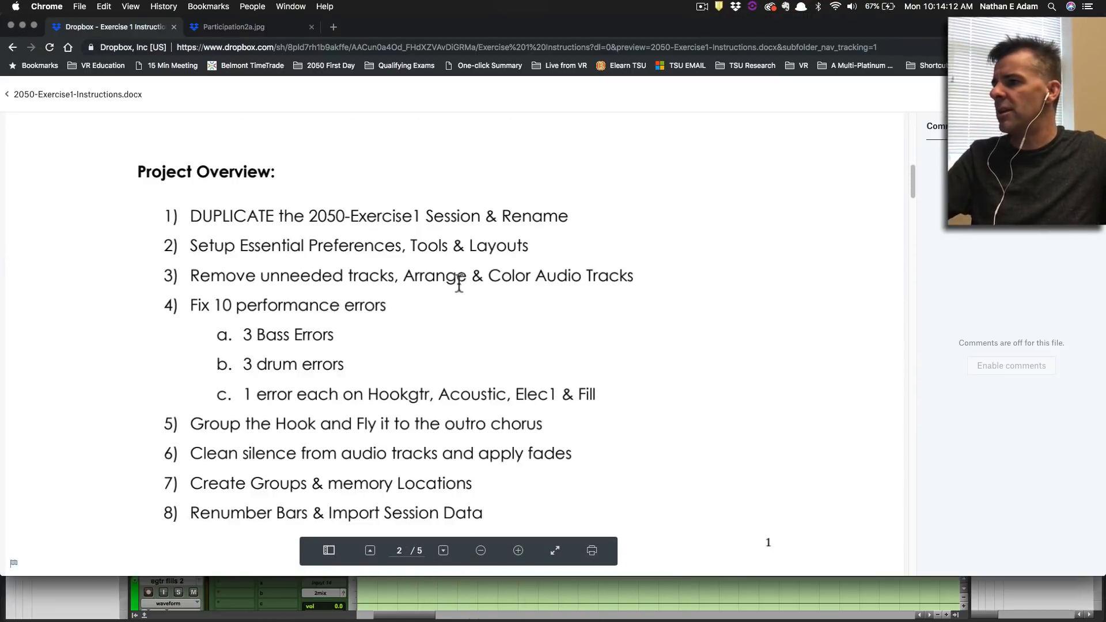
pyautogui.scroll(-20, 460, 282)
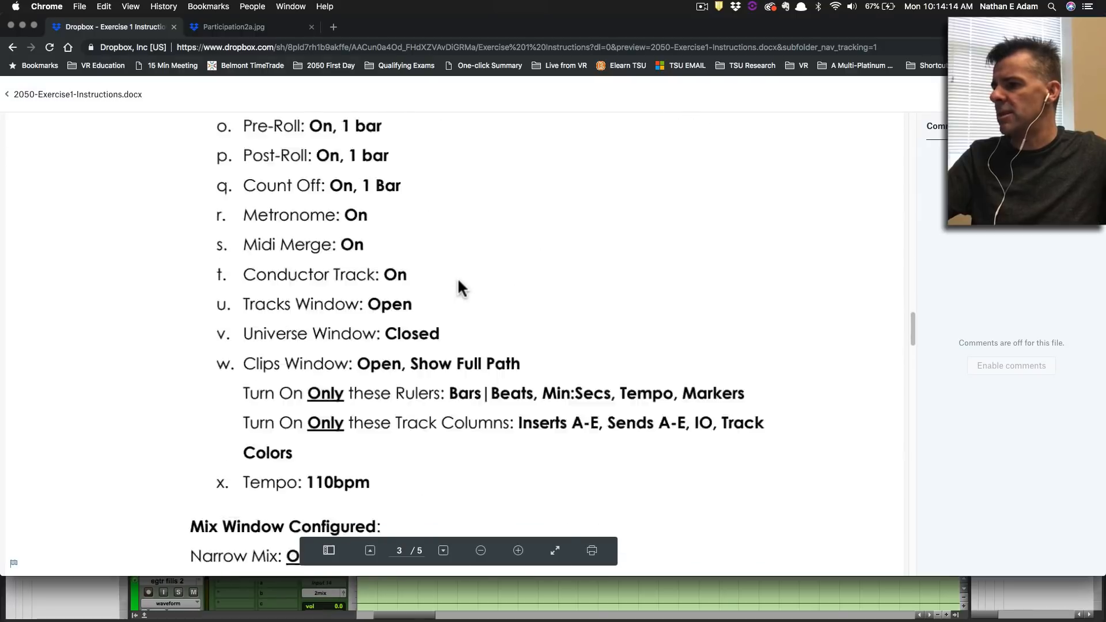
pyautogui.scroll(1, 455, 274)
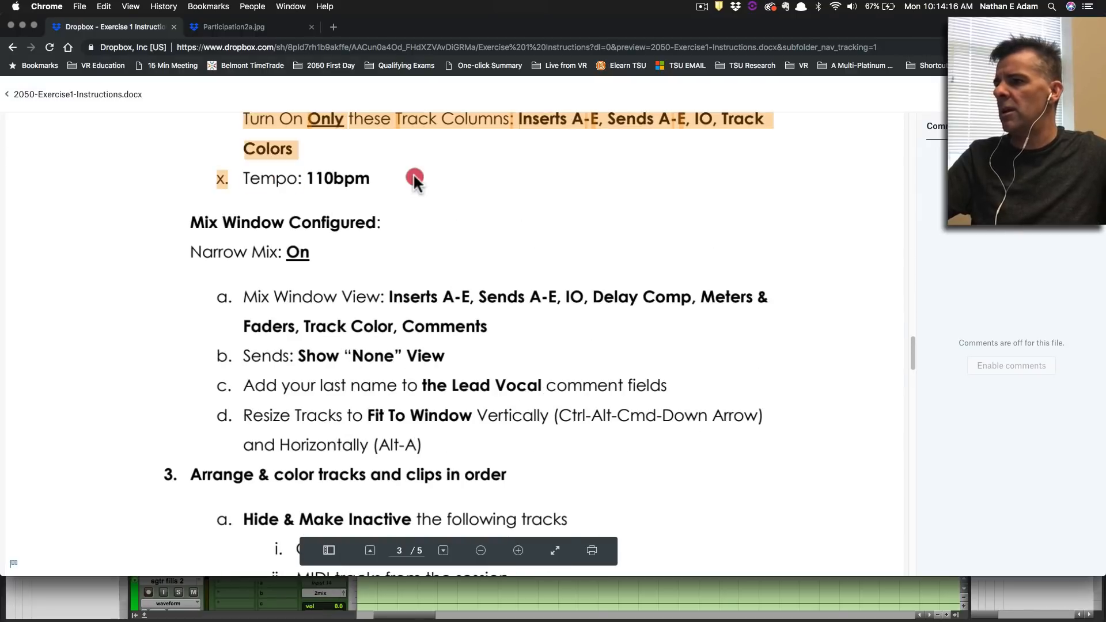
pyautogui.moveTo(272, 178); pyautogui.dragTo(392, 178)
pyautogui.click(392, 180)
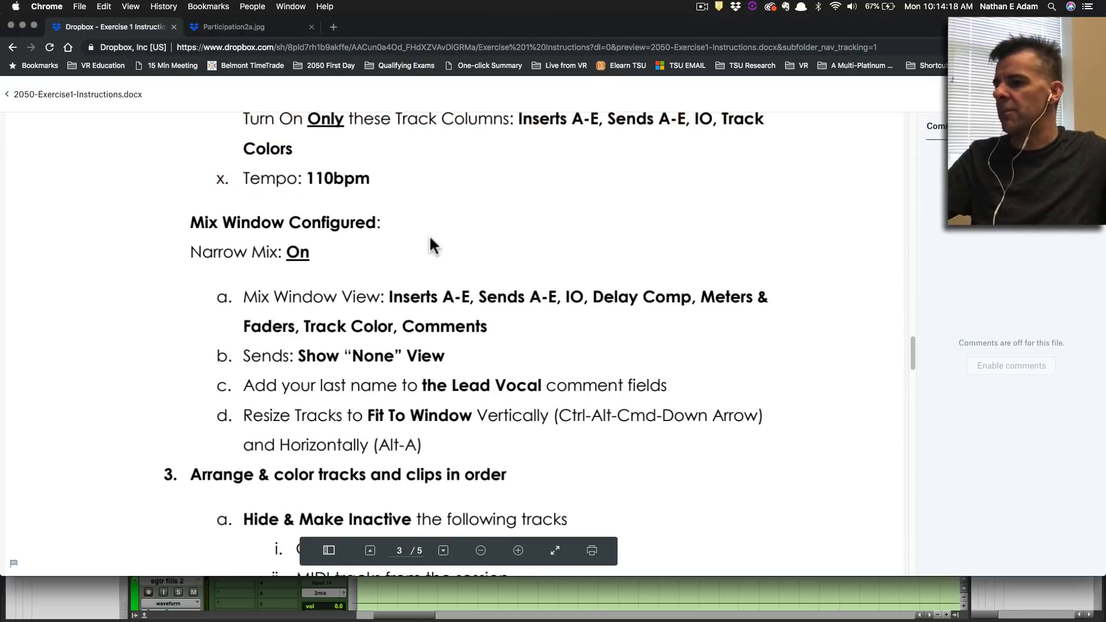
pyautogui.scroll(-15, 431, 236)
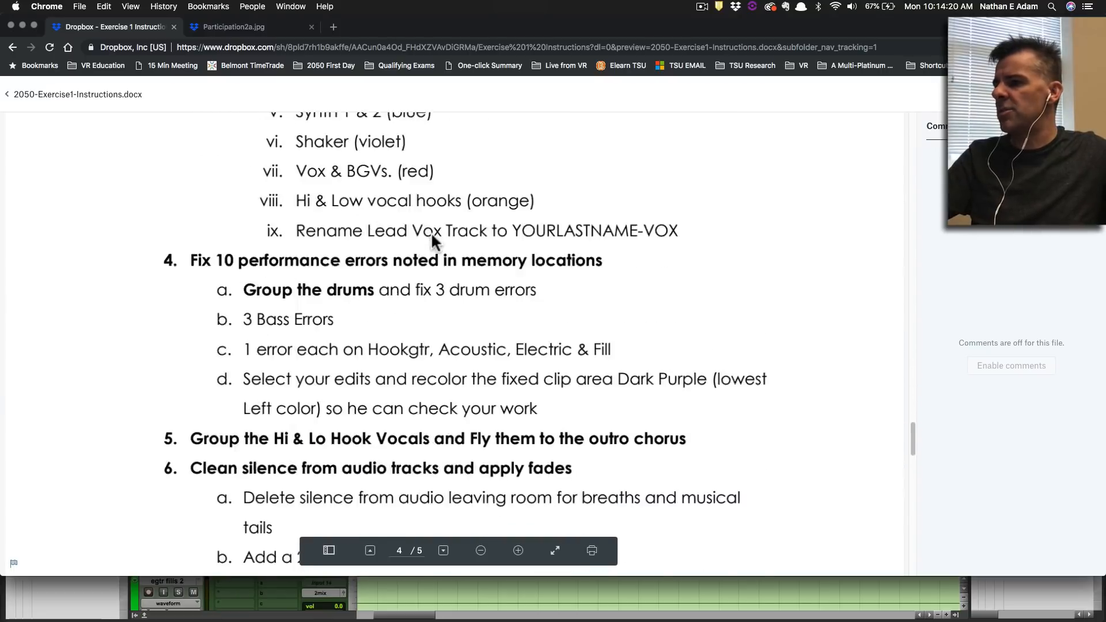
pyautogui.scroll(-1, 432, 240)
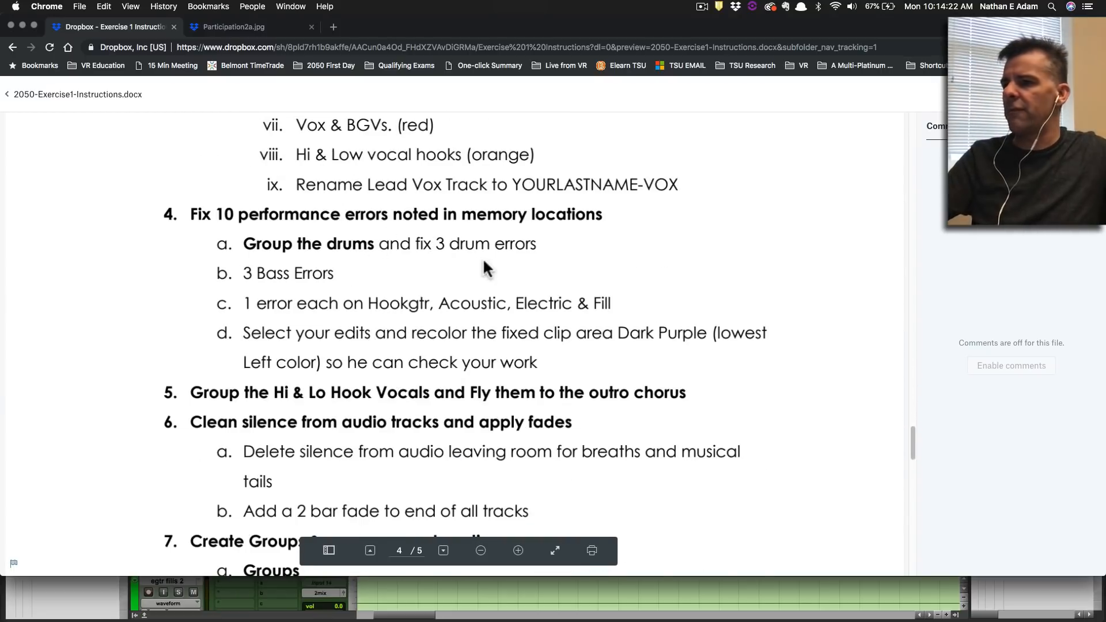
pyautogui.press('super+Tab')
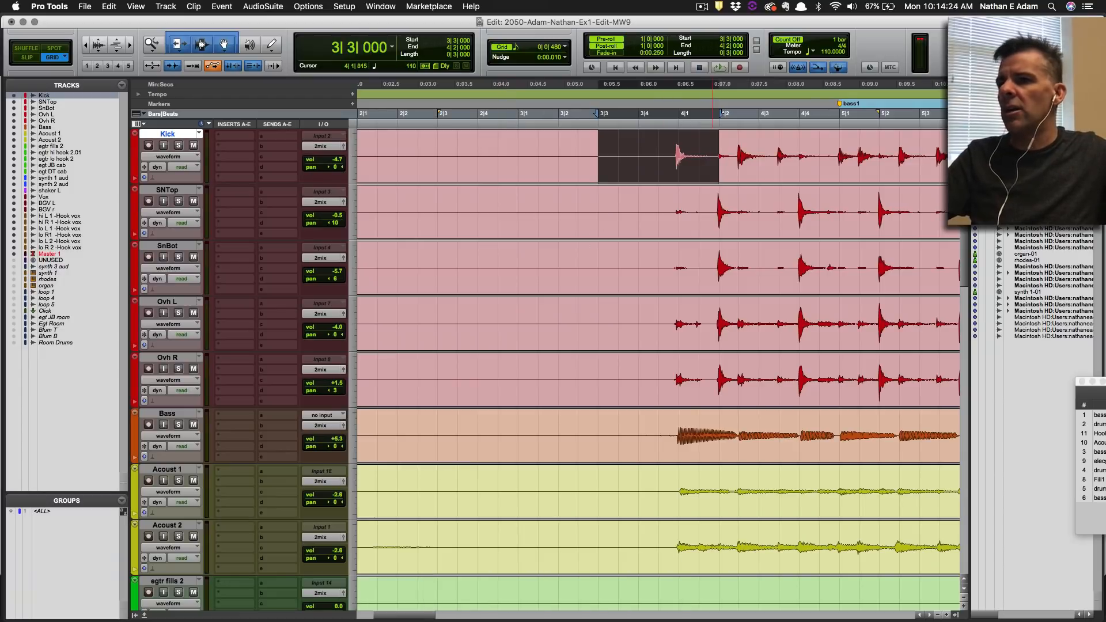
# Show the whole song, locate to the bass1, drum1, Hookgtr, Acoust1 and bass2 missing markers, and move the Memory Locations window over the tracks.
pyautogui.click(660, 147)
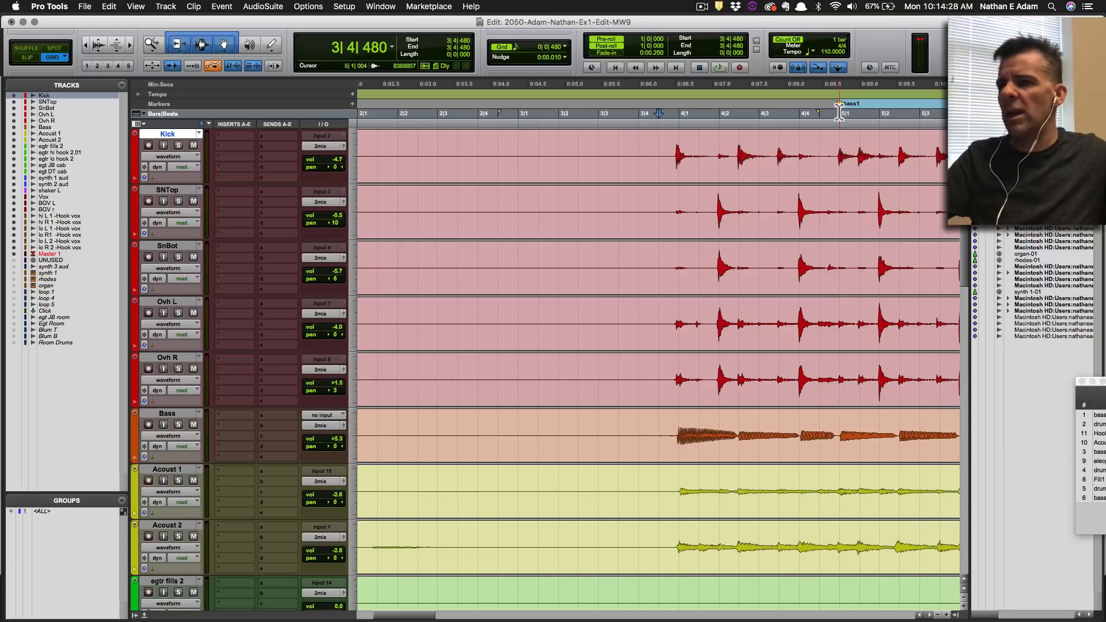
pyautogui.press('super+bracketleft')
pyautogui.press('alt+super+bracketleft')
pyautogui.press('alt+super+a')
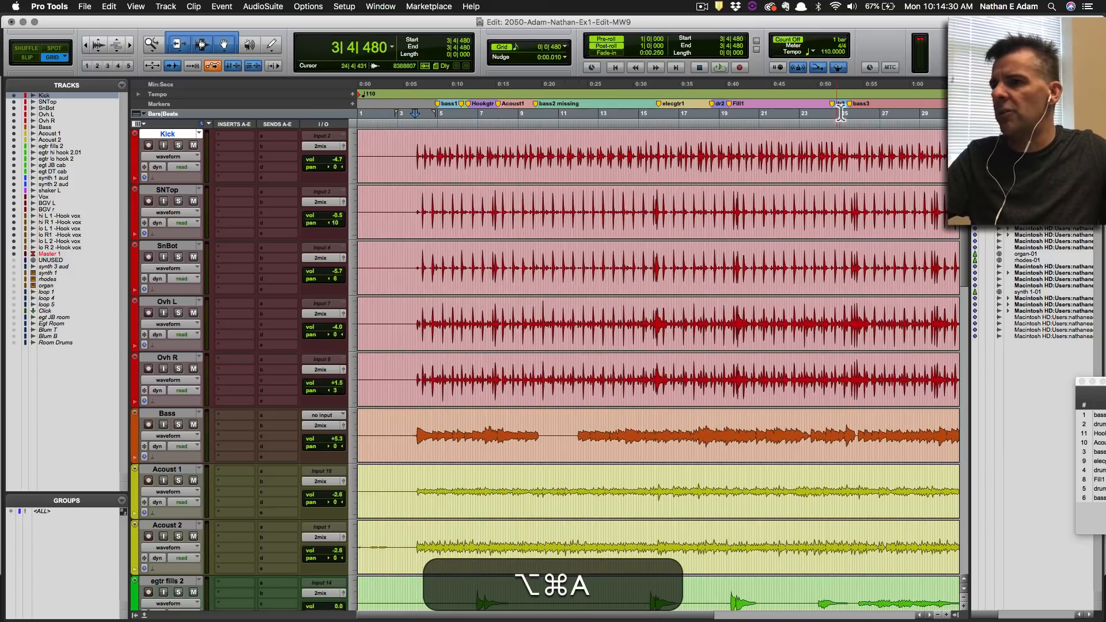
pyautogui.click(439, 104)
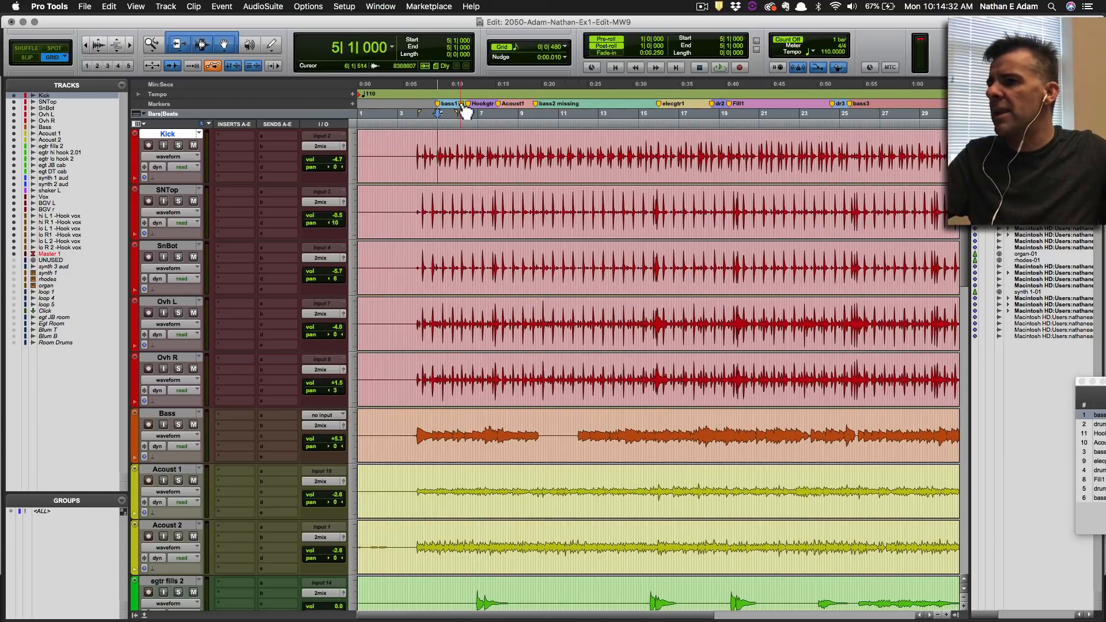
pyautogui.click(462, 105)
pyautogui.click(468, 104)
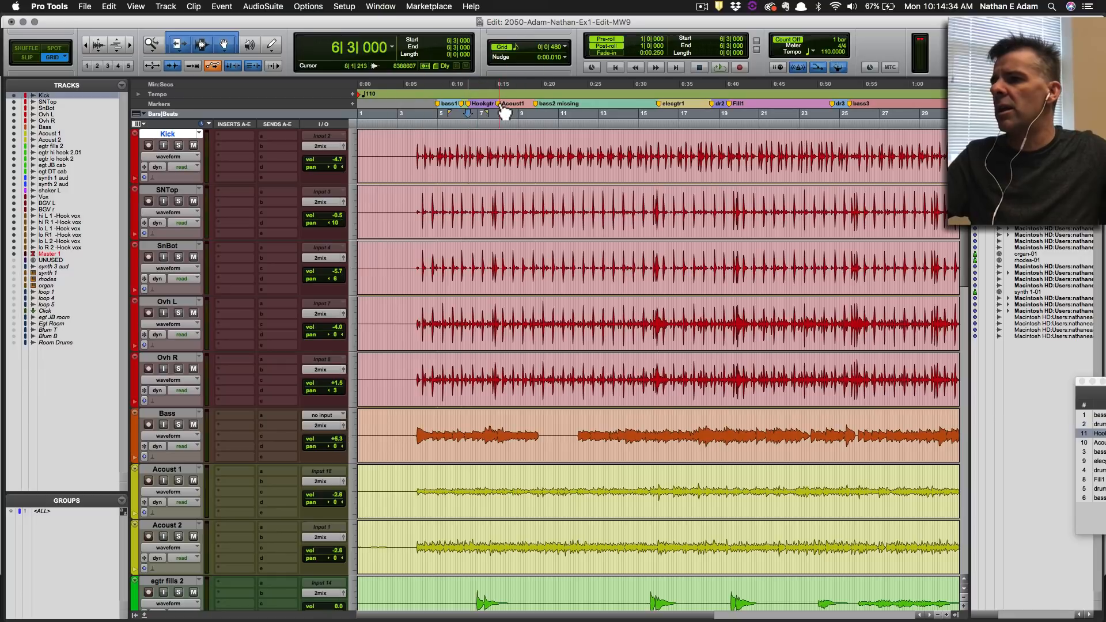
pyautogui.click(500, 105)
pyautogui.click(536, 105)
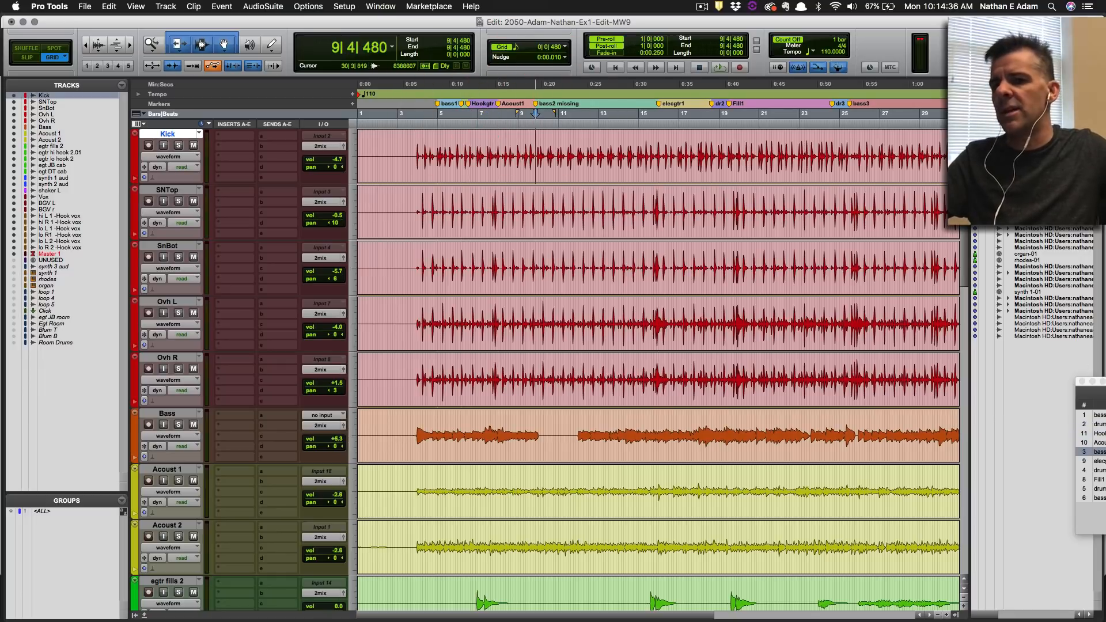
pyautogui.moveTo(1104, 381); pyautogui.dragTo(922, 358)
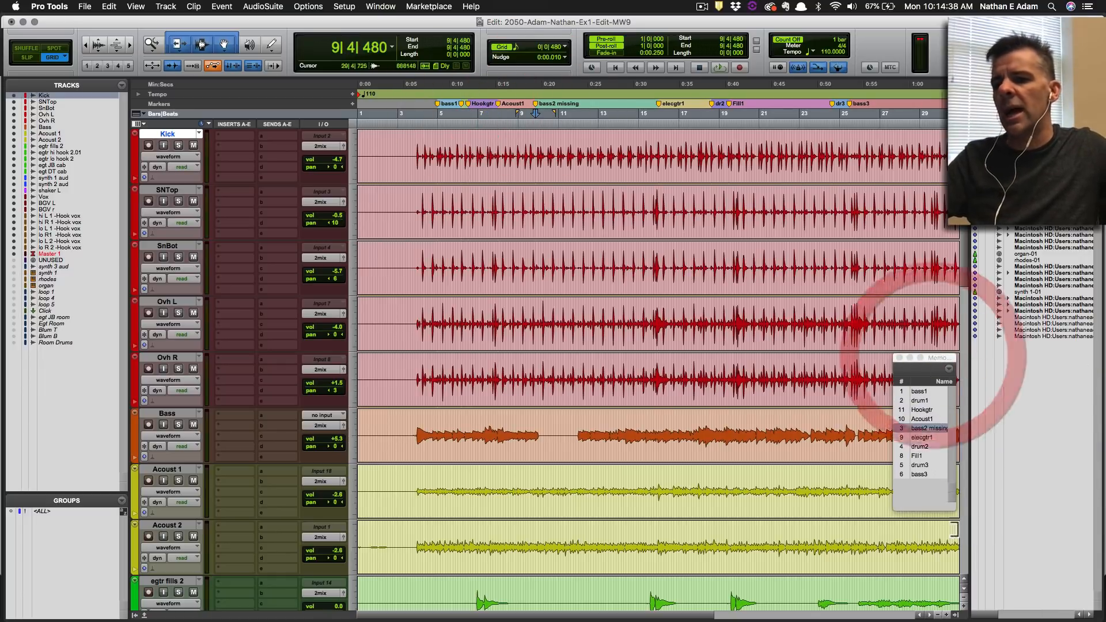
# Widen the Memory Locations window, locate to the bass1, elecgtr1 and Fill1 markers, and reposition the window.
pyautogui.moveTo(954, 508); pyautogui.dragTo(1037, 500)
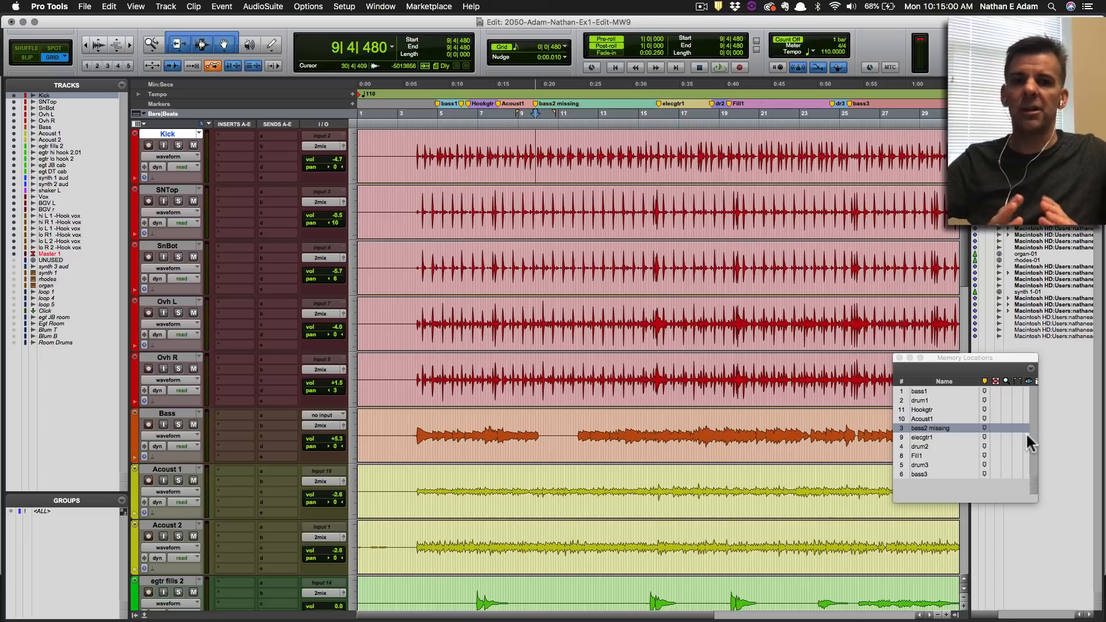
pyautogui.moveTo(945, 353); pyautogui.dragTo(934, 332)
pyautogui.click(922, 389)
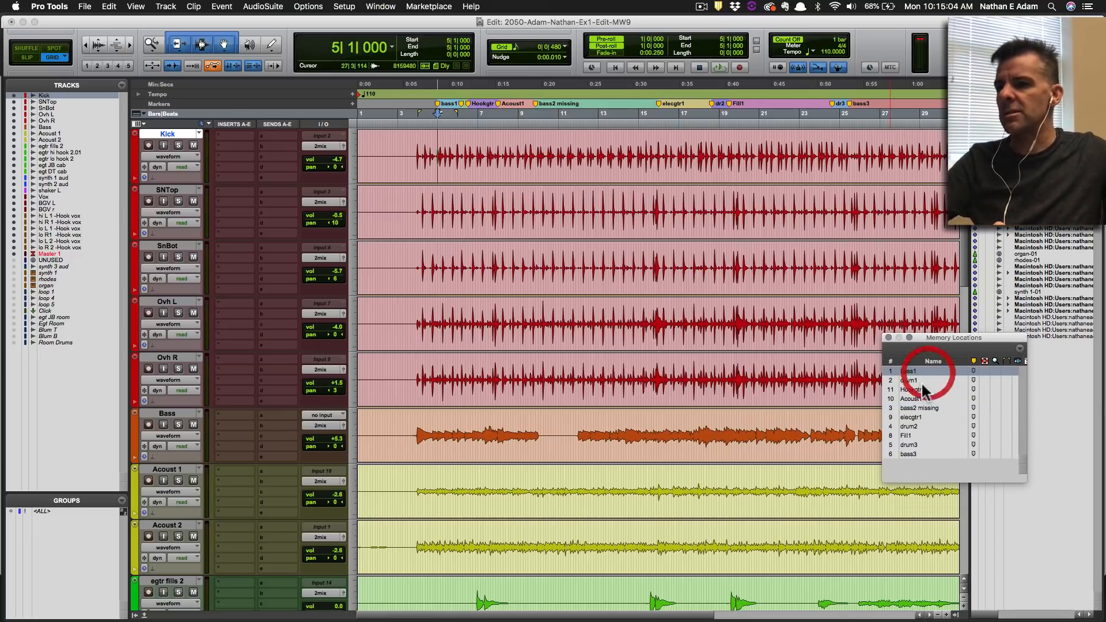
pyautogui.click(921, 417)
pyautogui.click(920, 436)
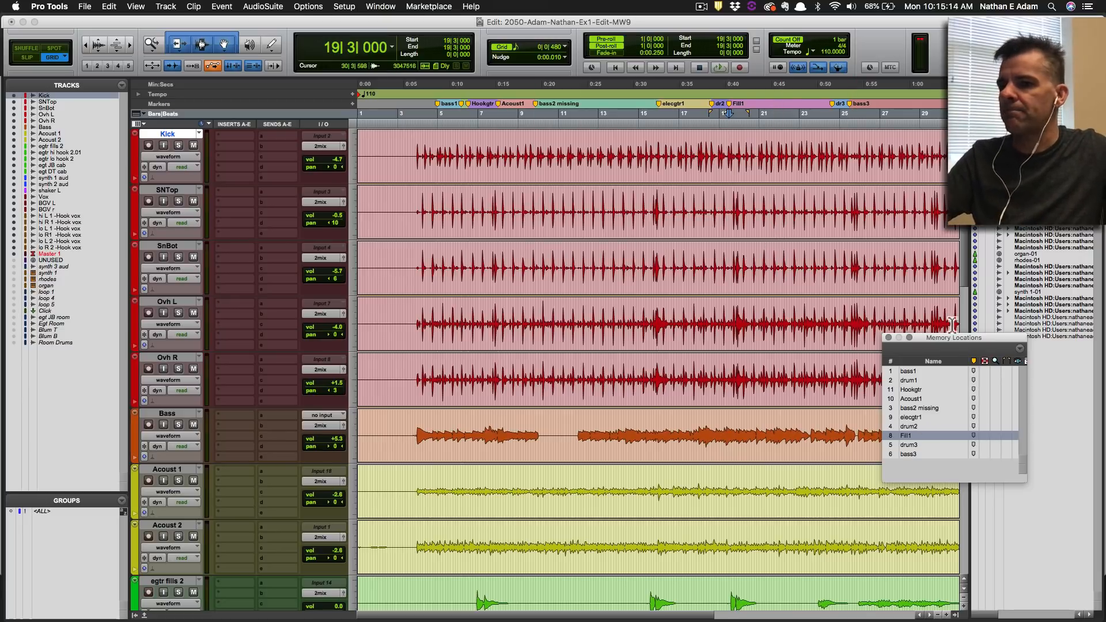
pyautogui.moveTo(942, 338); pyautogui.dragTo(914, 318)
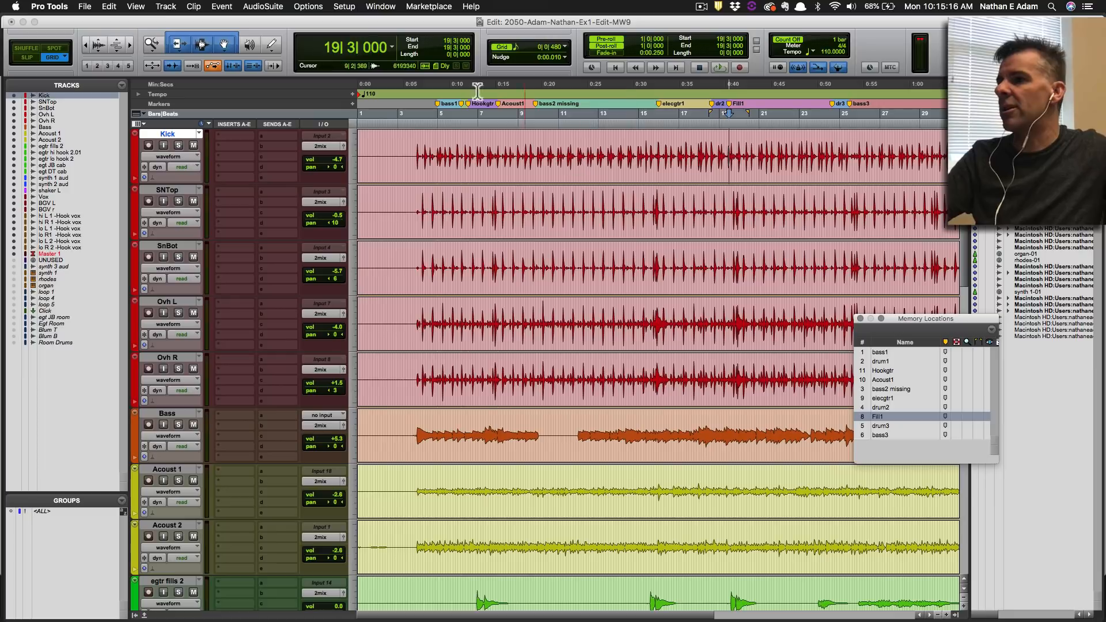
# Toggle the Memory Locations window off and on several times, and move it off the tracks onto the lower clip list.
pyautogui.click(378, 7)
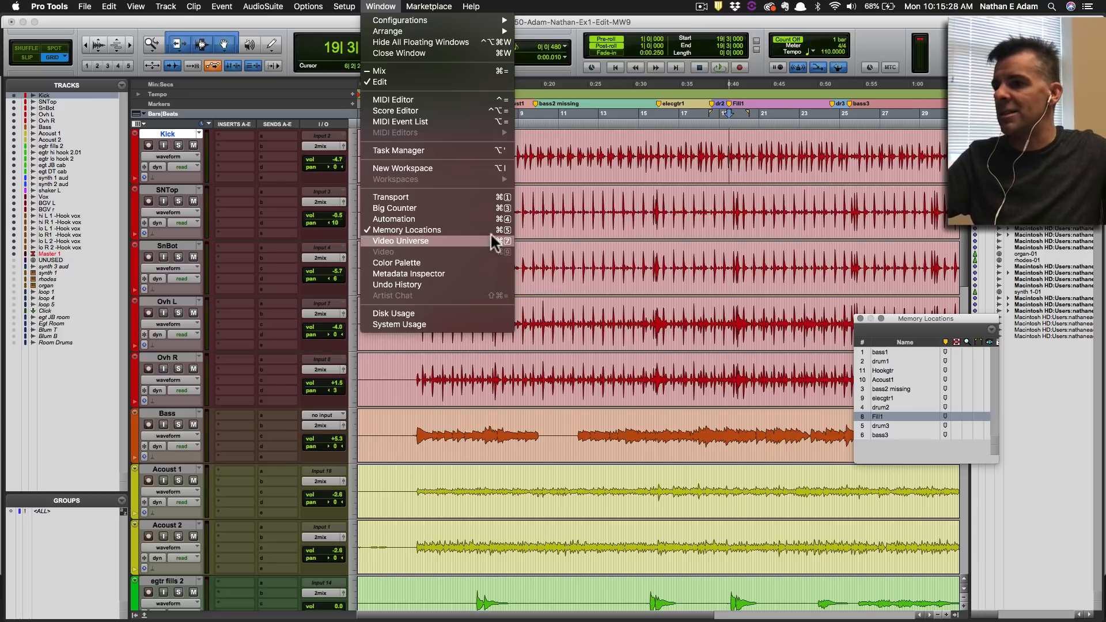
pyautogui.click(391, 7)
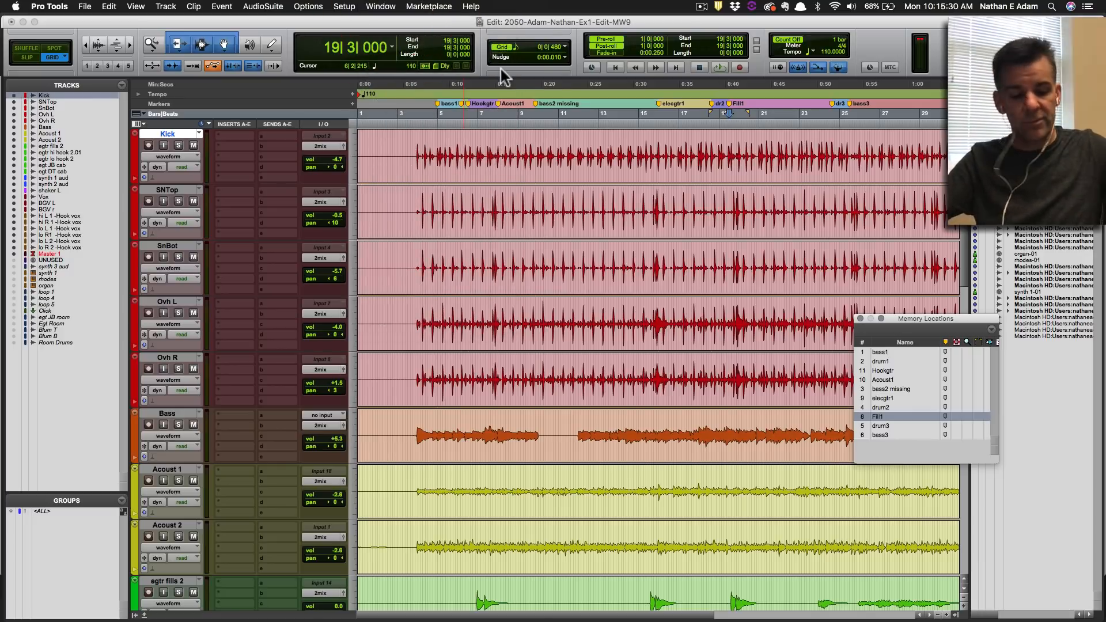
pyautogui.press('super+5')
pyautogui.press('super+5')
pyautogui.press('super+5')
pyautogui.press('super+5')
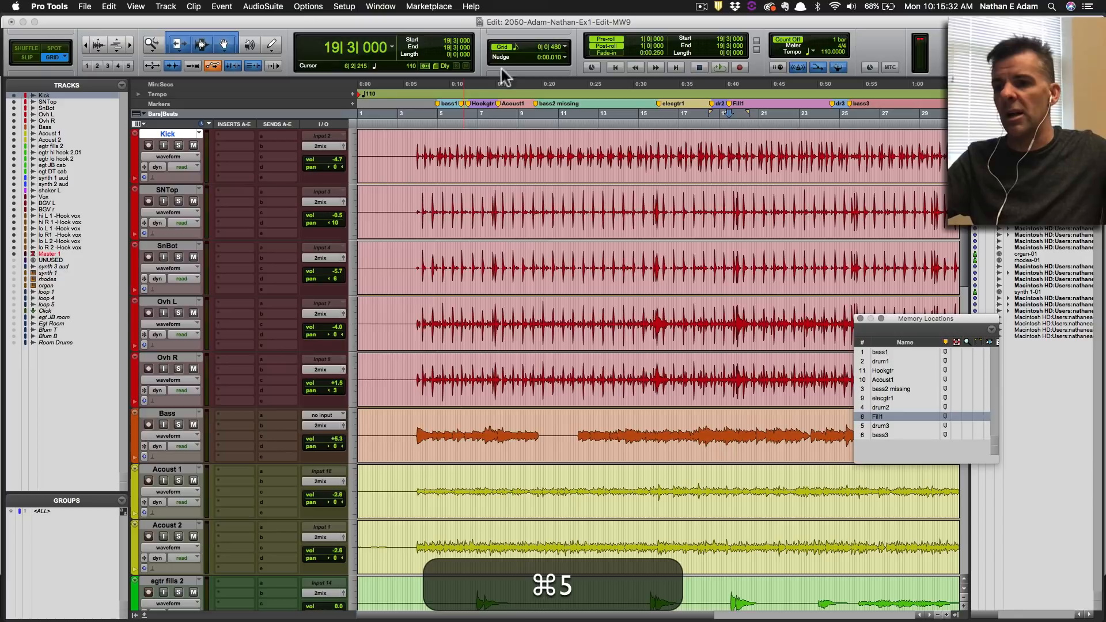
pyautogui.press('super+5')
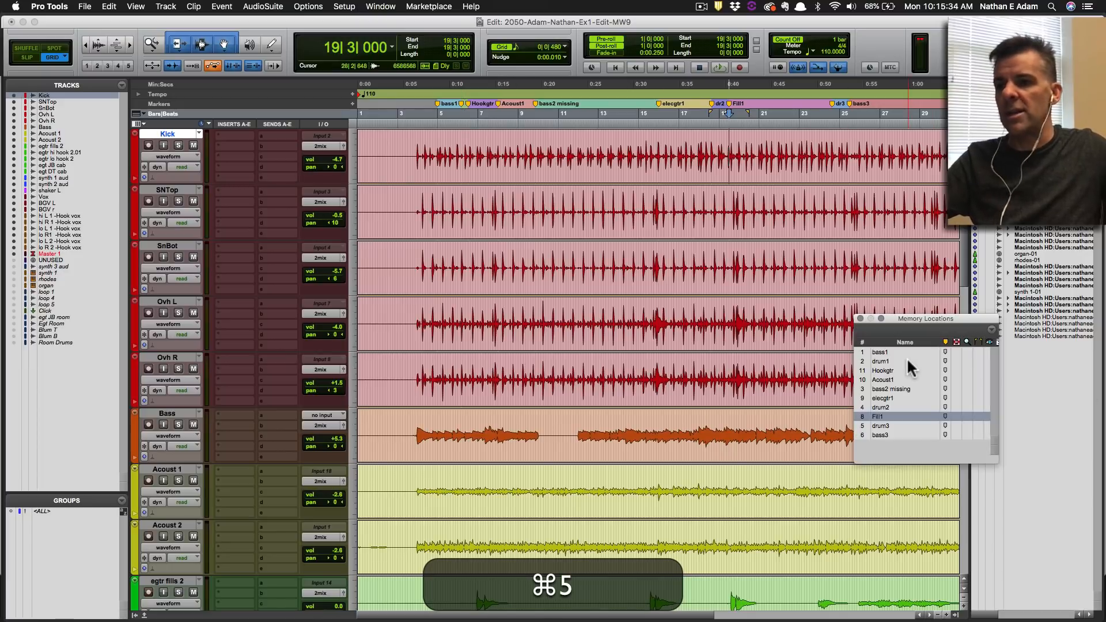
pyautogui.press('super+5')
pyautogui.press('super+5')
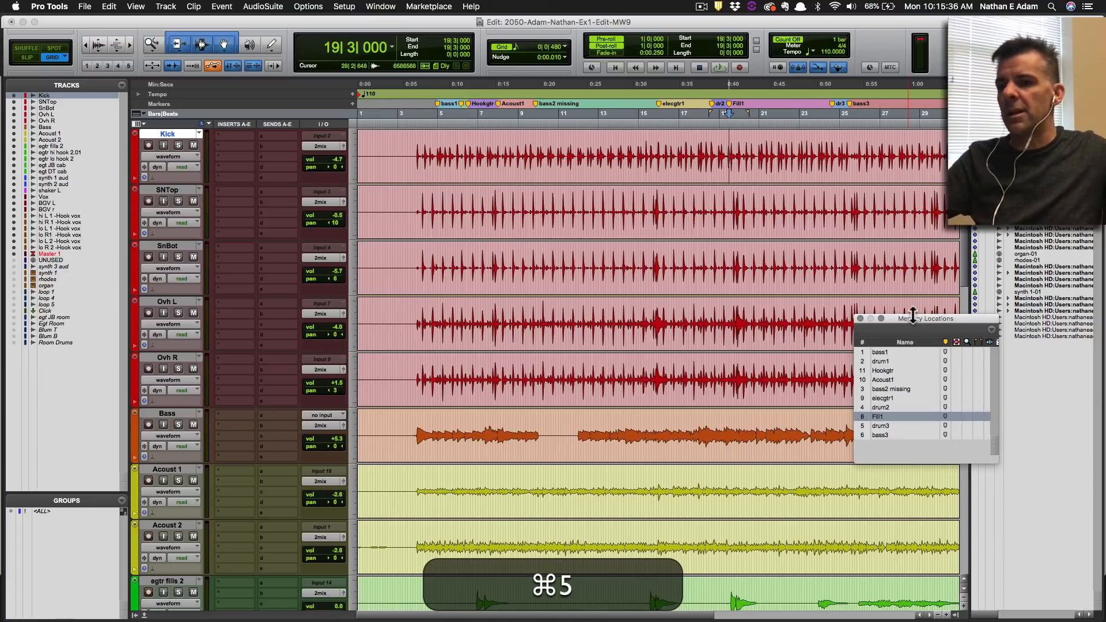
pyautogui.moveTo(915, 324); pyautogui.dragTo(1022, 438)
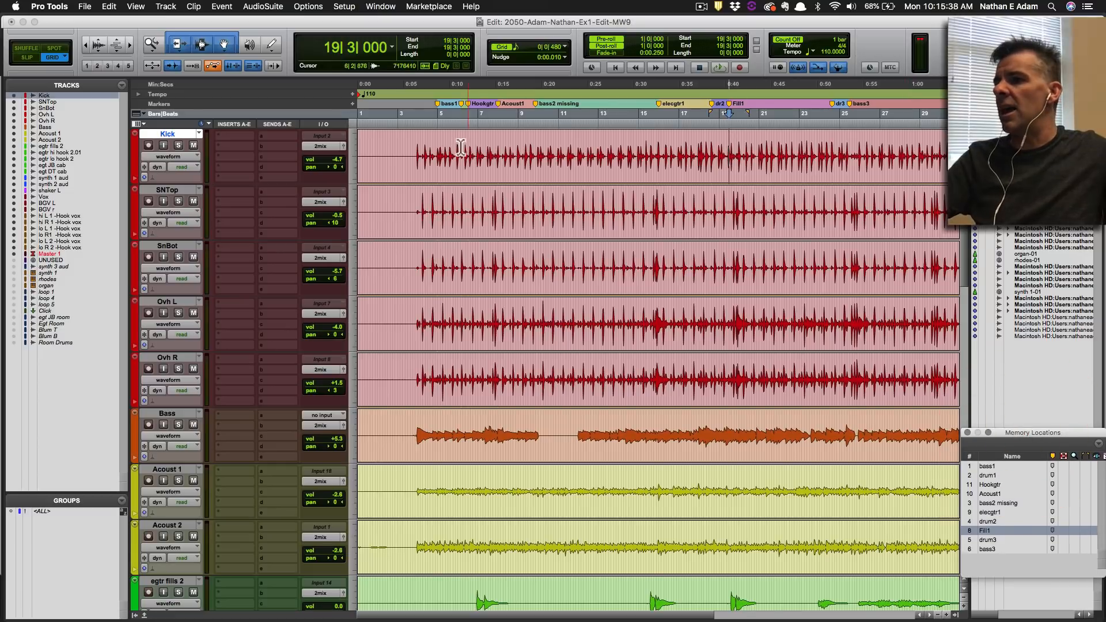
# Place the edit cursor at 4|2|000 on the Kick track, zoom in horizontally one level, and save the session.
pyautogui.click(423, 148)
pyautogui.press('super+s')
pyautogui.press('super+bracketright')
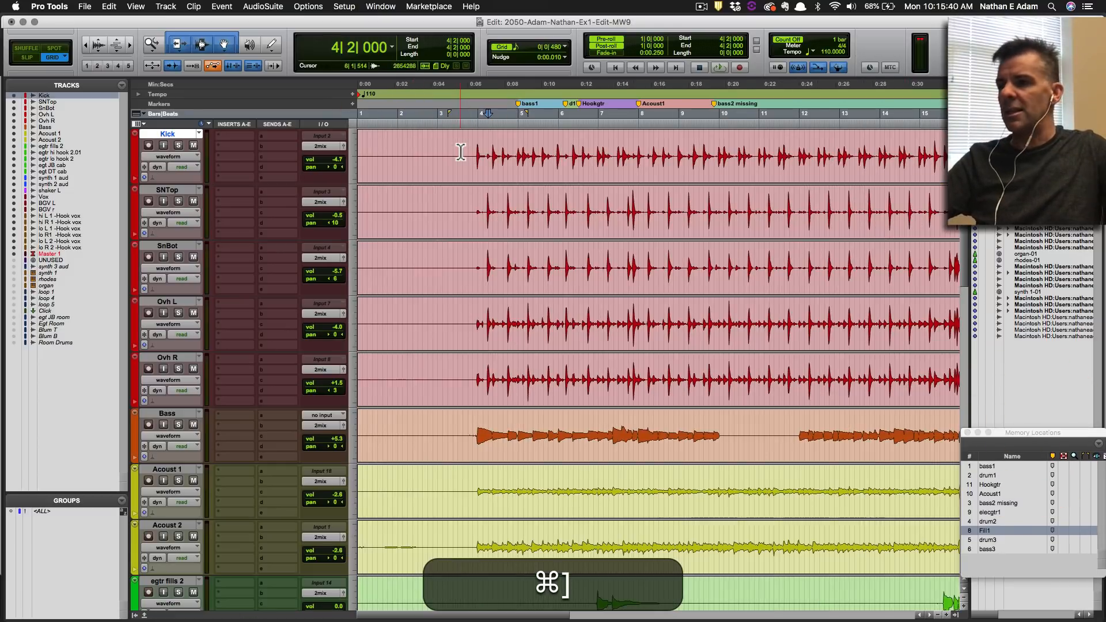
pyautogui.press('super+s')
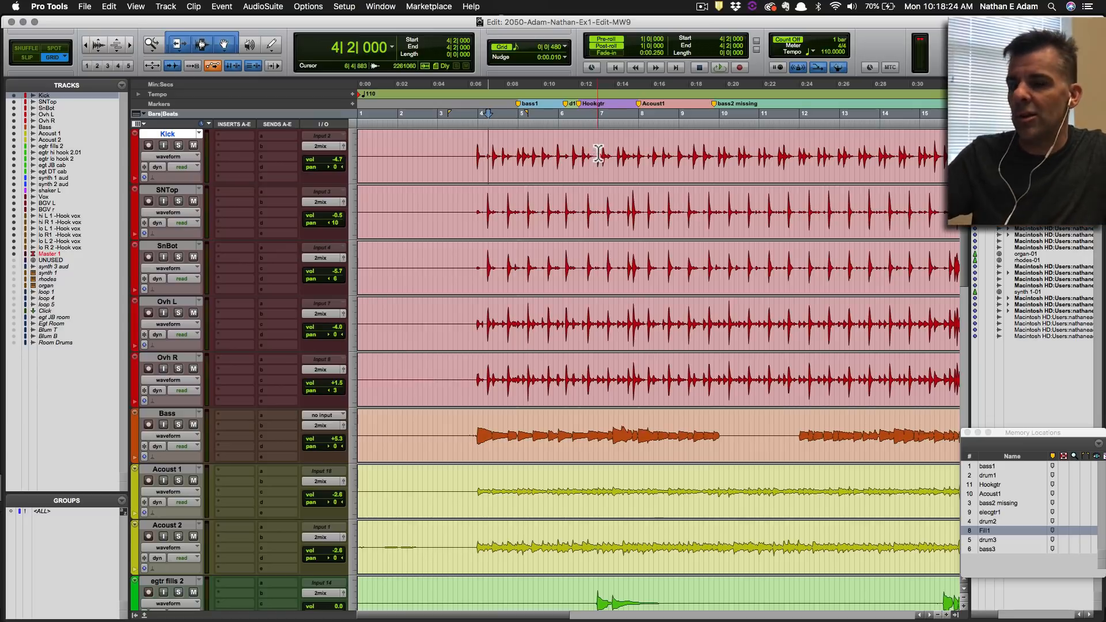
# Check section 4 of the Exercise 1 instructions on fixing performance errors in the browser, return to Pro Tools, and save the session.
pyautogui.press('super+Tab')
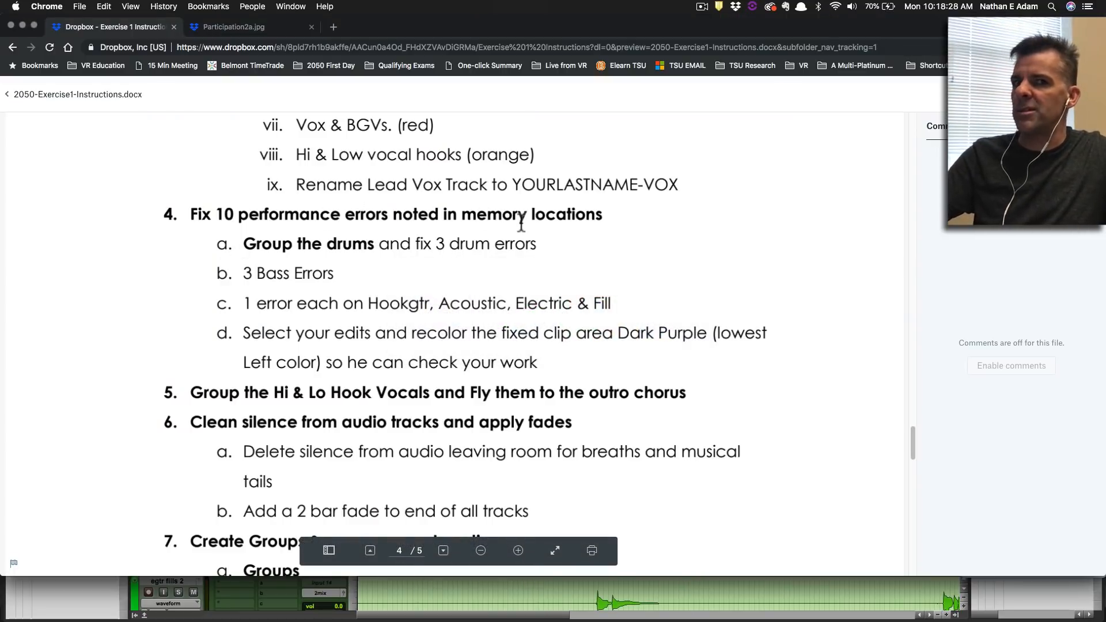
pyautogui.press('super')
pyautogui.press('super+Tab')
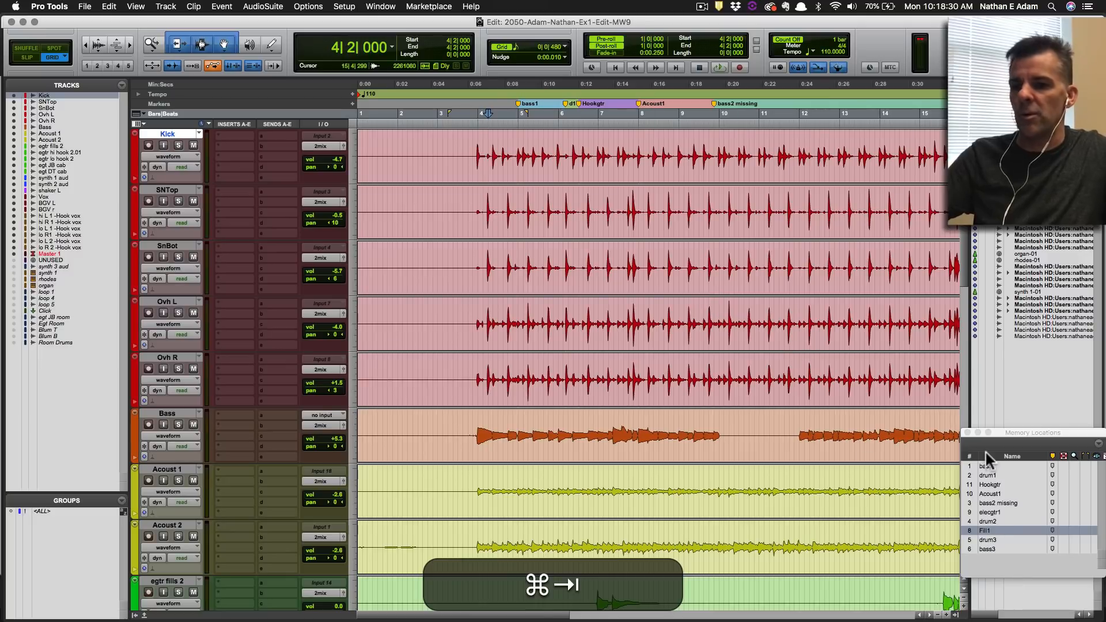
pyautogui.press('super+Tab')
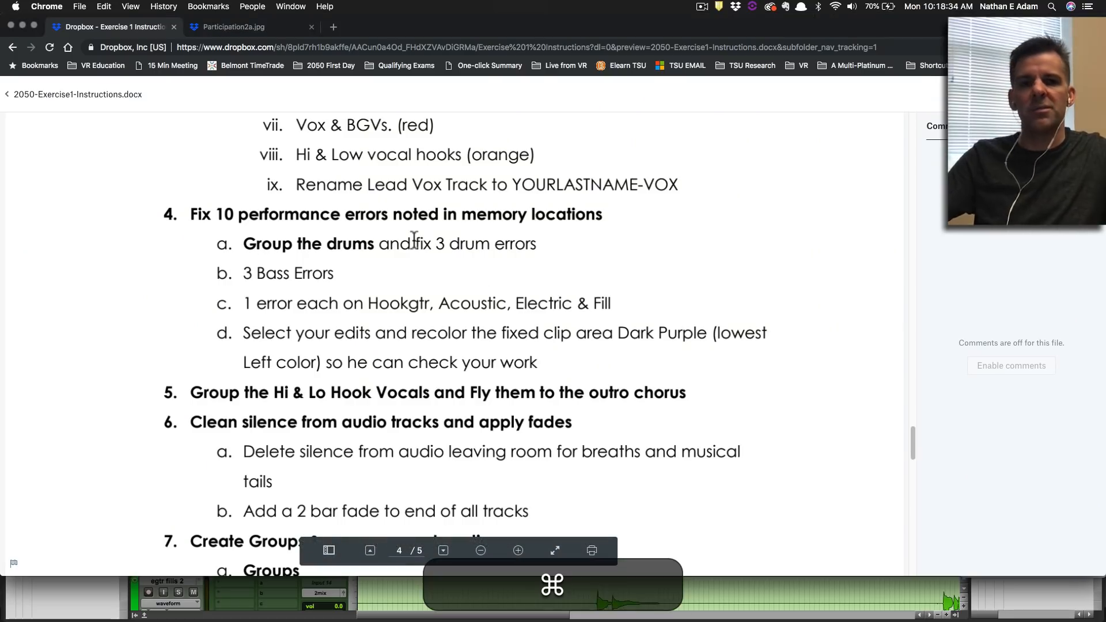
pyautogui.press('super+Tab')
pyautogui.press('super+s')
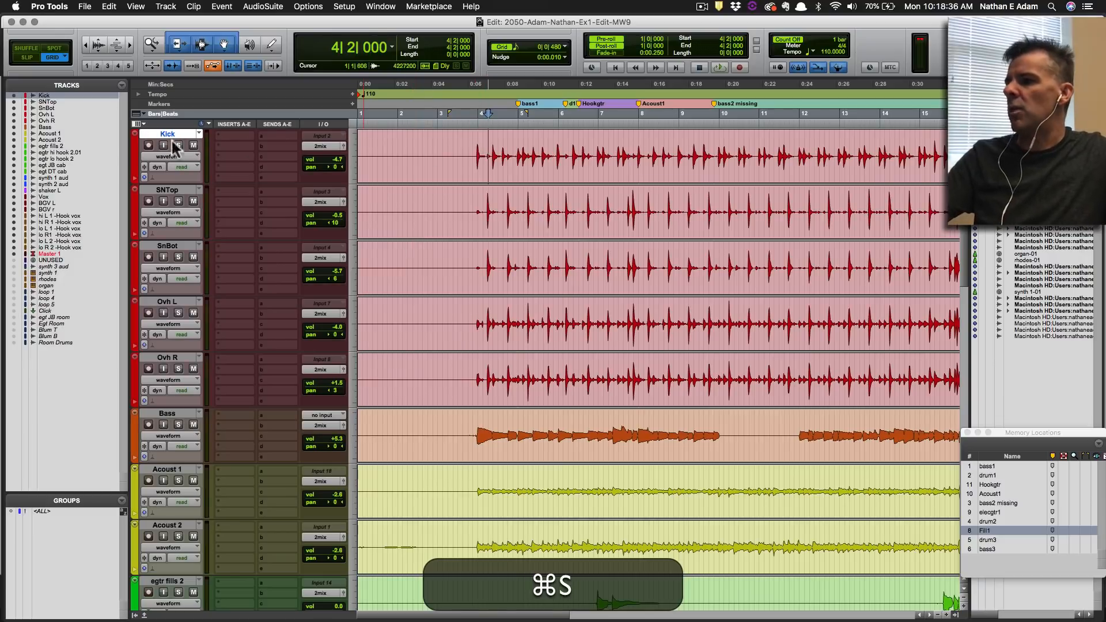
# Select the Kick, SNTop and SnBot tracks one at a time, and select and deselect all tracks together.
pyautogui.click(175, 192)
pyautogui.click(175, 134)
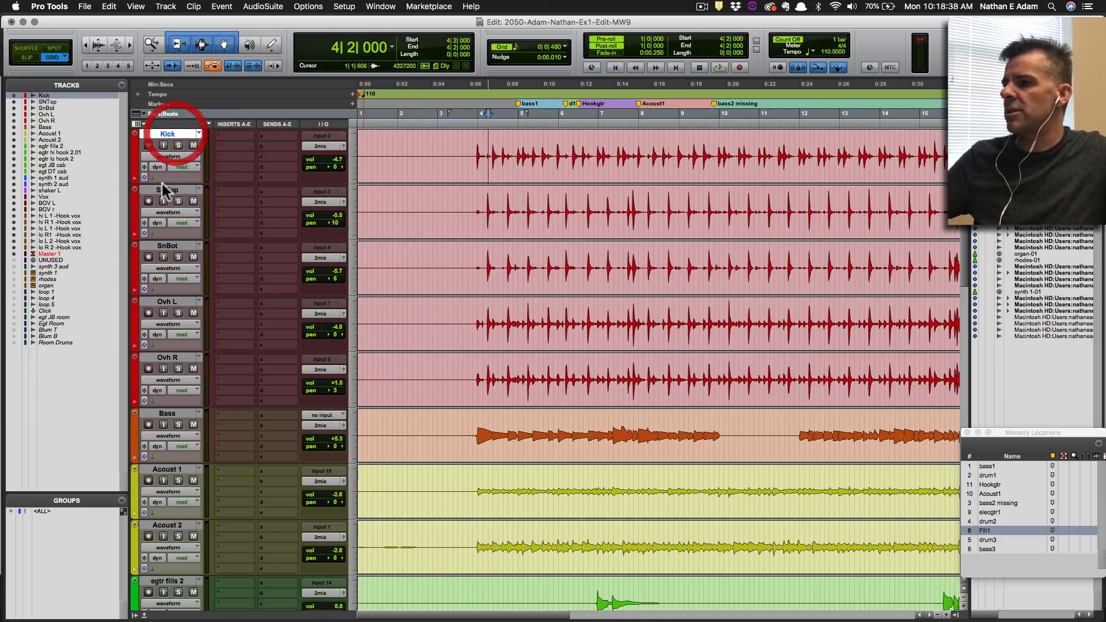
pyautogui.click(171, 191)
pyautogui.click(172, 246)
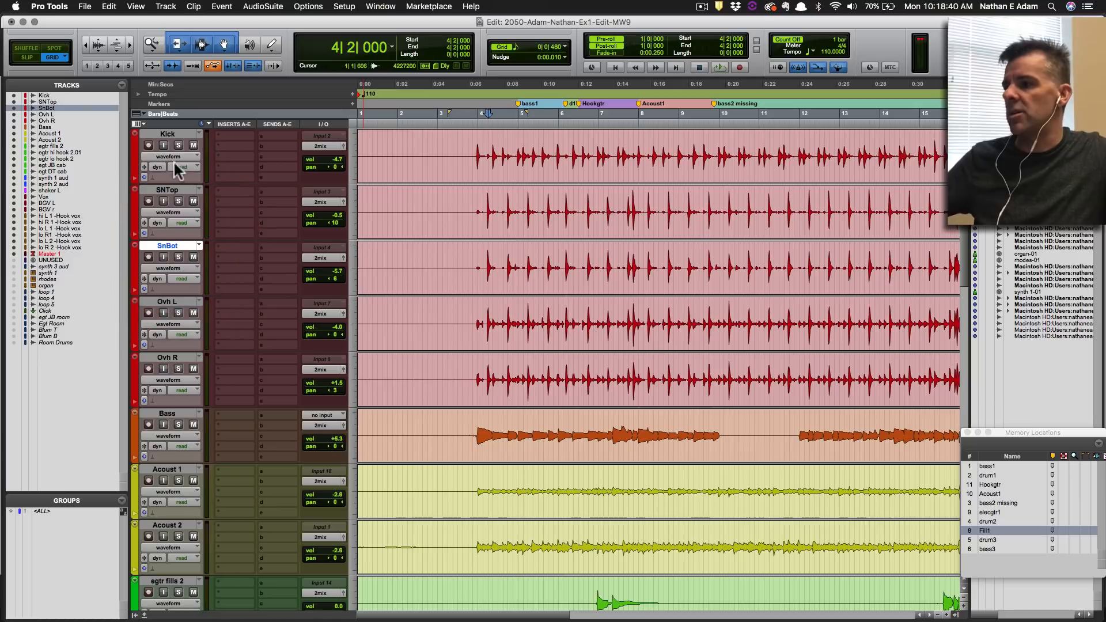
pyautogui.keyDown('alt'); pyautogui.click(173, 136); pyautogui.keyUp('alt')
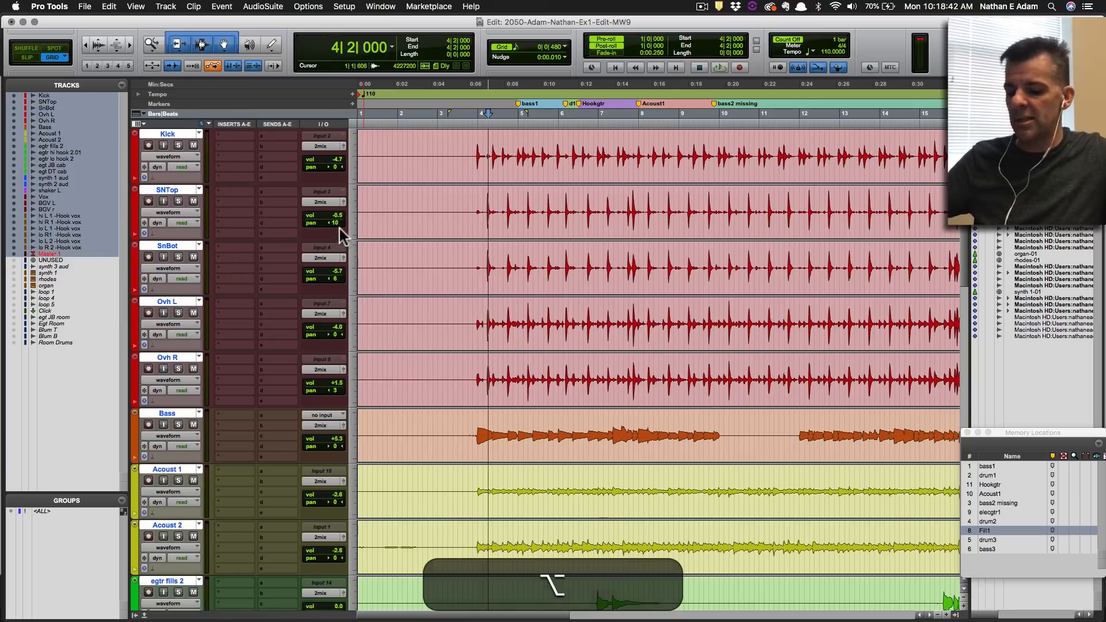
pyautogui.keyDown('alt'); pyautogui.click(180, 137); pyautogui.keyUp('alt')
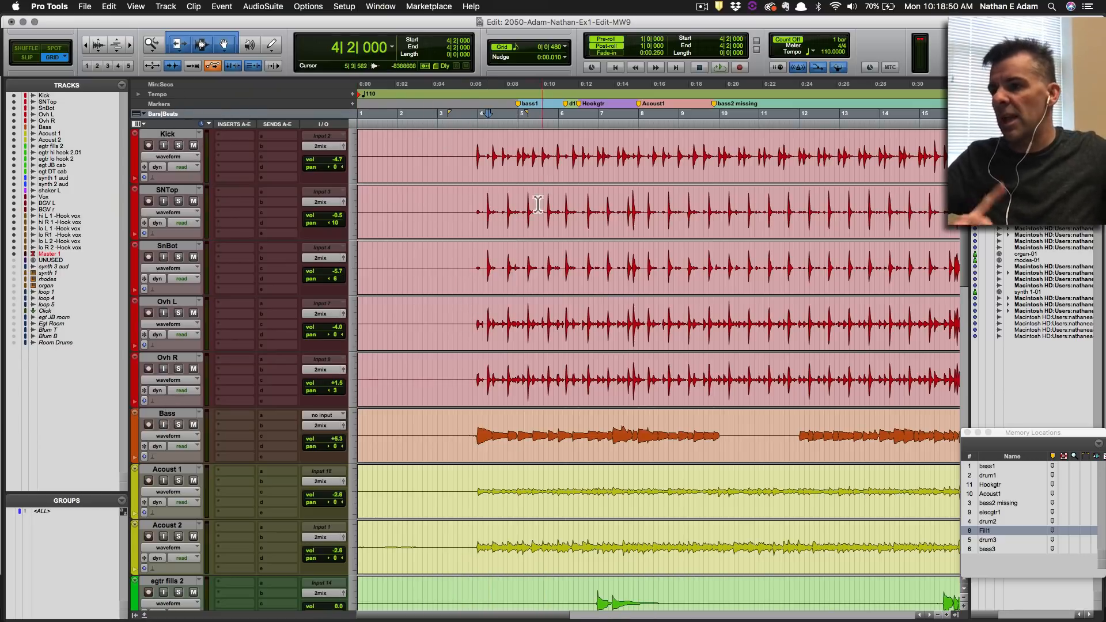
# Zoom in on bars 4 to 6 around the drum1 marker and play the session from 5|2|480 to hear the drum error.
pyautogui.click(520, 210)
pyautogui.press('t')
pyautogui.press('t')
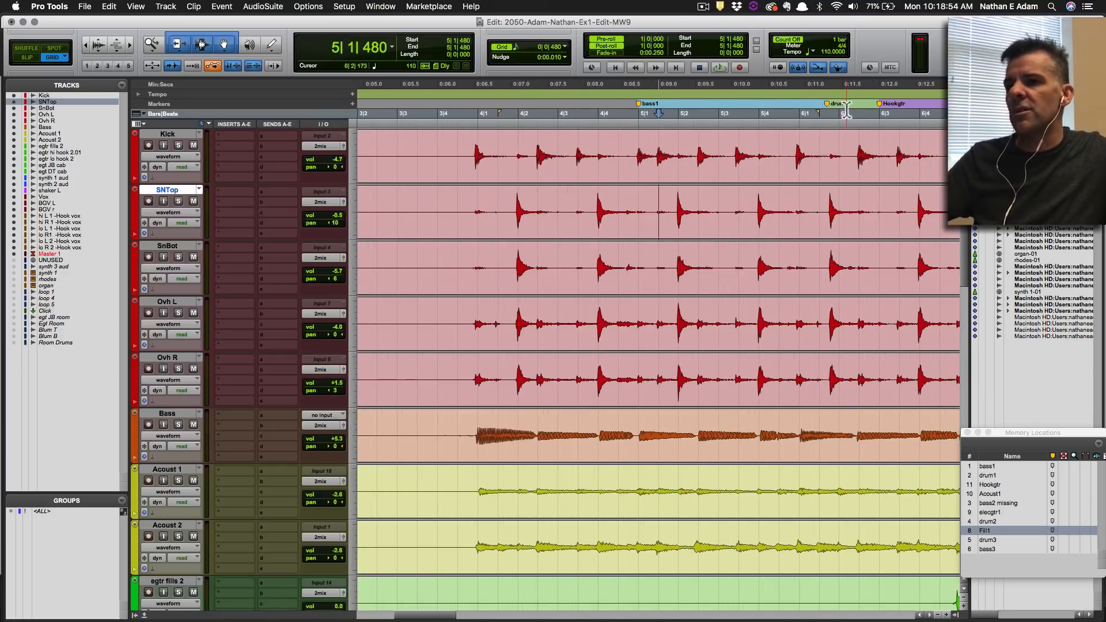
pyautogui.click(822, 116)
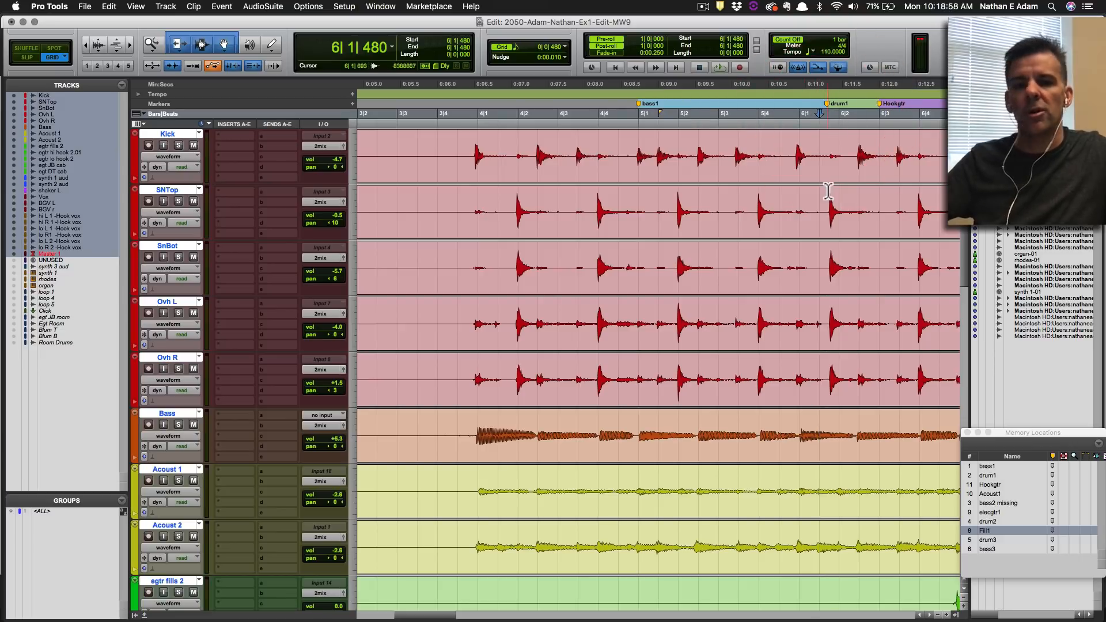
pyautogui.hscroll(1, 788, 233)
pyautogui.click(696, 150)
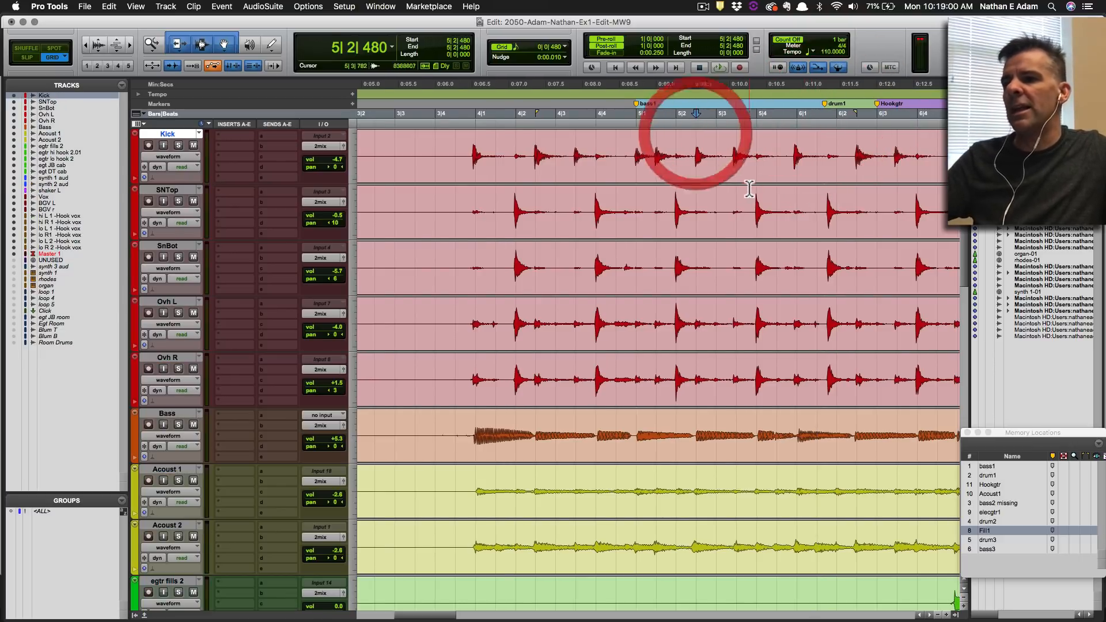
pyautogui.press('space')
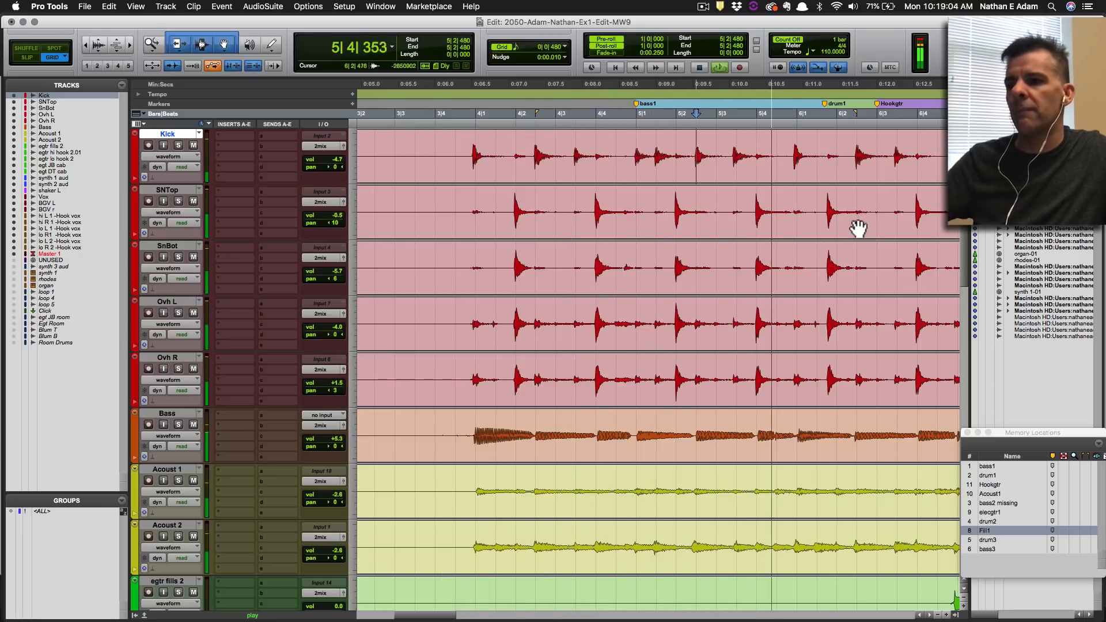
pyautogui.press('space')
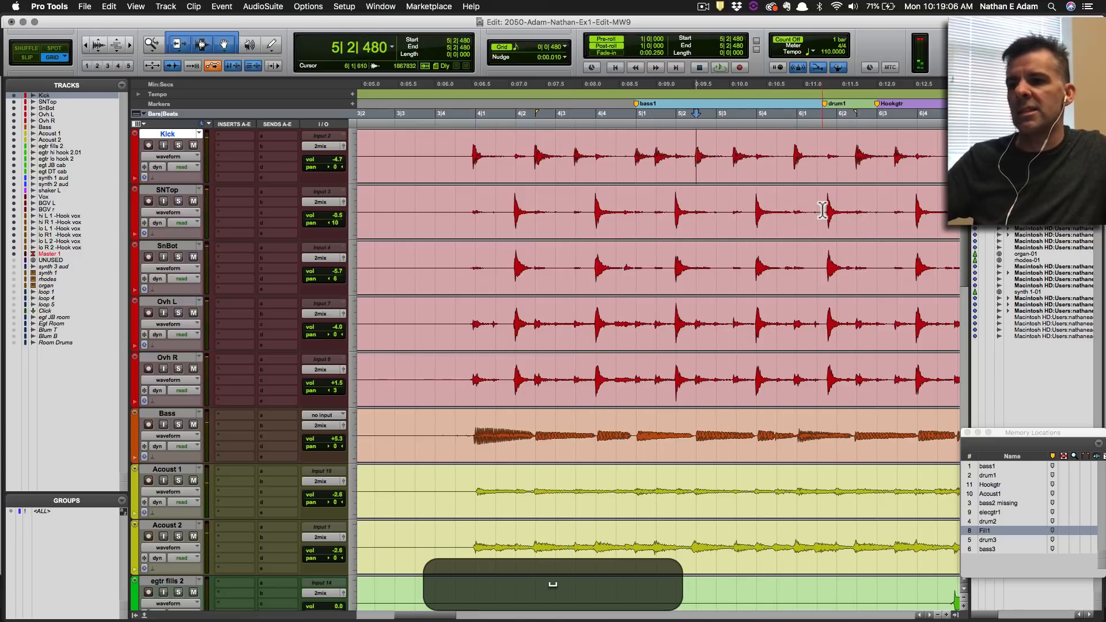
# Separate the snare hit at the drum1 marker on SNTop and SnBot, and move it to 6|2|000.
pyautogui.moveTo(821, 210); pyautogui.dragTo(841, 209)
pyautogui.moveTo(821, 268); pyautogui.dragTo(849, 280)
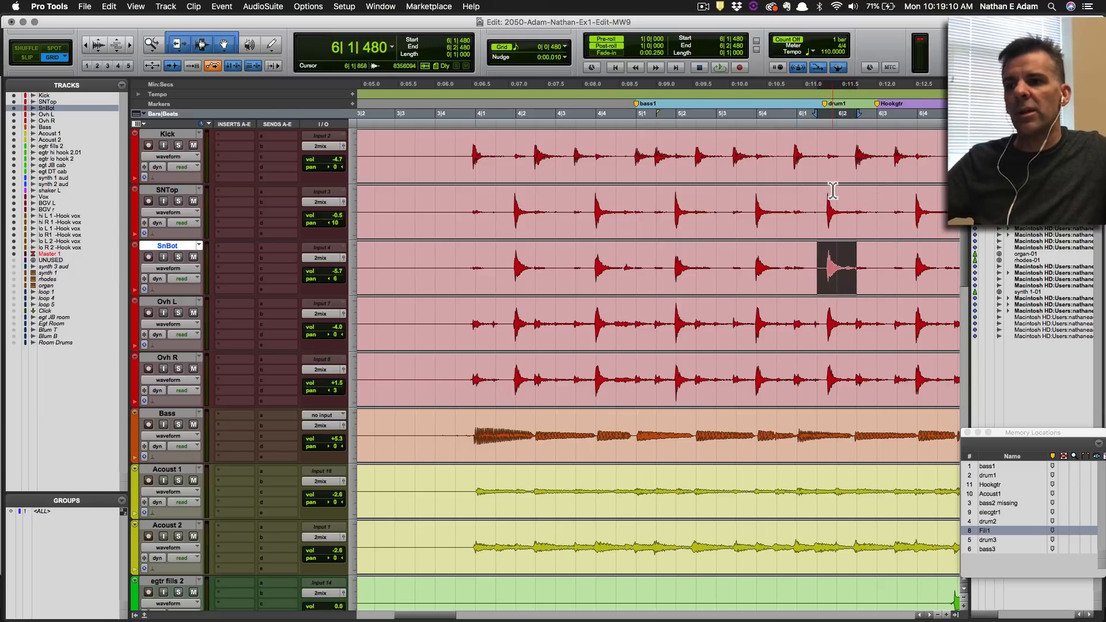
pyautogui.moveTo(826, 203); pyautogui.dragTo(852, 289)
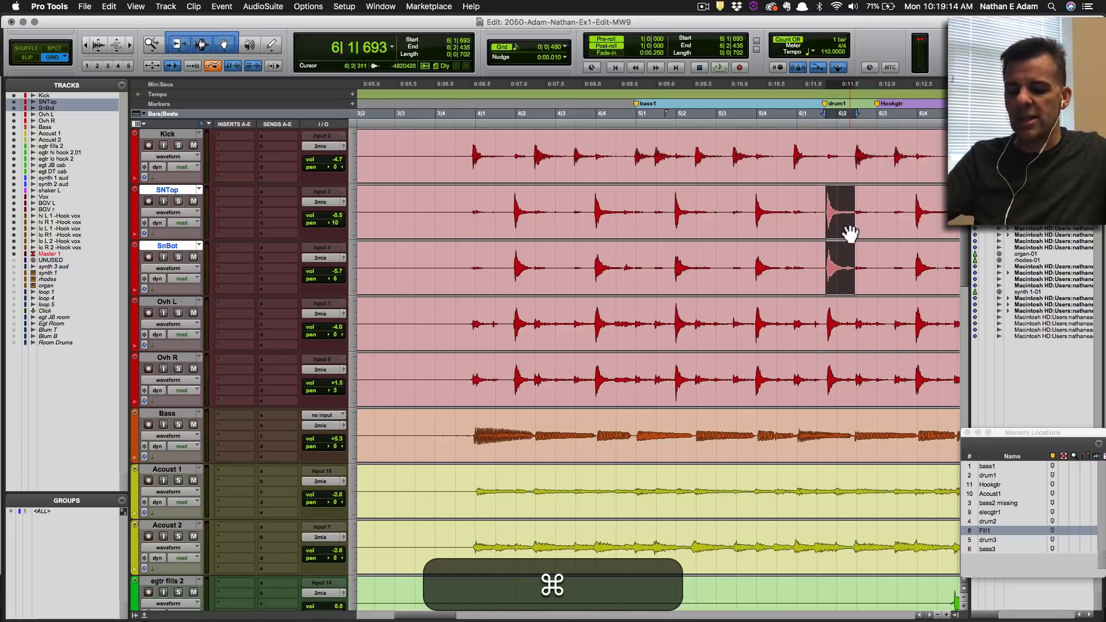
pyautogui.press('cmd+b')
pyautogui.moveTo(841, 235); pyautogui.dragTo(854, 232)
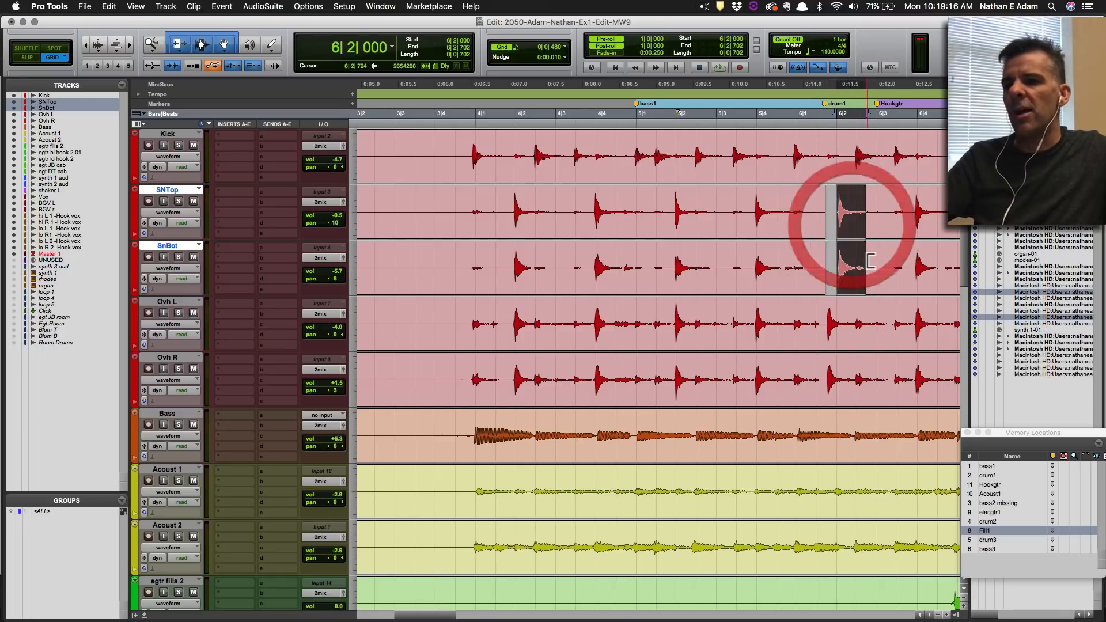
# Highlight the matching Ovh L hit, play from 5|4|480 to compare the moved snare with the overheads, and undo the snare move.
pyautogui.moveTo(828, 317); pyautogui.dragTo(835, 356)
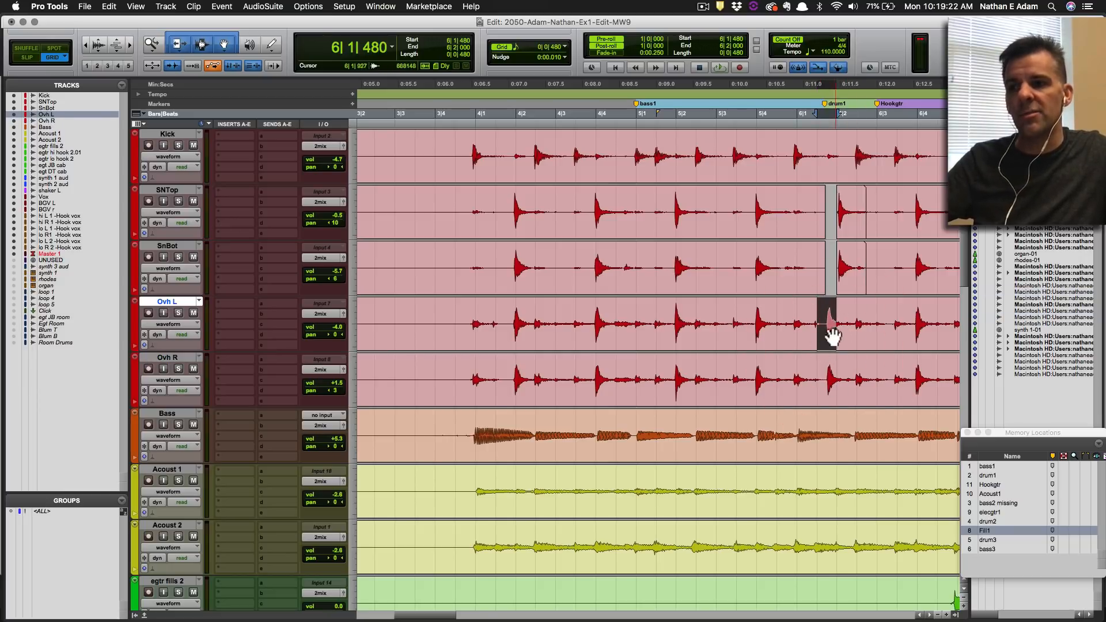
pyautogui.click(775, 198)
pyautogui.press('space')
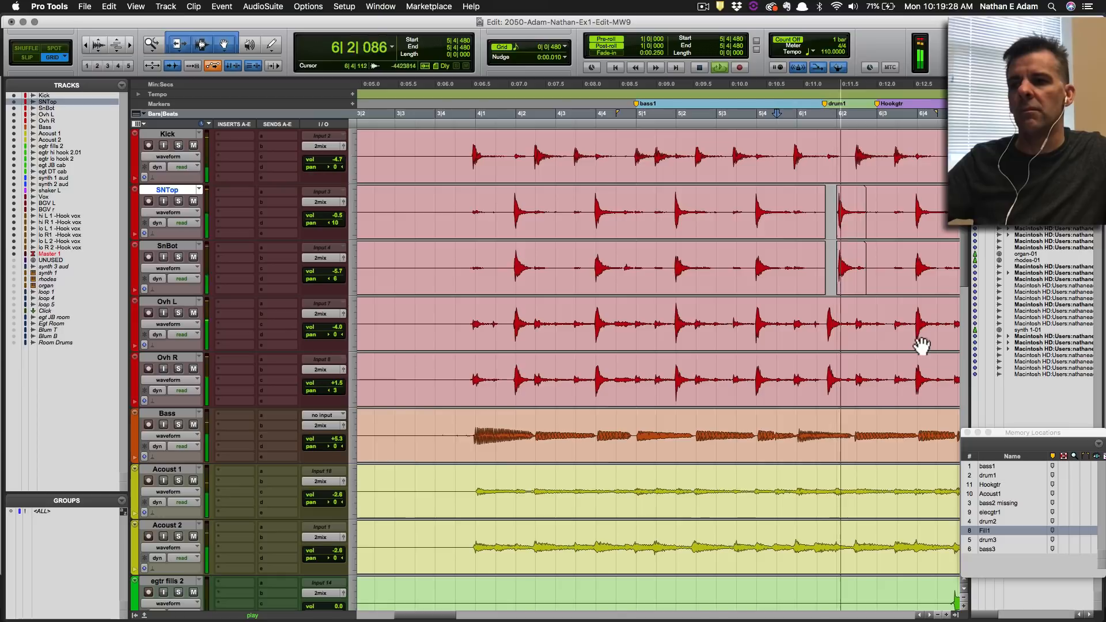
pyautogui.press('space')
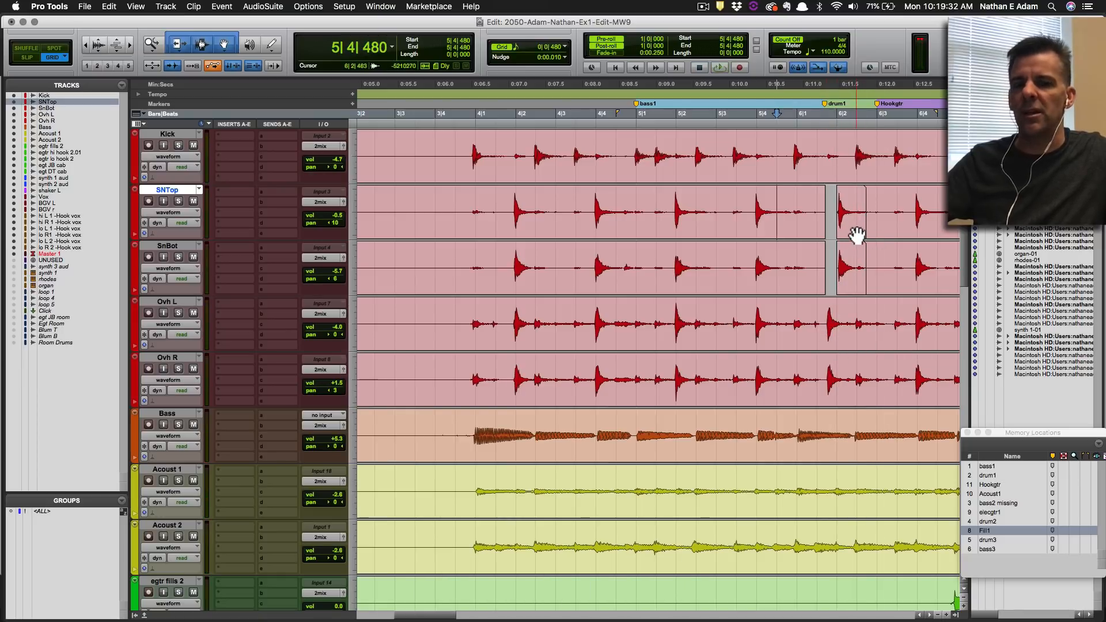
pyautogui.press('super+z')
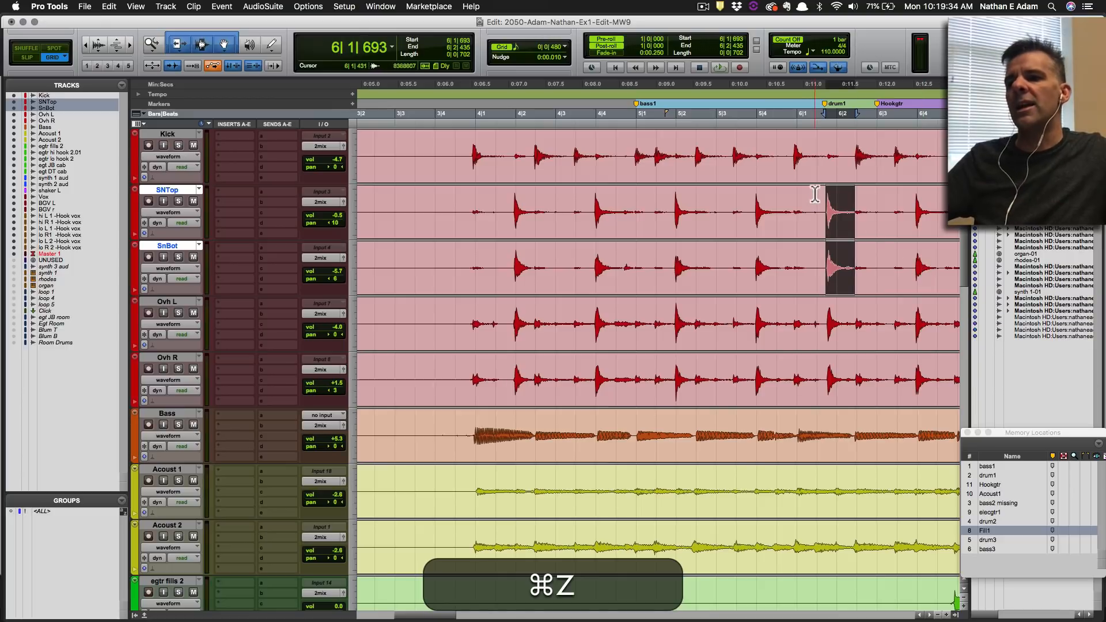
# Select all five drum tracks from Kick to Ovh R from 5|3|000 to 6|2|000, and clear the selection with the cursor at 5|4|480.
pyautogui.click(813, 194)
pyautogui.click(709, 142)
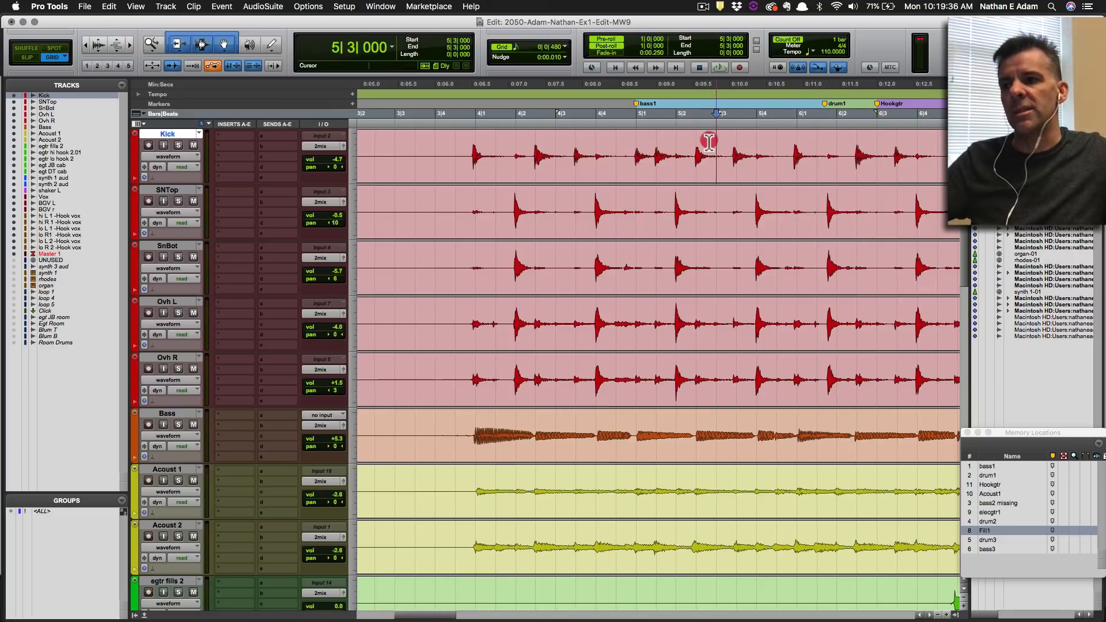
pyautogui.moveTo(709, 141); pyautogui.dragTo(842, 405)
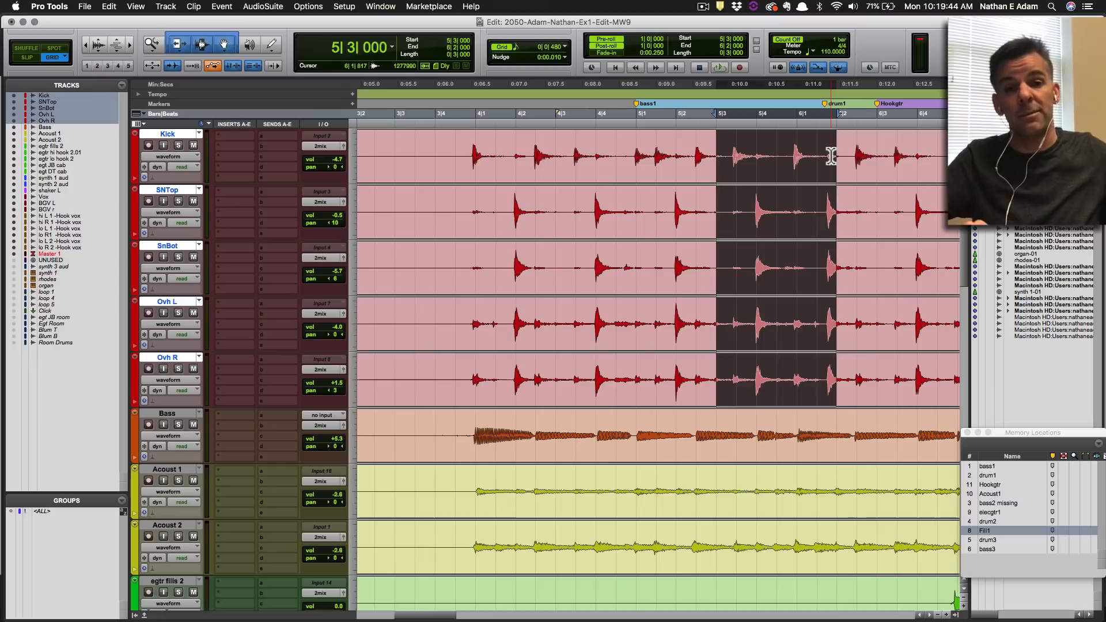
pyautogui.click(779, 146)
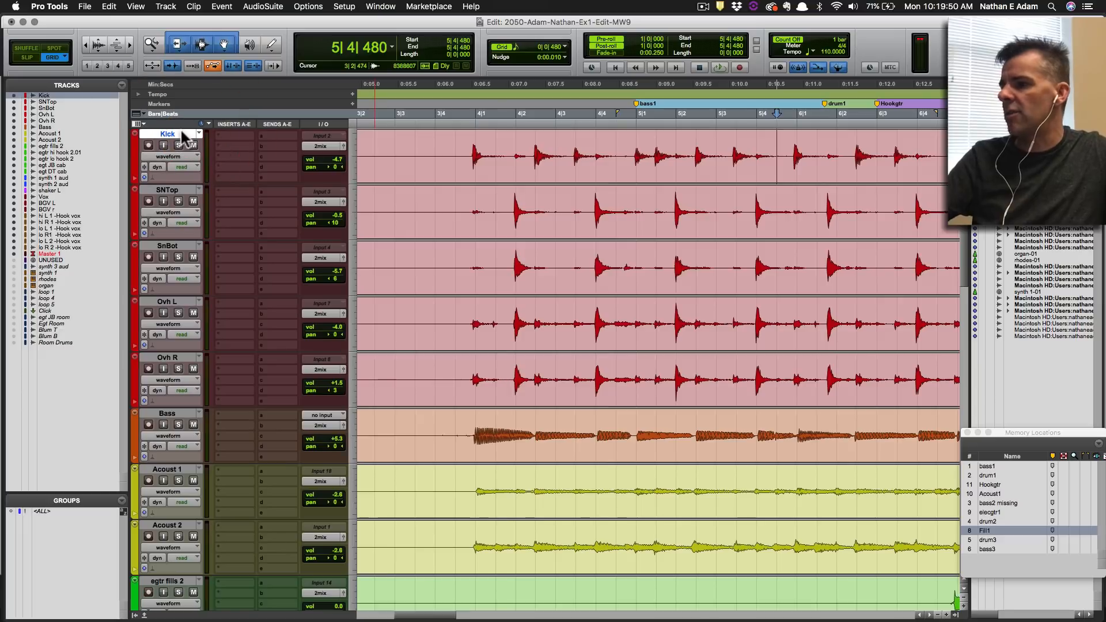
# Create a Mix/Edit group named DRUMS from the tracks Kick through Ovh R, checking its track list, attributes and globals before accepting.
pyautogui.press('shift')
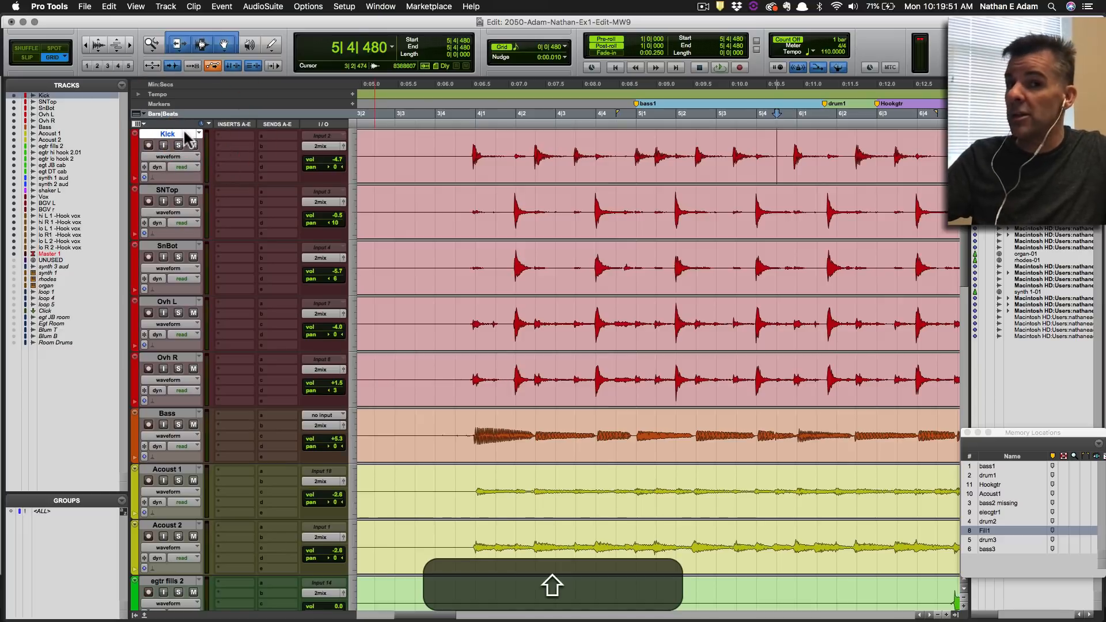
pyautogui.keyDown('shift'); pyautogui.click(174, 359); pyautogui.keyUp('shift')
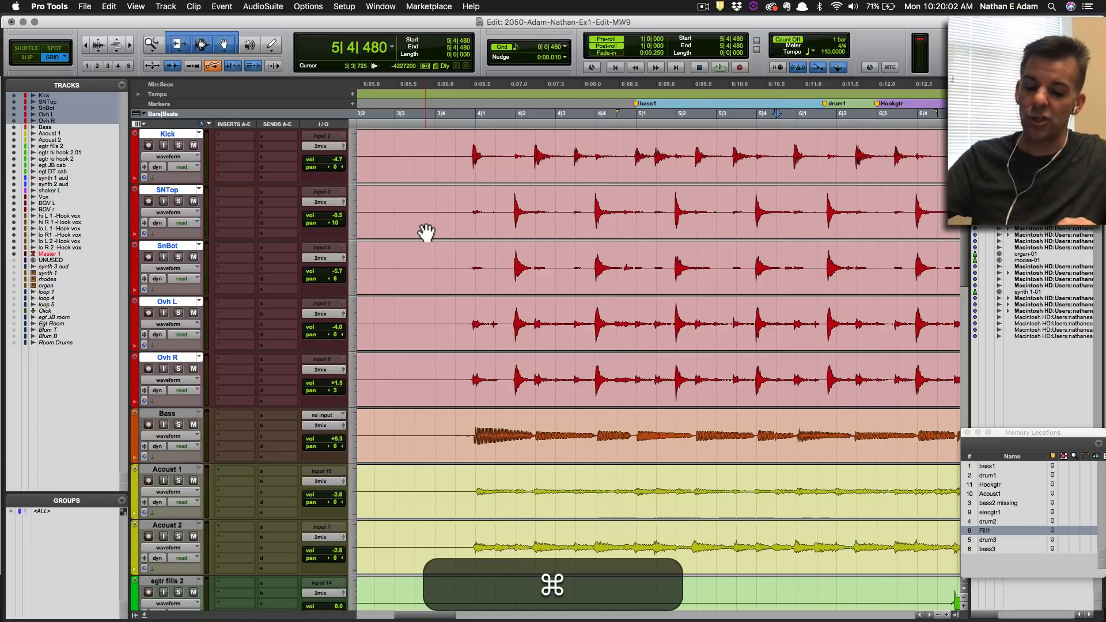
pyautogui.press('super+g')
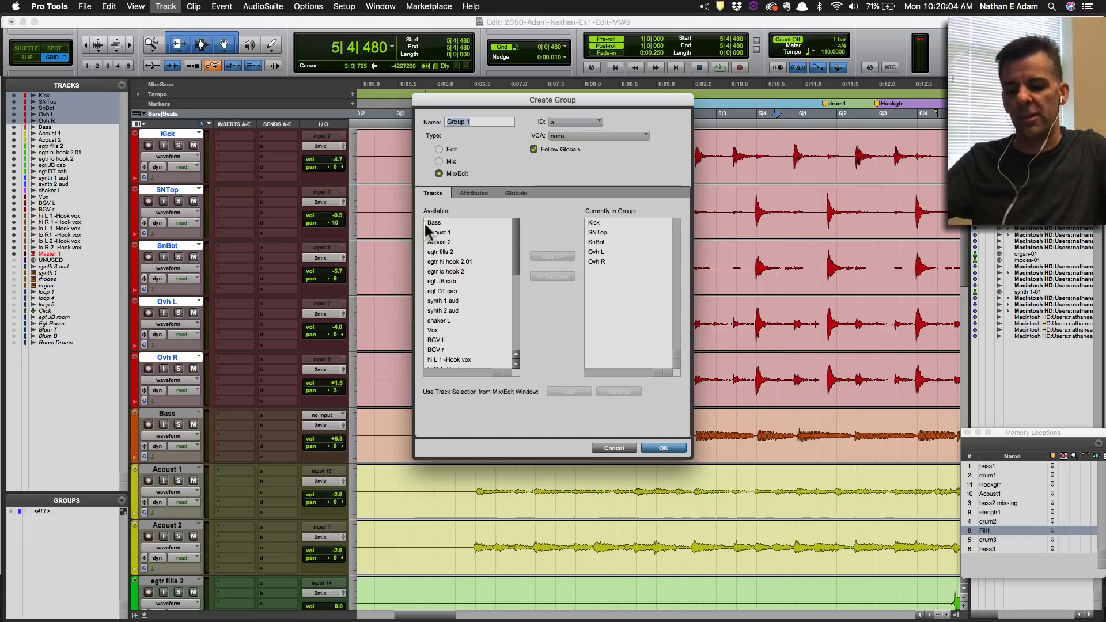
pyautogui.write('DRUMS')
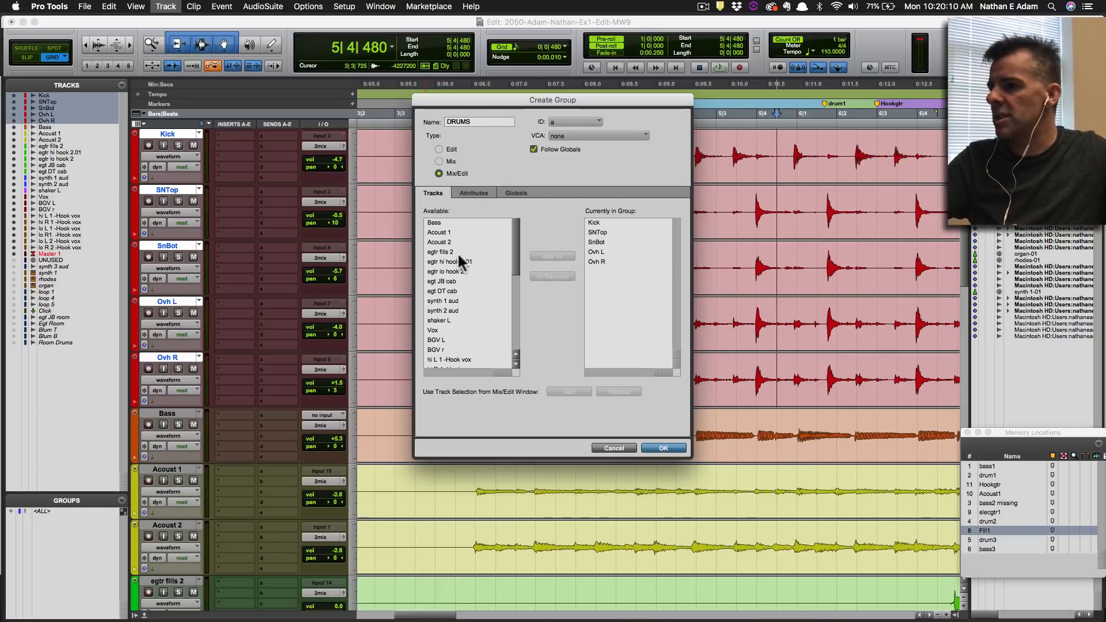
pyautogui.click(446, 222)
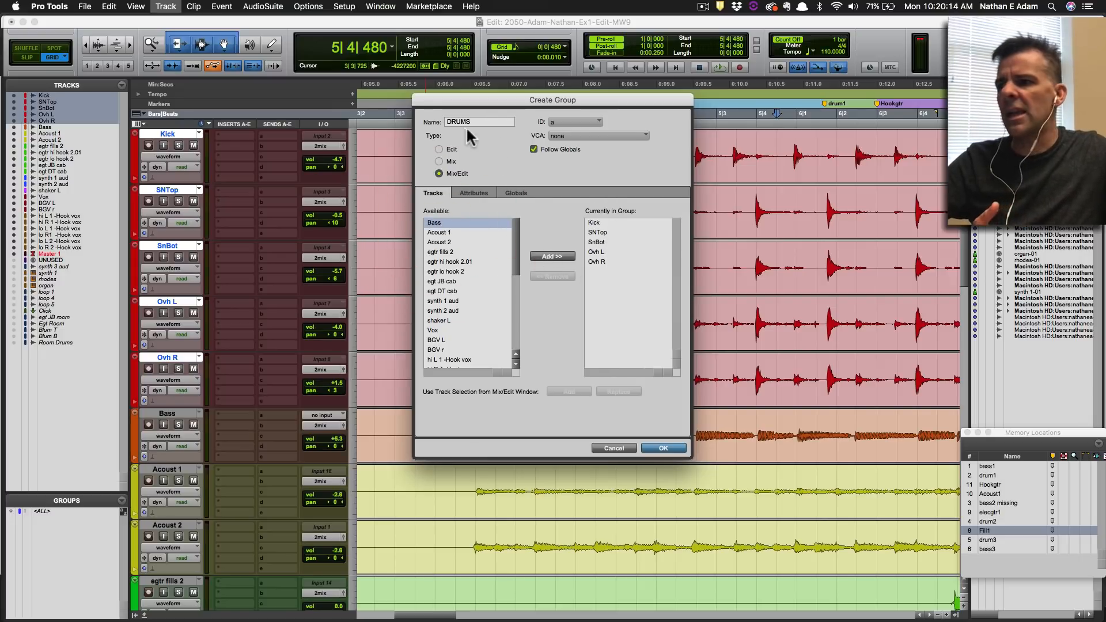
pyautogui.click(598, 233)
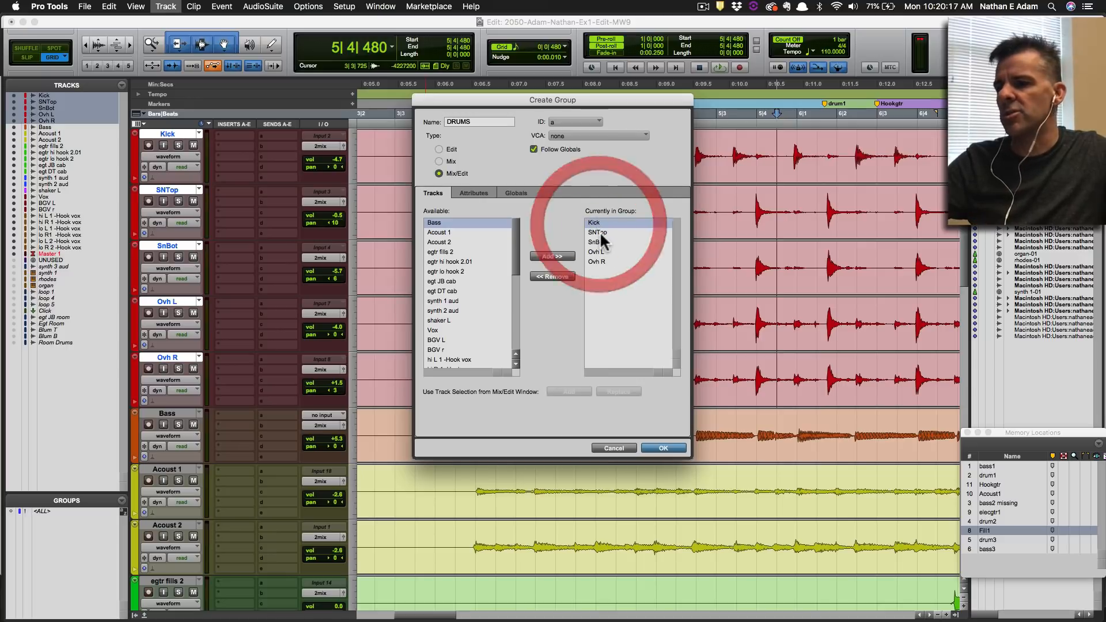
pyautogui.click(600, 262)
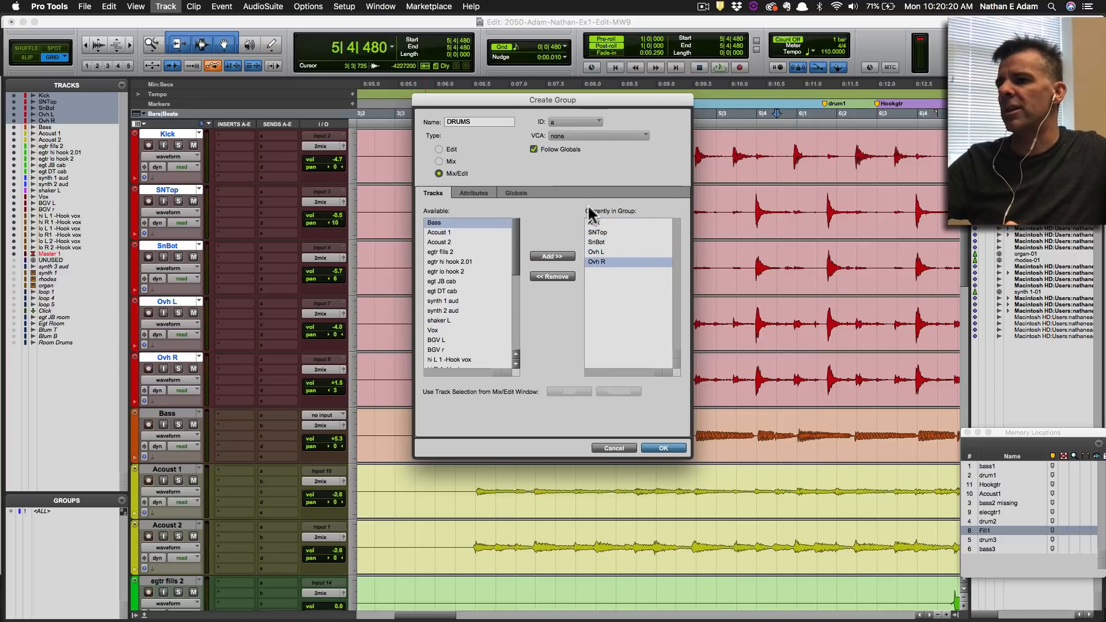
pyautogui.click(475, 194)
pyautogui.click(515, 193)
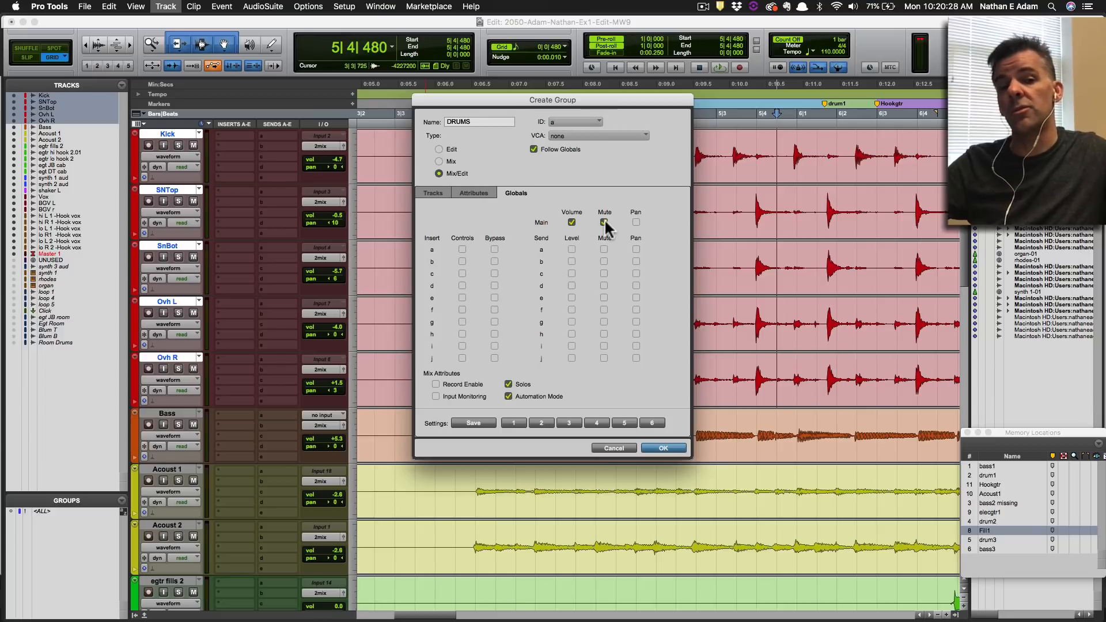
pyautogui.click(674, 449)
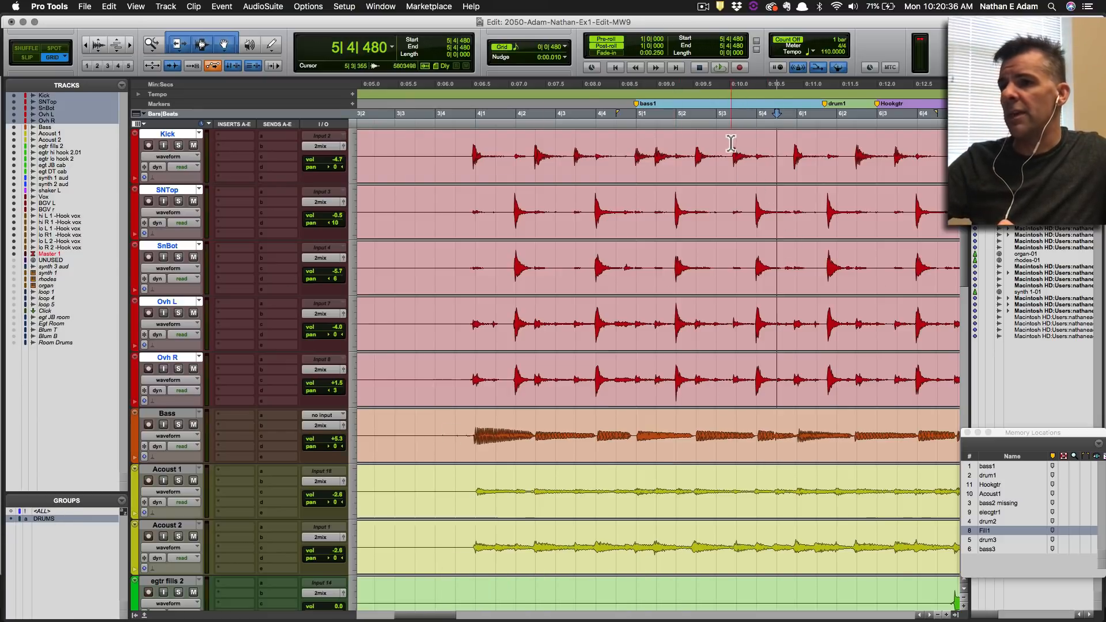
# Test the DRUMS group by selecting 5|3|480 to 6|1|480, 4|4|480 to 5|2|480, and 4|4|000 to 5|2|480.
pyautogui.moveTo(737, 144); pyautogui.dragTo(811, 148)
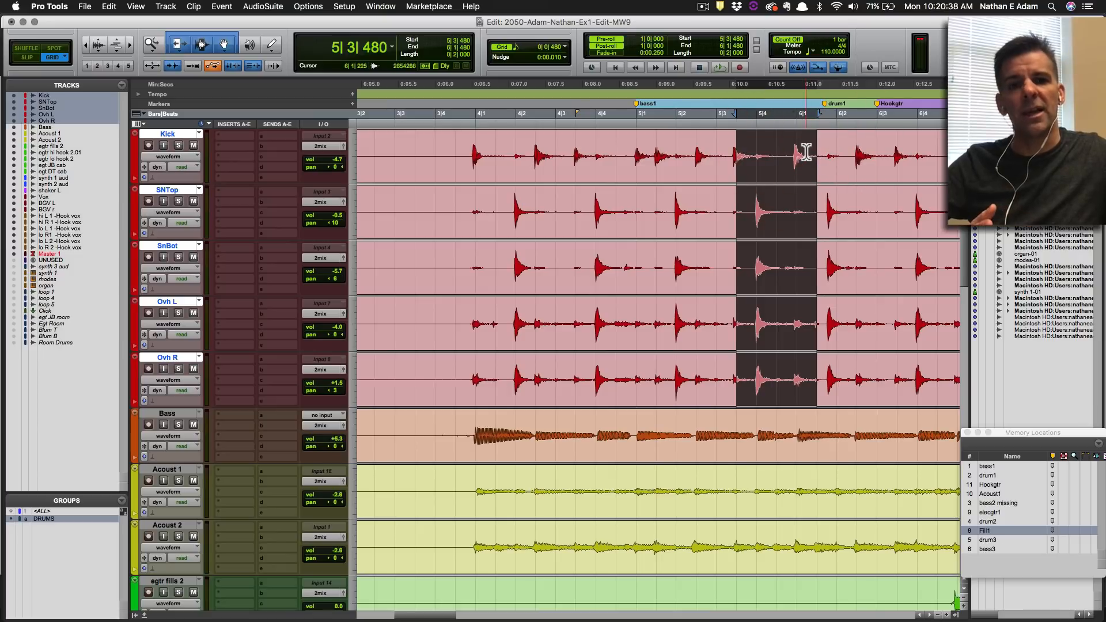
pyautogui.moveTo(608, 136); pyautogui.dragTo(698, 141)
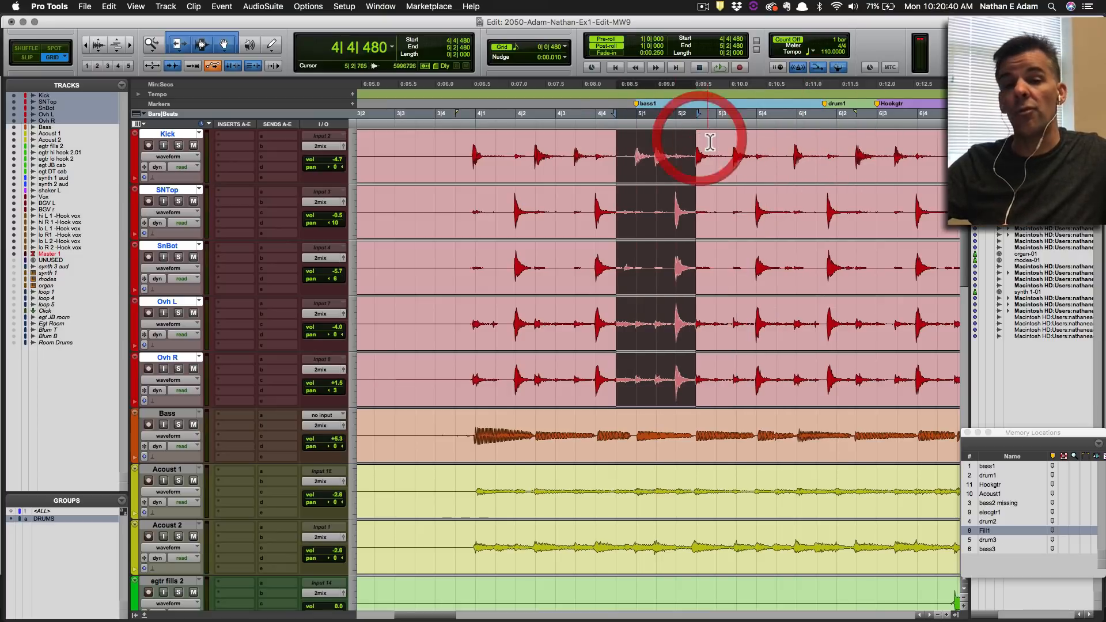
pyautogui.moveTo(589, 210); pyautogui.dragTo(697, 197)
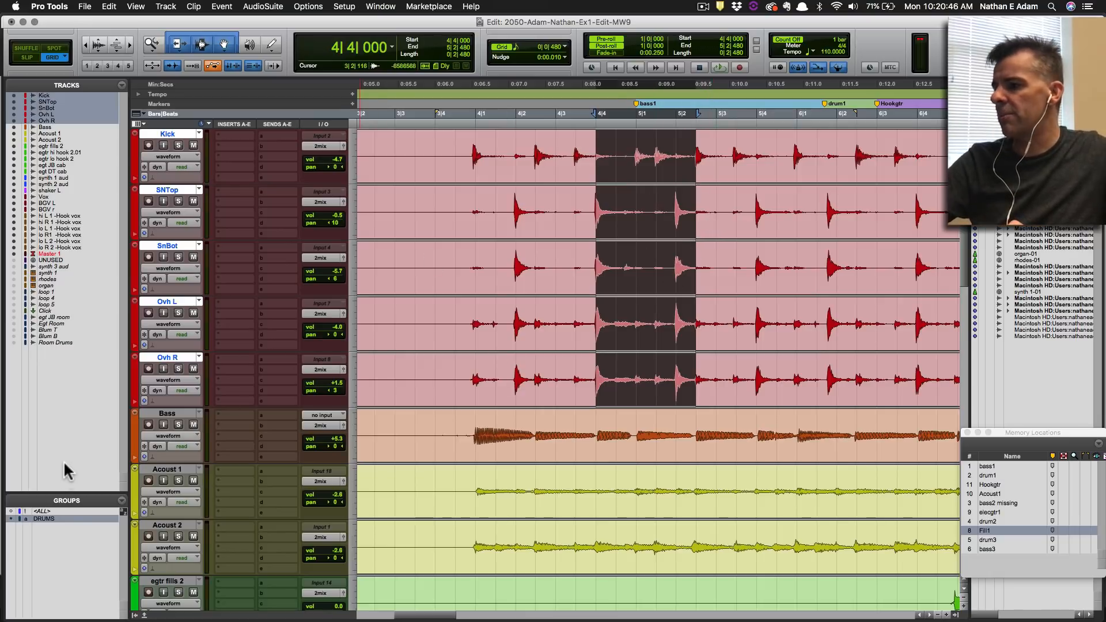
# Turn off the DRUMS group and select only SNTop from 4|4|000 to 5|1|480.
pyautogui.click(50, 517)
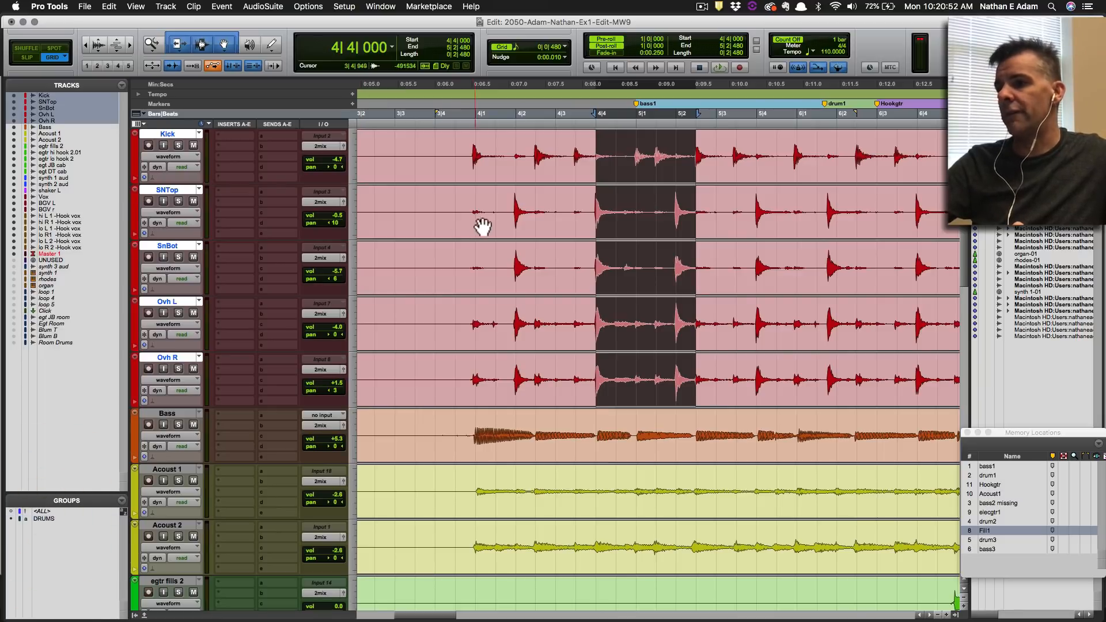
pyautogui.moveTo(496, 248); pyautogui.dragTo(576, 262)
pyautogui.moveTo(597, 209); pyautogui.dragTo(651, 206)
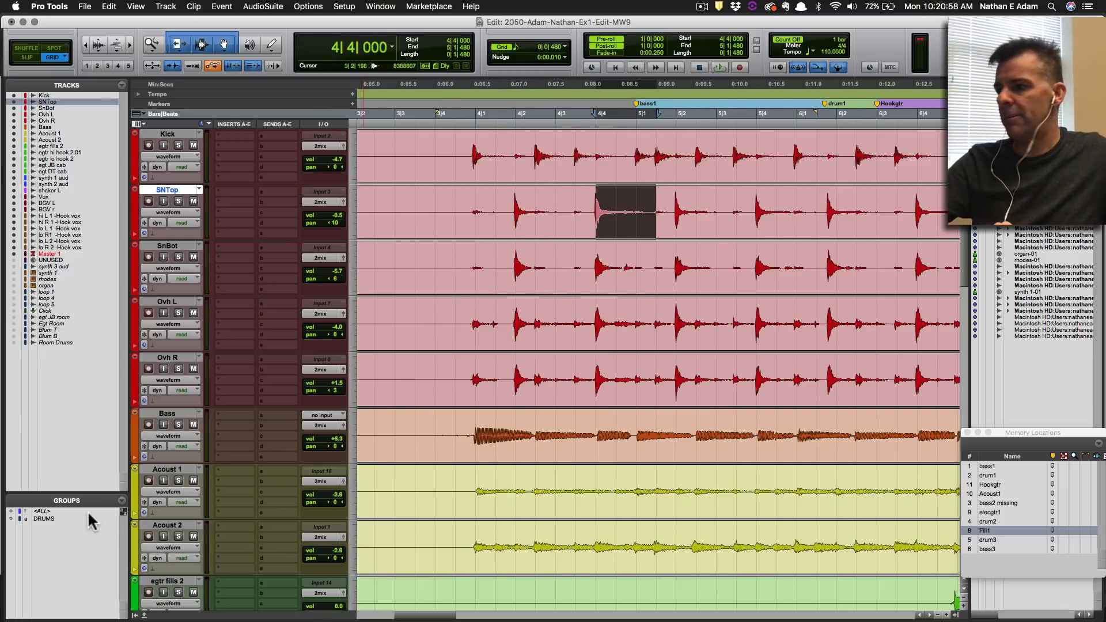
# Toggle the DRUMS group on and off, try moving the Ovh L clip on its own, and undo the move.
pyautogui.click(51, 518)
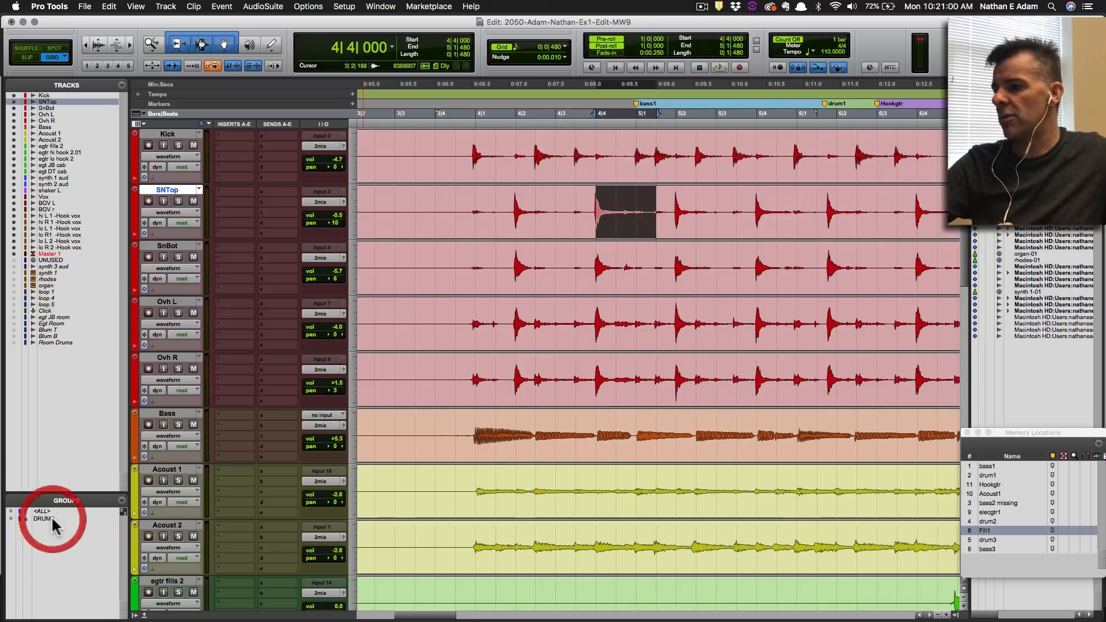
pyautogui.click(51, 516)
pyautogui.moveTo(653, 336); pyautogui.dragTo(675, 322)
pyautogui.press('super+z')
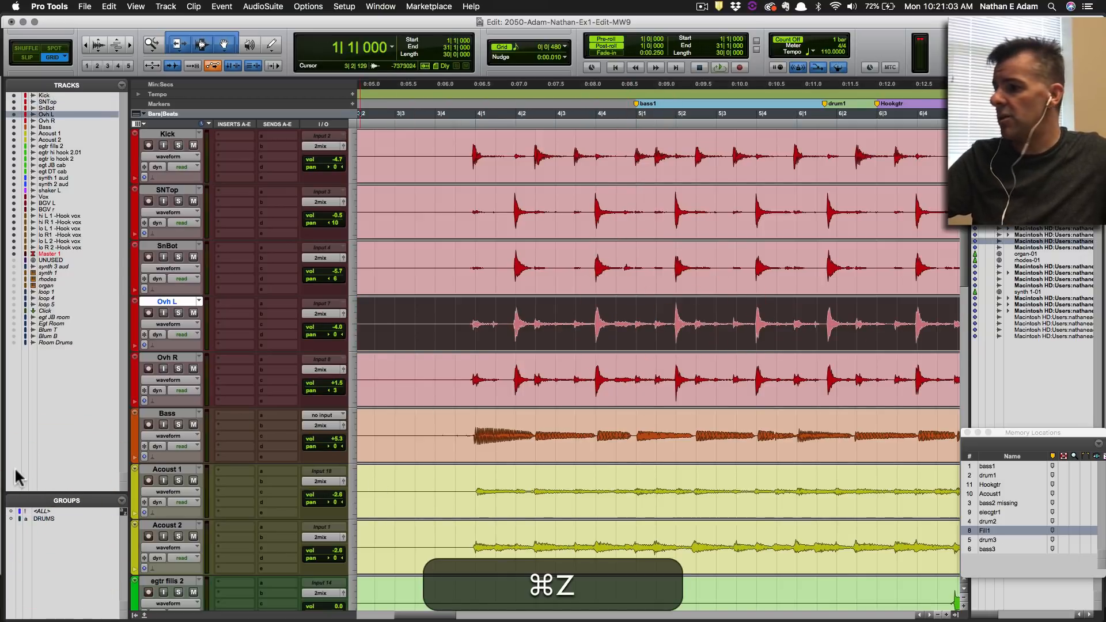
# Turn the DRUMS group back on and select all drum tracks from 4|4|000 to 5|3|480.
pyautogui.click(56, 517)
pyautogui.moveTo(588, 255); pyautogui.dragTo(736, 256)
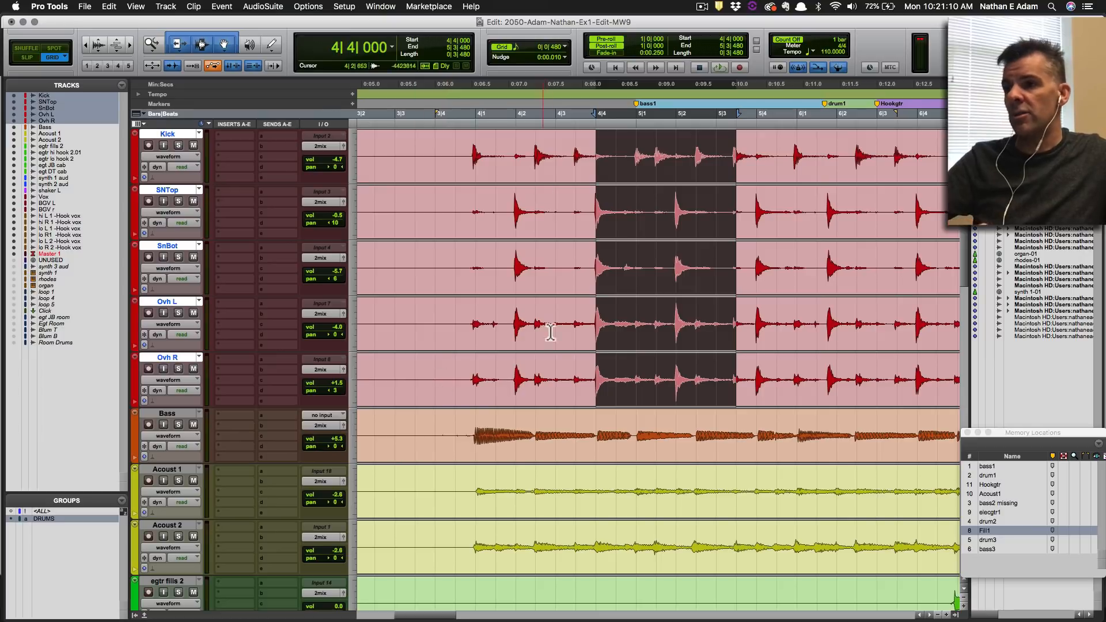
# Modify the DRUMS group by adding the Bass track, remove Bass from it again, and accept the dialog.
pyautogui.rightClick(47, 516)
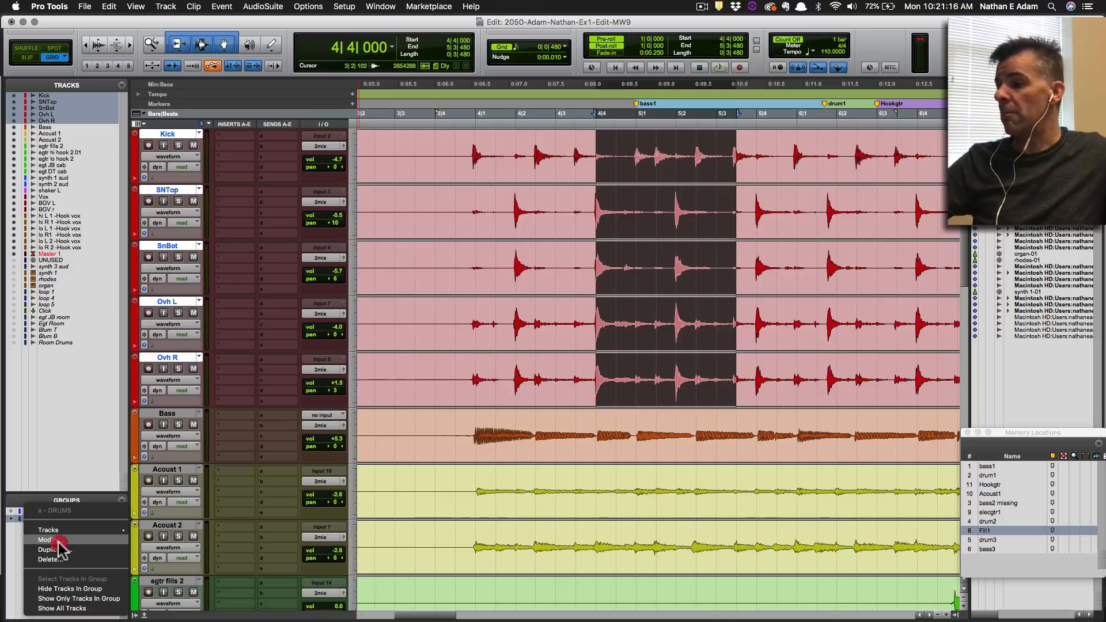
pyautogui.click(57, 543)
pyautogui.click(460, 222)
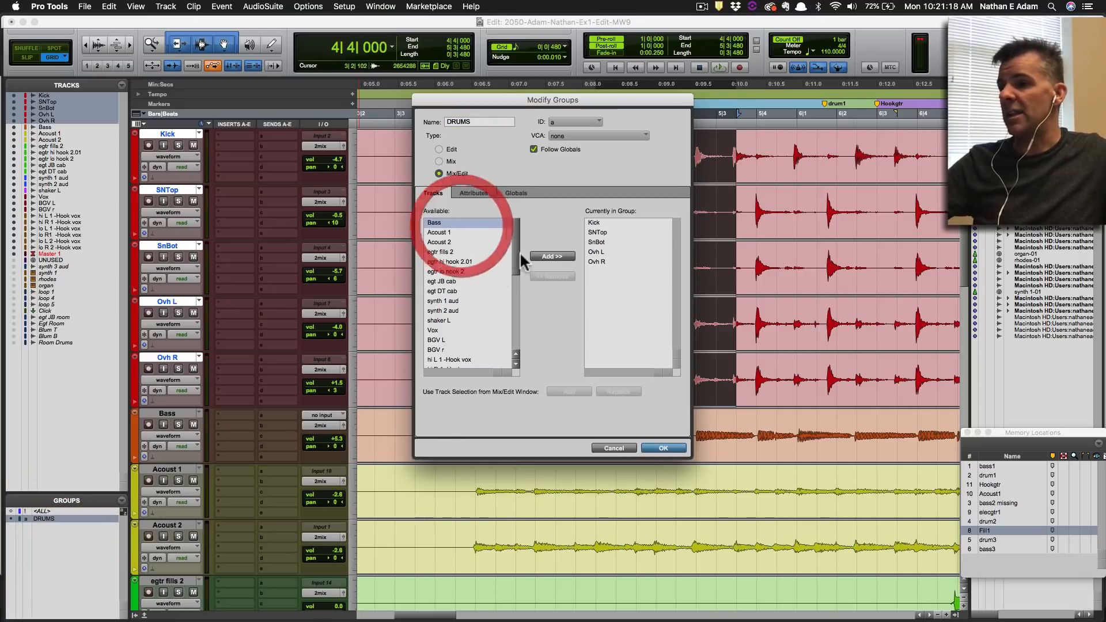
pyautogui.click(553, 256)
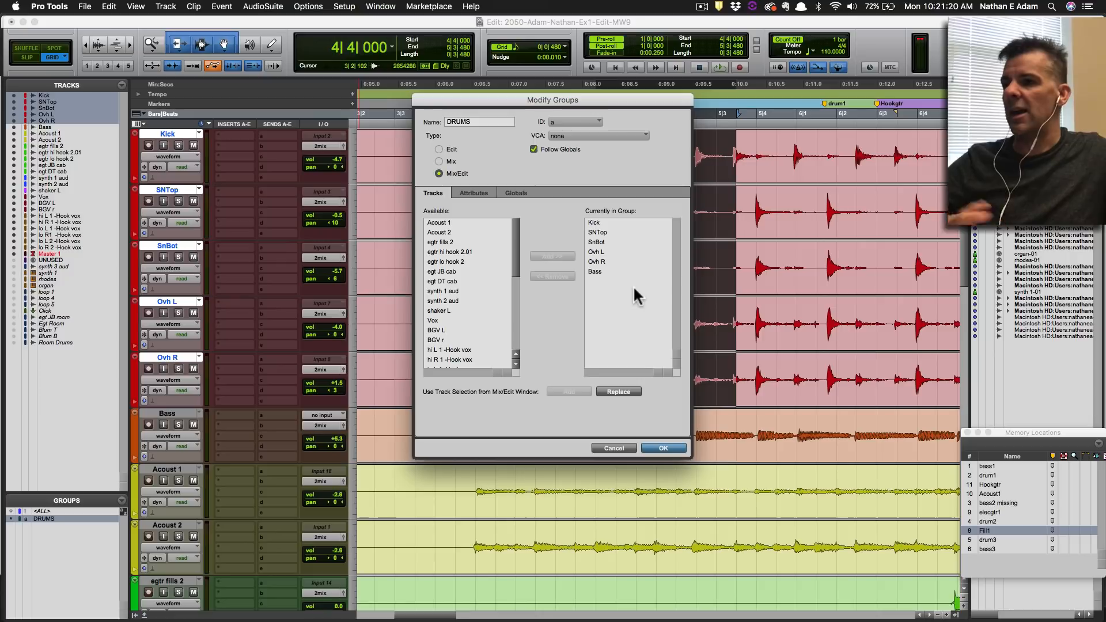
pyautogui.click(597, 272)
pyautogui.click(555, 278)
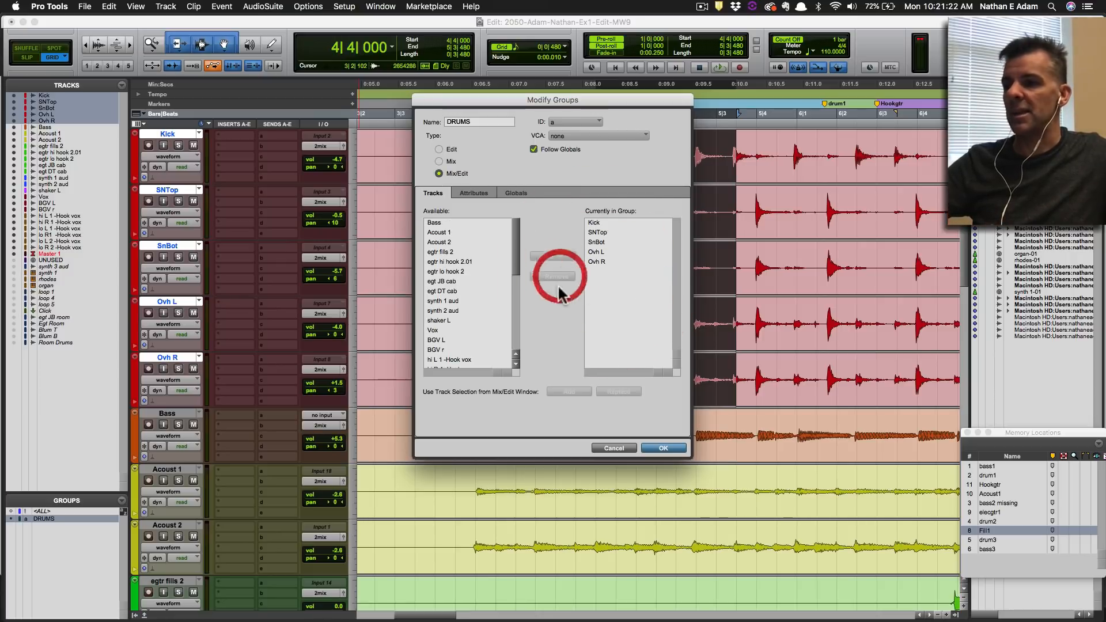
pyautogui.click(661, 449)
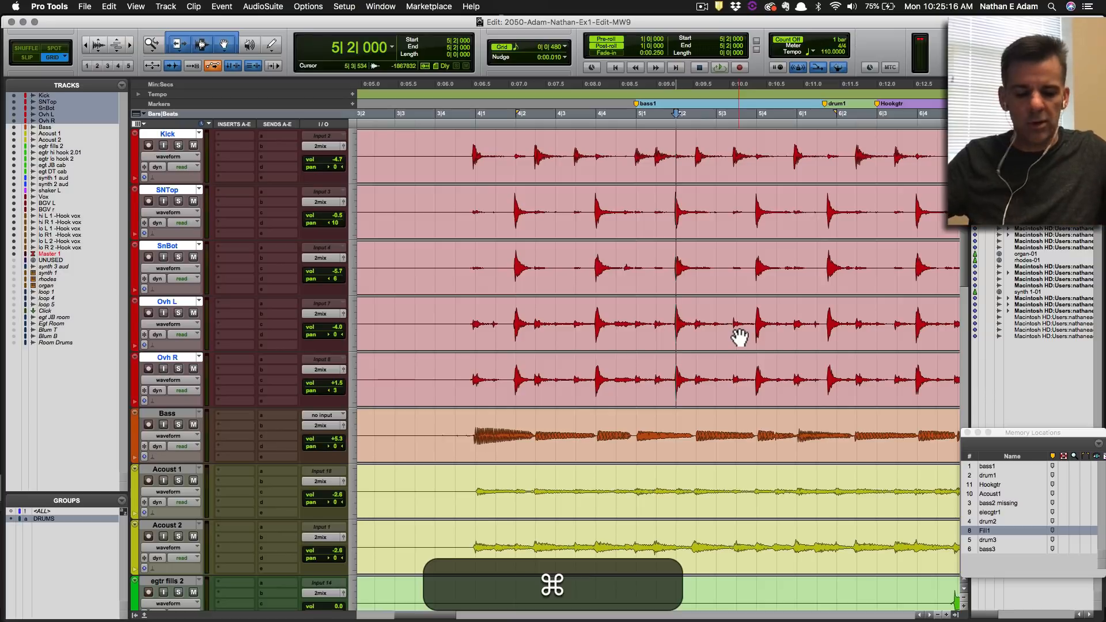
# Fit all tracks and the entire session timeline in the Edit window, and save the session.
pyautogui.press('alt+ctrl+super+Down')
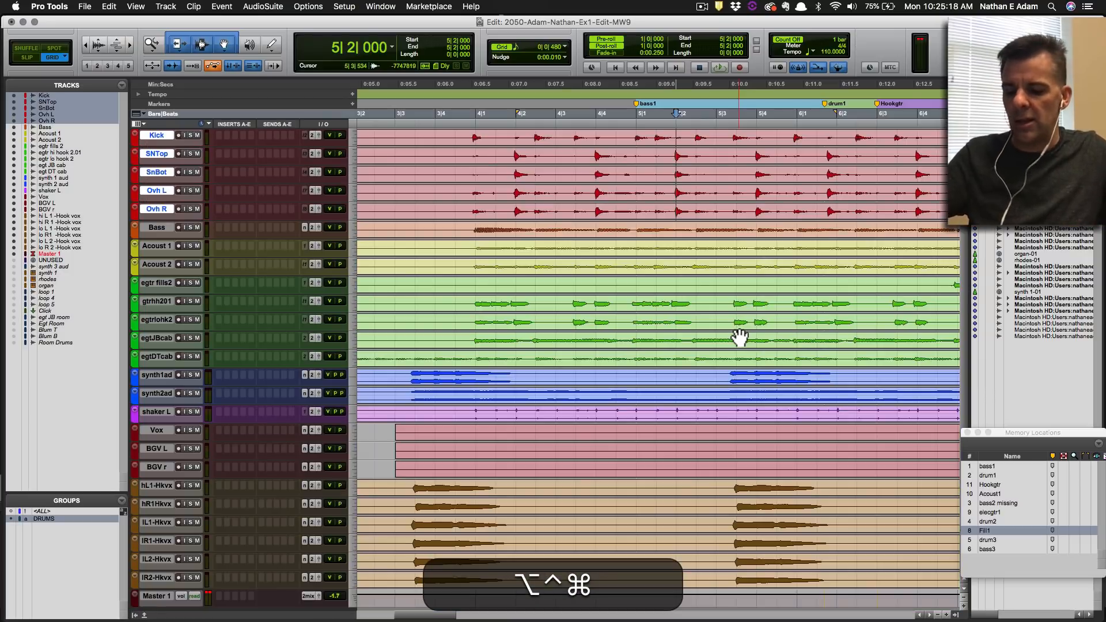
pyautogui.hotkey('alt', 'a')
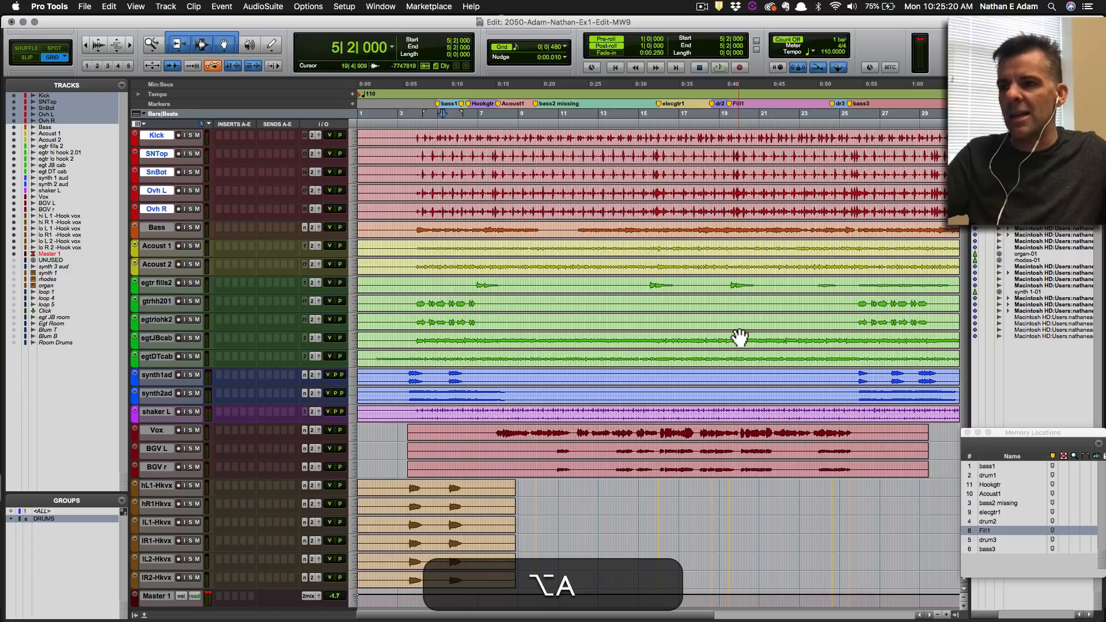
pyautogui.press('super+s')
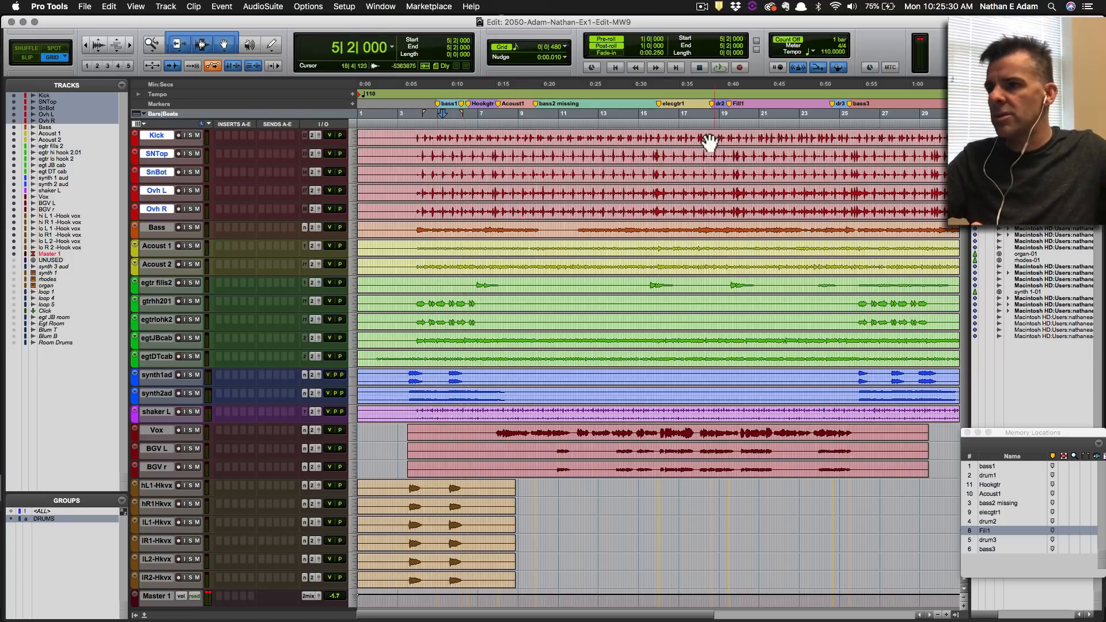
# Place the cursor at 20|2|480, at 15|2|480 on Bass, at 8|2|480 on synth 1 aud, and at 19|3|480 on egtr fills 2.
pyautogui.click(676, 114)
pyautogui.click(747, 117)
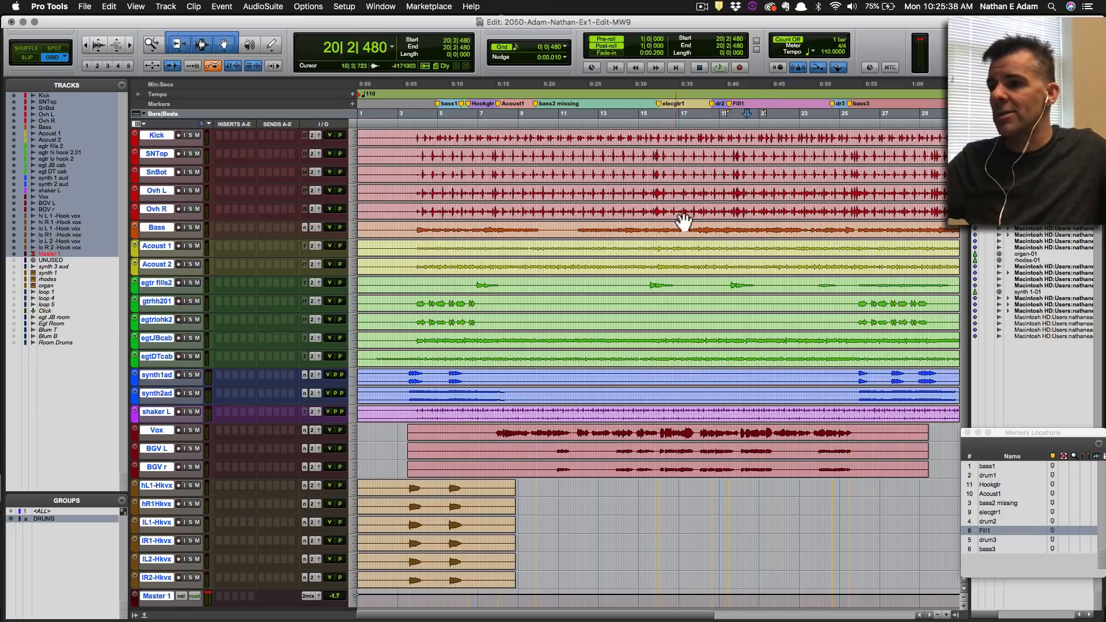
pyautogui.click(646, 228)
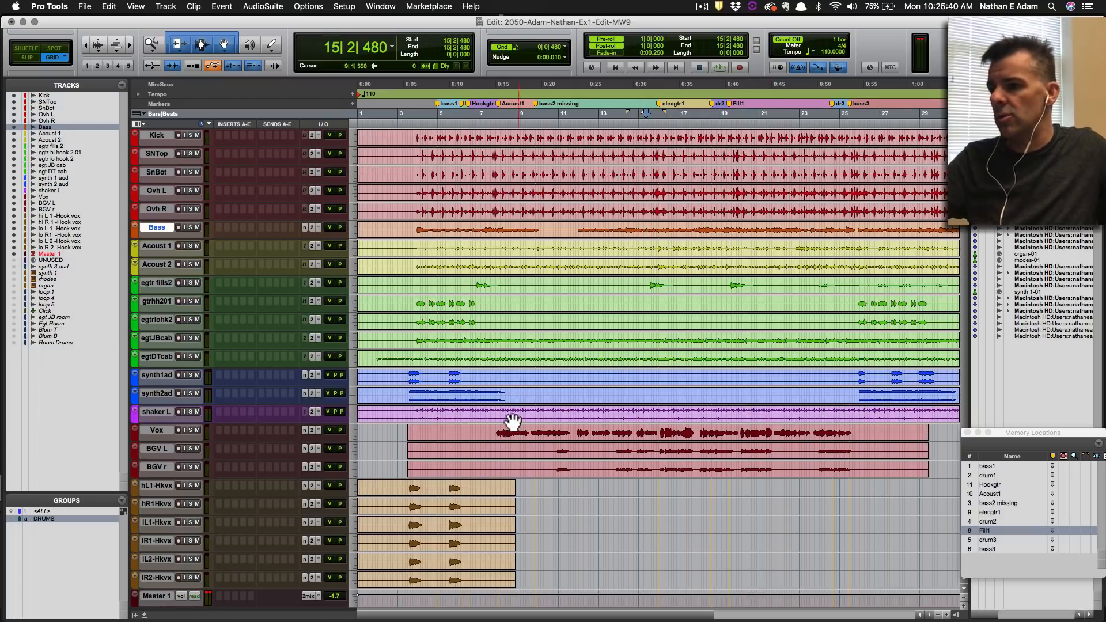
pyautogui.click(505, 375)
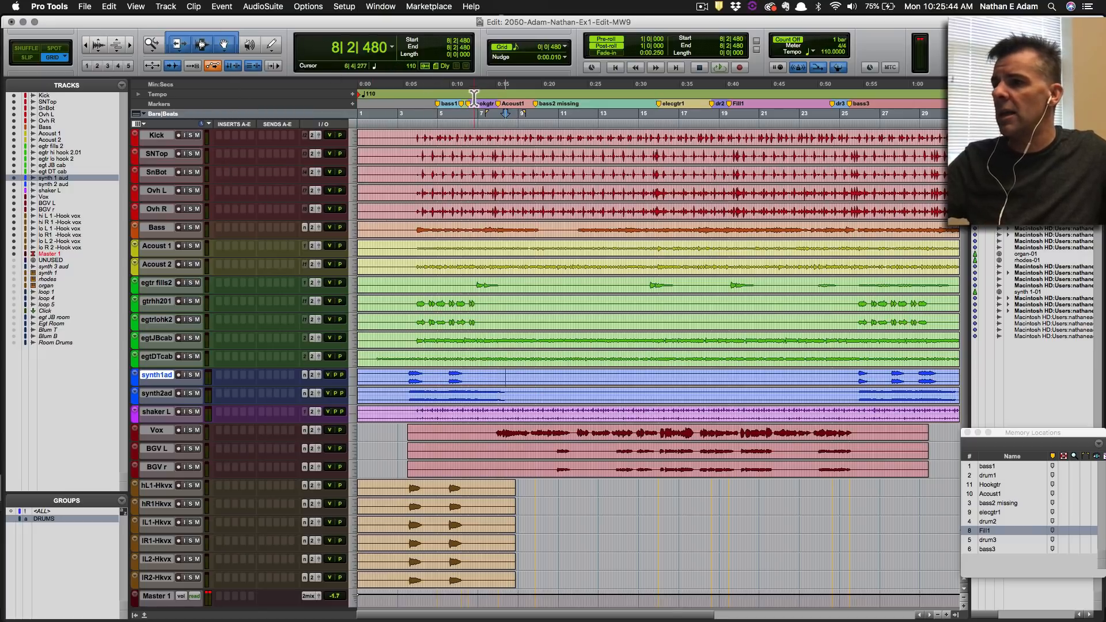
pyautogui.press('space')
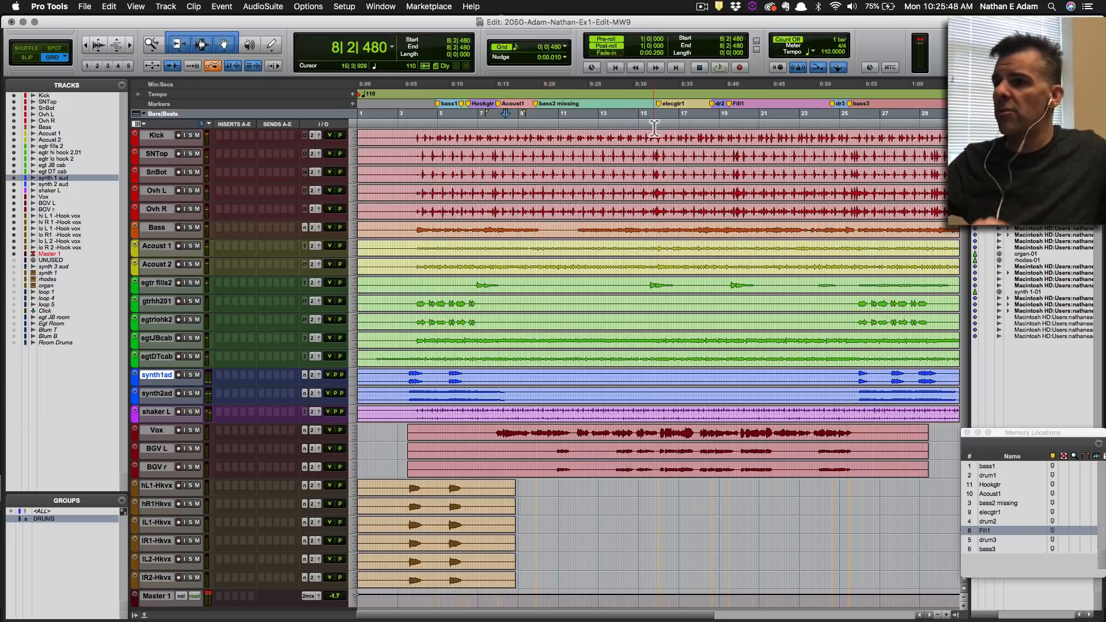
pyautogui.click(732, 284)
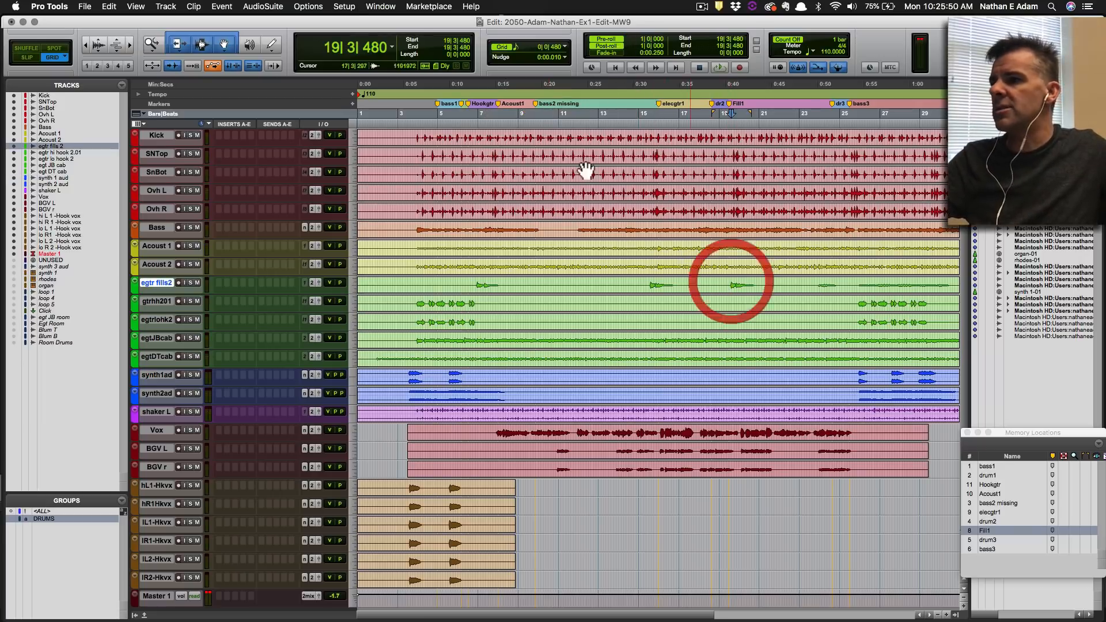
# Locate to bar 20 and play the session from its one-bar pre-roll, stopping playback after listening.
pyautogui.write('20')
pyautogui.press('Return')
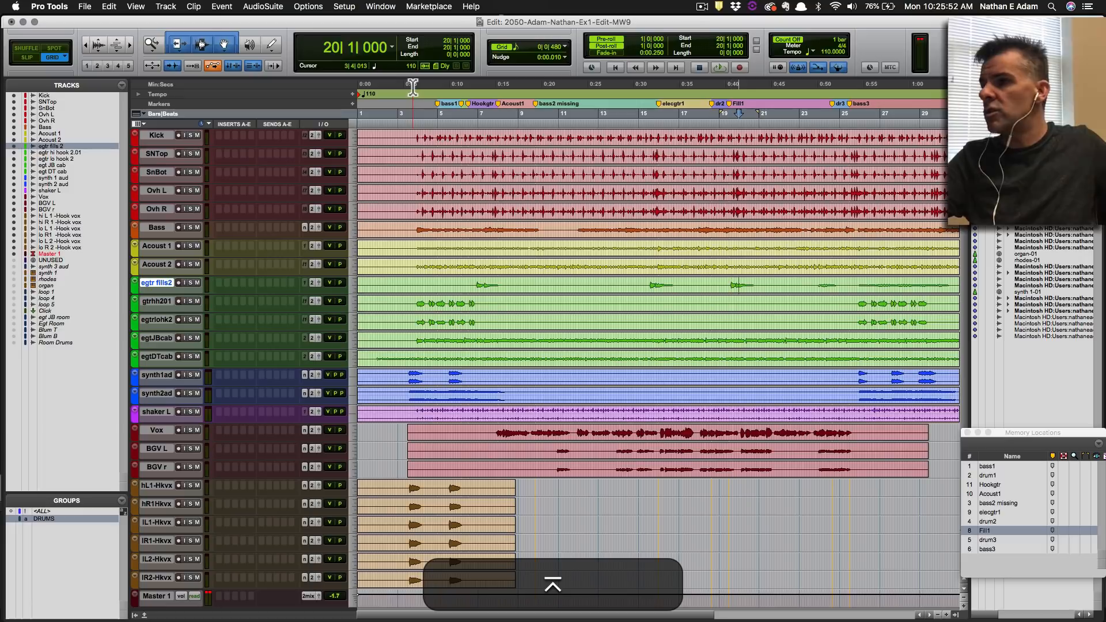
pyautogui.press('space')
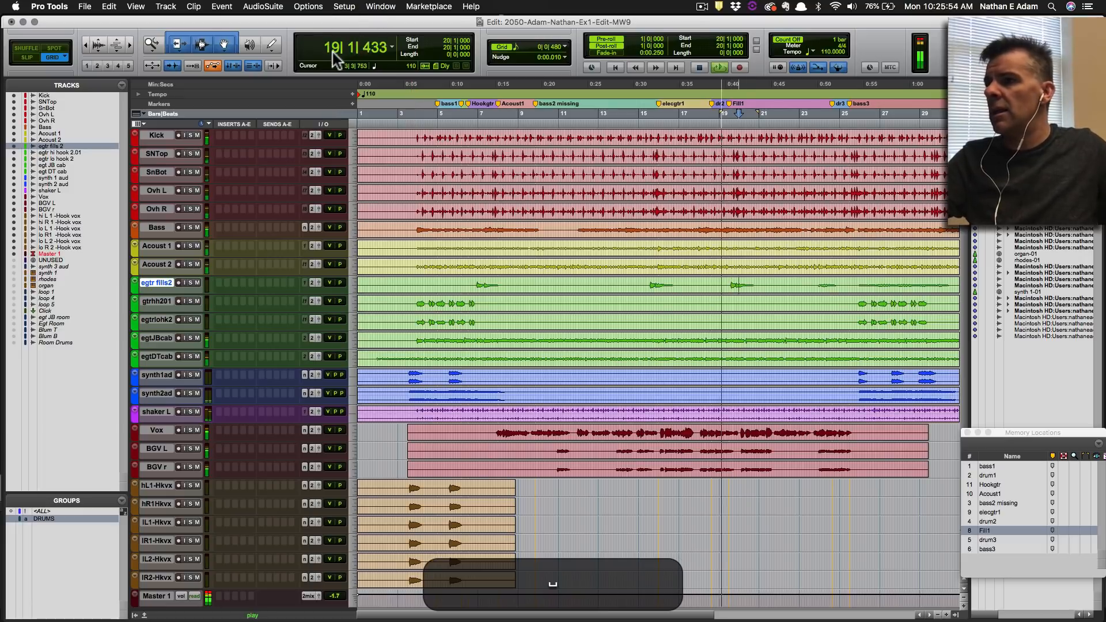
pyautogui.press('space')
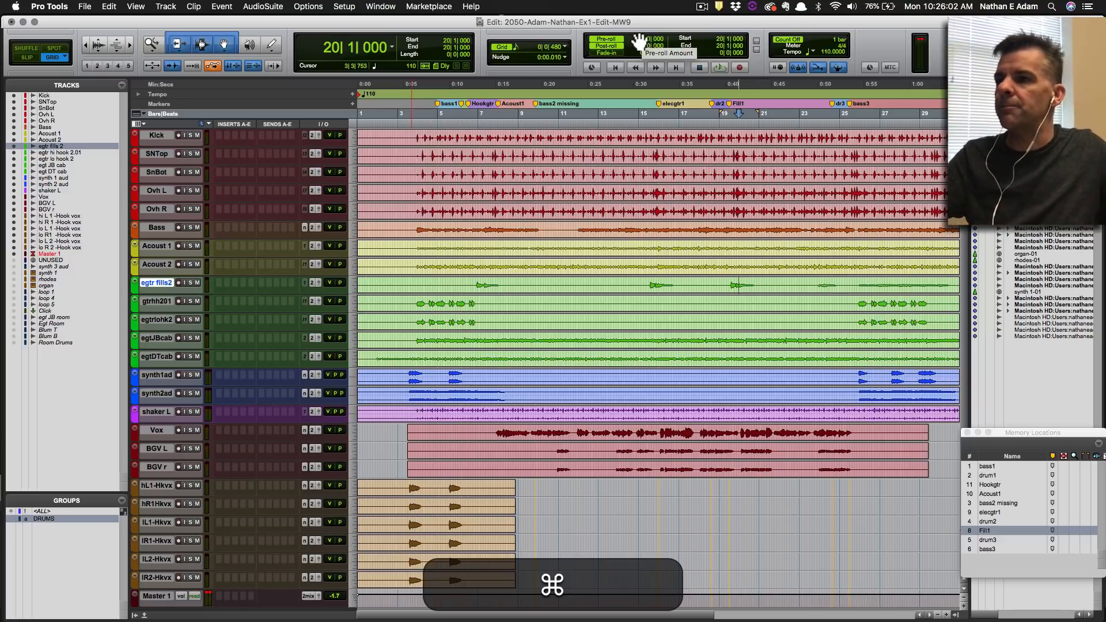
# Save the session and return the cursor to the session start.
pyautogui.press('super+s')
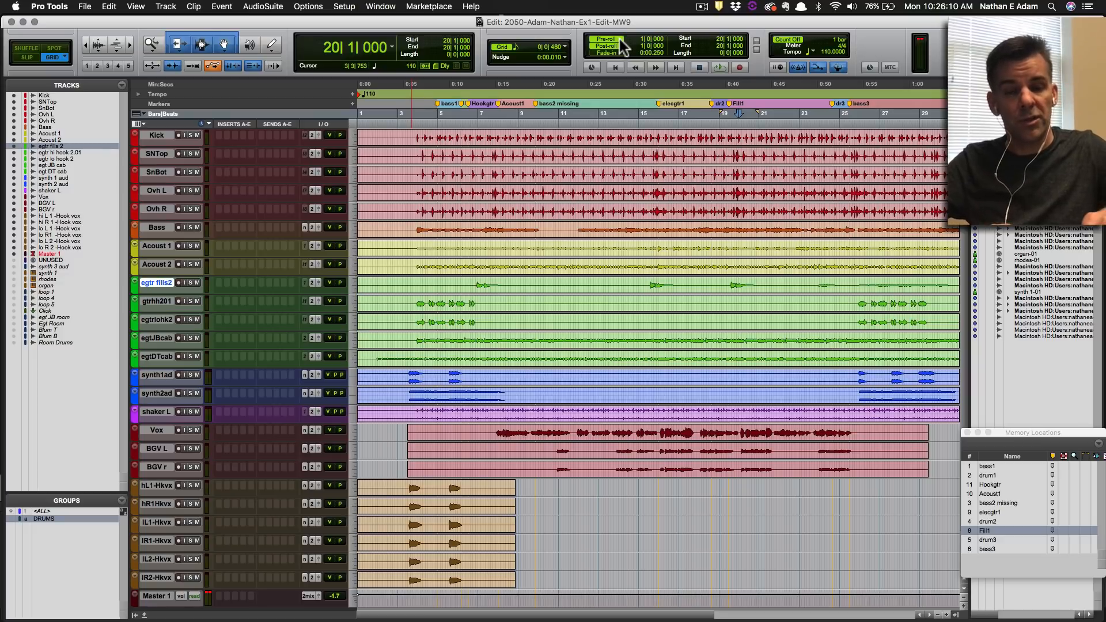
pyautogui.press('Return')
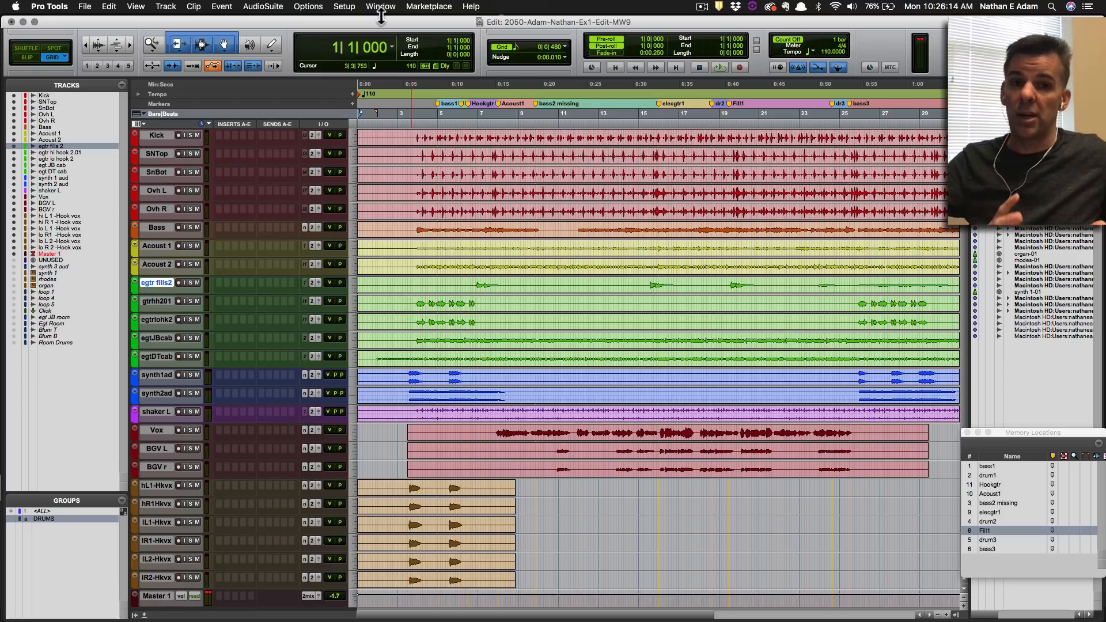
# Locate to bar 15 using the main counter.
pyautogui.press('KP_Multiply')
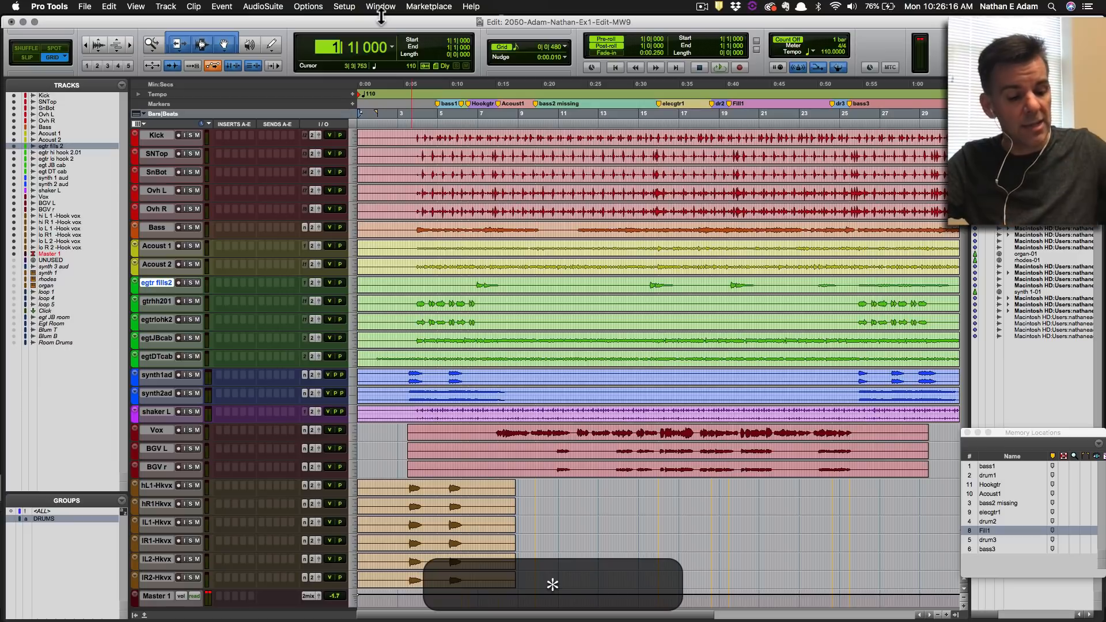
pyautogui.write('15')
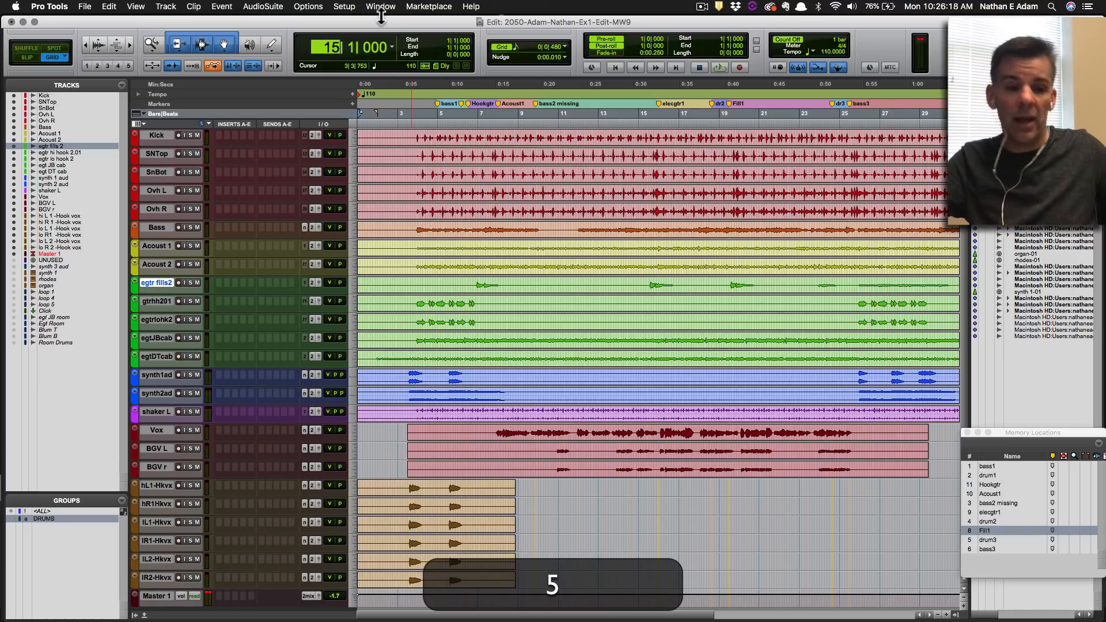
pyautogui.press('KP_Enter')
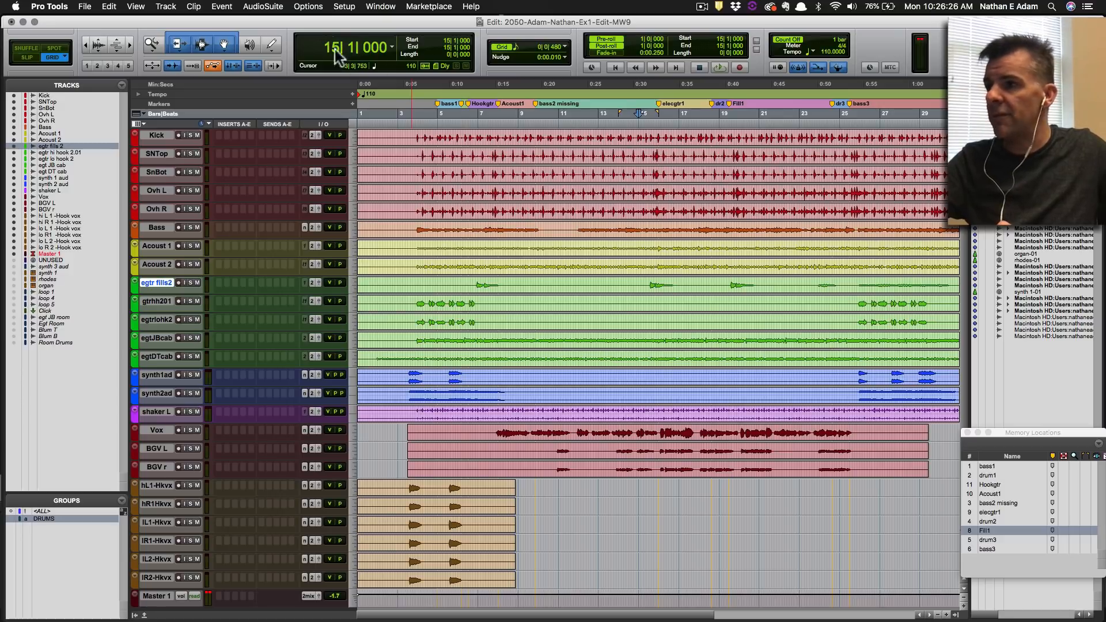
# Switch the main counter to Min:Secs and locate to 15:00.000.
pyautogui.click(392, 46)
pyautogui.click(408, 48)
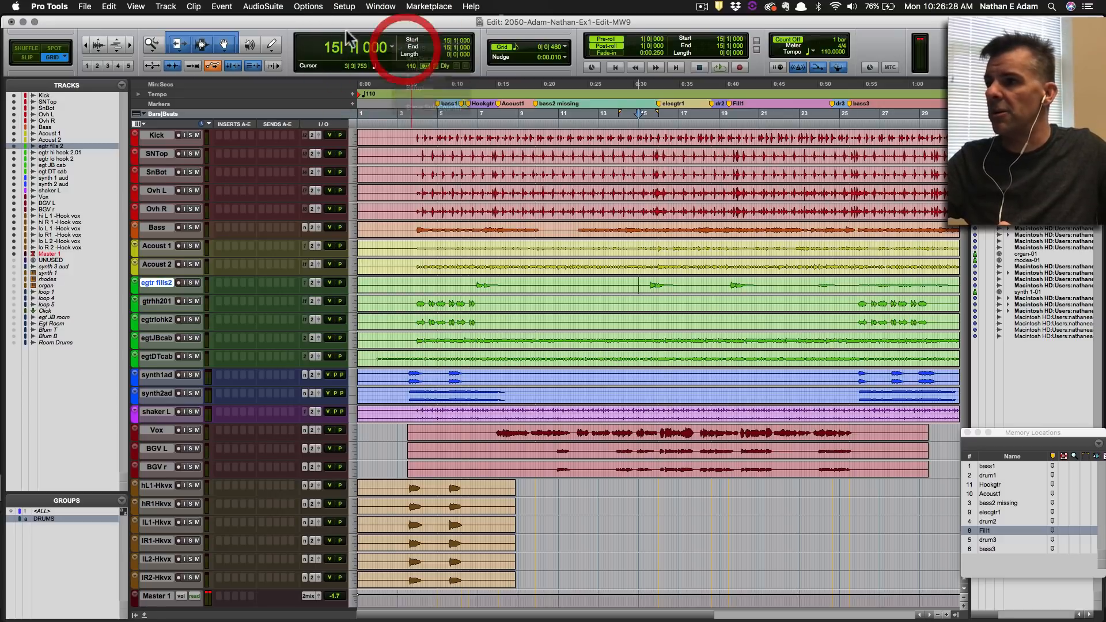
pyautogui.click(392, 47)
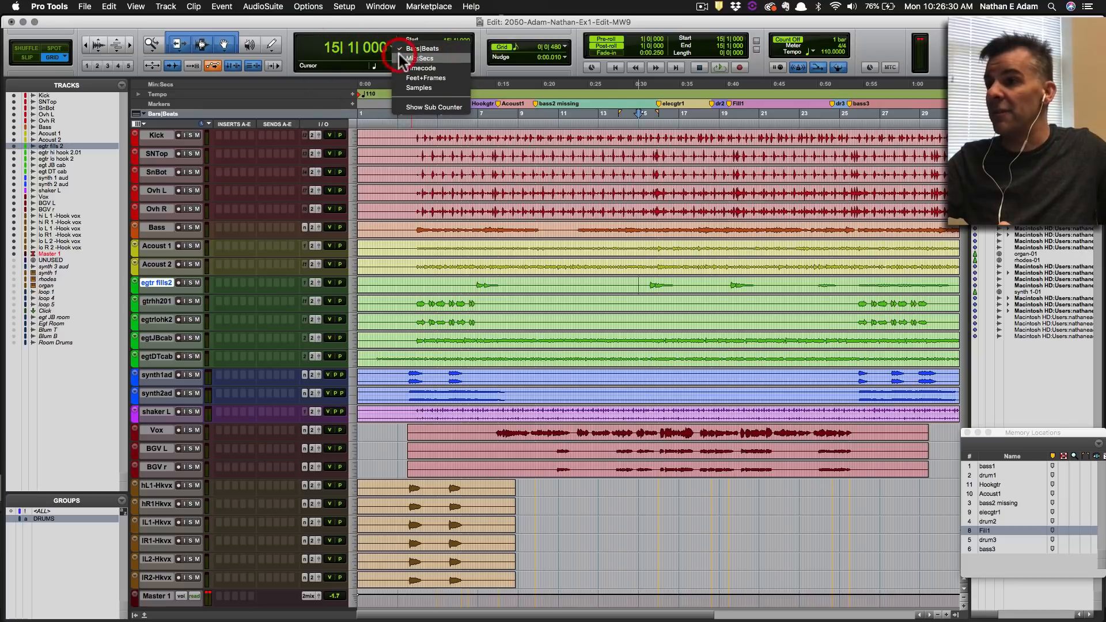
pyautogui.click(399, 55)
pyautogui.click(374, 41)
pyautogui.write('1:00.')
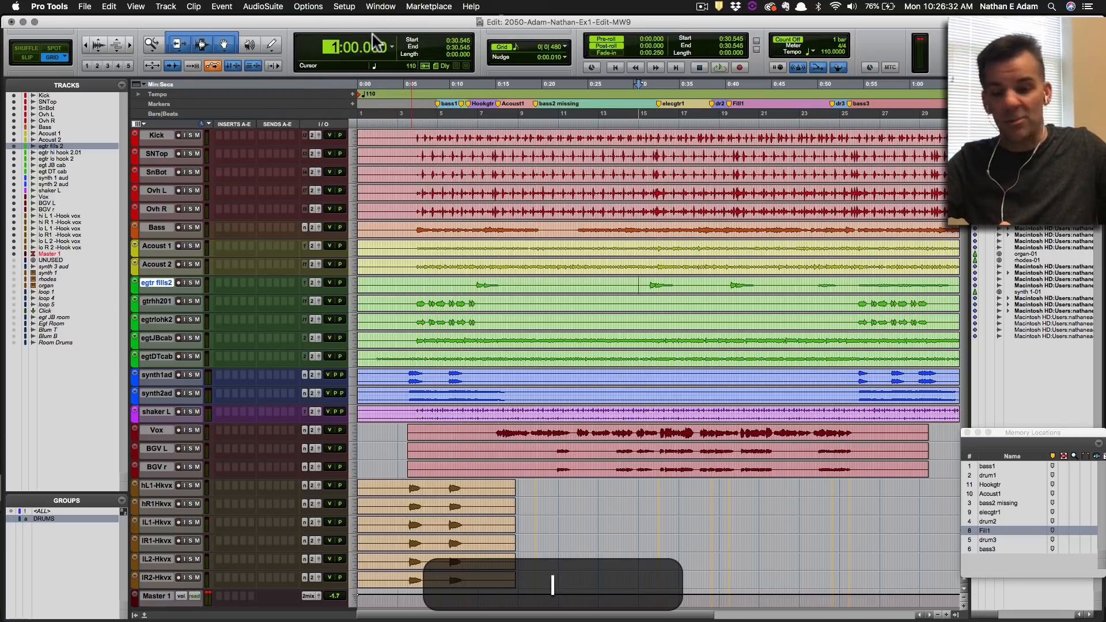
pyautogui.press('Return')
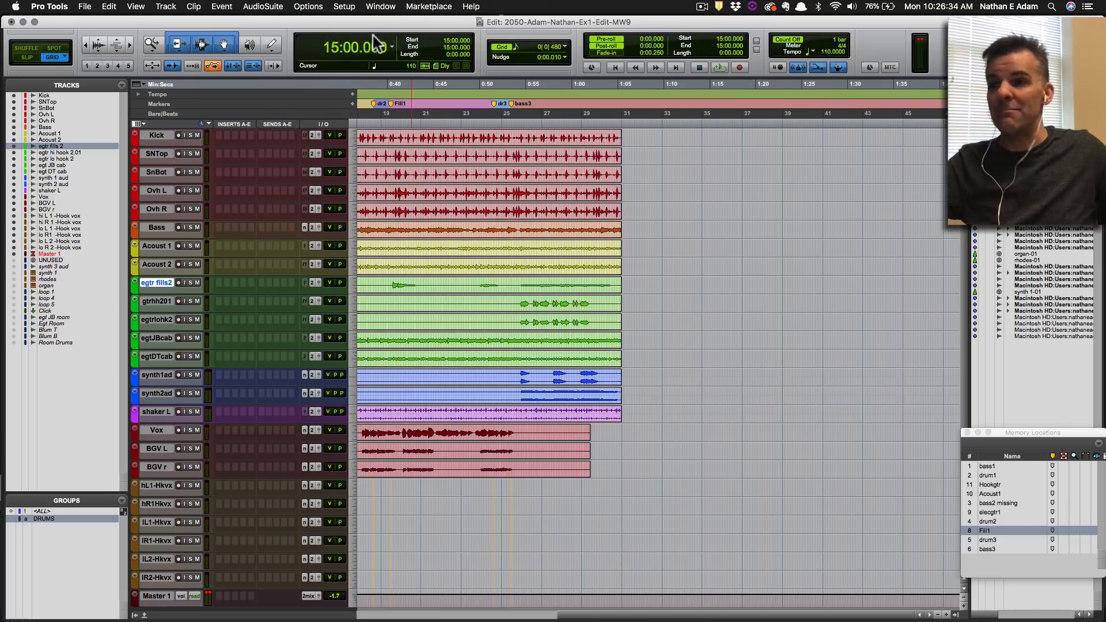
# Set the main counter back to Bars|Beats and return the cursor to bar 15.
pyautogui.click(392, 45)
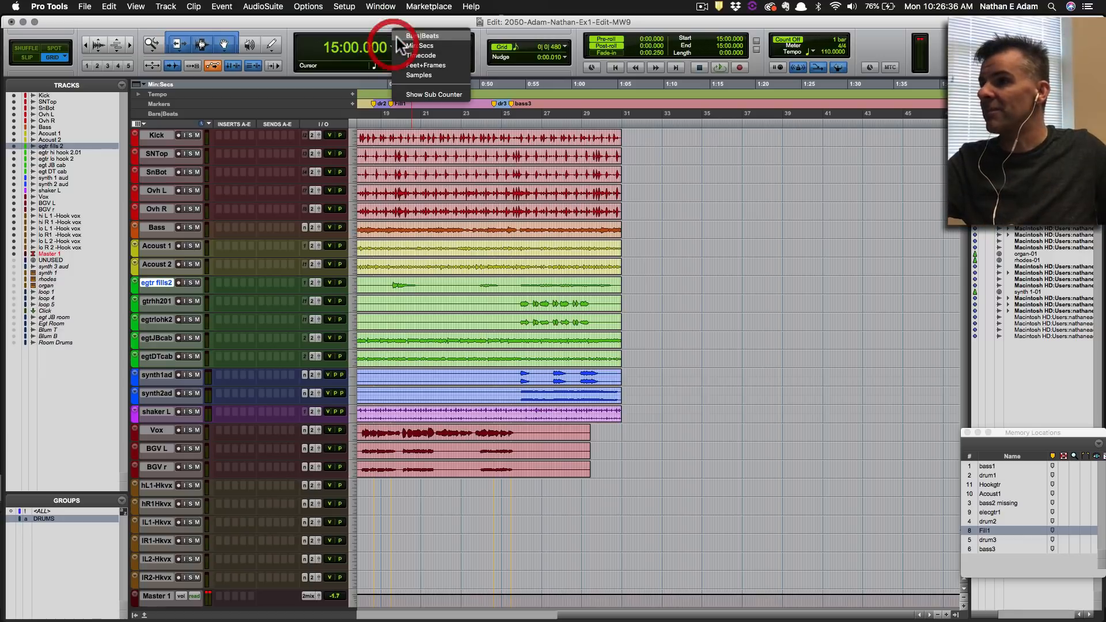
pyautogui.click(400, 37)
pyautogui.press('KP_Multiply')
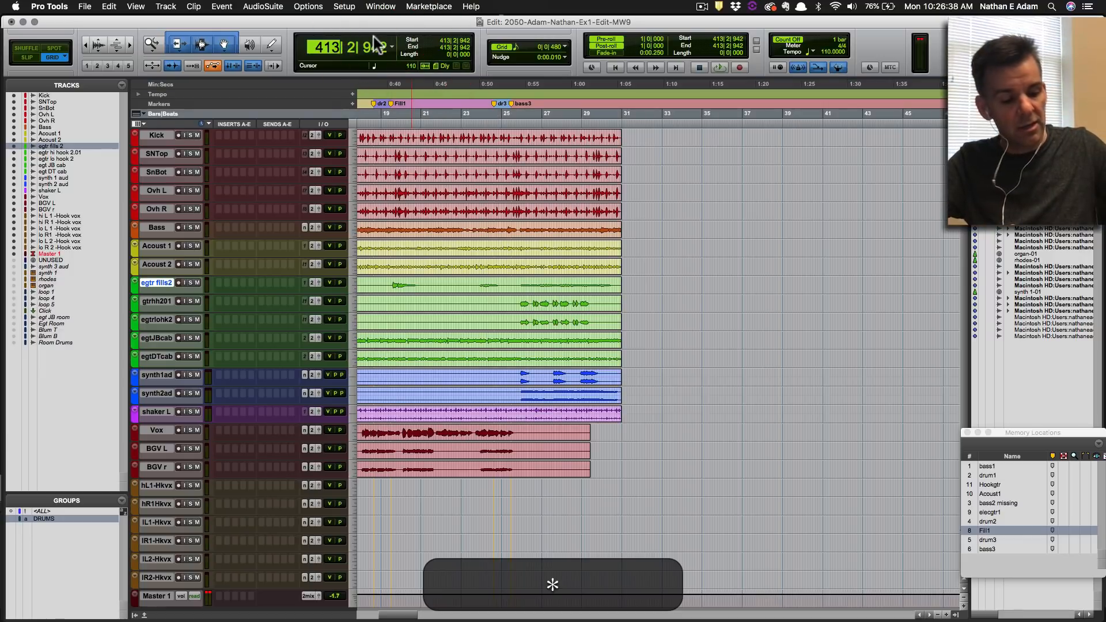
pyautogui.press('Return')
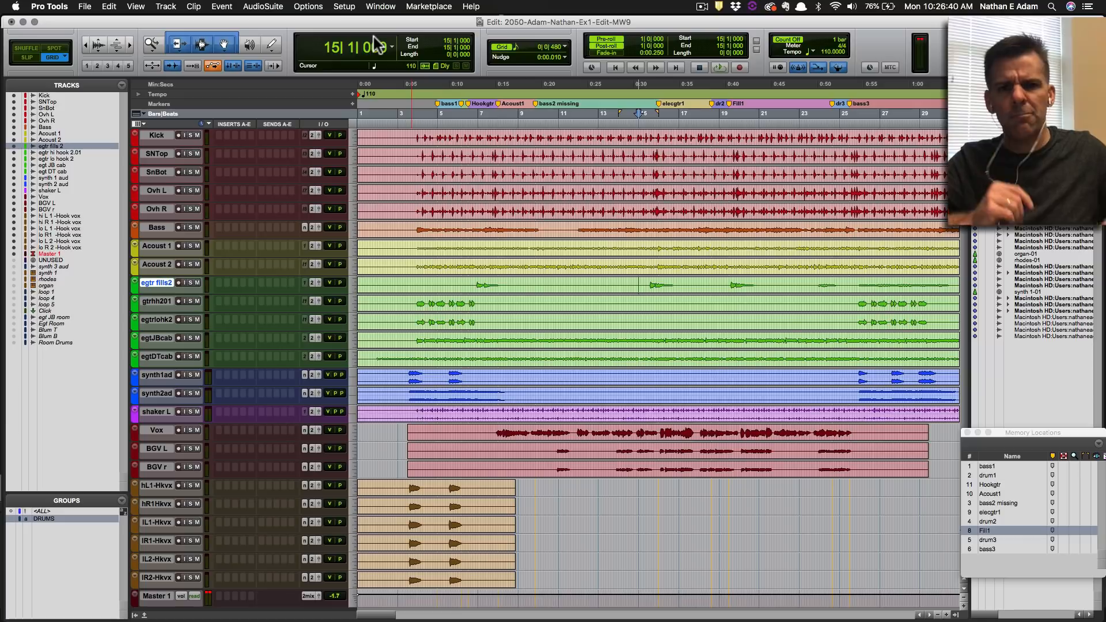
# Locate to bar 20, followed by bar 3, through the main counter.
pyautogui.press('KP_Multiply')
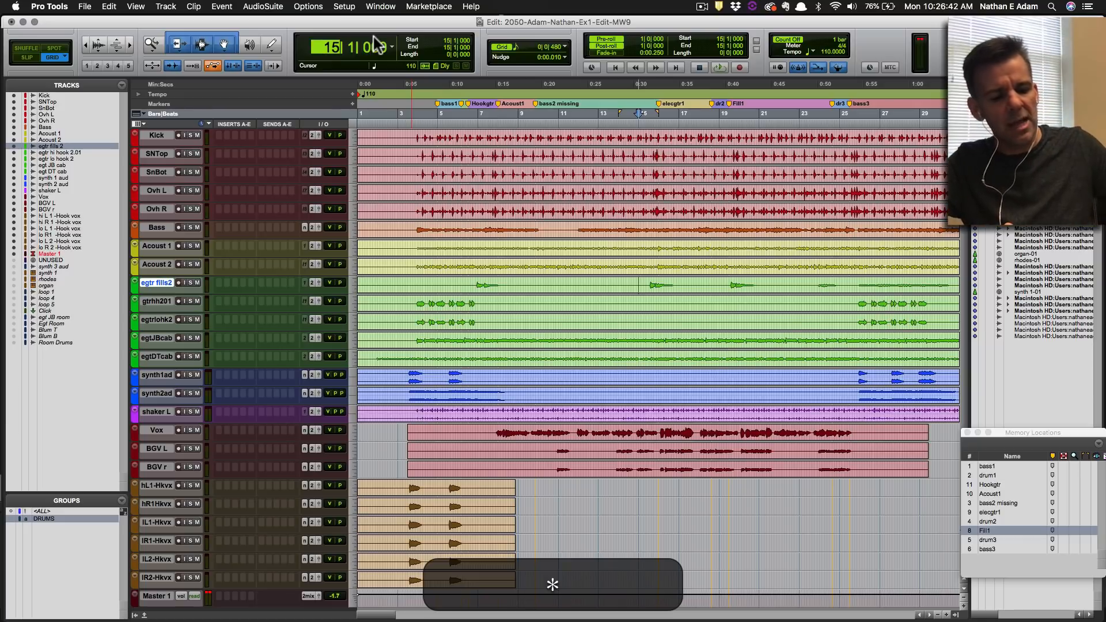
pyautogui.write('20')
pyautogui.press('Return')
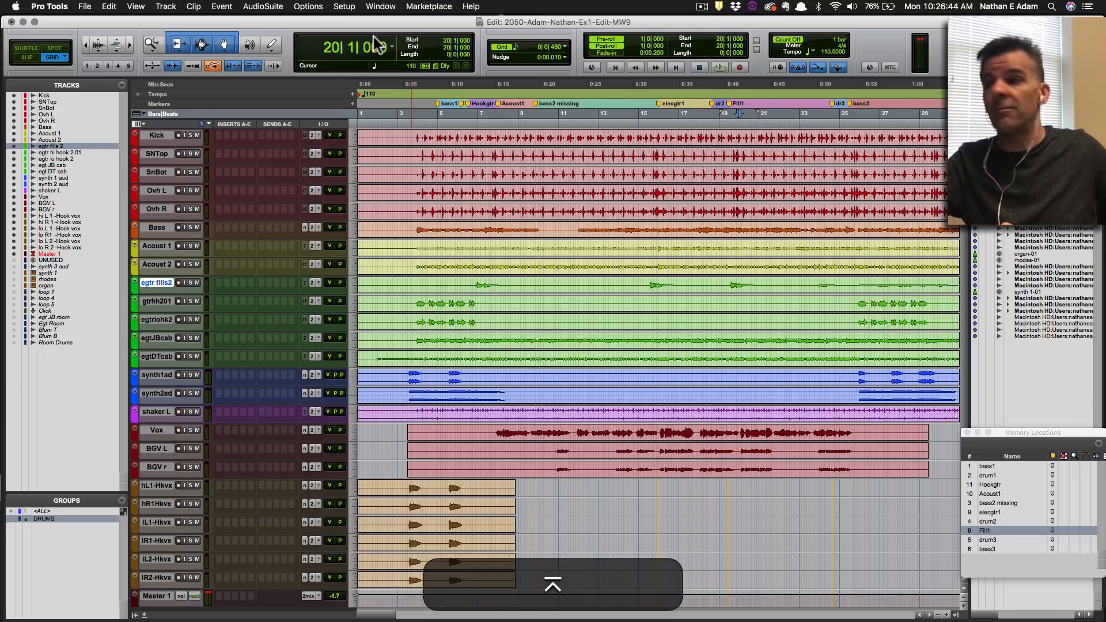
pyautogui.press('KP_Multiply')
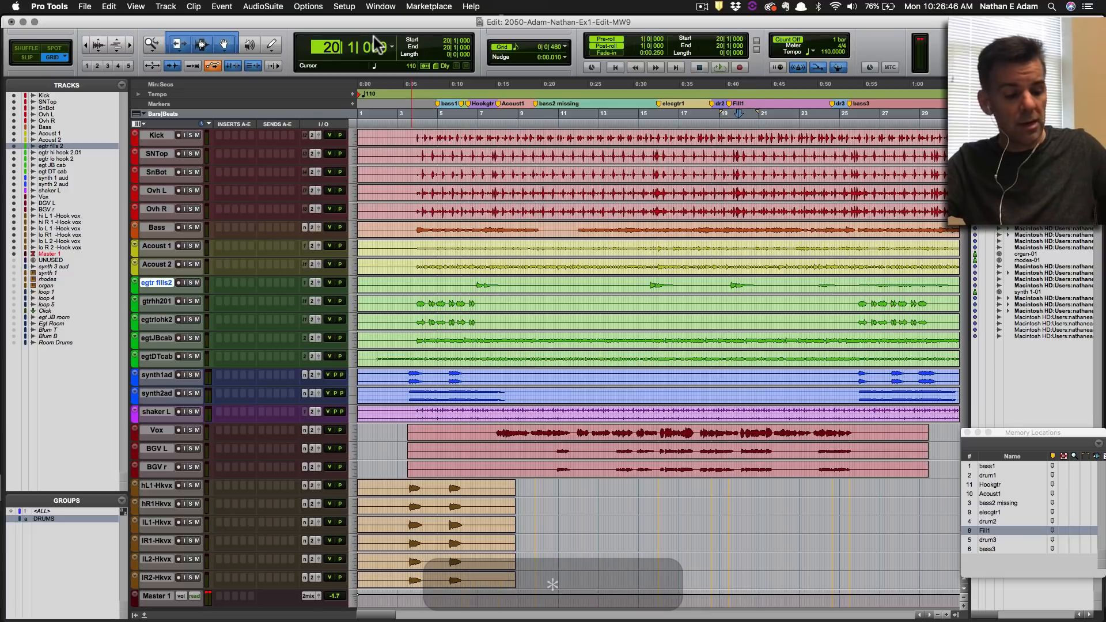
pyautogui.write('3')
pyautogui.press('Return')
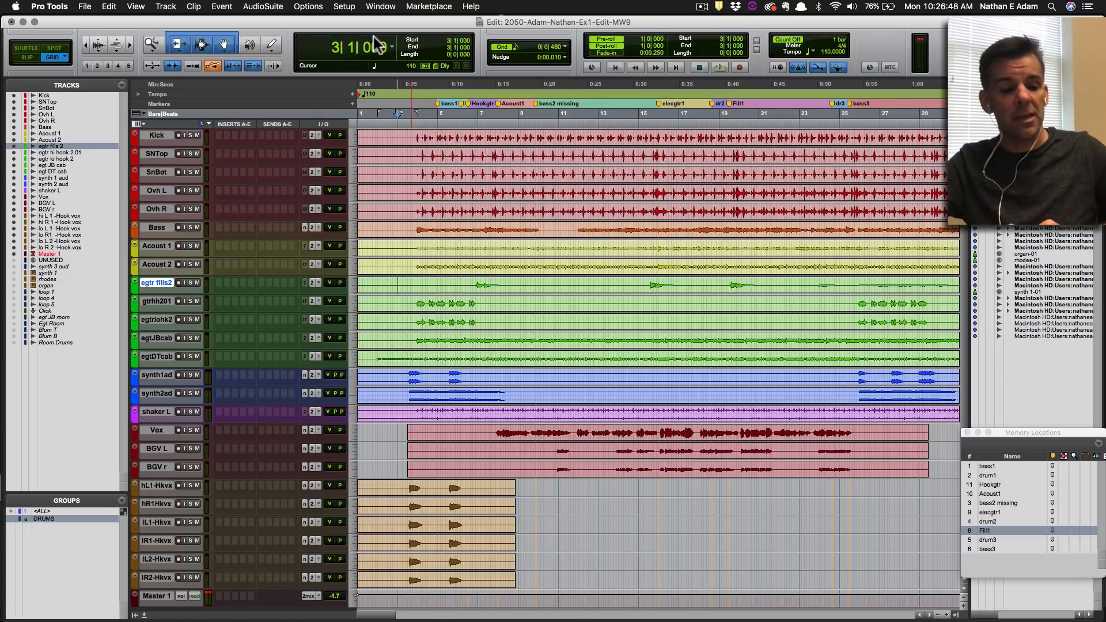
# Locate to bar 4 and save the session.
pyautogui.press('KP_Multiply')
pyautogui.write('4')
pyautogui.press('Return')
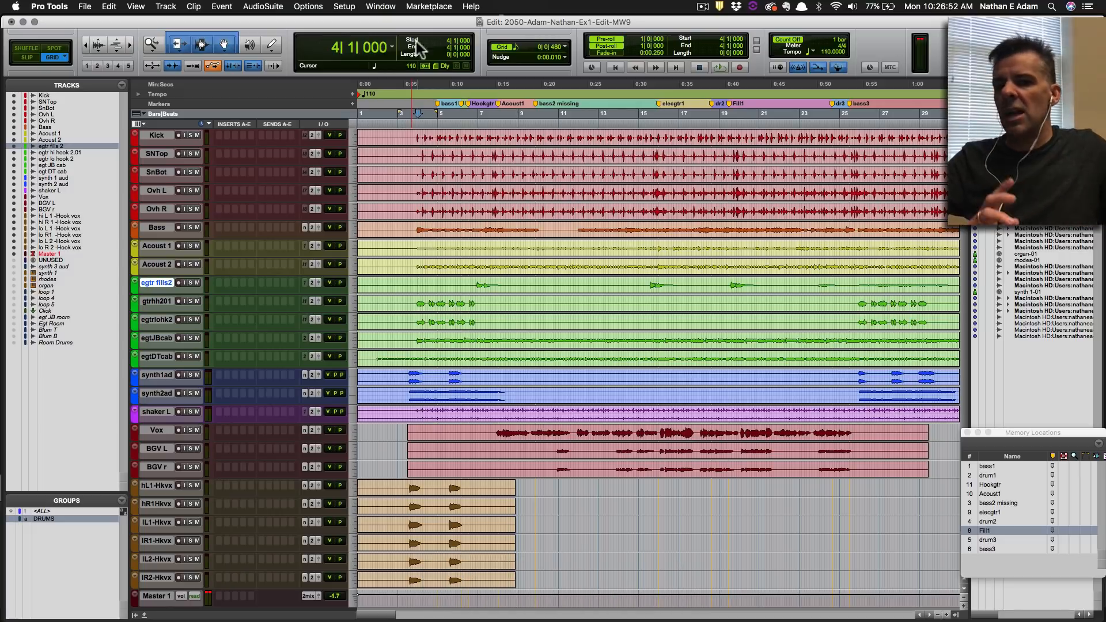
pyautogui.press('super+s')
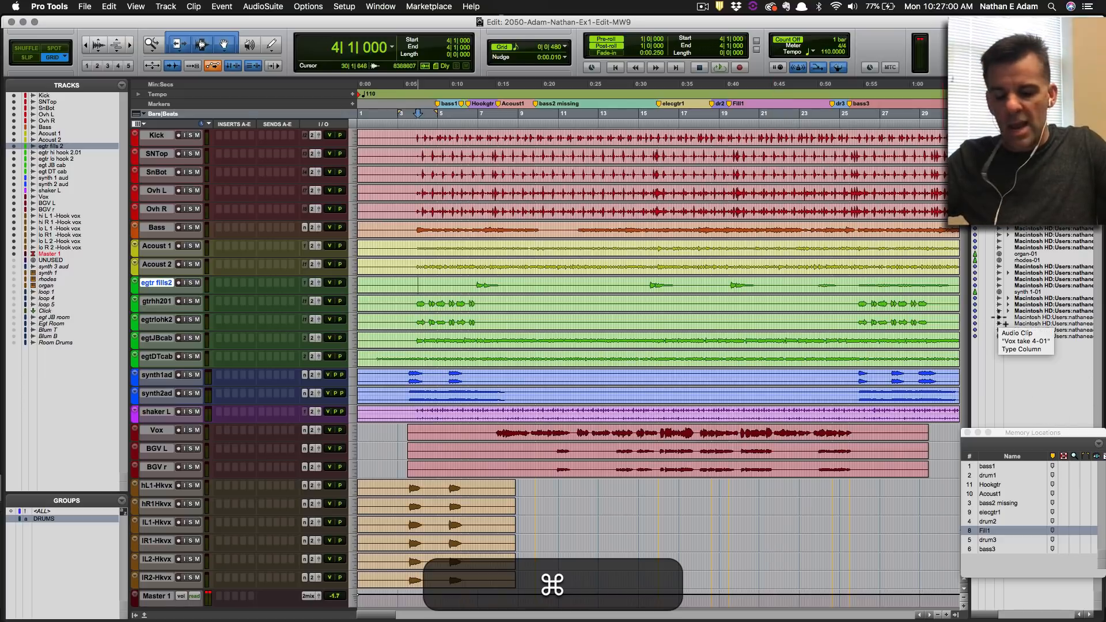
# Zoom in on the first eight bars of the timeline and increase the height of all tracks.
pyautogui.press('super+bracketright')
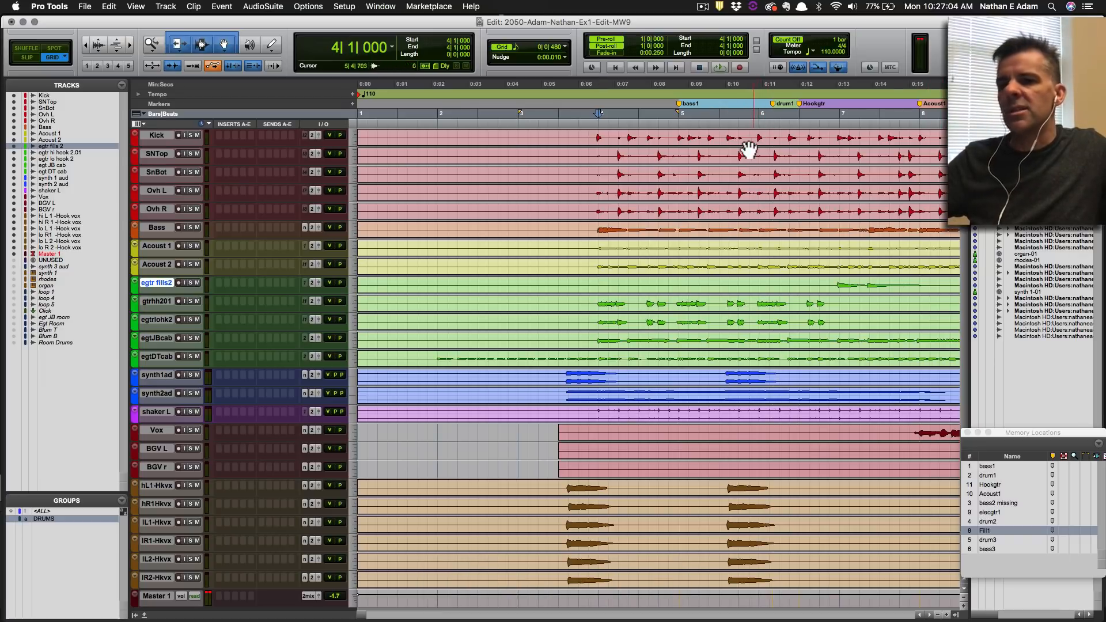
pyautogui.press('super+s')
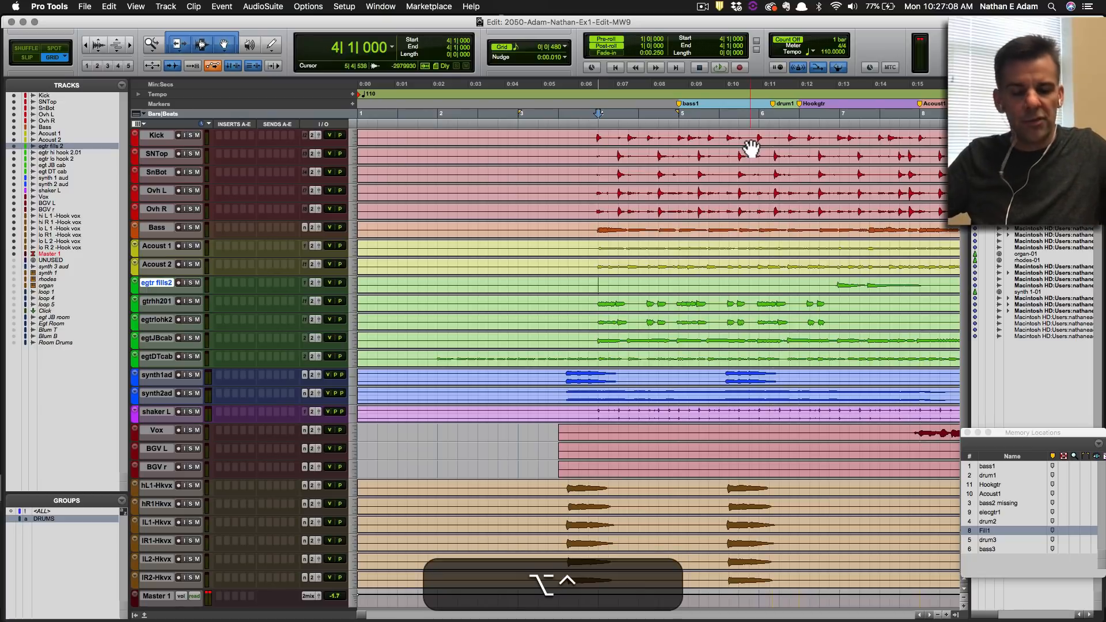
pyautogui.hotkey('ctrl', 'alt', 'Up')
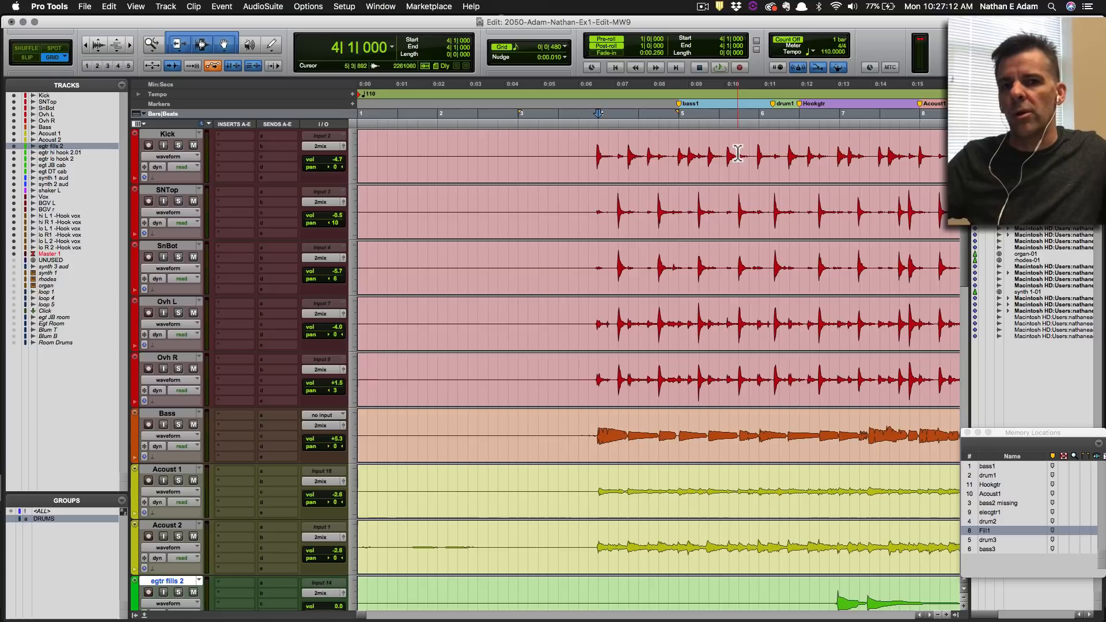
pyautogui.press('shift+super')
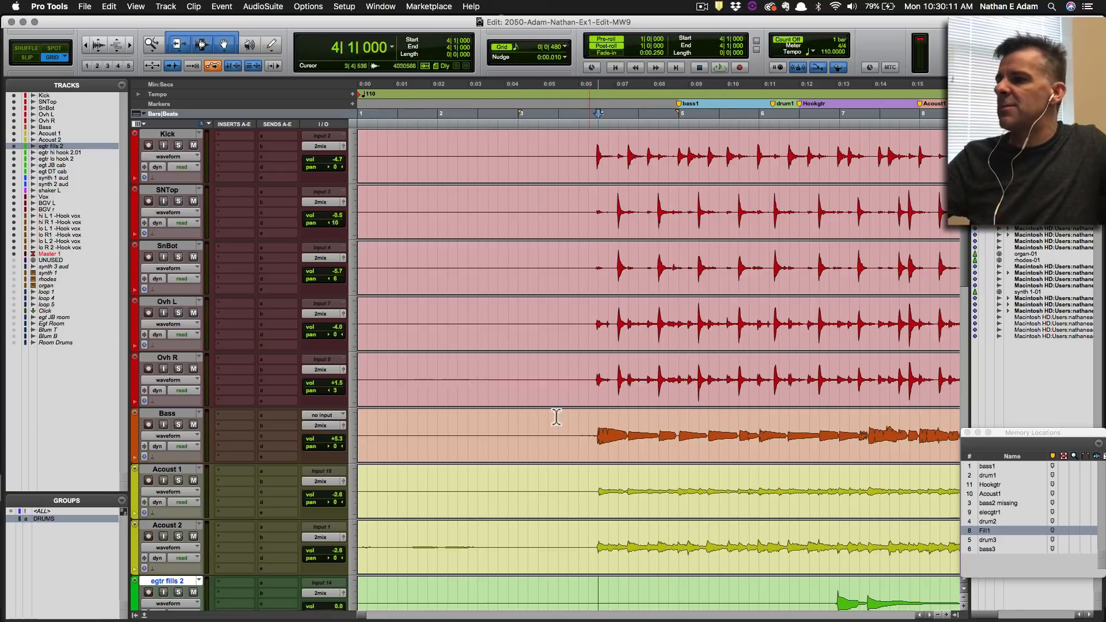
# Show only the five drum tracks and Bass, fit them vertically in the Edit window, and save the session.
pyautogui.press('ctrl+alt+super+Down')
pyautogui.press('ctrl+alt+super+a')
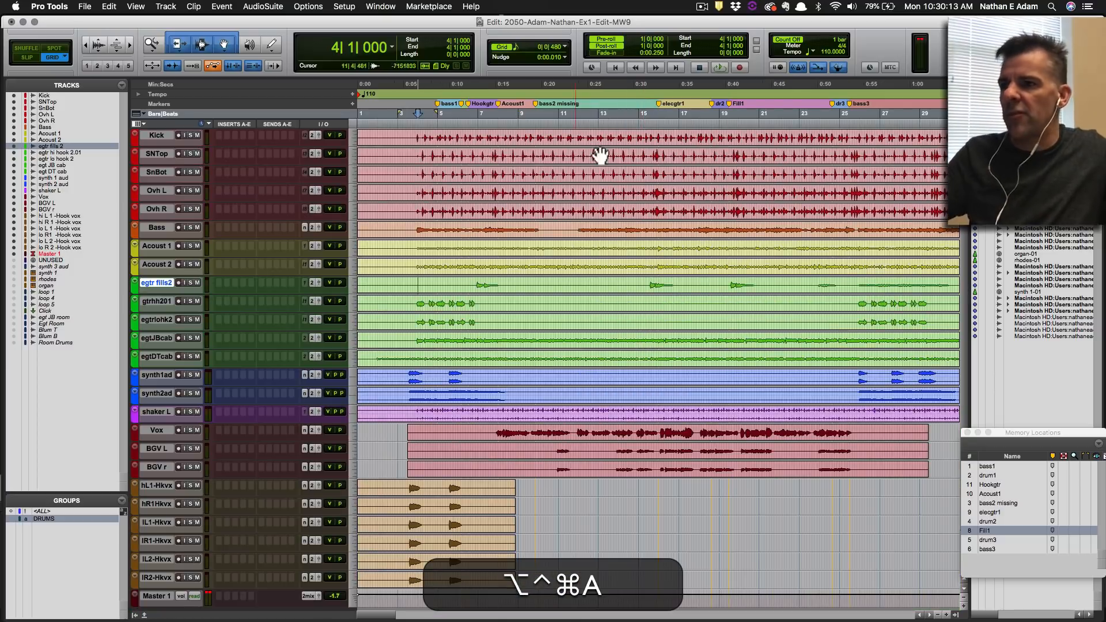
pyautogui.hotkey('alt', 'a')
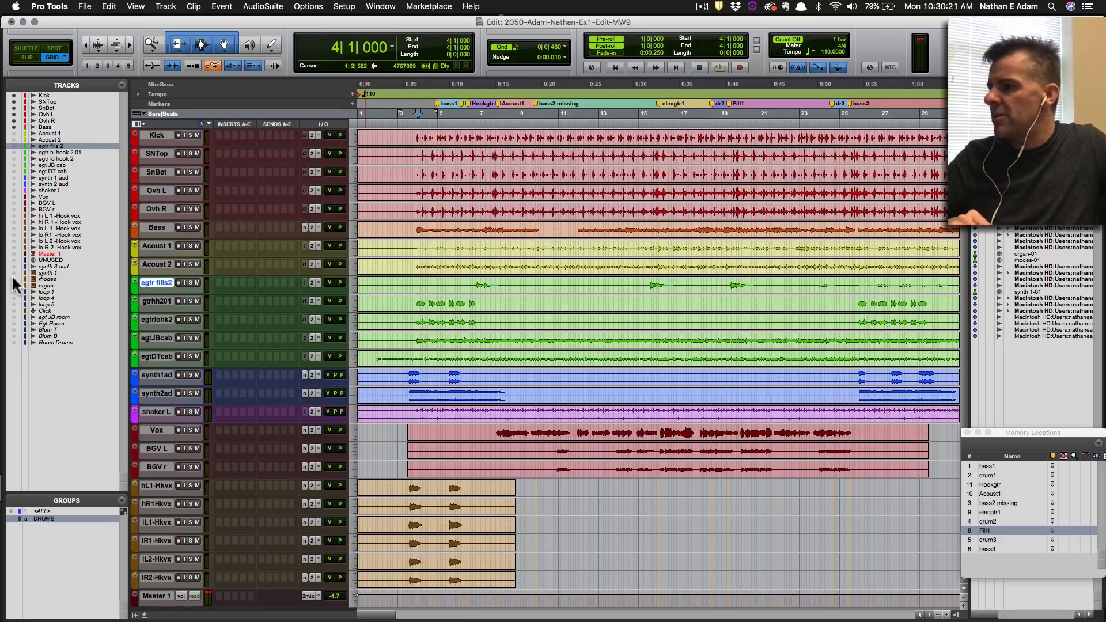
pyautogui.moveTo(13, 277); pyautogui.dragTo(12, 278)
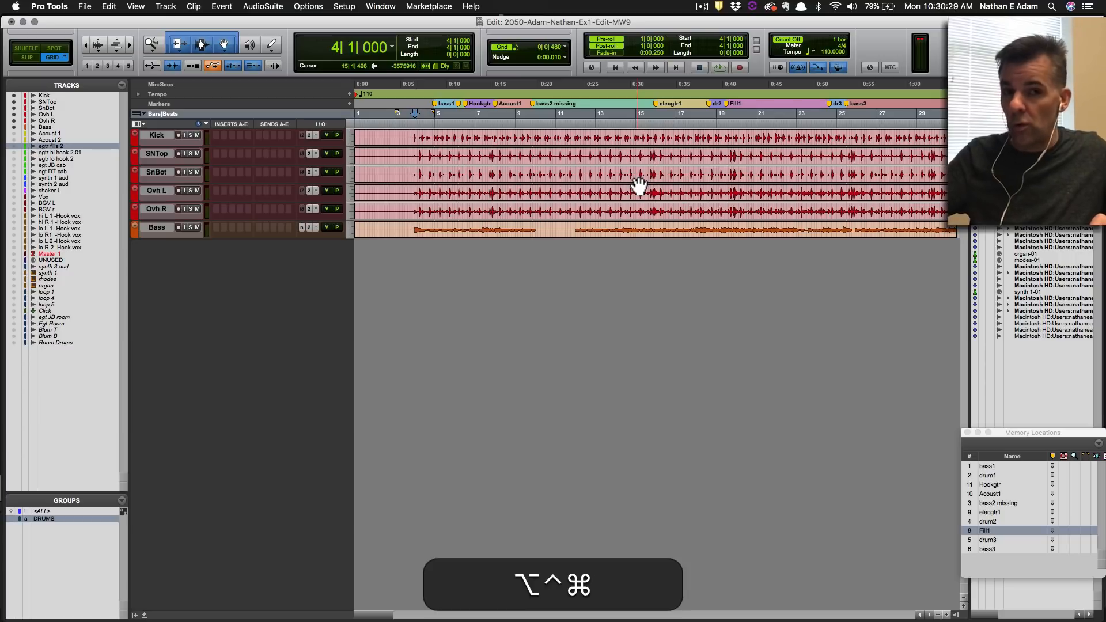
pyautogui.press('ctrl+alt+super+Down')
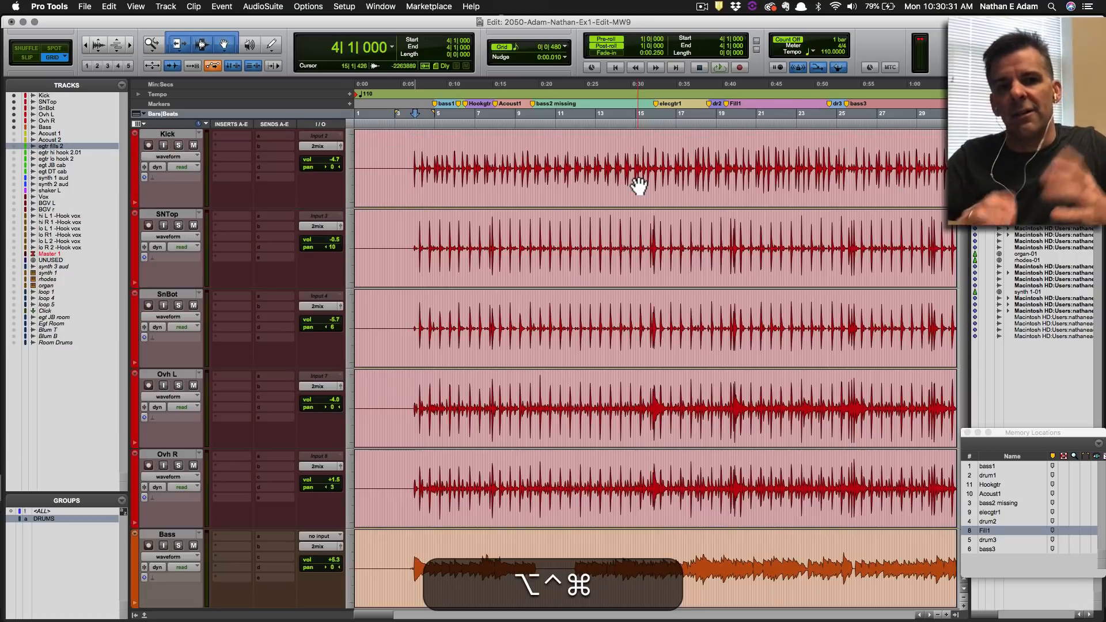
pyautogui.press('super+s')
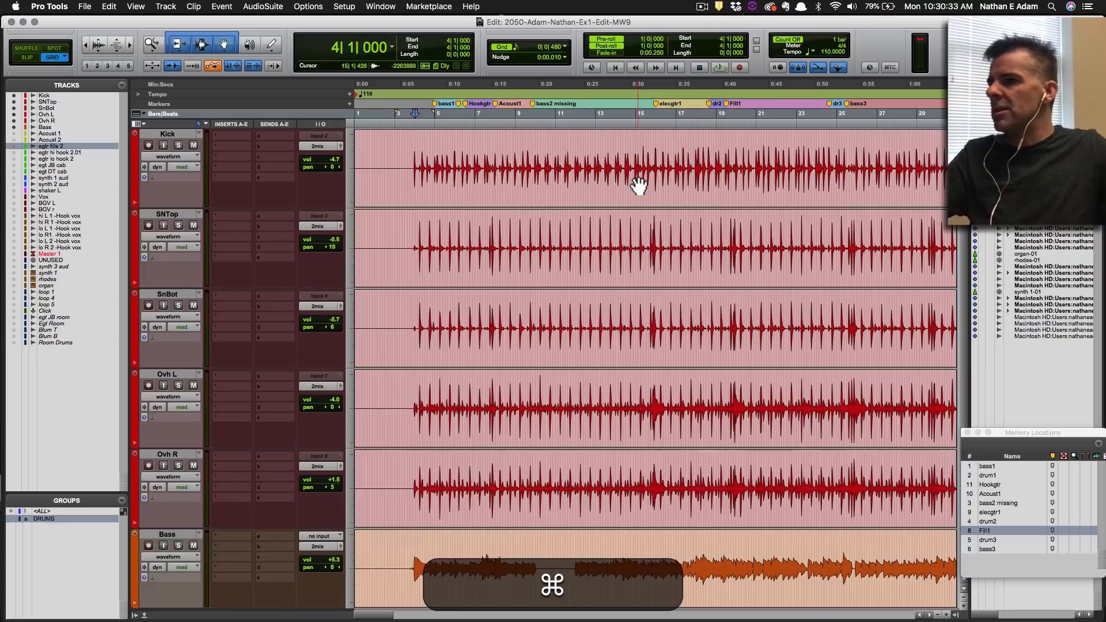
# Select bar 4, from 4|1|000 to 5|1|000, across all shown drum tracks and Bass.
pyautogui.press('super+bracketright')
pyautogui.press('super+bracketright')
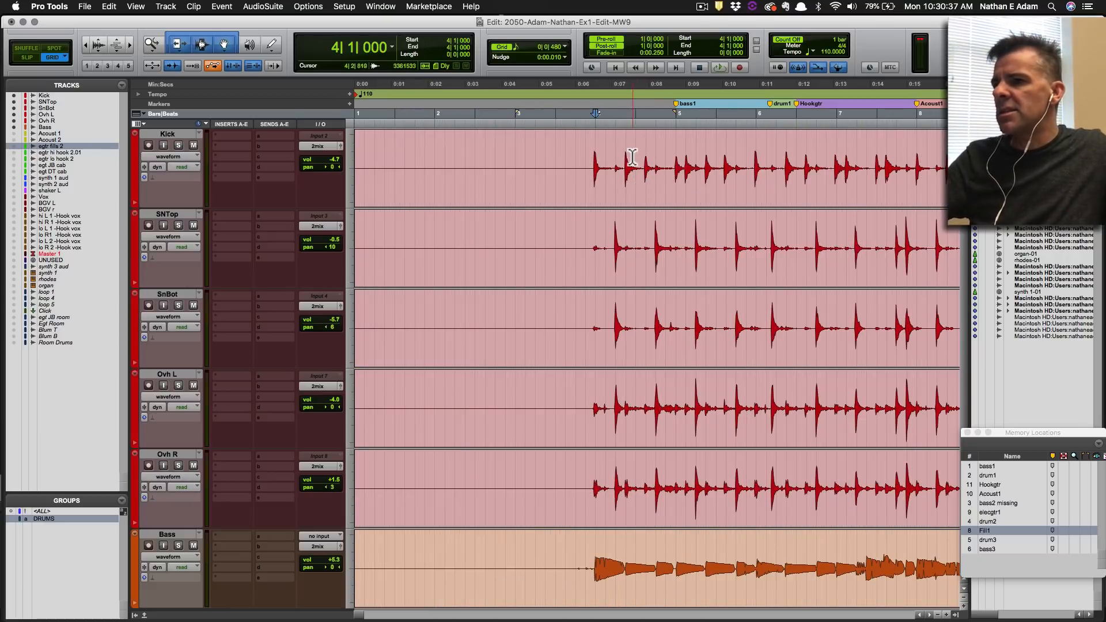
pyautogui.hscroll(1, 619, 156)
pyautogui.hscroll(5, 619, 156)
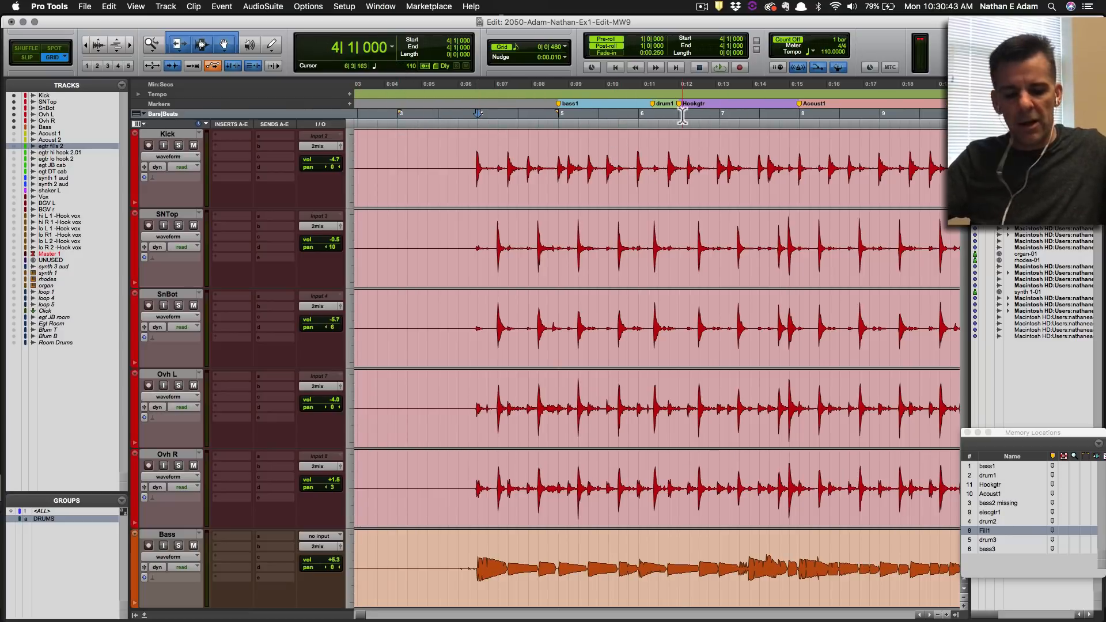
pyautogui.press('super+bracketright')
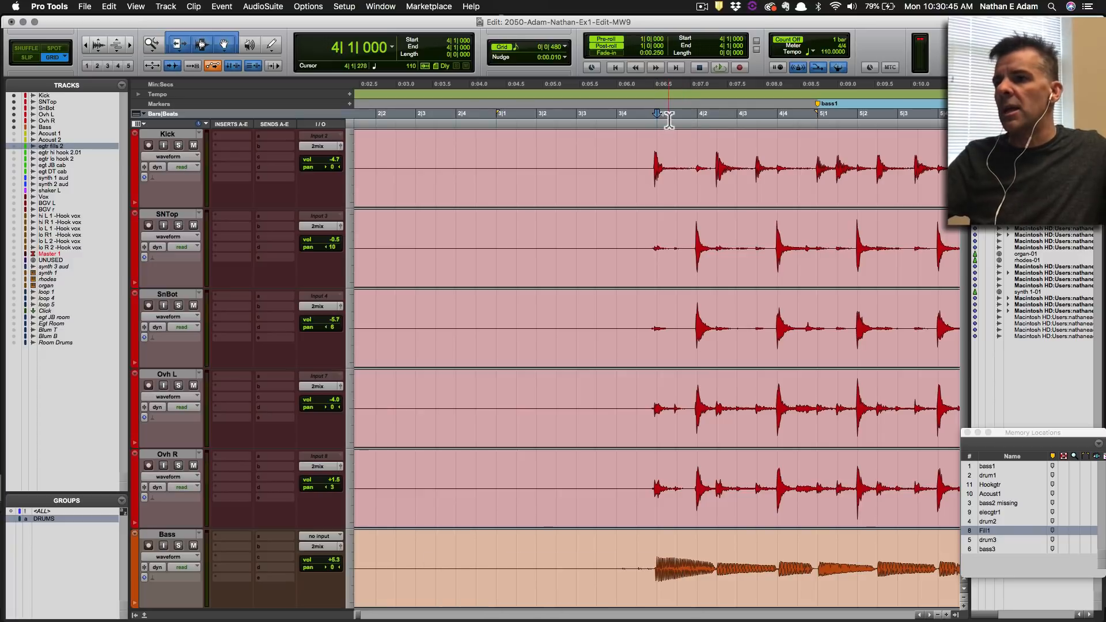
pyautogui.hscroll(2, 662, 120)
pyautogui.hscroll(10, 654, 120)
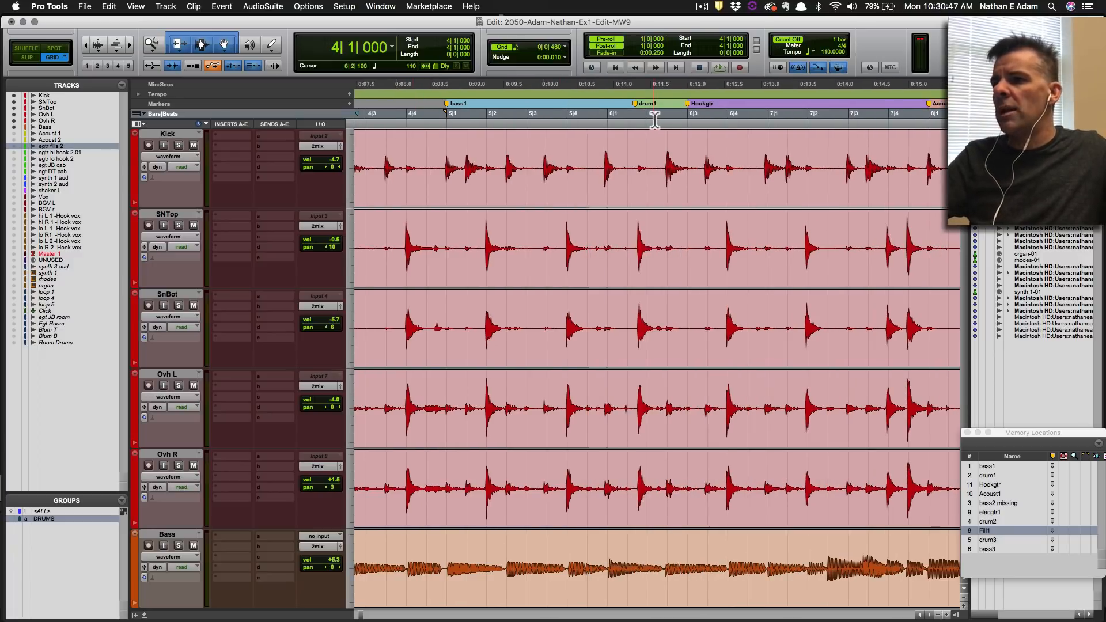
pyautogui.hscroll(-6, 656, 121)
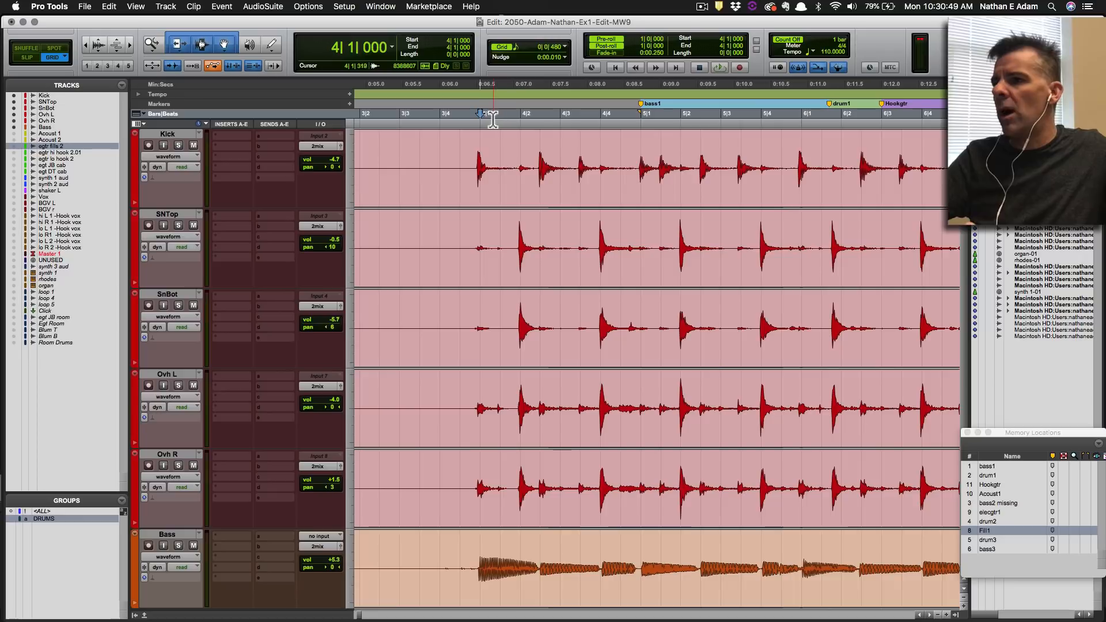
pyautogui.click(445, 114)
pyautogui.moveTo(485, 114); pyautogui.dragTo(638, 115)
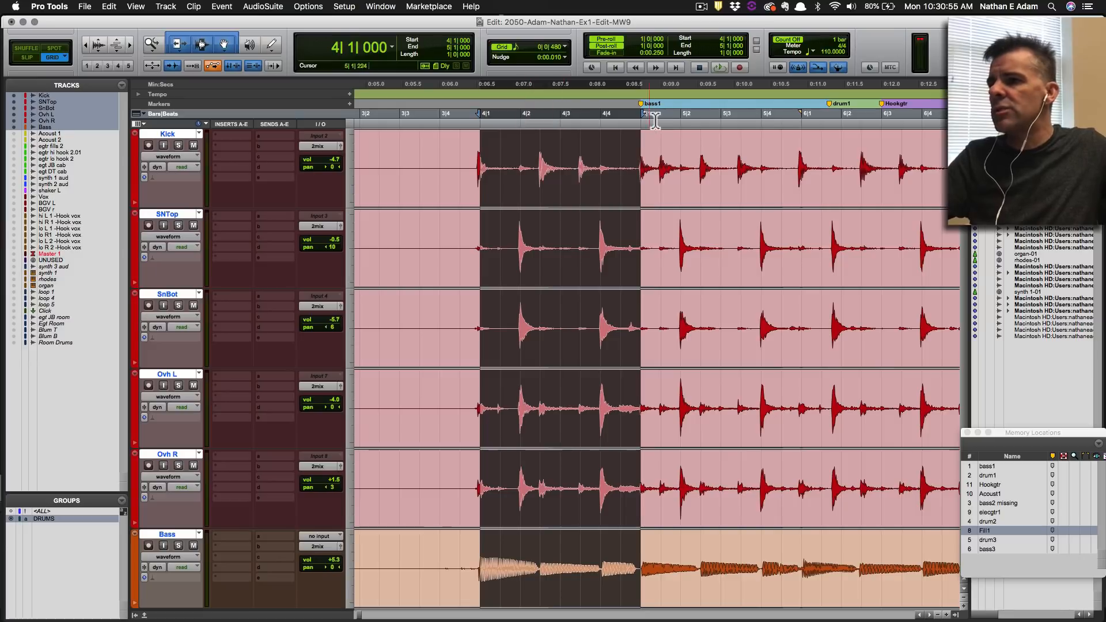
# Clear the selection by placing the cursor at 4|3|480, and reselect bar 4 on all shown tracks in a wider timeline view.
pyautogui.press('super+bracketleft')
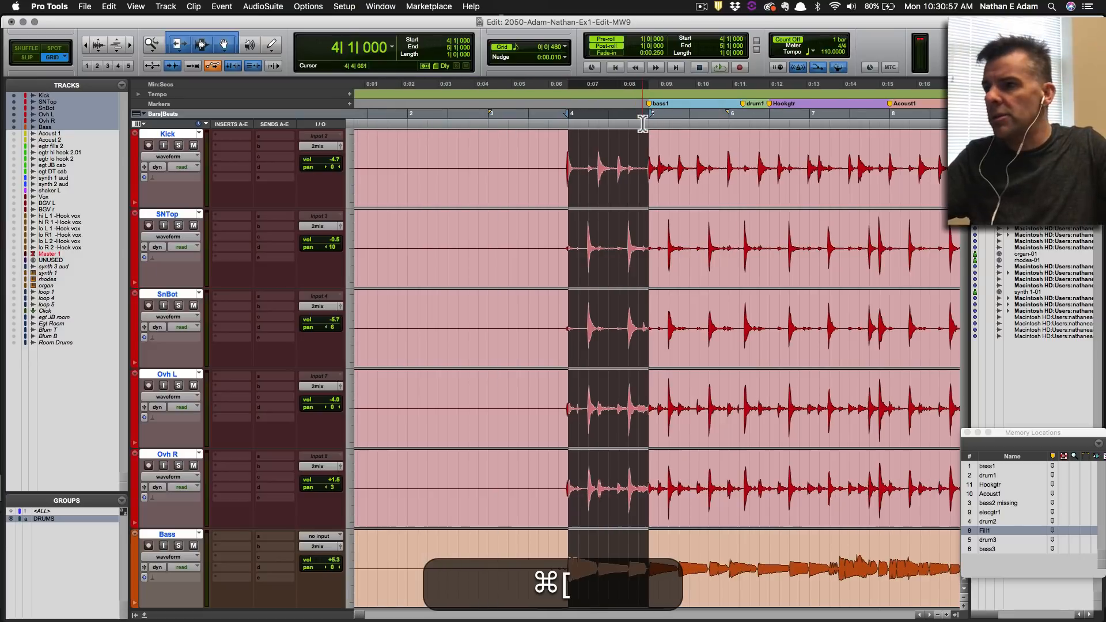
pyautogui.click(617, 115)
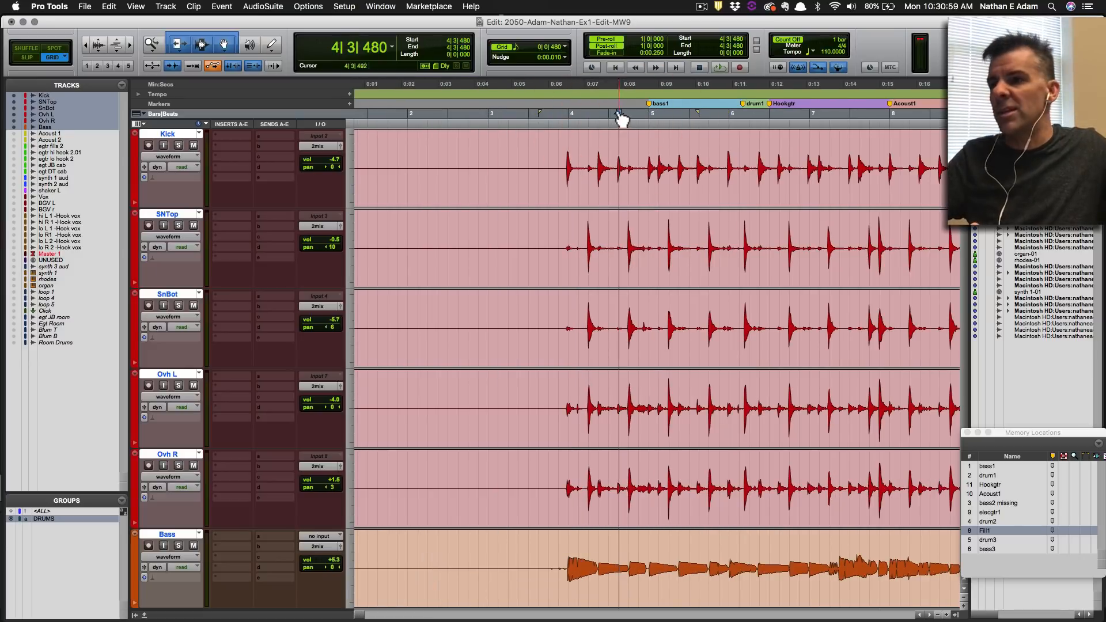
pyautogui.moveTo(568, 116); pyautogui.dragTo(648, 115)
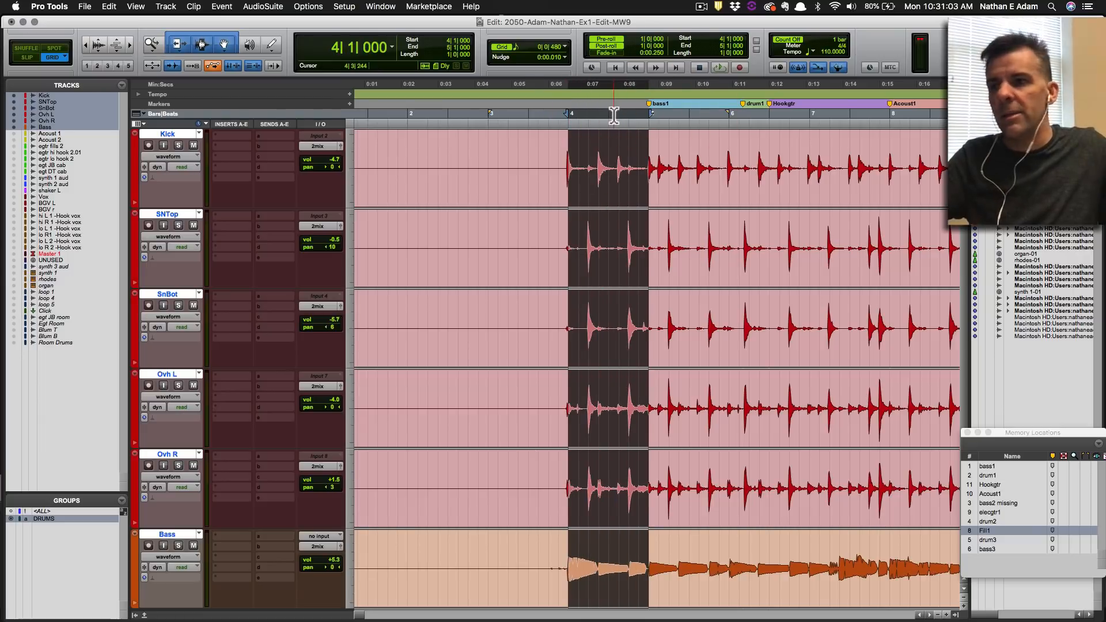
pyautogui.press('super+bracketleft')
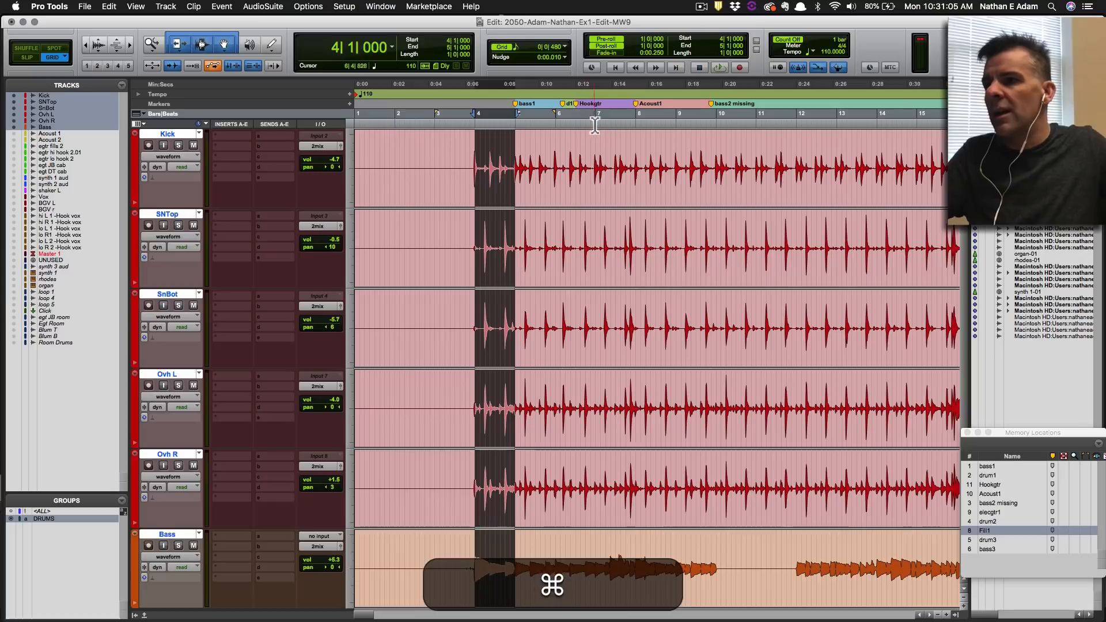
# Try grid selections of bar 7 and of 4|4|480 to 6|1|480 on all shown tracks, and of 5|2|480 on the drum tracks only.
pyautogui.moveTo(598, 115); pyautogui.dragTo(638, 118)
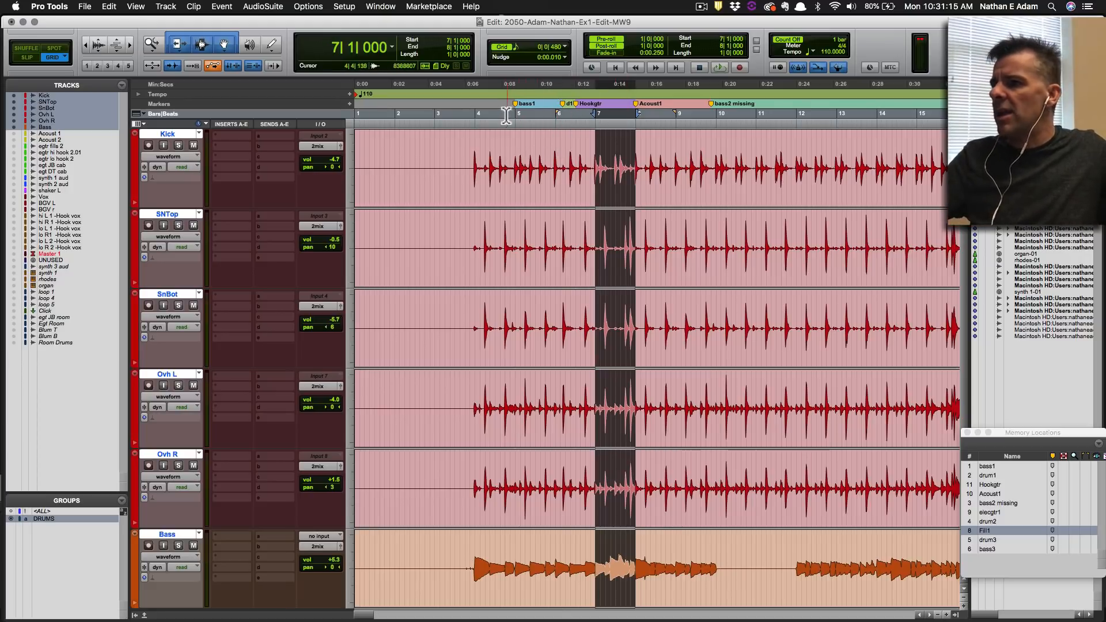
pyautogui.moveTo(506, 115); pyautogui.dragTo(562, 111)
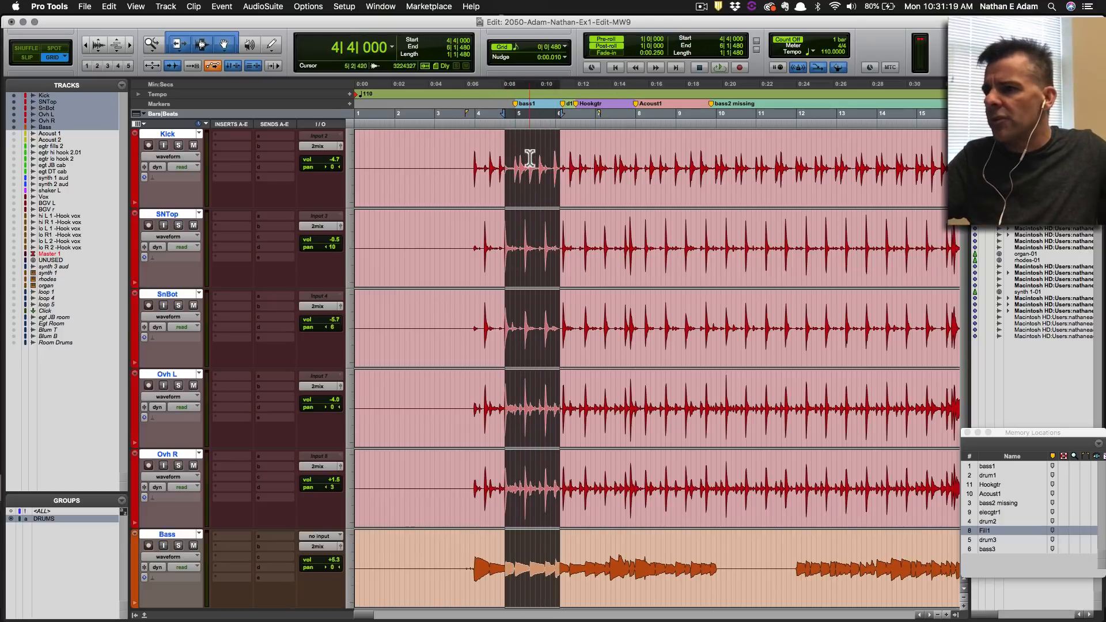
pyautogui.moveTo(530, 158); pyautogui.dragTo(534, 153)
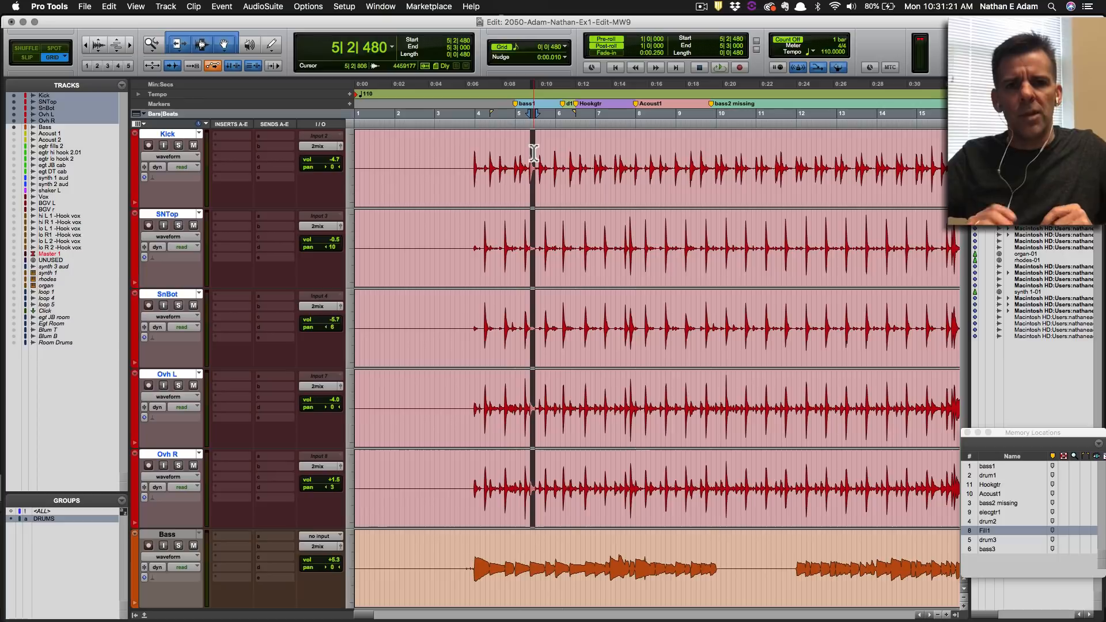
# Select beat 1 of bar 5, from 5|1|000 to 5|2|000, across the drum tracks and Bass.
pyautogui.press('super')
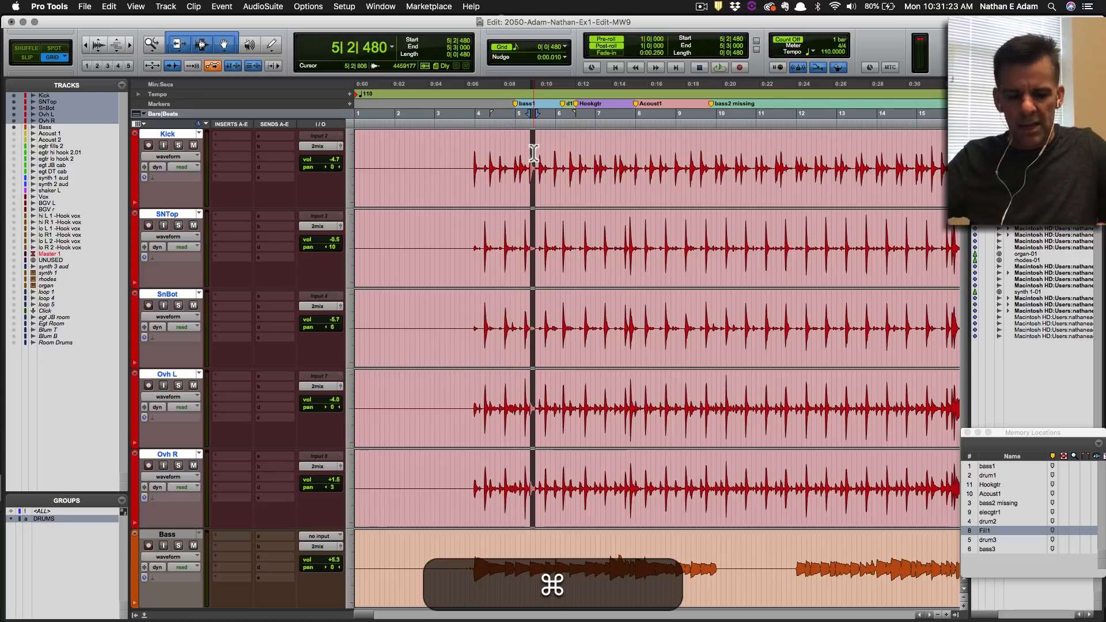
pyautogui.press('super+bracketright')
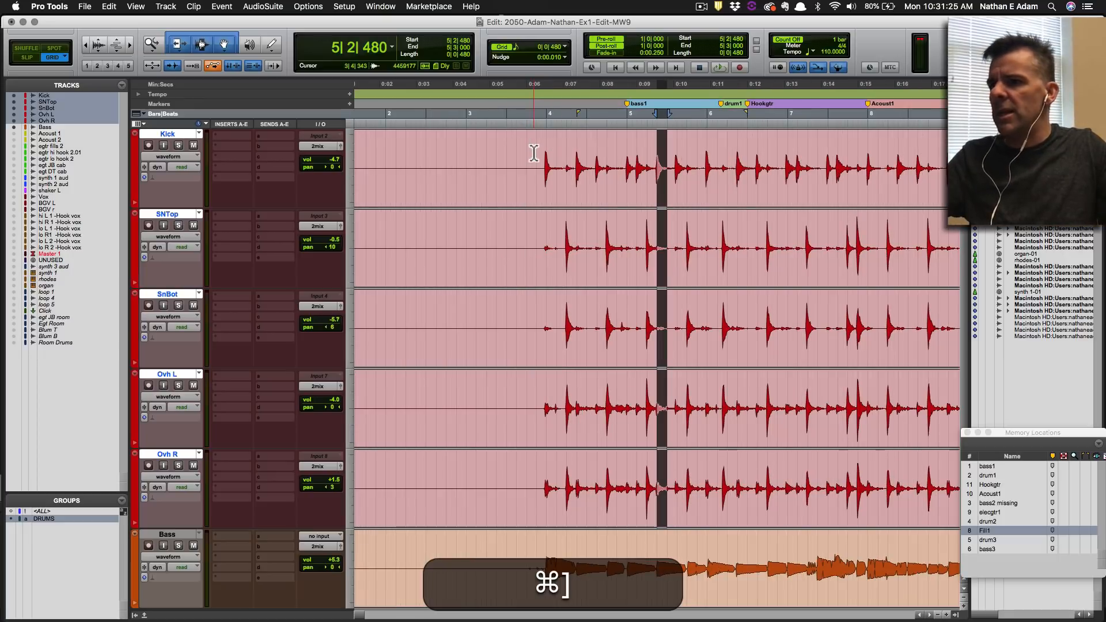
pyautogui.press('super+bracketright')
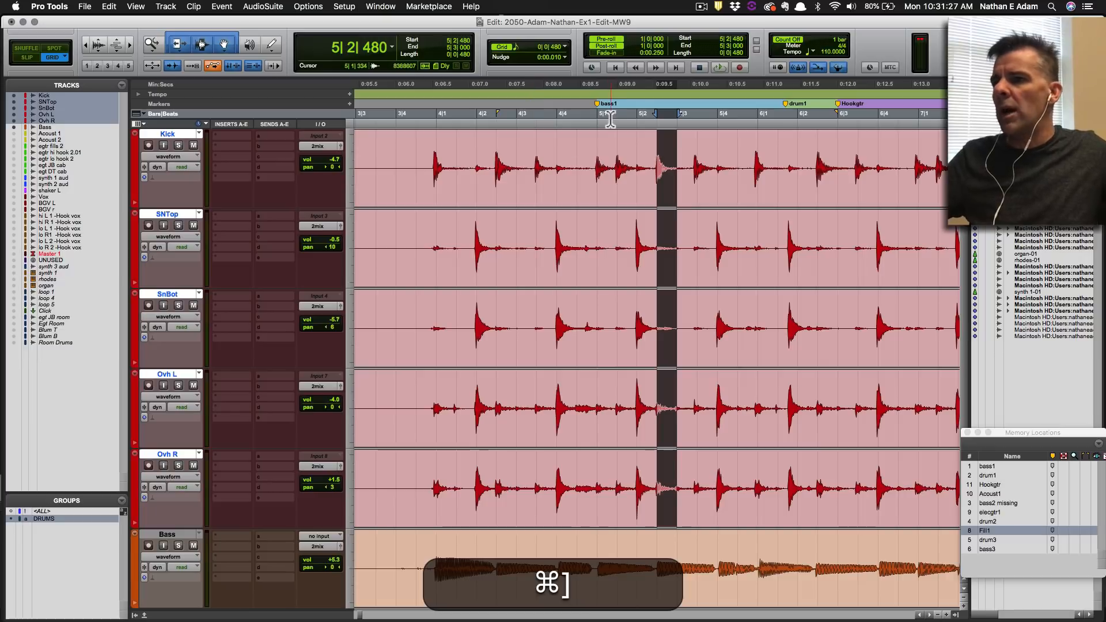
pyautogui.moveTo(598, 118); pyautogui.dragTo(637, 114)
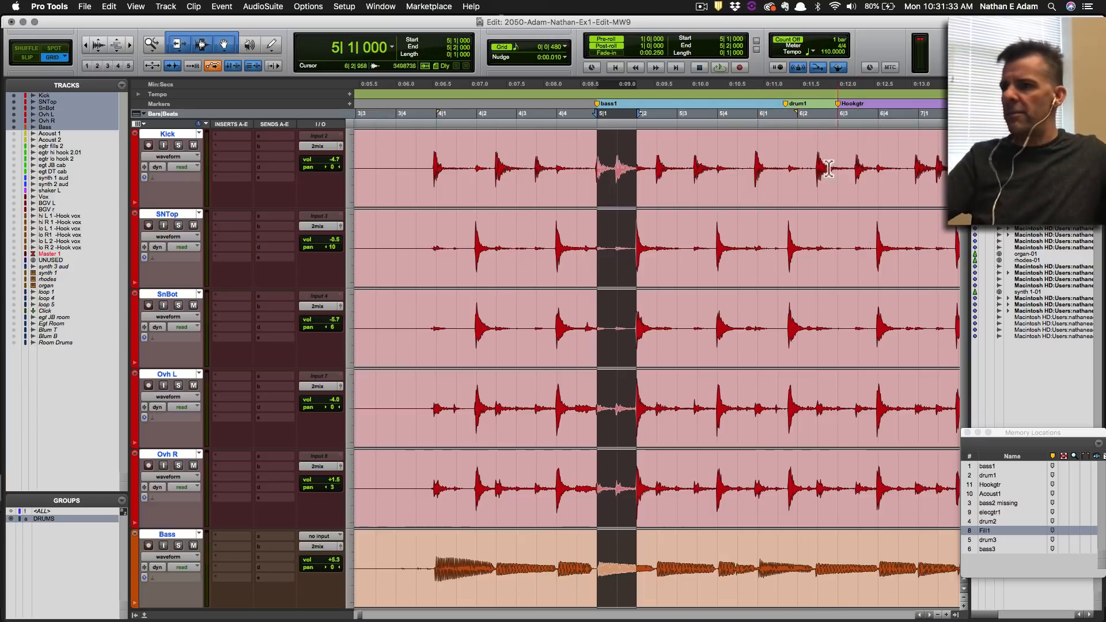
# Place the edit cursor at 5|3|000 on the Bass track only and save the session.
pyautogui.hscroll(1, 805, 185)
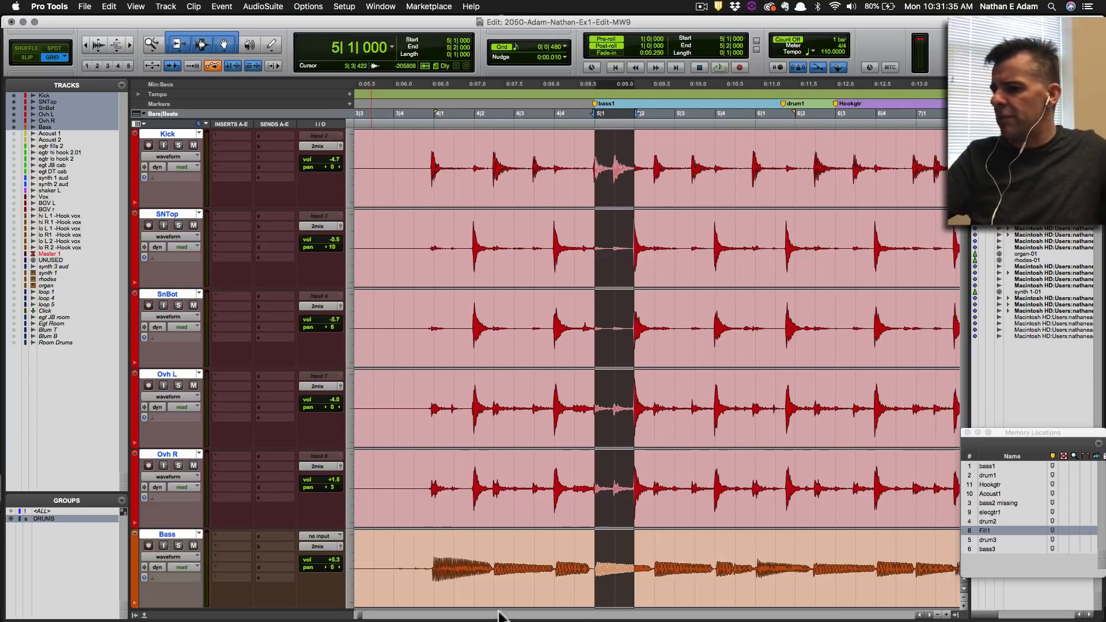
pyautogui.hscroll(1, 679, 580)
pyautogui.click(675, 564)
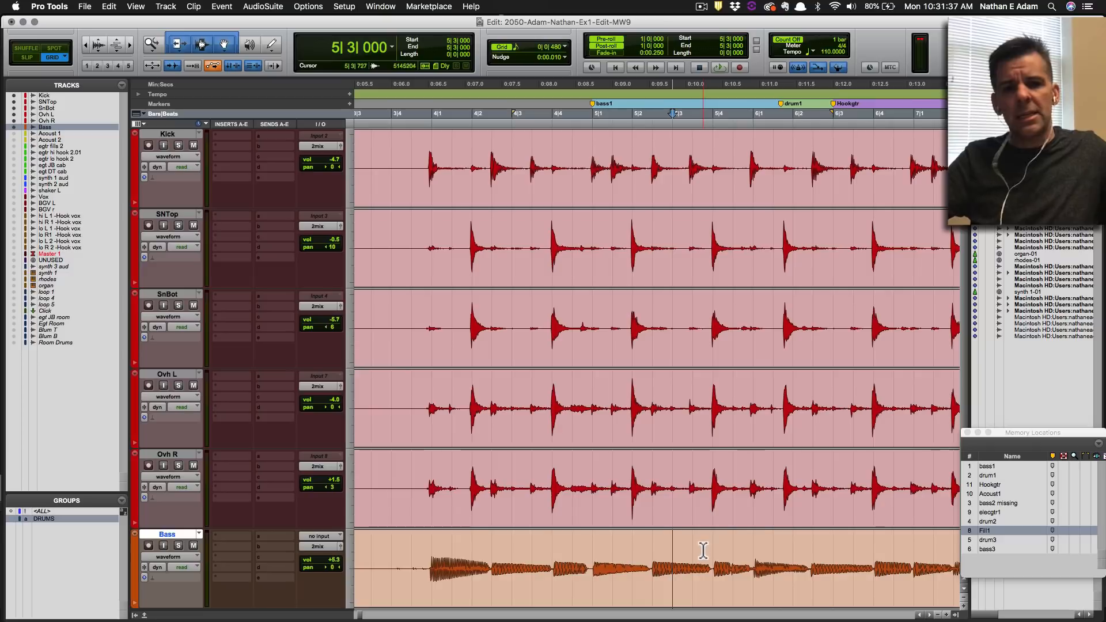
pyautogui.press('super+s')
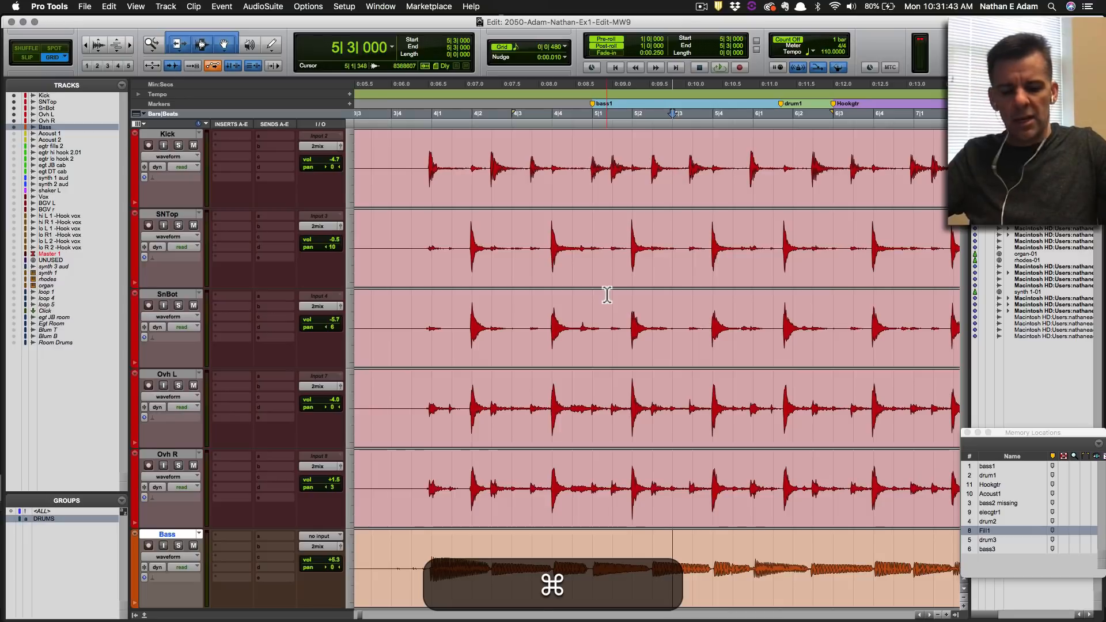
# Alternate repeatedly between the Mix and Edit windows to compare both views of the shown tracks, ending in the Edit window.
pyautogui.press('super+equal')
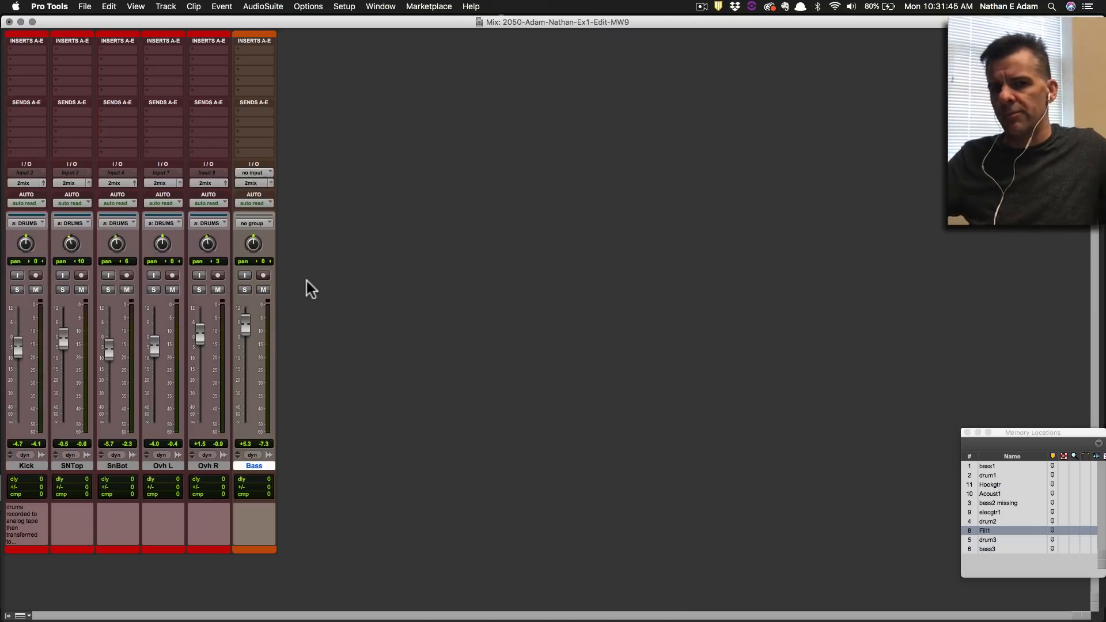
pyautogui.click(382, 6)
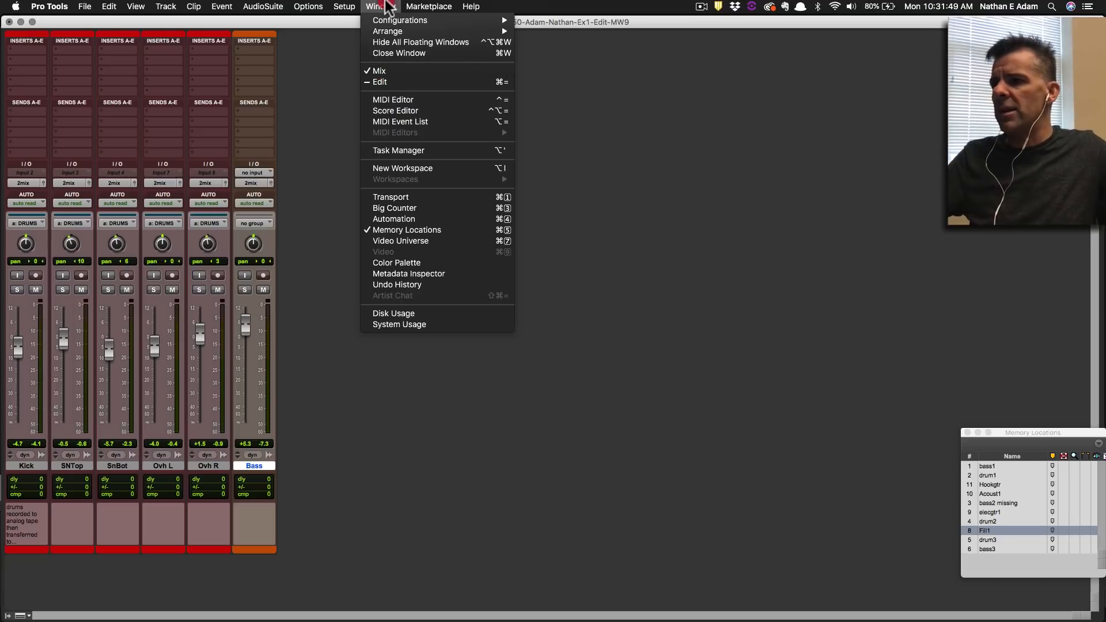
pyautogui.click(632, 105)
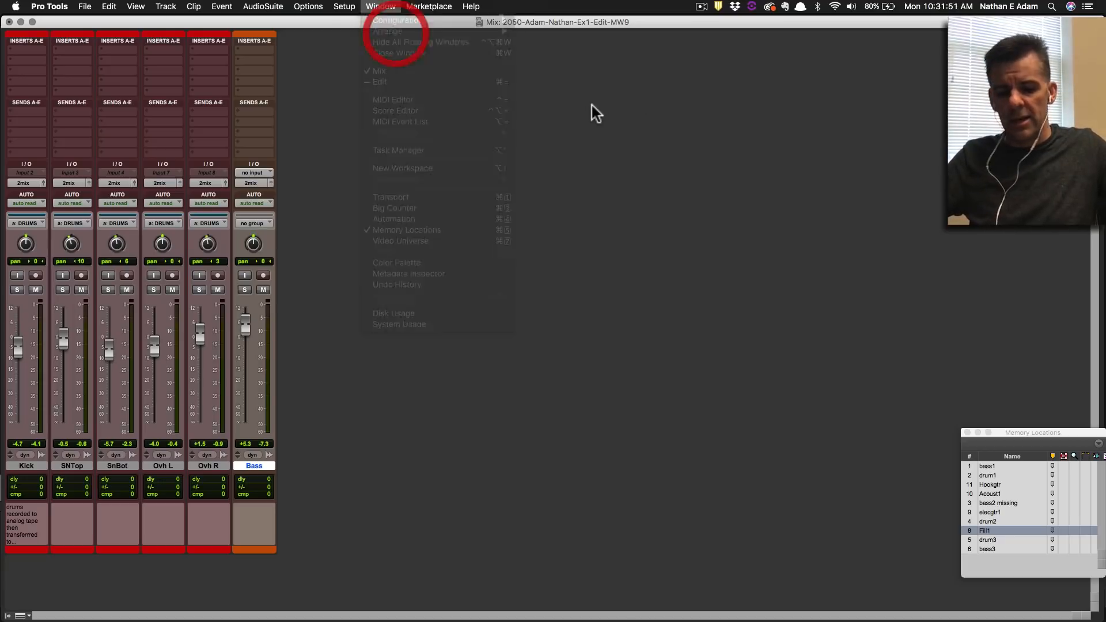
pyautogui.press('super+equal')
pyautogui.press('super+equal')
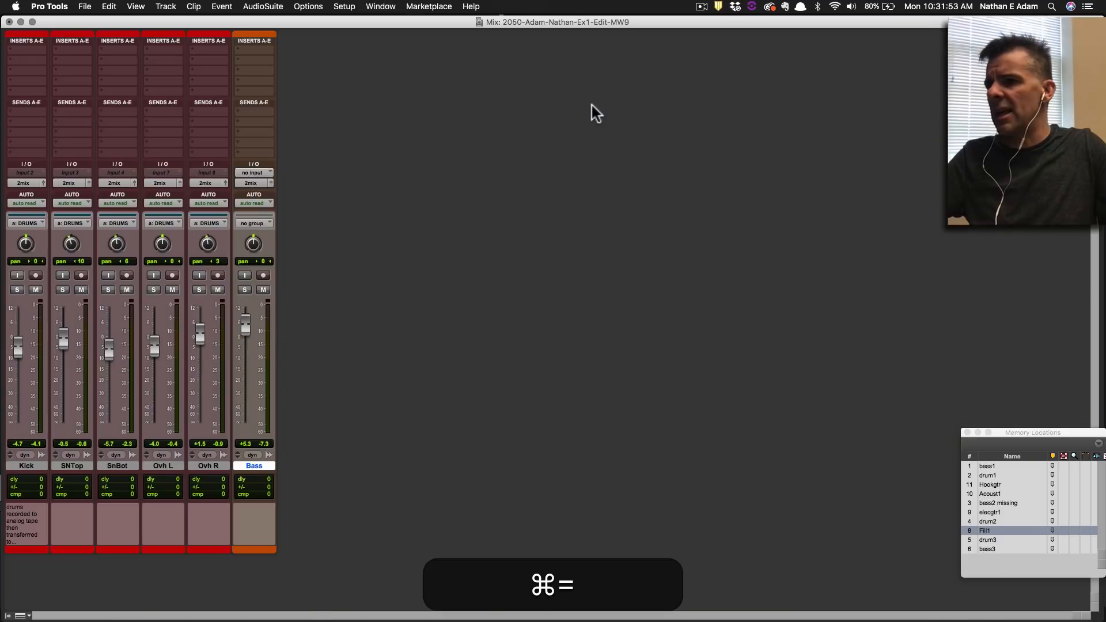
pyautogui.press('super+equal')
pyautogui.press('super+equal')
pyautogui.press('super+equal')
pyautogui.press('super+equal')
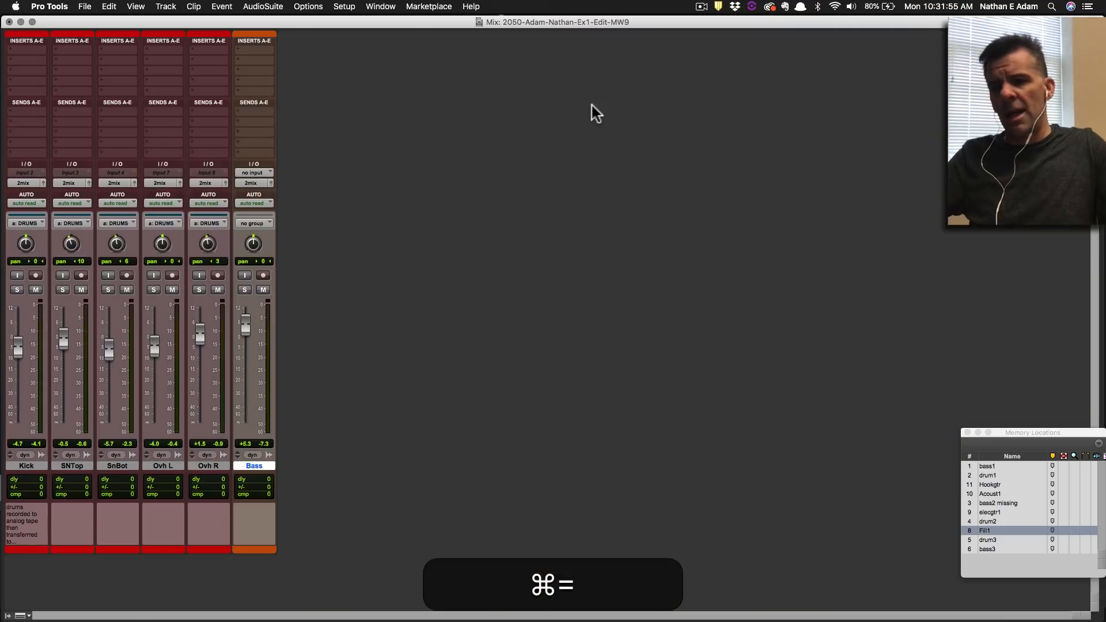
pyautogui.press('super+equal')
pyautogui.press('super+equal')
pyautogui.press('super+equal')
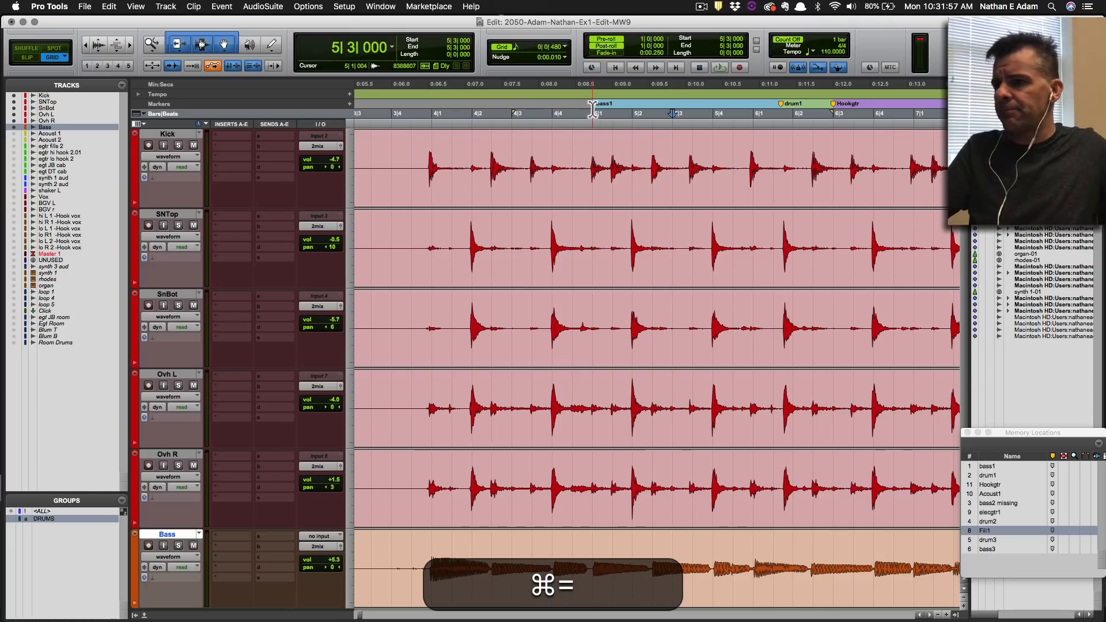
# Save the session and raise the grouped drum faders in the Mix window during playback, bringing Kick to +0.9 dB.
pyautogui.press('super+s')
pyautogui.press('super+equal')
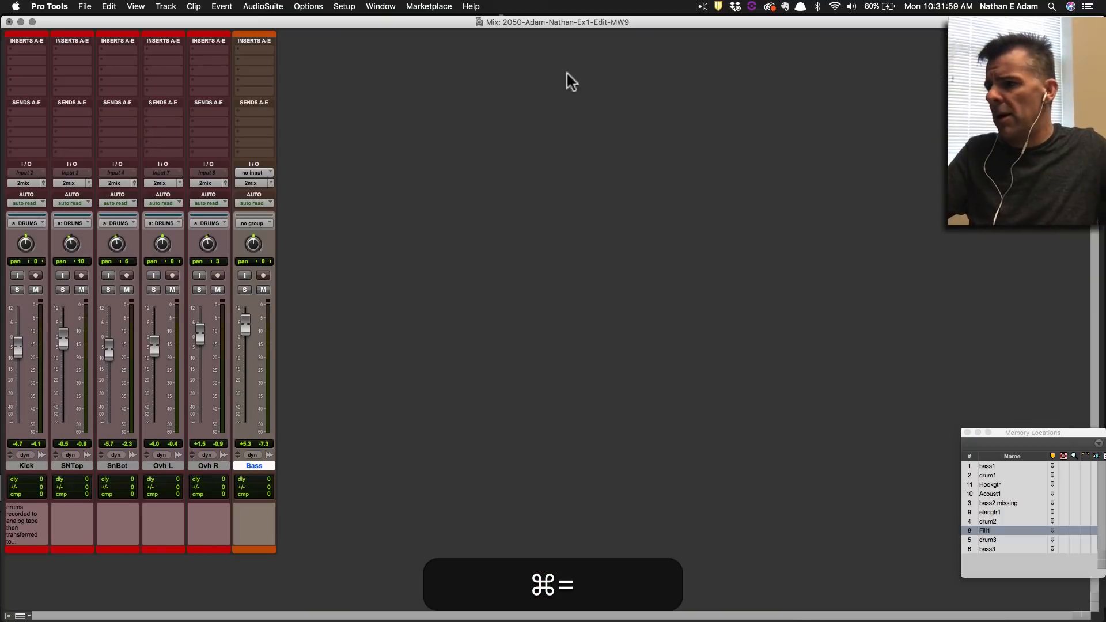
pyautogui.press('space')
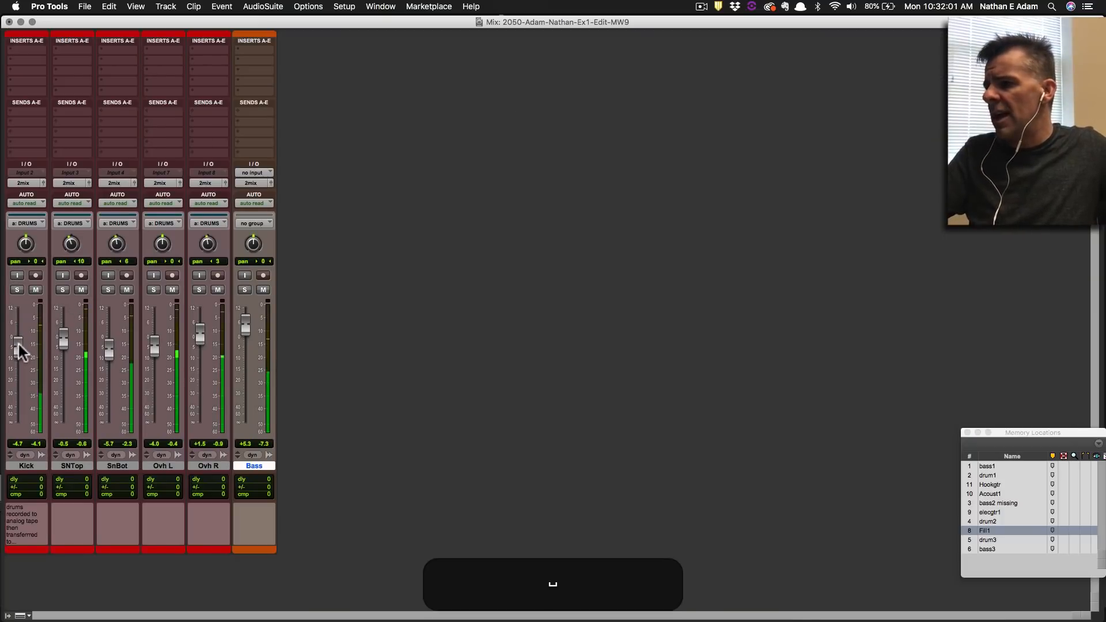
pyautogui.moveTo(19, 349); pyautogui.dragTo(20, 339)
pyautogui.press('super+equal')
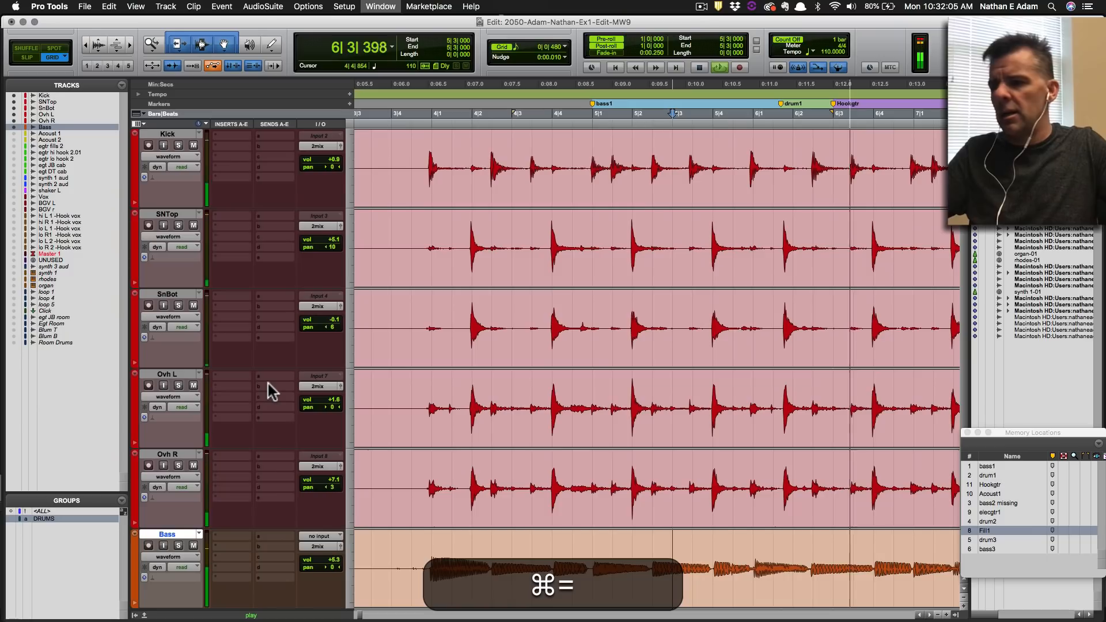
pyautogui.press('space')
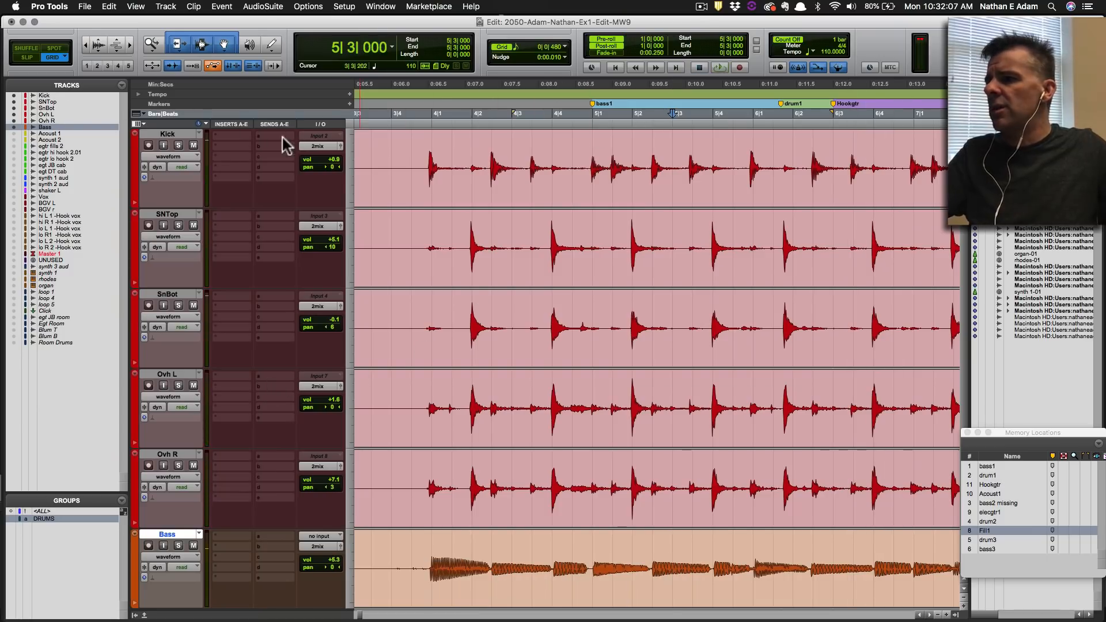
# Place the edit cursor at 4|4|480 across all shown tracks and audition the drums and bass there.
pyautogui.click(334, 161)
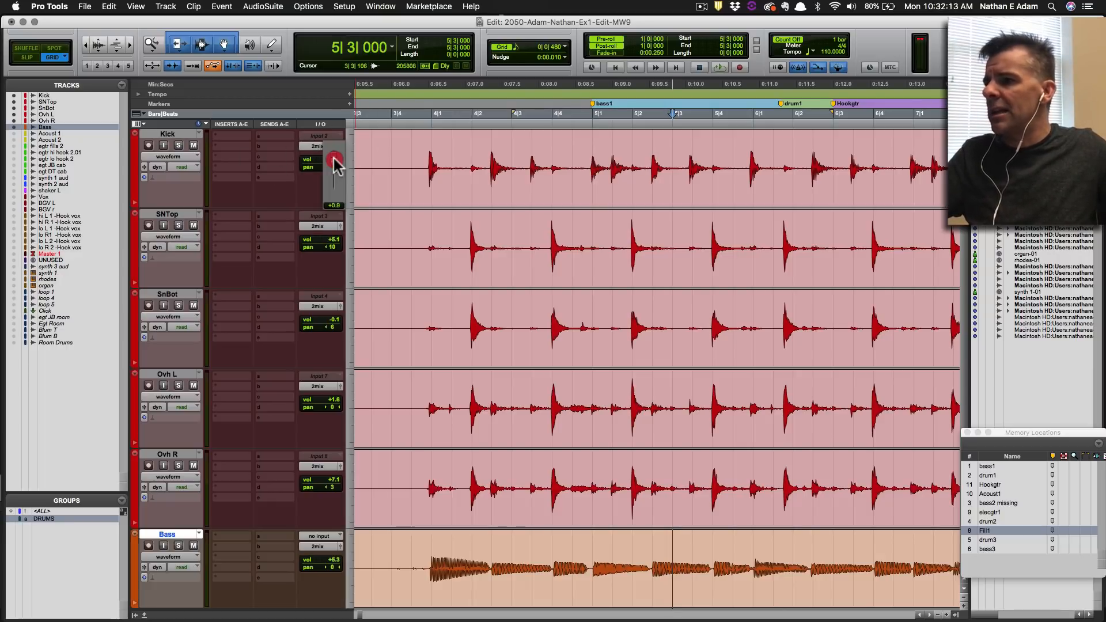
pyautogui.click(567, 131)
pyautogui.press('space')
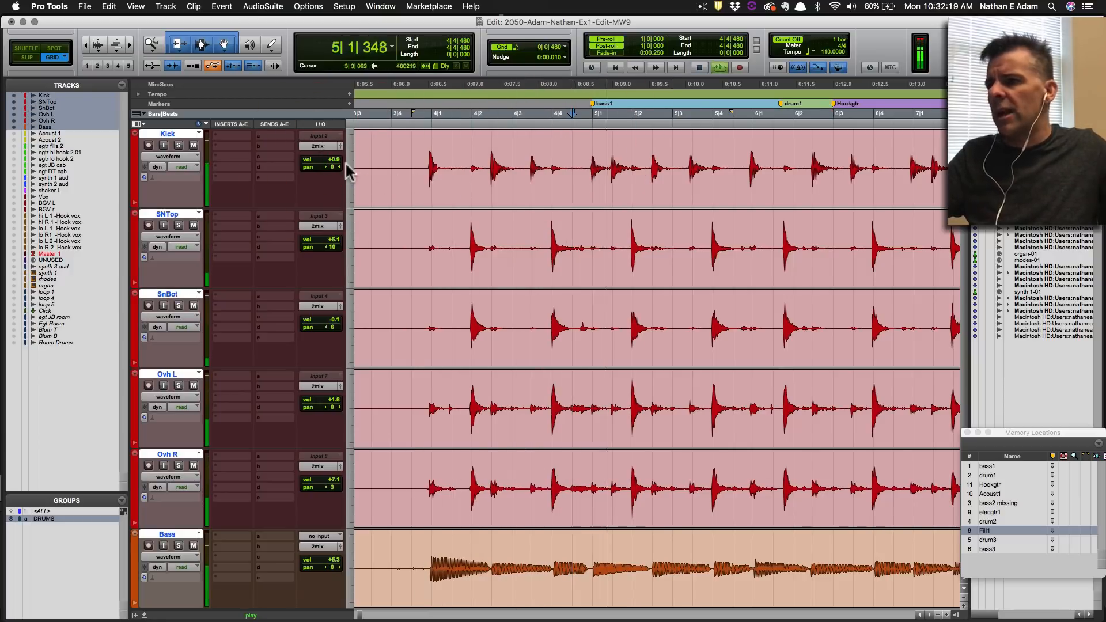
pyautogui.press('space')
# Adjust the grouped drum volumes from the Edit window until Kick is at +4.2 dB, auditioning the balance against Bass.
pyautogui.moveTo(333, 158); pyautogui.dragTo(342, 233)
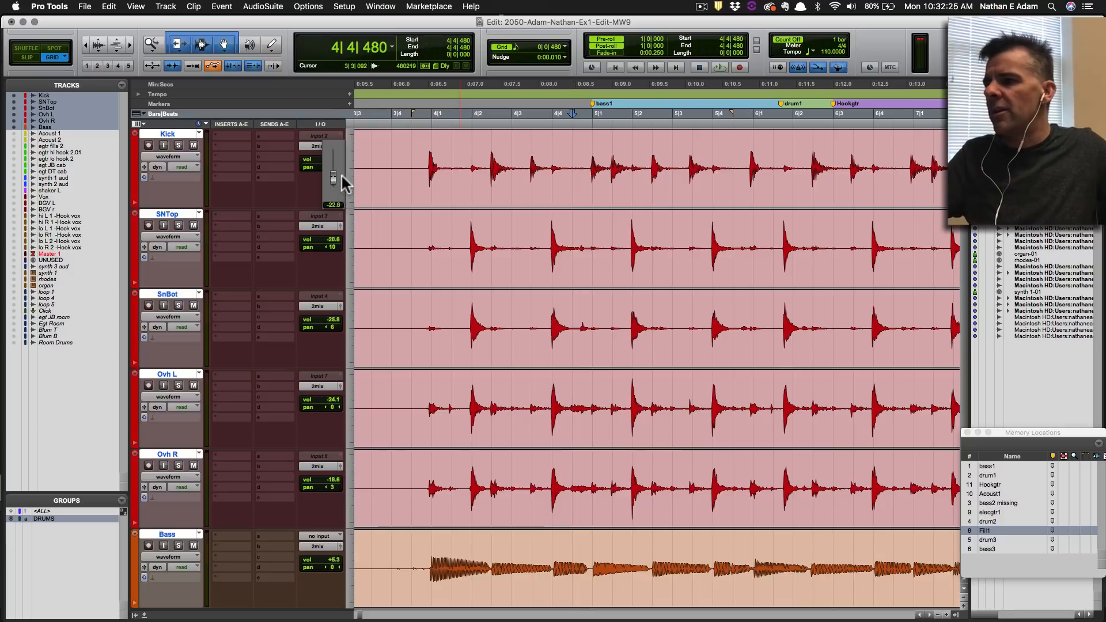
pyautogui.moveTo(341, 181); pyautogui.dragTo(336, 152)
pyautogui.press('space')
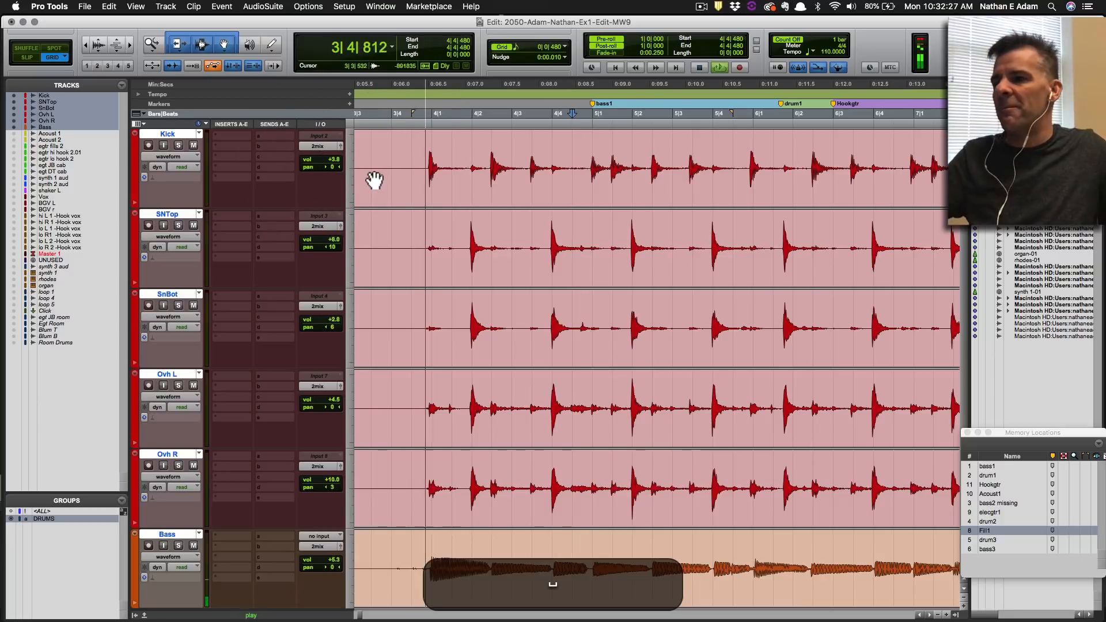
pyautogui.press('space')
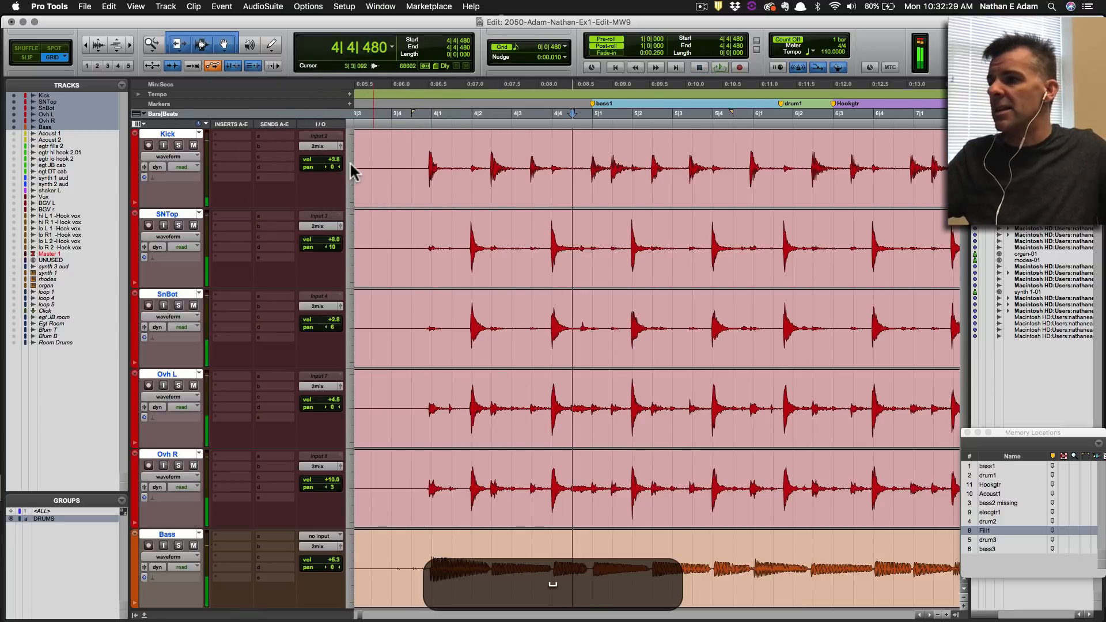
pyautogui.moveTo(334, 159)
pyautogui.mouseDown()
pyautogui.moveTo(337, 172)
pyautogui.moveTo(333, 144)
pyautogui.mouseUp()
pyautogui.press('space')
pyautogui.press('space')
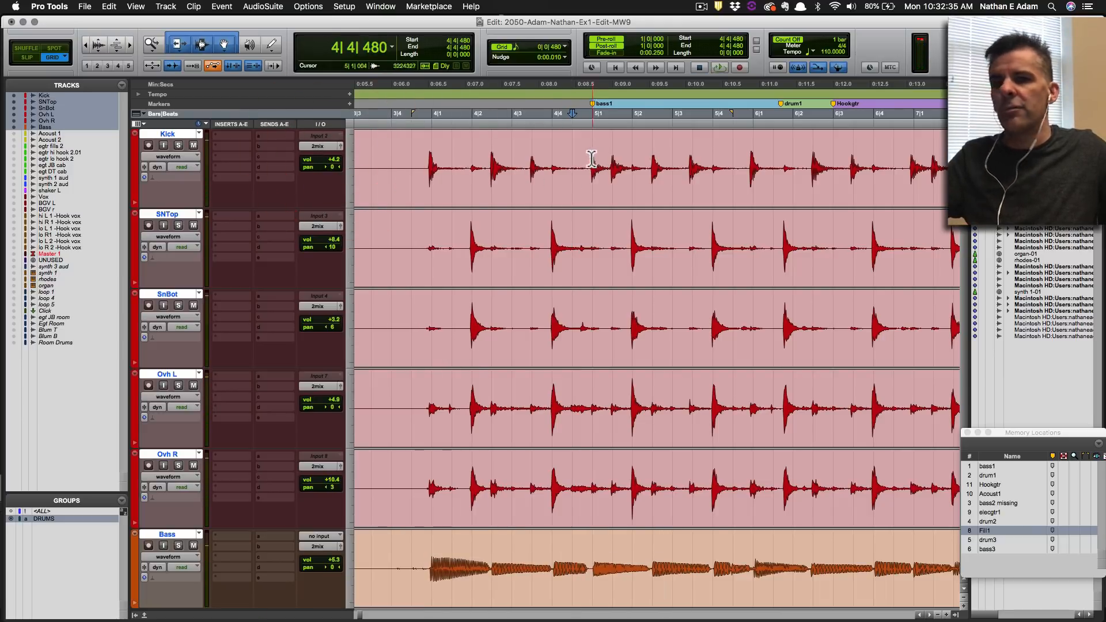
# Play the passage leading into 4|4|480 once more and save the session.
pyautogui.press('space')
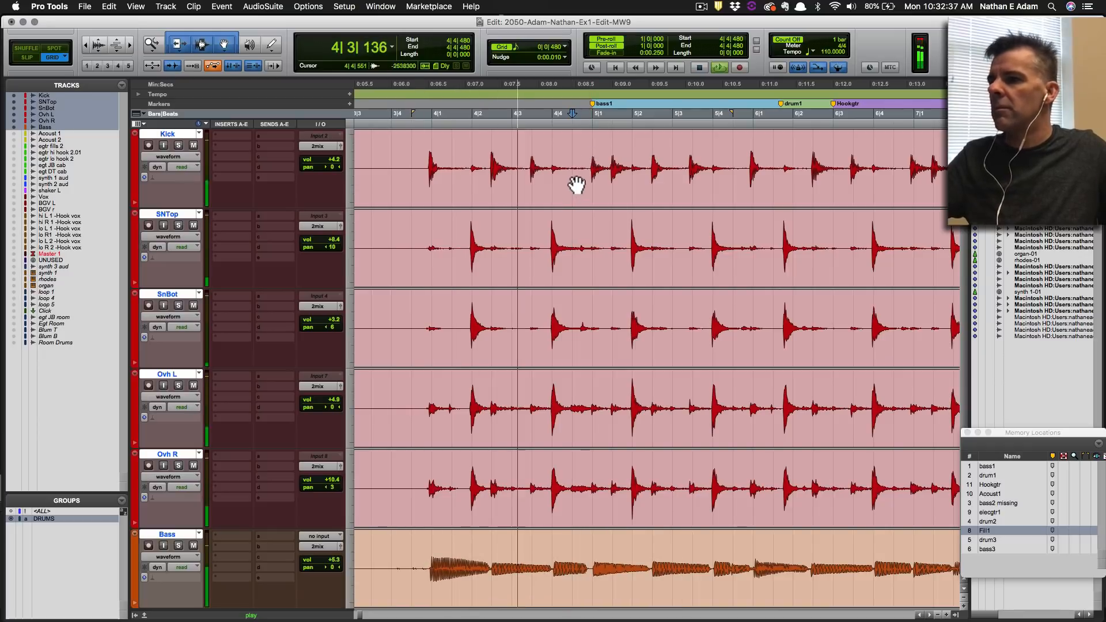
pyautogui.press('space')
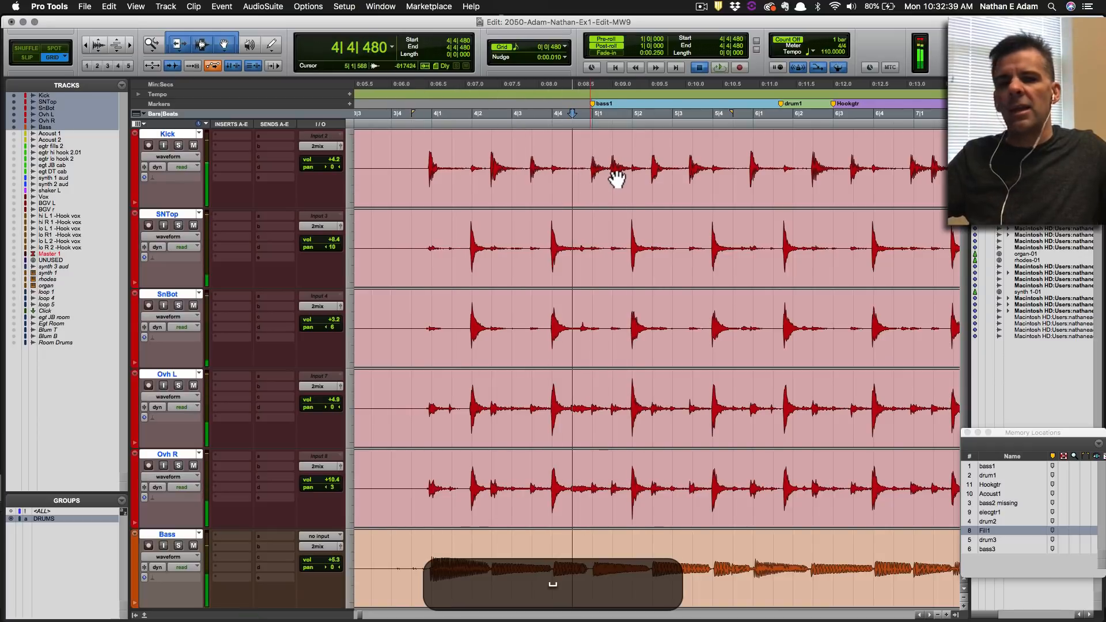
pyautogui.press('super+s')
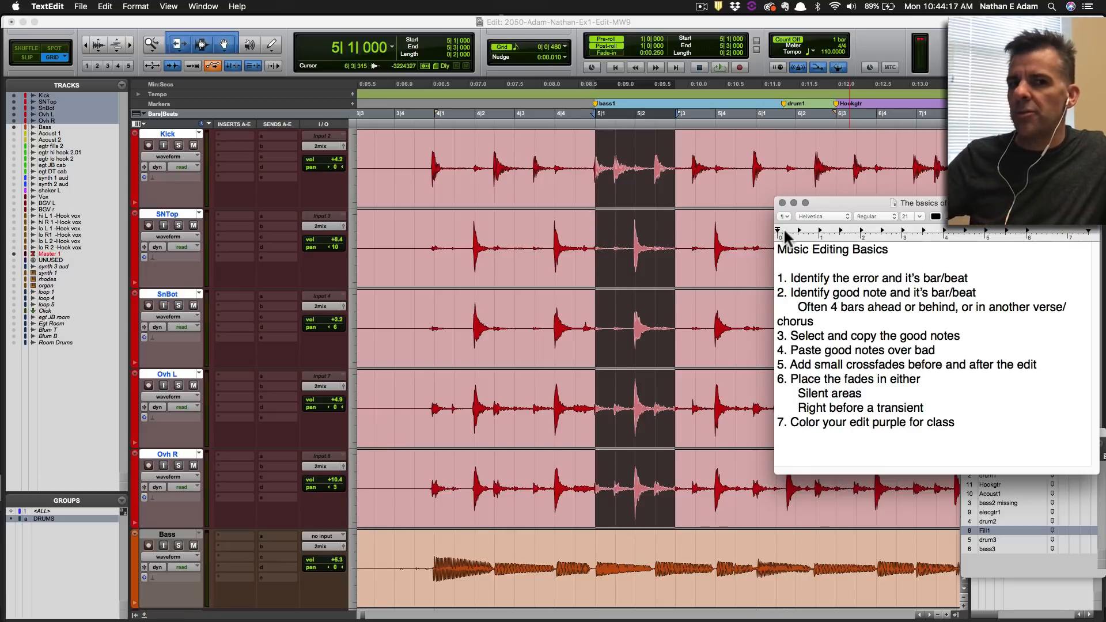
# Review the error and good-note identification rules in the Music Editing Basics note, including checking 4 bars ahead or behind.
pyautogui.doubleClick(803, 279)
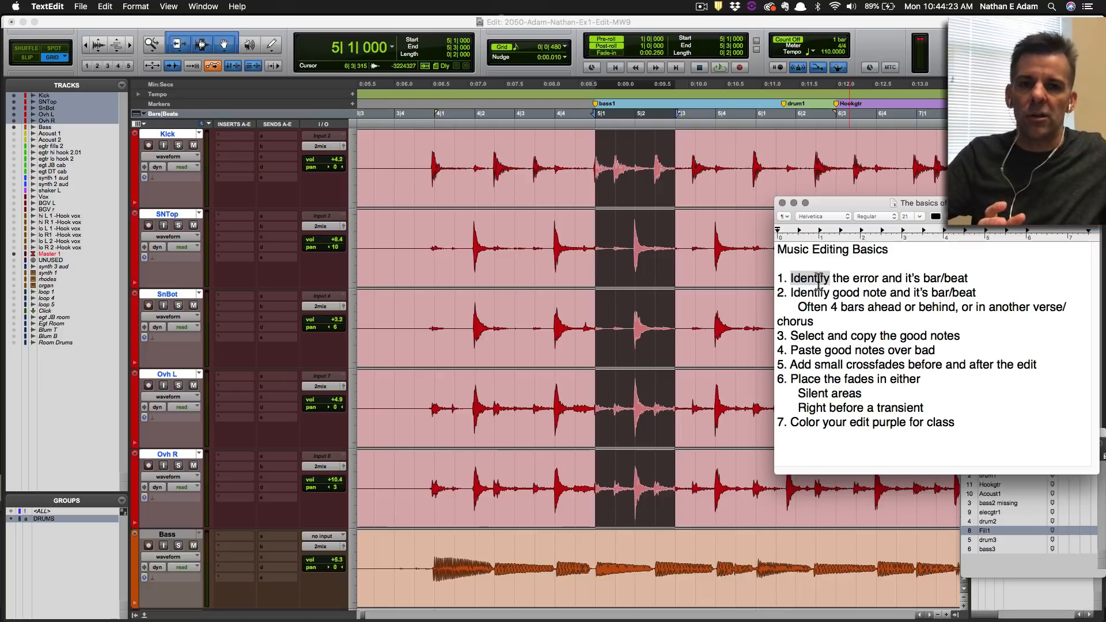
pyautogui.click(817, 282)
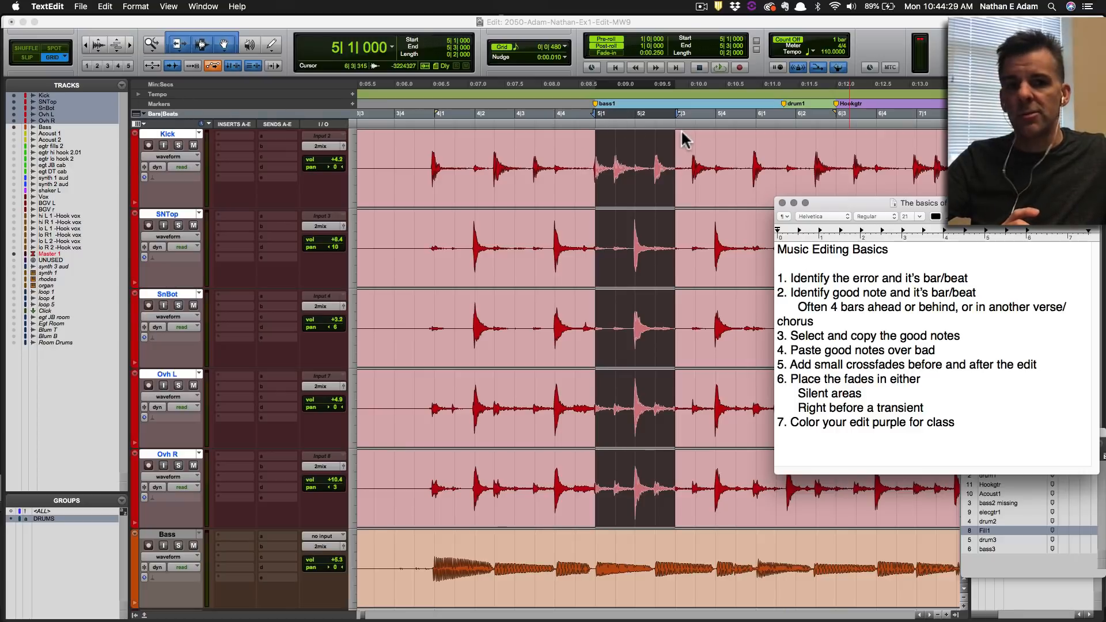
pyautogui.moveTo(792, 292); pyautogui.dragTo(923, 293)
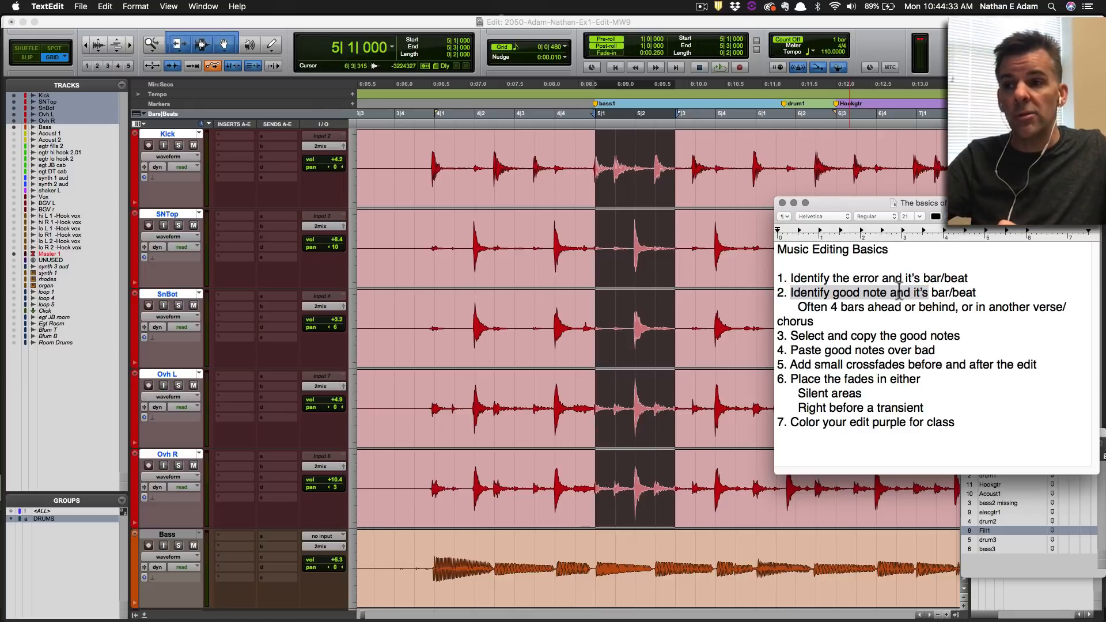
pyautogui.click(917, 291)
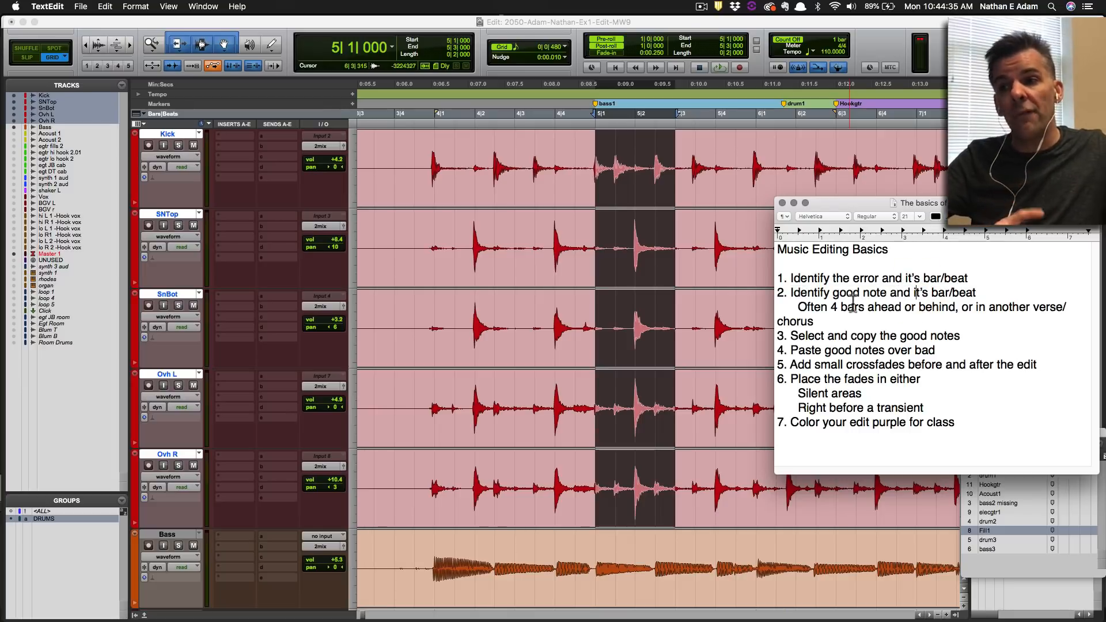
pyautogui.doubleClick(809, 307)
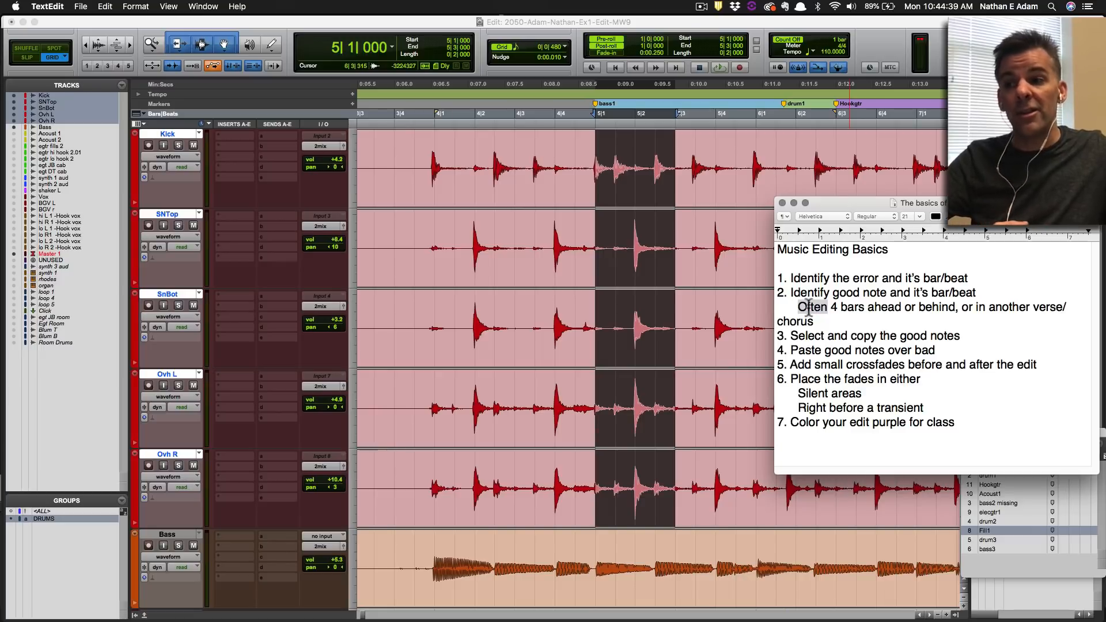
pyautogui.moveTo(810, 307); pyautogui.dragTo(850, 304)
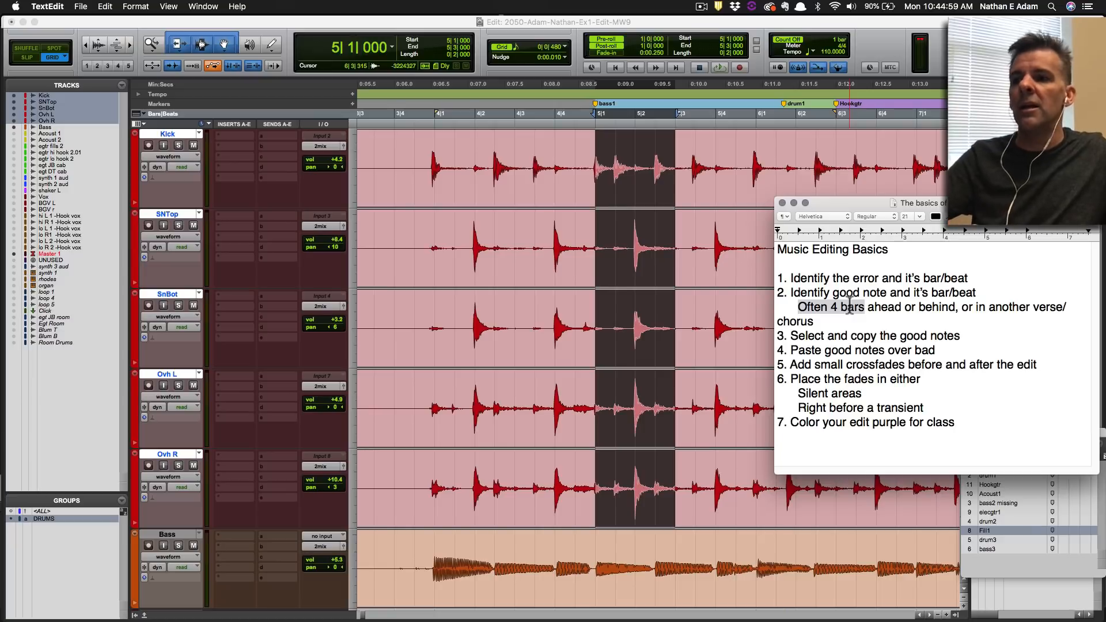
pyautogui.click(939, 301)
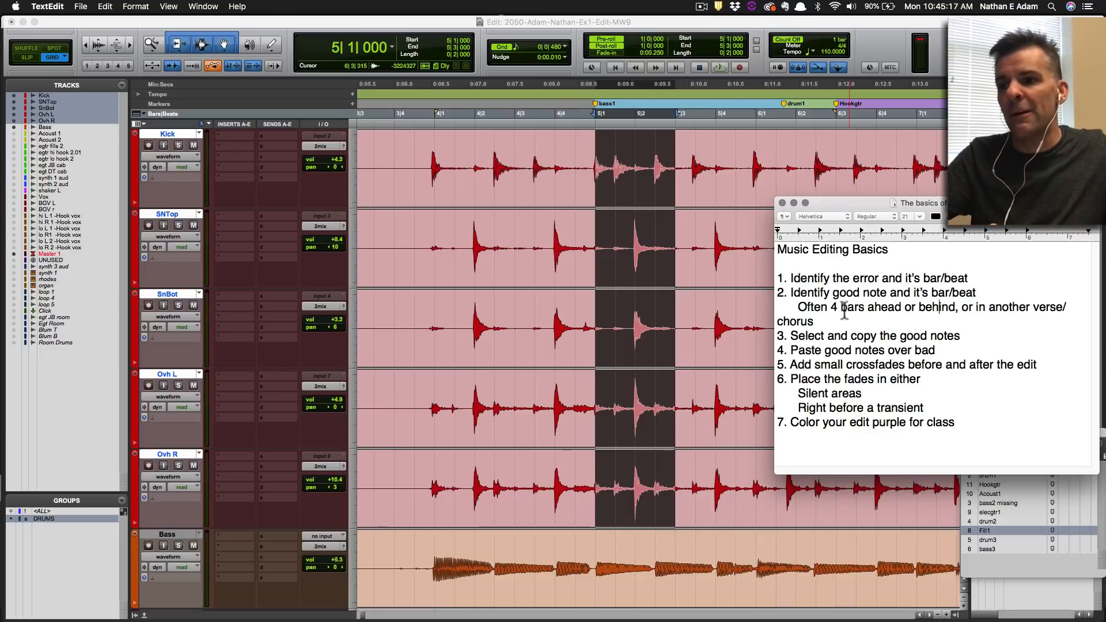
pyautogui.moveTo(834, 308); pyautogui.dragTo(894, 310)
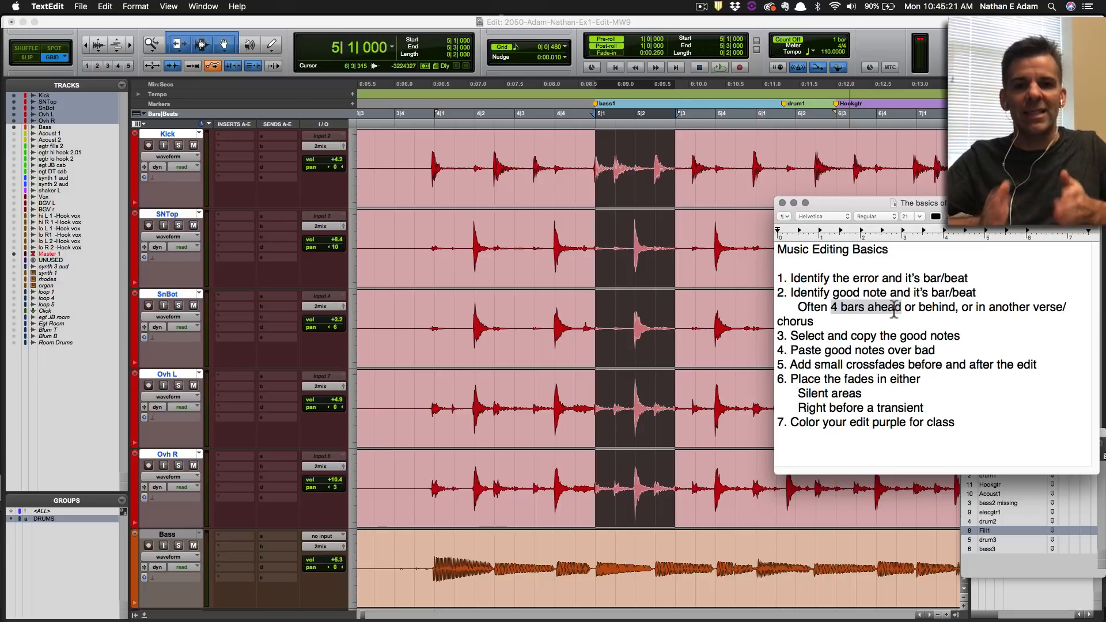
# Review the note's remaining rules on copying and pasting good notes, crossfades, fade placement and coloring edits purple.
pyautogui.moveTo(794, 336); pyautogui.dragTo(960, 337)
pyautogui.moveTo(792, 350); pyautogui.dragTo(922, 353)
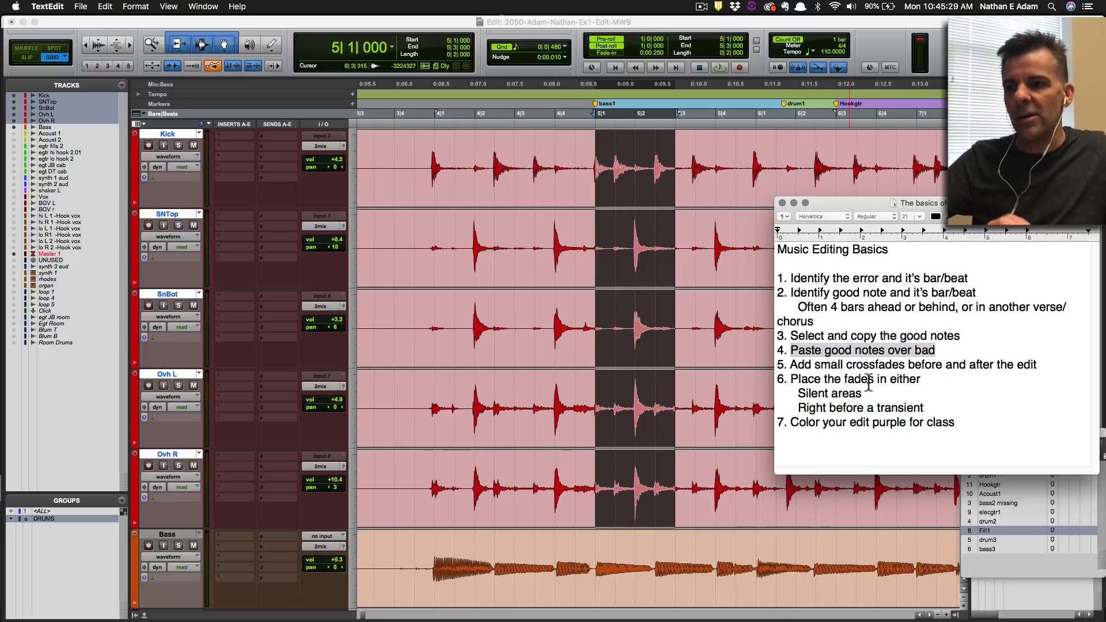
pyautogui.moveTo(792, 365); pyautogui.dragTo(1035, 370)
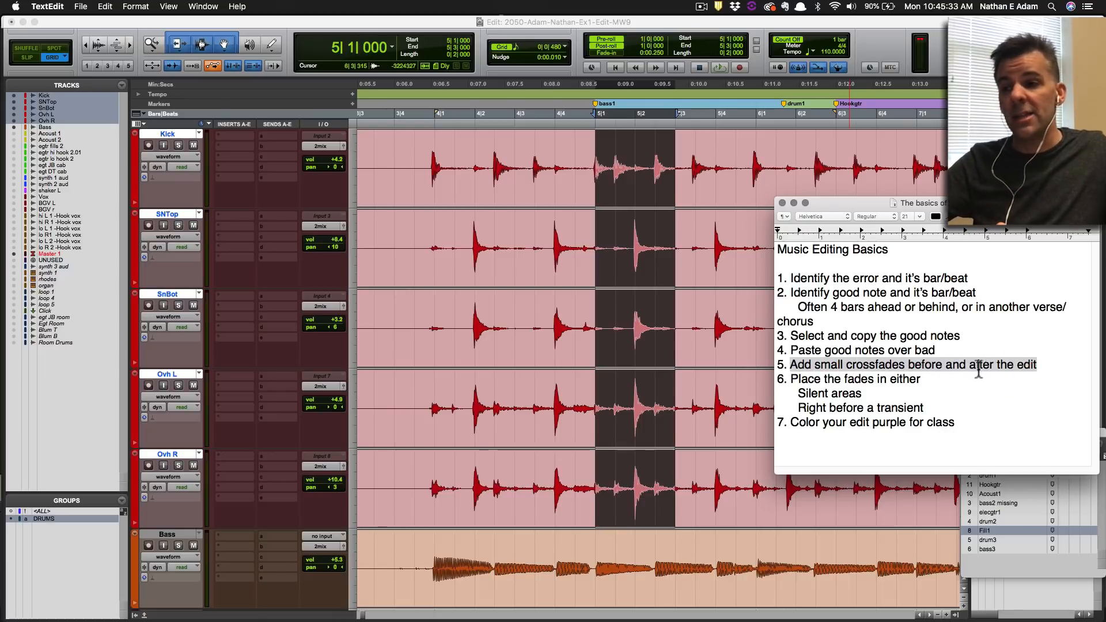
pyautogui.moveTo(791, 379); pyautogui.dragTo(830, 405)
pyautogui.click(828, 397)
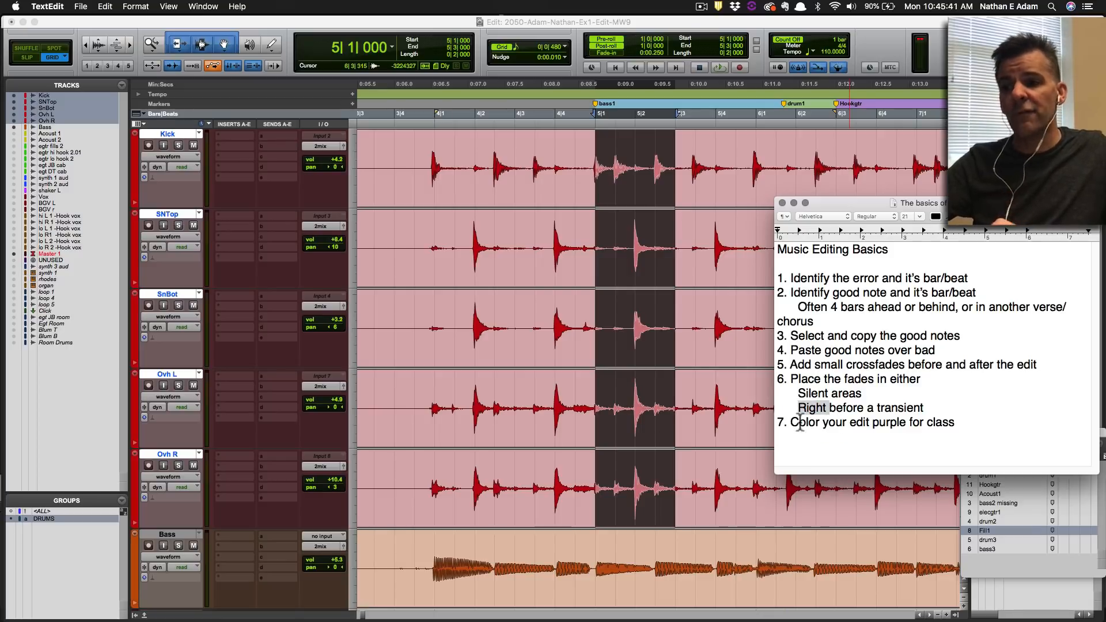
pyautogui.moveTo(791, 422); pyautogui.dragTo(943, 424)
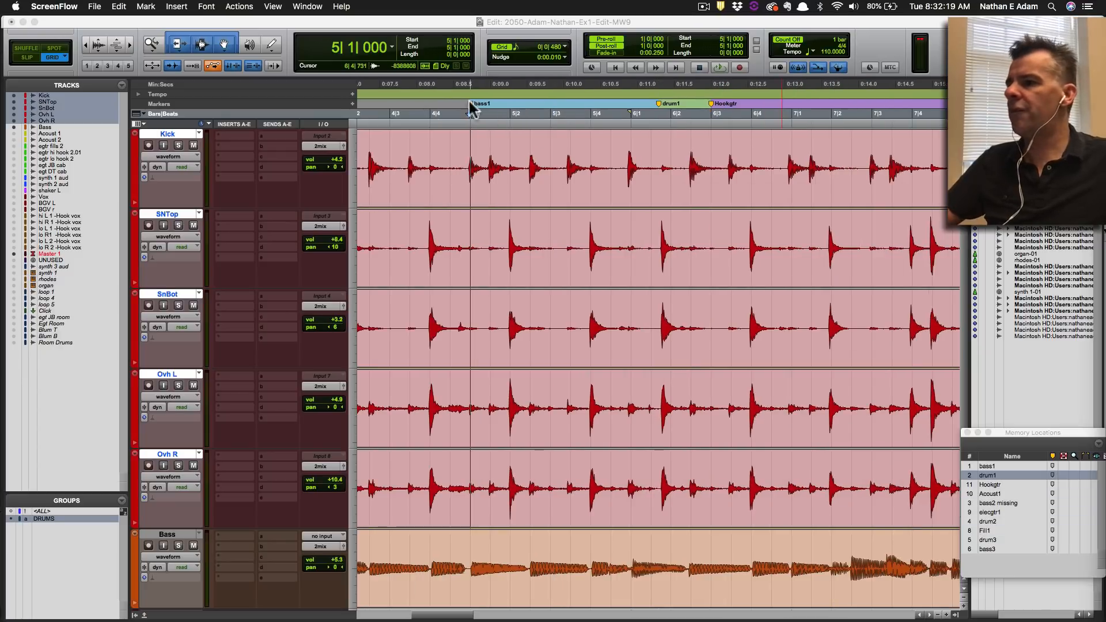
# Place the edit cursor at 5|4|480 on the drum tracks and audition the passage leading through it.
pyautogui.click(470, 104)
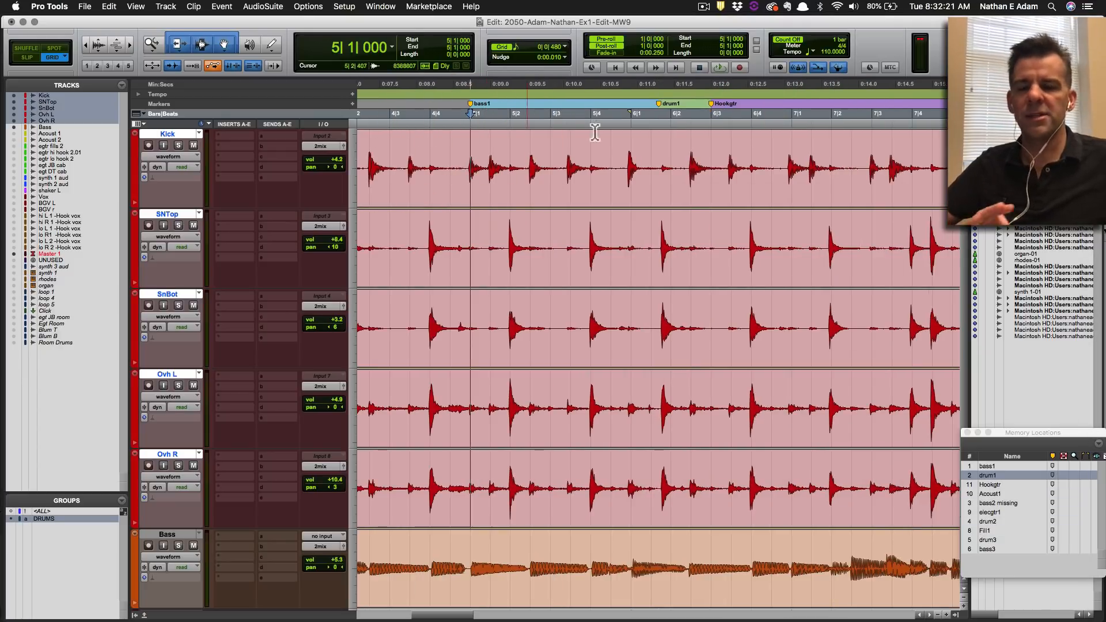
pyautogui.click(552, 154)
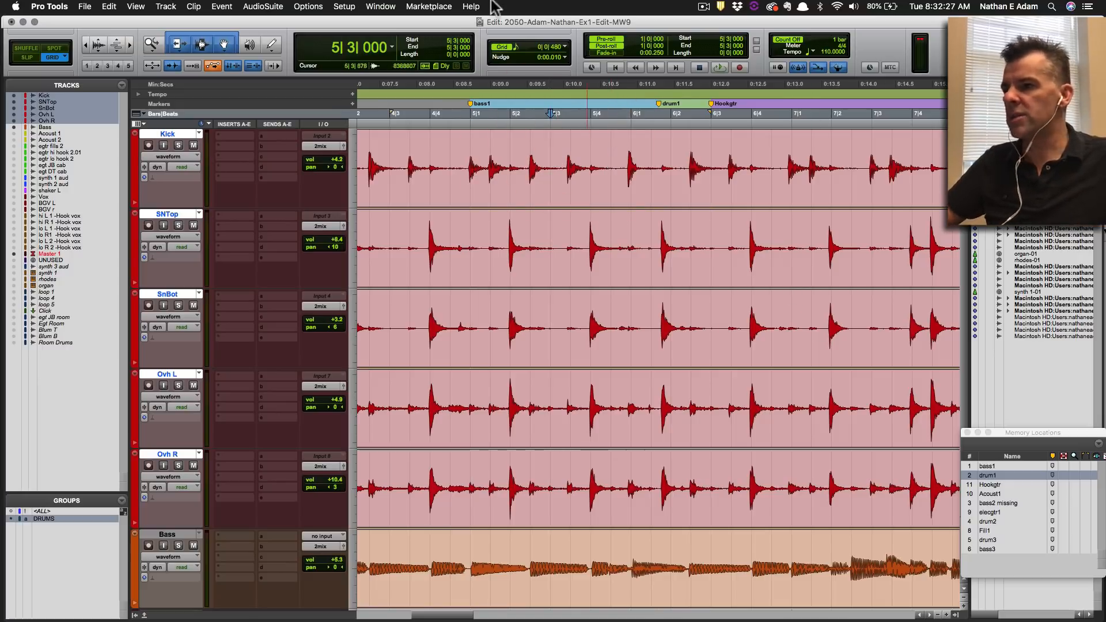
pyautogui.click(664, 156)
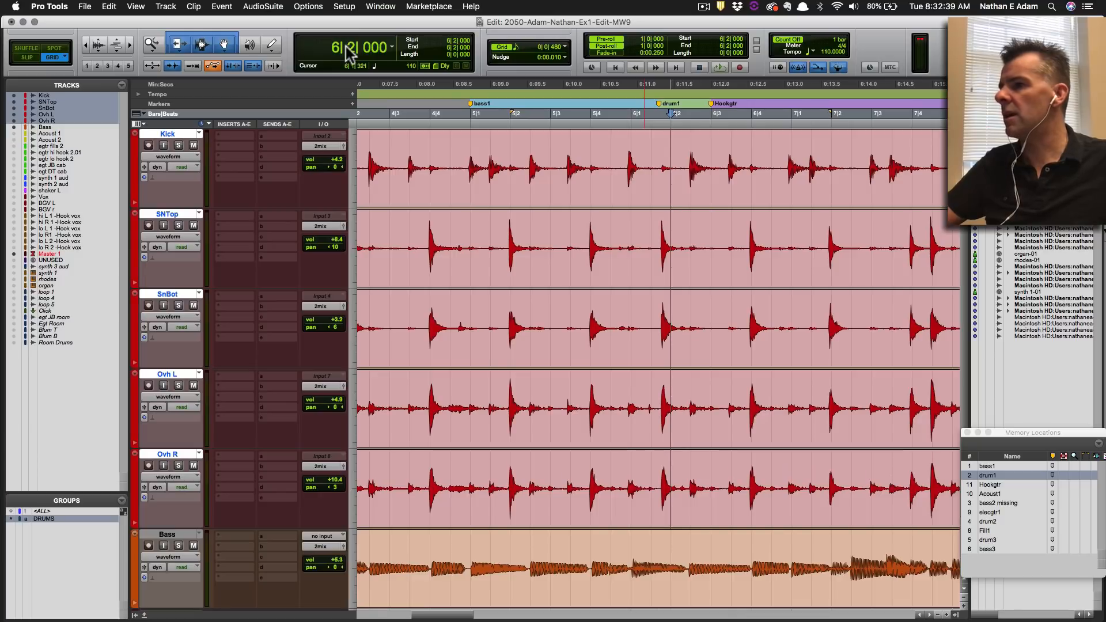
pyautogui.click(614, 143)
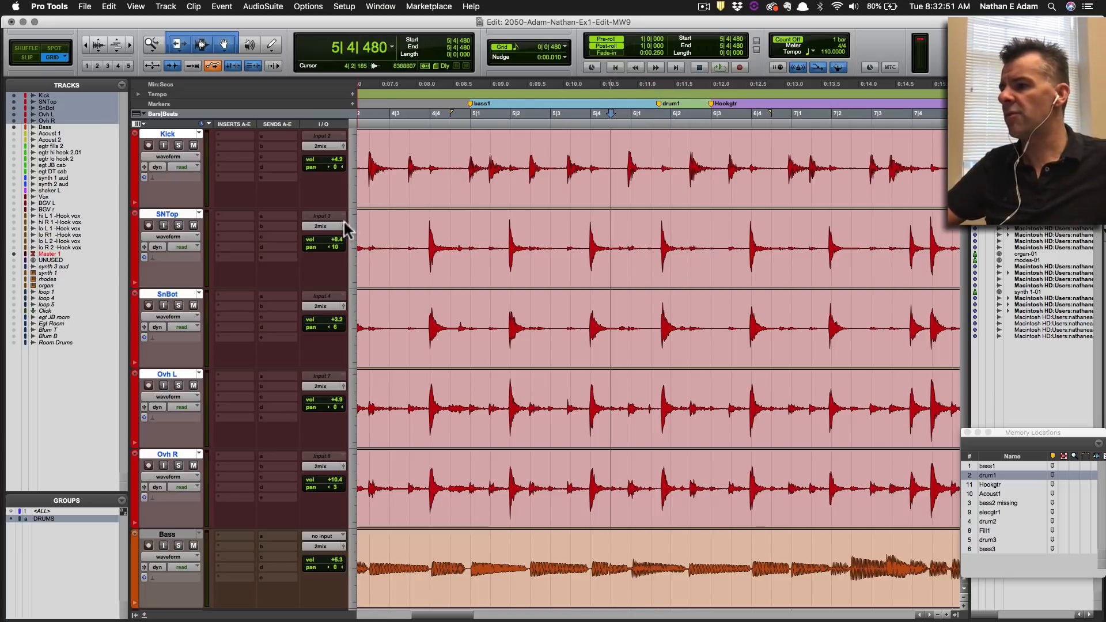
pyautogui.press('space')
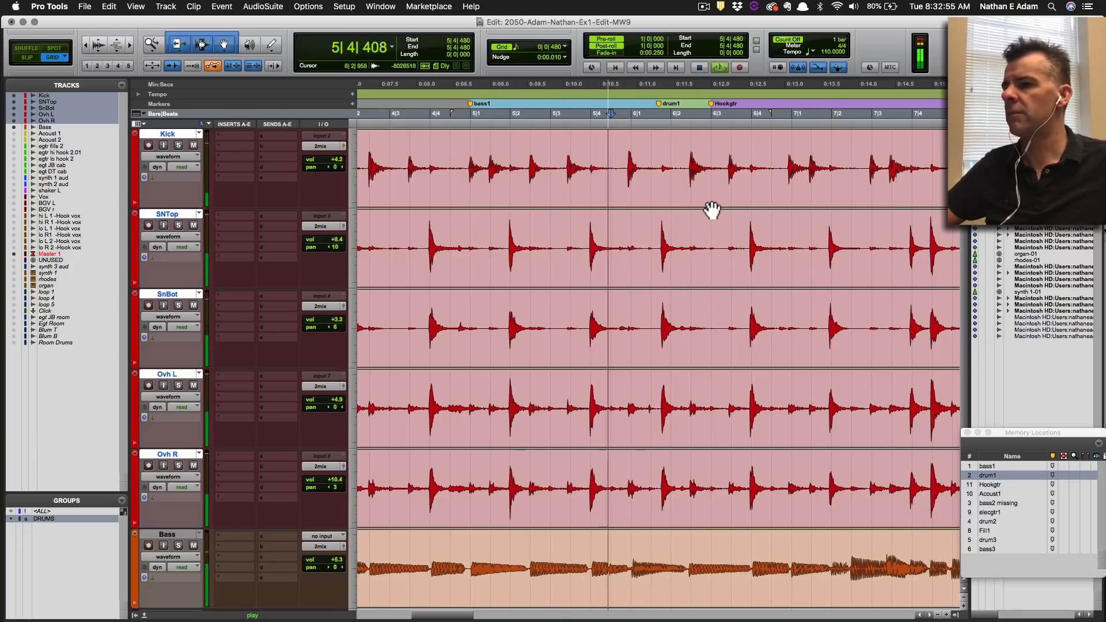
pyautogui.press('space')
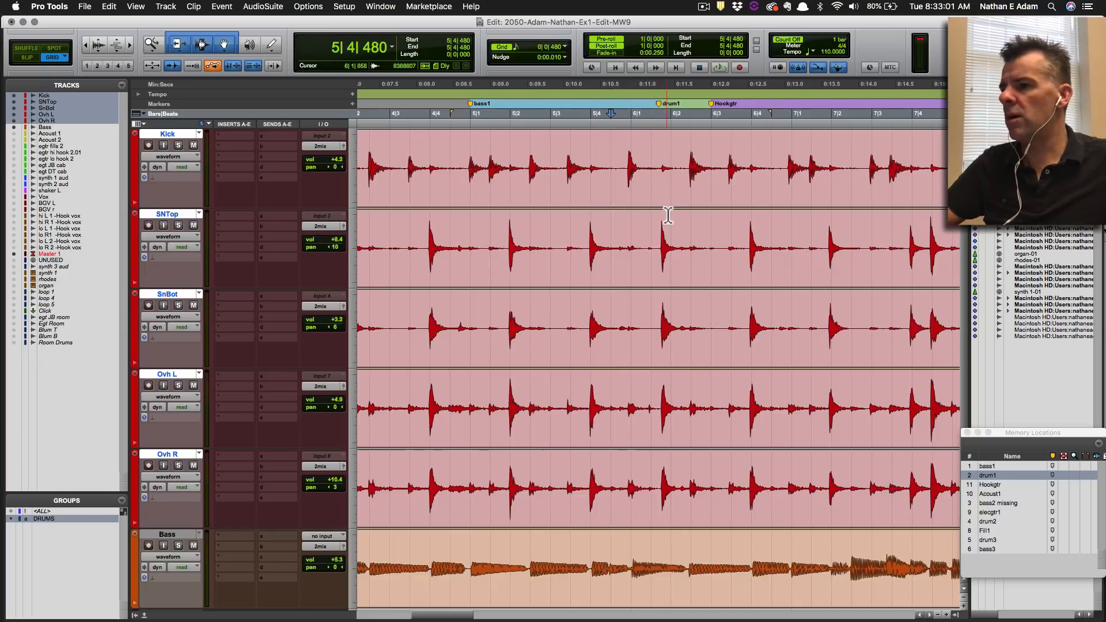
# Select the whole of bar 5 across all shown tracks, and move the edit cursor to 6|2|000 near the drum1 marker.
pyautogui.press('r')
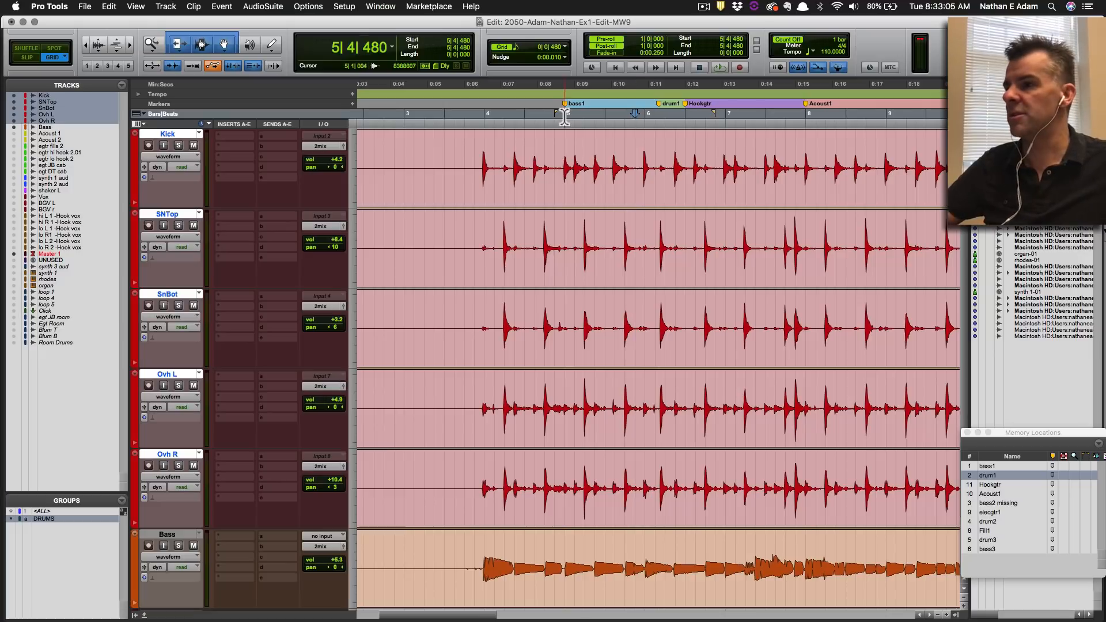
pyautogui.moveTo(565, 115); pyautogui.dragTo(647, 119)
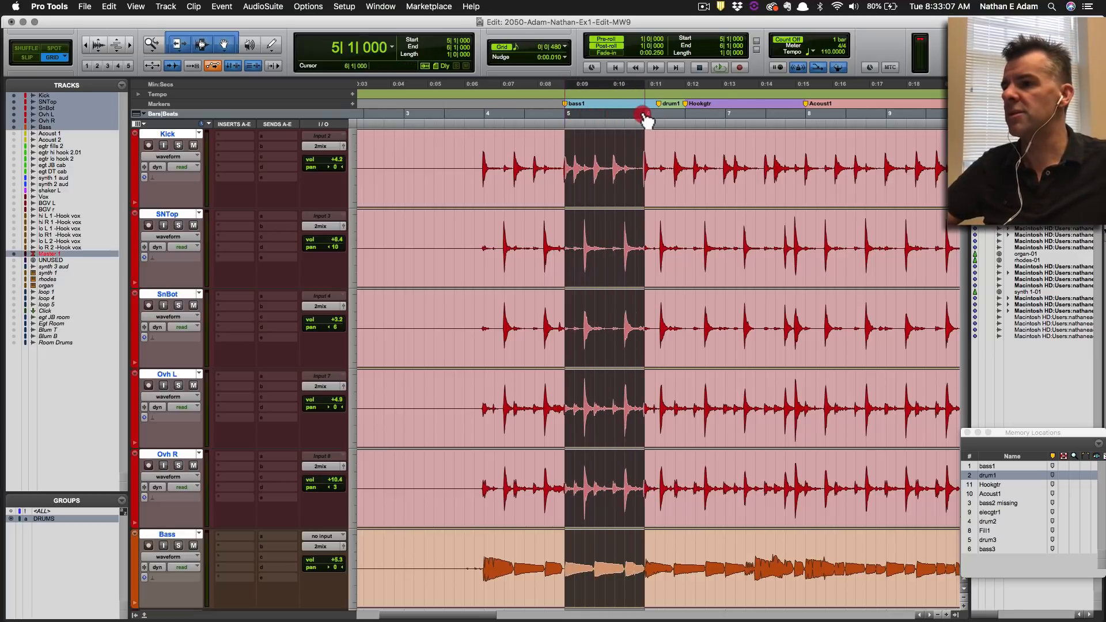
pyautogui.click(627, 157)
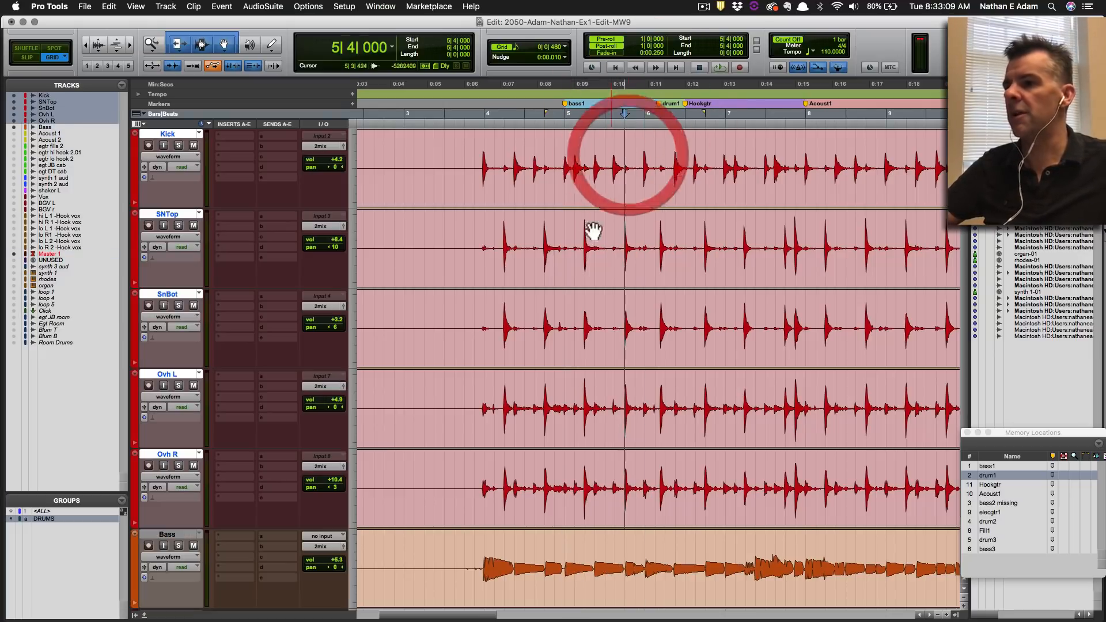
pyautogui.moveTo(657, 249); pyautogui.dragTo(663, 247)
pyautogui.click(663, 248)
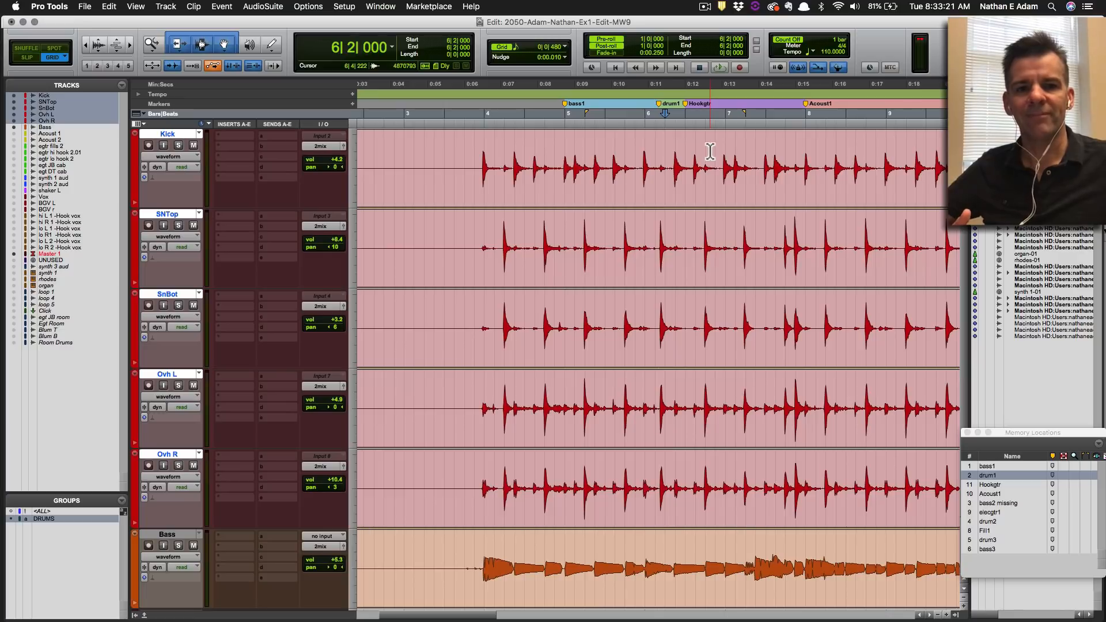
# Switch to the TextEdit note, try pasting a copy of "purple" over "for", undo it and return to Pro Tools.
pyautogui.press('super+space')
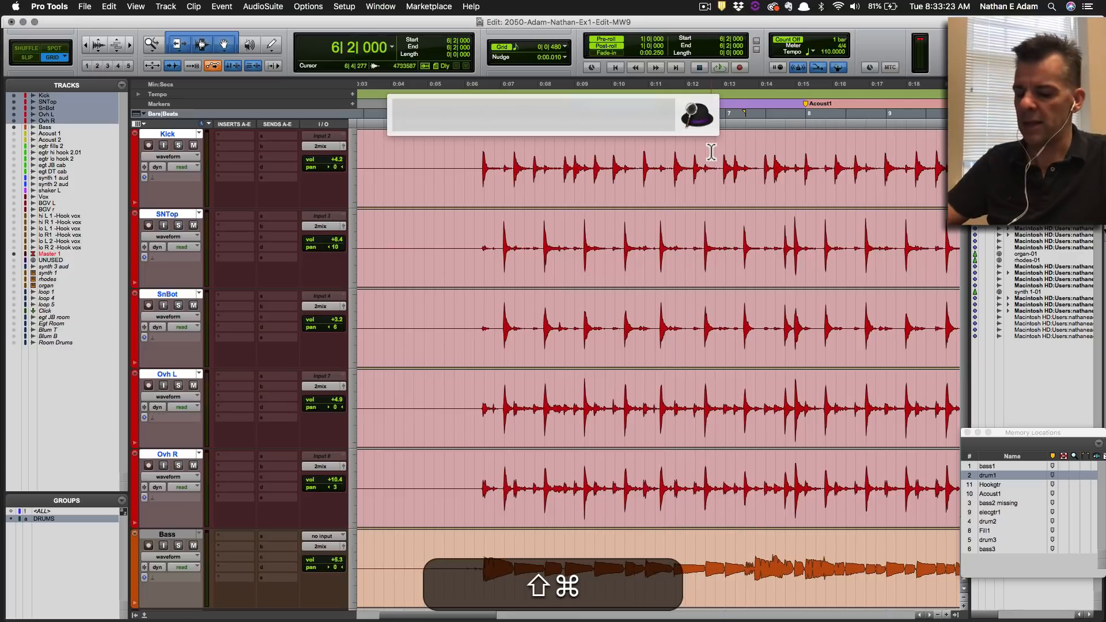
pyautogui.press('super+Tab')
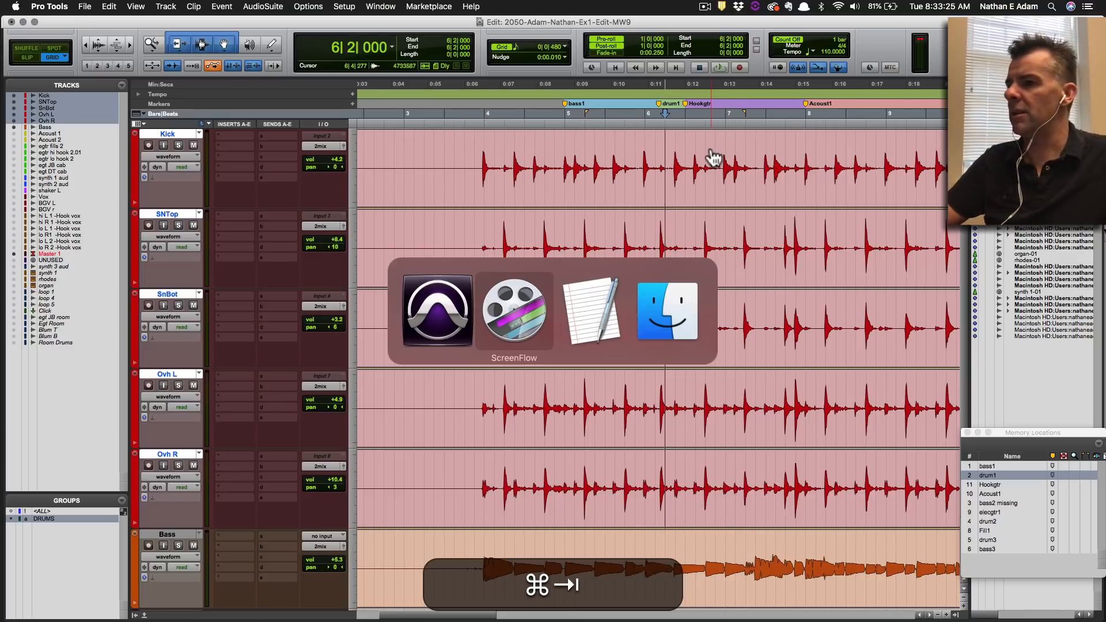
pyautogui.press('super+Tab')
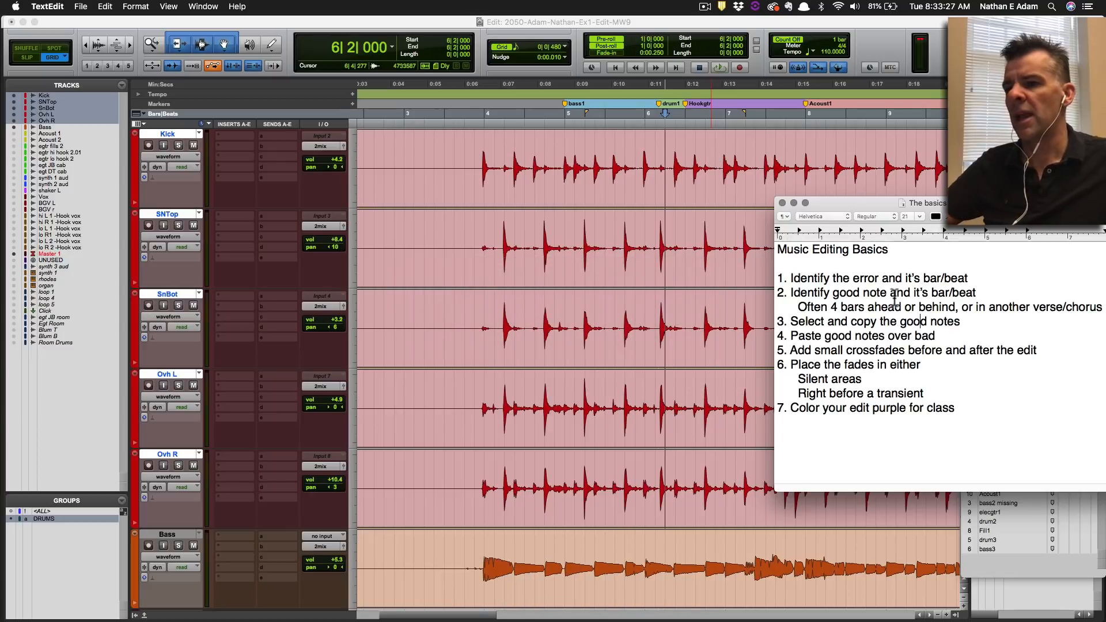
pyautogui.doubleClick(888, 408)
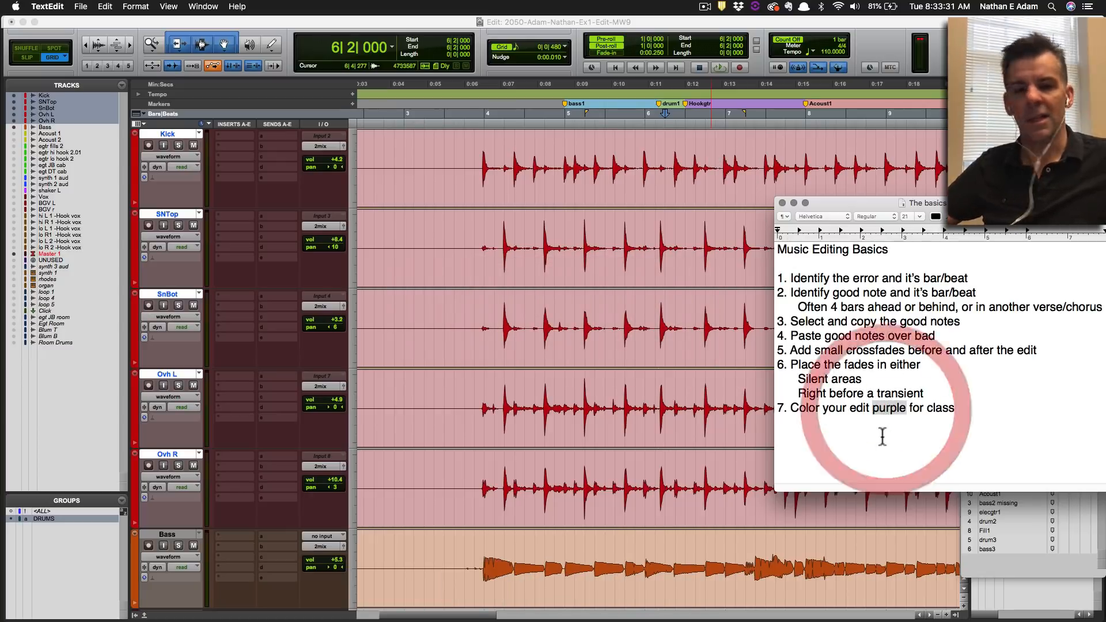
pyautogui.press('super+c')
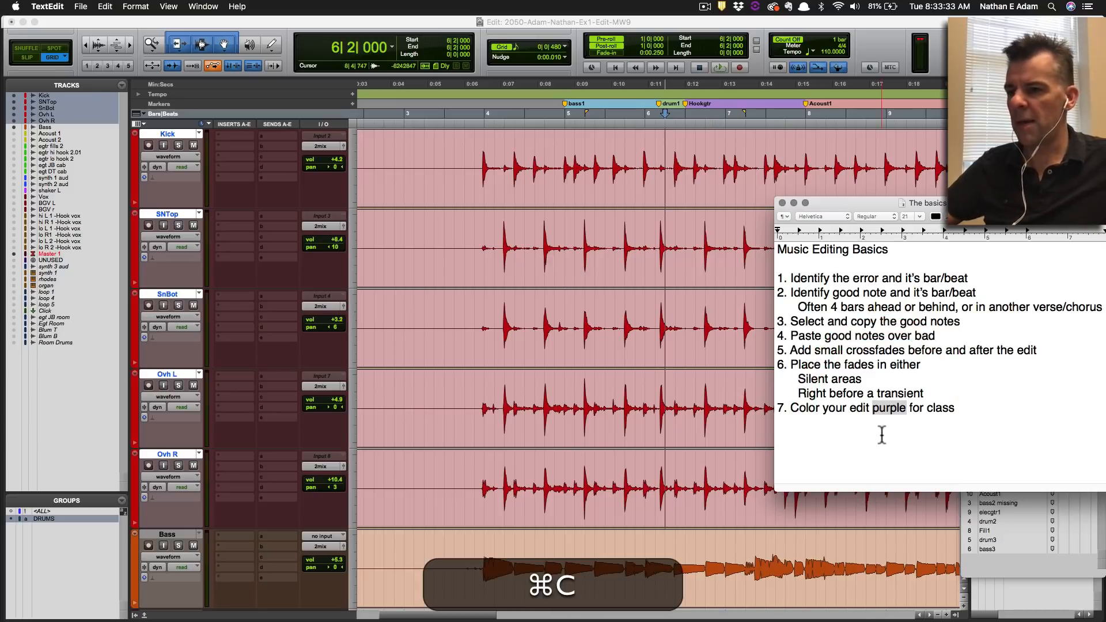
pyautogui.doubleClick(917, 408)
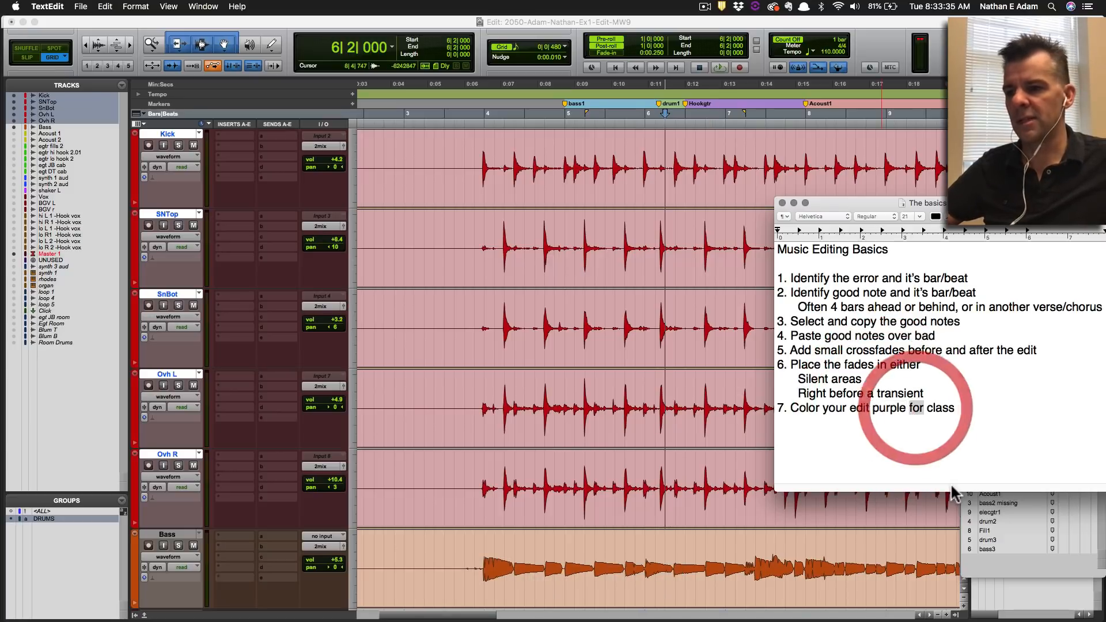
pyautogui.press('super+v')
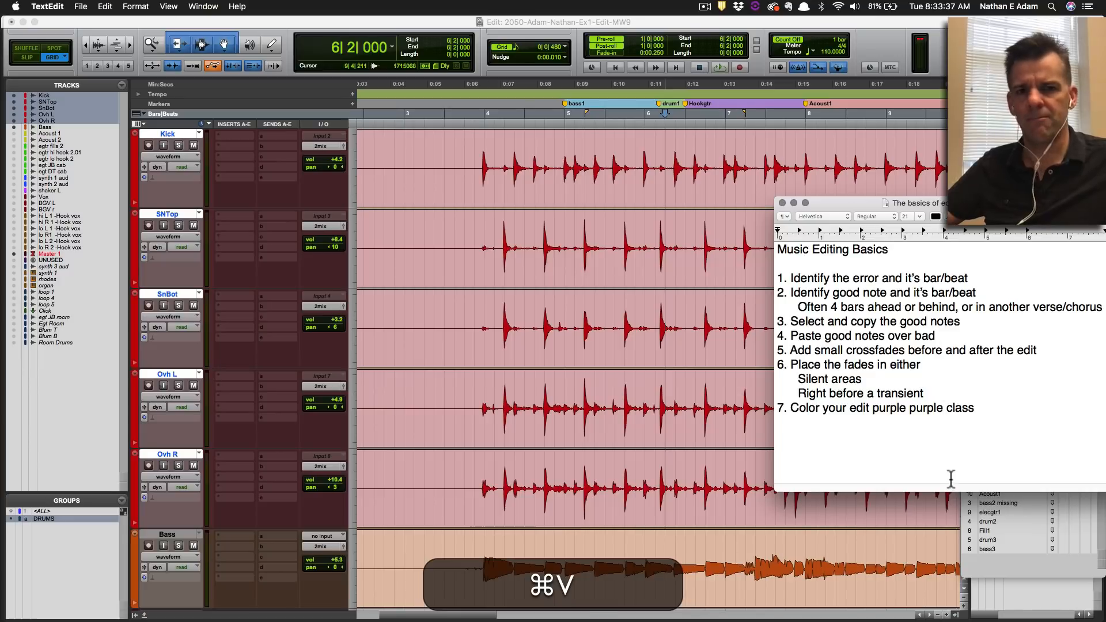
pyautogui.press('super+z')
pyautogui.click(948, 62)
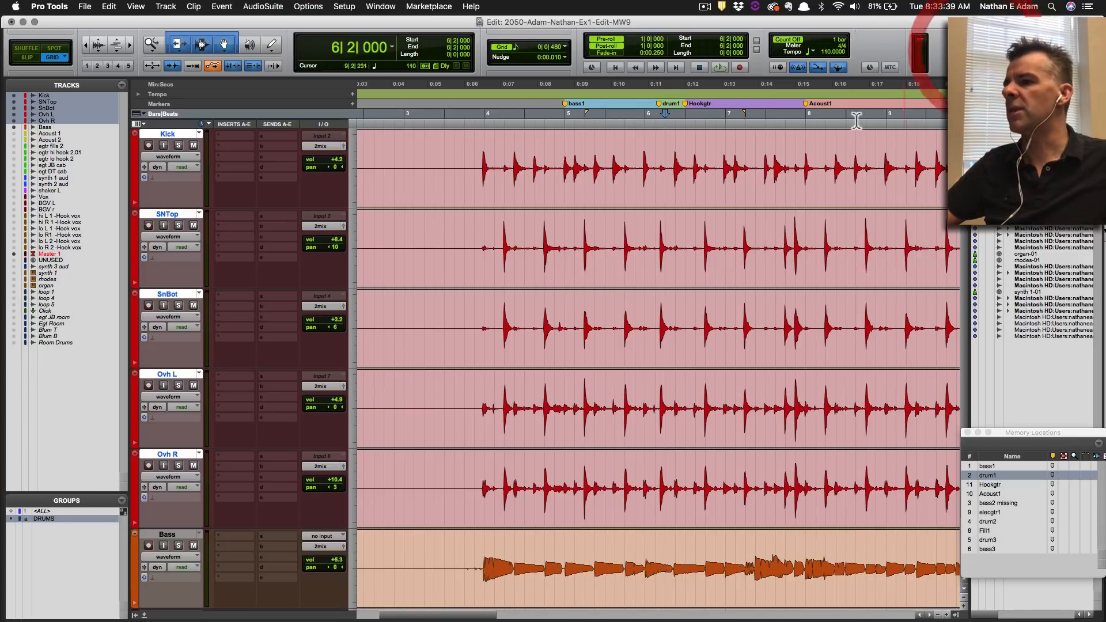
# Select bar 5 from 5|1|000 to 6|1|000 on the five grouped drum tracks.
pyautogui.click(565, 144)
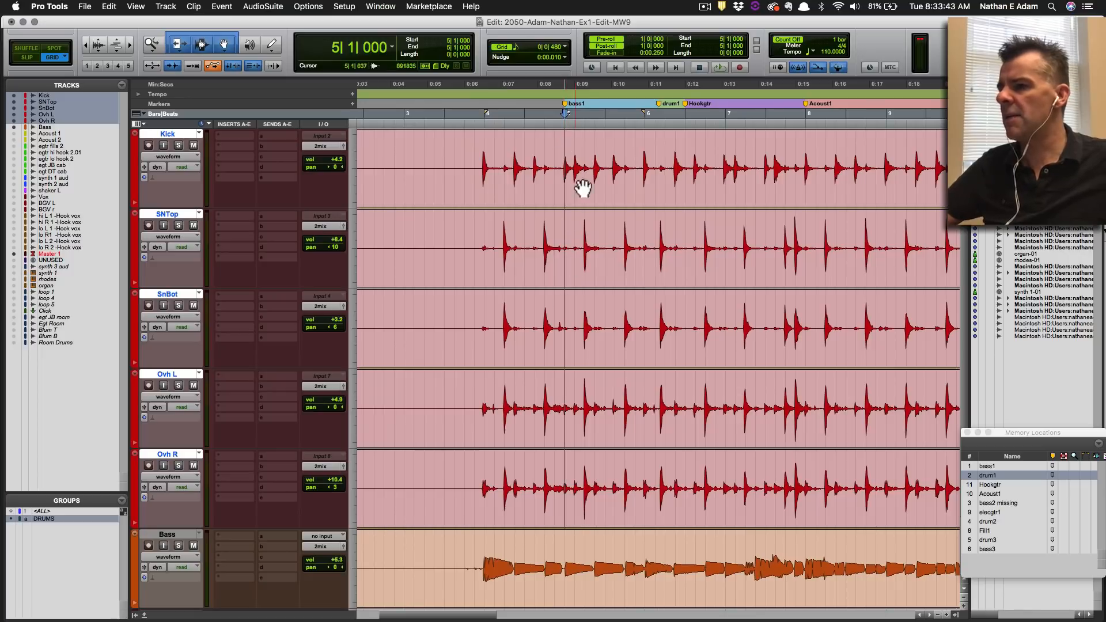
pyautogui.click(564, 141)
pyautogui.moveTo(565, 141); pyautogui.dragTo(634, 149)
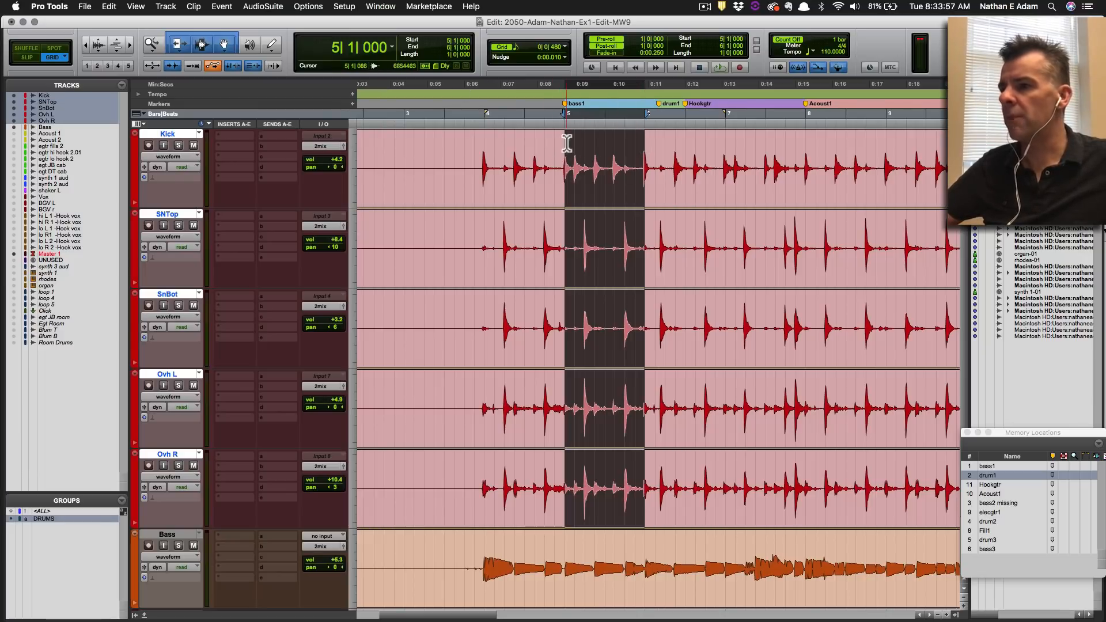
# Select one bar of the grouped drum tracks offset by an eighth note, from 4|4|480 to 5|4|480.
pyautogui.moveTo(554, 142); pyautogui.dragTo(635, 140)
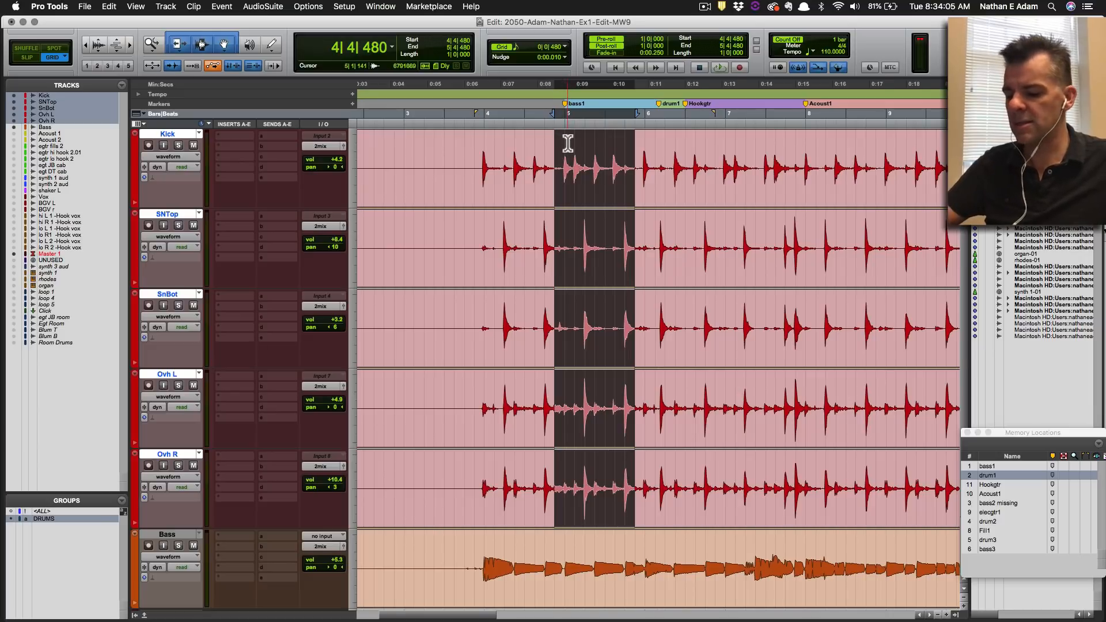
pyautogui.press('r')
pyautogui.press('r')
pyautogui.press('t')
pyautogui.press('t')
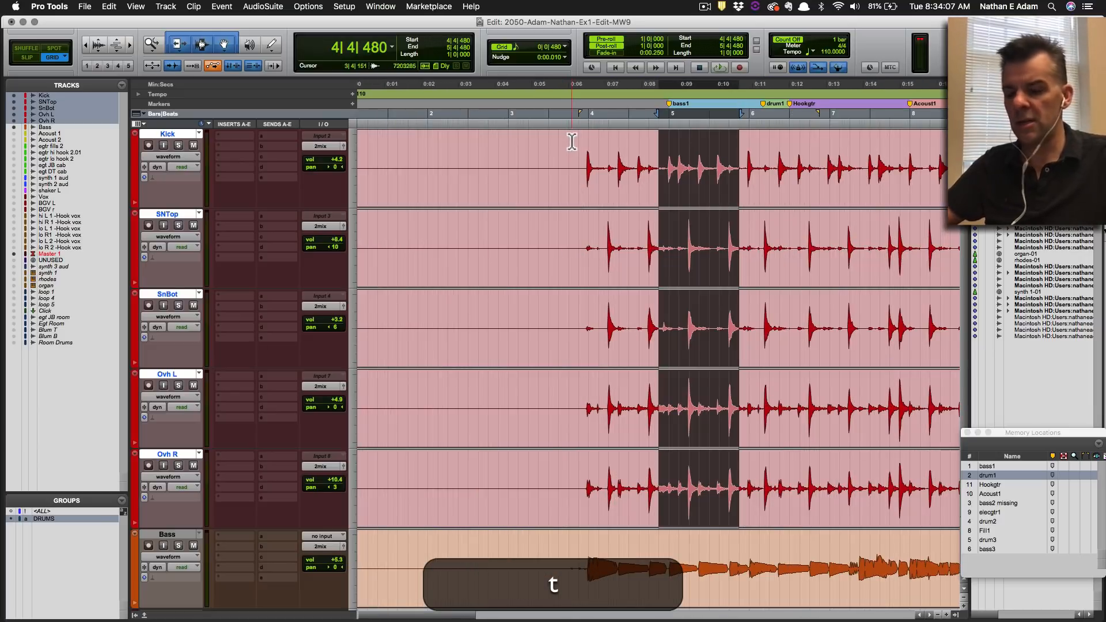
pyautogui.press('super+bracketleft')
pyautogui.press('super+bracketright')
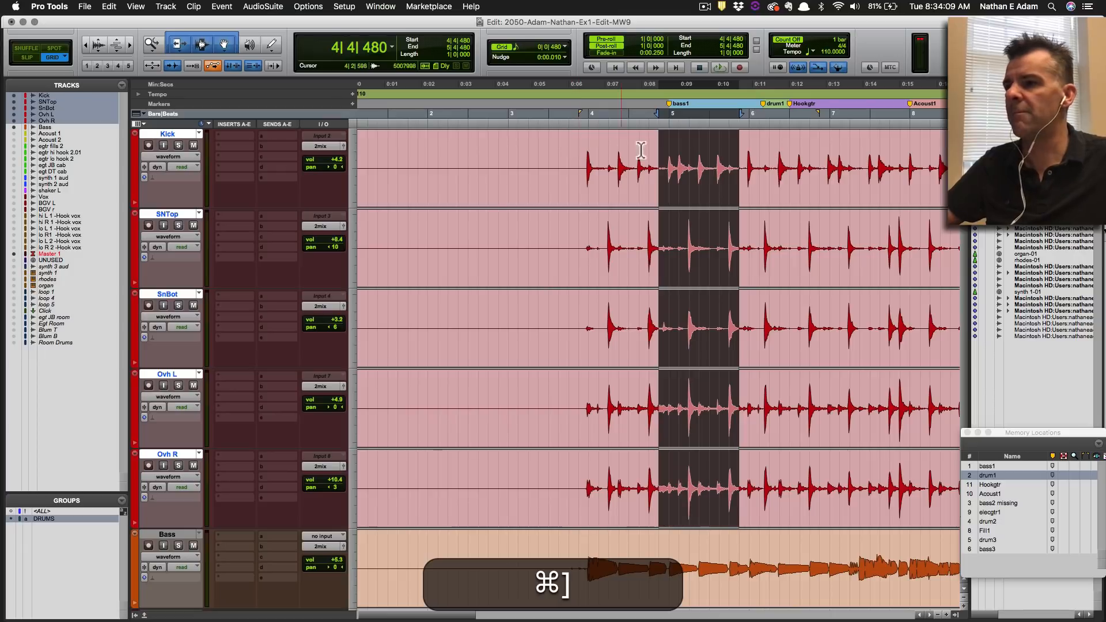
# Copy bar 5 of the grouped drum tracks and paste it over the bad notes at 6|1|000.
pyautogui.moveTo(668, 142); pyautogui.dragTo(749, 142)
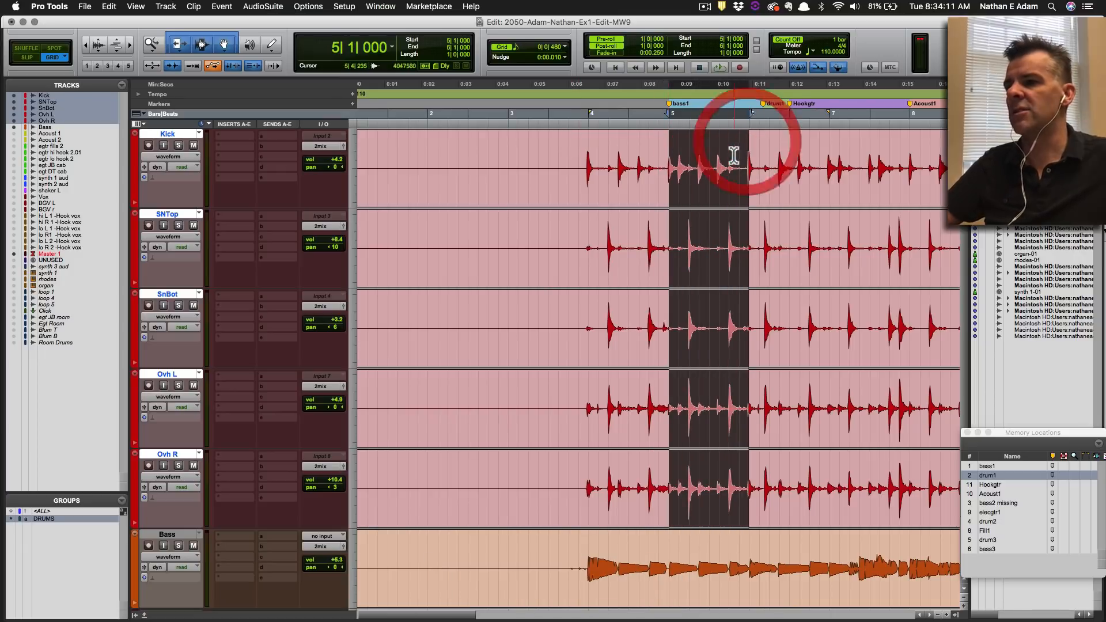
pyautogui.hscroll(2, 726, 156)
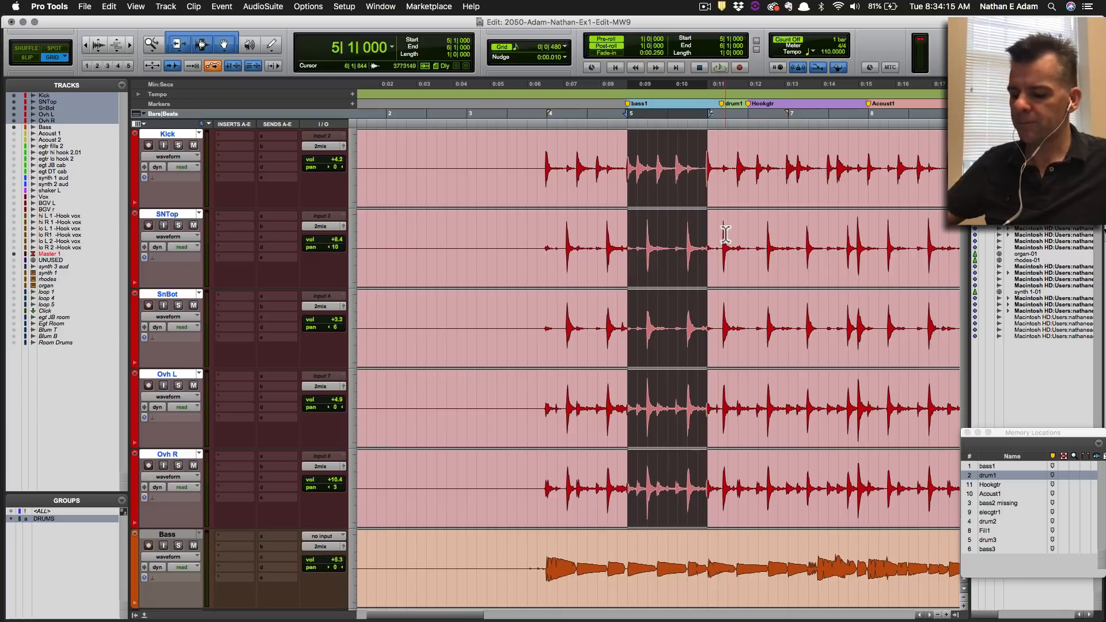
pyautogui.press('super+c')
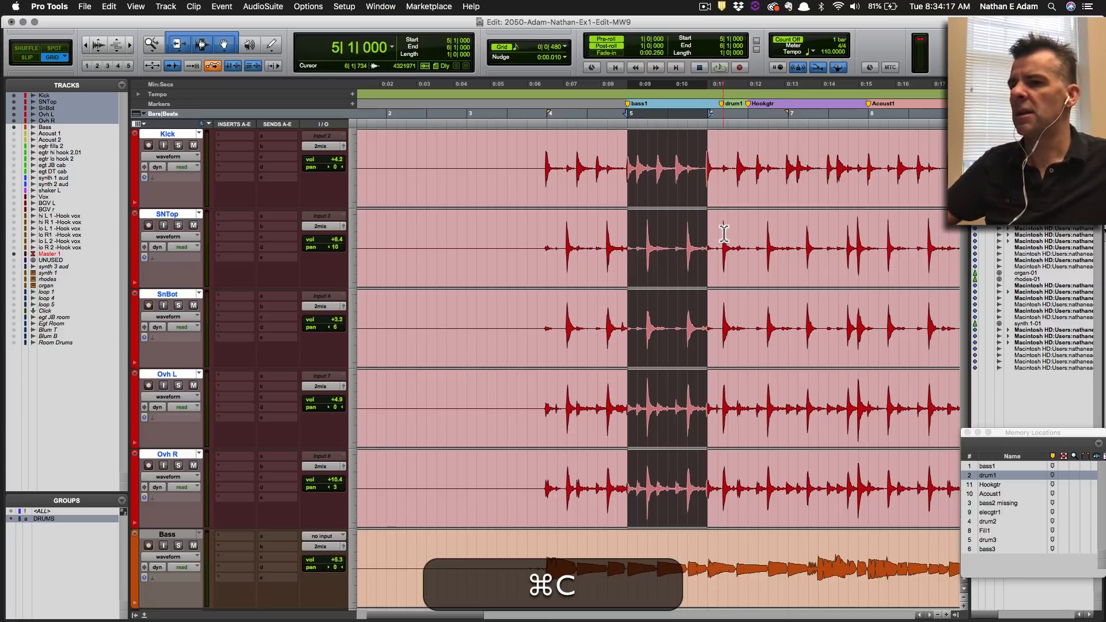
pyautogui.click(707, 144)
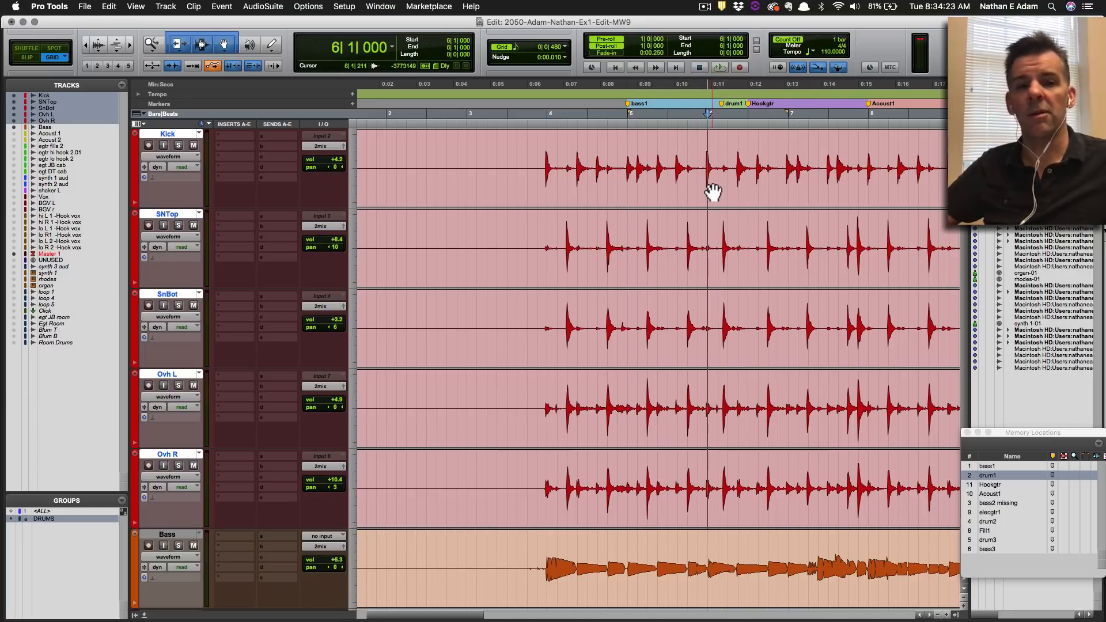
pyautogui.press('super+v')
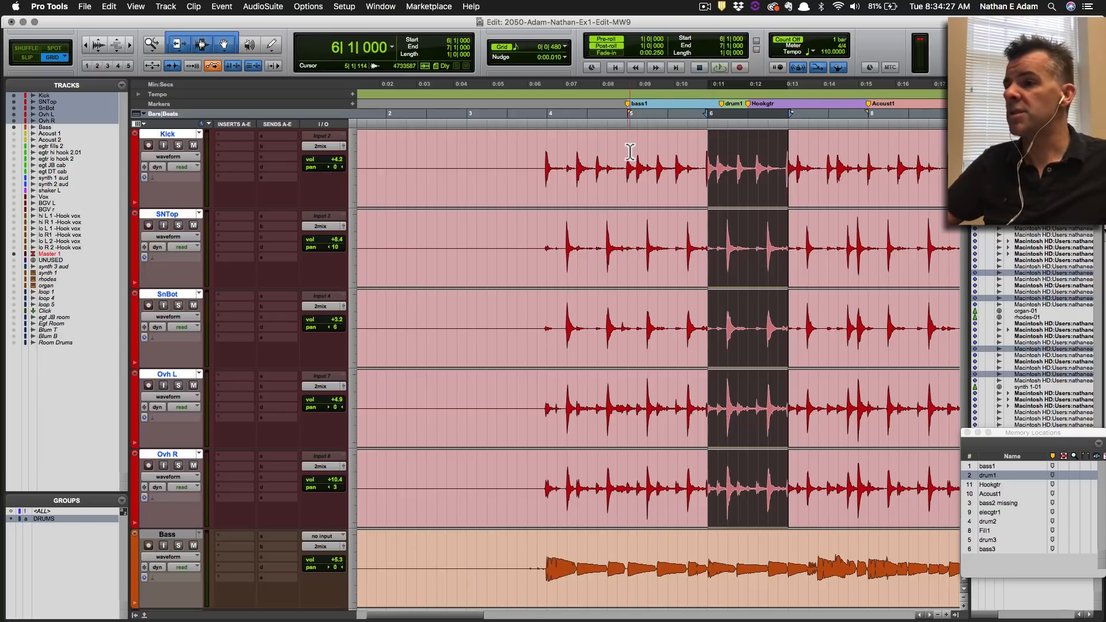
# Select the pasted bar 6 drum clips and play them back to check the replaced notes.
pyautogui.moveTo(628, 151); pyautogui.dragTo(699, 144)
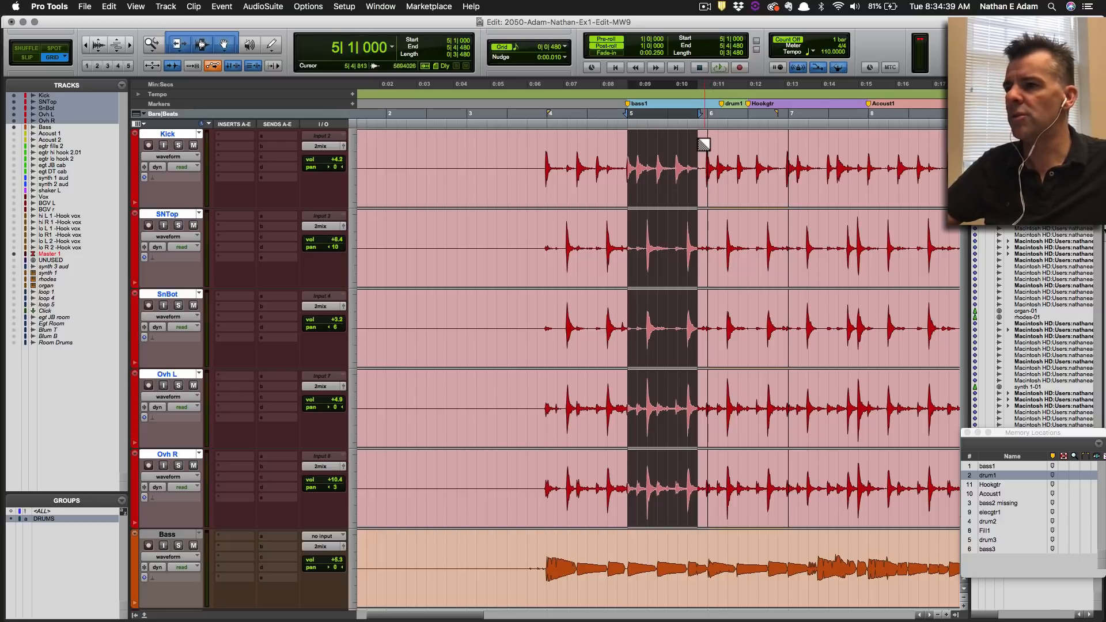
pyautogui.click(736, 183)
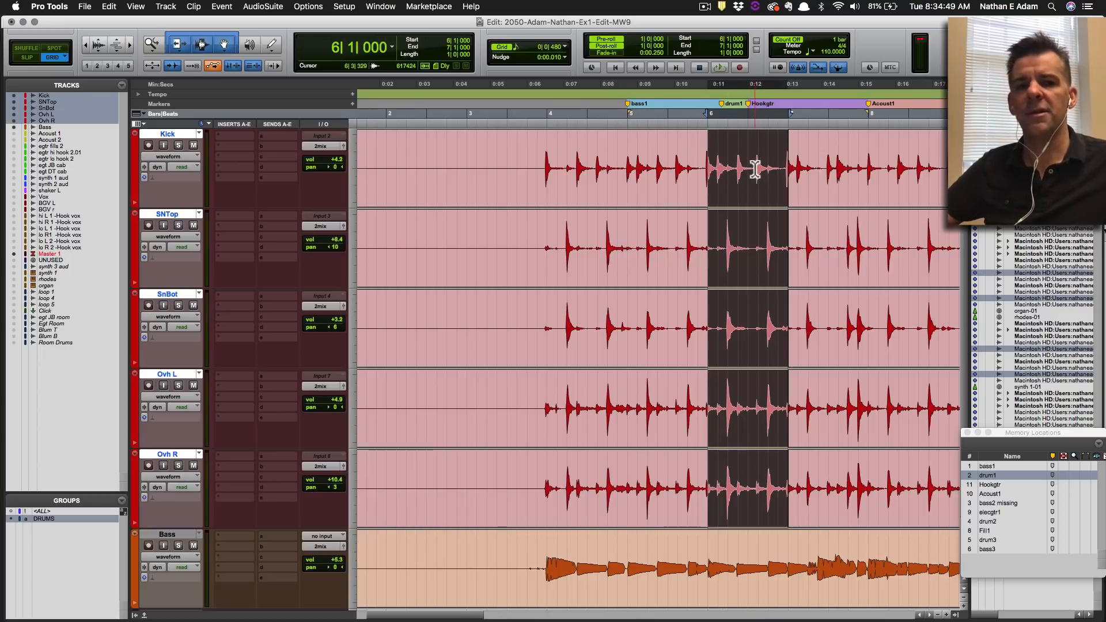
pyautogui.press('space')
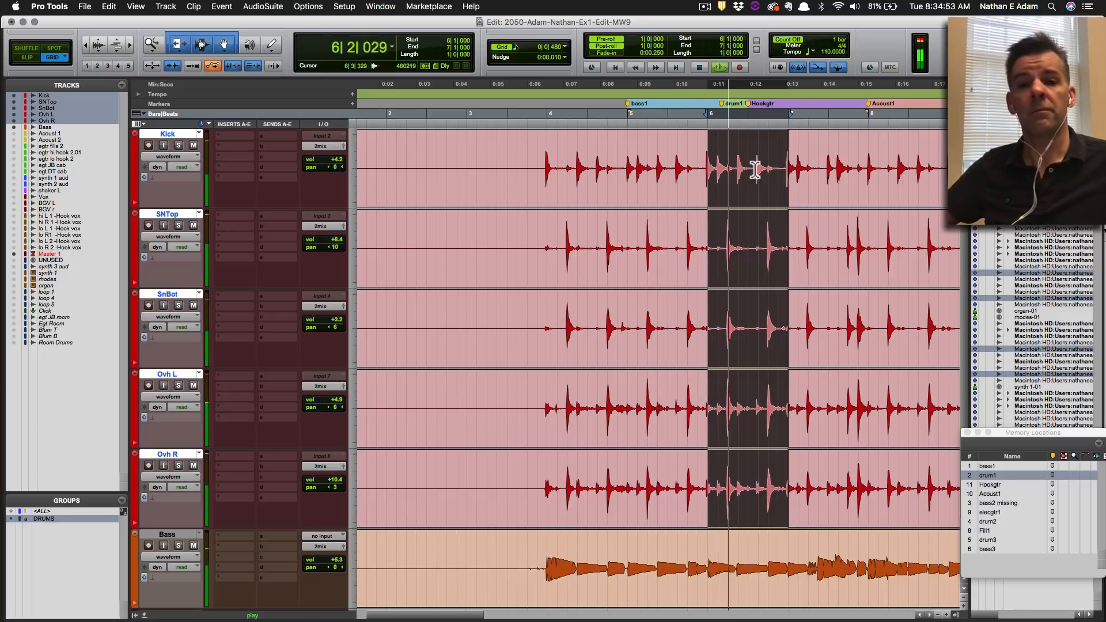
pyautogui.press('space')
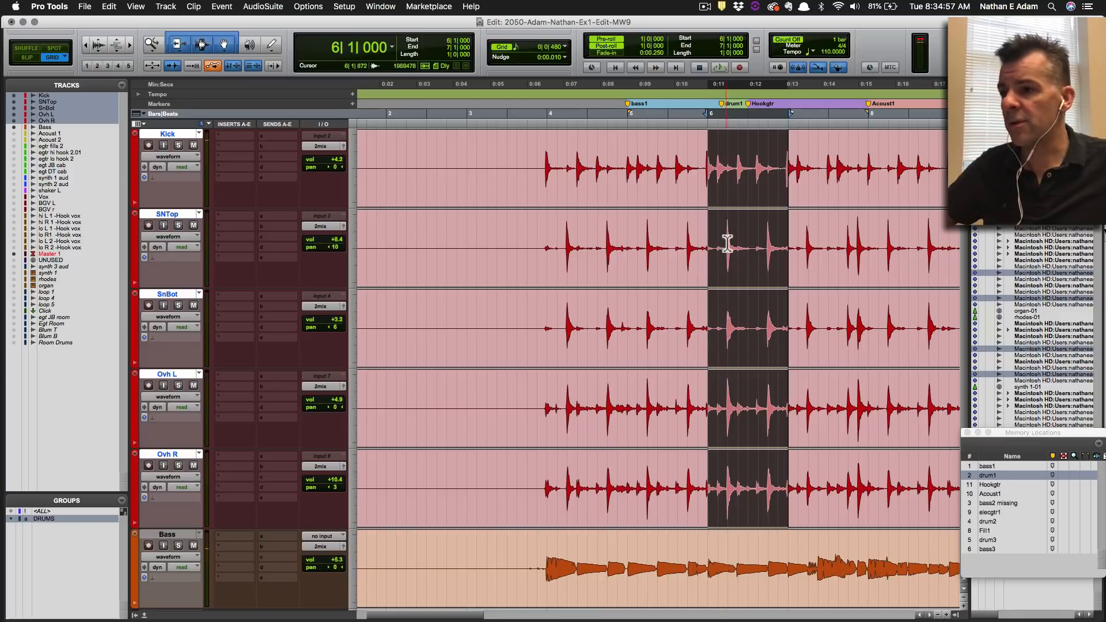
# Undo the drum paste at bar 6 and redo it to compare the original with the edit.
pyautogui.press('super')
pyautogui.press('super+z')
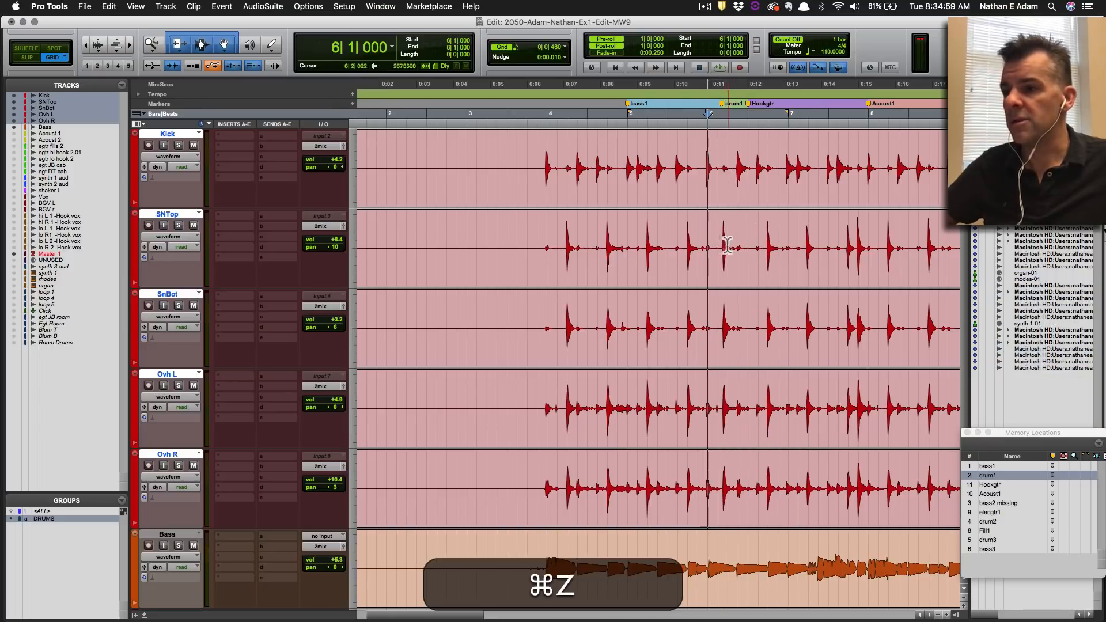
pyautogui.press('shift+super')
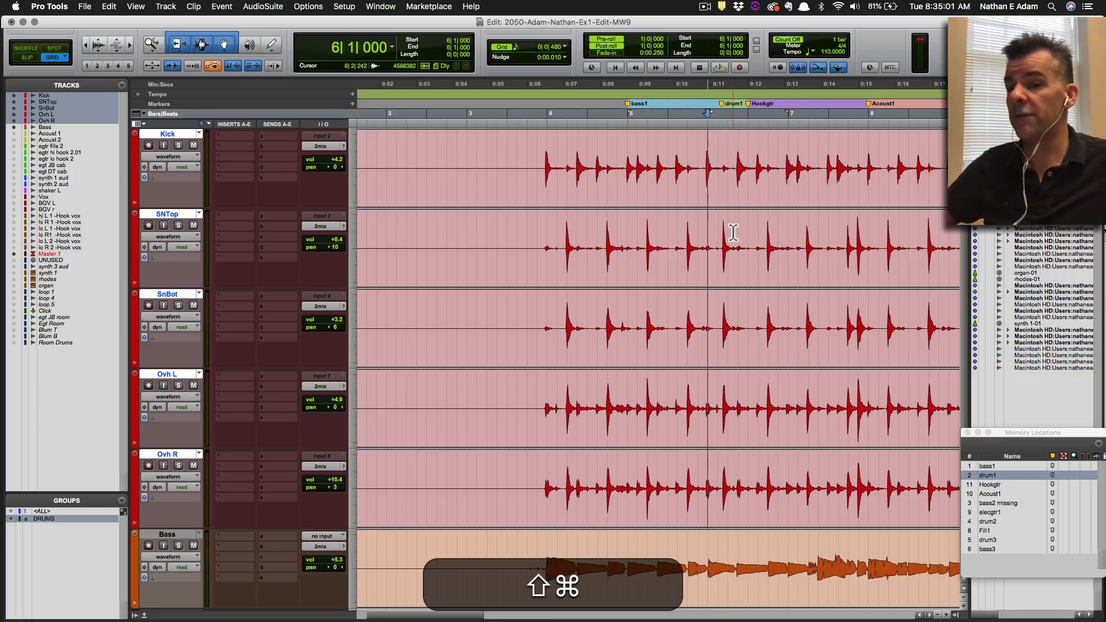
pyautogui.press('shift+super+z')
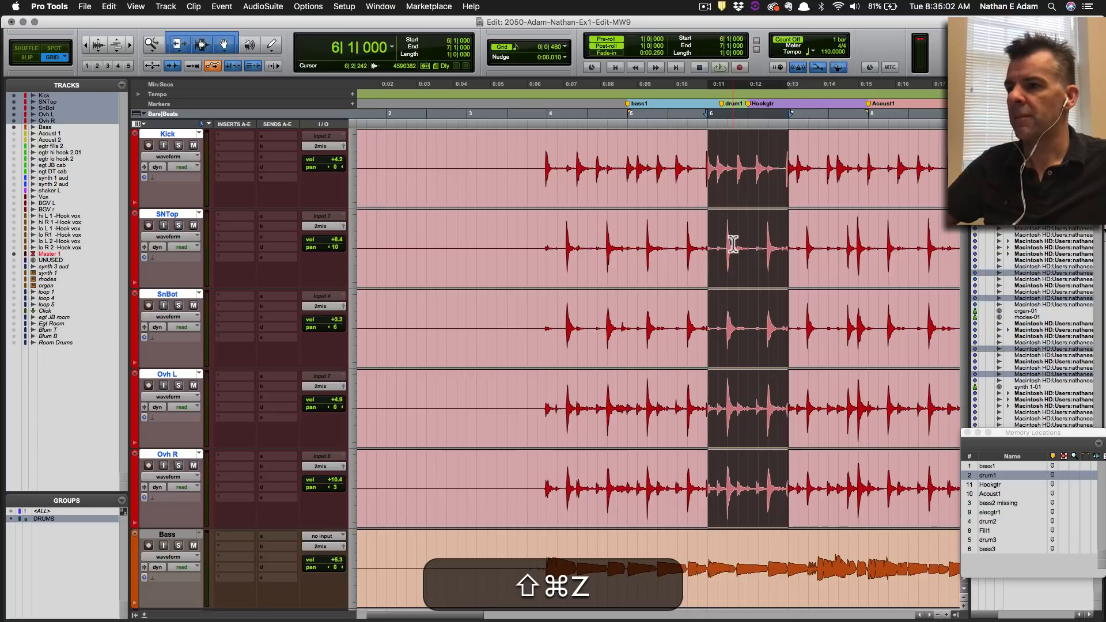
# Place the edit cursor at 6|2|480, consult the Music Editing Basics note in TextEdit, and return to Pro Tools.
pyautogui.click(735, 174)
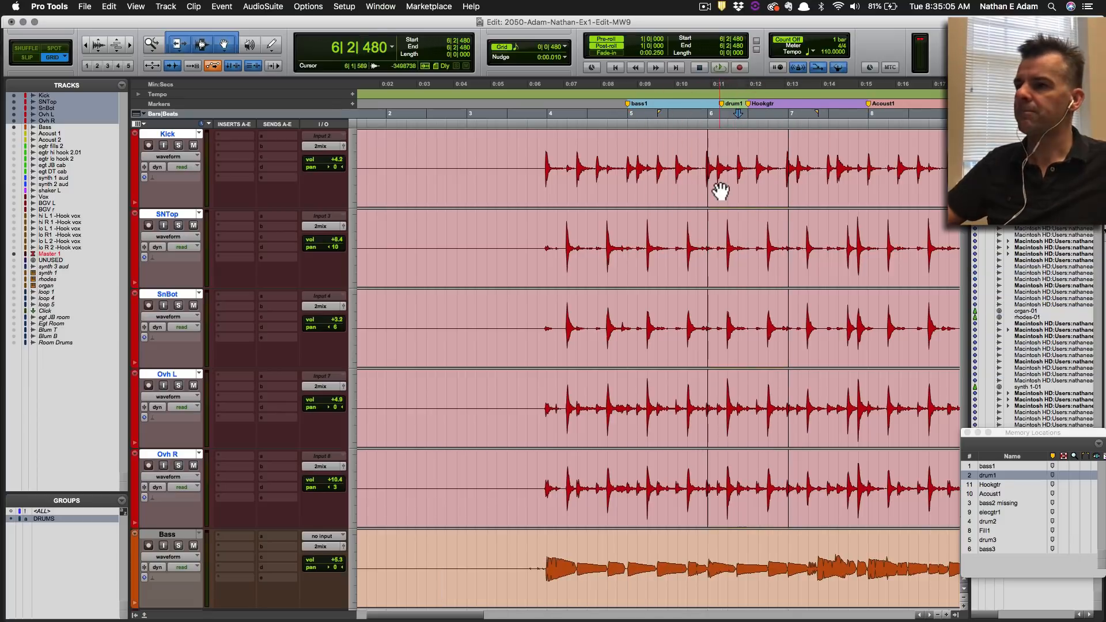
pyautogui.press('super+Tab')
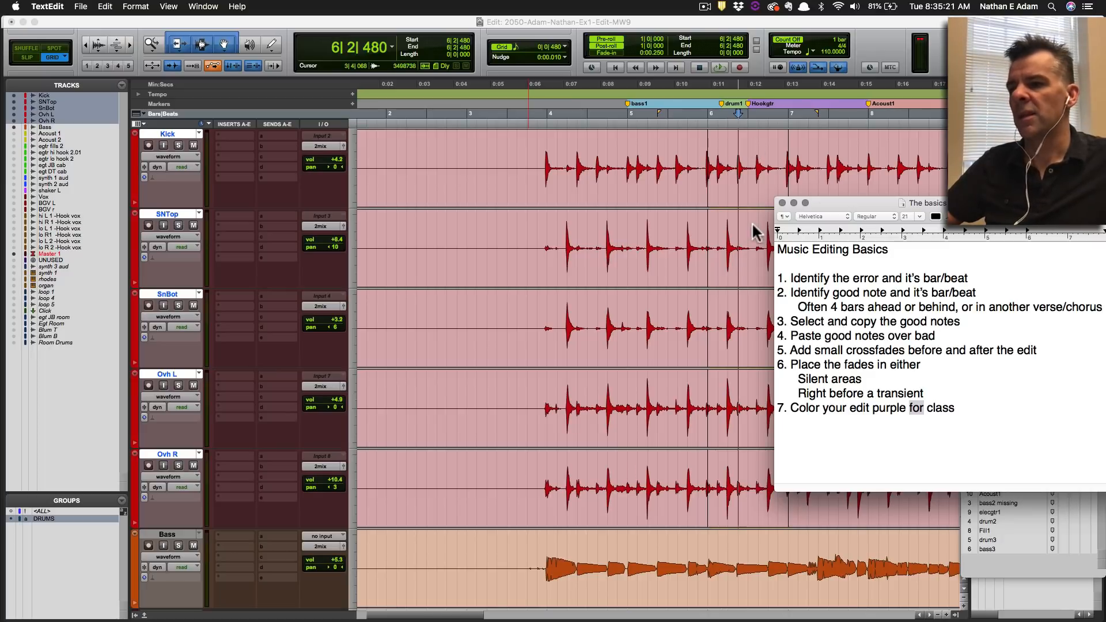
pyautogui.click(738, 153)
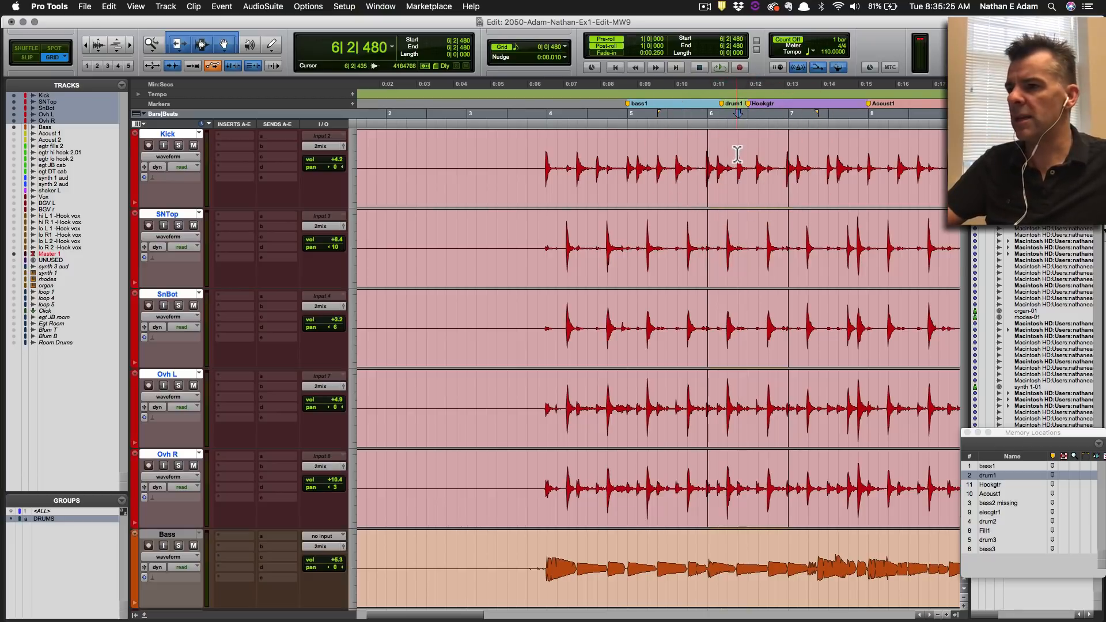
# Select the pasted drum clips from 6|1|000 to 7|1|000 and inspect both edit boundaries up close.
pyautogui.press('t')
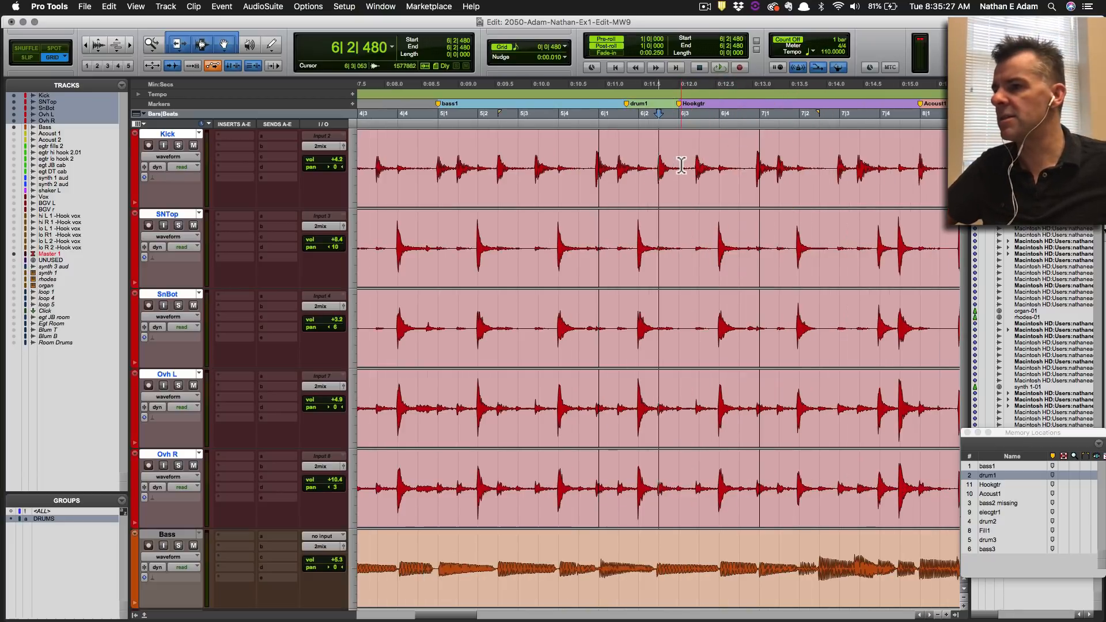
pyautogui.click(630, 193)
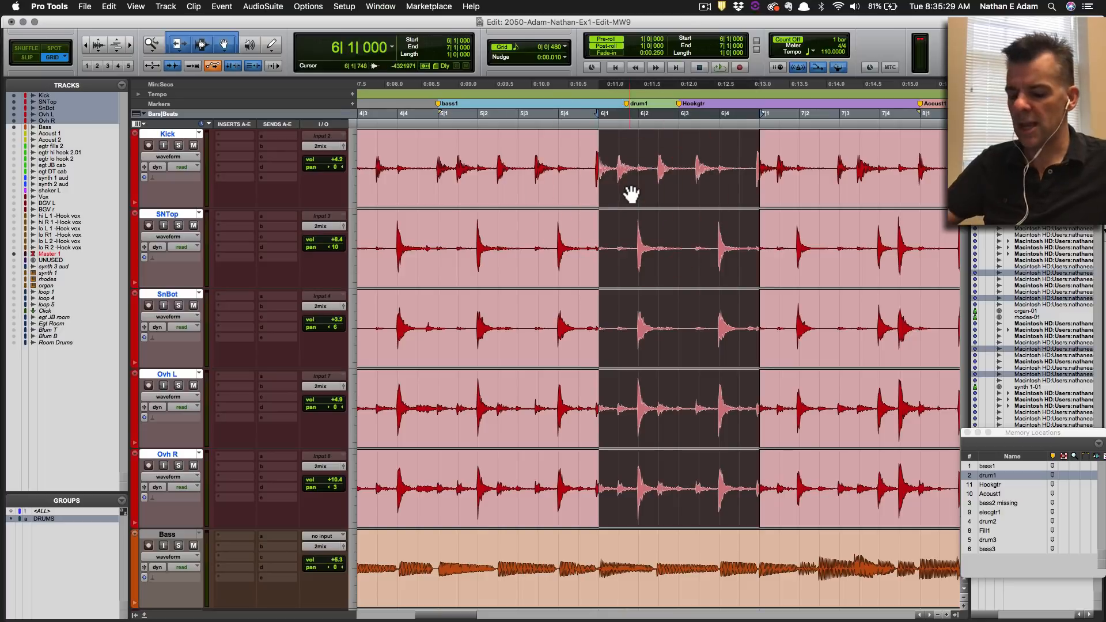
pyautogui.press('t')
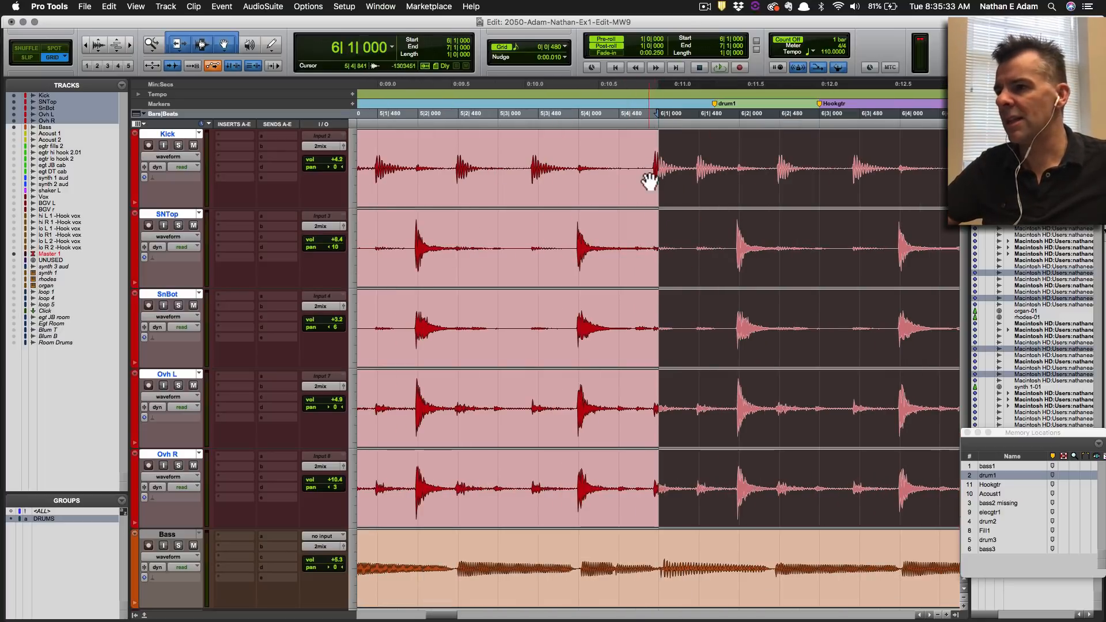
pyautogui.hscroll(3, 771, 177)
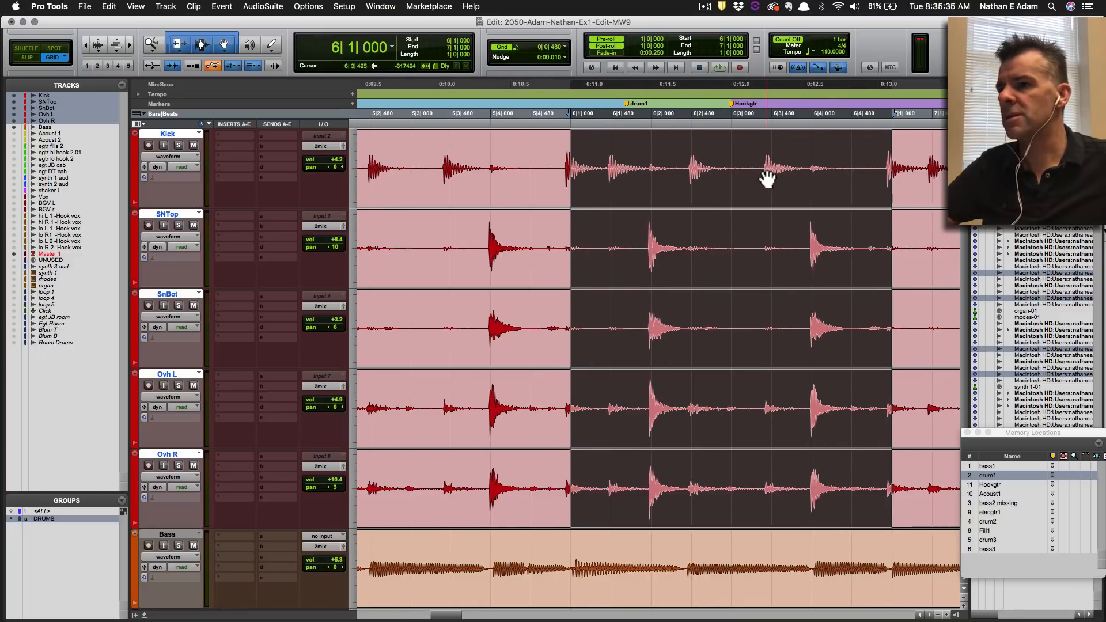
pyautogui.hscroll(1, 767, 179)
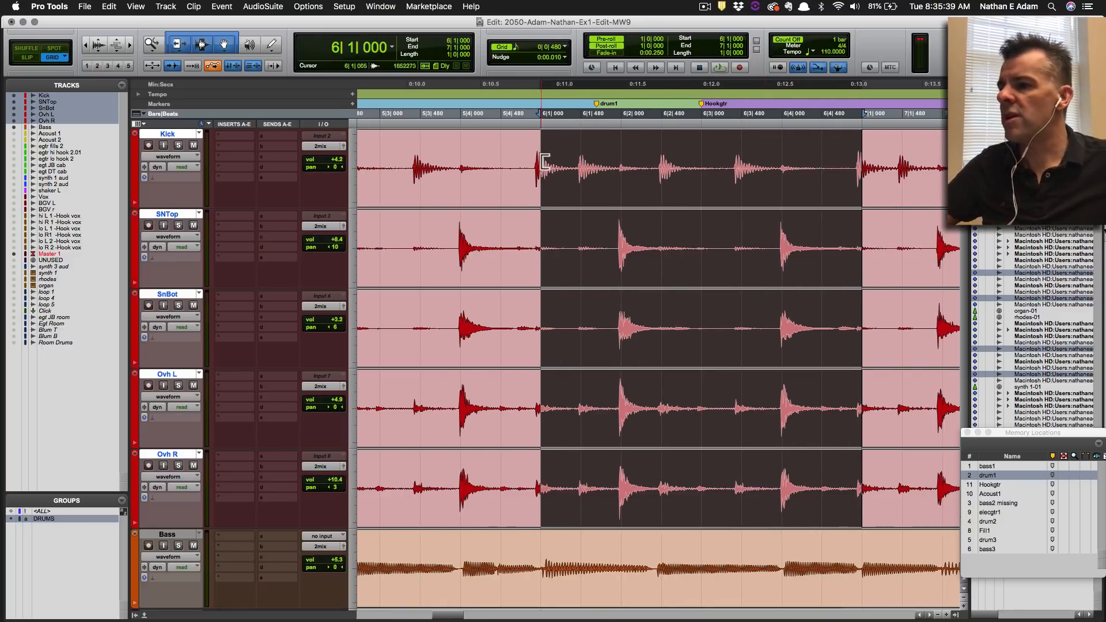
# Highlight "Right before a transient" in the TextEdit note and return to Pro Tools.
pyautogui.press('super+Tab')
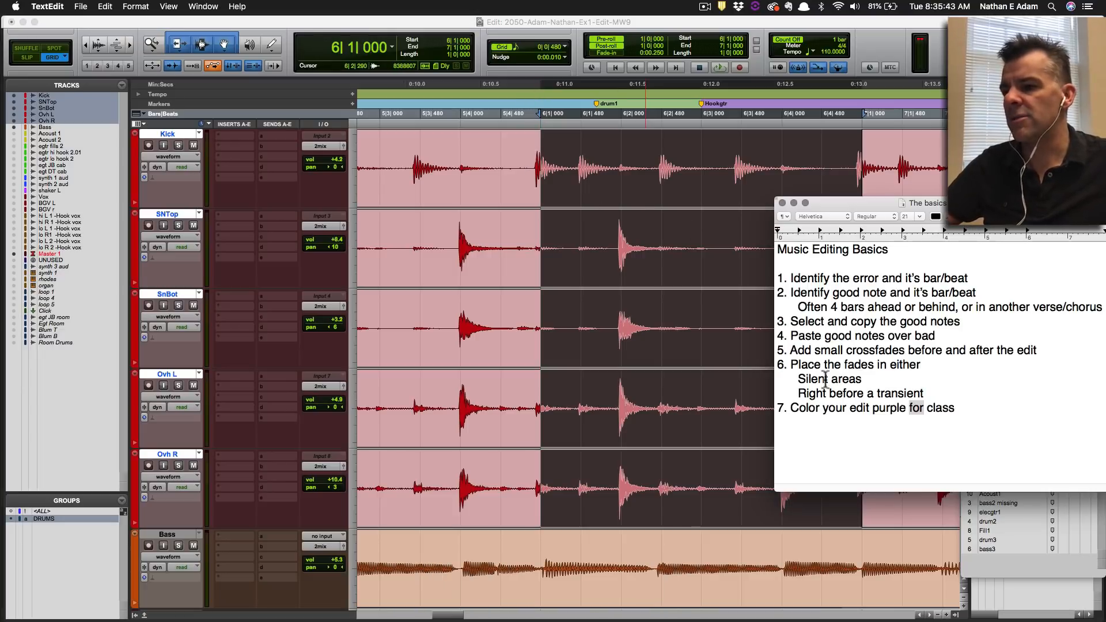
pyautogui.moveTo(809, 394); pyautogui.dragTo(895, 395)
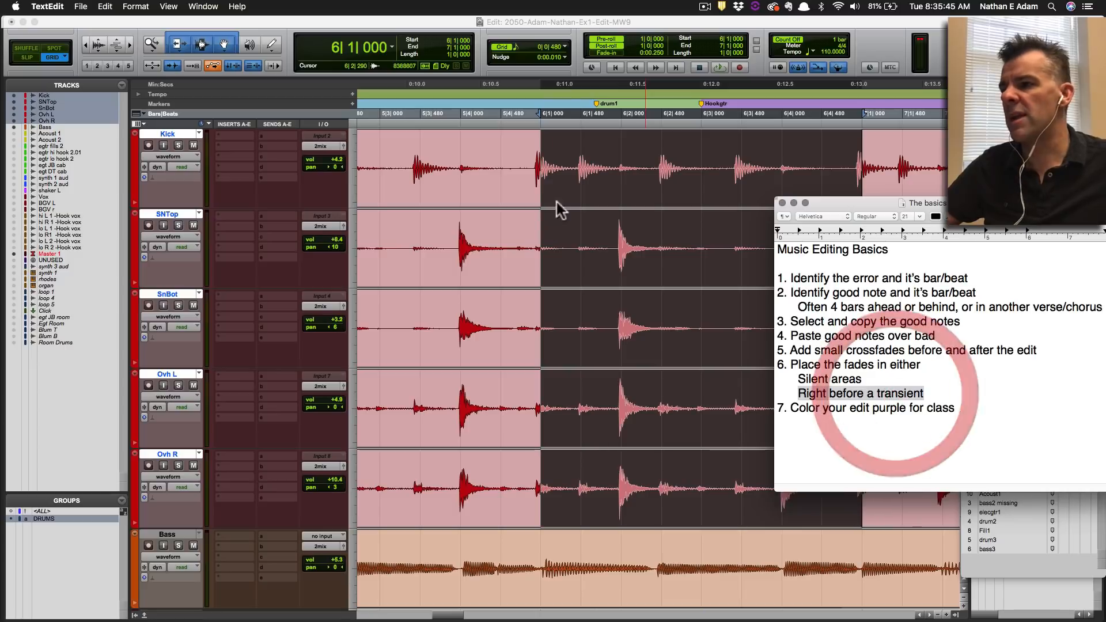
pyautogui.click(582, 185)
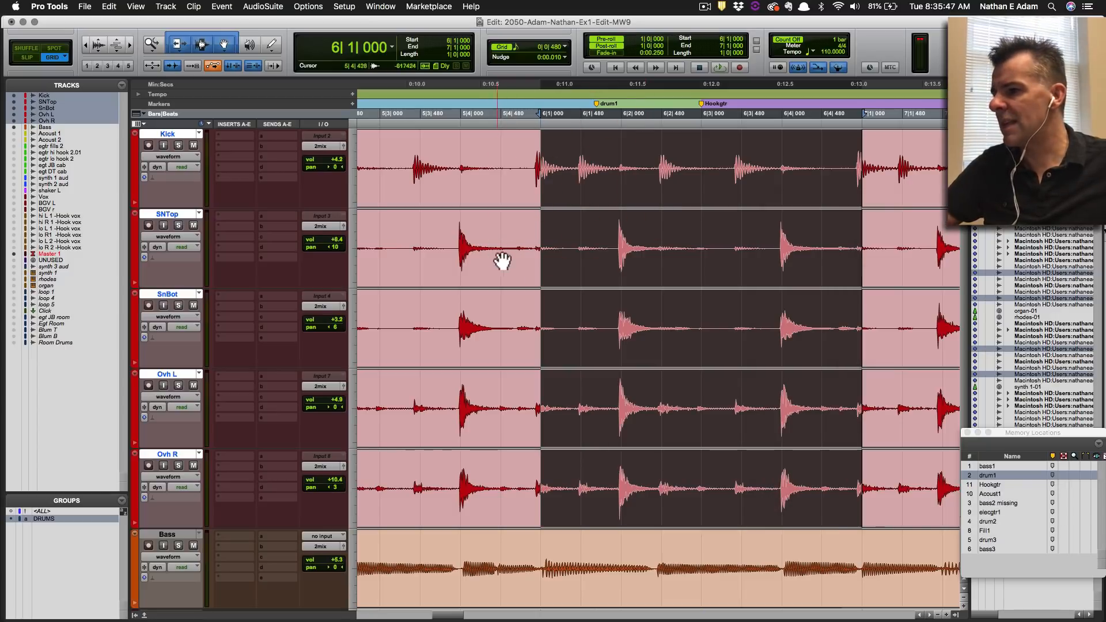
# Try trimming the start of the bar 6 drum clips in Grid mode to 5|4|480 and back to 6|1|000.
pyautogui.click(549, 165)
pyautogui.moveTo(535, 164)
pyautogui.mouseDown()
pyautogui.moveTo(506, 164)
pyautogui.moveTo(533, 164)
pyautogui.moveTo(516, 161)
pyautogui.mouseUp()
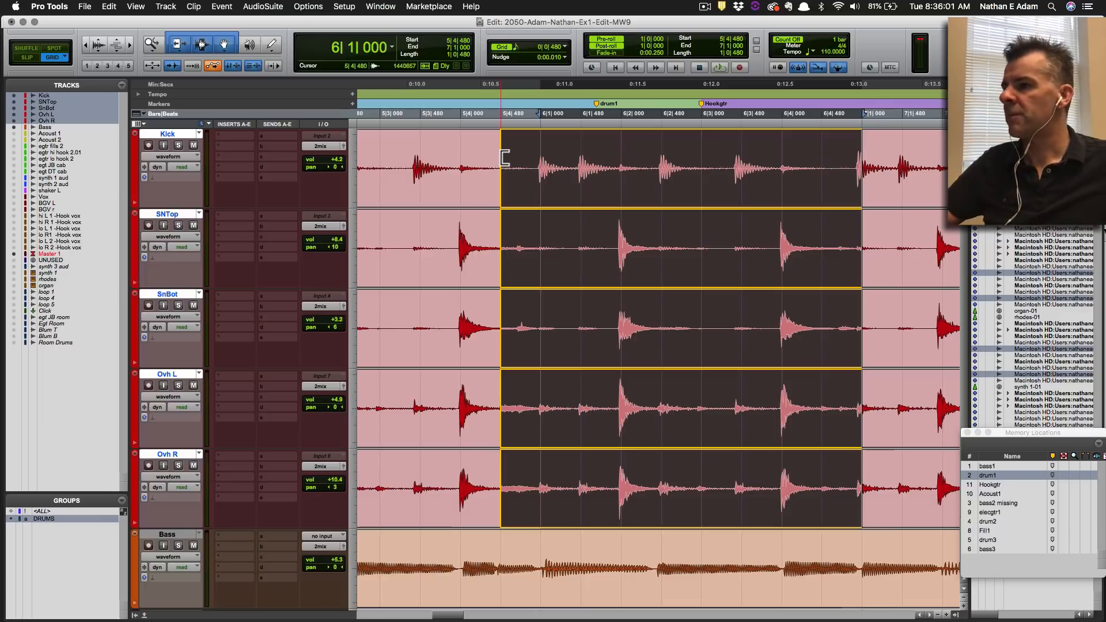
pyautogui.moveTo(505, 157)
pyautogui.mouseDown()
pyautogui.moveTo(534, 156)
pyautogui.moveTo(521, 163)
pyautogui.mouseUp()
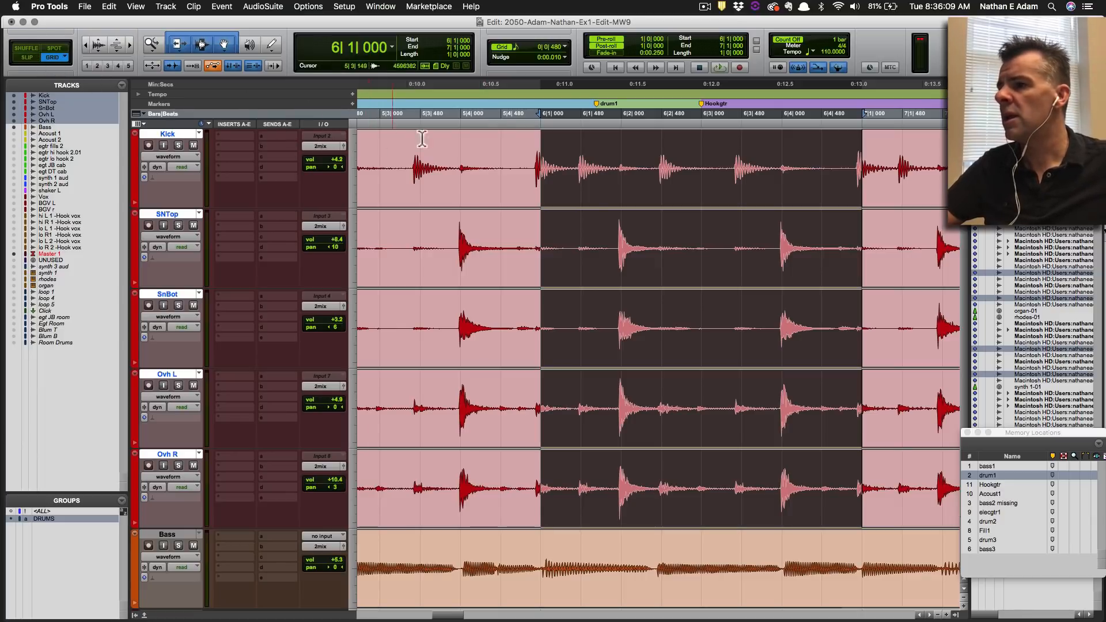
pyautogui.moveTo(544, 170)
pyautogui.mouseDown()
pyautogui.moveTo(513, 169)
pyautogui.moveTo(538, 168)
pyautogui.mouseUp()
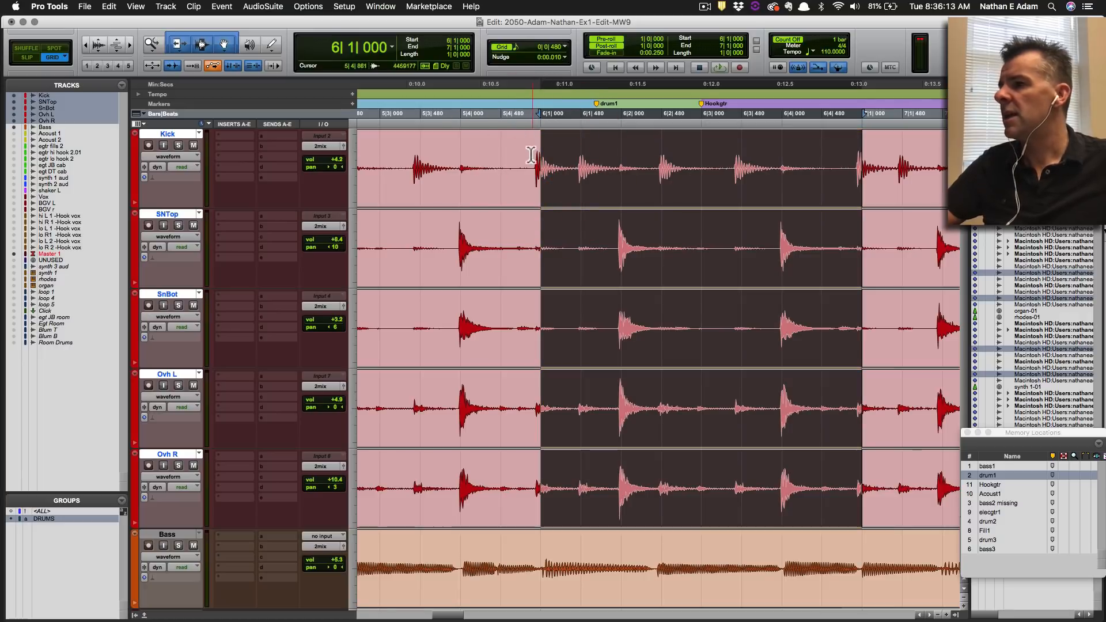
# Switch to Slip mode and trim the start of the bar 6 drum clips to 5|4|854, just before the kick transient.
pyautogui.click(27, 58)
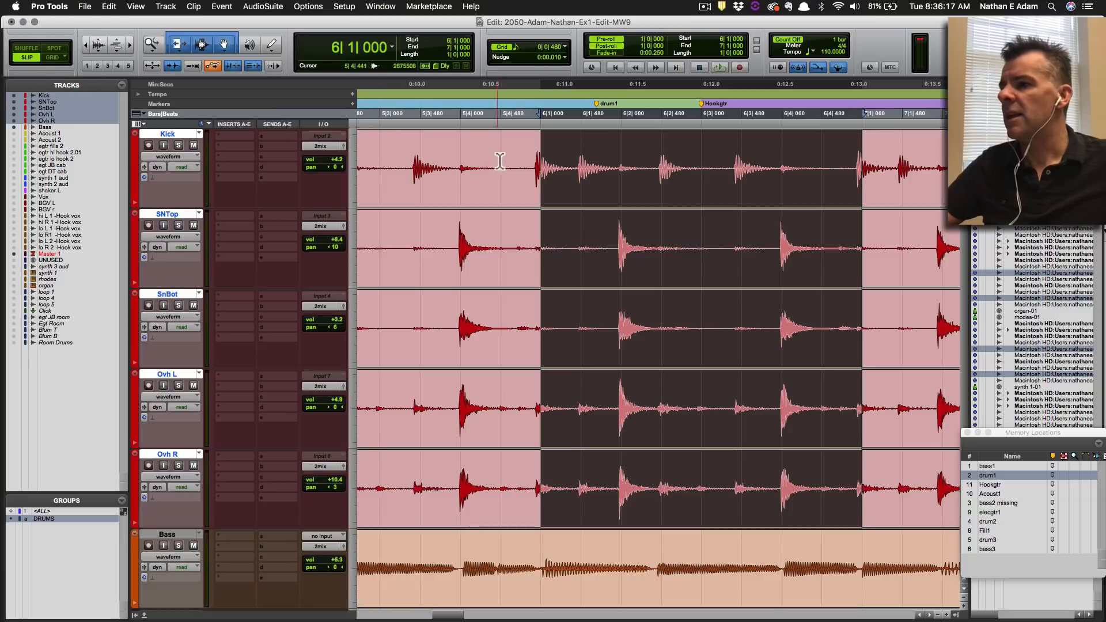
pyautogui.moveTo(549, 168); pyautogui.dragTo(543, 169)
pyautogui.moveTo(524, 169)
pyautogui.mouseDown()
pyautogui.moveTo(538, 168)
pyautogui.moveTo(493, 168)
pyautogui.moveTo(542, 163)
pyautogui.mouseUp()
pyautogui.click(506, 137)
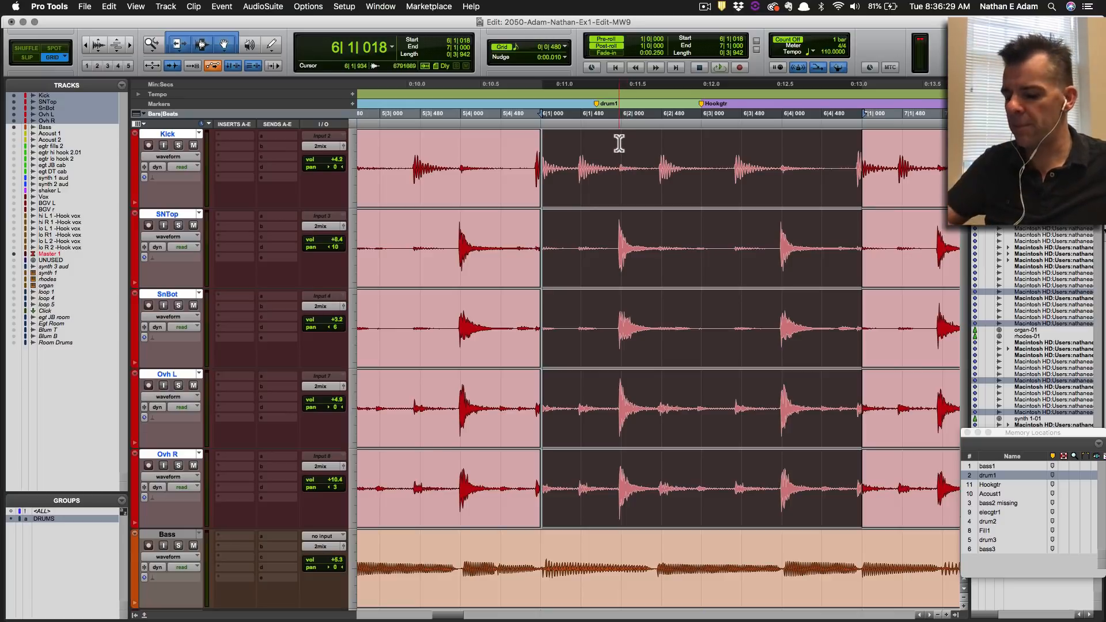
pyautogui.press('super')
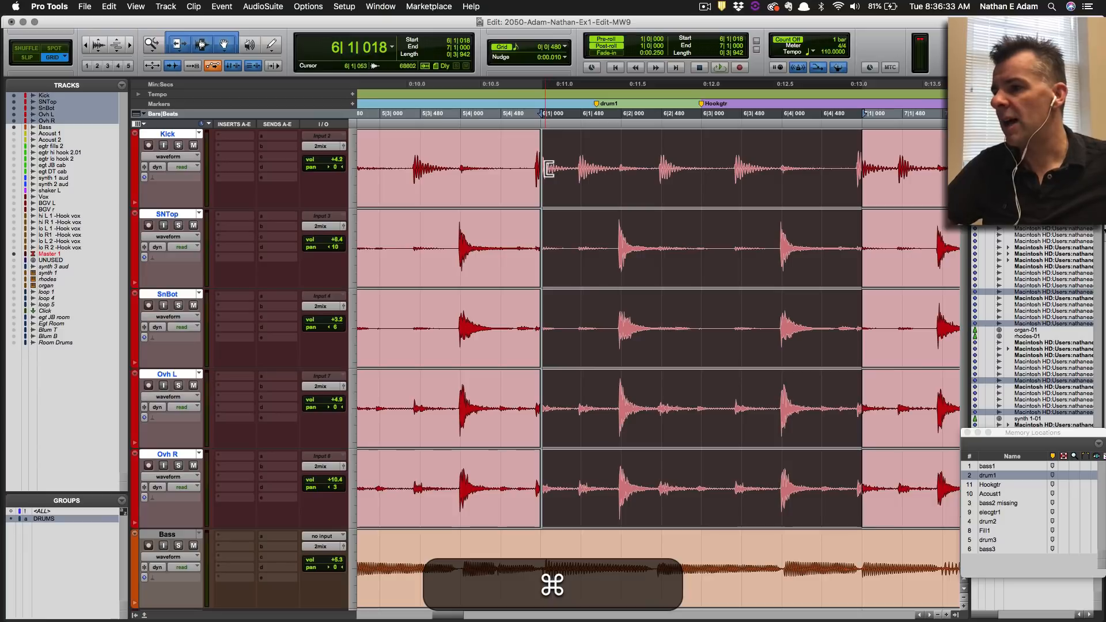
pyautogui.moveTo(550, 169)
pyautogui.mouseDown()
pyautogui.moveTo(526, 169)
pyautogui.moveTo(543, 178)
pyautogui.mouseUp()
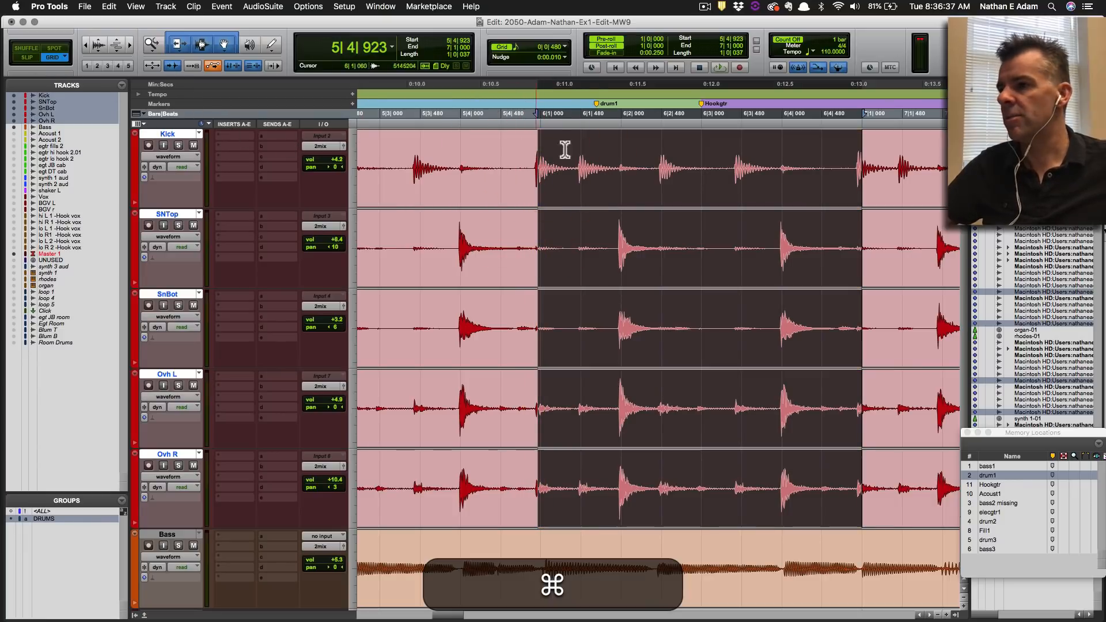
pyautogui.moveTo(543, 167); pyautogui.dragTo(528, 166)
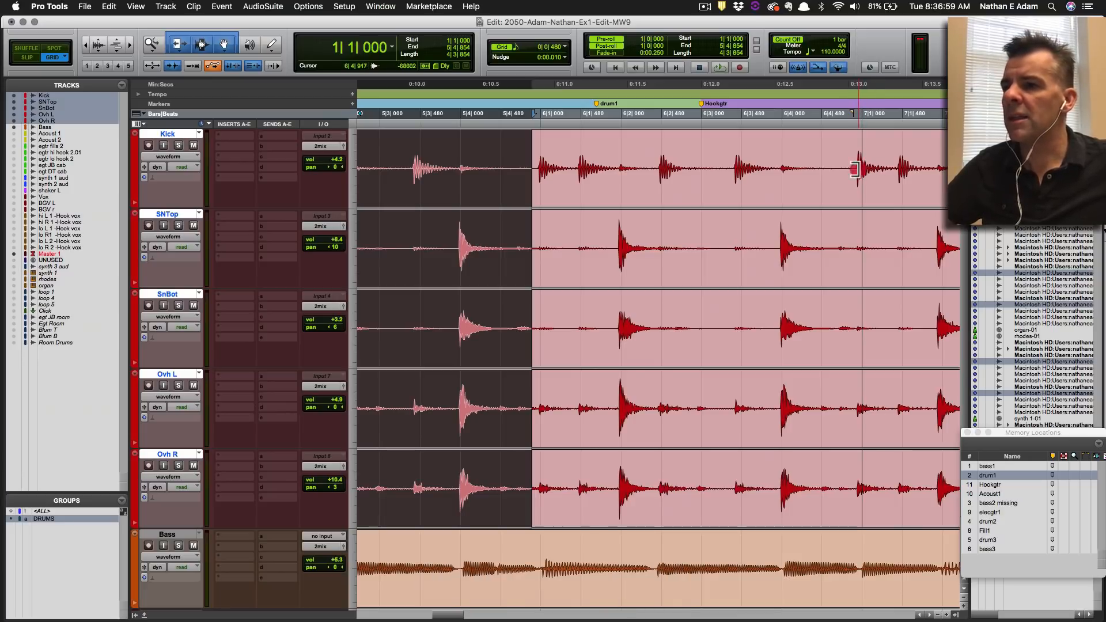
# Try trimming the end of the bar 6 drum clips ahead of the bar 7 kick, and undo the trim.
pyautogui.moveTo(855, 169)
pyautogui.mouseDown()
pyautogui.moveTo(821, 171)
pyautogui.moveTo(847, 168)
pyautogui.mouseUp()
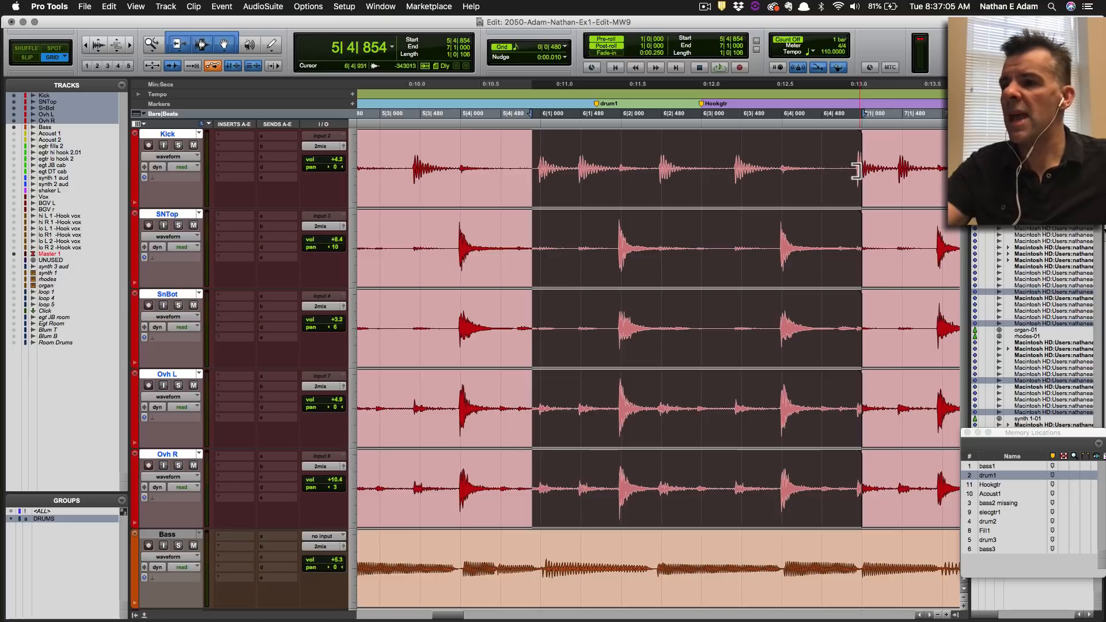
pyautogui.click(853, 170)
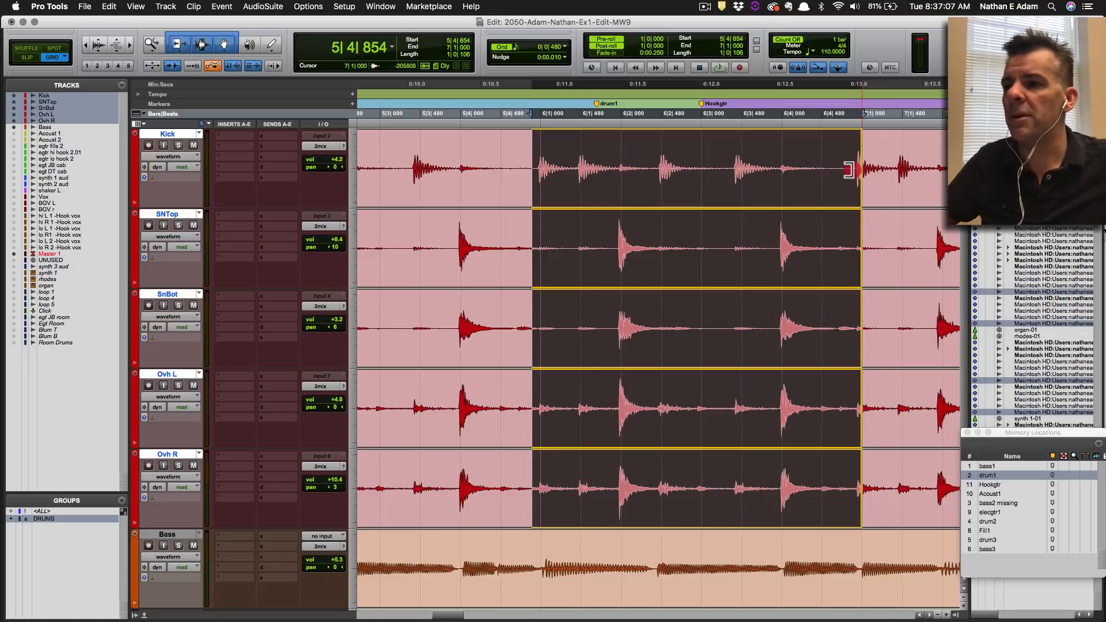
pyautogui.moveTo(845, 170); pyautogui.dragTo(830, 167)
pyautogui.press('super+z')
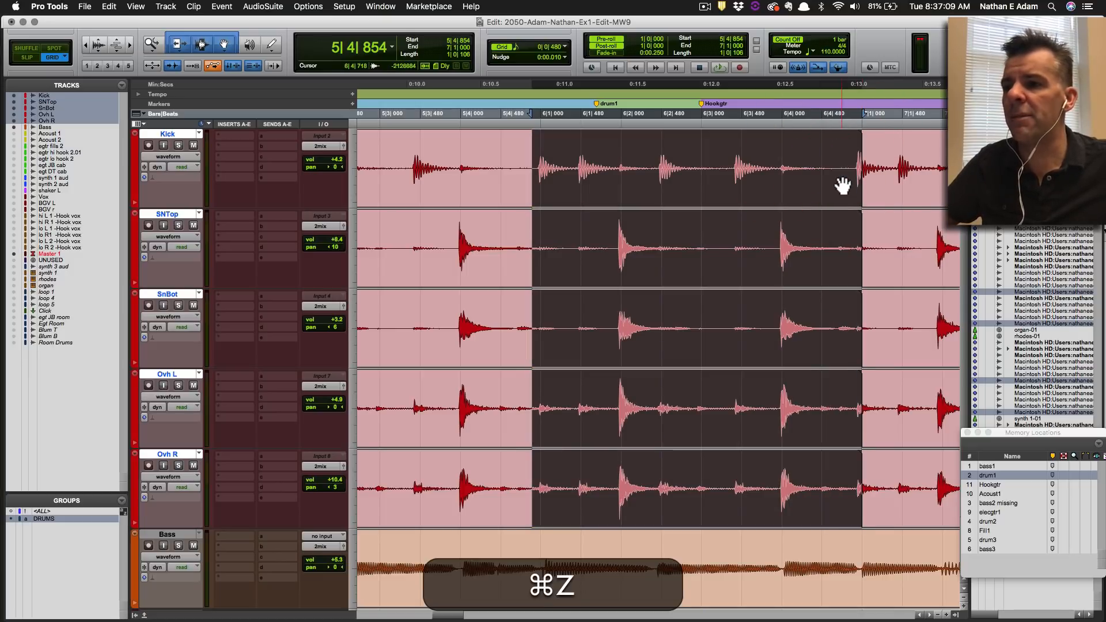
# Extend the start of the bar 7 drum clips back to 6|4|807, ahead of the kick transient, and play the edit.
pyautogui.click(883, 187)
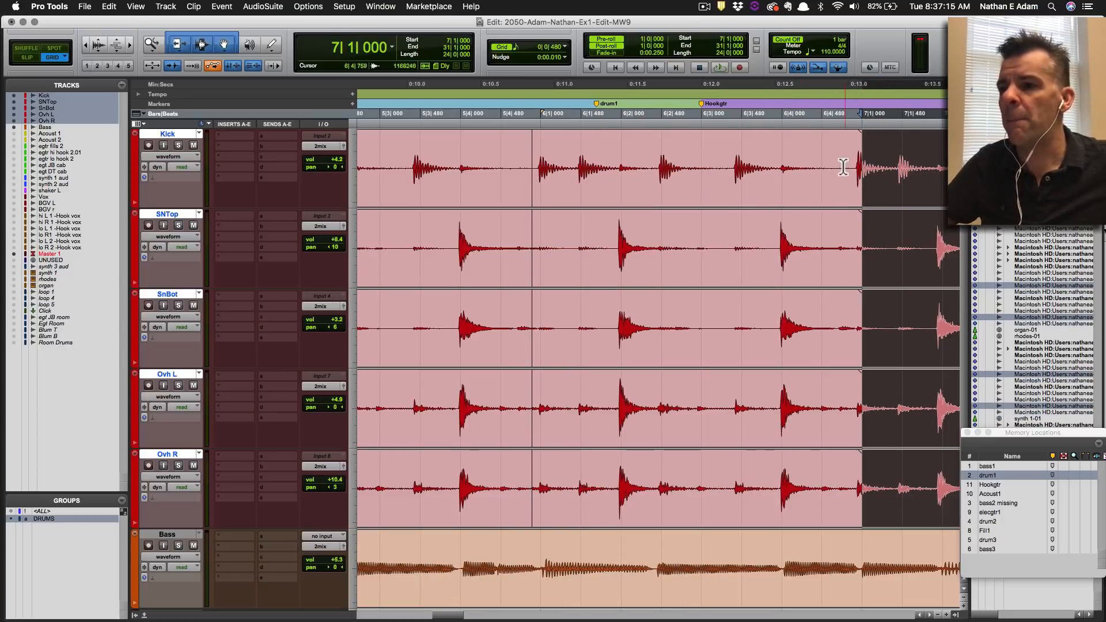
pyautogui.click(877, 191)
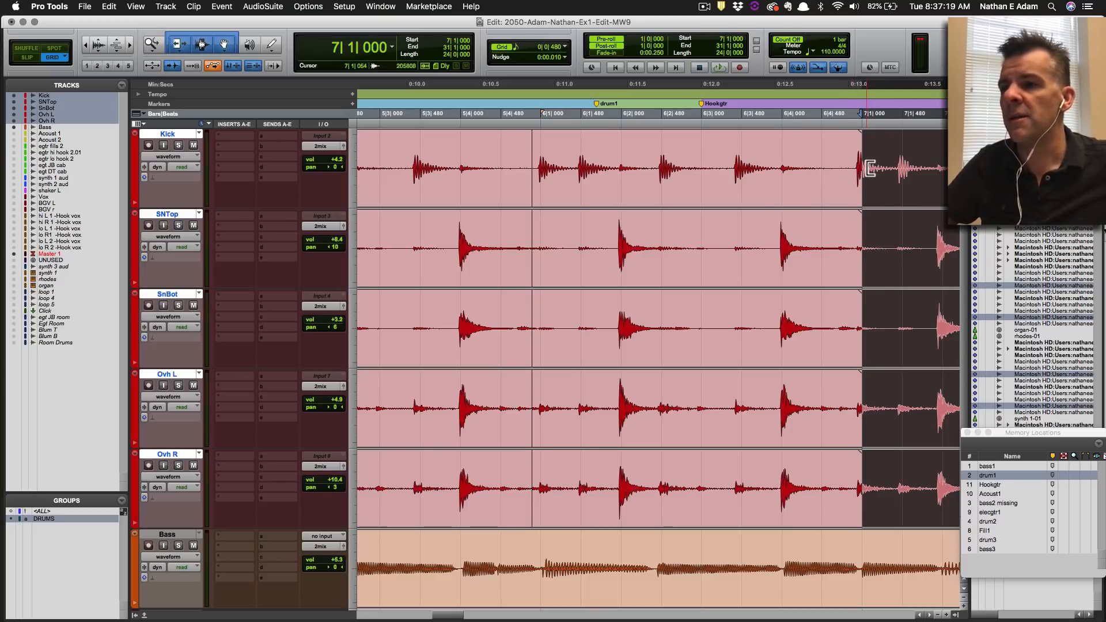
pyautogui.moveTo(871, 168)
pyautogui.mouseDown()
pyautogui.moveTo(832, 165)
pyautogui.moveTo(850, 169)
pyautogui.mouseUp()
pyautogui.press('super')
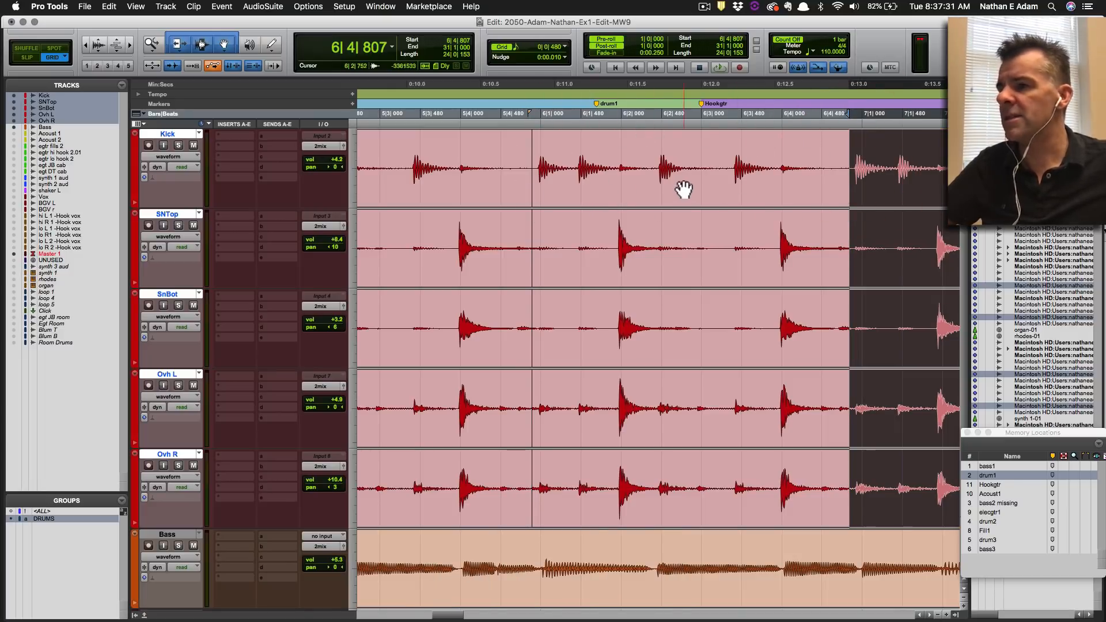
pyautogui.press('space')
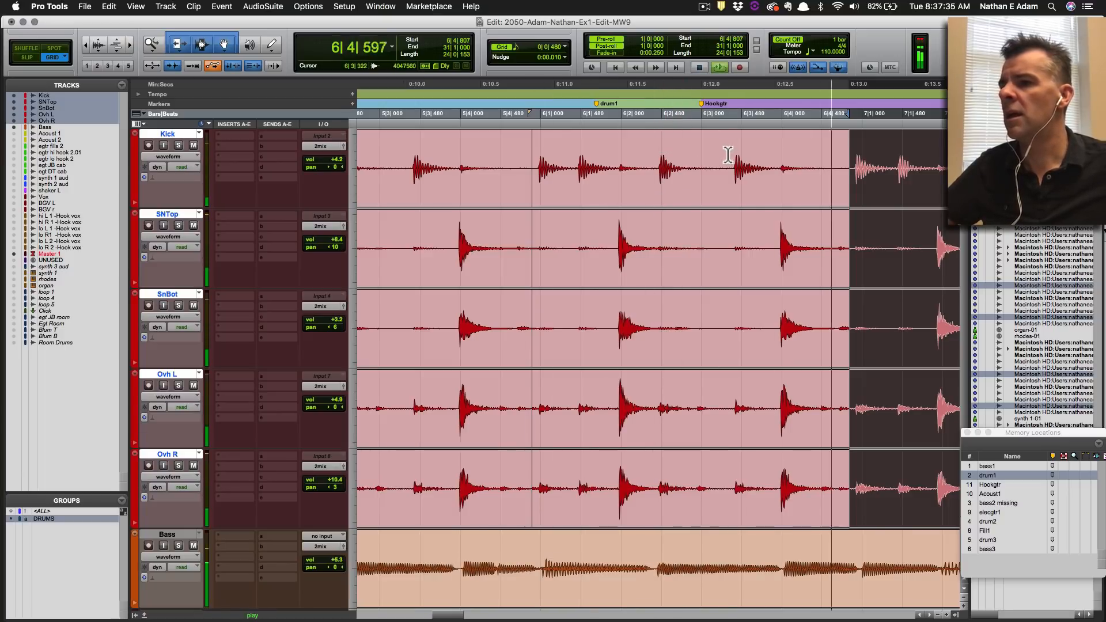
pyautogui.press('space')
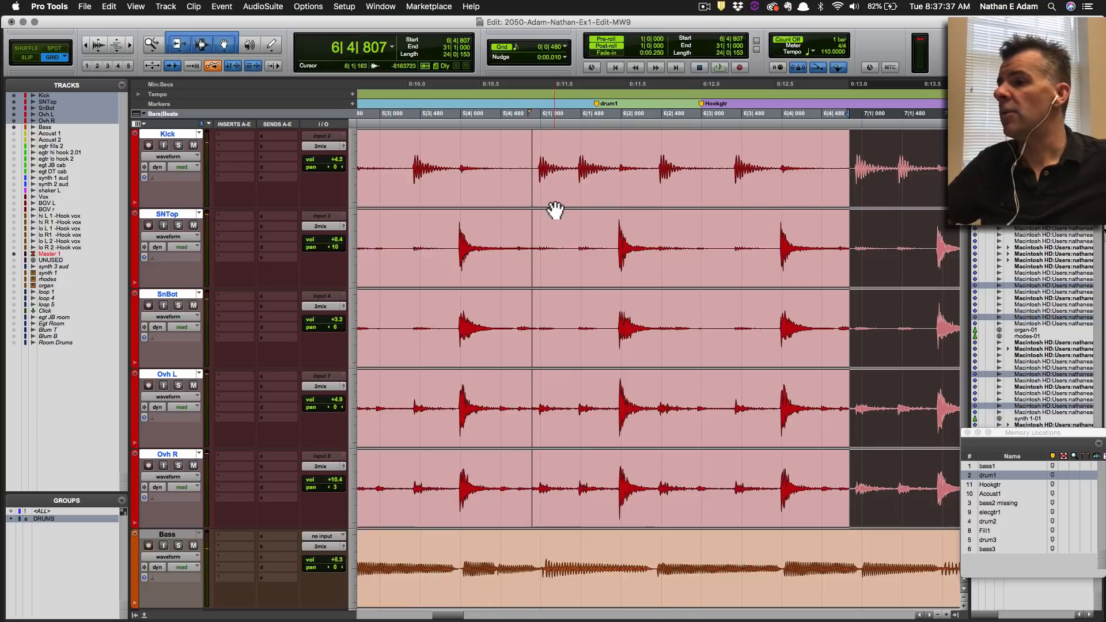
# Select the bar 6 drum clips and examine the enlarged waveforms around their start boundary.
pyautogui.keyDown('shift'); pyautogui.click(531, 209); pyautogui.keyUp('shift')
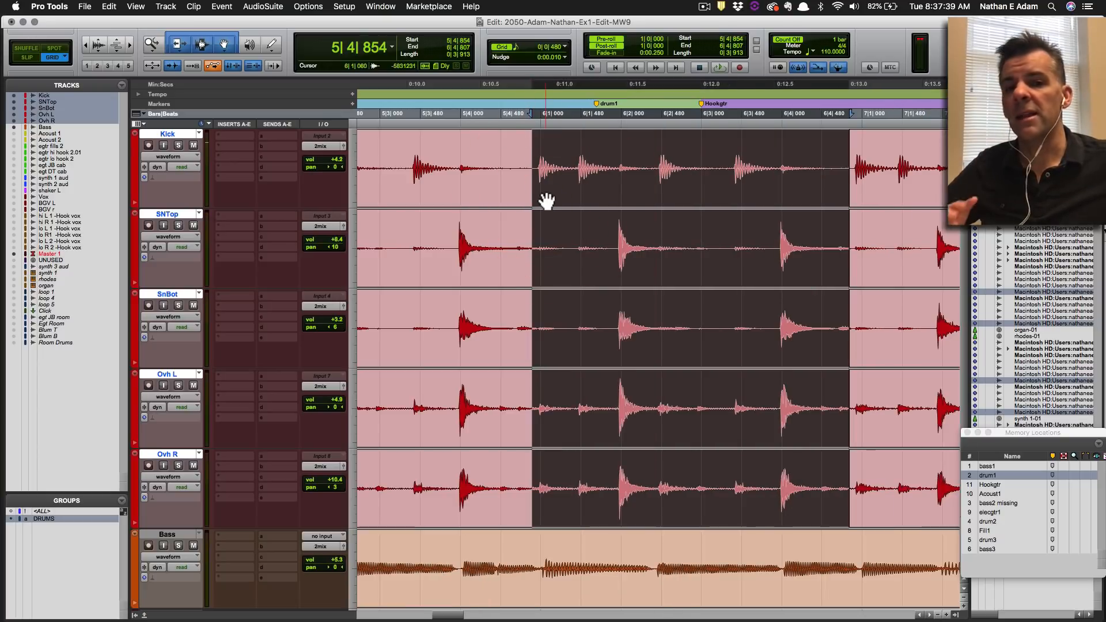
pyautogui.click(588, 133)
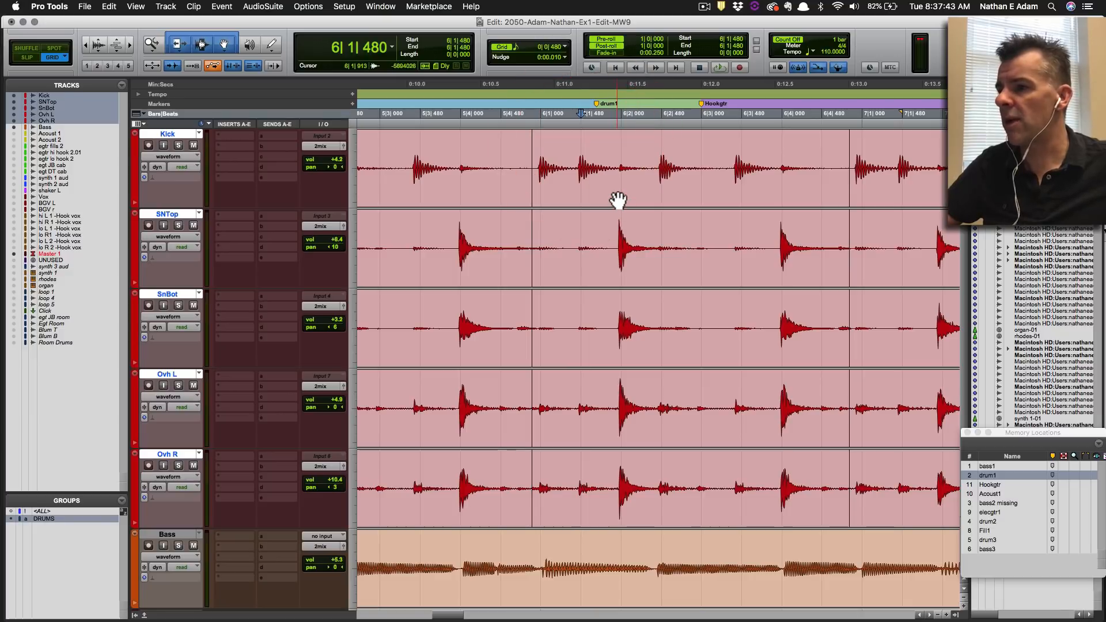
pyautogui.click(618, 200)
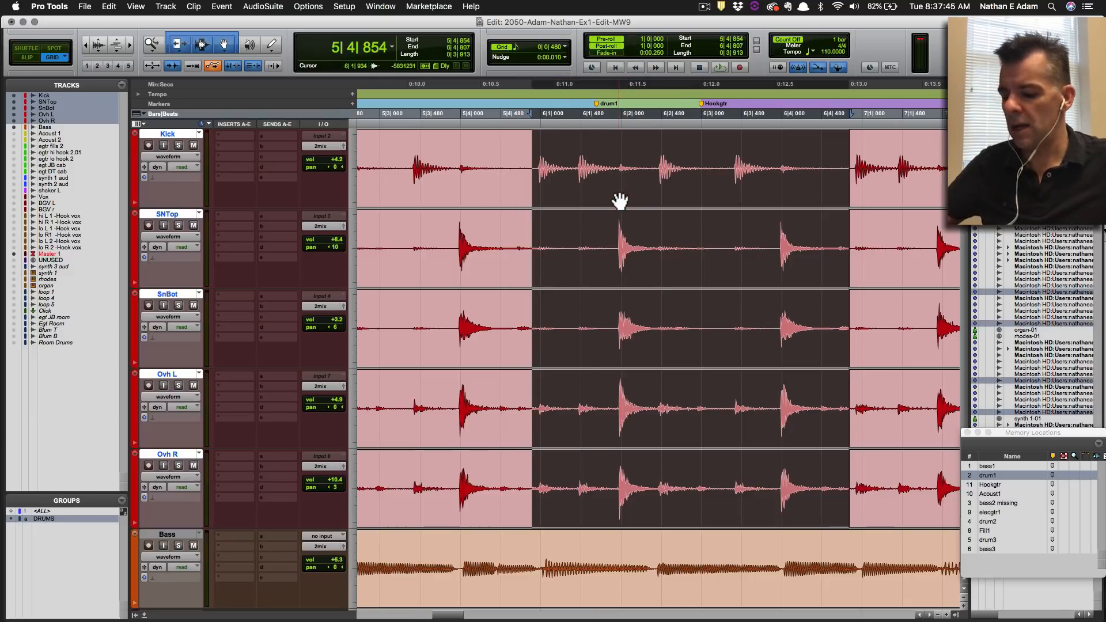
pyautogui.press('t')
pyautogui.press('t')
pyautogui.press('t')
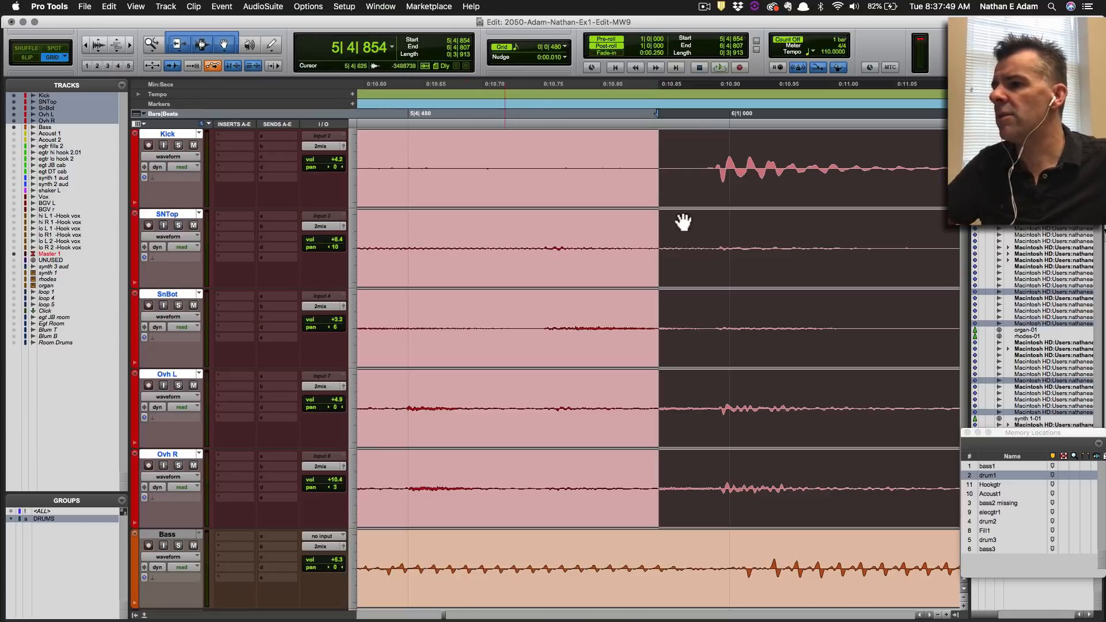
pyautogui.scroll(-3, 677, 207)
pyautogui.scroll(3, 668, 275)
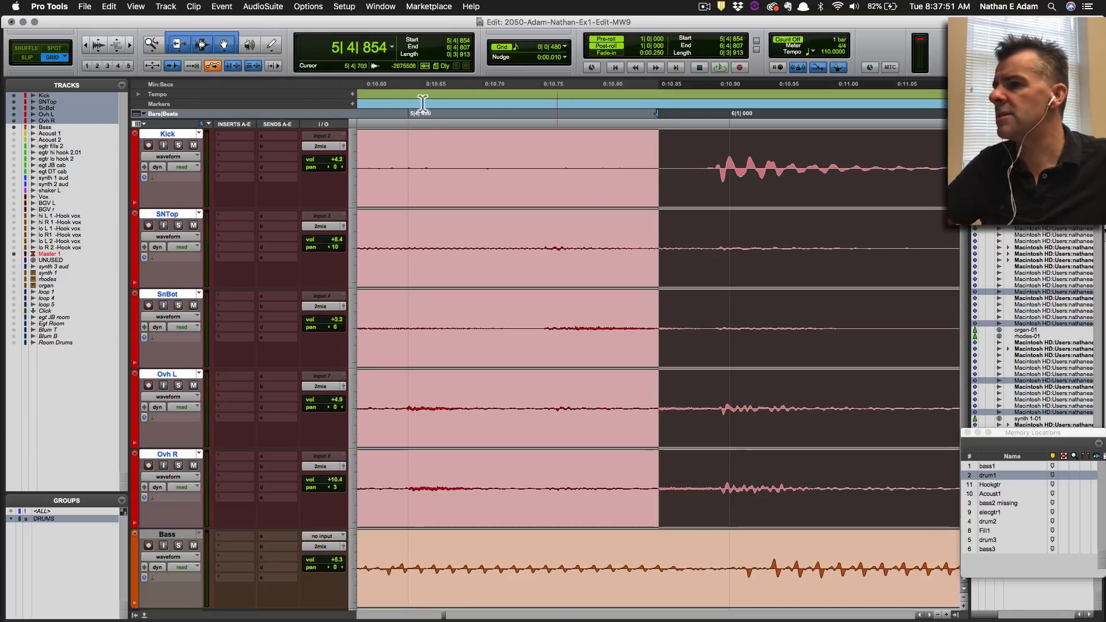
pyautogui.click(100, 46)
pyautogui.click(99, 47)
pyautogui.click(99, 46)
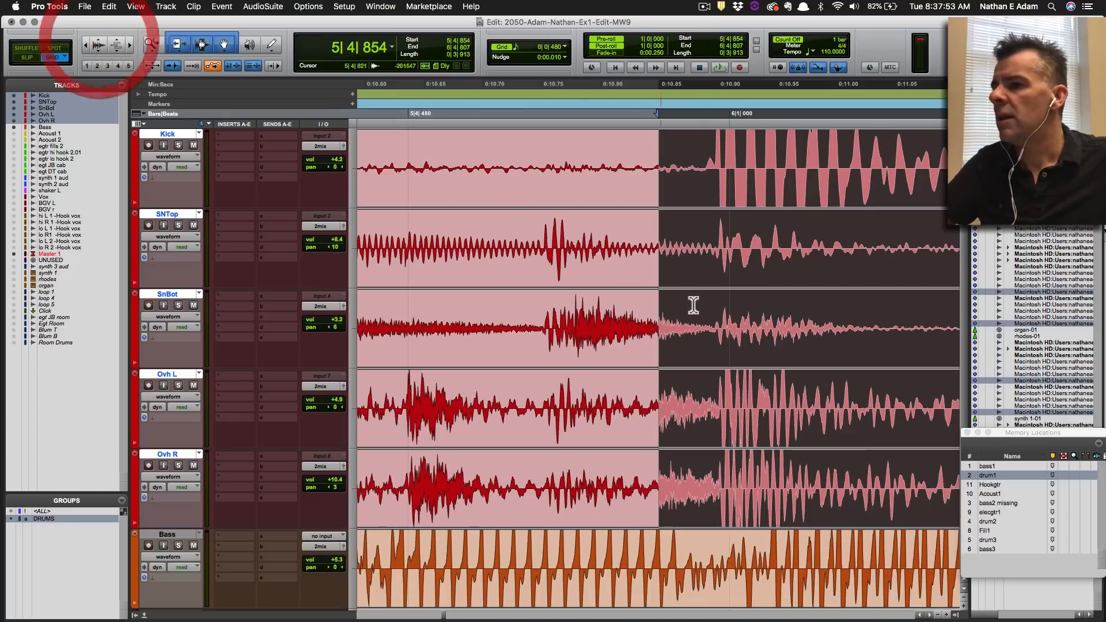
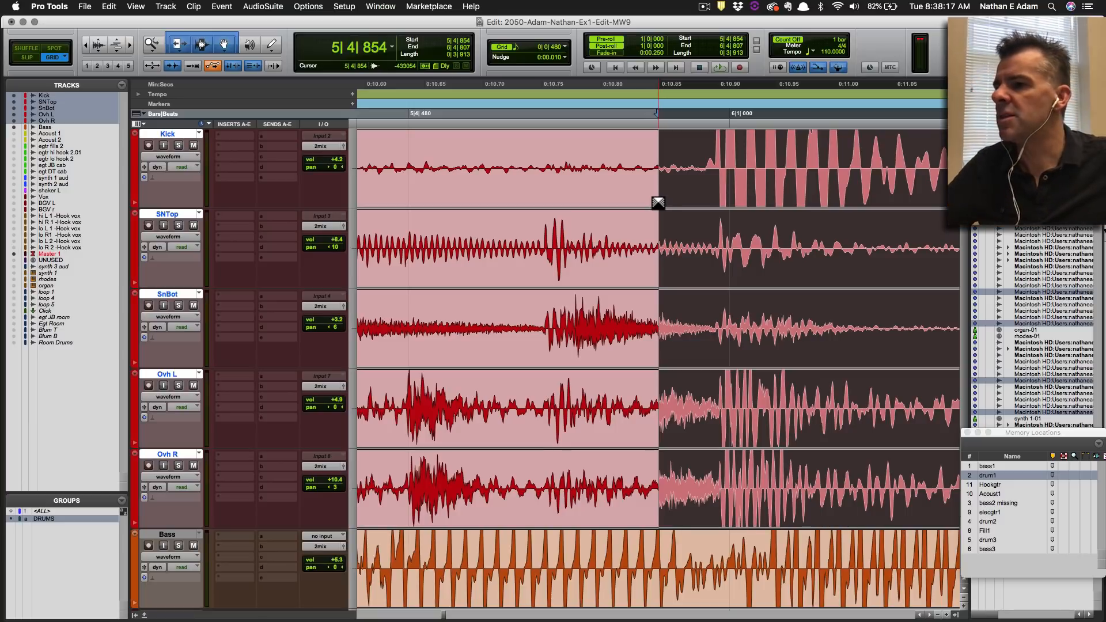
# Try a long crossfade from 5|4|749 to 6|1|000 across the start of the bar 6 drum clips, and undo it.
pyautogui.moveTo(659, 202); pyautogui.dragTo(692, 193)
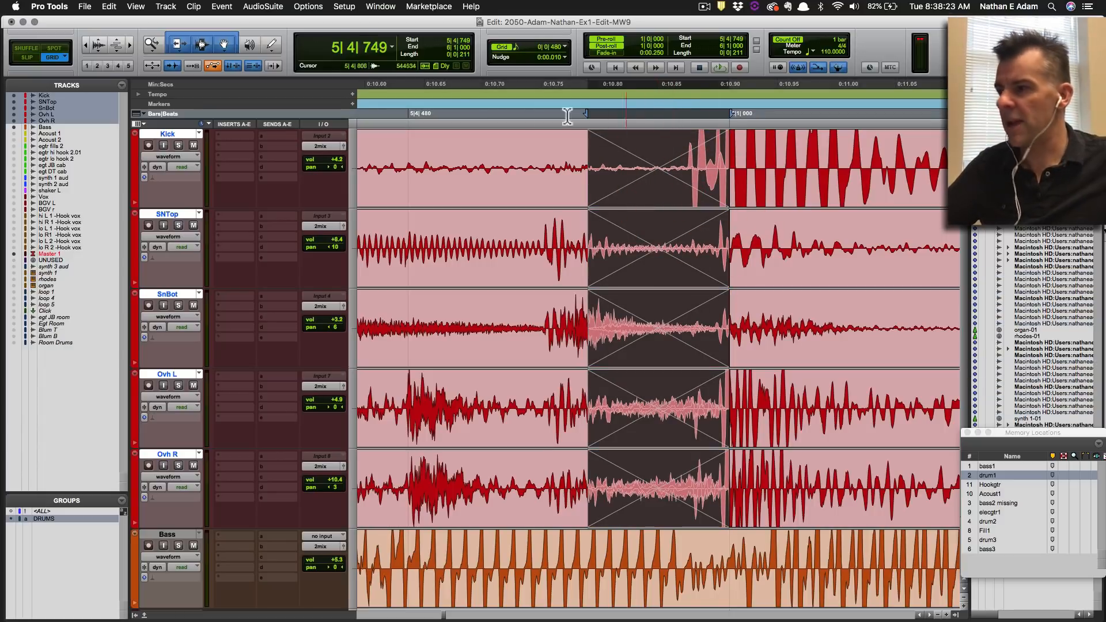
pyautogui.click(102, 47)
pyautogui.click(102, 47)
pyautogui.click(103, 47)
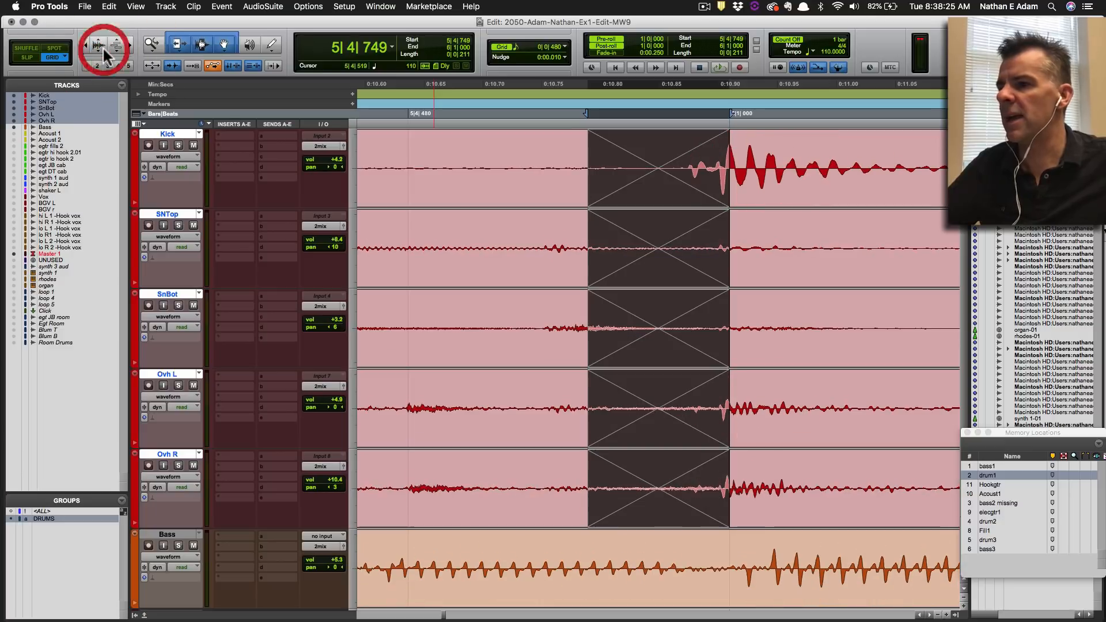
pyautogui.click(102, 46)
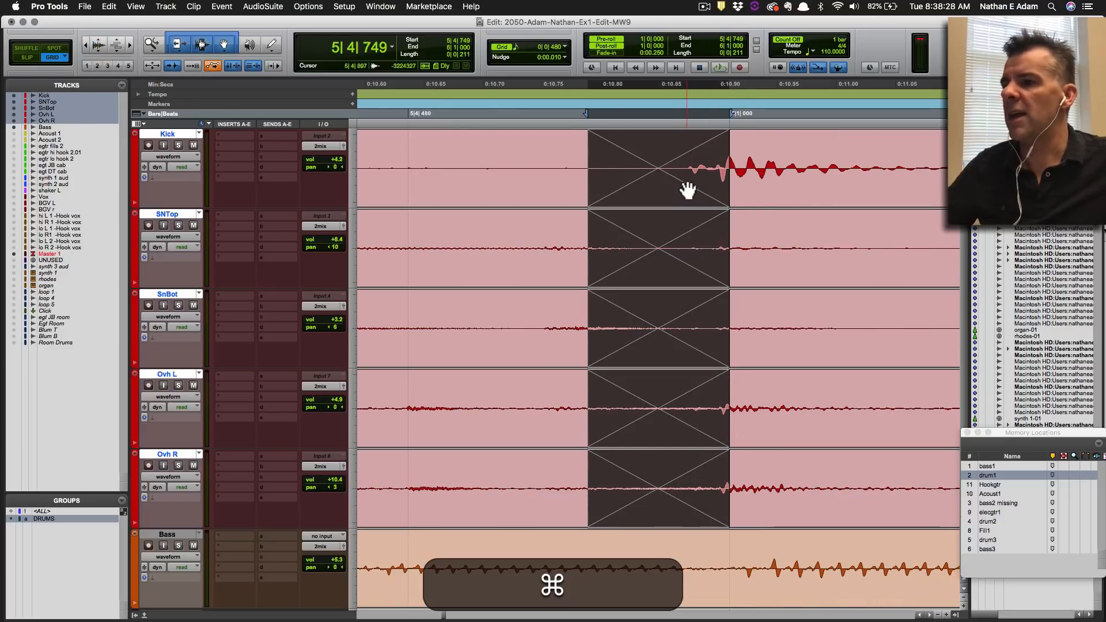
pyautogui.press('super+z')
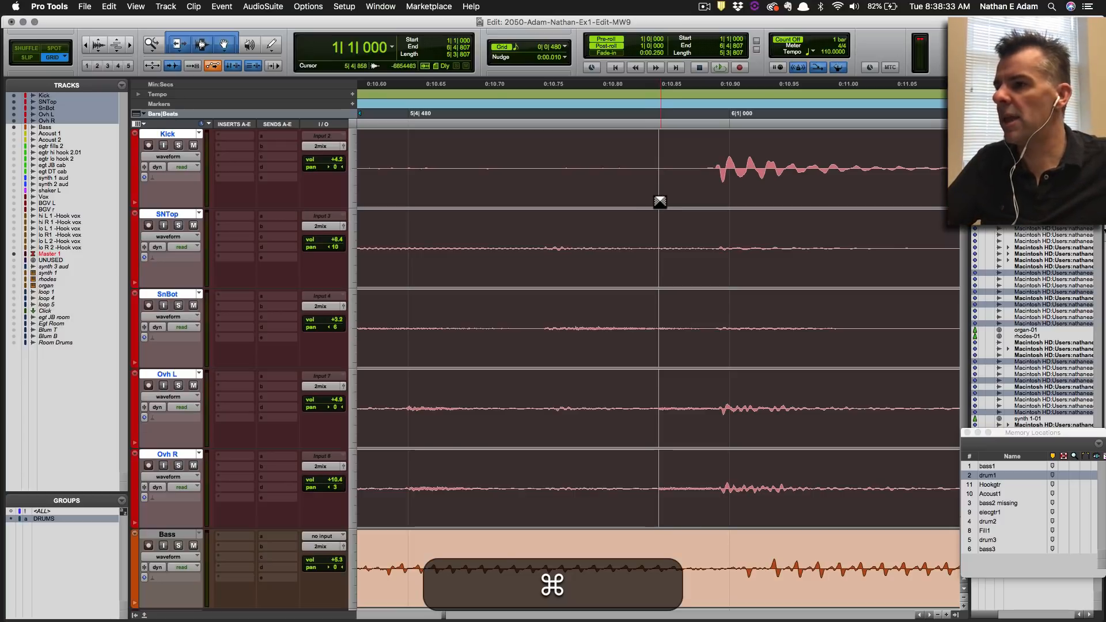
# Create a short crossfade from 5|4|848 to 5|4|861 at the start of the bar 6 drum clips and play it.
pyautogui.moveTo(659, 202)
pyautogui.mouseDown()
pyautogui.moveTo(645, 199)
pyautogui.moveTo(662, 203)
pyautogui.mouseUp()
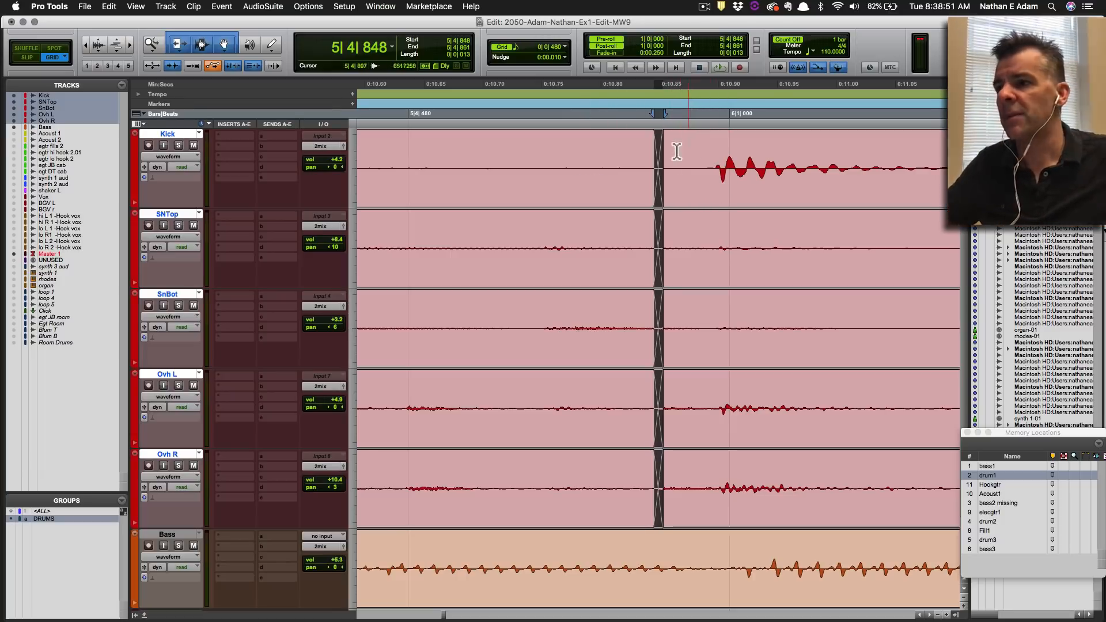
pyautogui.press('space')
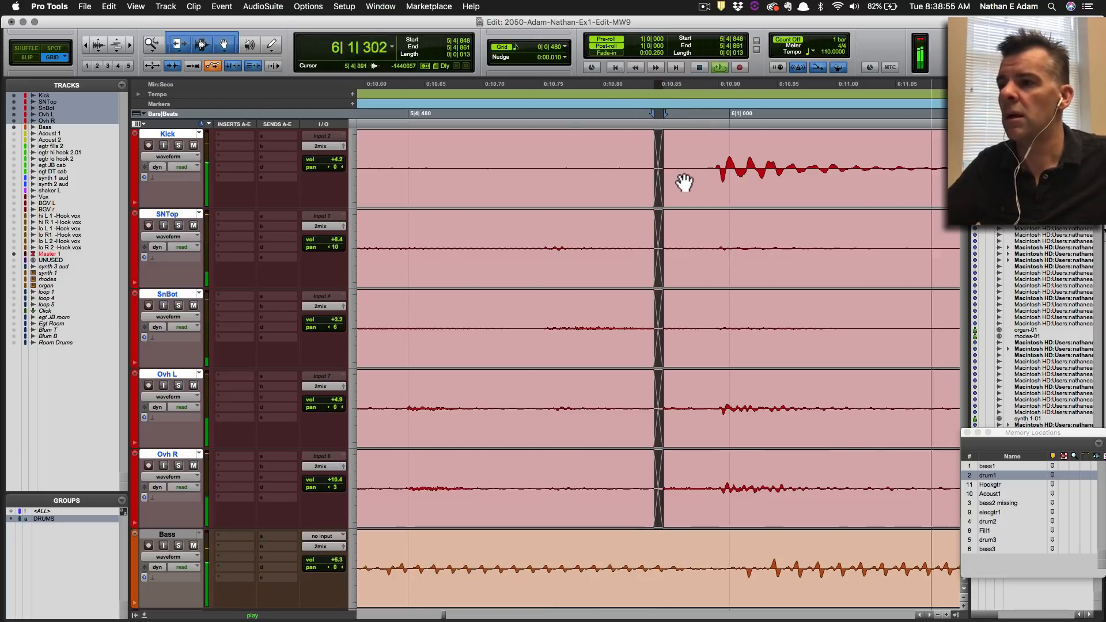
pyautogui.press('space')
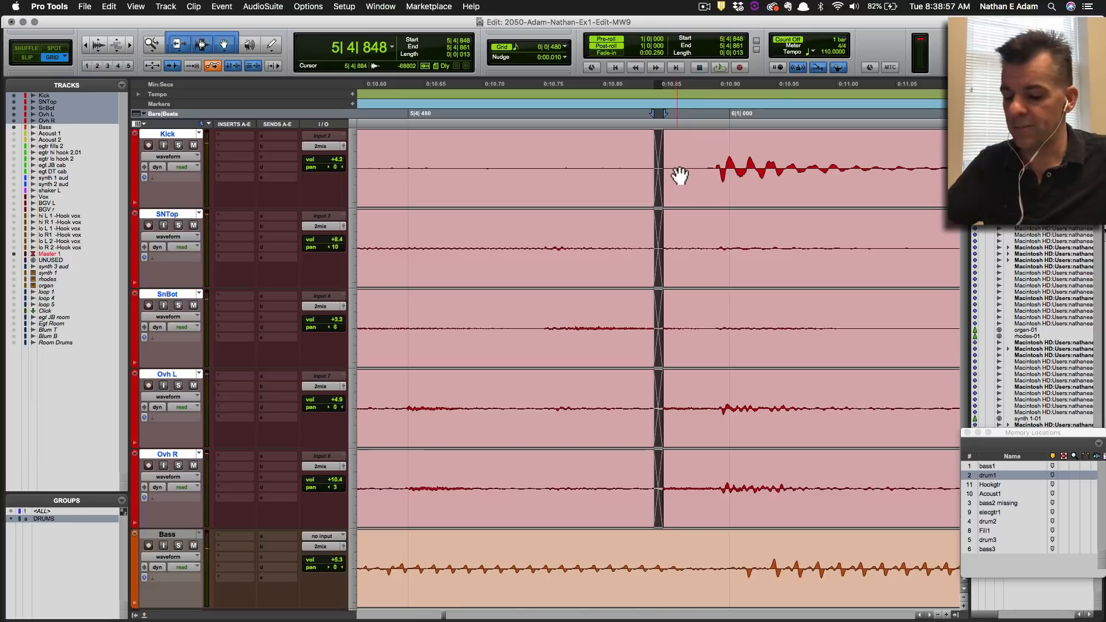
# Create a short crossfade from 6|4|790 to 6|4|824 at the boundary between the bar 6 and bar 7 drum clips.
pyautogui.press('r')
pyautogui.press('r')
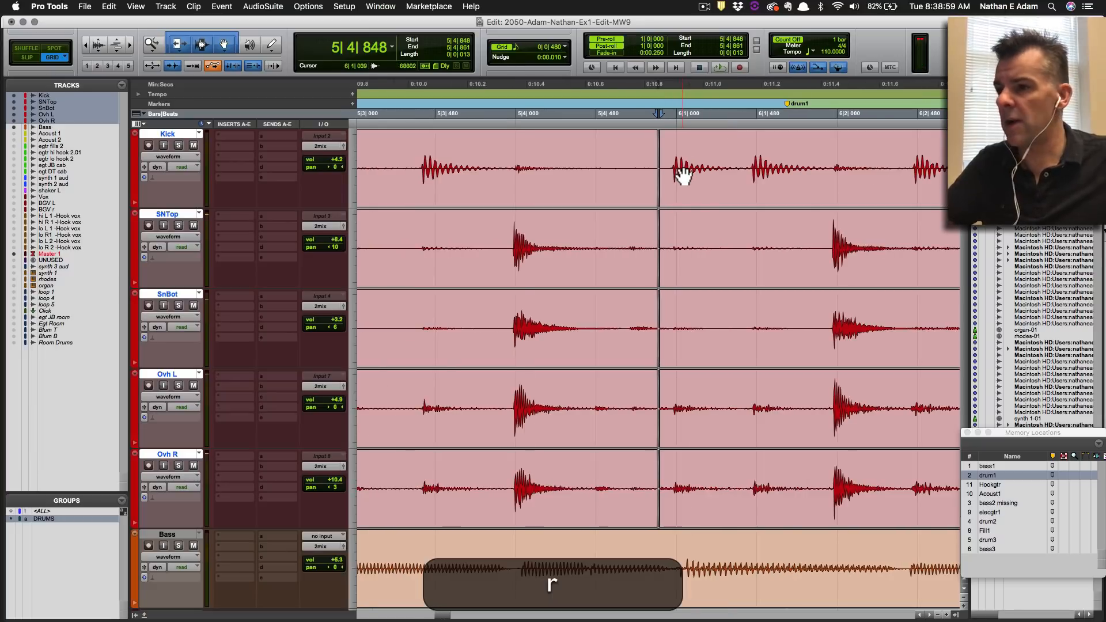
pyautogui.hscroll(2, 683, 171)
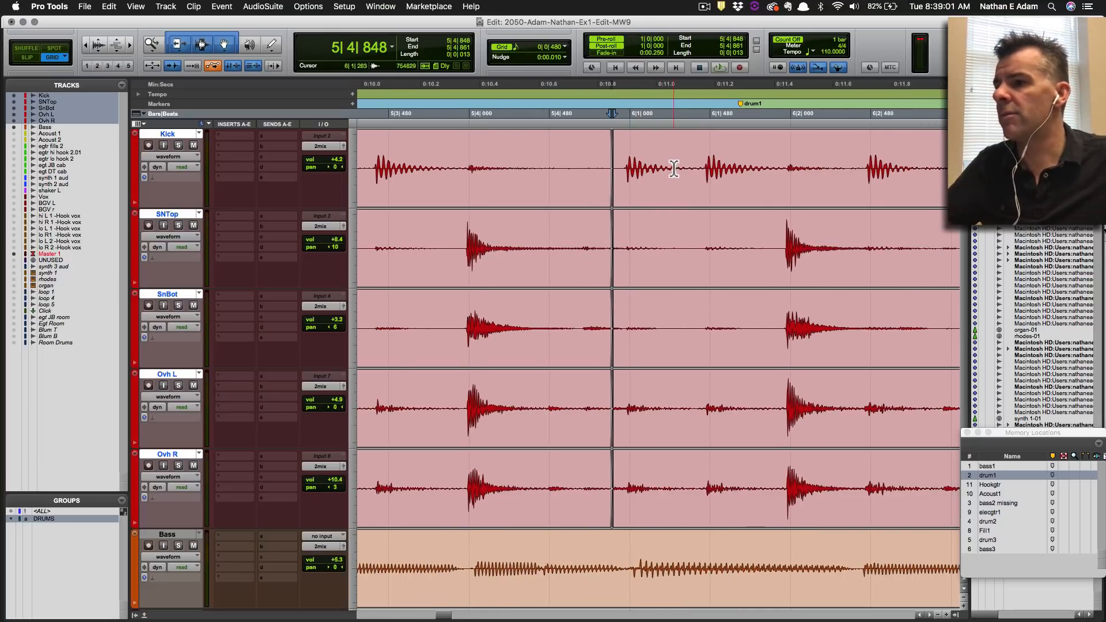
pyautogui.hscroll(20, 674, 171)
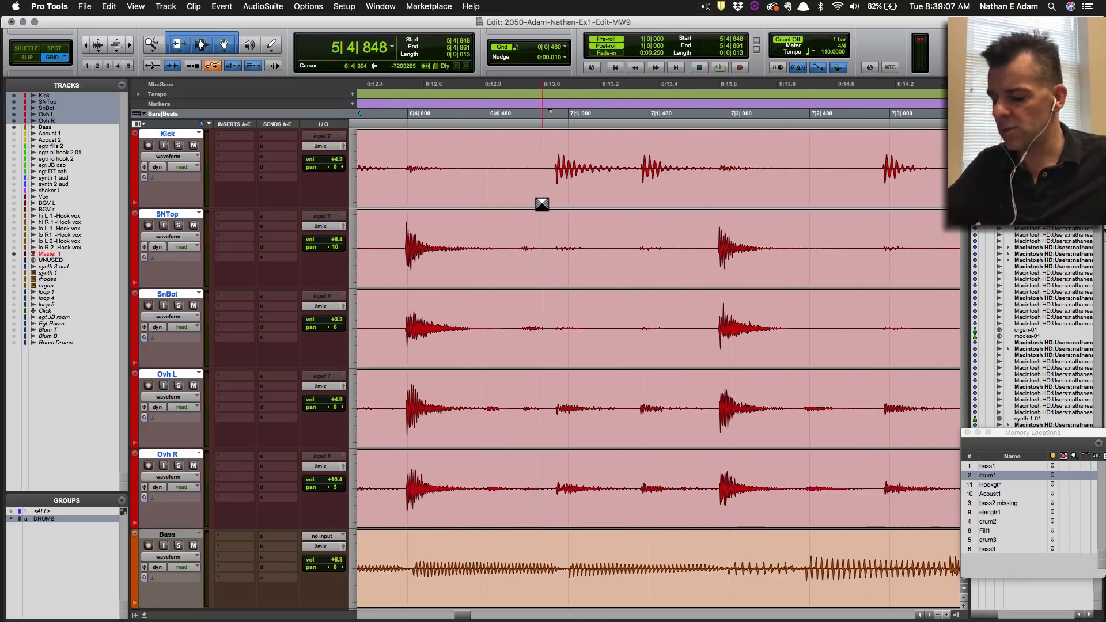
pyautogui.press('super')
pyautogui.moveTo(543, 205); pyautogui.dragTo(539, 201)
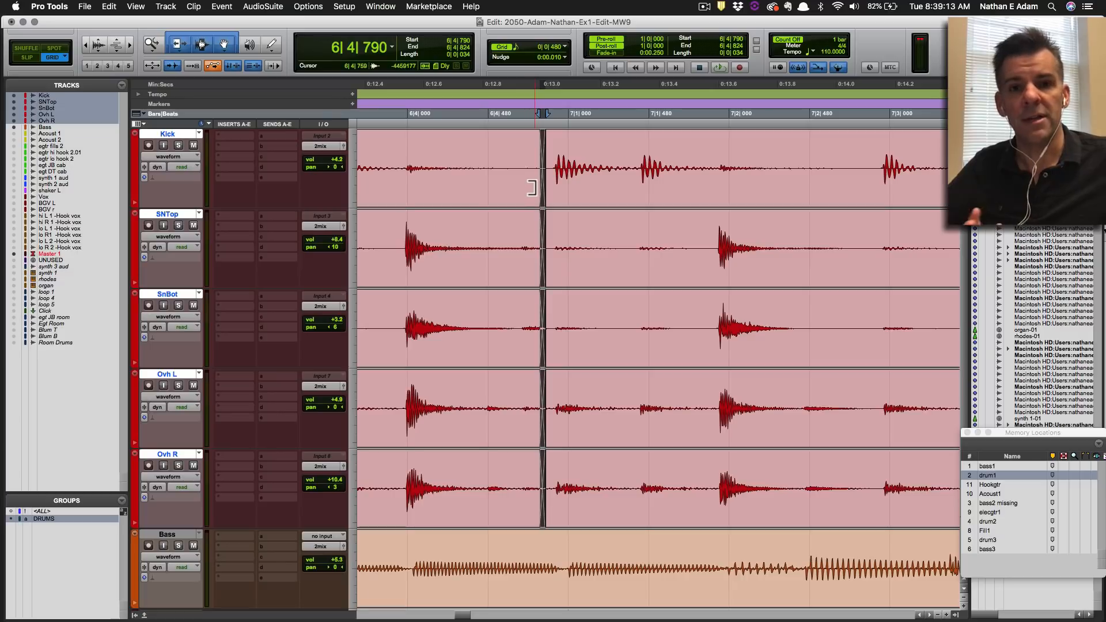
# Select the bar 6 drum clips between the two crossfades and open the color palette, placing it clear of the selected clips.
pyautogui.press('r')
pyautogui.press('r')
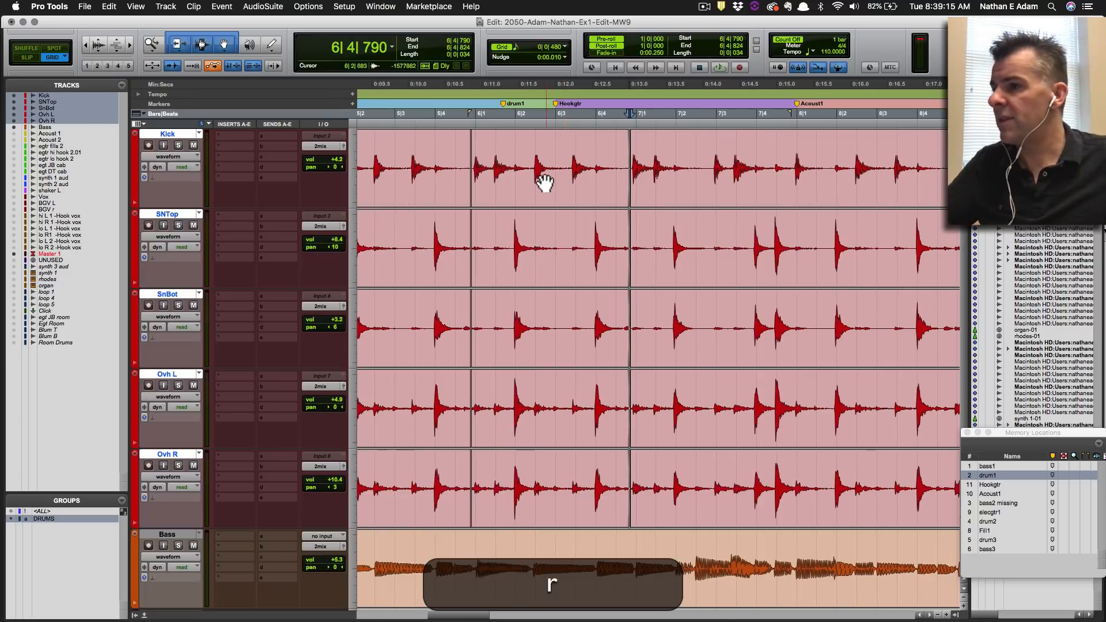
pyautogui.click(555, 188)
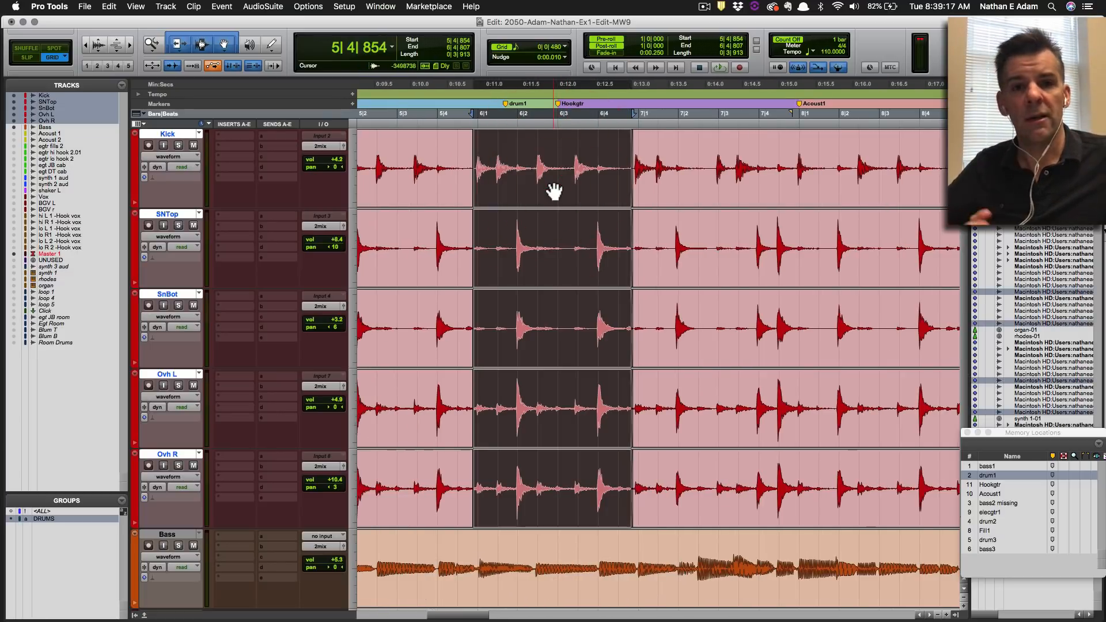
pyautogui.click(552, 140)
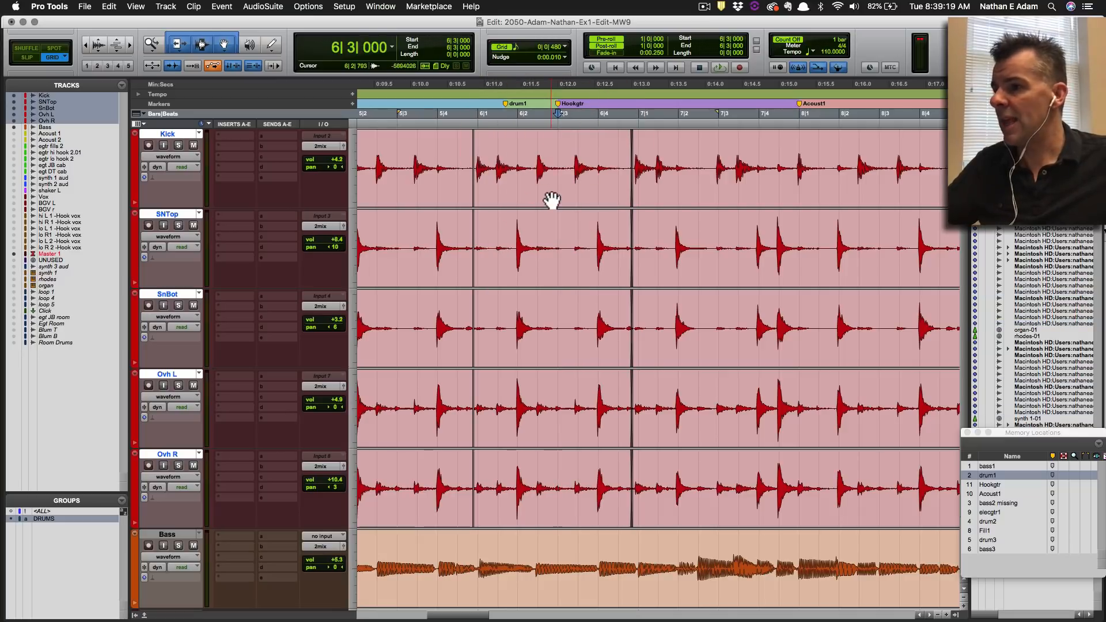
pyautogui.click(553, 199)
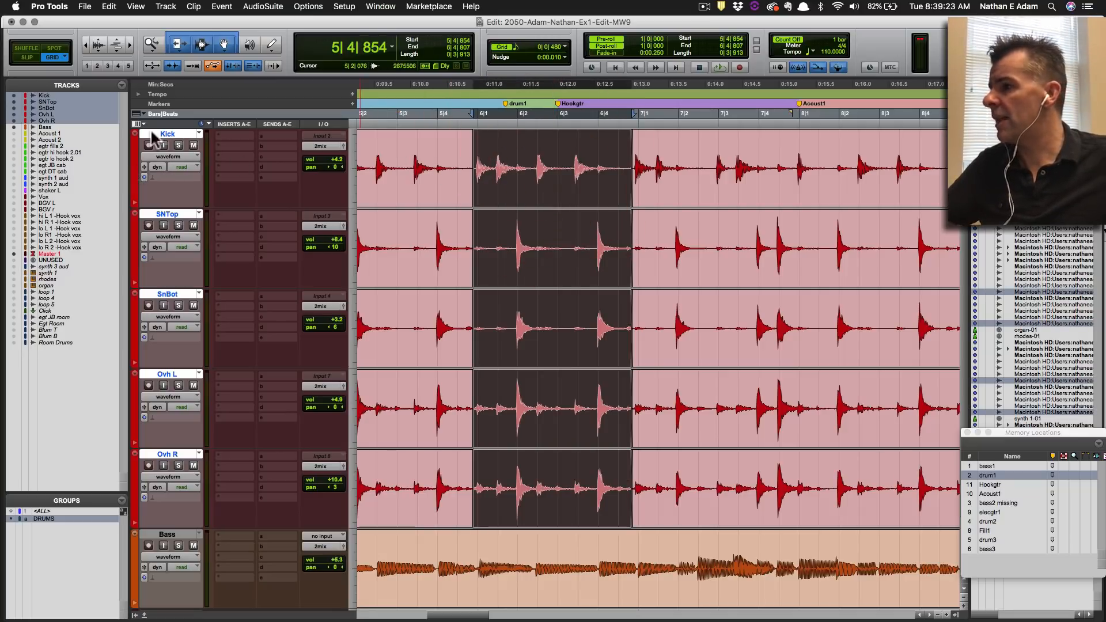
pyautogui.click(380, 6)
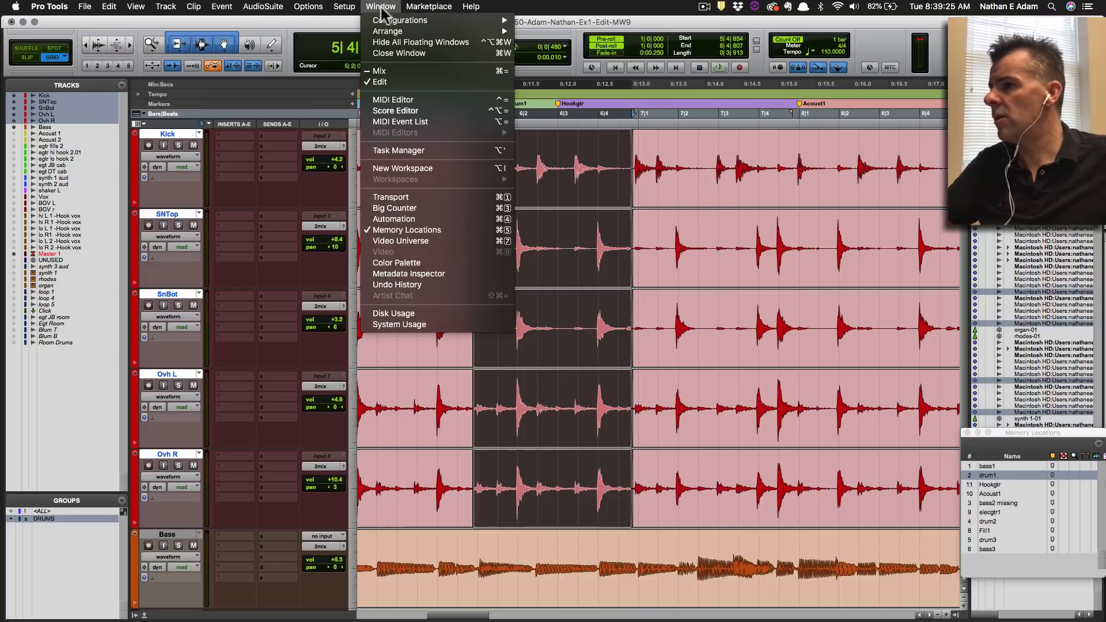
pyautogui.click(381, 6)
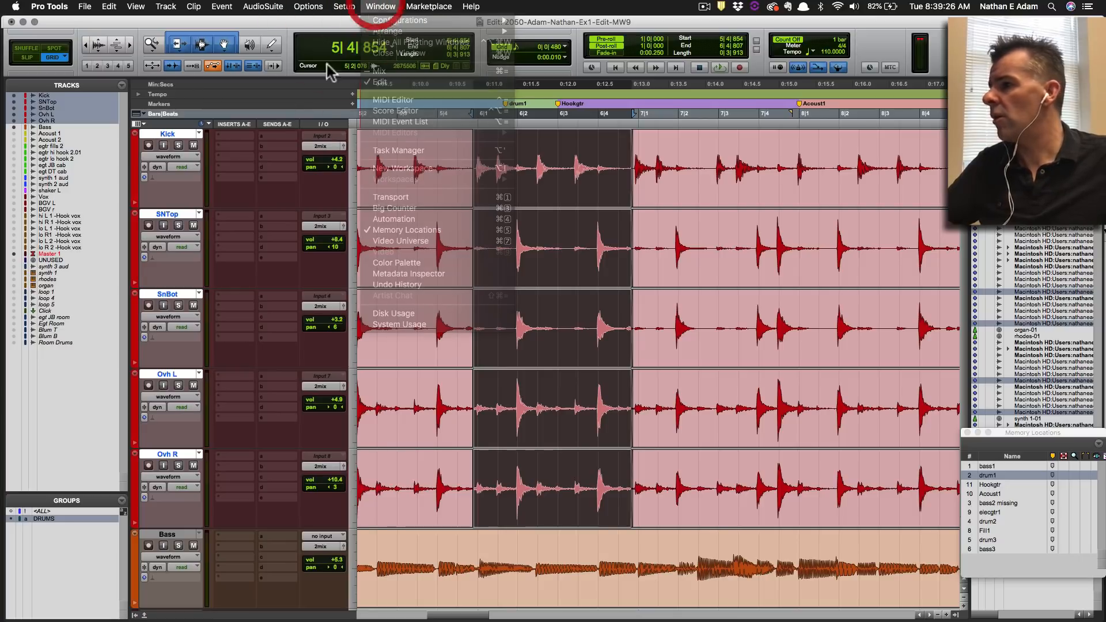
pyautogui.doubleClick(136, 173)
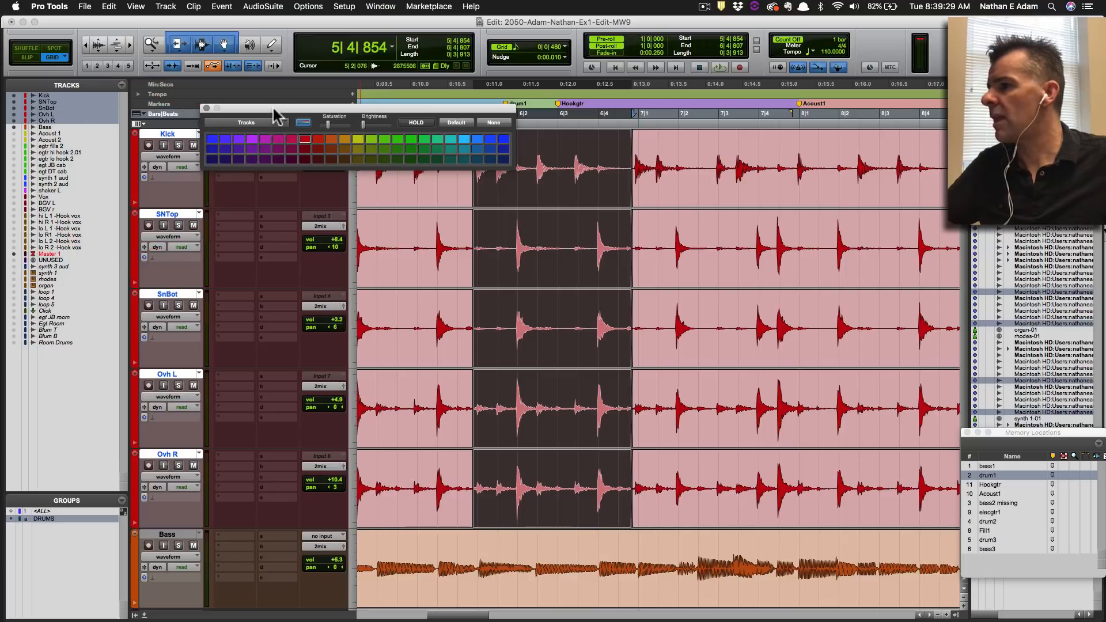
pyautogui.moveTo(274, 108); pyautogui.dragTo(255, 87)
# Color the bar 6 drum clips between the two crossfades purple, and close the color palette.
pyautogui.click(525, 148)
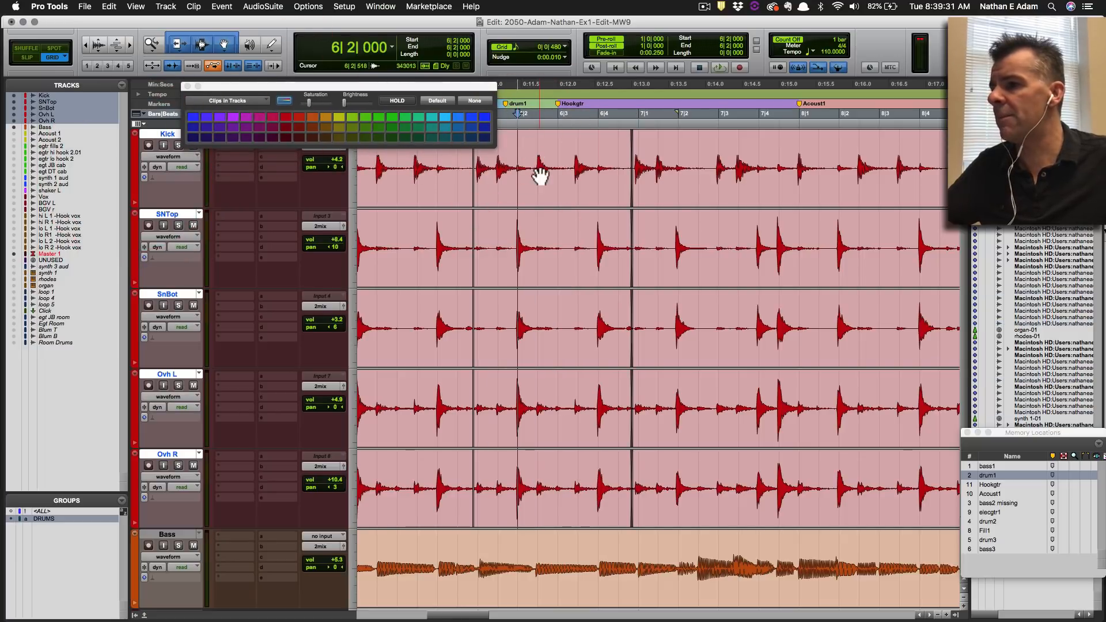
pyautogui.doubleClick(550, 147)
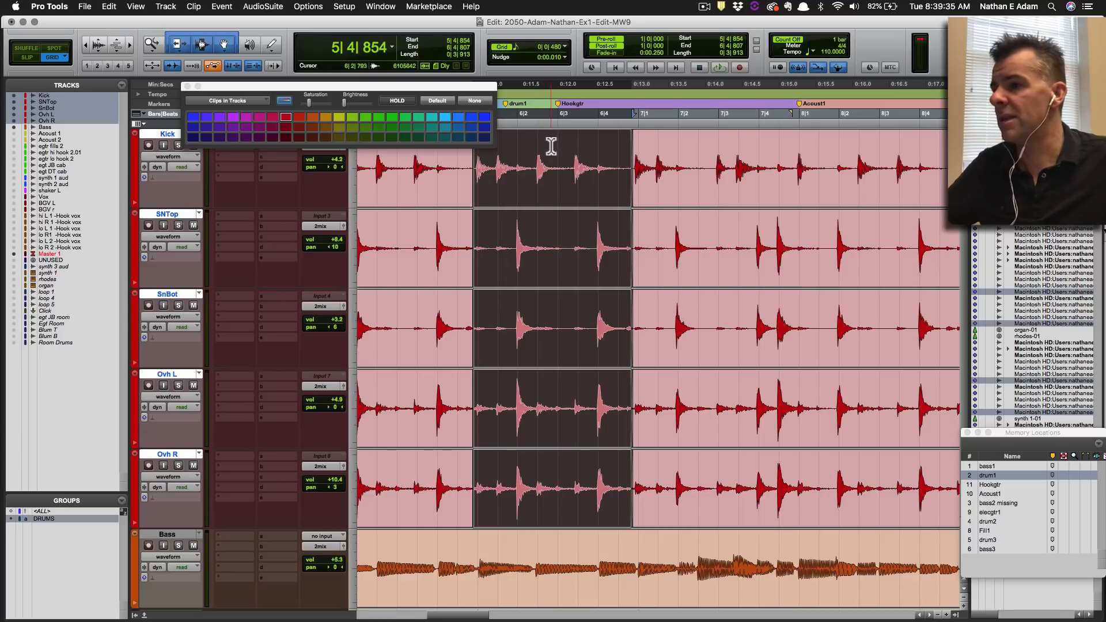
pyautogui.click(554, 144)
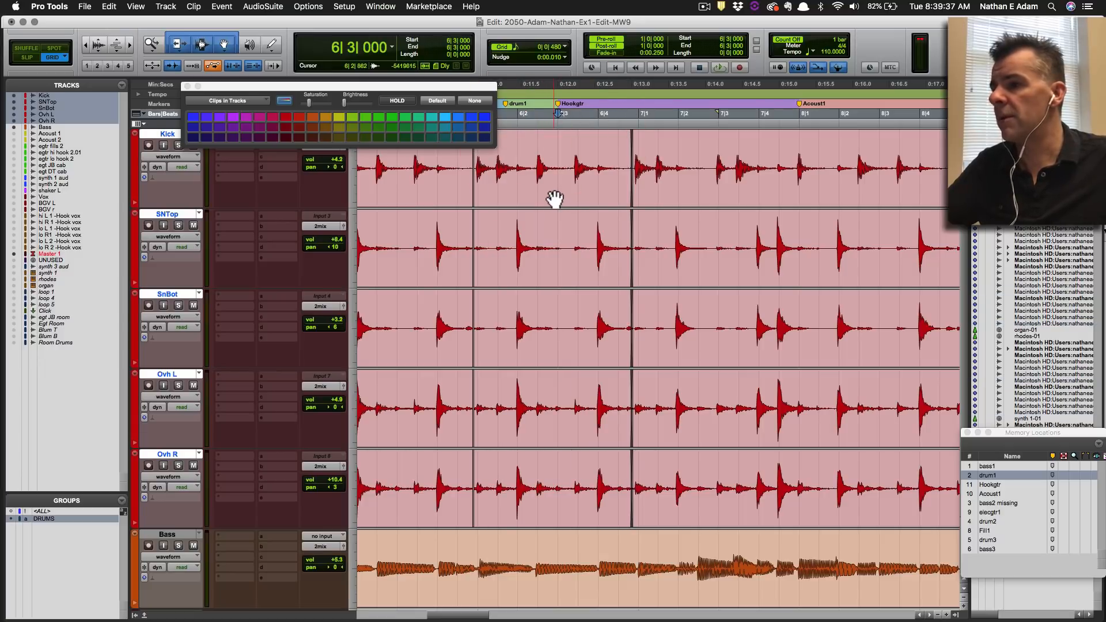
pyautogui.click(555, 194)
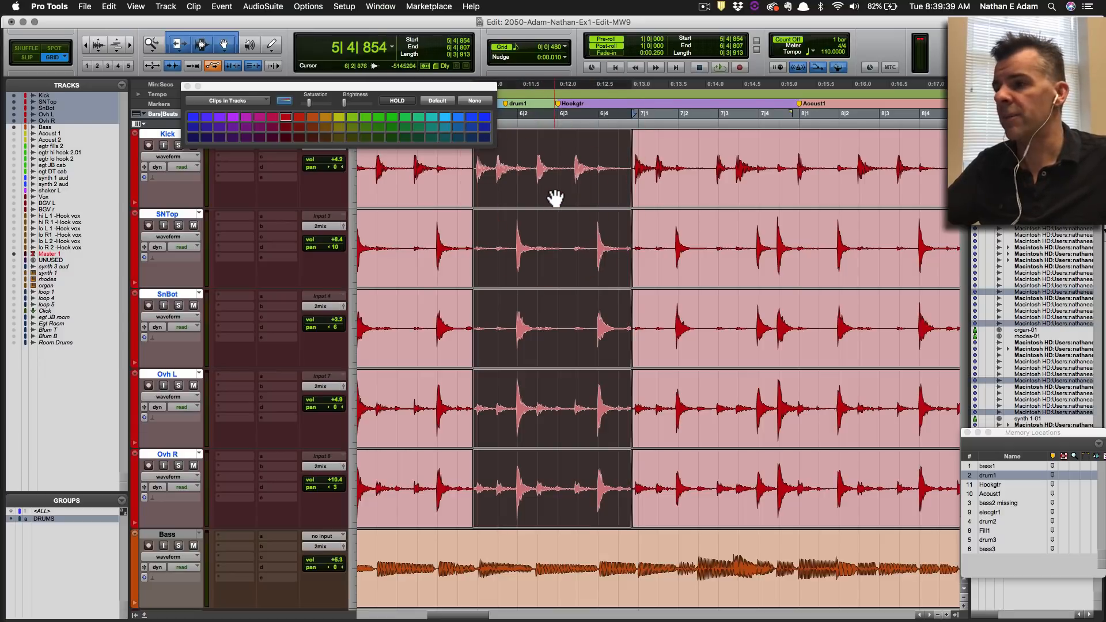
pyautogui.doubleClick(554, 198)
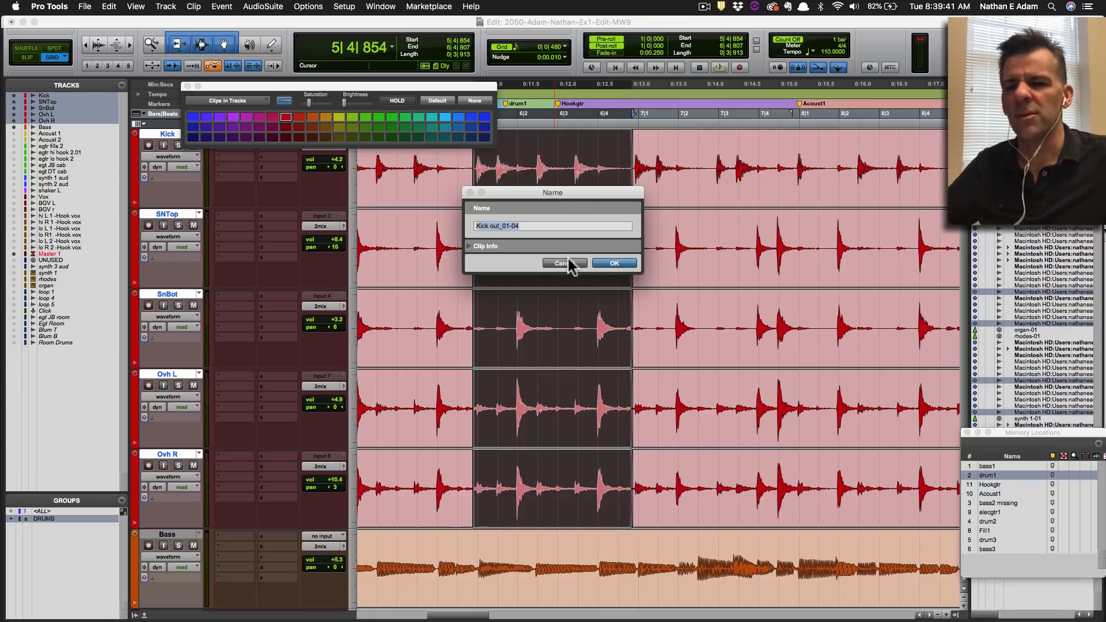
pyautogui.click(555, 264)
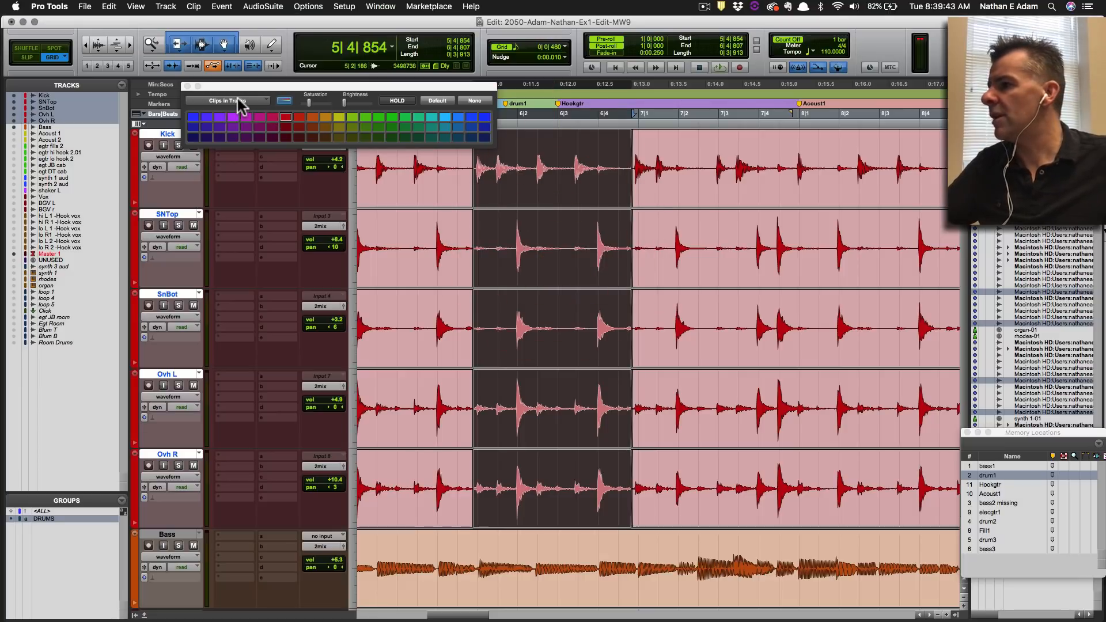
pyautogui.click(238, 100)
pyautogui.click(239, 103)
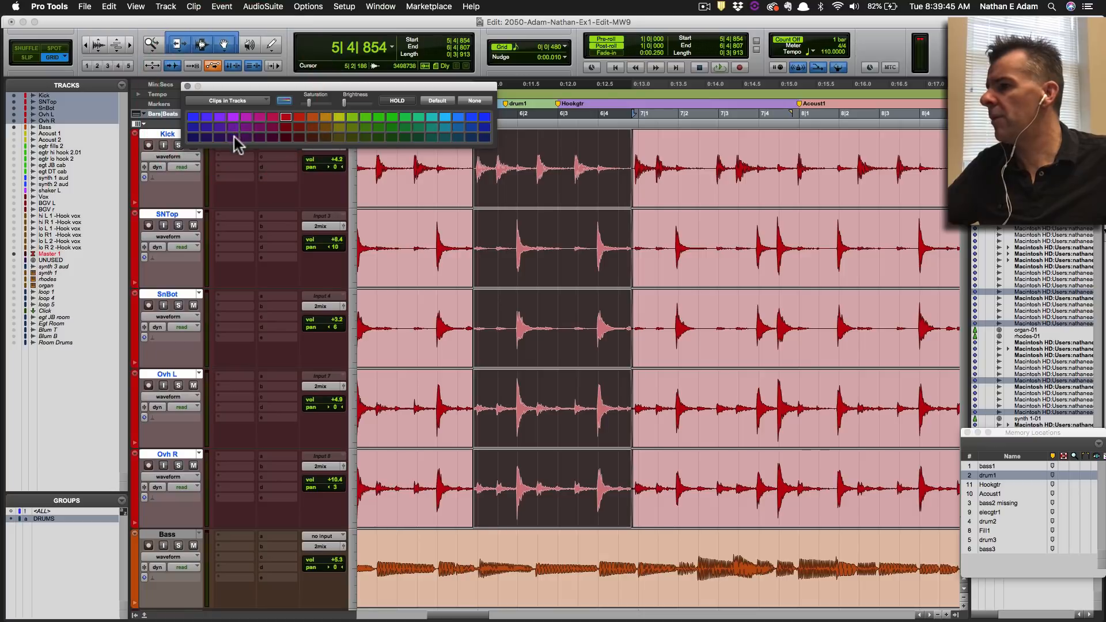
pyautogui.click(234, 138)
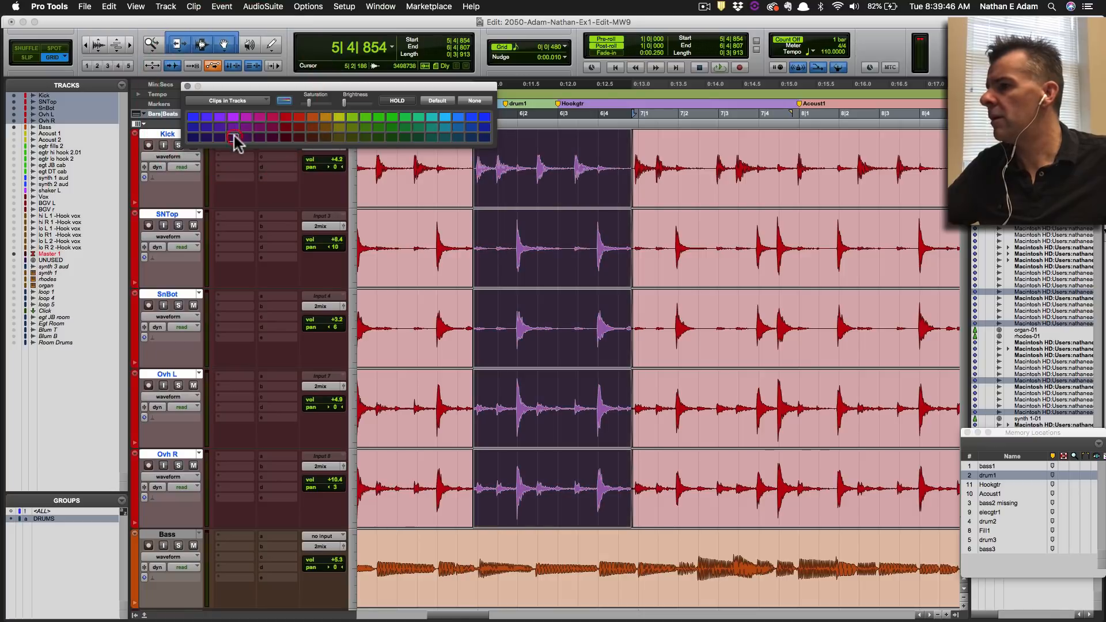
pyautogui.click(569, 145)
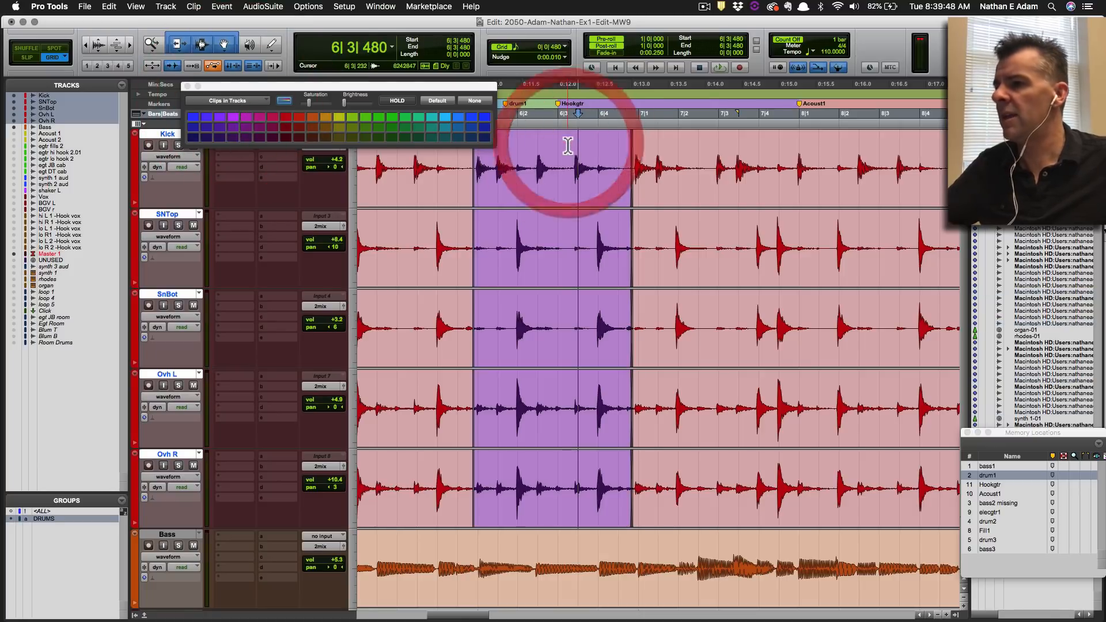
pyautogui.click(186, 86)
# Play the purple bar 6 edit from 6|2|000 to check how it sounds.
pyautogui.click(517, 151)
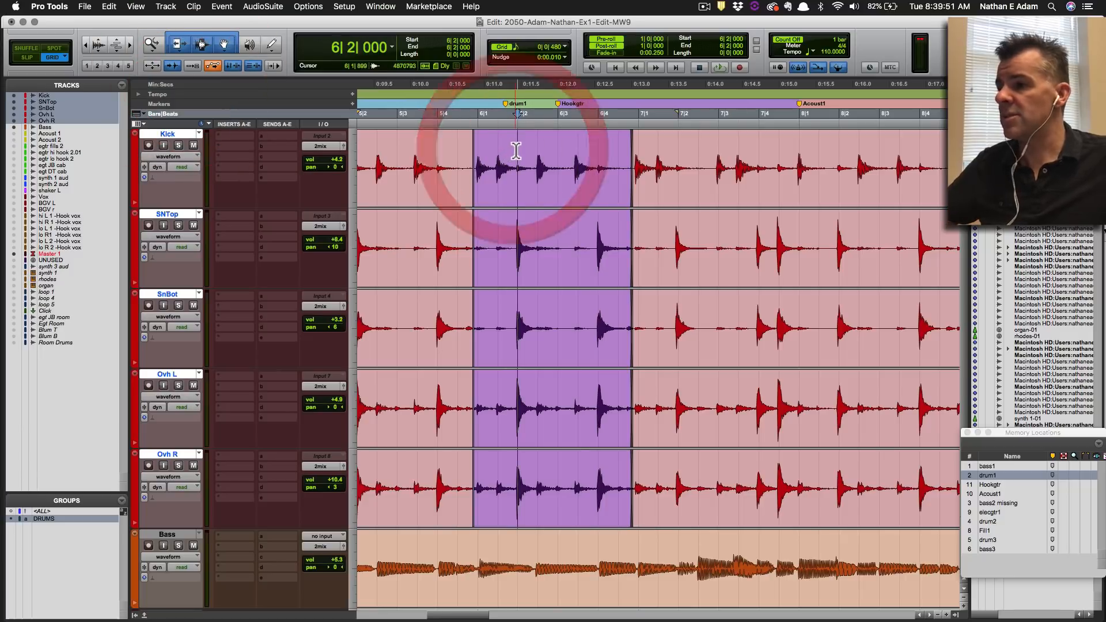
pyautogui.press('space')
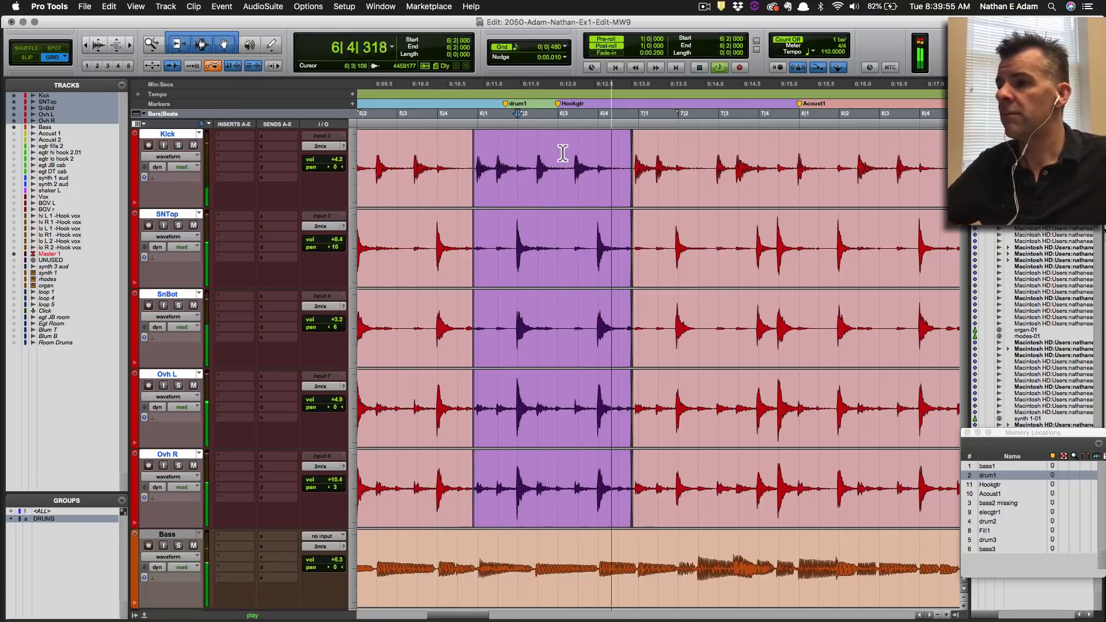
pyautogui.press('space')
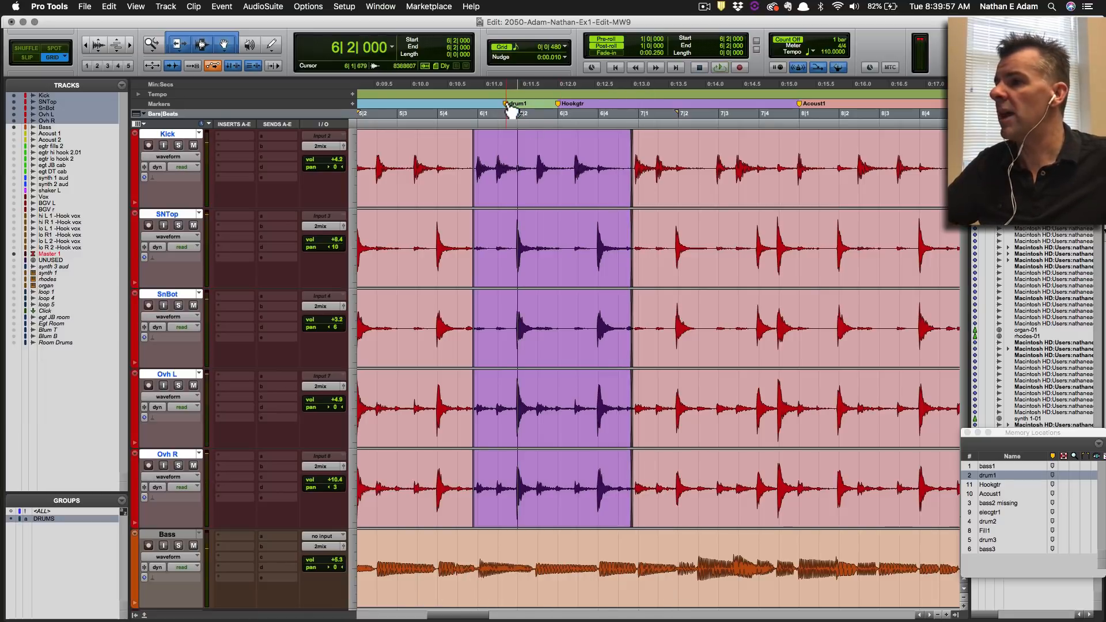
# Delete the drum1 marker above the repaired bar 6 drums, and place the cursor at 6|1|480.
pyautogui.moveTo(507, 105); pyautogui.dragTo(500, 105)
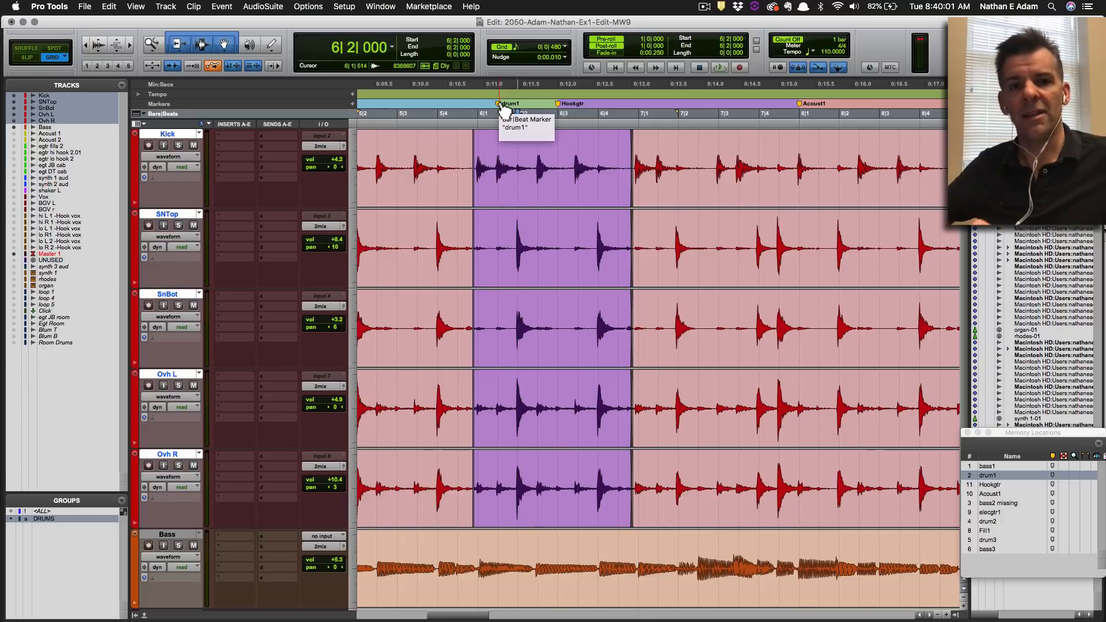
pyautogui.moveTo(504, 111)
pyautogui.mouseDown()
pyautogui.moveTo(506, 58)
pyautogui.moveTo(500, 179)
pyautogui.moveTo(495, 120)
pyautogui.mouseUp()
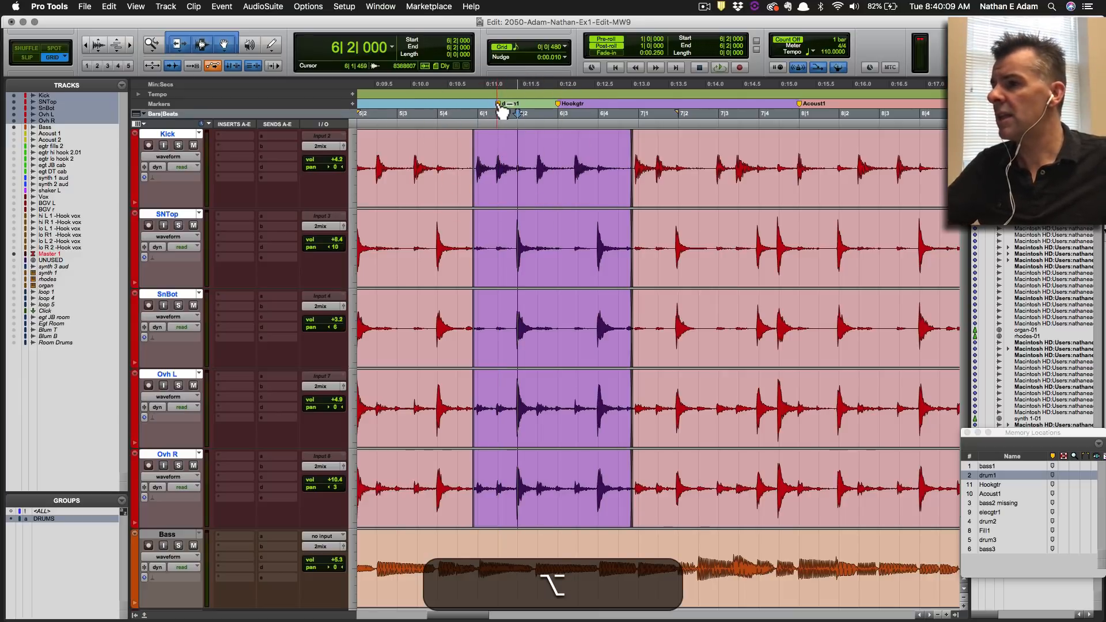
pyautogui.keyDown('alt'); pyautogui.click(499, 105); pyautogui.keyUp('alt')
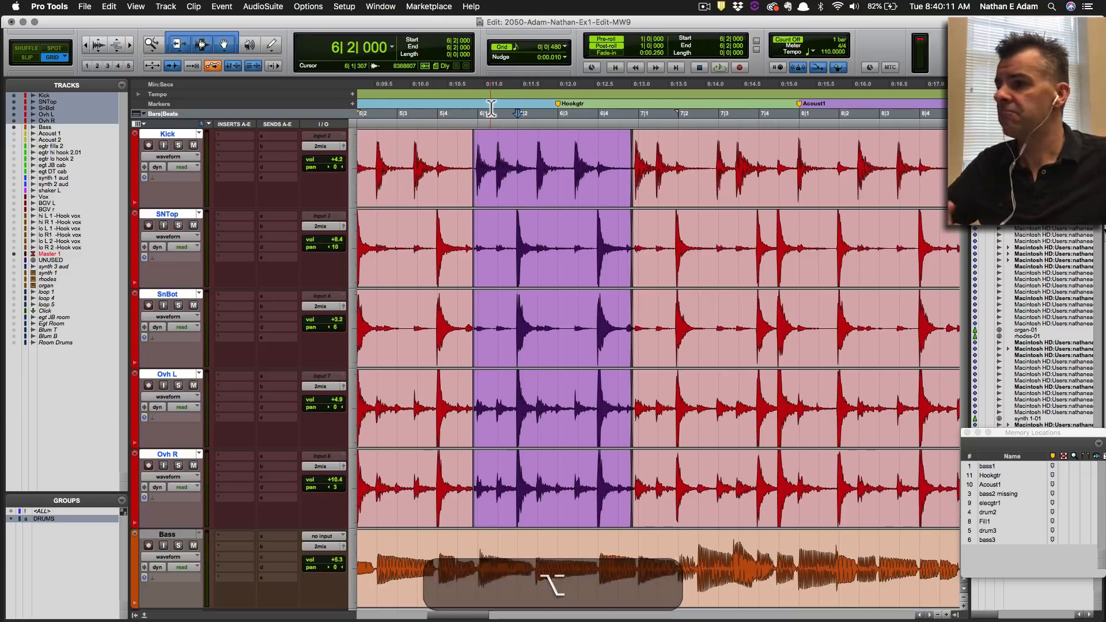
pyautogui.click(505, 108)
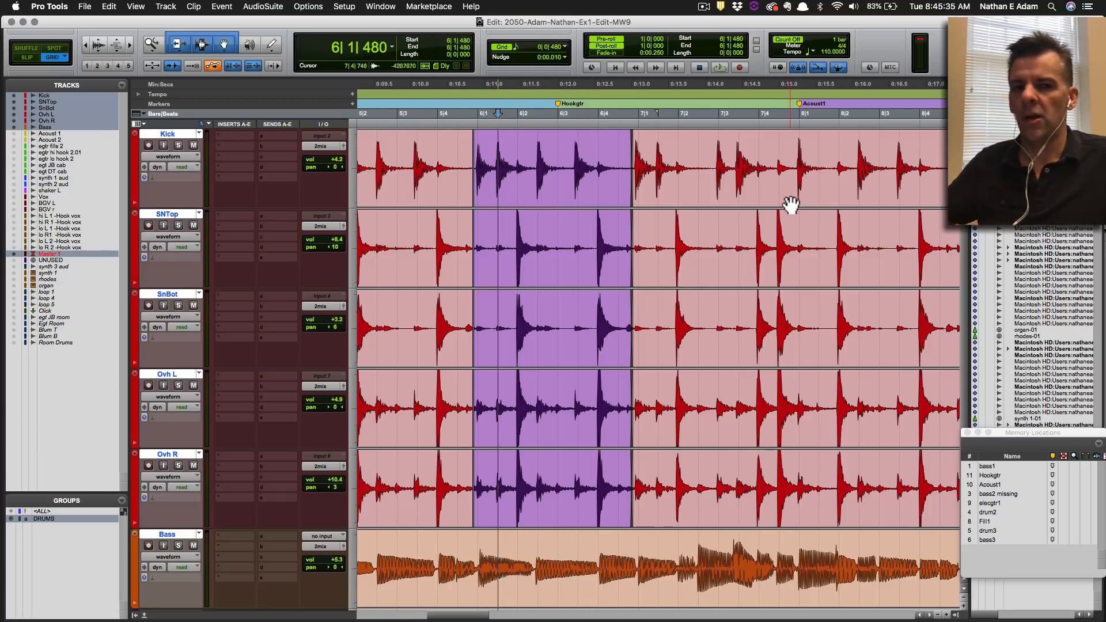
# Locate 18|1|480 in the session and examine the drum waveforms around the drum2 marker at different zoom levels.
pyautogui.press('super+shift+s')
pyautogui.hotkey('alt', 'shift', 'a')
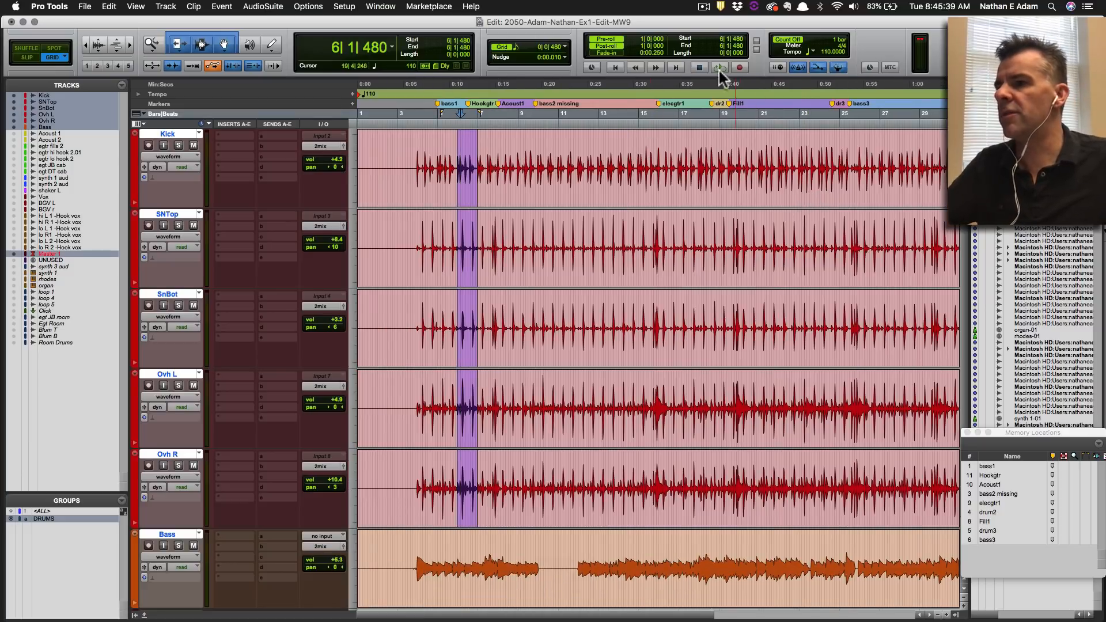
pyautogui.click(700, 153)
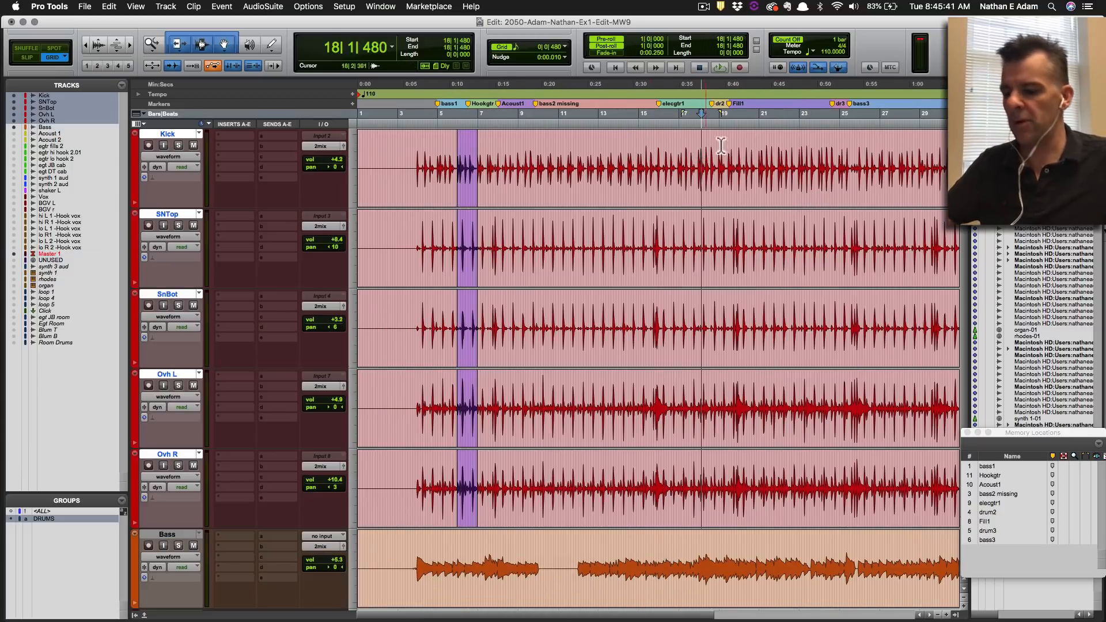
pyautogui.press('t')
pyautogui.press('t')
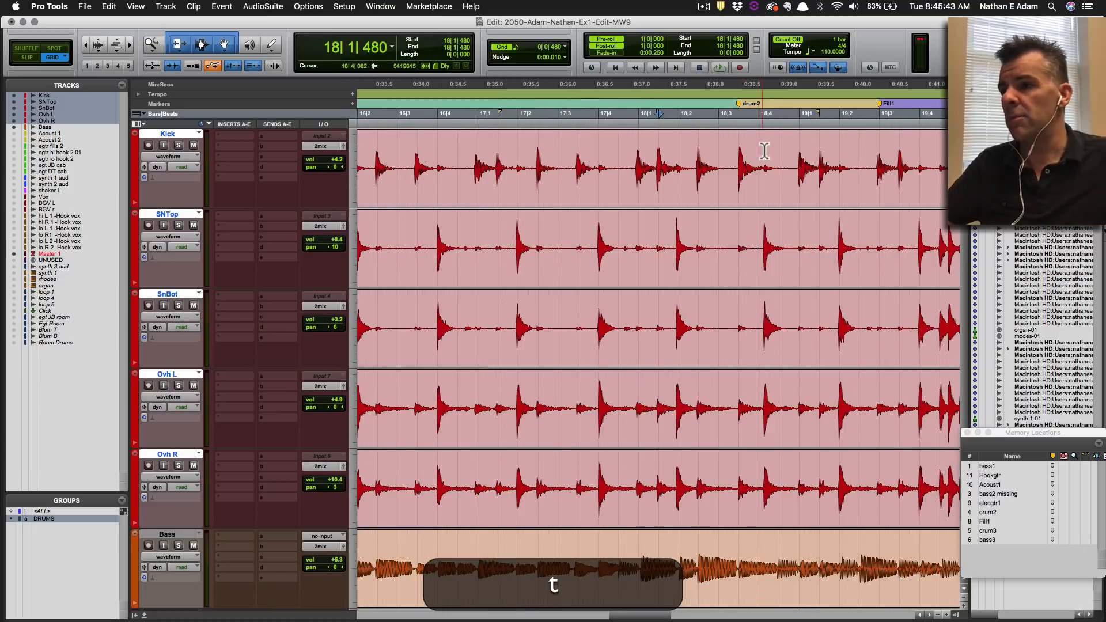
pyautogui.press('r')
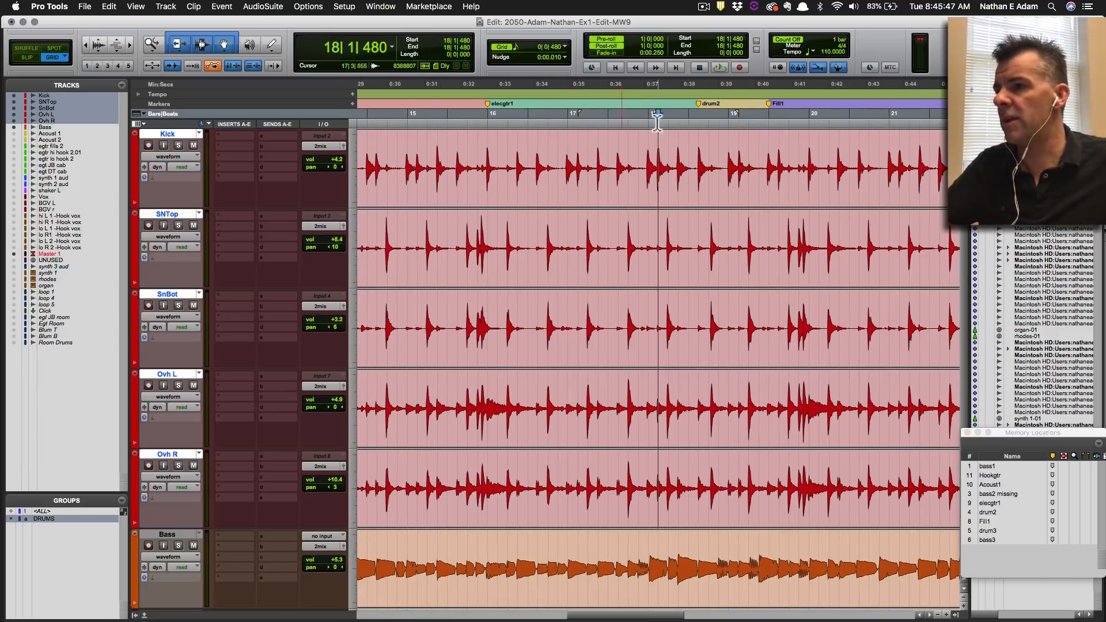
pyautogui.press('t')
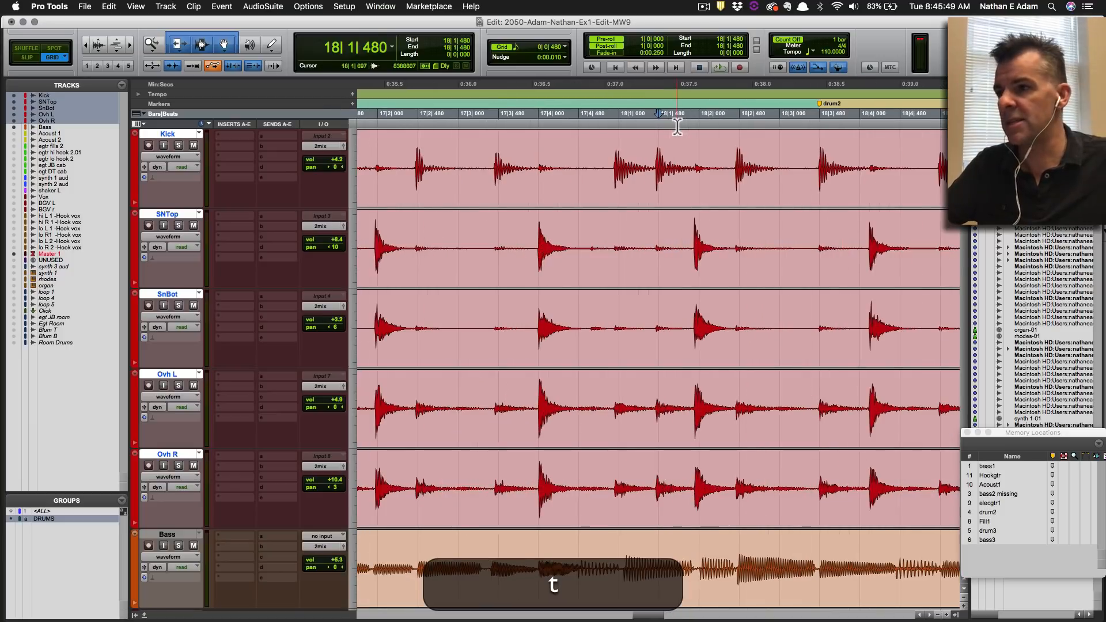
pyautogui.press('r')
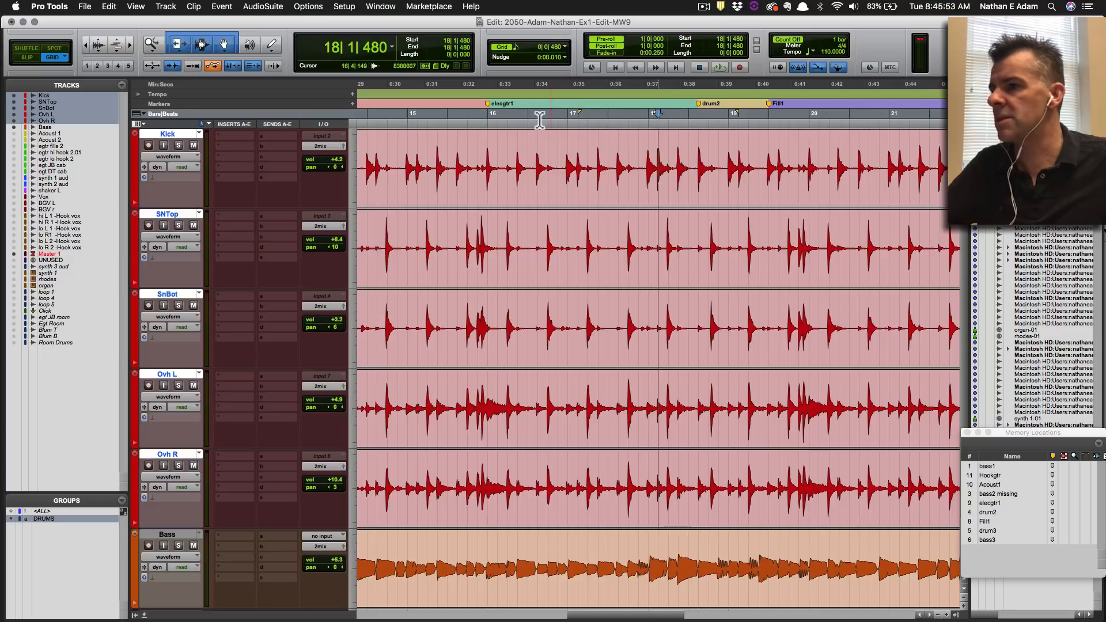
# Try selecting 16|3|000 to 17|1|480 across all shown tracks, and 17|1|000 to 17|4|480 on the drum tracks only.
pyautogui.moveTo(528, 118); pyautogui.dragTo(566, 119)
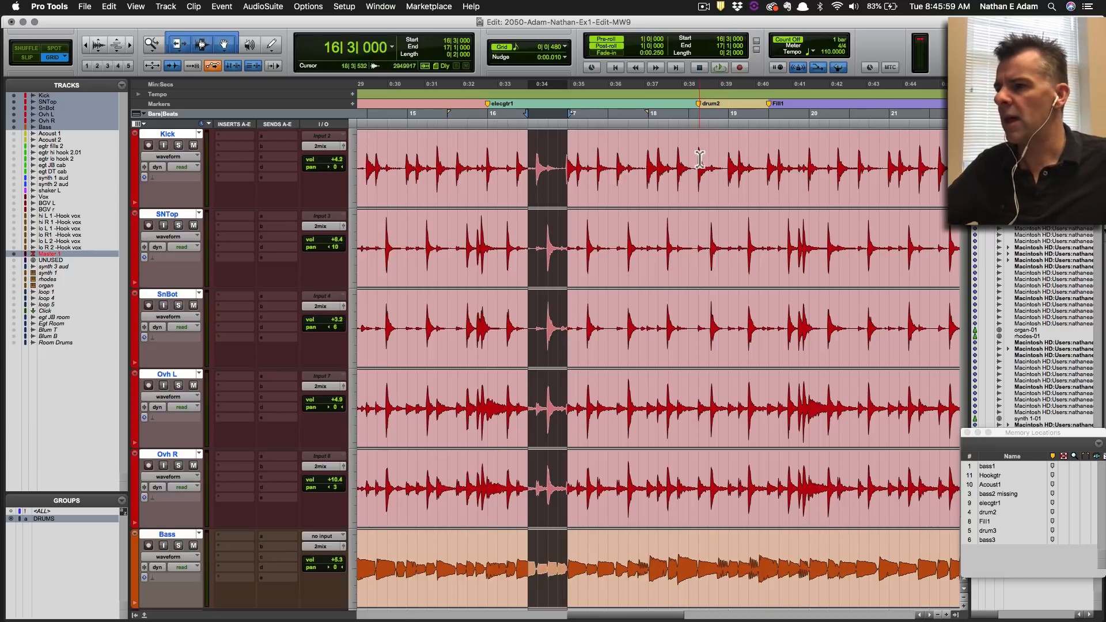
pyautogui.click(591, 167)
pyautogui.moveTo(568, 144); pyautogui.dragTo(634, 144)
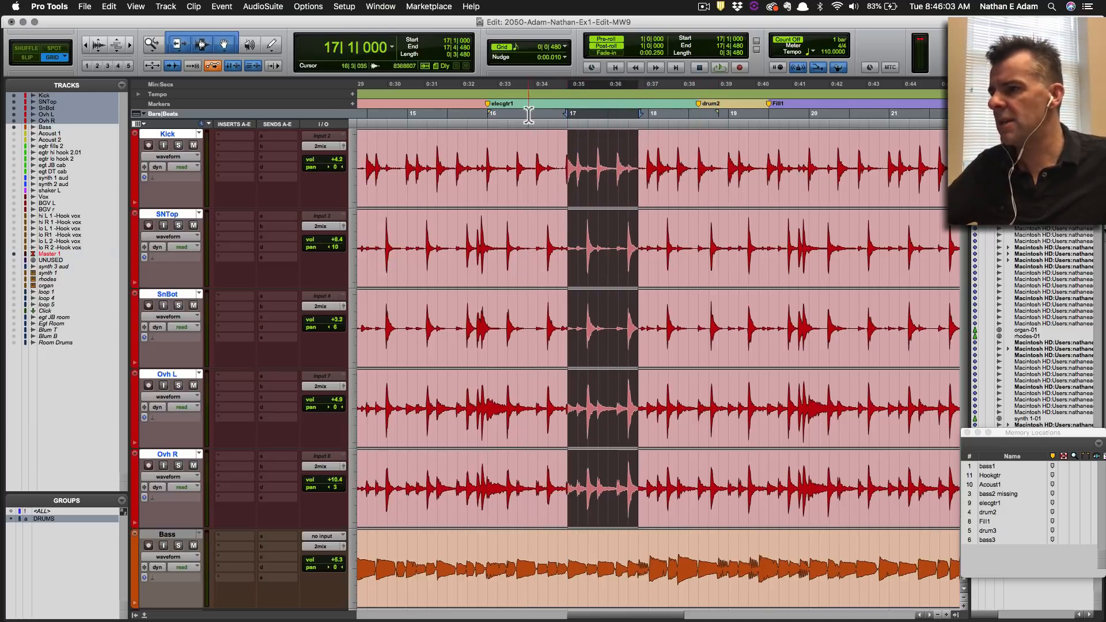
pyautogui.moveTo(529, 115); pyautogui.dragTo(581, 113)
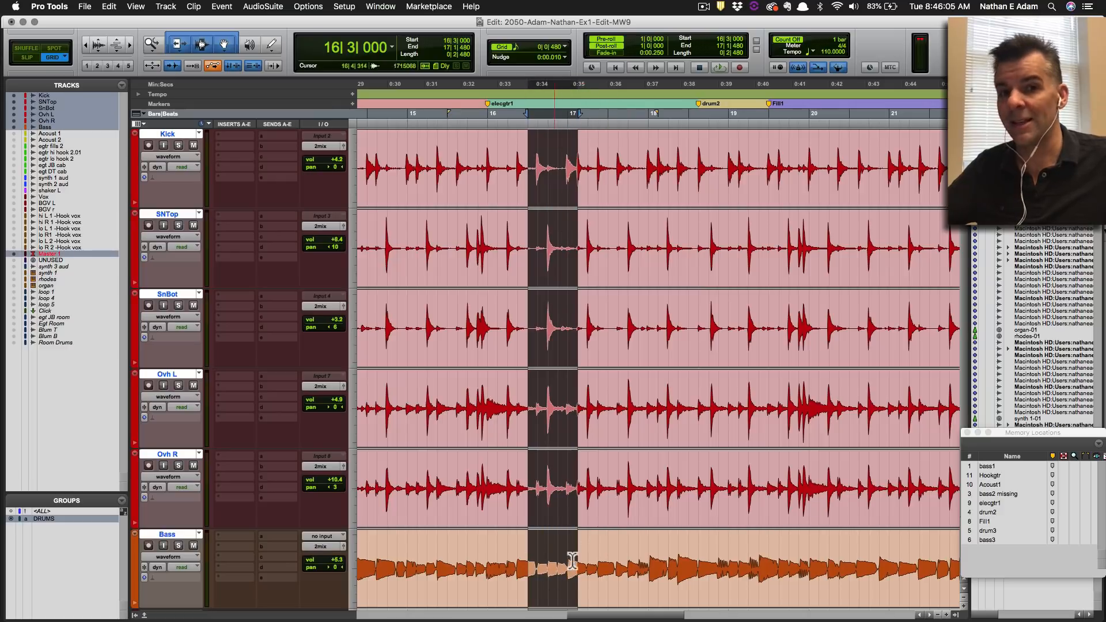
pyautogui.click(591, 236)
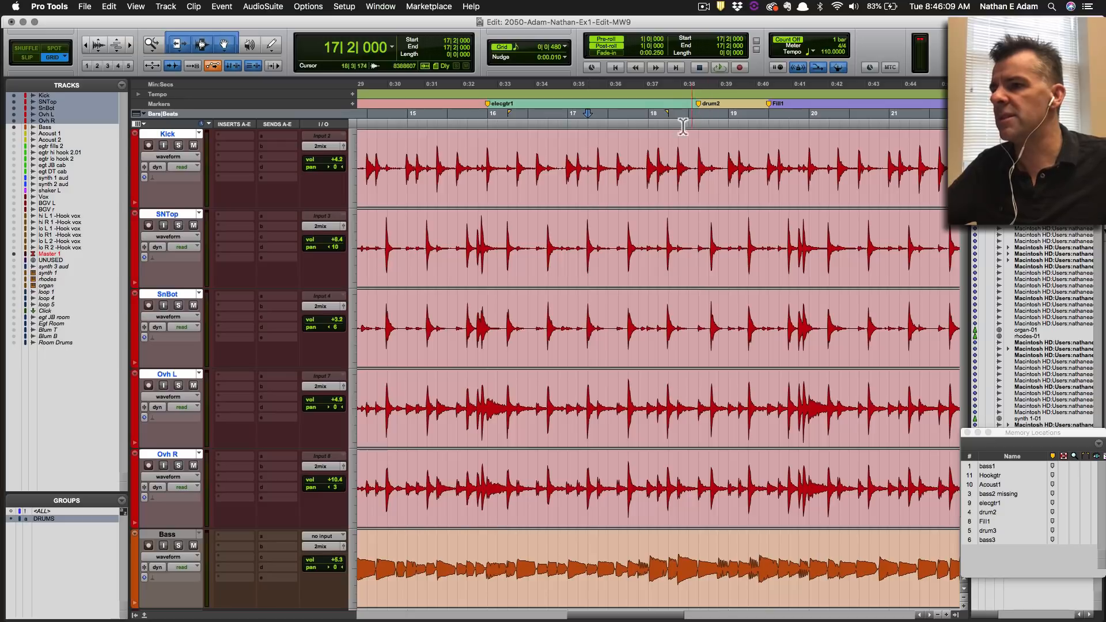
# Place the cursor at 18|1|000, review the Music Editing Basics notes in TextEdit, and return to Pro Tools.
pyautogui.click(651, 149)
pyautogui.press('super+Tab')
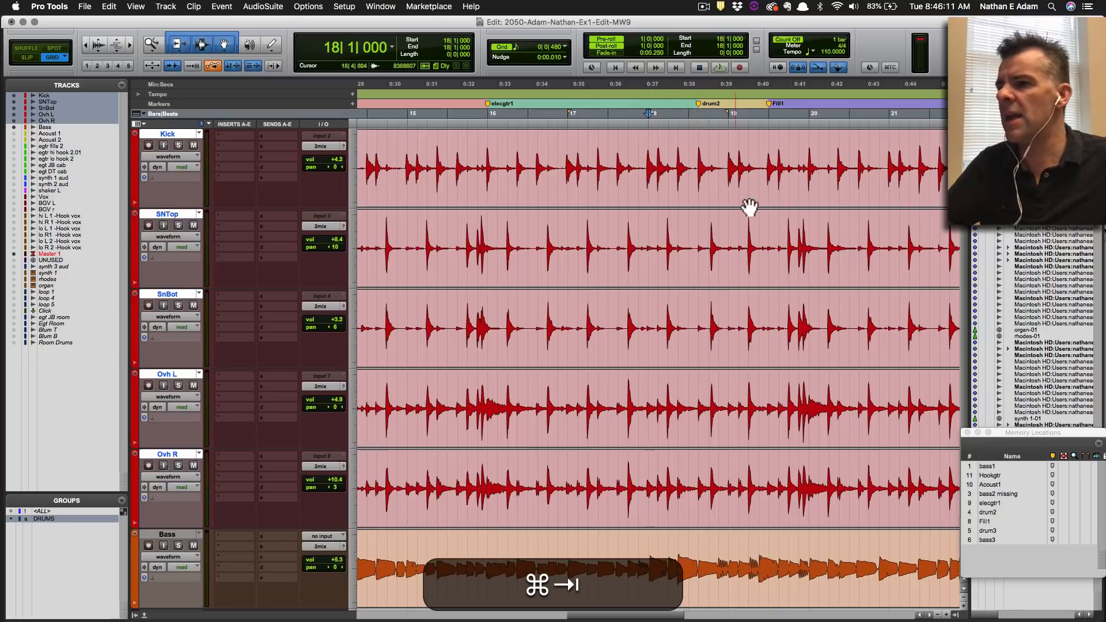
pyautogui.press('super+Tab')
pyautogui.press('Tab')
pyautogui.press('Tab')
pyautogui.click(588, 361)
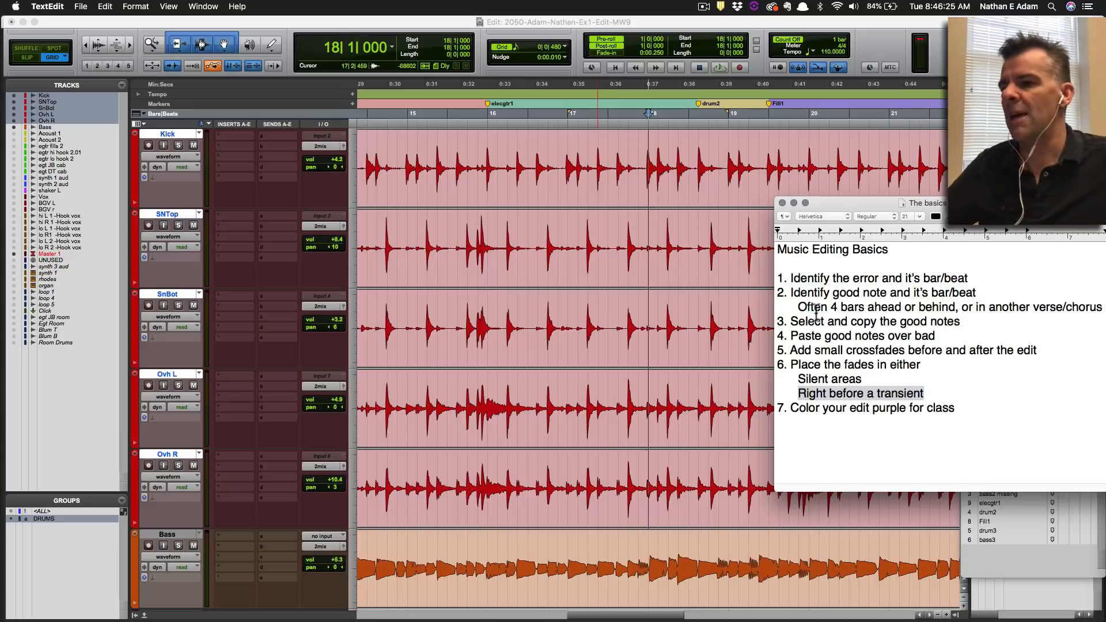
pyautogui.press('super+Tab')
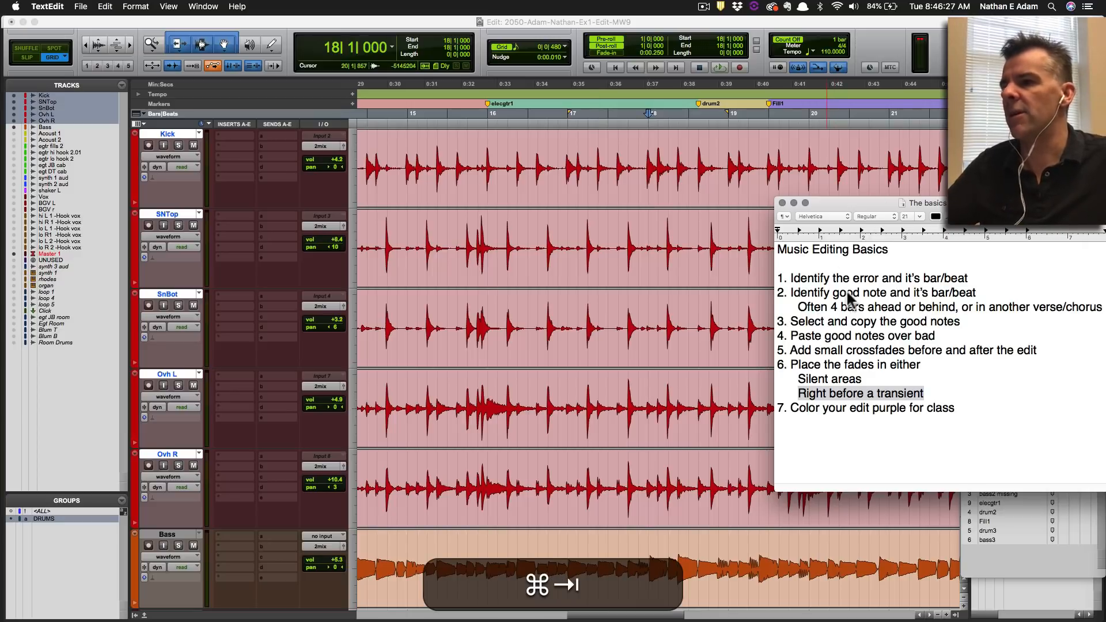
# Save the session and play the tracks from 18|1|000 past the drum2 marker.
pyautogui.press('super+s')
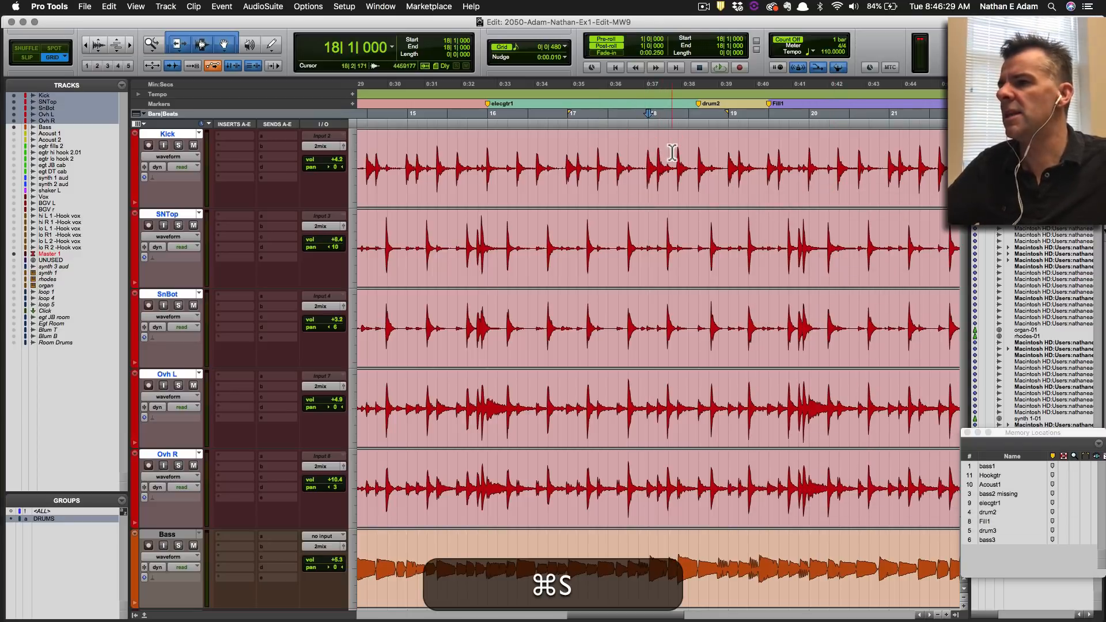
pyautogui.press('super+space')
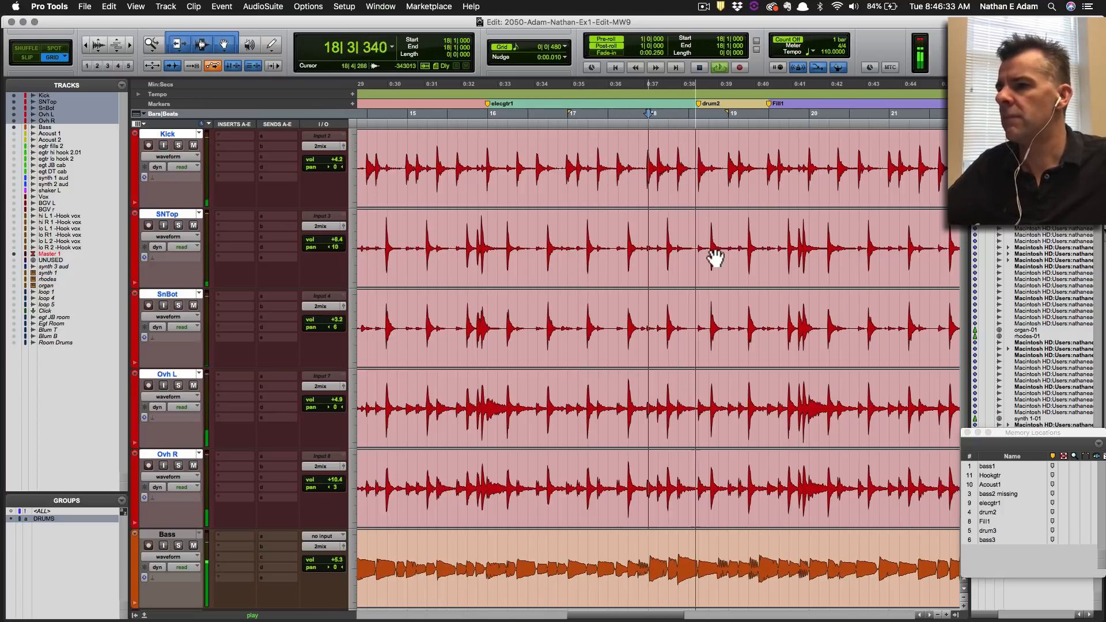
pyautogui.press('space')
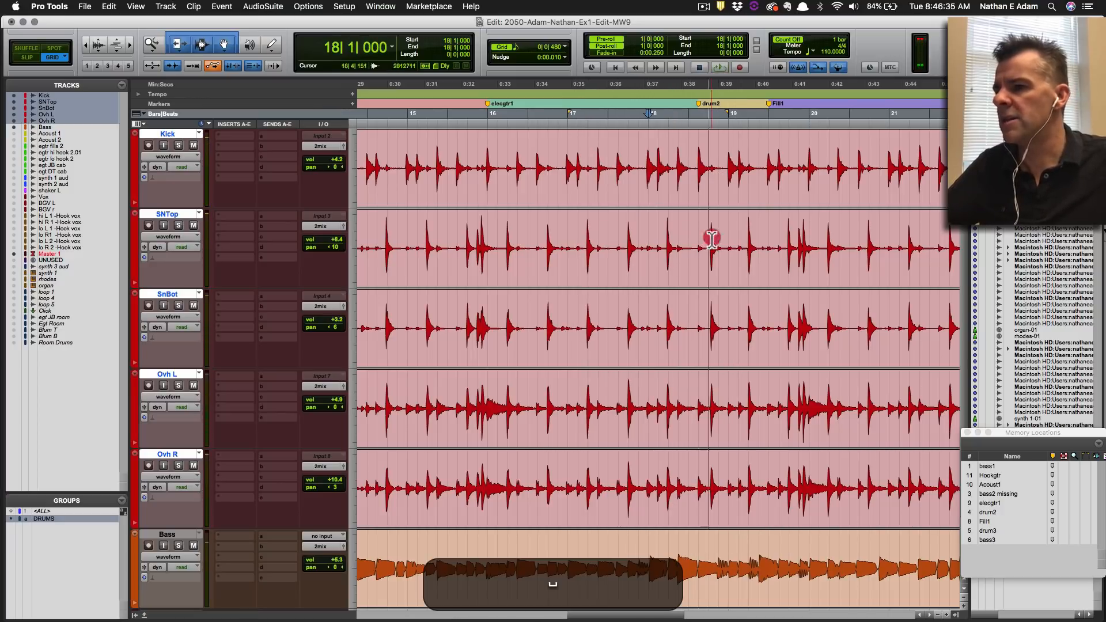
# Locate the snare error at 18|4|000 against the neighboring bars, and set the cursor to the start of bar 18.
pyautogui.moveTo(710, 239); pyautogui.dragTo(721, 238)
pyautogui.click(713, 253)
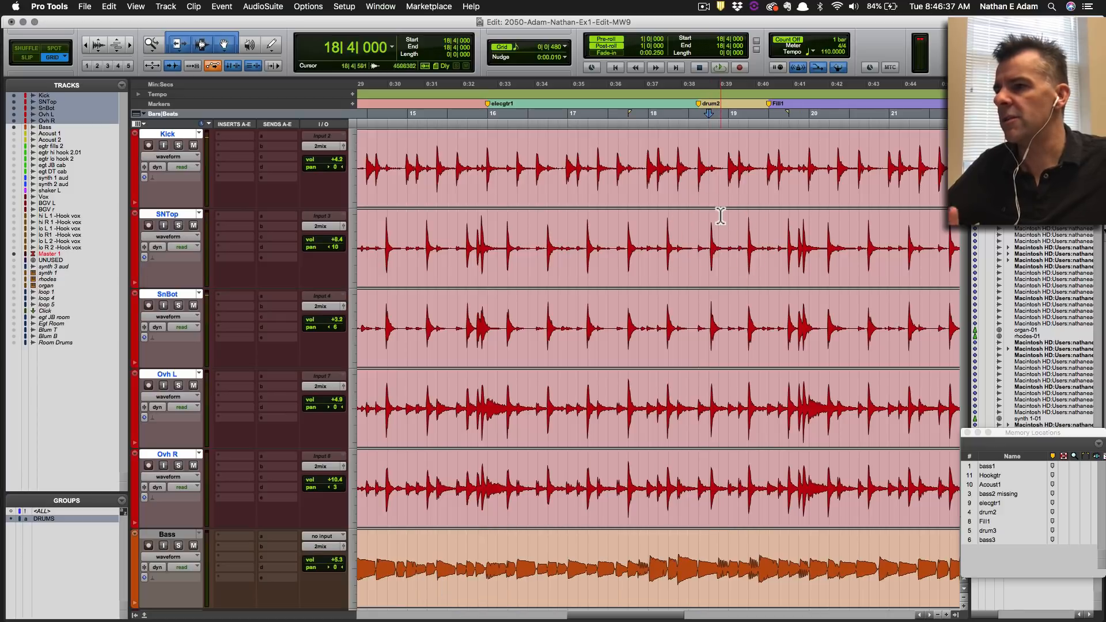
pyautogui.click(569, 152)
pyautogui.click(646, 144)
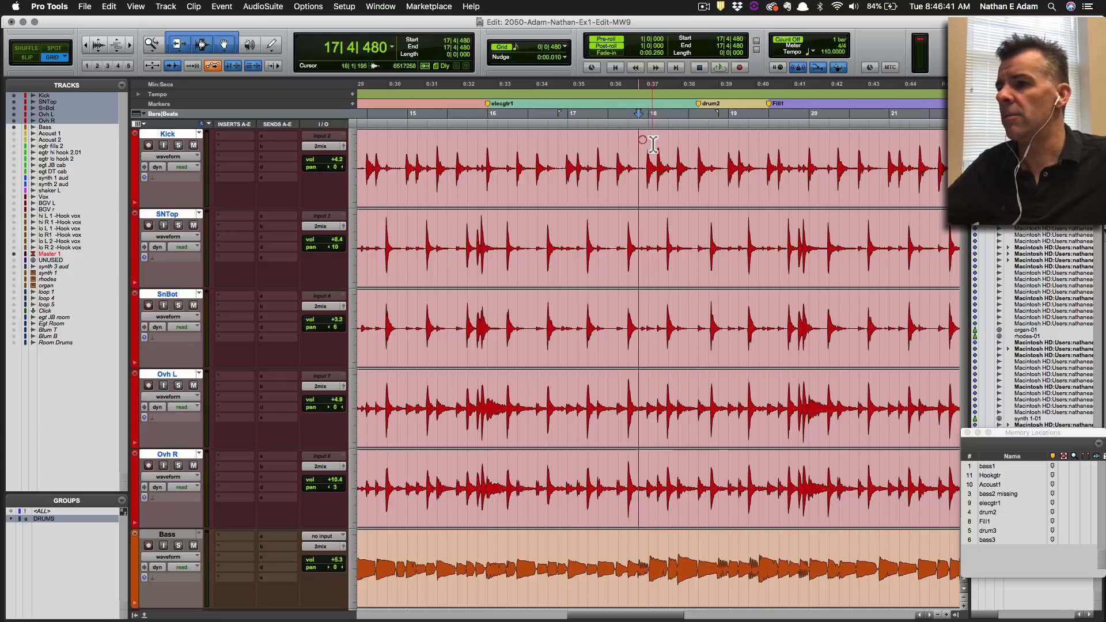
pyautogui.click(654, 145)
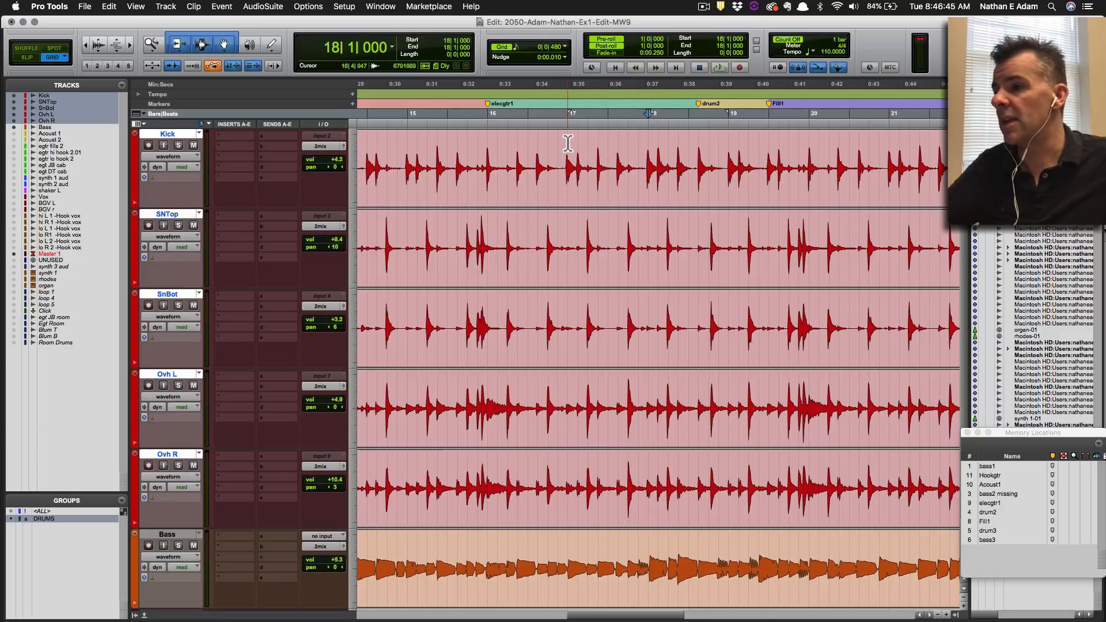
# Copy bar 17 of the grouped drum tracks and paste it over bar 18, starting at 18|1|000.
pyautogui.moveTo(568, 144); pyautogui.dragTo(648, 144)
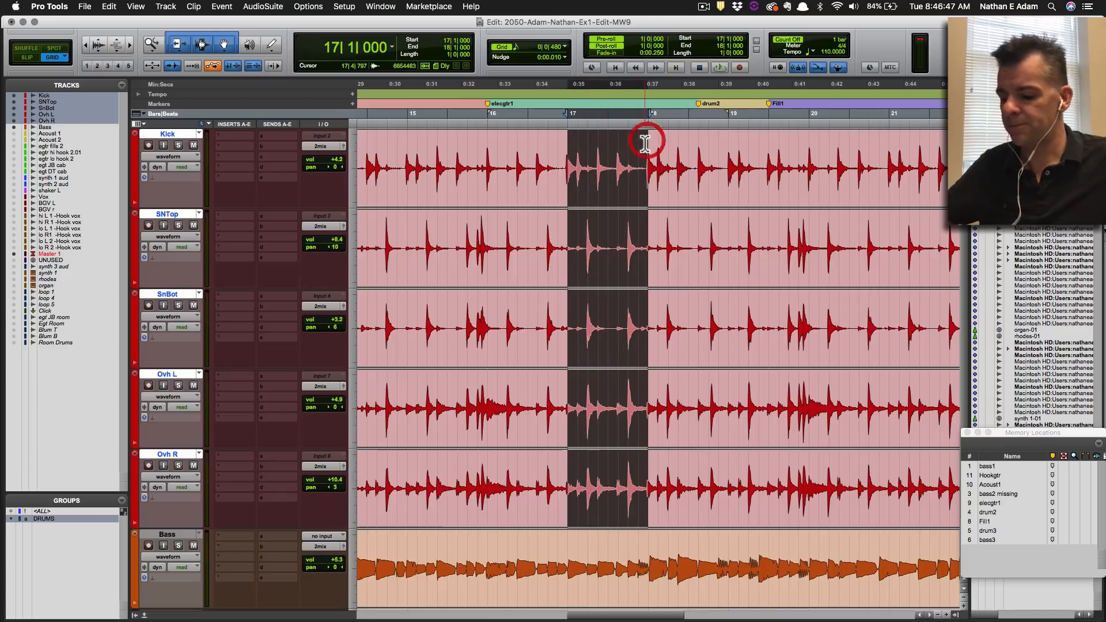
pyautogui.press('super+c')
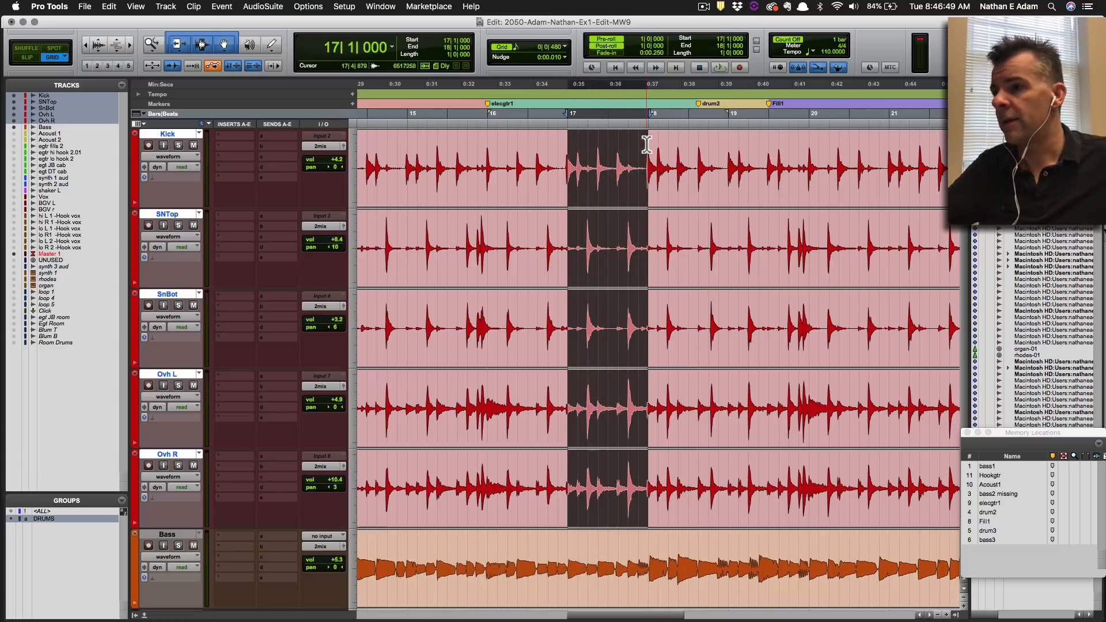
pyautogui.click(646, 144)
pyautogui.press('super+v')
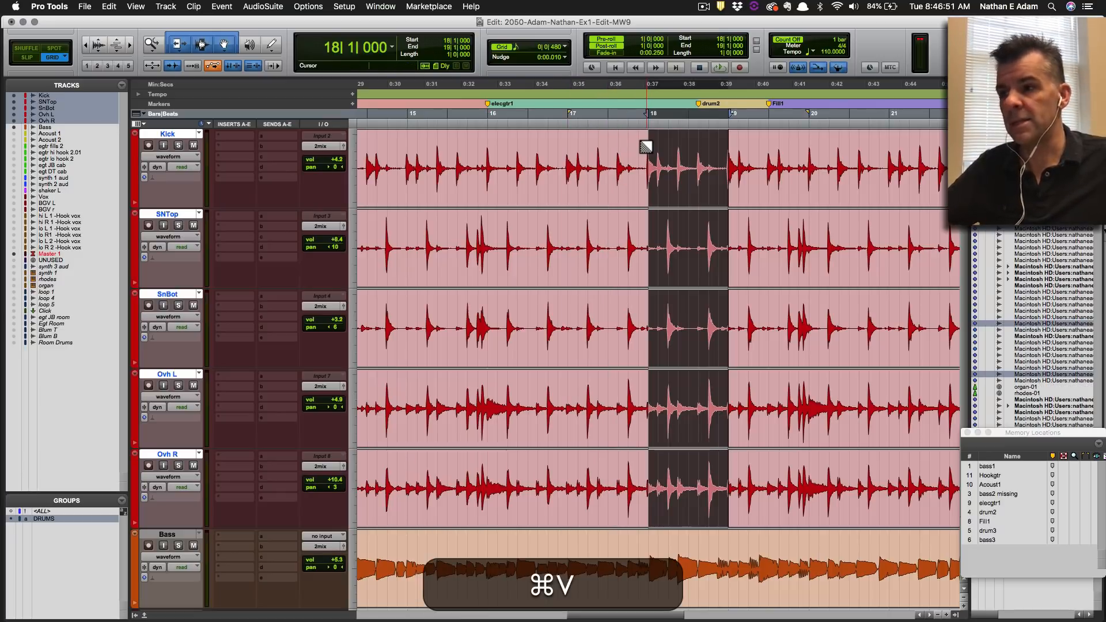
pyautogui.moveTo(565, 143); pyautogui.dragTo(646, 144)
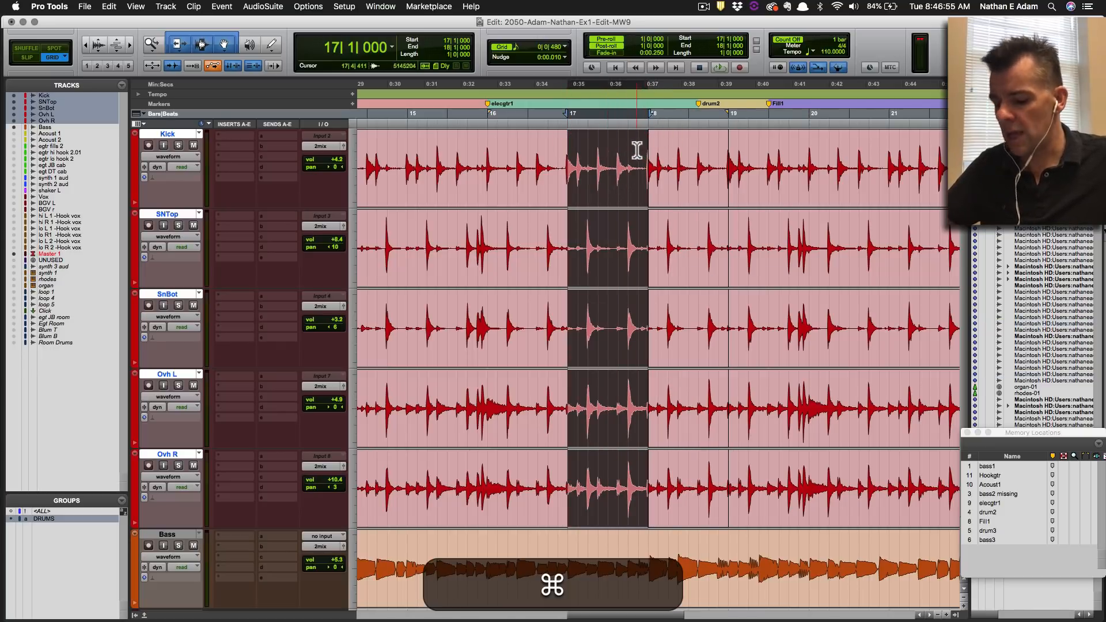
pyautogui.press('super+c')
pyautogui.click(657, 151)
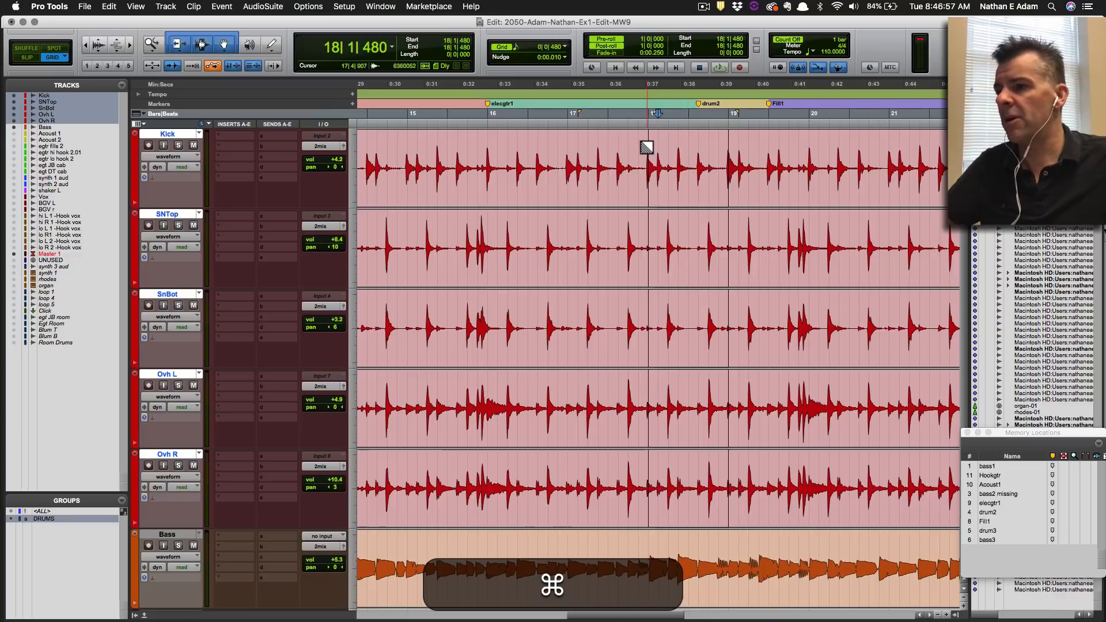
# Select the pasted bar 18 drum clips and play them back with pre-roll.
pyautogui.doubleClick(691, 187)
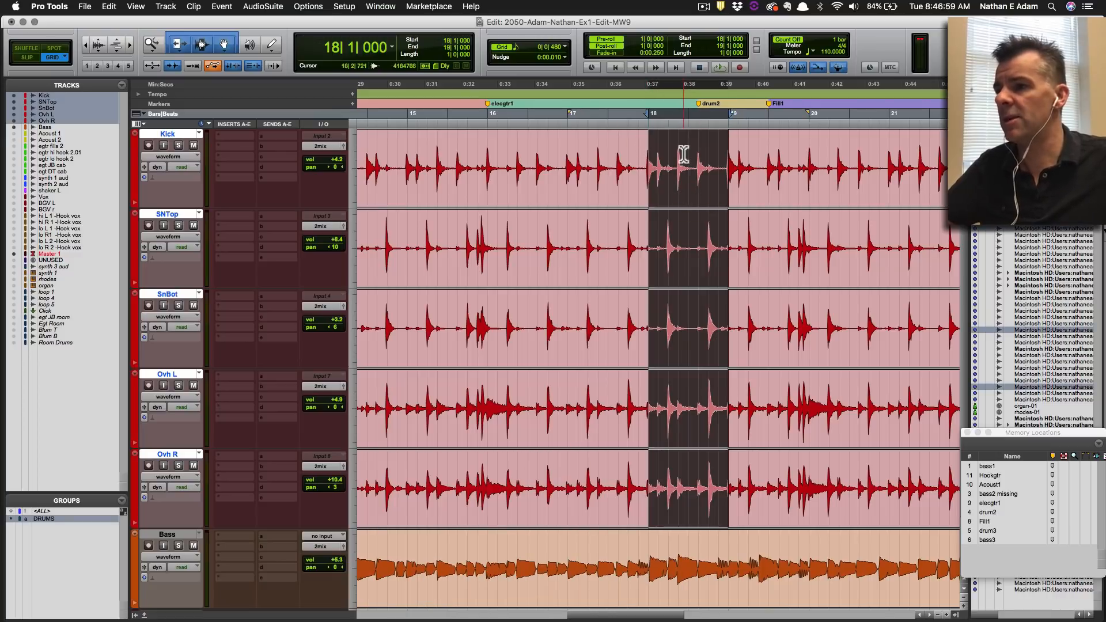
pyautogui.press('space')
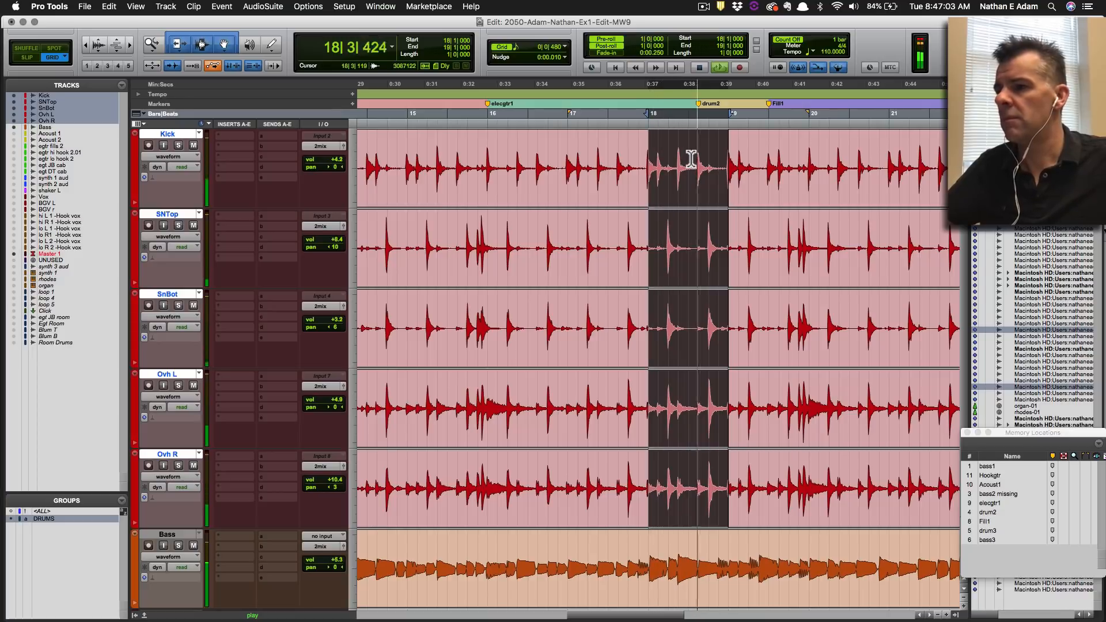
pyautogui.press('space')
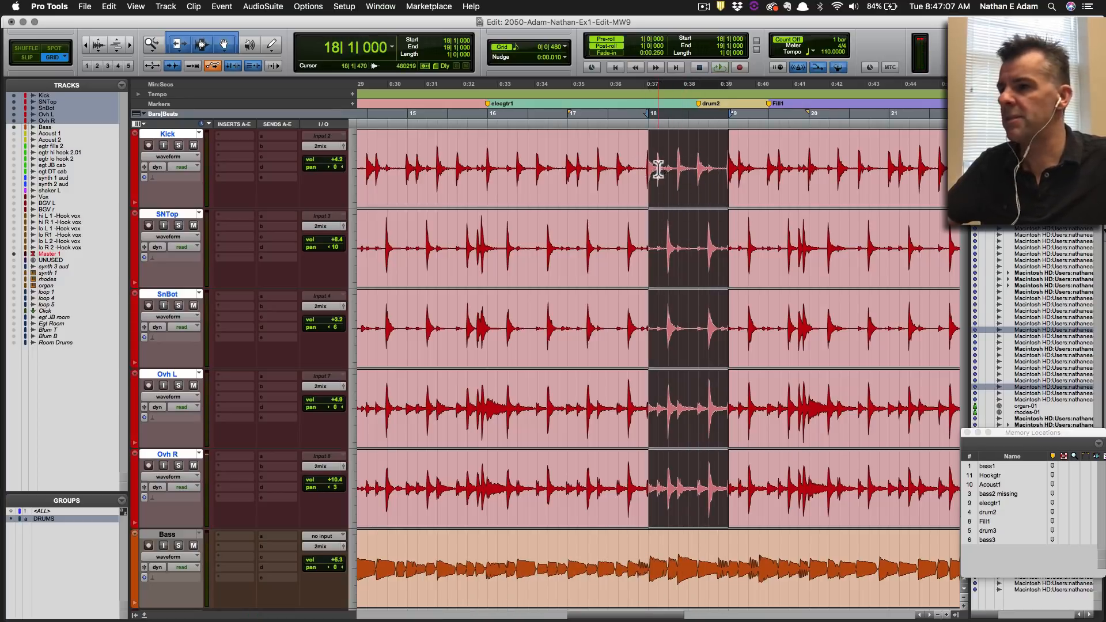
# Extend the pasted drum clips' start to 17|4|848 and the following clips' start to 18|4|860, just before the kick transients.
pyautogui.press('t')
pyautogui.press('t')
pyautogui.press('t')
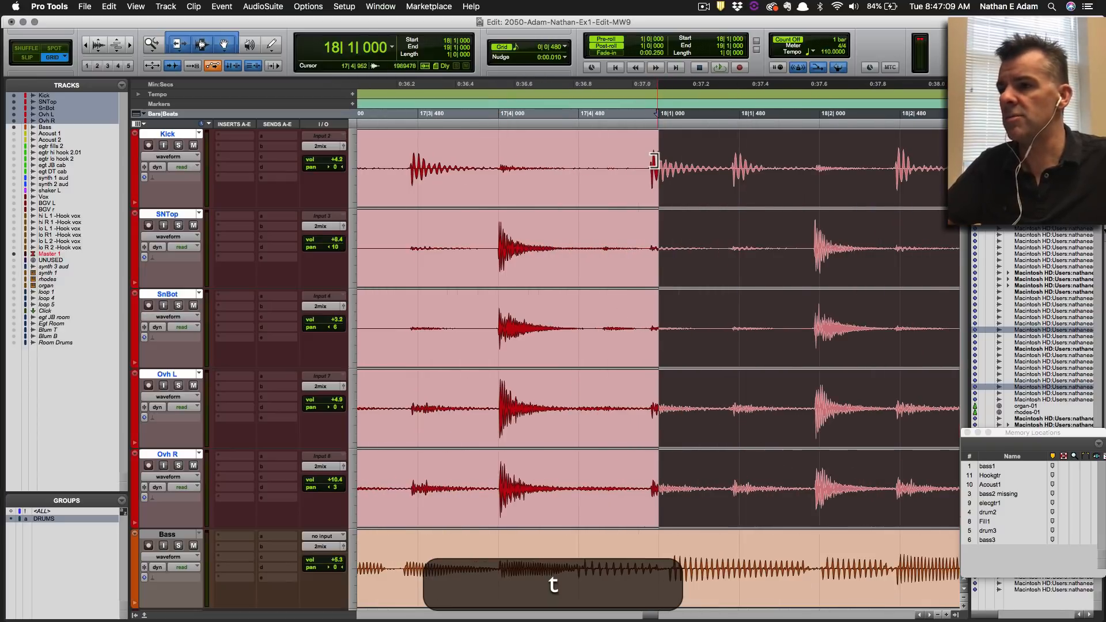
pyautogui.click(664, 164)
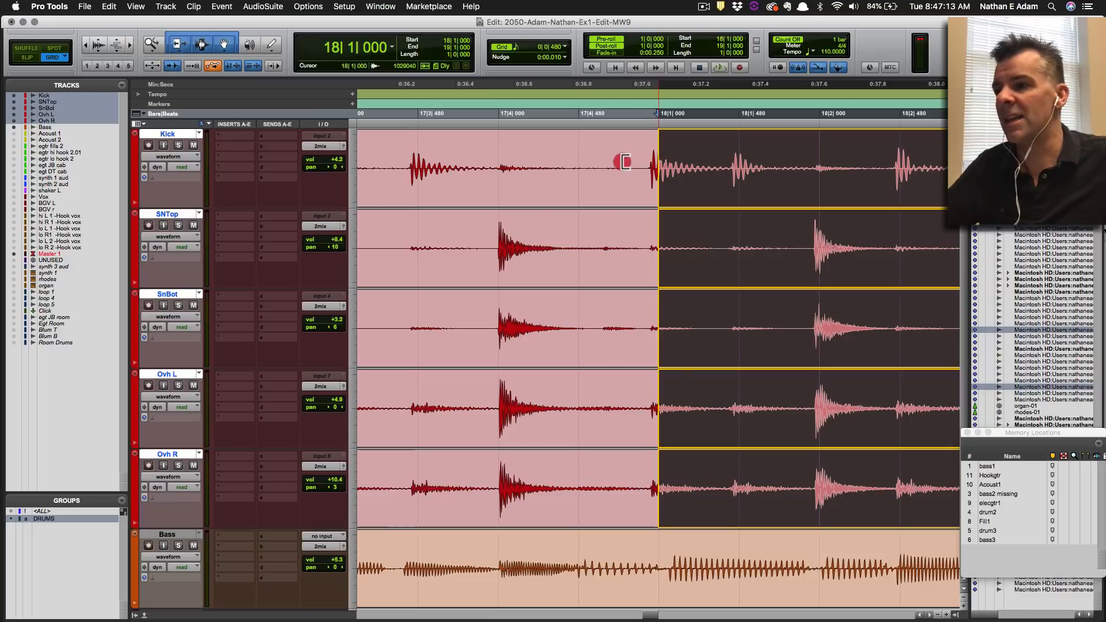
pyautogui.moveTo(623, 162)
pyautogui.mouseDown()
pyautogui.moveTo(588, 161)
pyautogui.moveTo(662, 165)
pyautogui.moveTo(645, 163)
pyautogui.mouseUp()
pyautogui.hscroll(5, 673, 176)
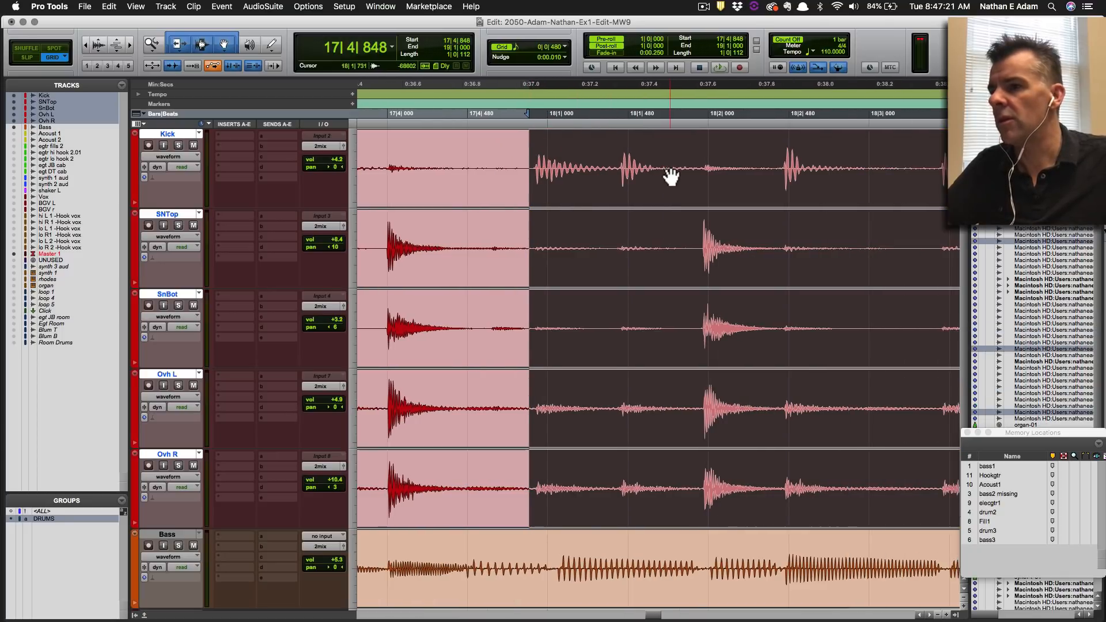
pyautogui.press('r')
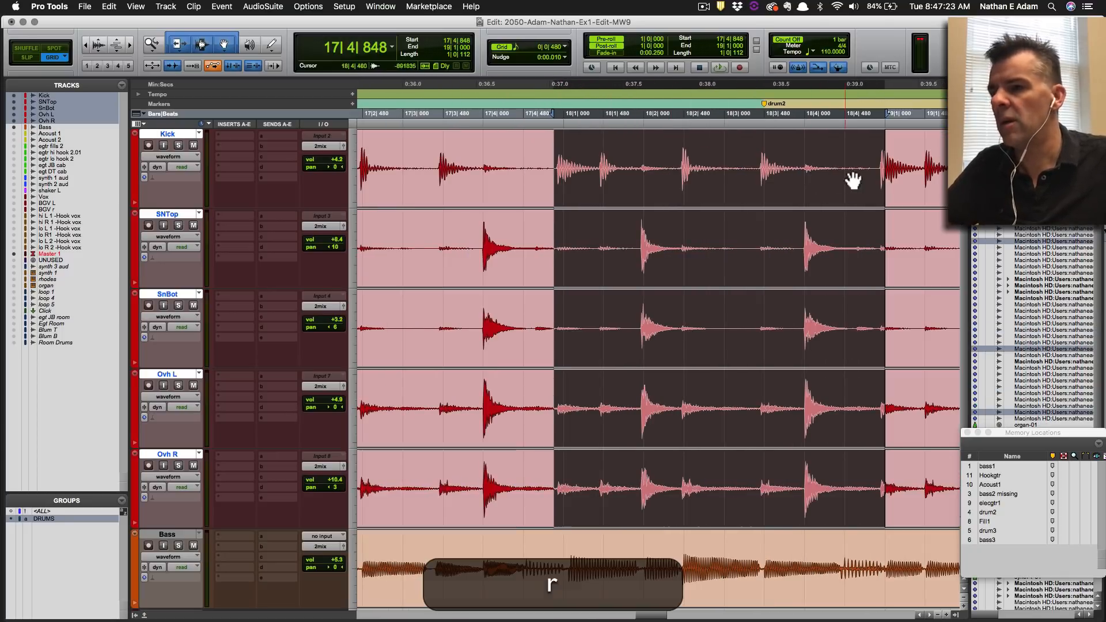
pyautogui.moveTo(891, 171); pyautogui.dragTo(876, 173)
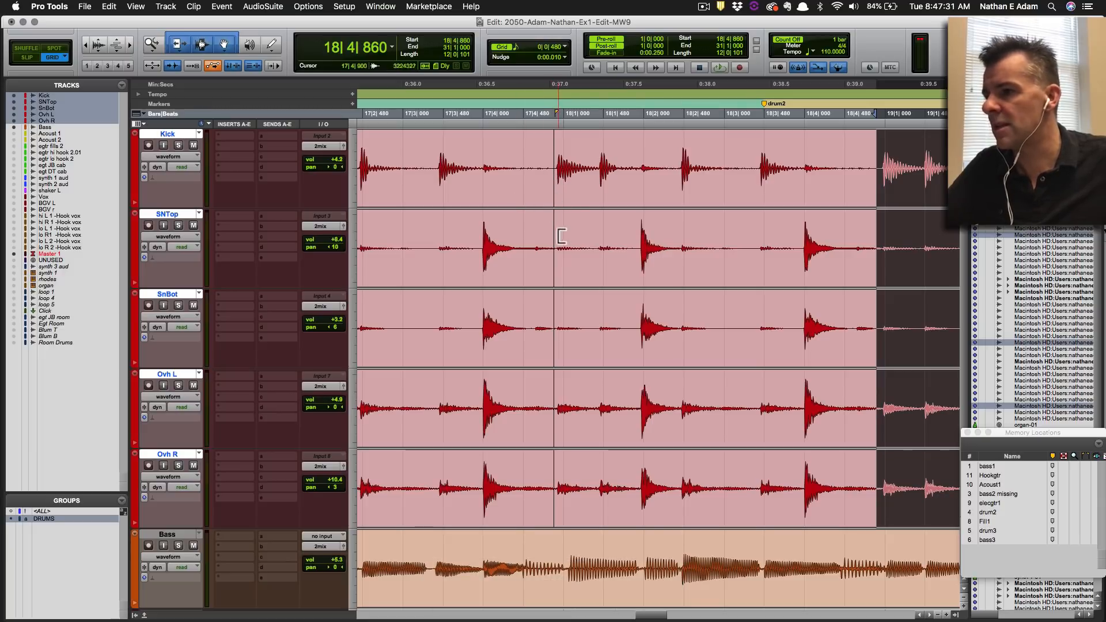
# Add short crossfades on all drum tracks at both edit boundaries, from 17|4|831 to 17|4|865 and 18|4|832 to 18|4|887.
pyautogui.press('super')
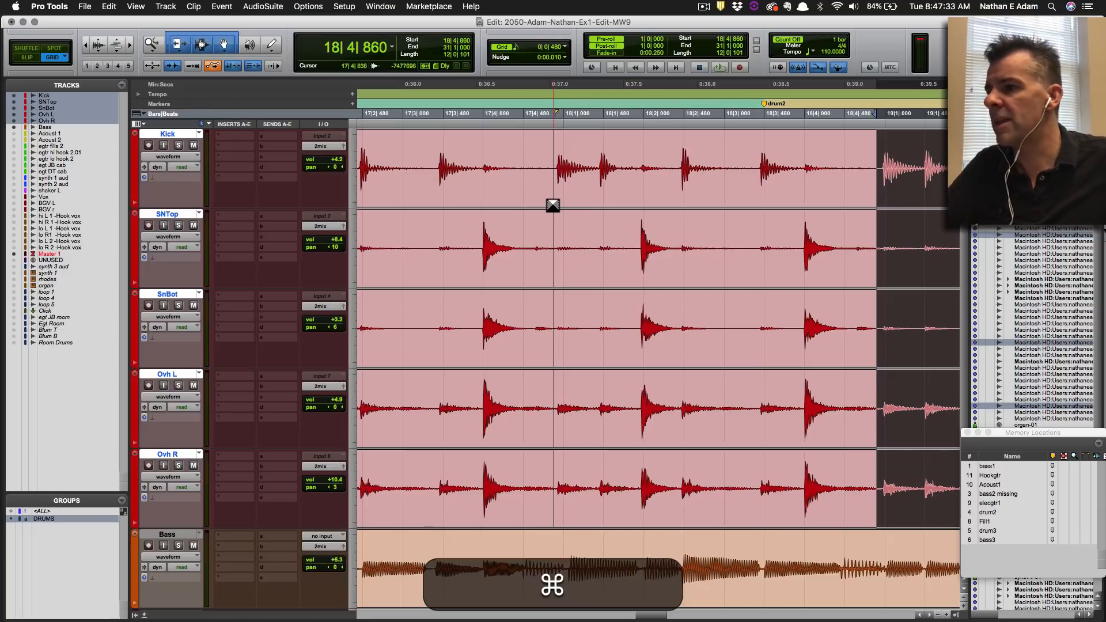
pyautogui.keyDown('super'); pyautogui.click(553, 205); pyautogui.keyUp('super')
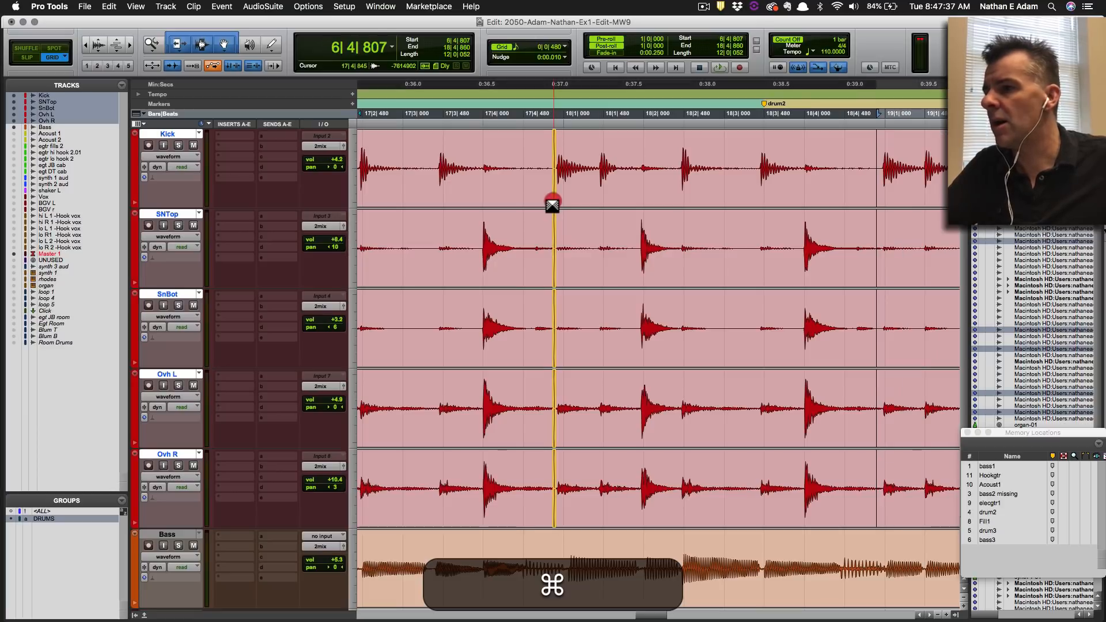
pyautogui.keyDown('super'); pyautogui.click(552, 205); pyautogui.keyUp('super')
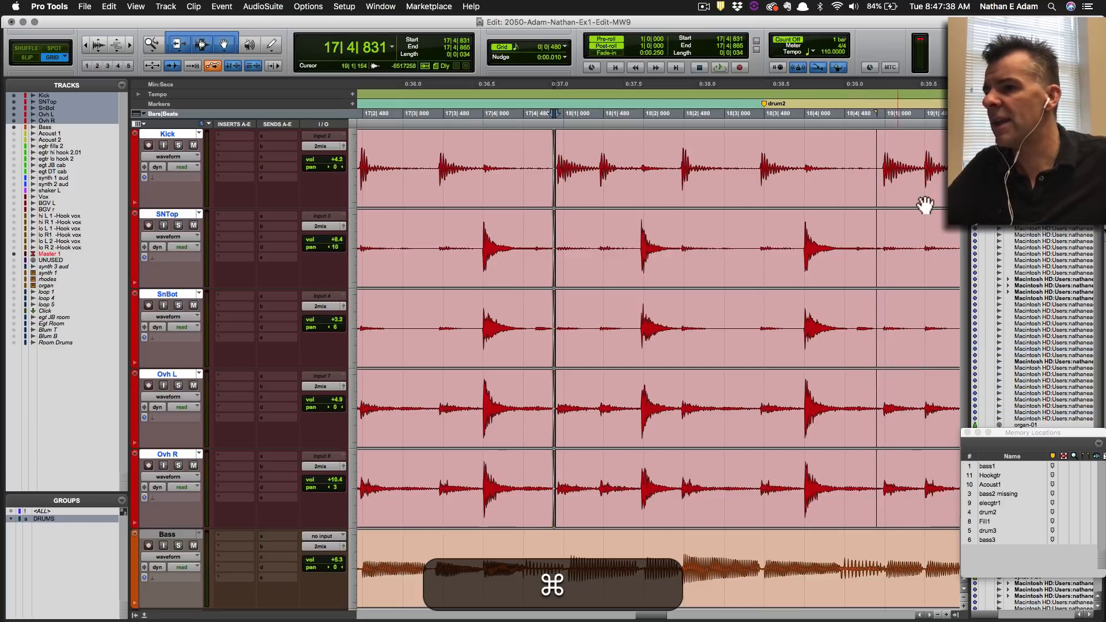
pyautogui.keyDown('super'); pyautogui.click(874, 205); pyautogui.keyUp('super')
pyautogui.keyDown('super'); pyautogui.click(873, 206); pyautogui.keyUp('super')
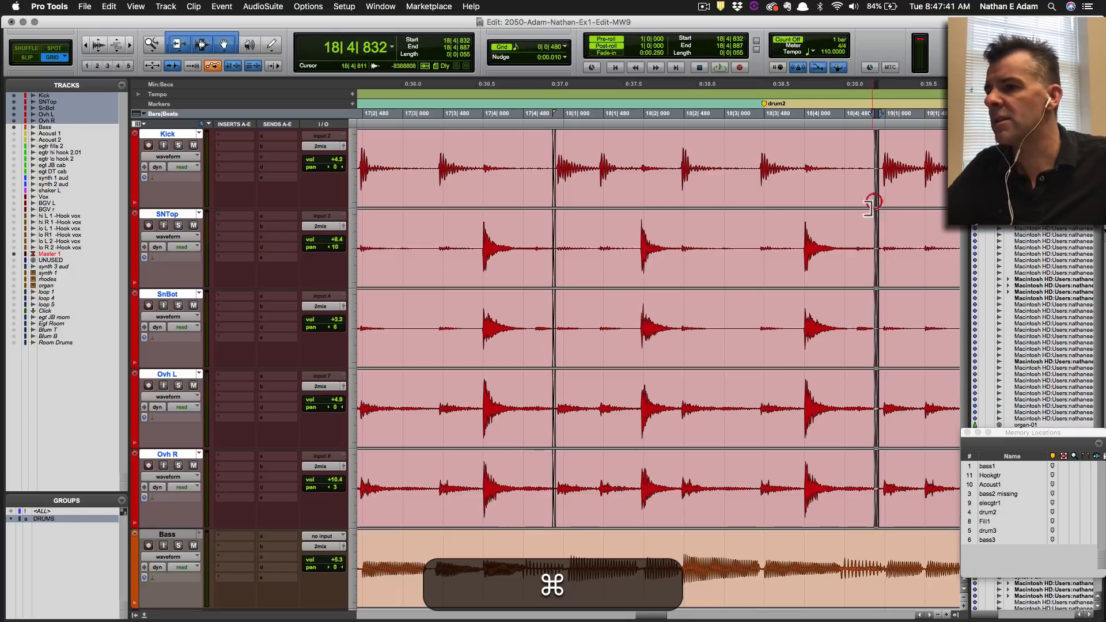
# Select the crossfaded bar 18 drum clips, play across the edit, and save the session.
pyautogui.keyDown('super'); pyautogui.click(699, 205); pyautogui.keyUp('super')
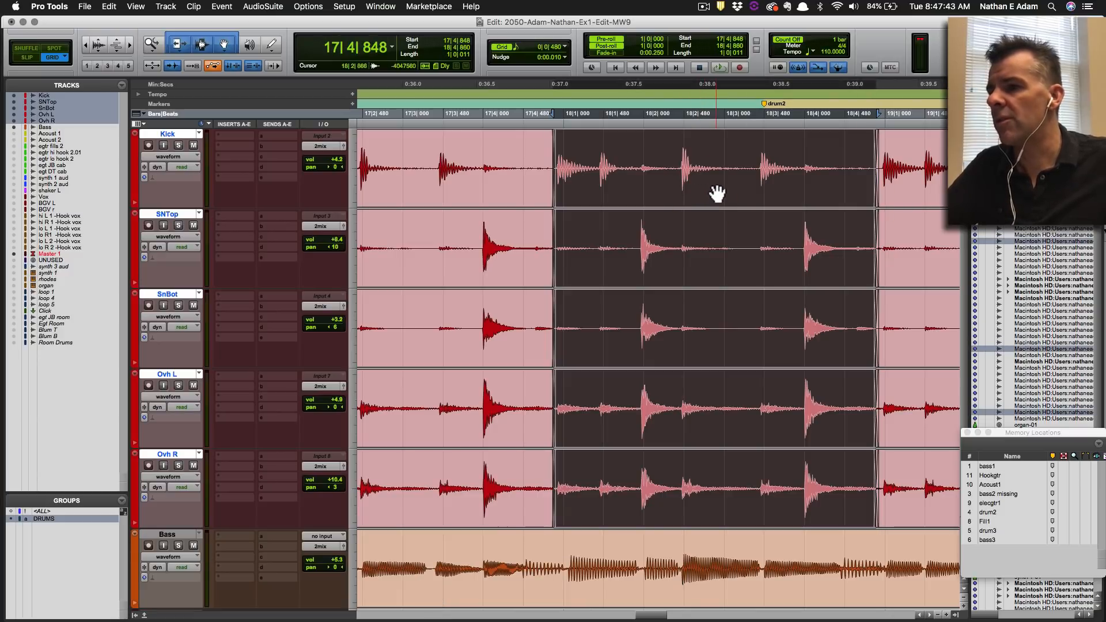
pyautogui.press('space')
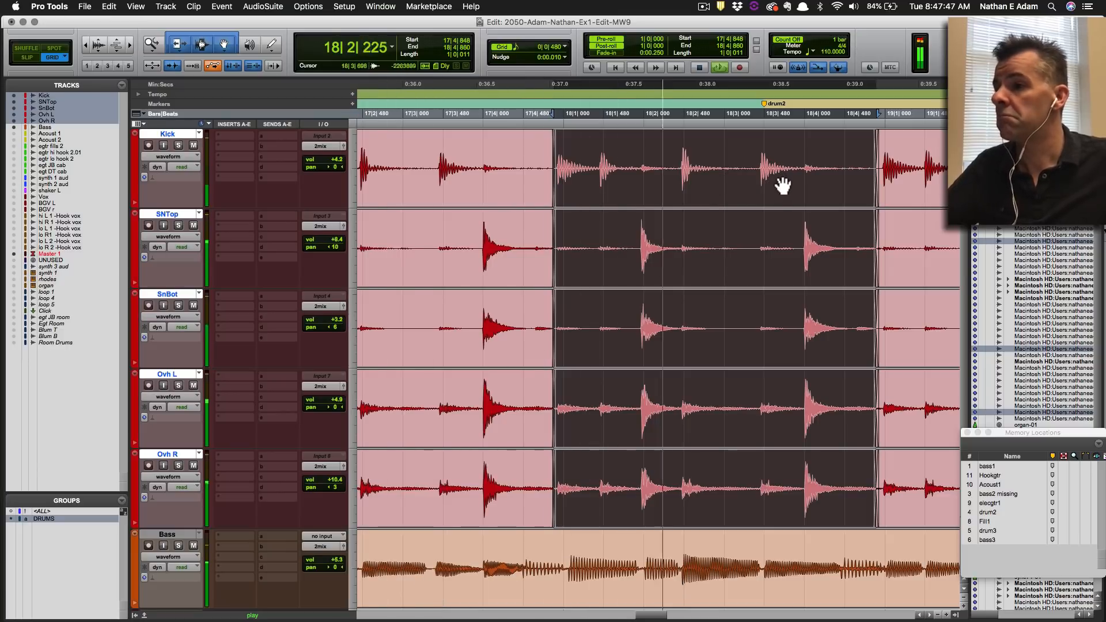
pyautogui.press('super+s')
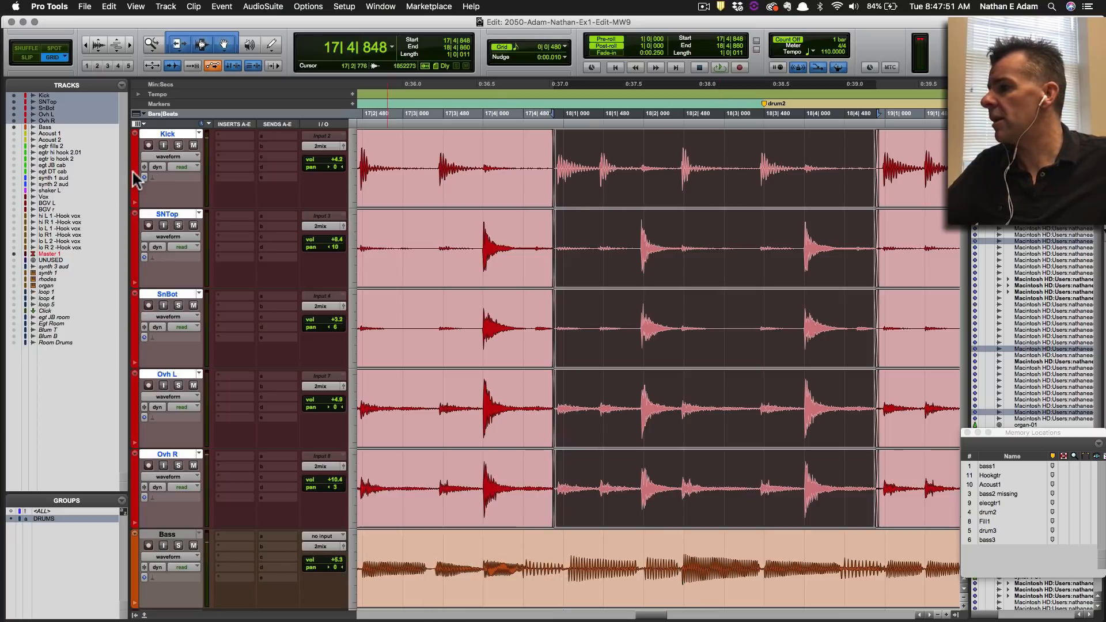
# Color the selected bar 18 drum clips purple, close the color palette, and save the session.
pyautogui.doubleClick(135, 179)
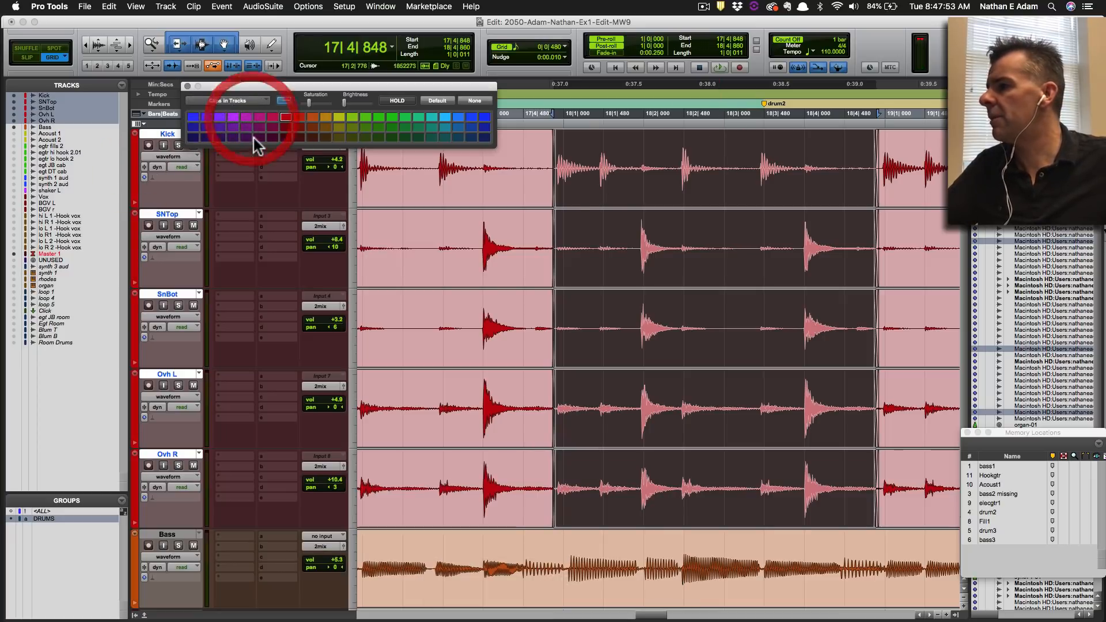
pyautogui.click(258, 126)
pyautogui.click(187, 86)
pyautogui.press('super+s')
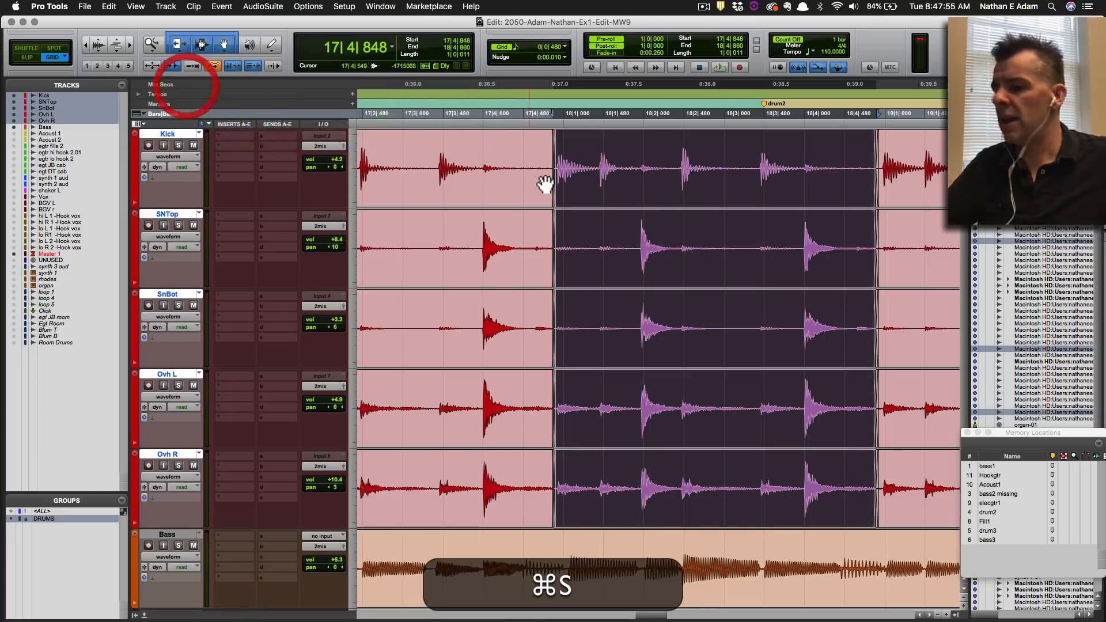
# Remove the drum2 marker from the timeline and save the session with the drum3 area in view.
pyautogui.moveTo(767, 104); pyautogui.dragTo(754, 64)
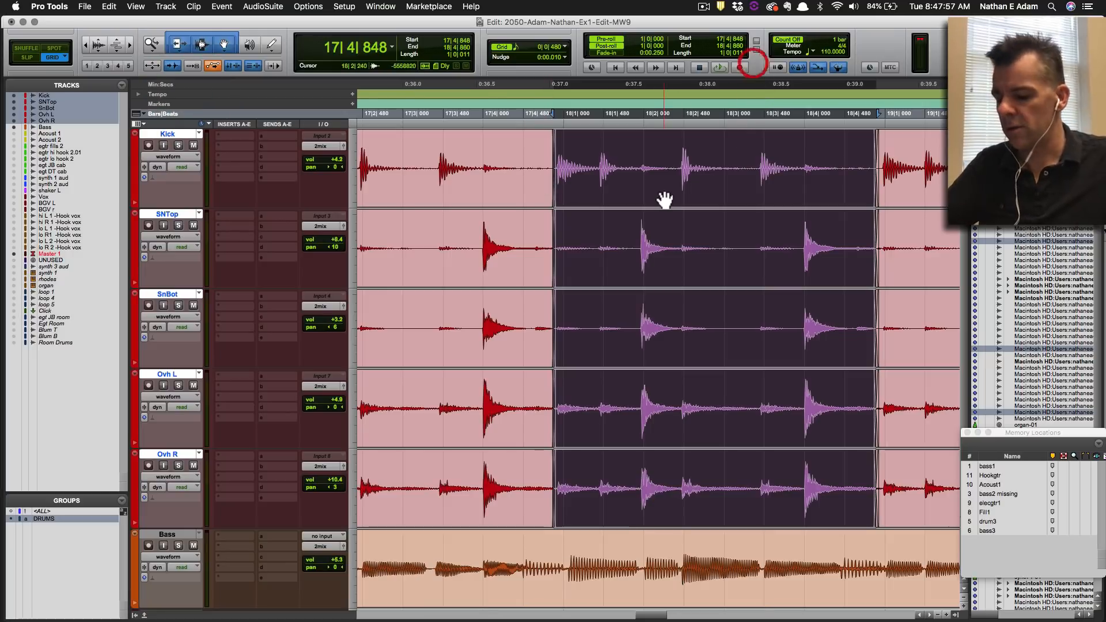
pyautogui.press('r')
pyautogui.press('r')
pyautogui.hscroll(10, 804, 283)
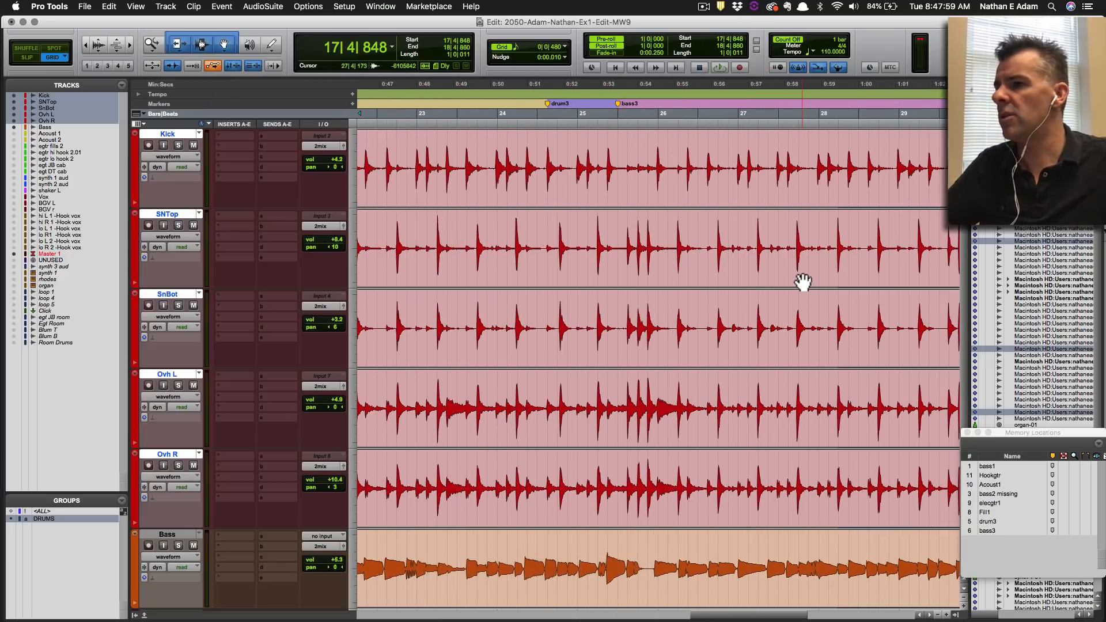
pyautogui.hscroll(-4, 804, 283)
pyautogui.press('super+s')
# Place the cursor at 24|3|480 by the drum3 marker and play the passage twice to hear the error.
pyautogui.click(679, 143)
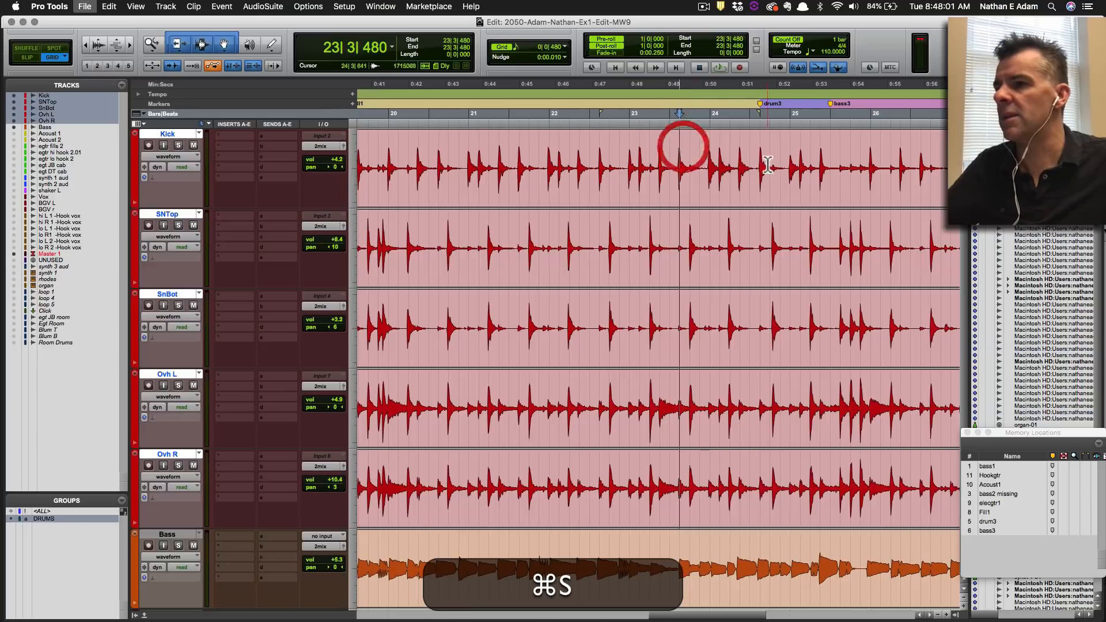
pyautogui.click(759, 151)
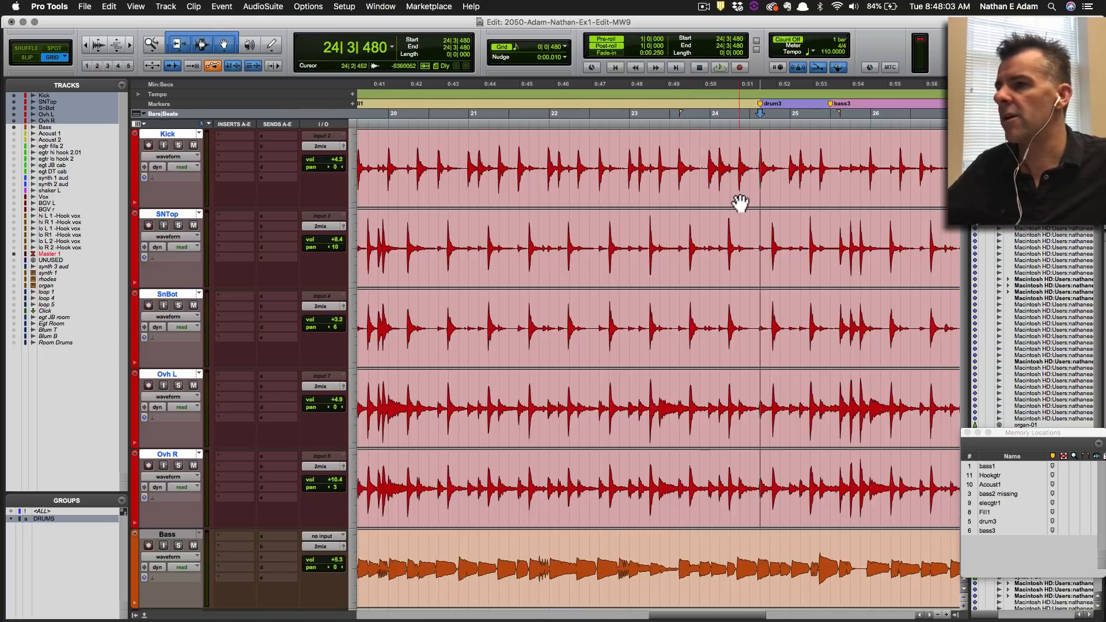
pyautogui.press('space')
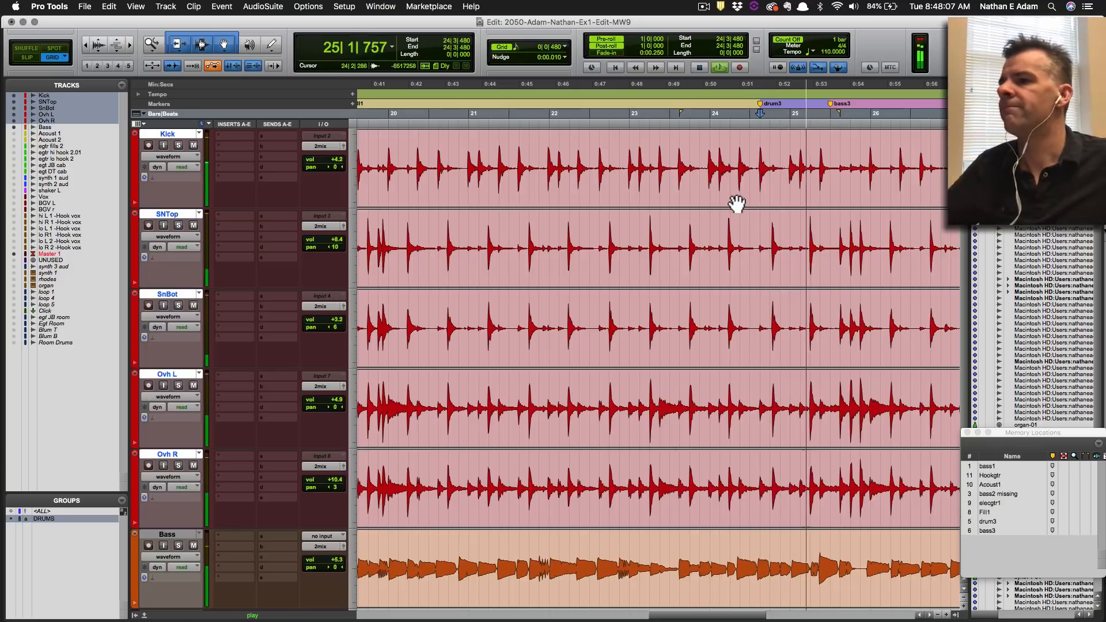
pyautogui.press('space')
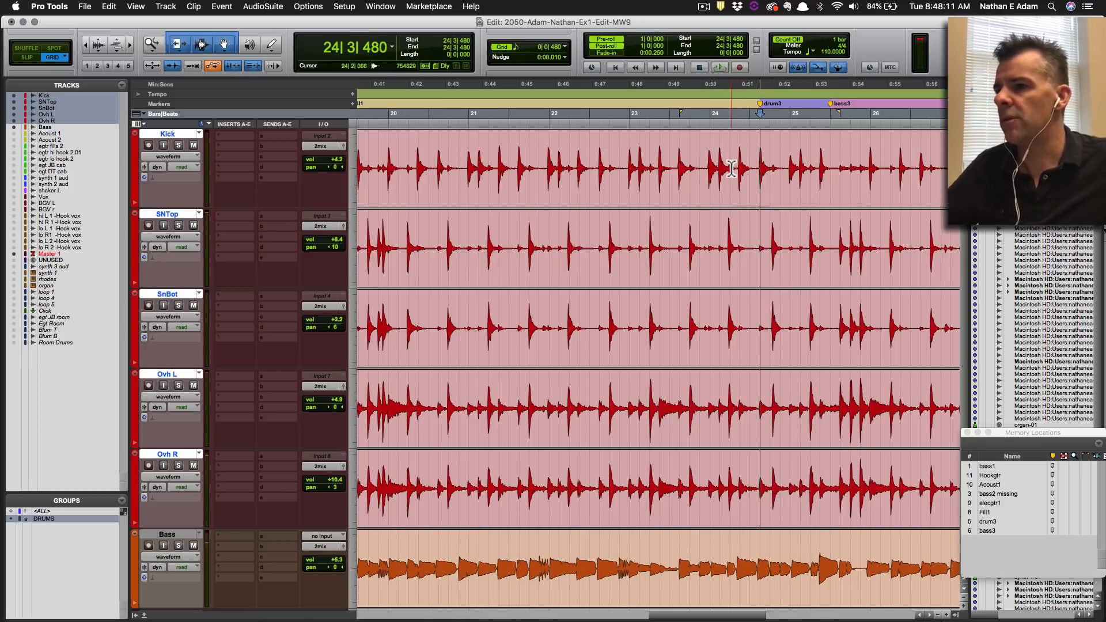
pyautogui.press('space')
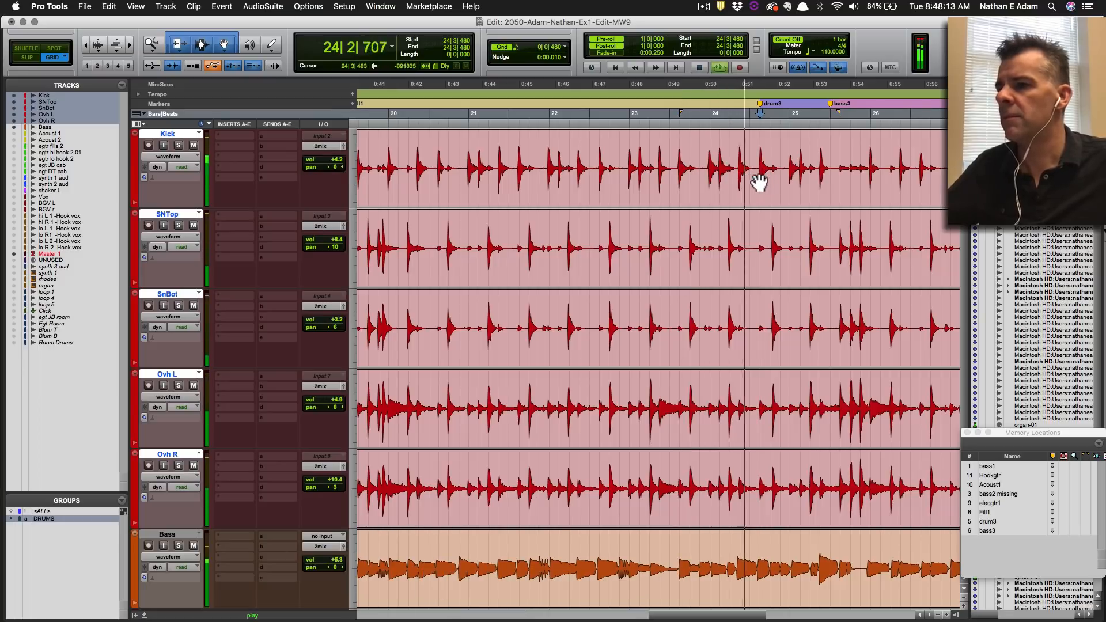
pyautogui.press('space')
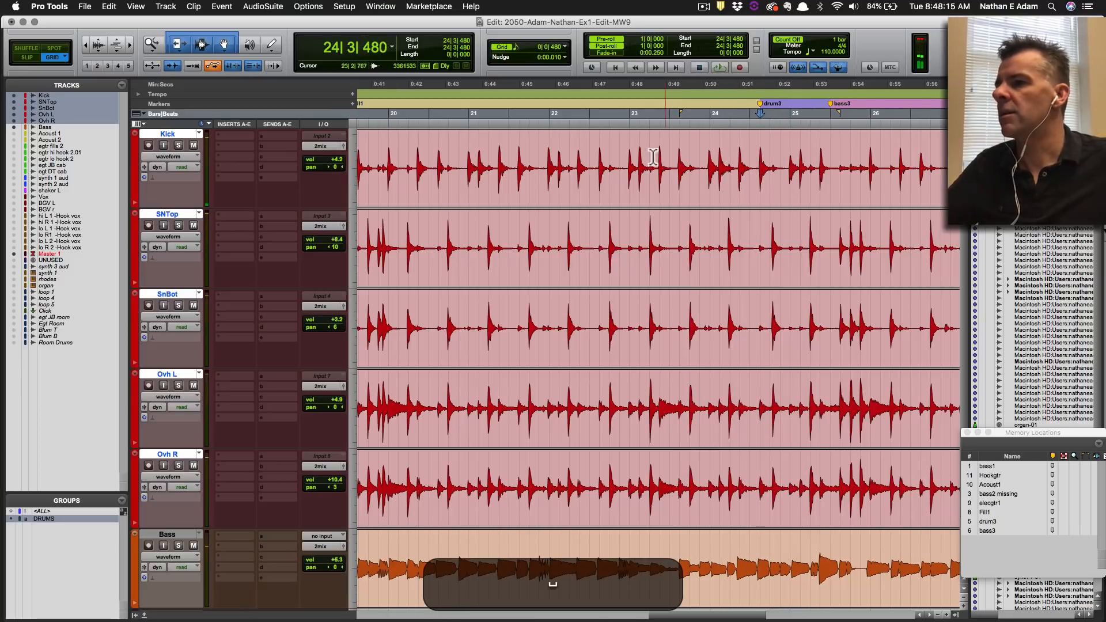
# Play bar 23 from 23|1|000 to check it as replacement material for the drum3 error.
pyautogui.click(631, 154)
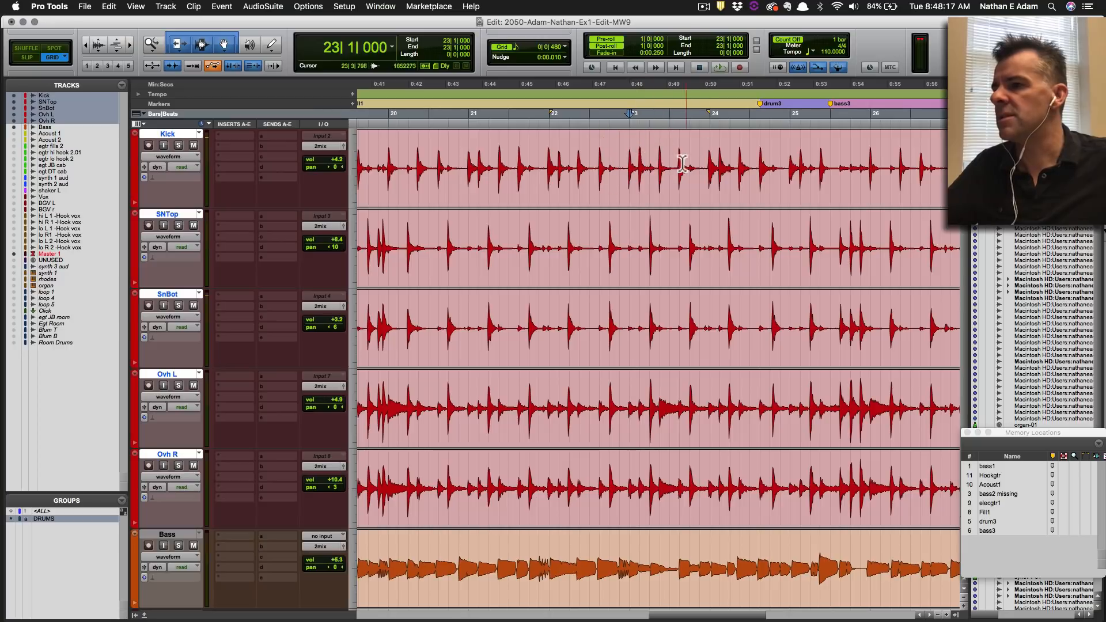
pyautogui.press('space')
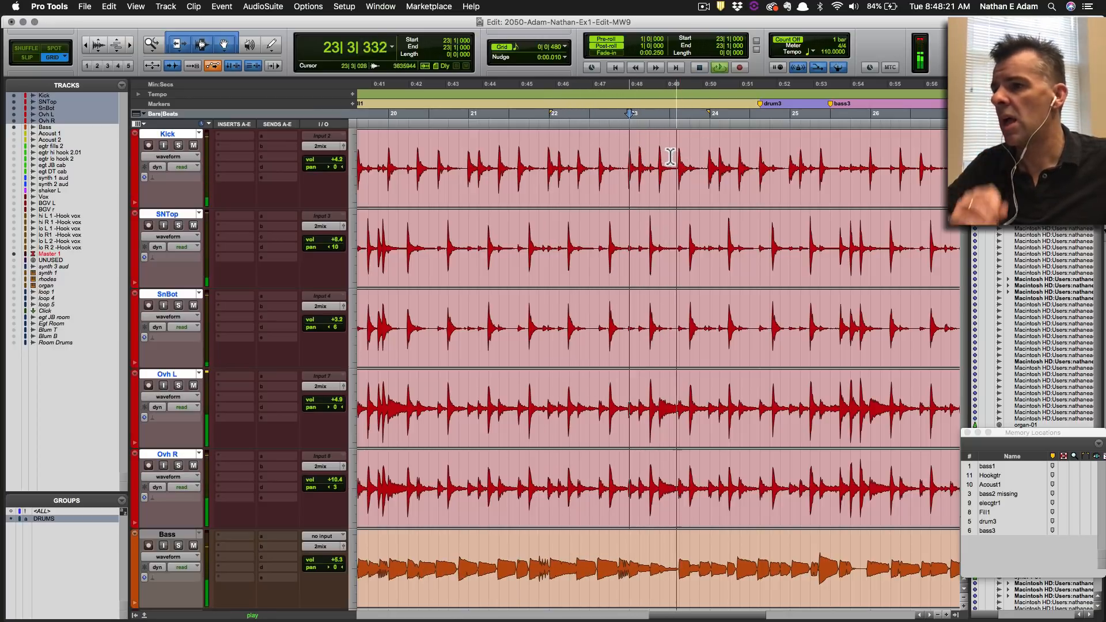
pyautogui.press('space')
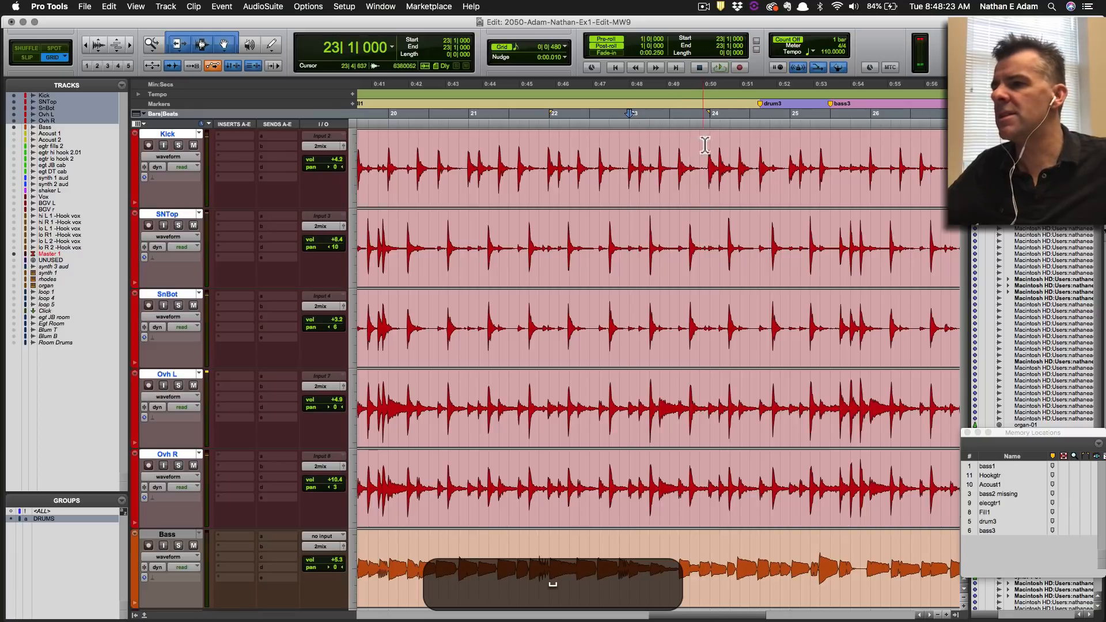
# Copy bar 23 of the drum tracks, paste it over bar 24 at 24|1|000, and play the edit.
pyautogui.moveTo(712, 144)
pyautogui.mouseDown()
pyautogui.moveTo(640, 149)
pyautogui.moveTo(714, 150)
pyautogui.mouseUp()
pyautogui.press('super+c')
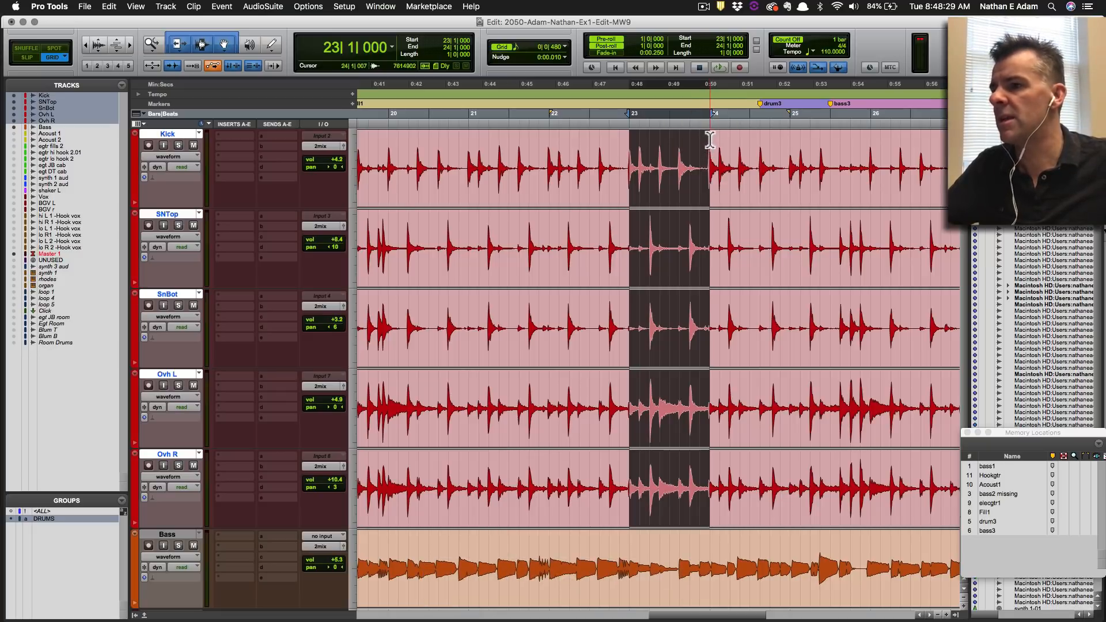
pyautogui.click(710, 141)
pyautogui.press('super+v')
pyautogui.press('super+space')
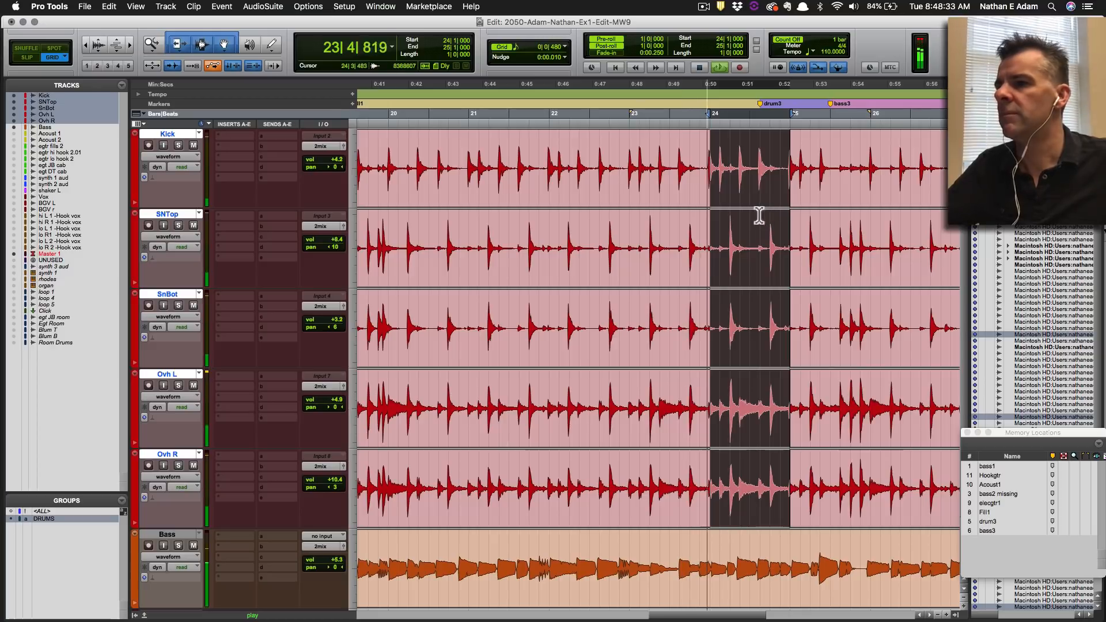
# Stop playback and trim the pasted bar 24 drum edit points ahead of the transients, to 23|4|816 and 24|4|831.
pyautogui.press('space')
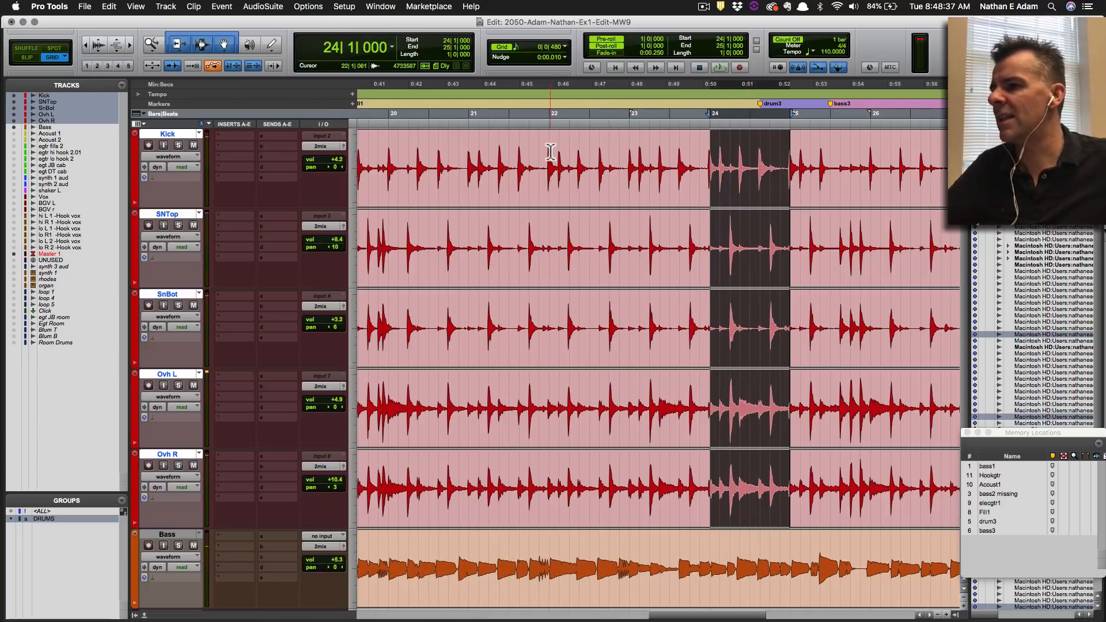
pyautogui.moveTo(550, 153); pyautogui.dragTo(620, 149)
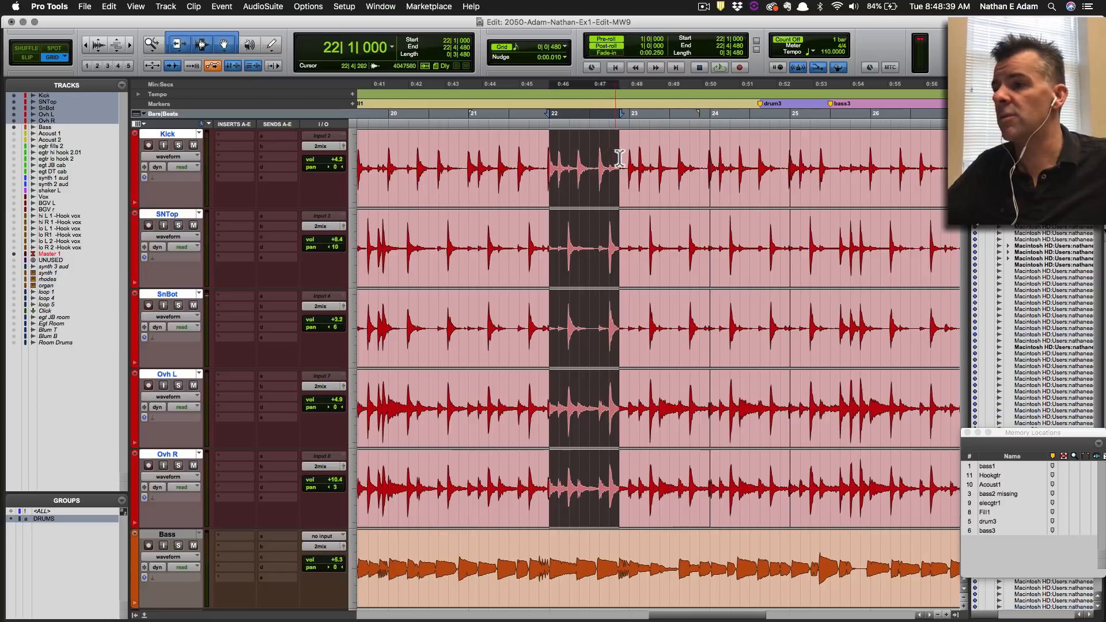
pyautogui.click(738, 158)
pyautogui.press('t')
pyautogui.press('t')
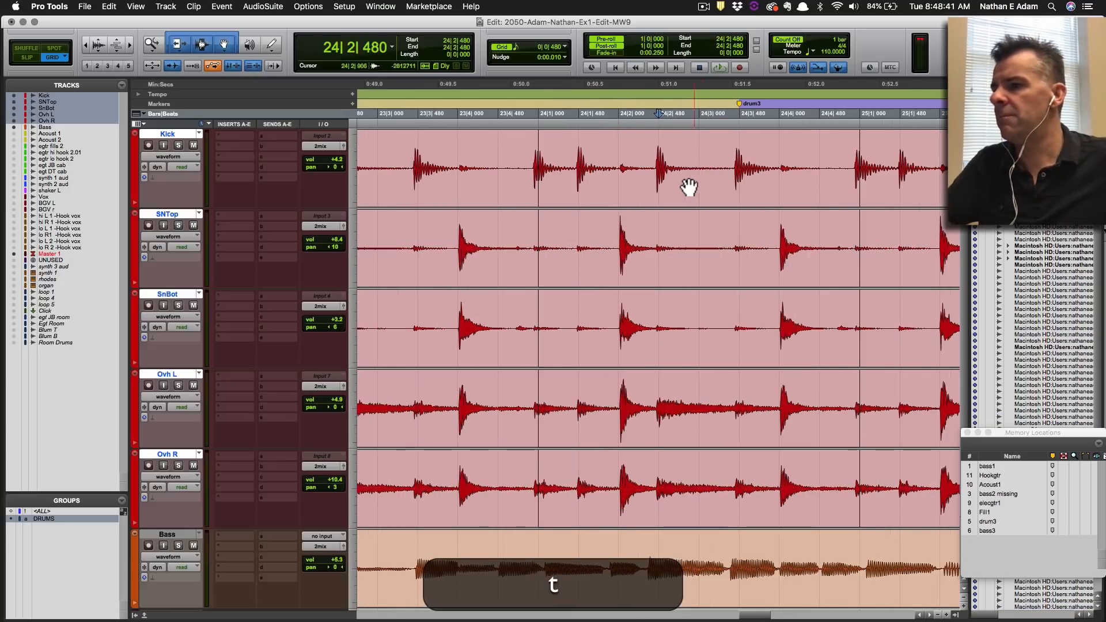
pyautogui.press('r')
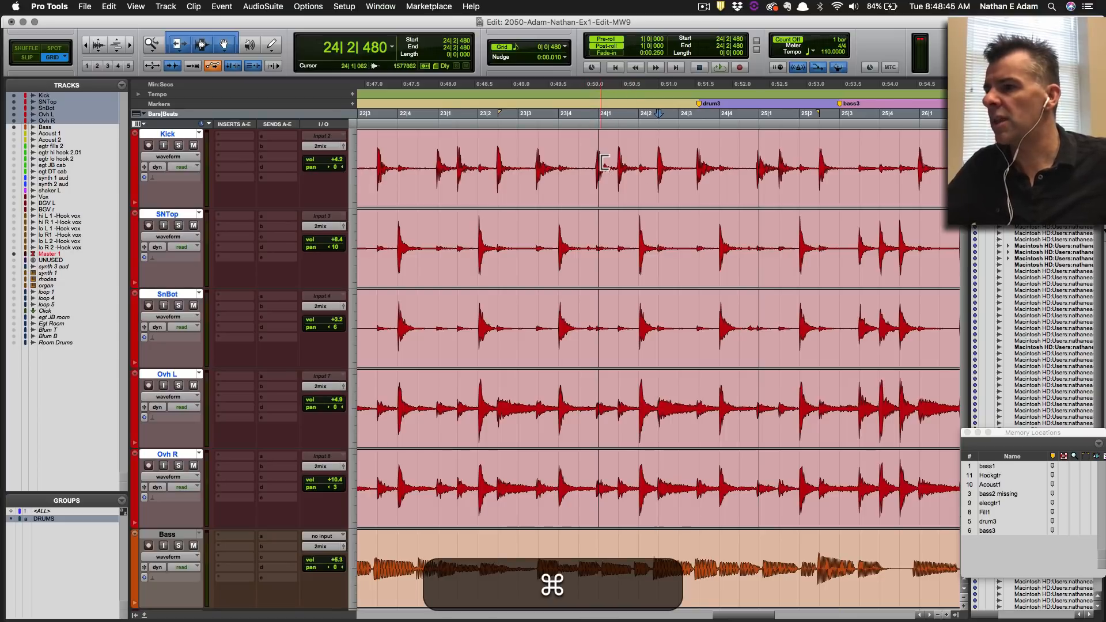
pyautogui.moveTo(601, 163); pyautogui.dragTo(593, 164)
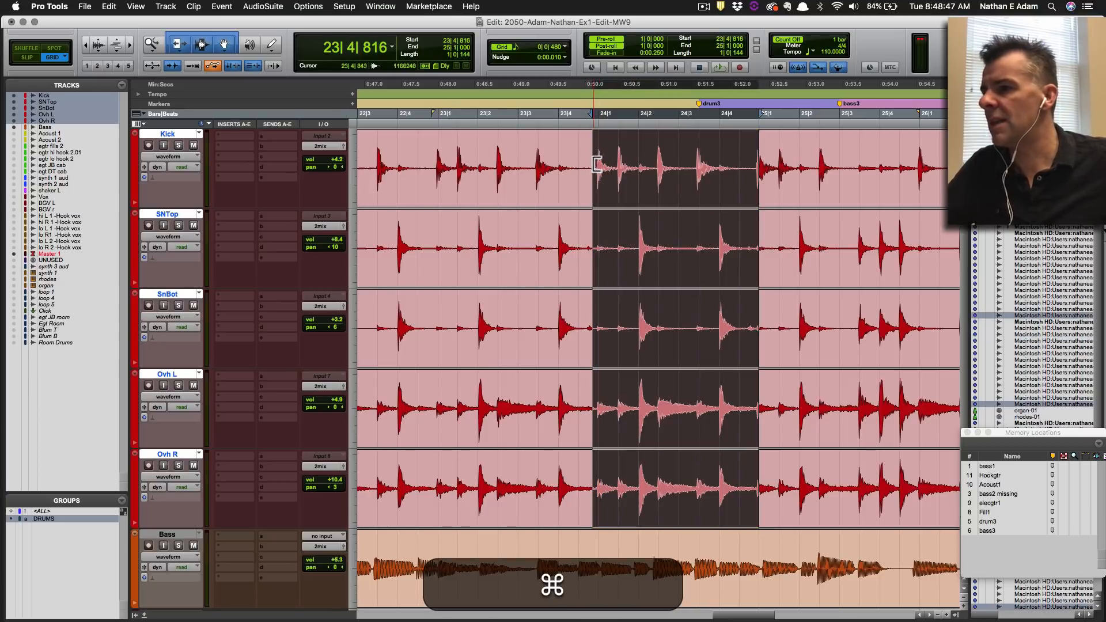
pyautogui.moveTo(764, 166); pyautogui.dragTo(755, 167)
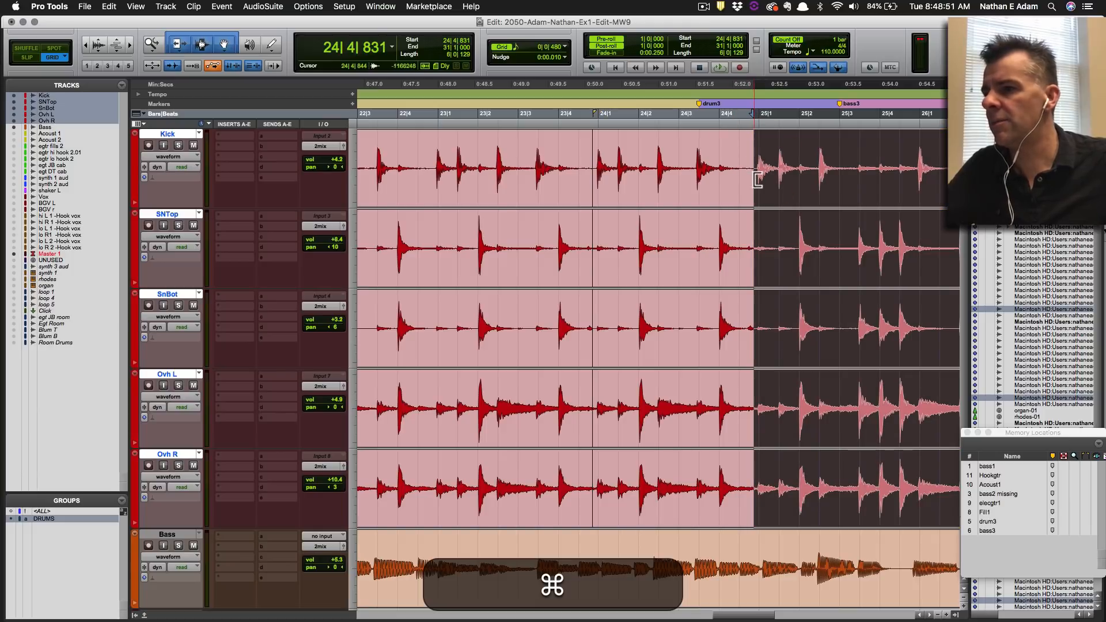
# Crossfade the drum edit points at both ends of bar 24, select the replacement clips, and play the edit.
pyautogui.moveTo(754, 204); pyautogui.dragTo(752, 198)
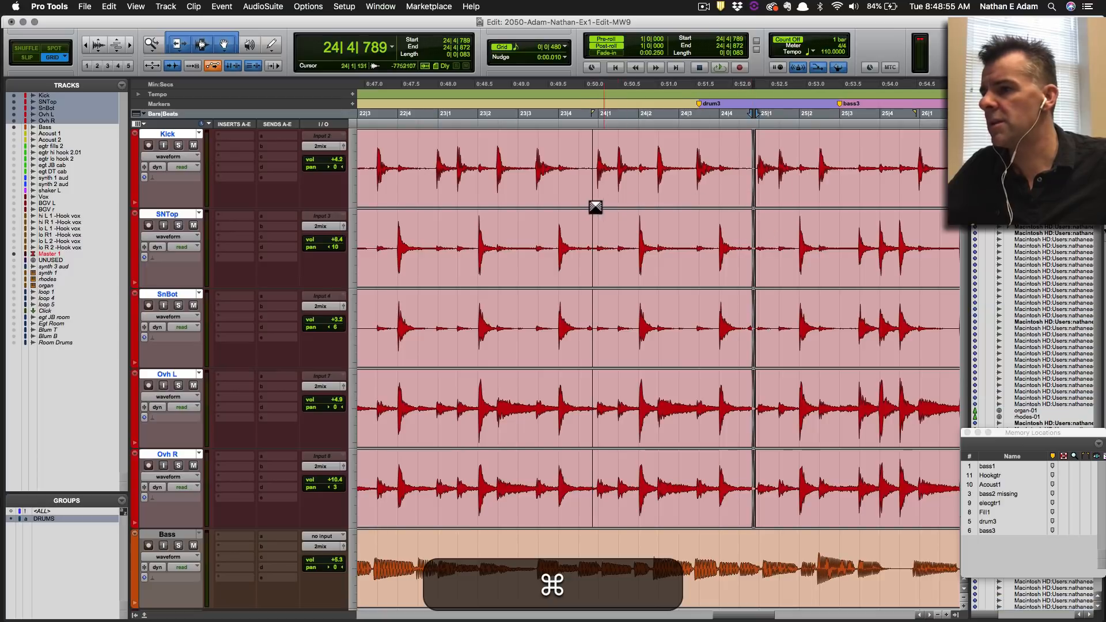
pyautogui.moveTo(592, 206); pyautogui.dragTo(591, 204)
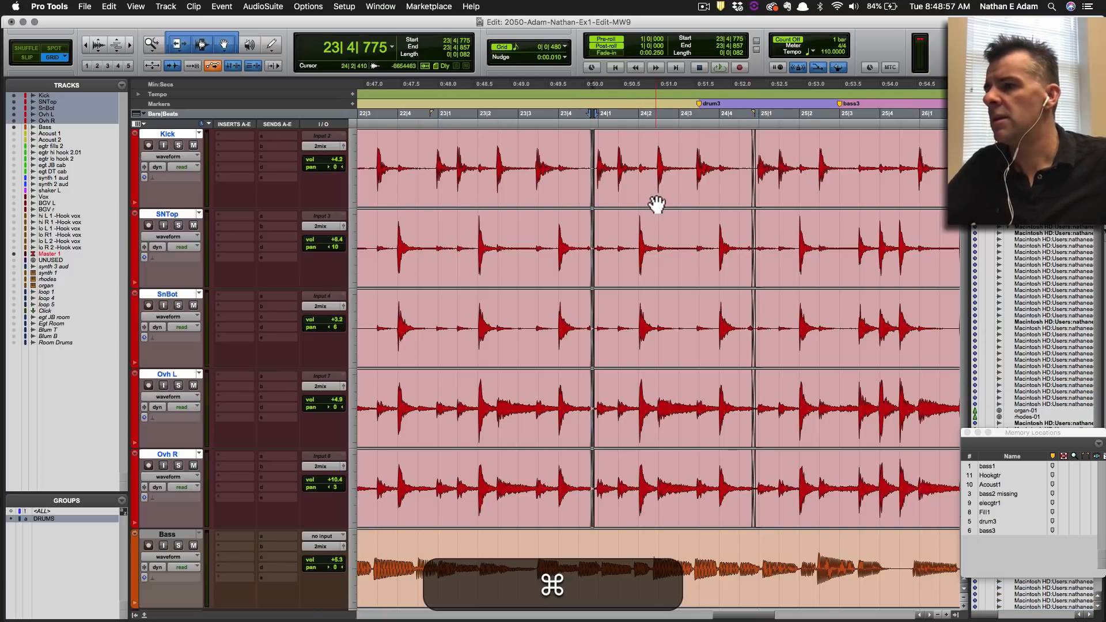
pyautogui.keyDown('super'); pyautogui.click(657, 205); pyautogui.keyUp('super')
pyautogui.press('space')
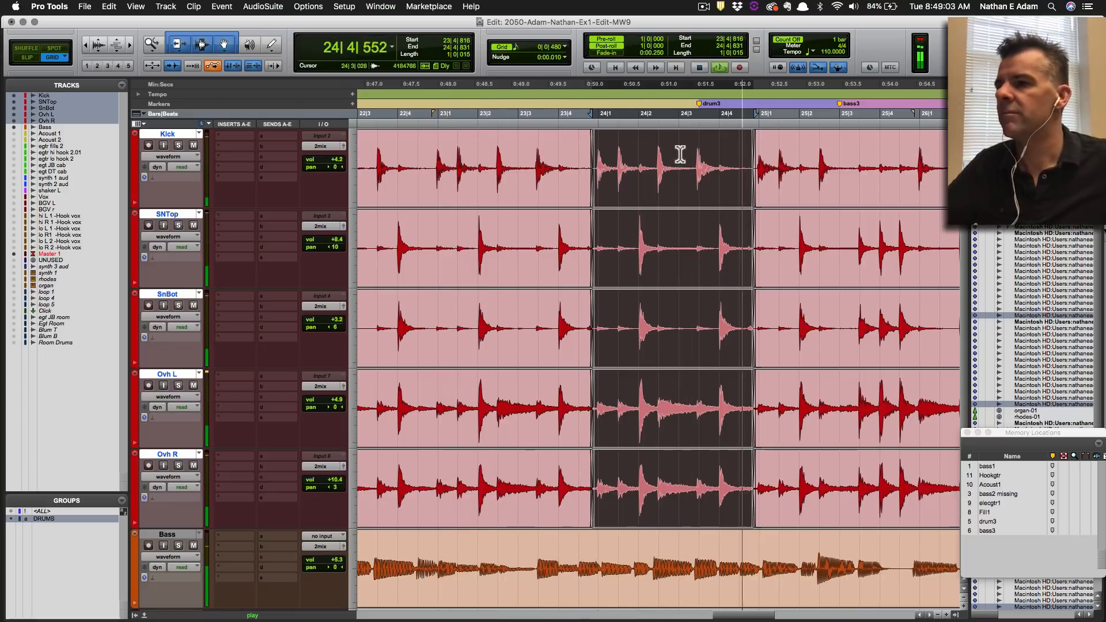
pyautogui.press('space')
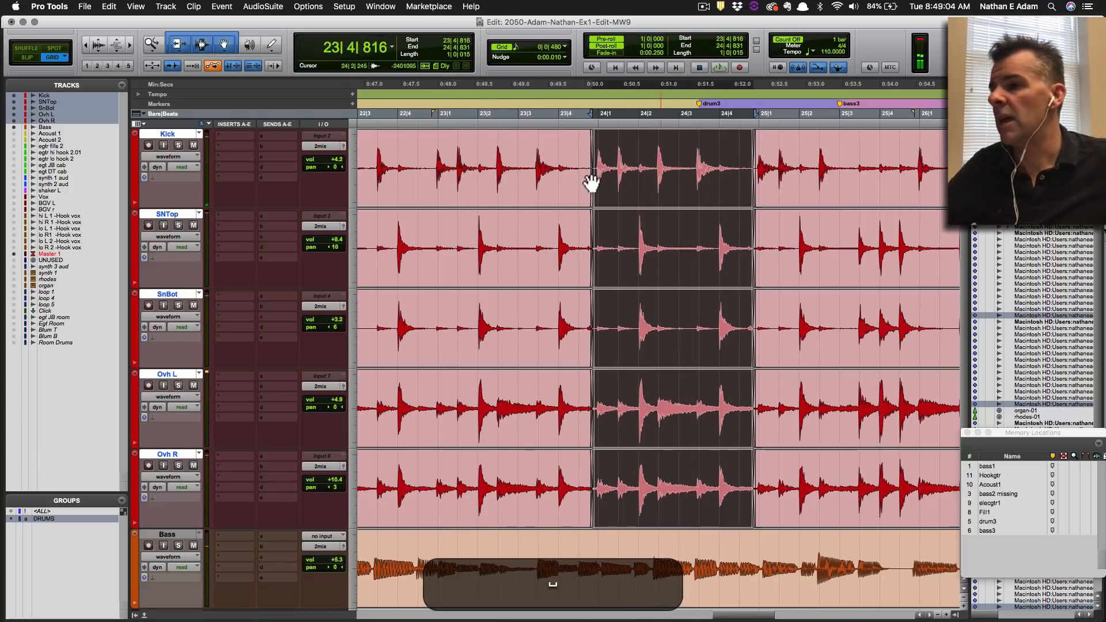
# Return the drum tracks' color to red and color the bar 24 replacement clips purple.
pyautogui.doubleClick(135, 170)
pyautogui.click(234, 138)
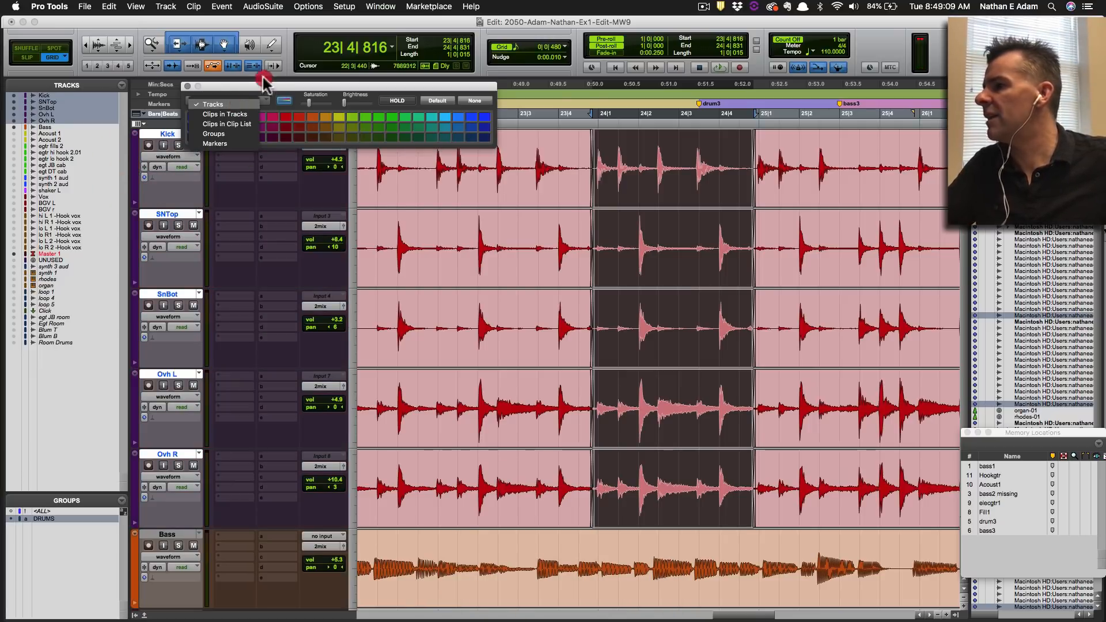
pyautogui.click(299, 117)
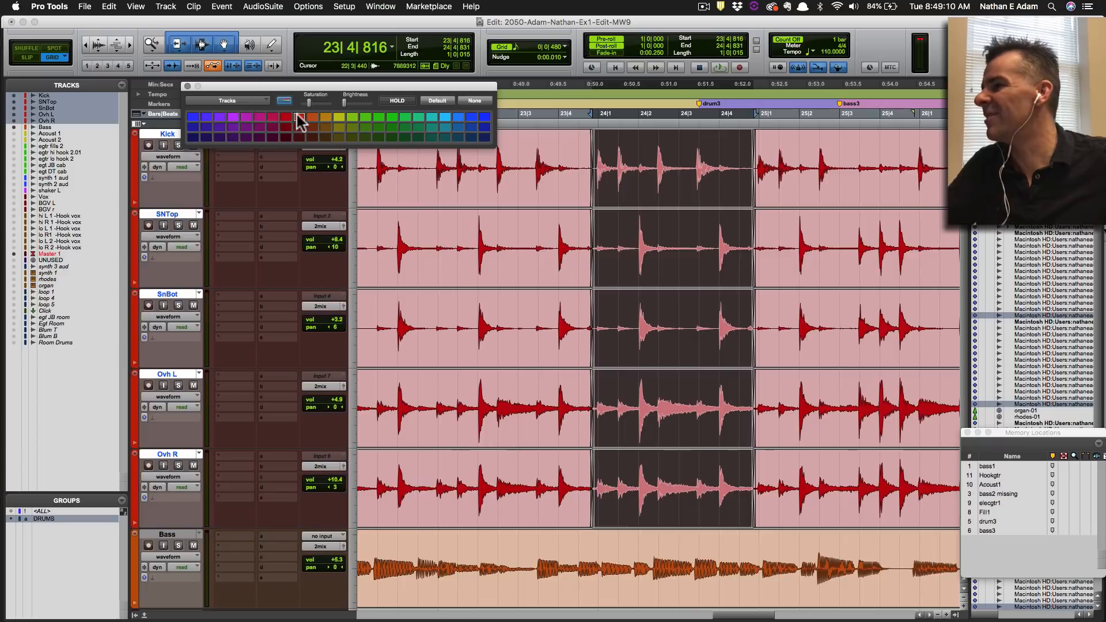
pyautogui.click(225, 101)
pyautogui.click(220, 111)
pyautogui.click(246, 137)
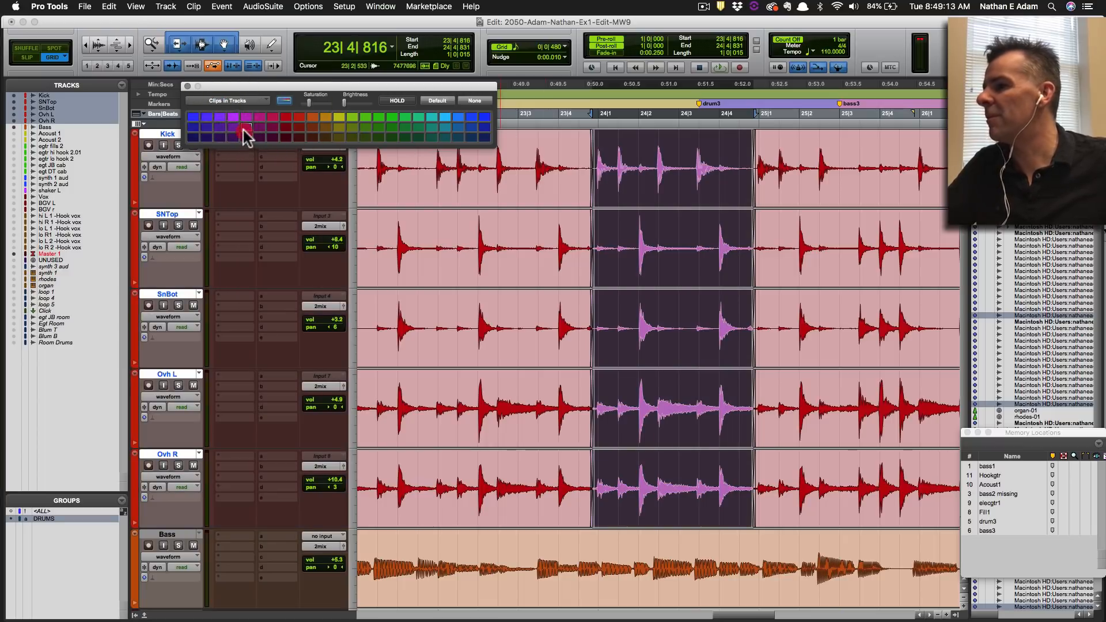
# Remove the drum3 marker from the timeline, close the color palette, and save the session.
pyautogui.click(643, 144)
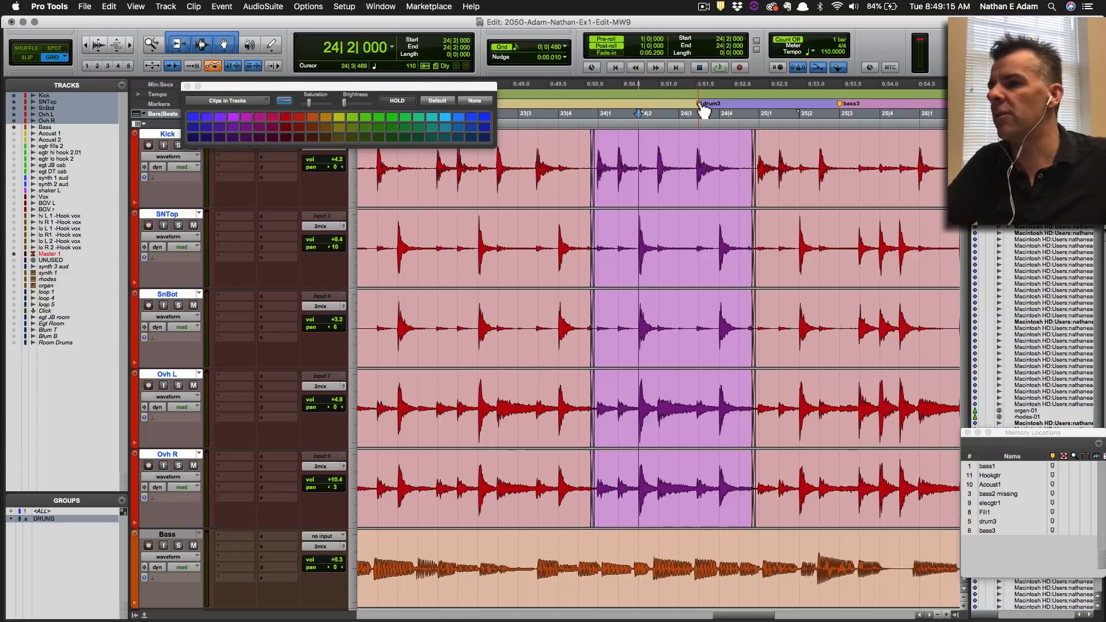
pyautogui.keyDown('alt'); pyautogui.click(700, 106); pyautogui.keyUp('alt')
pyautogui.click(187, 85)
pyautogui.press('super+s')
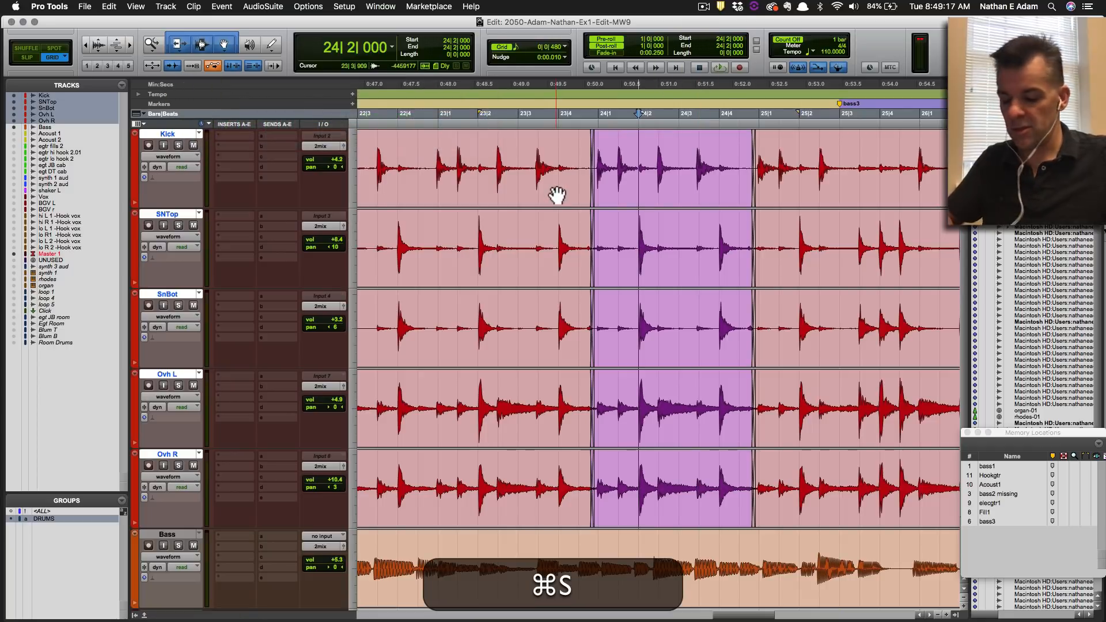
# Show the full timeline with all the drum edits, place the cursor at 15|1|000, and save the session.
pyautogui.press('alt+ctrl+super+Down')
pyautogui.press('alt+ctrl+super+a')
pyautogui.press('alt+super+s')
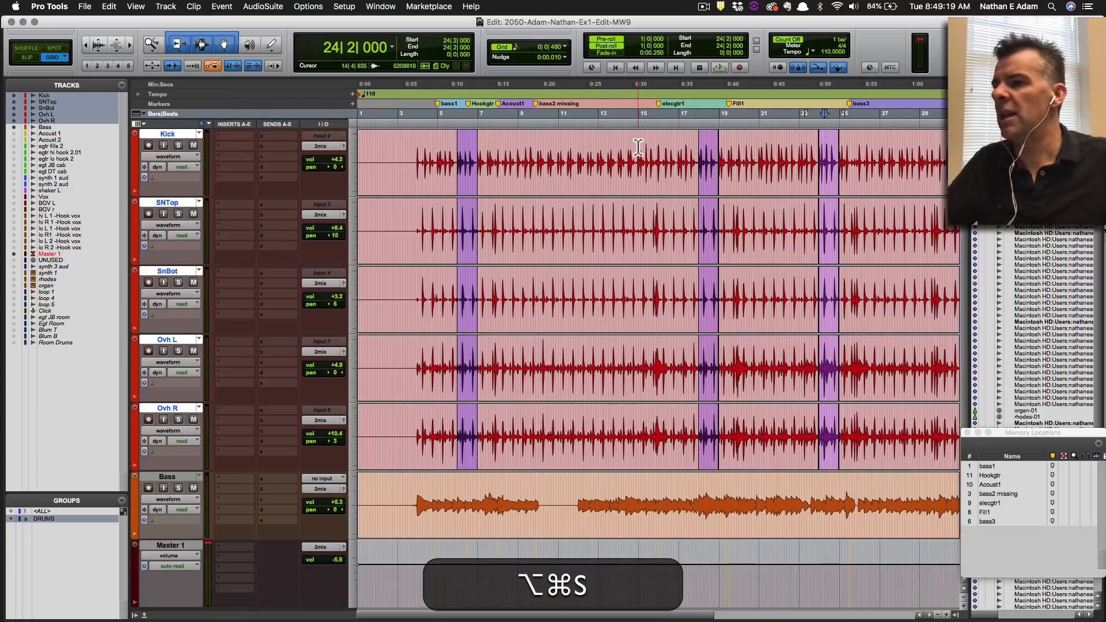
pyautogui.click(639, 147)
pyautogui.press('super+s')
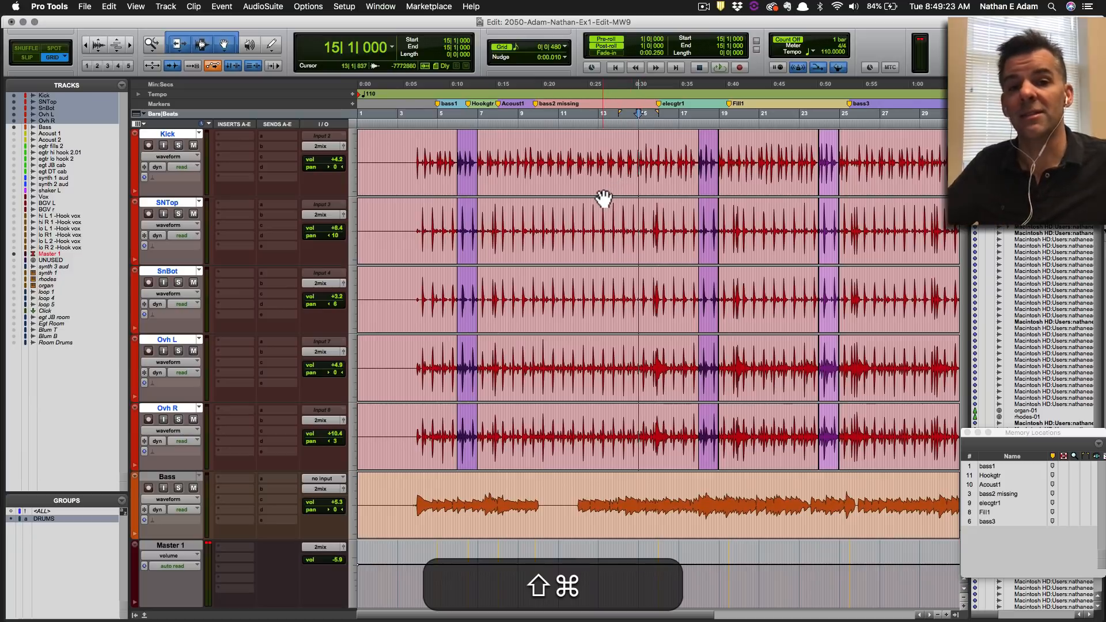
pyautogui.press('shift+super+2')
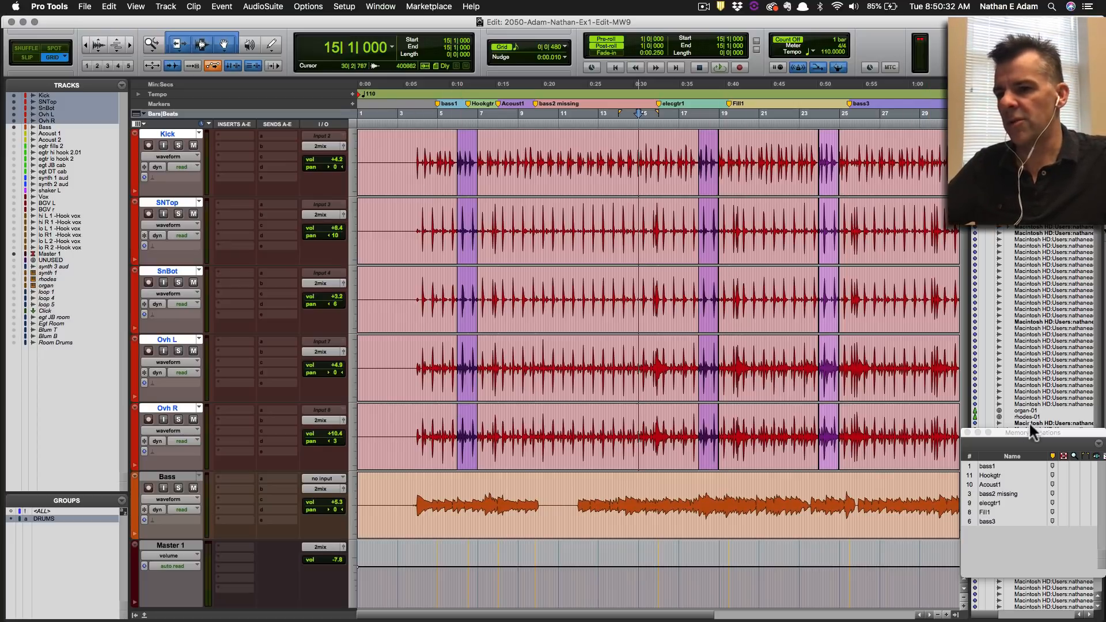
# Move the Memory Locations window higher on screen, recall the bass1 marker, and enlarge the waveform around it.
pyautogui.moveTo(1032, 433); pyautogui.dragTo(1009, 389)
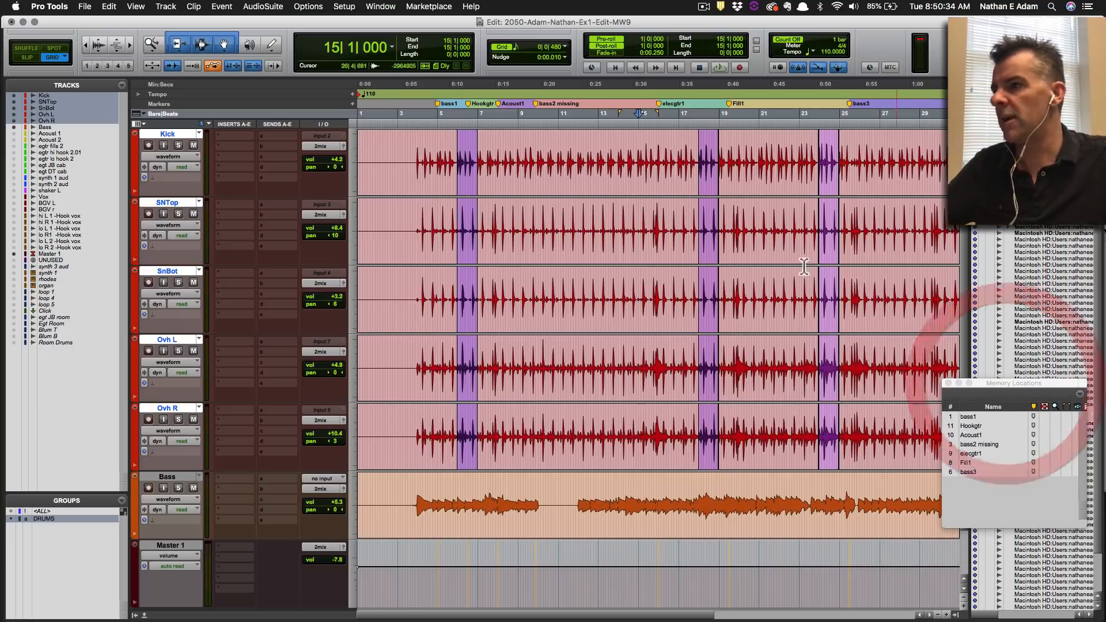
pyautogui.click(381, 6)
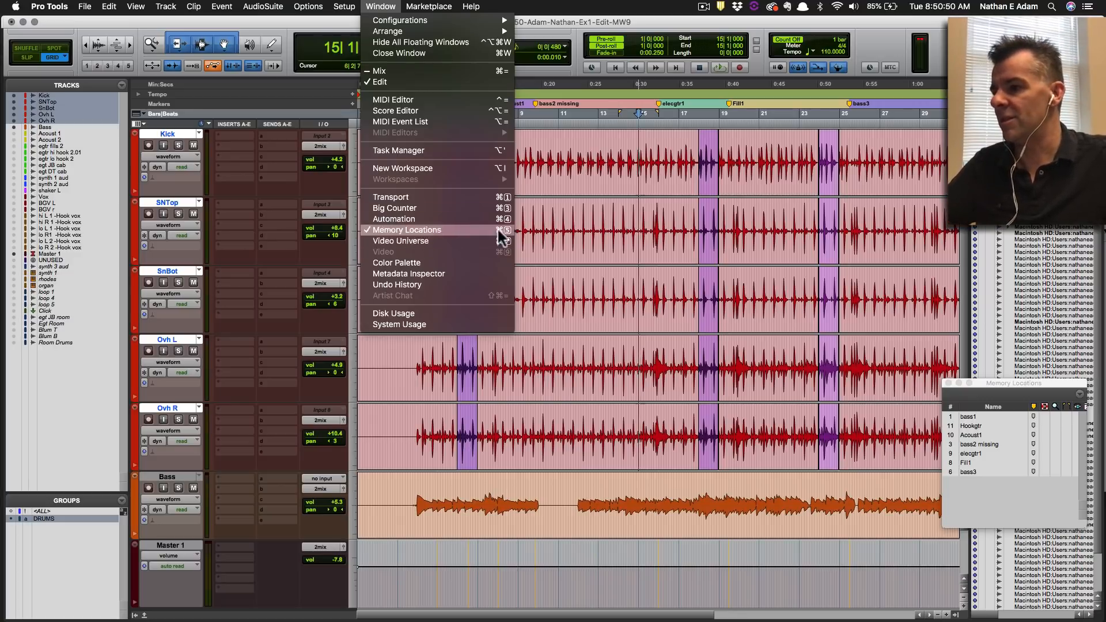
pyautogui.click(638, 205)
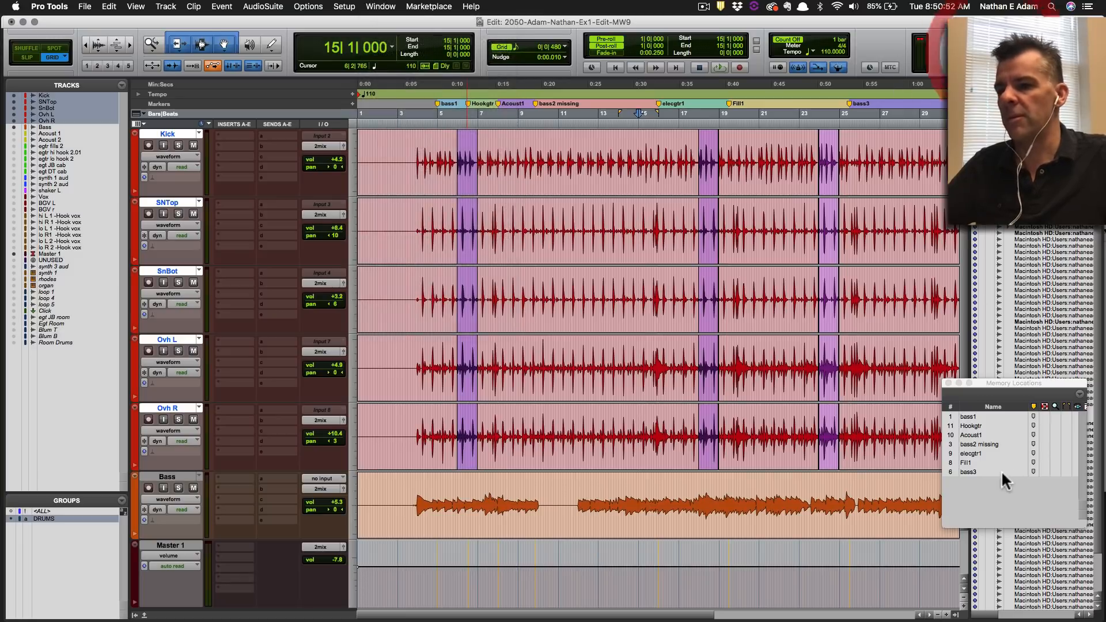
pyautogui.click(968, 417)
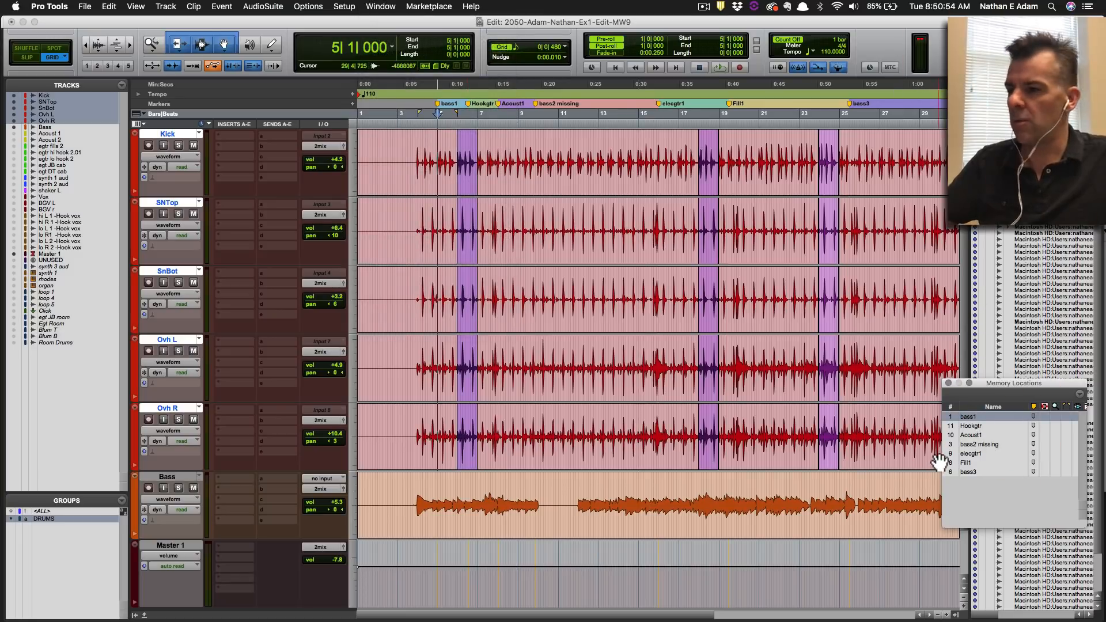
pyautogui.press('super+bracketright')
pyautogui.press('super+bracketright')
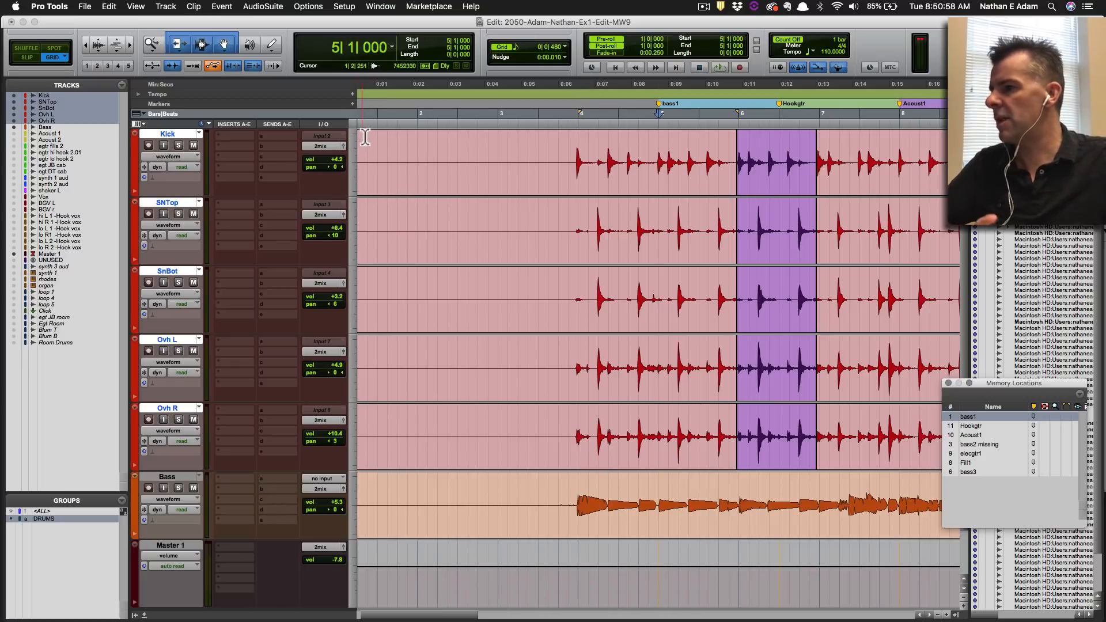
# Lower the grouped drum tracks' volume, bringing Kick to -4.0 dB.
pyautogui.click(338, 159)
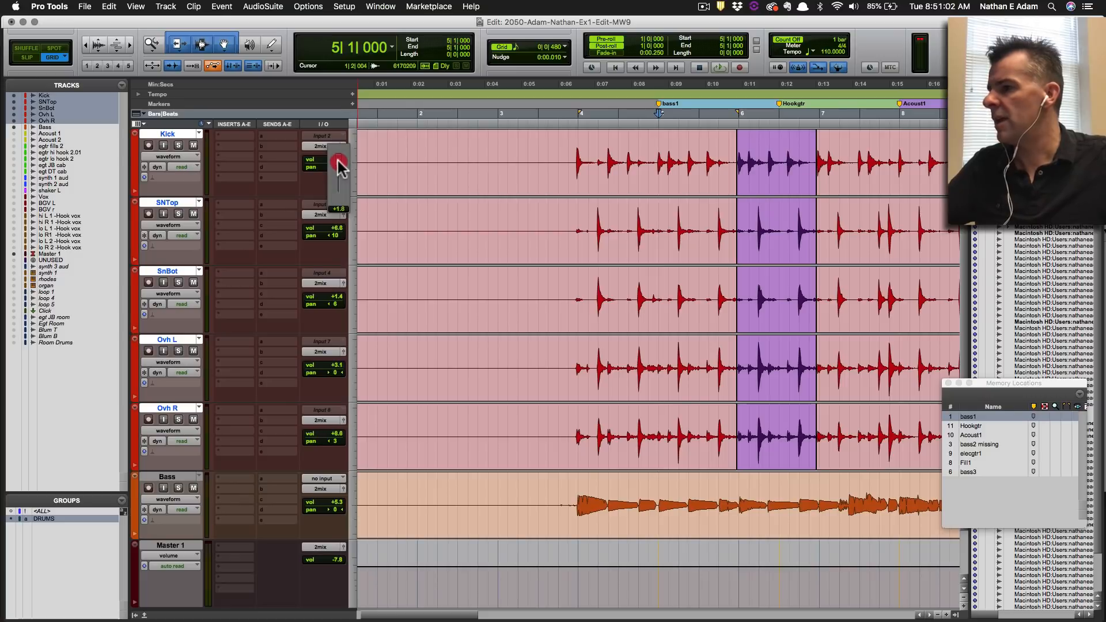
pyautogui.moveTo(338, 170); pyautogui.dragTo(339, 175)
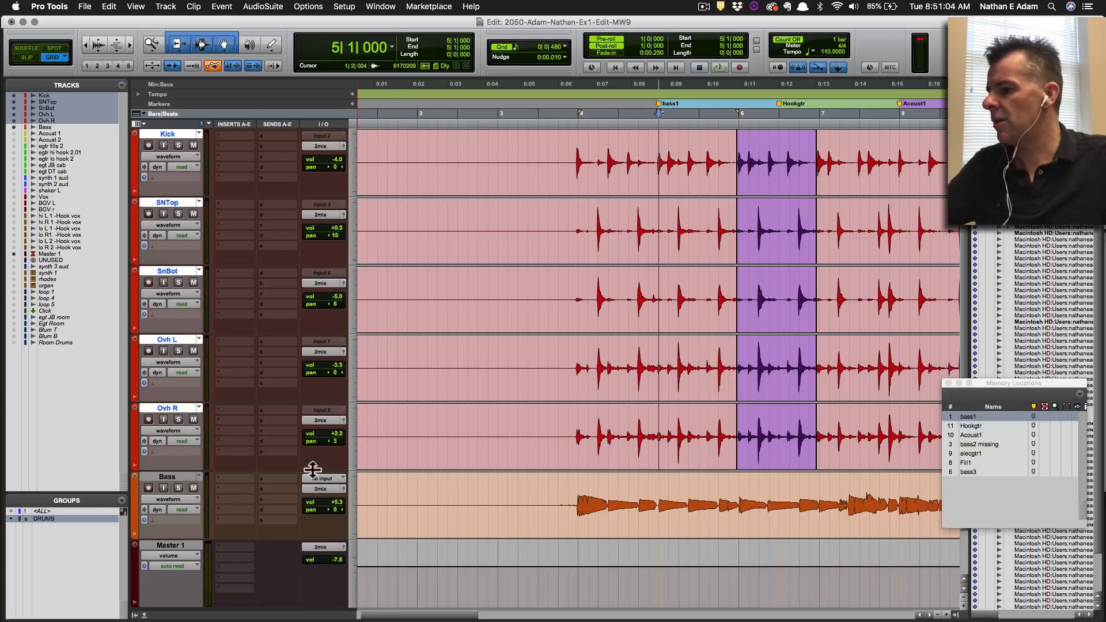
# Raise the Bass track's volume to +12.0 dB, auditioning its balance against the drums, and save the session.
pyautogui.click(337, 503)
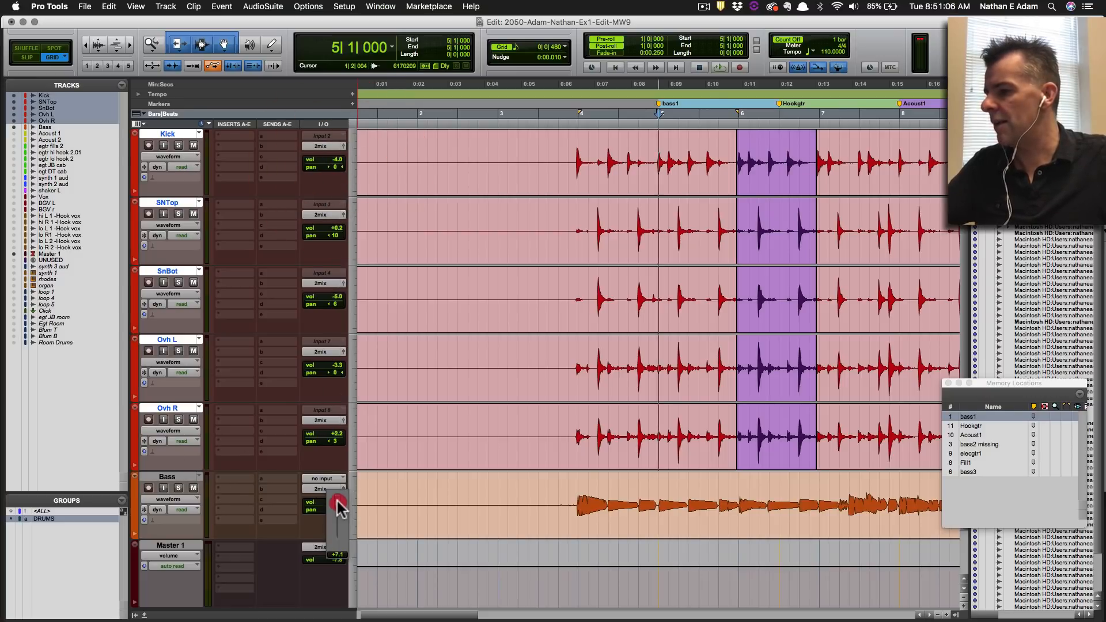
pyautogui.moveTo(338, 506); pyautogui.dragTo(338, 505)
pyautogui.press('super+s')
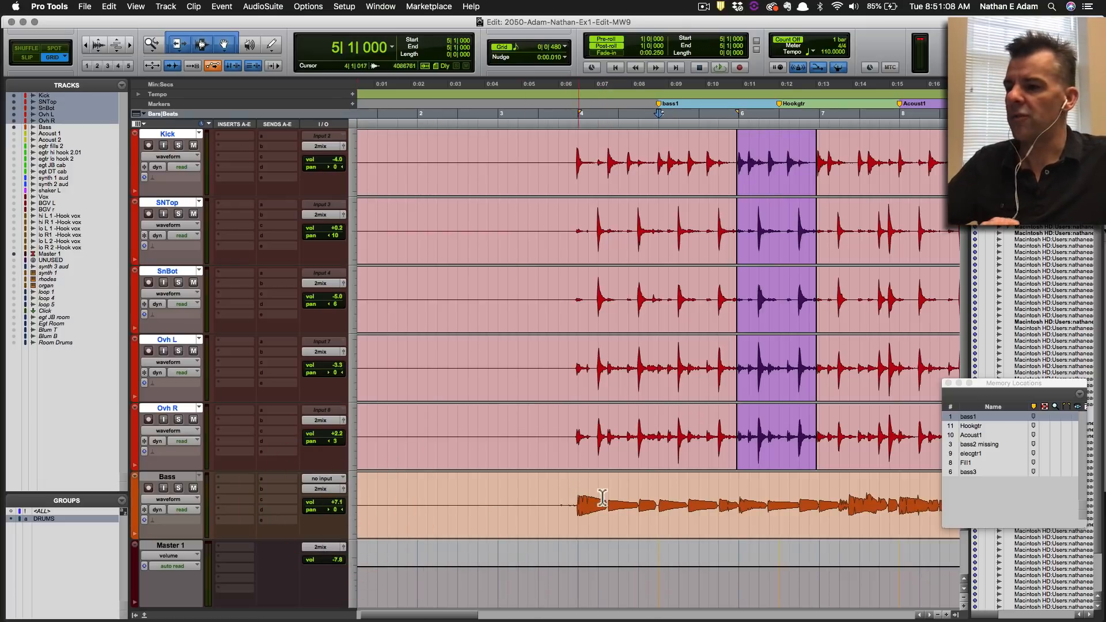
pyautogui.press('space')
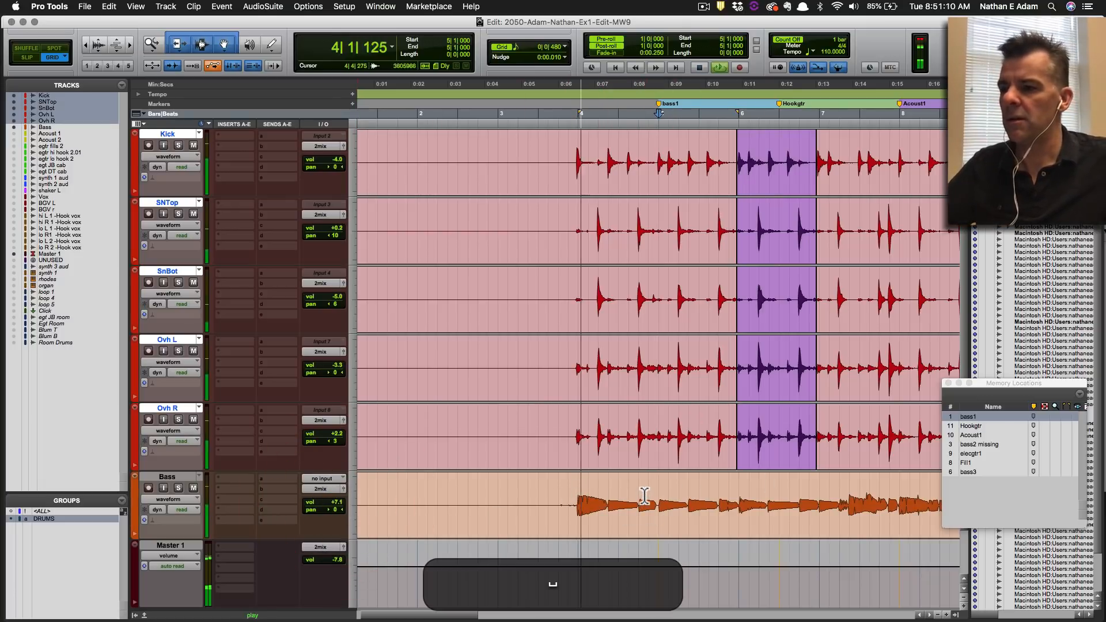
pyautogui.press('space')
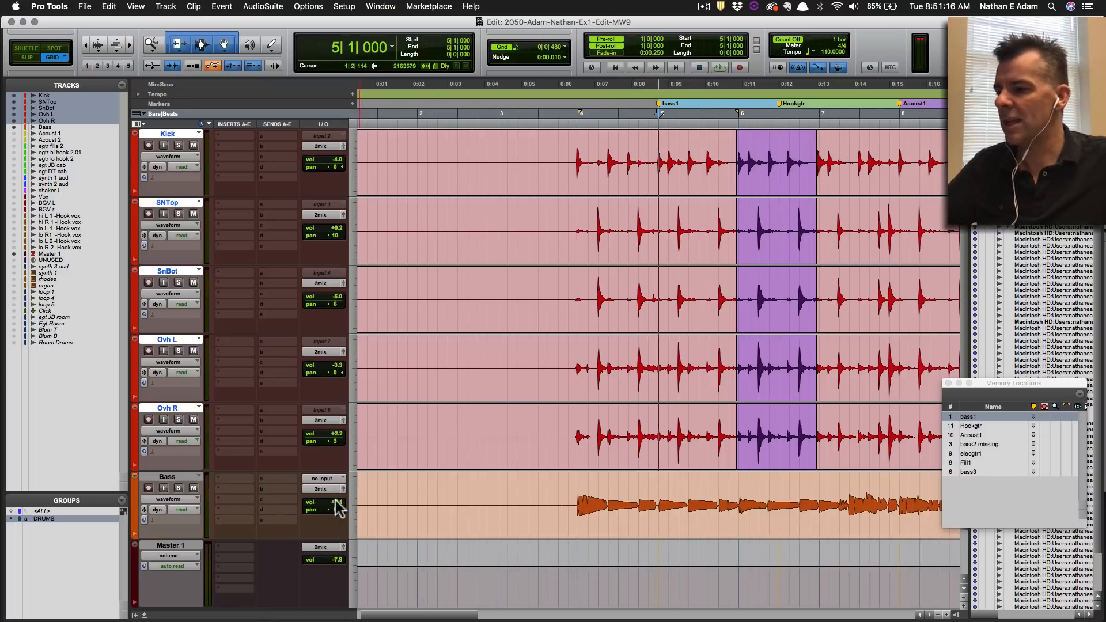
pyautogui.press('space')
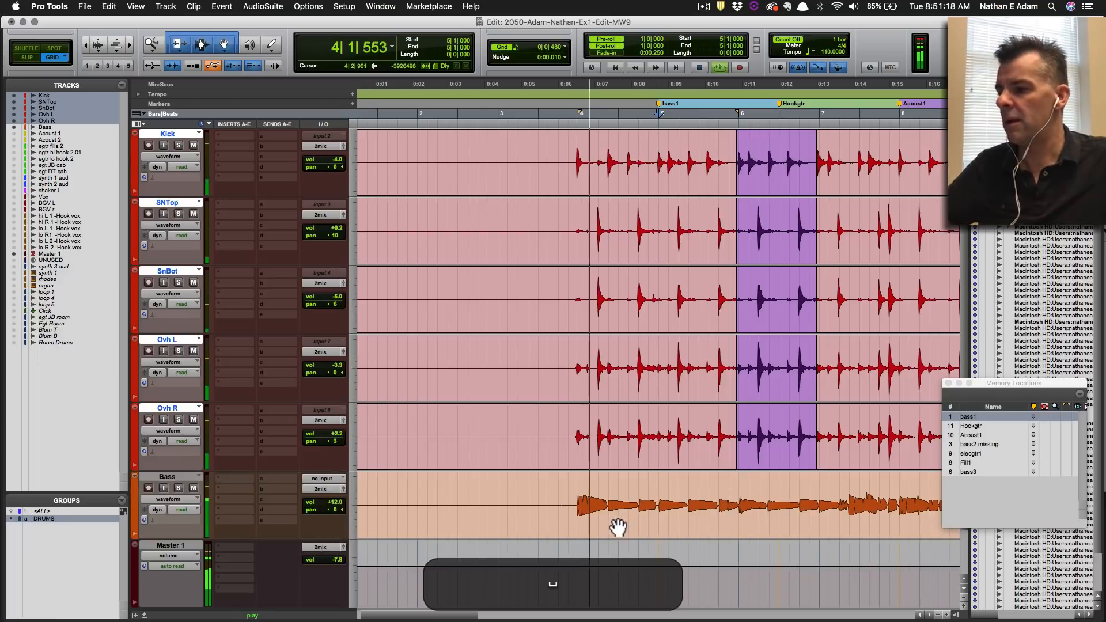
pyautogui.press('space')
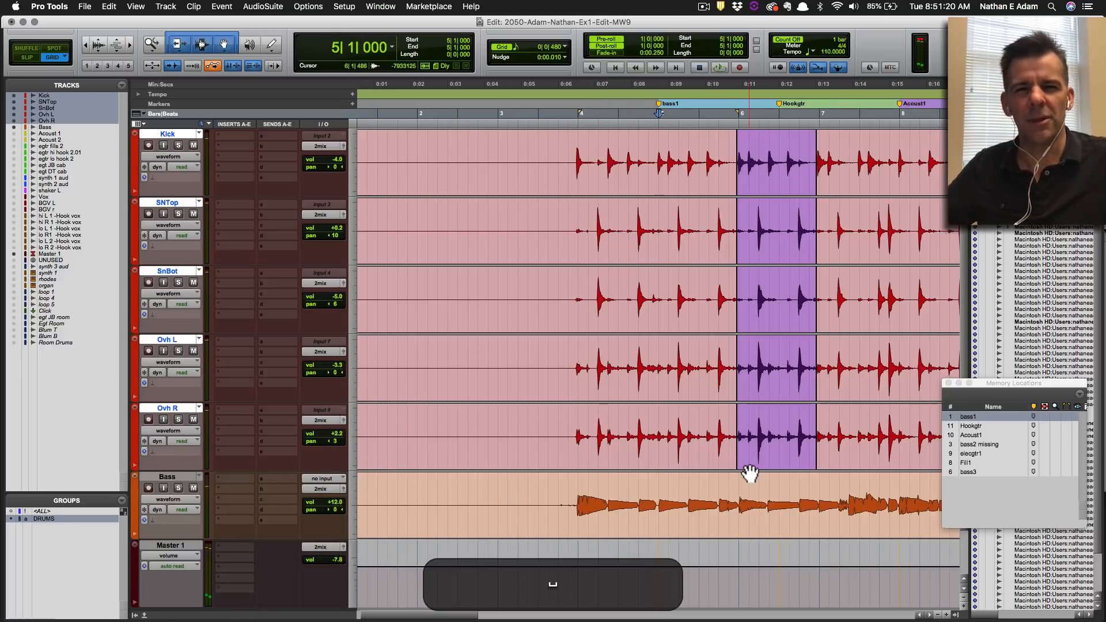
pyautogui.press('super')
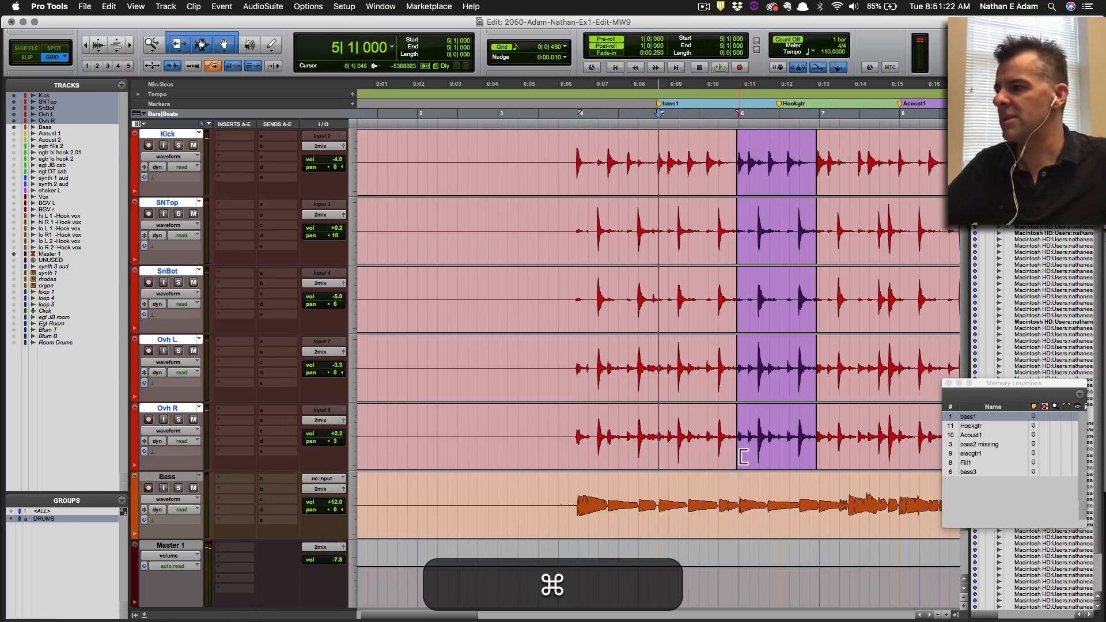
pyautogui.press('super+s')
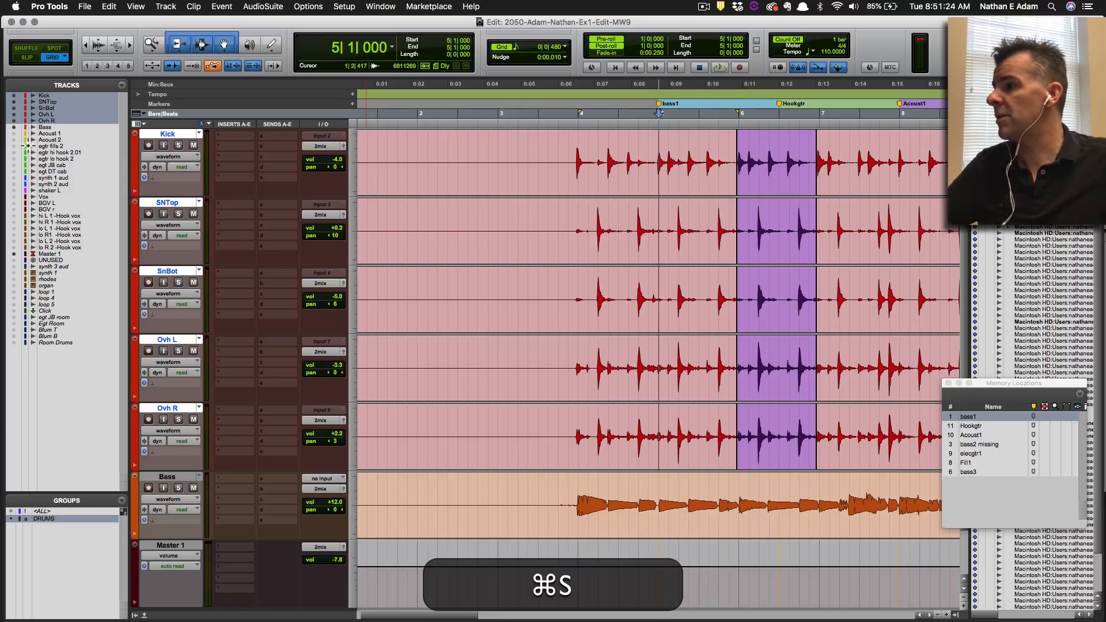
# Show the hidden tracks from Acoust 1 down to the last hook vocal, switch to the Mix window and save the session.
pyautogui.press('super')
pyautogui.moveTo(15, 145); pyautogui.dragTo(15, 247)
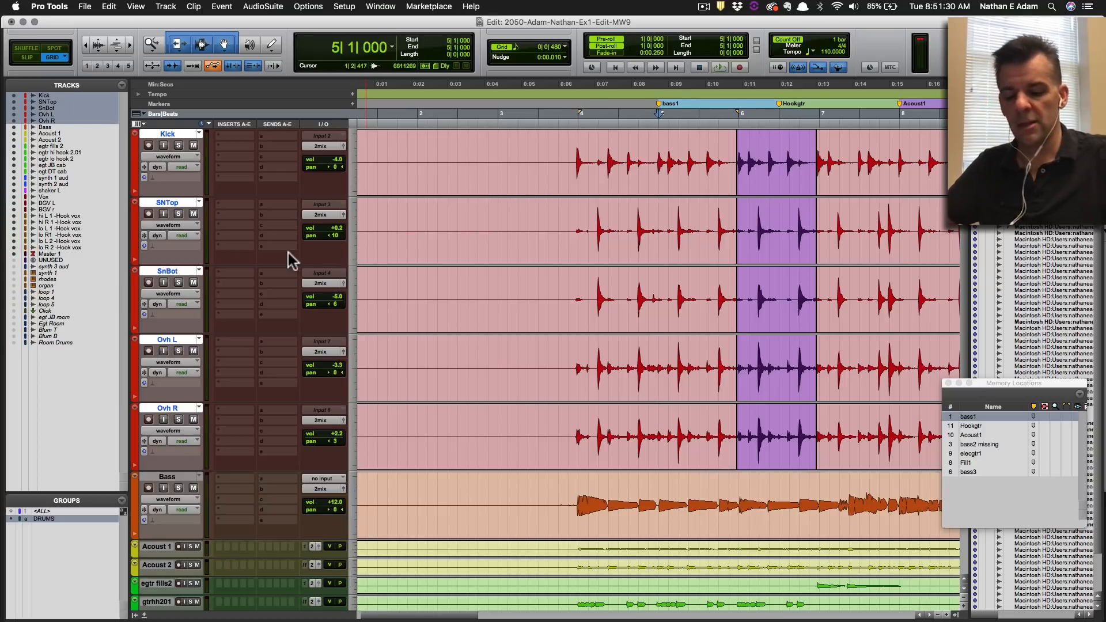
pyautogui.press('super+equal')
pyautogui.press('super+s')
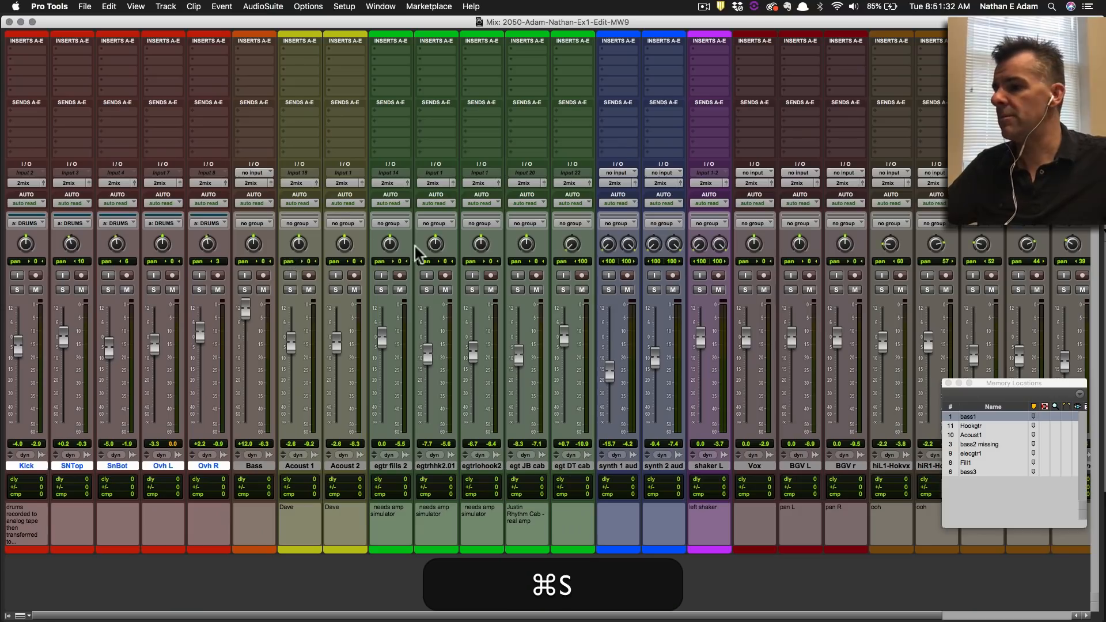
# Lower the faders of the five electric guitar tracks, both synth tracks and the shaker to between about -14 and -21 dB.
pyautogui.moveTo(382, 341); pyautogui.dragTo(519, 370)
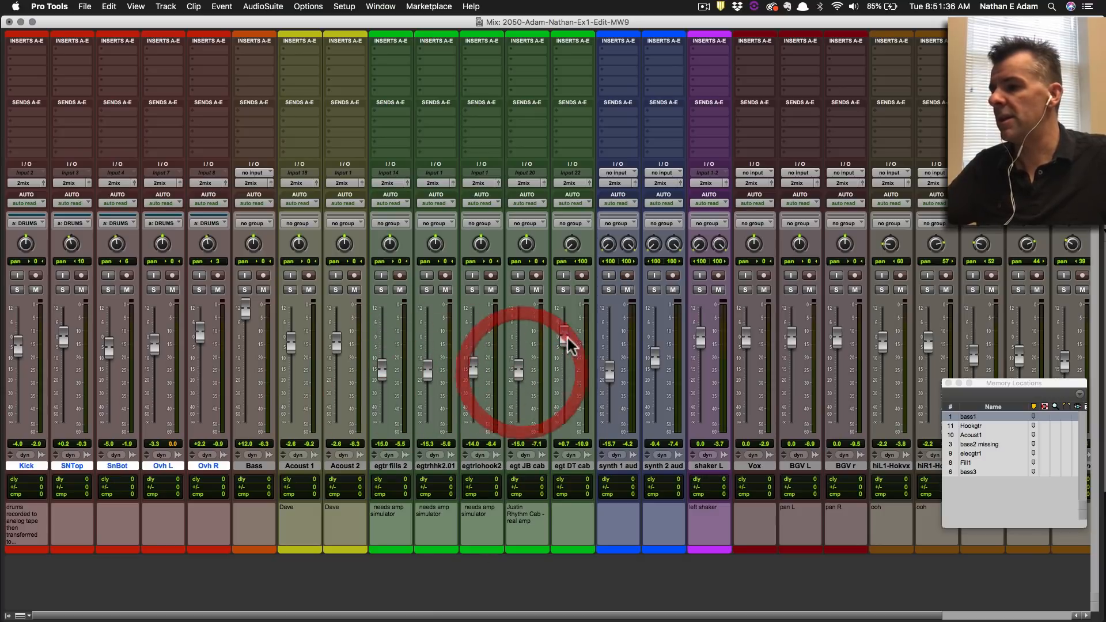
pyautogui.moveTo(564, 339); pyautogui.dragTo(562, 375)
pyautogui.moveTo(654, 367); pyautogui.dragTo(656, 377)
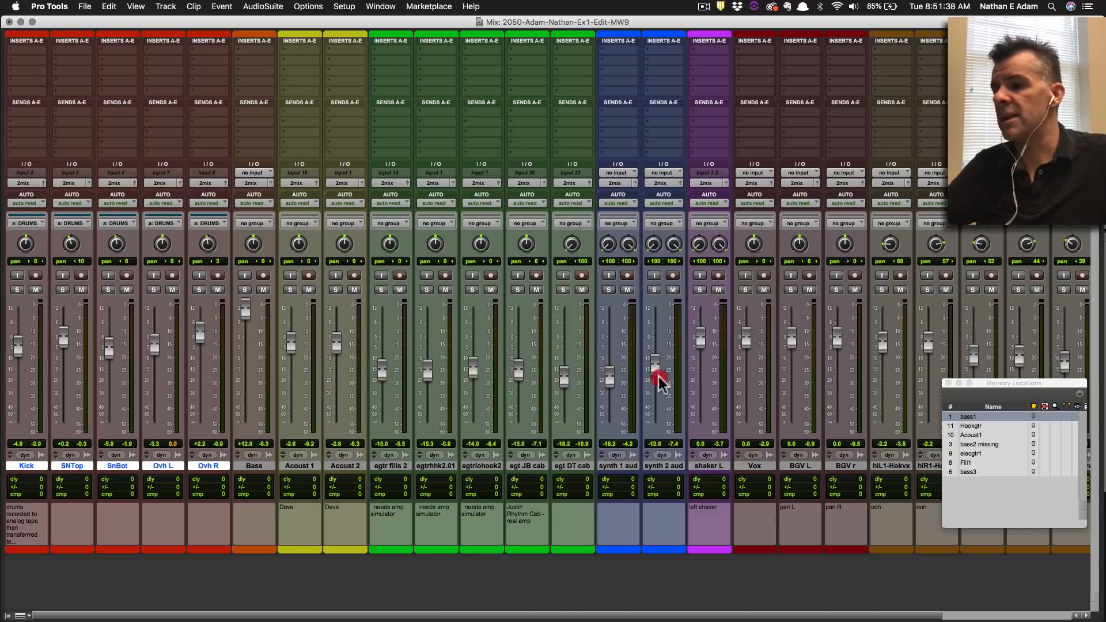
pyautogui.moveTo(701, 344); pyautogui.dragTo(704, 377)
# Lower the Vox fader to -28.1 dB and the BGV and hook vocal faders to between about -16 and -25 dB.
pyautogui.moveTo(746, 343); pyautogui.dragTo(754, 371)
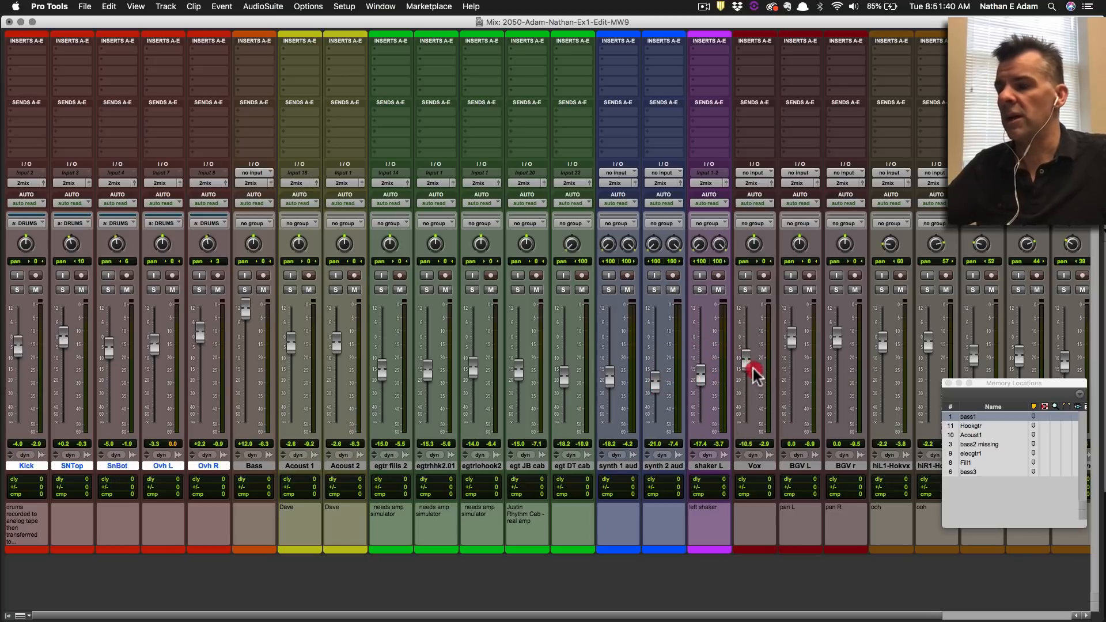
pyautogui.moveTo(793, 340); pyautogui.dragTo(794, 375)
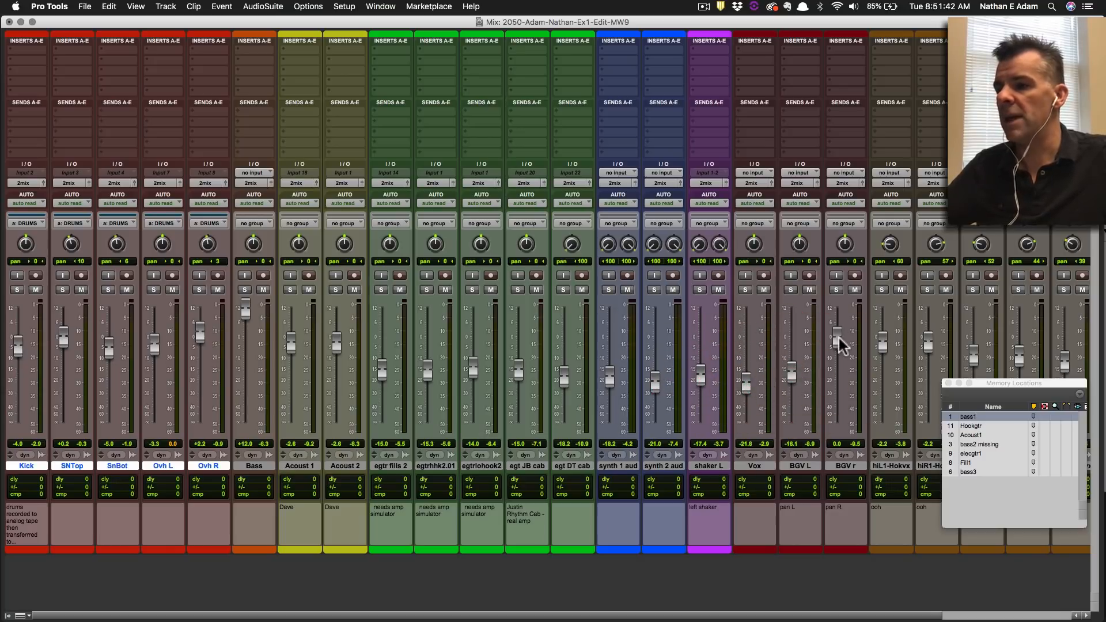
pyautogui.moveTo(883, 343); pyautogui.dragTo(884, 378)
pyautogui.moveTo(929, 344); pyautogui.dragTo(997, 461)
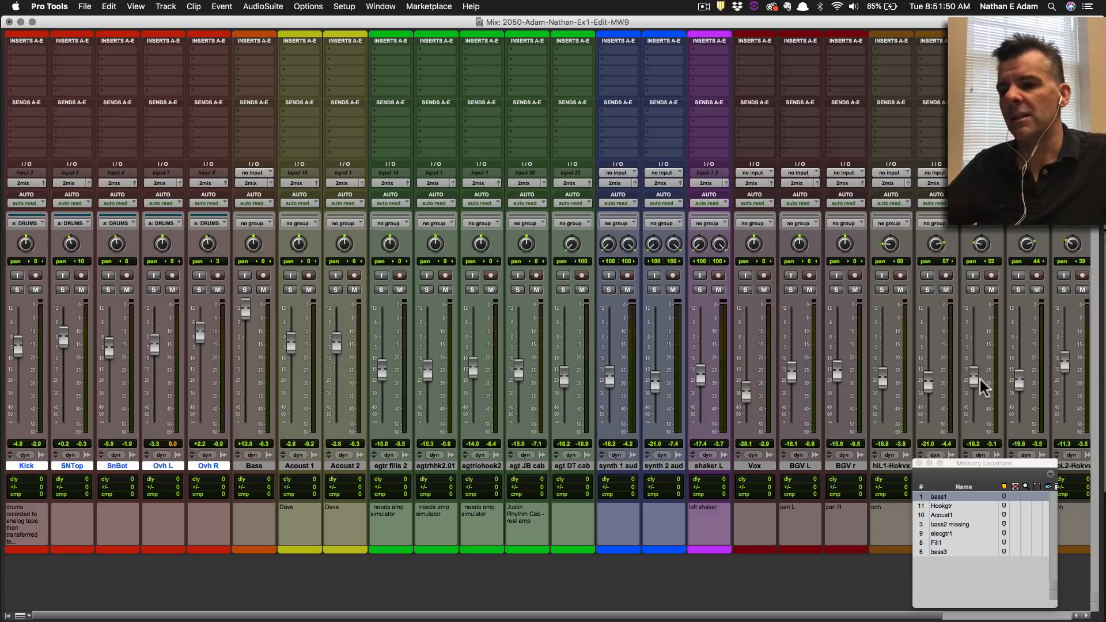
pyautogui.moveTo(975, 389); pyautogui.dragTo(975, 391)
pyautogui.moveTo(1064, 365); pyautogui.dragTo(1063, 390)
pyautogui.hscroll(2, 1050, 395)
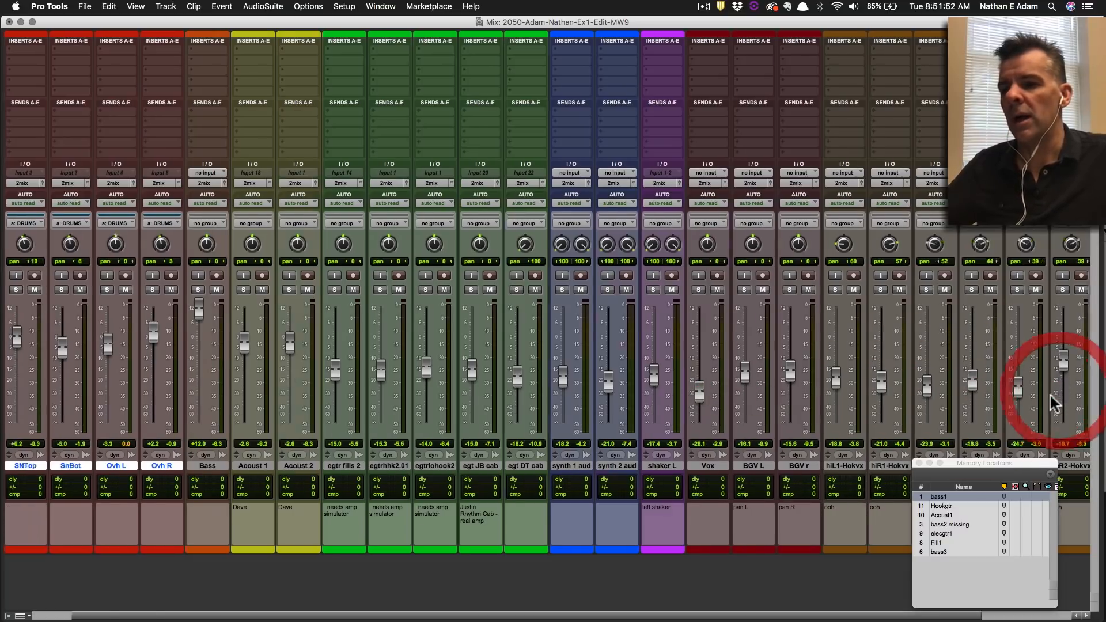
pyautogui.moveTo(1013, 361); pyautogui.dragTo(1014, 369)
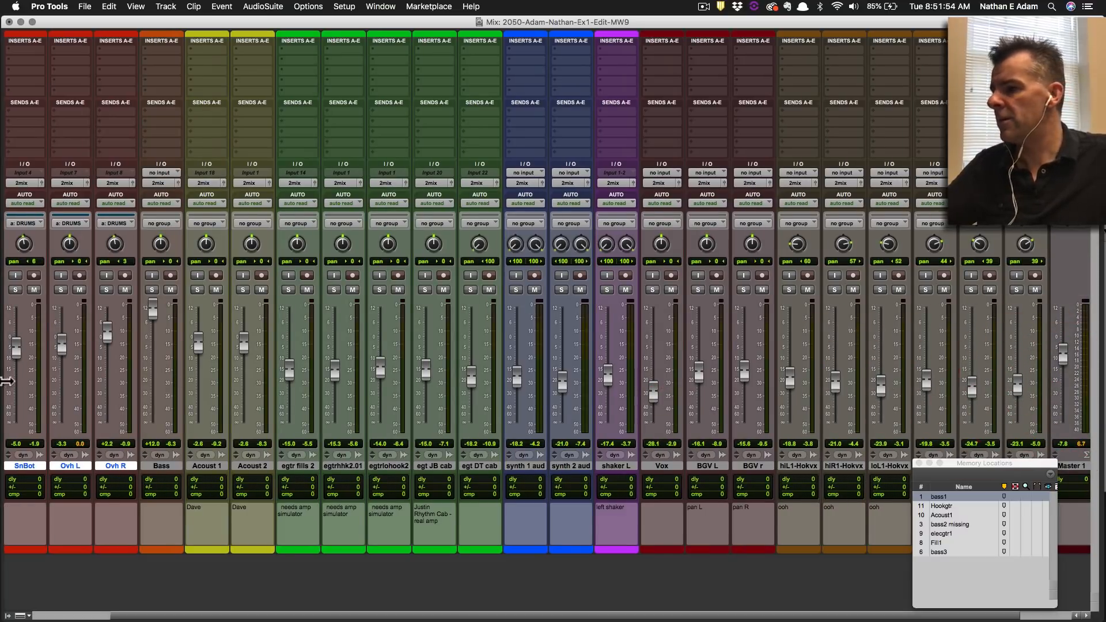
# Lower the Acoust 1 fader to about -6.8 dB and Acoust 2 to -11.0 dB, audition the mix and save the session.
pyautogui.moveTo(195, 348); pyautogui.dragTo(247, 347)
pyautogui.press('space')
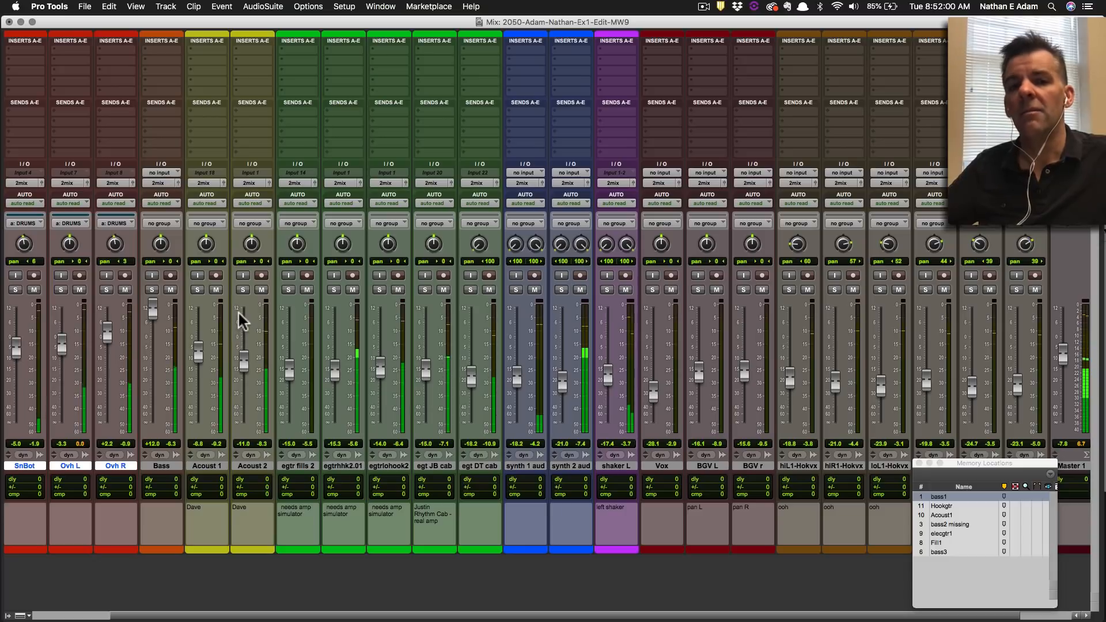
pyautogui.press('space')
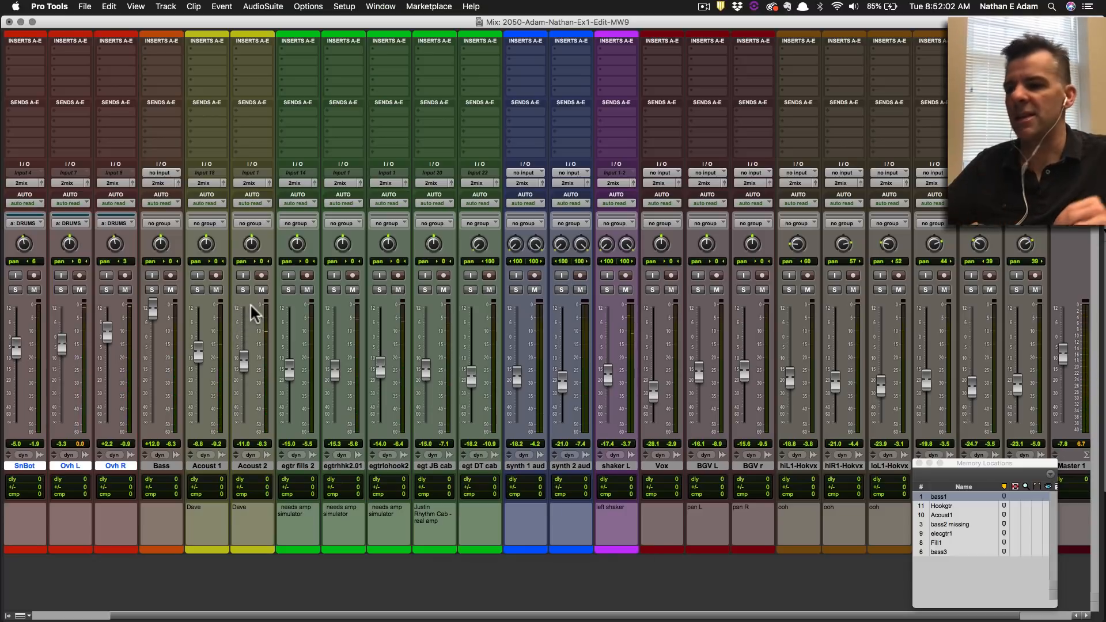
pyautogui.press('super+s')
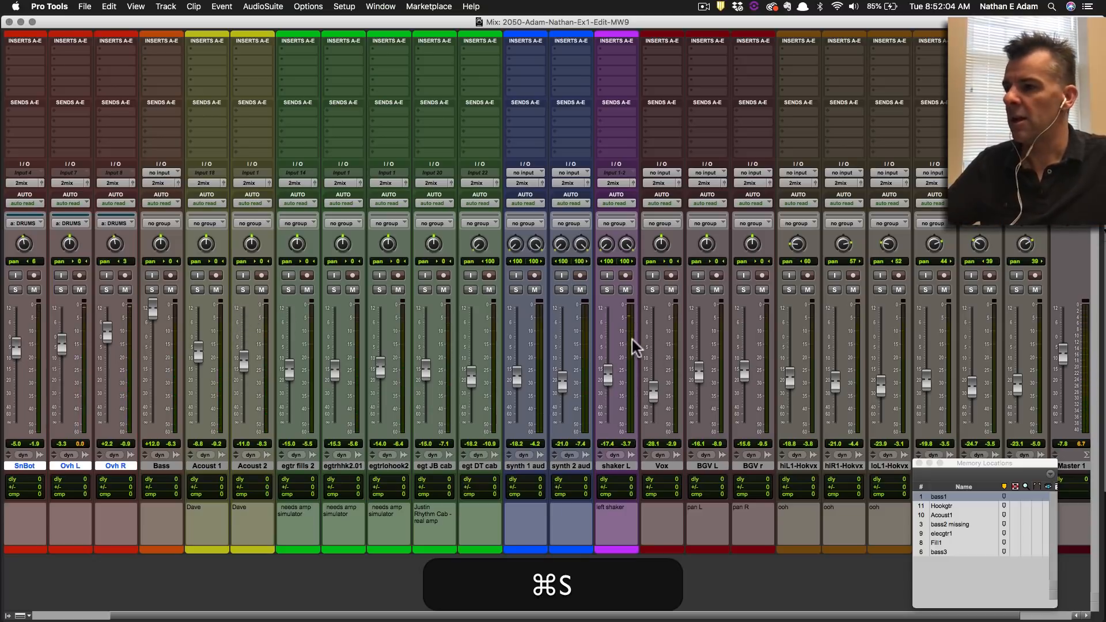
# Return to the Edit window, save the session and shrink the track heights so all tracks fit the window.
pyautogui.press('super+equal')
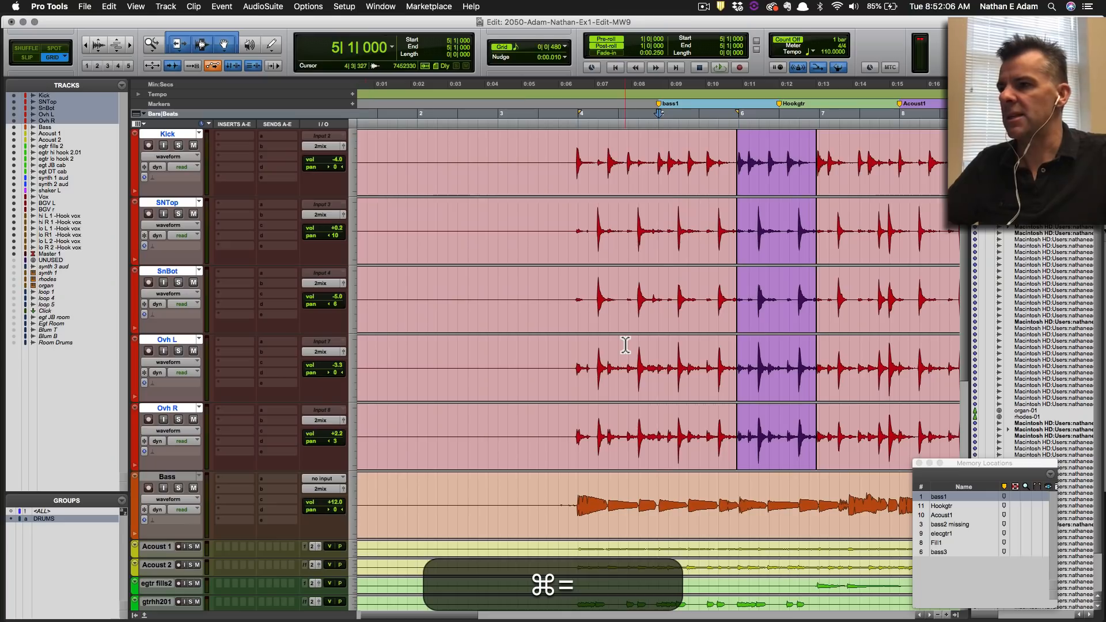
pyautogui.press('super+s')
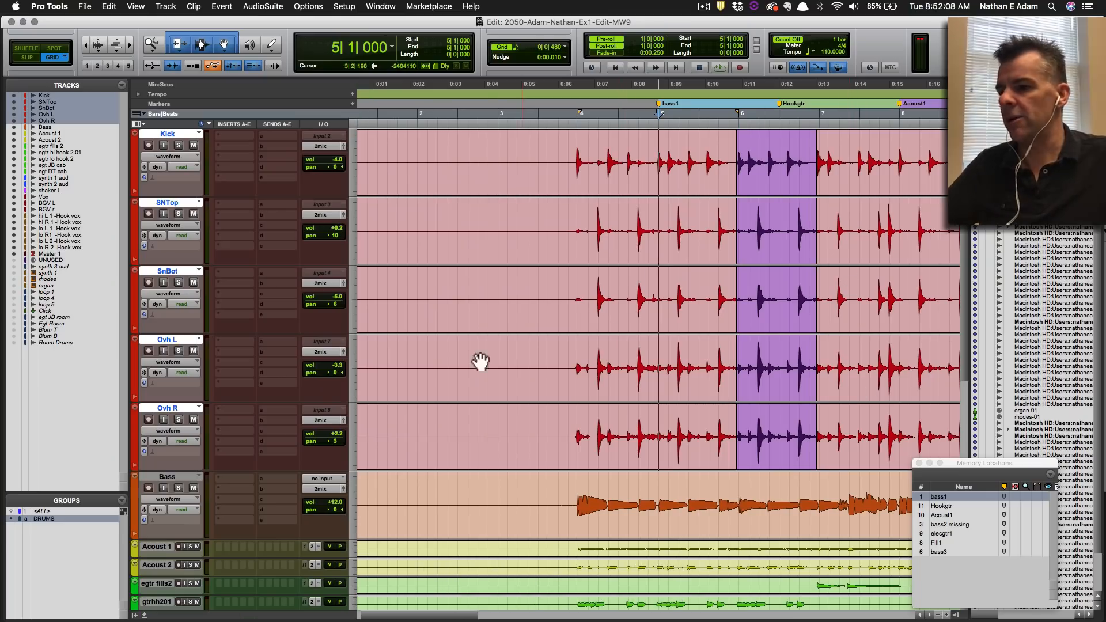
pyautogui.press('ctrl+alt+super+Down')
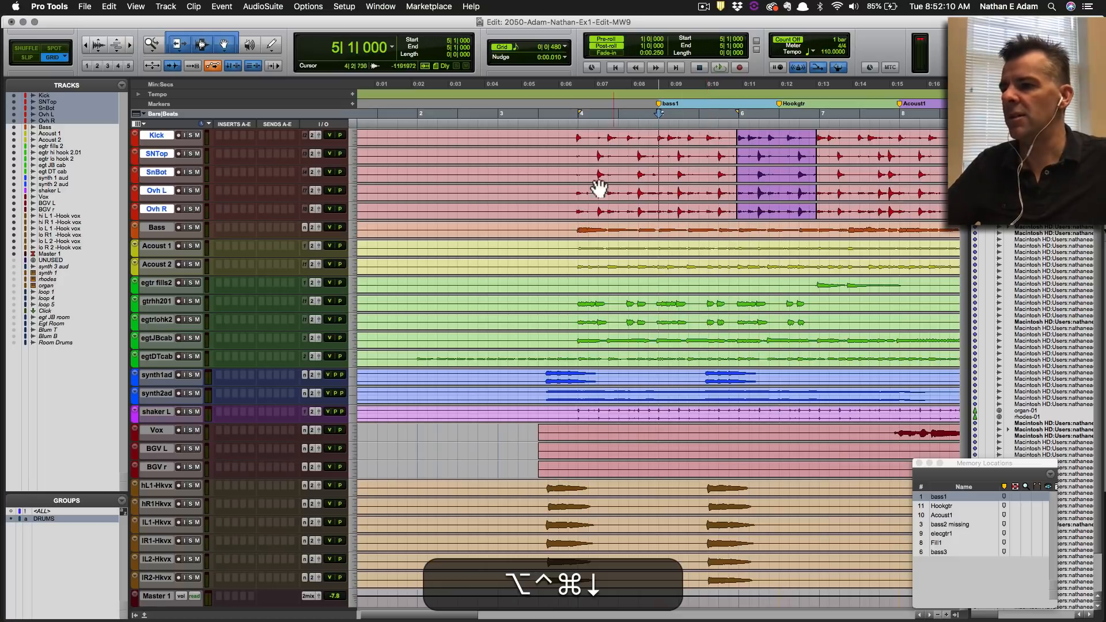
# Hide every track except Bass and enlarge the Bass track's height to fill the Edit window.
pyautogui.click(641, 229)
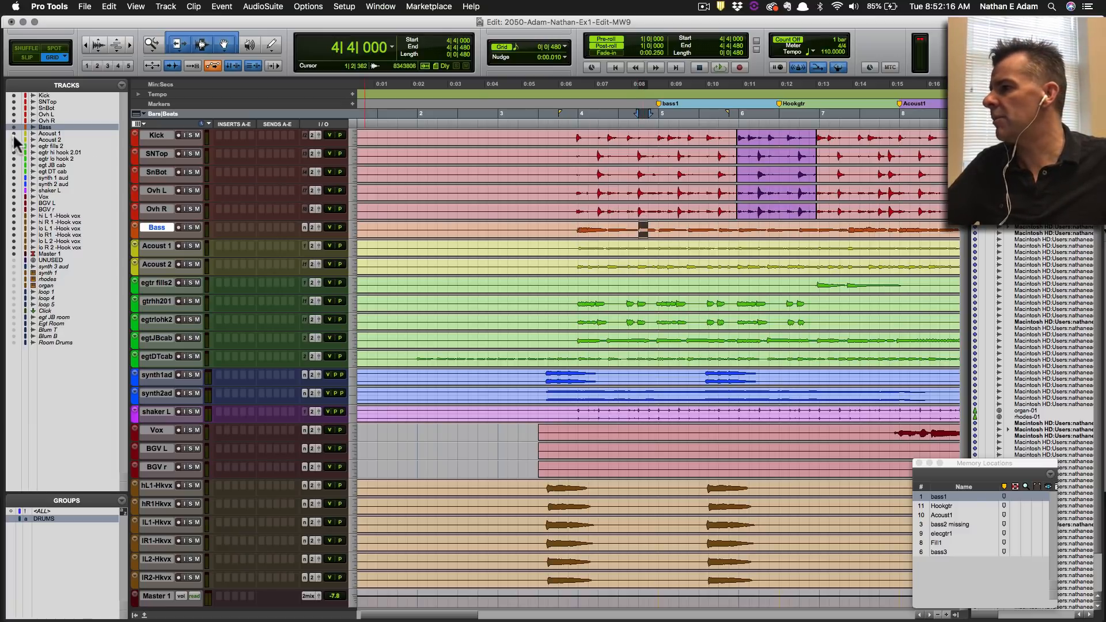
pyautogui.click(10, 267)
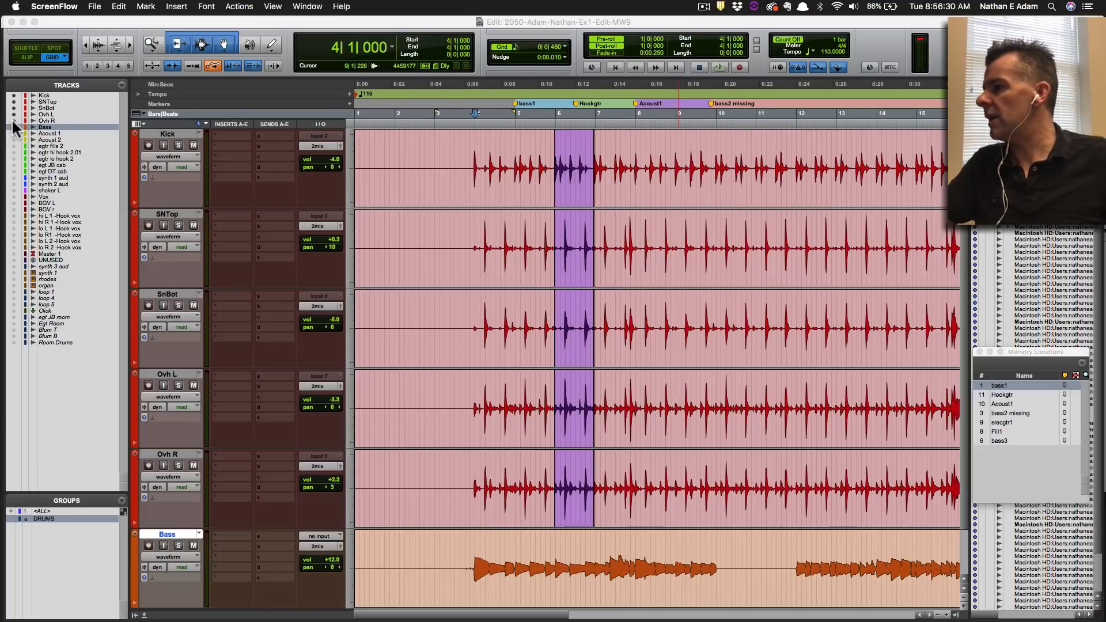
pyautogui.keyDown('ctrl'); pyautogui.keyDown('alt'); pyautogui.keyDown('super'); pyautogui.click(14, 126); pyautogui.keyUp('super'); pyautogui.keyUp('alt'); pyautogui.keyUp('ctrl')
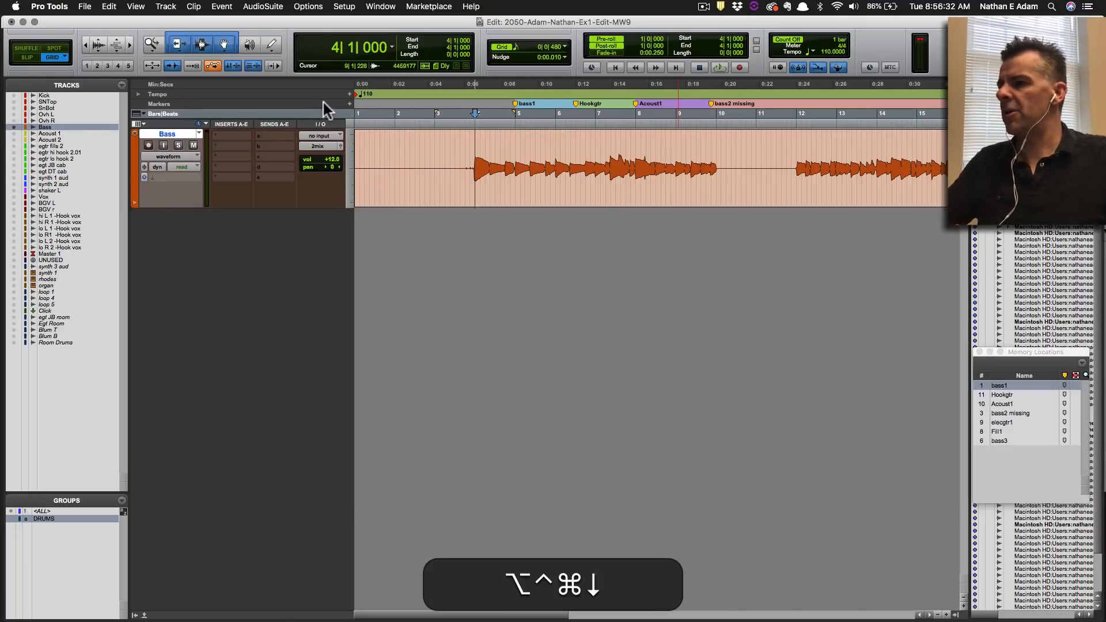
pyautogui.press('alt+ctrl+super+Down')
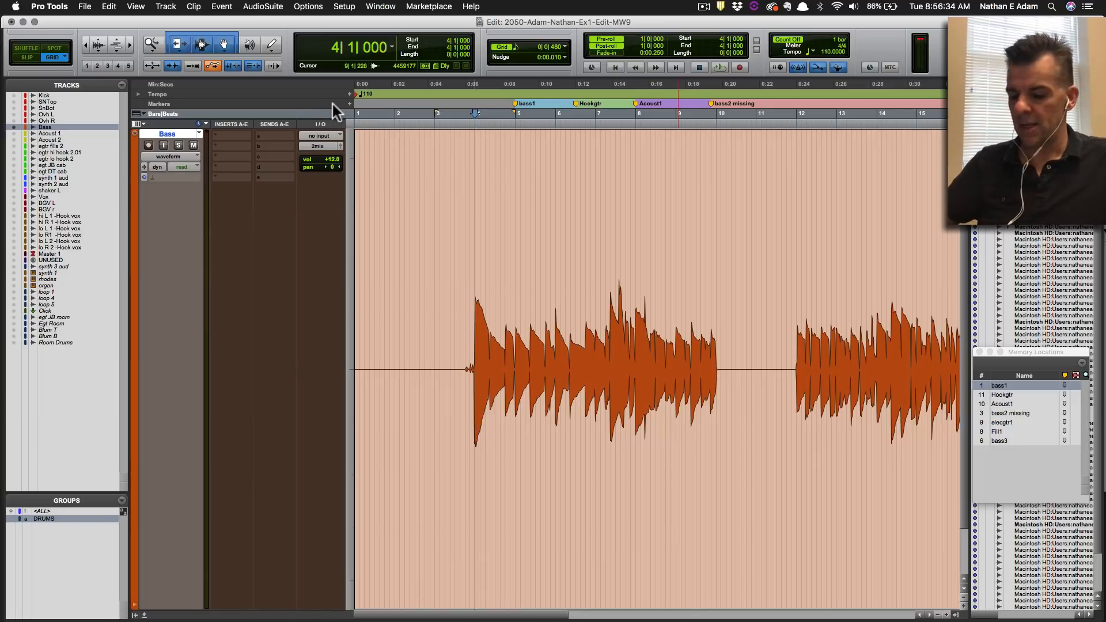
# Select 5|3|000 to 5|4|480 on the Bass track and examine the waveform around it at different horizontal zoom levels.
pyautogui.press('t')
pyautogui.press('t')
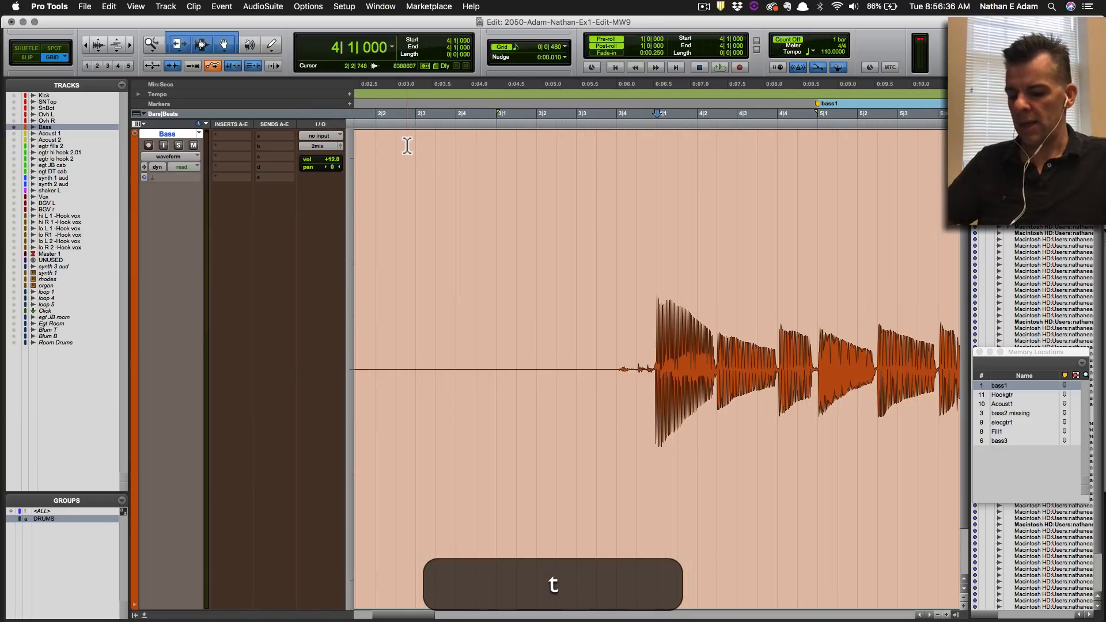
pyautogui.press('r')
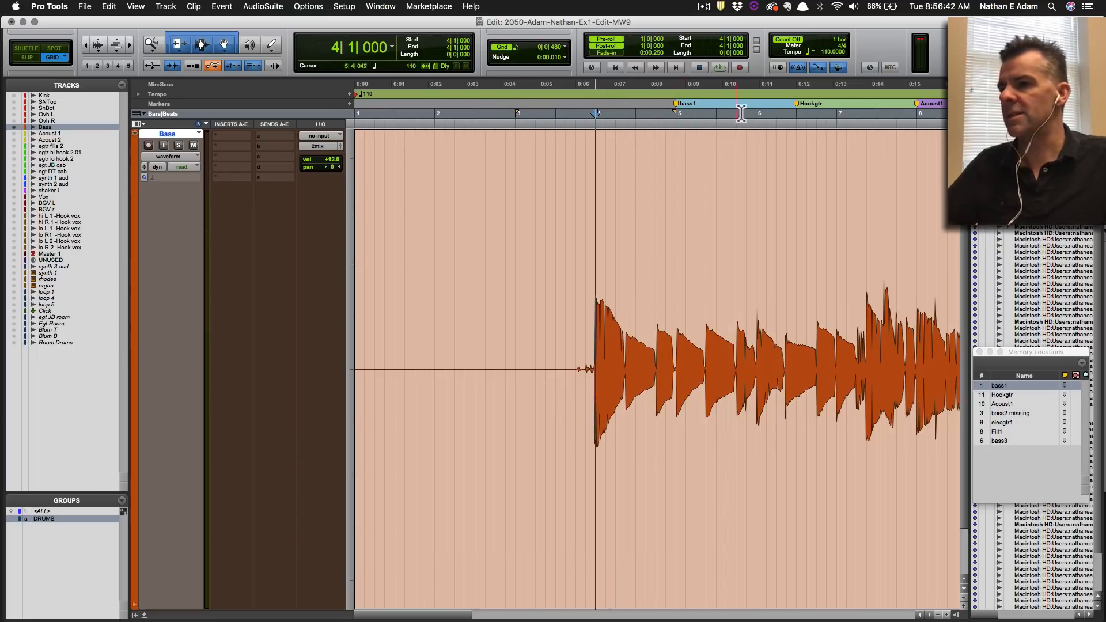
pyautogui.moveTo(719, 114); pyautogui.dragTo(751, 115)
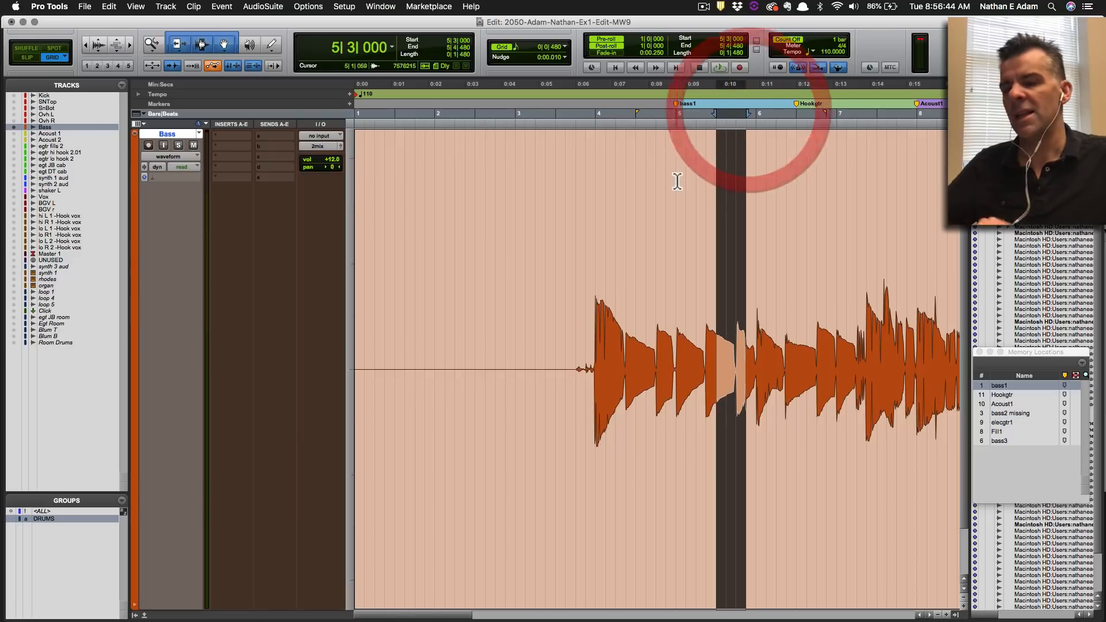
pyautogui.press('t')
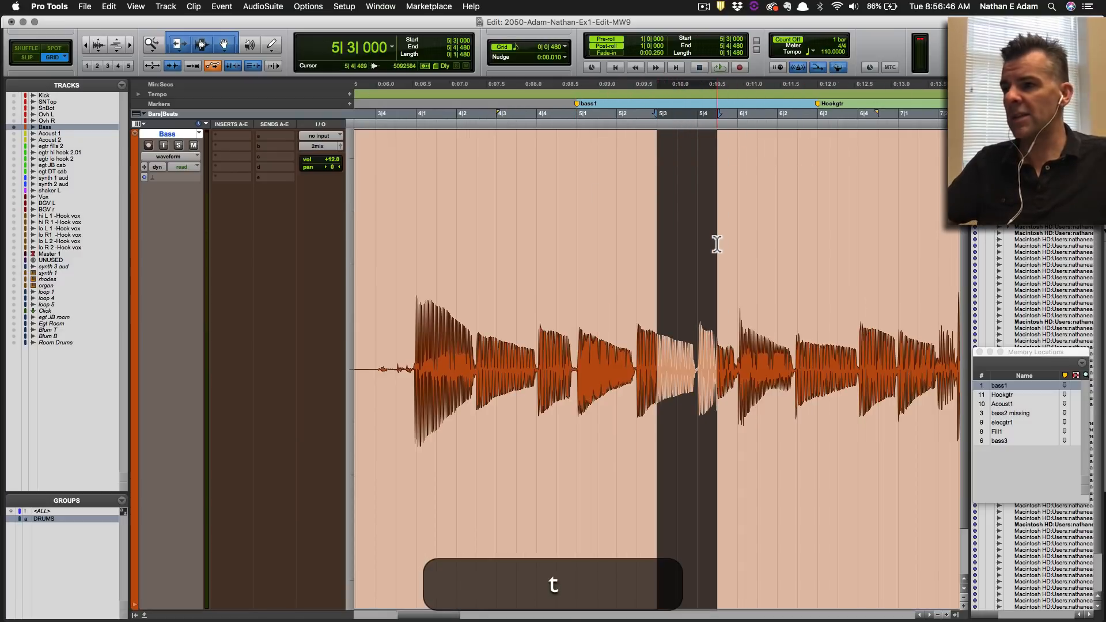
pyautogui.press('r')
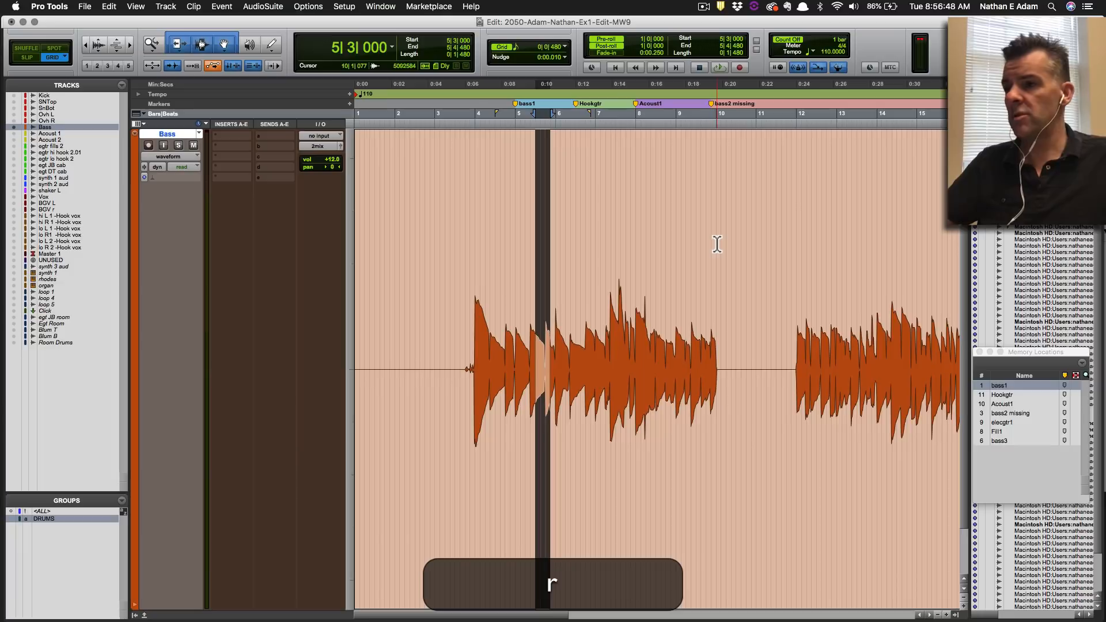
pyautogui.press('t')
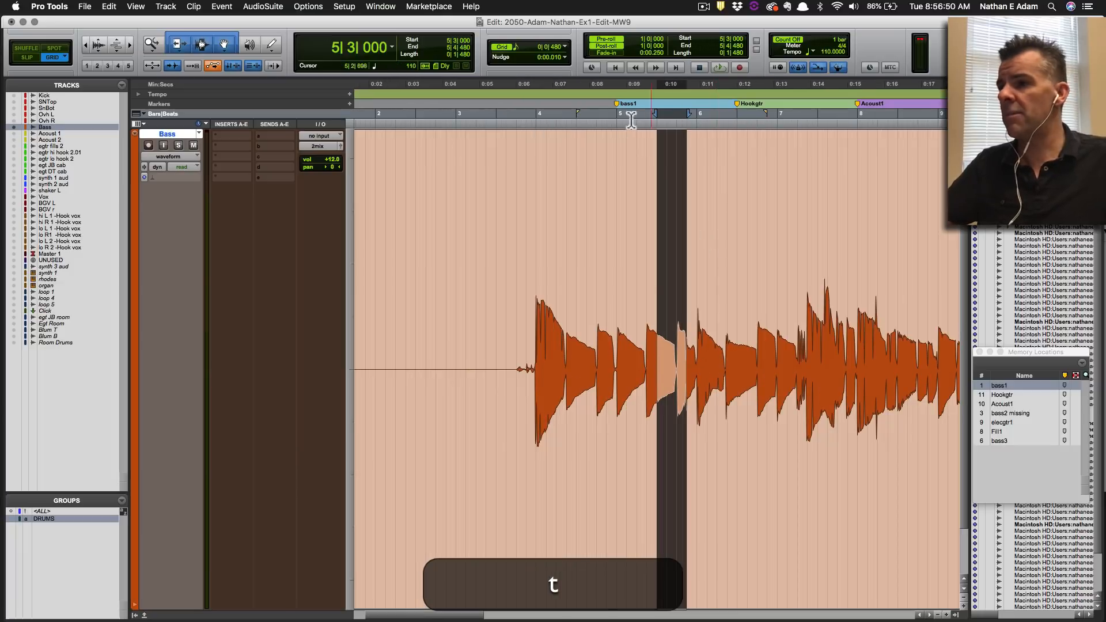
# Save the session and place the edit cursor on the Bass track at 5|1|000, the bass1 marker.
pyautogui.click(659, 235)
pyautogui.press('super+s')
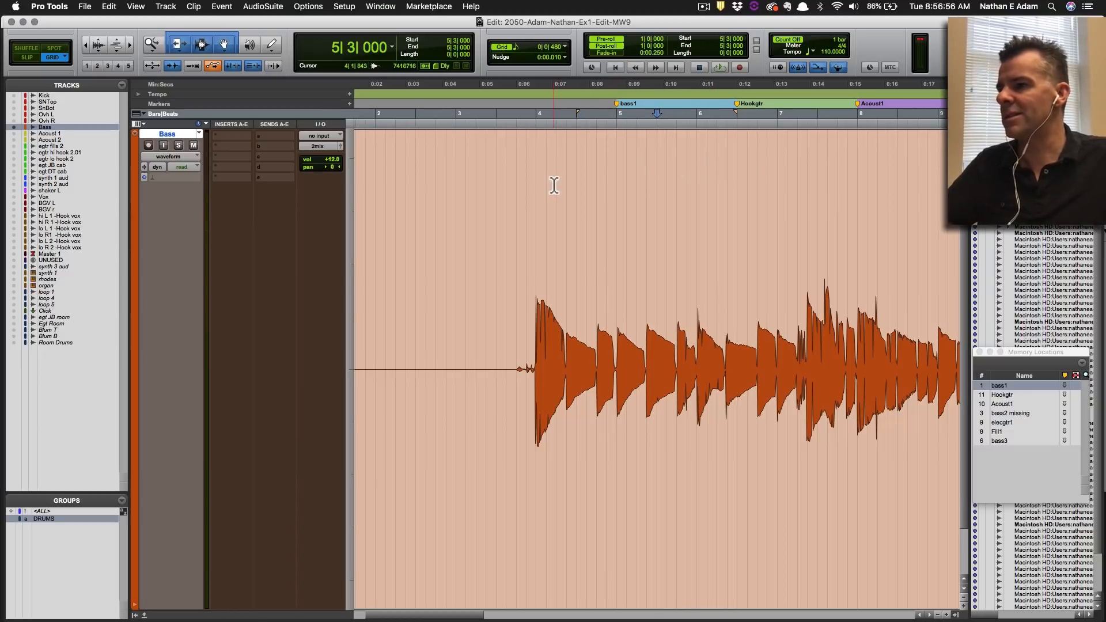
pyautogui.click(616, 179)
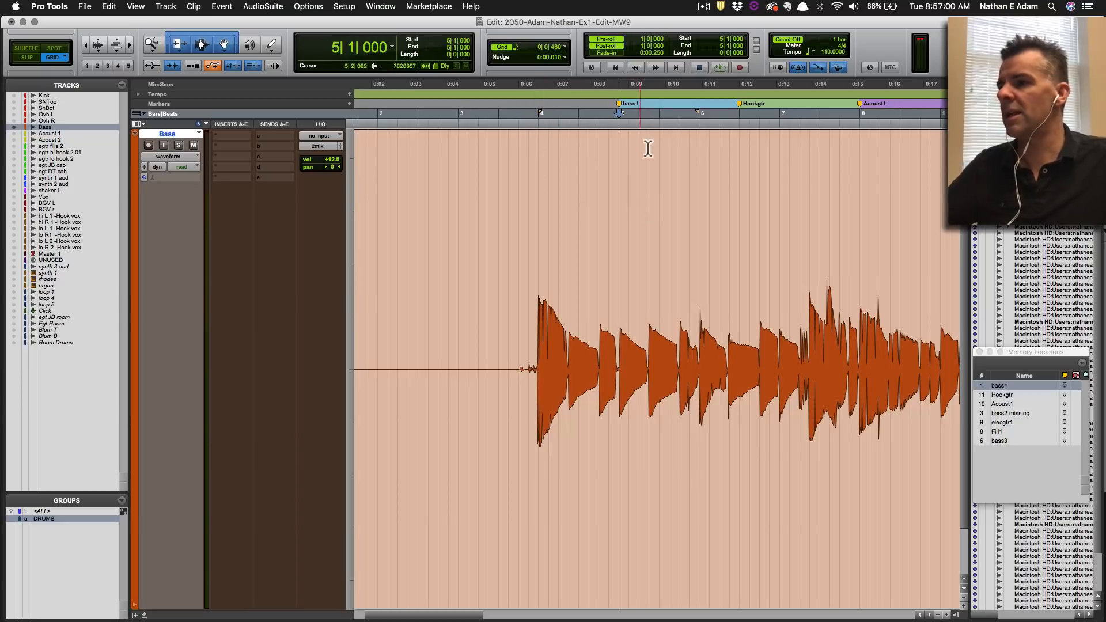
# Save the session and audition the Bass track from the bass1 marker at 5|1|000 through to bar 15.
pyautogui.press('space')
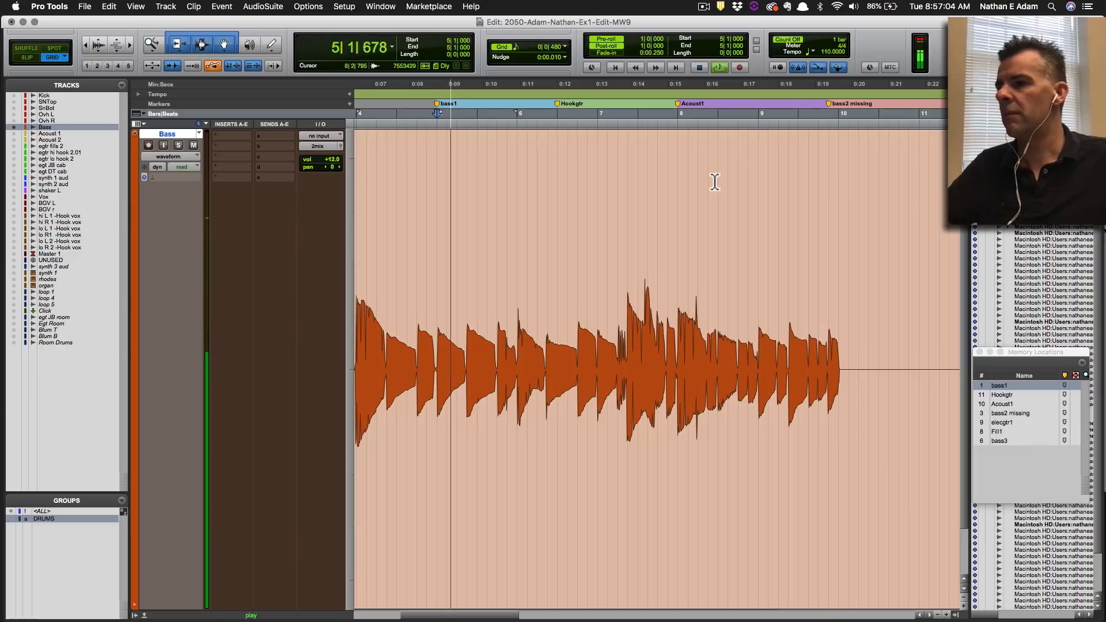
pyautogui.press('space')
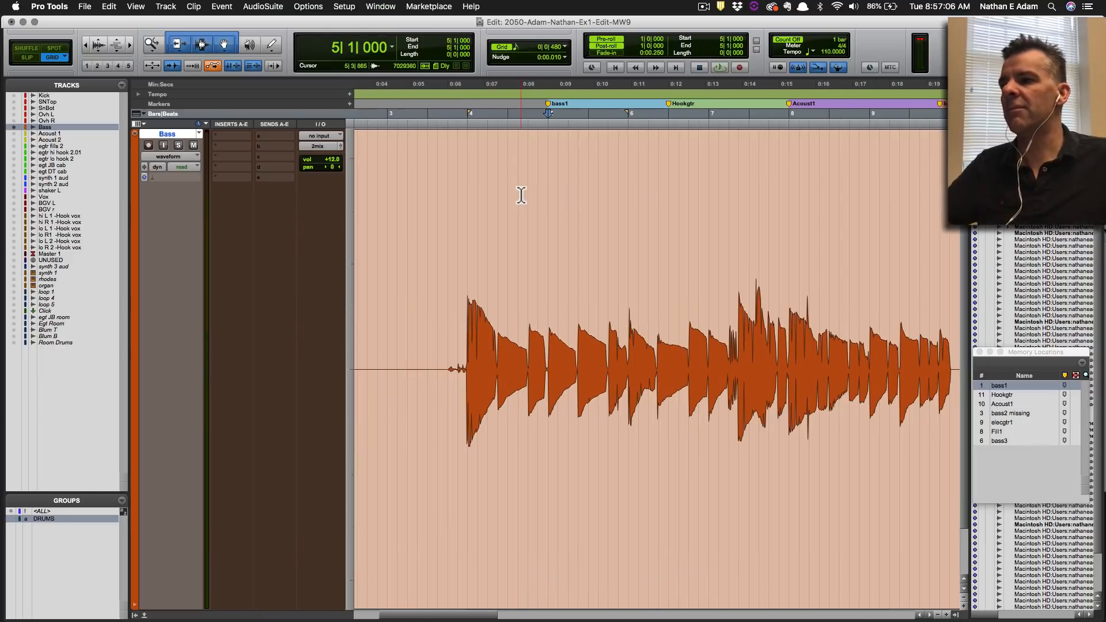
pyautogui.press('super+s')
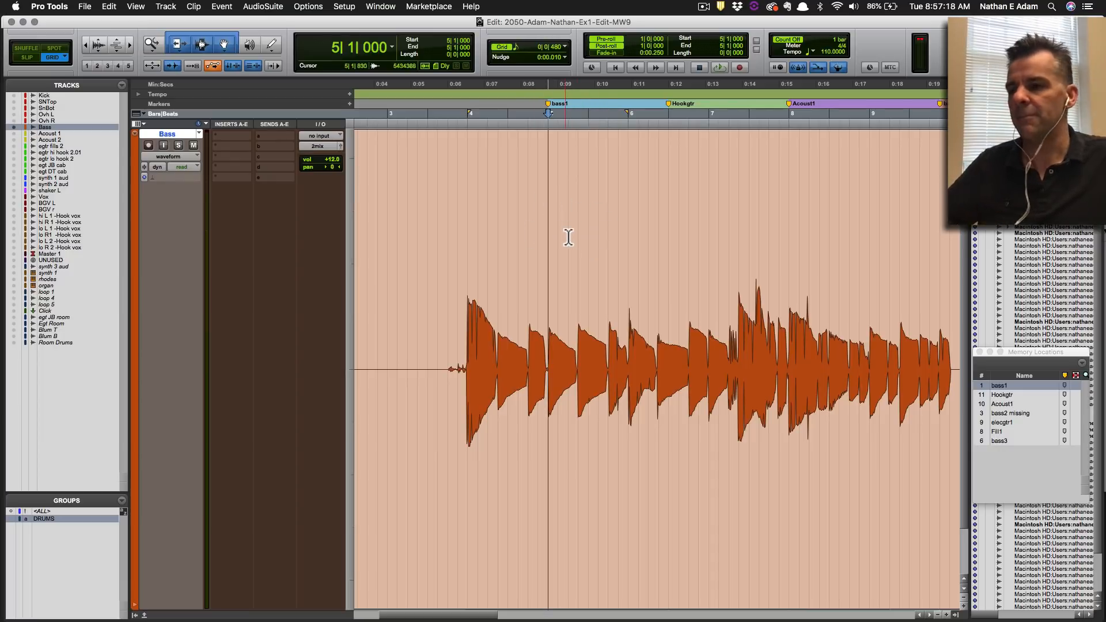
pyautogui.press('r')
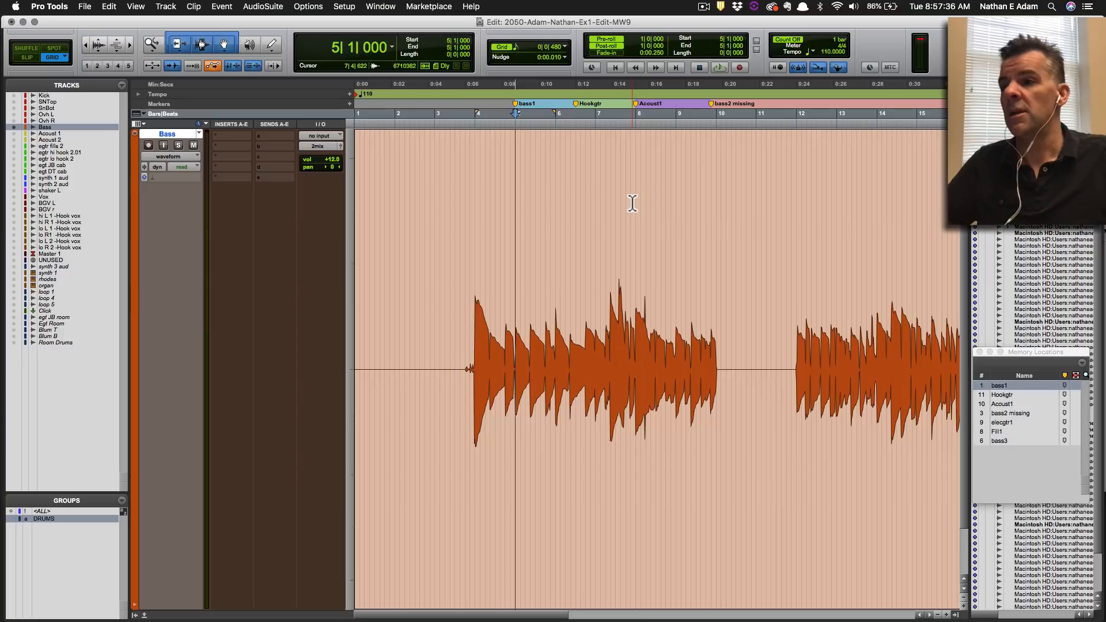
pyautogui.press('space')
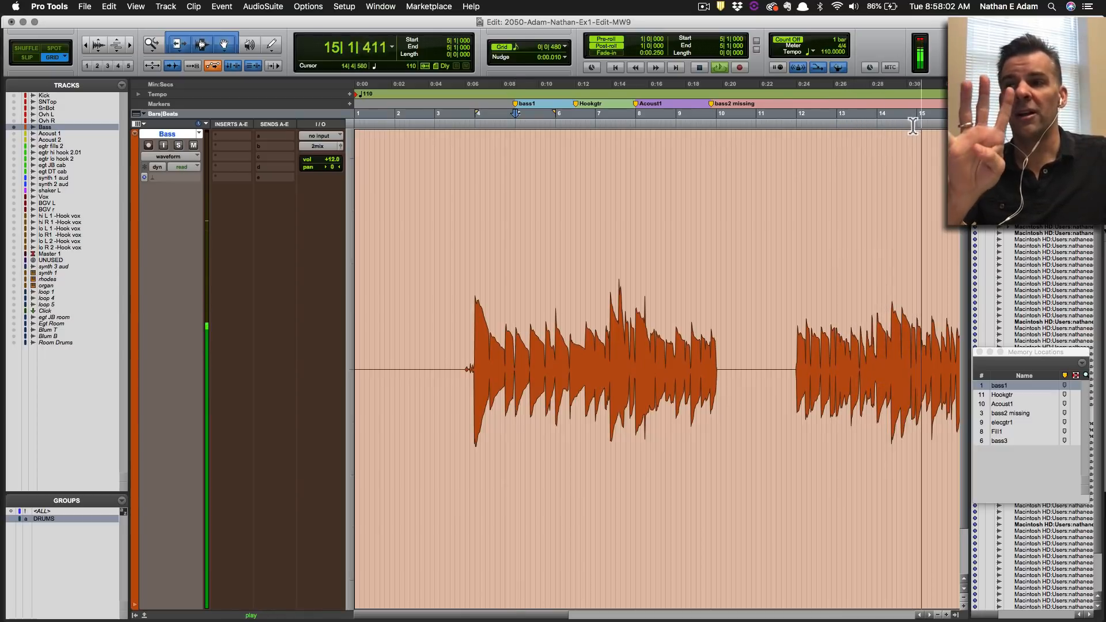
pyautogui.press('space')
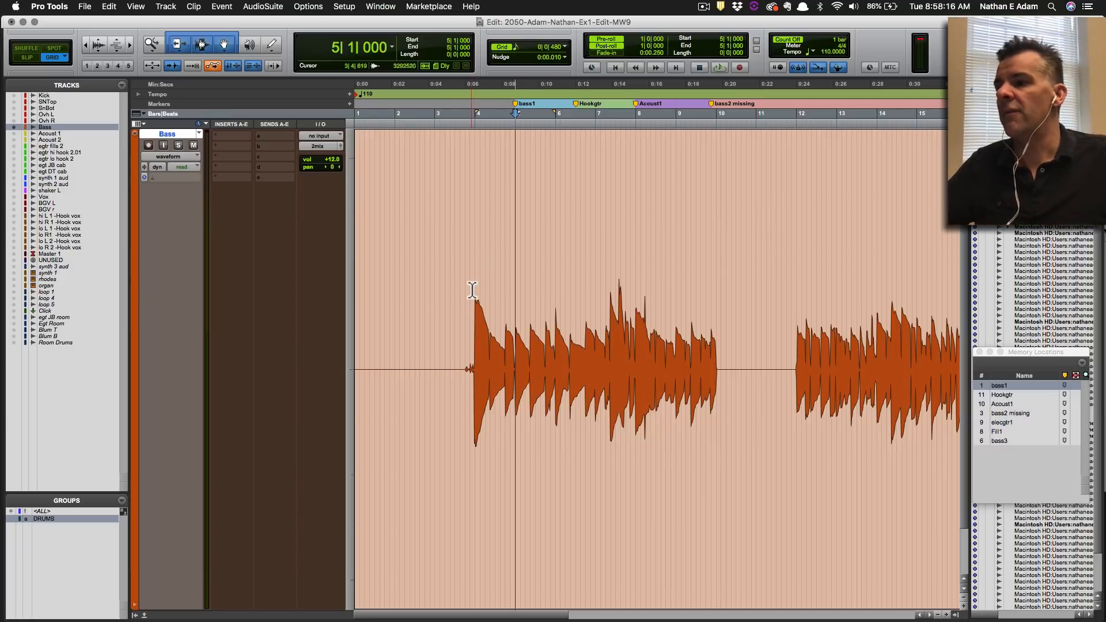
# Select bar 4 on the Bass track, play it, and compare it with playback from 8|1|000.
pyautogui.moveTo(475, 293); pyautogui.dragTo(516, 292)
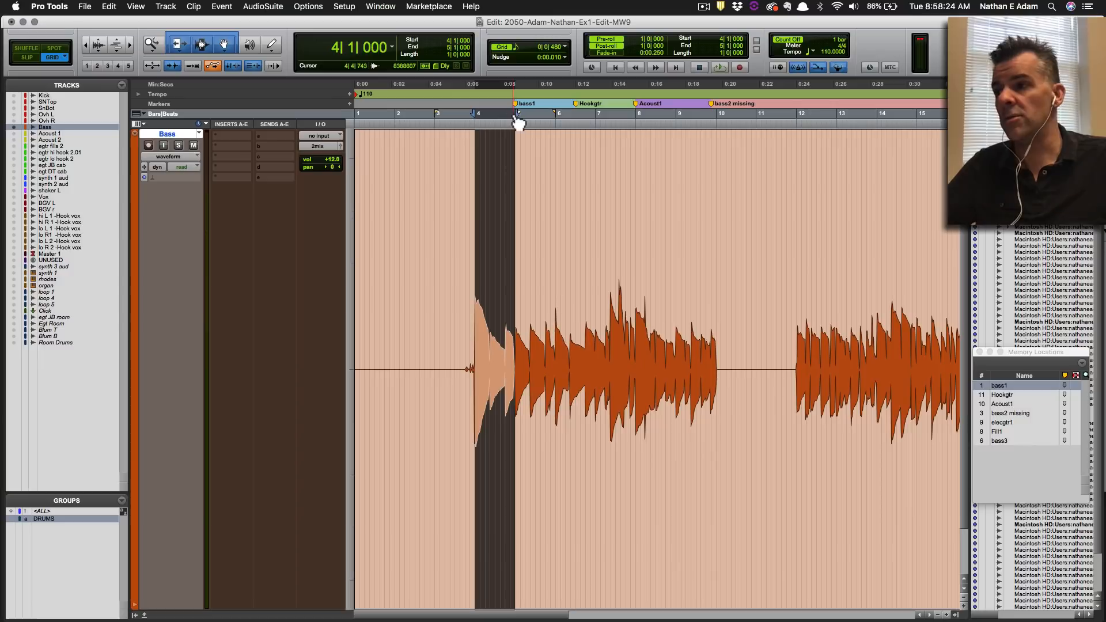
pyautogui.keyDown('super'); pyautogui.click(606, 45); pyautogui.keyUp('super')
pyautogui.press('space')
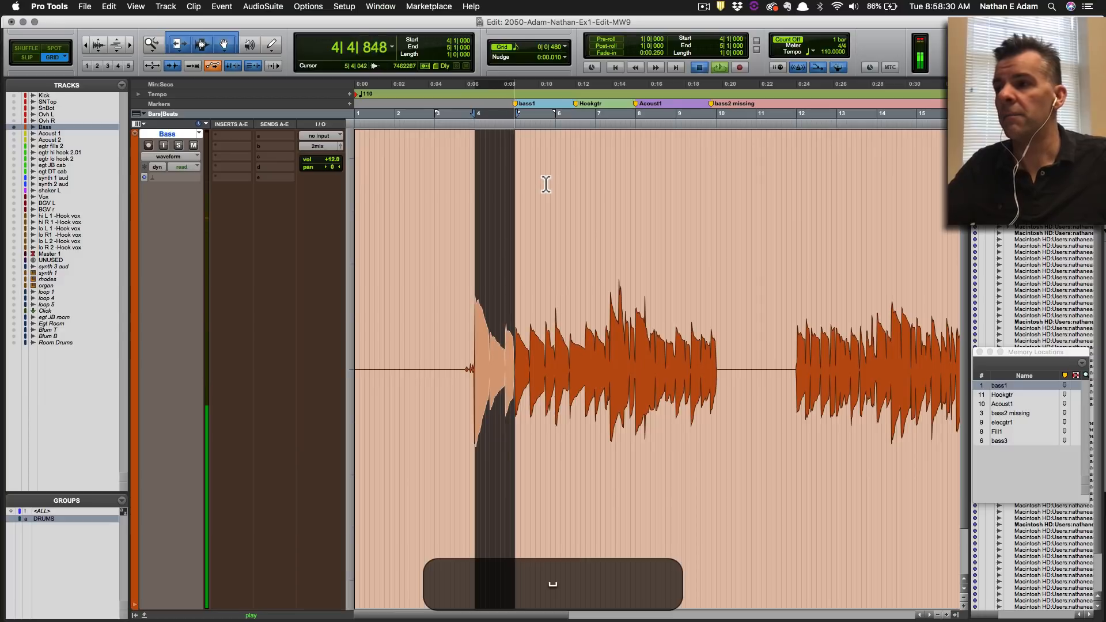
pyautogui.click(633, 263)
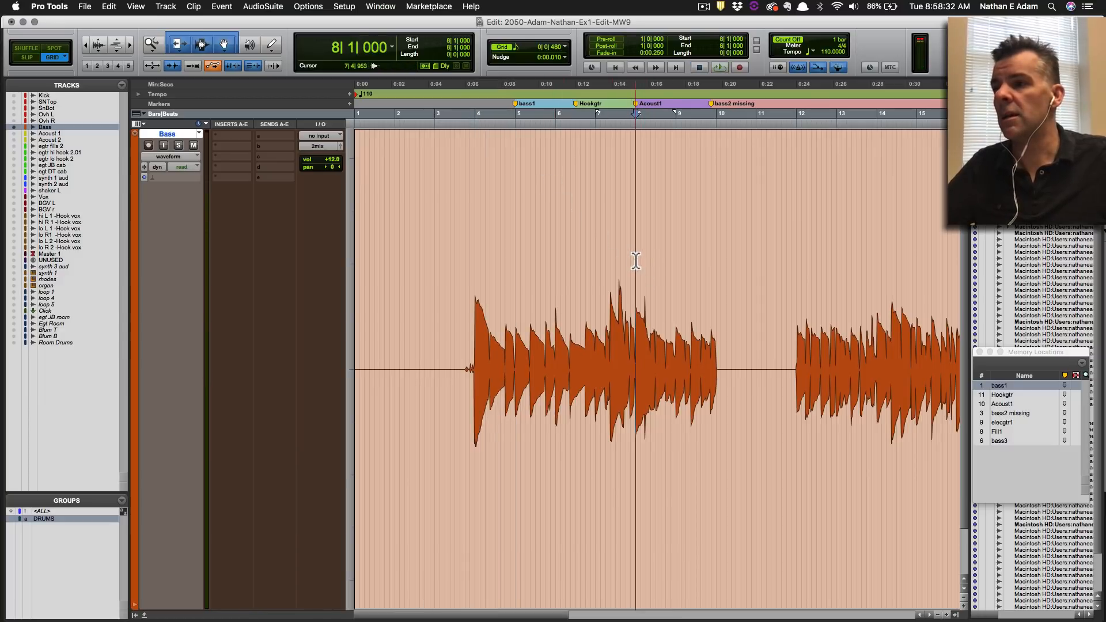
pyautogui.press('space')
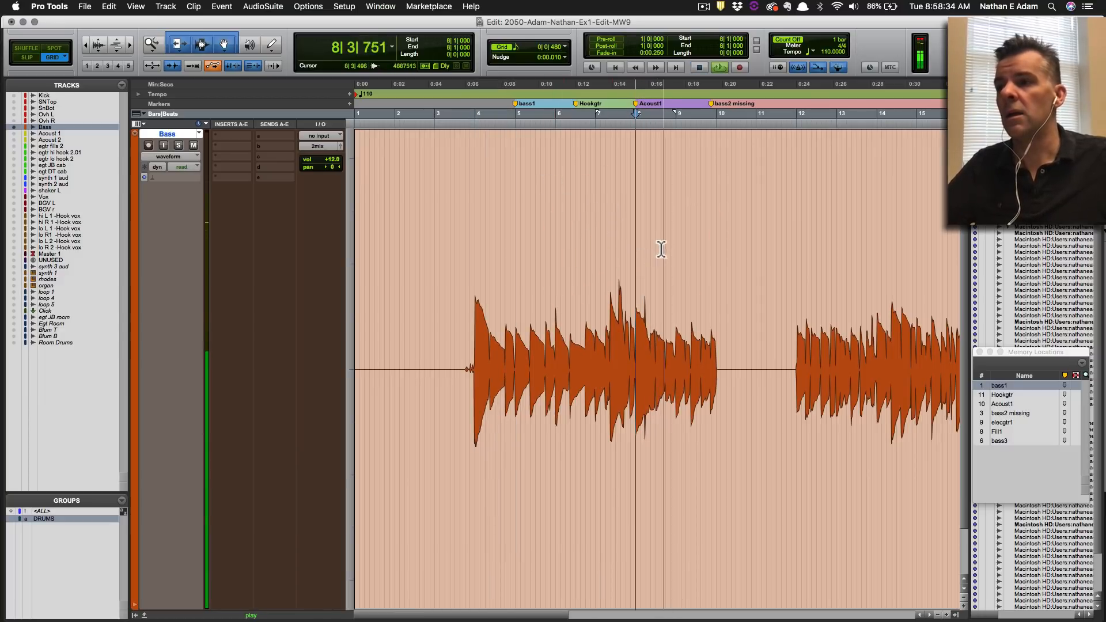
pyautogui.press('space')
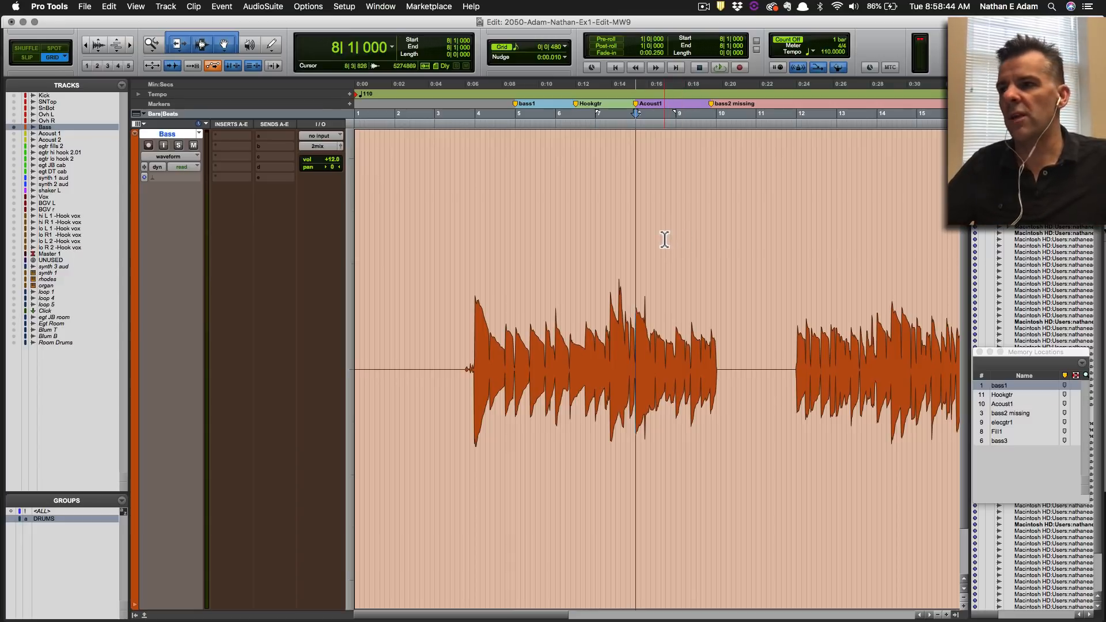
# Play the bass briefly from 4|1|000, 8|1|000 and 12|1|000 to compare the start of each four-bar phrase.
pyautogui.click(475, 189)
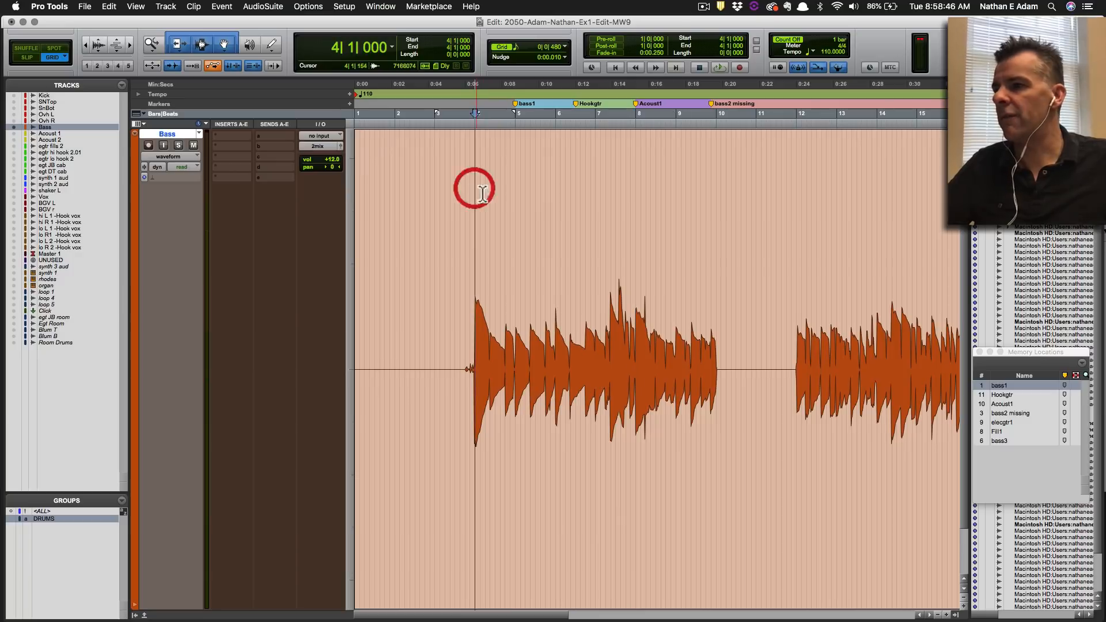
pyautogui.press('space')
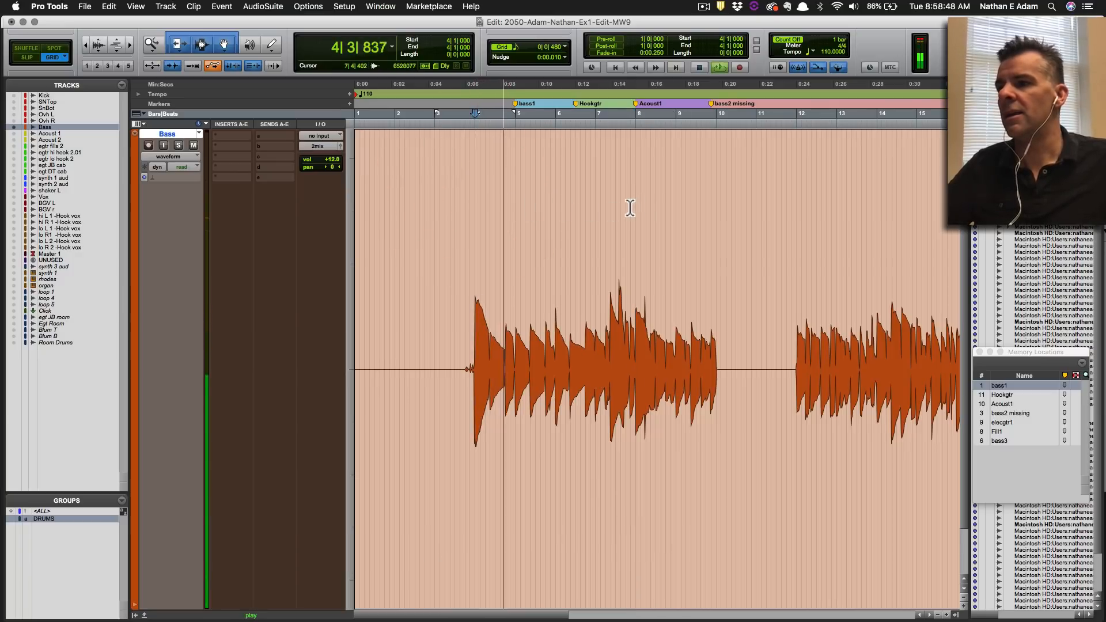
pyautogui.press('space')
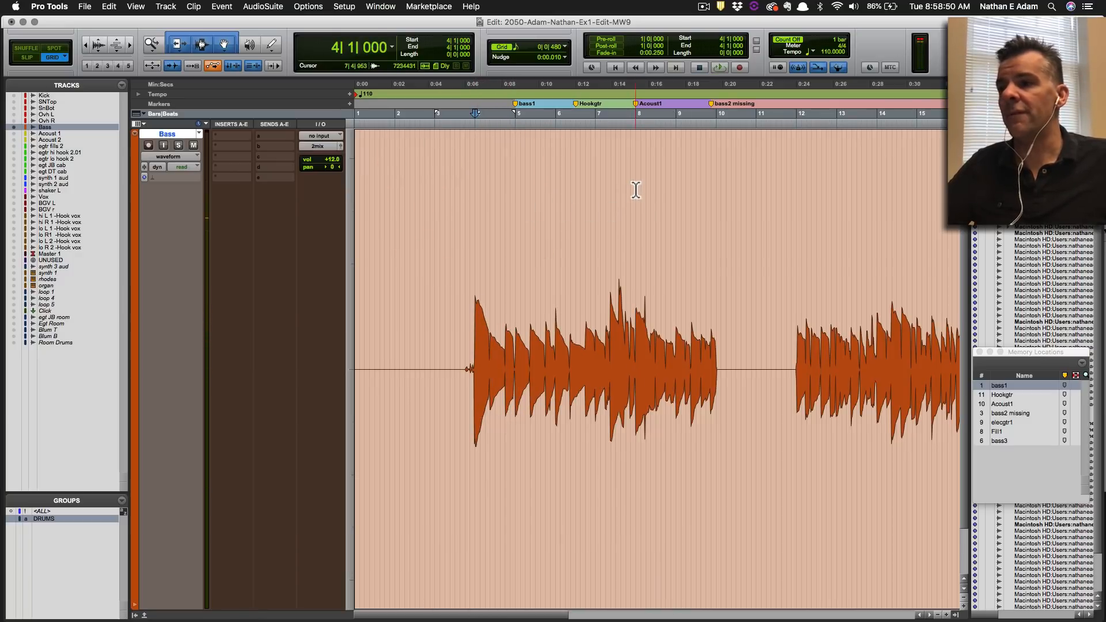
pyautogui.click(638, 190)
pyautogui.press('space')
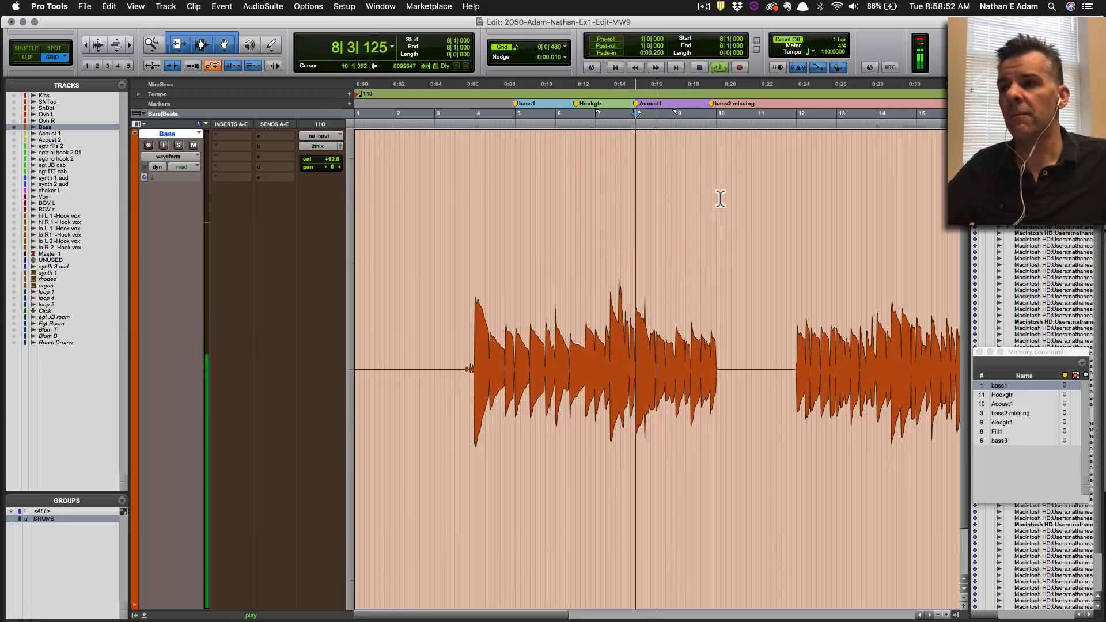
pyautogui.press('space')
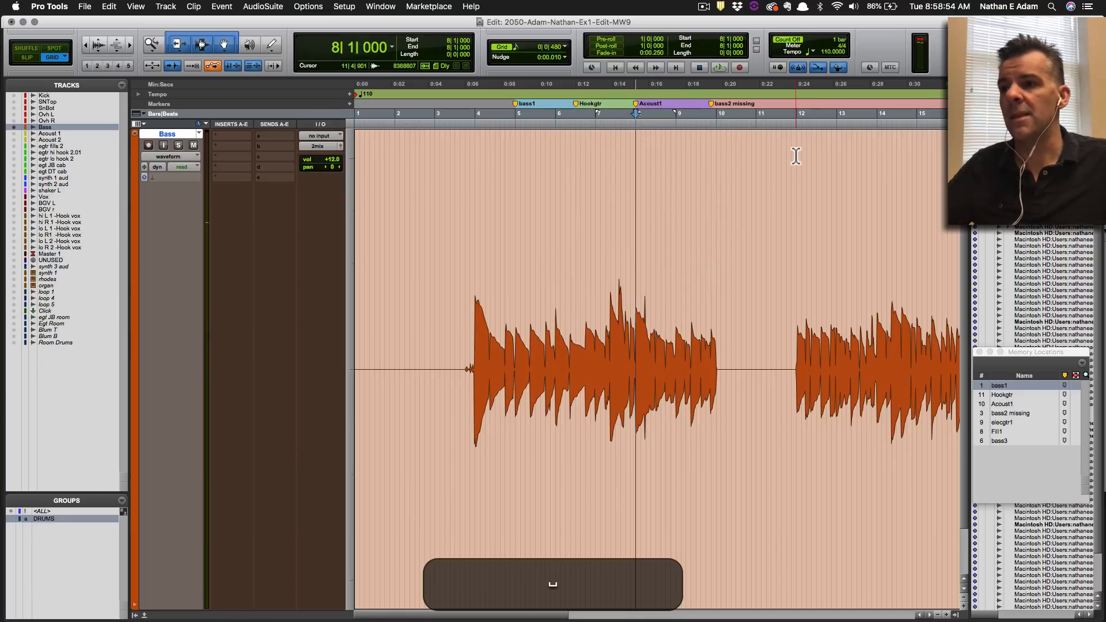
pyautogui.click(796, 156)
pyautogui.press('space')
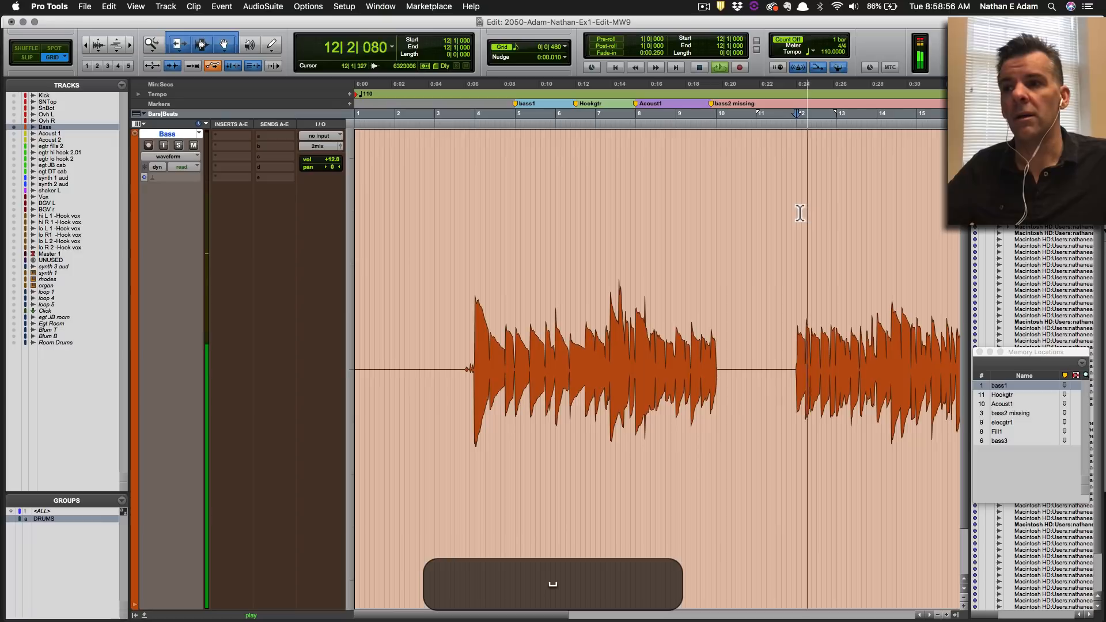
pyautogui.press('space')
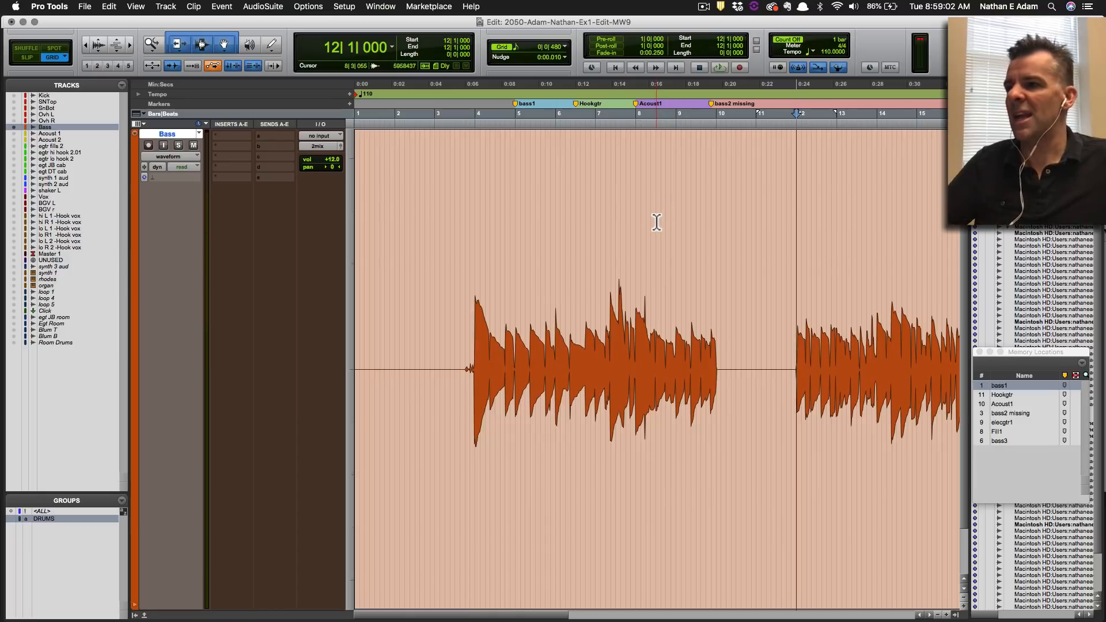
# Place the edit cursor at 4|1|000 on the Bass track and play the opening bars of the phrase.
pyautogui.click(571, 224)
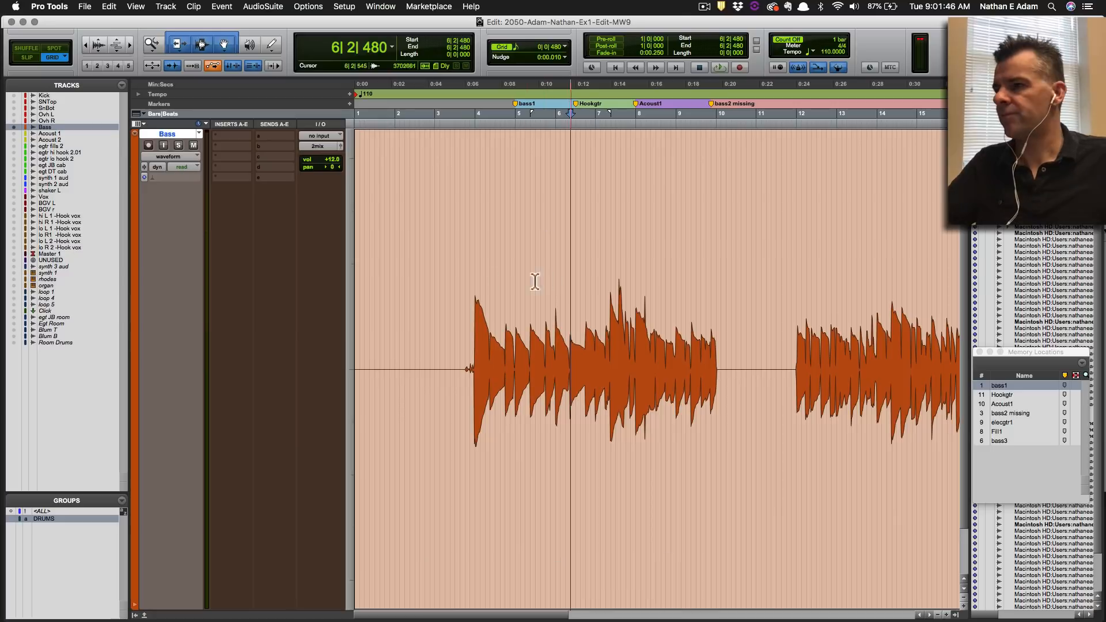
pyautogui.click(475, 278)
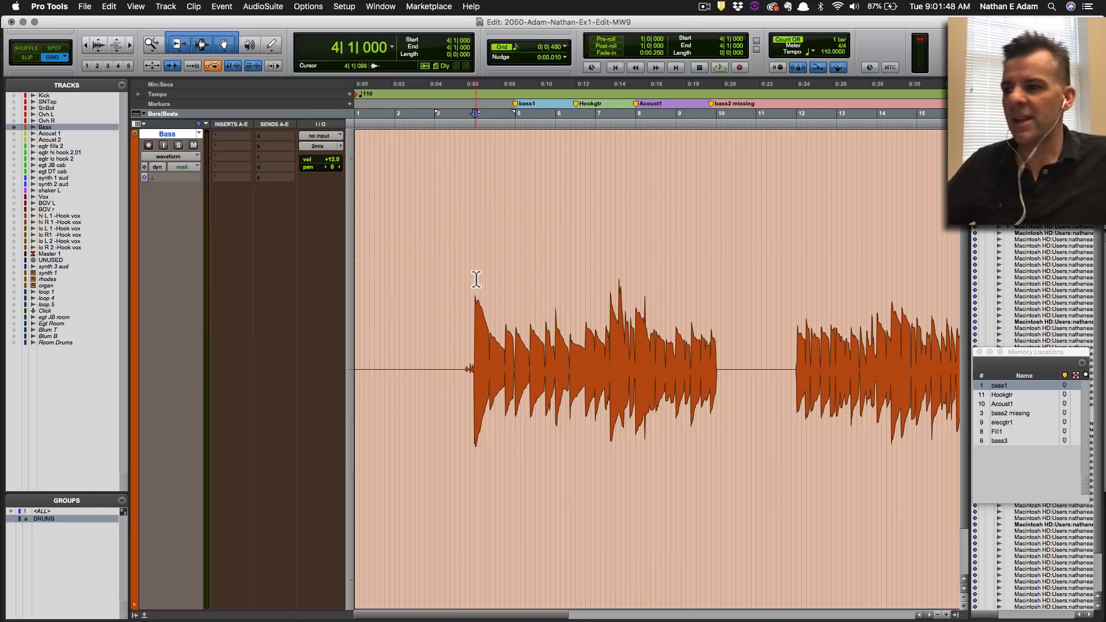
pyautogui.click(477, 288)
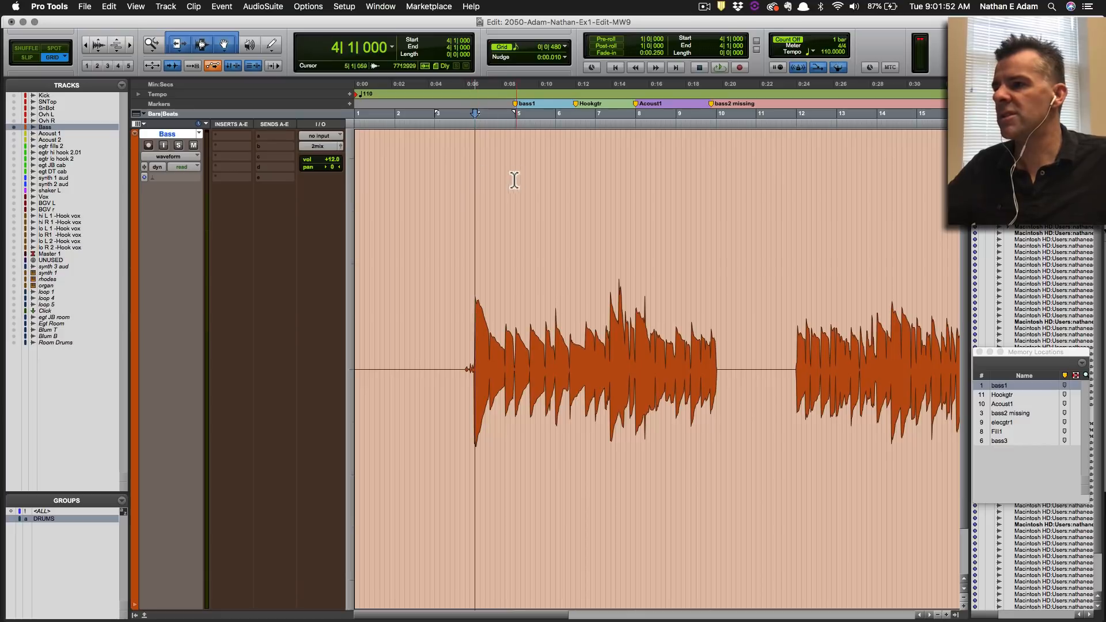
pyautogui.press('space')
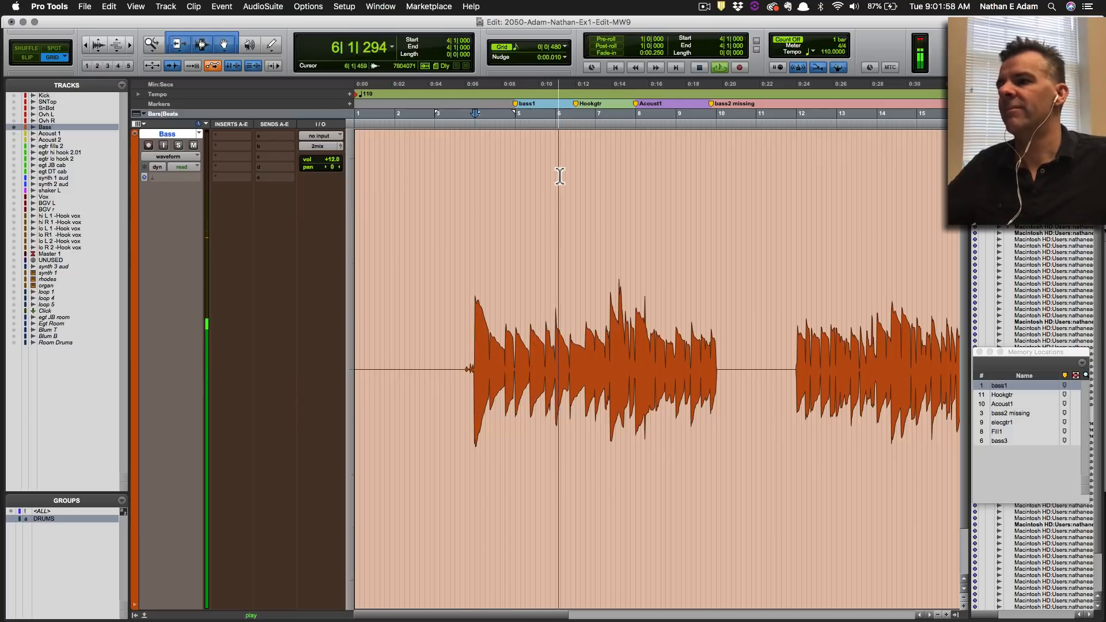
pyautogui.press('space')
# Select bars 4, 8, 5 and 9 of the Bass track one at a time to compare matching parts of the phrases.
pyautogui.moveTo(474, 161); pyautogui.dragTo(514, 154)
pyautogui.moveTo(640, 150); pyautogui.dragTo(677, 148)
pyautogui.moveTo(517, 153); pyautogui.dragTo(557, 148)
pyautogui.moveTo(681, 148); pyautogui.dragTo(713, 142)
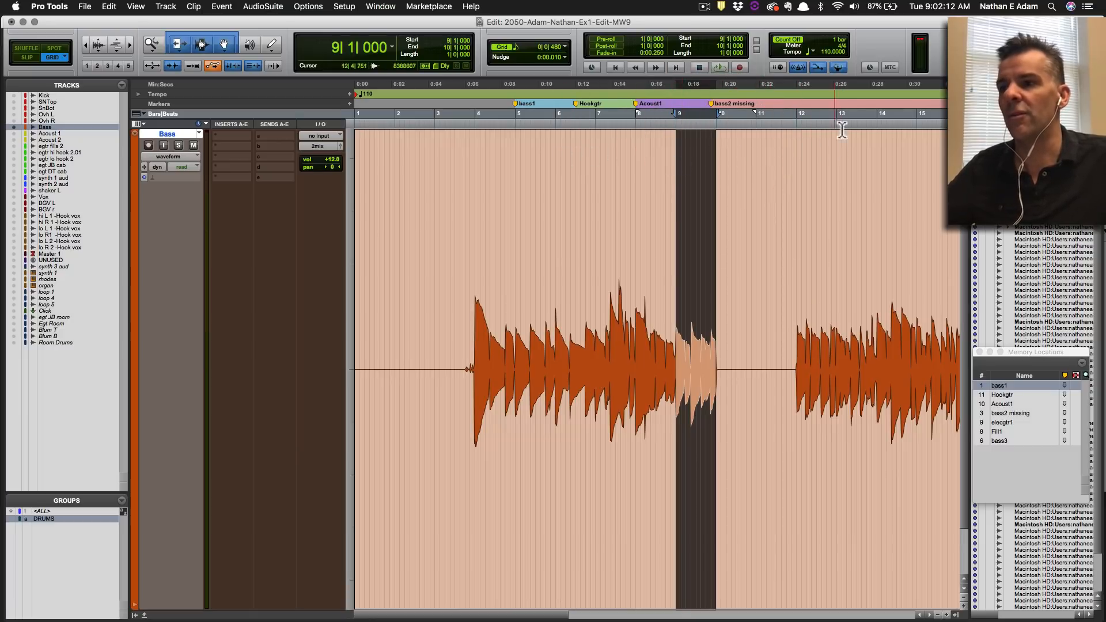
# Play the Bass track briefly from 5|1|000, 9|1|000 and 13|1|000 to compare the second bar of each phrase.
pyautogui.click(514, 154)
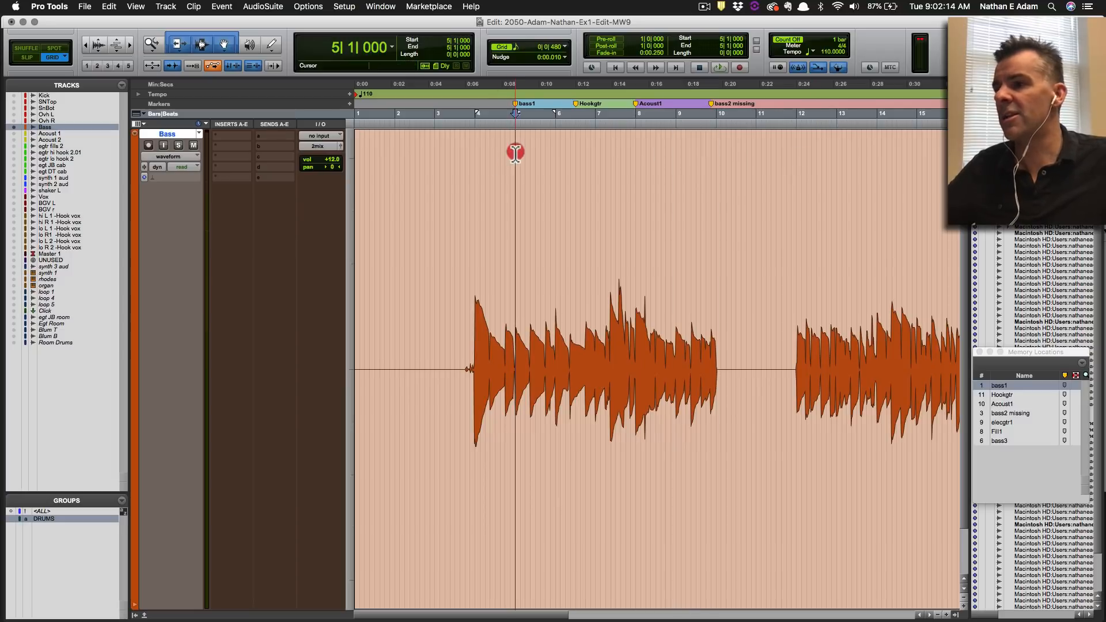
pyautogui.press('space')
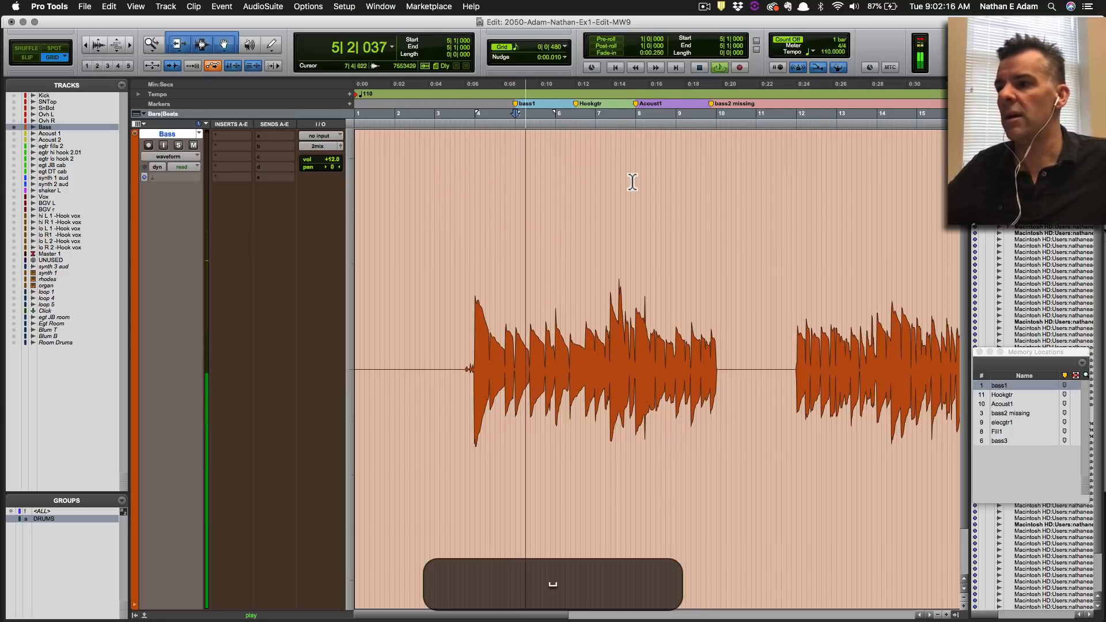
pyautogui.press('space')
pyautogui.click(675, 169)
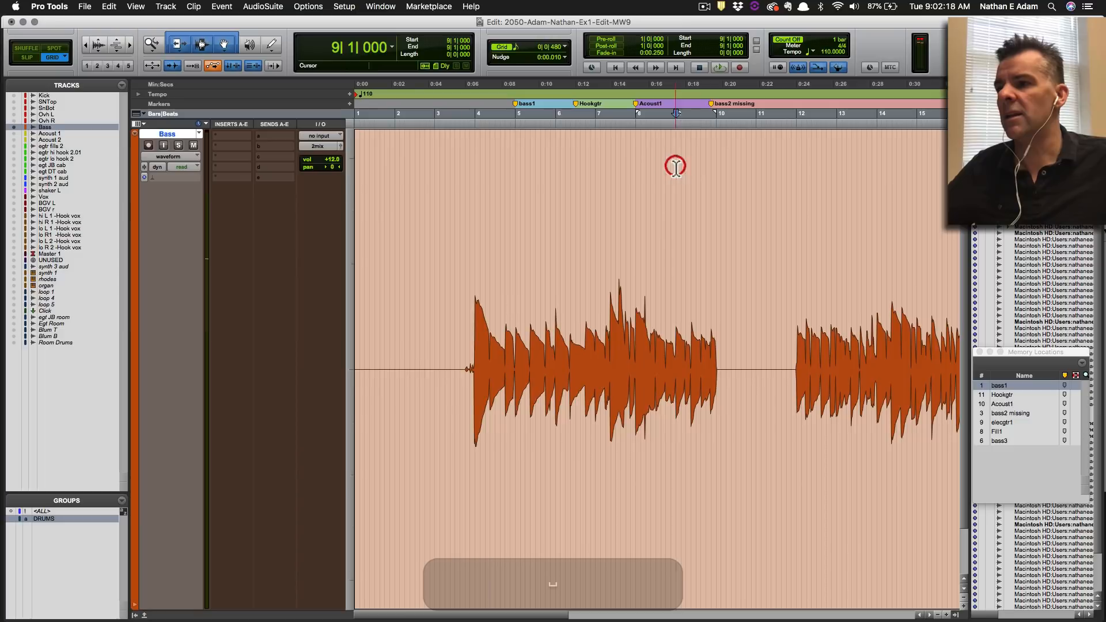
pyautogui.press('space')
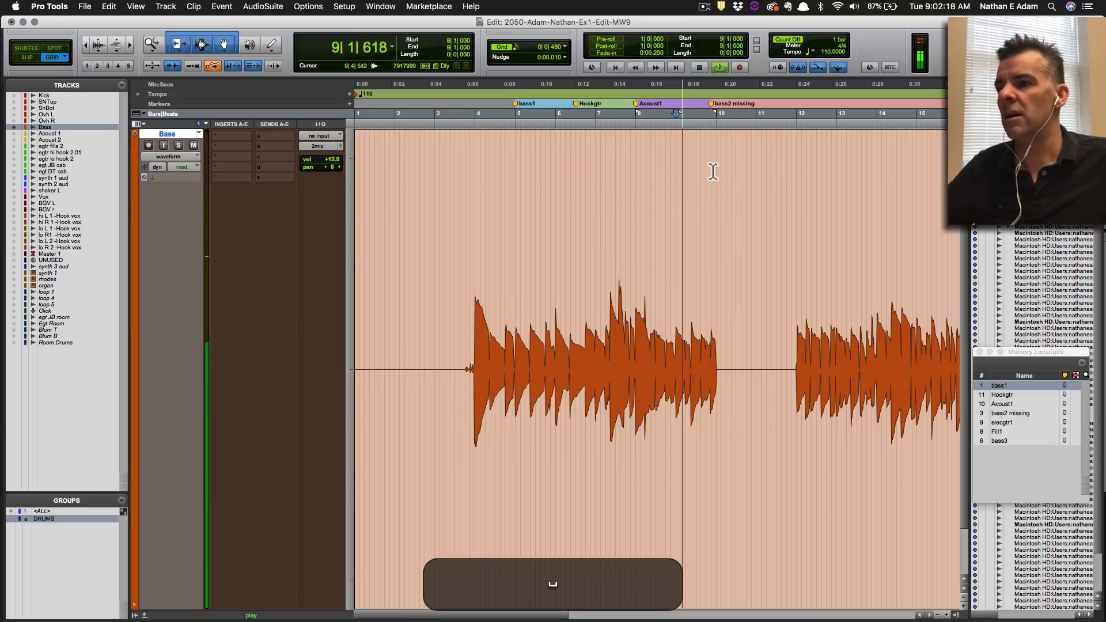
pyautogui.press('space')
pyautogui.click(840, 168)
pyautogui.press('space')
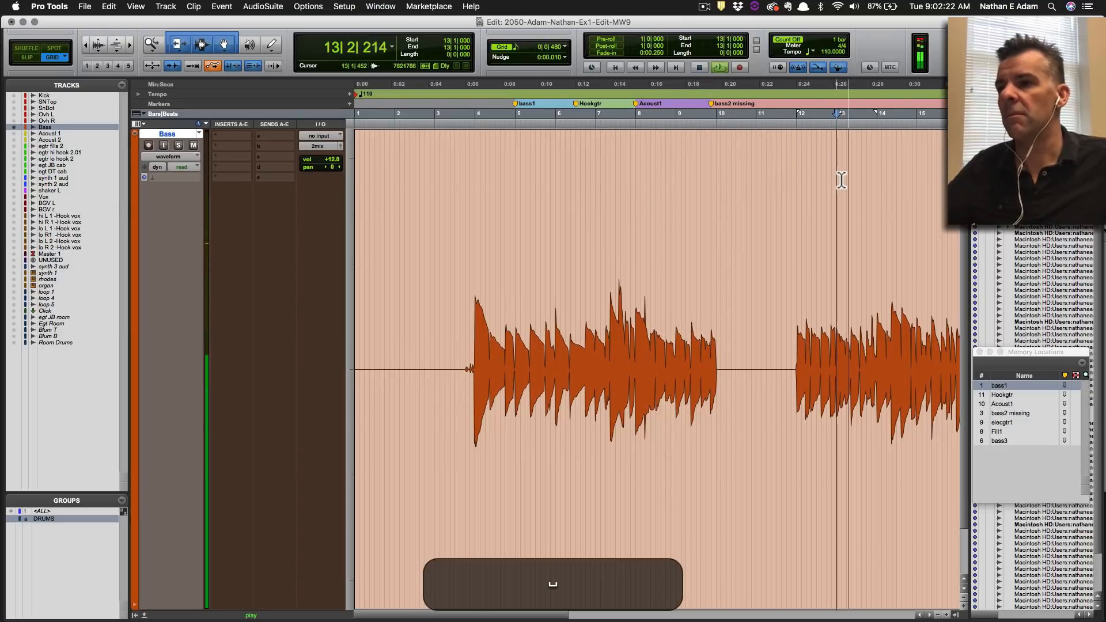
pyautogui.press('space')
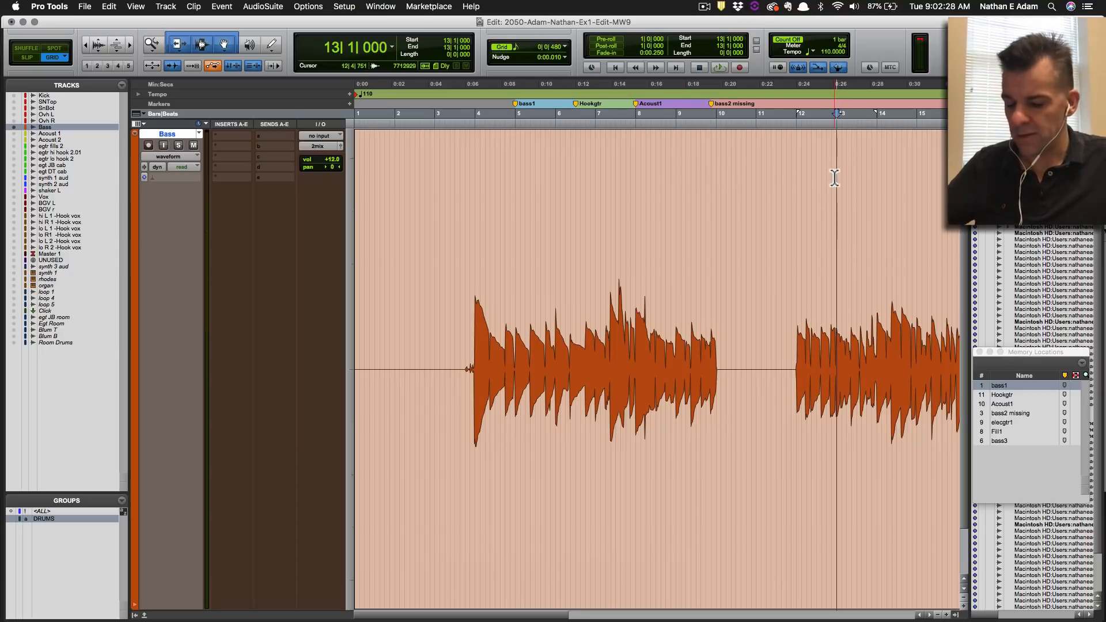
# Select bar 13 of the Bass track, from 13|1|000 to 14|1|000, and copy it.
pyautogui.press('super+bracketright')
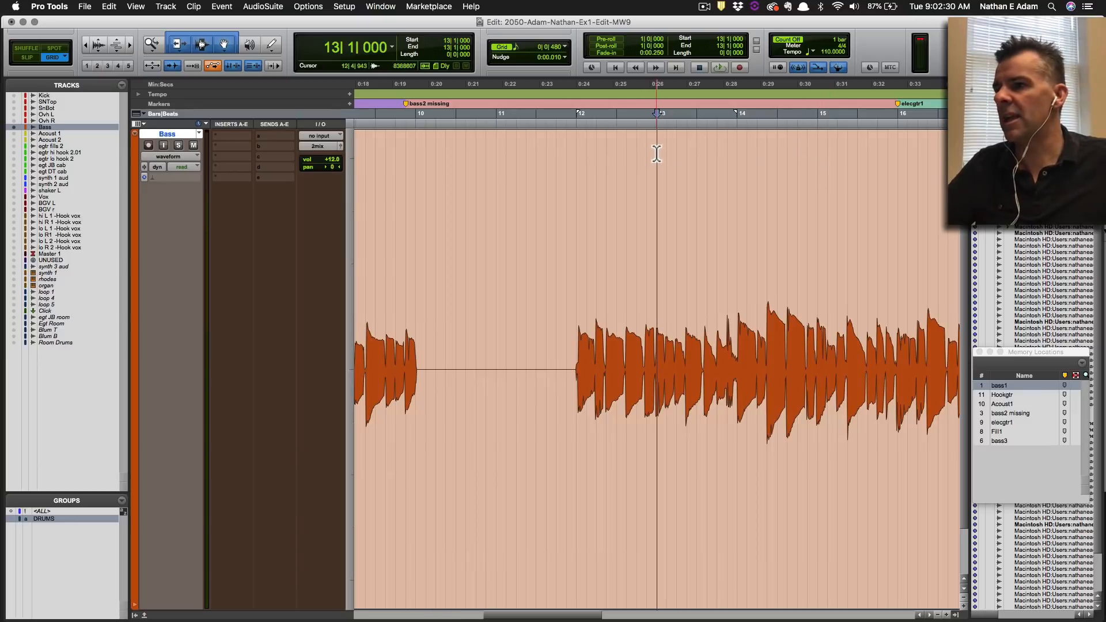
pyautogui.moveTo(660, 151); pyautogui.dragTo(736, 168)
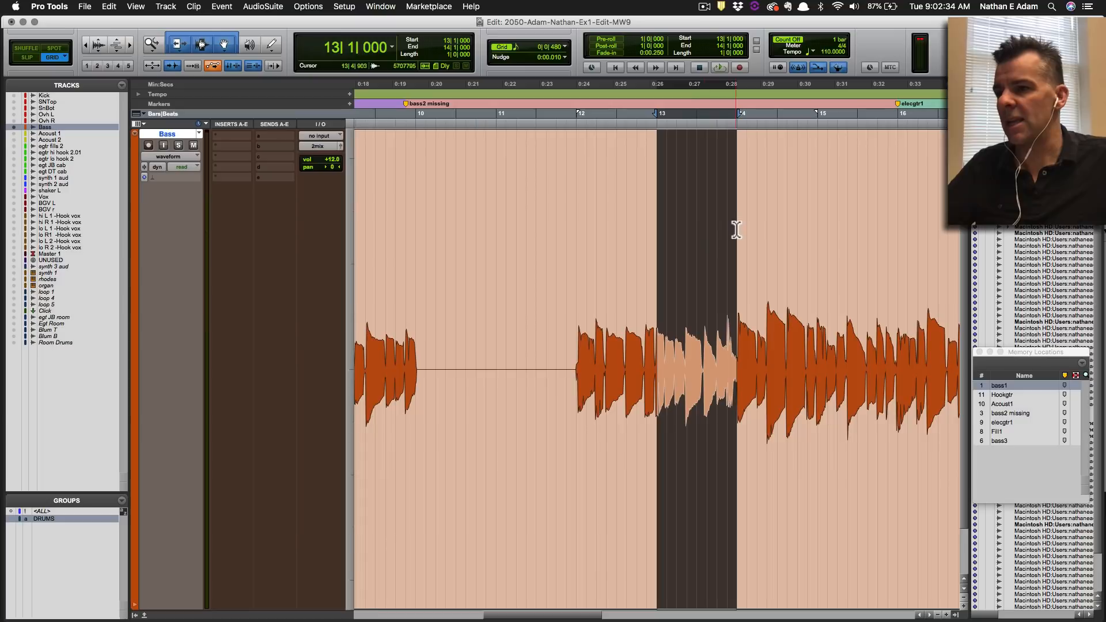
pyautogui.press('super+c')
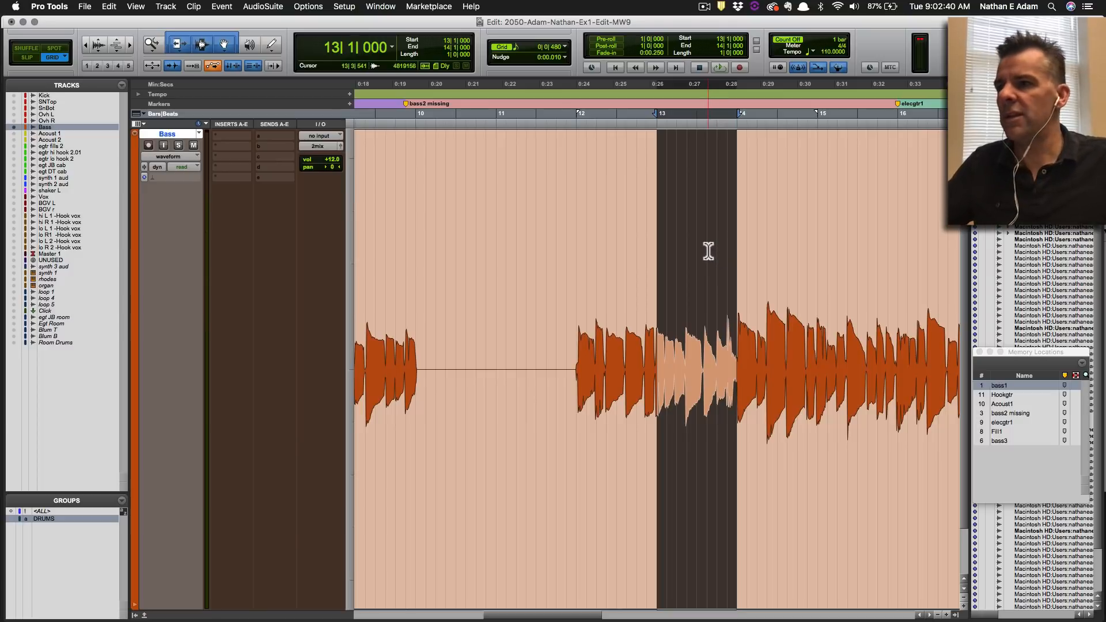
# Reselect 13|1|000 to 14|1|000 on the Bass track with the earlier bass phrases in view.
pyautogui.hscroll(-2, 709, 251)
pyautogui.press('r')
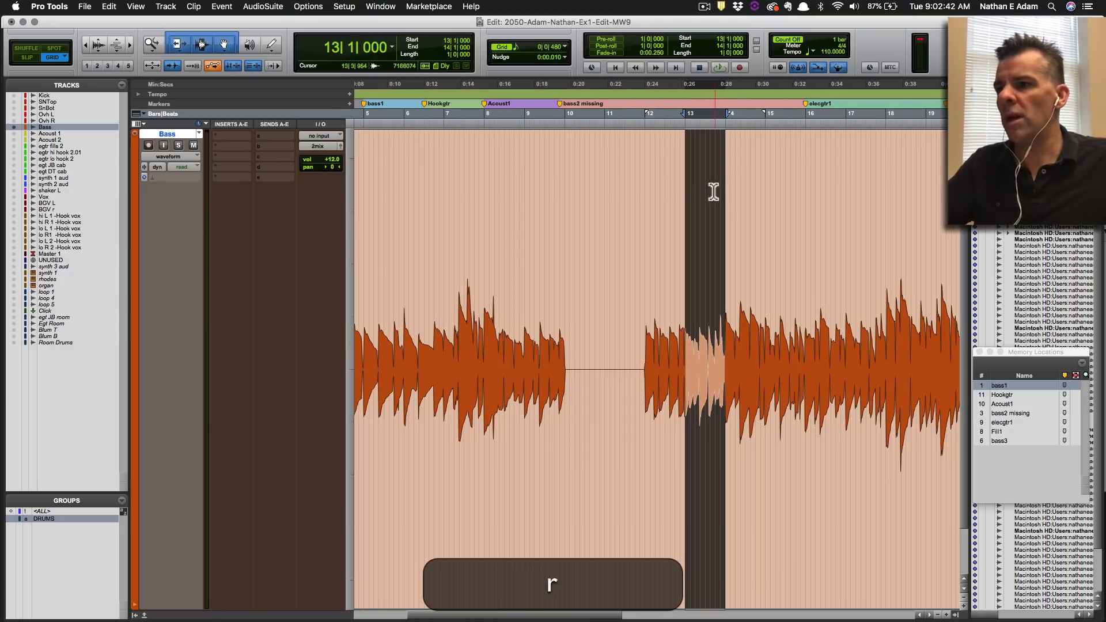
pyautogui.hscroll(-5, 689, 202)
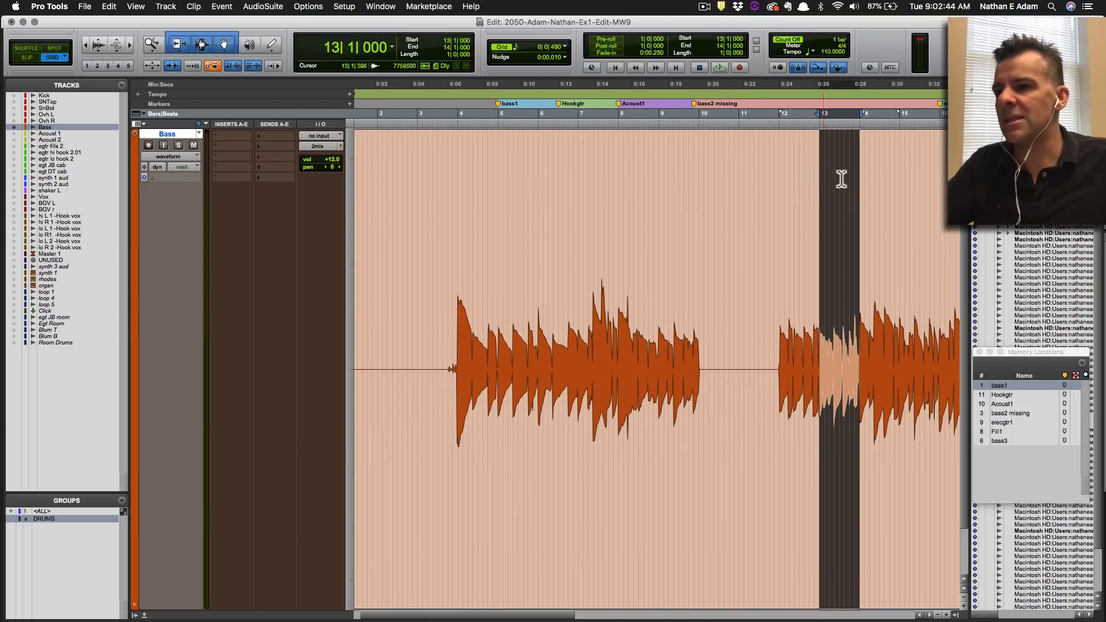
pyautogui.moveTo(818, 174); pyautogui.dragTo(860, 171)
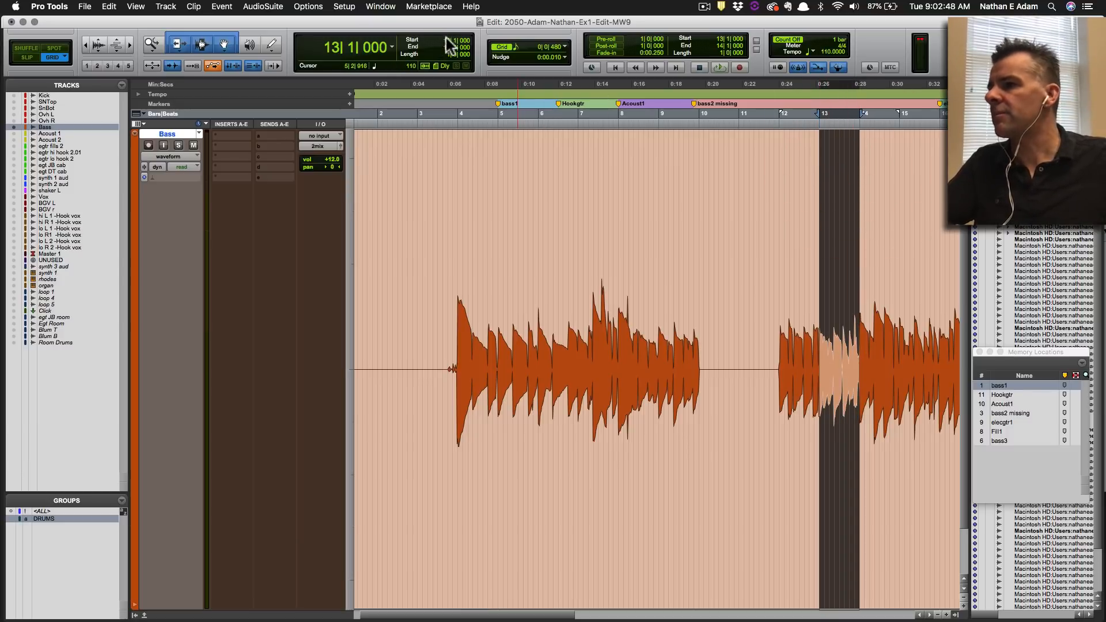
# Copy bar 13 of the Bass track and paste it over the flawed bar at 5|1|000.
pyautogui.press('super')
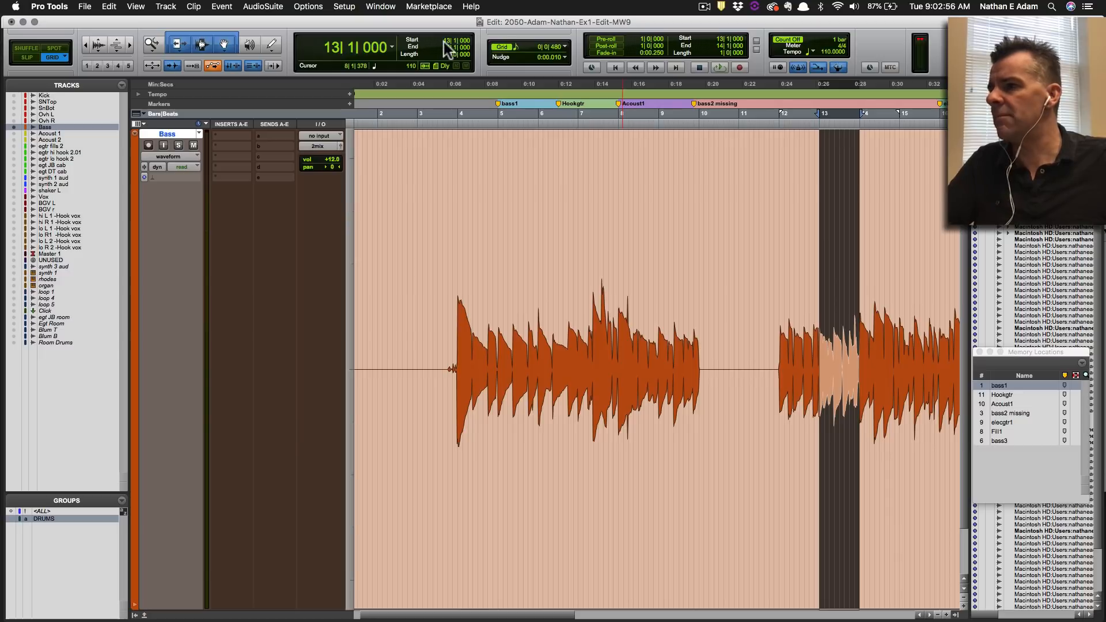
pyautogui.press('super+c')
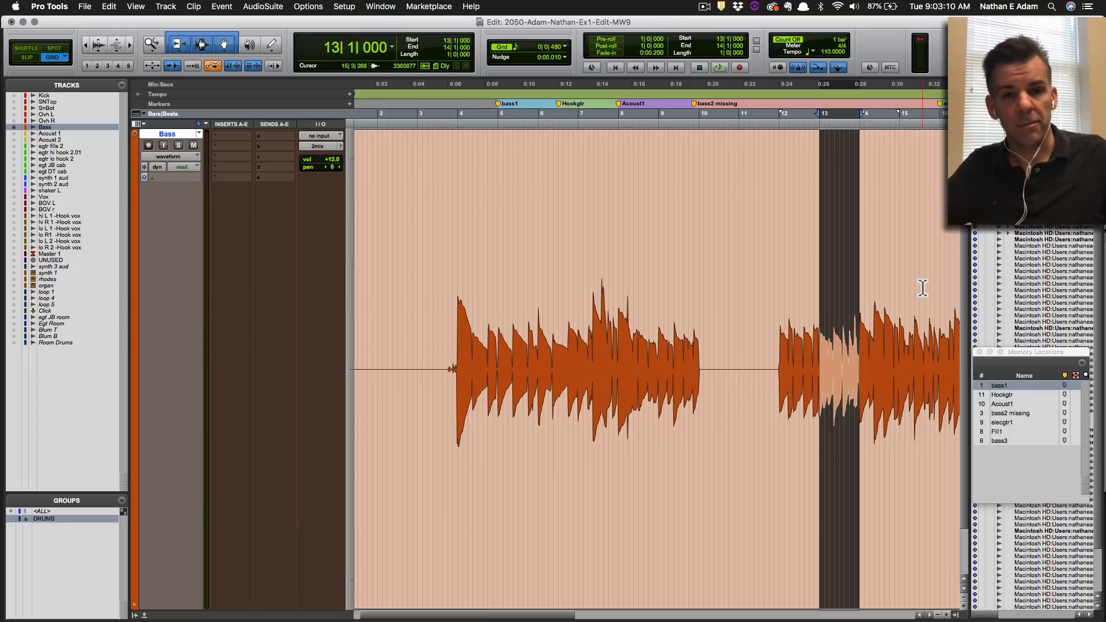
pyautogui.press('KP_Multiply')
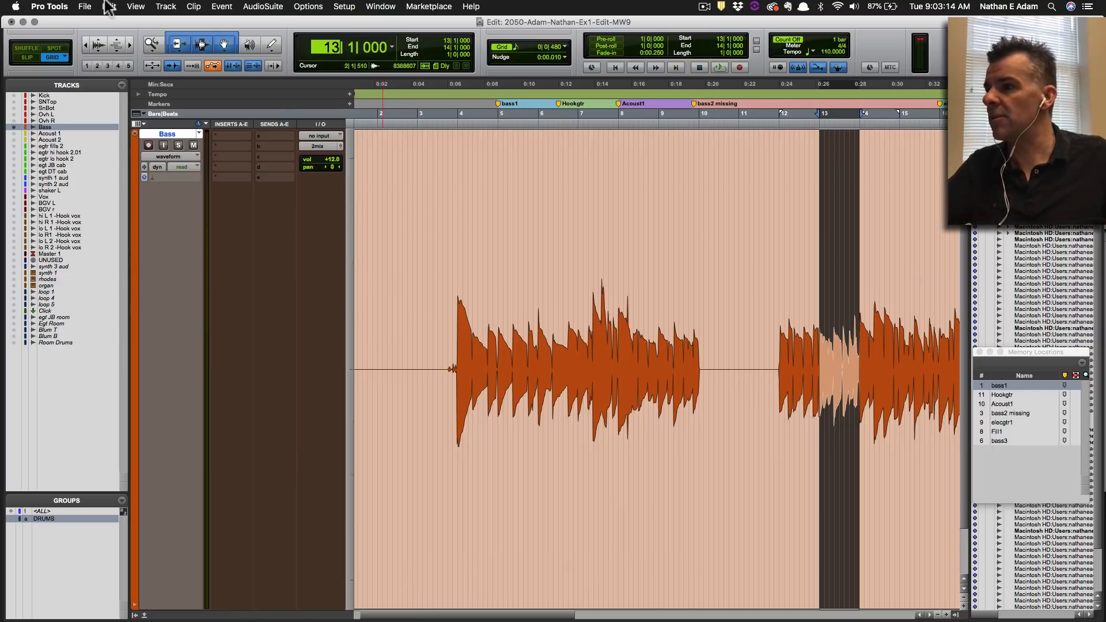
pyautogui.write('1')
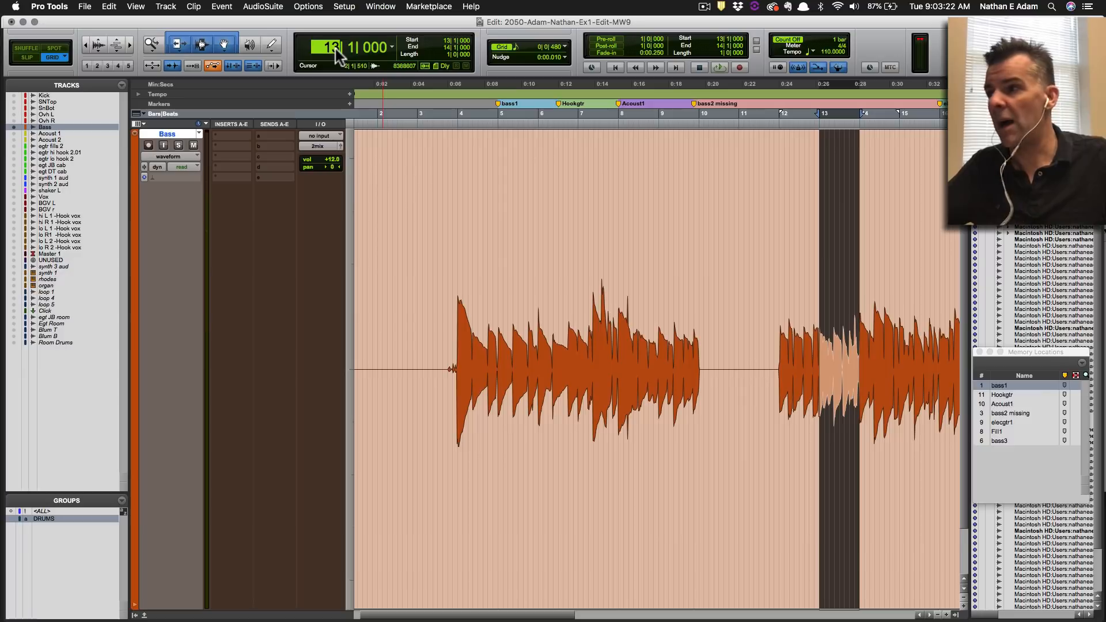
pyautogui.write('5')
pyautogui.press('Return')
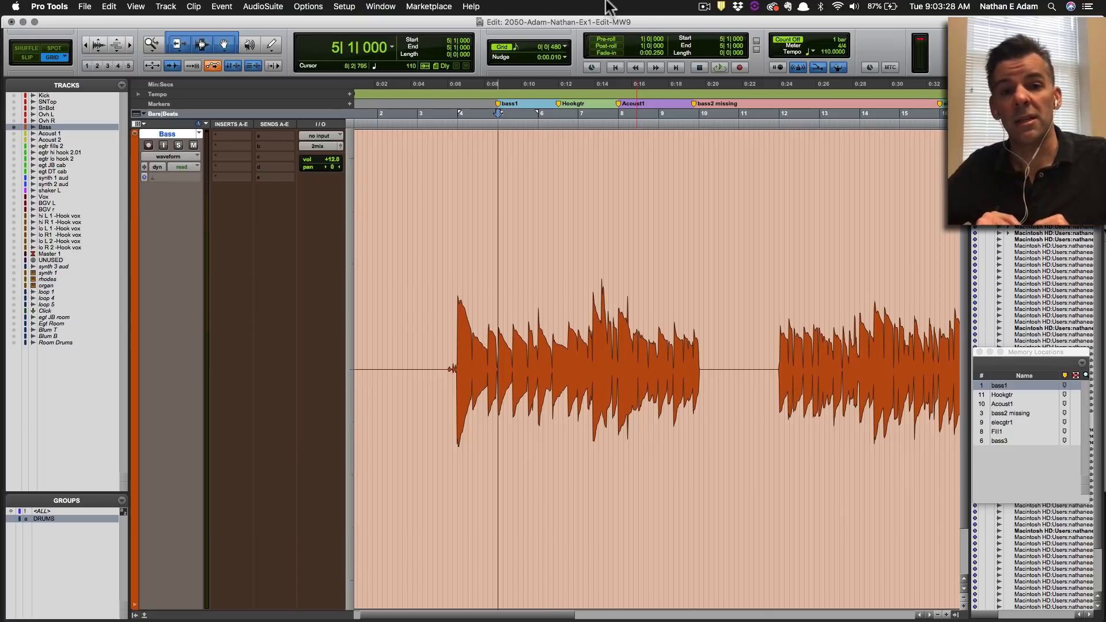
pyautogui.press('super+v')
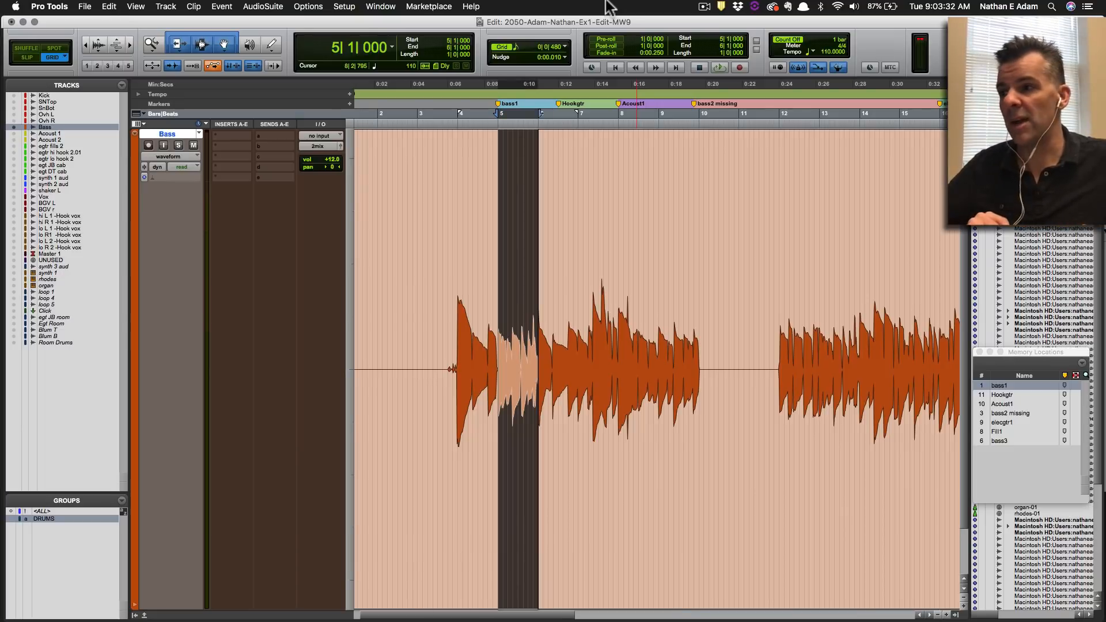
# Turn on pre-roll and post-roll for playback around the pasted bar.
pyautogui.click(613, 45)
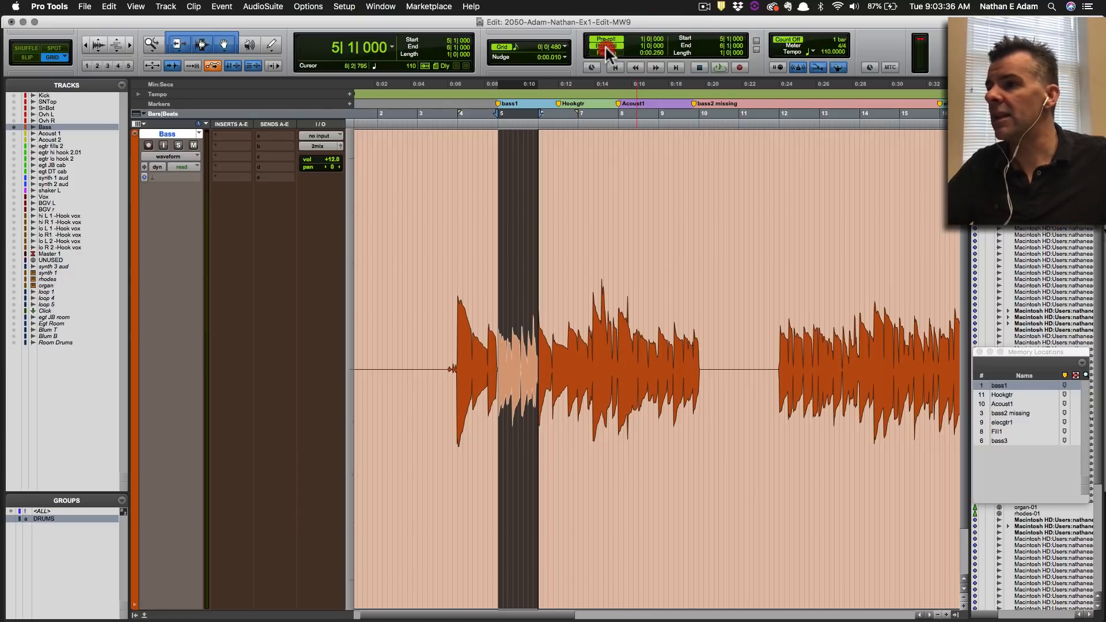
pyautogui.press('super+k')
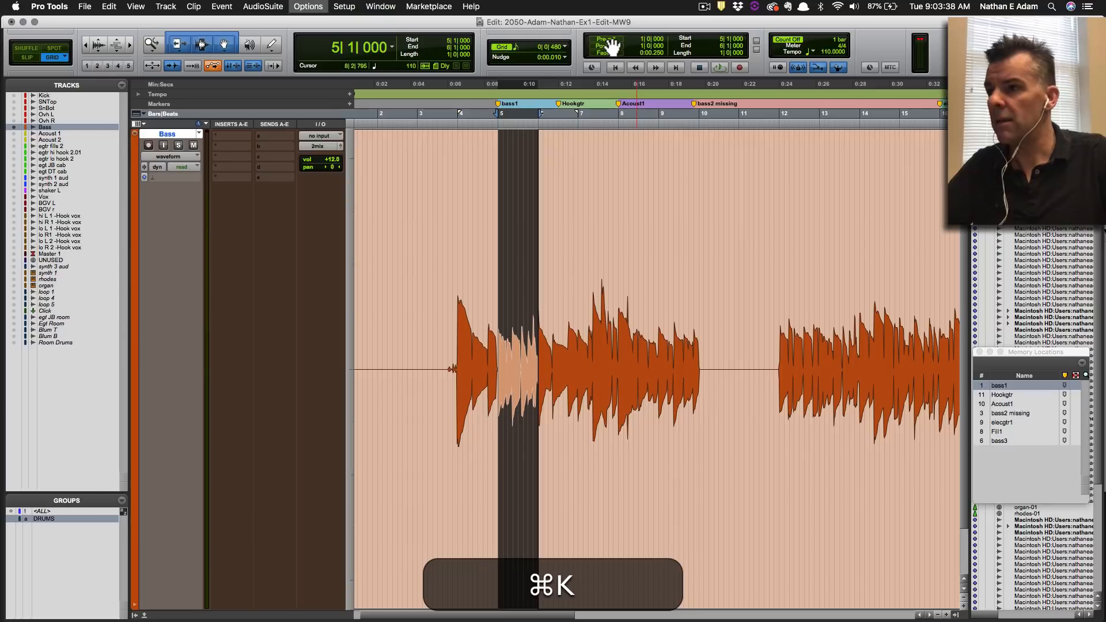
pyautogui.press('super+k')
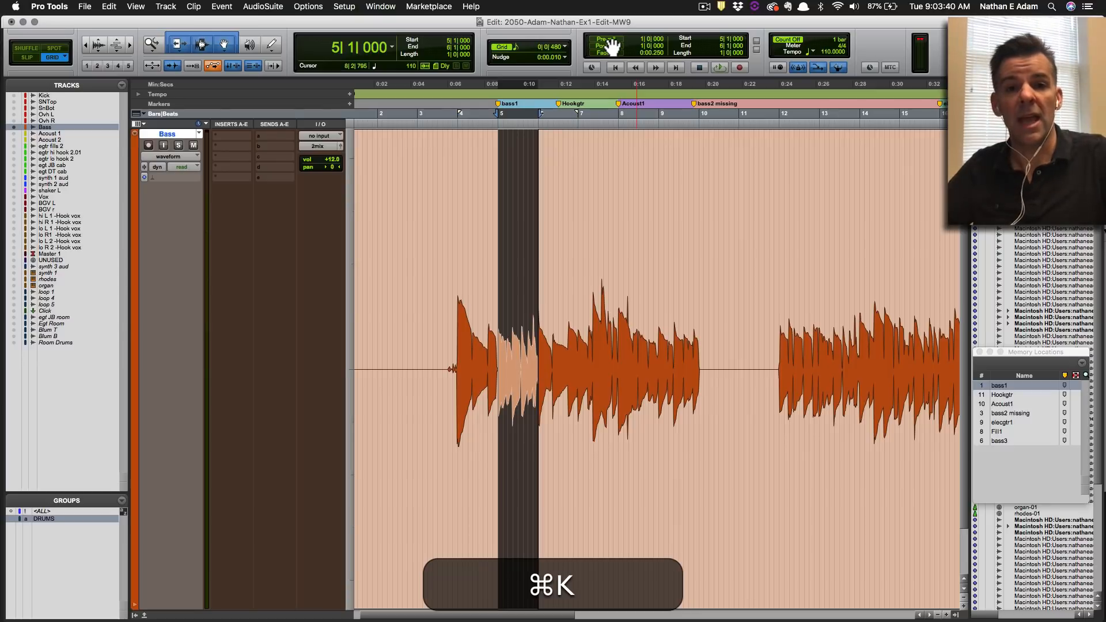
pyautogui.press('super+k')
pyautogui.press('super+k')
pyautogui.press('super+k')
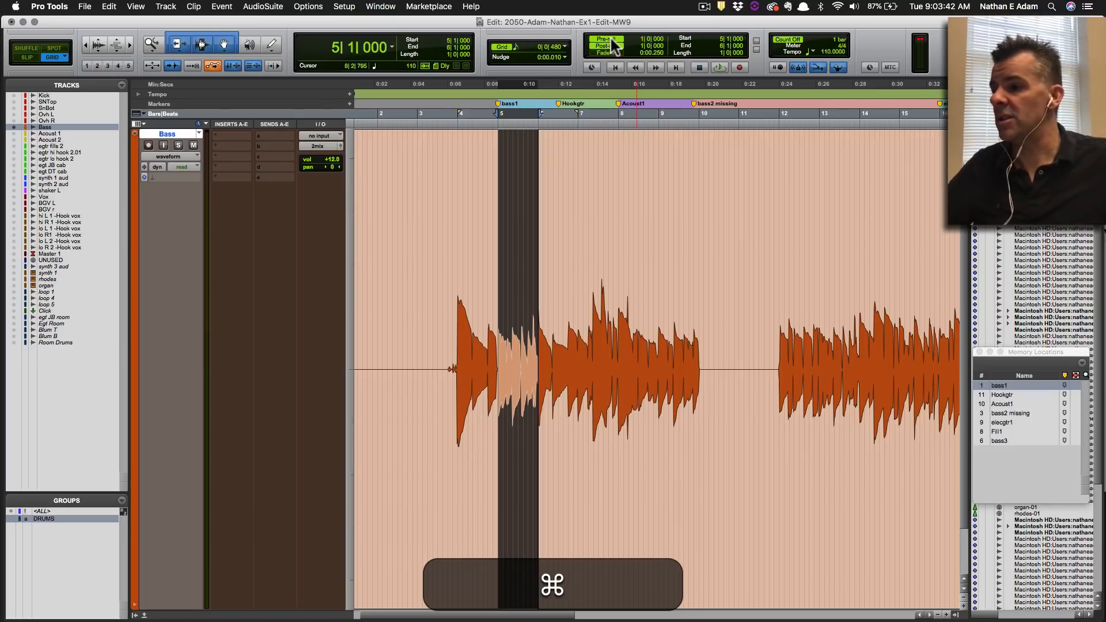
# Play the pasted bar 5 on the Bass track with its lead-in to check the edit.
pyautogui.press('space')
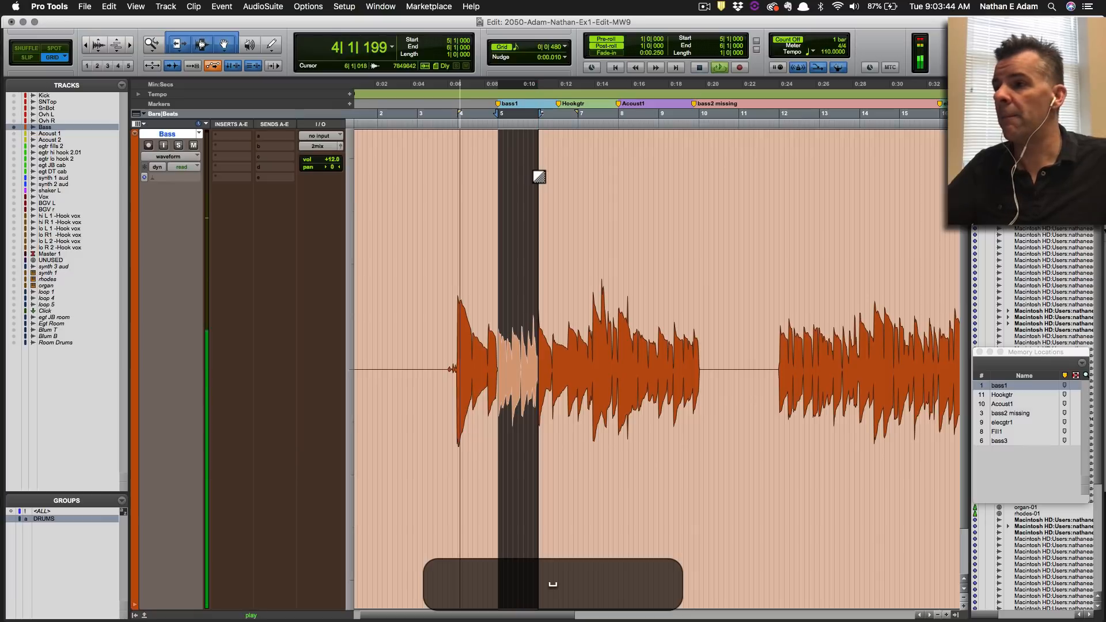
pyautogui.press('super+bracketright')
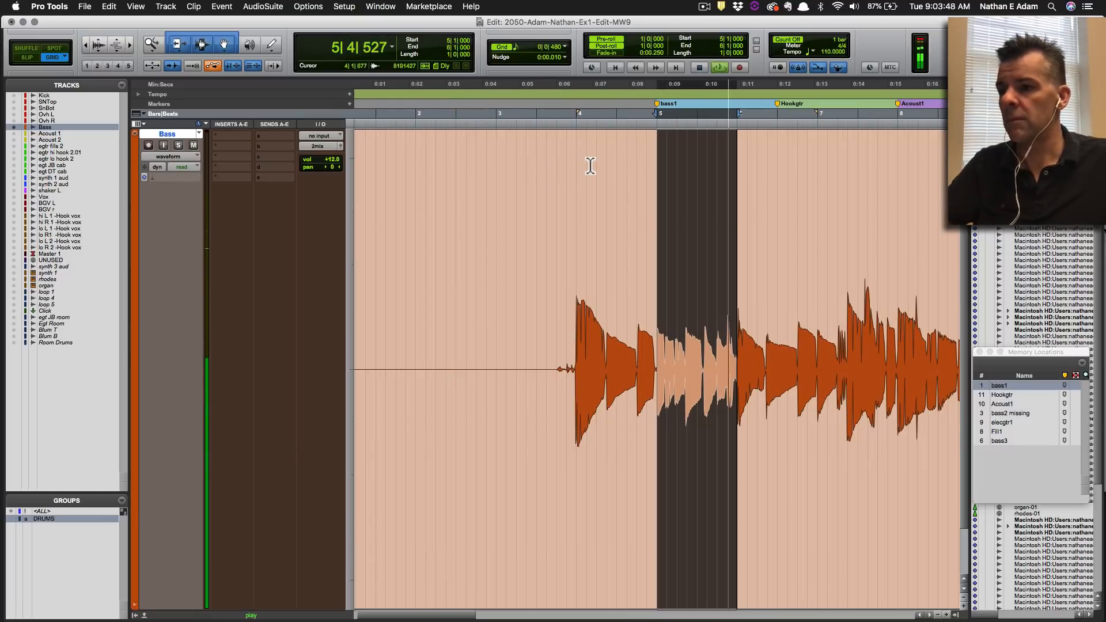
pyautogui.press('space')
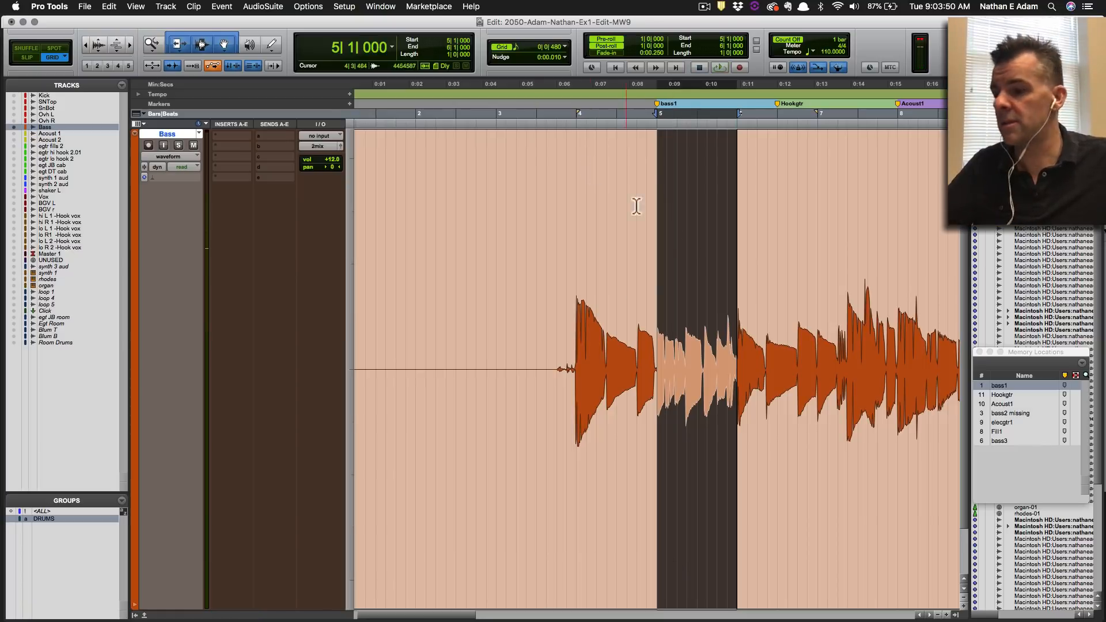
# Trim the start of the clip pasted at bar 5 back to 4|4|874, in the silence before its first note.
pyautogui.press('t')
pyautogui.press('t')
pyautogui.press('super+Tab')
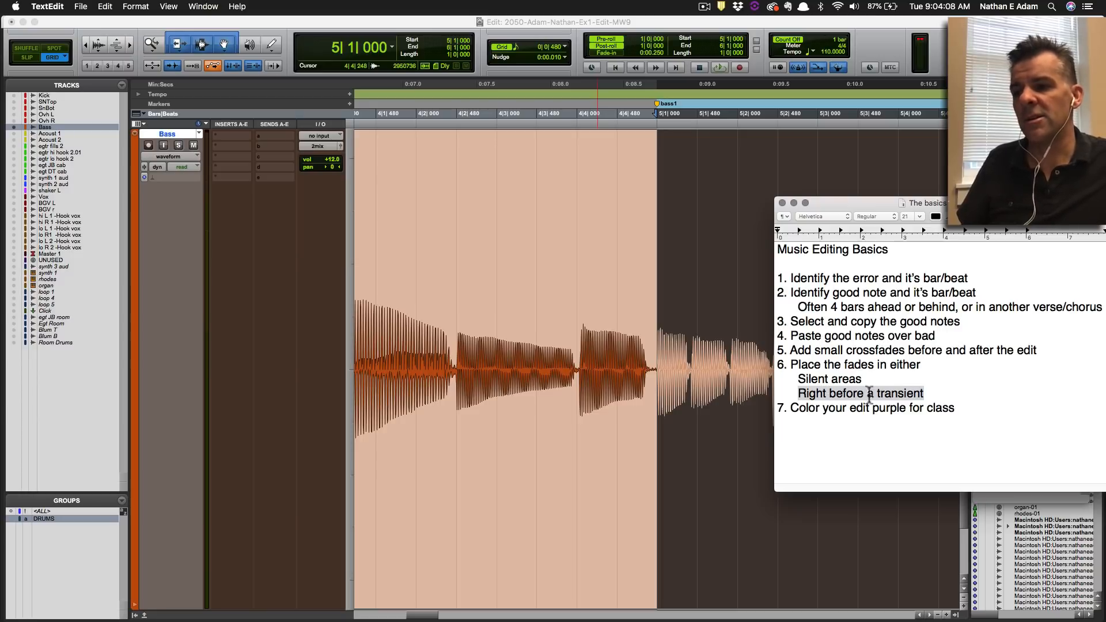
pyautogui.press('super+Tab')
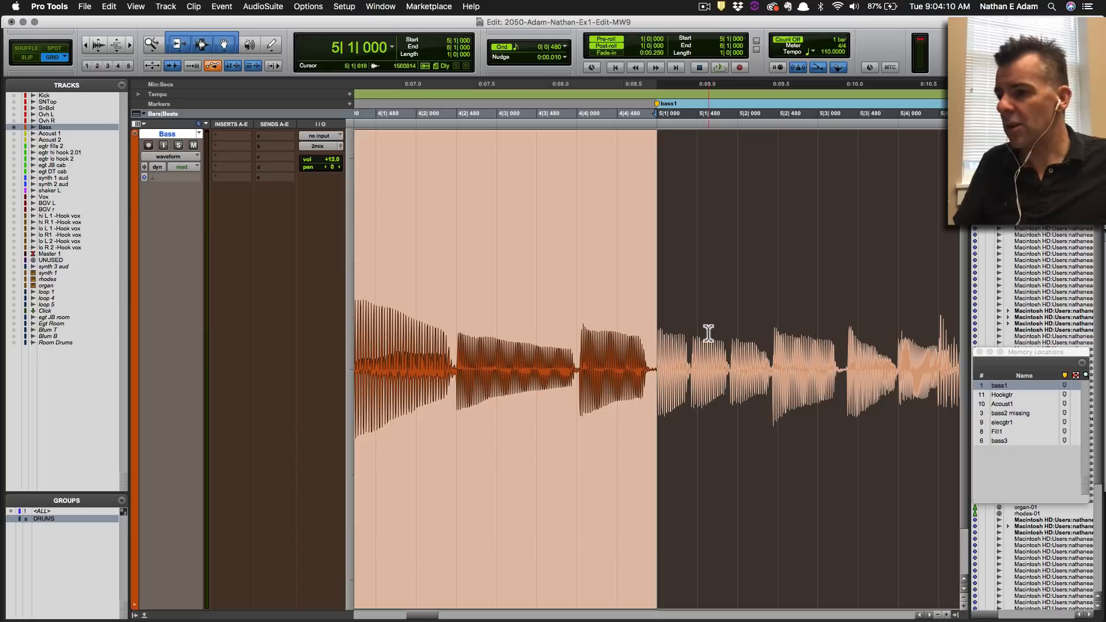
pyautogui.click(661, 362)
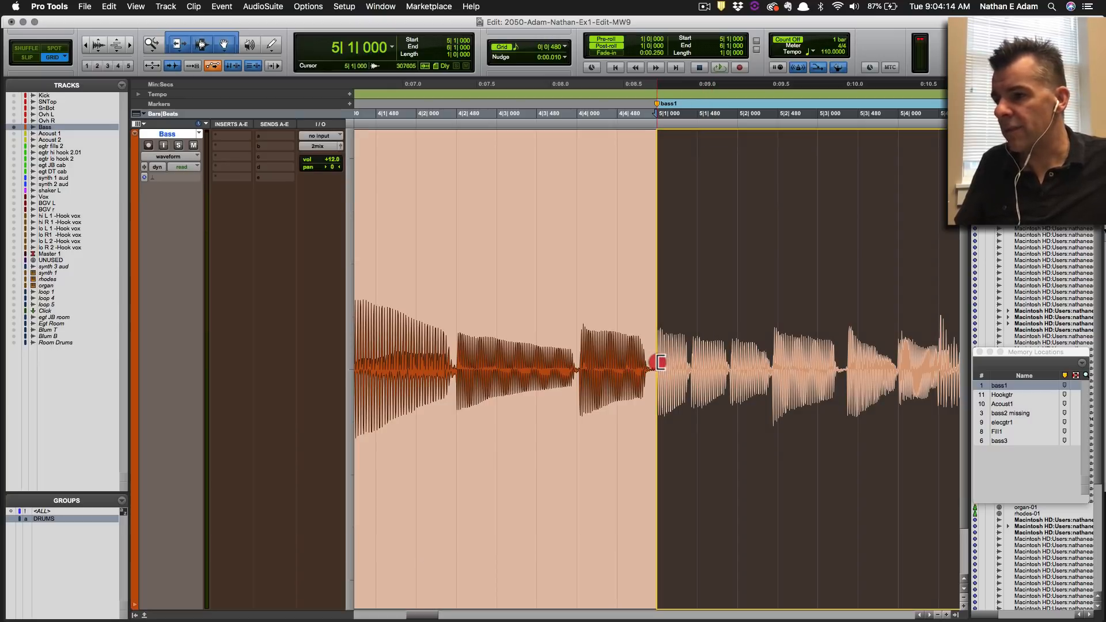
pyautogui.moveTo(654, 358); pyautogui.dragTo(655, 321)
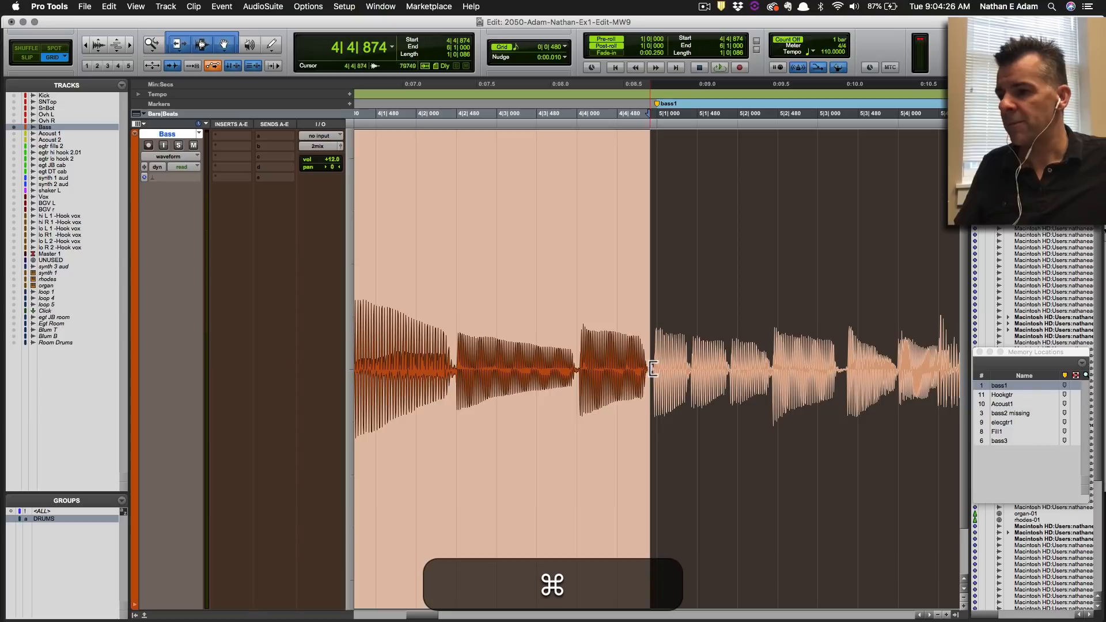
pyautogui.click(650, 557)
pyautogui.moveTo(650, 557); pyautogui.dragTo(647, 557)
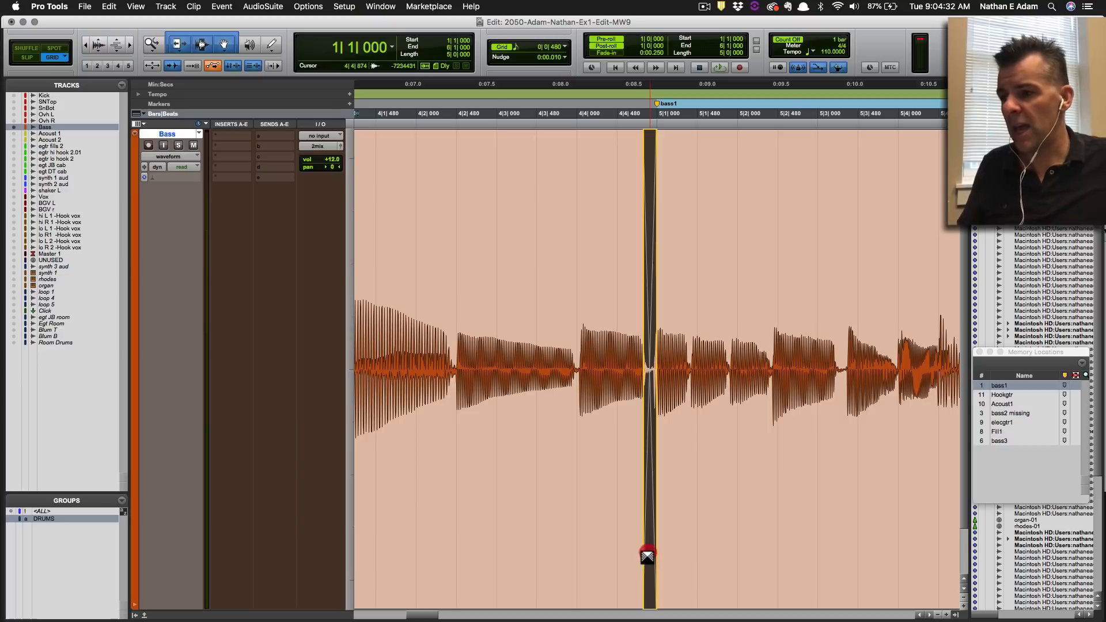
pyautogui.press('super+z')
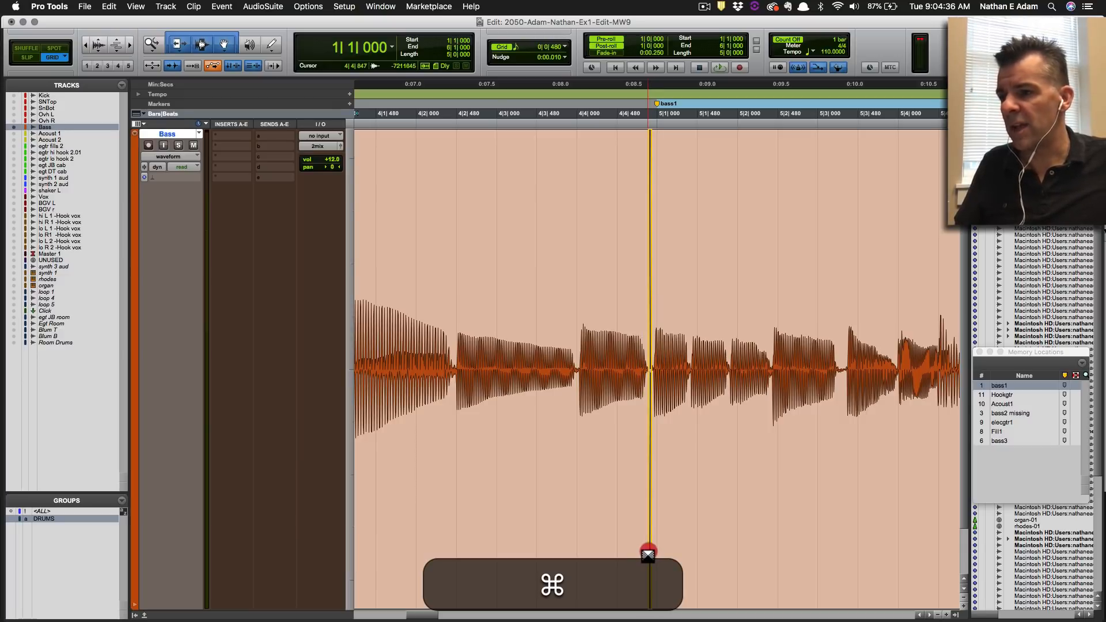
pyautogui.moveTo(649, 555); pyautogui.dragTo(648, 557)
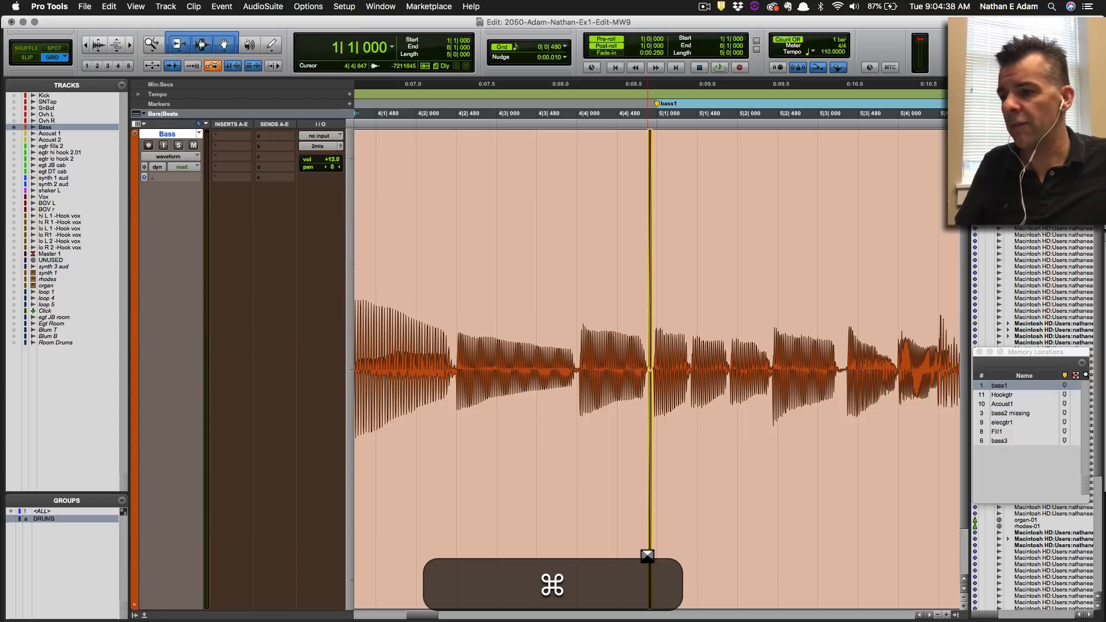
pyautogui.keyDown('super'); pyautogui.click(648, 555); pyautogui.keyUp('super')
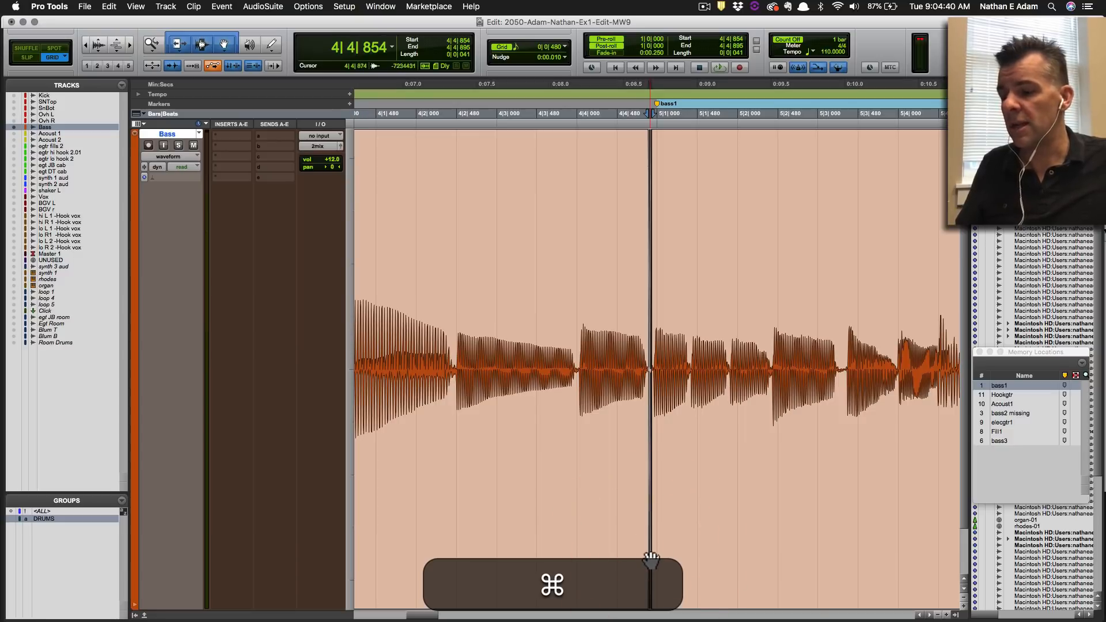
pyautogui.press('c')
pyautogui.press('super+z')
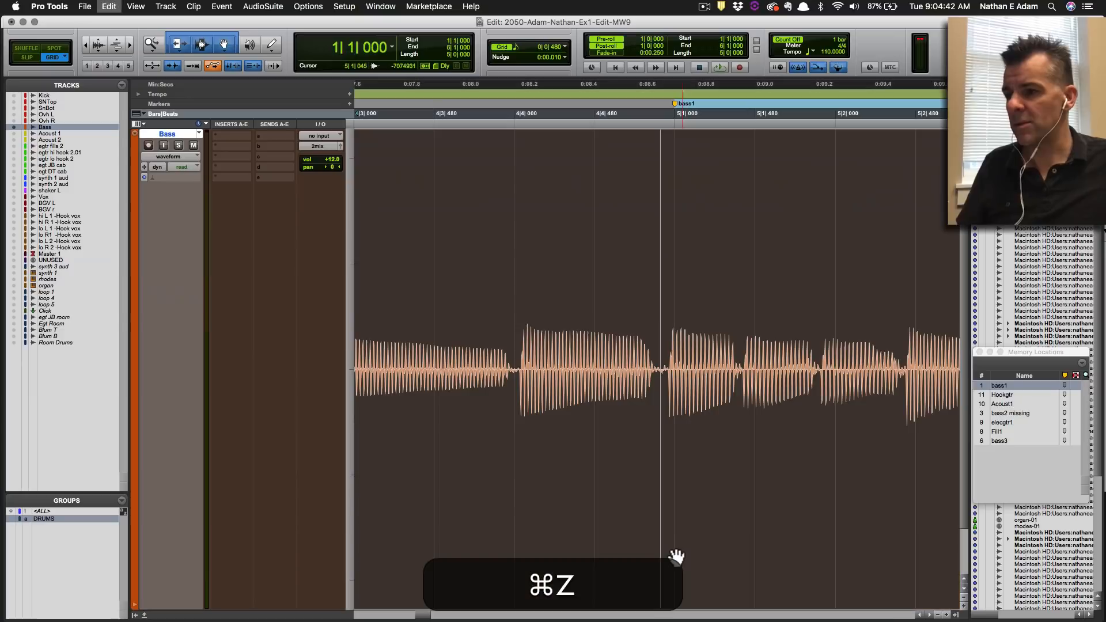
# Add a short crossfade from 4|4|857 to 4|4|891 at the start of the pasted bass bar.
pyautogui.keyDown('super'); pyautogui.click(657, 562); pyautogui.keyUp('super')
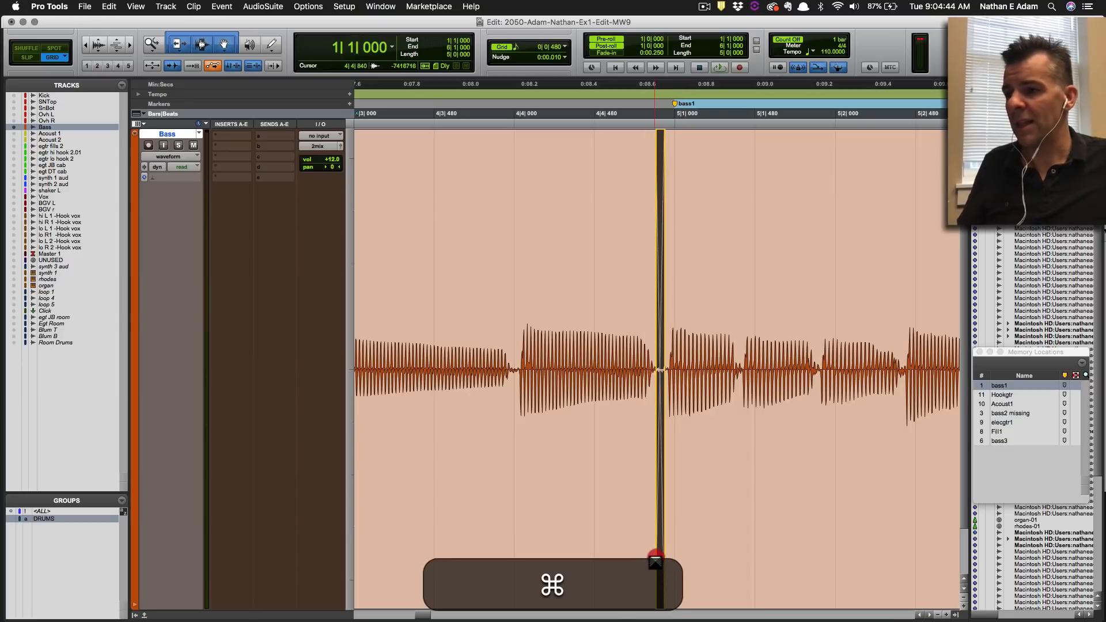
pyautogui.moveTo(655, 557); pyautogui.dragTo(657, 560)
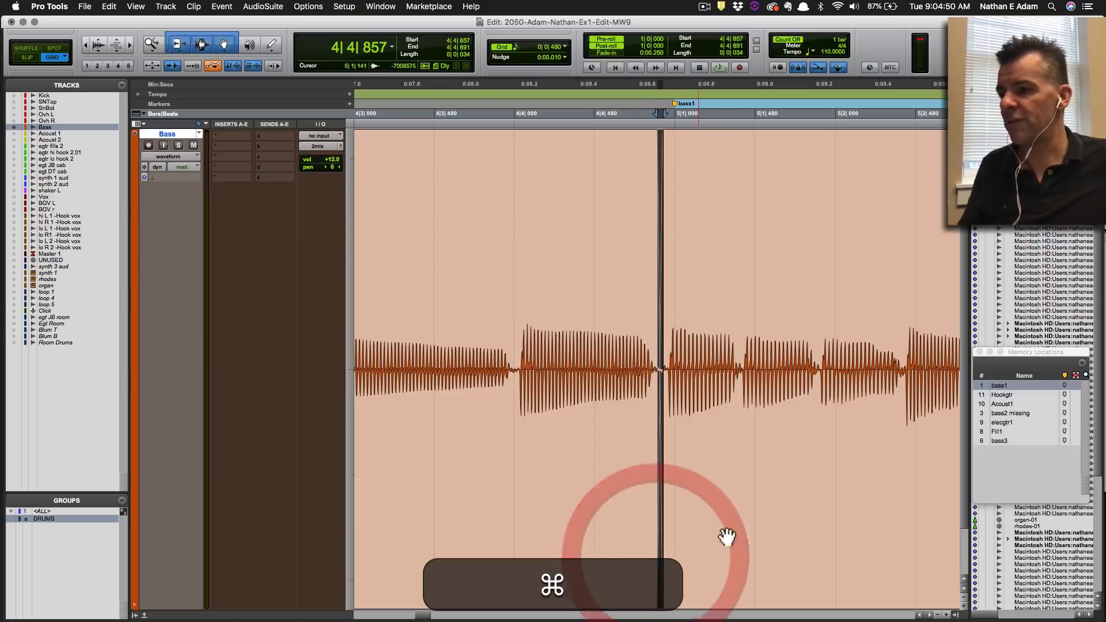
# Move the edit point at the end of the pasted bar to 5|4|923 and add a small crossfade there.
pyautogui.hscroll(1, 784, 496)
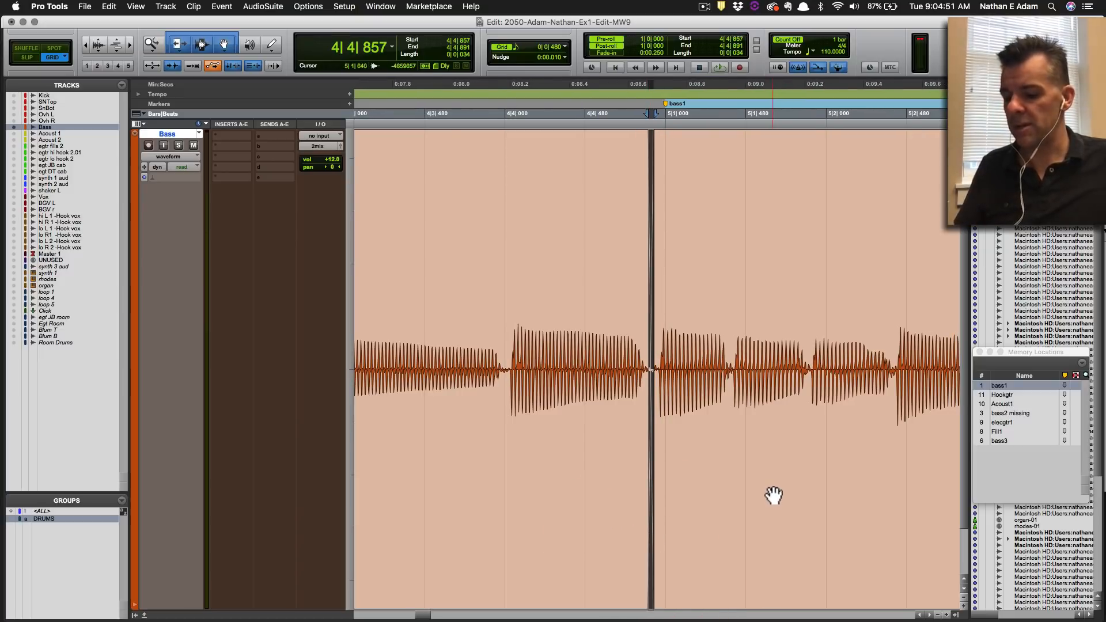
pyautogui.press('r')
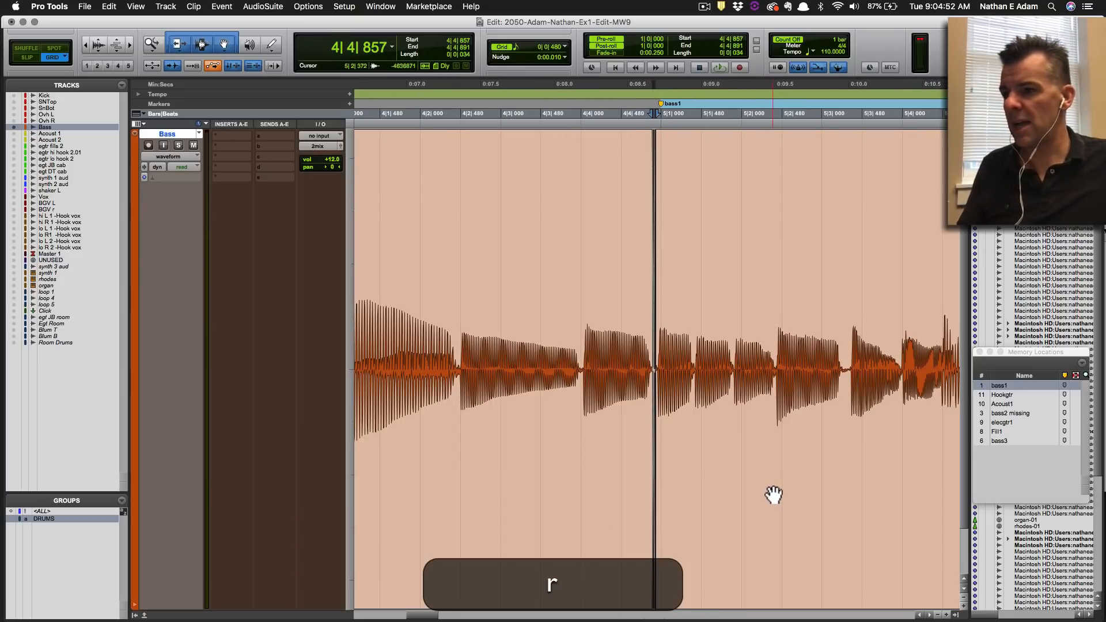
pyautogui.hscroll(5, 773, 496)
pyautogui.click(719, 368)
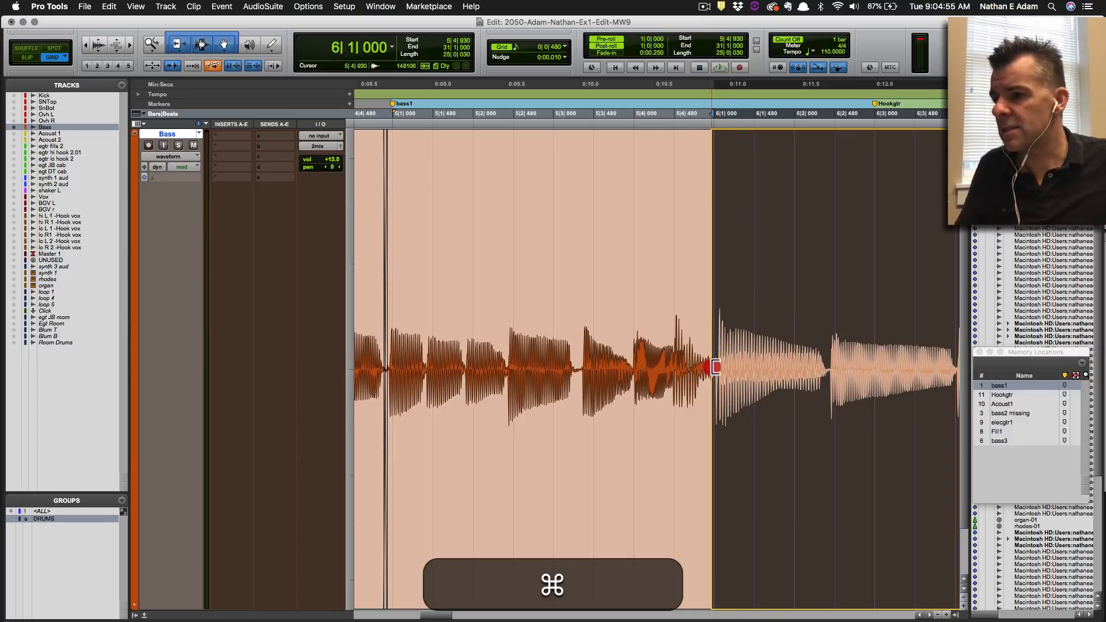
pyautogui.moveTo(716, 367); pyautogui.dragTo(710, 365)
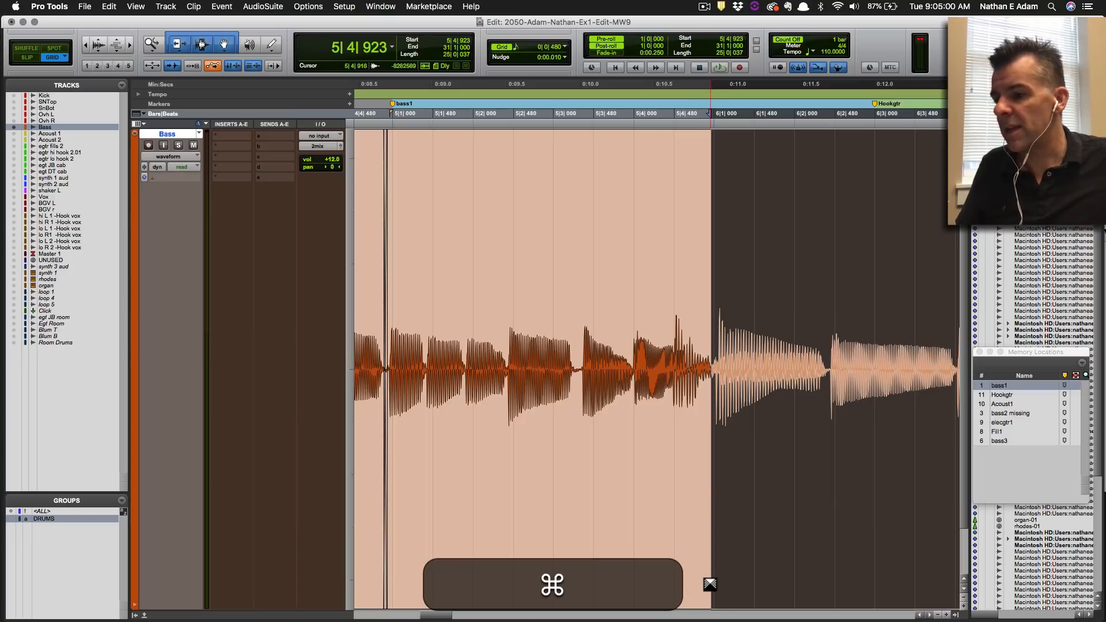
pyautogui.moveTo(711, 585); pyautogui.dragTo(711, 586)
# Select the pasted Bass clip from 4|4|874 to 5|4|923 and play it to check both crossfades.
pyautogui.click(582, 487)
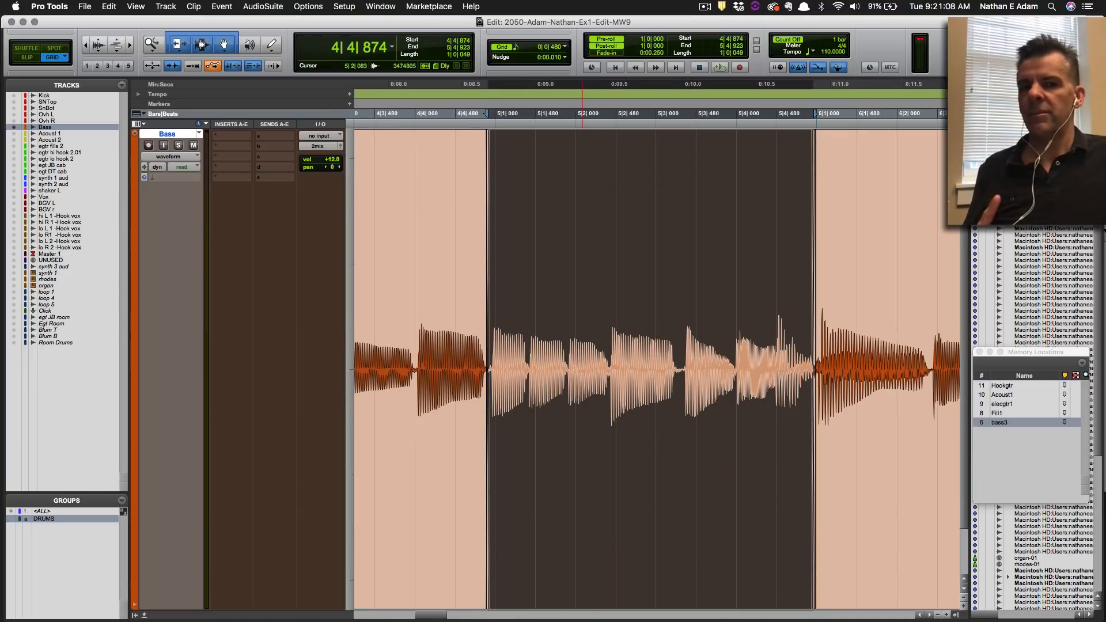
pyautogui.press('space')
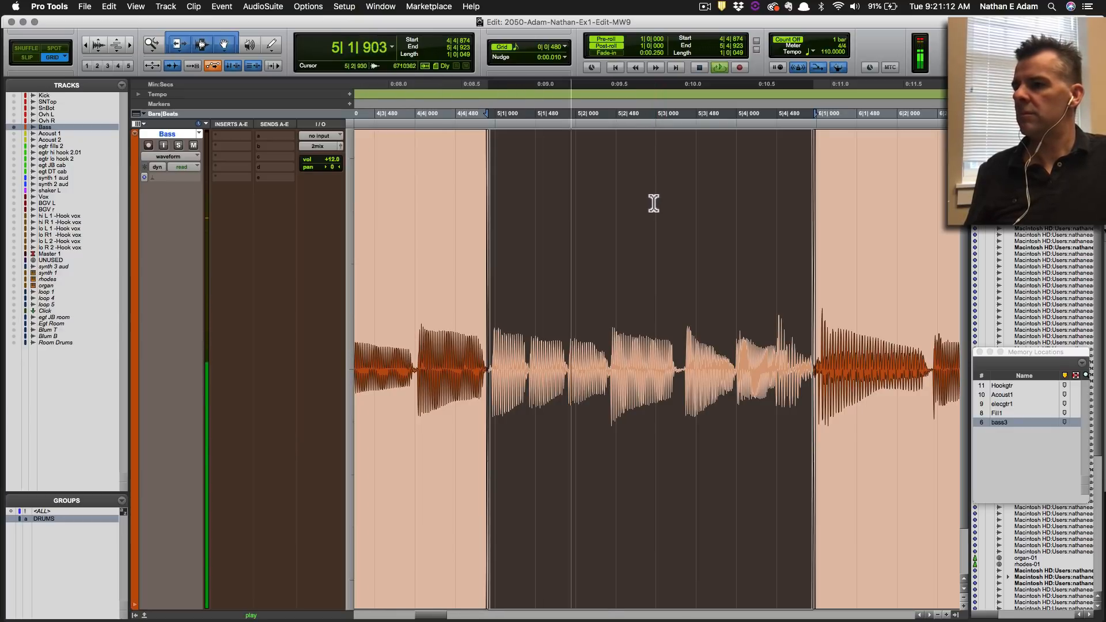
pyautogui.press('space')
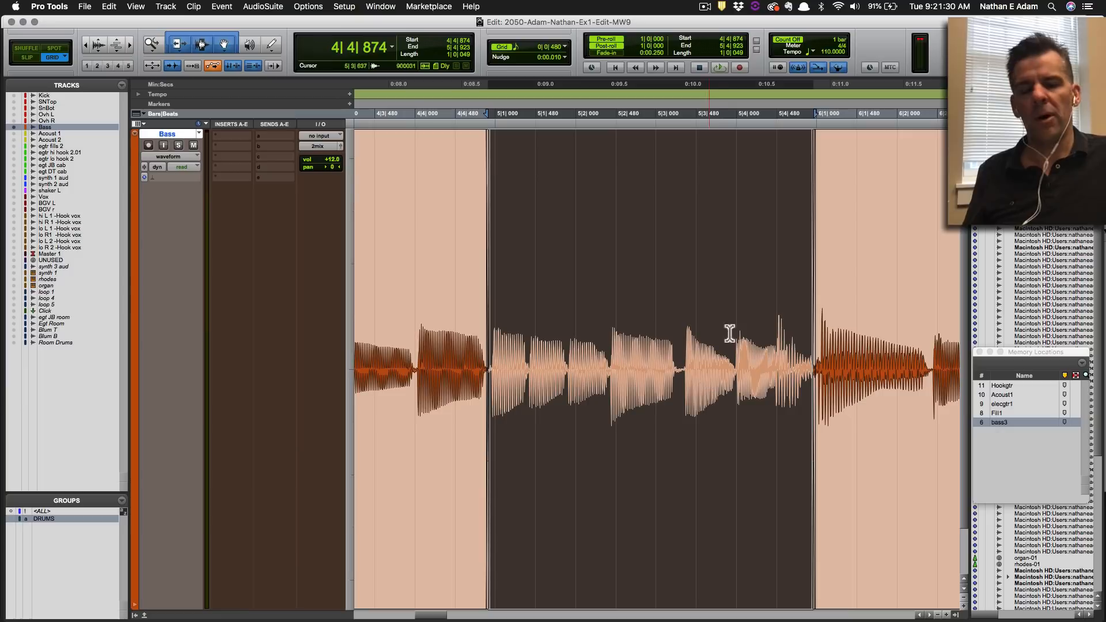
# Save the session and select the Bass clip that follows the pasted bar.
pyautogui.click(750, 285)
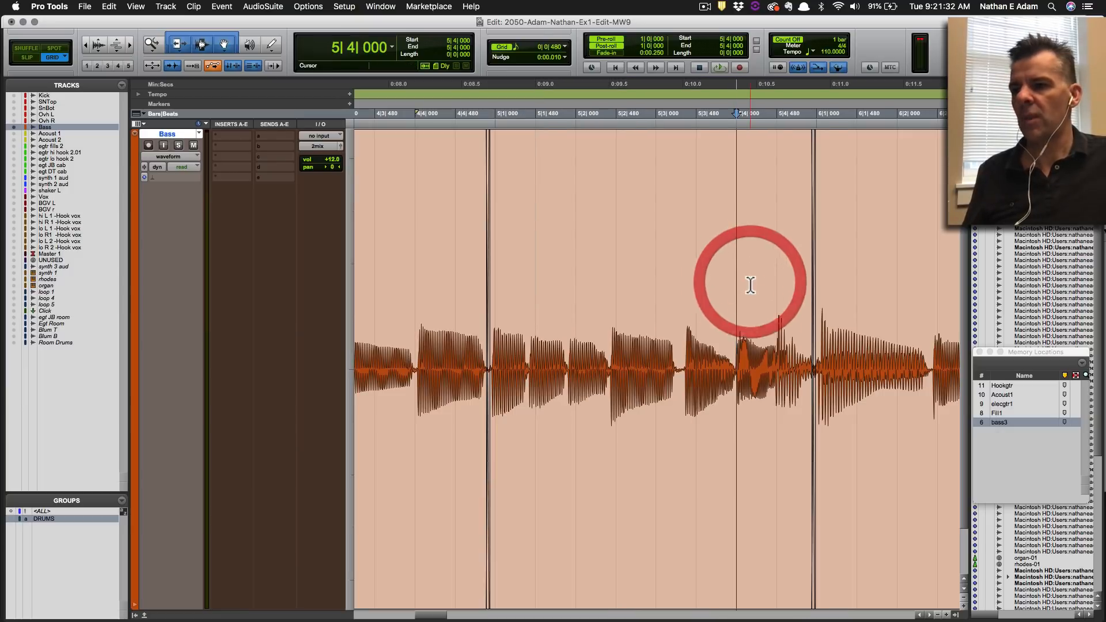
pyautogui.press('super+s')
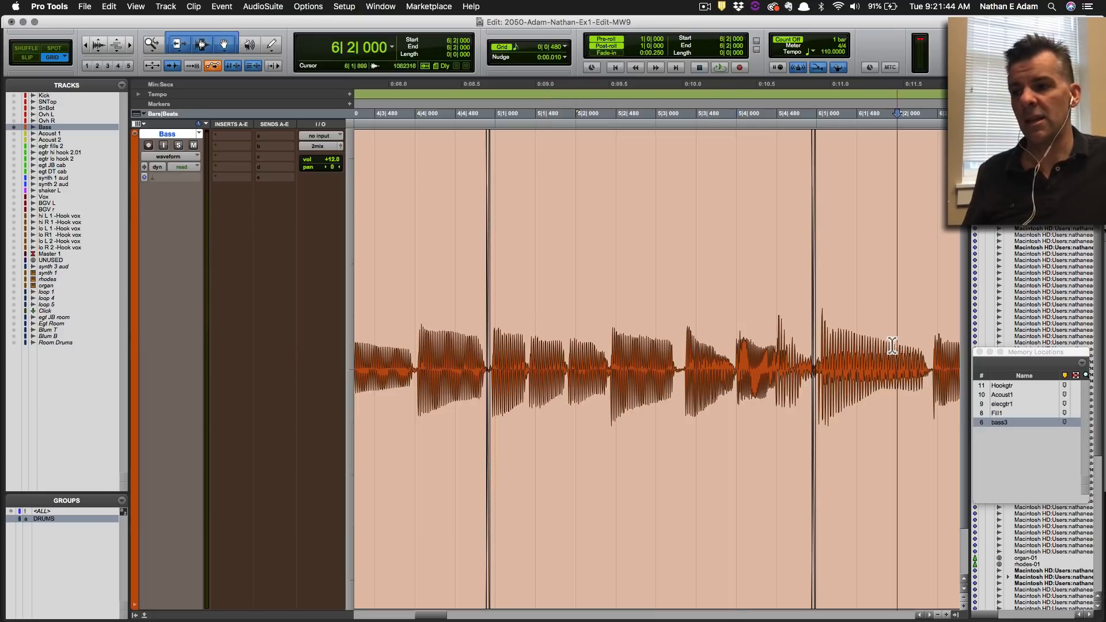
pyautogui.click(854, 429)
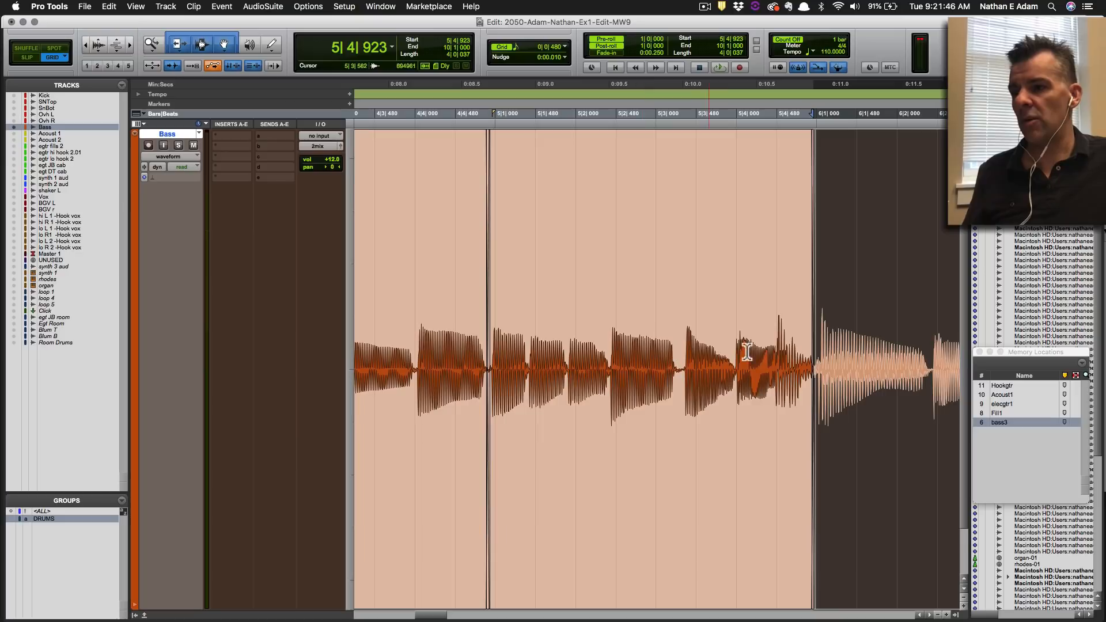
pyautogui.click(823, 336)
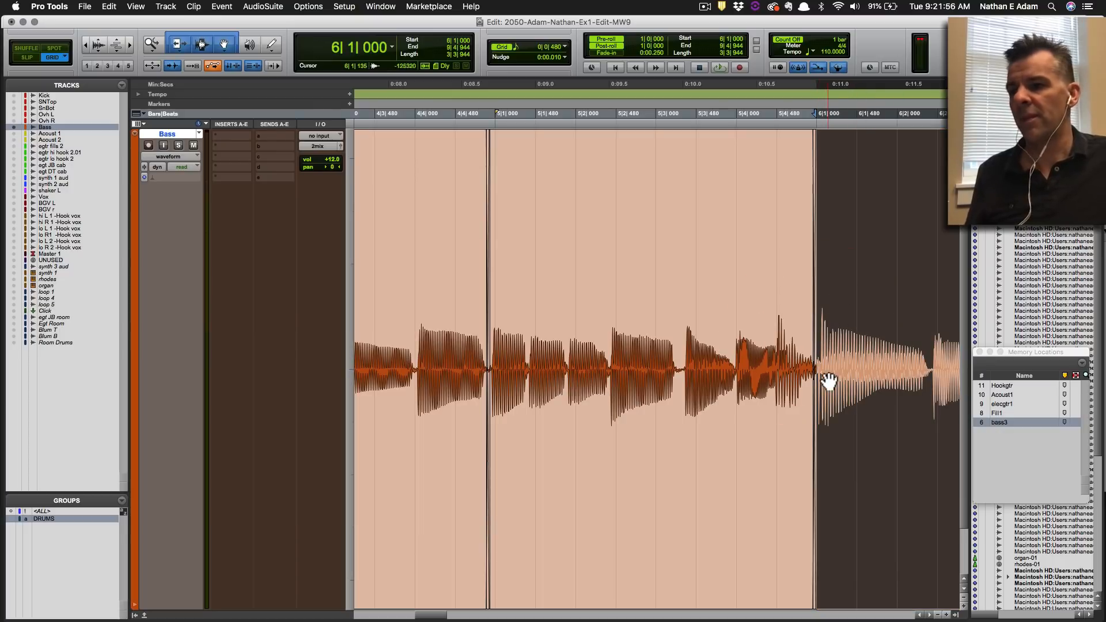
# Try extending the Bass clip after the pasted bar back to 5|4|000, and play from 5|2|480 to check the join.
pyautogui.moveTo(822, 362)
pyautogui.mouseDown()
pyautogui.moveTo(608, 362)
pyautogui.moveTo(596, 371)
pyautogui.moveTo(657, 363)
pyautogui.moveTo(619, 362)
pyautogui.mouseUp()
pyautogui.moveTo(611, 360); pyautogui.dragTo(744, 369)
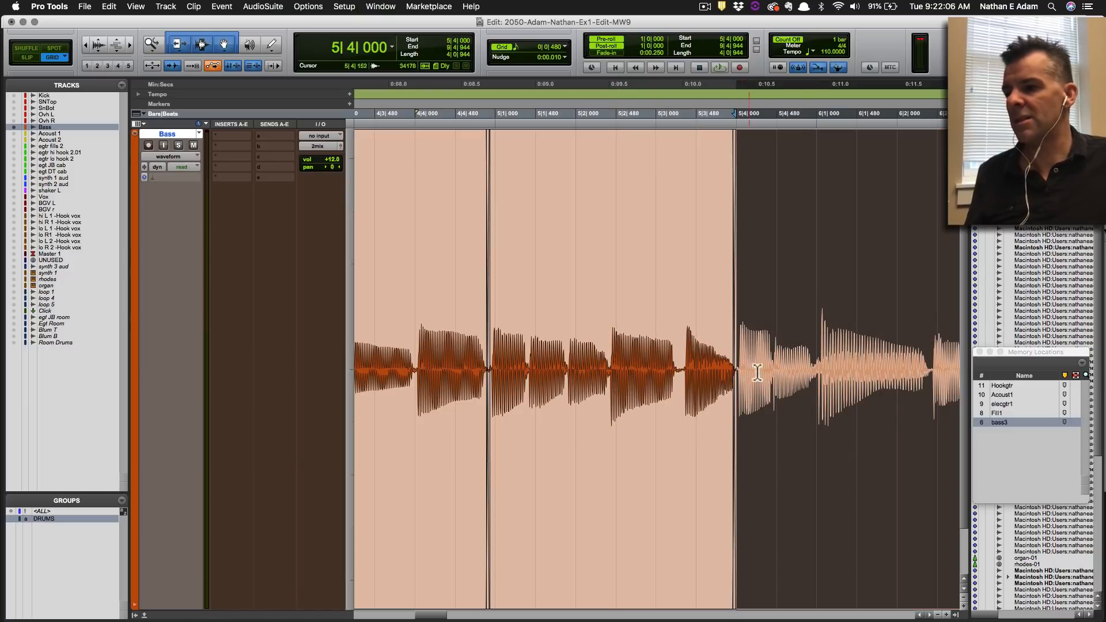
pyautogui.click(612, 288)
pyautogui.press('space')
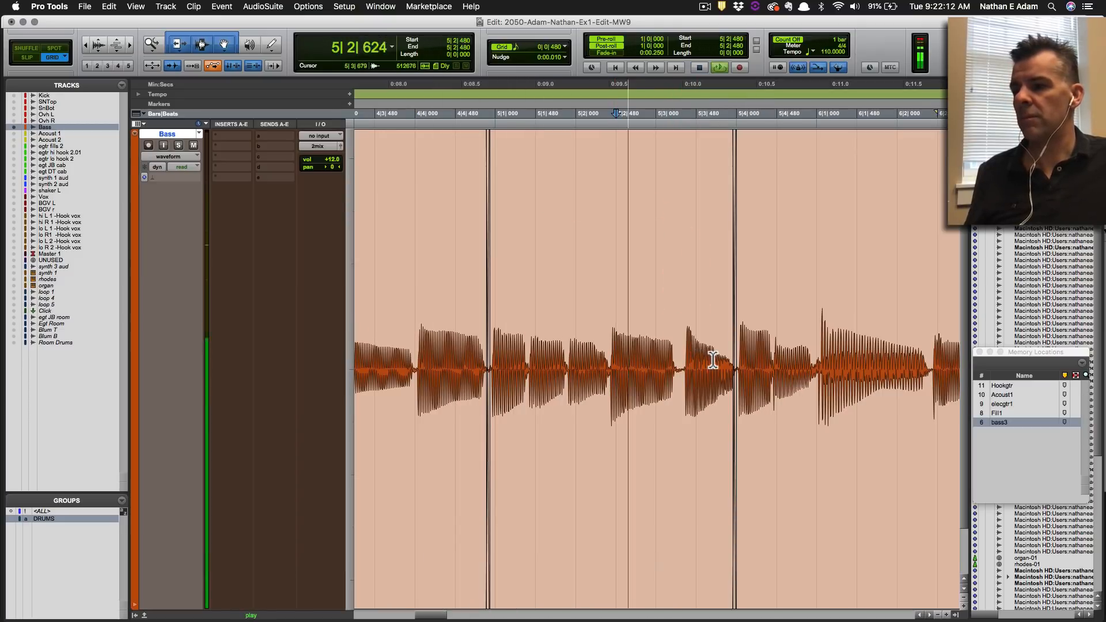
pyautogui.press('space')
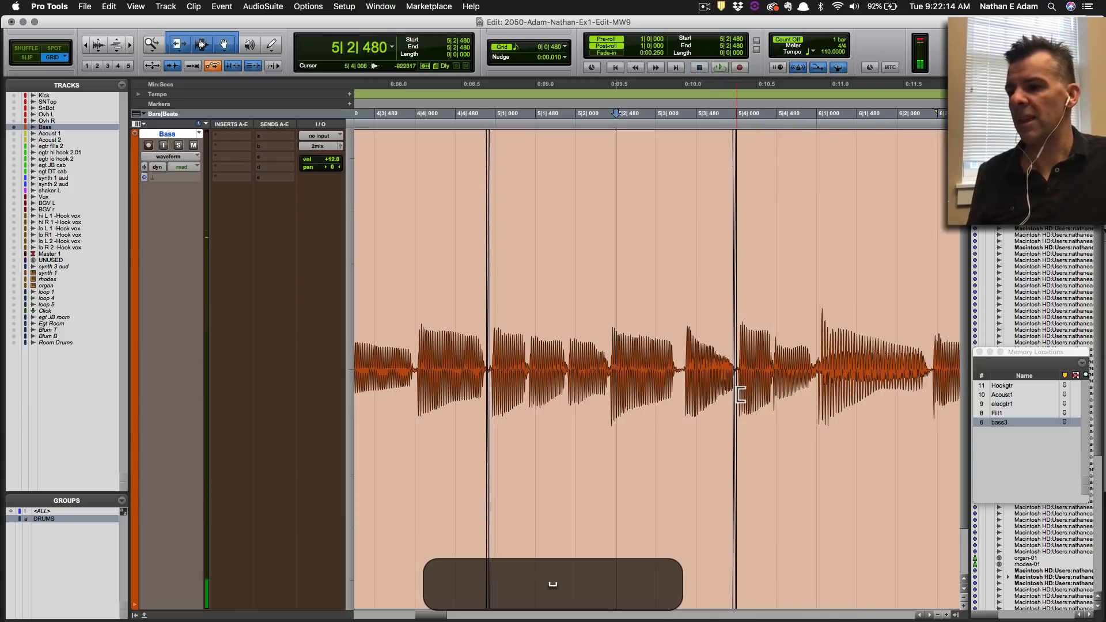
# Extend the Bass clip after the pasted bar back to 5|2|400 and play across the bass notes from there.
pyautogui.moveTo(741, 393); pyautogui.dragTo(616, 402)
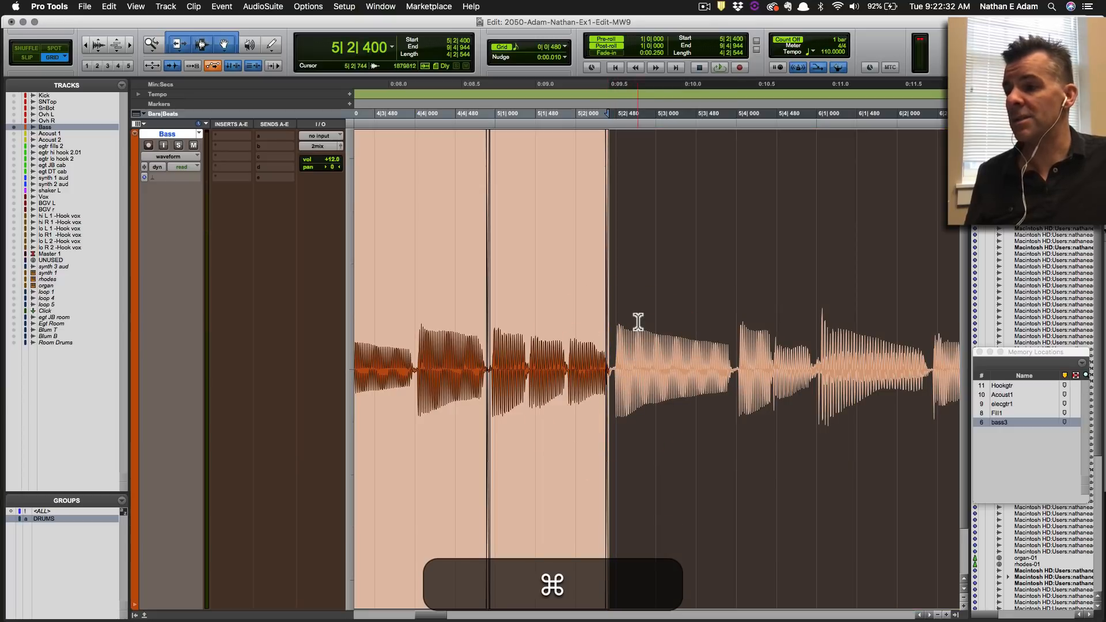
pyautogui.press('space')
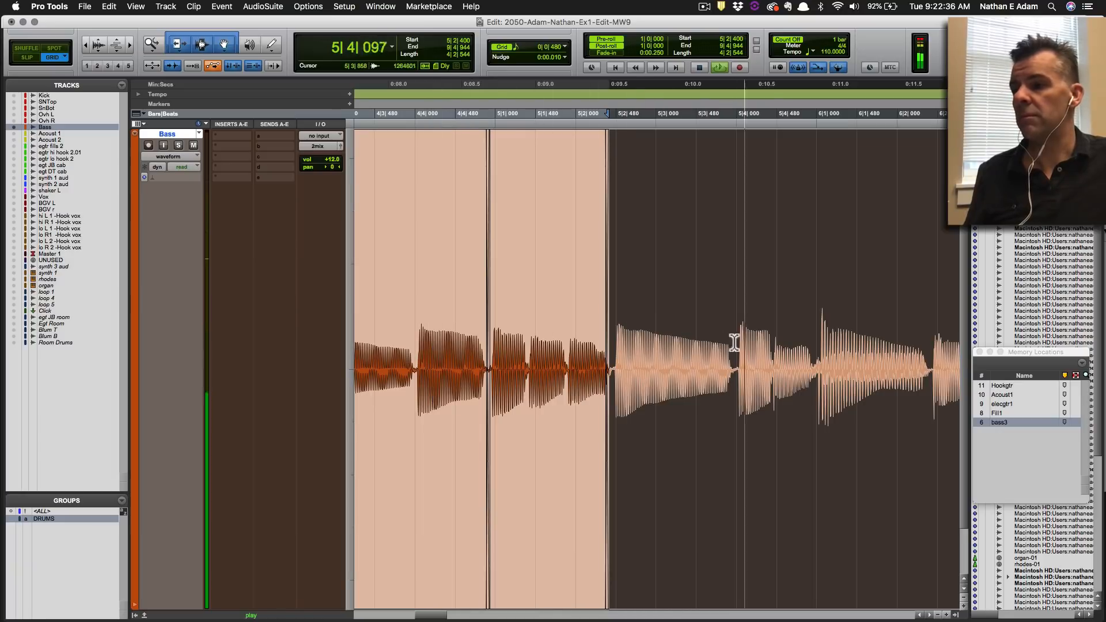
pyautogui.press('space')
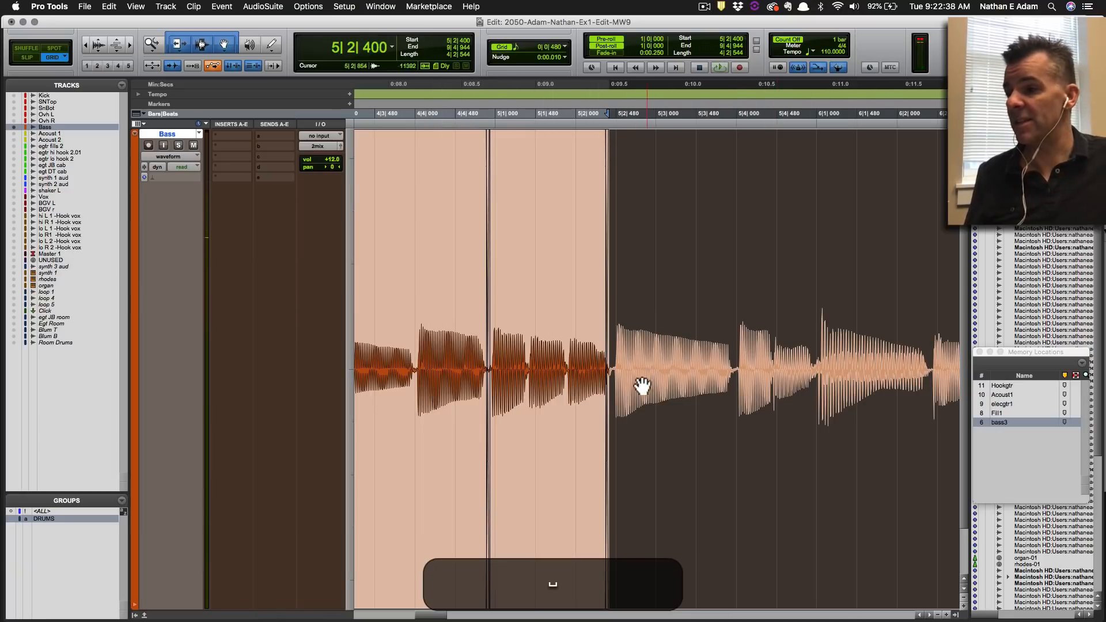
# Select the crossfade from 5|2|358 to 5|2|400 at the moved edit point and inspect it up close.
pyautogui.click(661, 285)
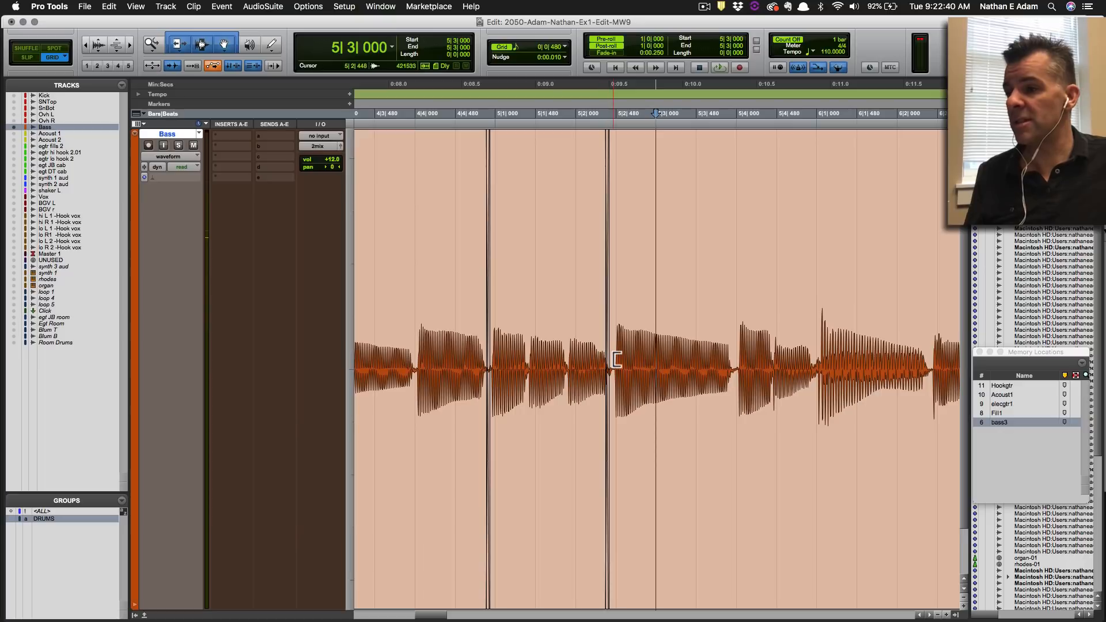
pyautogui.moveTo(607, 602); pyautogui.dragTo(610, 601)
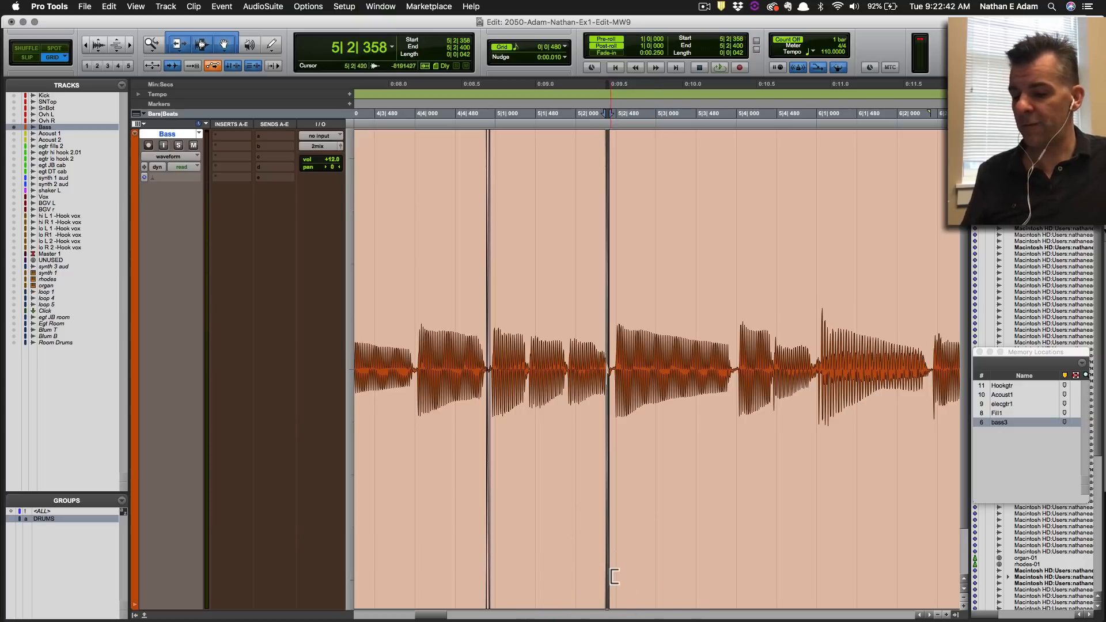
pyautogui.press('t')
pyautogui.press('t')
pyautogui.press('t')
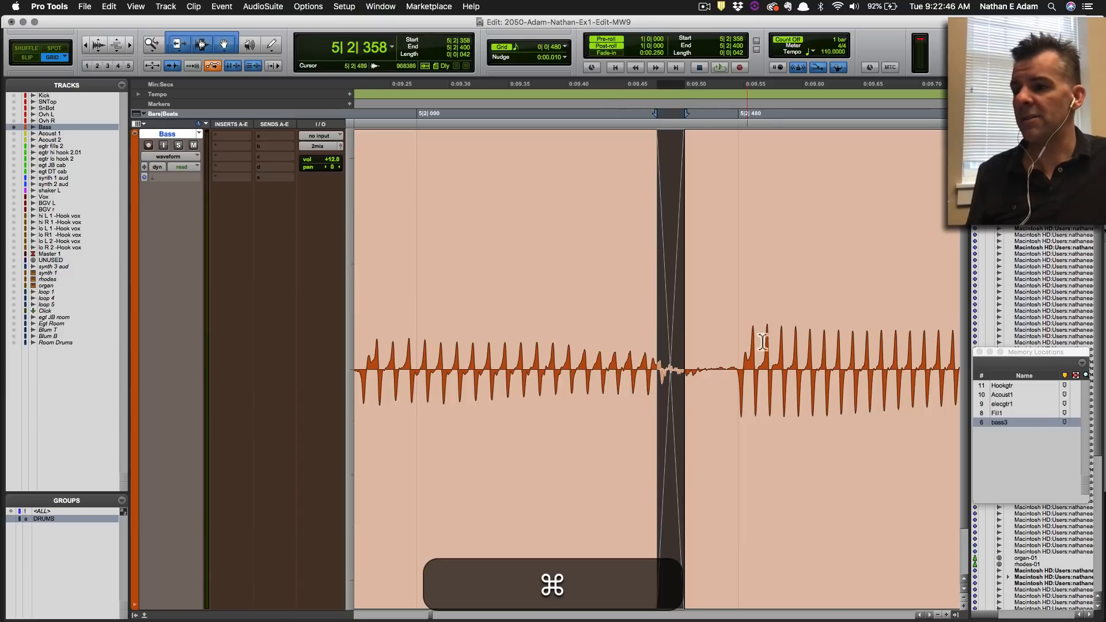
pyautogui.press('r')
pyautogui.press('r')
pyautogui.press('r')
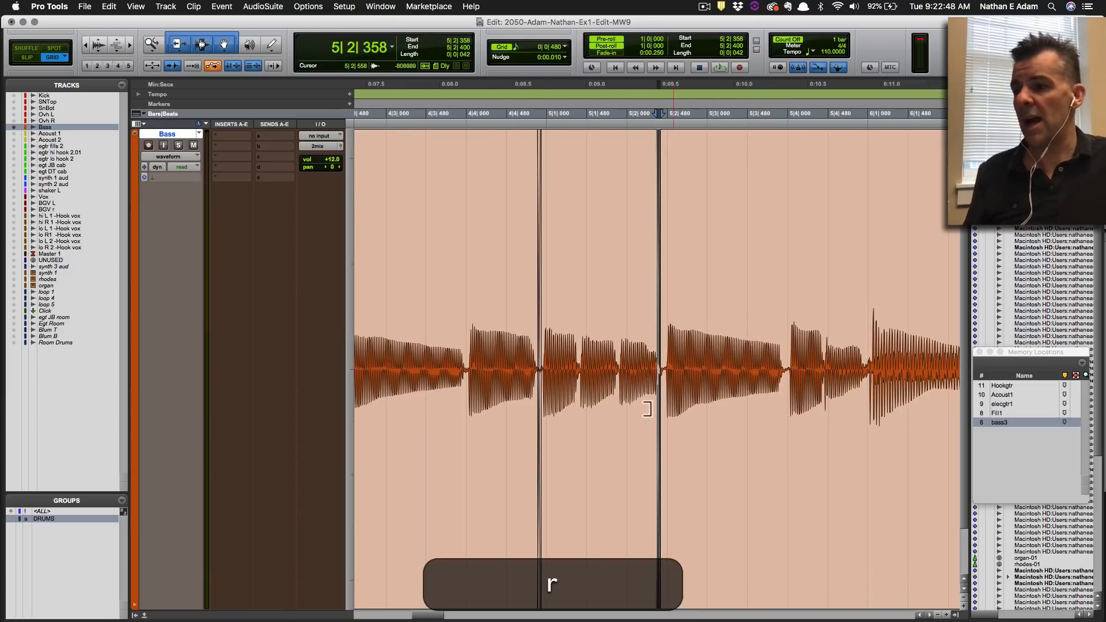
# Color the shortened pasted Bass clip from 4|4|874 to 5|2|379 dark purple and save the session.
pyautogui.click(620, 453)
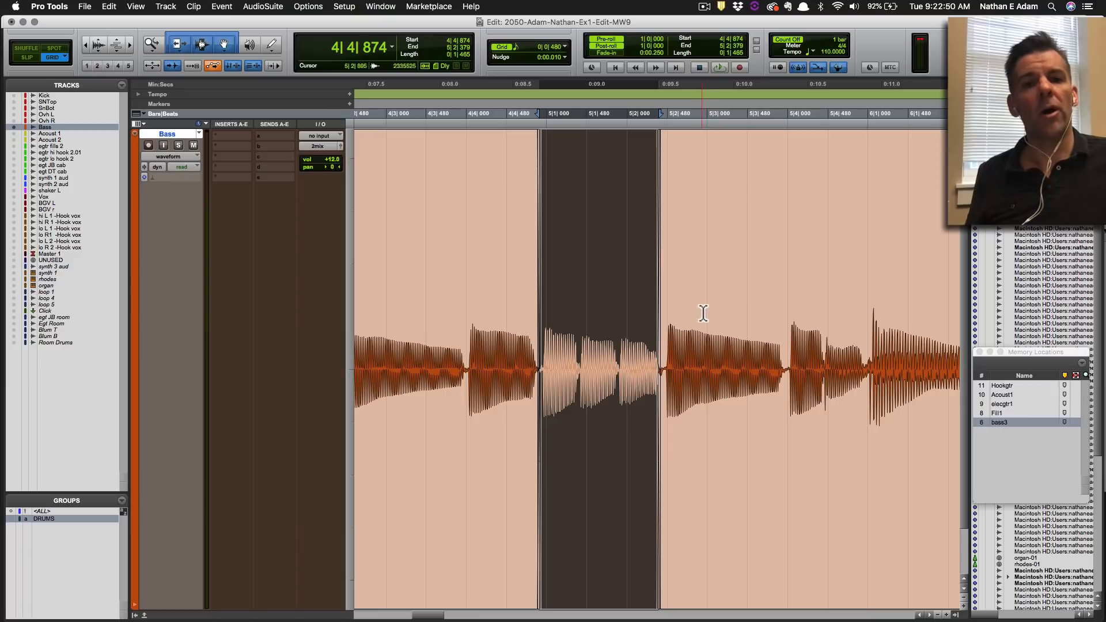
pyautogui.doubleClick(136, 209)
pyautogui.click(231, 104)
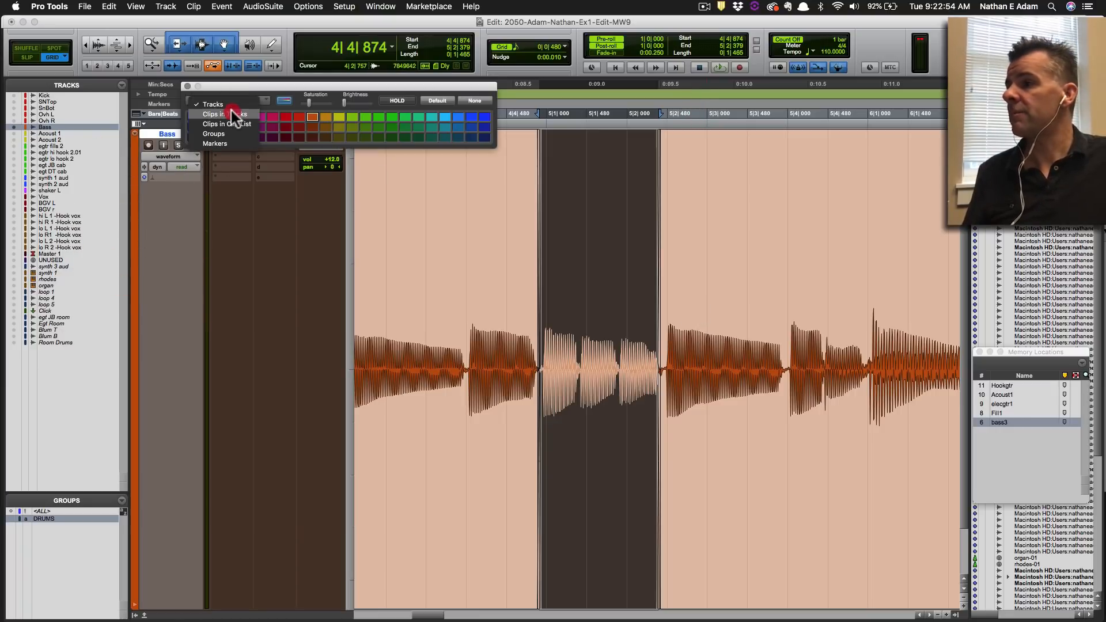
pyautogui.click(230, 114)
pyautogui.click(233, 137)
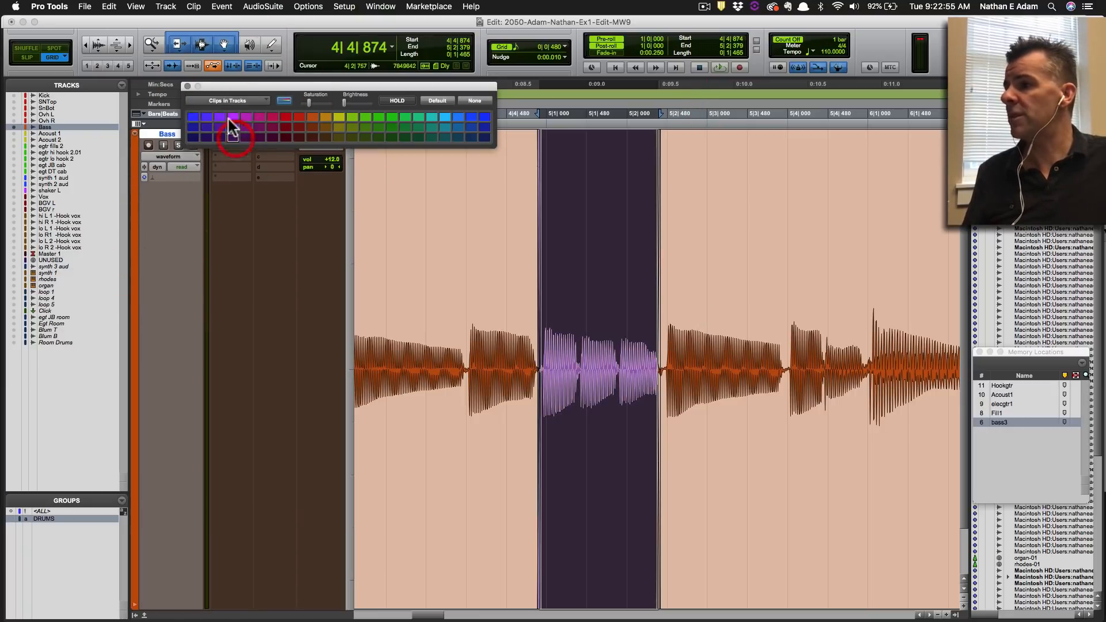
pyautogui.click(186, 86)
pyautogui.press('super+s')
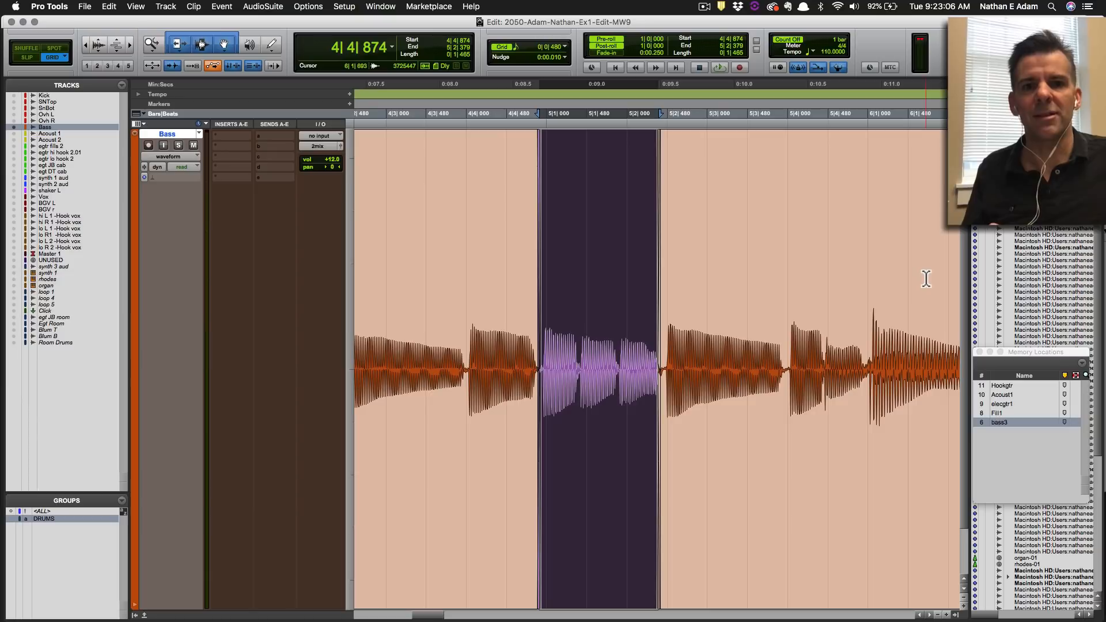
pyautogui.press('super+s')
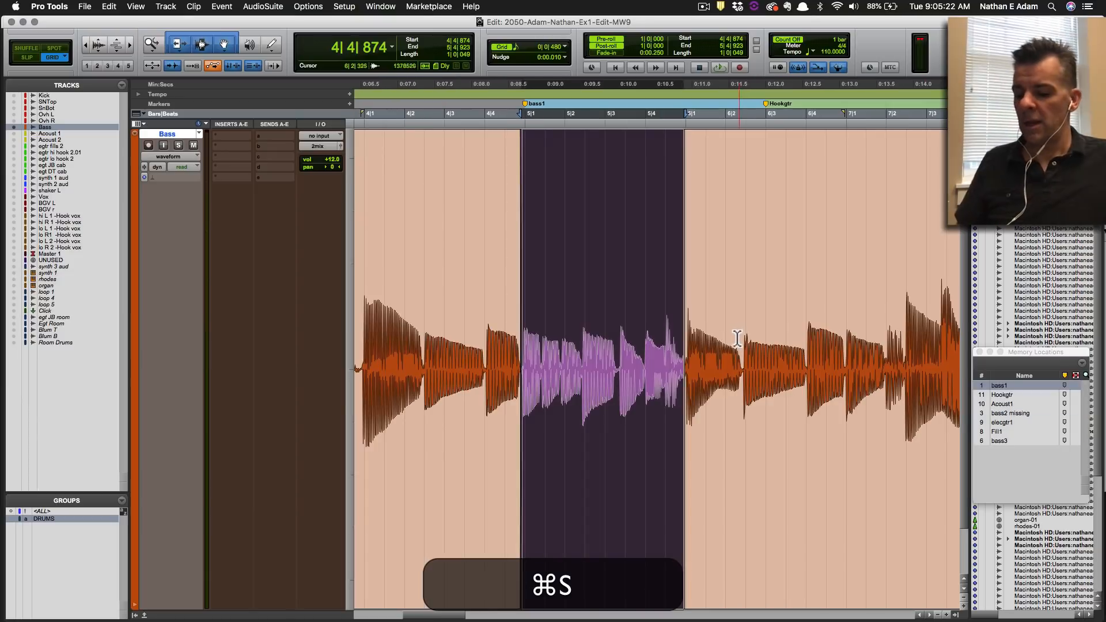
# Compare the Bass phrases from 4|1|000 to 8|1|000 and 8|1|000 to 12|1|000, and examine the gap at the bass2 missing marker.
pyautogui.press('super+r')
pyautogui.press('r')
pyautogui.press('r')
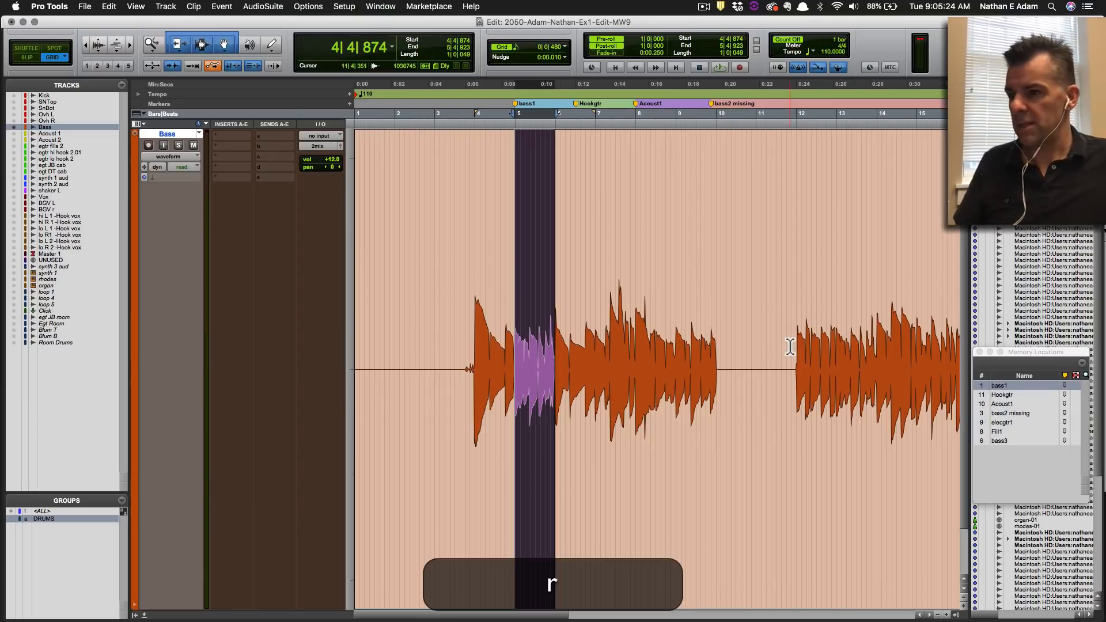
pyautogui.click(712, 345)
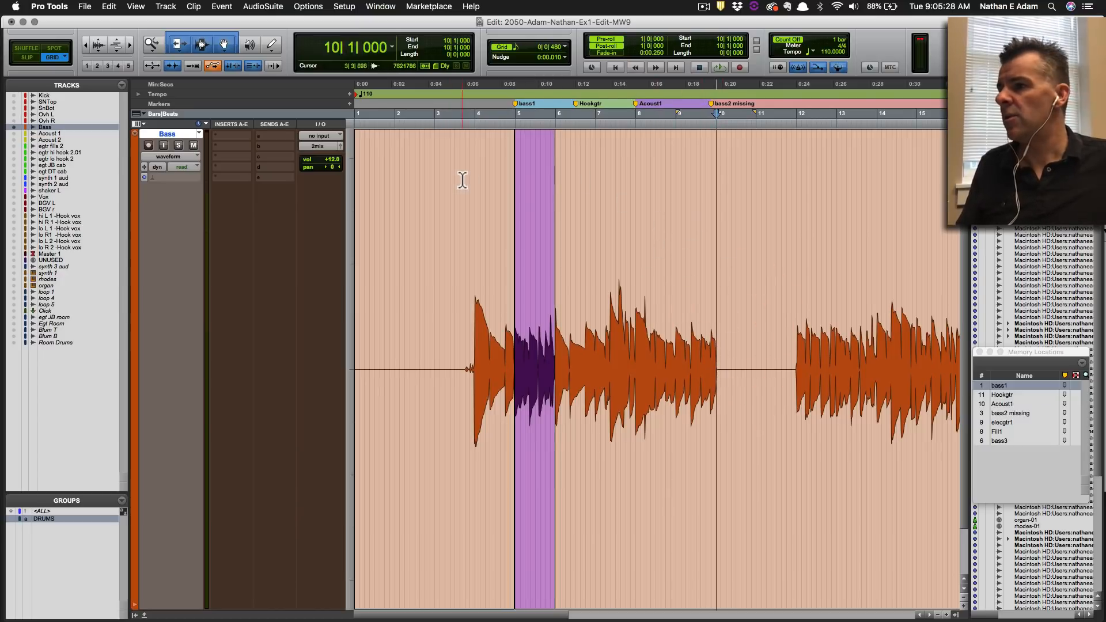
pyautogui.moveTo(474, 180); pyautogui.dragTo(635, 177)
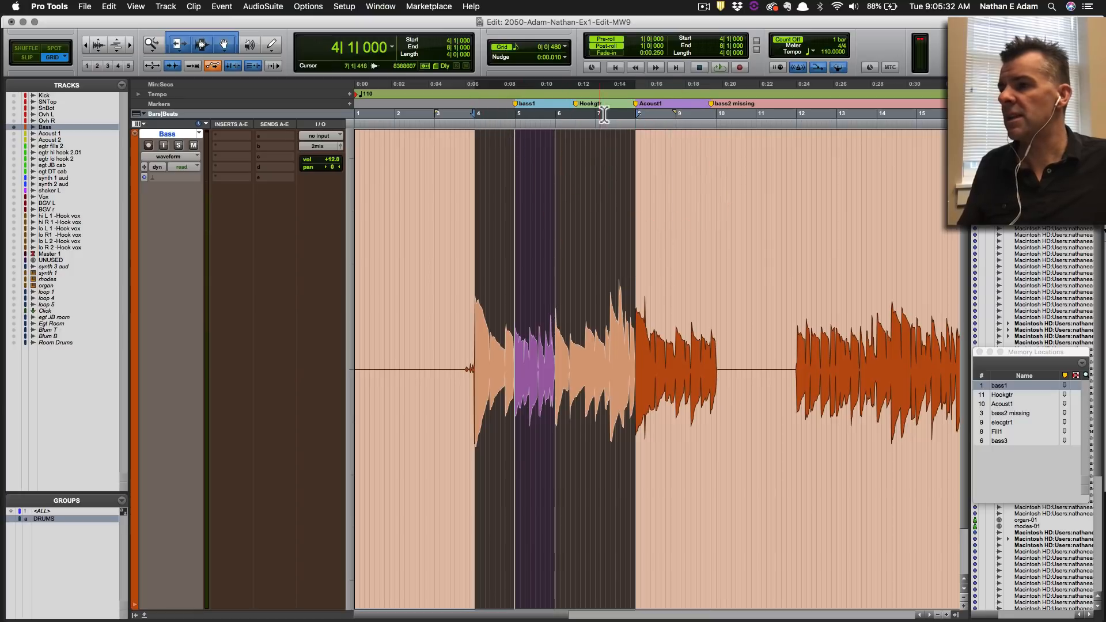
pyautogui.moveTo(636, 164); pyautogui.dragTo(790, 148)
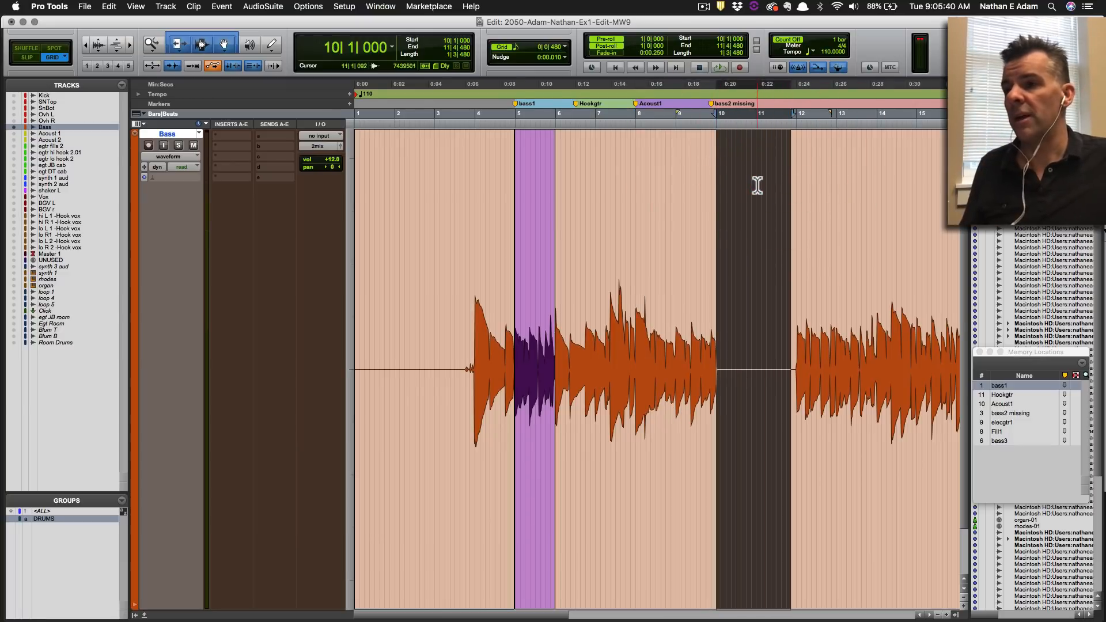
pyautogui.hscroll(3, 752, 186)
pyautogui.click(729, 183)
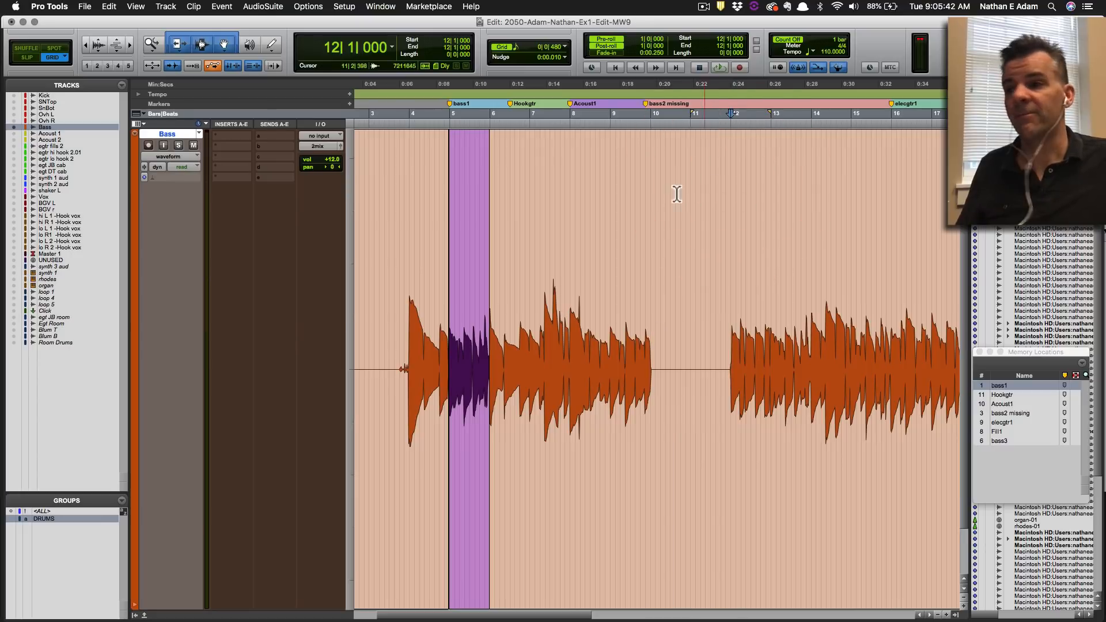
pyautogui.click(649, 189)
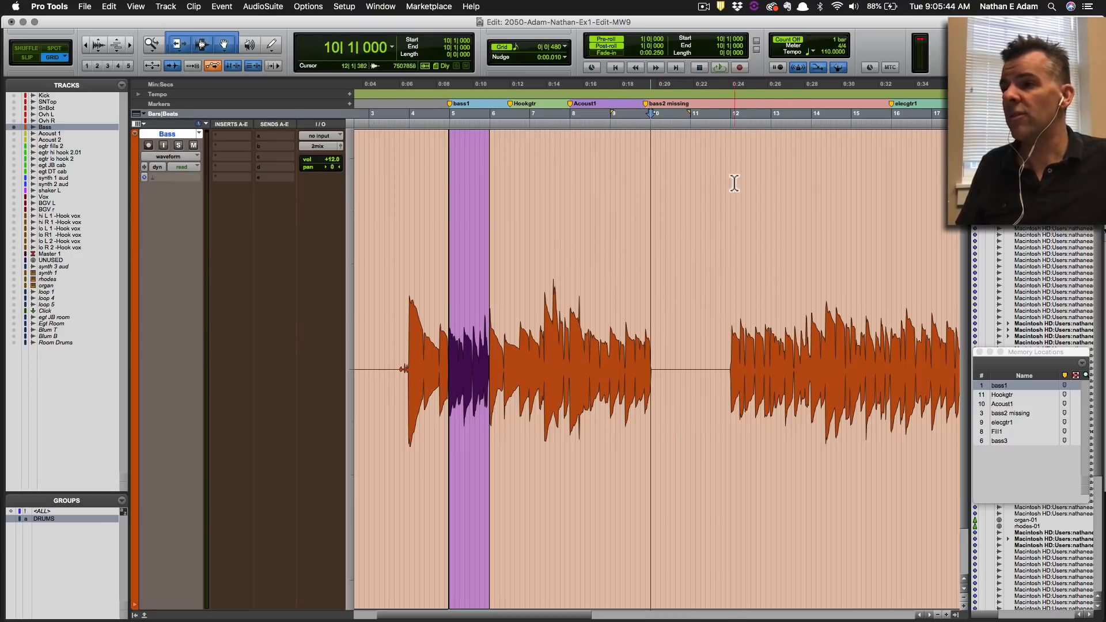
pyautogui.moveTo(569, 166); pyautogui.dragTo(731, 165)
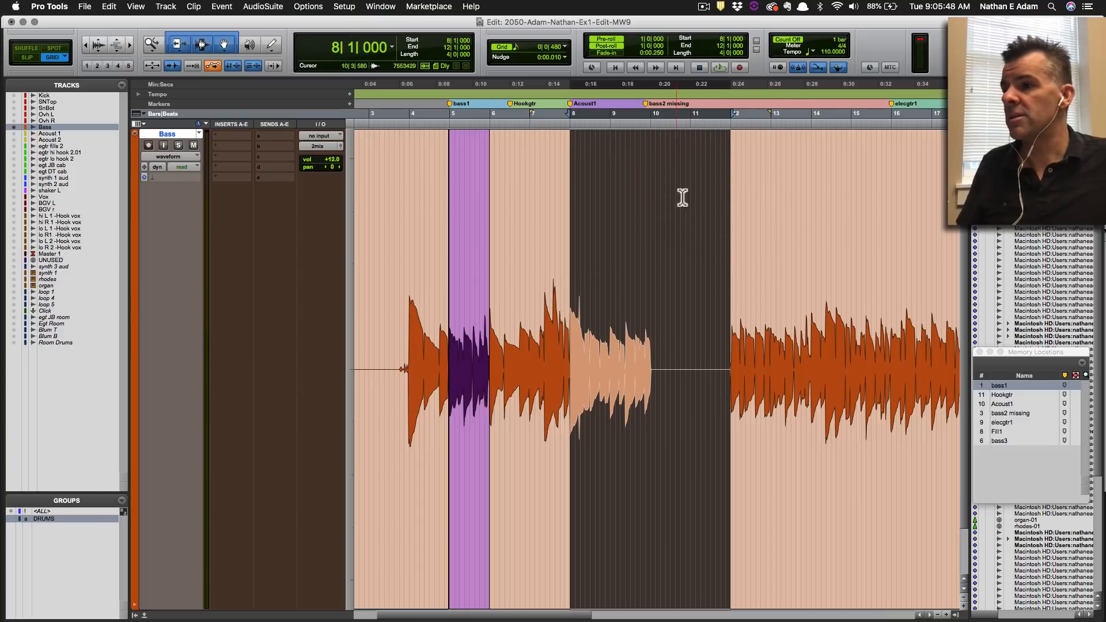
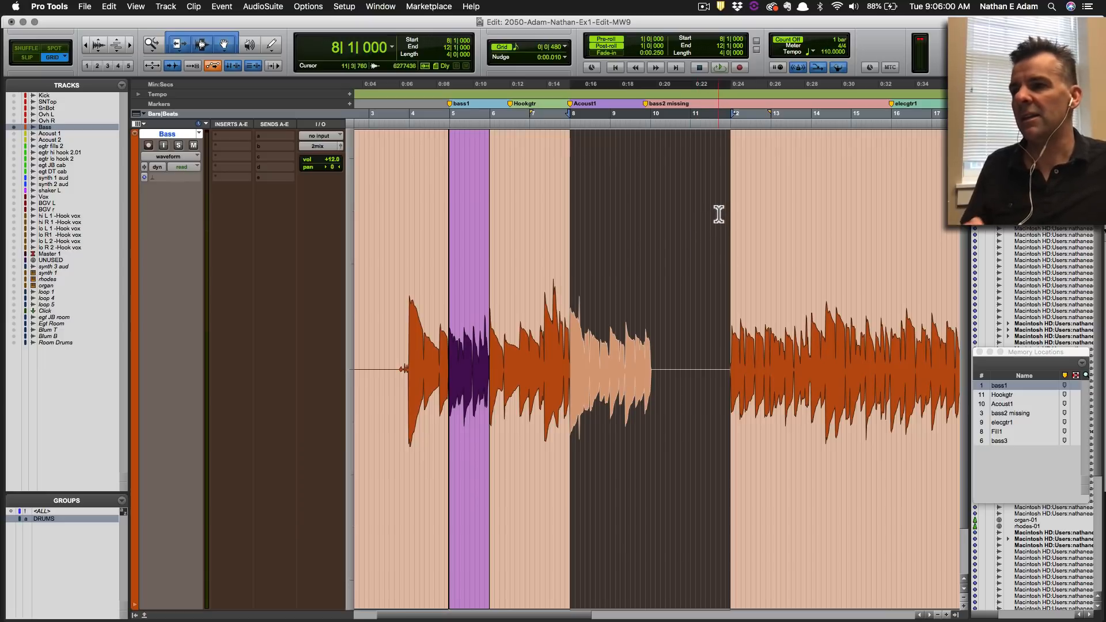
# Play the Bass gap from 10|1|000 and the possible replacement material from 14|1|000.
pyautogui.click(649, 205)
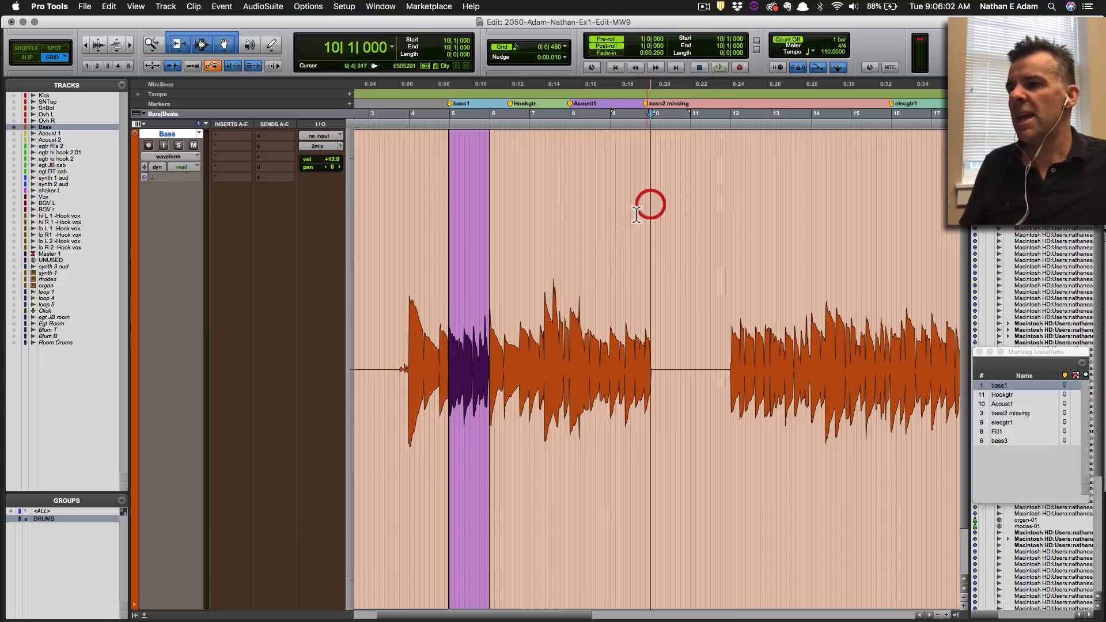
pyautogui.press('space')
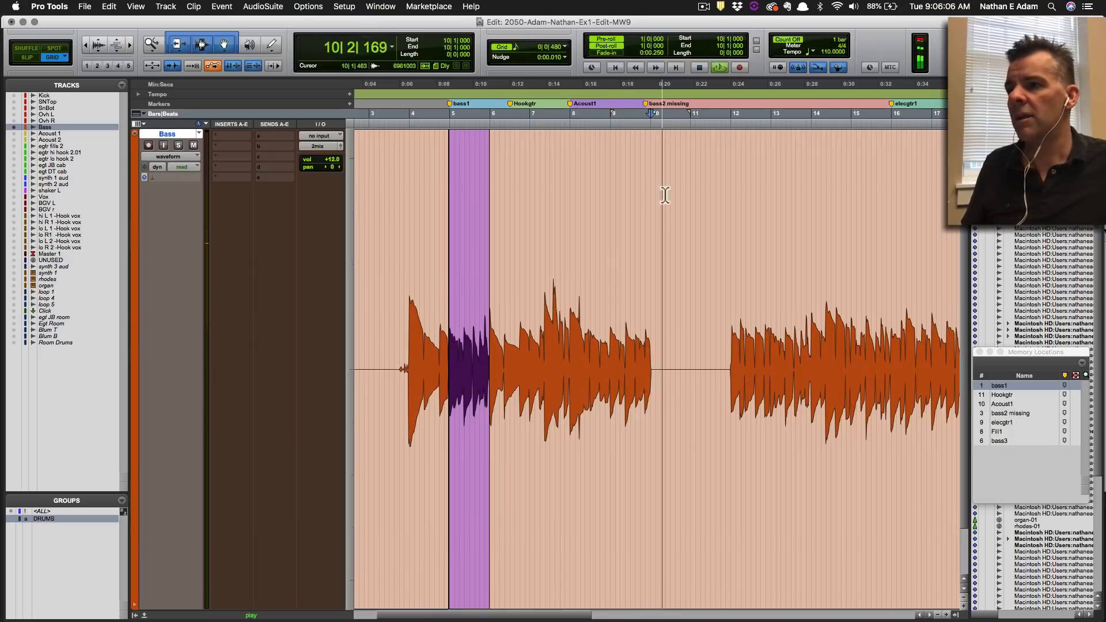
pyautogui.press('space')
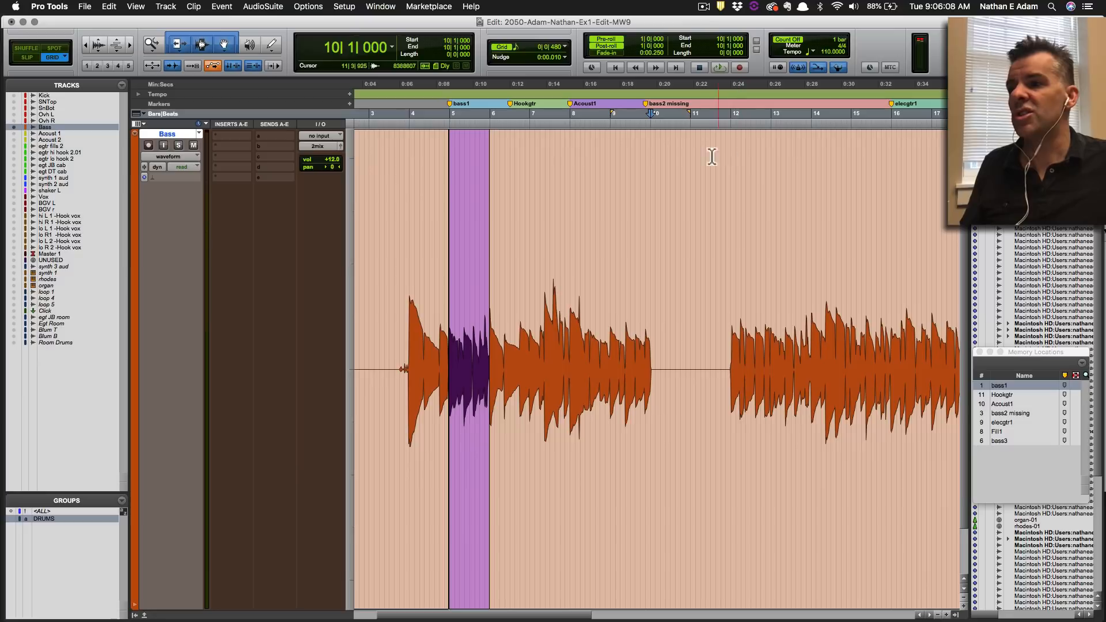
pyautogui.click(811, 185)
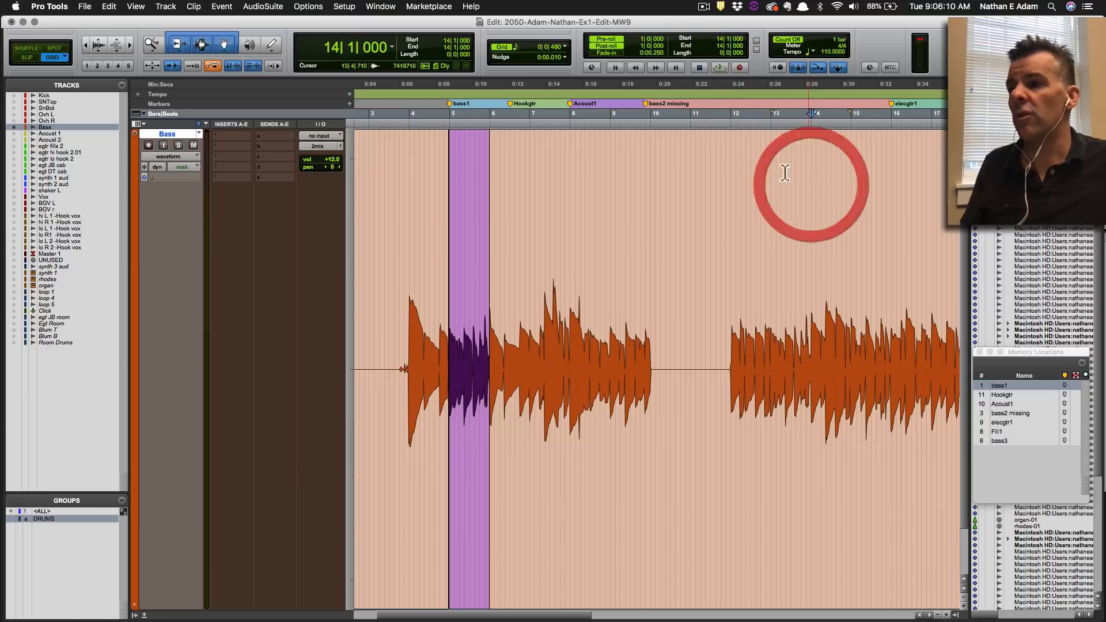
pyautogui.press('space')
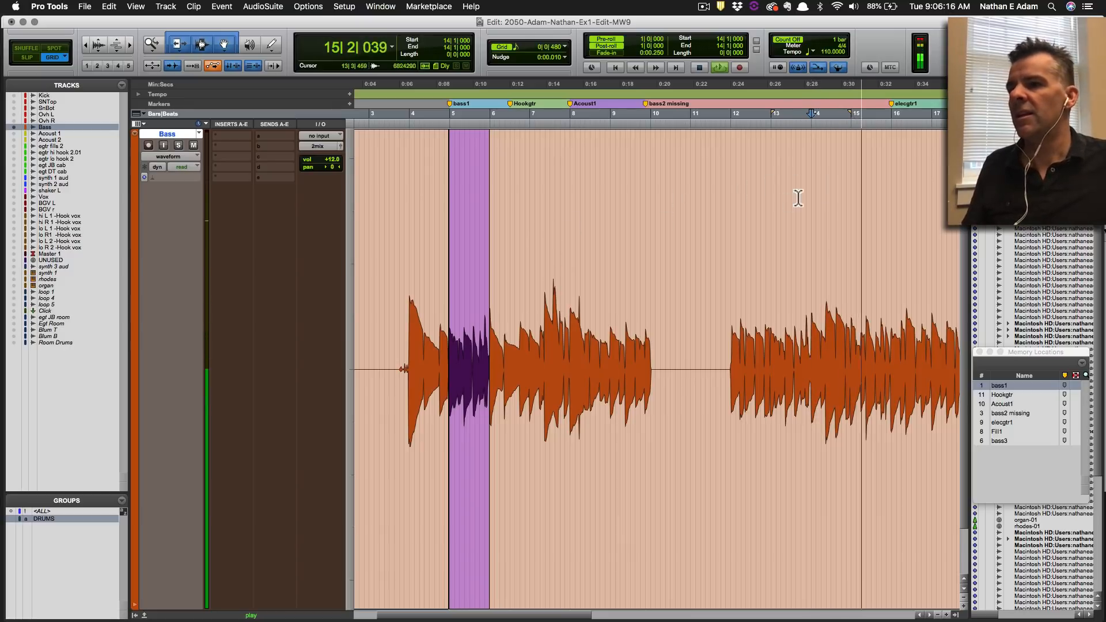
pyautogui.press('space')
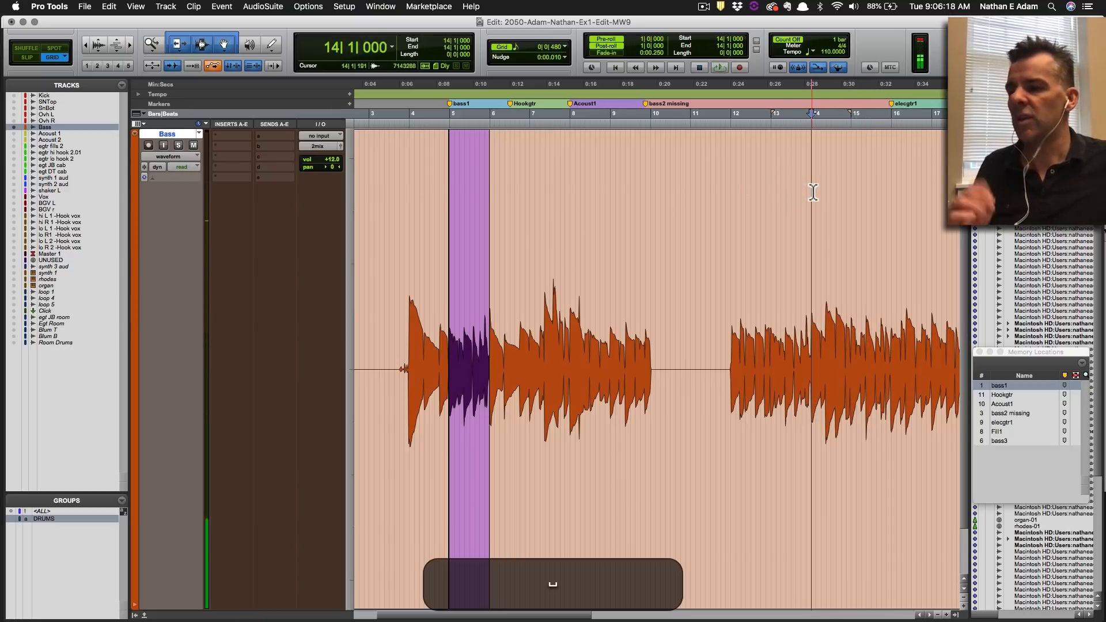
# Copy the two bars of the Bass track from 14|1|000 to 16|1|000.
pyautogui.press('t')
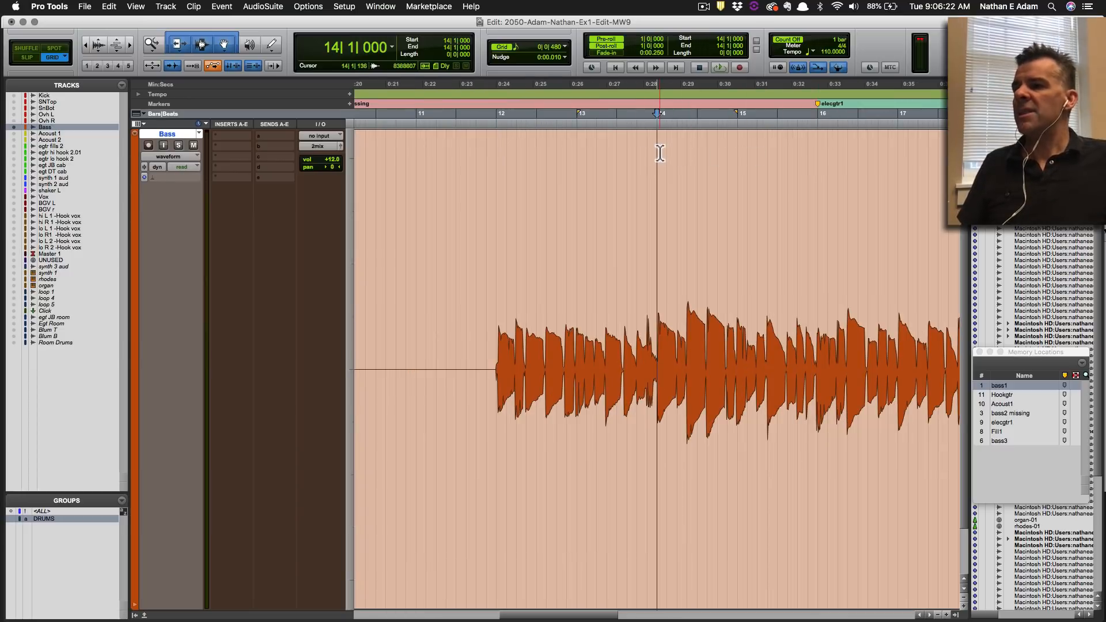
pyautogui.moveTo(658, 154); pyautogui.dragTo(819, 151)
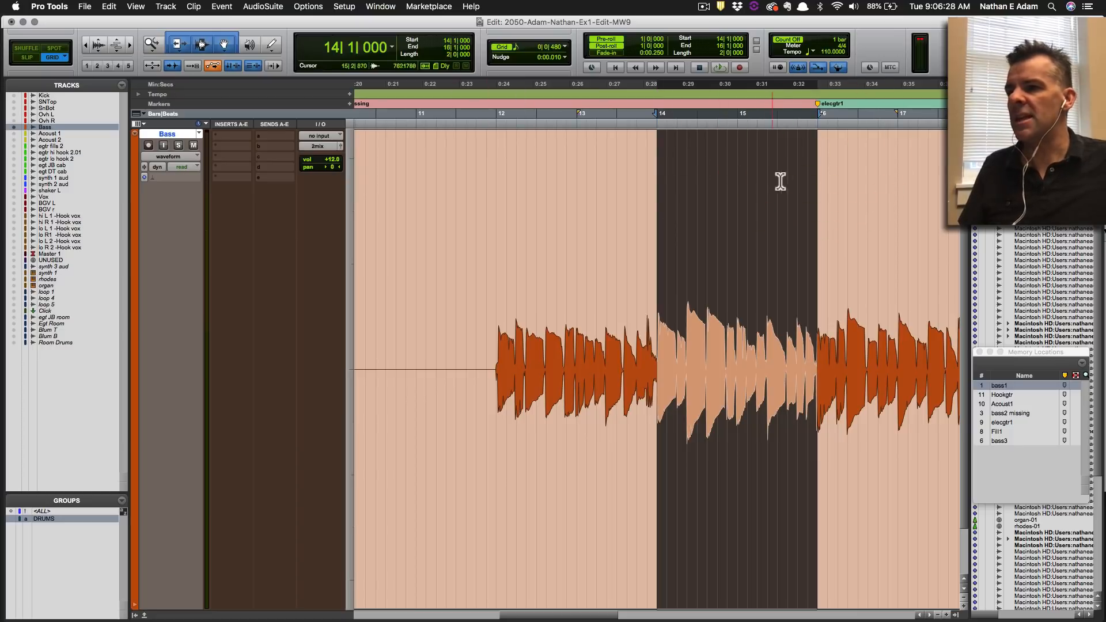
pyautogui.hscroll(-1, 792, 183)
pyautogui.hscroll(-5, 791, 184)
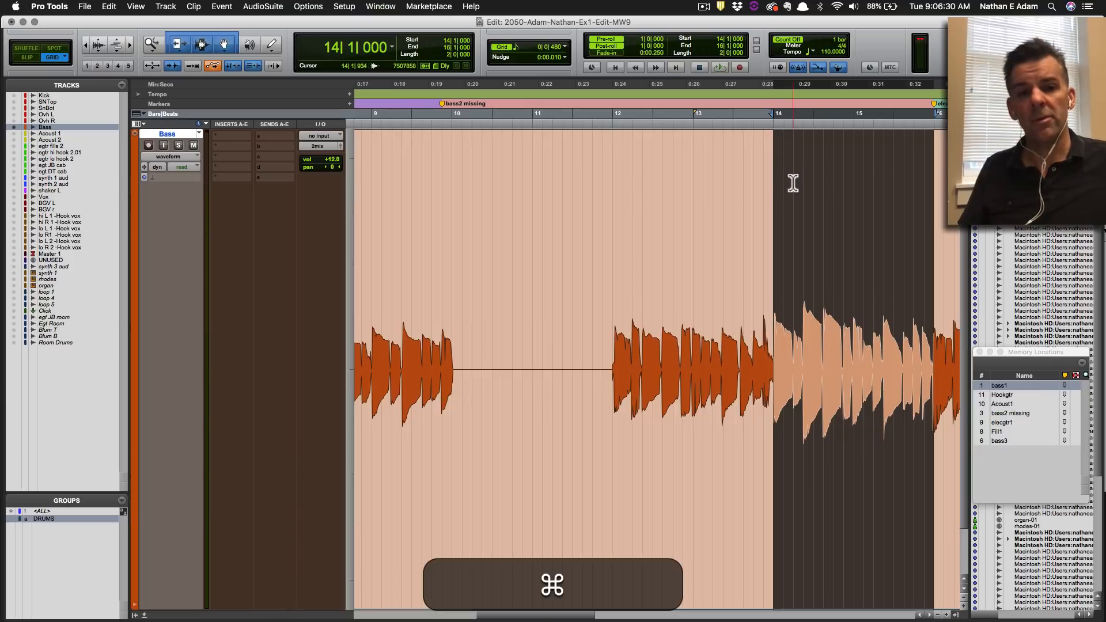
pyautogui.press('super+c')
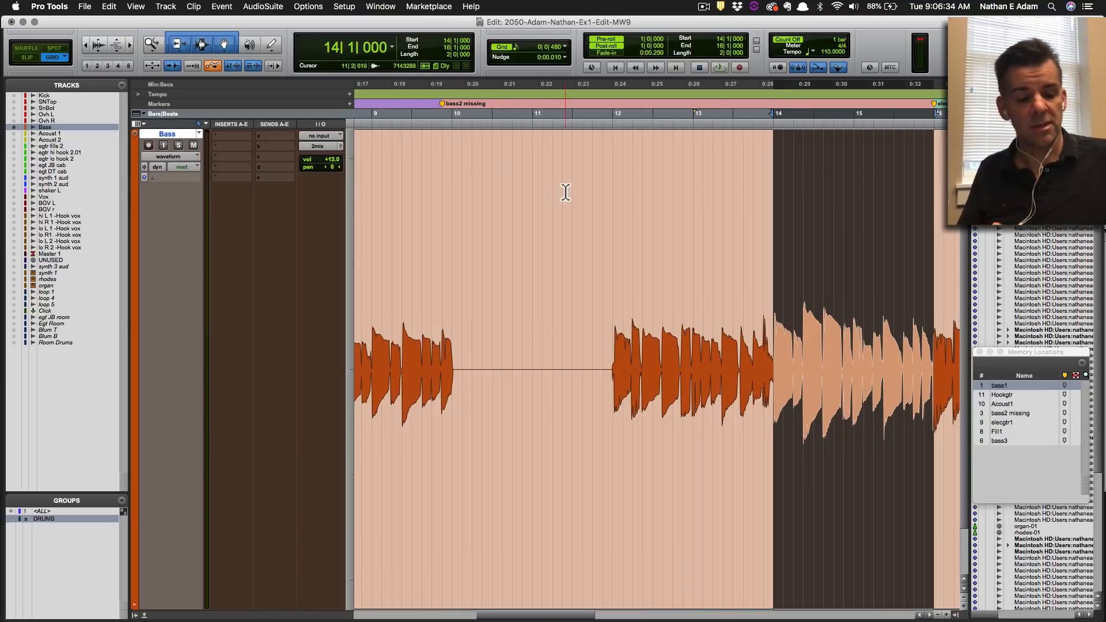
# Paste the two copied bars into the Bass gap at 10|1|000, play them and save the session.
pyautogui.press('KP_Multiply')
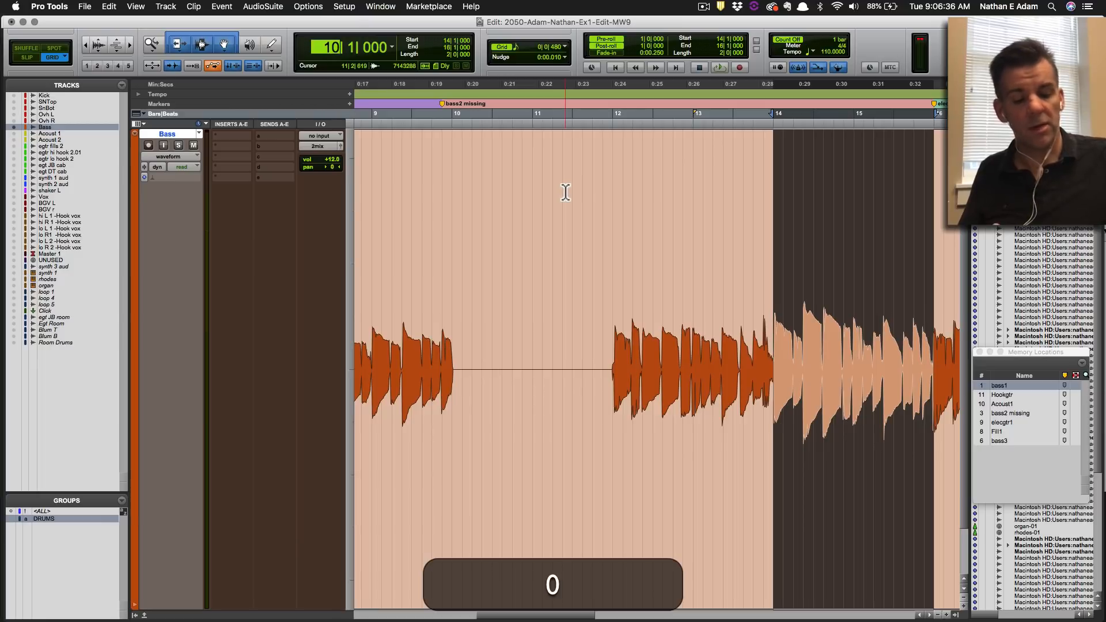
pyautogui.press('KP_Enter')
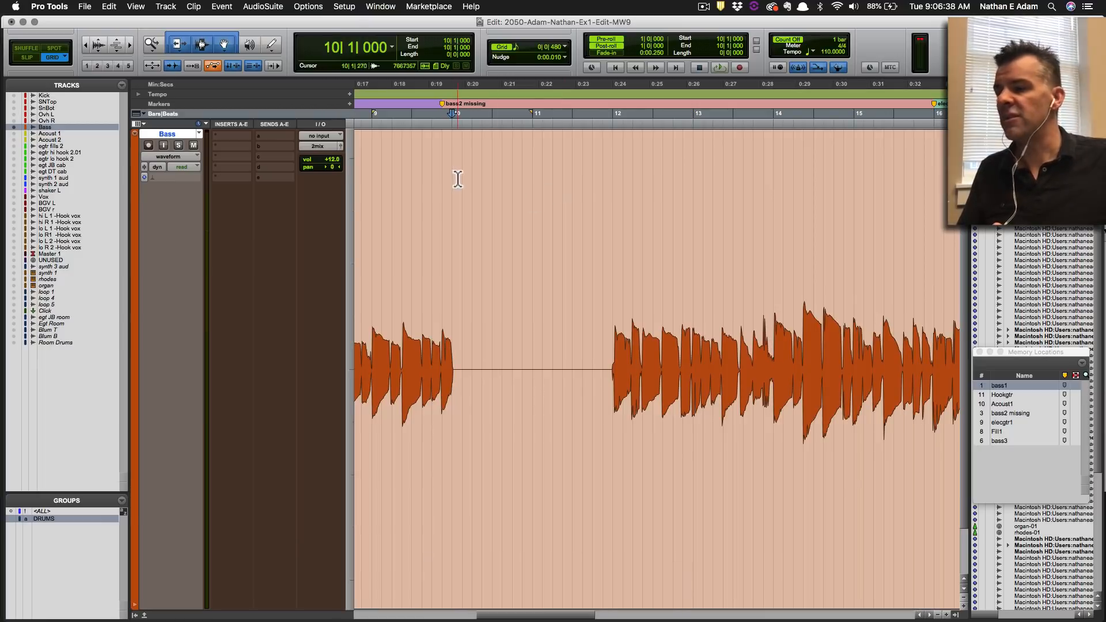
pyautogui.press('super+v')
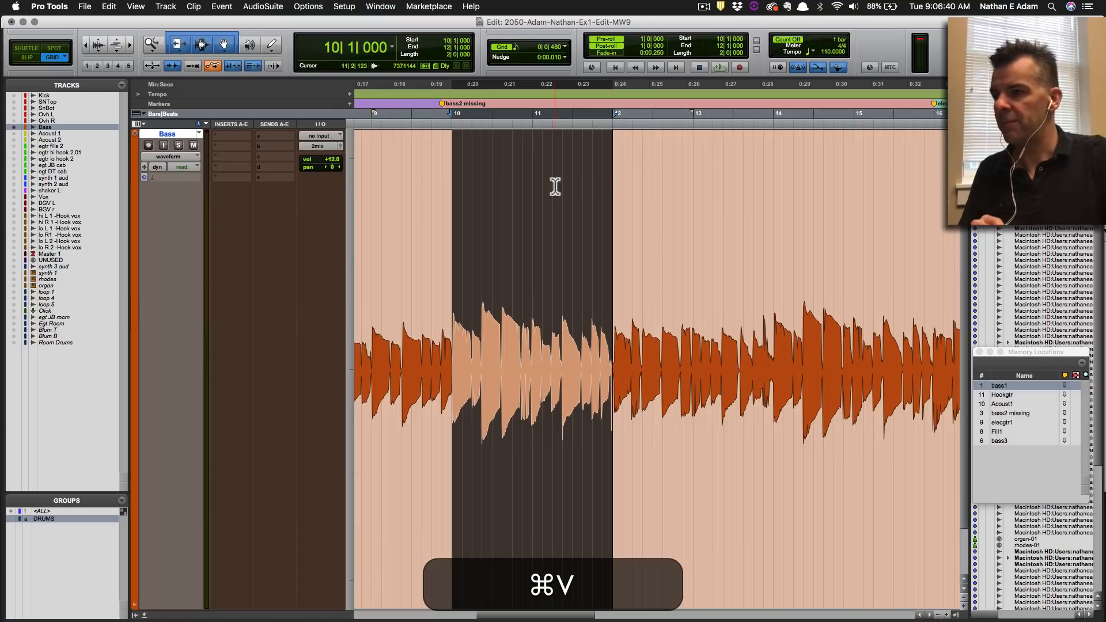
pyautogui.hscroll(-3, 562, 186)
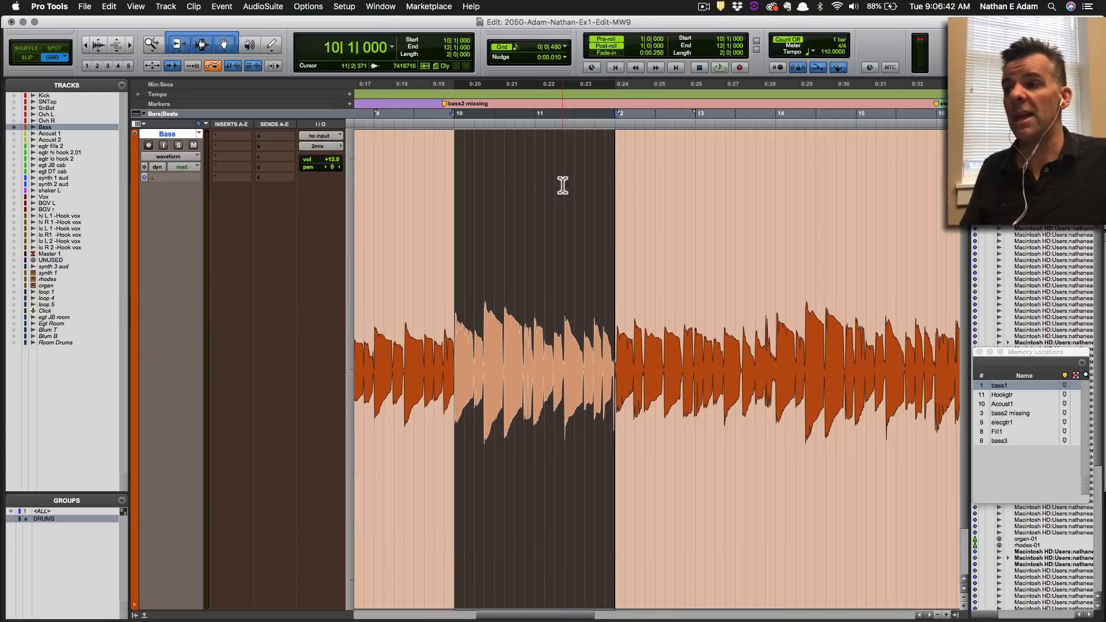
pyautogui.press('space')
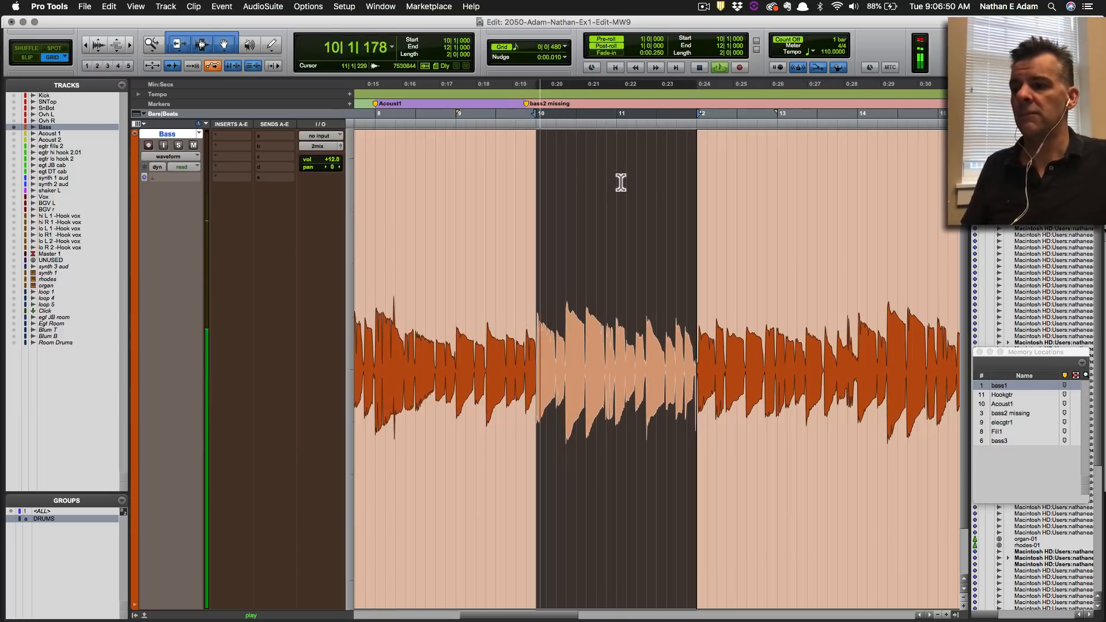
pyautogui.press('space')
pyautogui.press('super+s')
# Crossfade the Bass join at 10|1|000 from 9|4|944 to 10|1|016.
pyautogui.press('super+t')
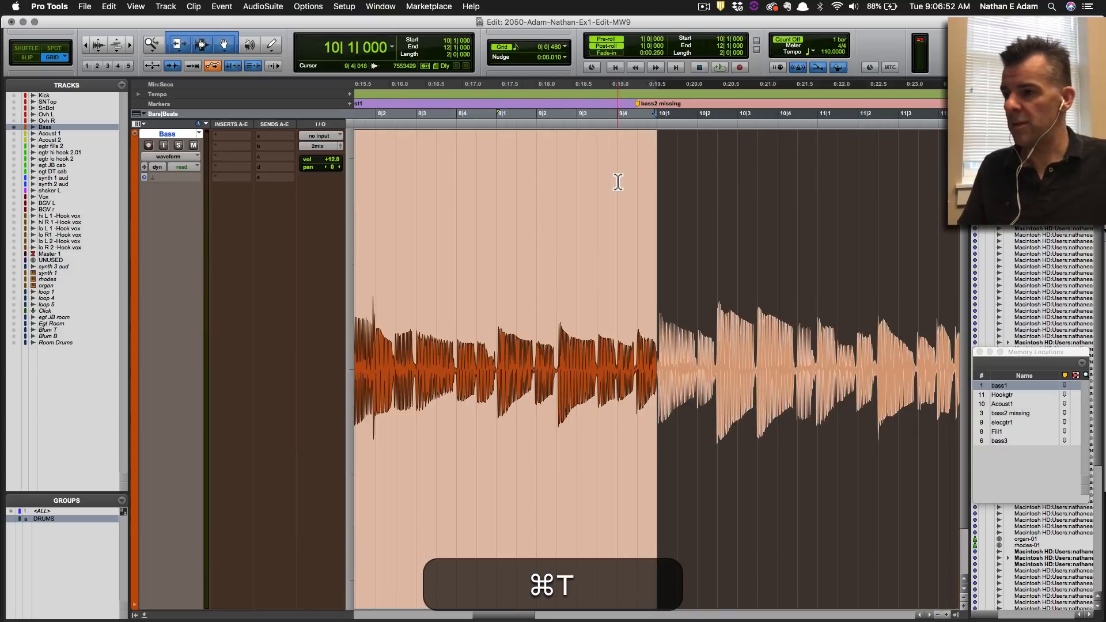
pyautogui.press('t')
pyautogui.press('t')
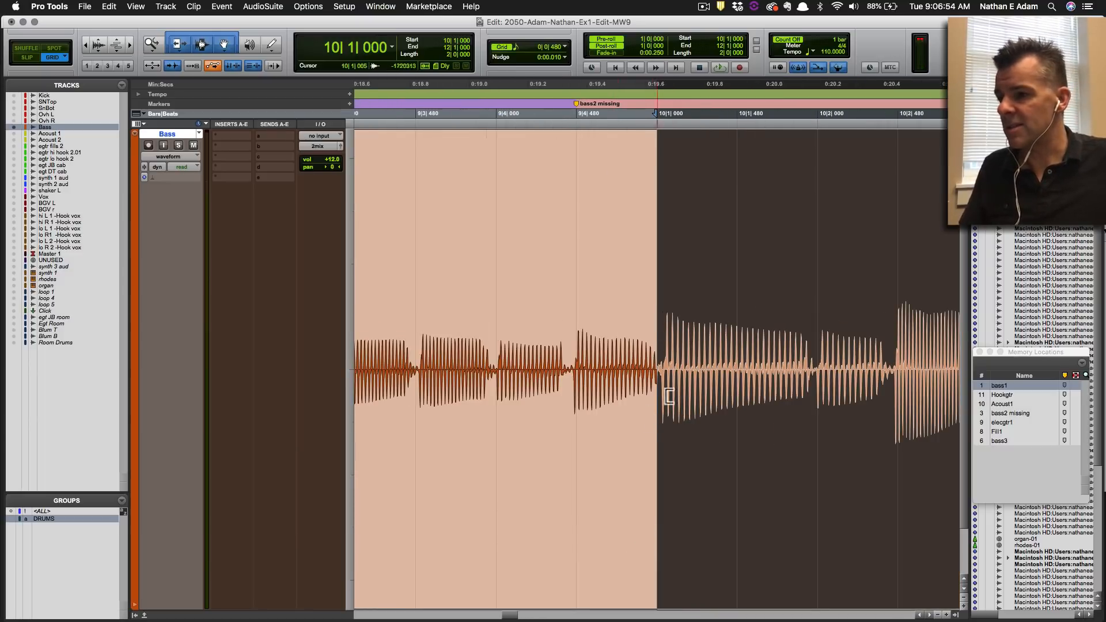
pyautogui.press('super')
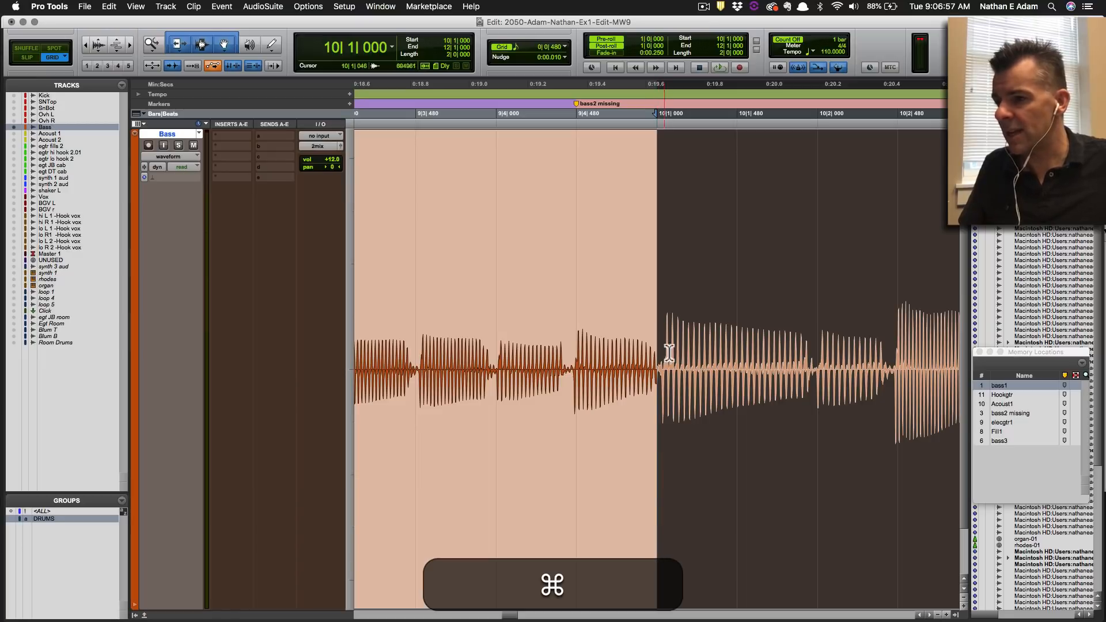
pyautogui.press('super')
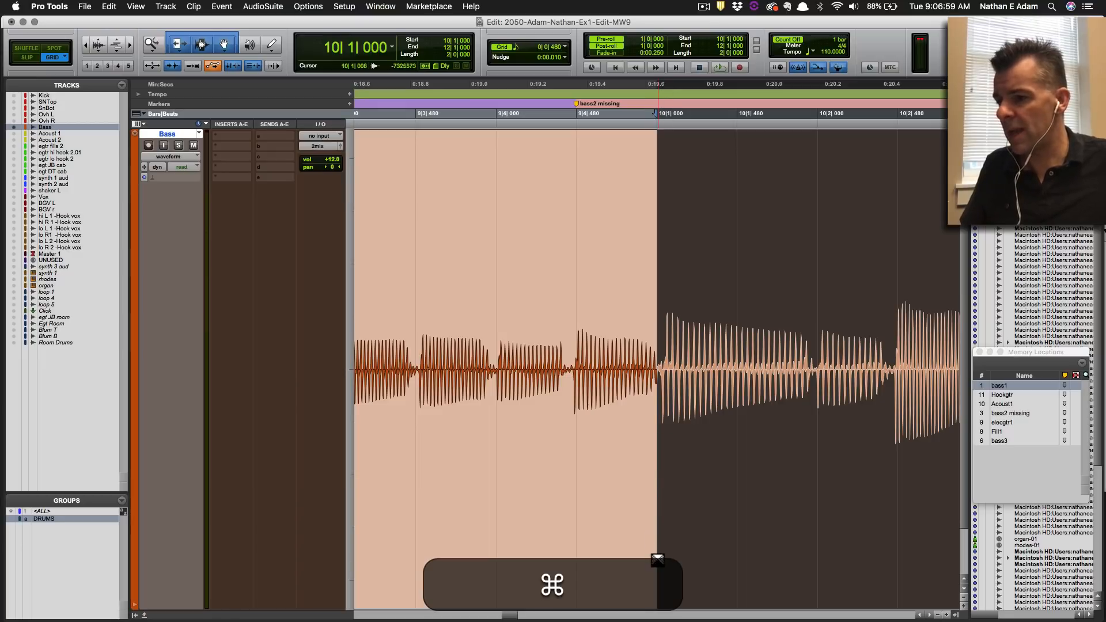
pyautogui.keyDown('super'); pyautogui.click(657, 559); pyautogui.keyUp('super')
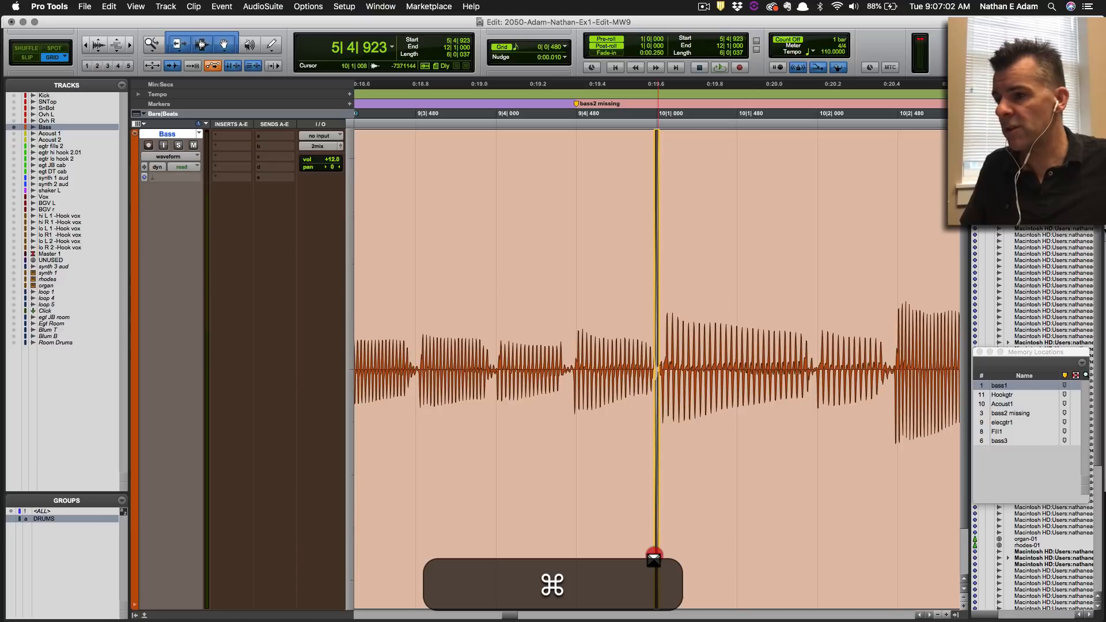
pyautogui.keyDown('super'); pyautogui.click(653, 558); pyautogui.keyUp('super')
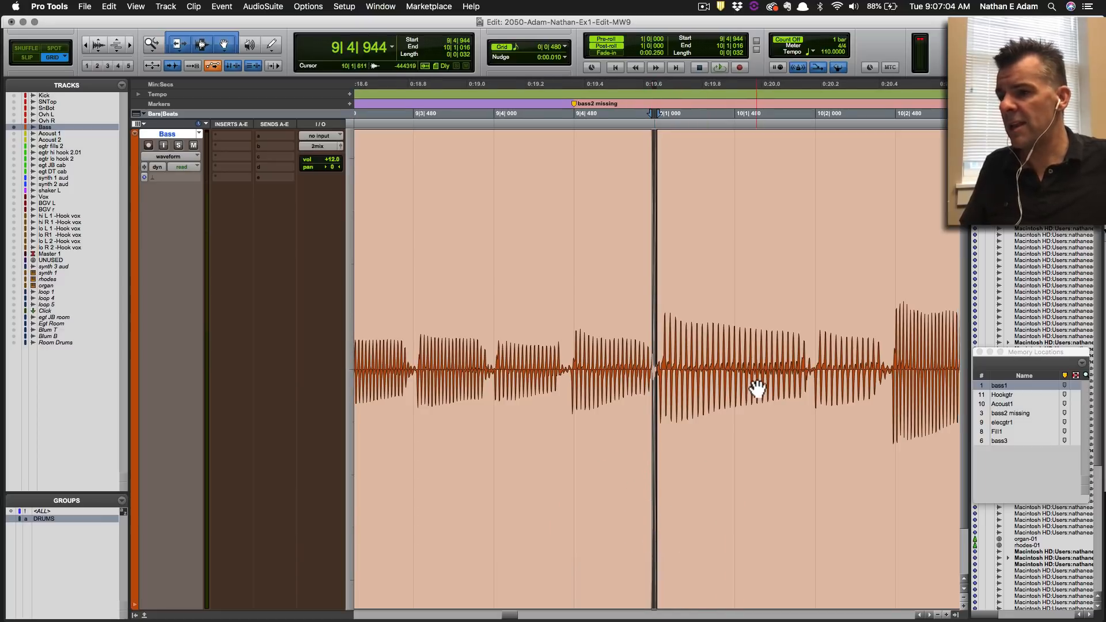
# Extend the start of the Bass clip at bar 12 back to 11|4|929, over the pasted clip's end.
pyautogui.hscroll(15, 757, 389)
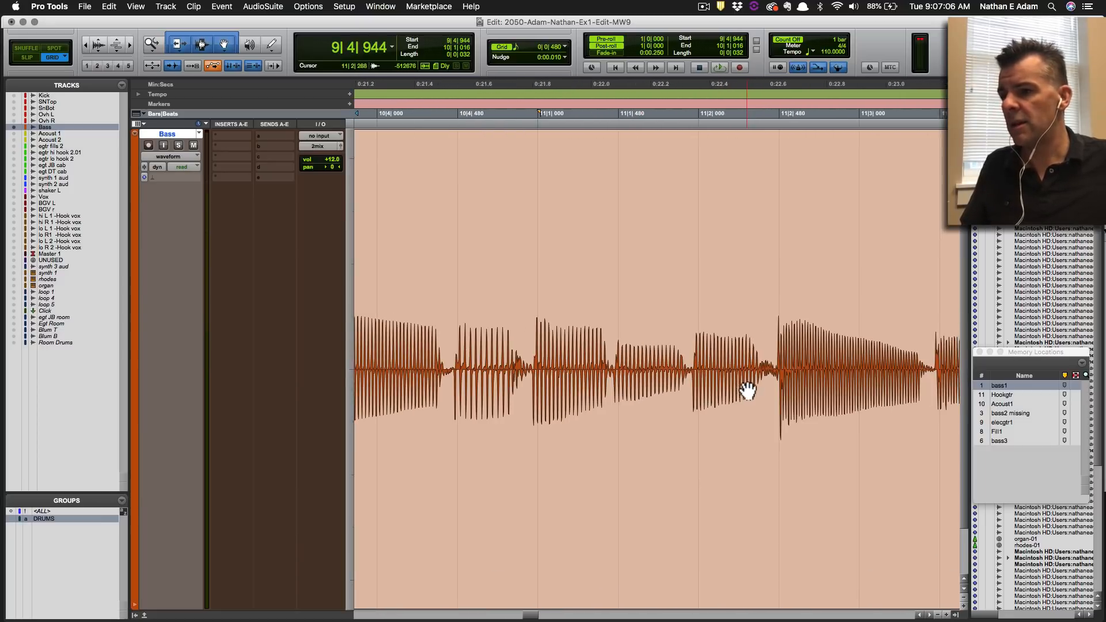
pyautogui.hscroll(8, 748, 390)
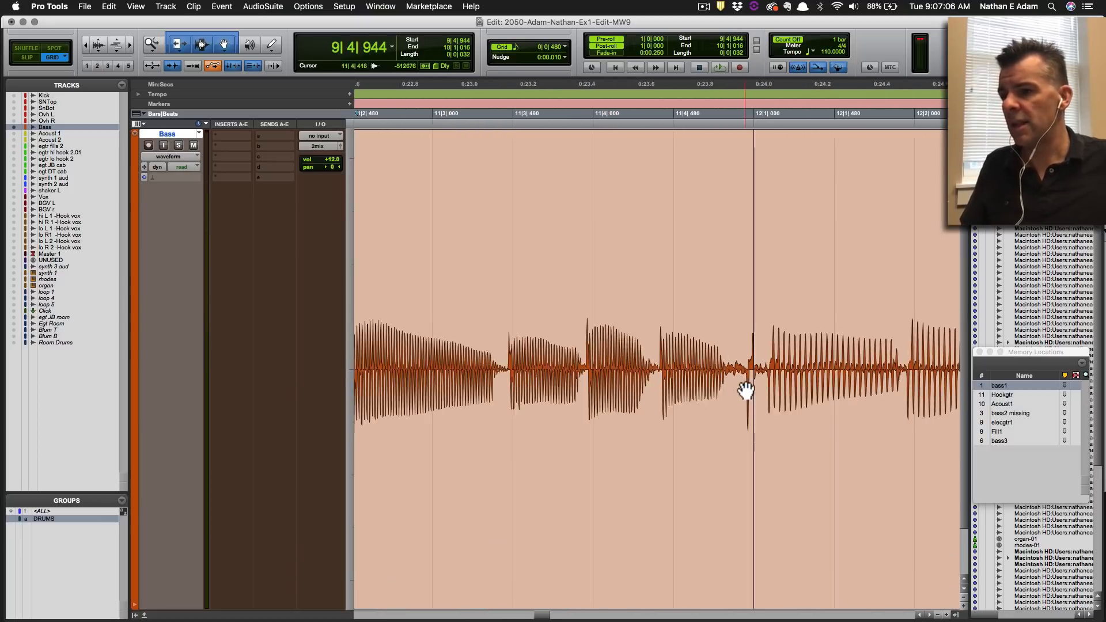
pyautogui.keyDown('super'); pyautogui.click(765, 364); pyautogui.keyUp('super')
pyautogui.moveTo(765, 363)
pyautogui.mouseDown()
pyautogui.moveTo(784, 358)
pyautogui.moveTo(718, 361)
pyautogui.moveTo(779, 362)
pyautogui.moveTo(749, 362)
pyautogui.mouseUp()
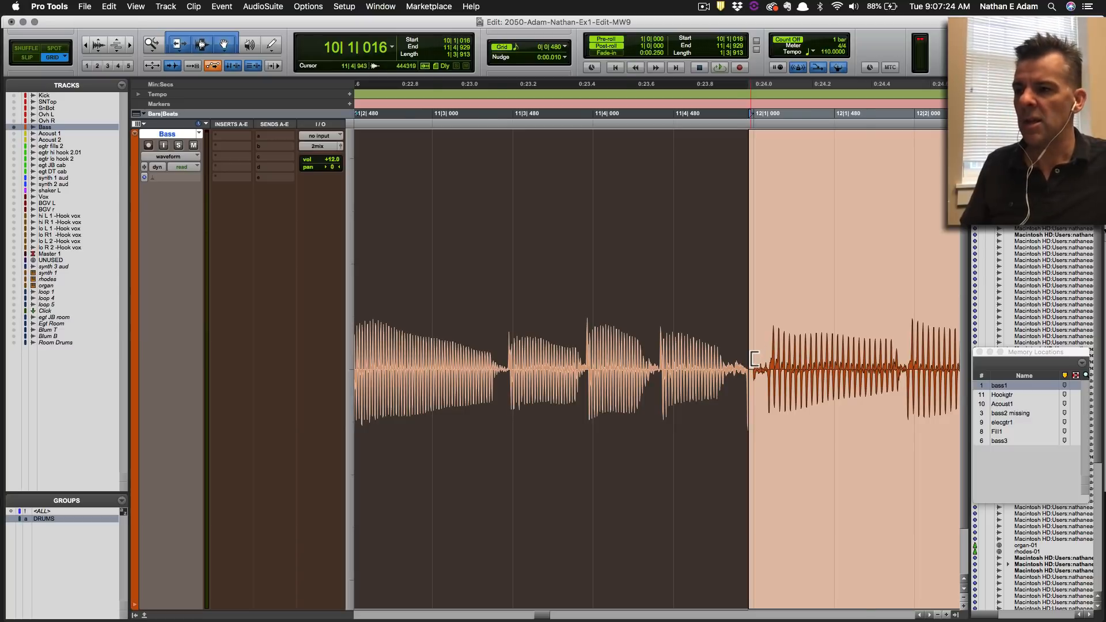
# Add a fade-out to the end of the pasted Bass clip from 11|4|836 to 11|4|929.
pyautogui.press('r')
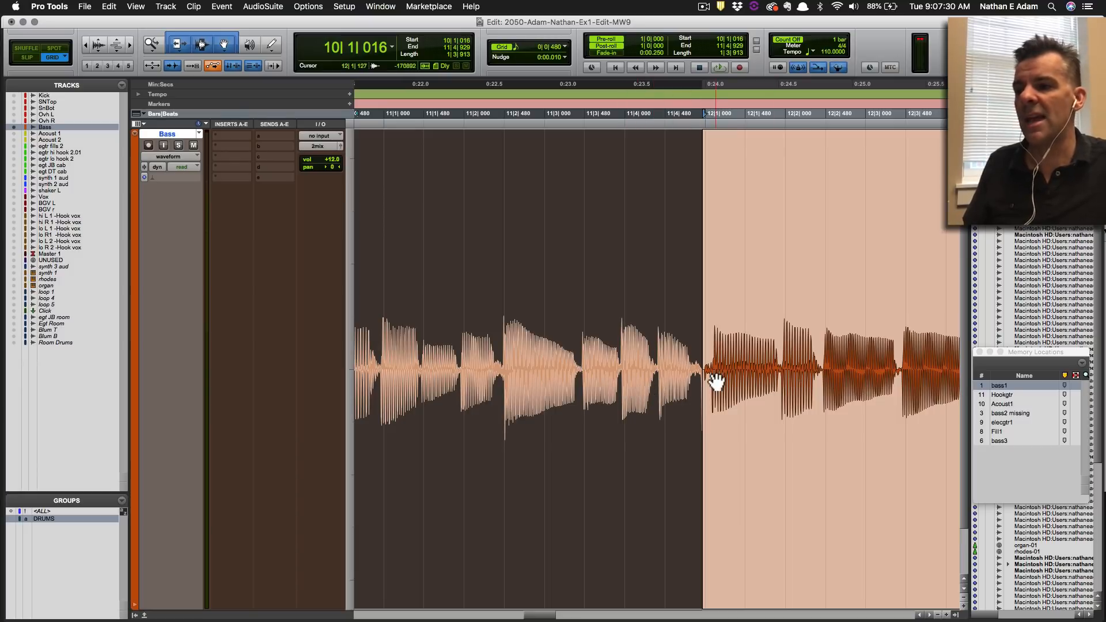
pyautogui.press('t')
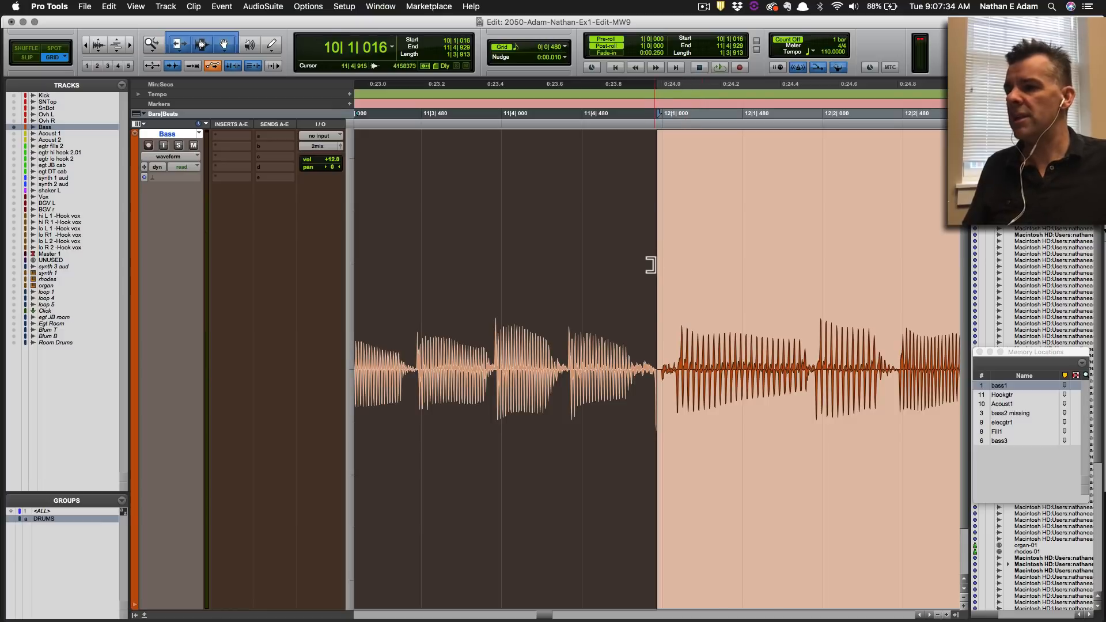
pyautogui.press('super')
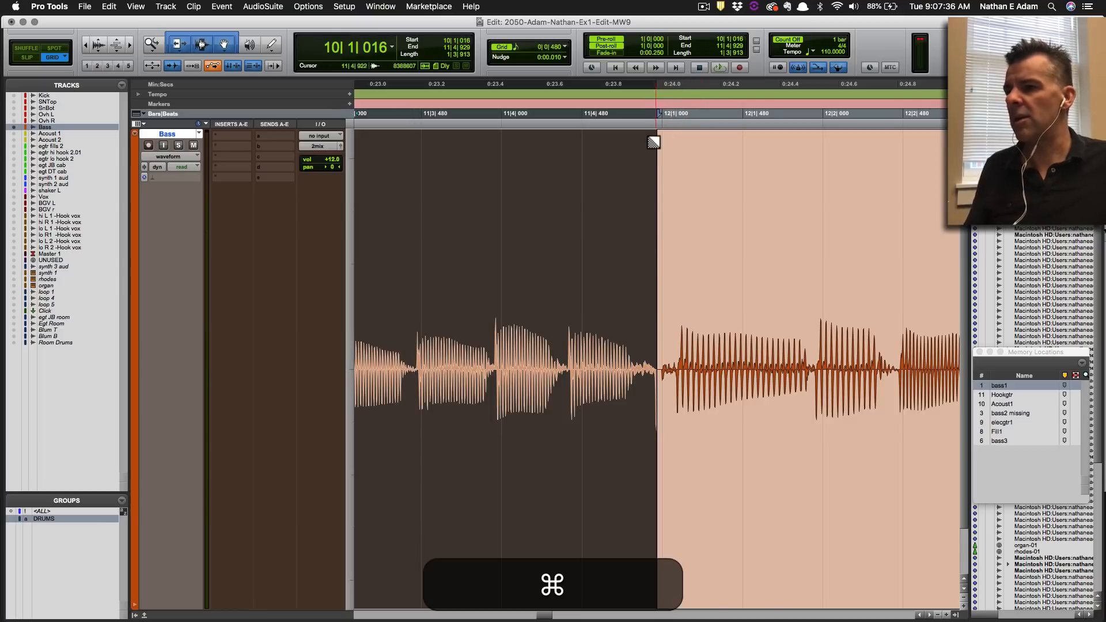
pyautogui.moveTo(651, 141); pyautogui.dragTo(642, 137)
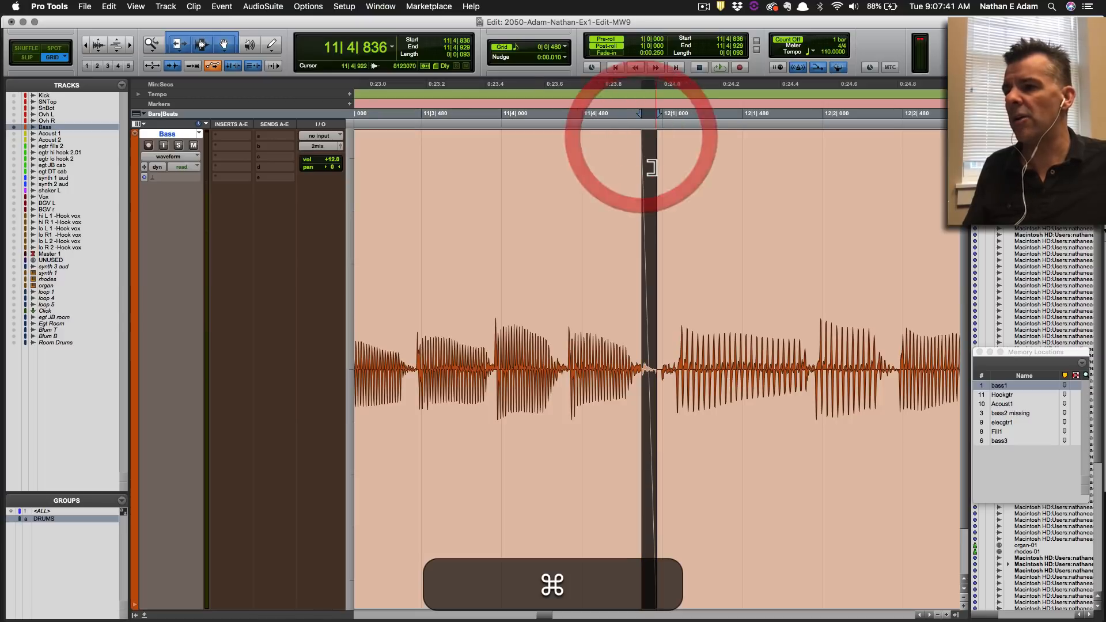
# Try a fade-in on the following Bass clip from 11|4|929 to 12|1|058, play the transition and delete the fade-in.
pyautogui.click(710, 483)
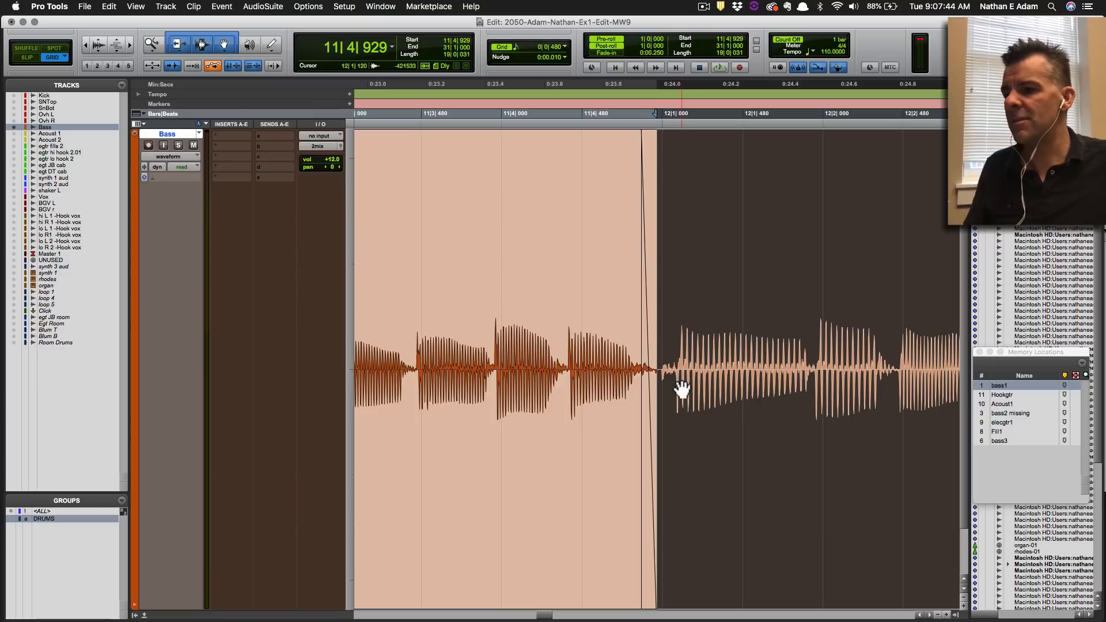
pyautogui.moveTo(660, 138); pyautogui.dragTo(673, 138)
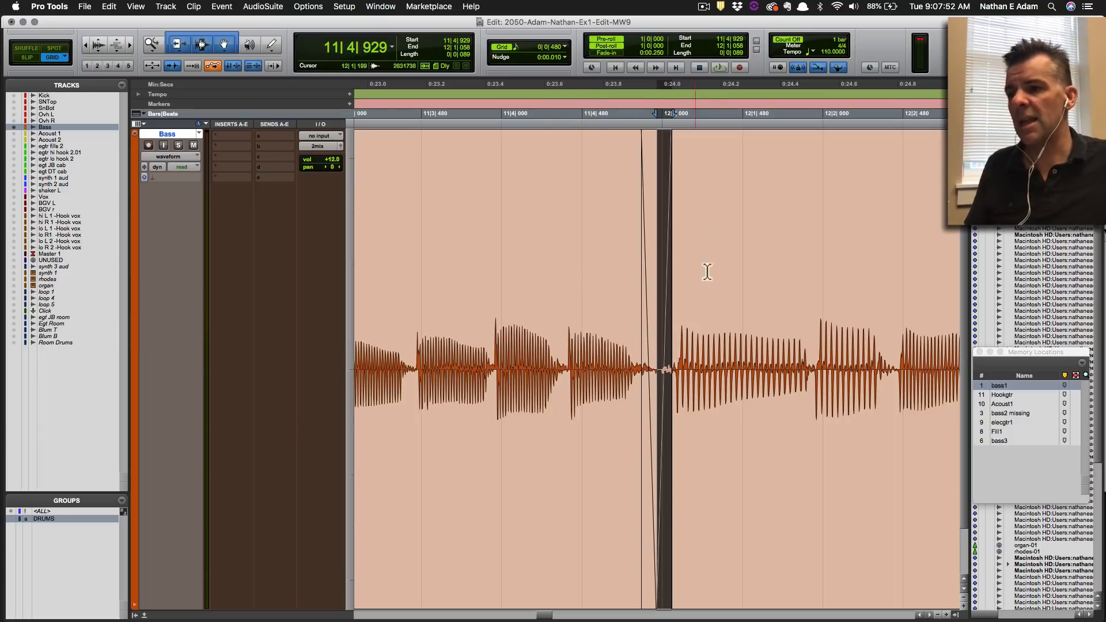
pyautogui.click(597, 191)
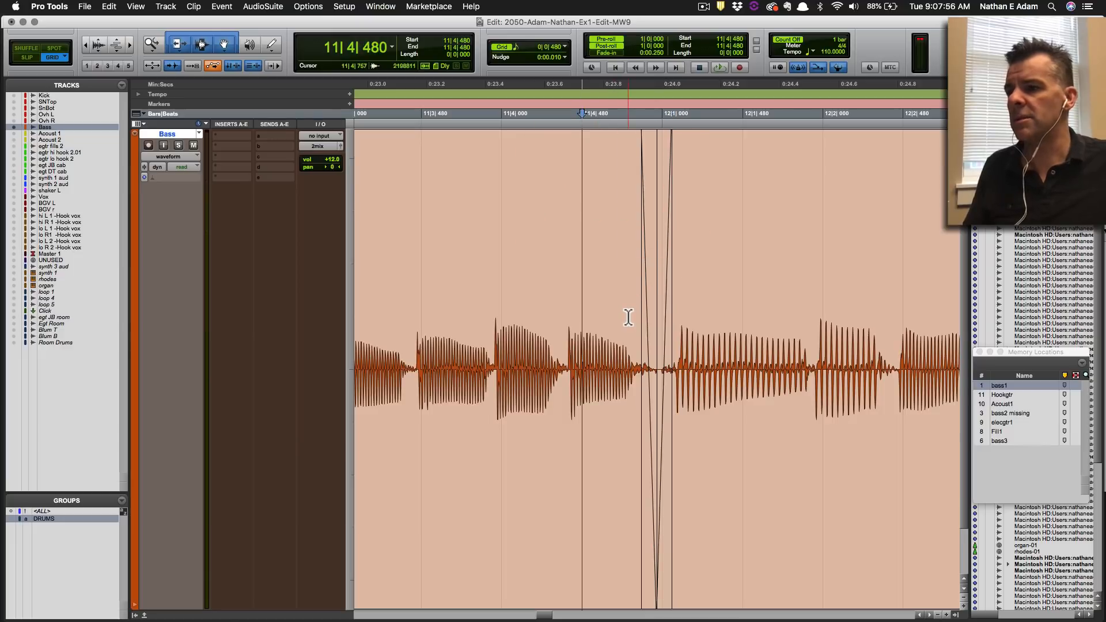
pyautogui.press('space')
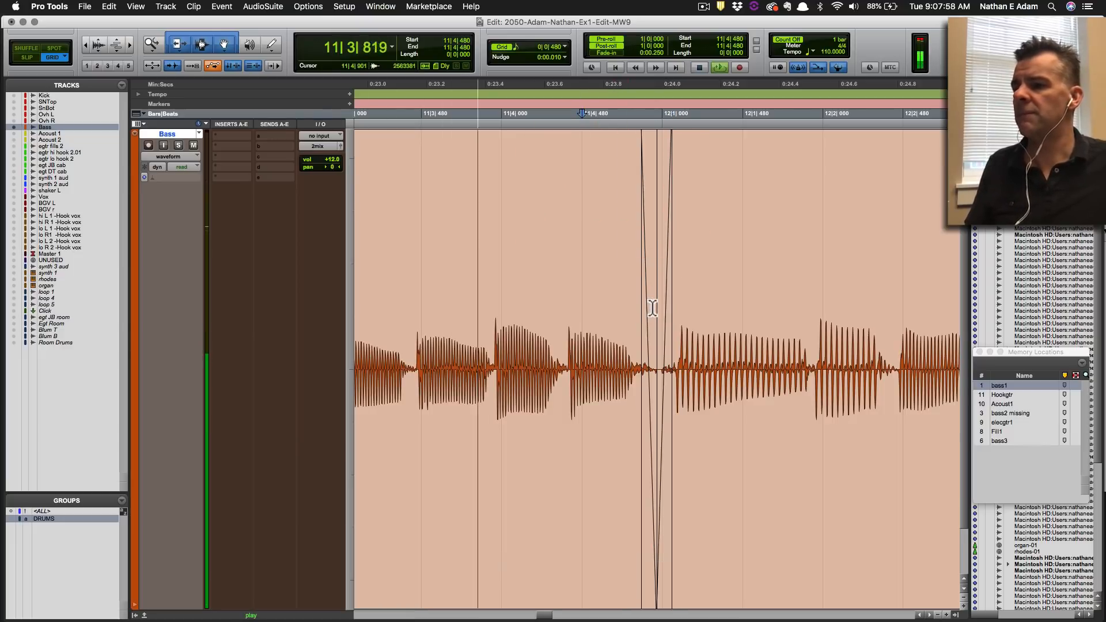
pyautogui.press('space')
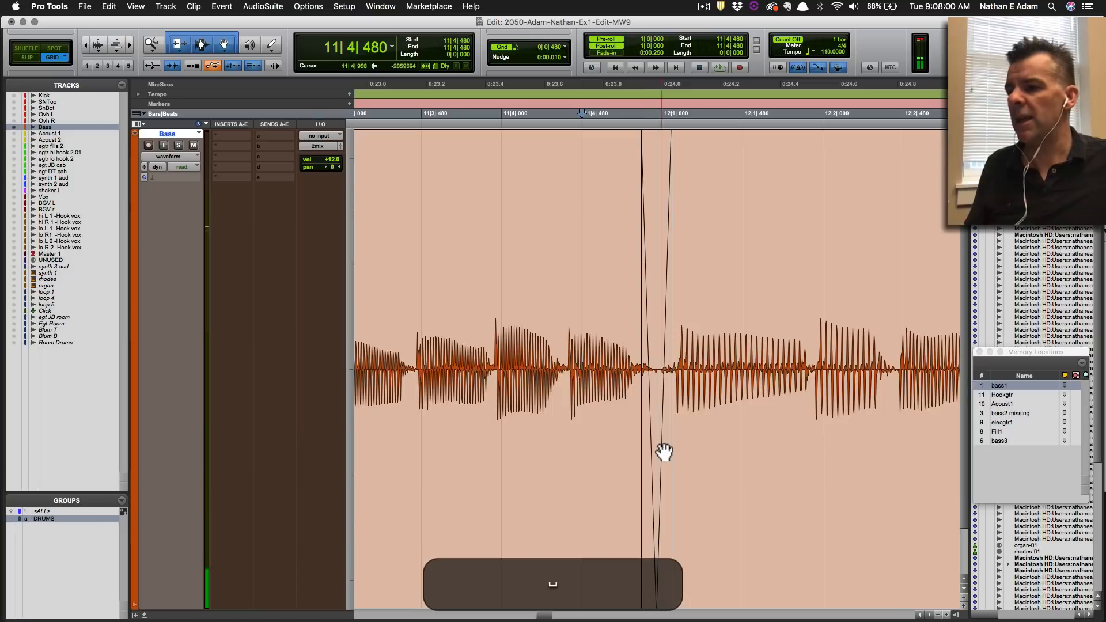
pyautogui.click(663, 451)
pyautogui.press('BackSpace')
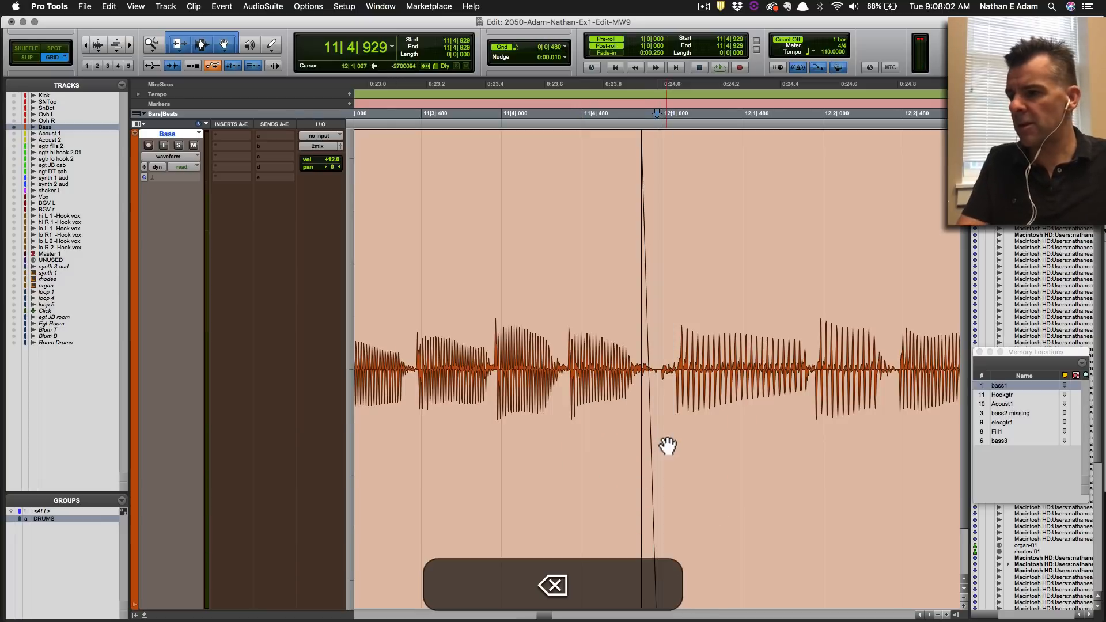
# Trim the Bass clips to leave a gap from 11|4|924 to 12|1|029, and fade in the following clip until 12|1|065.
pyautogui.press('super+bracketright')
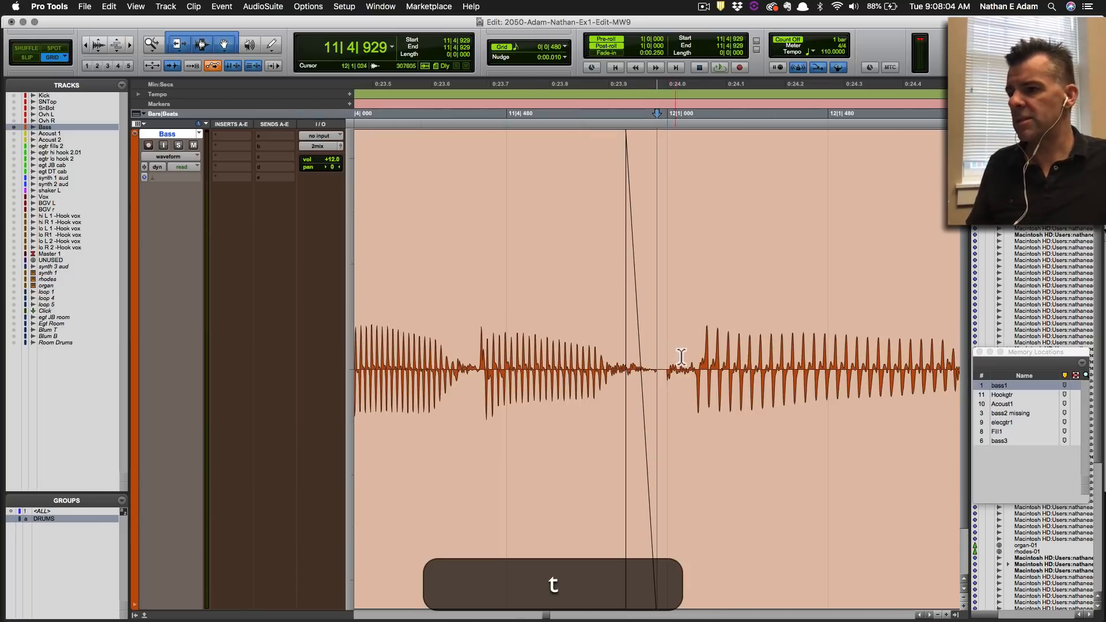
pyautogui.press('super')
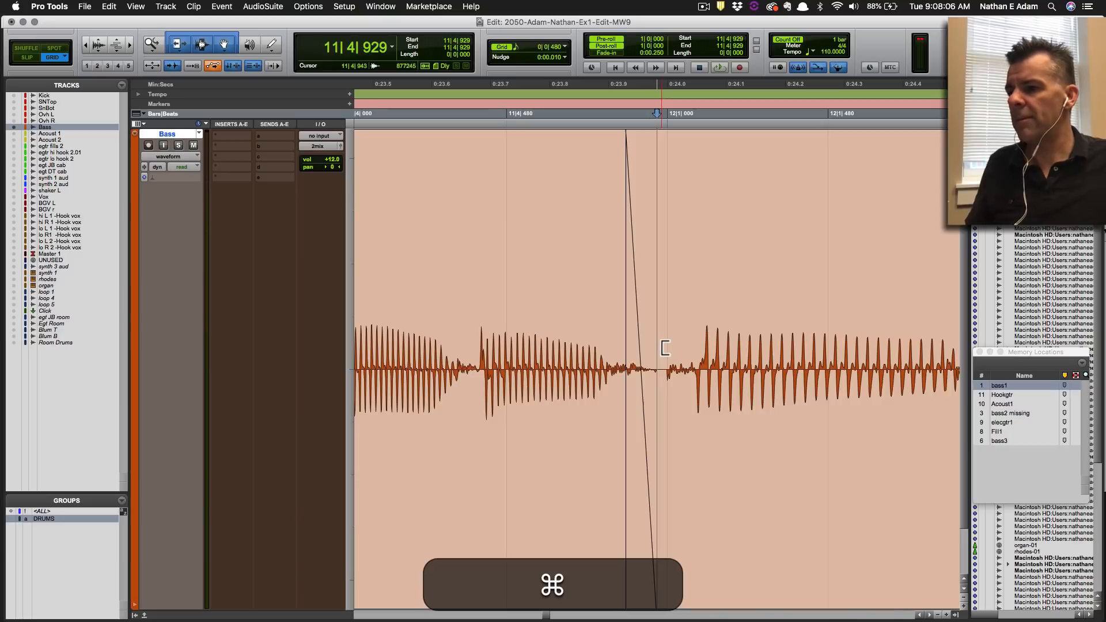
pyautogui.moveTo(666, 348); pyautogui.dragTo(655, 376)
pyautogui.keyDown('super'); pyautogui.click(649, 452); pyautogui.keyUp('super')
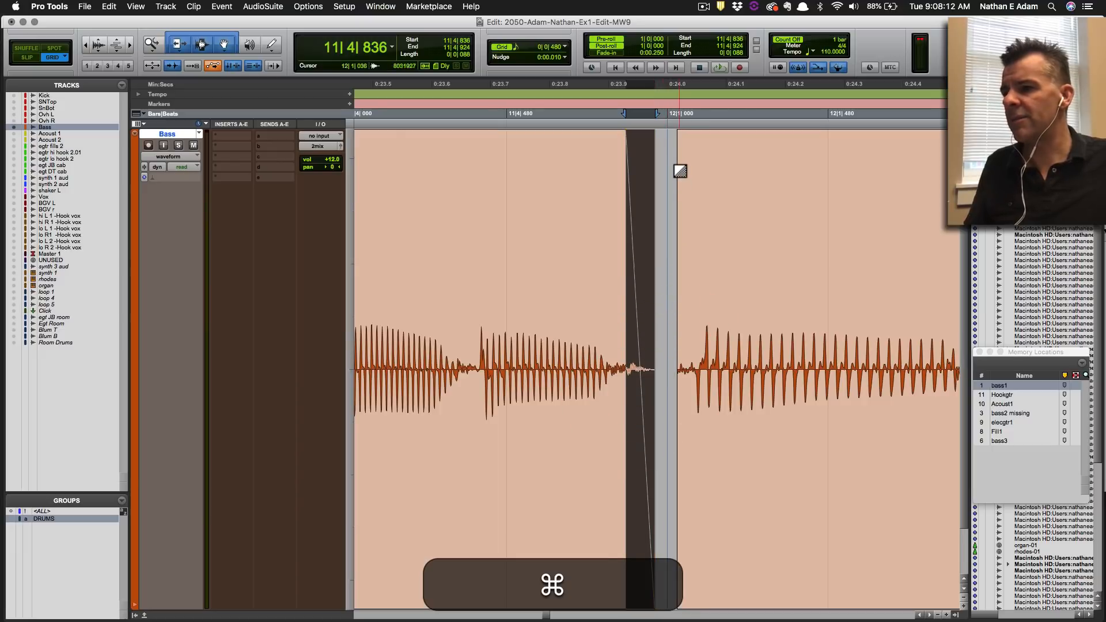
pyautogui.moveTo(681, 171); pyautogui.dragTo(690, 153)
# Play the Bass transition into bar 12 from 11|4|000 and save the session.
pyautogui.press('super+s')
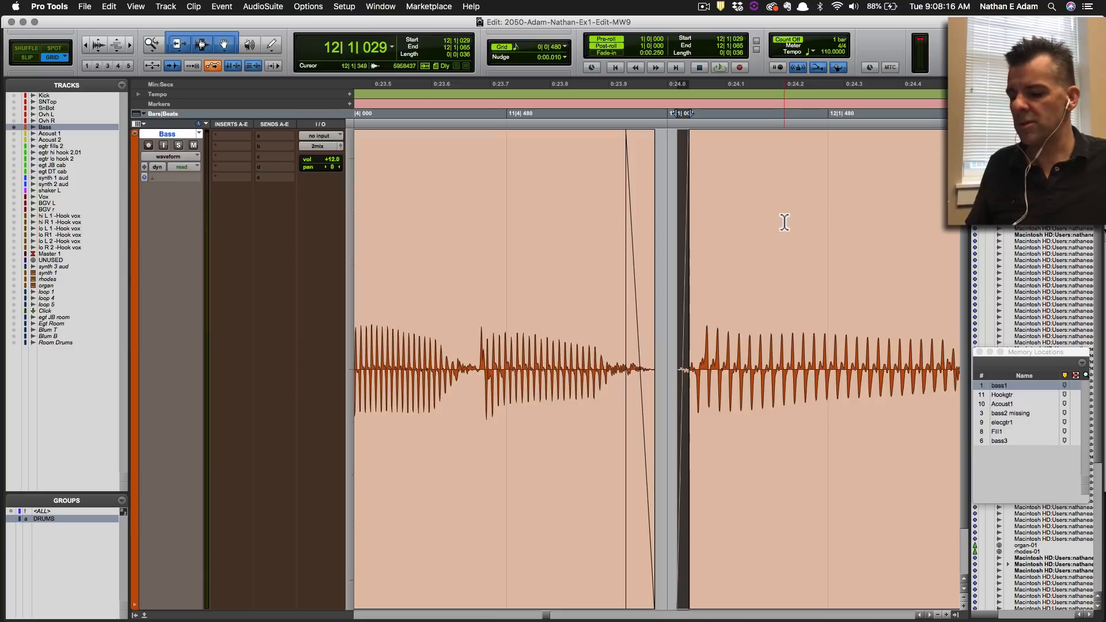
pyautogui.press('r')
pyautogui.press('r')
pyautogui.click(577, 207)
pyautogui.press('space')
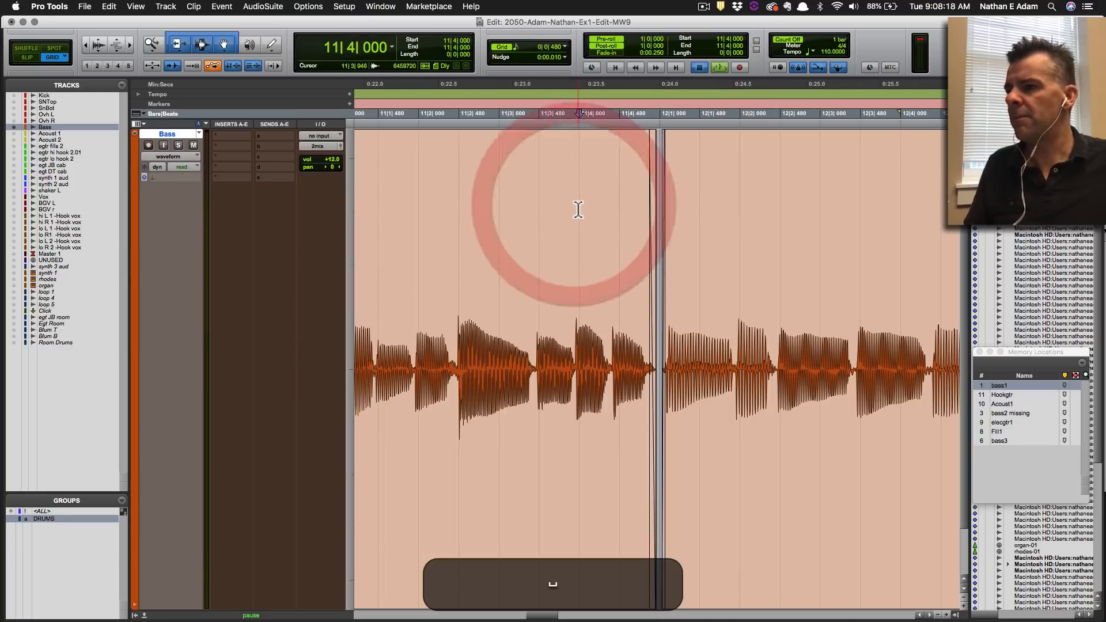
pyautogui.press('super+s')
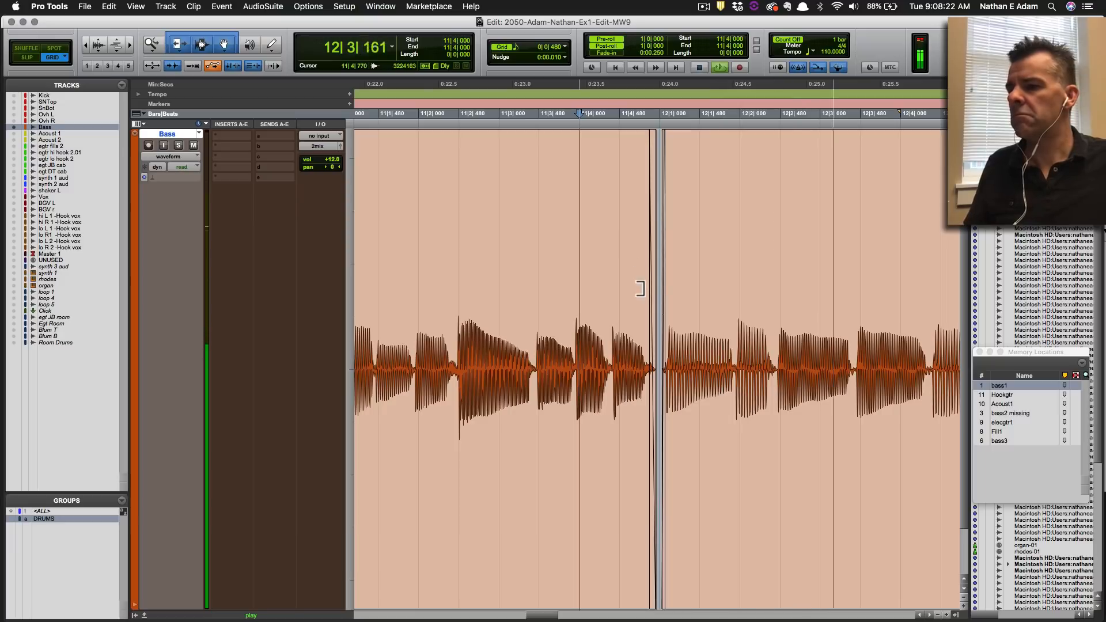
pyautogui.press('super+s')
# Color the pasted Bass clip from 10|1|000 to 11|4|924 dark purple and close the color palette.
pyautogui.press('r')
pyautogui.press('r')
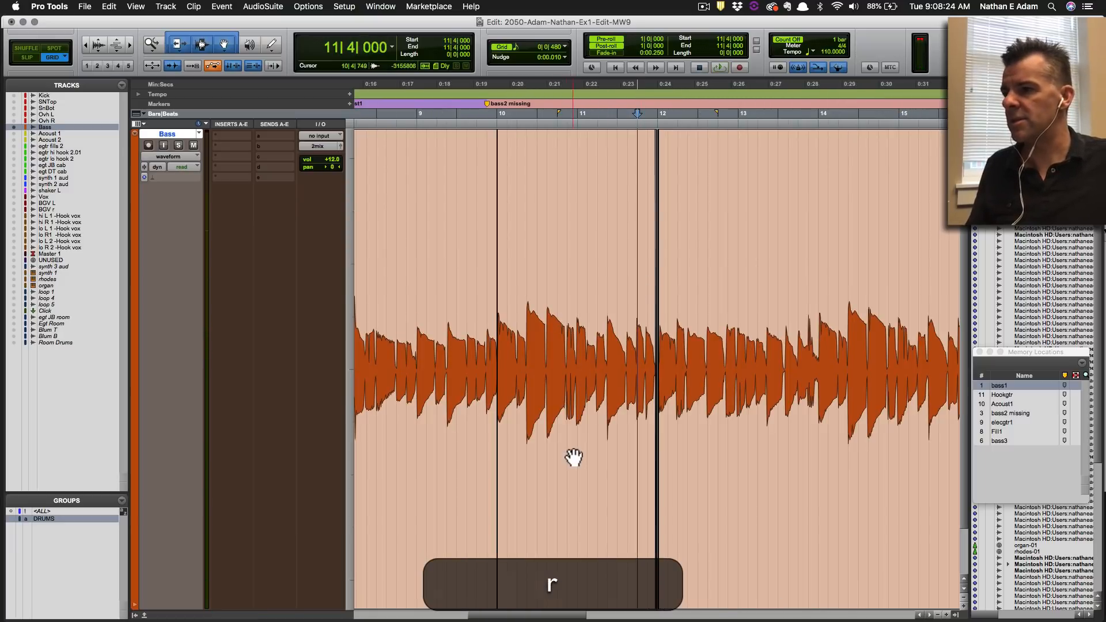
pyautogui.click(573, 458)
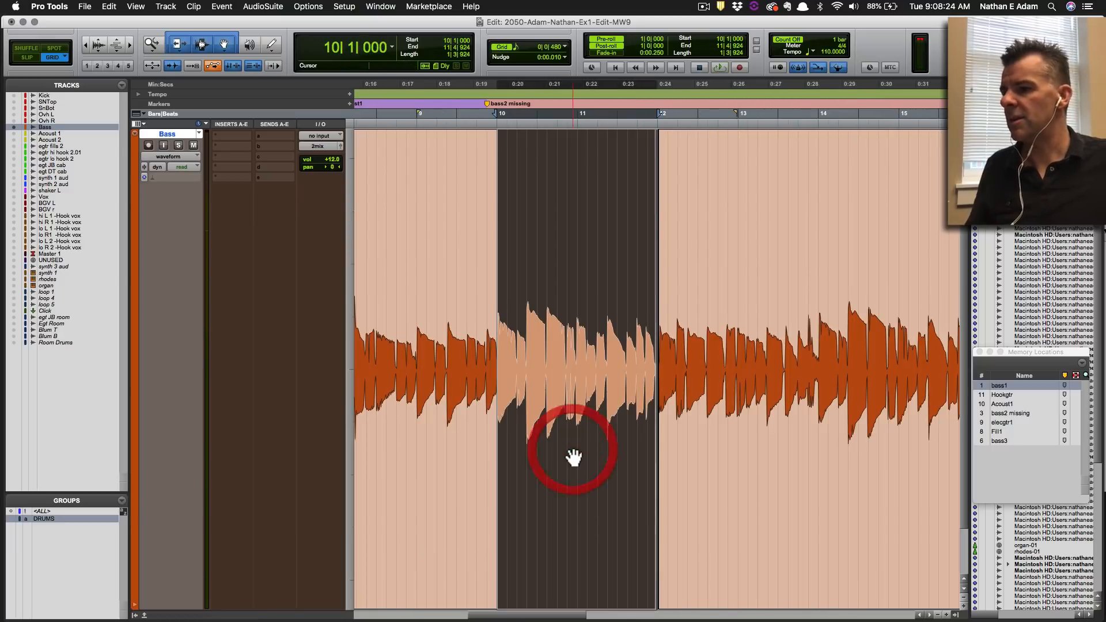
pyautogui.doubleClick(133, 310)
pyautogui.click(227, 103)
pyautogui.click(230, 114)
pyautogui.click(239, 139)
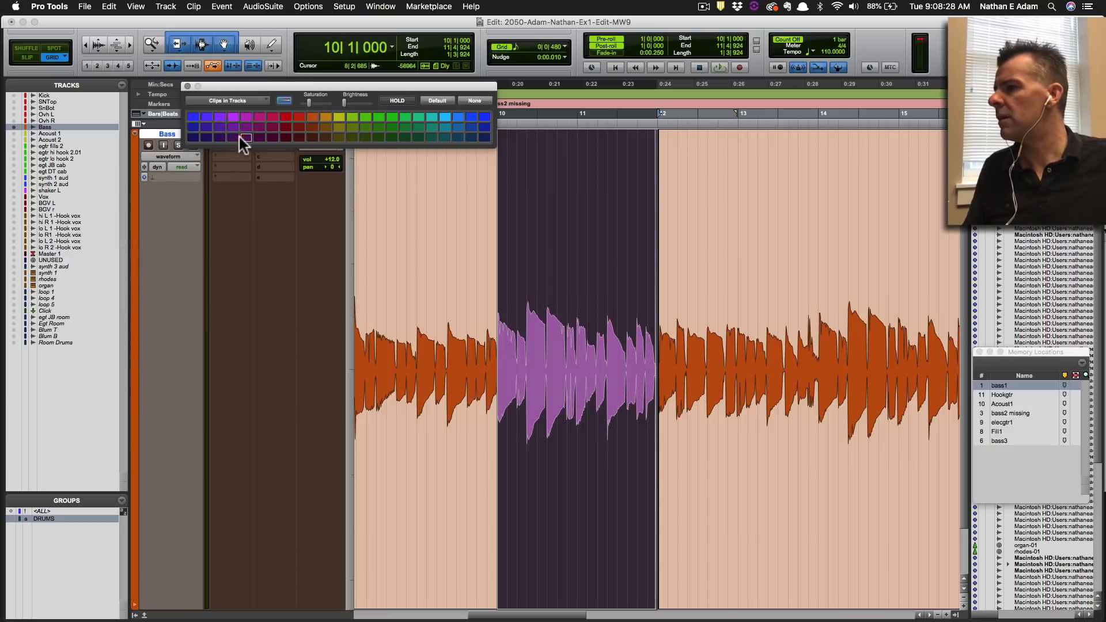
pyautogui.click(187, 86)
# Delete the bass2 missing and bass1 markers and save the session.
pyautogui.moveTo(489, 105)
pyautogui.mouseDown()
pyautogui.moveTo(502, 84)
pyautogui.moveTo(493, 80)
pyautogui.mouseUp()
pyautogui.hscroll(-3, 530, 220)
pyautogui.hscroll(-3, 530, 218)
pyautogui.press('super+s')
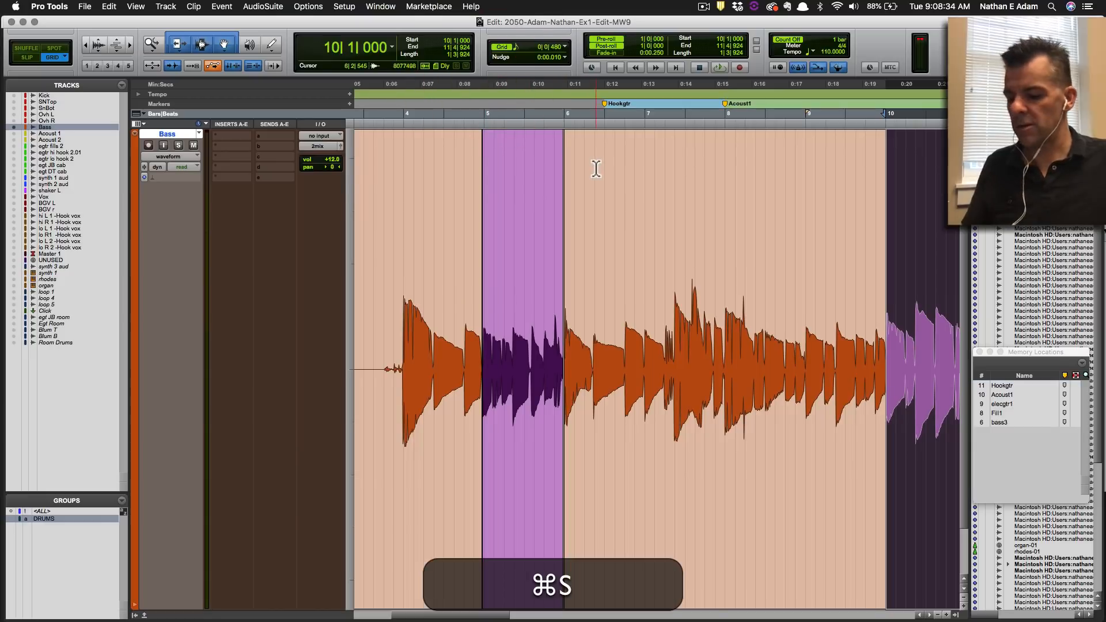
pyautogui.press('super+r')
pyautogui.press('super+s')
pyautogui.hscroll(6, 746, 294)
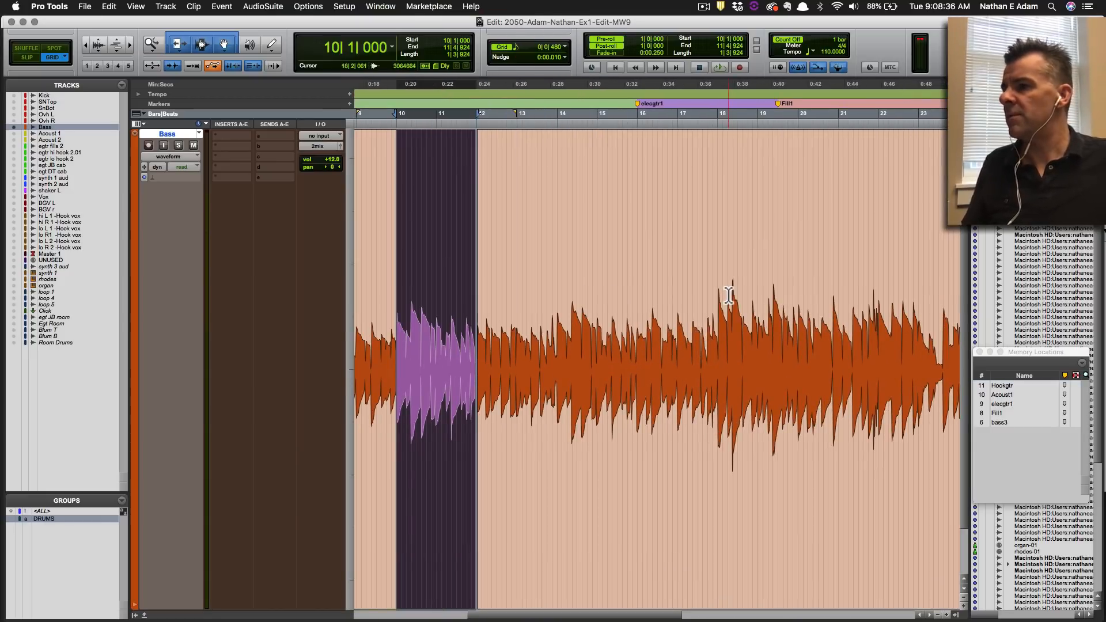
# Locate bar 25 near the bass3 marker, play the Bass passage from 25|1|000, and save the session.
pyautogui.hscroll(10, 718, 294)
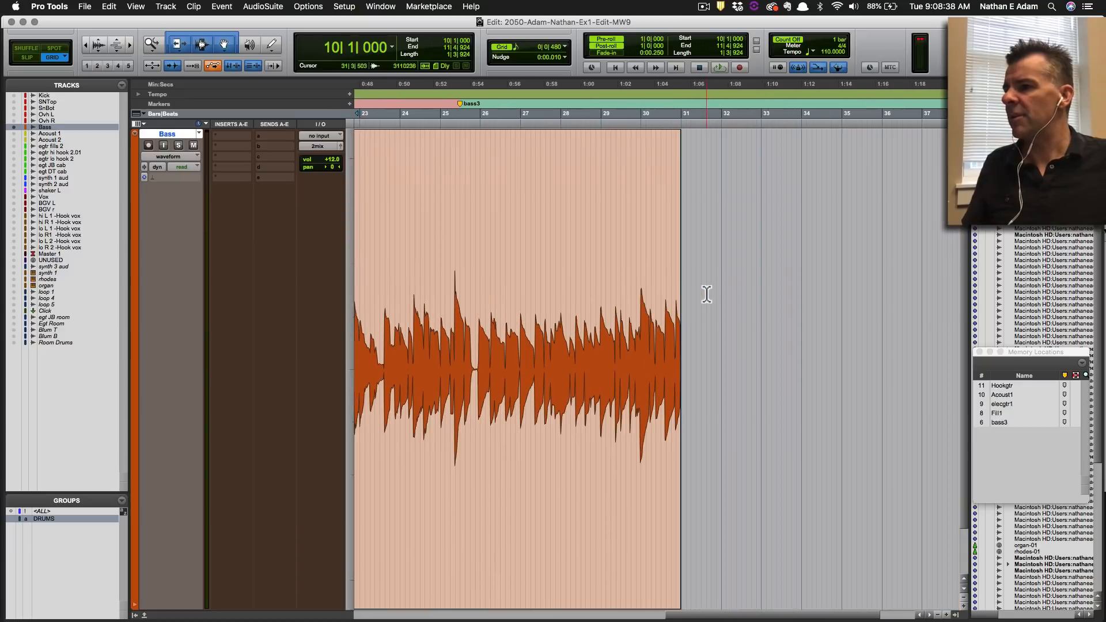
pyautogui.hscroll(-3, 708, 294)
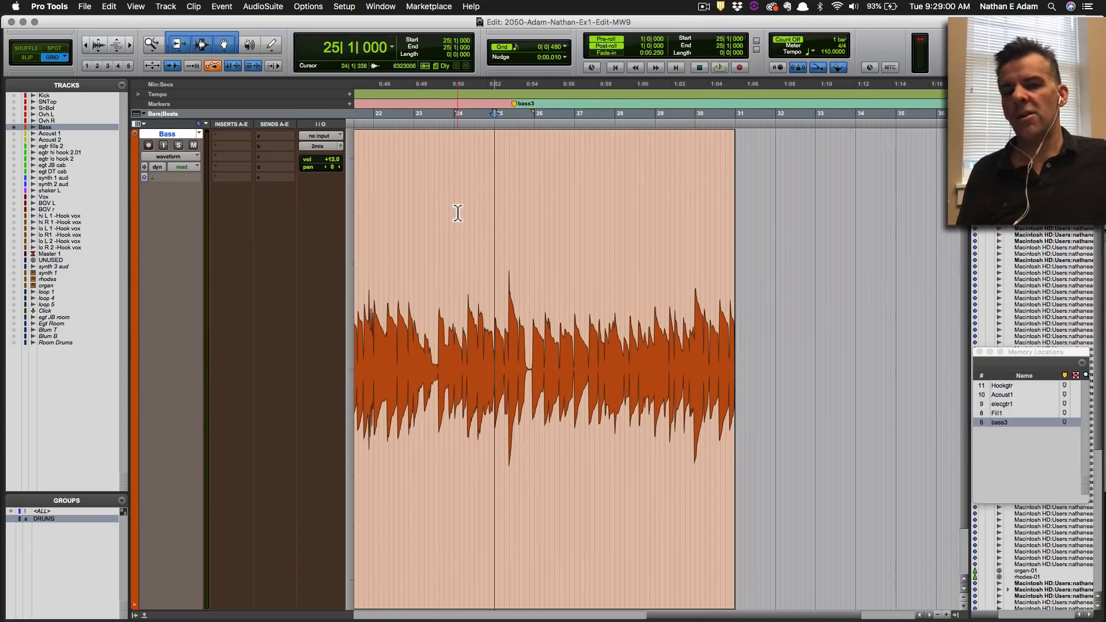
pyautogui.press('super+s')
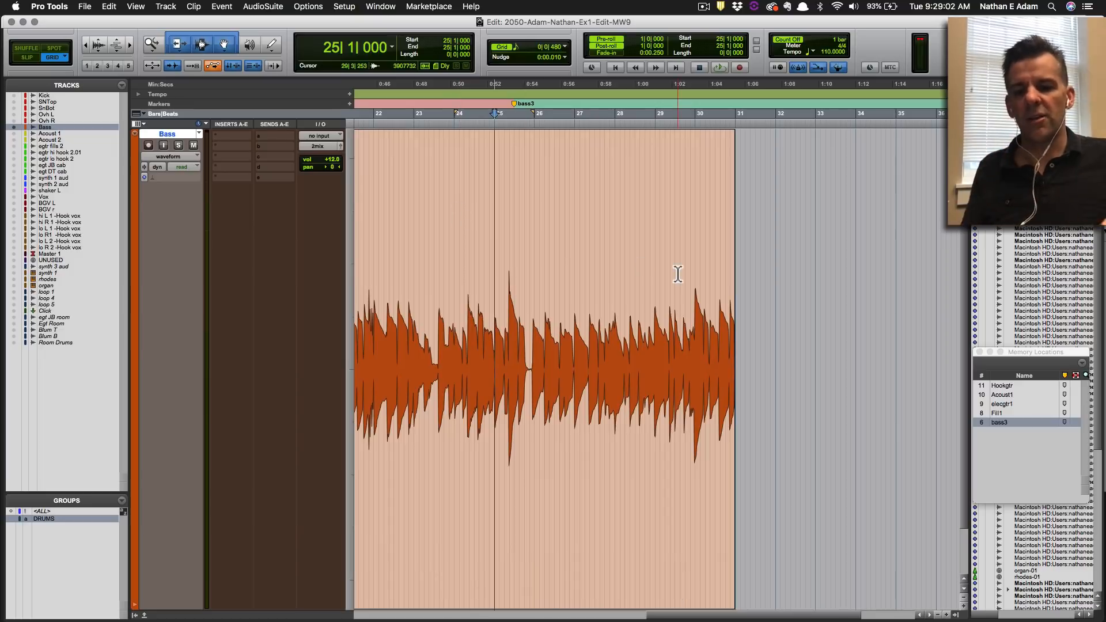
pyautogui.press('super+bracketright')
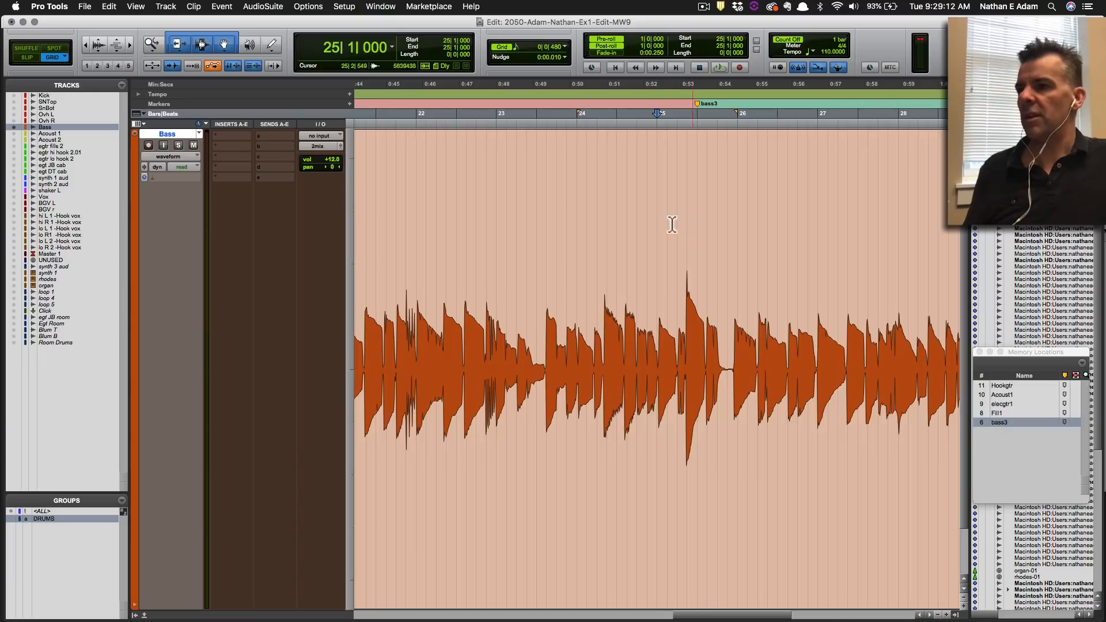
pyautogui.press('KP_Multiply')
pyautogui.write('25')
pyautogui.press('KP_Enter')
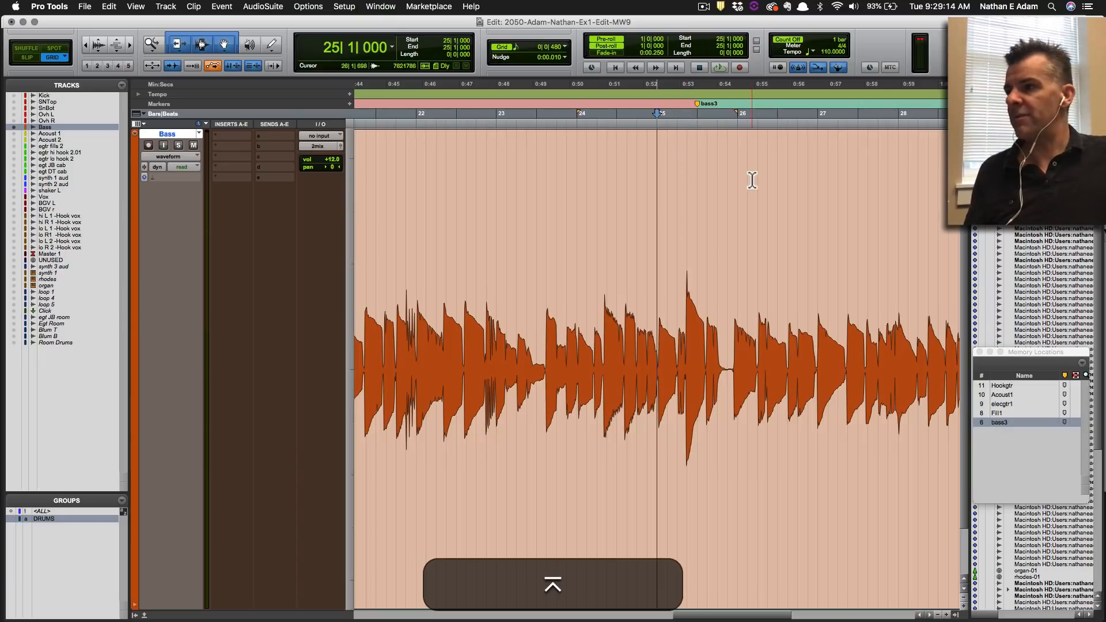
pyautogui.press('space')
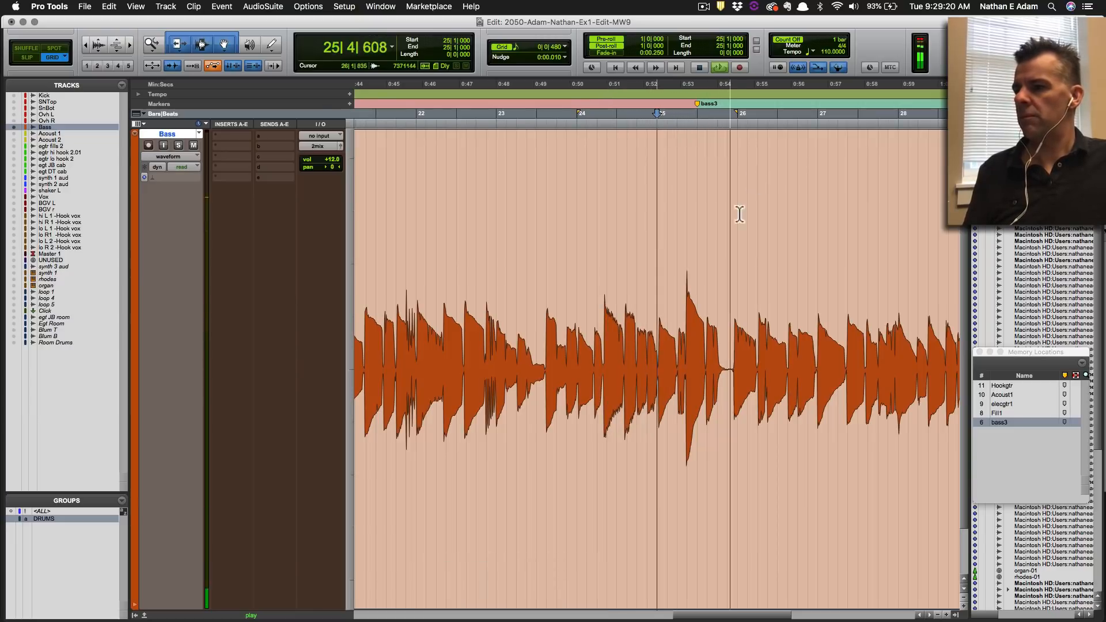
pyautogui.press('space')
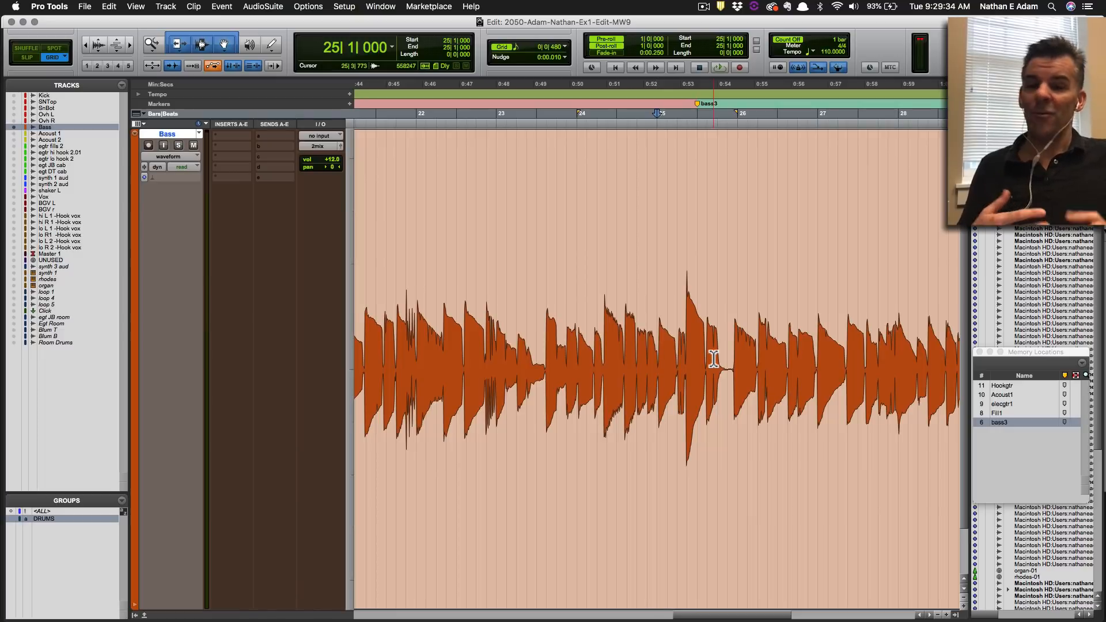
pyautogui.press('super+s')
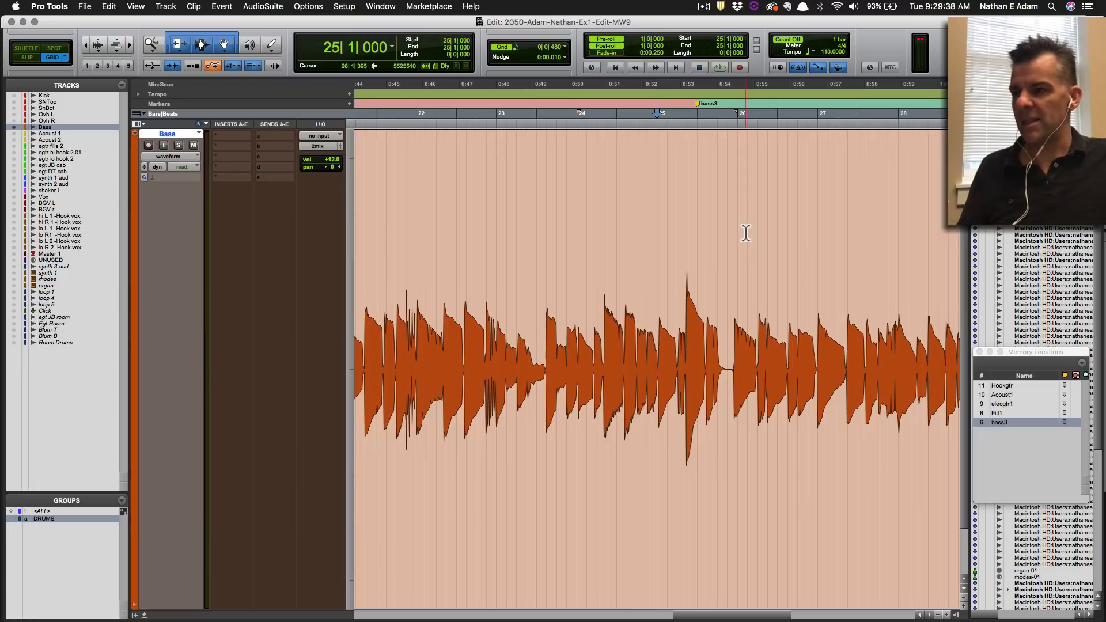
# Review the Bass waveform around the bass3 marker, save the session, and replay the passage from bar 25.
pyautogui.press('r')
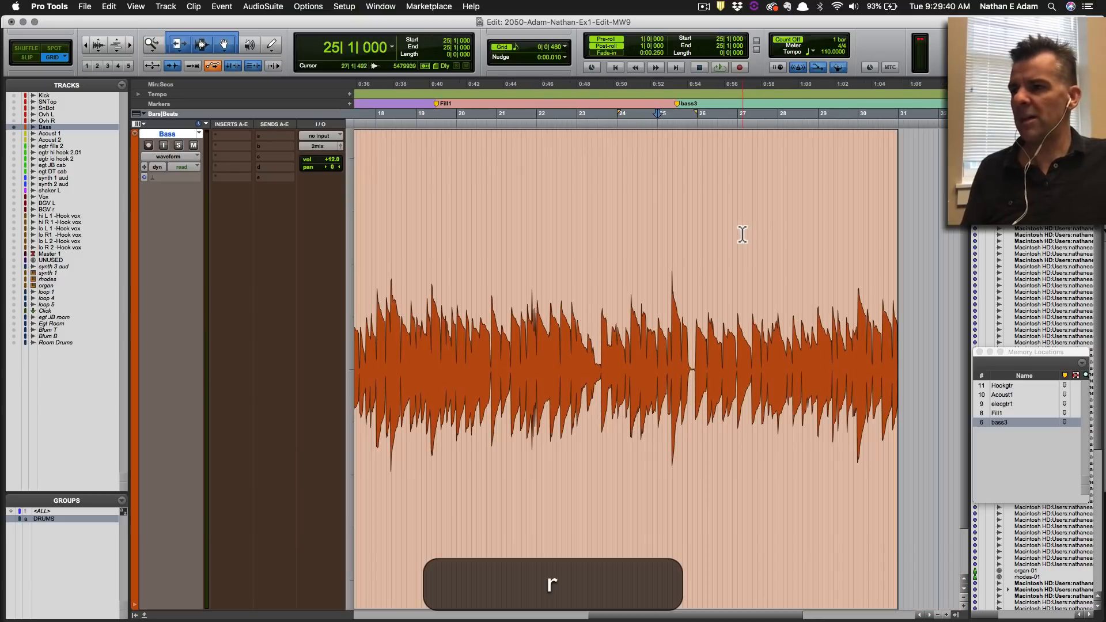
pyautogui.hscroll(-3, 646, 205)
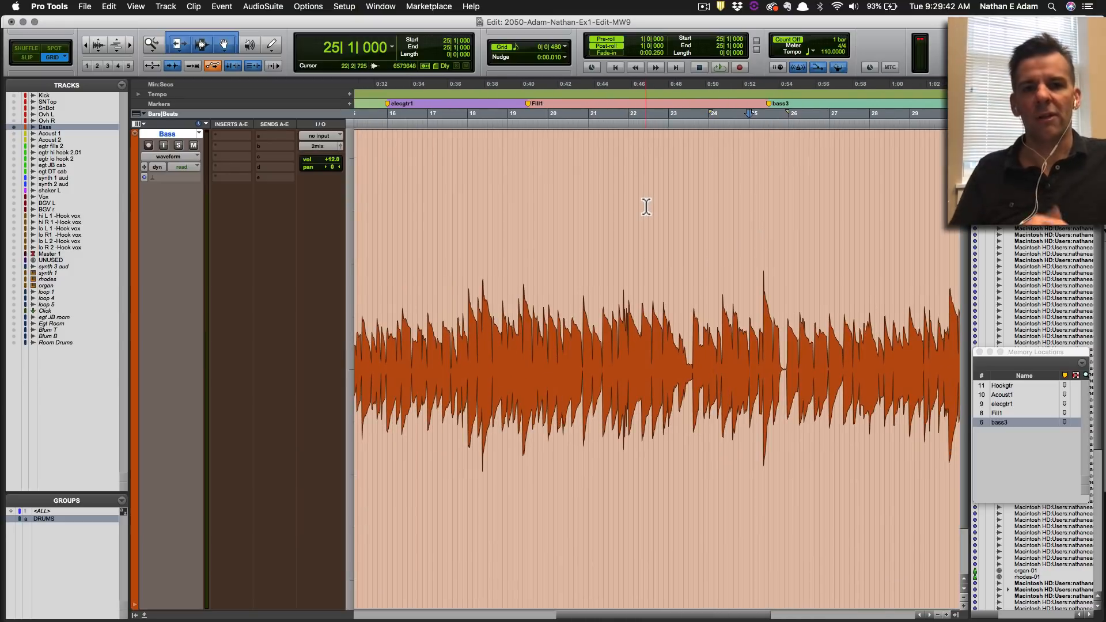
pyautogui.hscroll(3, 864, 203)
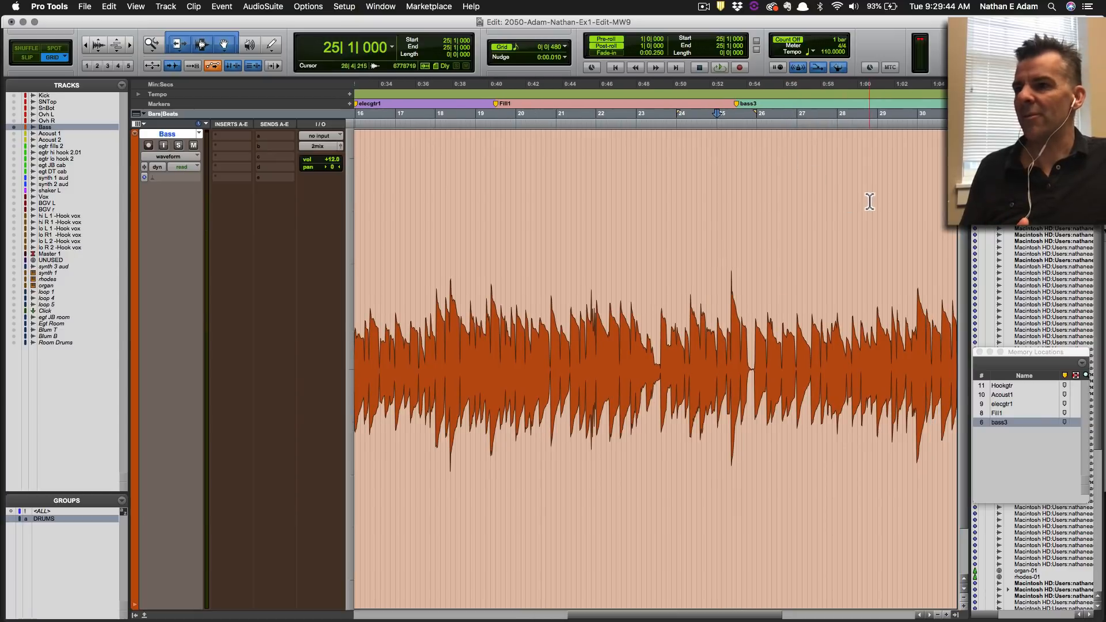
pyautogui.hscroll(1, 852, 202)
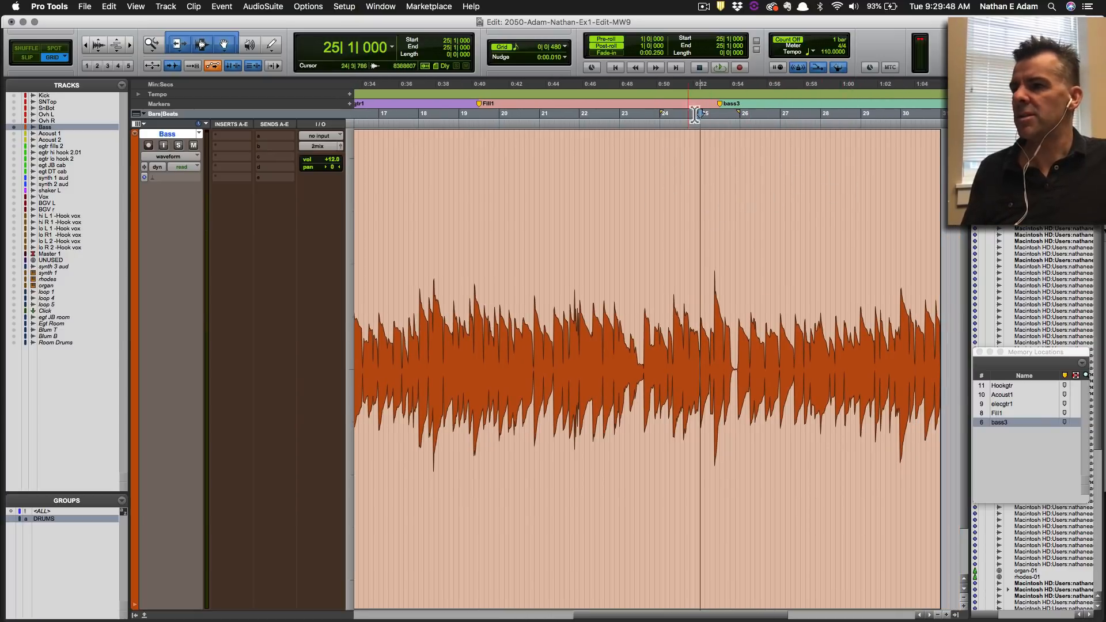
pyautogui.press('super+s')
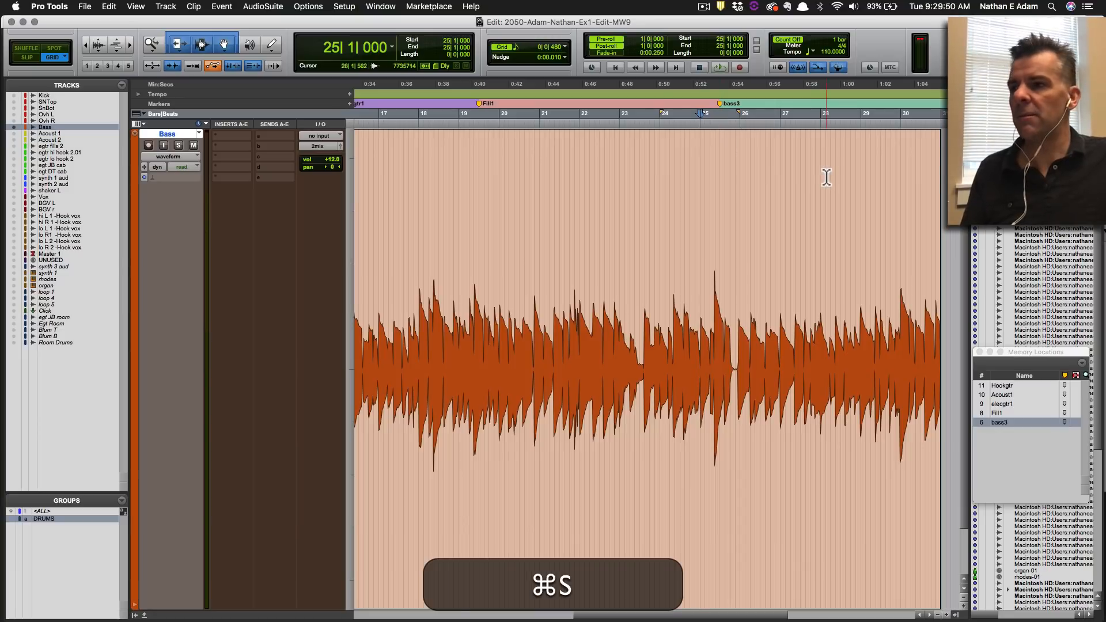
pyautogui.press('space')
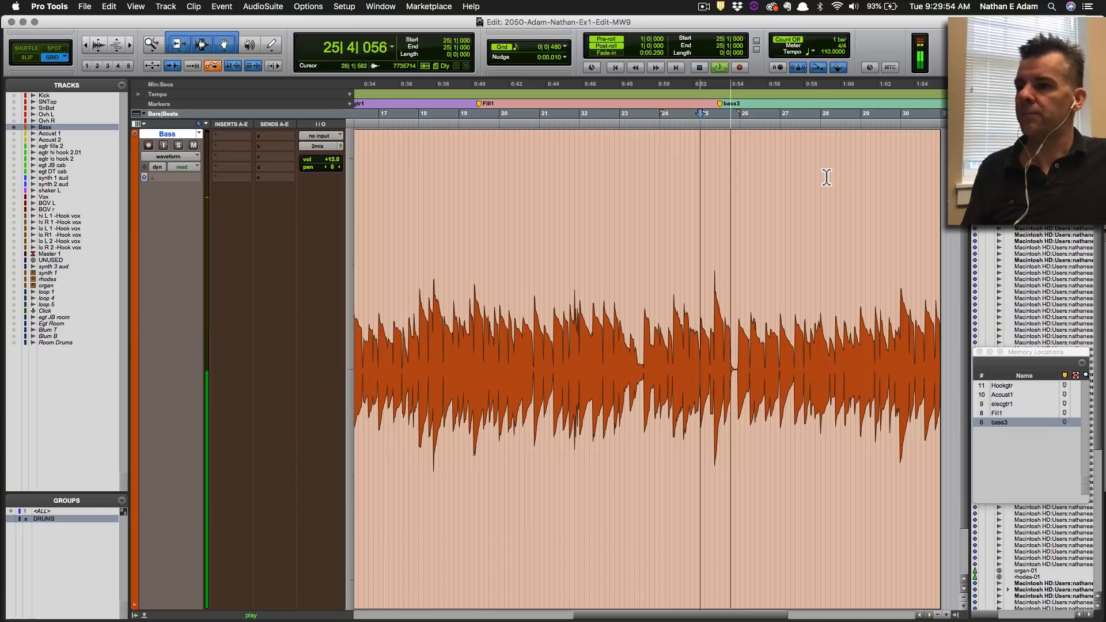
pyautogui.press('space')
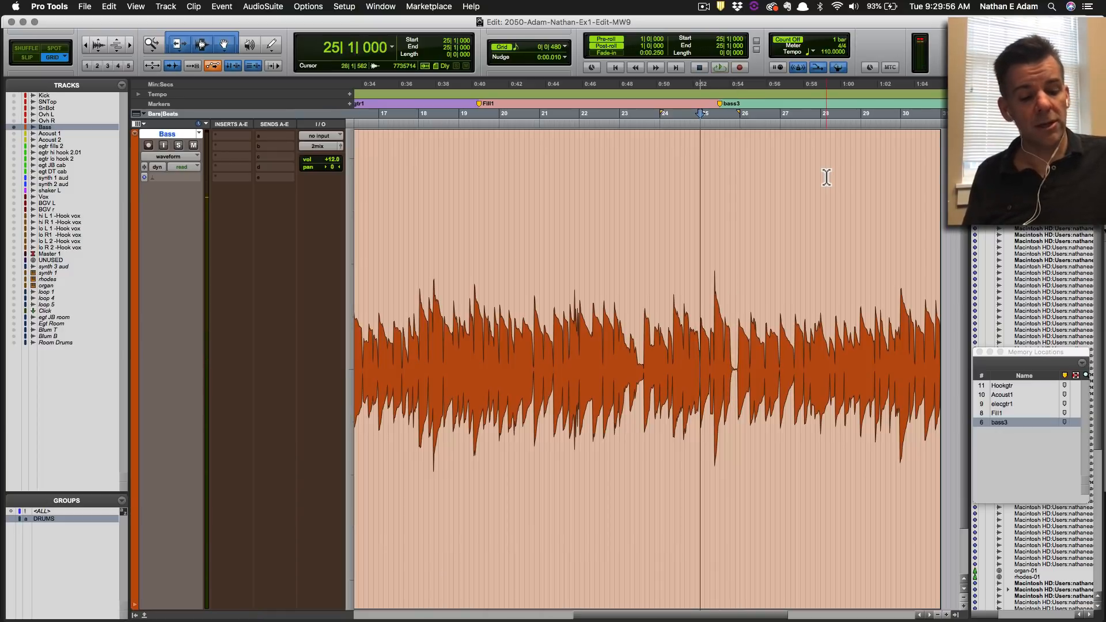
# Move the playback position to bar 21, play the Bass passage four bars before the bass3 problem, and save the session.
pyautogui.press('KP_Multiply')
pyautogui.write('21')
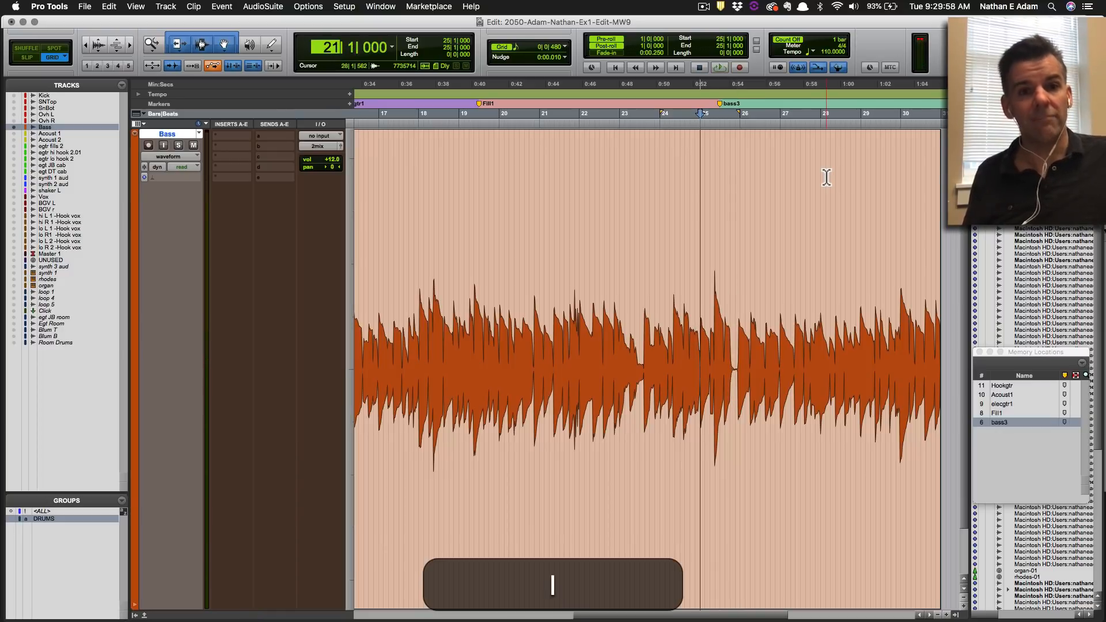
pyautogui.press('KP_Enter')
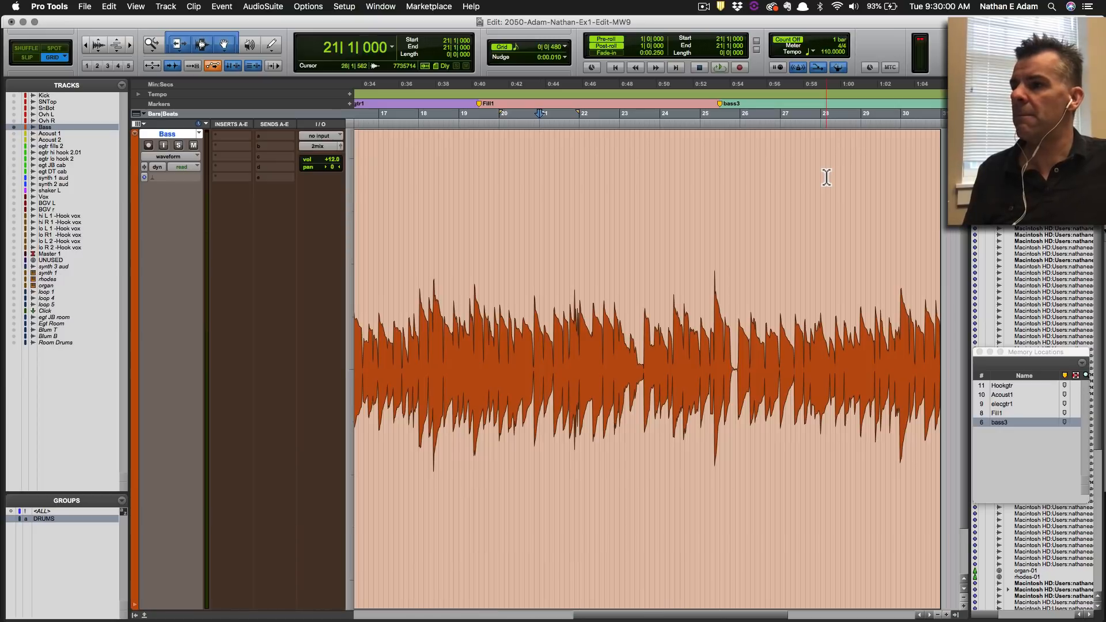
pyautogui.press('space')
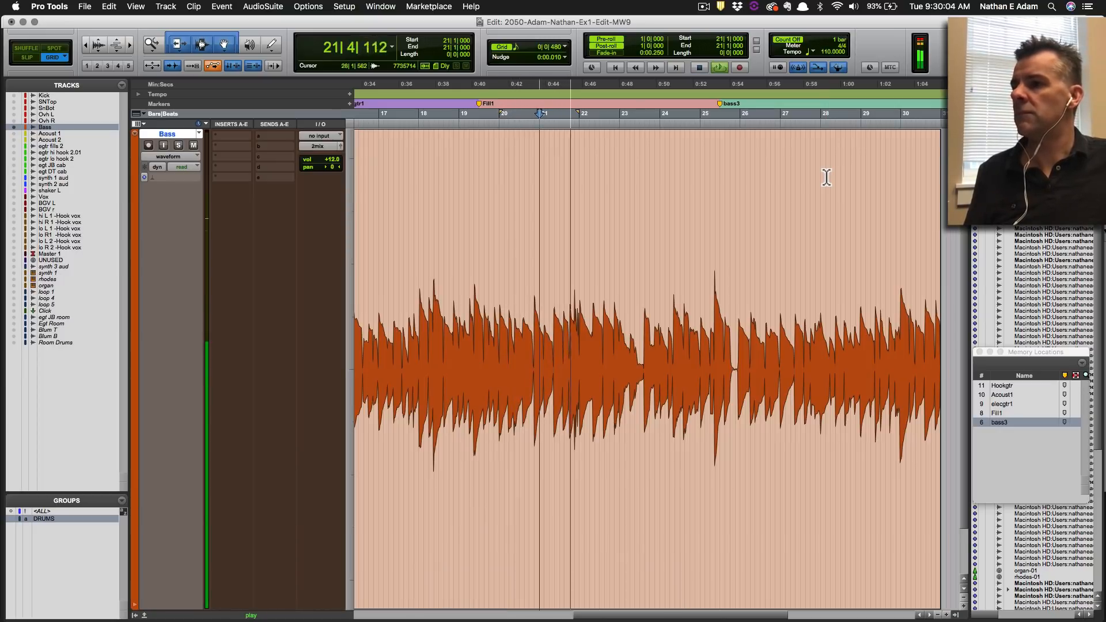
pyautogui.press('space')
pyautogui.press('super+s')
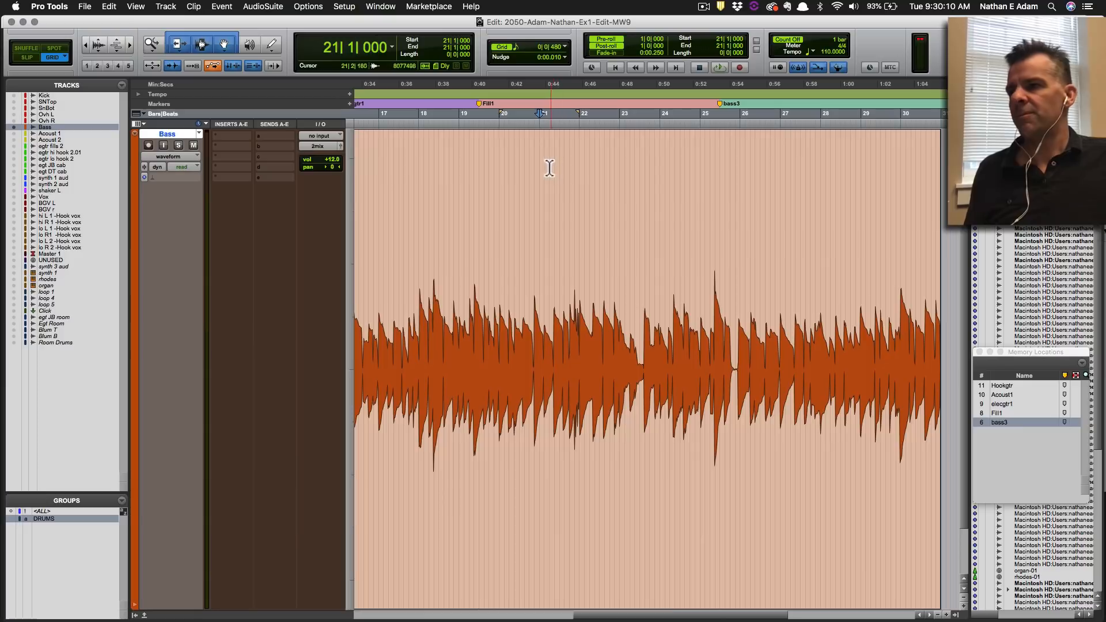
# Switch to Preview to consult the shortcut layout in pro_tools_keyboard.png, and return to Pro Tools.
pyautogui.press('super+Tab')
pyautogui.keyDown('super'); pyautogui.click(586, 314); pyautogui.keyUp('super')
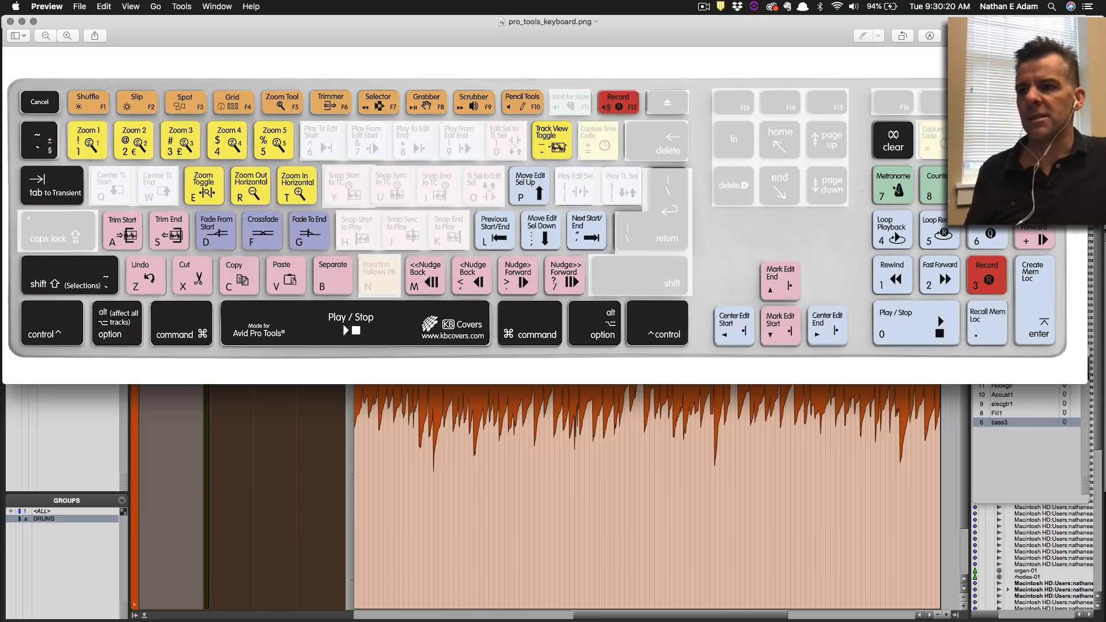
pyautogui.press('super+Tab')
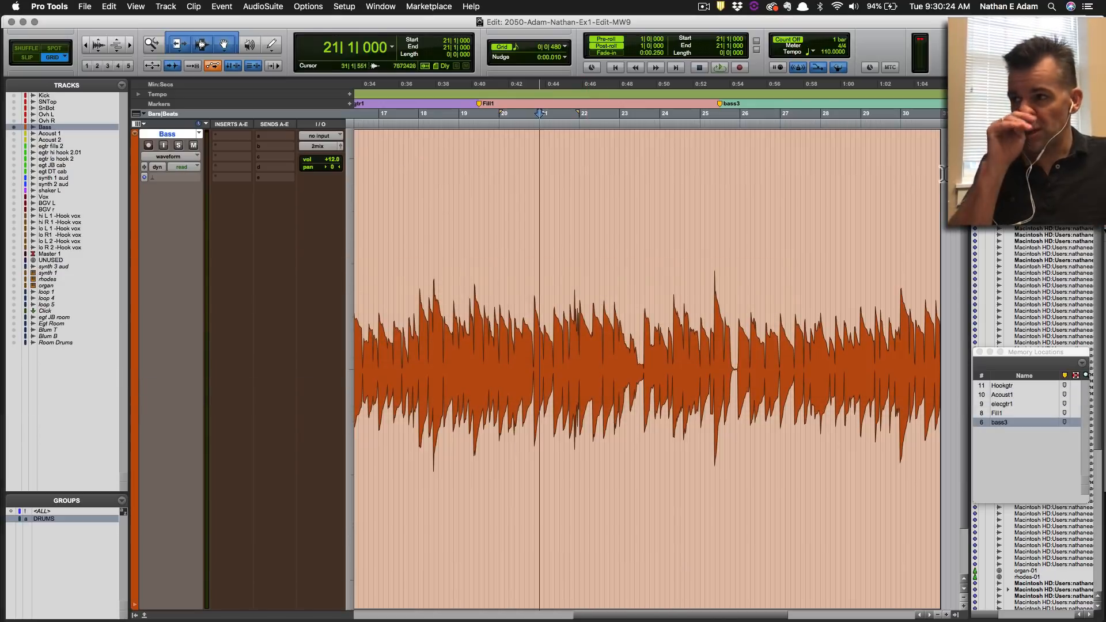
# Activate the main counter for entry, confirm it, and cycle through the edit selection's Start and End fields.
pyautogui.press('KP_Multiply')
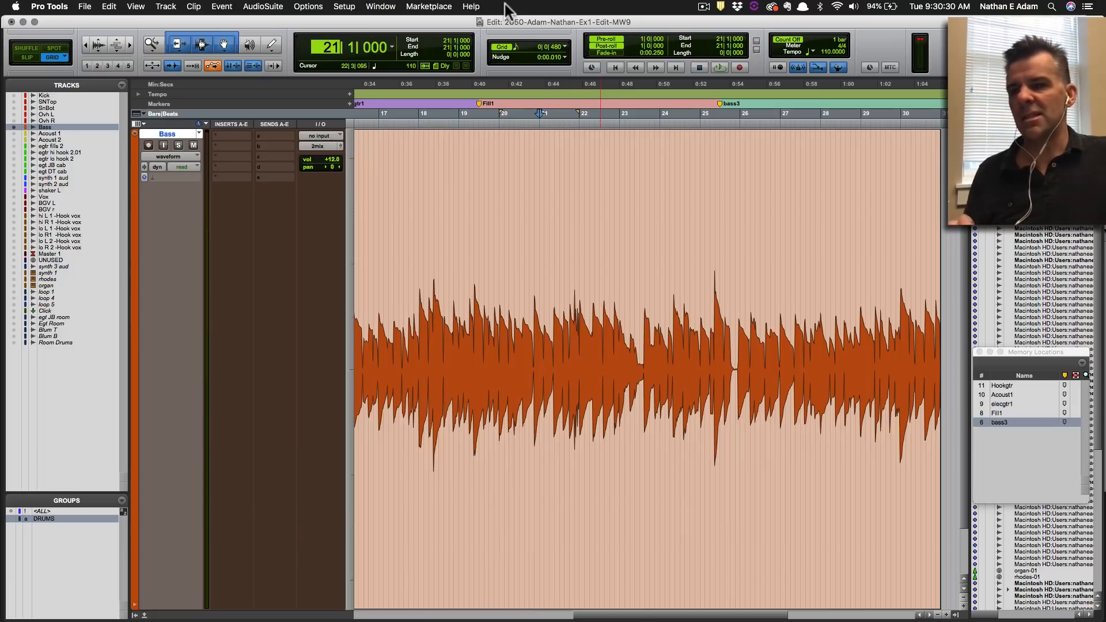
pyautogui.press('KP_Divide')
pyautogui.press('KP_Enter')
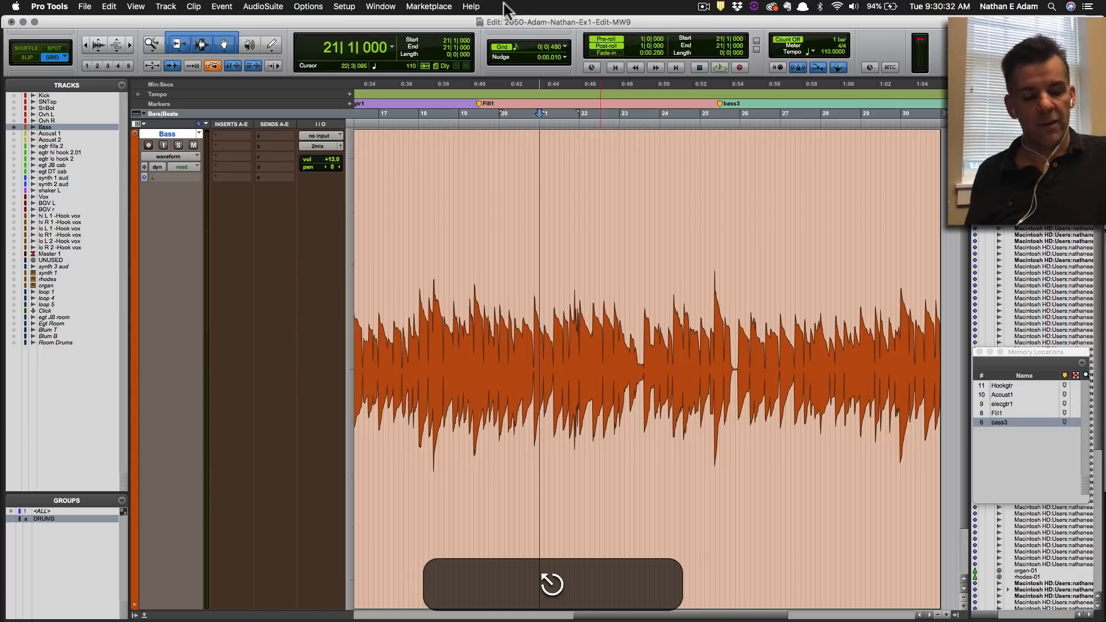
pyautogui.press('KP_Divide')
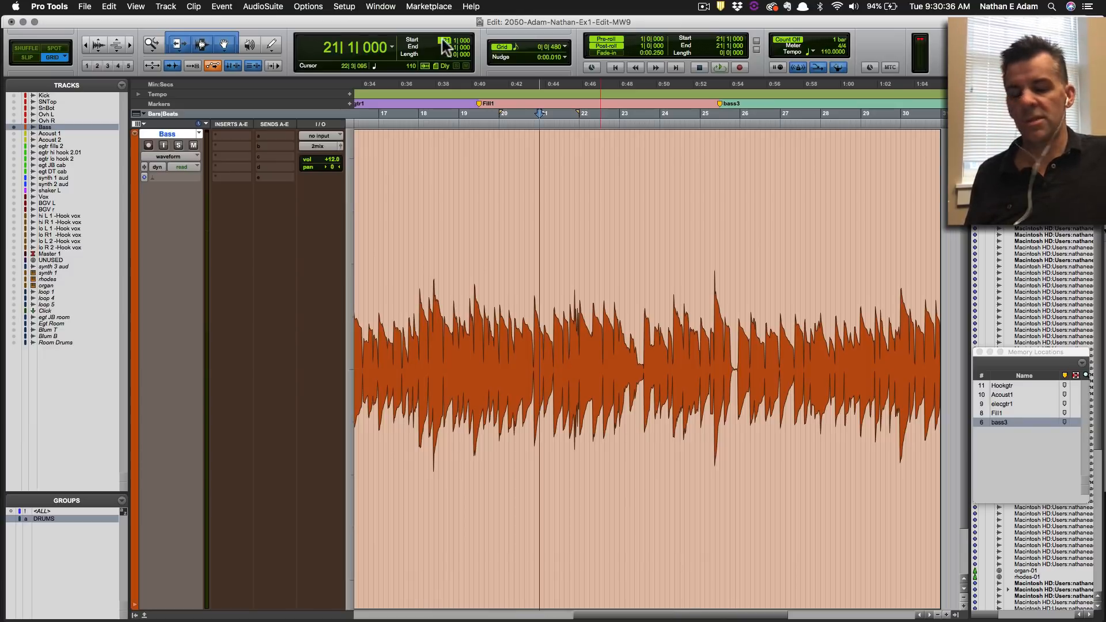
pyautogui.press('KP_Divide')
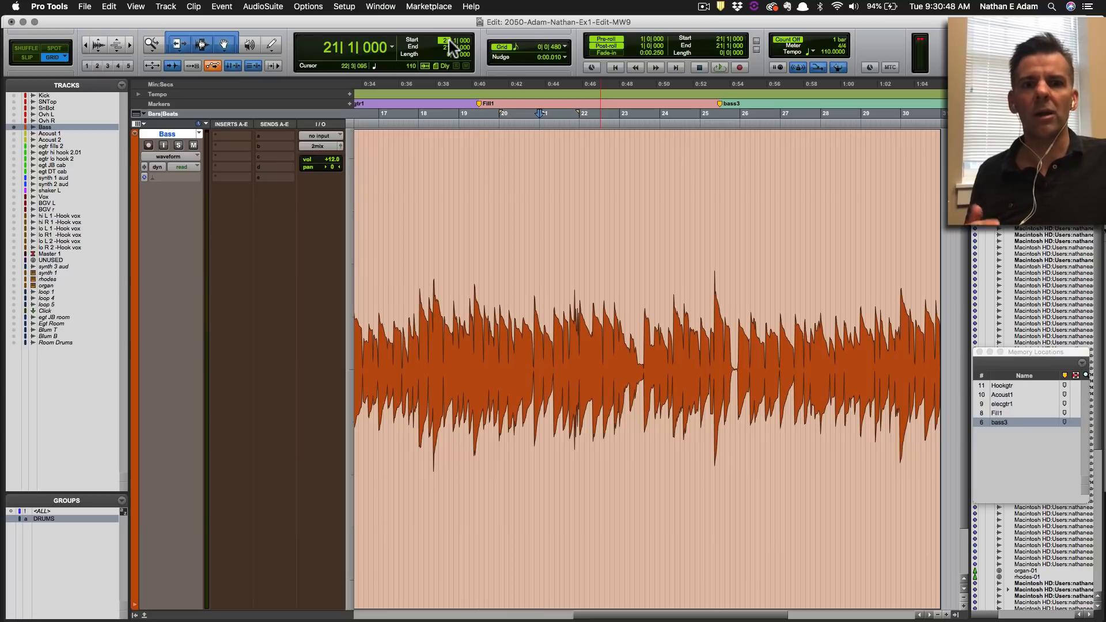
pyautogui.press('/')
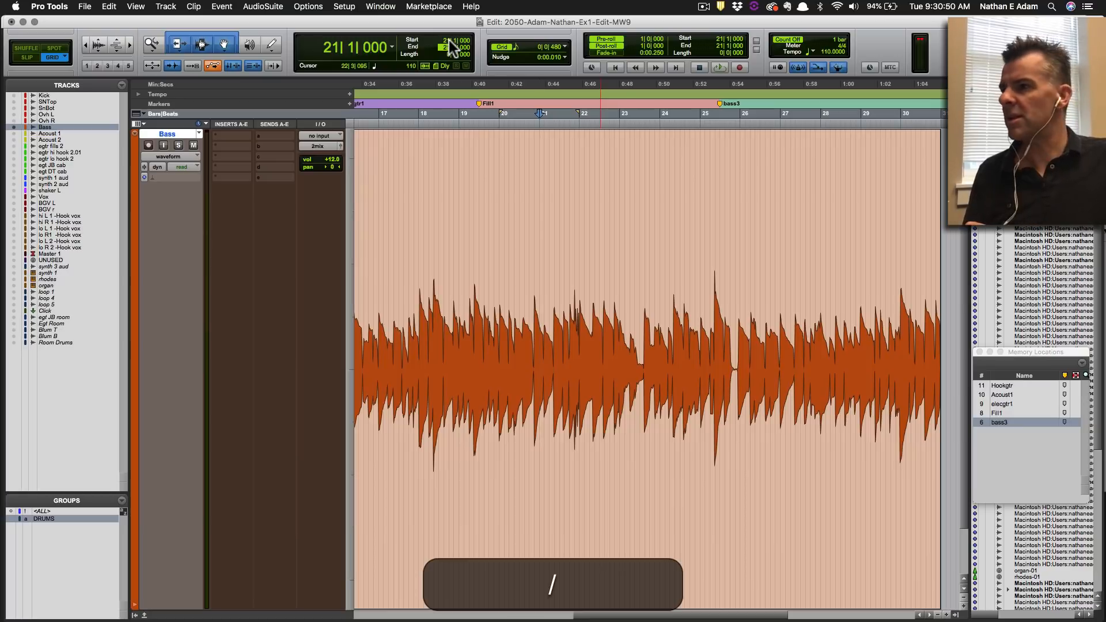
# Switch to TextEdit to review the Music Editing Basics notes on finding and copying good notes, and return to Pro Tools.
pyautogui.press('super+bracketright')
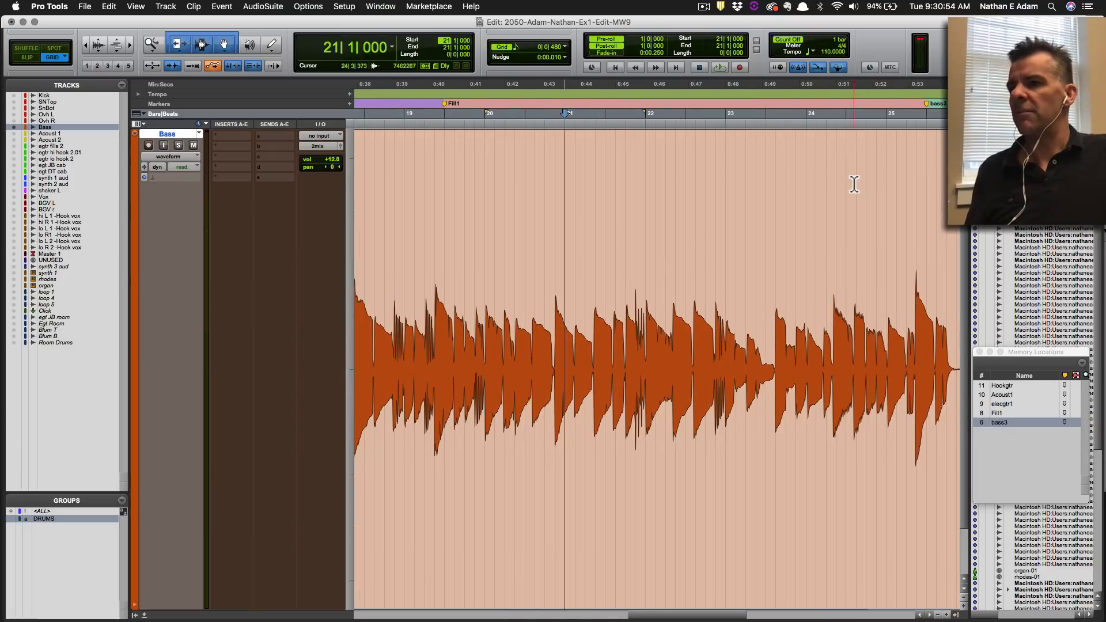
pyautogui.press('super+Tab')
pyautogui.click(643, 315)
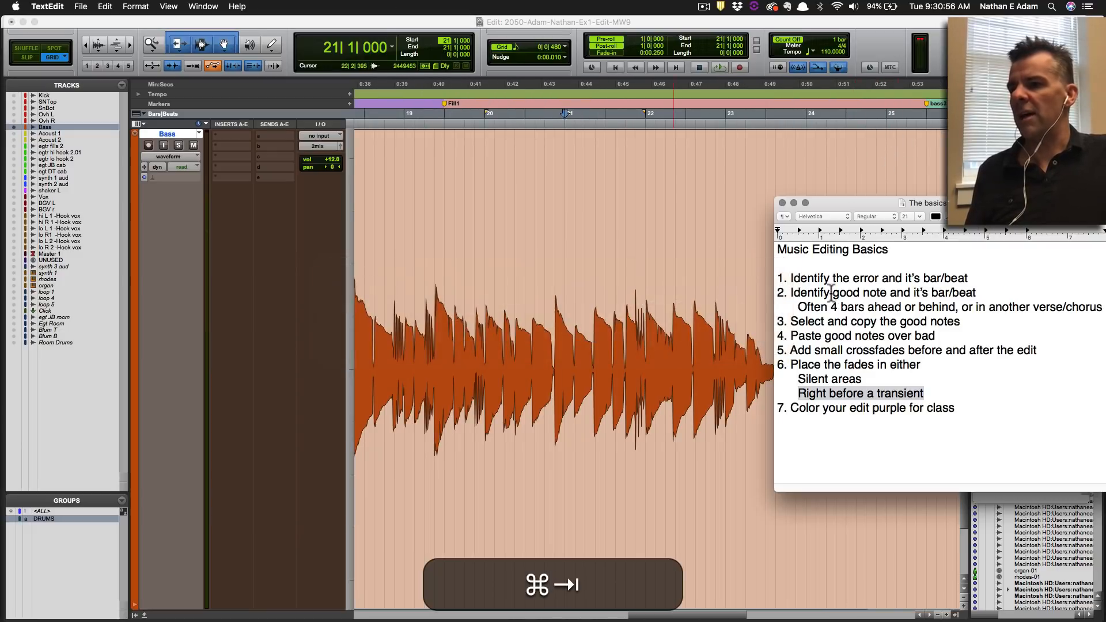
pyautogui.press('super+Tab')
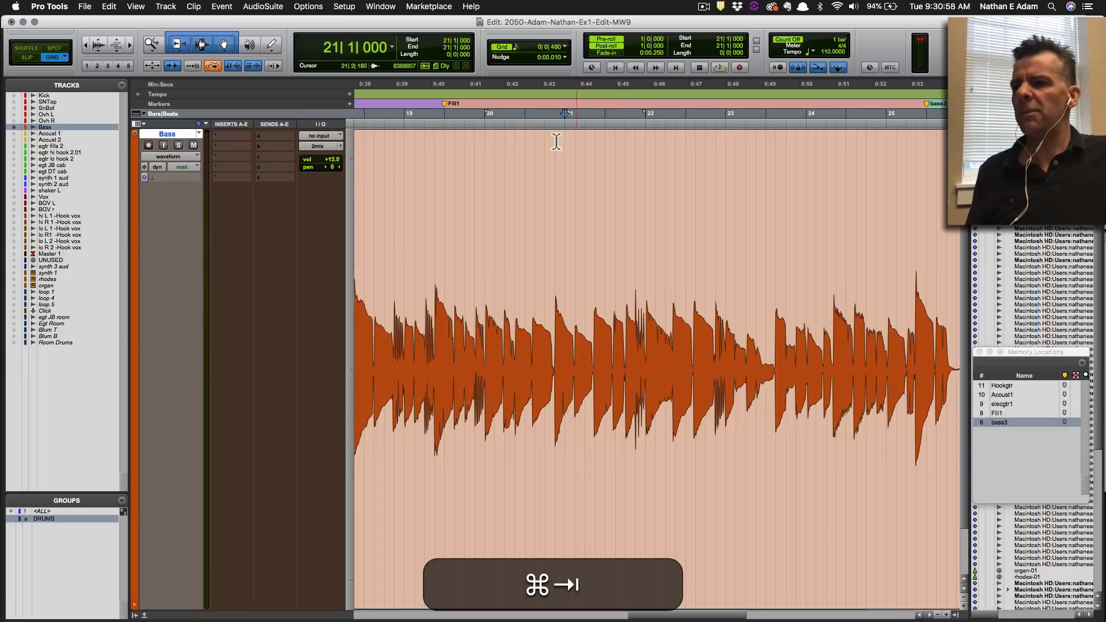
pyautogui.press('super+Tab')
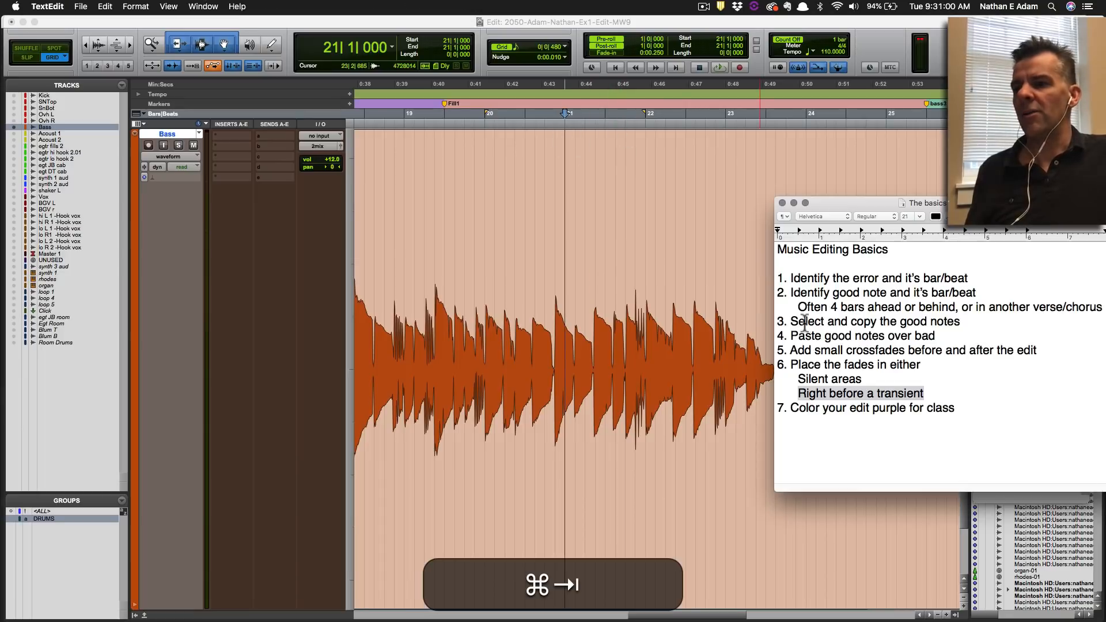
pyautogui.press('super+Tab')
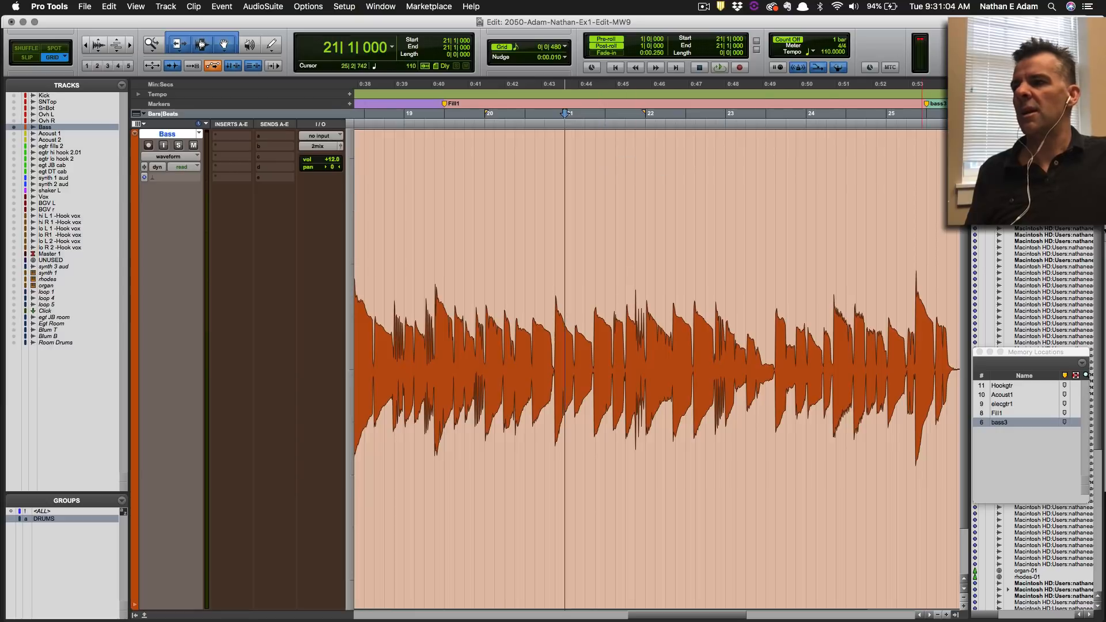
# Select bar 21 on the Bass track by locating 21|1|000 and setting the selection length to 1 bar.
pyautogui.press('KP_Multiply')
pyautogui.write('2')
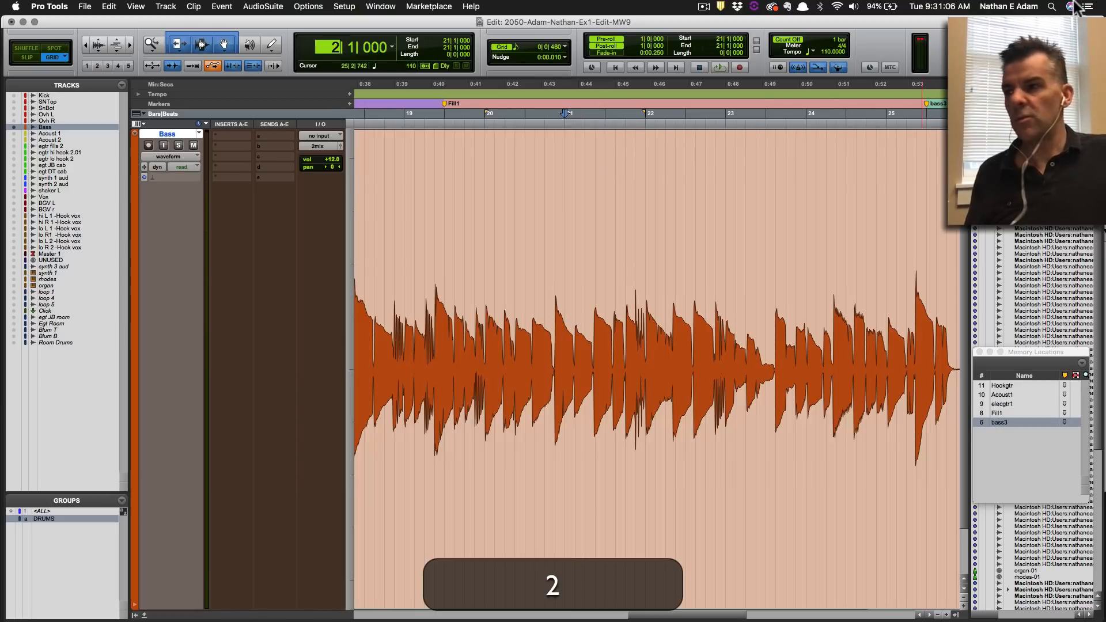
pyautogui.write('1')
pyautogui.press('KP_Enter')
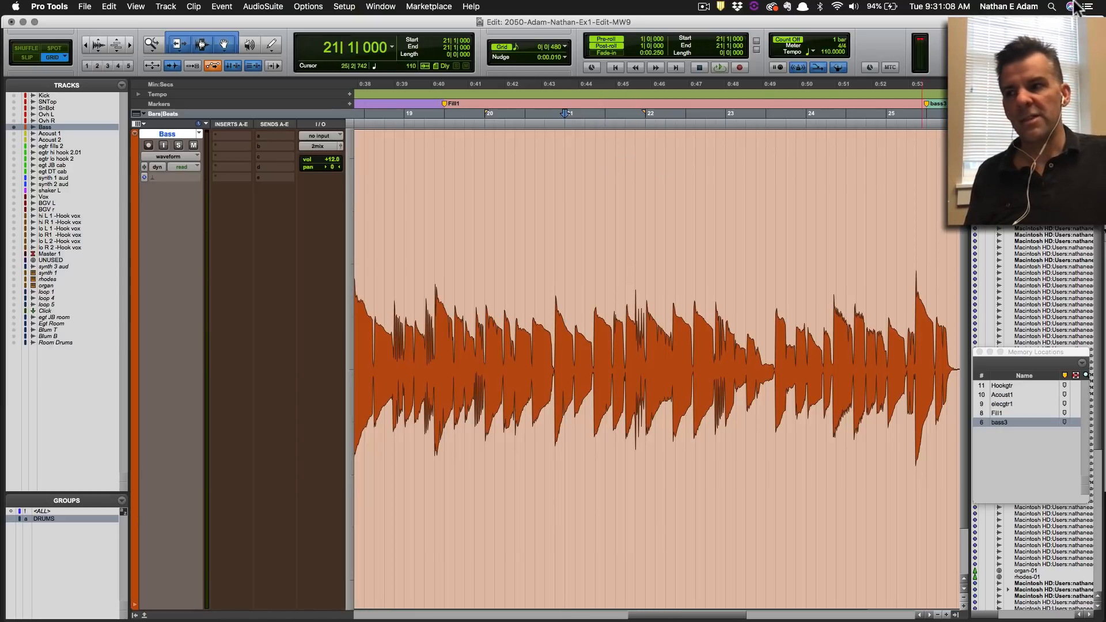
pyautogui.press('KP_Divide')
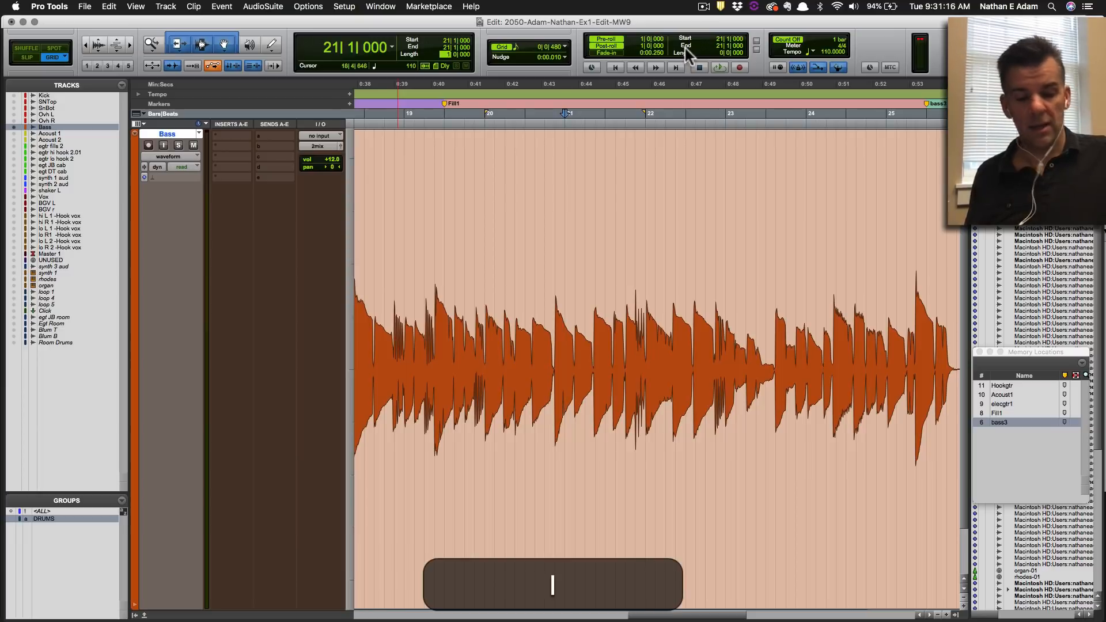
pyautogui.press('Return')
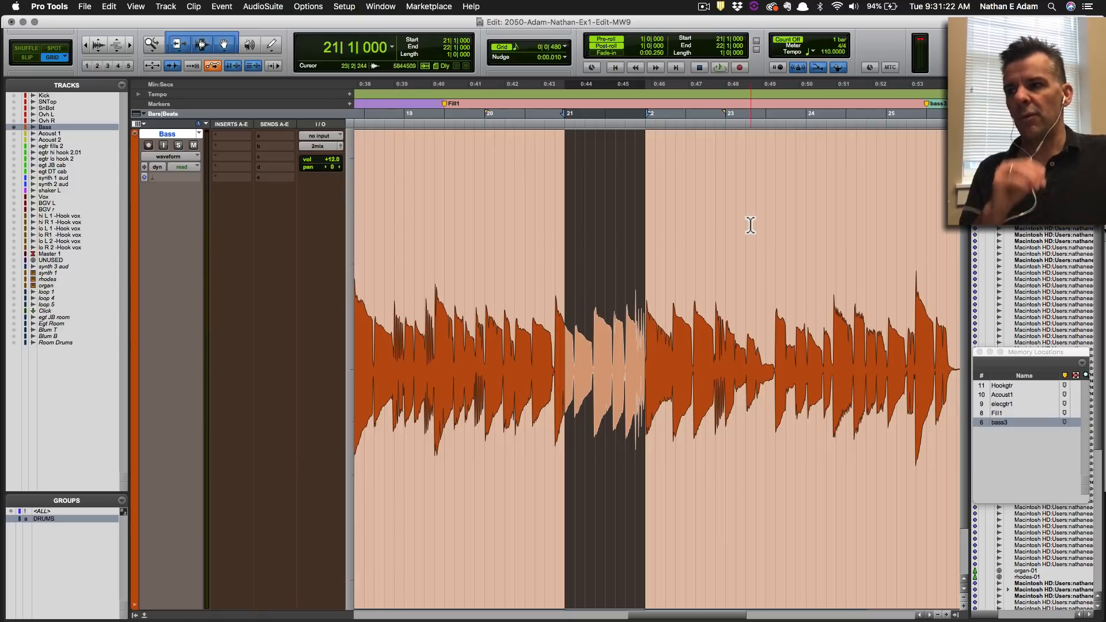
# Copy the selected bar 21 of the Bass track and paste it at 25|1|000.
pyautogui.scroll(-3, 750, 223)
pyautogui.scroll(3, 737, 221)
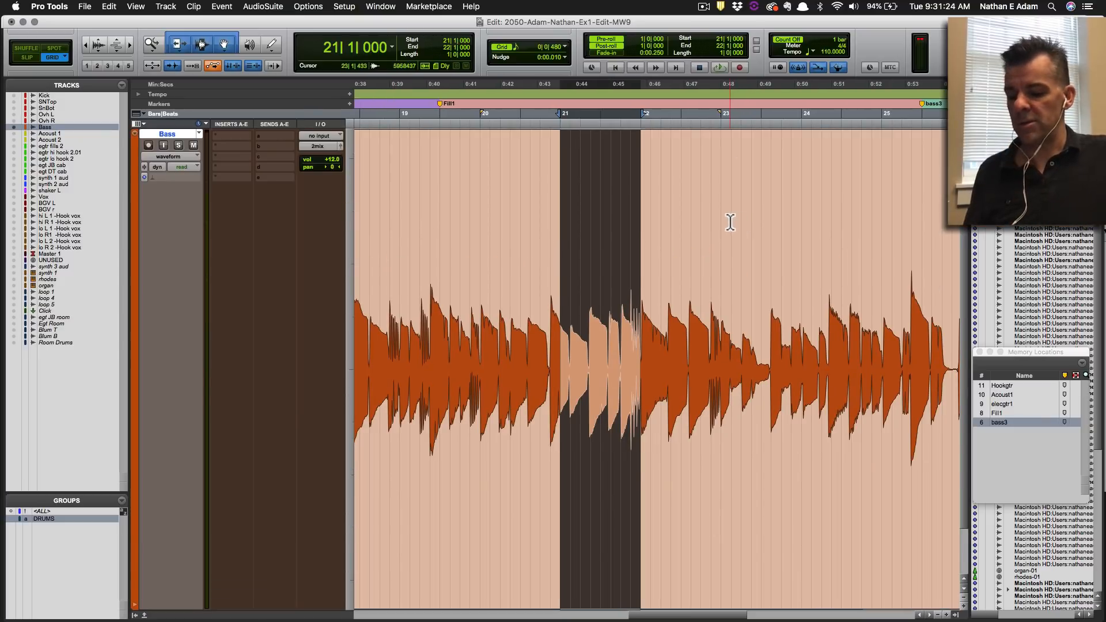
pyautogui.press('super+c')
pyautogui.hscroll(2, 743, 223)
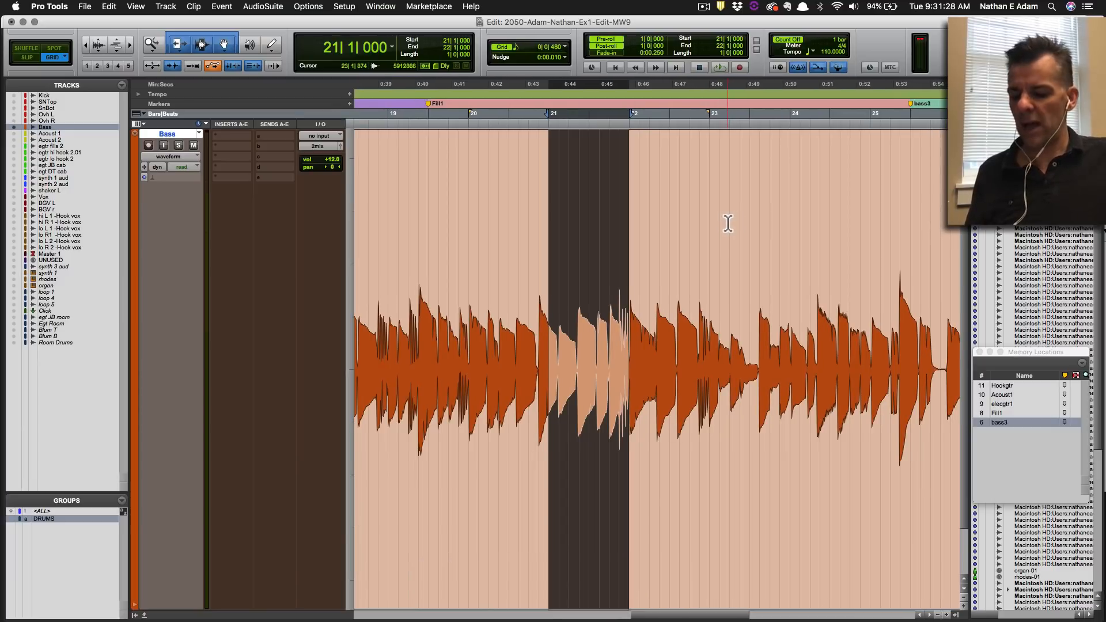
pyautogui.press('super+c')
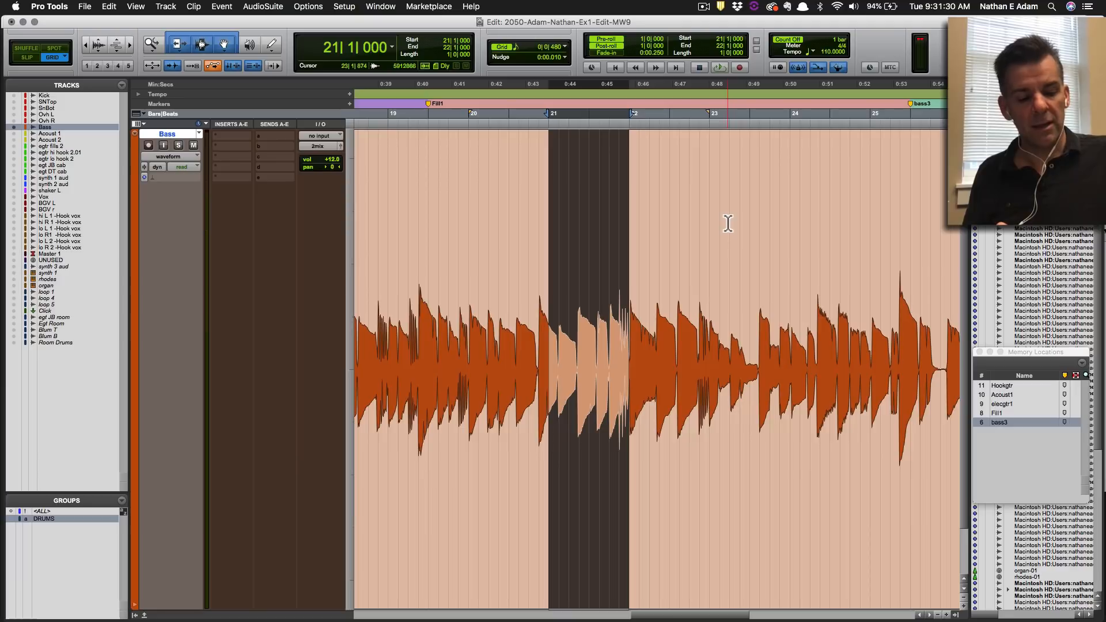
pyautogui.press('KP_Multiply')
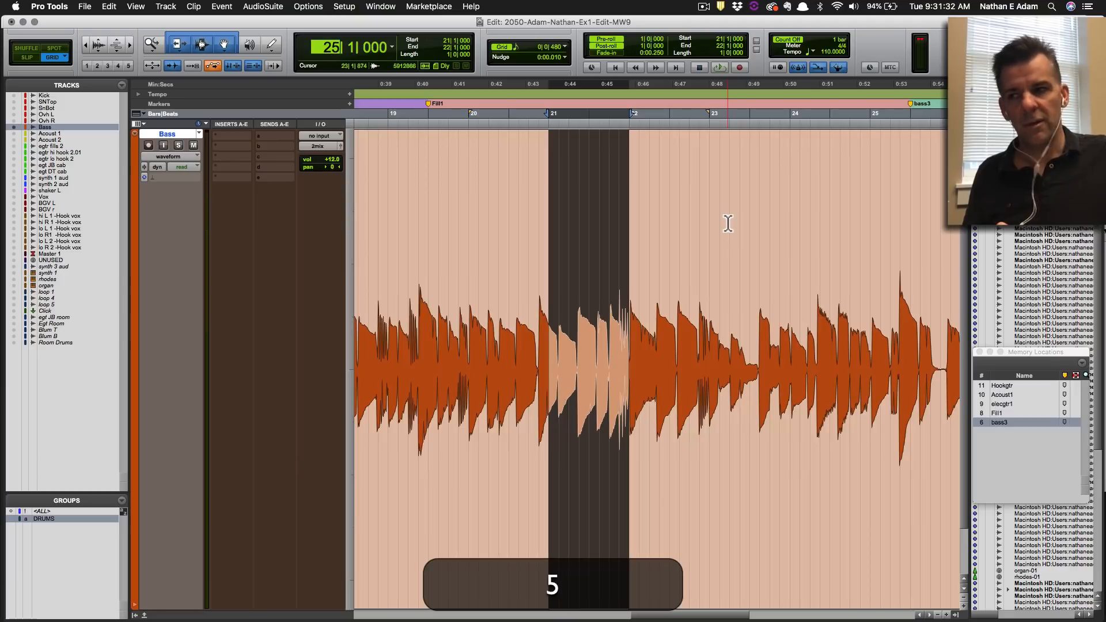
pyautogui.press('KP_Enter')
pyautogui.hscroll(2, 833, 197)
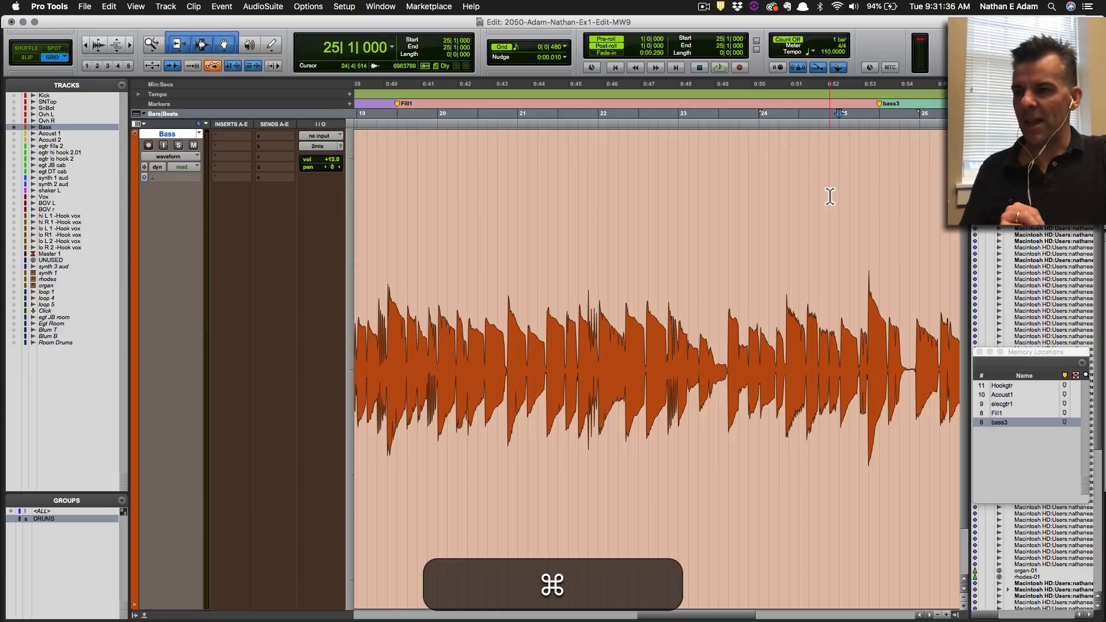
pyautogui.press('super+v')
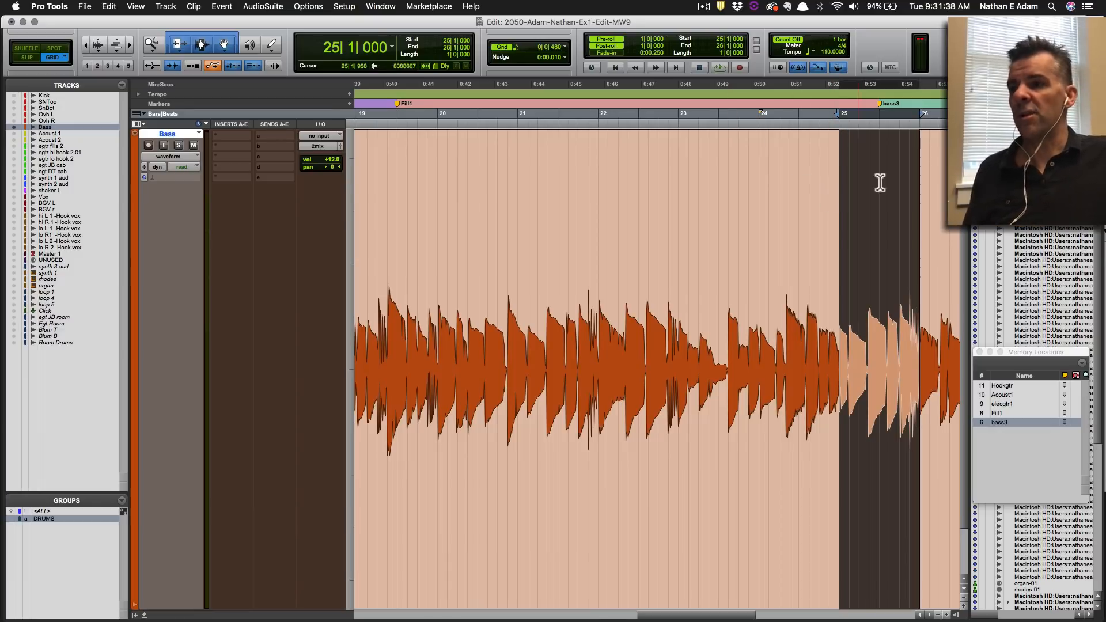
# Play back the pasted Bass bar from 25|1|000, and again from 25|3|000, to judge the replacement.
pyautogui.hscroll(2, 887, 227)
pyautogui.hscroll(5, 878, 228)
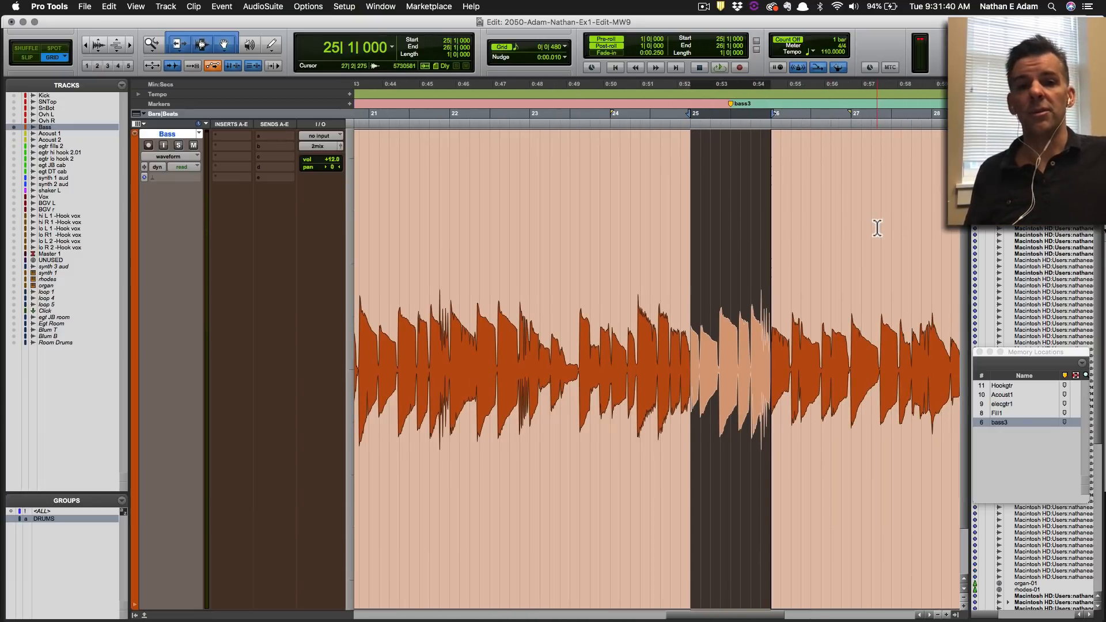
pyautogui.press('space')
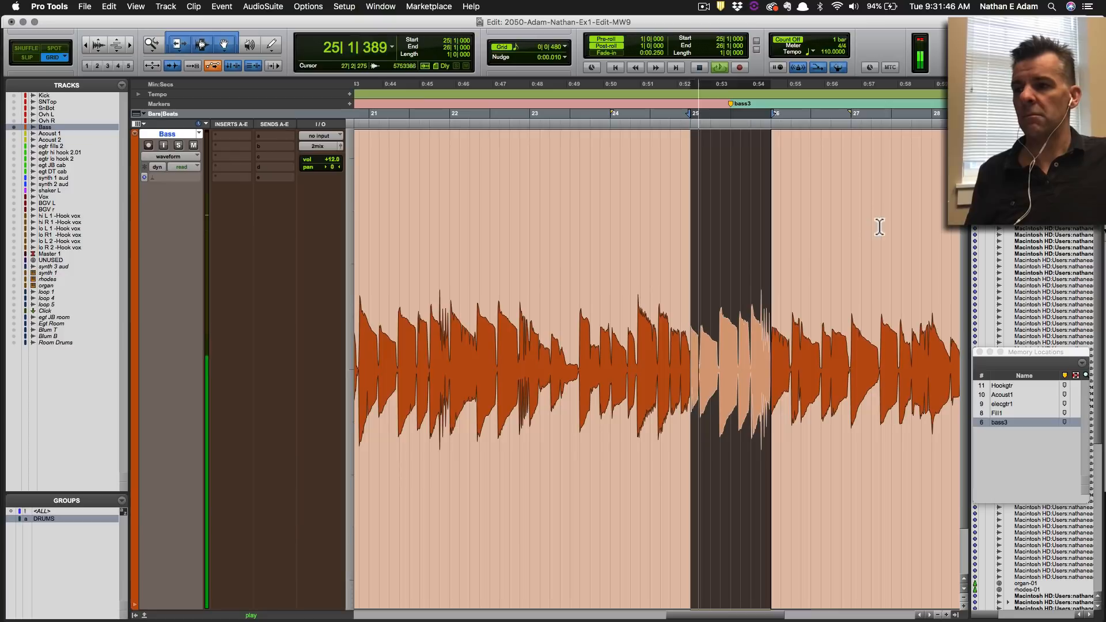
pyautogui.press('space')
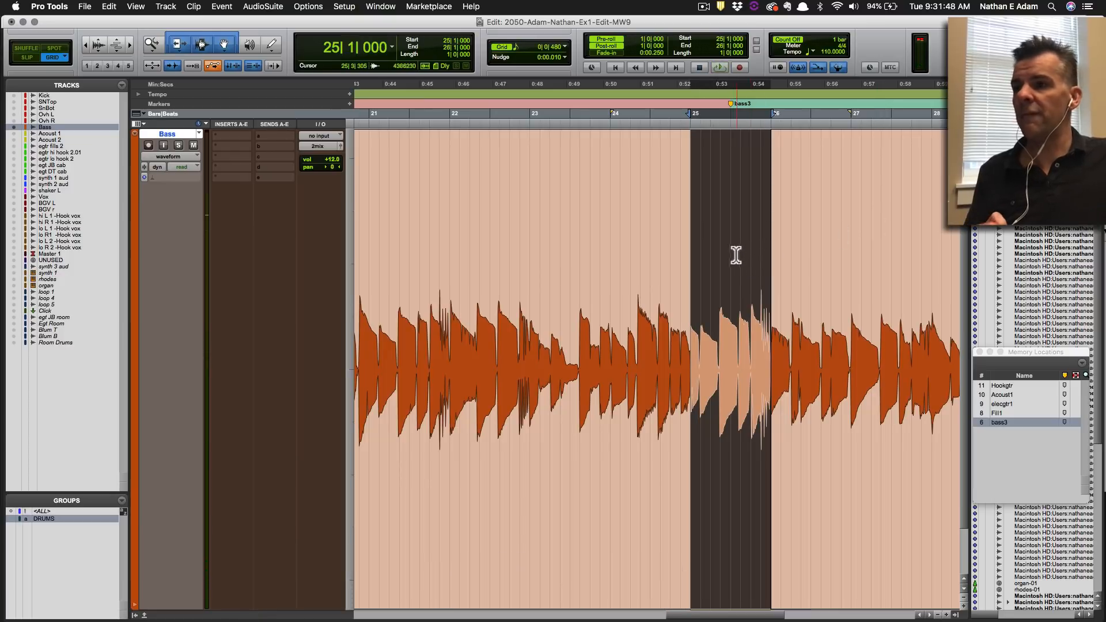
pyautogui.click(729, 224)
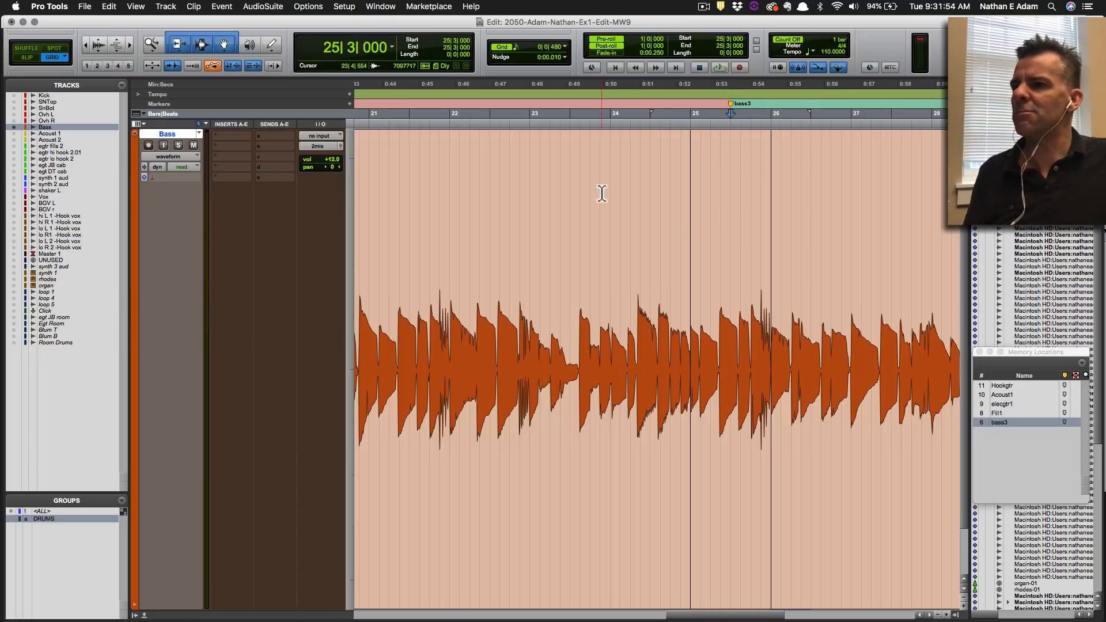
pyautogui.press('space')
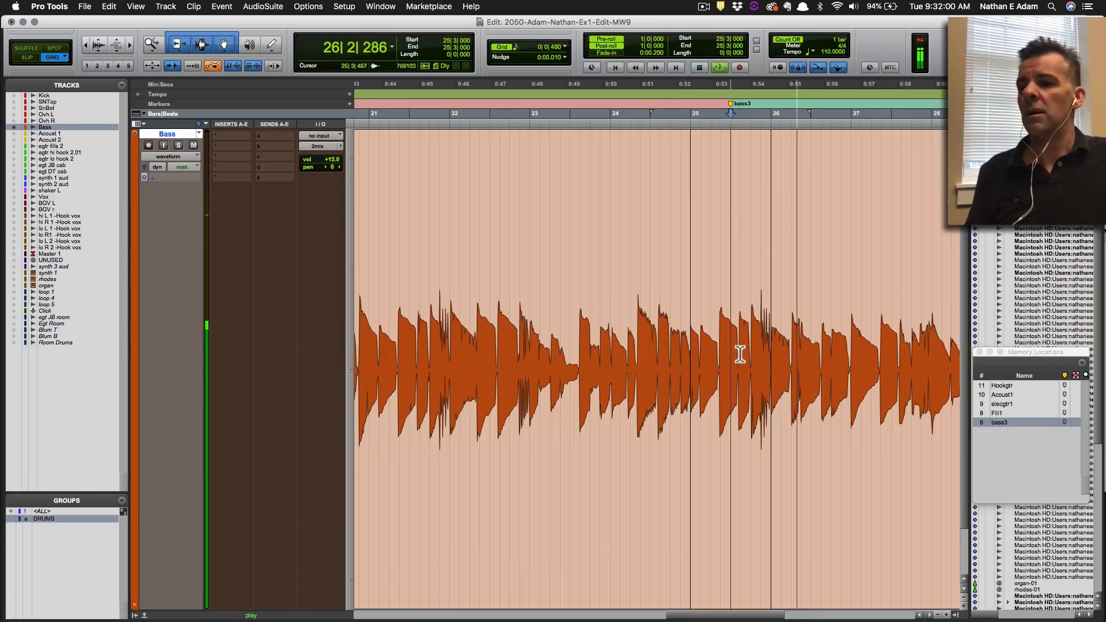
pyautogui.press('space')
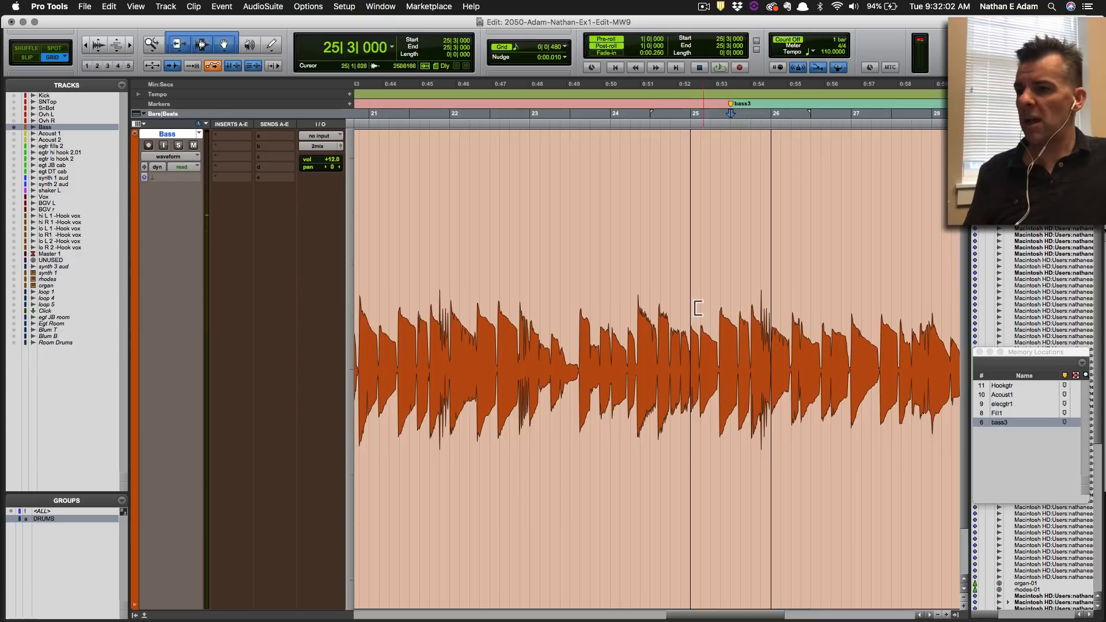
# Extend the end of the Bass clip preceding the pasted bar to 25|2|480, restoring the original notes before that point.
pyautogui.press('super+bracketright')
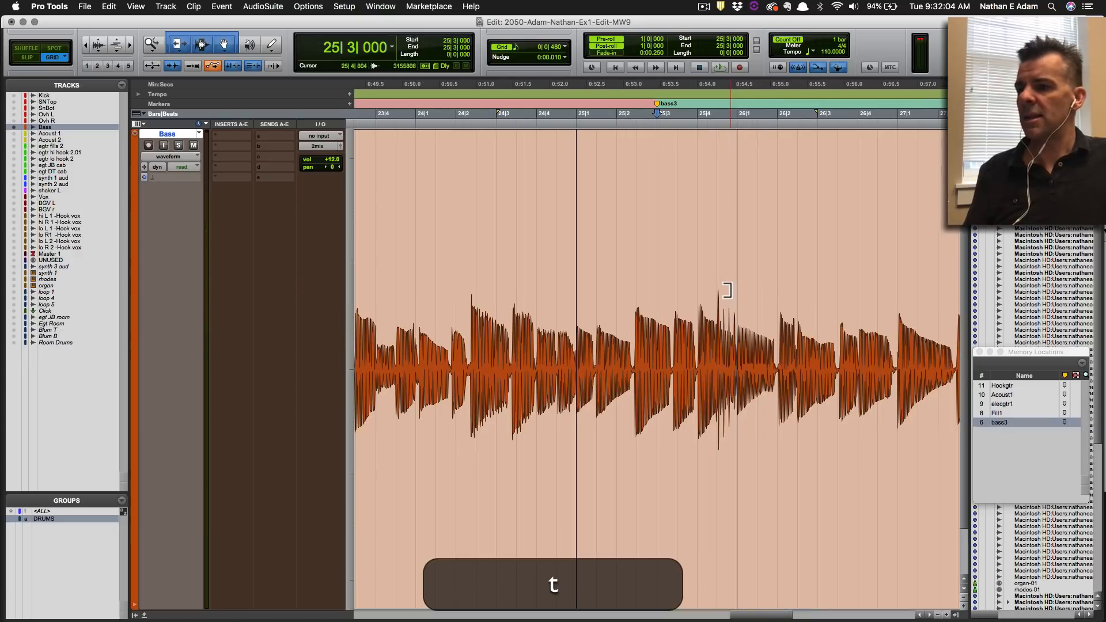
pyautogui.press('super+bracketright')
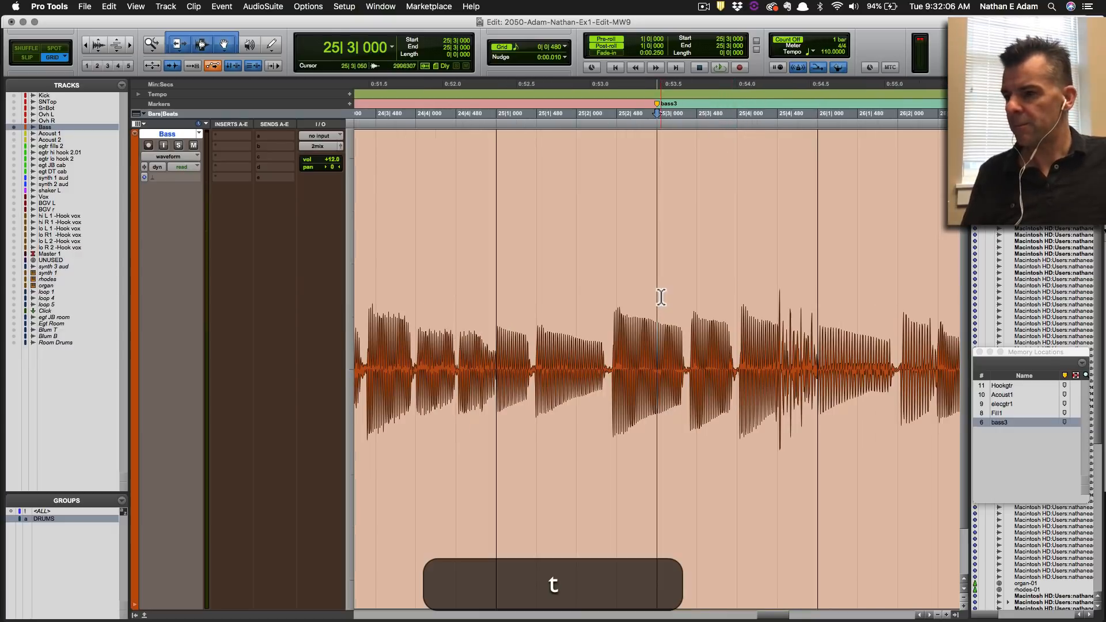
pyautogui.scroll(-2, 662, 303)
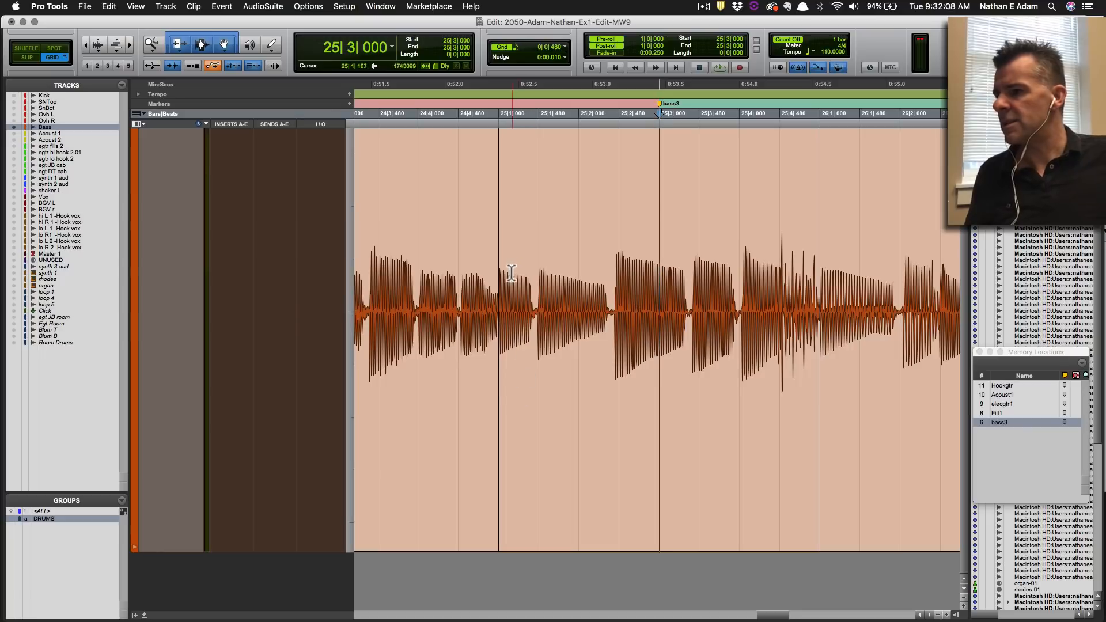
pyautogui.moveTo(500, 285)
pyautogui.mouseDown()
pyautogui.moveTo(427, 292)
pyautogui.moveTo(510, 291)
pyautogui.moveTo(497, 291)
pyautogui.mouseUp()
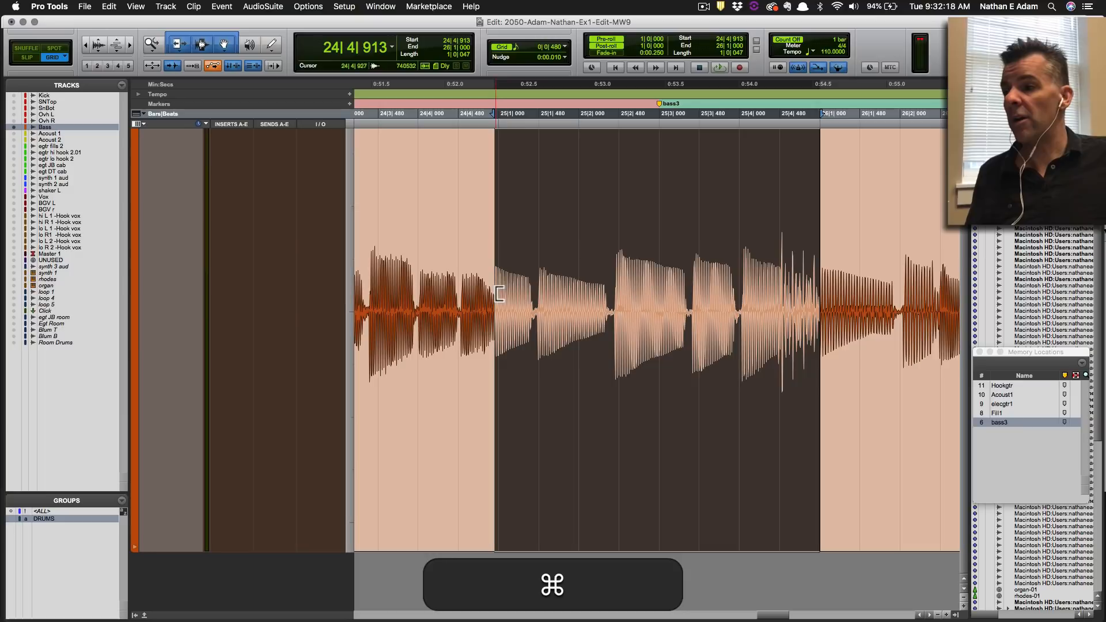
pyautogui.click(494, 294)
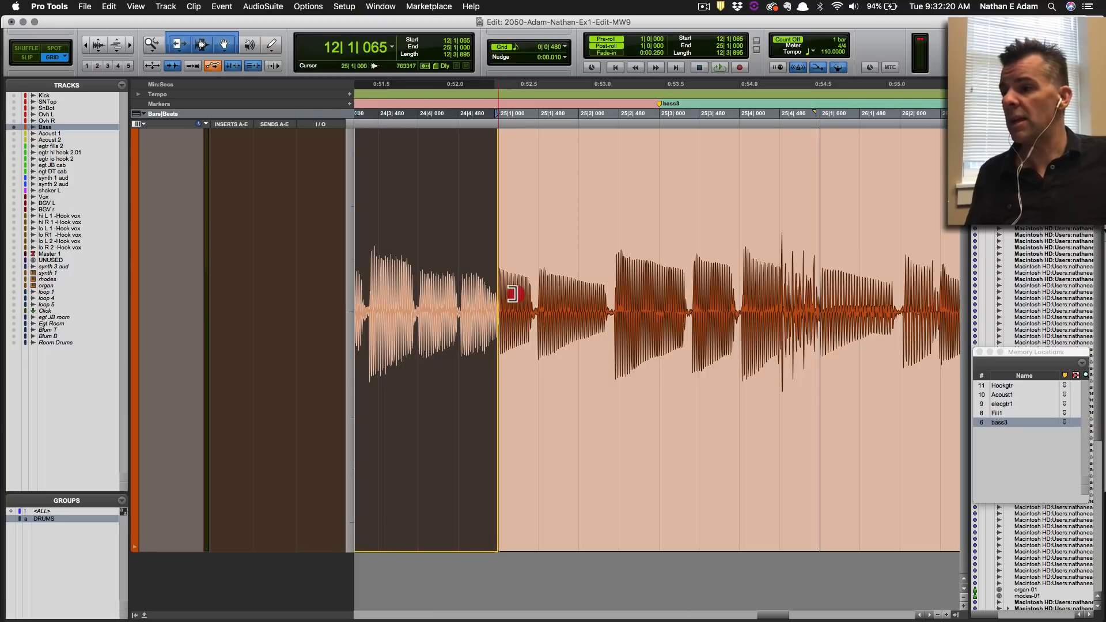
pyautogui.moveTo(512, 294); pyautogui.dragTo(599, 298)
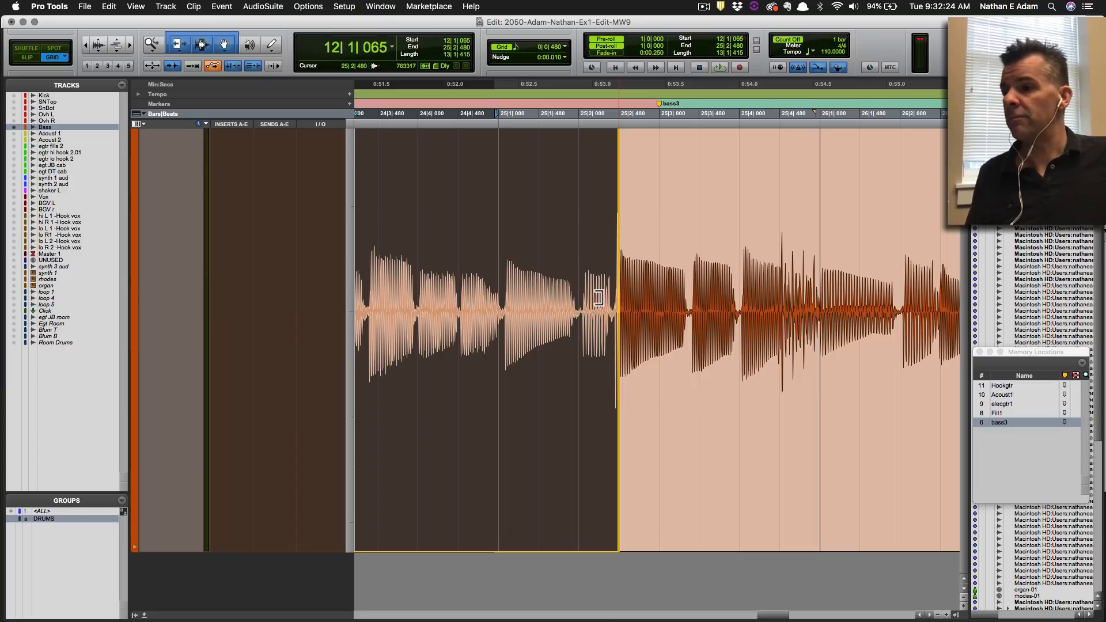
# Play back the Bass track from 25|1|000 to check the shifted edit point.
pyautogui.click(500, 224)
pyautogui.press('space')
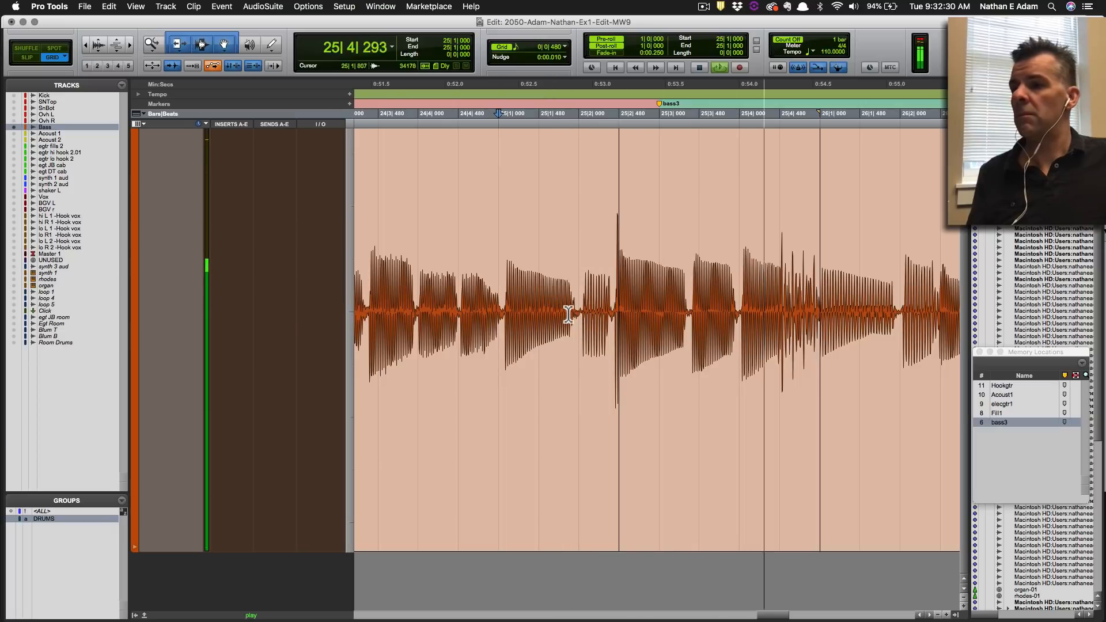
pyautogui.press('space')
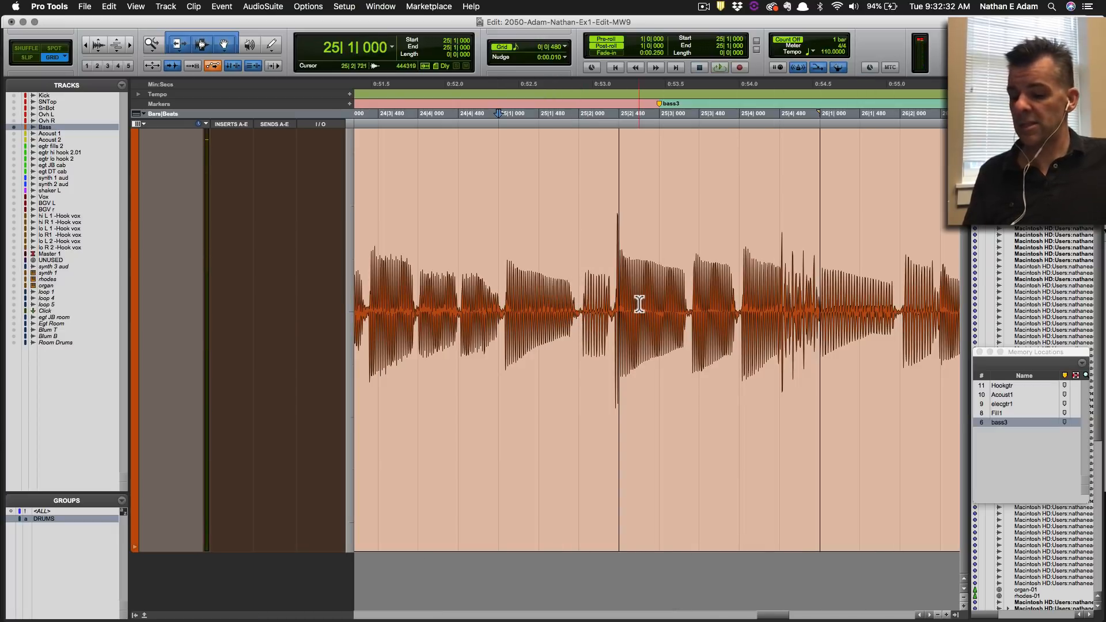
# Trim the pasted Bass clip's start to 25|2|401 and crossfade that edit point between 25|2|380 and 25|2|421.
pyautogui.press('r')
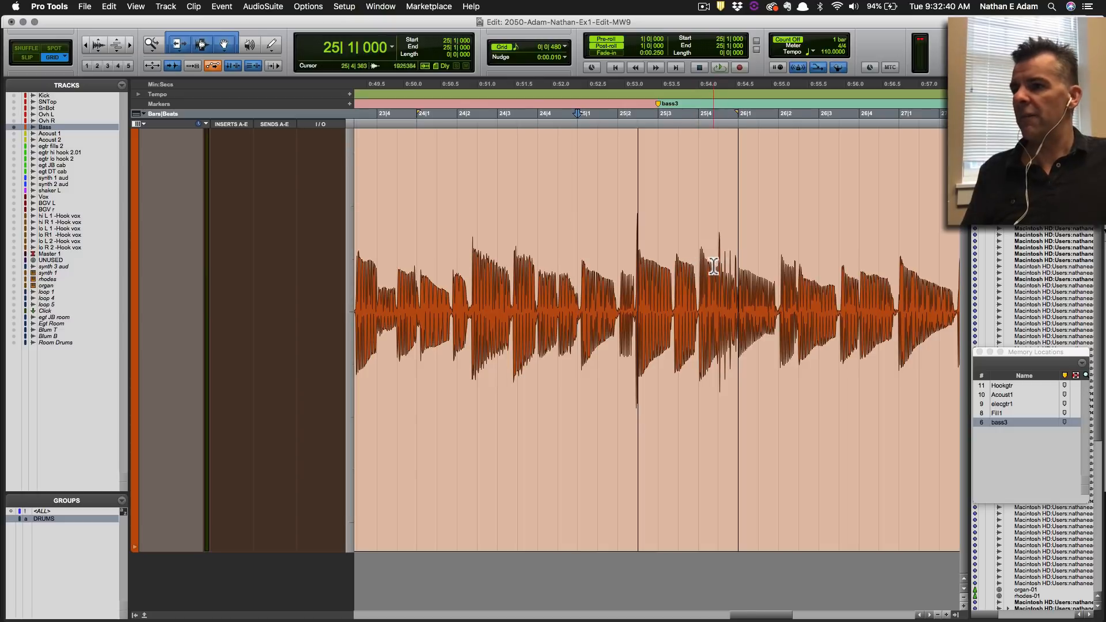
pyautogui.press('t')
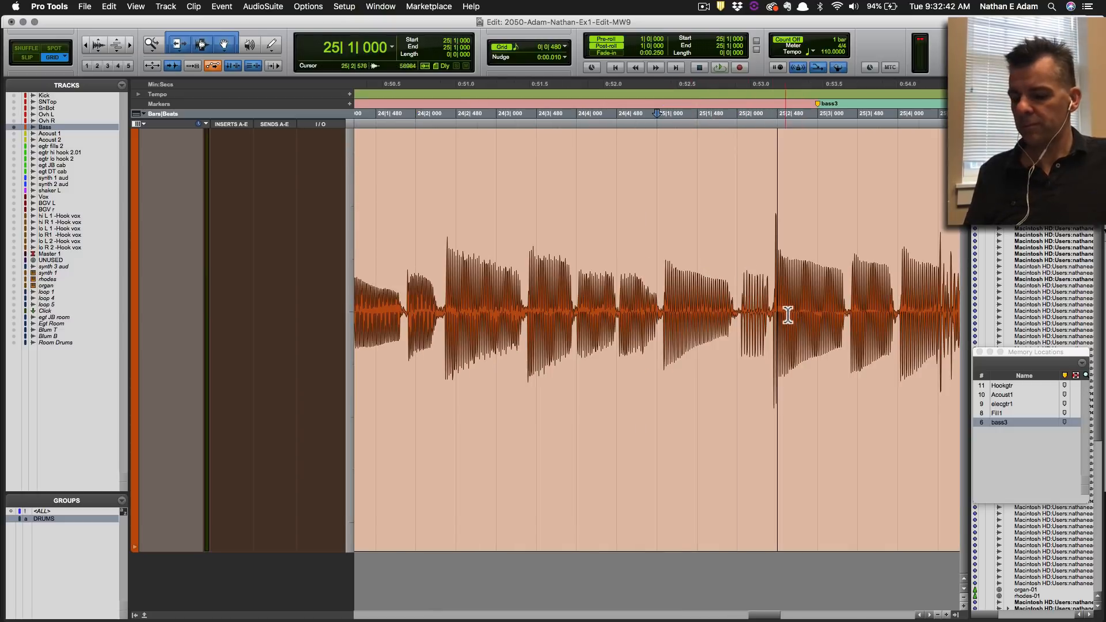
pyautogui.click(795, 332)
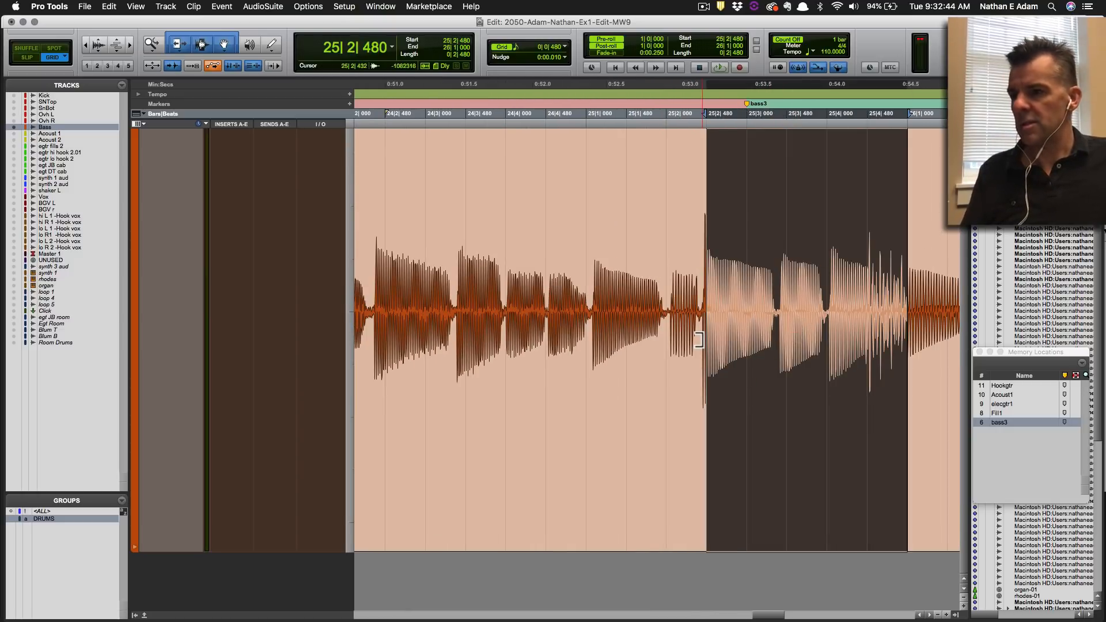
pyautogui.press('t')
pyautogui.moveTo(664, 306); pyautogui.dragTo(652, 338)
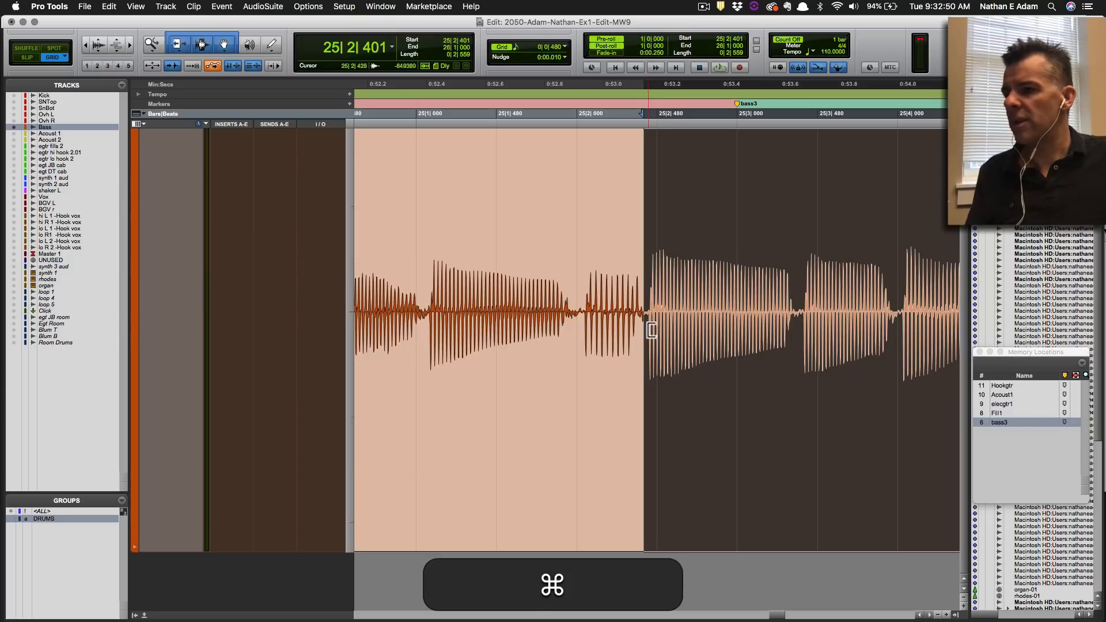
pyautogui.keyDown('super'); pyautogui.click(644, 530); pyautogui.keyUp('super')
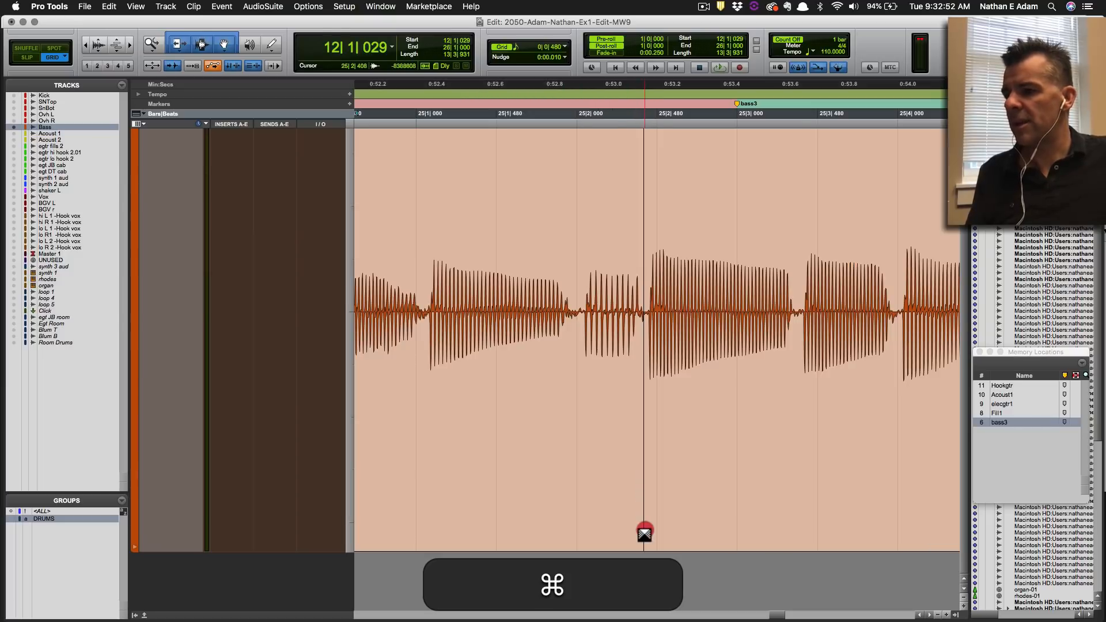
pyautogui.moveTo(643, 531); pyautogui.dragTo(640, 531)
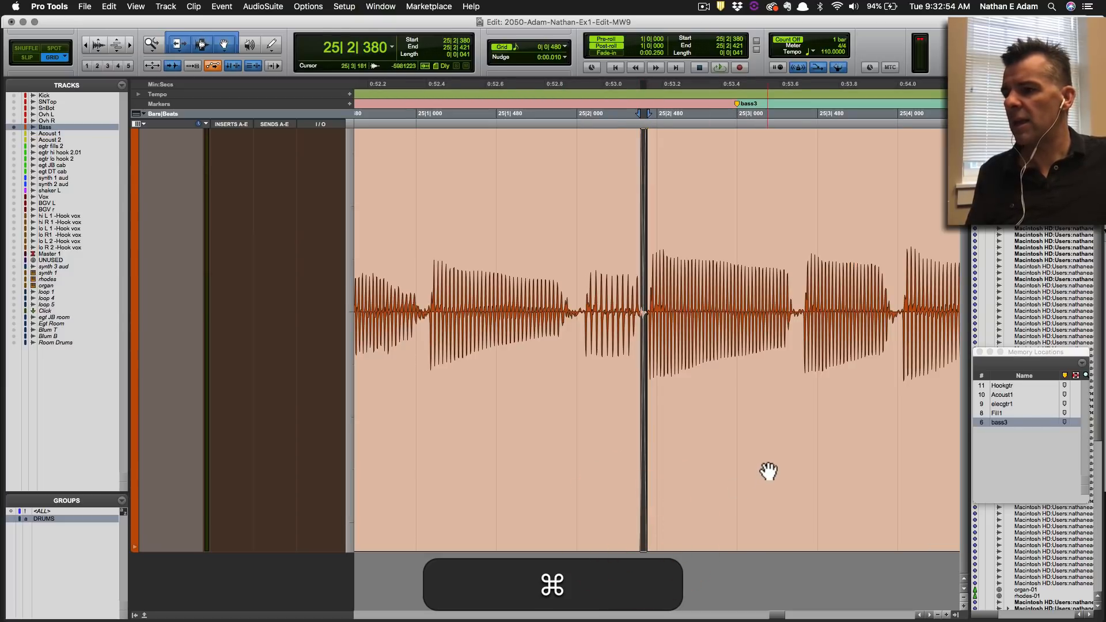
# Trim the start of the following Bass clip at bar 26 to 25|4|945 and crossfade that edit between 25|4|931 and 25|4|959.
pyautogui.hscroll(1, 765, 471)
pyautogui.hscroll(5, 764, 472)
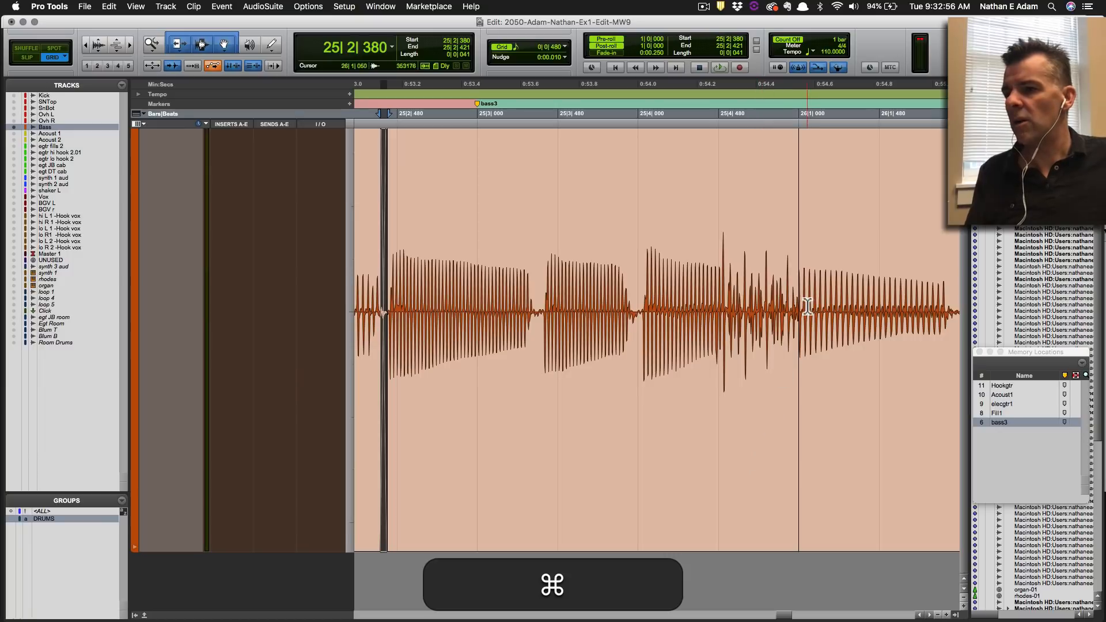
pyautogui.moveTo(803, 306)
pyautogui.mouseDown()
pyautogui.moveTo(780, 306)
pyautogui.moveTo(818, 306)
pyautogui.moveTo(717, 306)
pyautogui.moveTo(772, 302)
pyautogui.moveTo(797, 311)
pyautogui.moveTo(749, 316)
pyautogui.moveTo(798, 327)
pyautogui.mouseUp()
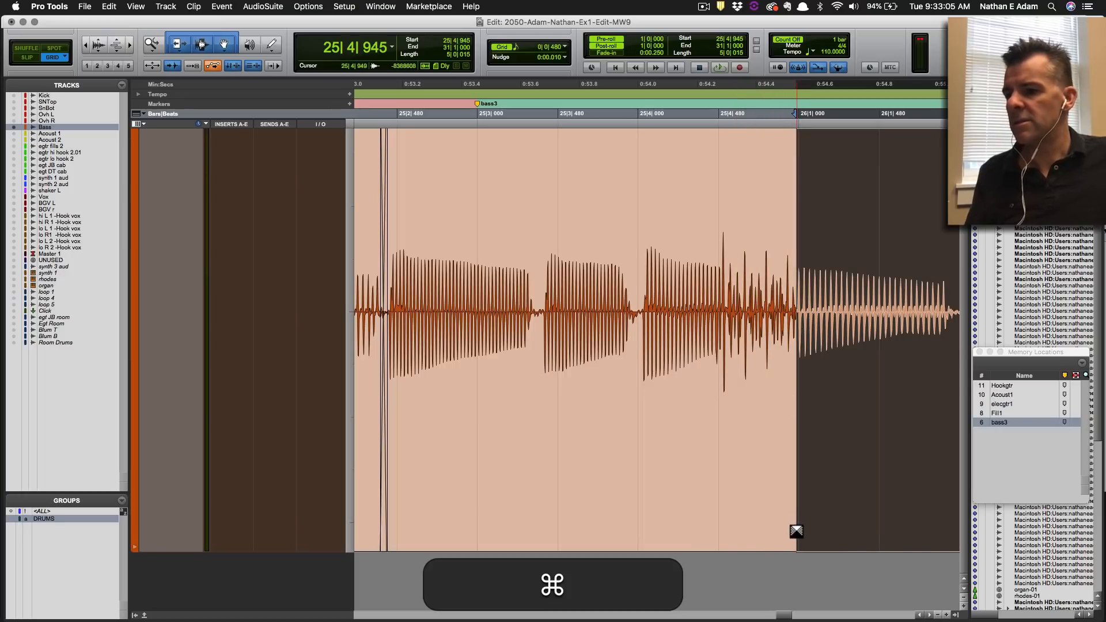
pyautogui.click(797, 531)
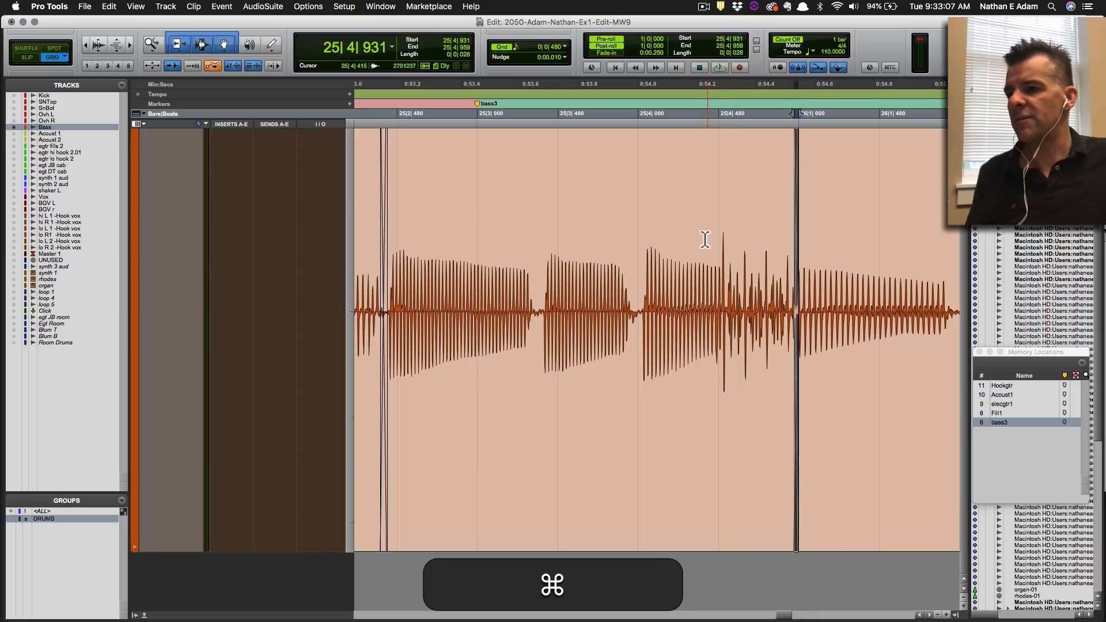
# Play back through the crossfaded Bass edits in bar 25 with the playback position at 25|4|480.
pyautogui.click(705, 239)
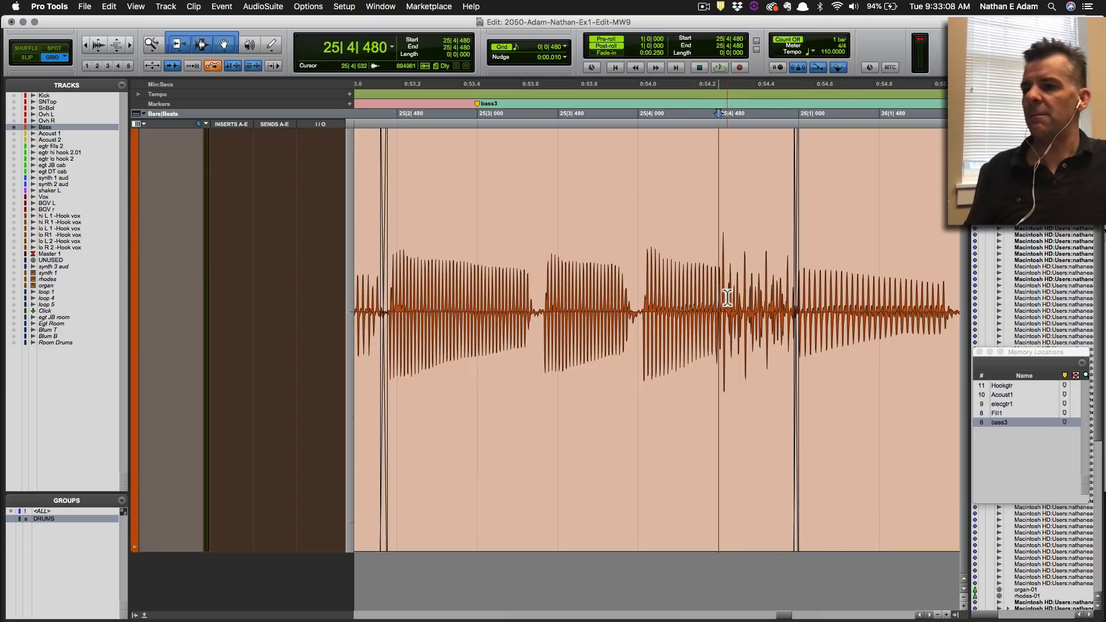
pyautogui.press('space')
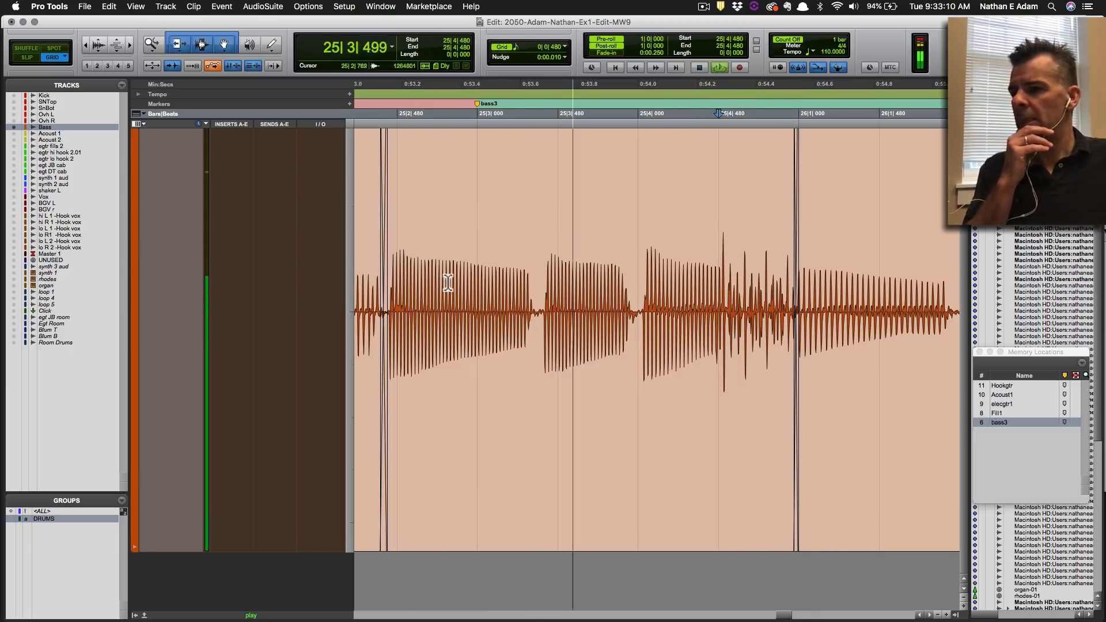
pyautogui.press('r')
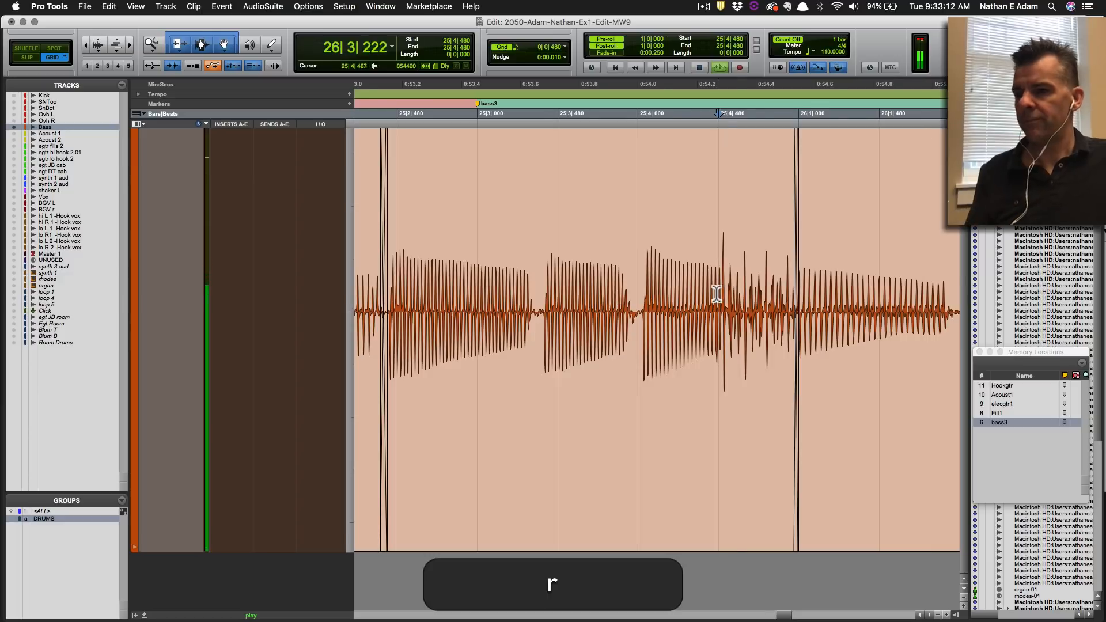
pyautogui.press('space')
# Save the session and color the repaired Bass clip between 25|2|401 and 25|4|945 dark purple.
pyautogui.click(648, 430)
pyautogui.press('super+s')
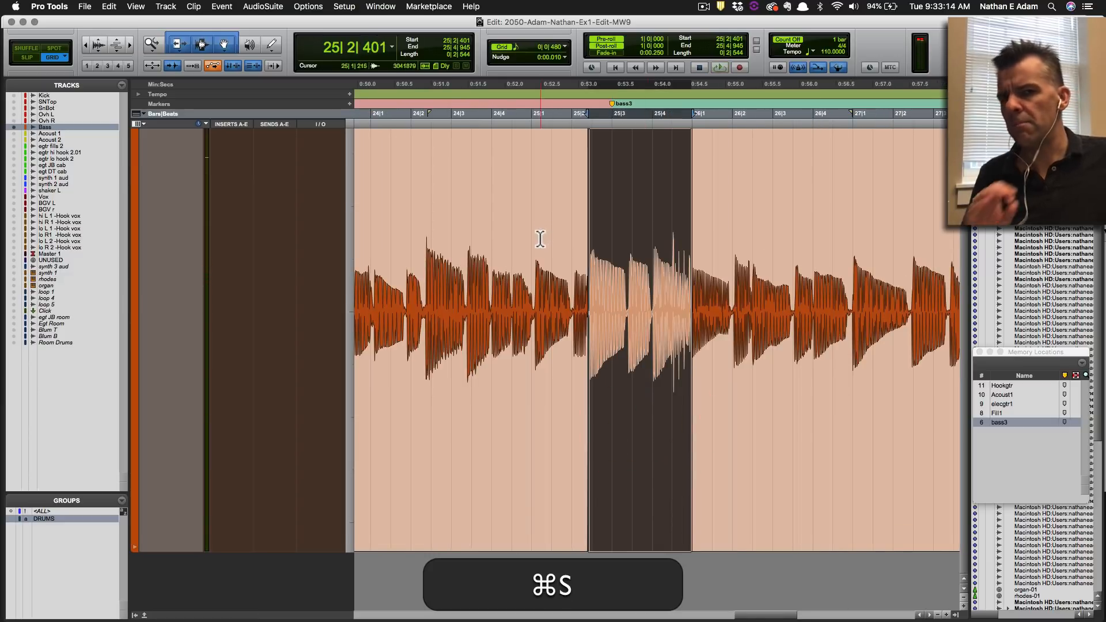
pyautogui.scroll(3, 565, 351)
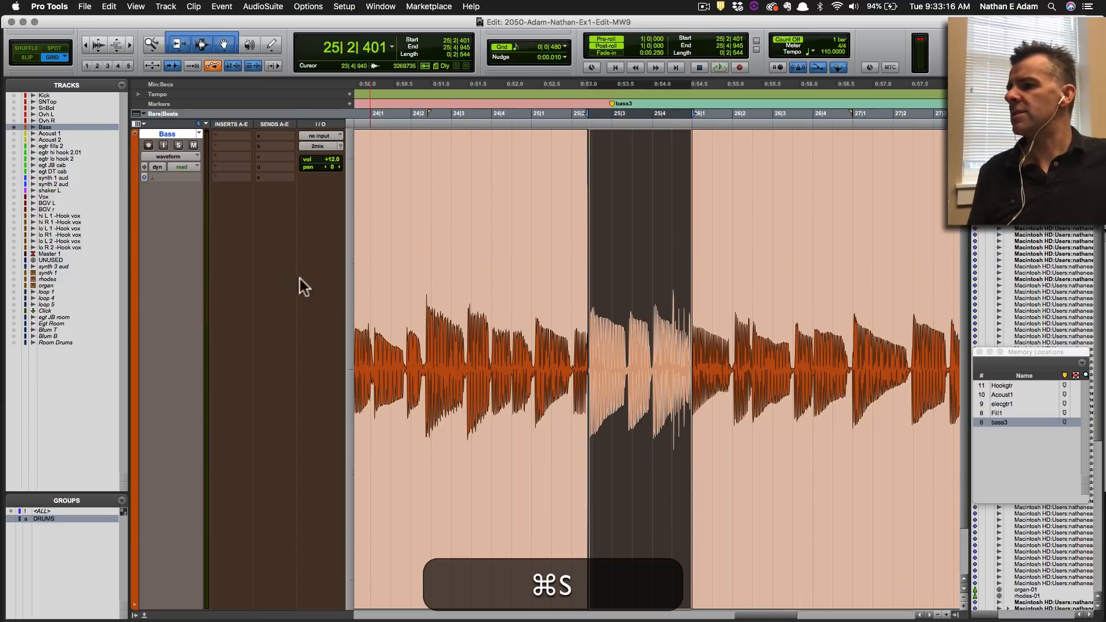
pyautogui.doubleClick(135, 283)
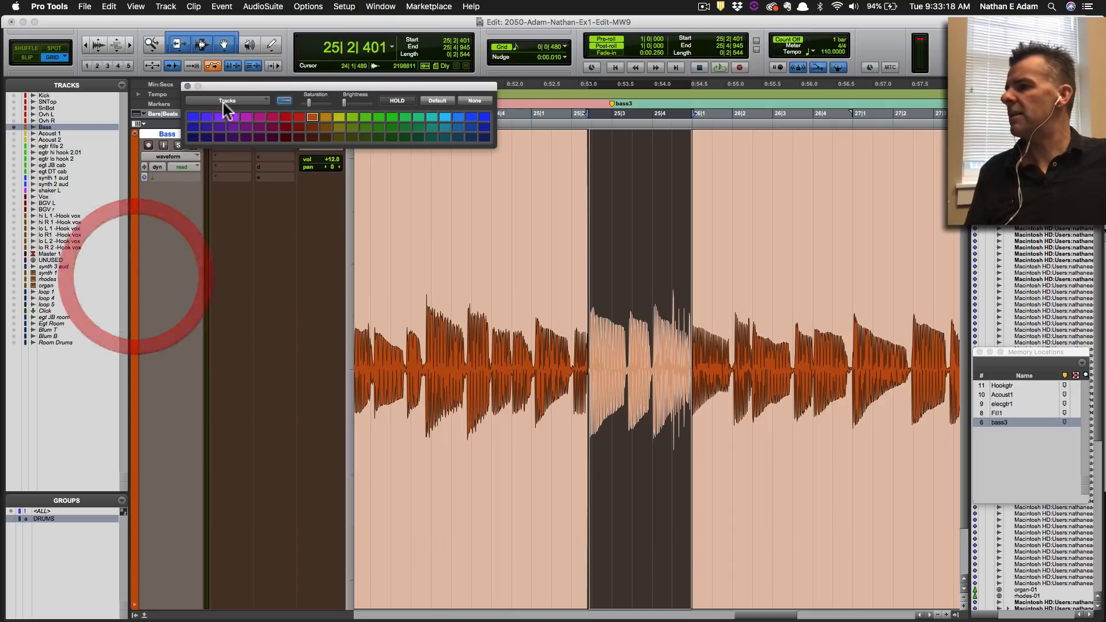
pyautogui.click(227, 103)
pyautogui.click(237, 117)
pyautogui.click(240, 127)
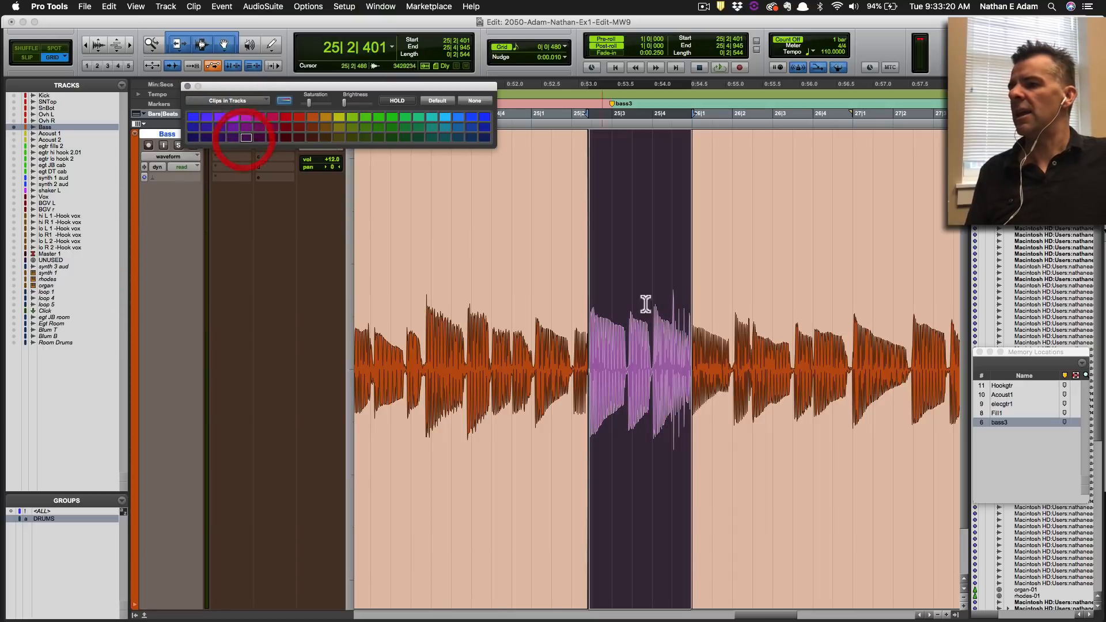
pyautogui.click(647, 265)
# Zoom out to the whole Bass track and delete the bass3 marker.
pyautogui.press('ctrl+alt+super+Down')
pyautogui.press('ctrl+alt+super+a')
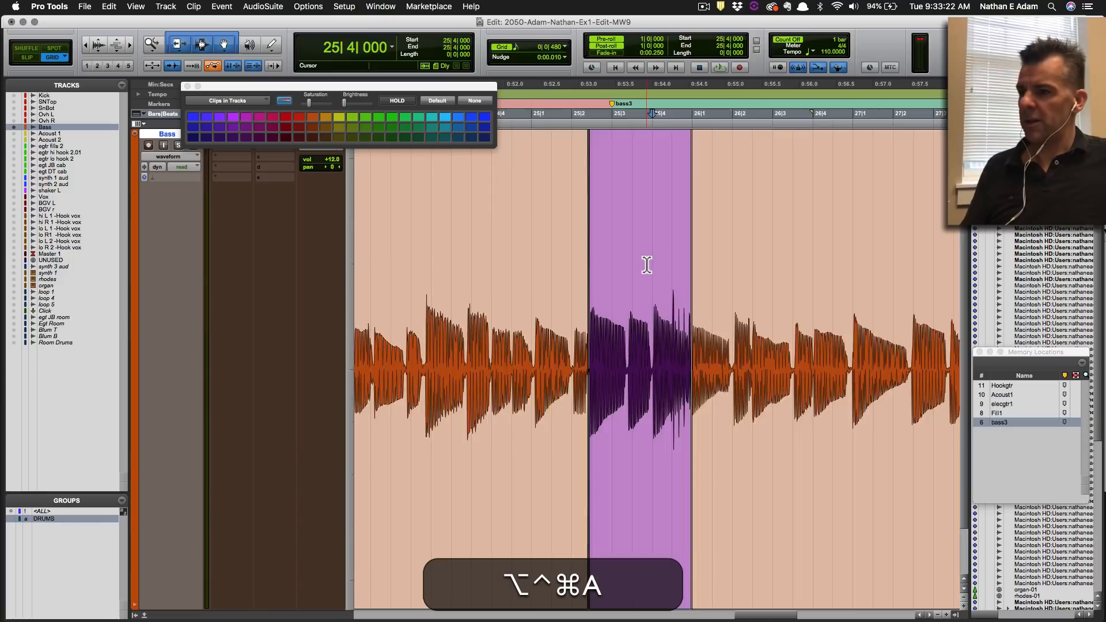
pyautogui.hotkey('alt', 'a')
pyautogui.click(704, 258)
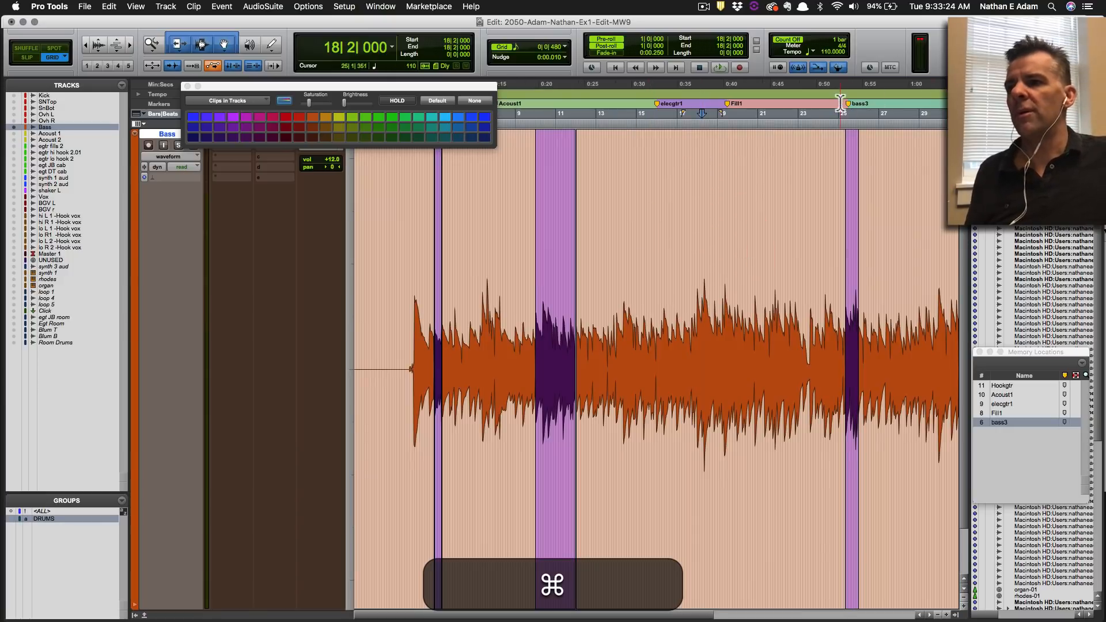
pyautogui.moveTo(849, 105); pyautogui.dragTo(853, 81)
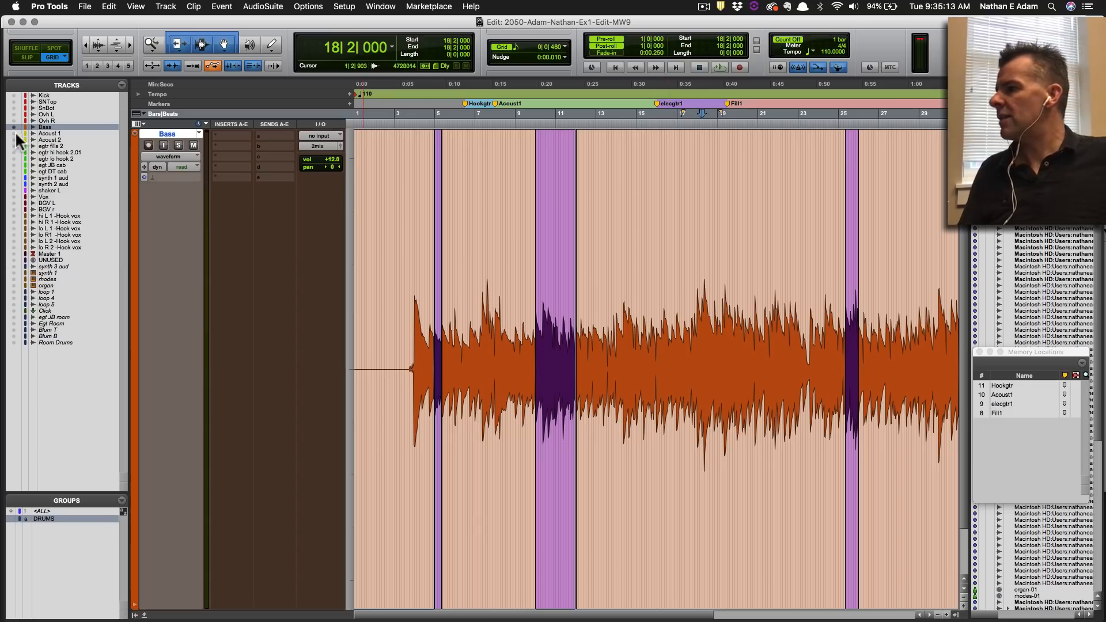
# Show the drum tracks and all tracks from Acoust 1 through Master 1, fit them vertically, and save the session.
pyautogui.moveTo(17, 134); pyautogui.dragTo(24, 245)
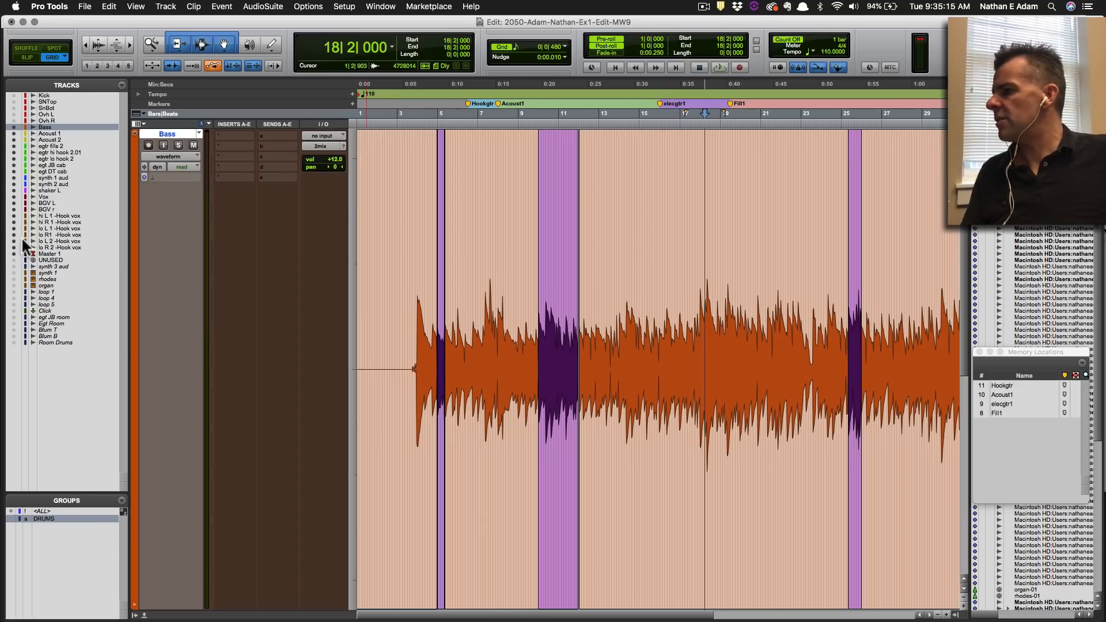
pyautogui.moveTo(12, 121); pyautogui.dragTo(15, 86)
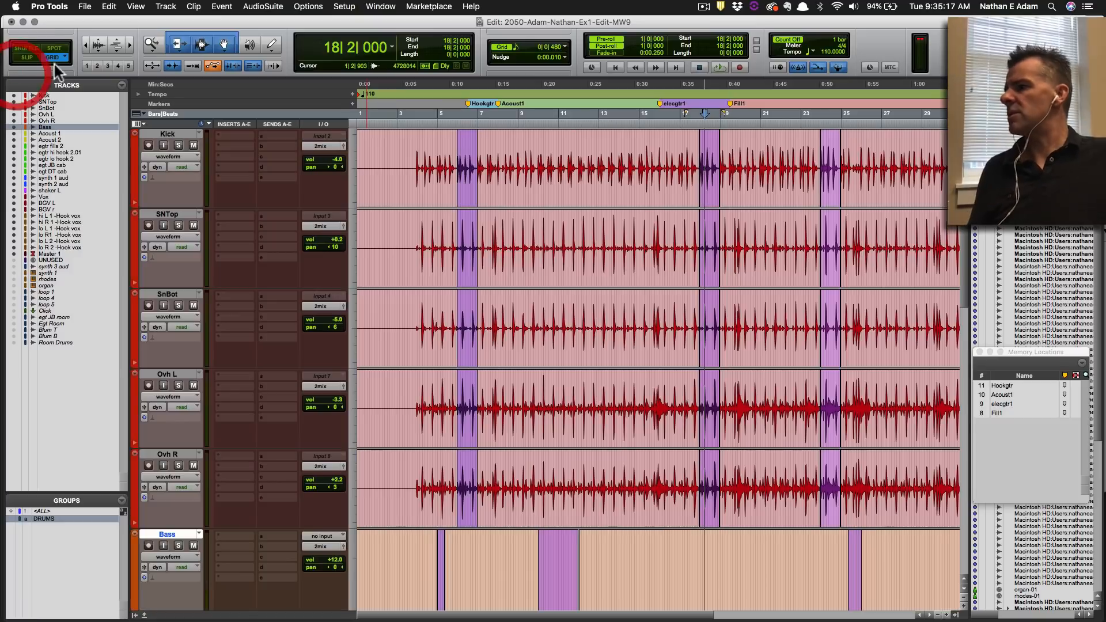
pyautogui.press('ctrl+alt+super+Down')
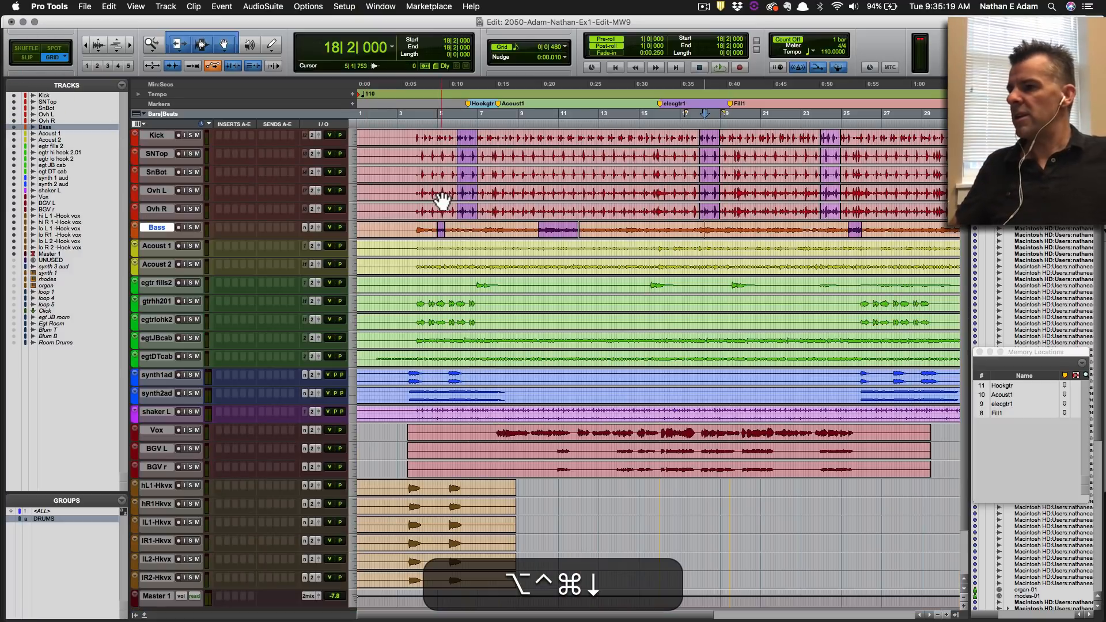
pyautogui.press('ctrl+alt+super+s')
pyautogui.press('alt+super+a')
pyautogui.press('alt+super+s')
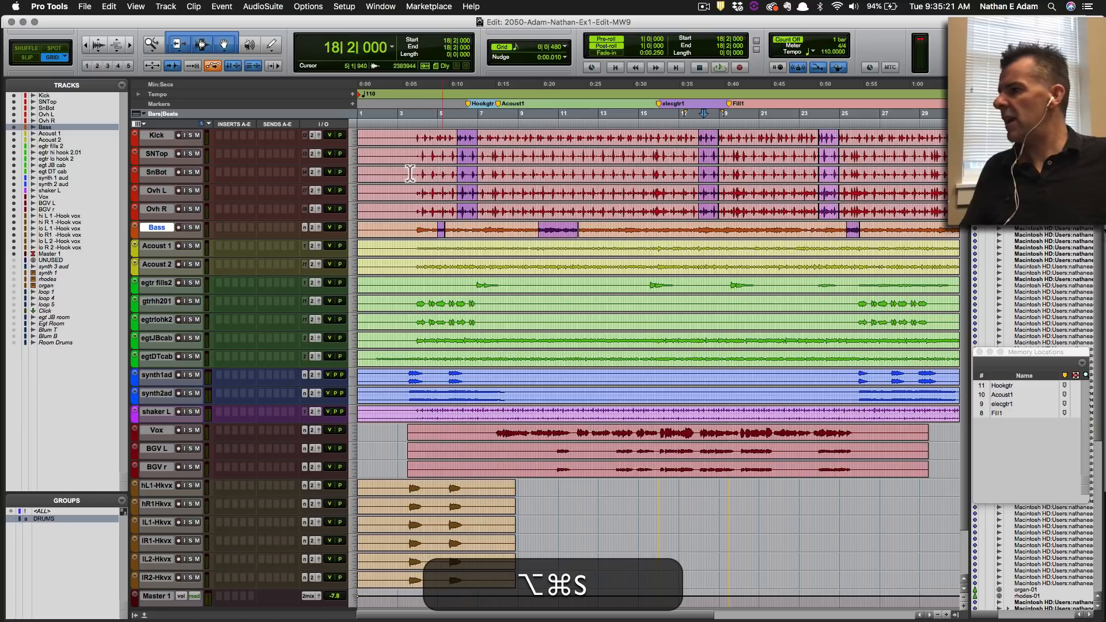
pyautogui.press('super+s')
pyautogui.press('super+s')
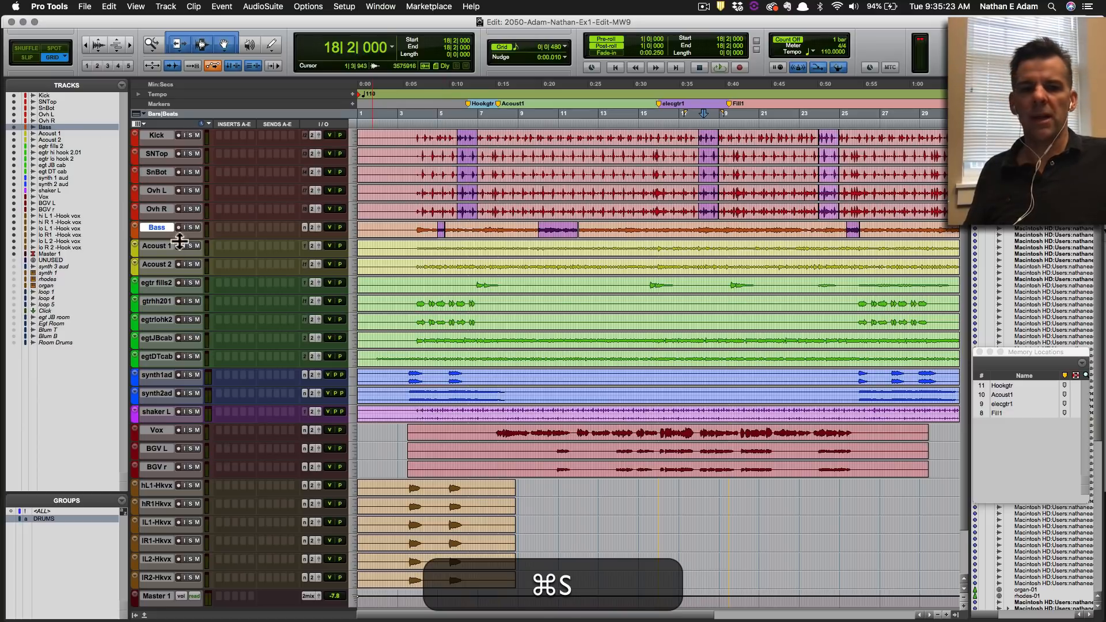
# Place the playback position at the Hookgtr marker and zoom in horizontally around it.
pyautogui.click(473, 106)
pyautogui.press('super+s')
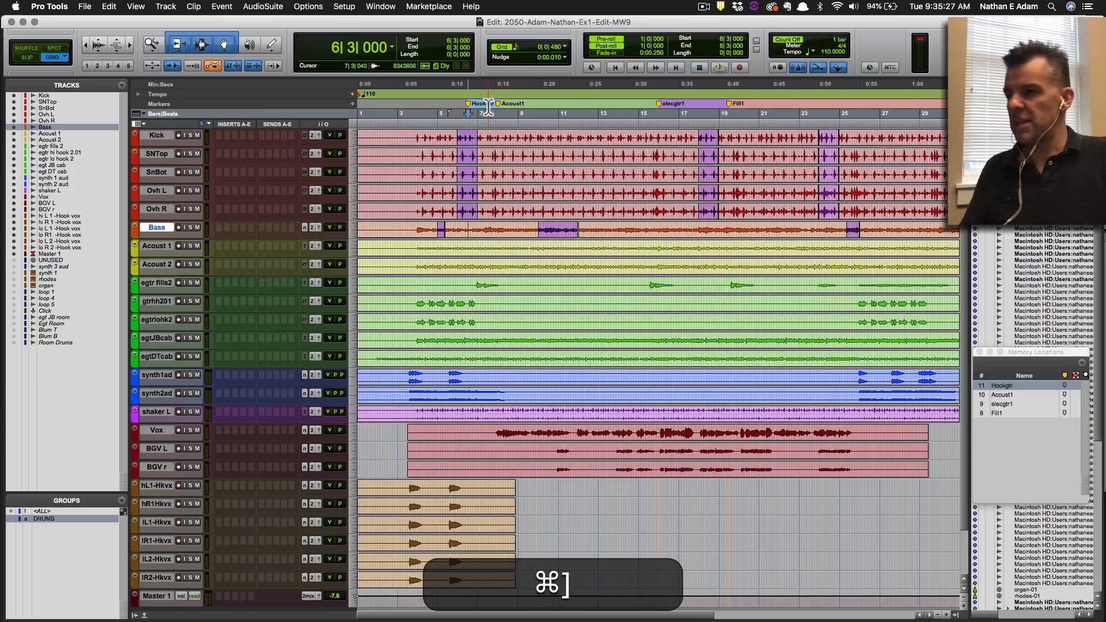
pyautogui.press('super+bracketright')
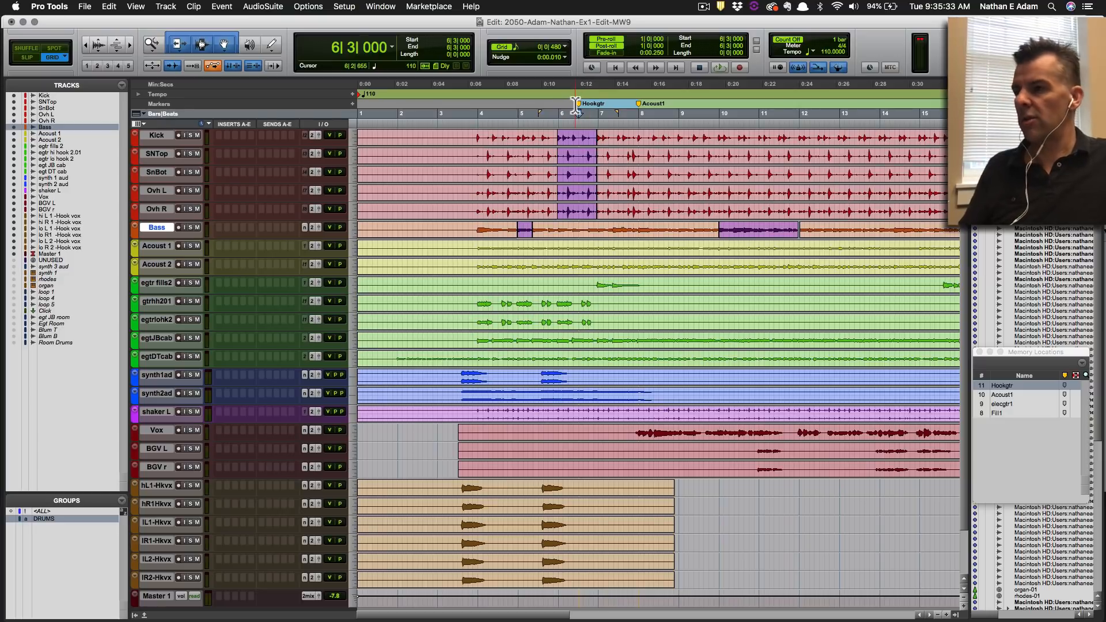
pyautogui.press('t')
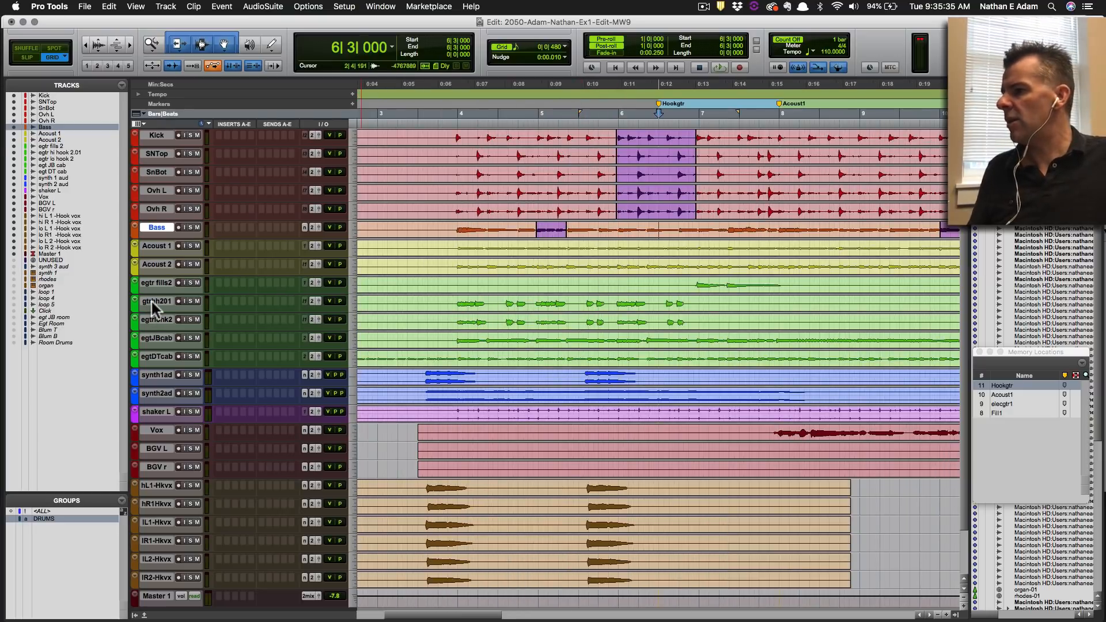
# Select the egtr hi hook 2.01 track and increase its height to show its volume and pan values.
pyautogui.click(155, 318)
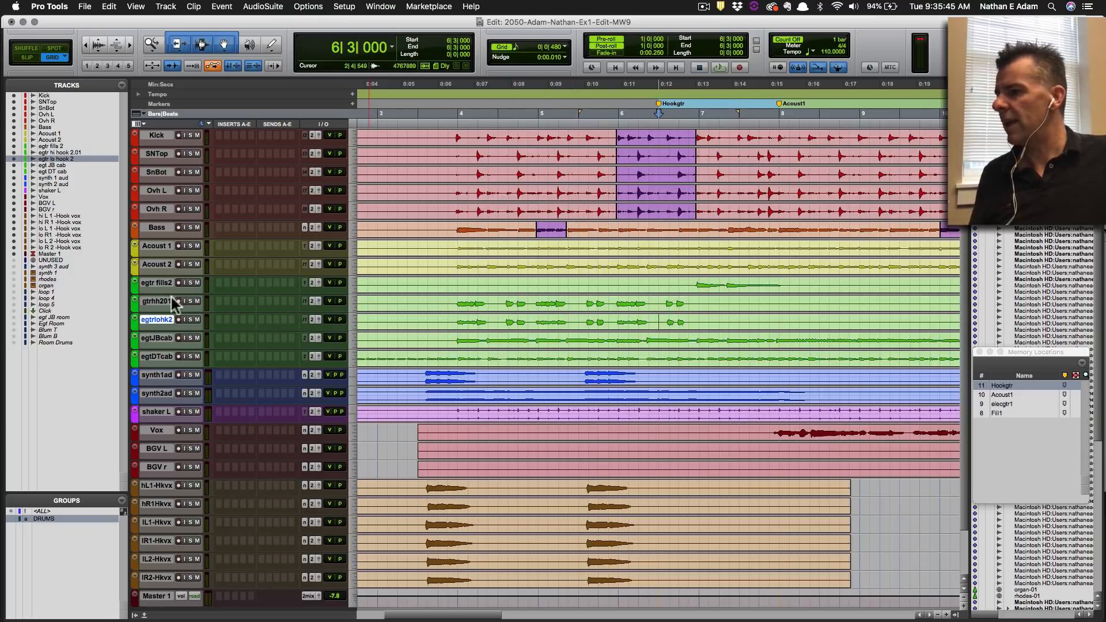
pyautogui.click(148, 302)
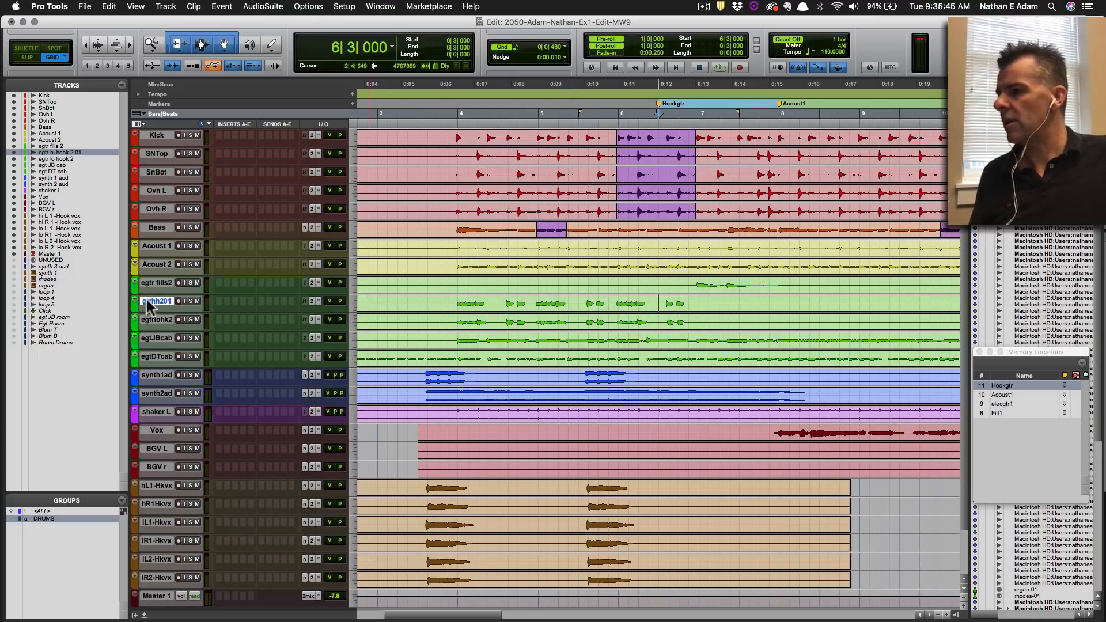
pyautogui.click(329, 300)
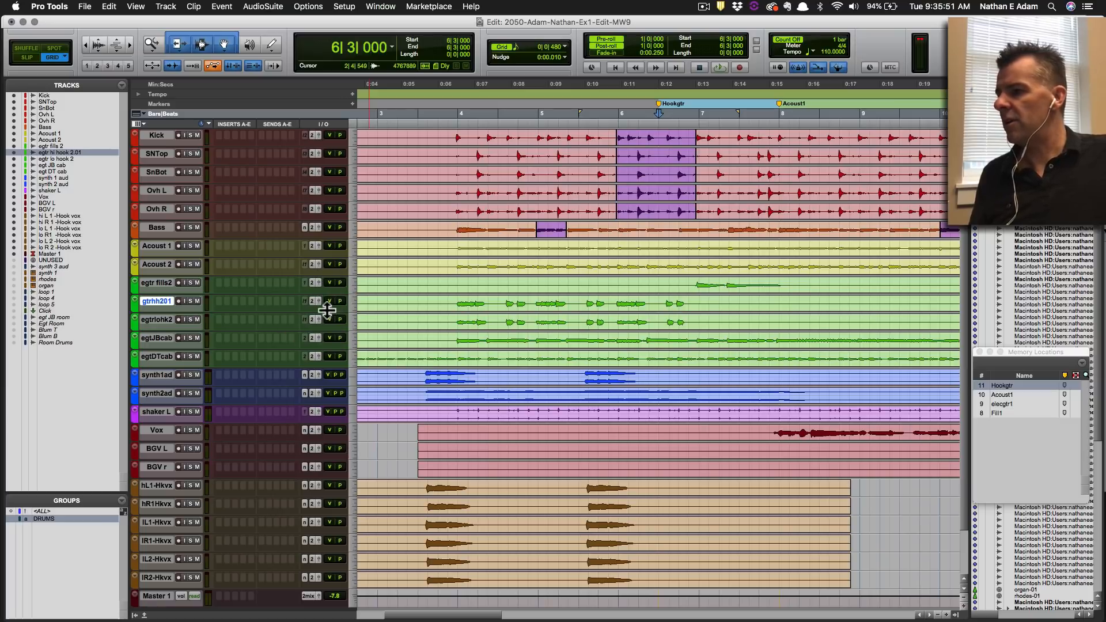
pyautogui.moveTo(328, 310)
pyautogui.mouseDown()
pyautogui.moveTo(327, 324)
pyautogui.moveTo(321, 313)
pyautogui.moveTo(338, 310)
pyautogui.mouseUp()
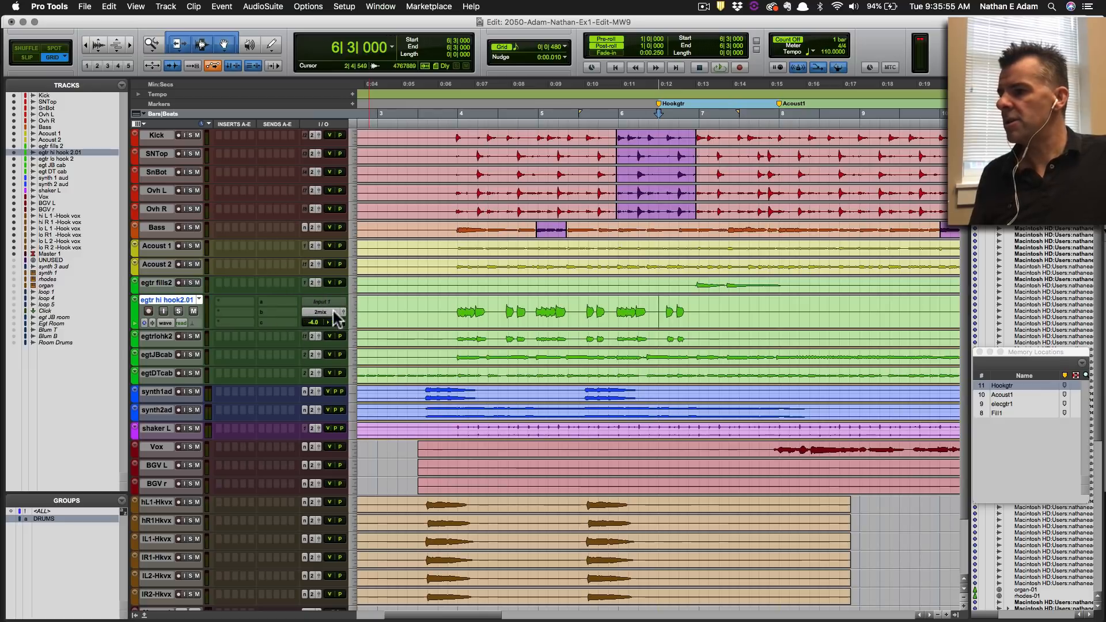
# Raise the egtr hi hook 2.01 volume to -0.5 dB and increase the egtr lo hook 2 track's height.
pyautogui.click(342, 312)
pyautogui.click(344, 310)
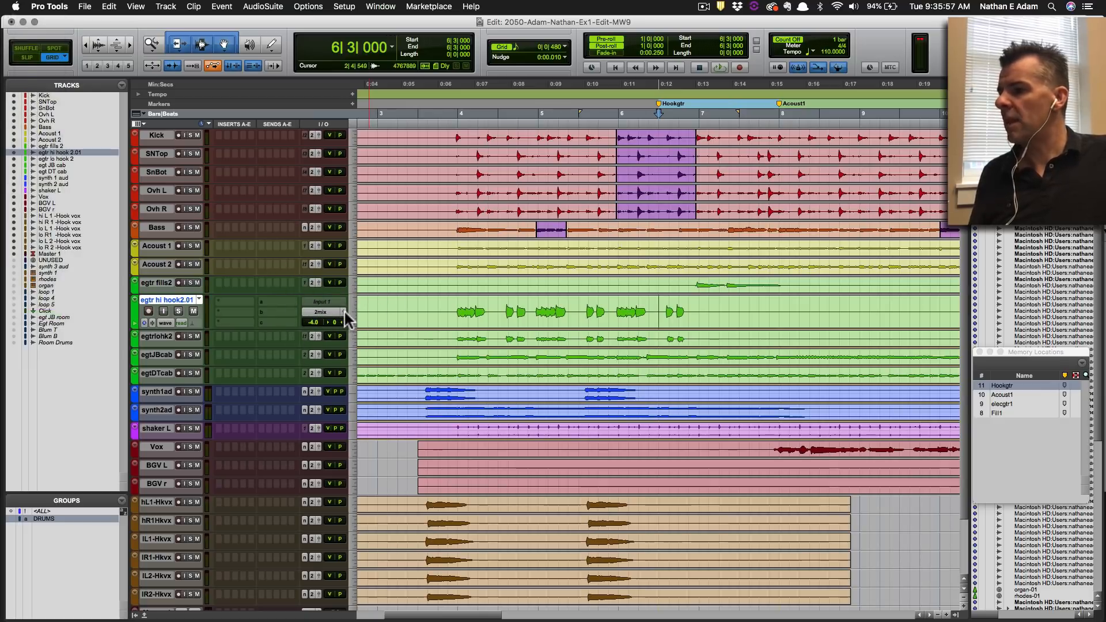
pyautogui.click(344, 310)
pyautogui.click(344, 310)
pyautogui.click(343, 310)
pyautogui.click(344, 309)
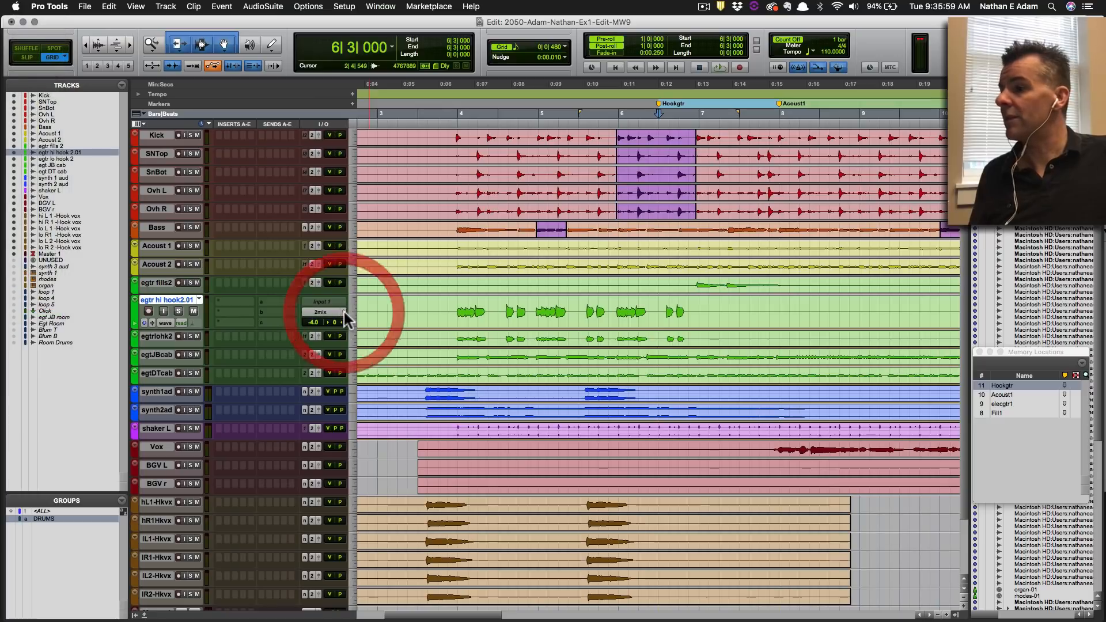
pyautogui.click(343, 310)
pyautogui.click(344, 309)
pyautogui.click(343, 309)
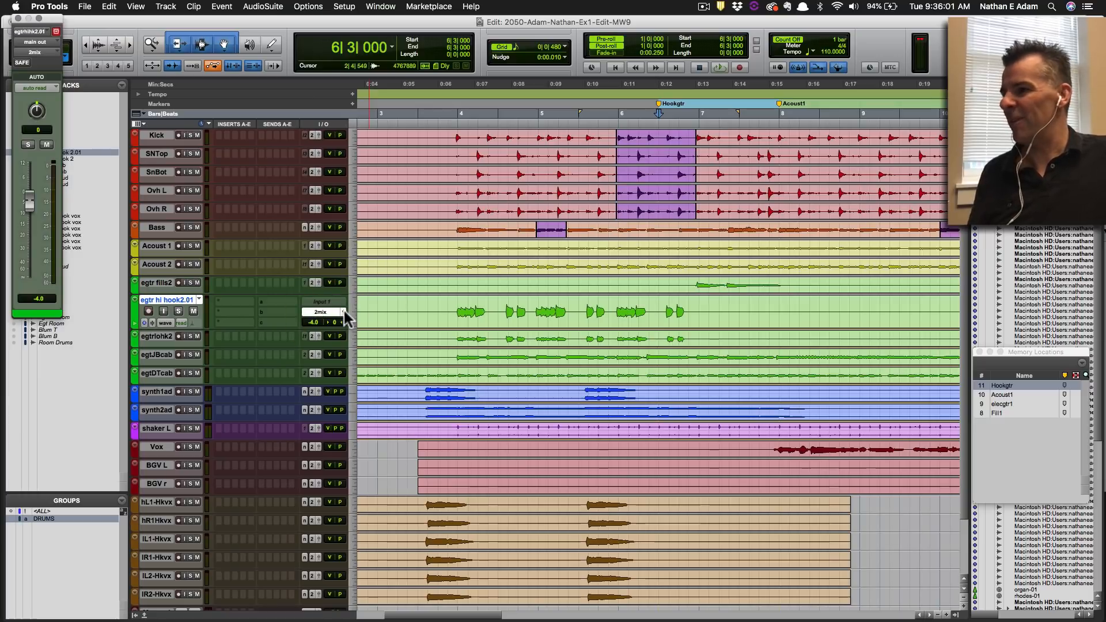
pyautogui.click(343, 310)
pyautogui.click(344, 309)
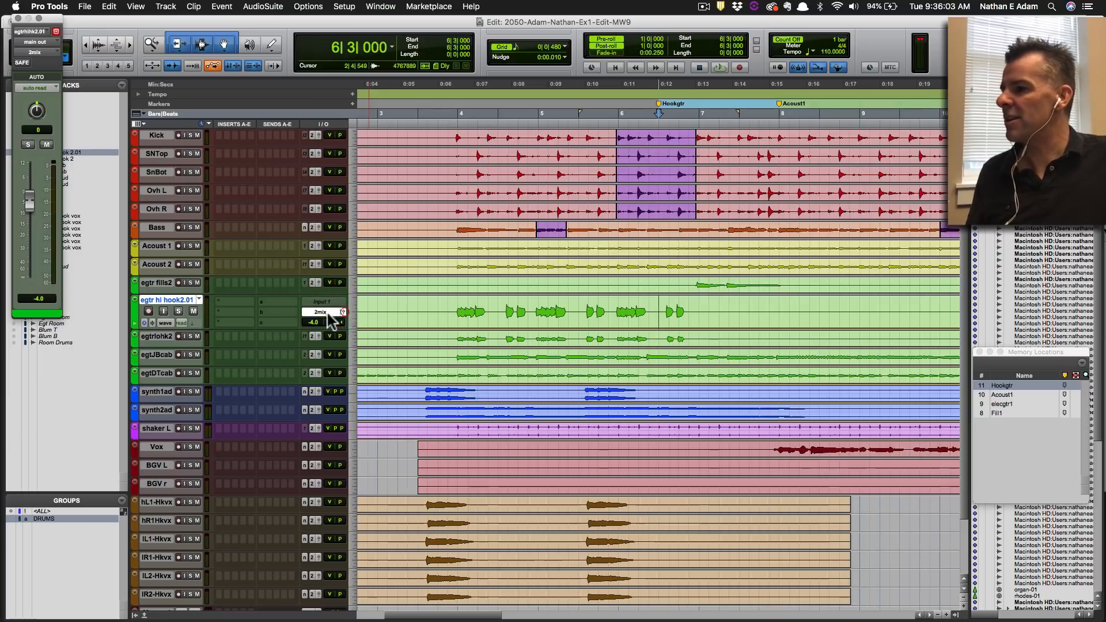
pyautogui.click(344, 309)
pyautogui.click(344, 309)
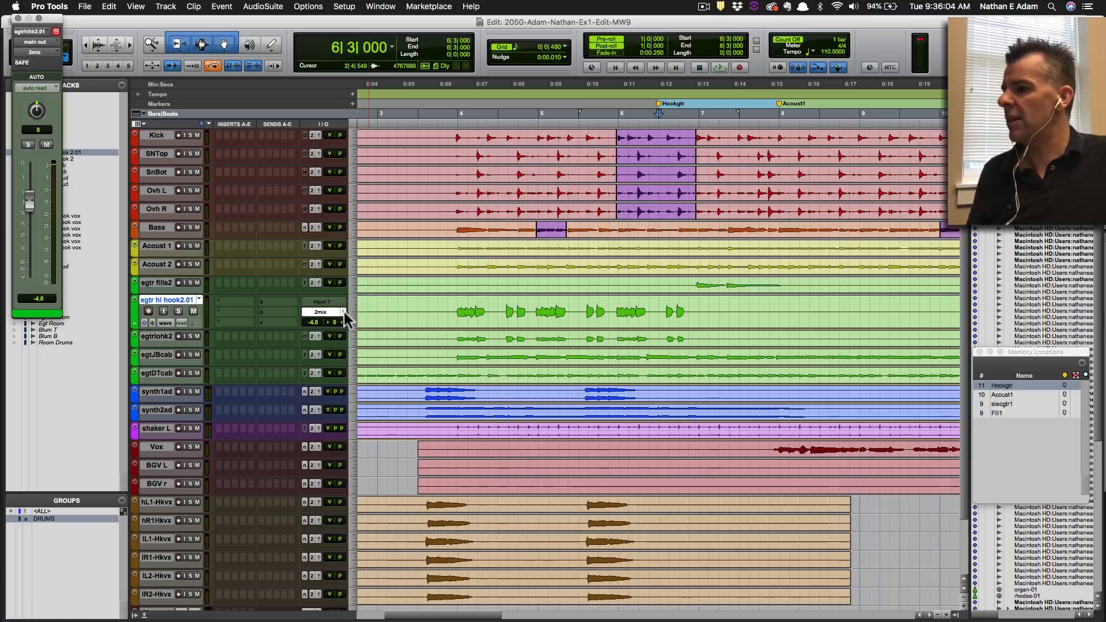
pyautogui.click(29, 203)
pyautogui.moveTo(29, 203); pyautogui.dragTo(30, 193)
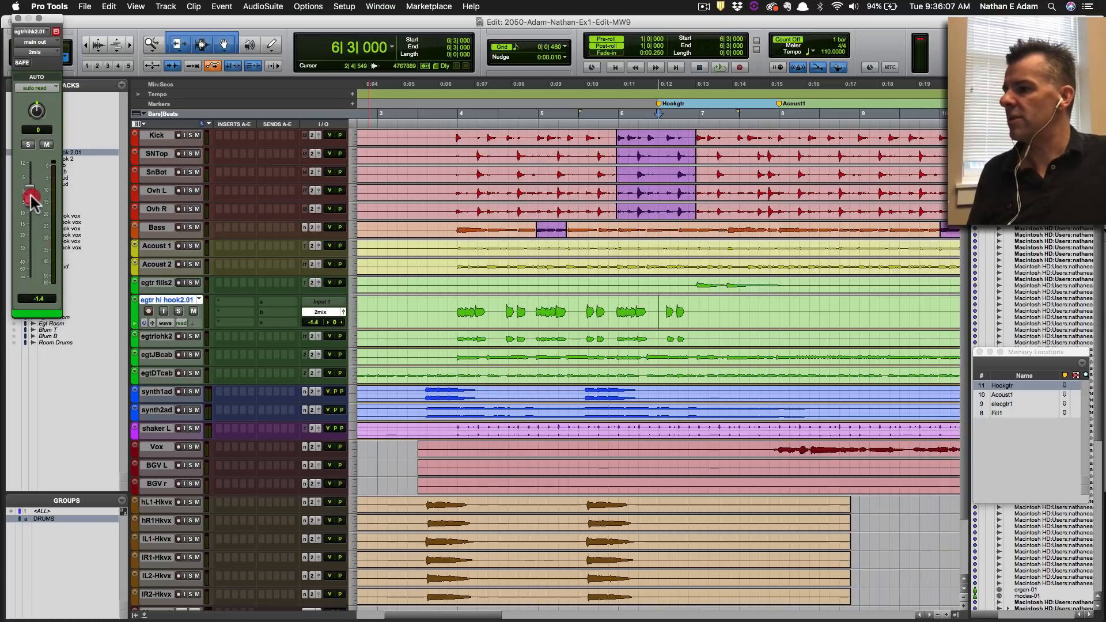
pyautogui.click(17, 20)
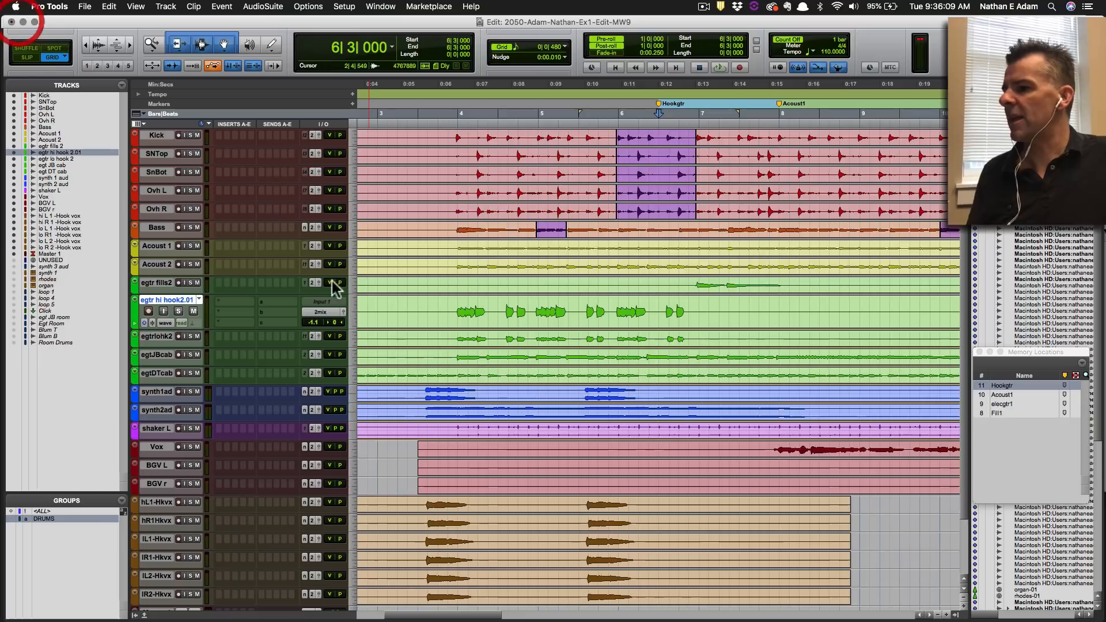
pyautogui.moveTo(311, 322); pyautogui.dragTo(320, 372)
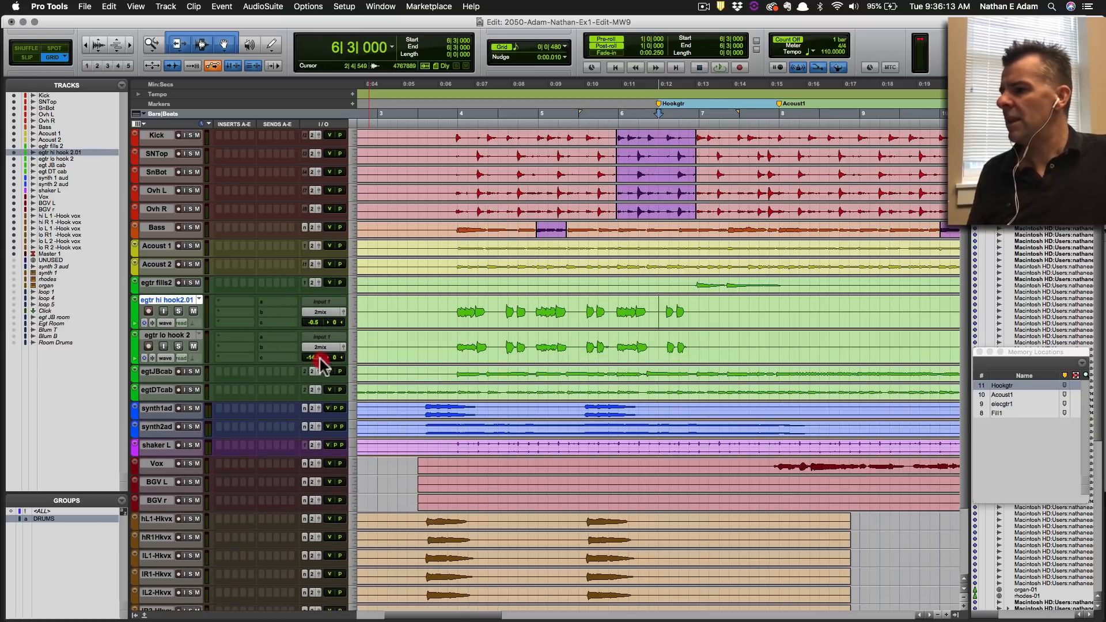
# Raise the egtr lo hook 2 volume to +1.2 dB while playing back the guitar hooks around 5|4|480.
pyautogui.click(624, 311)
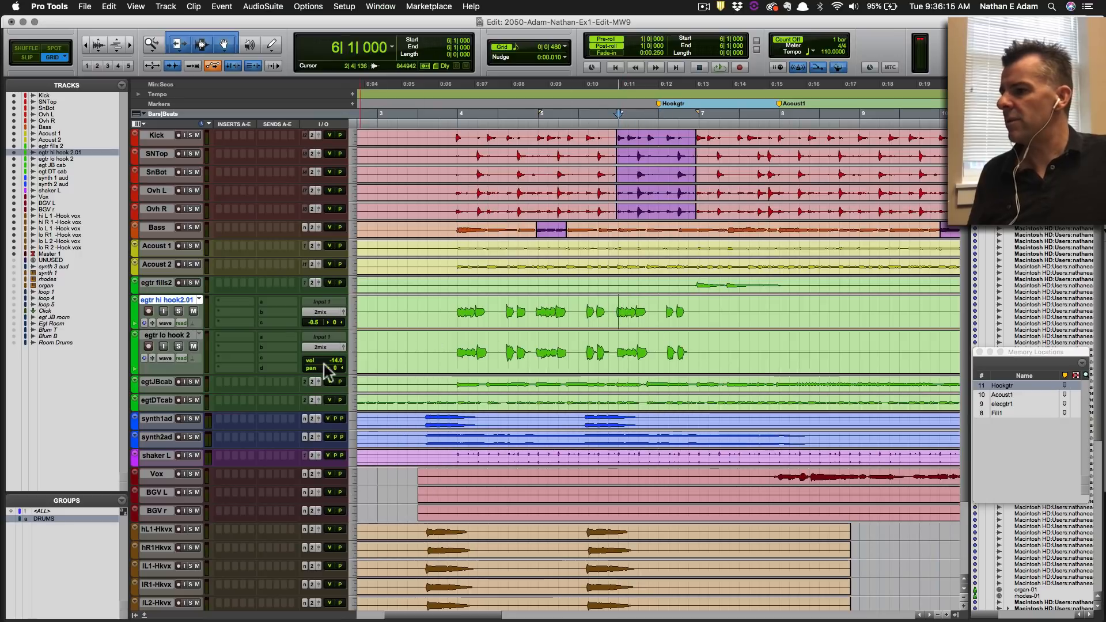
pyautogui.moveTo(340, 357); pyautogui.dragTo(340, 352)
pyautogui.click(606, 314)
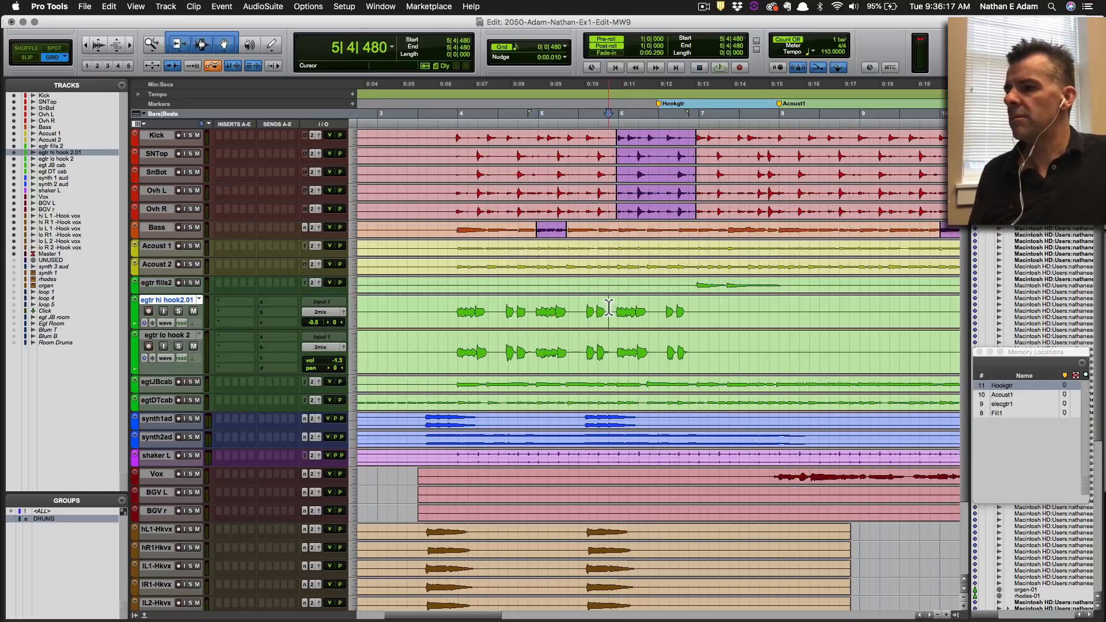
pyautogui.press('space')
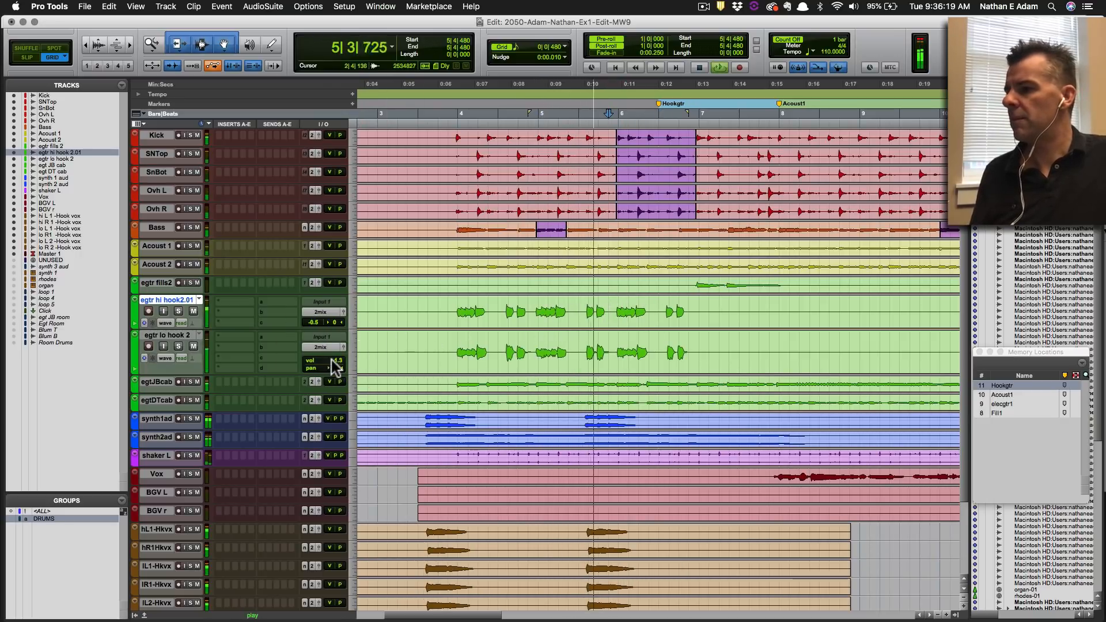
pyautogui.moveTo(334, 362); pyautogui.dragTo(331, 358)
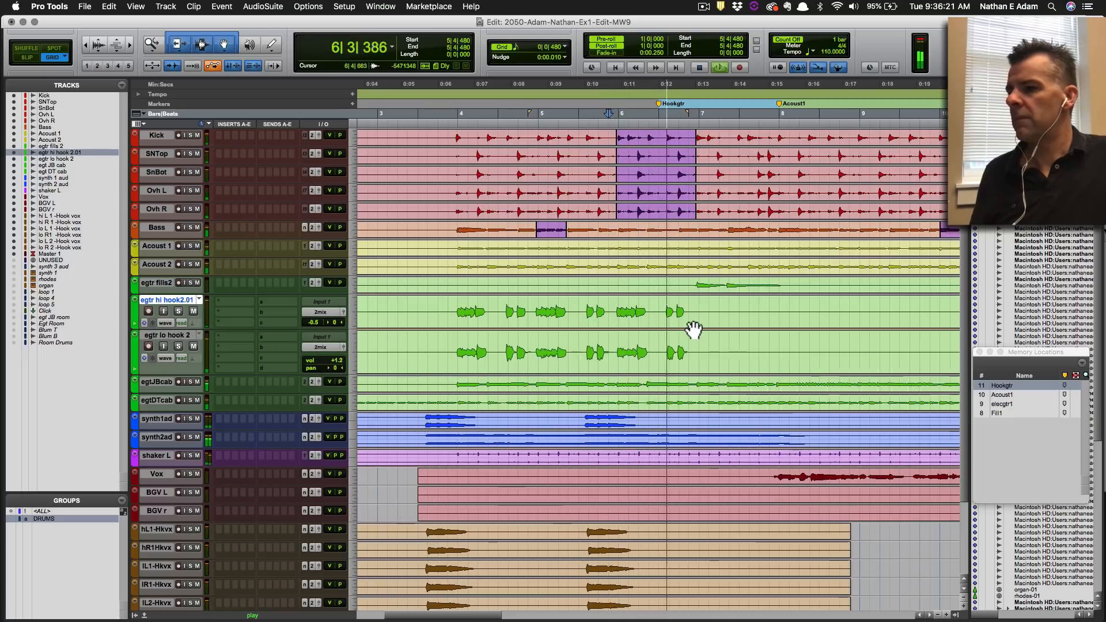
pyautogui.press('space')
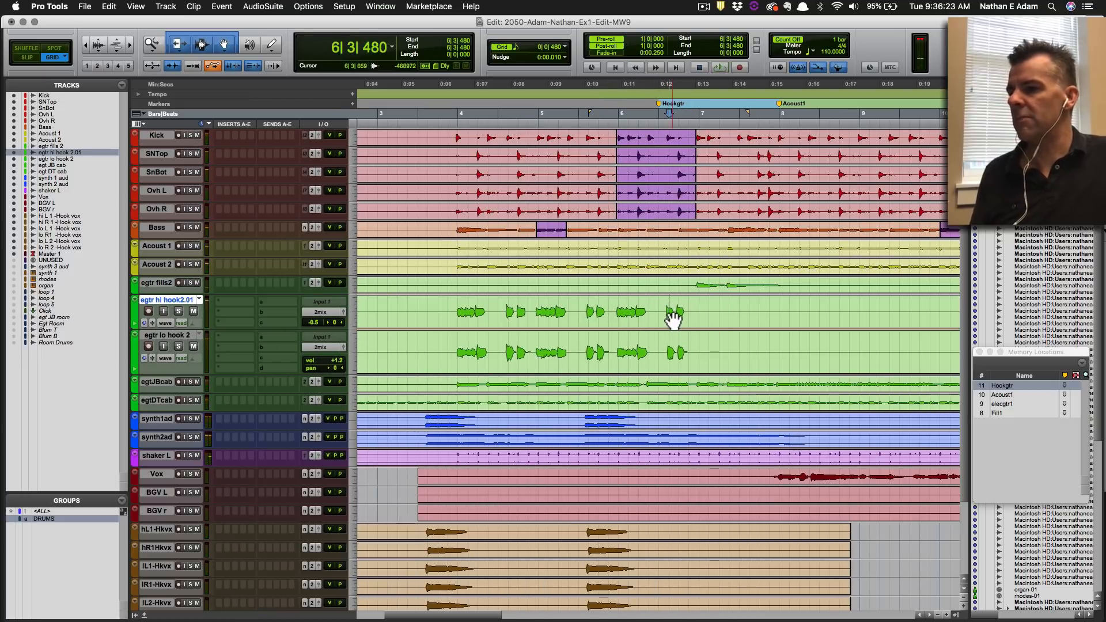
# Play back both guitar hook tracks around 5|3|000 to listen for the problem near the Hookgtr marker.
pyautogui.click(579, 311)
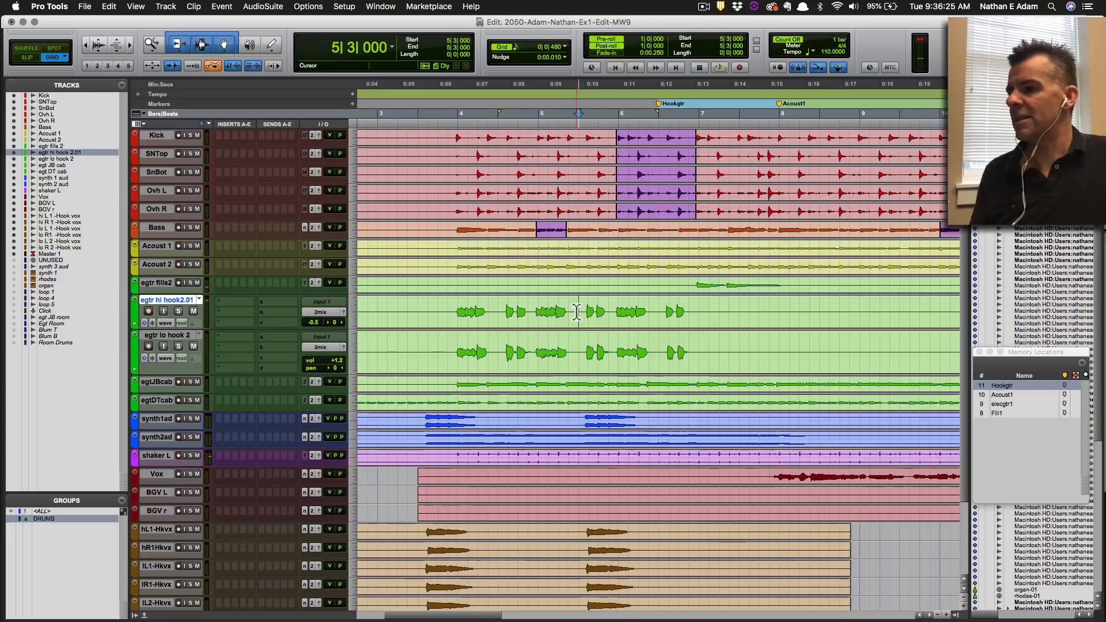
pyautogui.press('space')
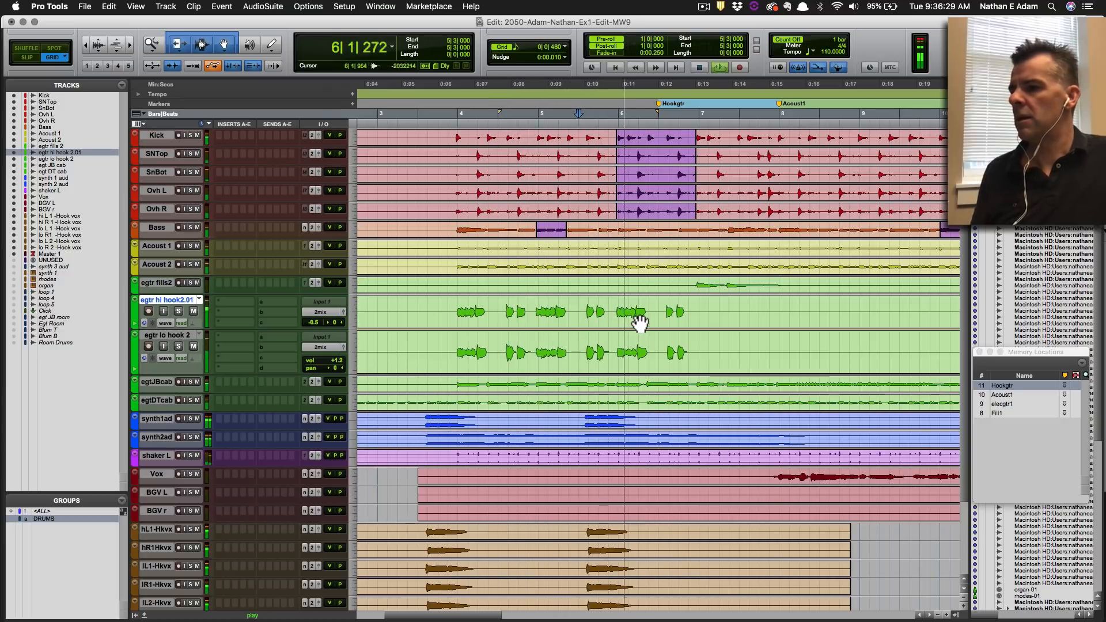
pyautogui.press('space')
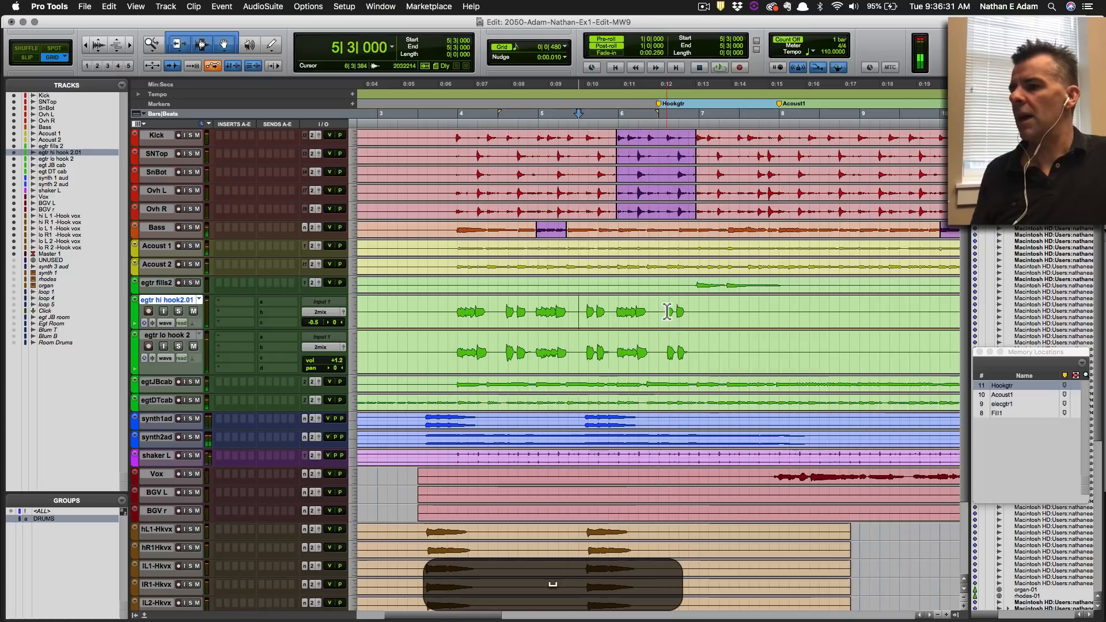
# Solo the egtr hi hook 2.01 track and play back its phrase around 6|2|480.
pyautogui.click(660, 316)
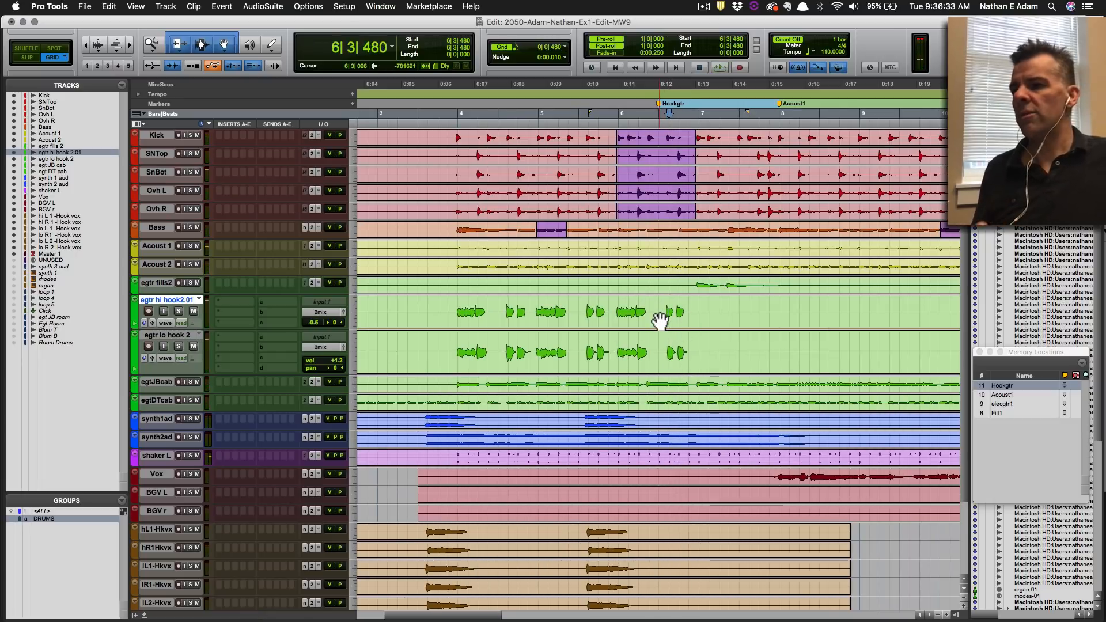
pyautogui.moveTo(665, 306); pyautogui.dragTo(679, 311)
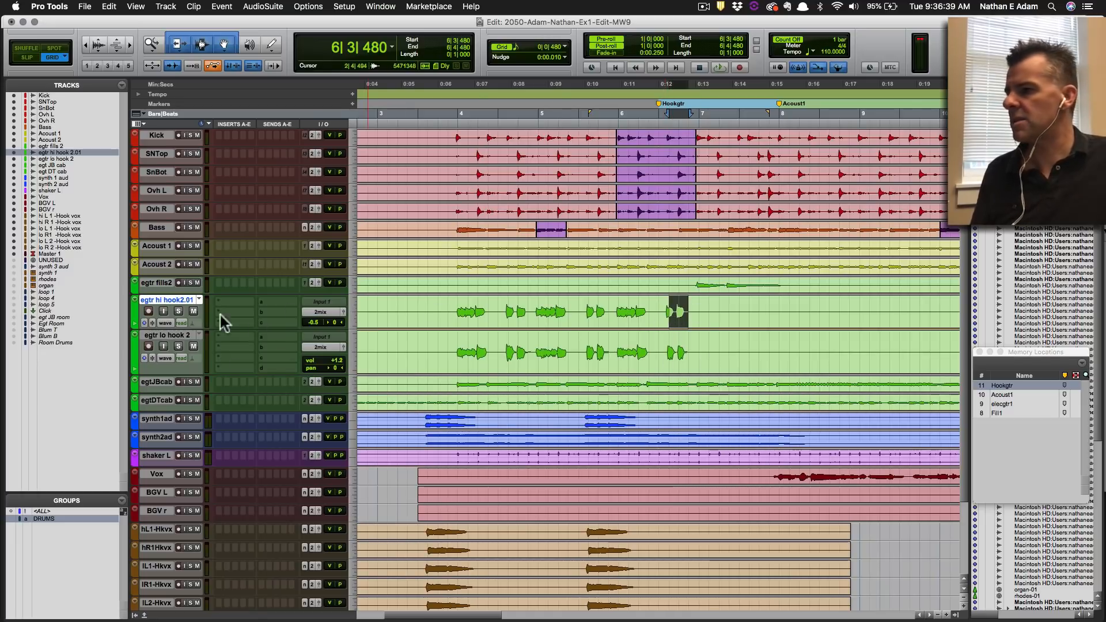
pyautogui.click(178, 311)
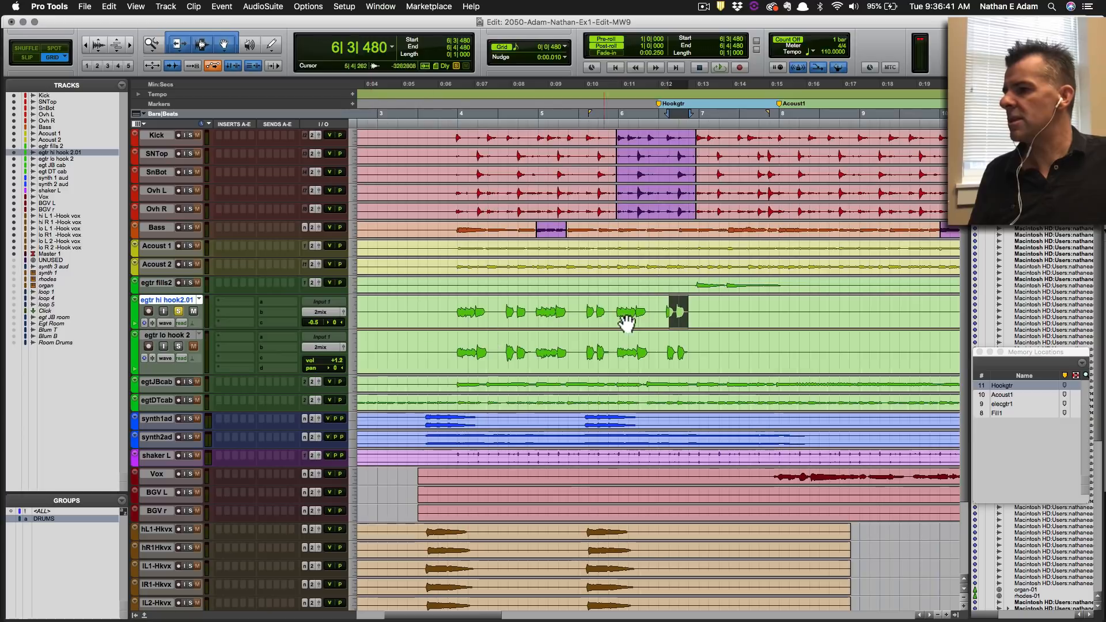
pyautogui.click(656, 335)
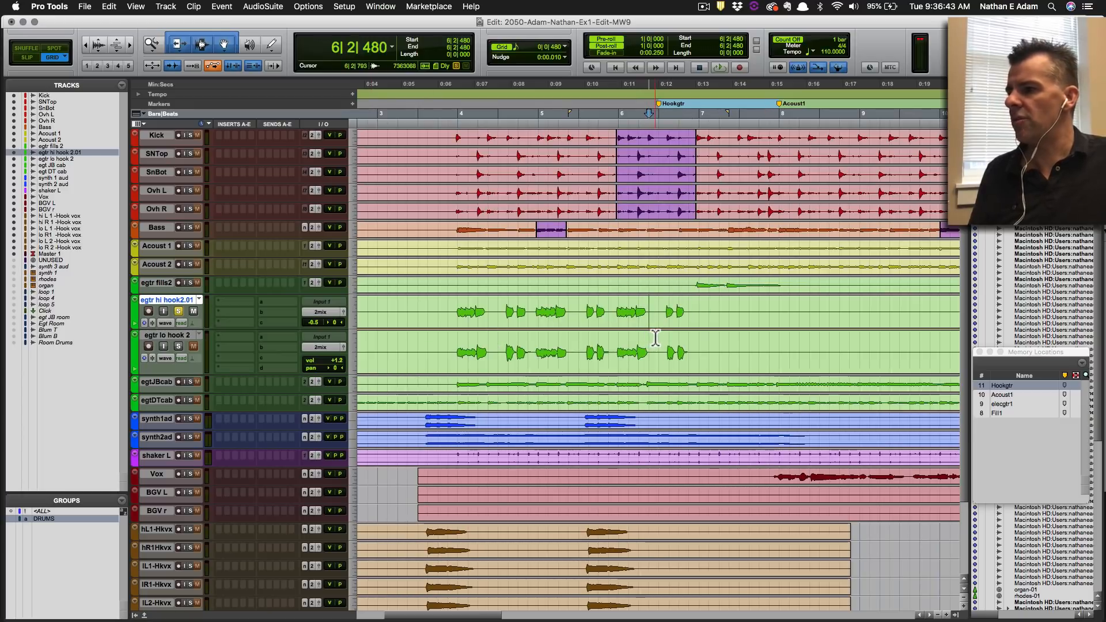
pyautogui.press('space')
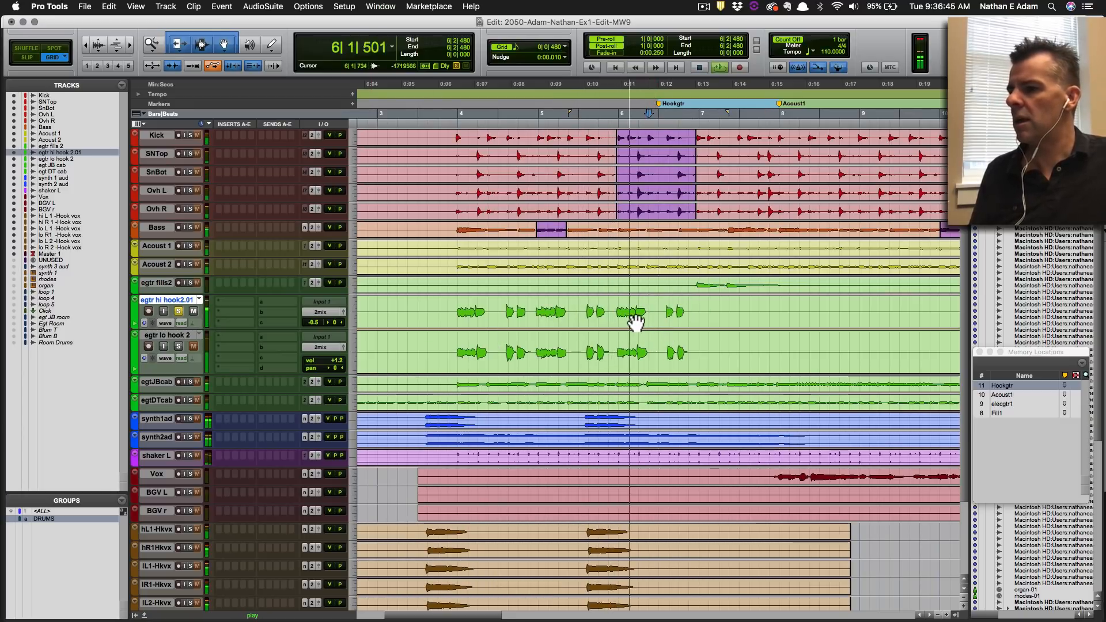
pyautogui.press('space')
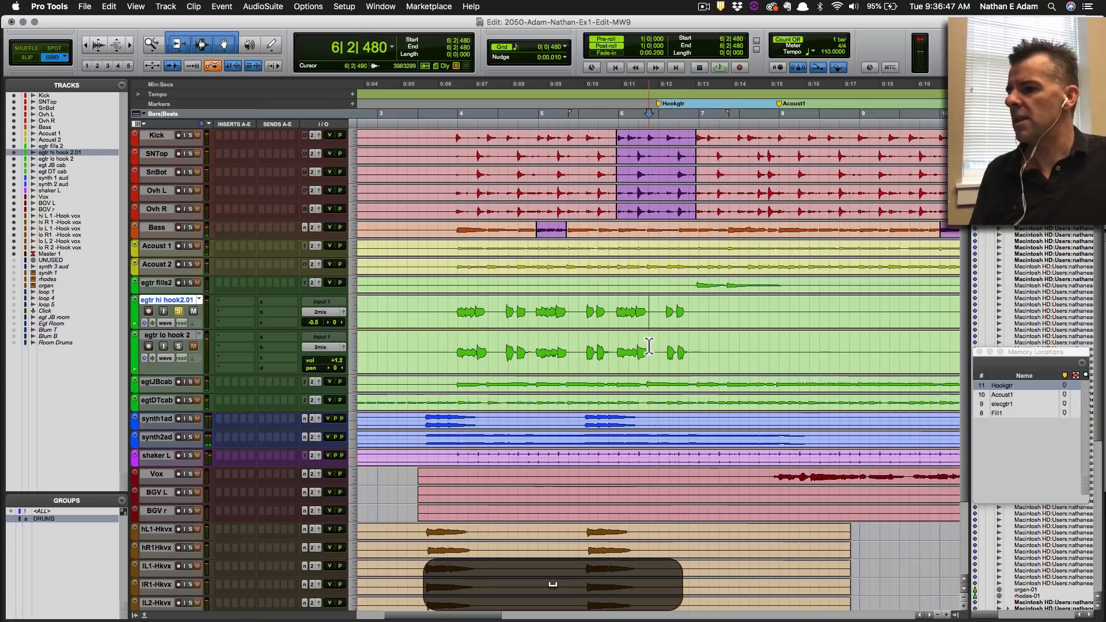
# Solo the egtr lo hook 2 track instead, play it back around 6|2|000, and save the session.
pyautogui.click(638, 346)
pyautogui.click(178, 346)
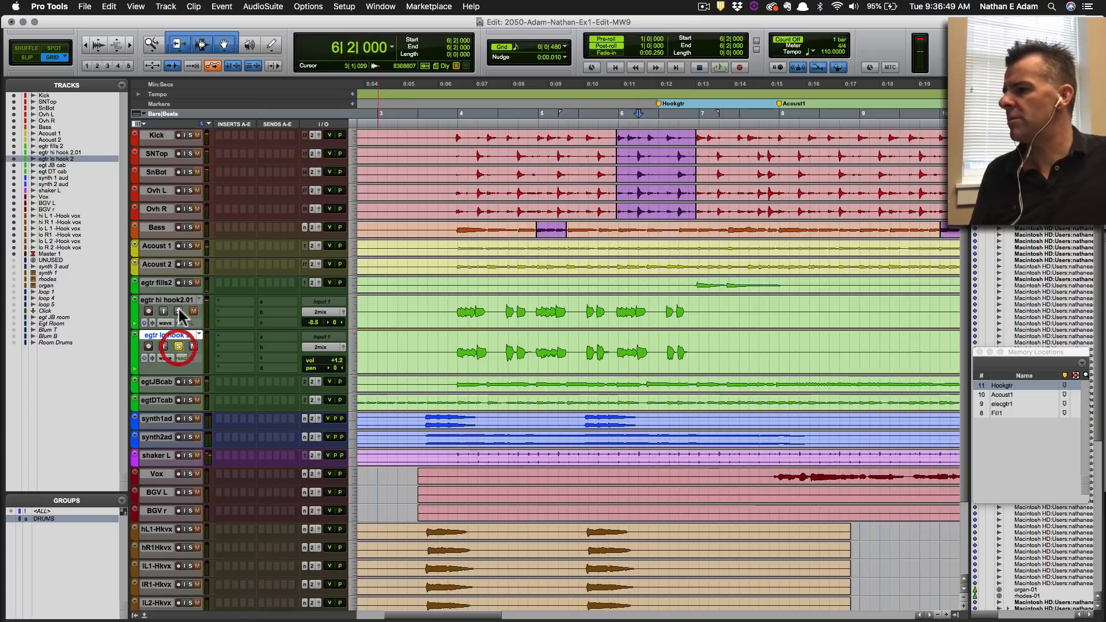
pyautogui.press('space')
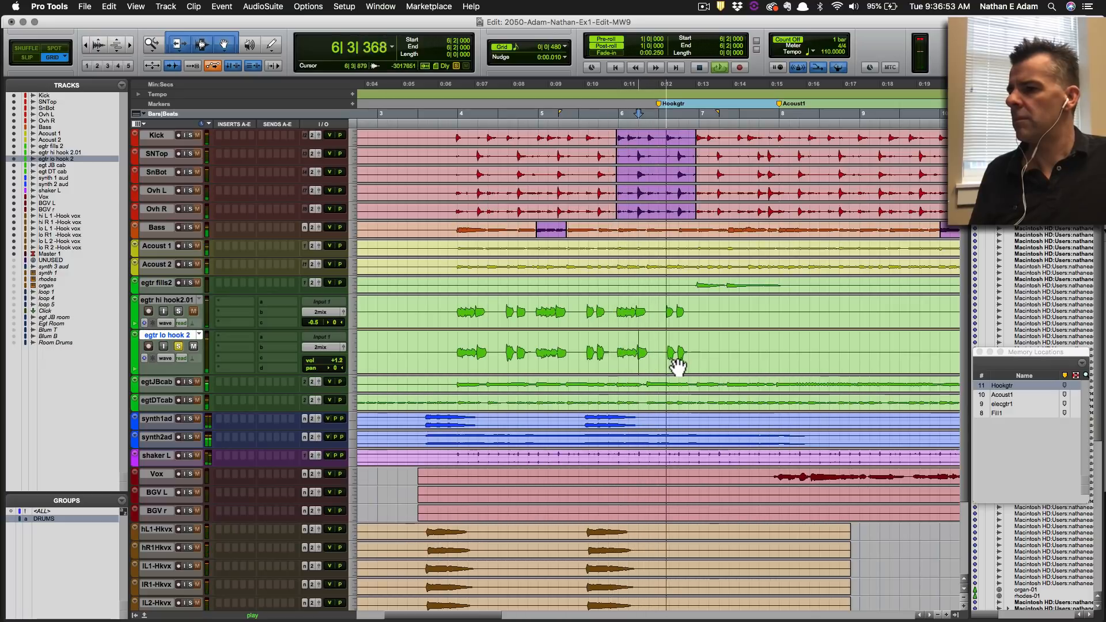
pyautogui.press('space')
pyautogui.click(669, 351)
pyautogui.press('super+s')
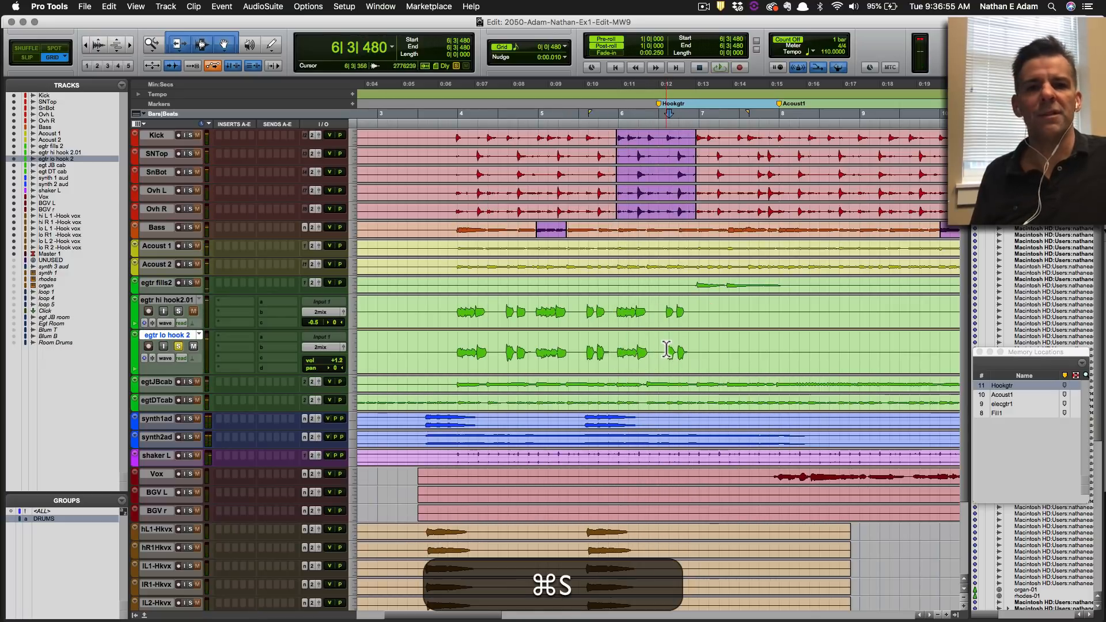
# Compare the hook phrase near 6|2|480 with its earlier occurrences at 5|3|480 and 4|1|000 on the guitar hook tracks.
pyautogui.click(644, 306)
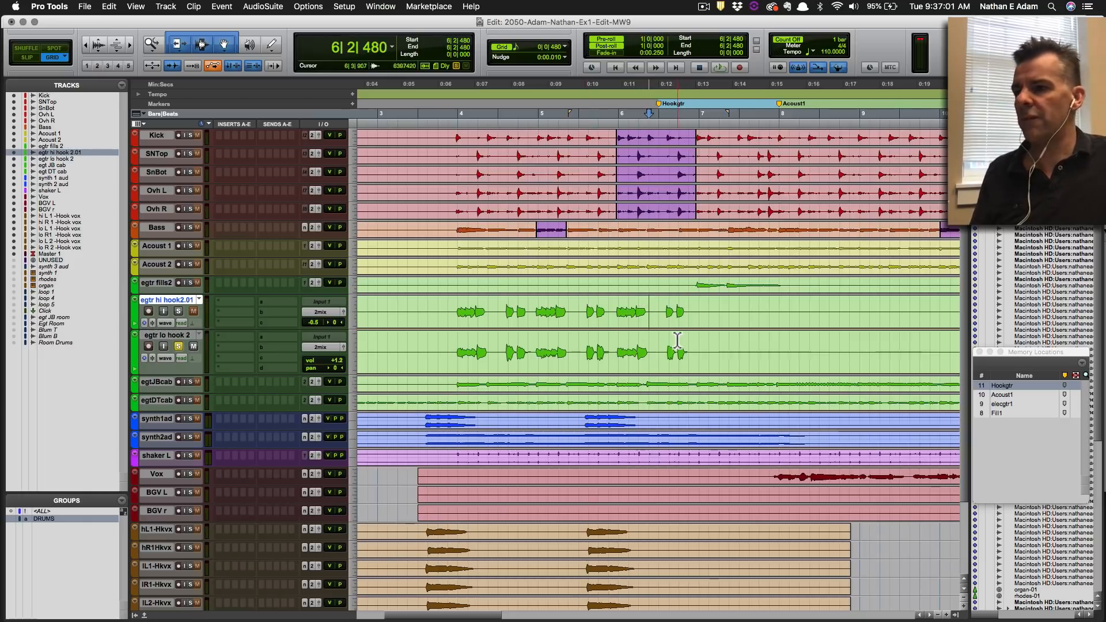
pyautogui.click(588, 311)
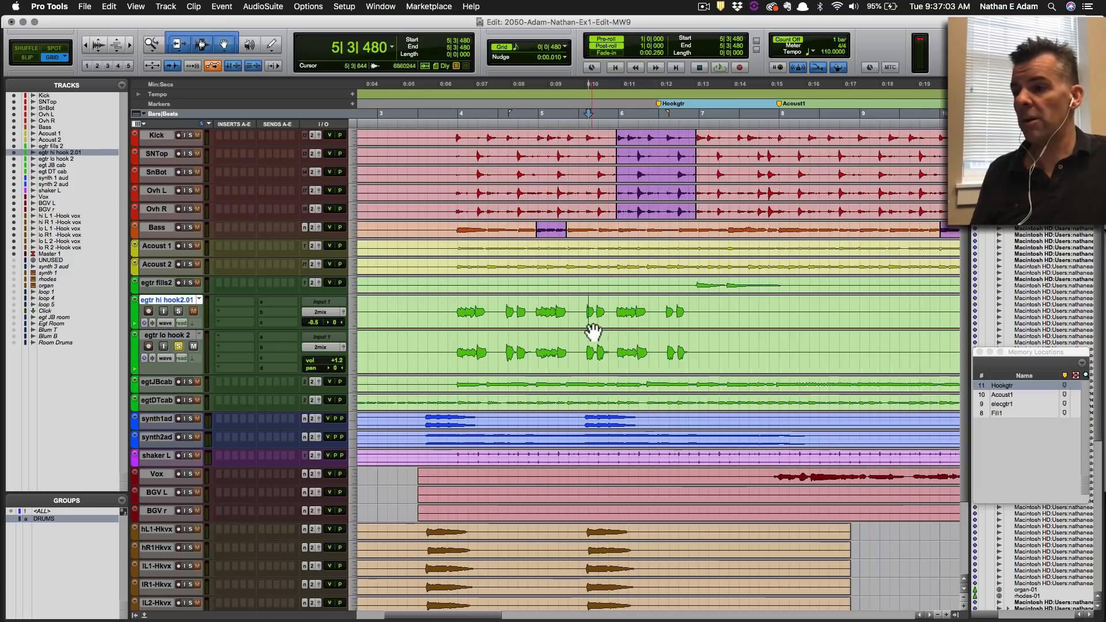
pyautogui.moveTo(592, 324); pyautogui.dragTo(605, 346)
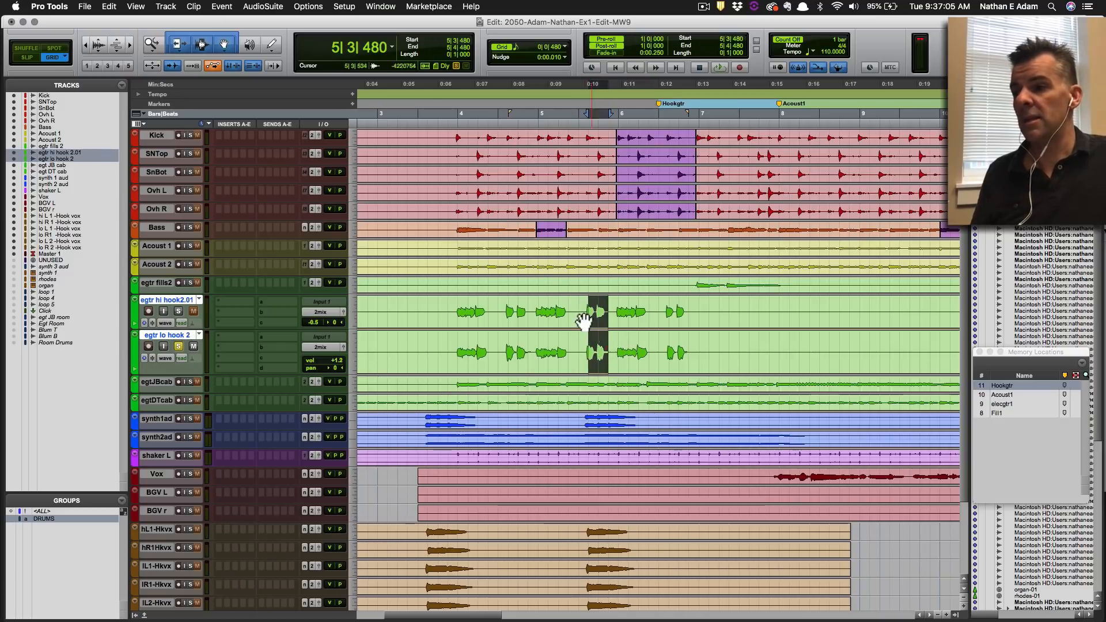
pyautogui.click(472, 311)
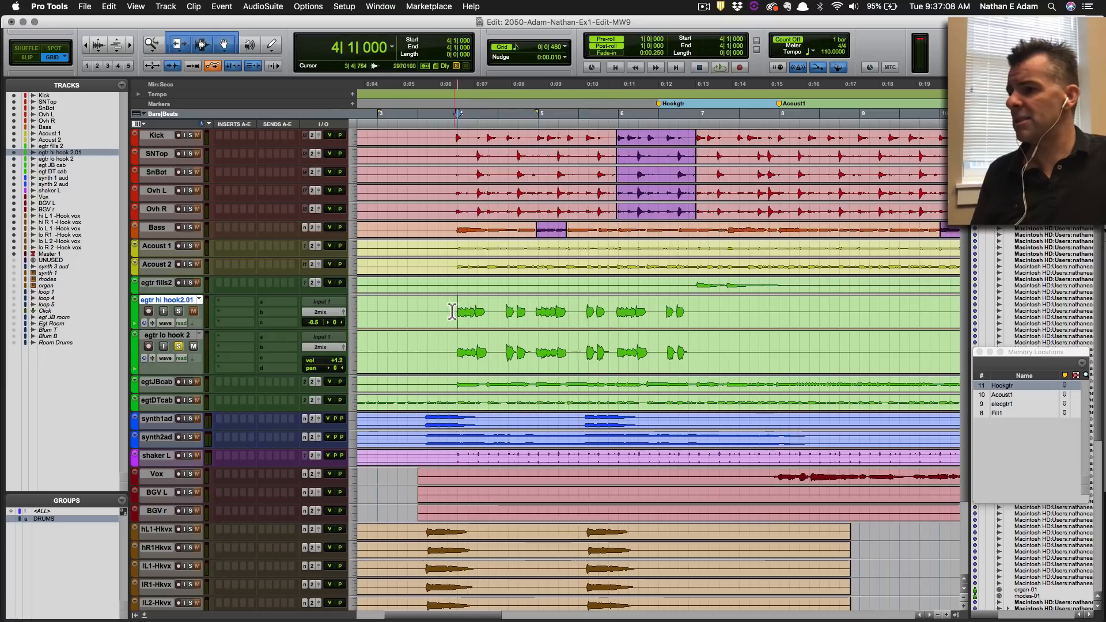
# Solo both guitar hook tracks together, checking the Solo Mode options, and play them back from 4|1|000.
pyautogui.click(179, 312)
pyautogui.click(180, 347)
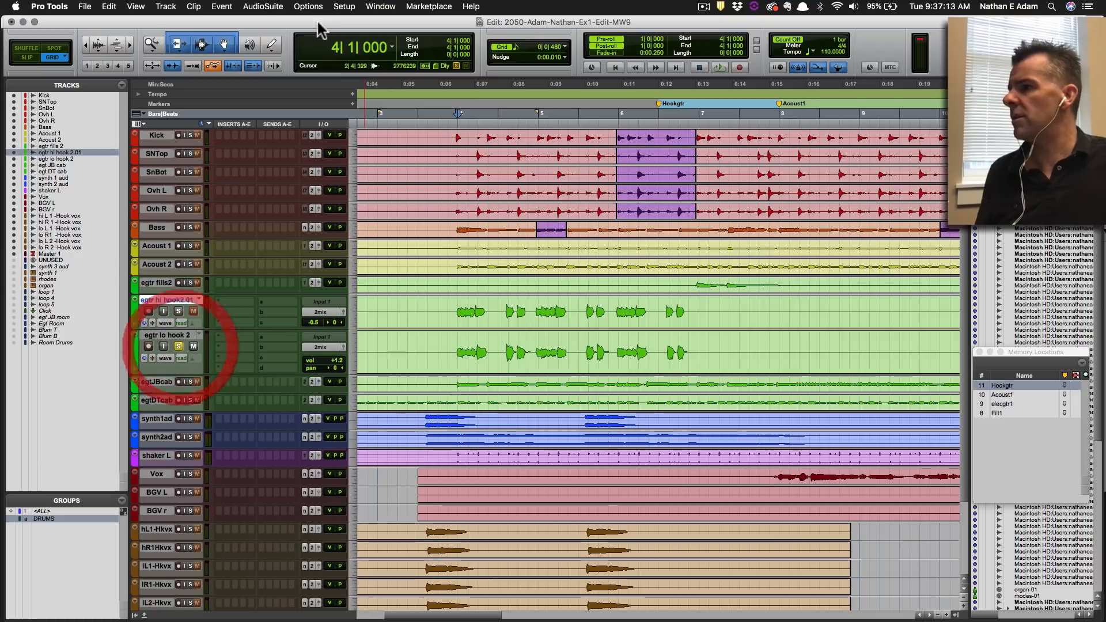
pyautogui.click(308, 7)
pyautogui.moveTo(362, 238)
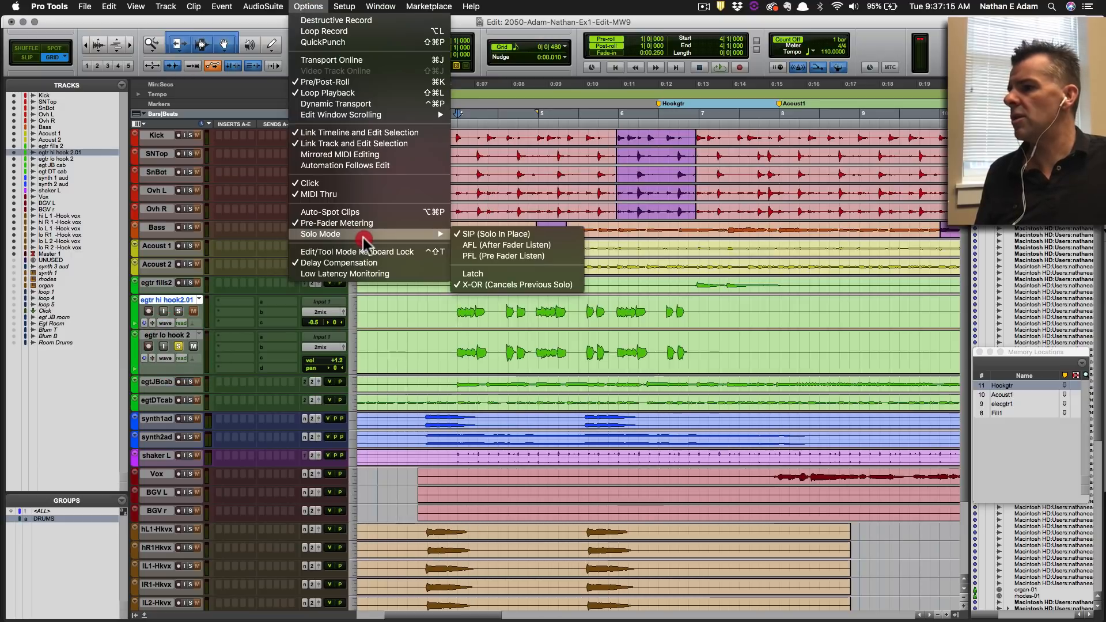
pyautogui.click(472, 275)
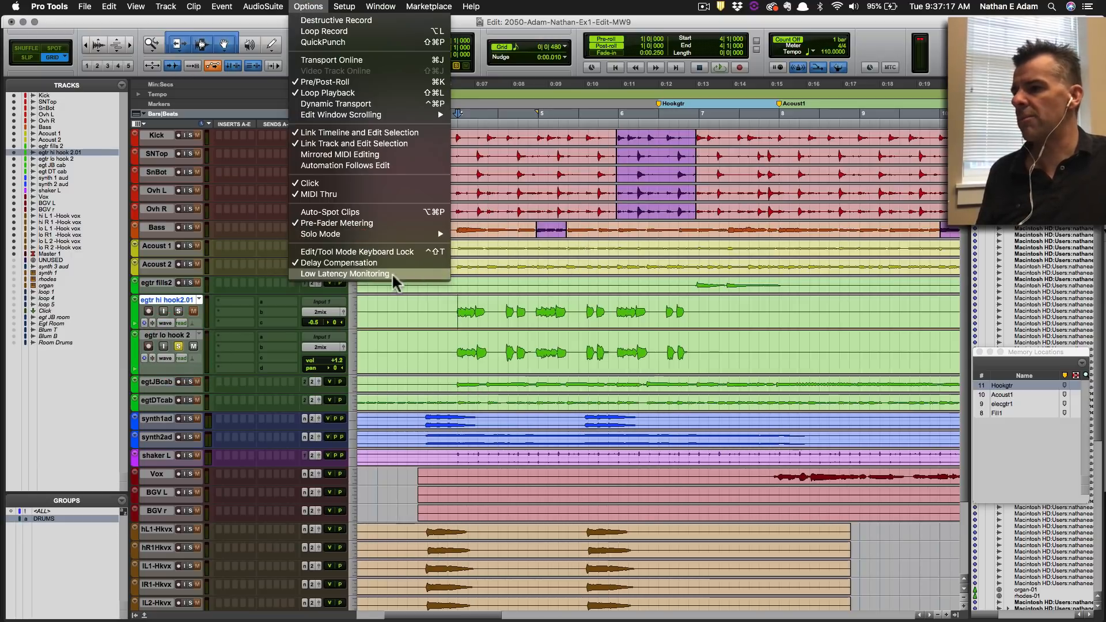
pyautogui.keyDown('shift'); pyautogui.click(178, 311); pyautogui.keyUp('shift')
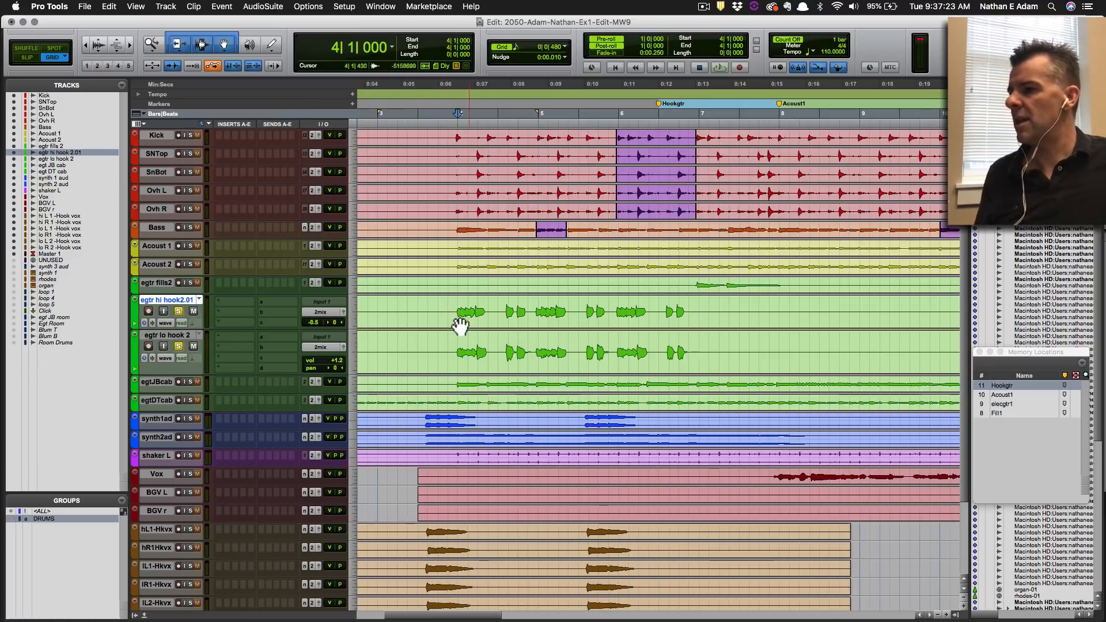
pyautogui.press('space')
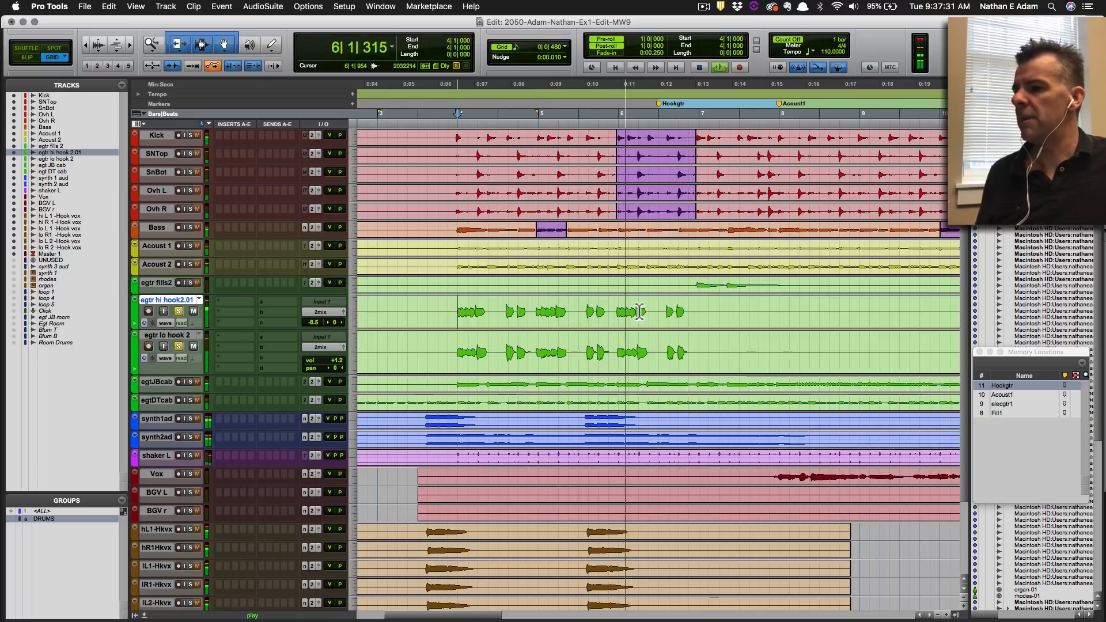
pyautogui.press('space')
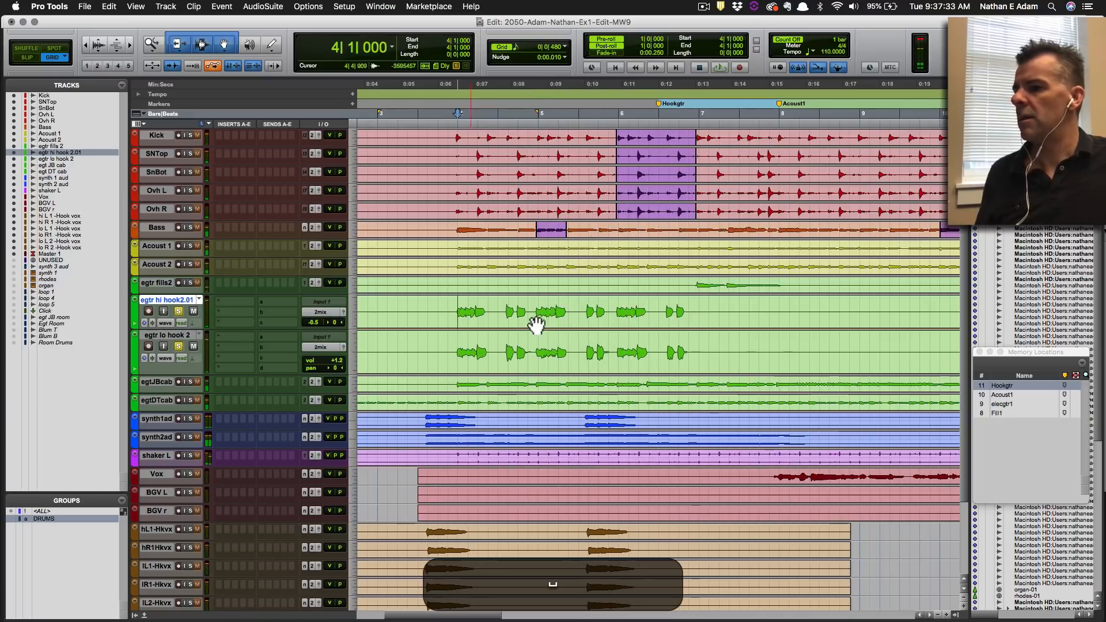
# Copy the two-note hook phrase from 4|3|480 to 4|4|480 on both the egtr hi hook 2.01 and egtr lo hook 2 tracks.
pyautogui.click(507, 314)
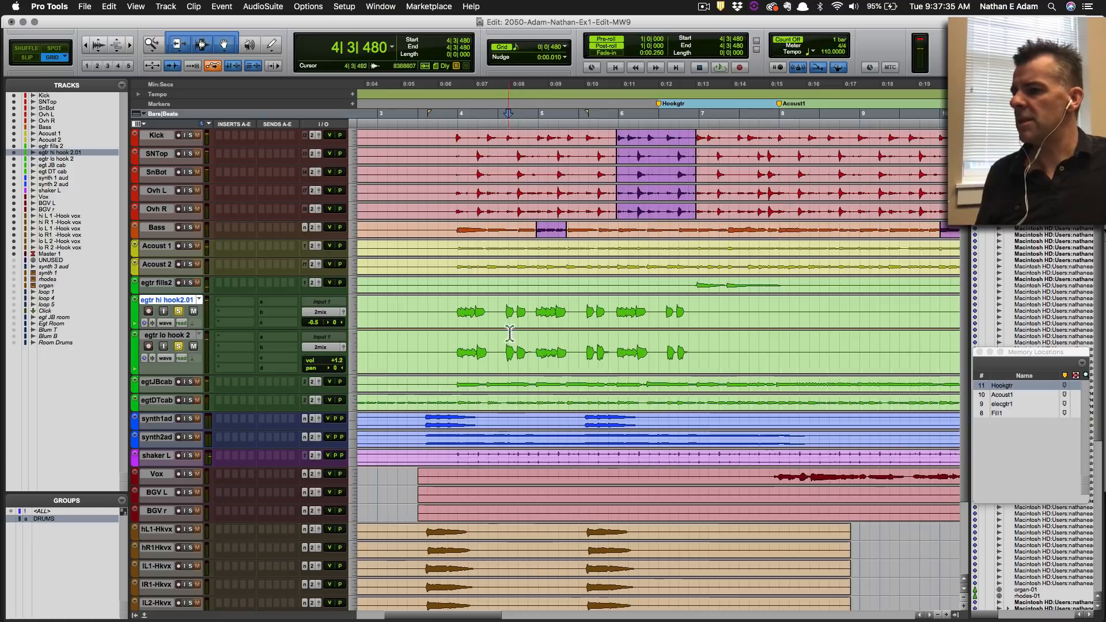
pyautogui.press('t')
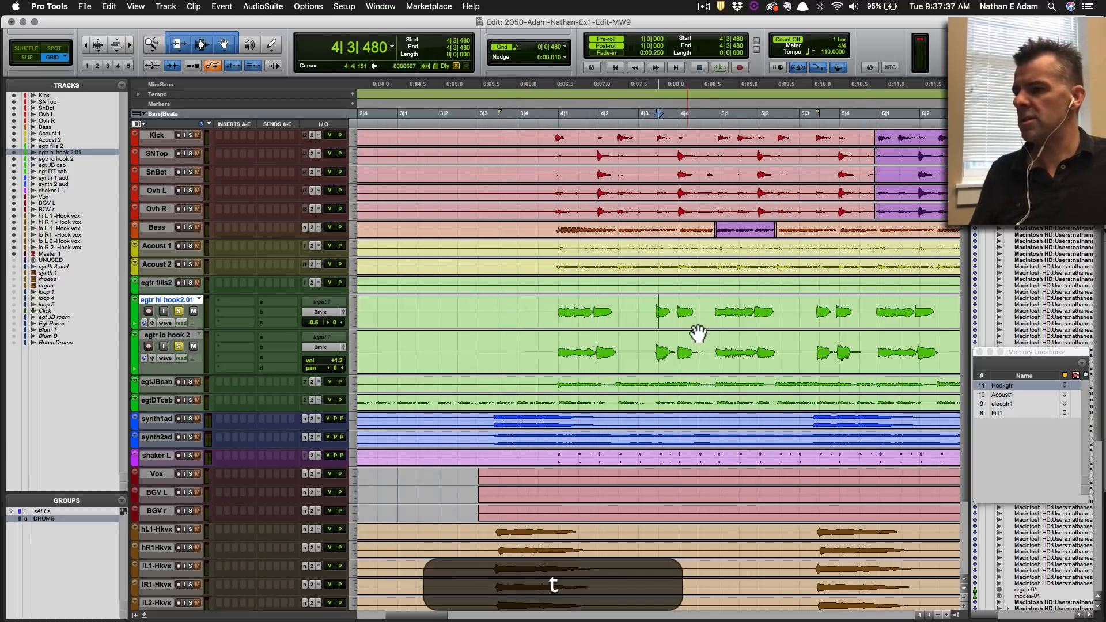
pyautogui.hscroll(2, 677, 327)
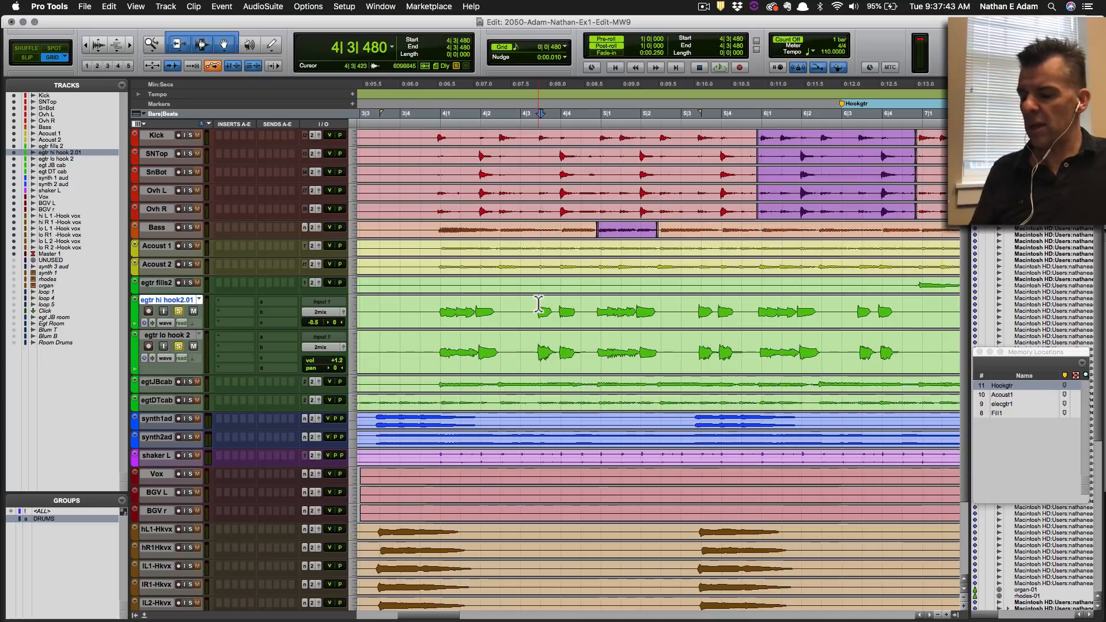
pyautogui.press('t')
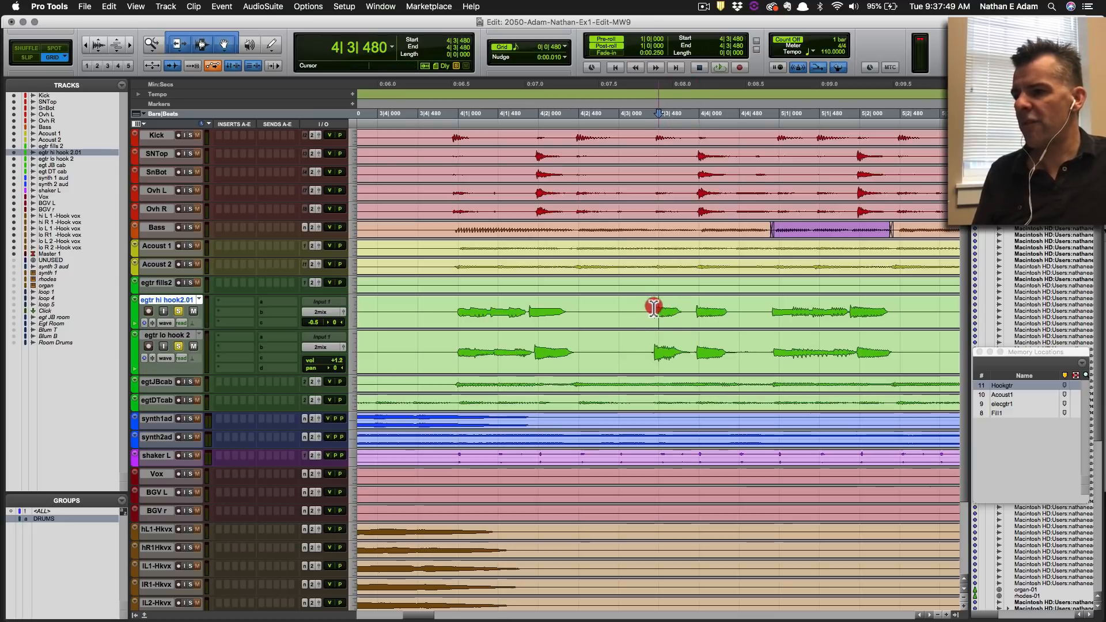
pyautogui.moveTo(654, 307); pyautogui.dragTo(739, 347)
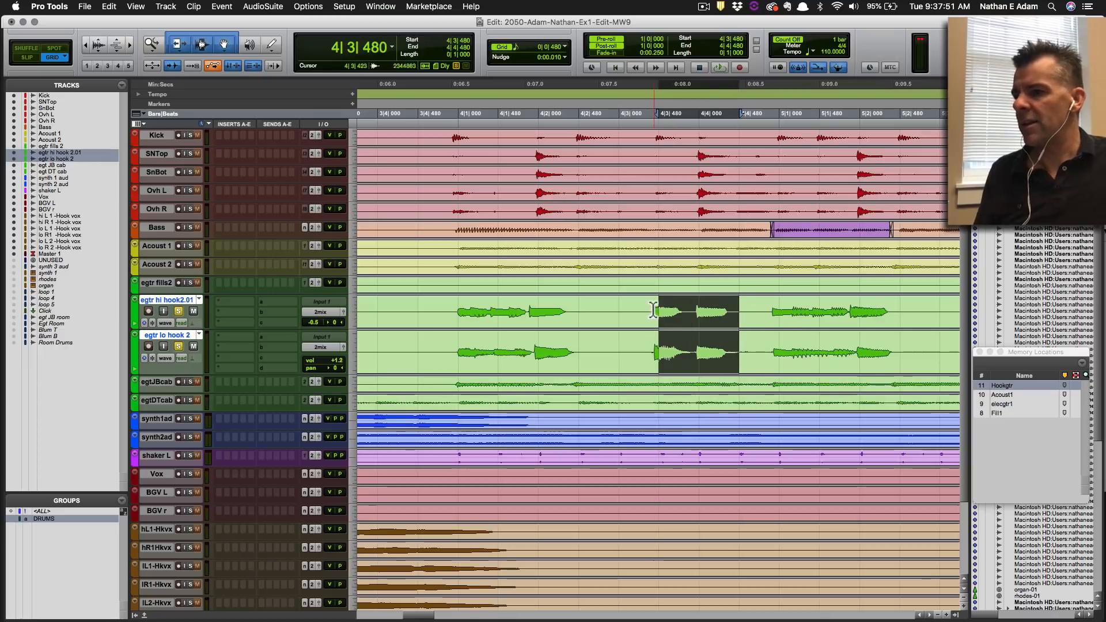
pyautogui.hscroll(2, 654, 322)
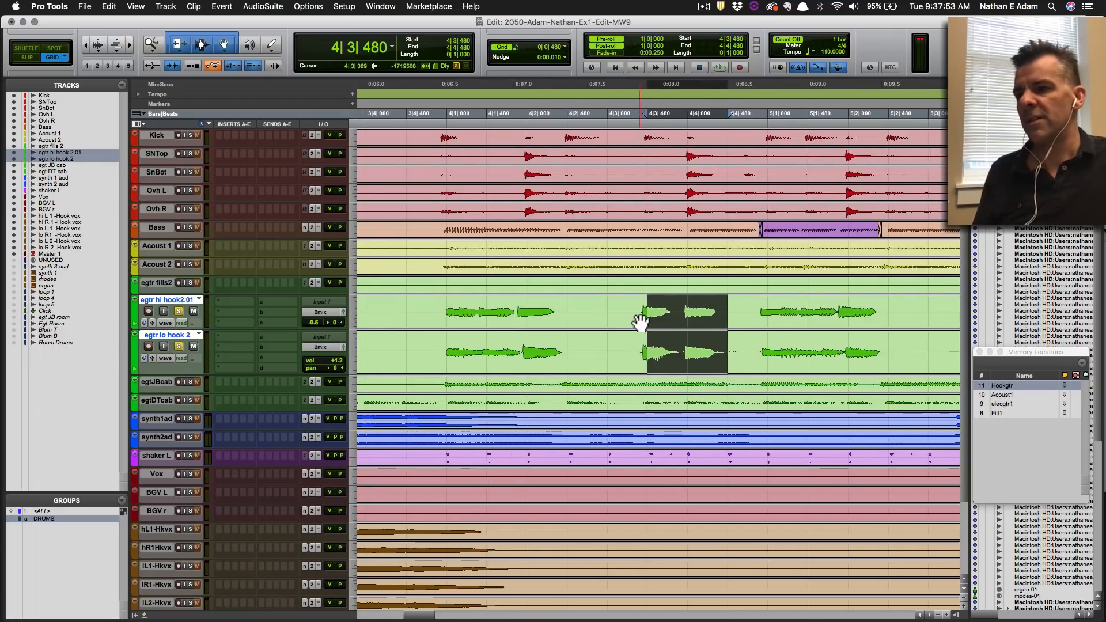
pyautogui.click(647, 301)
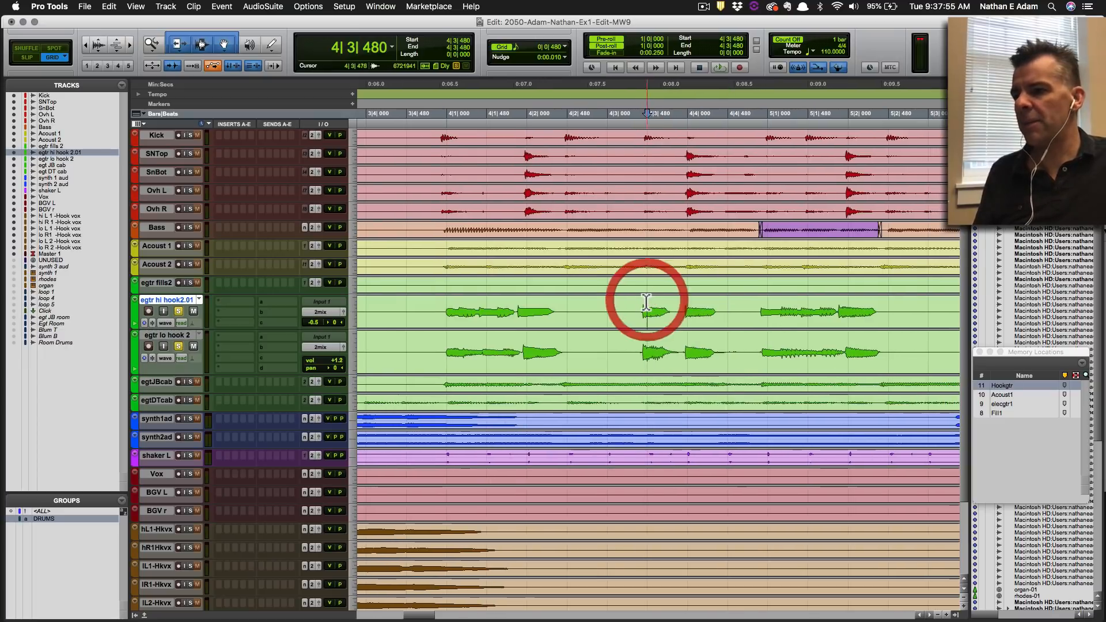
pyautogui.moveTo(658, 305); pyautogui.dragTo(727, 340)
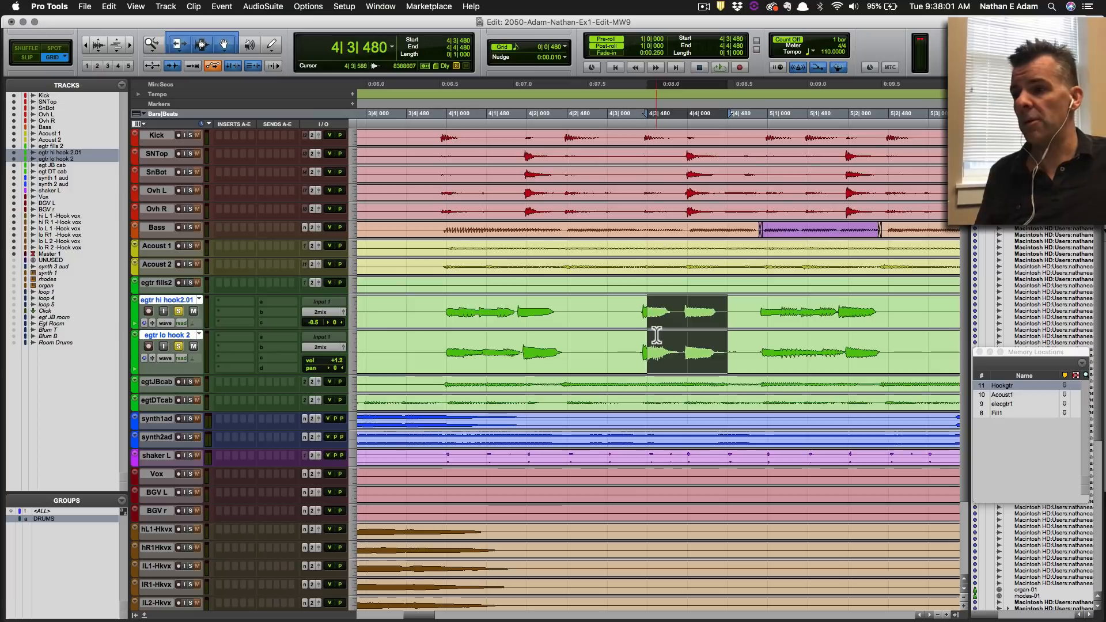
pyautogui.scroll(-1, 657, 336)
pyautogui.hscroll(5, 654, 336)
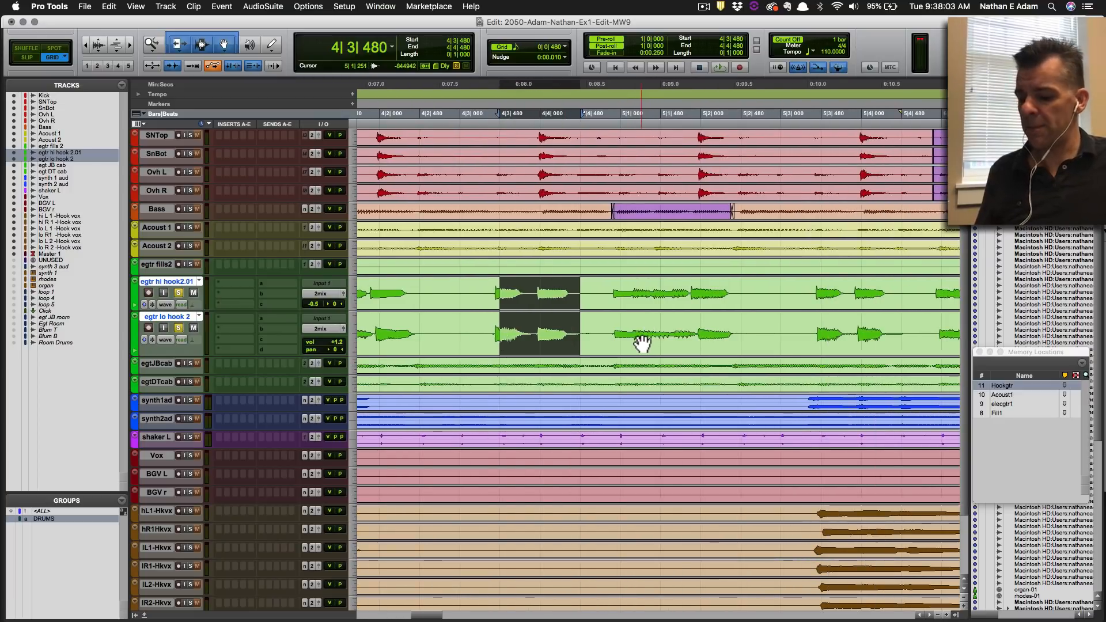
pyautogui.press('super+c')
# Paste the copied phrase over the range from 6|3|480 to 6|4|480 on both guitar hook tracks.
pyautogui.hscroll(2, 513, 297)
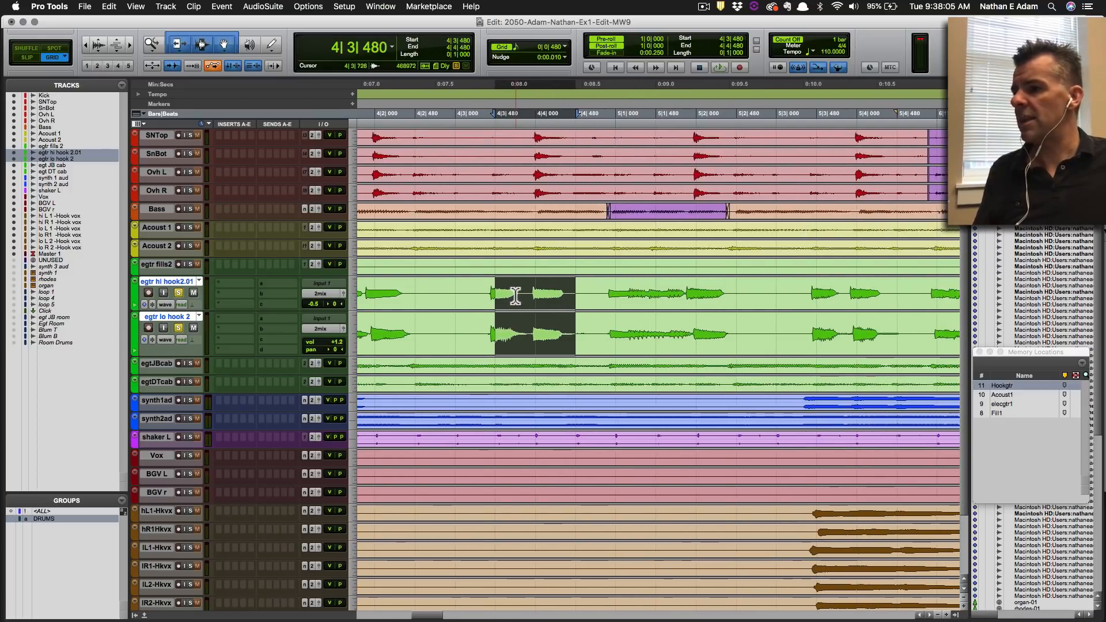
pyautogui.press('r')
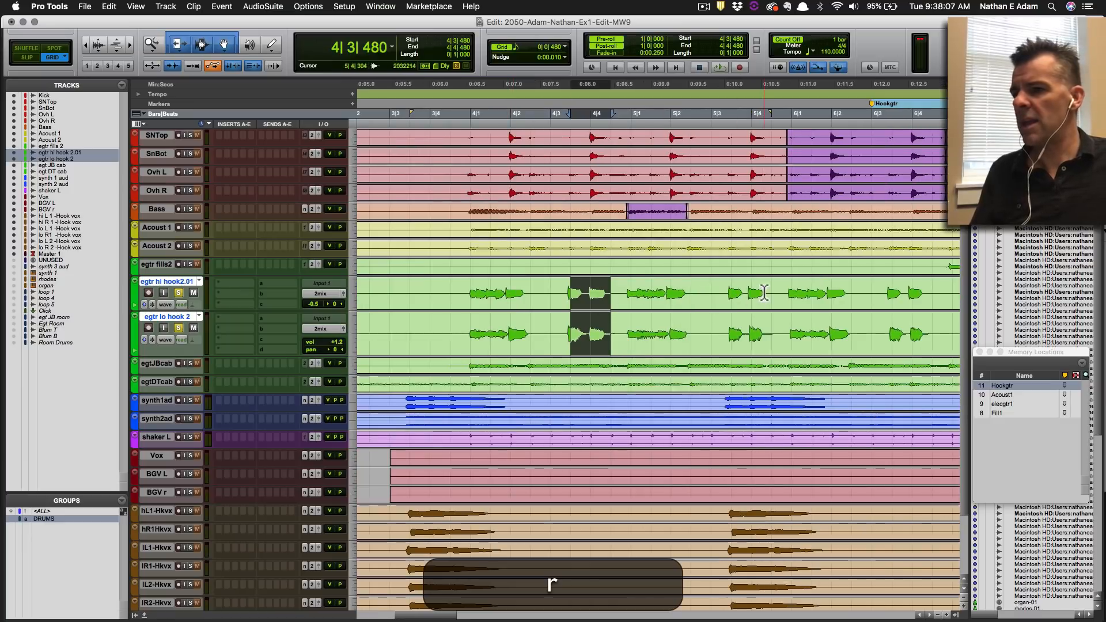
pyautogui.hscroll(2, 749, 295)
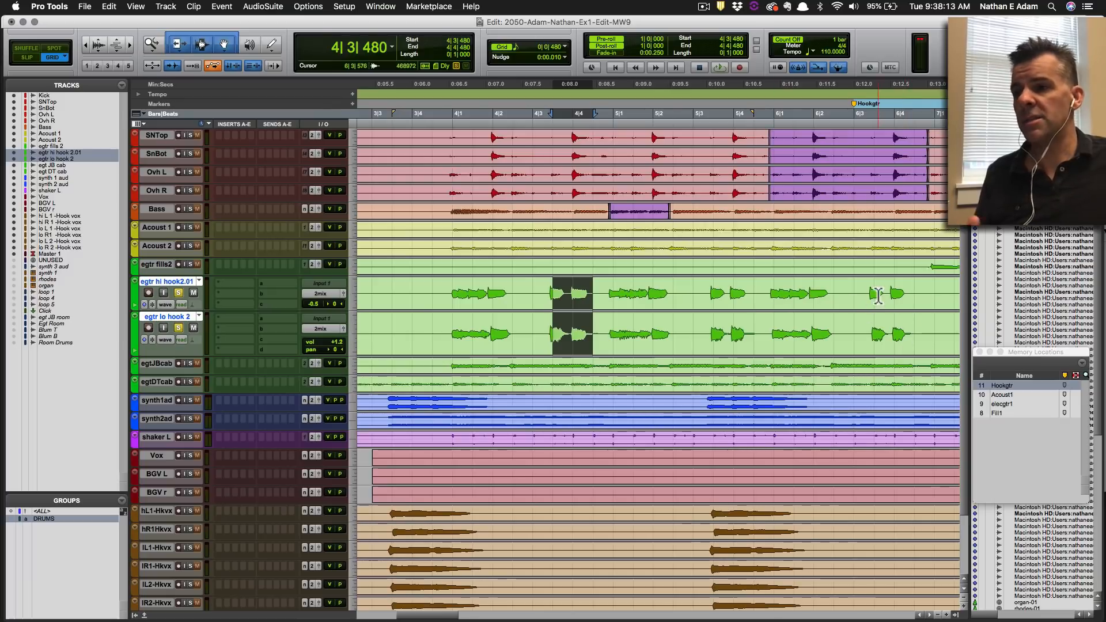
pyautogui.hscroll(4, 887, 324)
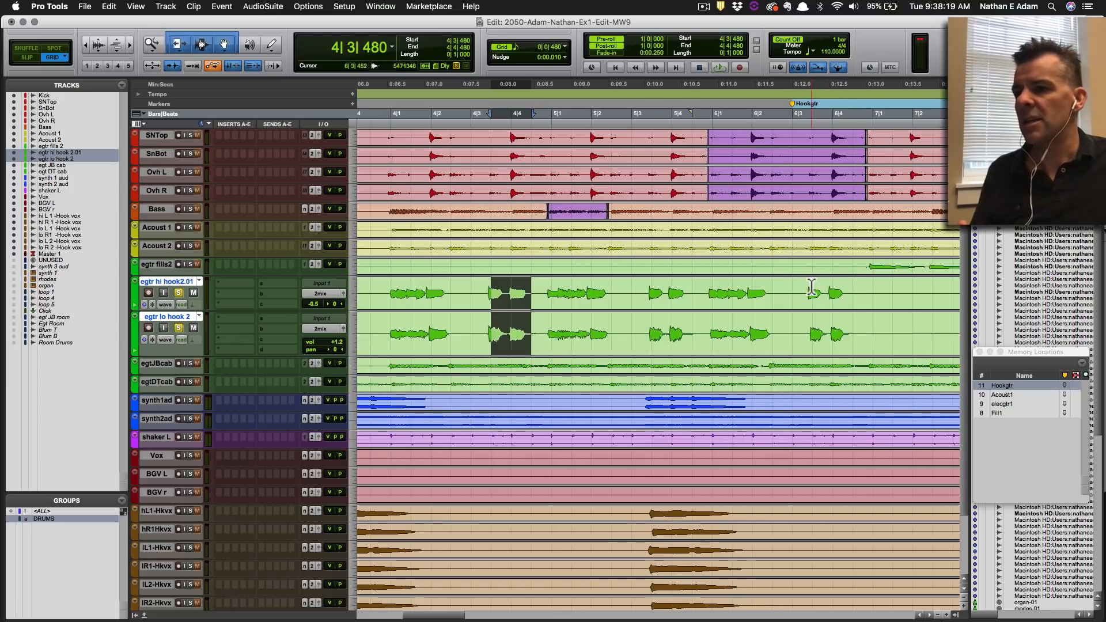
pyautogui.moveTo(811, 286); pyautogui.dragTo(855, 323)
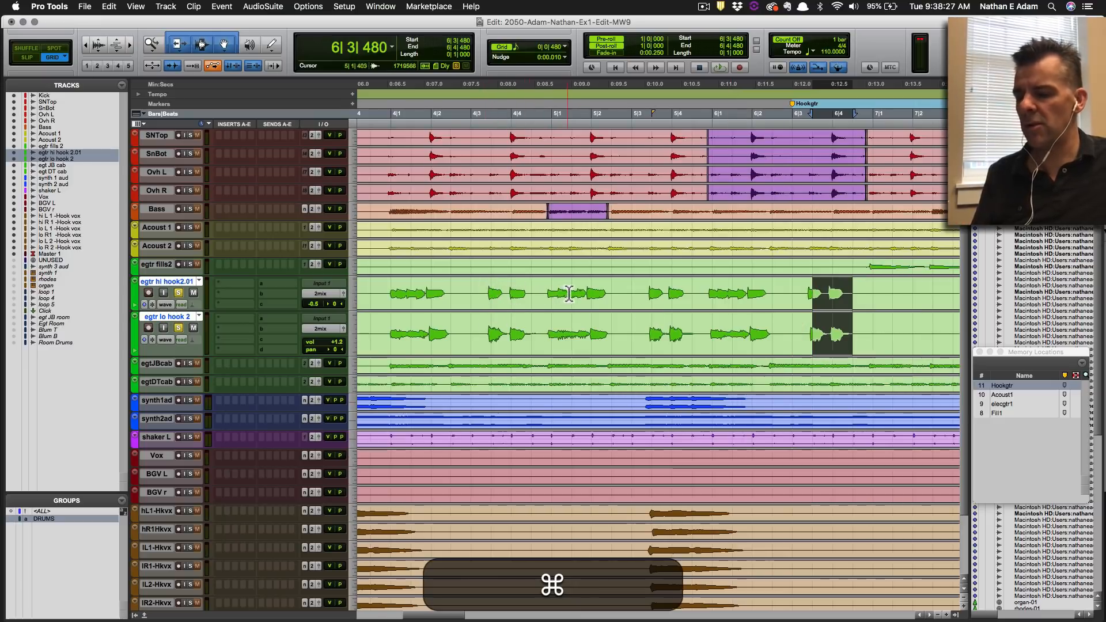
pyautogui.press('super+v')
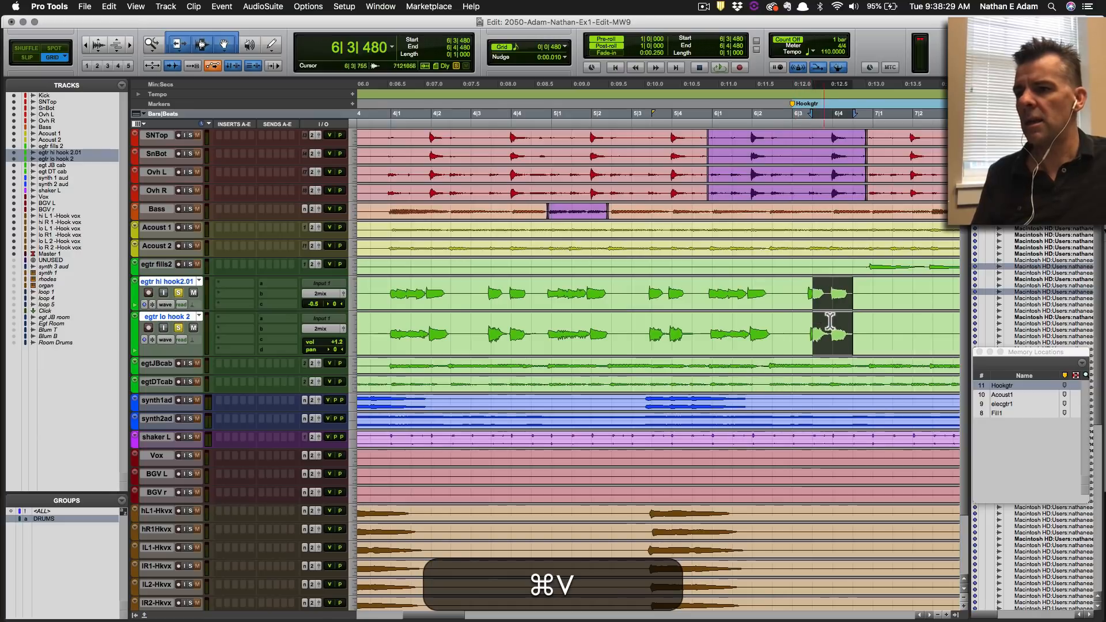
pyautogui.press('t')
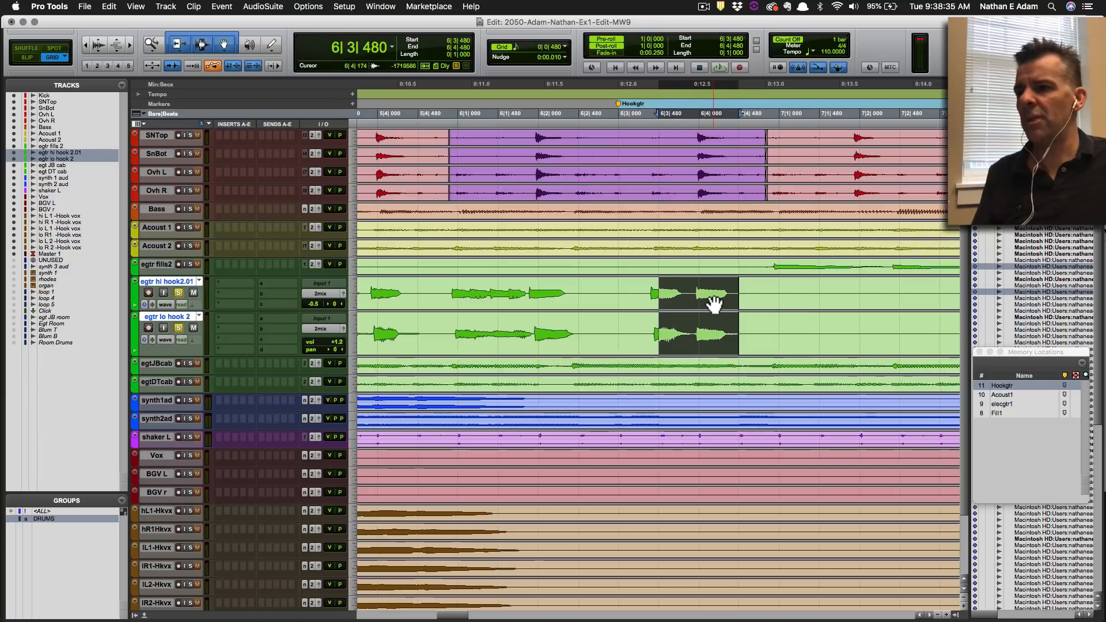
# Audition the pasted phrase and trim its clip starts back to 6|3|308 on egtr hi hook 2.01 and 6|3|346 on egtr lo hook 2.
pyautogui.press('space')
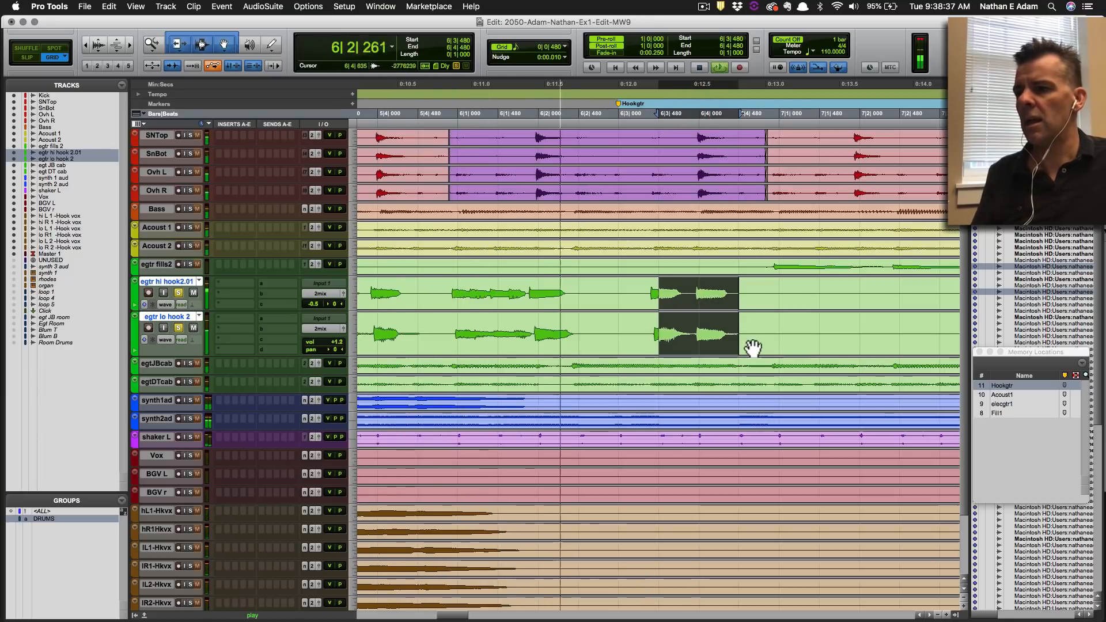
pyautogui.press('space')
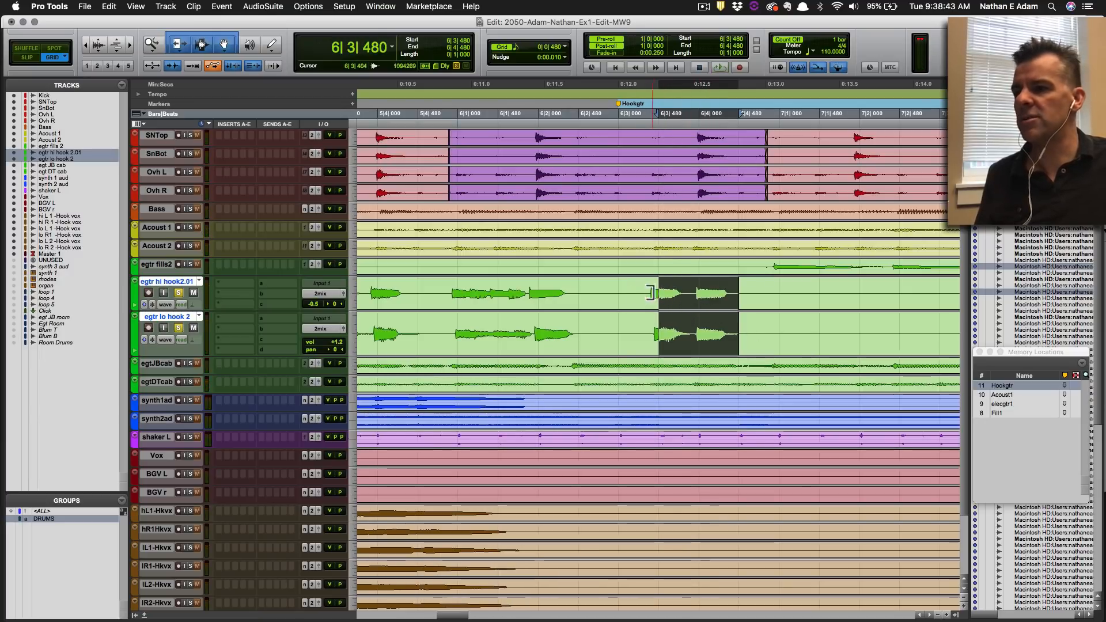
pyautogui.hotkey('ctrl', 't')
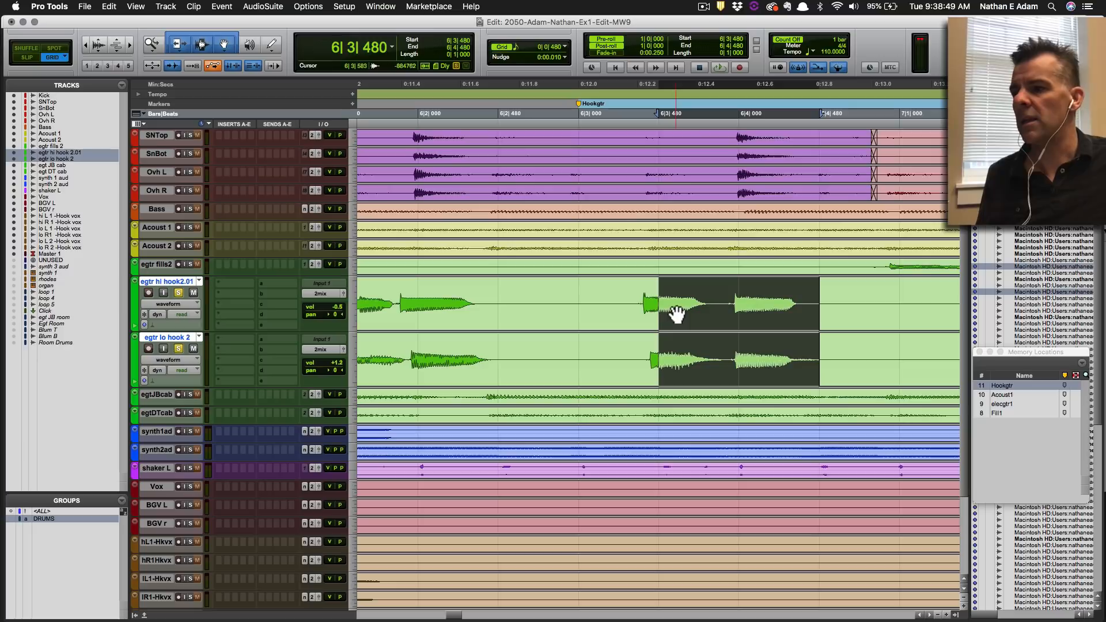
pyautogui.click(664, 303)
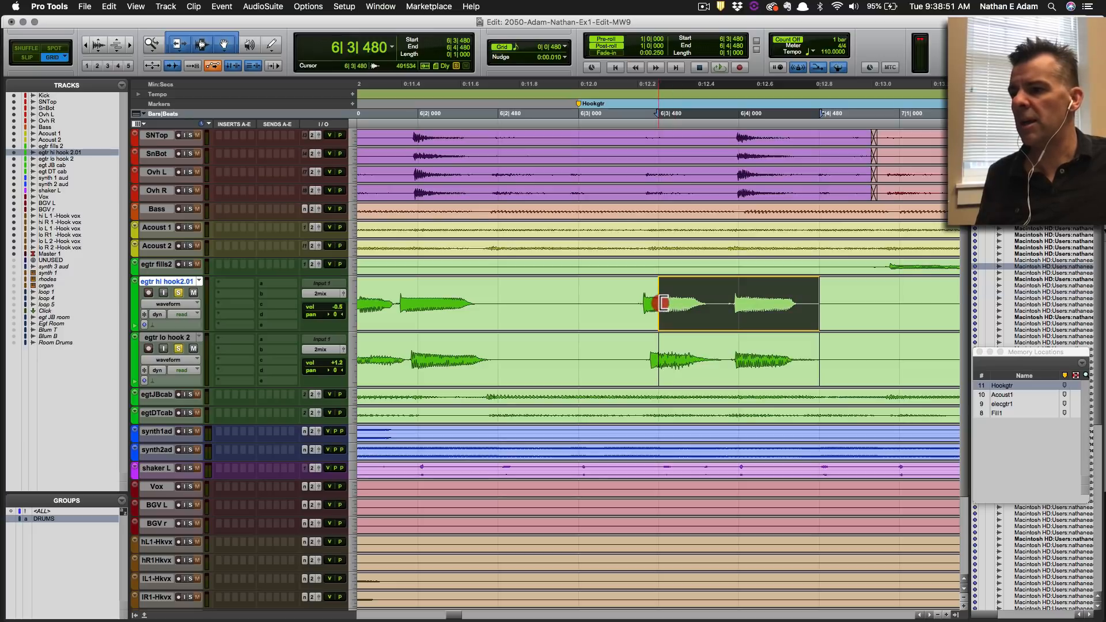
pyautogui.moveTo(632, 303)
pyautogui.mouseDown()
pyautogui.moveTo(663, 303)
pyautogui.moveTo(635, 303)
pyautogui.mouseUp()
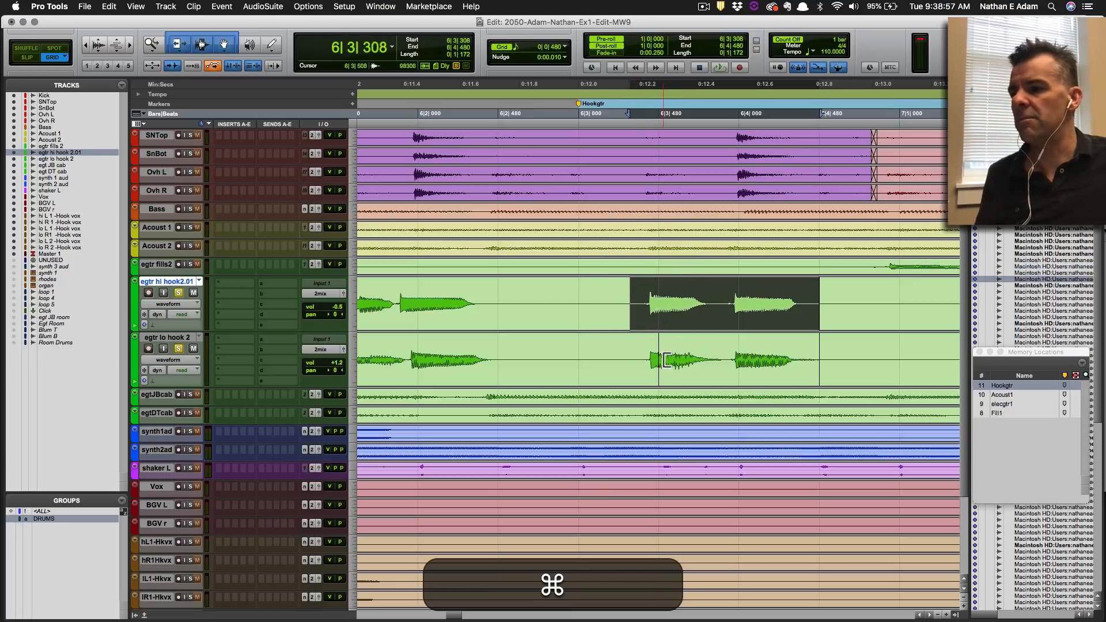
pyautogui.moveTo(667, 361); pyautogui.dragTo(637, 360)
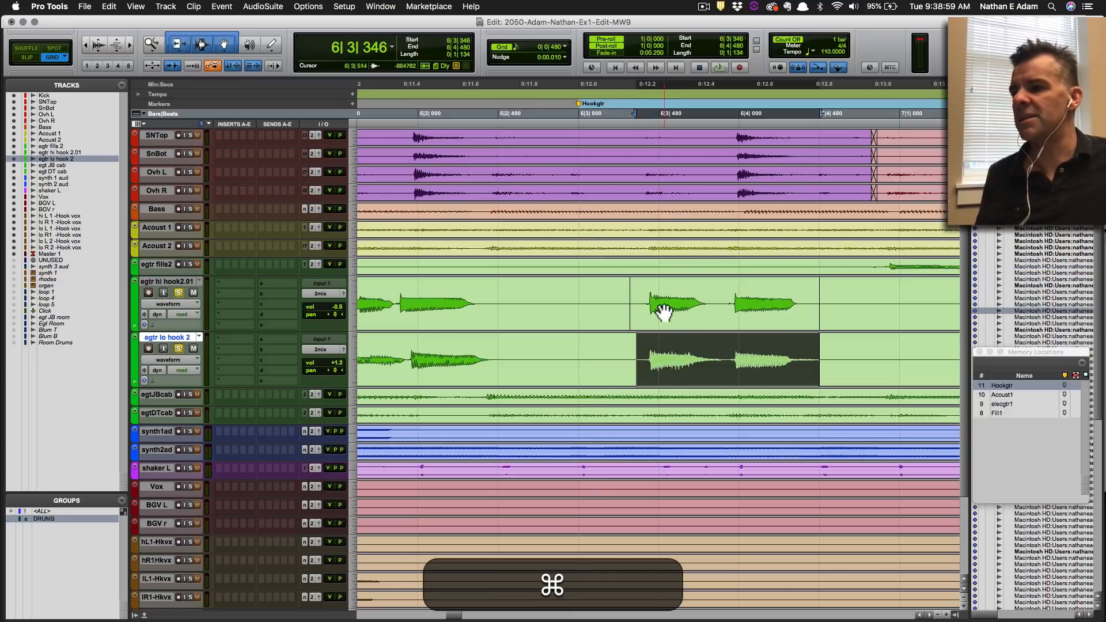
# Play back the trimmed hook phrase, first from its clip start and again in context from 5|3|000.
pyautogui.press('space')
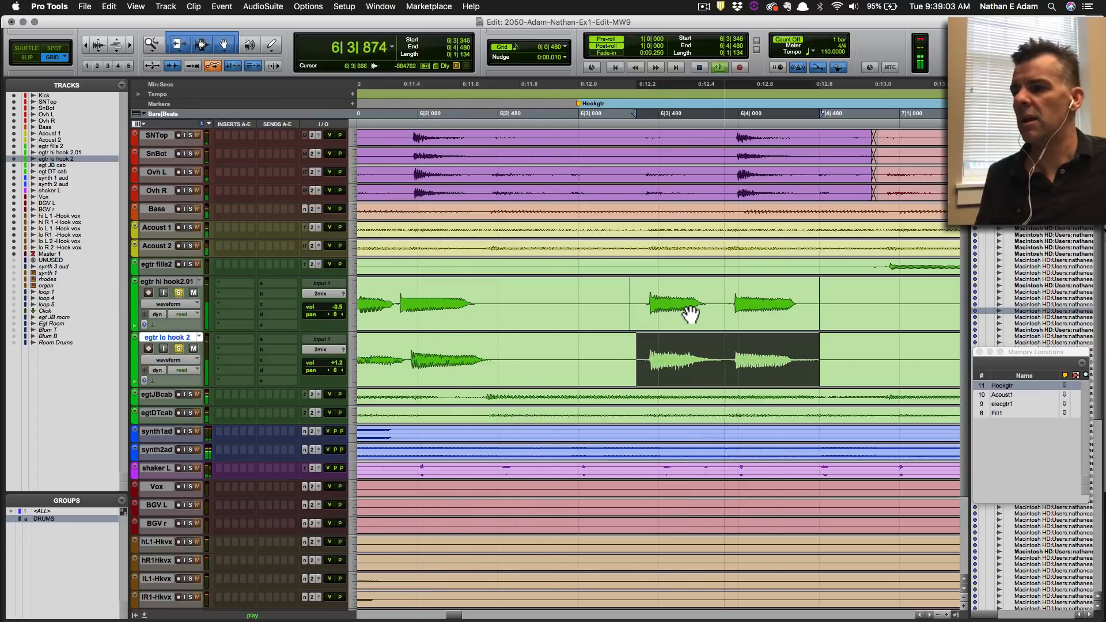
pyautogui.press('space')
pyautogui.press('r')
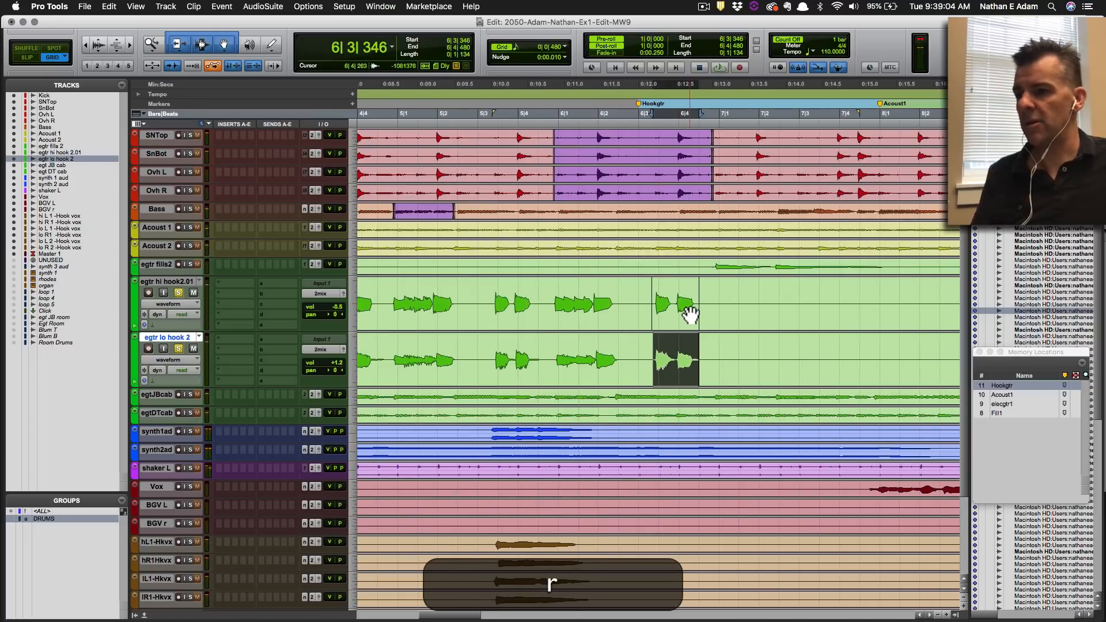
pyautogui.click(477, 295)
pyautogui.press('space')
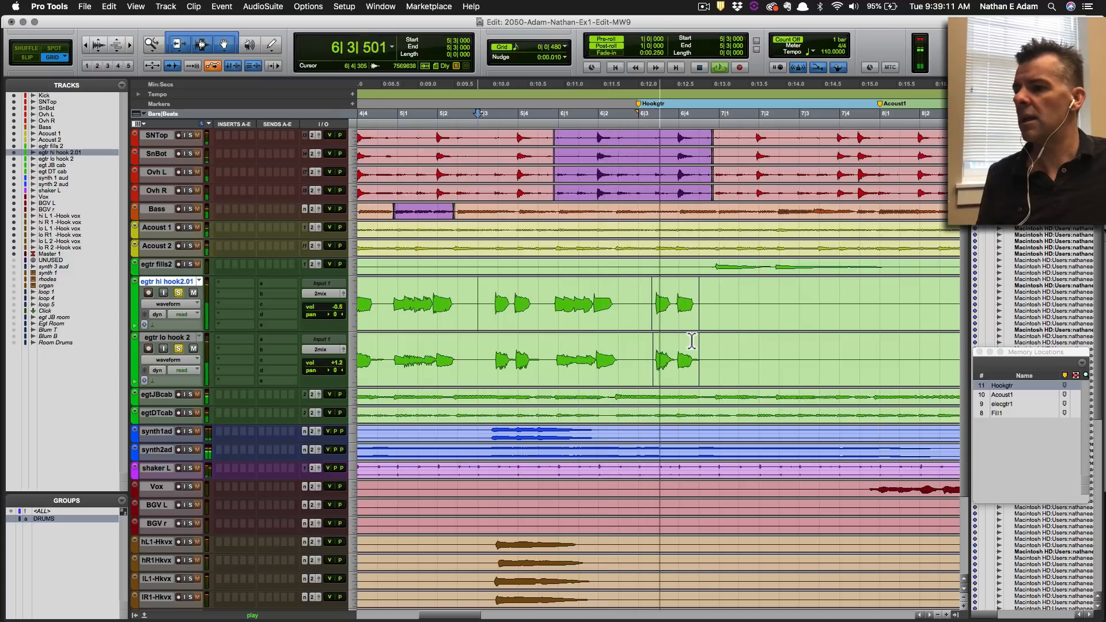
pyautogui.press('space')
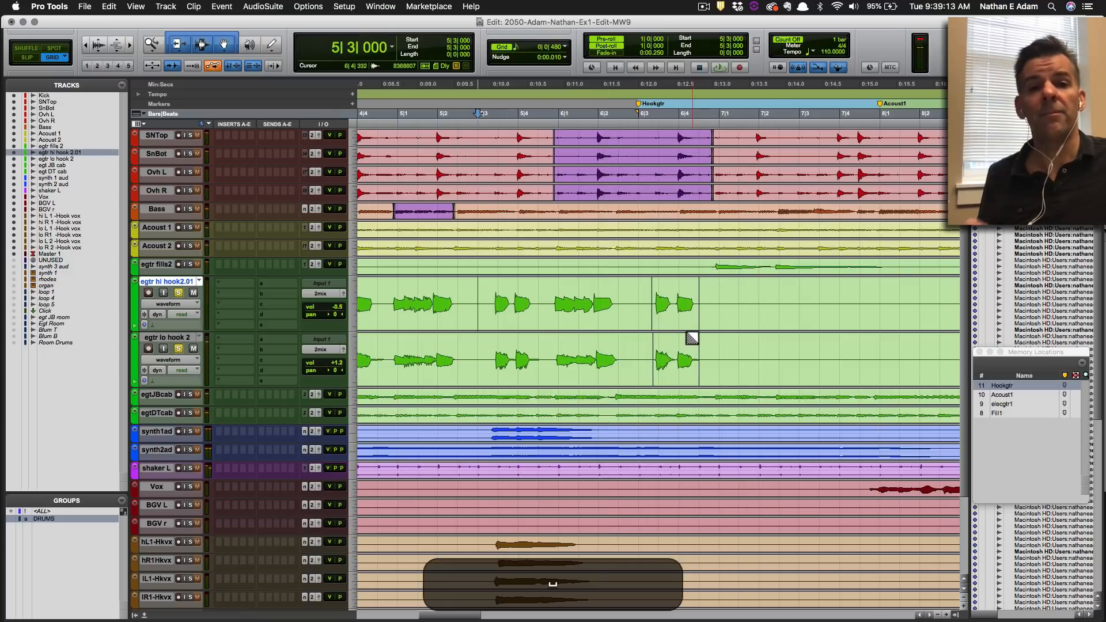
# Color the repaired clips on both guitar hook tracks in purple shades with the palette set to Clips in Tracks, and save the session.
pyautogui.click(676, 330)
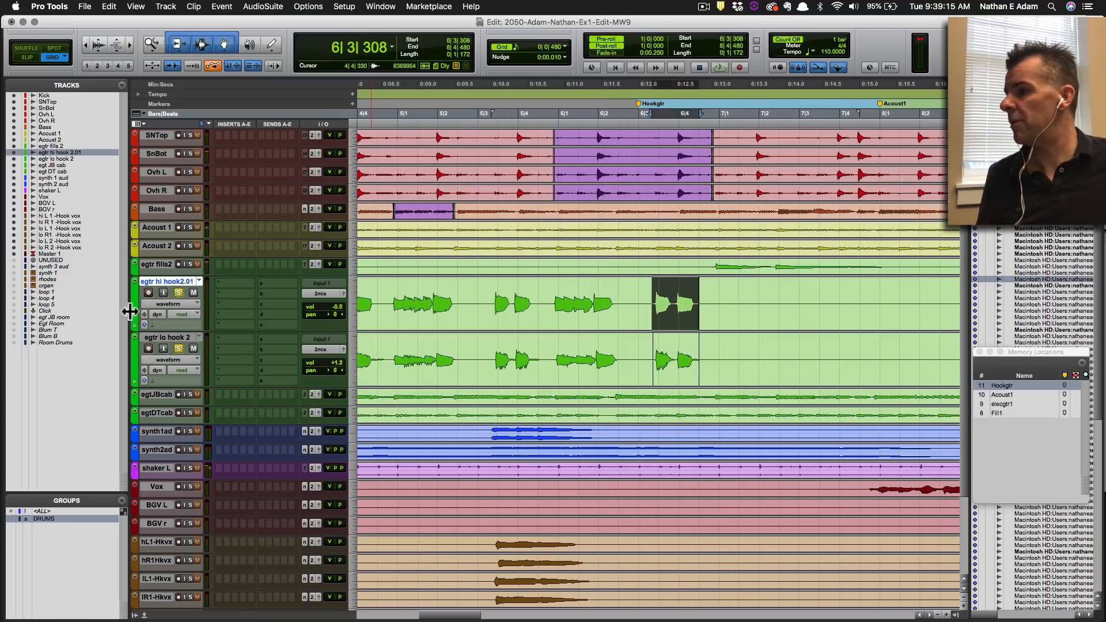
pyautogui.doubleClick(134, 308)
pyautogui.click(227, 101)
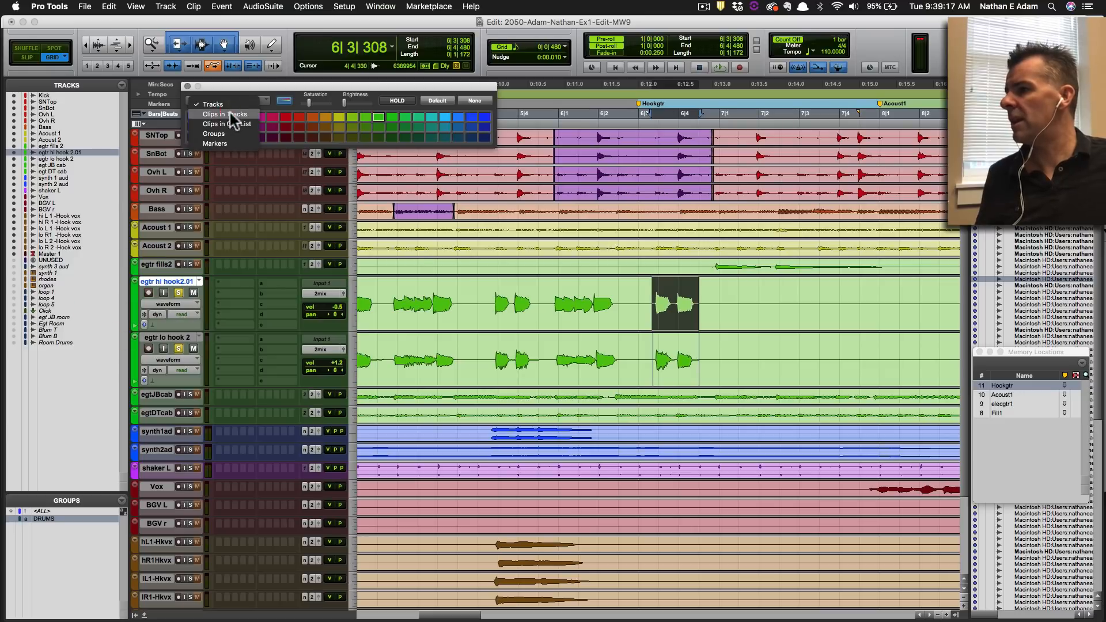
pyautogui.click(230, 113)
pyautogui.click(245, 117)
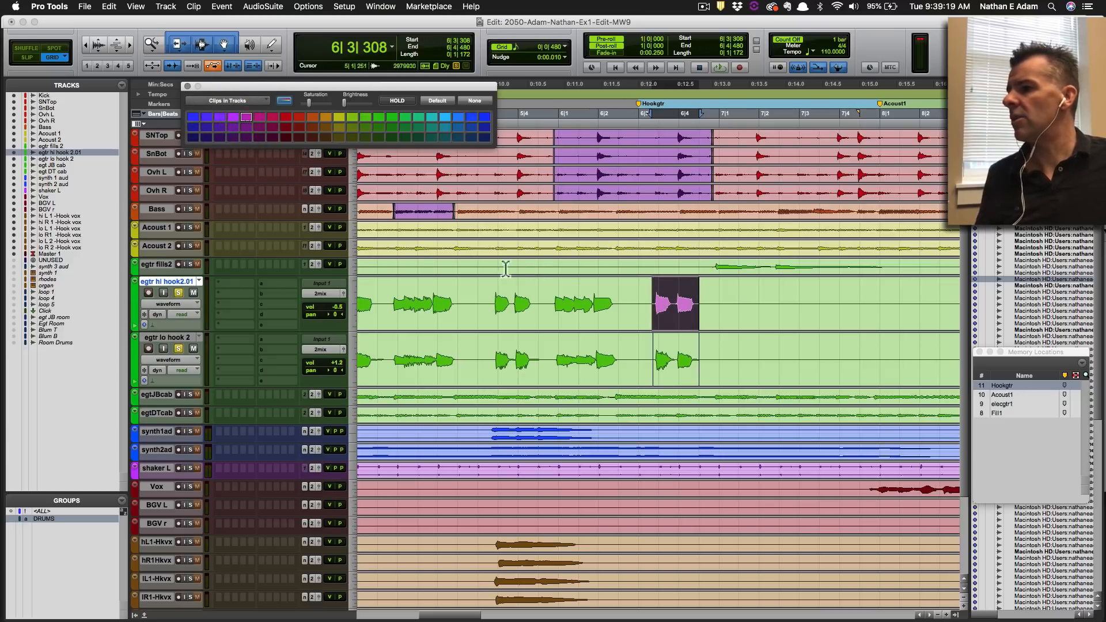
pyautogui.click(682, 377)
pyautogui.click(219, 138)
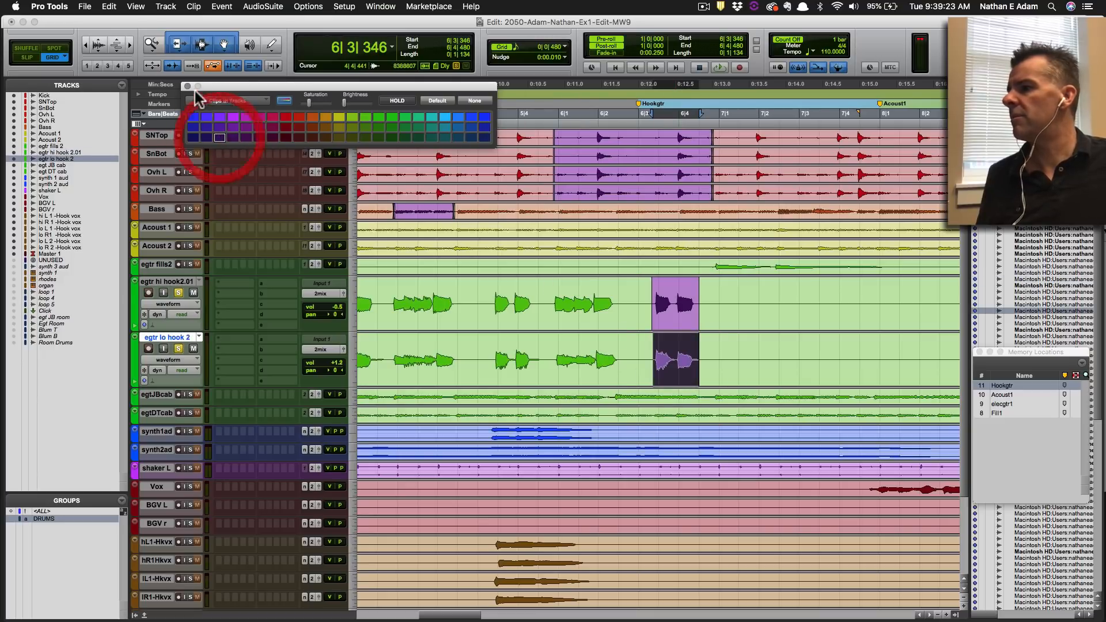
pyautogui.click(188, 87)
pyautogui.press('super+s')
# Crossfade the start of the purple repair clips with the preceding audio on both guitar hook tracks.
pyautogui.click(683, 326)
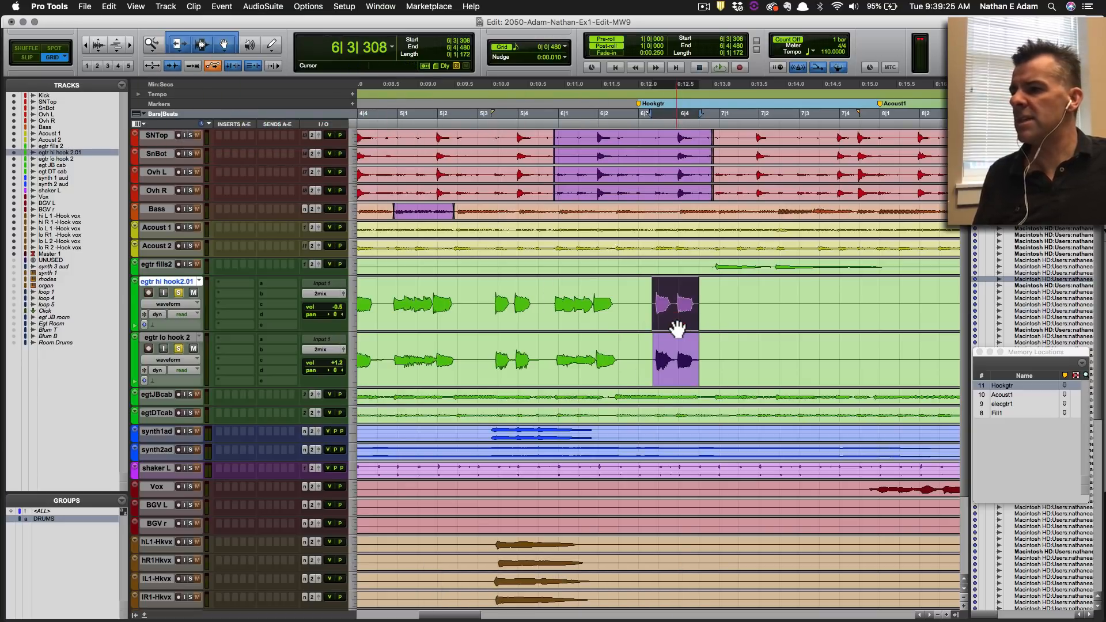
pyautogui.press('t')
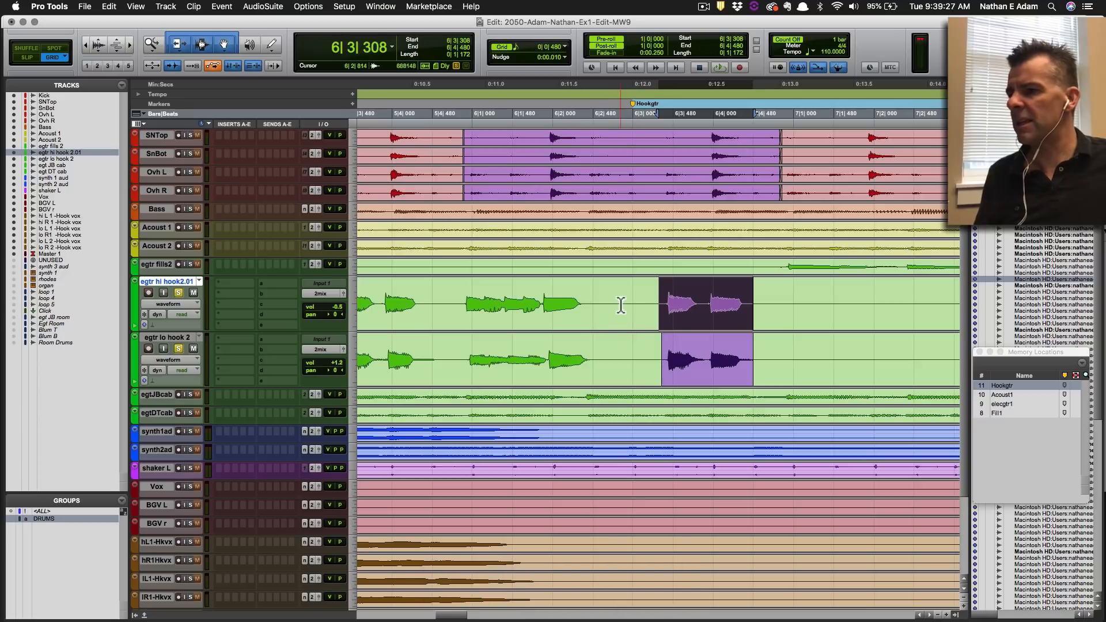
pyautogui.click(617, 299)
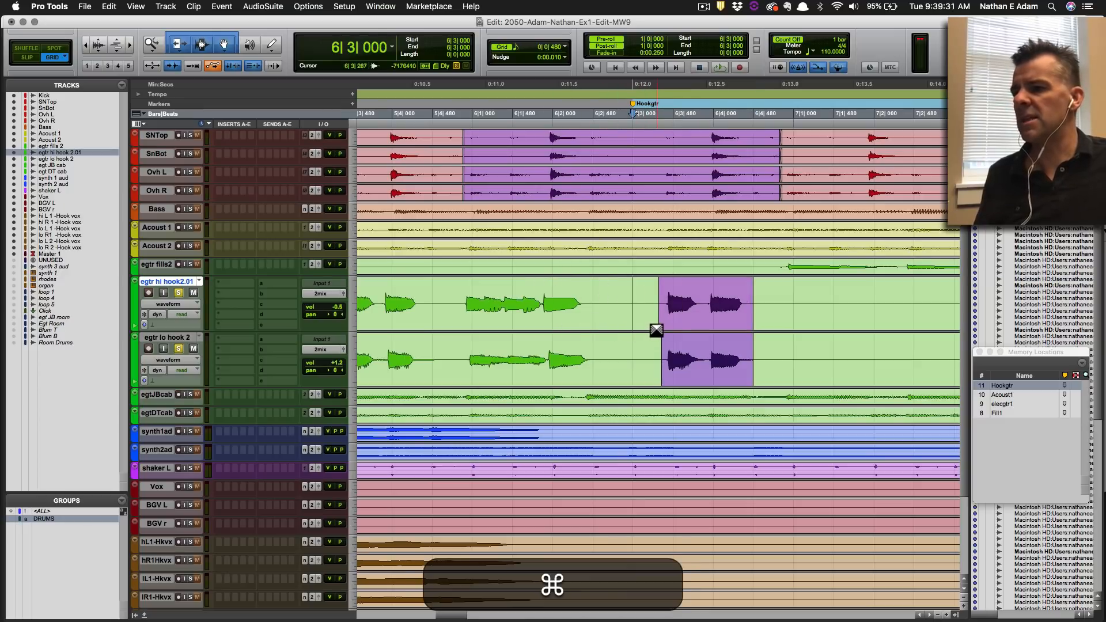
pyautogui.keyDown('super'); pyautogui.click(658, 326); pyautogui.keyUp('super')
pyautogui.keyDown('super'); pyautogui.click(659, 385); pyautogui.keyUp('super')
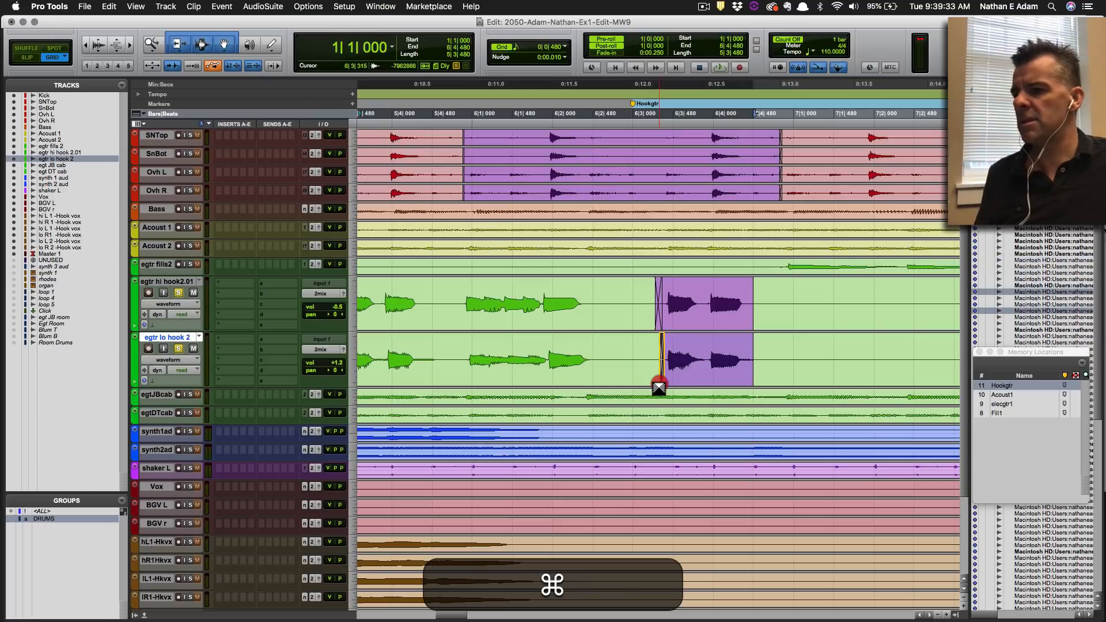
pyautogui.moveTo(659, 388); pyautogui.dragTo(663, 383)
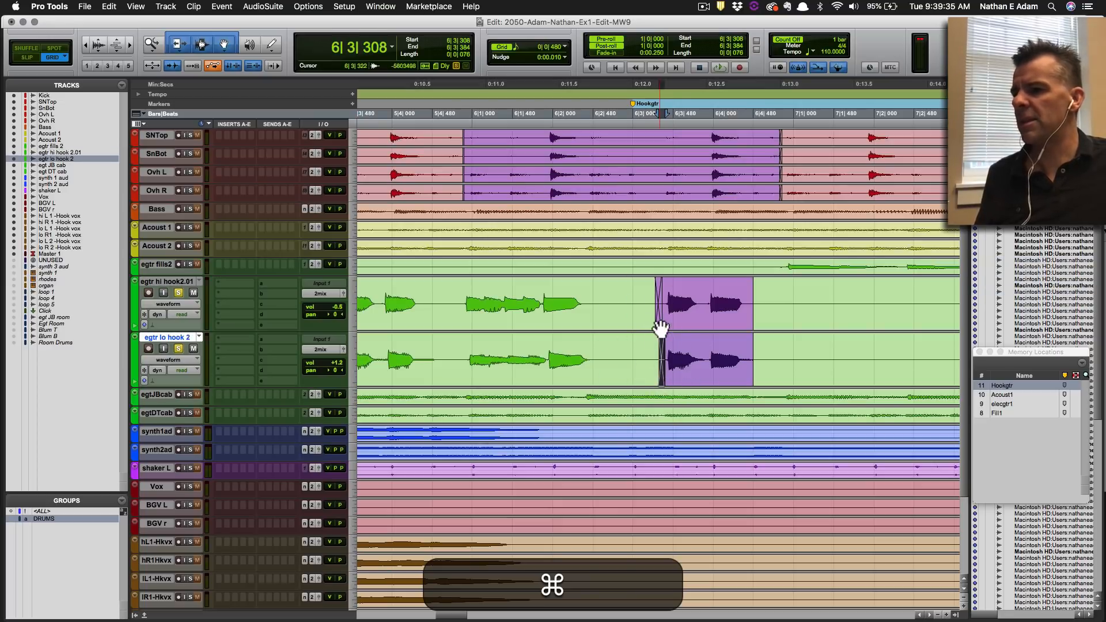
# Trim away the silent stretch after the repair clips up to 25|4|480 on the hi hook and 25|4|000 on the lo hook track, then save.
pyautogui.press('r')
pyautogui.press('r')
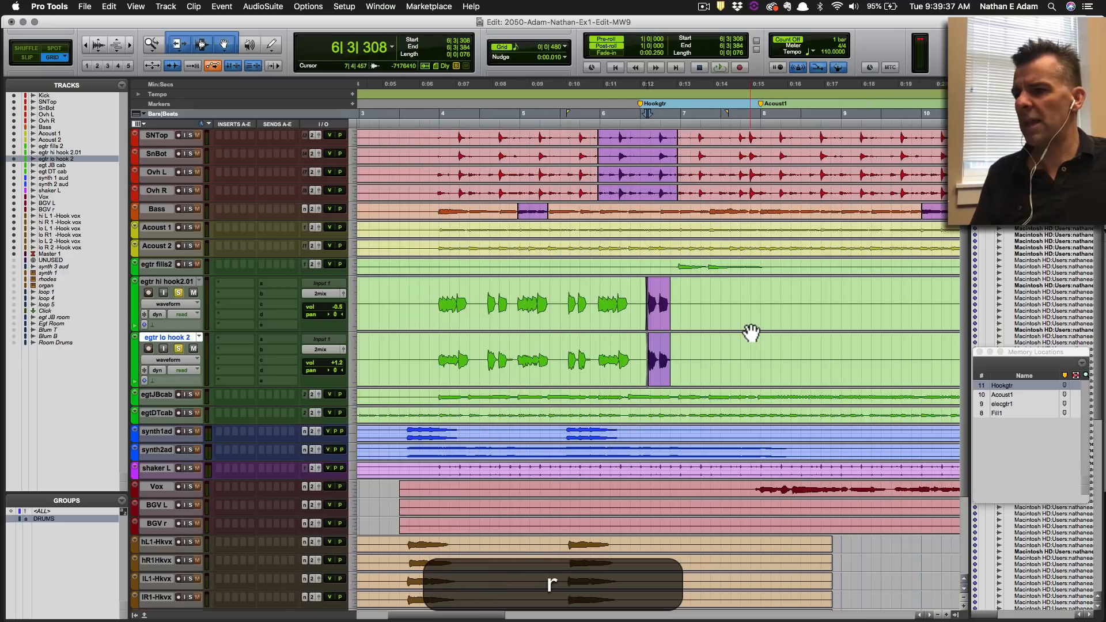
pyautogui.press('r')
pyautogui.press('r')
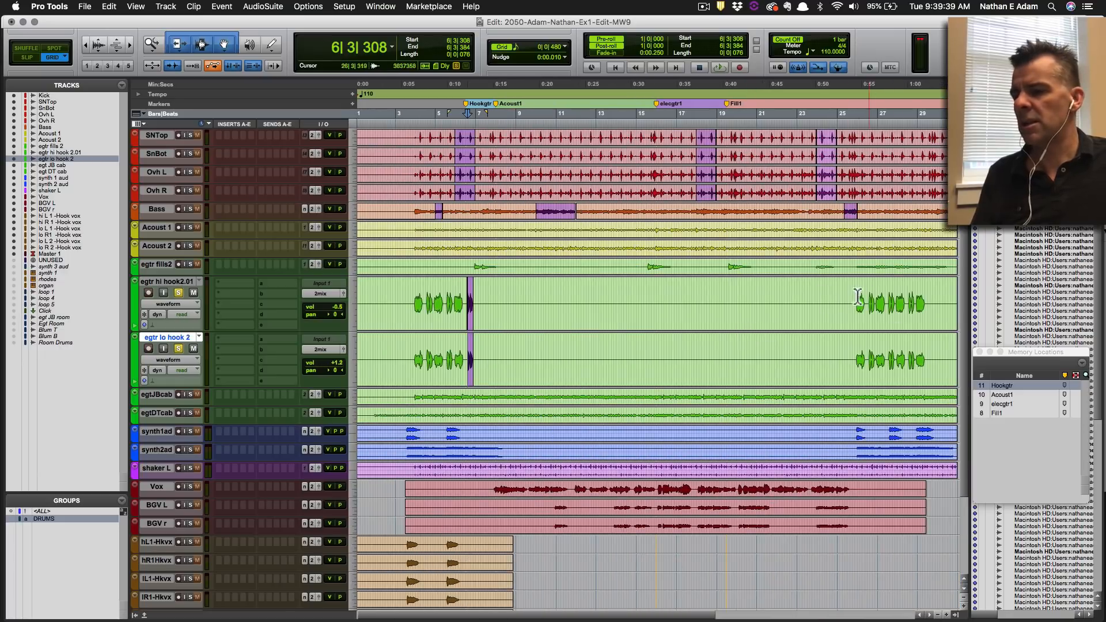
pyautogui.click(515, 314)
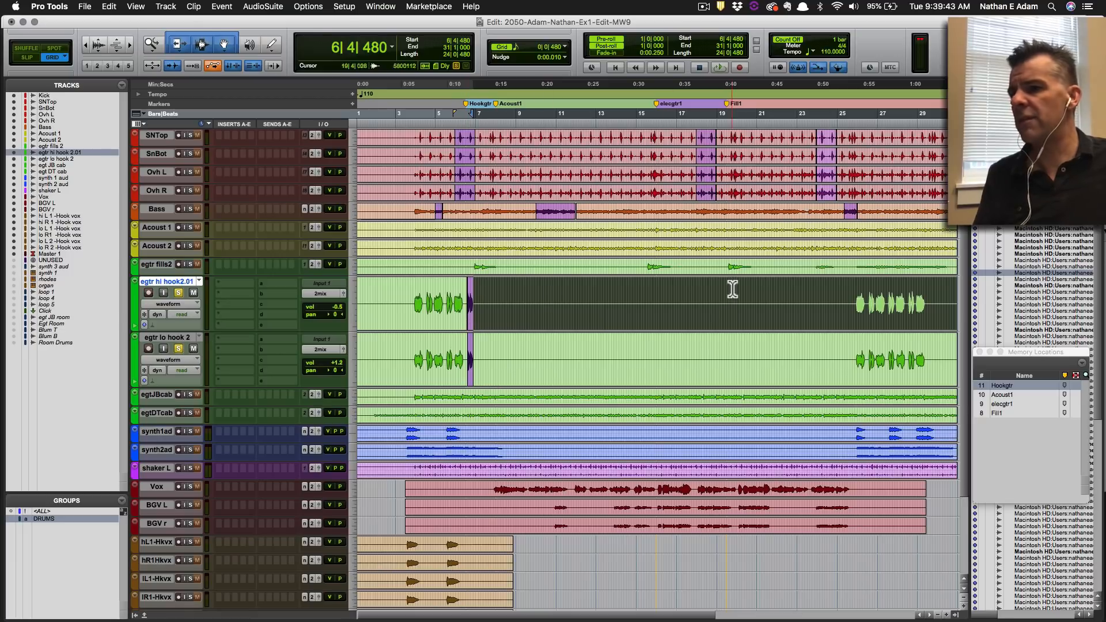
pyautogui.click(624, 299)
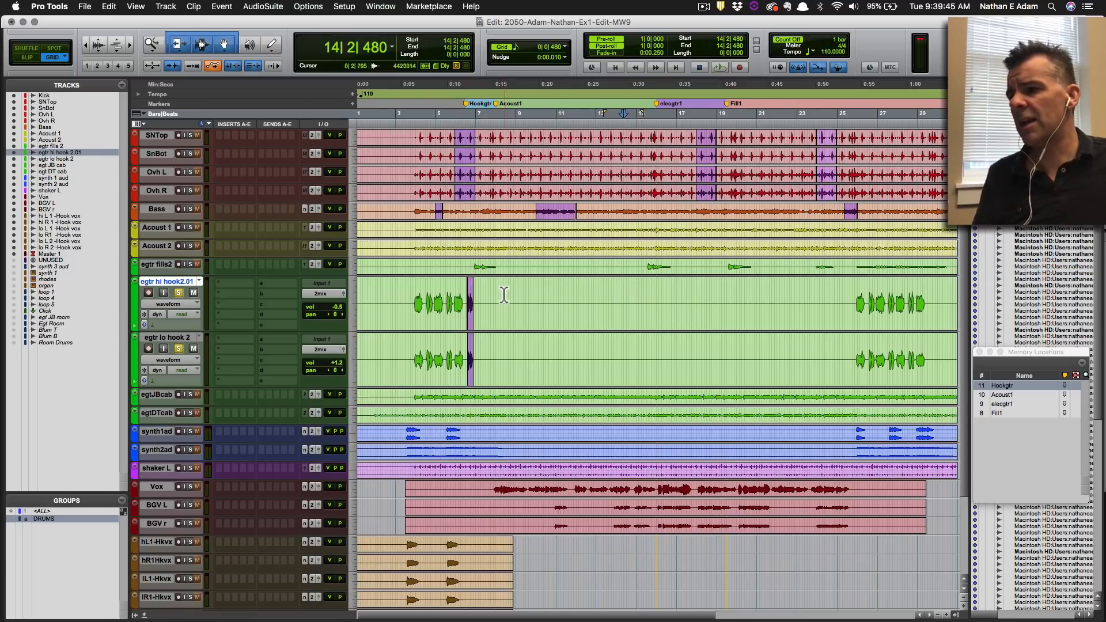
pyautogui.moveTo(504, 294); pyautogui.dragTo(654, 304)
pyautogui.doubleClick(820, 306)
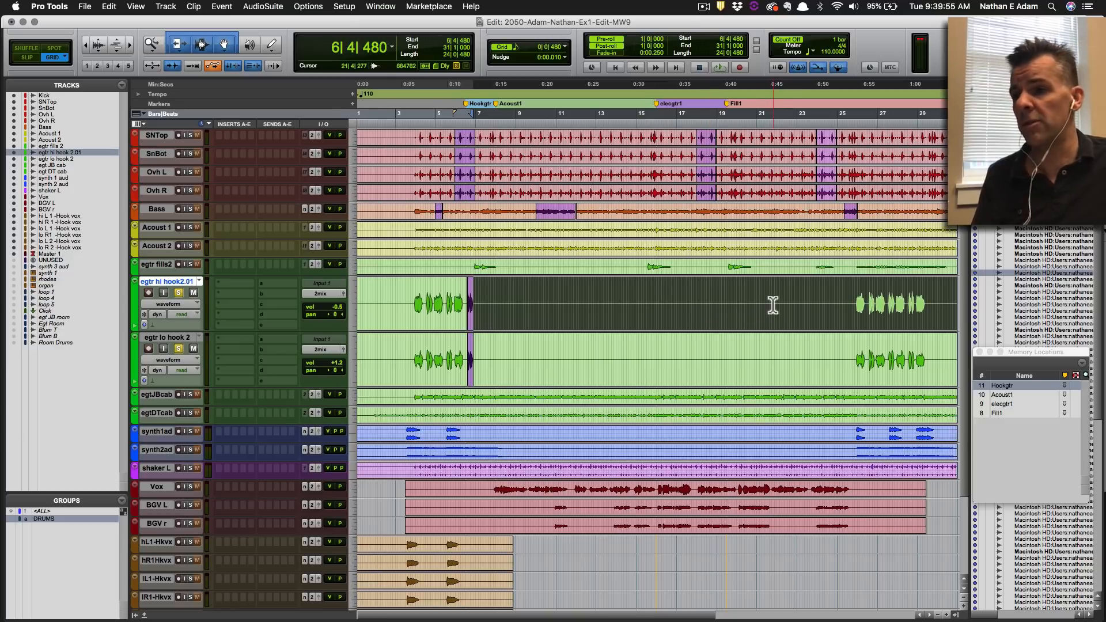
pyautogui.click(852, 299)
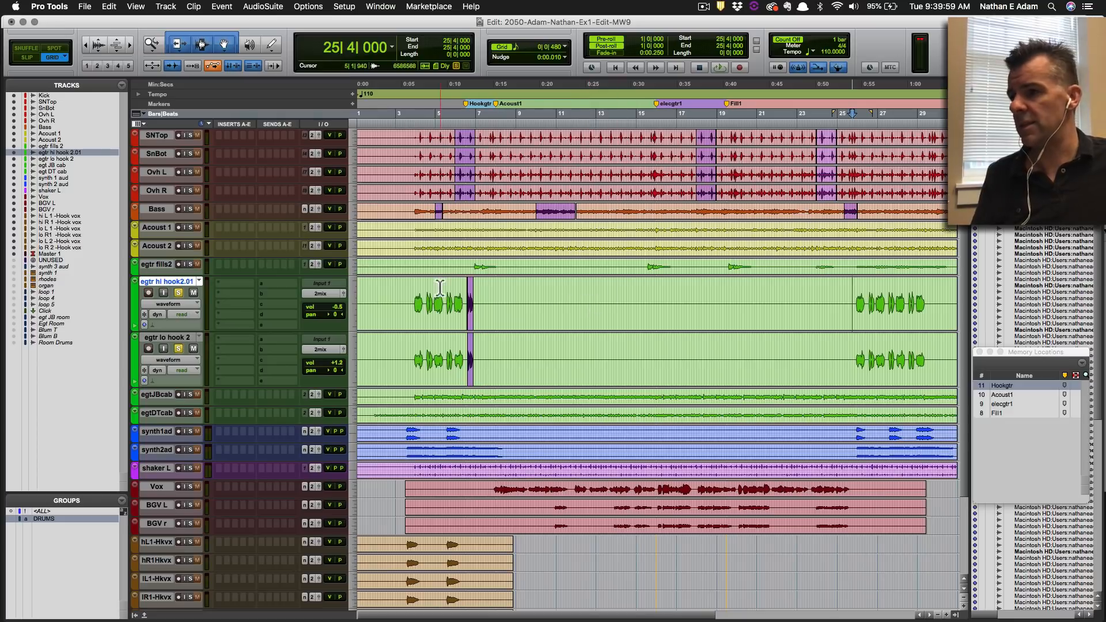
pyautogui.moveTo(480, 302); pyautogui.dragTo(860, 301)
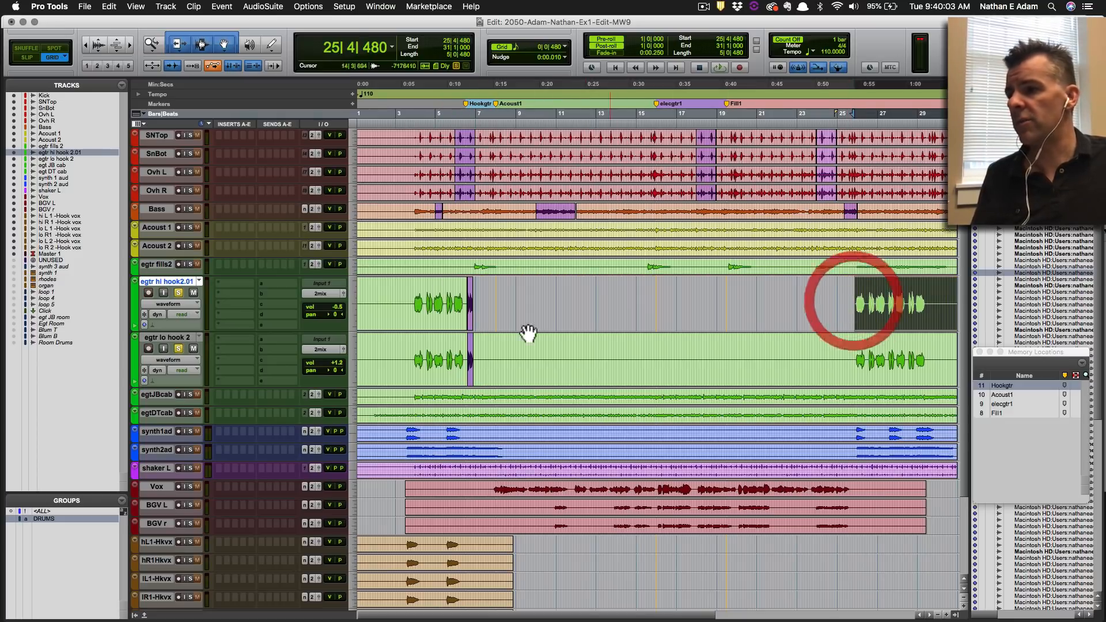
pyautogui.moveTo(479, 354); pyautogui.dragTo(854, 337)
pyautogui.press('super+s')
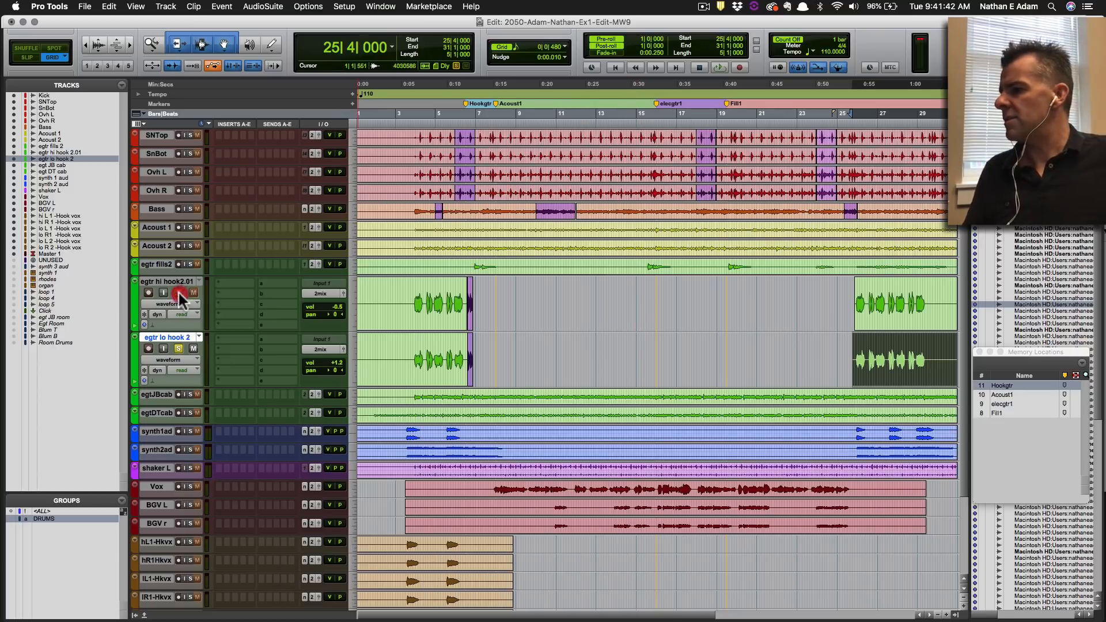
# Unsolo the guitar hook tracks, remove the Hookgtr marker from the timeline and save the session.
pyautogui.click(179, 349)
pyautogui.moveTo(465, 104); pyautogui.dragTo(468, 81)
pyautogui.press('super+s')
# Go to the Acoust1 marker at 8|1|000 and show only the Acoust 1 and Acoust 2 tracks, enlarged to fill the edit window.
pyautogui.click(496, 105)
pyautogui.press('t')
pyautogui.press('t')
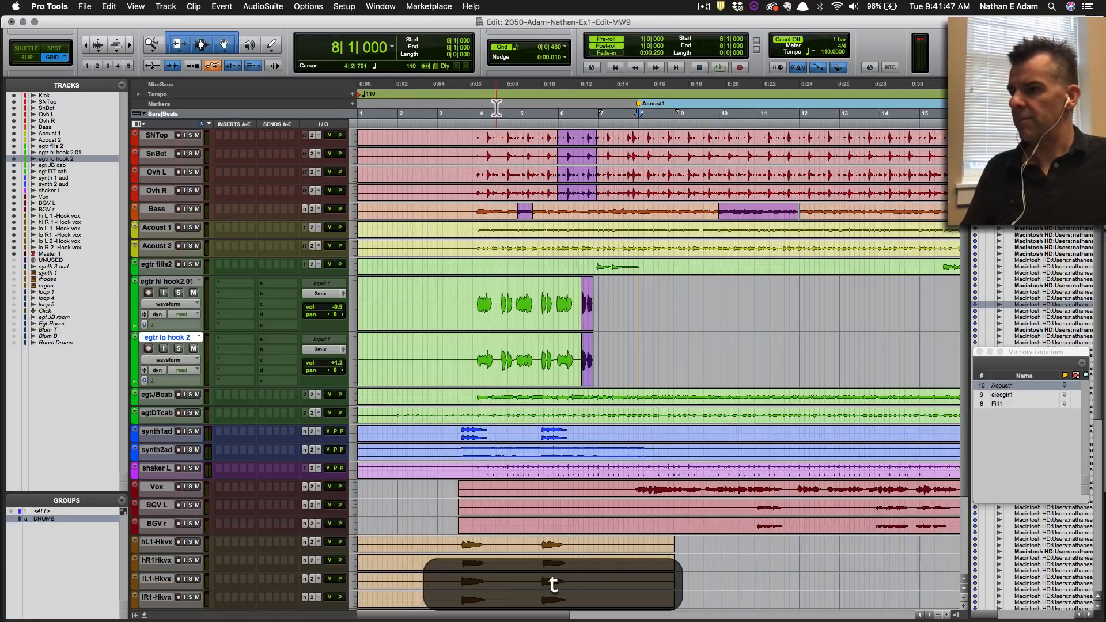
pyautogui.press('super+s')
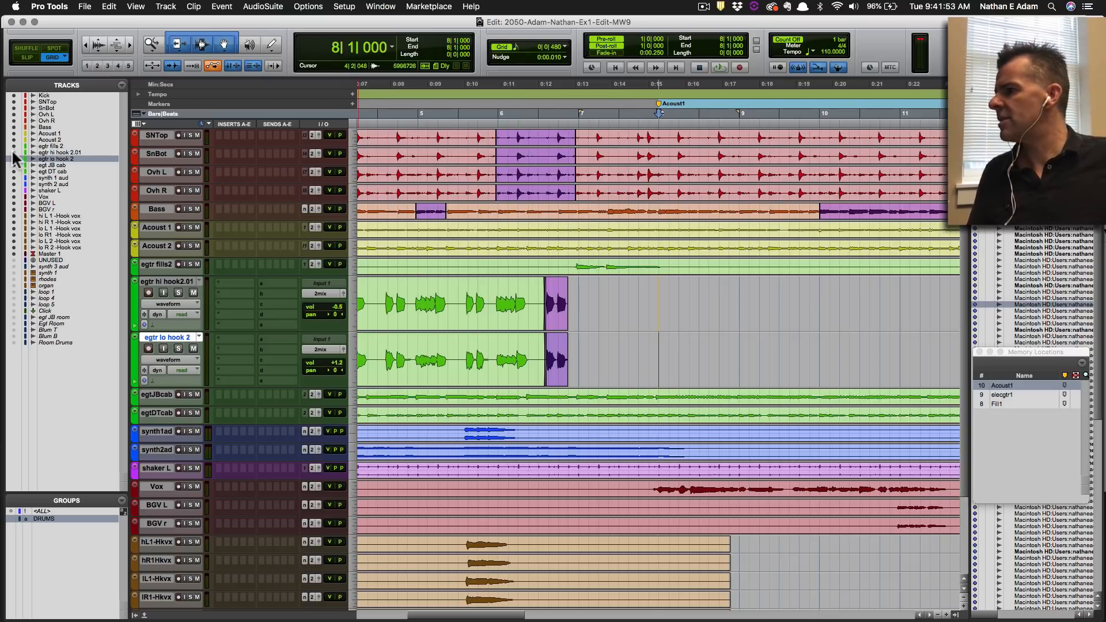
pyautogui.moveTo(12, 146); pyautogui.dragTo(11, 266)
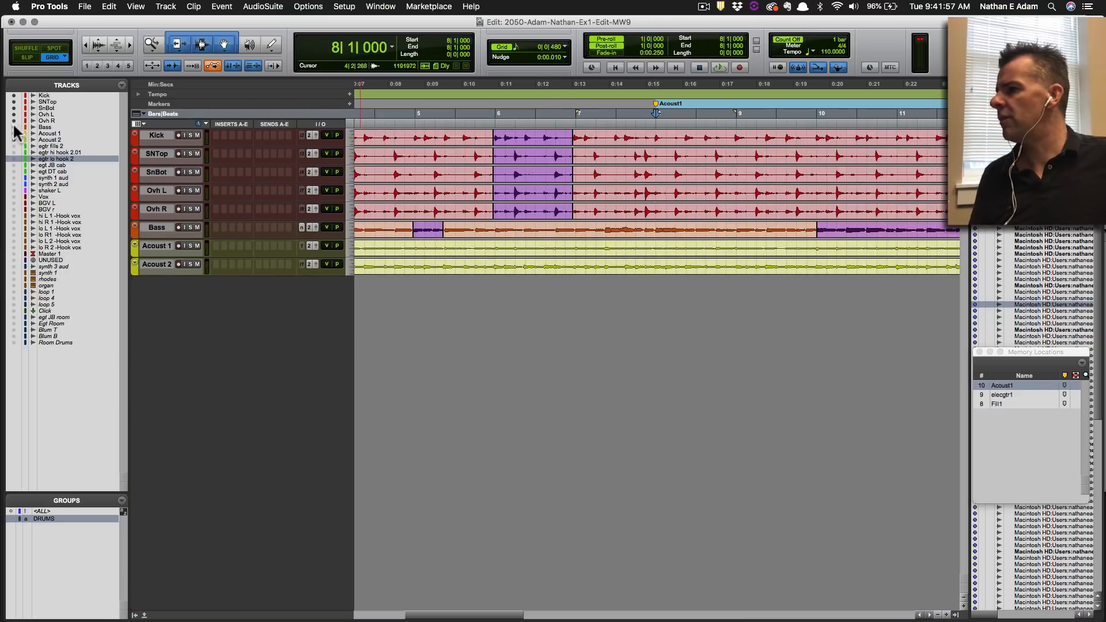
pyautogui.moveTo(13, 112); pyautogui.dragTo(13, 127)
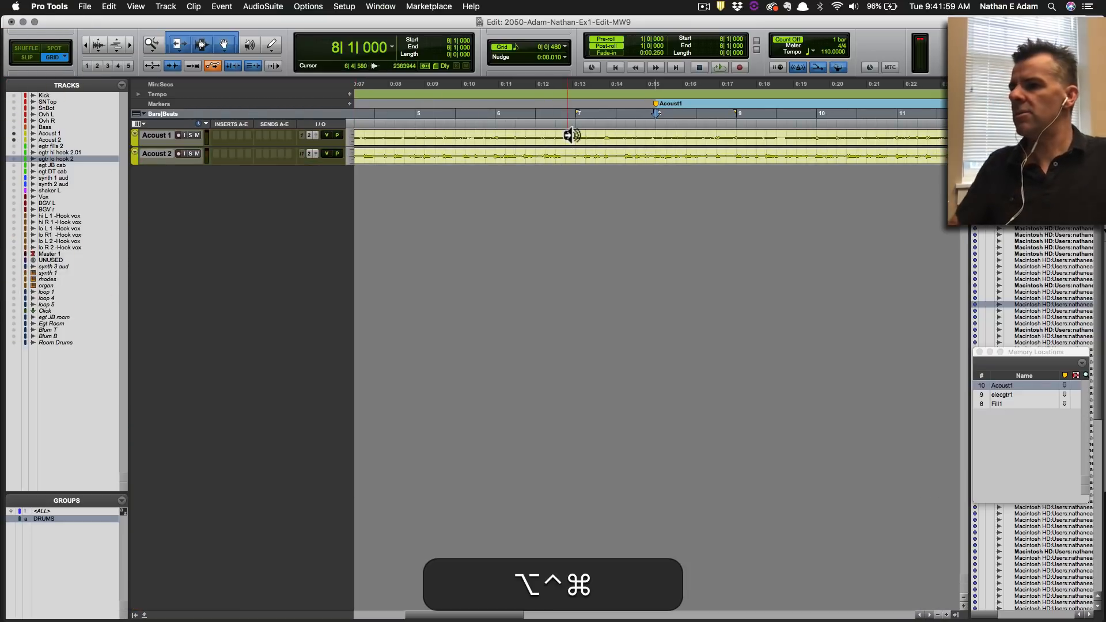
pyautogui.press('ctrl+alt+super+Down')
pyautogui.press('ctrl+alt+super+s')
pyautogui.press('super+s')
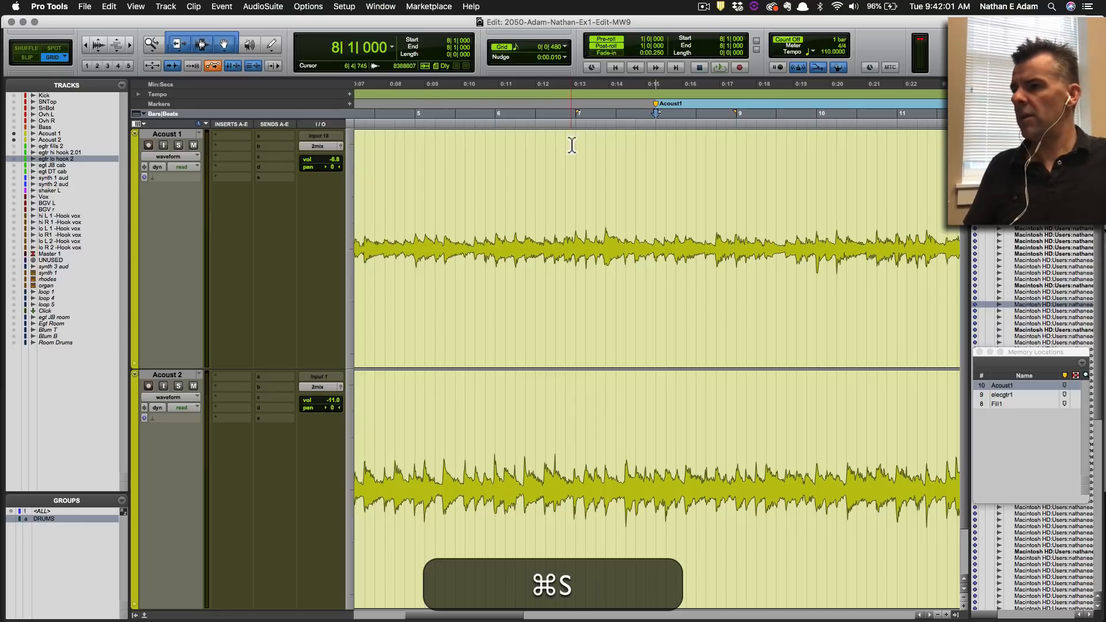
# Set the playback position to 7|4|480 on the Acoust 1 track, save the session and solo that track.
pyautogui.press('super+s')
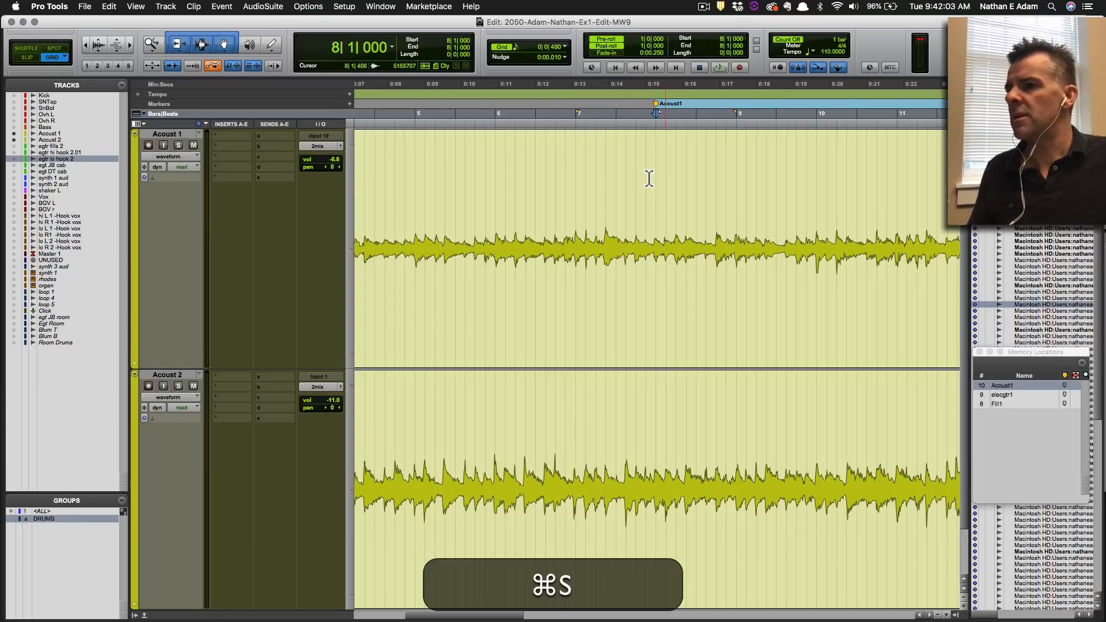
pyautogui.click(649, 176)
pyautogui.press('super+s')
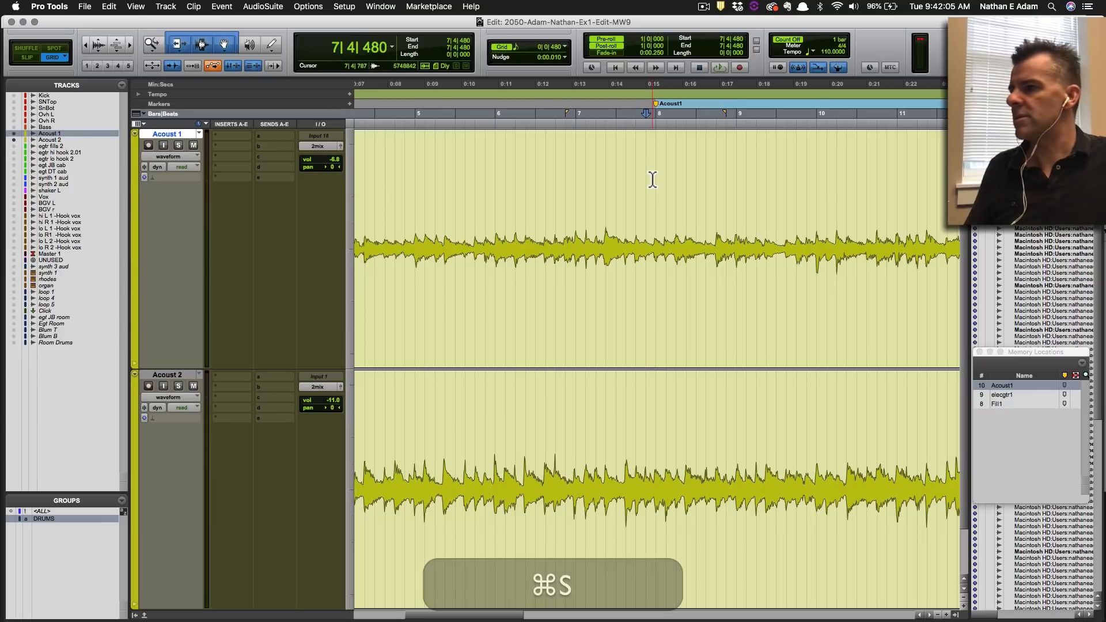
pyautogui.click(178, 145)
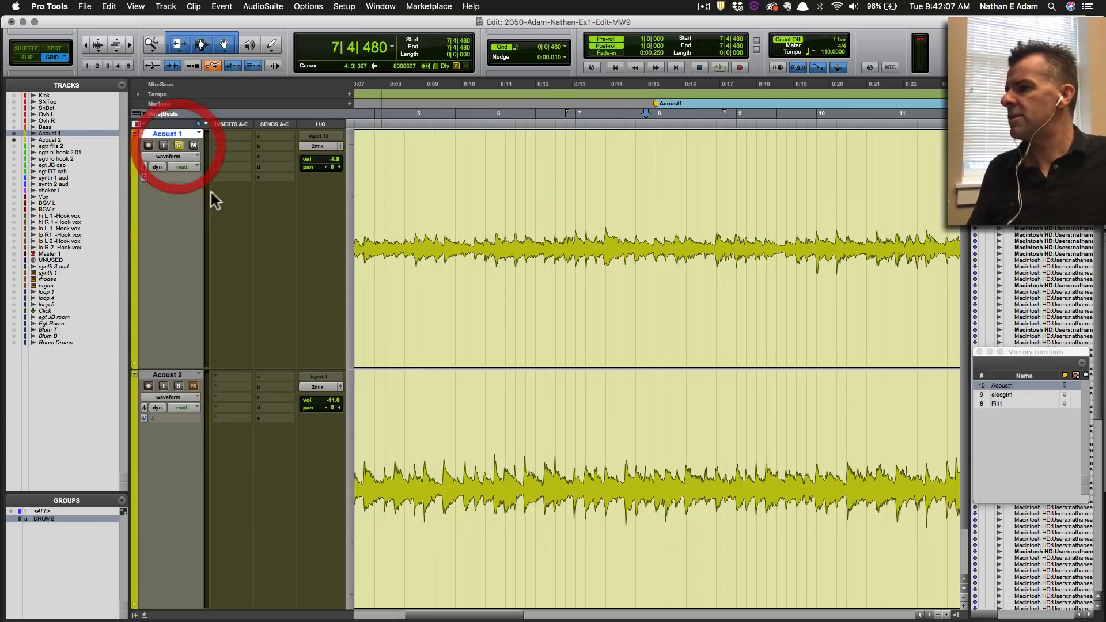
# Audition Acoust 1 from 7|4|480 and raise the volume of Acoust 1 to +7.8 and Acoust 2 to +1.2.
pyautogui.press('space')
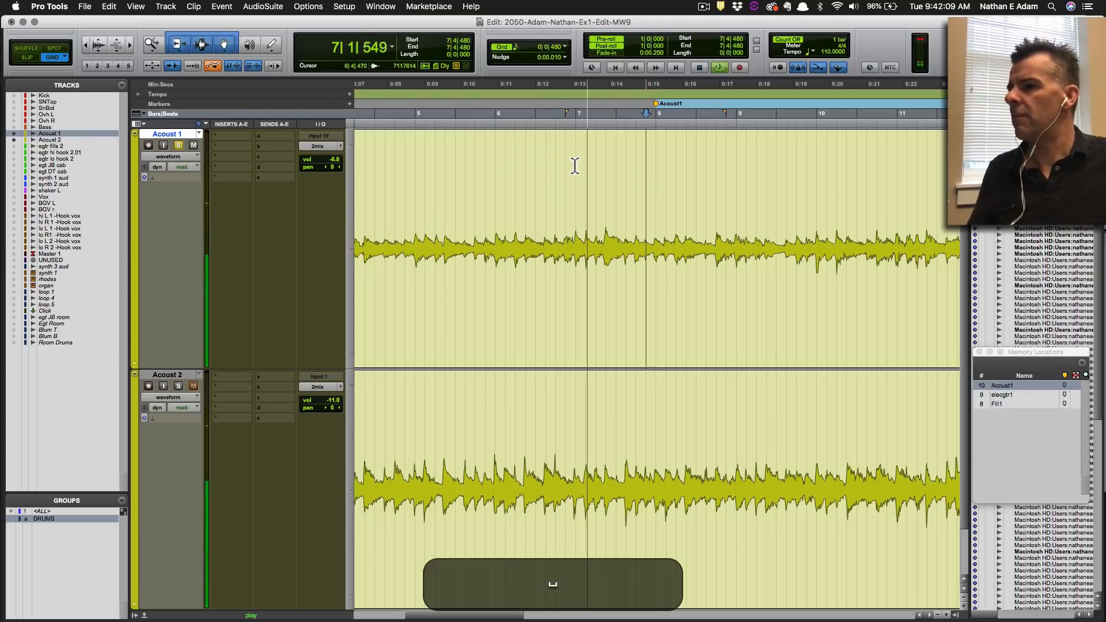
pyautogui.press('space')
pyautogui.moveTo(330, 157); pyautogui.dragTo(329, 149)
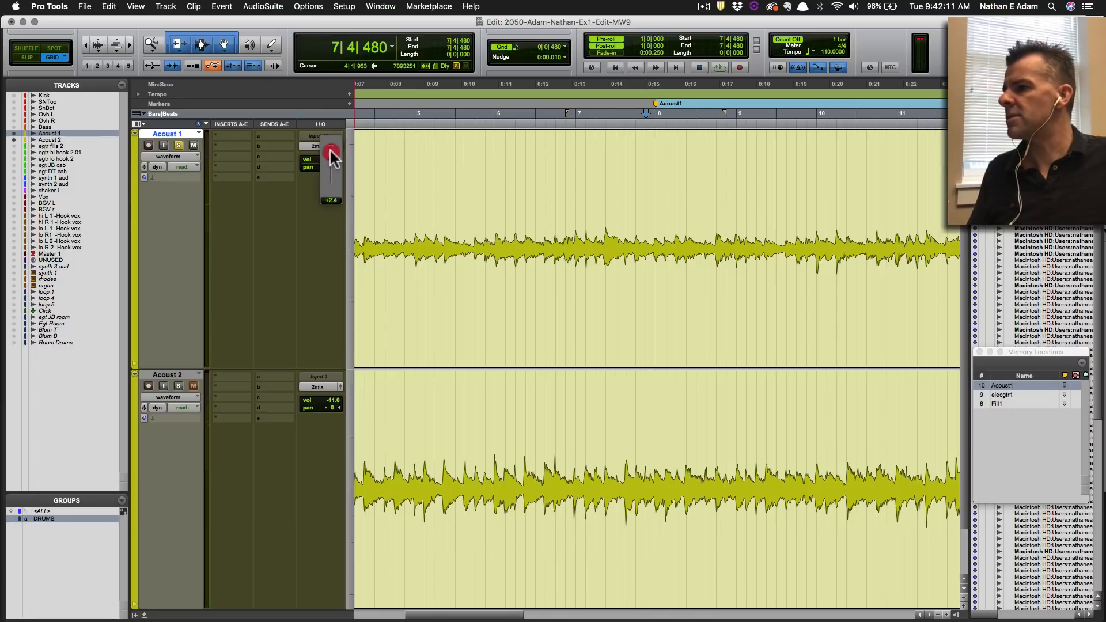
pyautogui.moveTo(334, 397); pyautogui.dragTo(337, 385)
pyautogui.press('space')
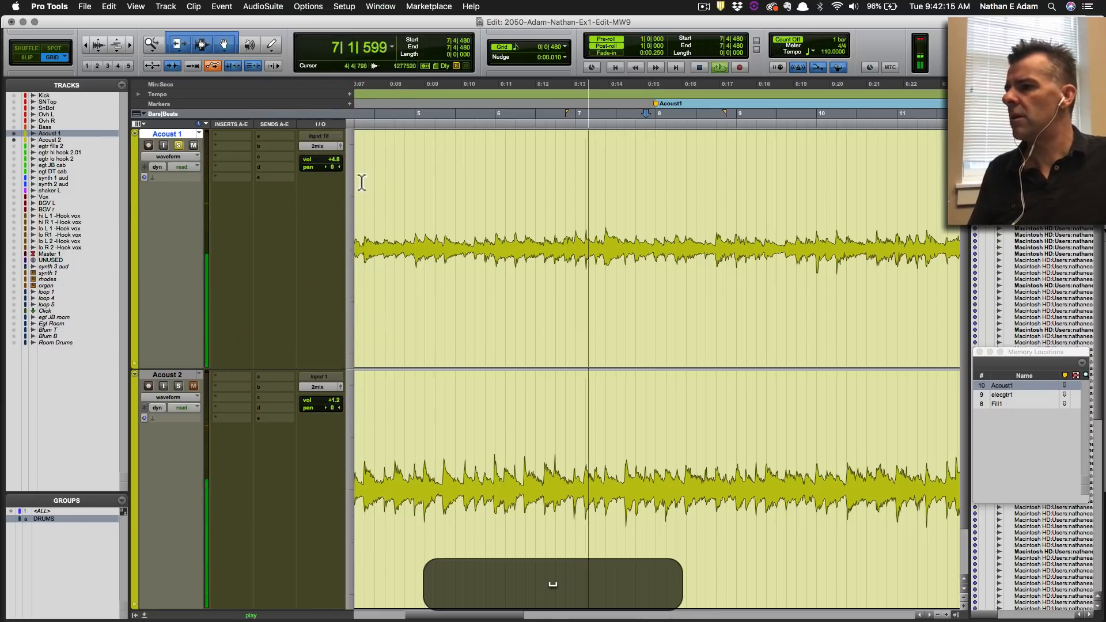
pyautogui.moveTo(337, 162); pyautogui.dragTo(335, 155)
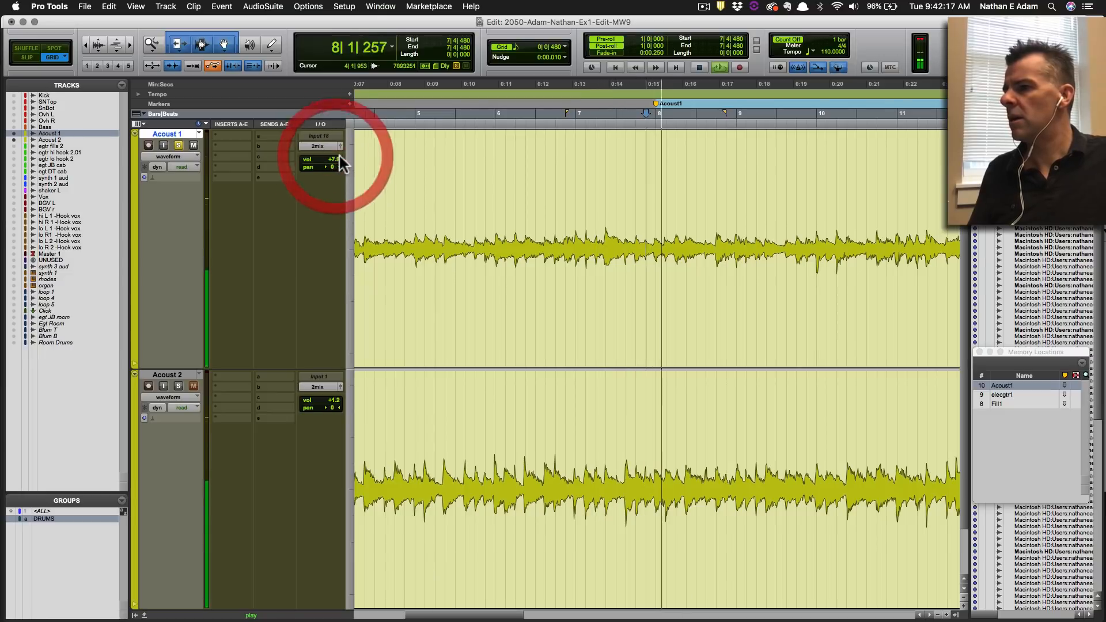
pyautogui.press('space')
# Listen to the soloed Acoust 1 track from the Acoust1 marker at 8|1|000.
pyautogui.click(656, 166)
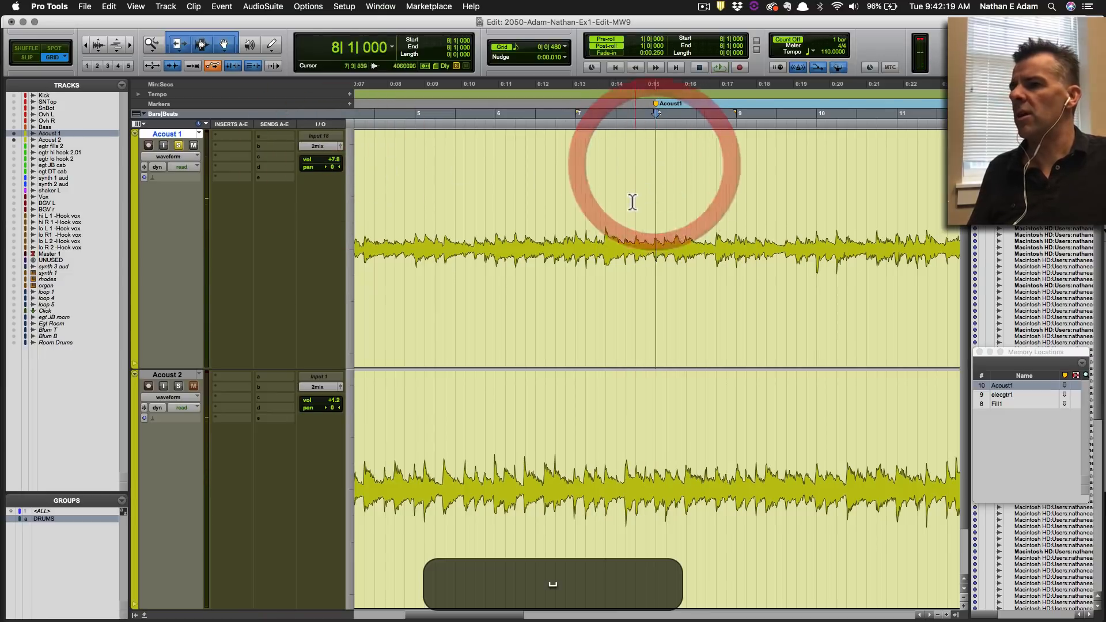
pyautogui.press('space')
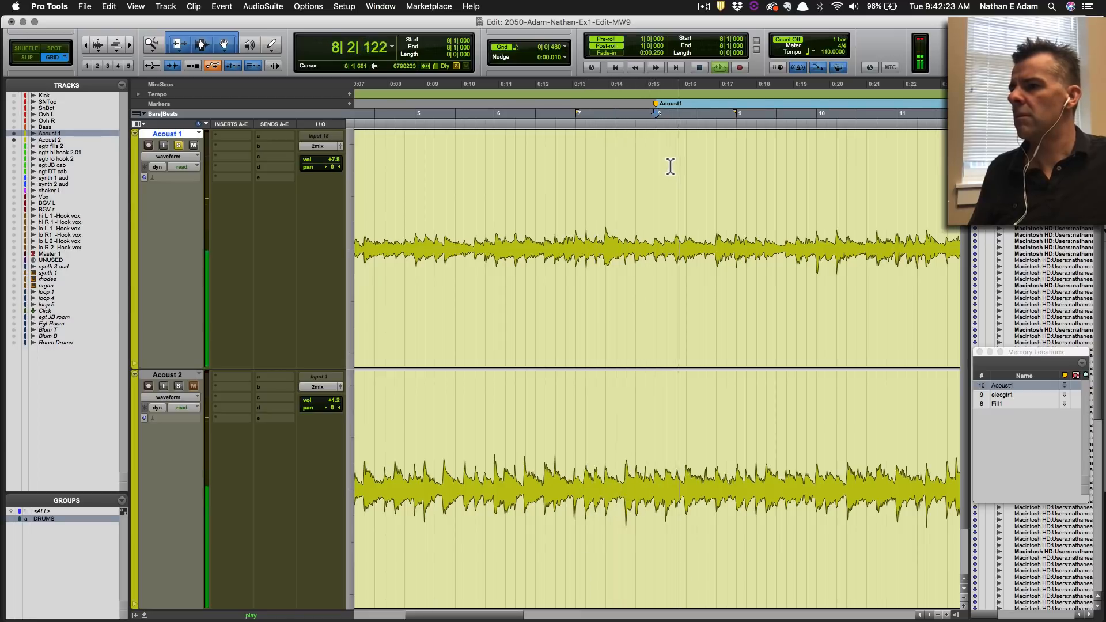
pyautogui.press('space')
# Select 8|1|000 to 8|3|000 on Acoust 1, audition that range with only Acoust 2 soloed and save the session.
pyautogui.moveTo(659, 156); pyautogui.dragTo(696, 153)
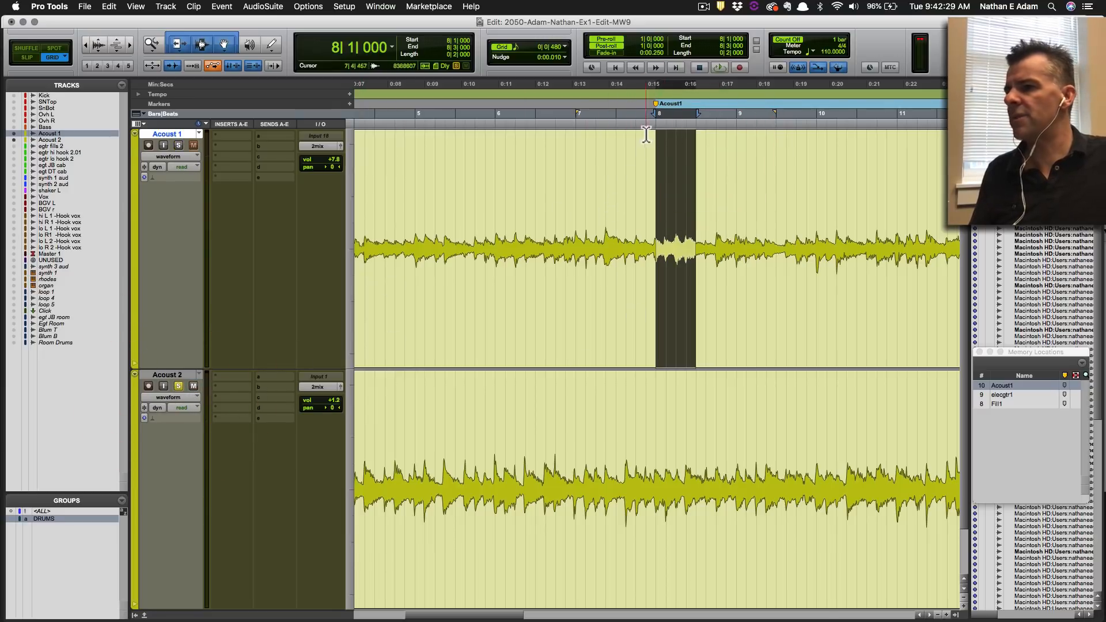
pyautogui.press('space')
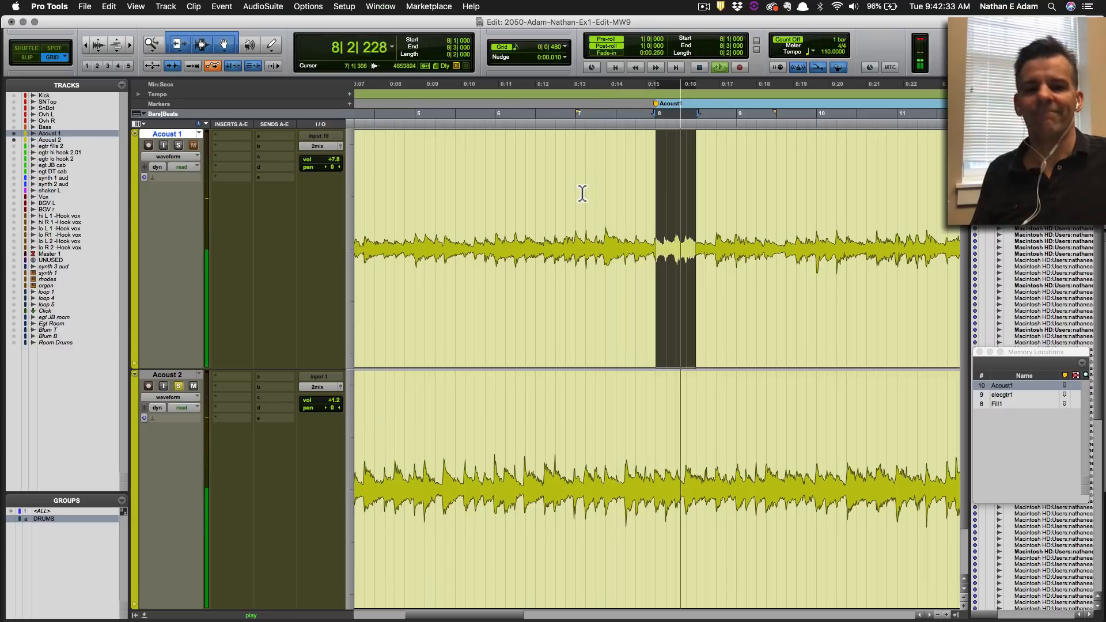
pyautogui.press('super+s')
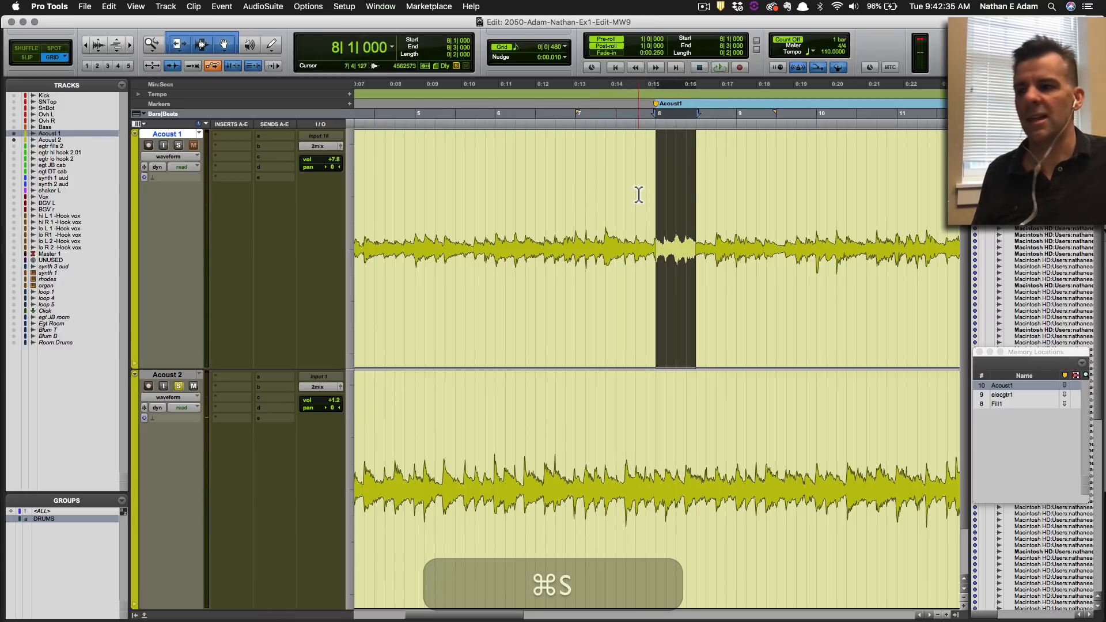
pyautogui.press('super+s')
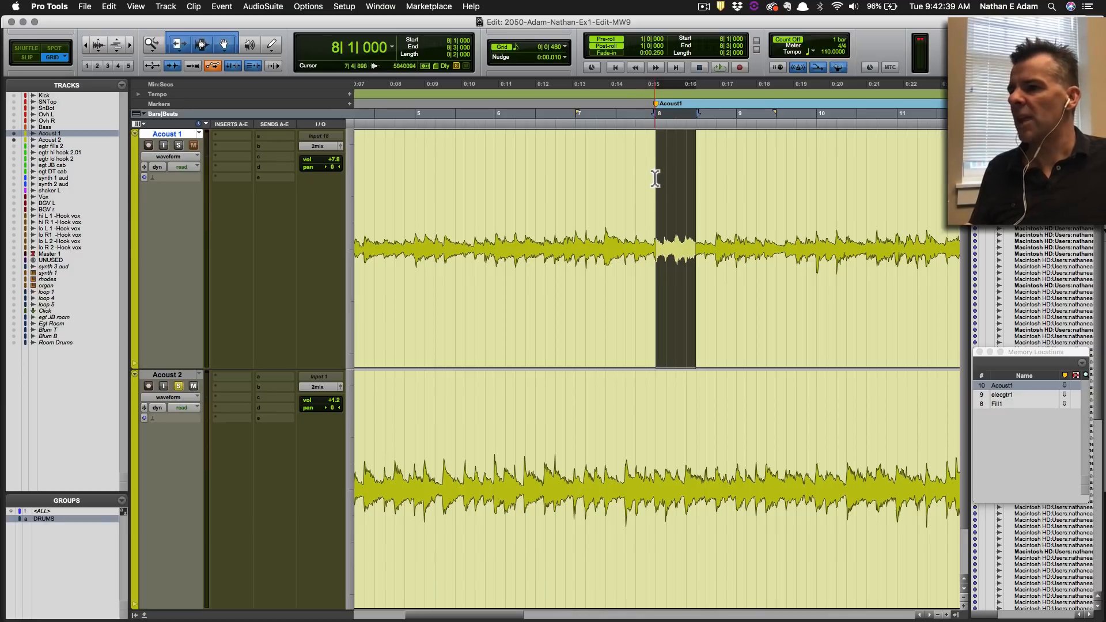
# Select 8|1|000 to 8|3|480 across both Acoust 1 and Acoust 2 and show more of the surrounding timeline.
pyautogui.moveTo(655, 179); pyautogui.dragTo(704, 444)
pyautogui.moveTo(663, 168); pyautogui.dragTo(708, 383)
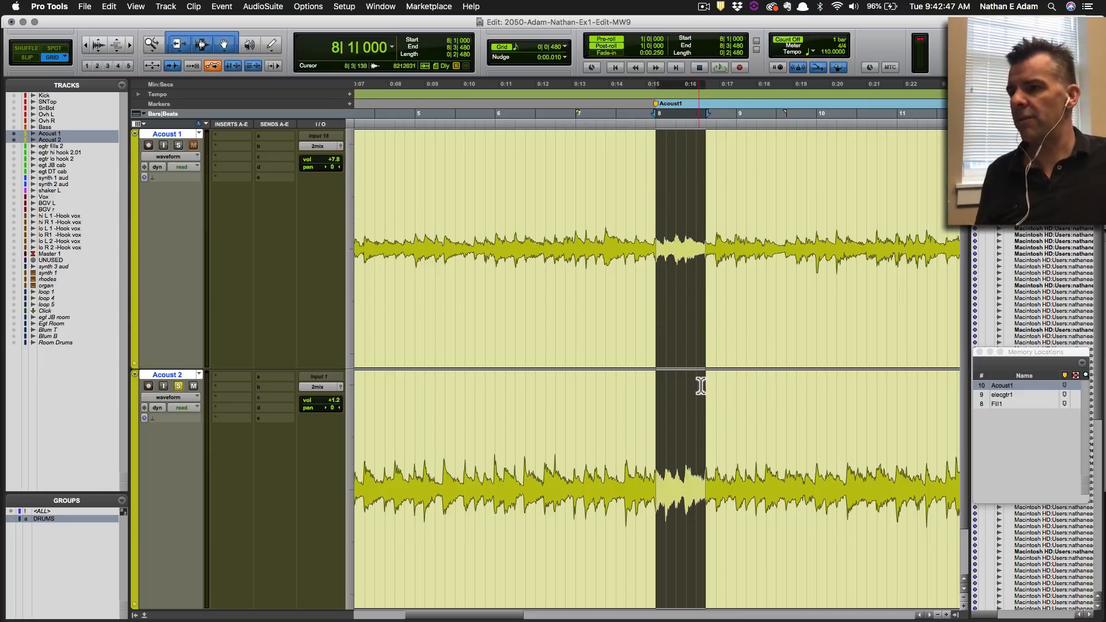
pyautogui.press('r')
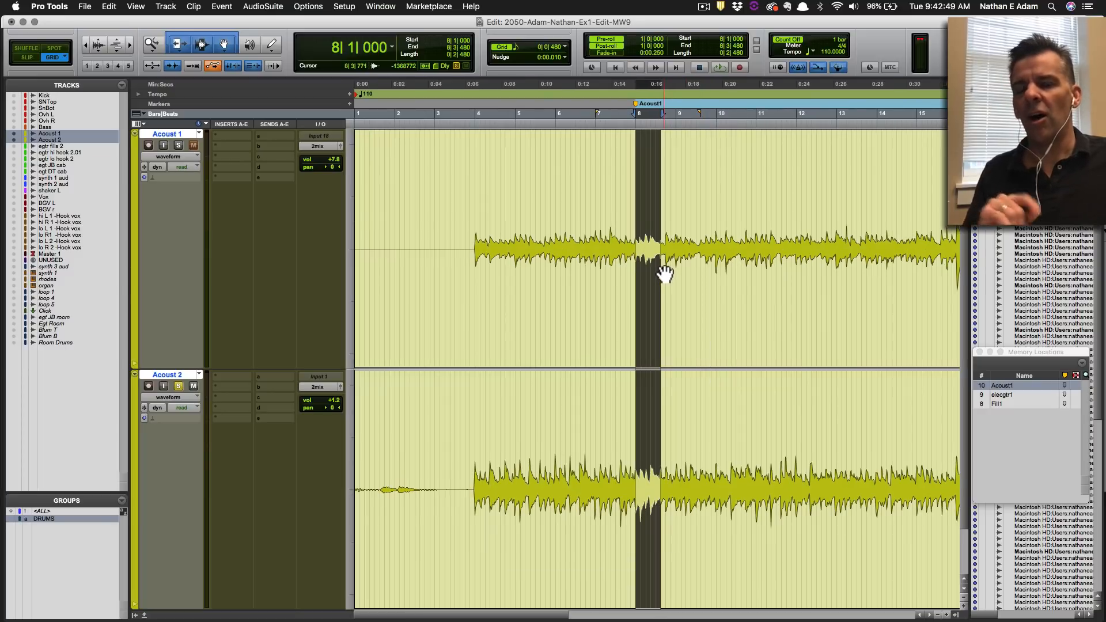
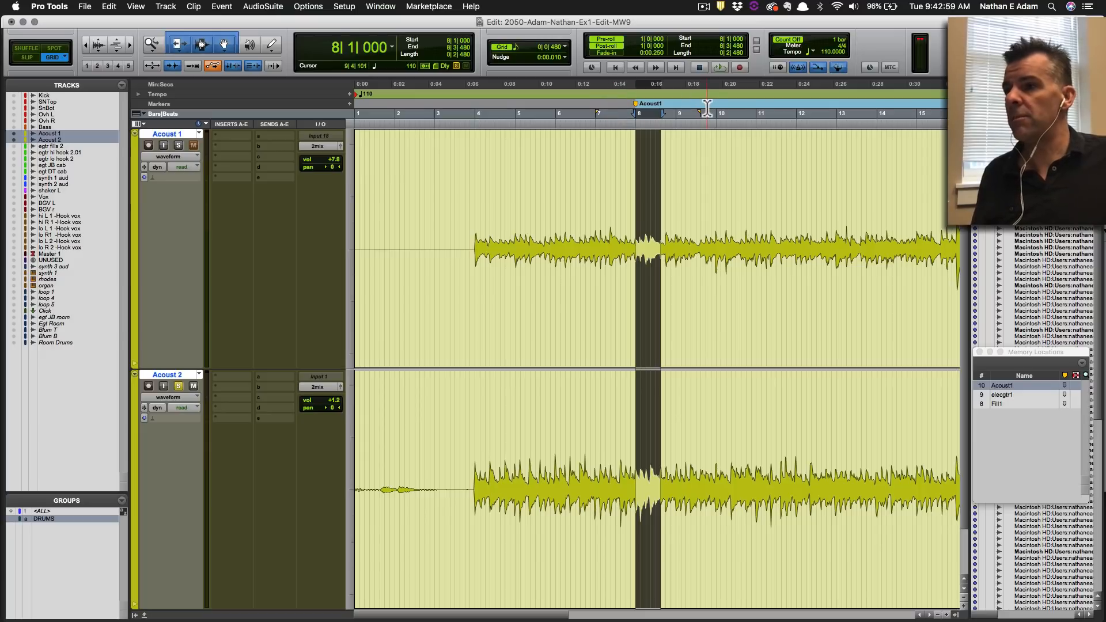
# Move the playback position to 12|1|000 and audition the soloed Acoust 2 track there.
pyautogui.press('KP_Multiply')
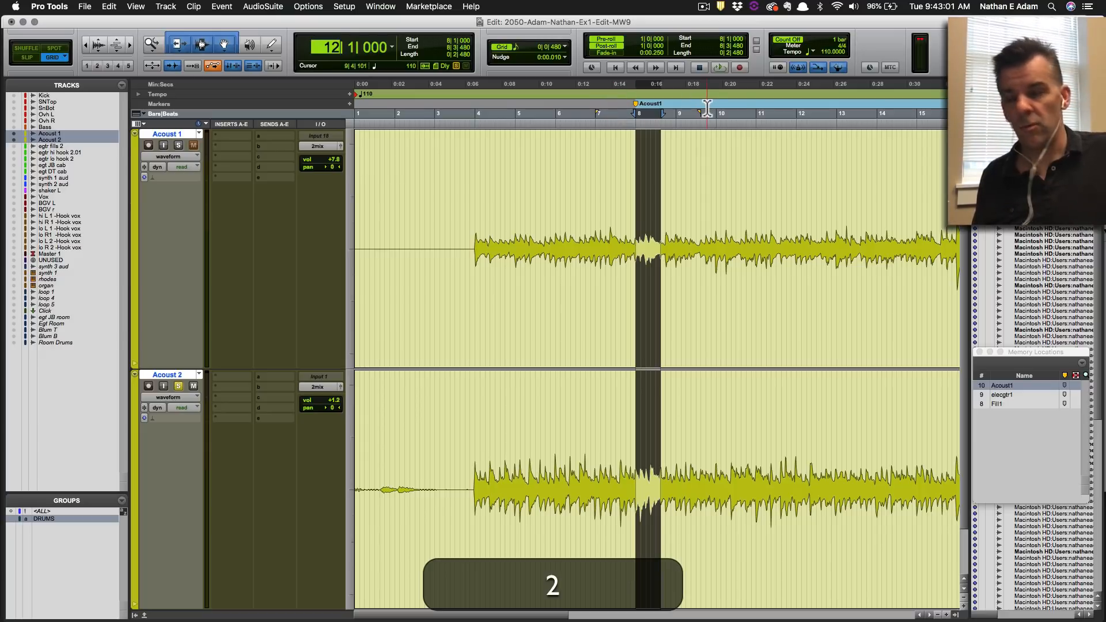
pyautogui.press('KP_Enter')
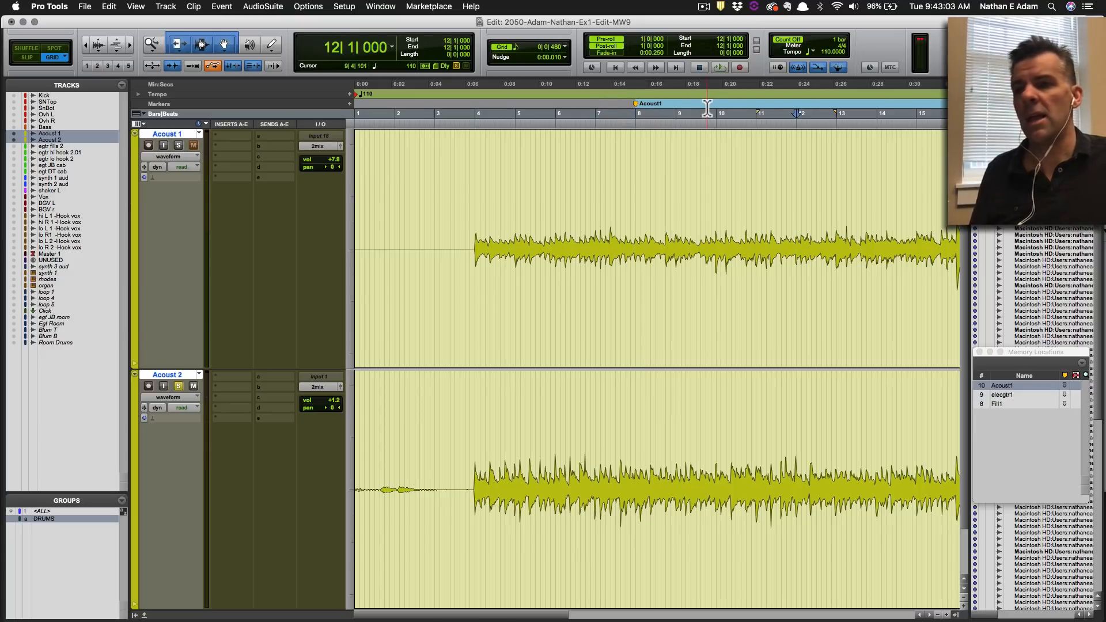
pyautogui.press('space')
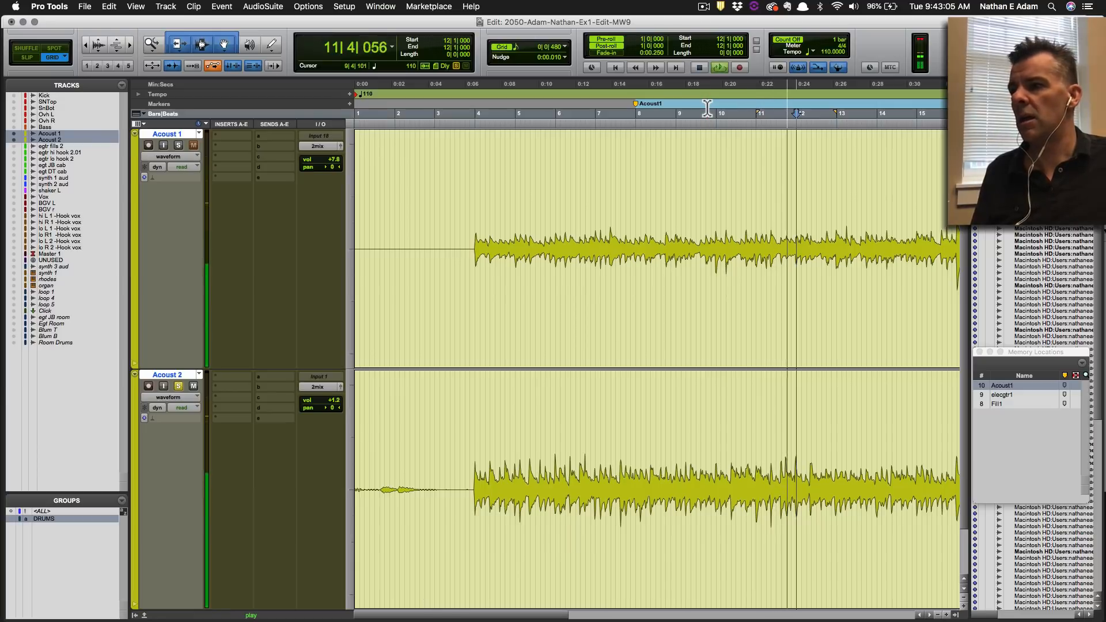
pyautogui.press('space')
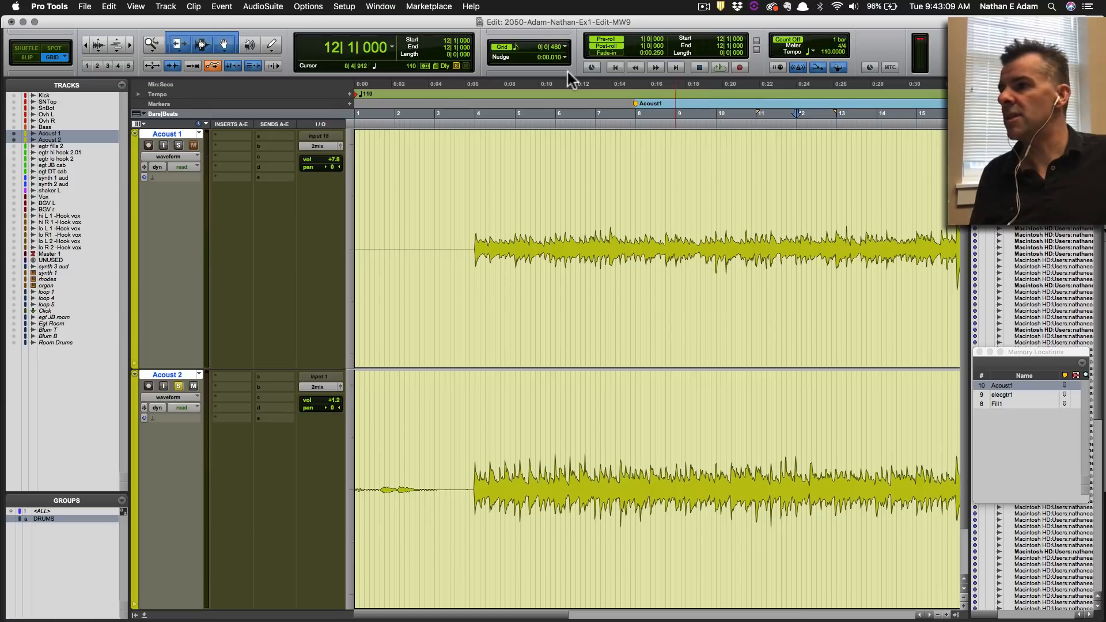
# Switch to Preview to view the shortcut chart in pro_tools_keyboard.png.
pyautogui.press('super+Tab')
pyautogui.press('Tab')
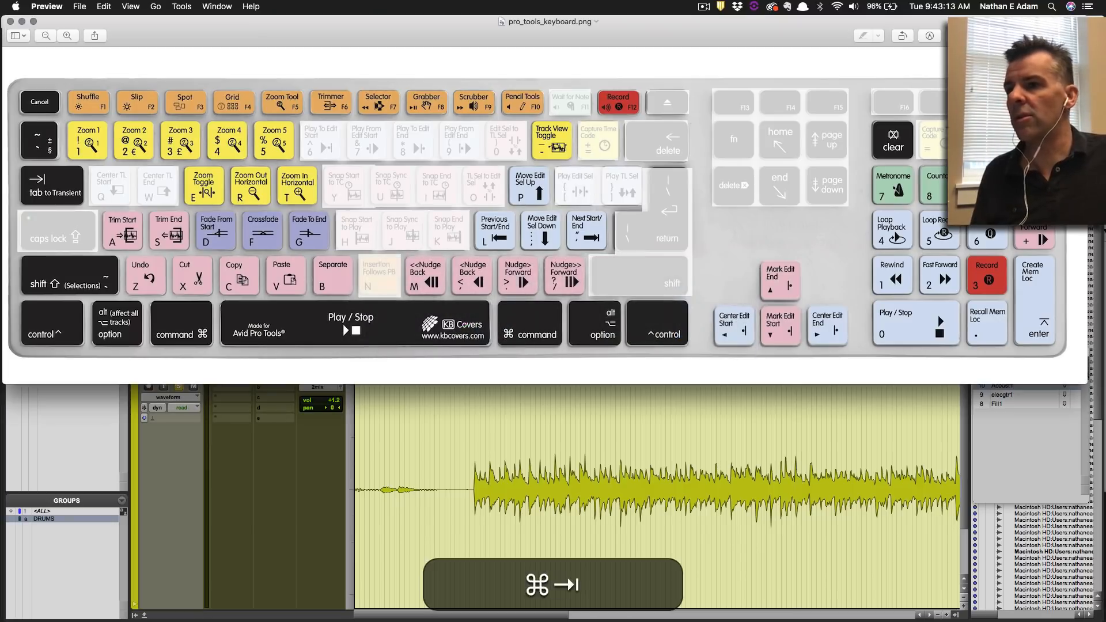
# Switch to Pro Tools and set the selection length to 1 bar, starting at bar 12 on both acoustic tracks.
pyautogui.press('super+Tab')
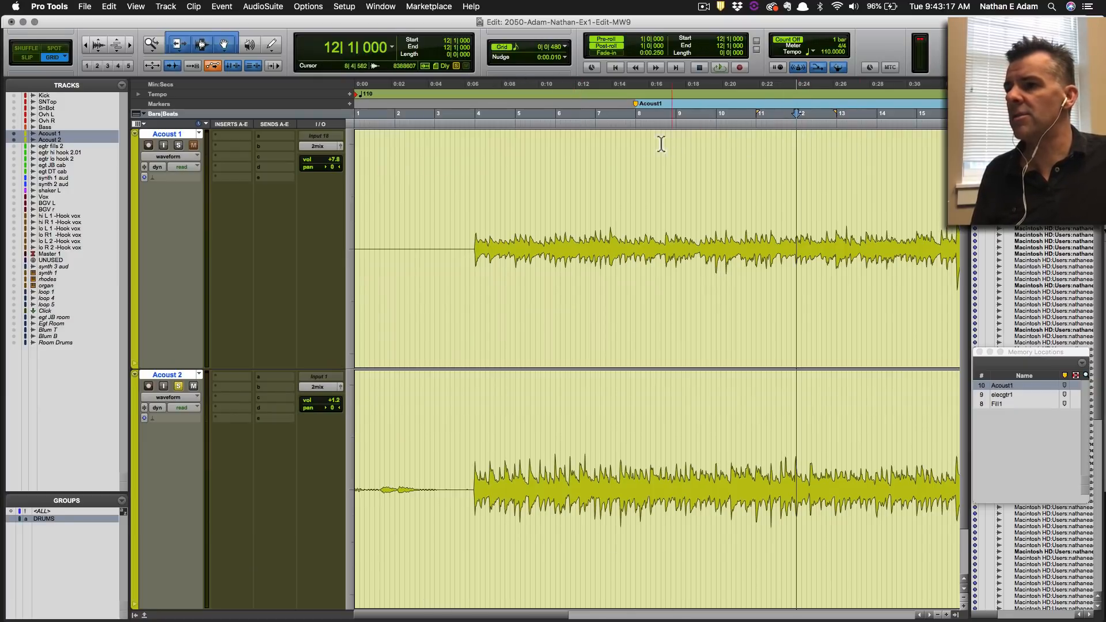
pyautogui.press('/')
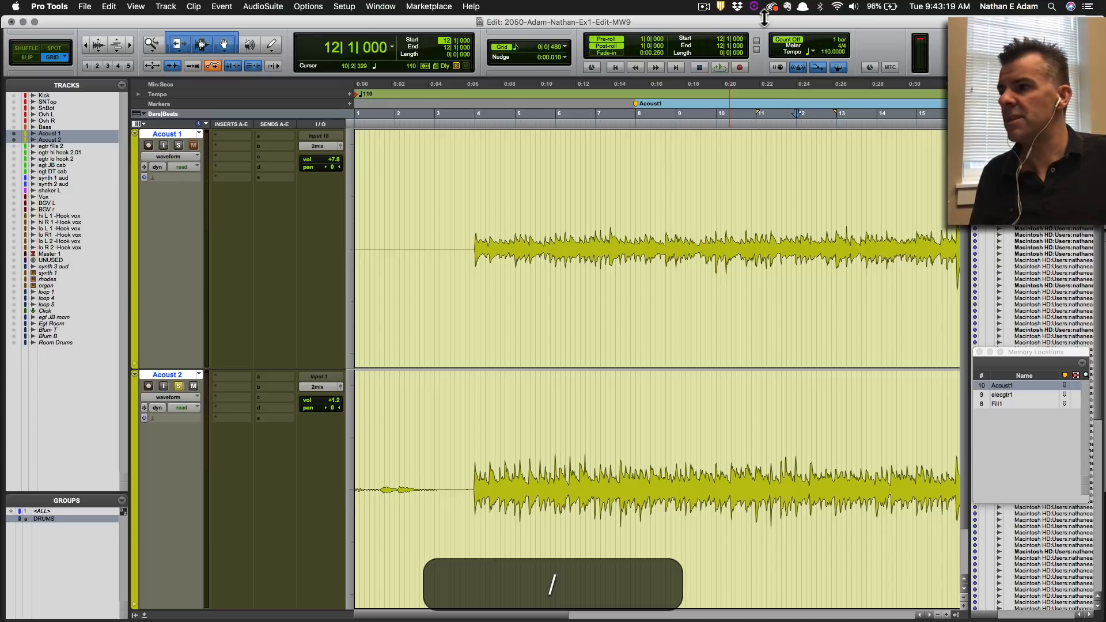
pyautogui.press('/')
pyautogui.press('/')
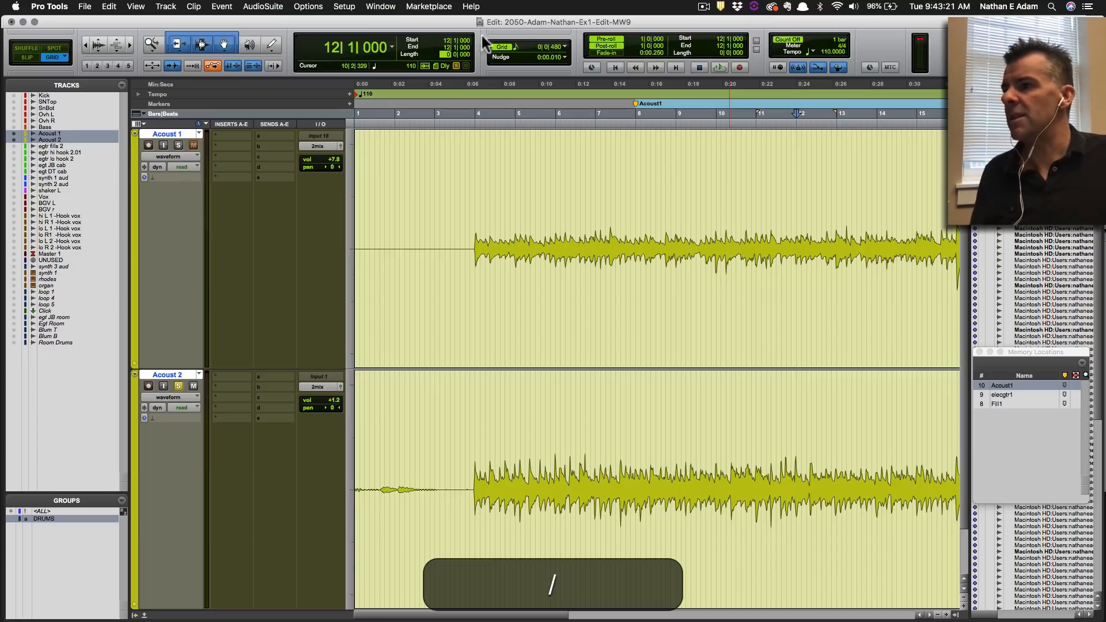
pyautogui.press('/')
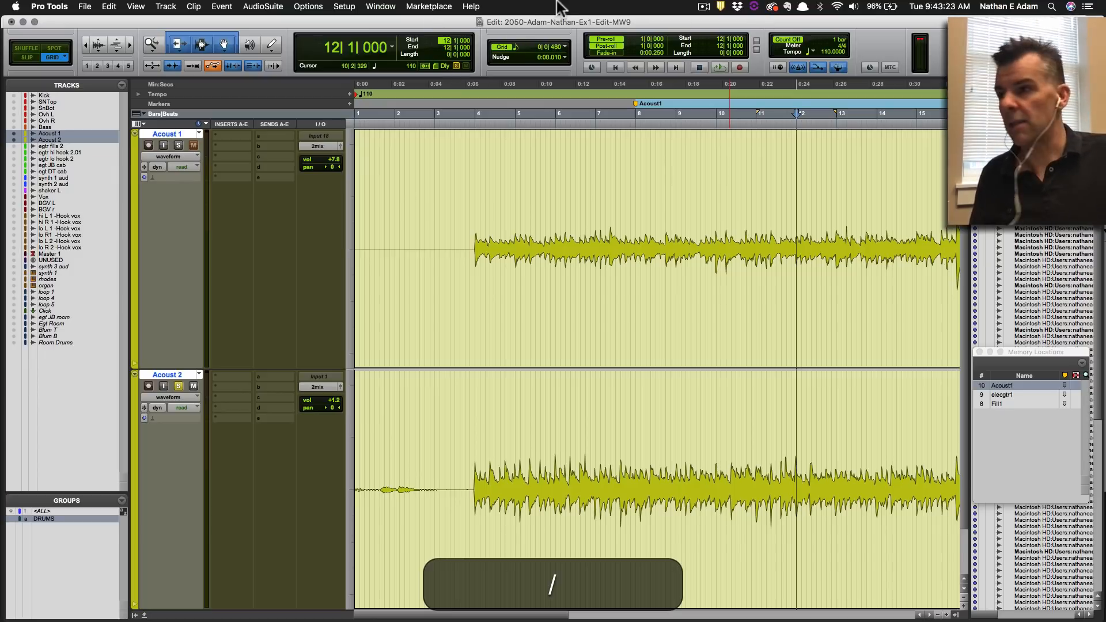
pyautogui.press('/')
pyautogui.press('/')
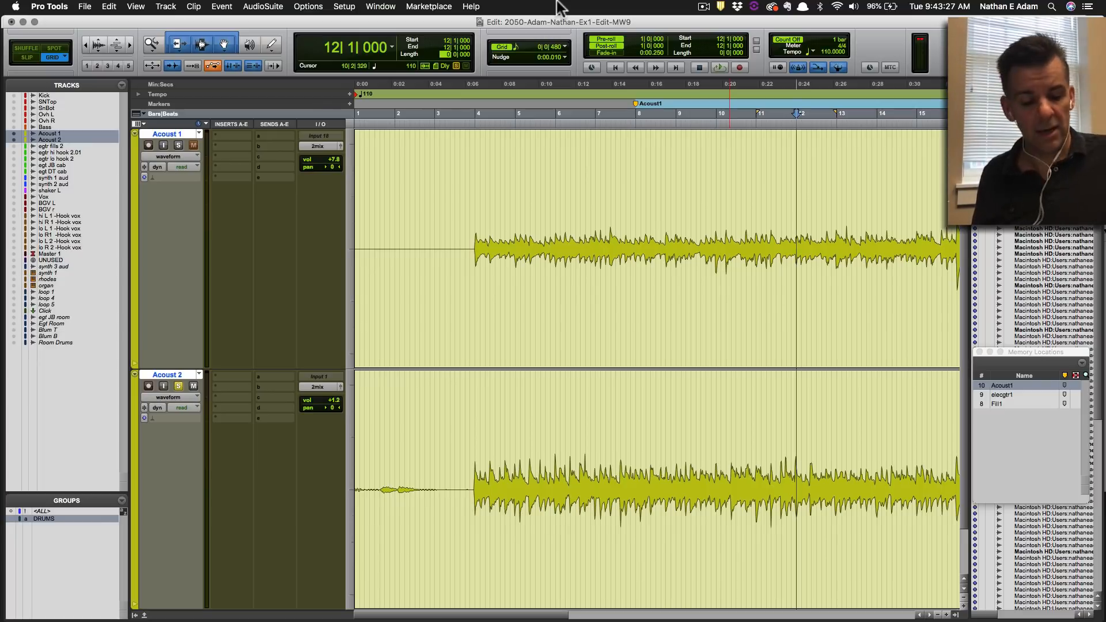
pyautogui.write('1')
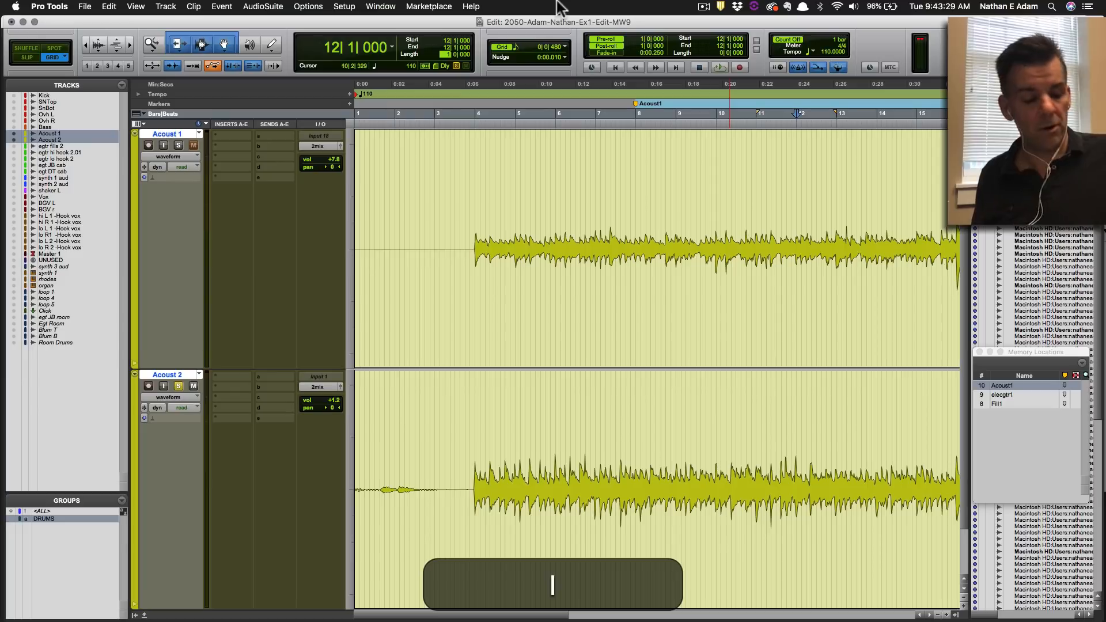
pyautogui.press('Return')
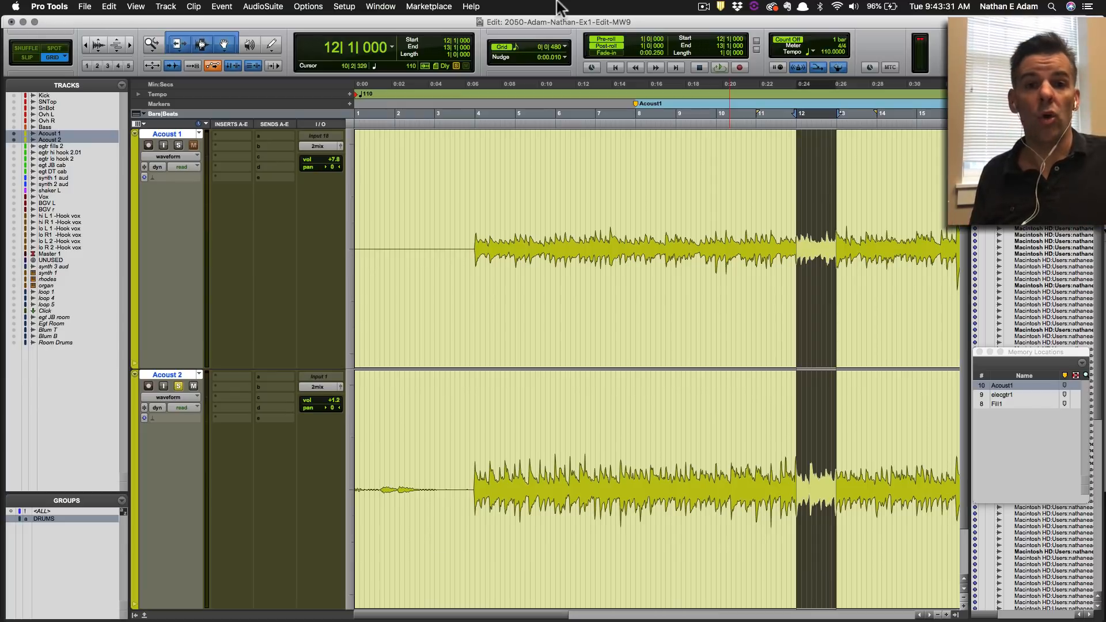
# Copy the selected bar on Acoust 1 and Acoust 2 and paste it at bar 8.
pyautogui.press('super+c')
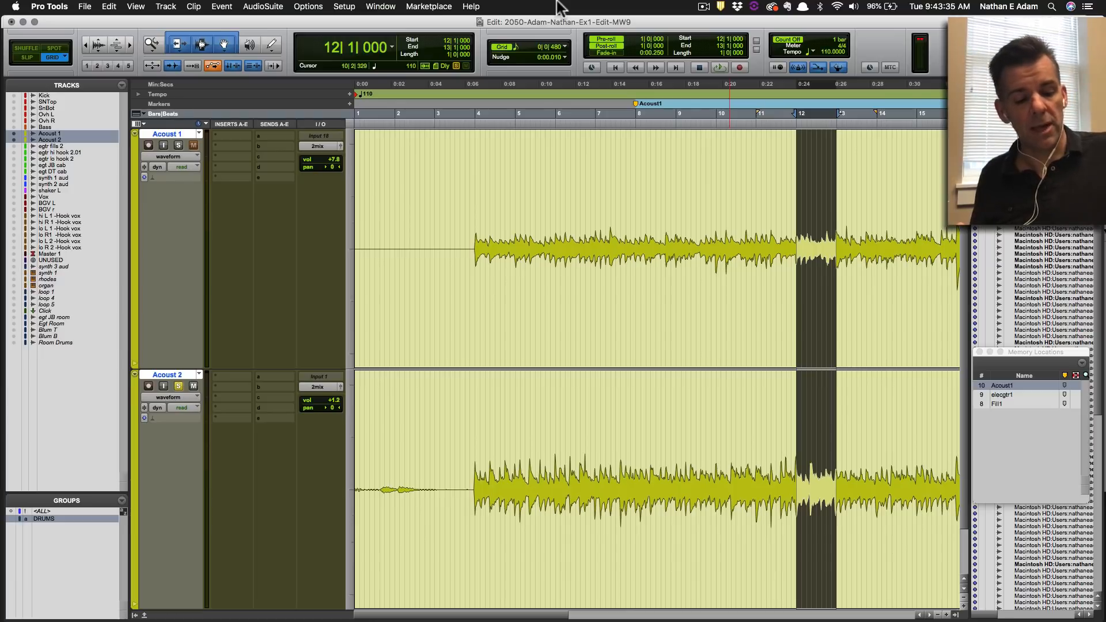
pyautogui.press('KP_Multiply')
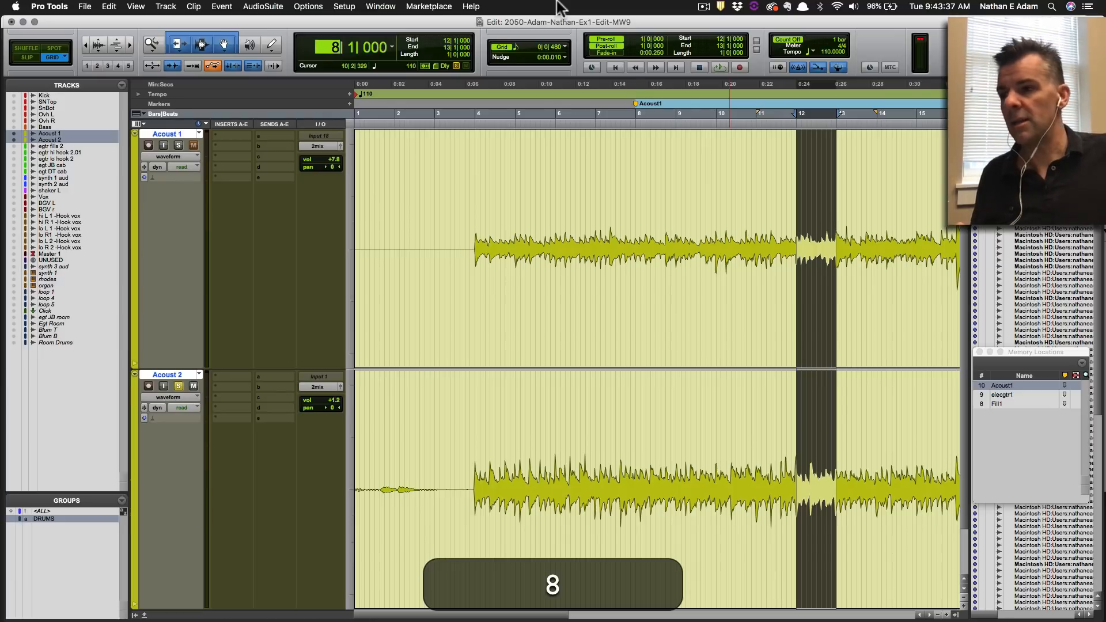
pyautogui.press('KP_Enter')
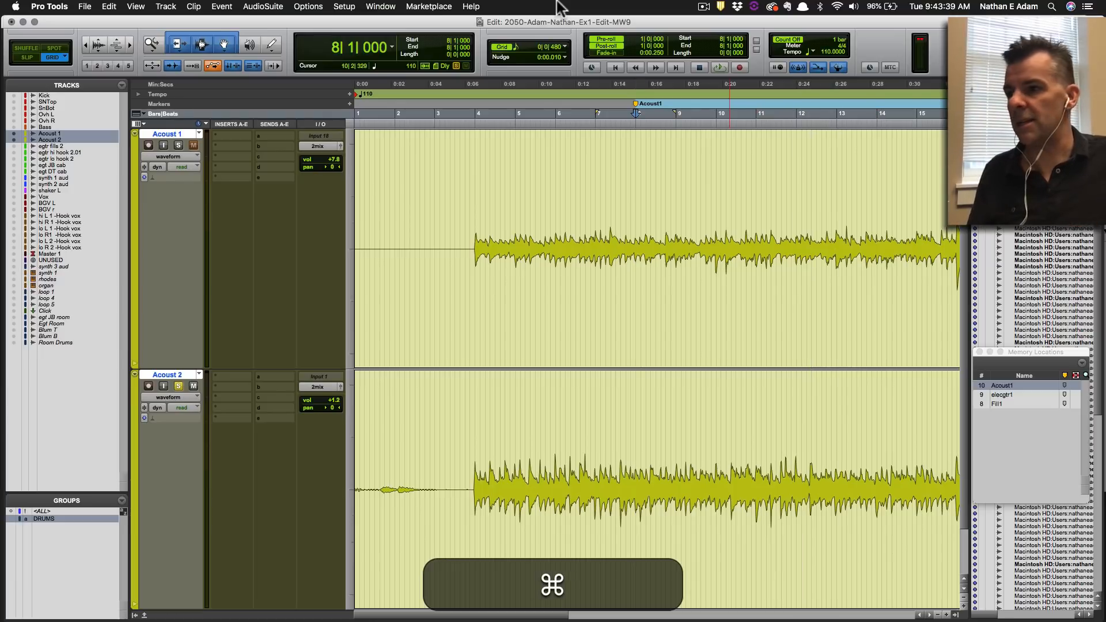
pyautogui.press('cmd+v')
pyautogui.press('t')
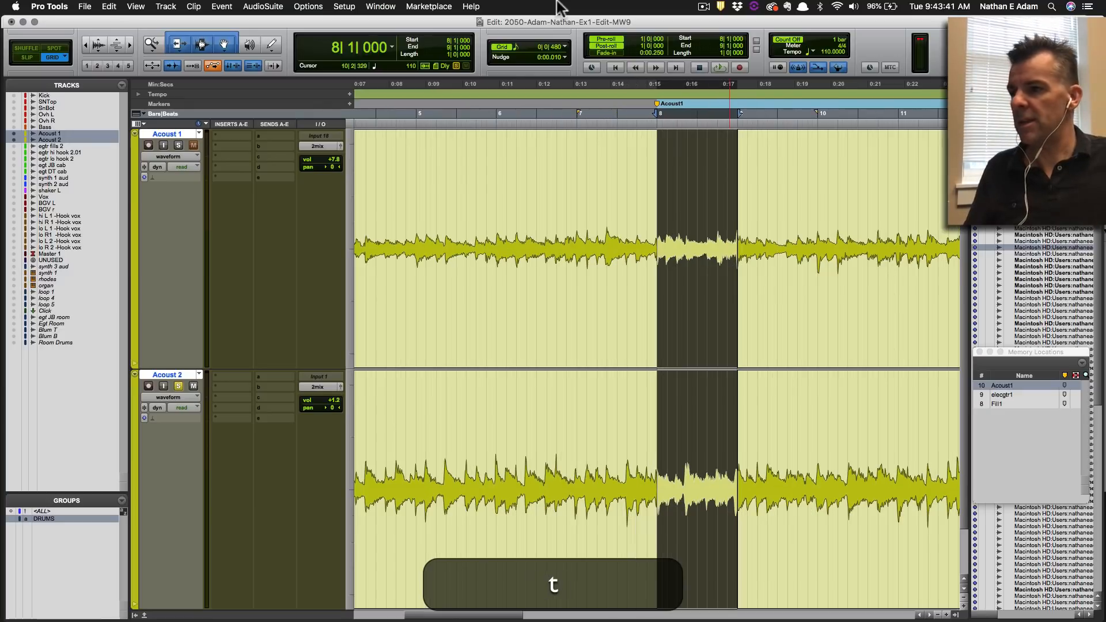
pyautogui.press('t')
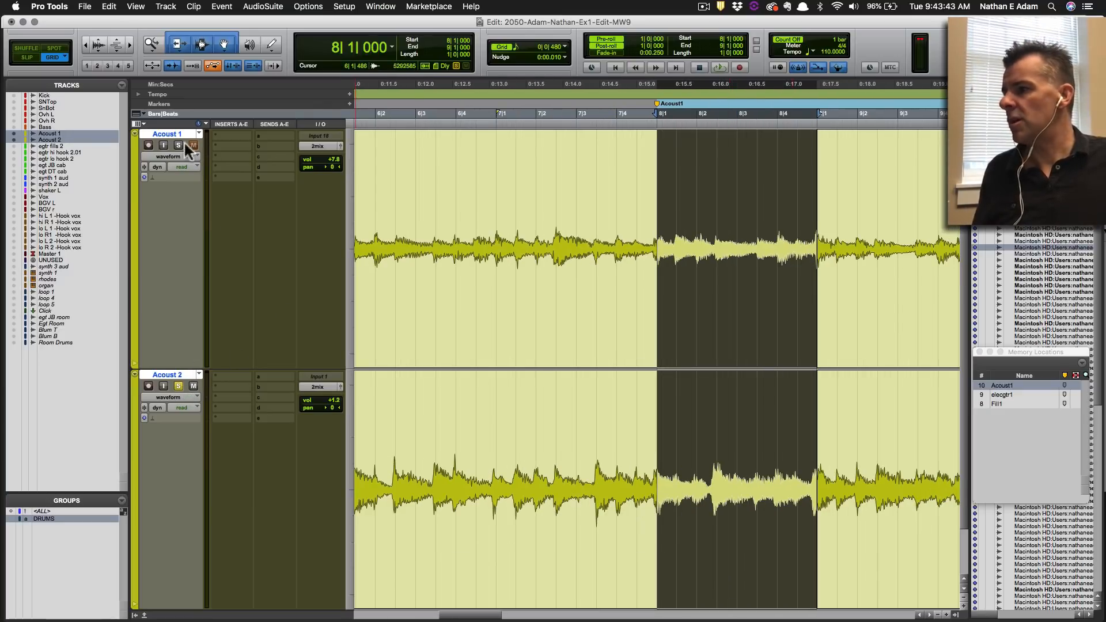
# Solo Acoust 1 along with Acoust 2 and audition the pasted bar 8.
pyautogui.press('shift')
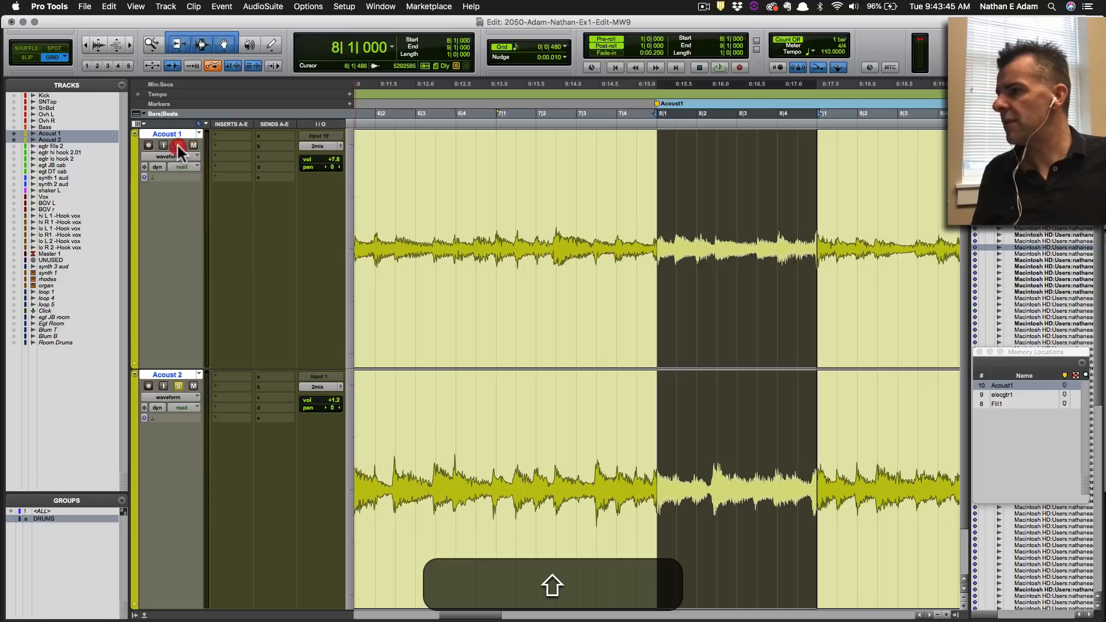
pyautogui.keyDown('shift'); pyautogui.click(178, 144); pyautogui.keyUp('shift')
pyautogui.press('space')
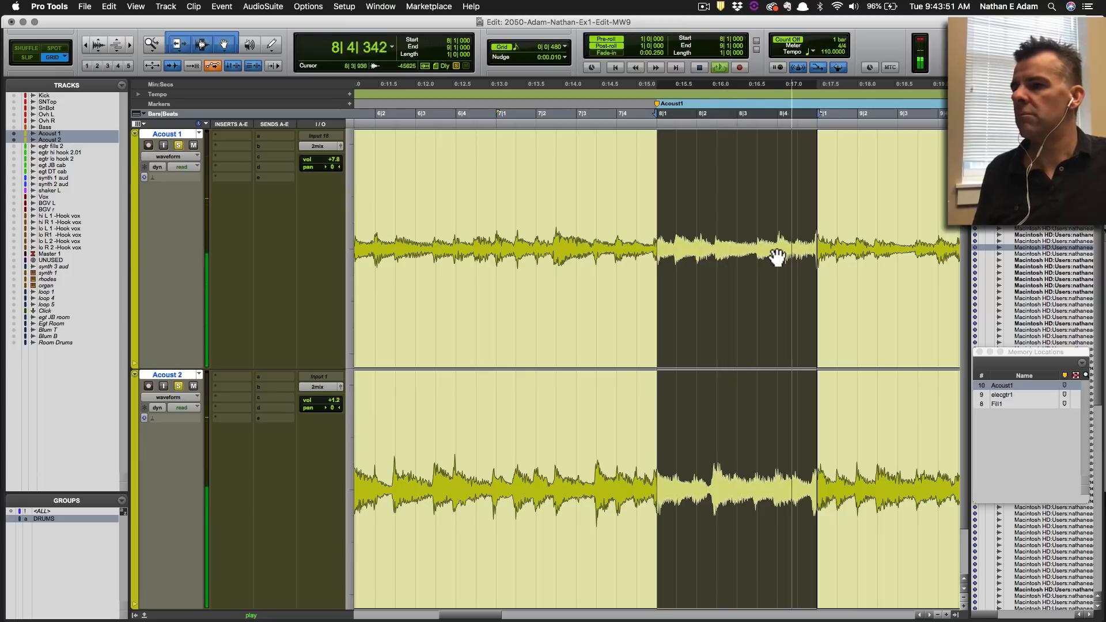
pyautogui.press('space')
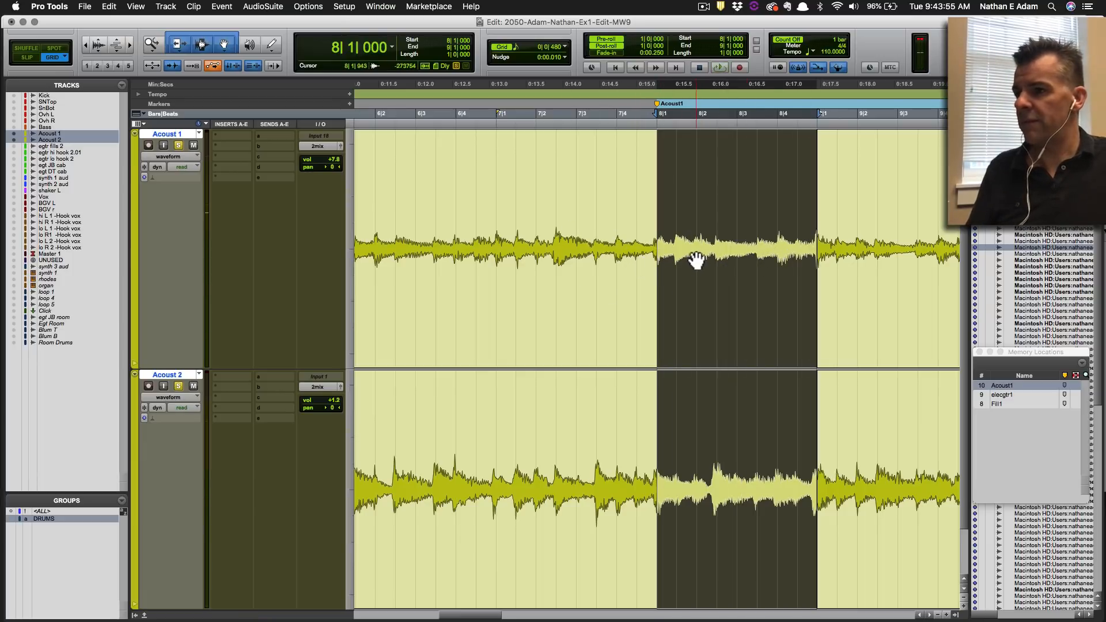
# Extend the pasted clip's start on Acoust 1 back to about 7|4|874 and crossfade that edit over about 41 ticks.
pyautogui.press('t')
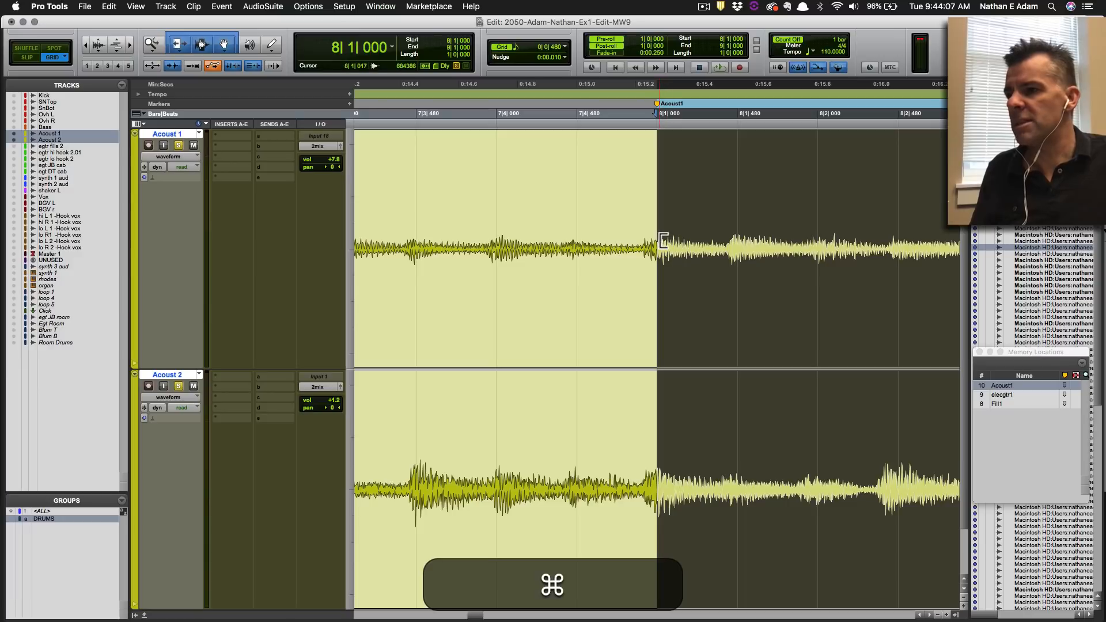
pyautogui.moveTo(662, 240)
pyautogui.mouseDown()
pyautogui.moveTo(635, 240)
pyautogui.moveTo(644, 248)
pyautogui.mouseUp()
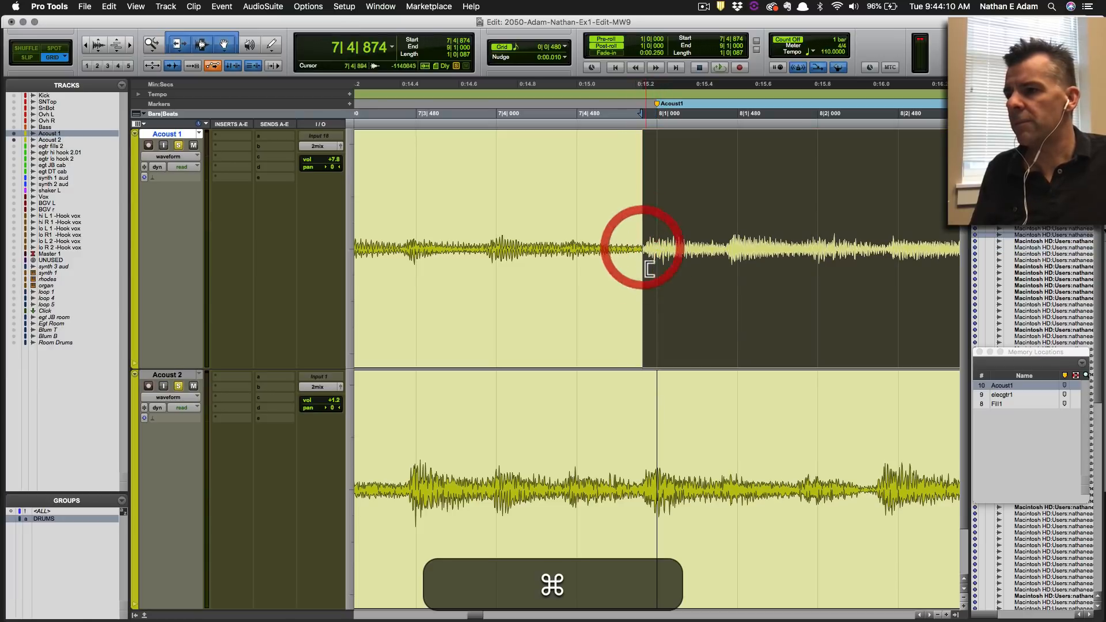
pyautogui.keyDown('super'); pyautogui.click(642, 342); pyautogui.keyUp('super')
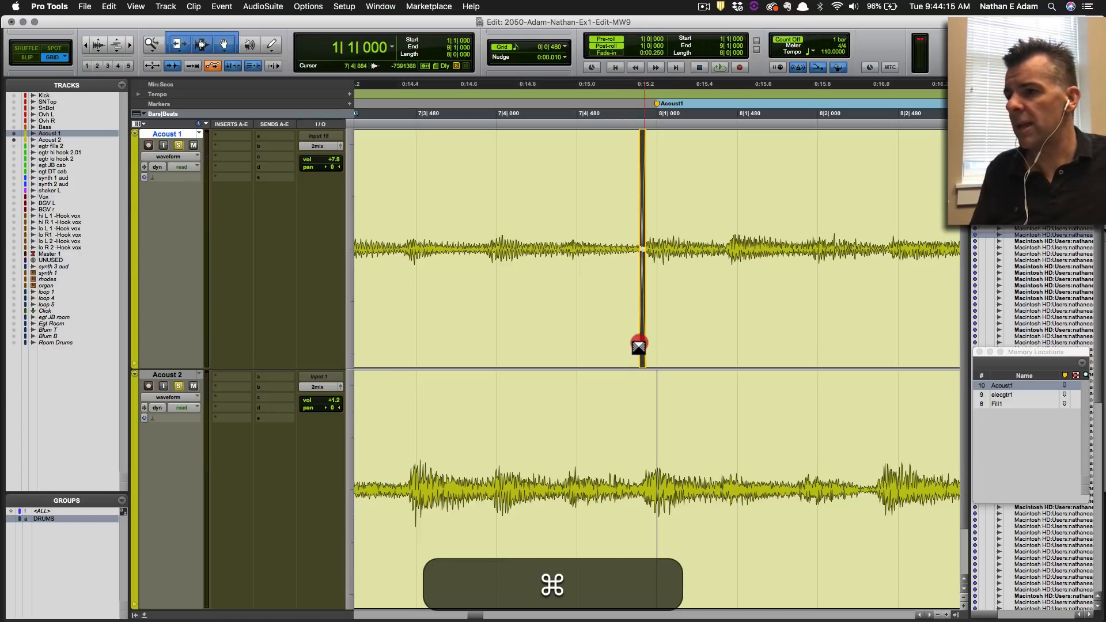
pyautogui.moveTo(640, 345); pyautogui.dragTo(641, 348)
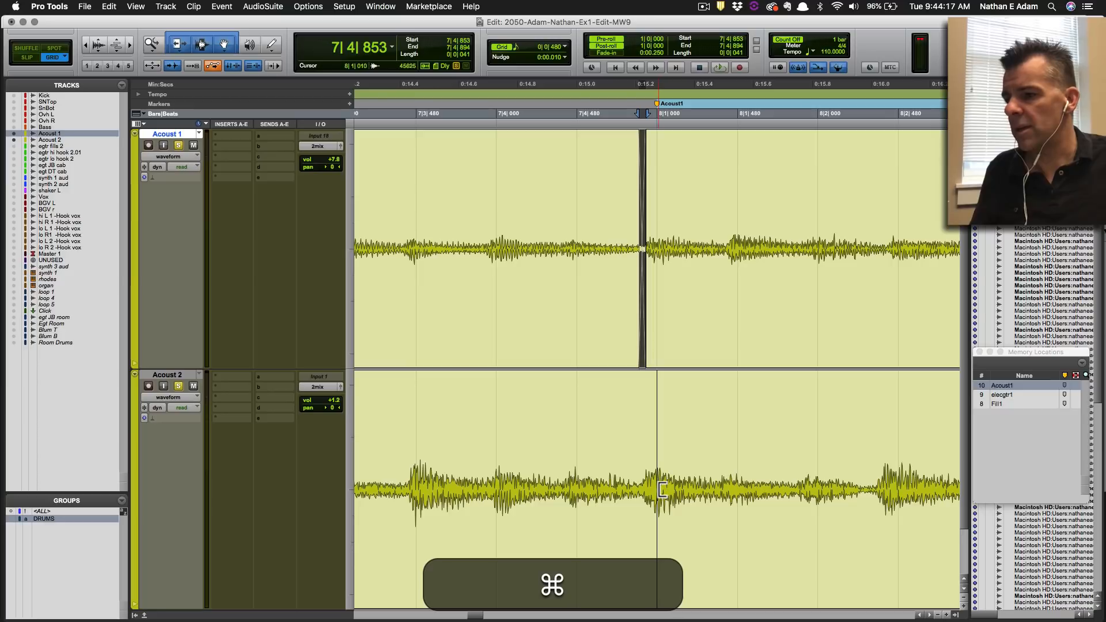
# Extend the pasted clip's start on Acoust 2 back to about 7|4|839 and crossfade that edit over about 34 ticks.
pyautogui.moveTo(664, 491)
pyautogui.mouseDown()
pyautogui.moveTo(638, 498)
pyautogui.moveTo(659, 496)
pyautogui.moveTo(644, 437)
pyautogui.moveTo(656, 468)
pyautogui.moveTo(629, 468)
pyautogui.moveTo(632, 479)
pyautogui.moveTo(664, 482)
pyautogui.mouseUp()
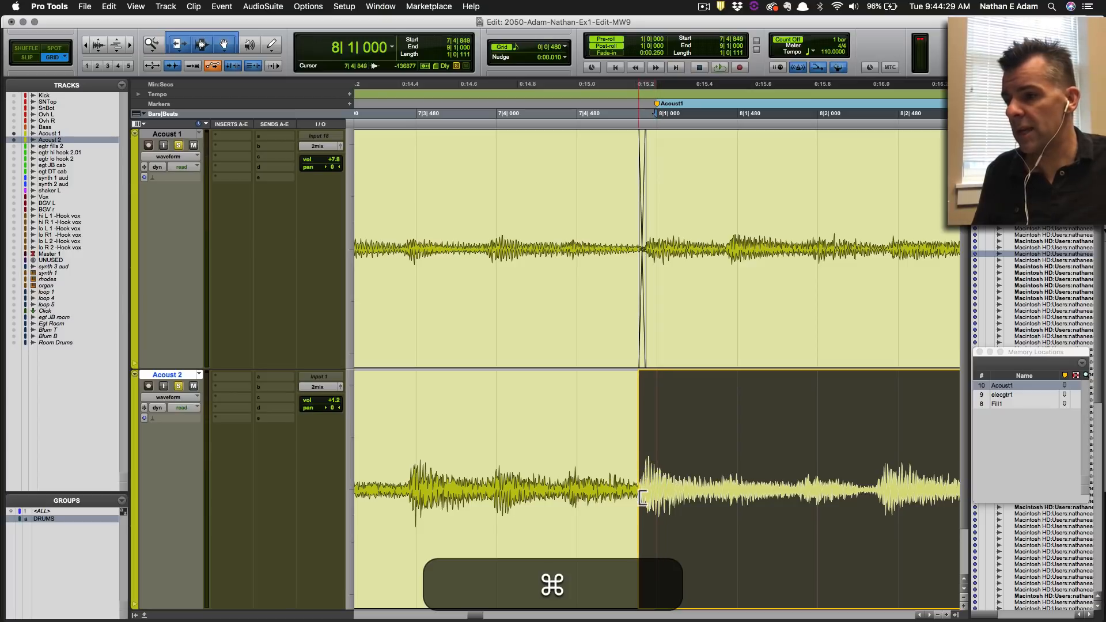
pyautogui.keyDown('super'); pyautogui.click(639, 460); pyautogui.keyUp('super')
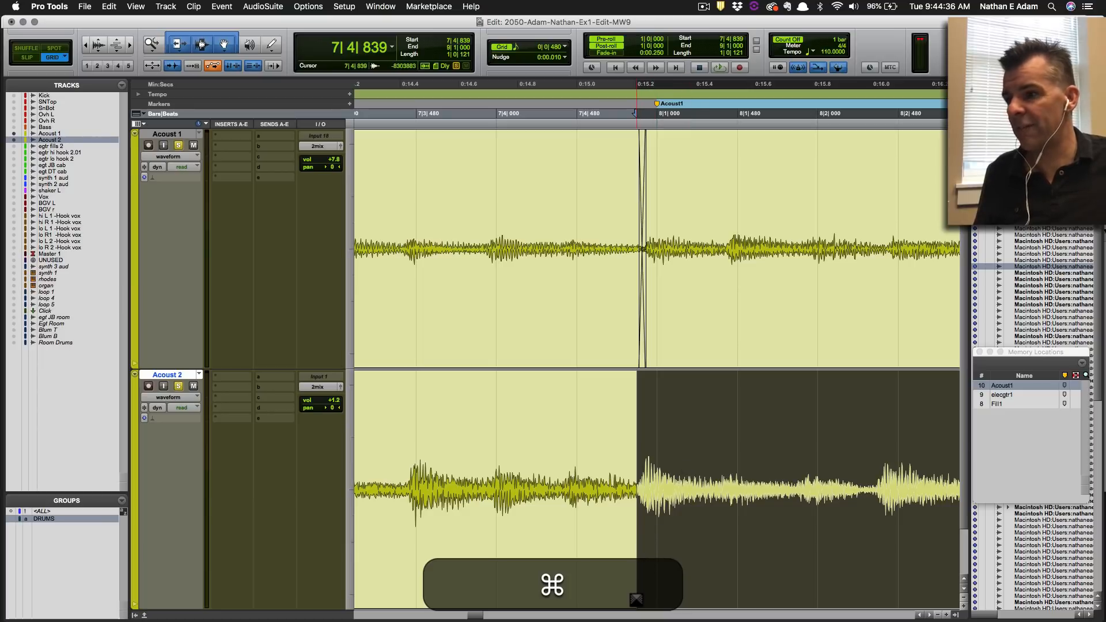
pyautogui.moveTo(636, 598)
pyautogui.mouseDown()
pyautogui.moveTo(617, 597)
pyautogui.moveTo(634, 600)
pyautogui.mouseUp()
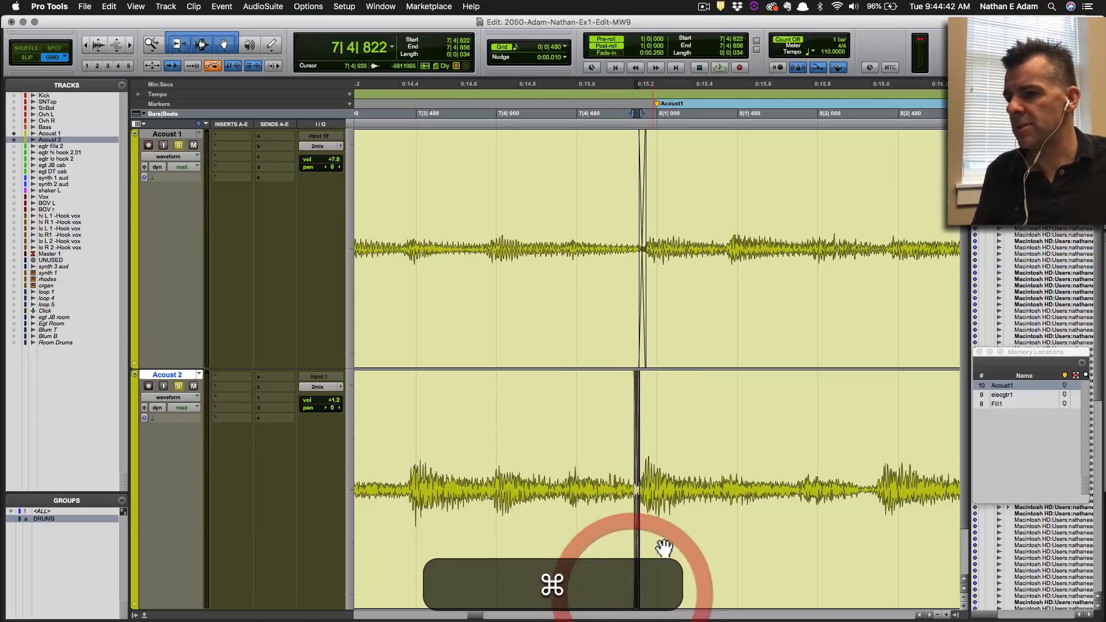
# Audition the new crossfades just before bar 8, using 8|1|480 as the playback reference point.
pyautogui.click(736, 406)
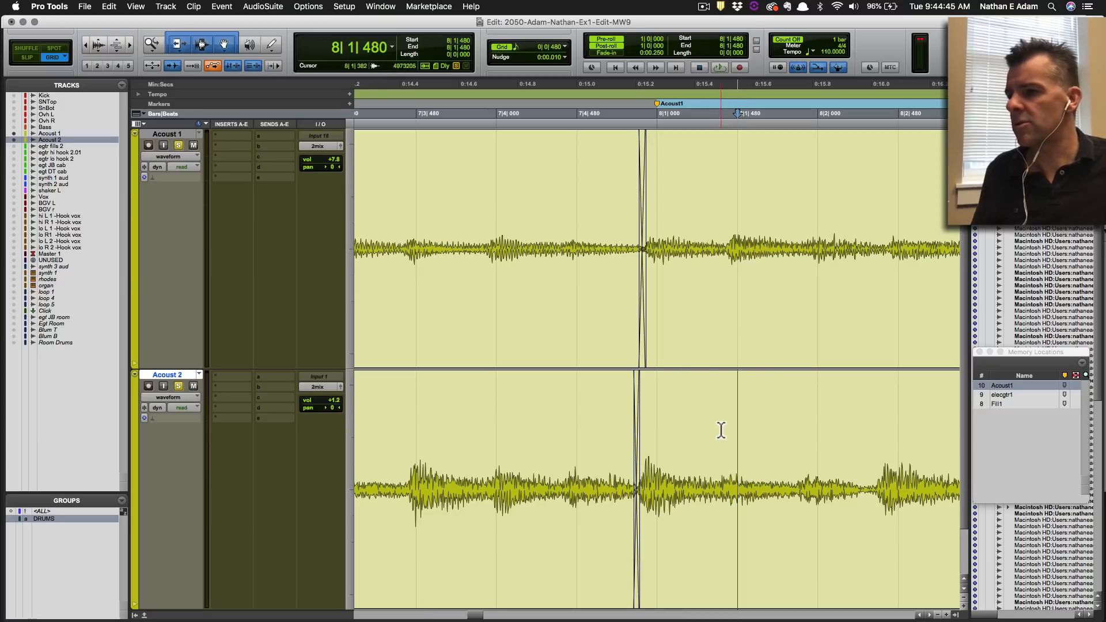
pyautogui.press('space')
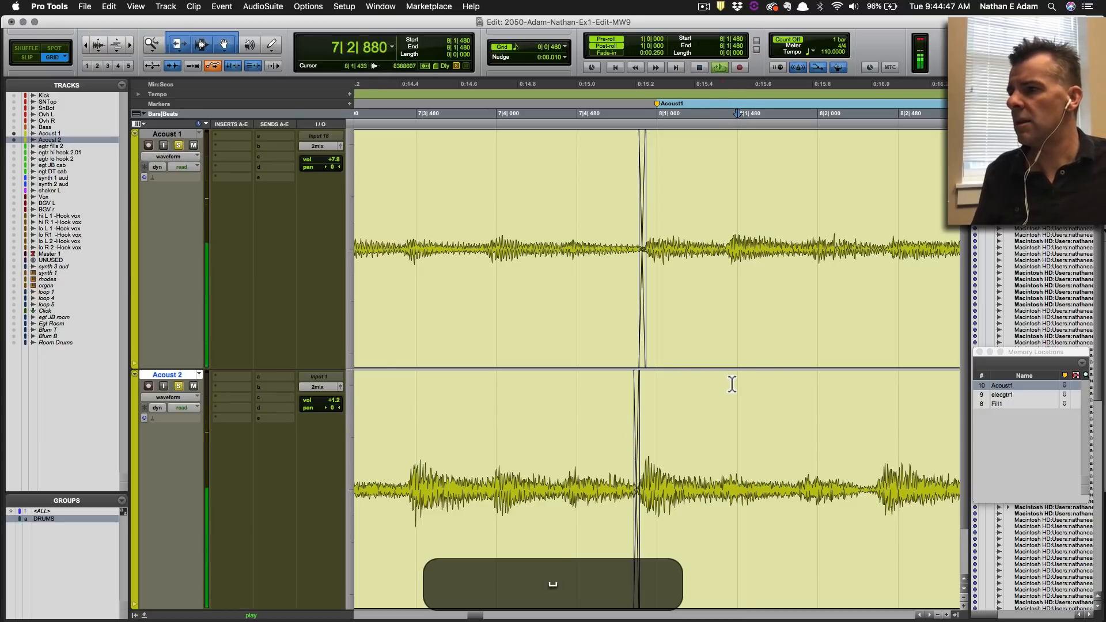
pyautogui.press('space')
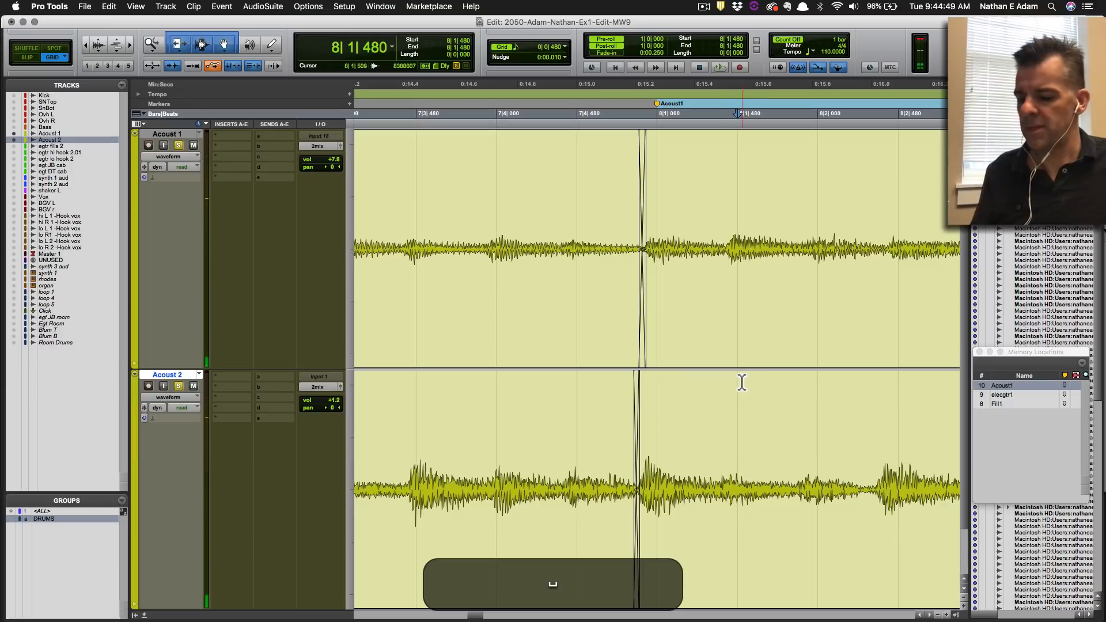
# Raise the Acoust 2 volume to +2.8 in the mixer and save the session.
pyautogui.press('super+equal')
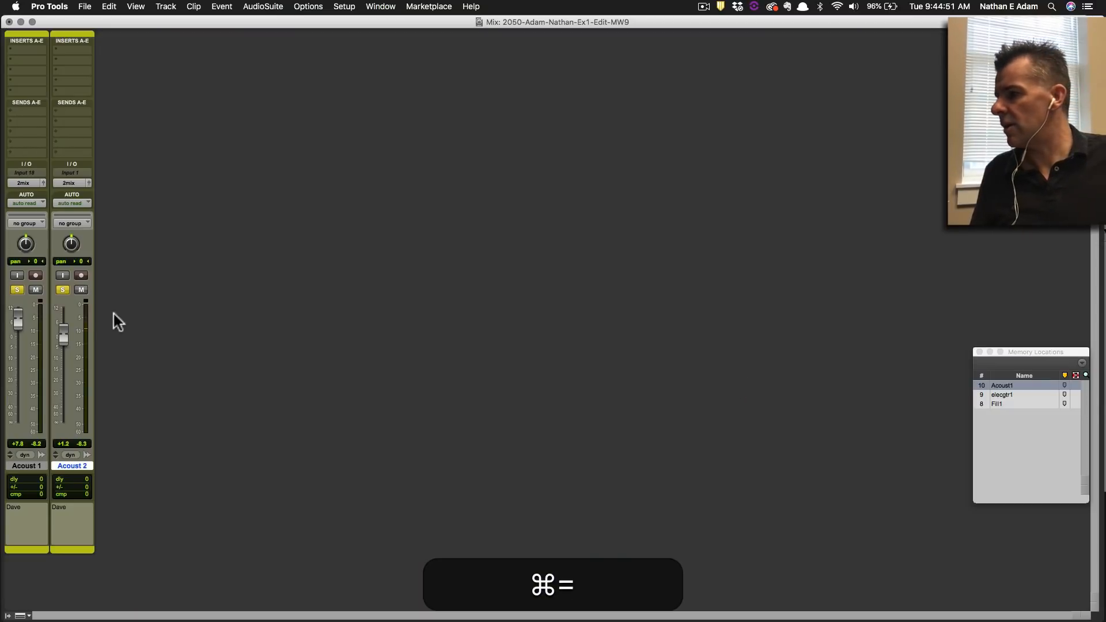
pyautogui.press('super+equal')
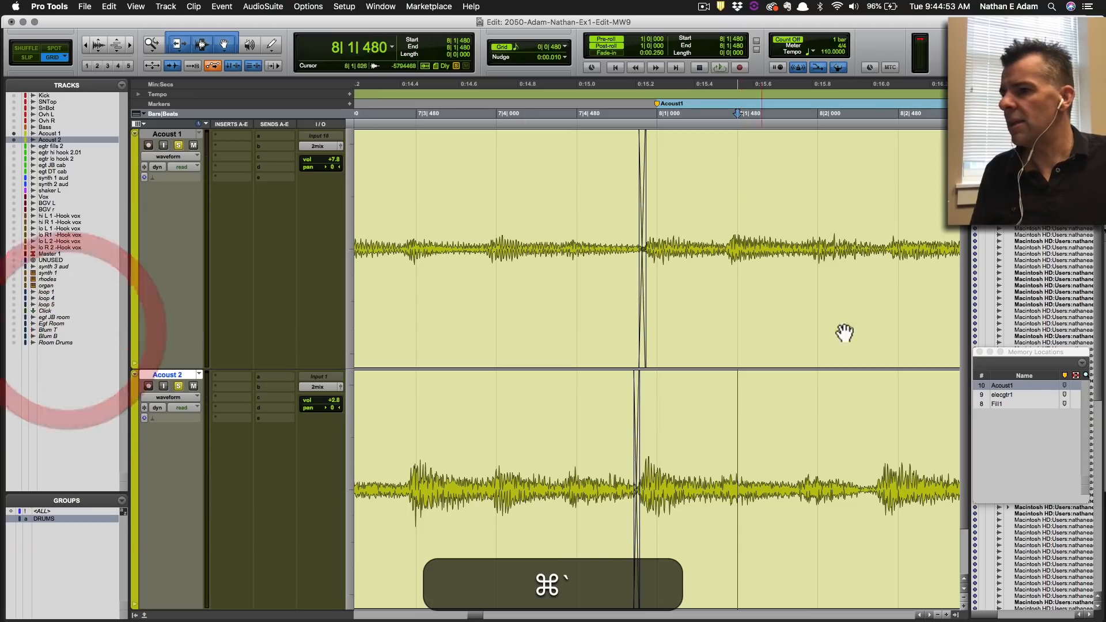
pyautogui.press('super+s')
# Move the edit points near bar 9 earlier on both acoustic tracks, Acoust 2 to about 8|4|802, and crossfade them over about 48 and 41 ticks.
pyautogui.hscroll(-5, 849, 323)
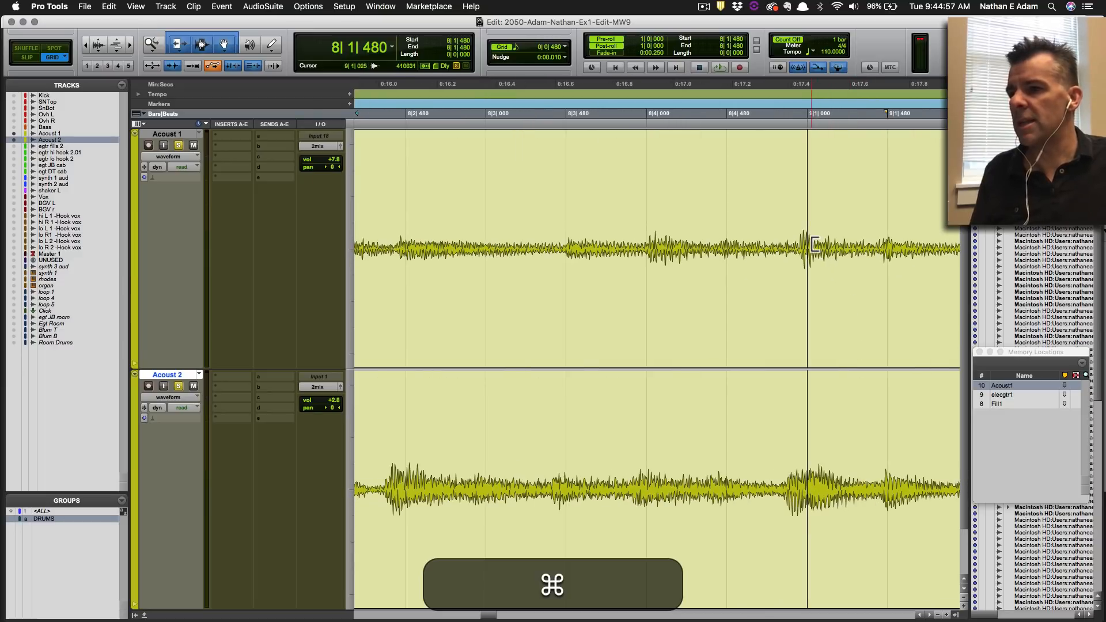
pyautogui.moveTo(810, 244); pyautogui.dragTo(794, 244)
pyautogui.moveTo(815, 482); pyautogui.dragTo(782, 486)
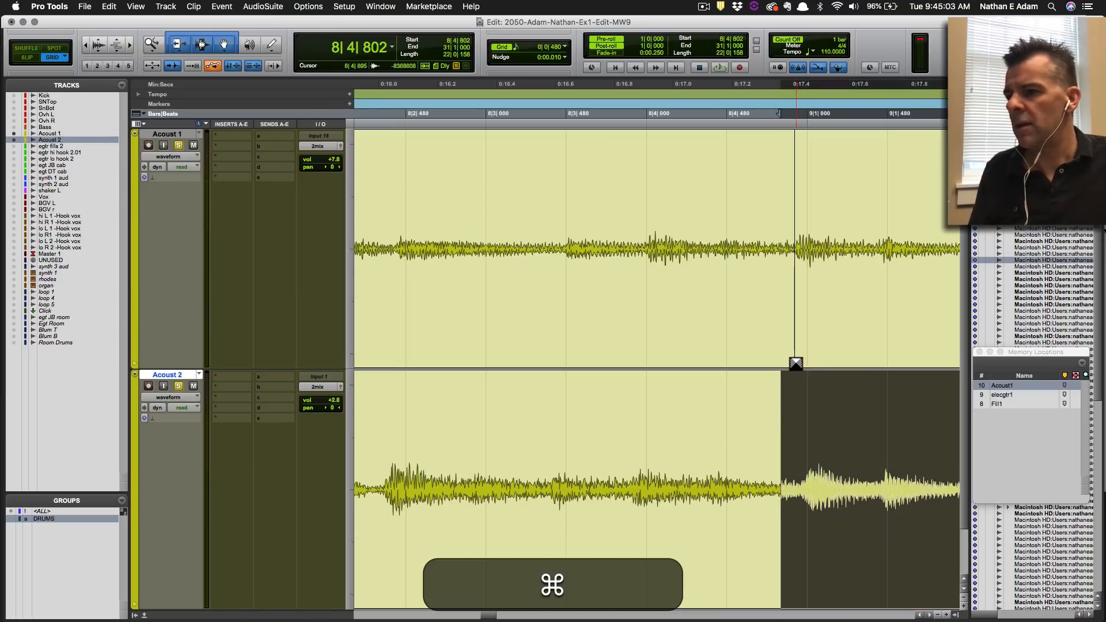
pyautogui.moveTo(793, 359); pyautogui.dragTo(790, 359)
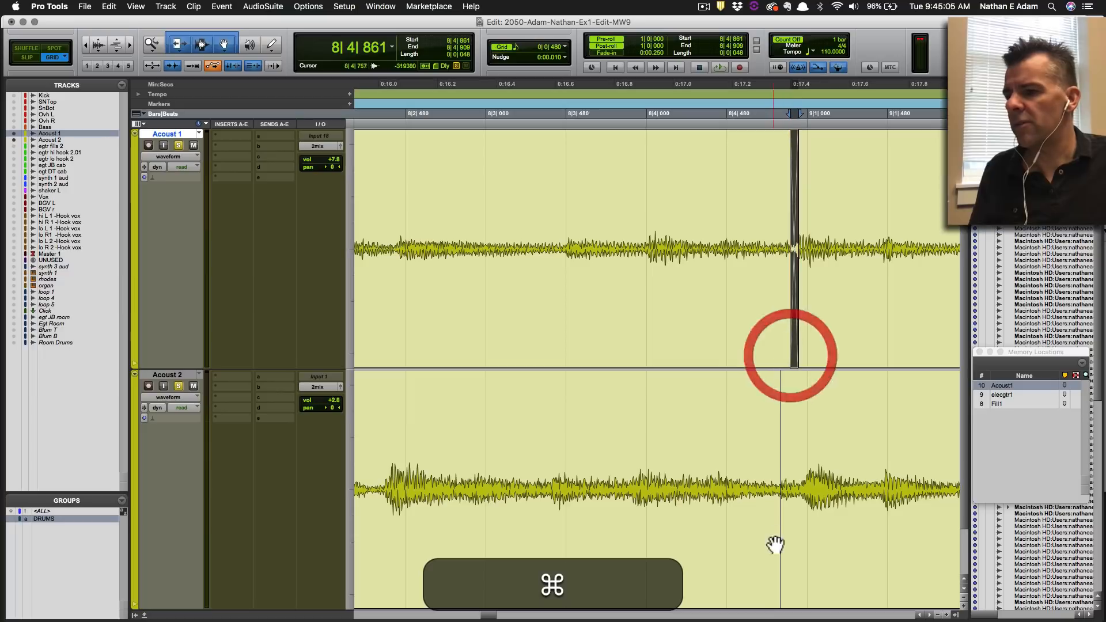
pyautogui.moveTo(780, 583); pyautogui.dragTo(777, 578)
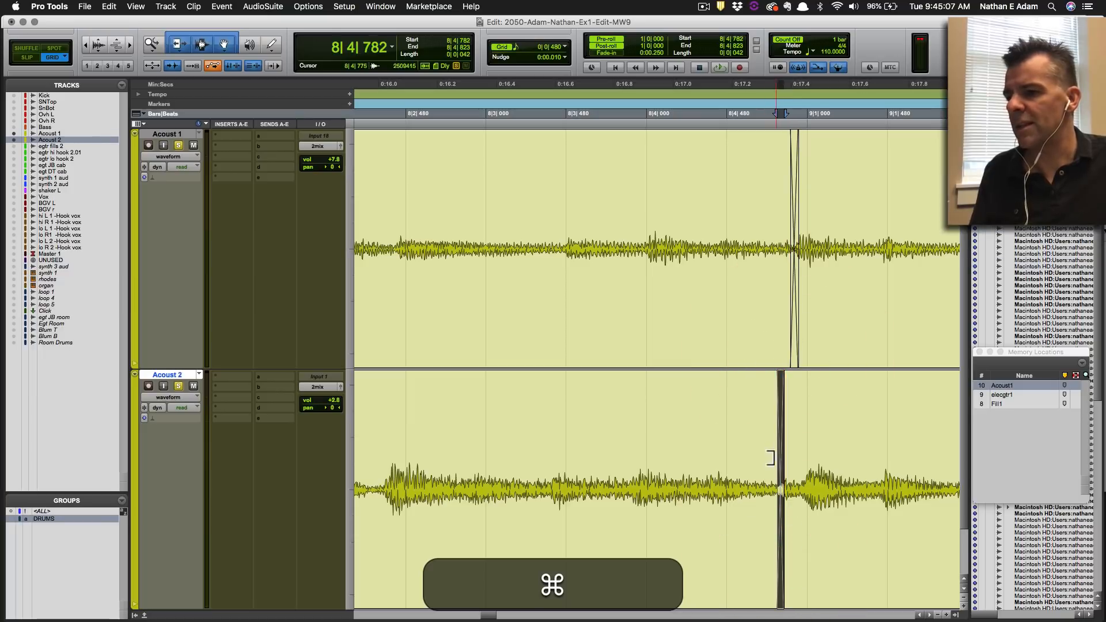
# Audition the transition into bar 9 on both acoustic tracks from around 8|4|480.
pyautogui.click(762, 446)
pyautogui.press('space')
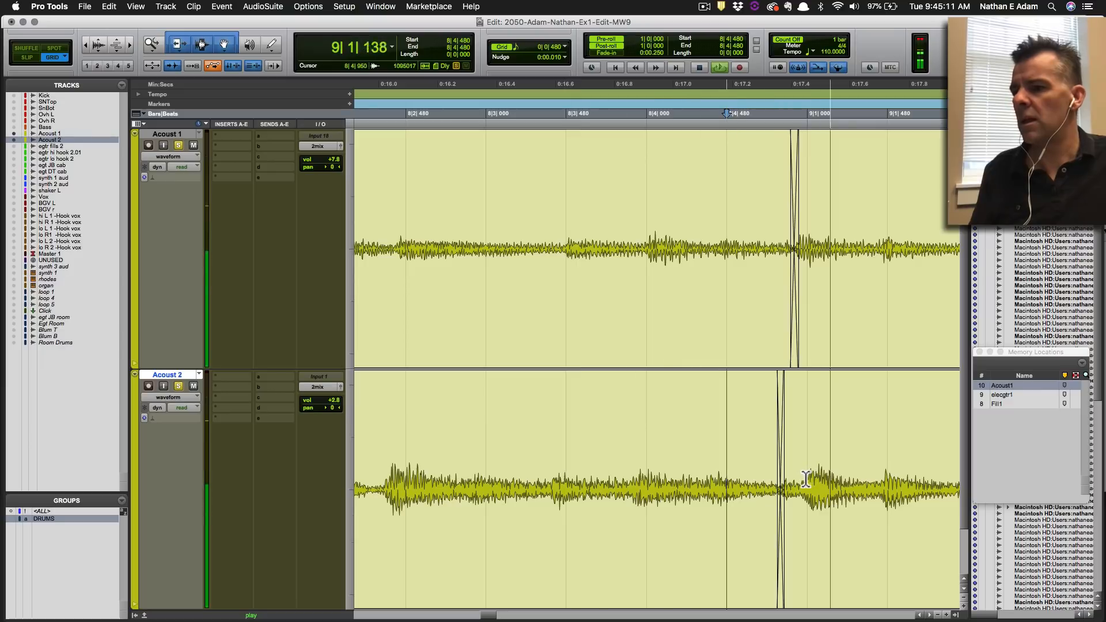
pyautogui.press('r')
pyautogui.press('space')
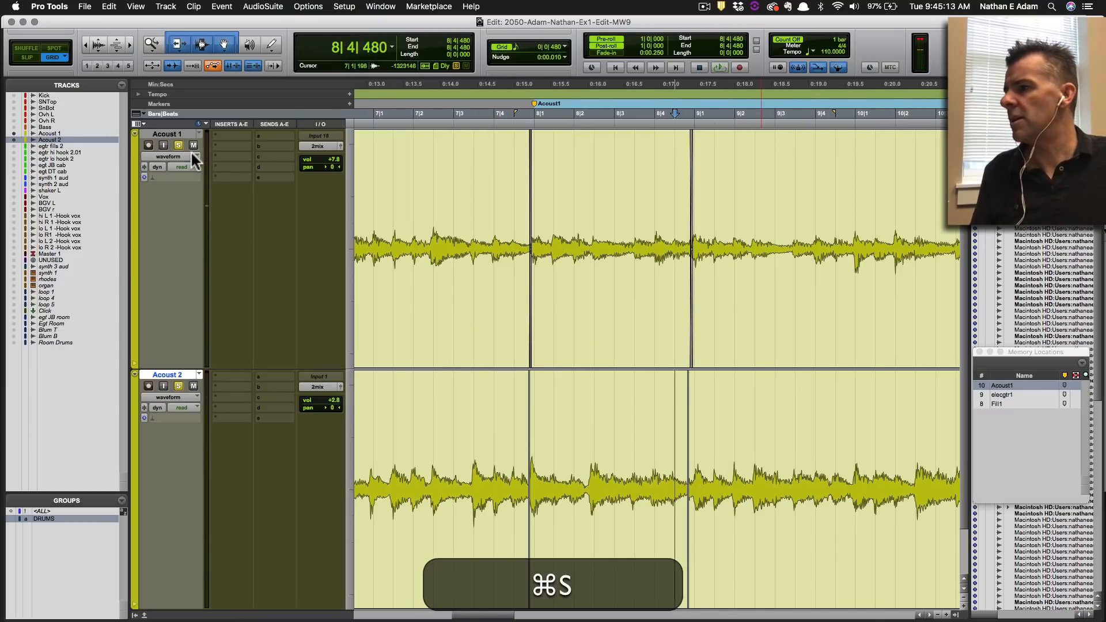
# Clear the track solos and play the full mix around 8|2|480 to check the replaced bar.
pyautogui.keyDown('alt'); pyautogui.click(176, 141); pyautogui.keyUp('alt')
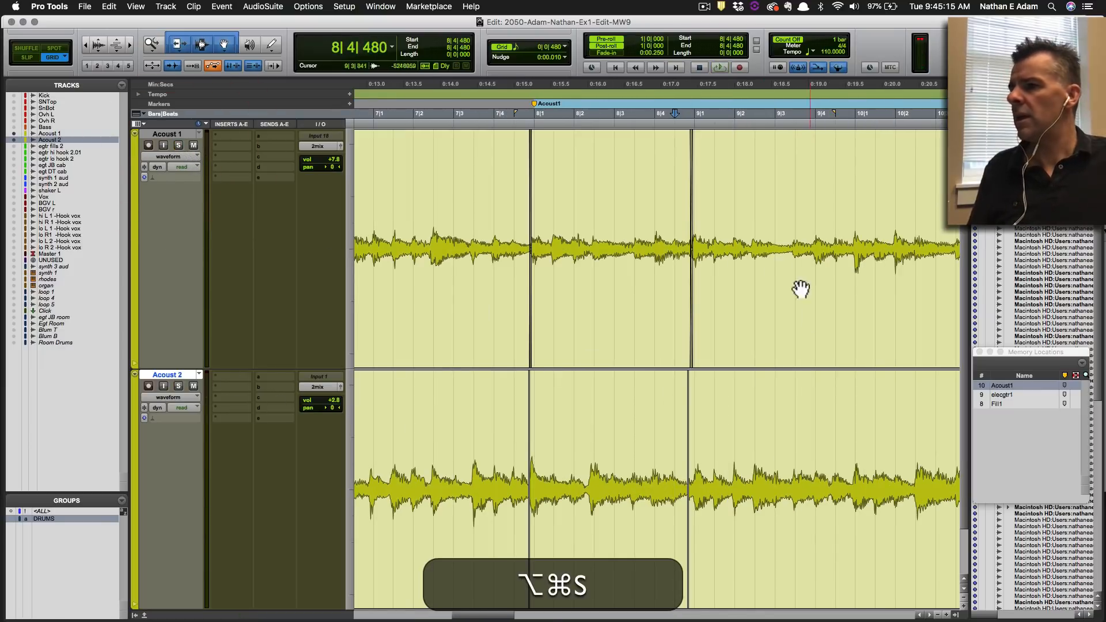
pyautogui.click(603, 209)
pyautogui.click(604, 209)
pyautogui.press('space')
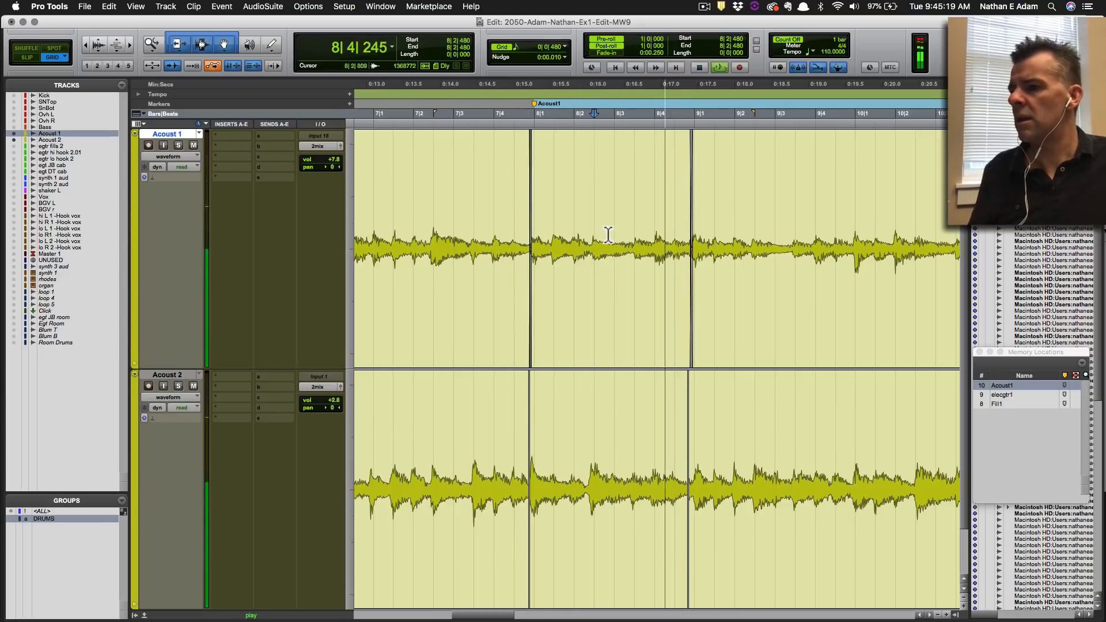
# Lower the Acoust 1 volume to +4.8 and the Acoust 2 volume to -1.9, saving the session.
pyautogui.press('super+s')
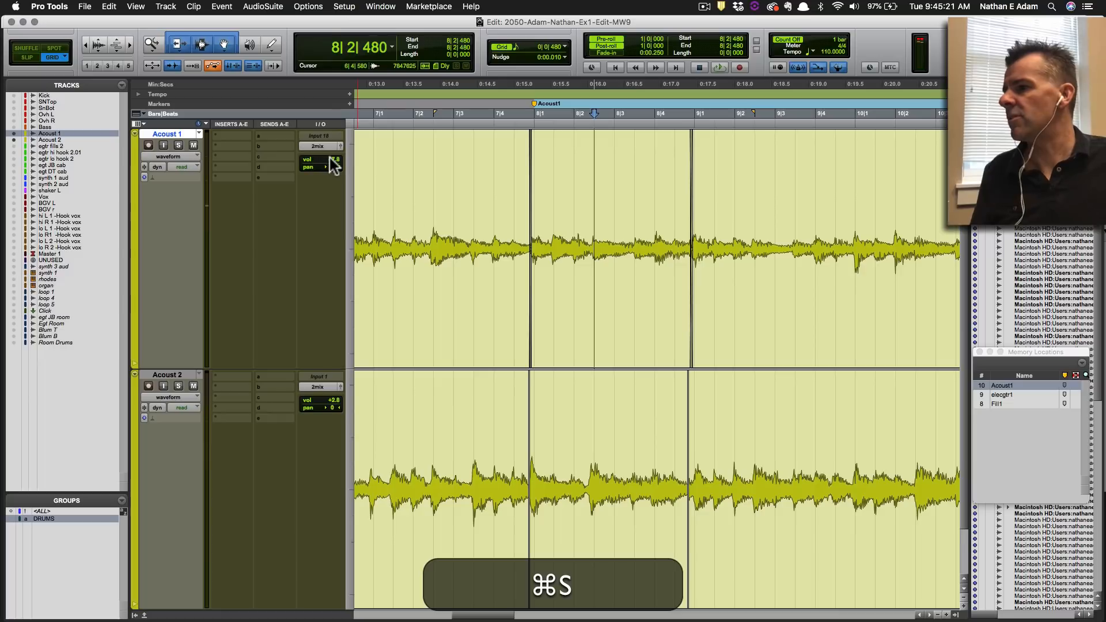
pyautogui.moveTo(330, 159); pyautogui.dragTo(330, 166)
pyautogui.moveTo(331, 398); pyautogui.dragTo(332, 402)
pyautogui.press('super+s')
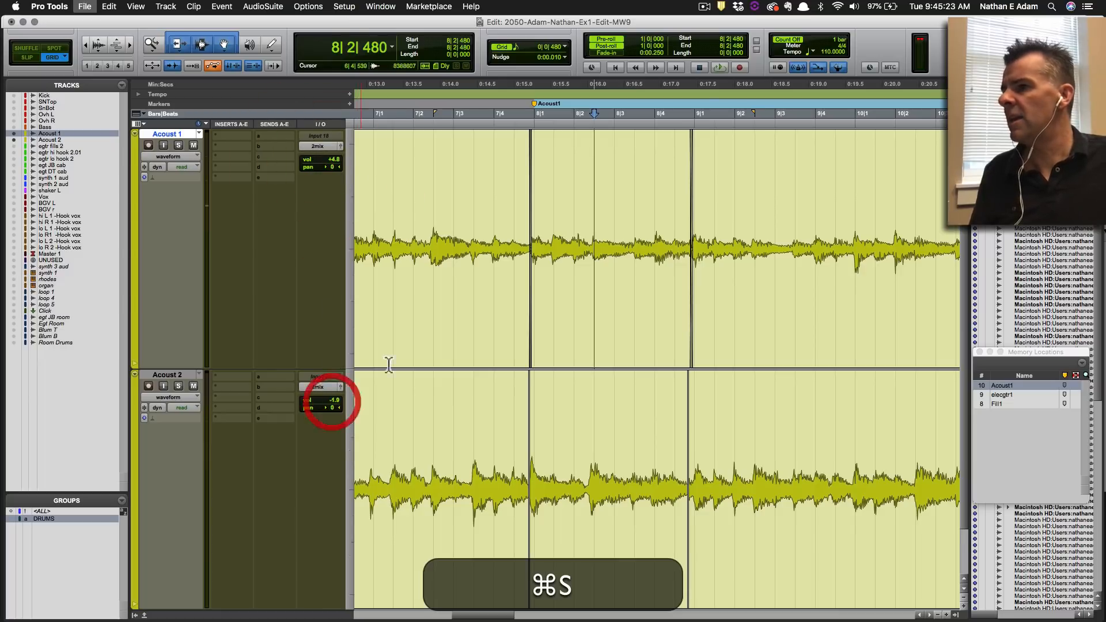
# Color the replaced bar 8 clips on Acoust 1 and Acoust 2 dark purple using the Clips in Tracks color palette.
pyautogui.click(540, 304)
pyautogui.doubleClick(135, 234)
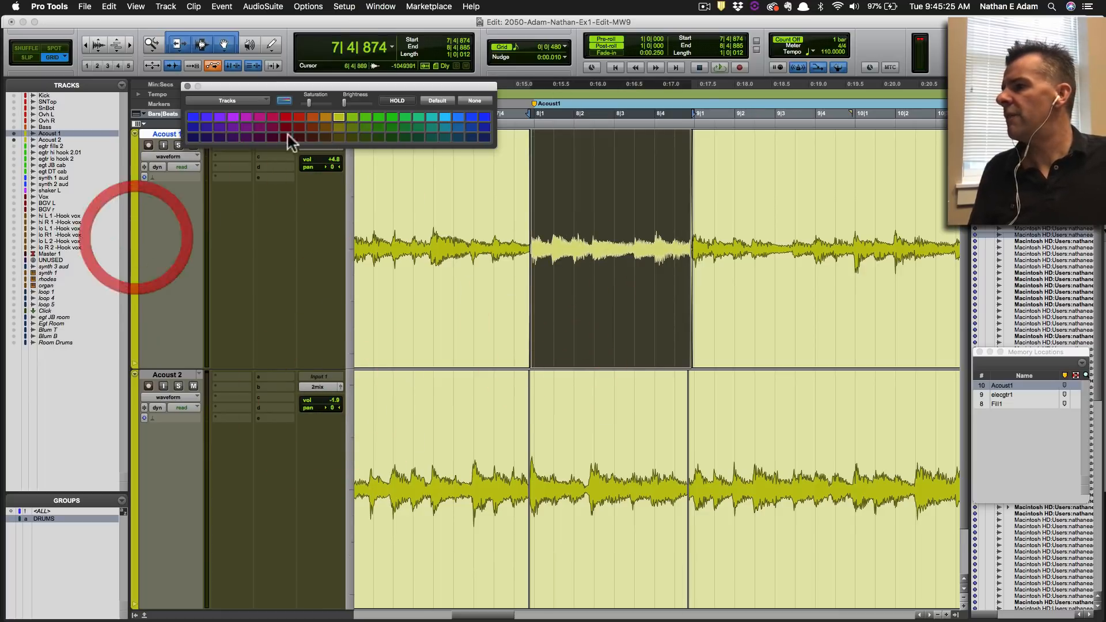
pyautogui.click(234, 115)
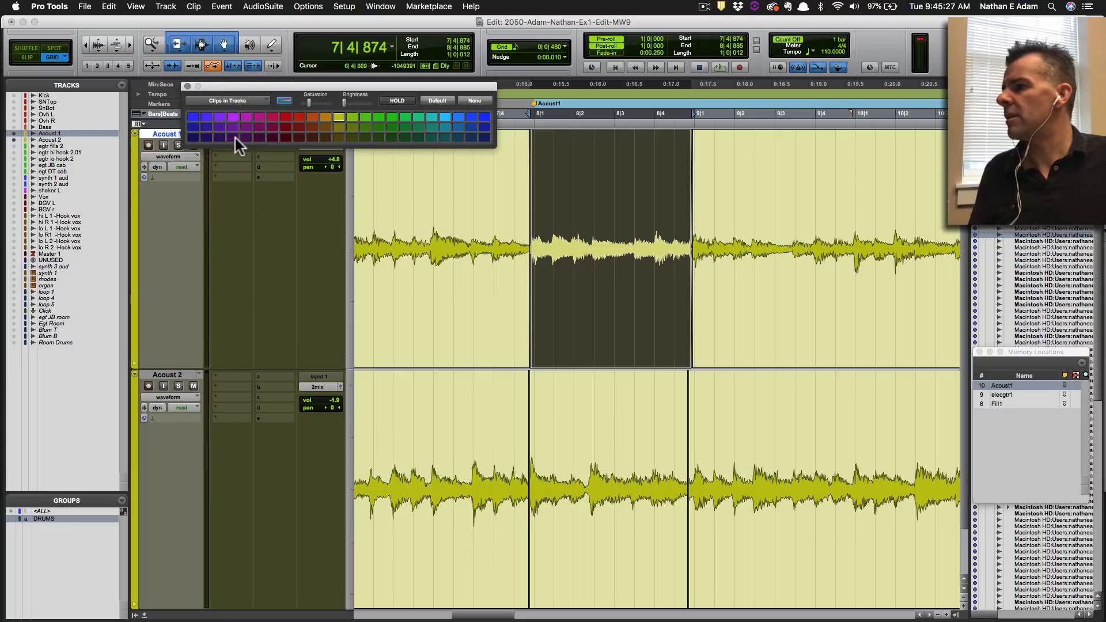
pyautogui.click(235, 138)
pyautogui.click(600, 486)
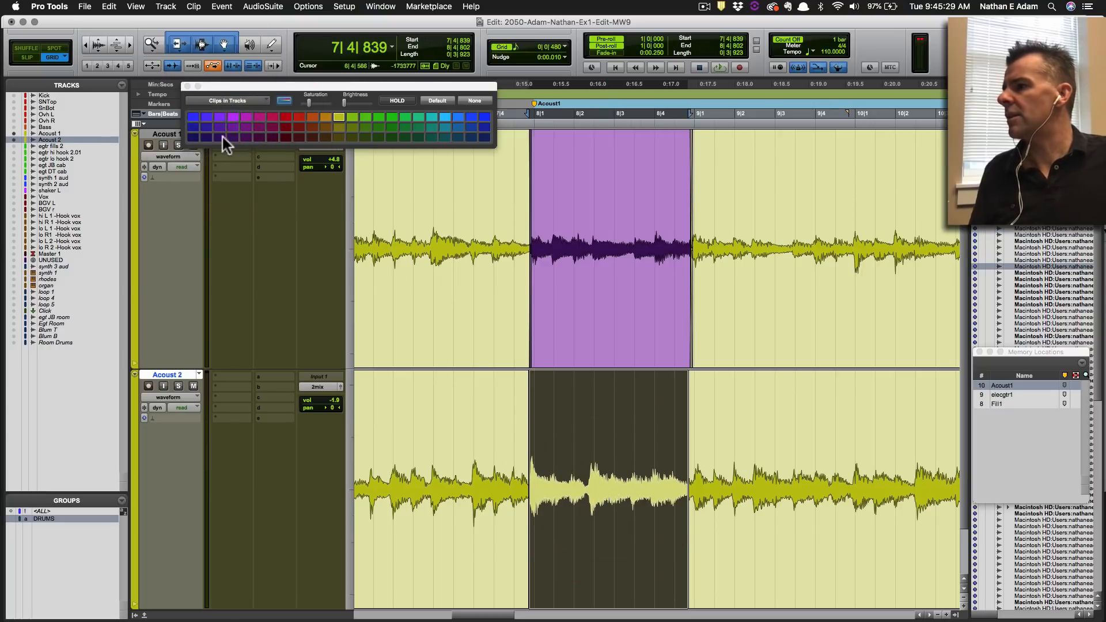
pyautogui.click(222, 137)
# Delete the Acoust1 marker, close the color palette and save the session.
pyautogui.keyDown('alt'); pyautogui.click(534, 104); pyautogui.keyUp('alt')
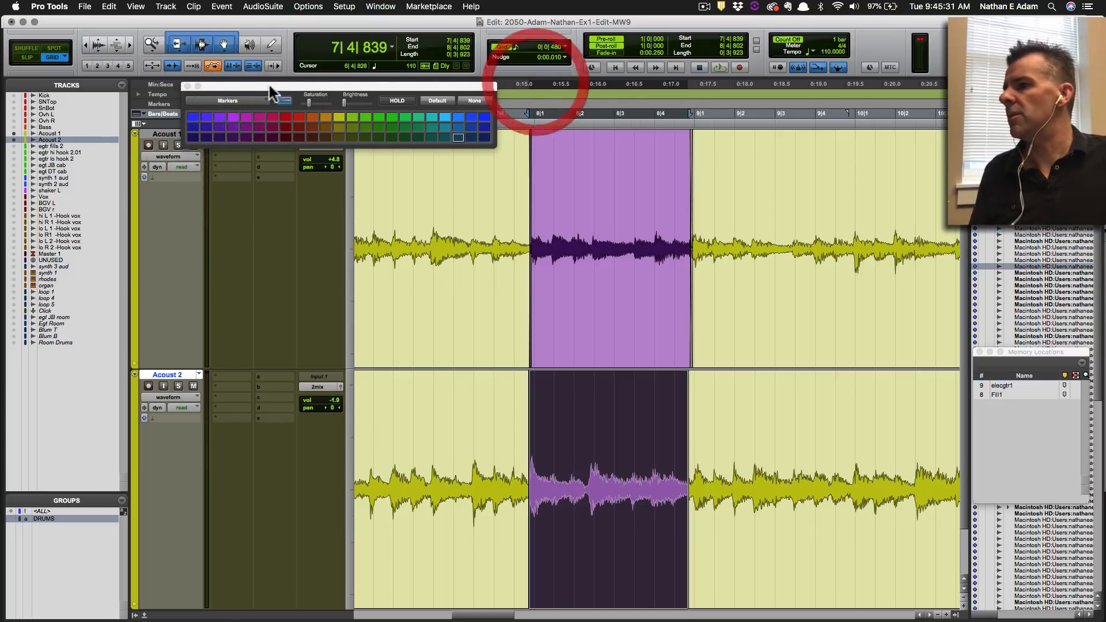
pyautogui.click(187, 86)
pyautogui.press('super+s')
# Show the electric guitar and synth 1 aud tracks and fit all track heights to the window, saving the session.
pyautogui.press('super+r')
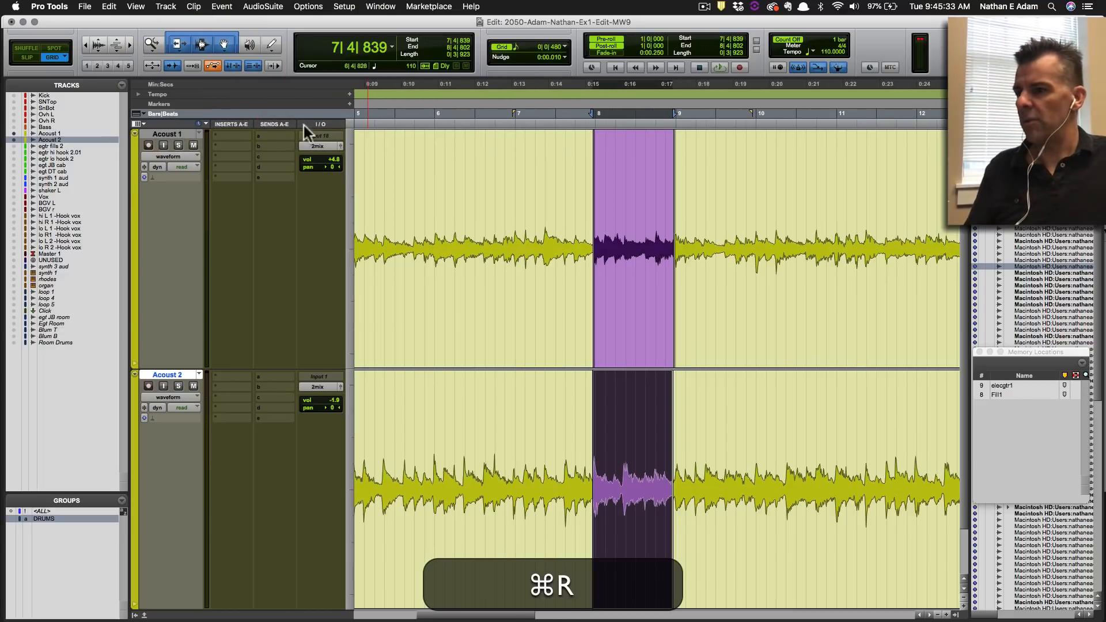
pyautogui.press('r')
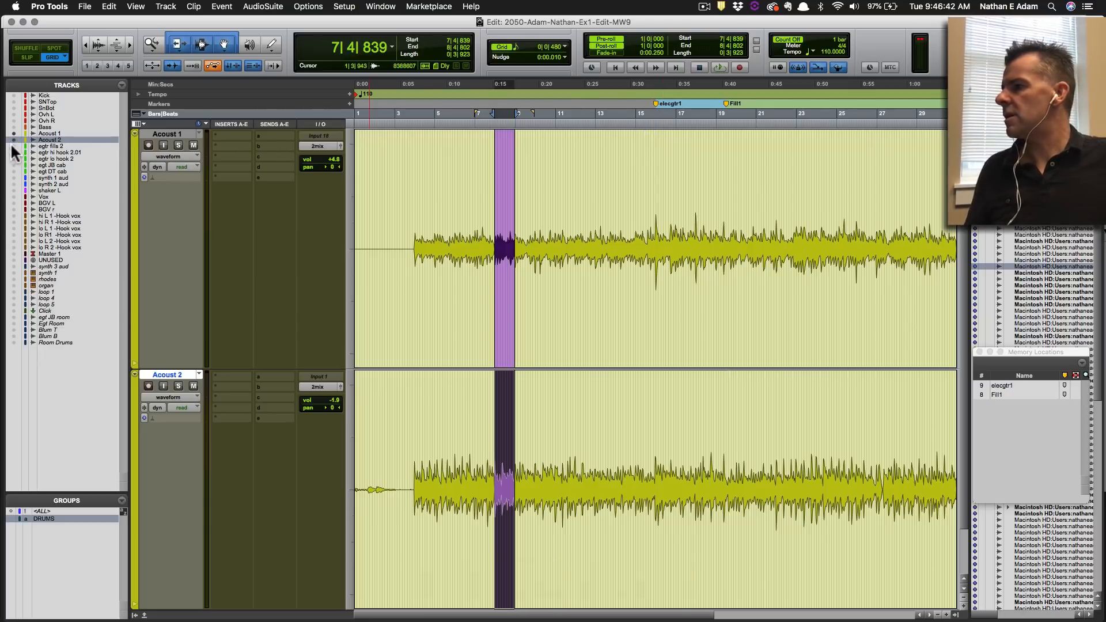
pyautogui.press('super+s')
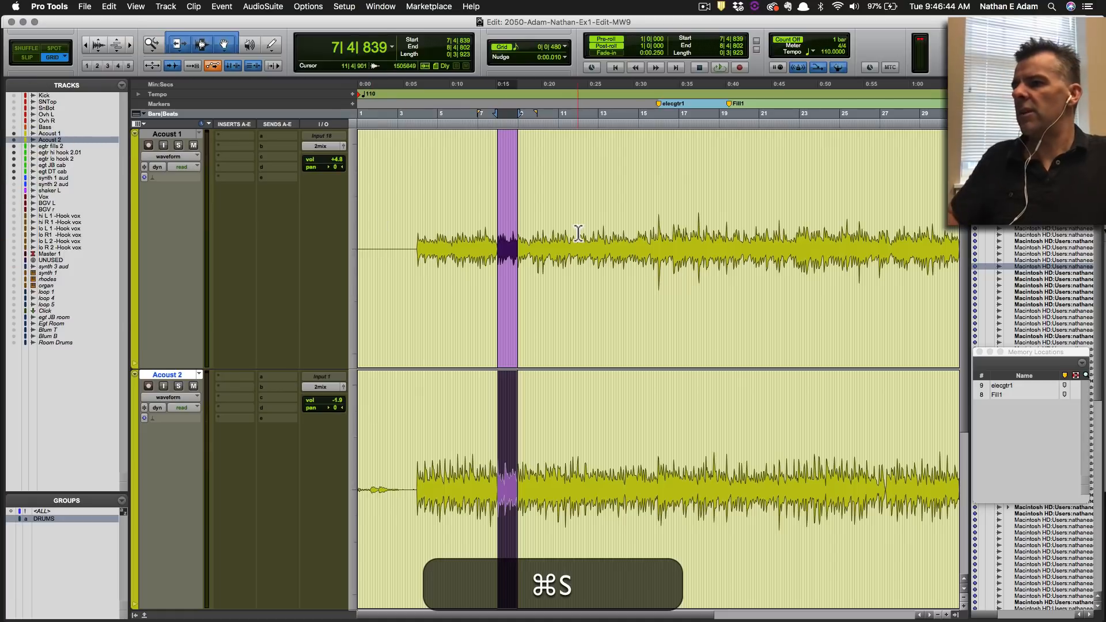
pyautogui.press('ctrl+alt+super+Down')
pyautogui.press('ctrl+alt+super+s')
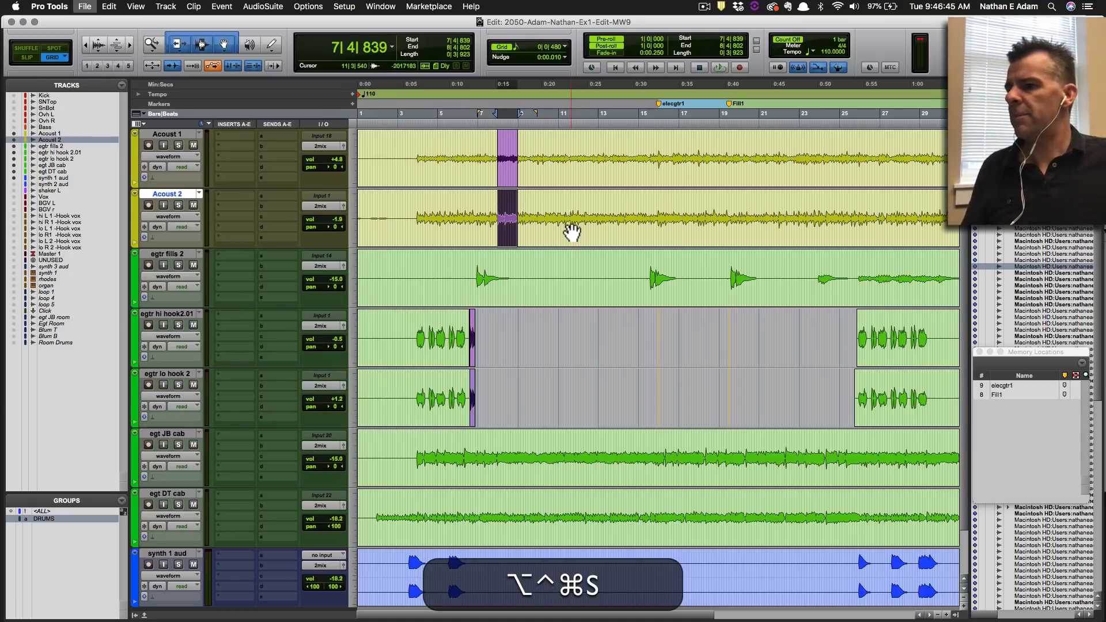
# Place the edit cursor on egtr fills 2 at the elecgtr1 marker, 16|1|000, and save the session.
pyautogui.click(648, 268)
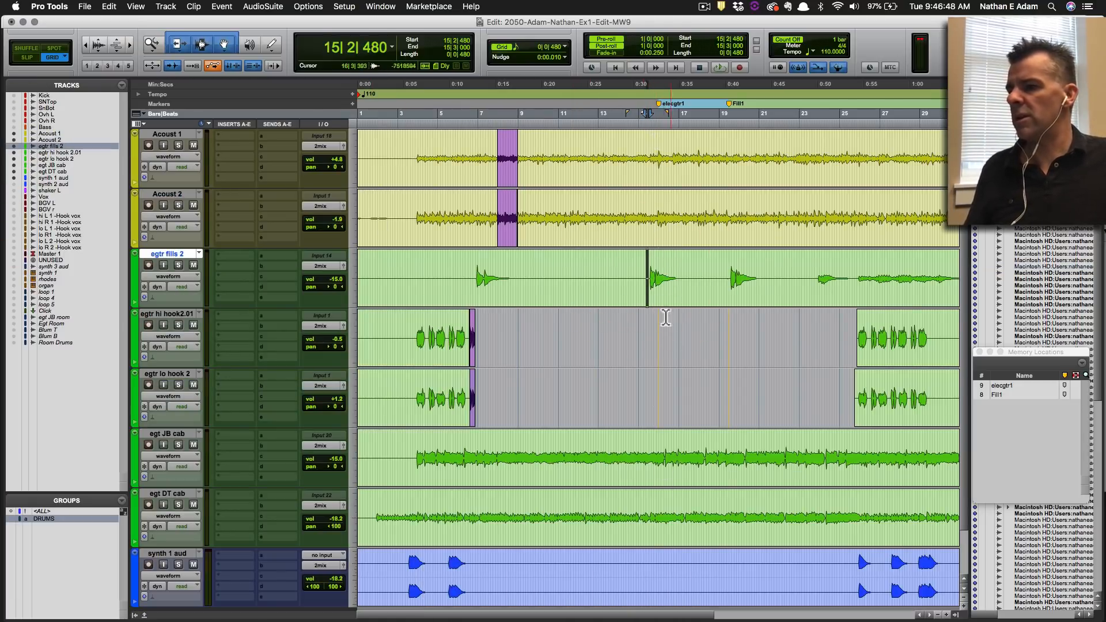
pyautogui.click(637, 309)
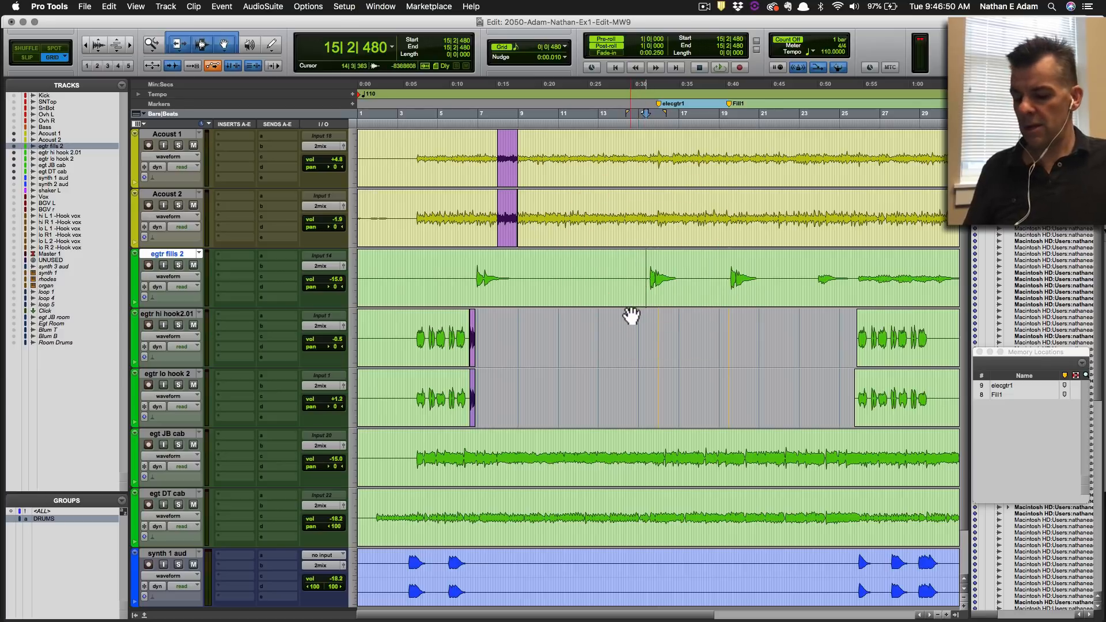
pyautogui.press('t')
pyautogui.hscroll(5, 668, 275)
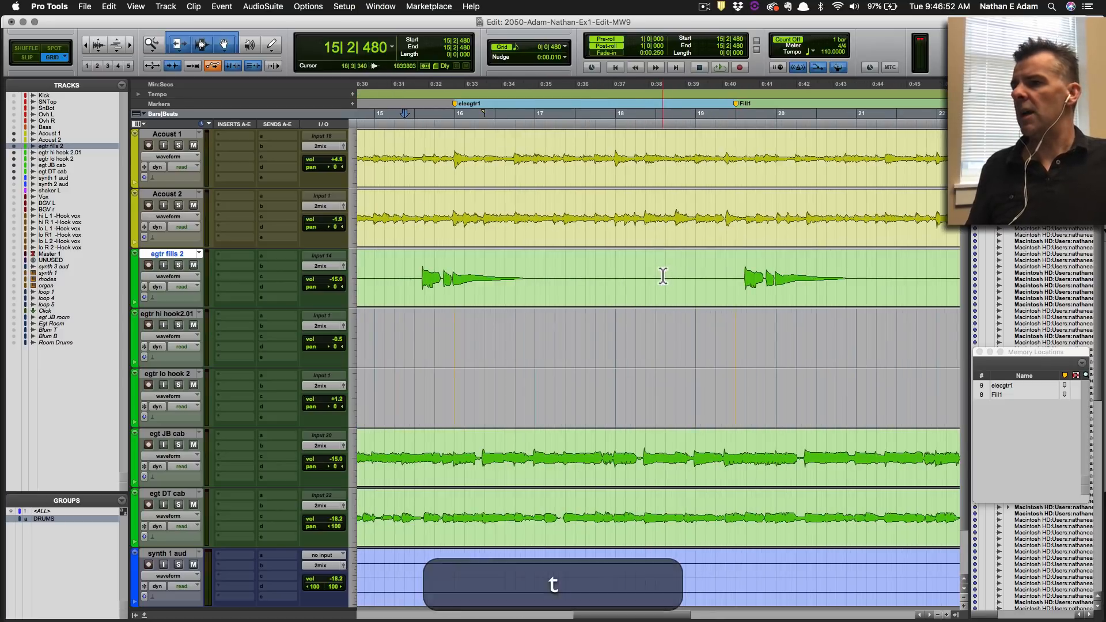
pyautogui.press('super+s')
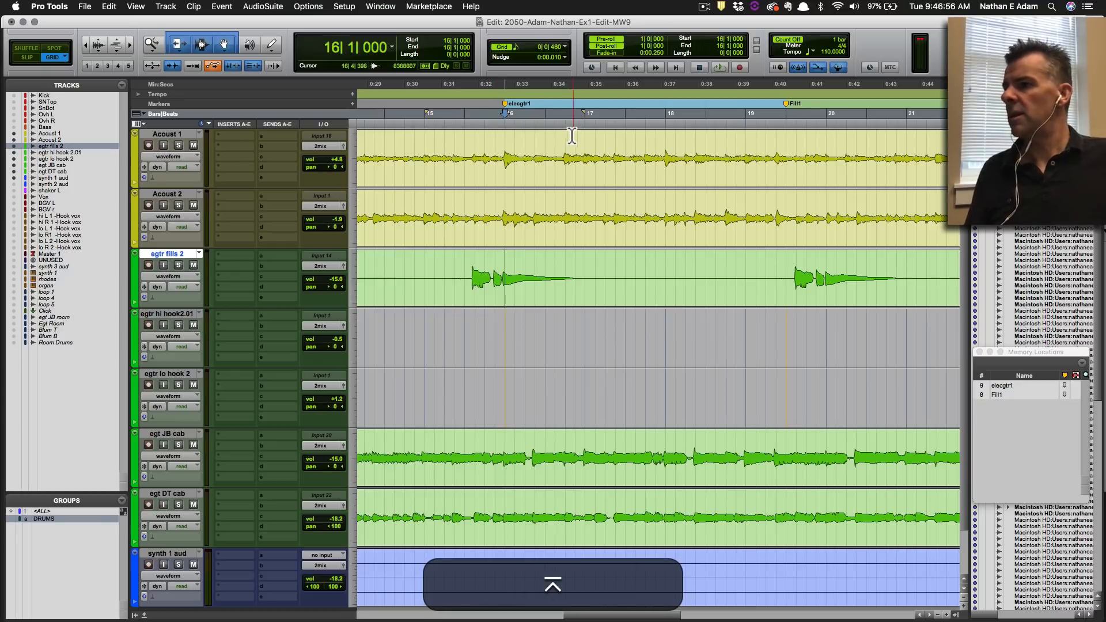
# Play the mix with pre-roll into the elecgtr1 marker and save the session.
pyautogui.press('space')
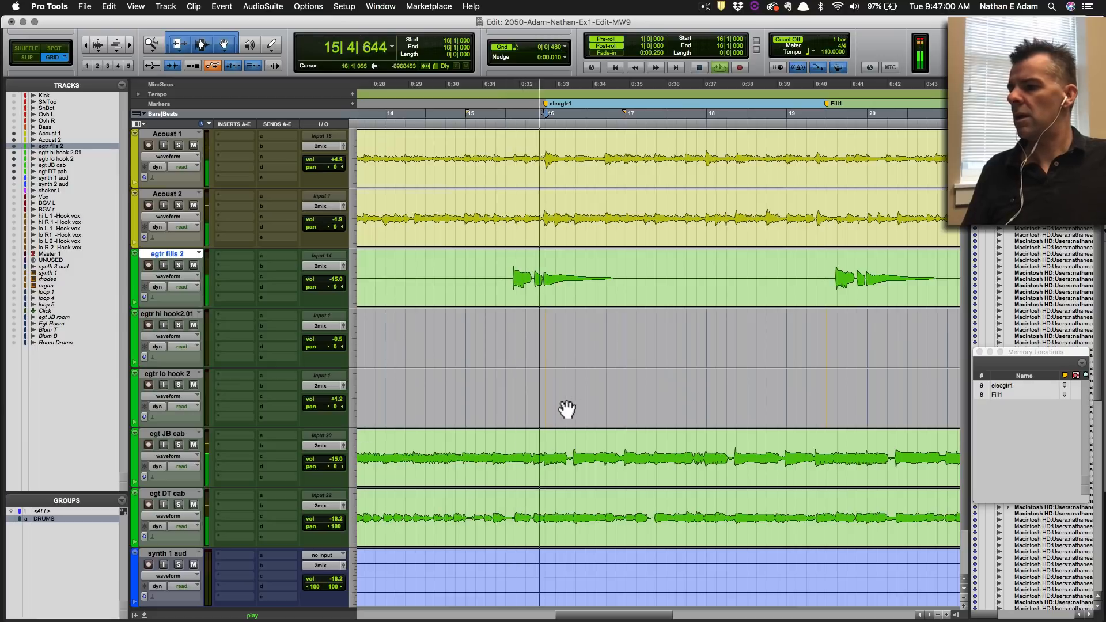
pyautogui.press('space')
pyautogui.press('super+s')
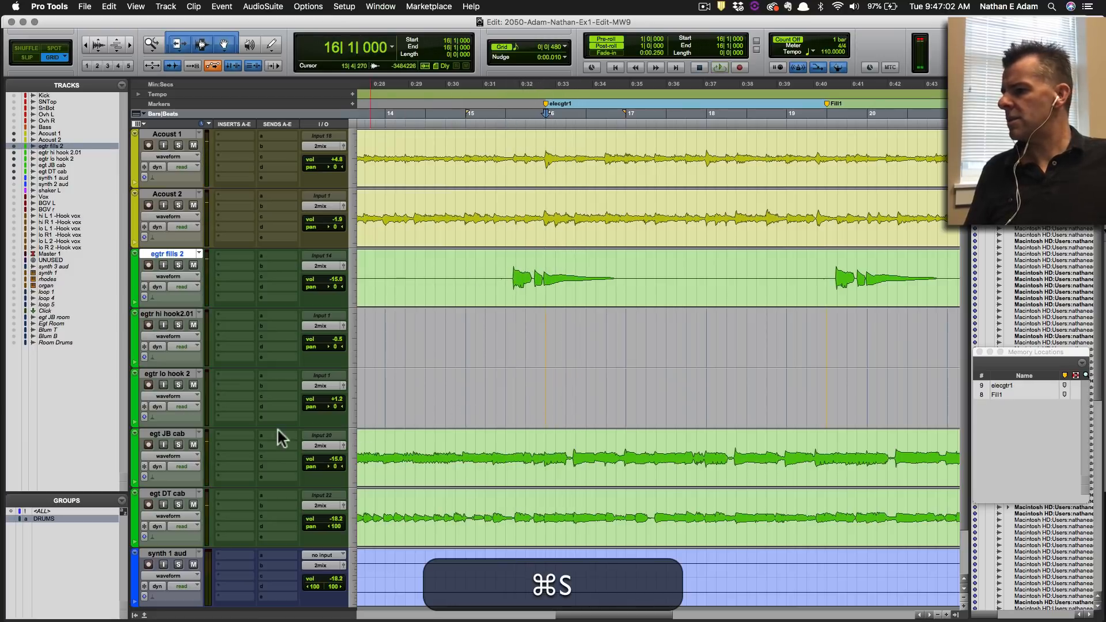
# Raise the egt JB cab volume to -1.3 and egt DT cab to -4.5, and audition bar 16.
pyautogui.moveTo(333, 459); pyautogui.dragTo(334, 447)
pyautogui.moveTo(336, 506); pyautogui.dragTo(337, 503)
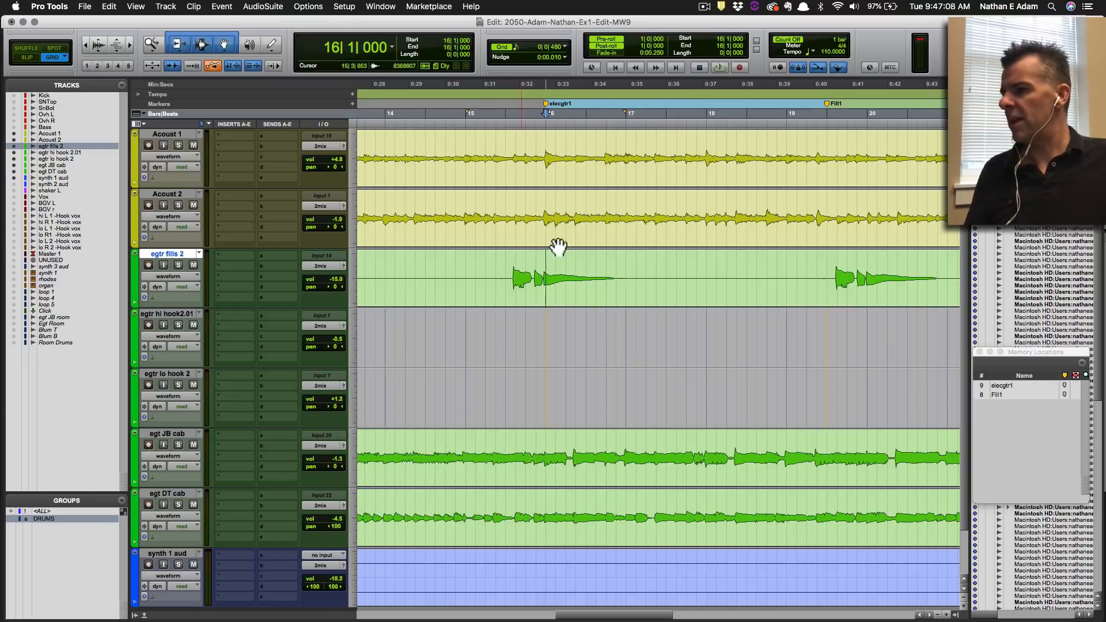
pyautogui.press('space')
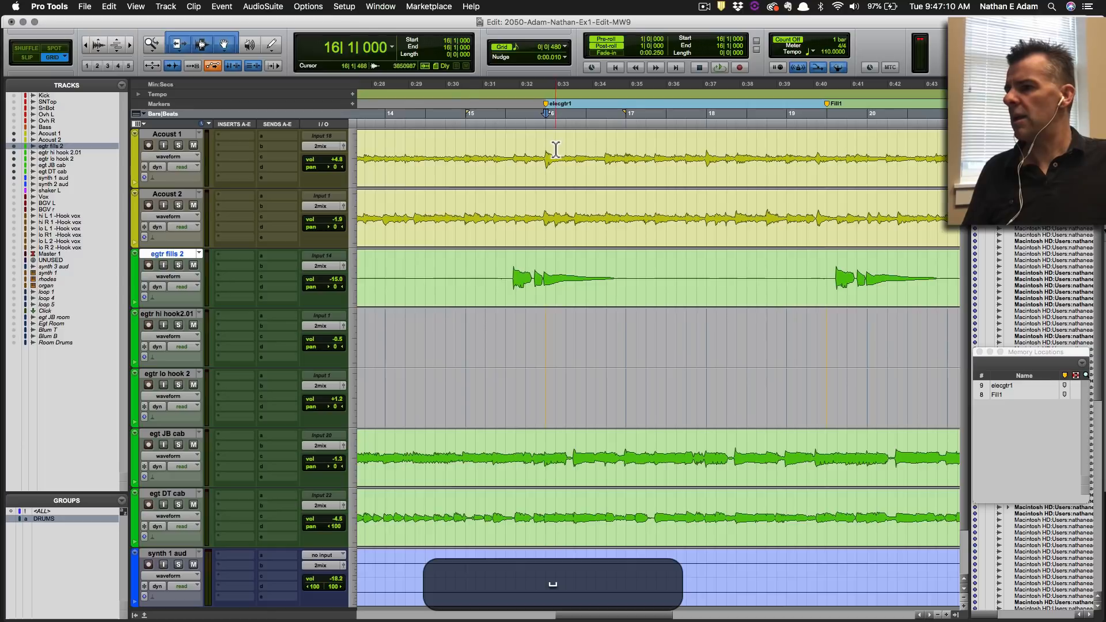
pyautogui.press('space')
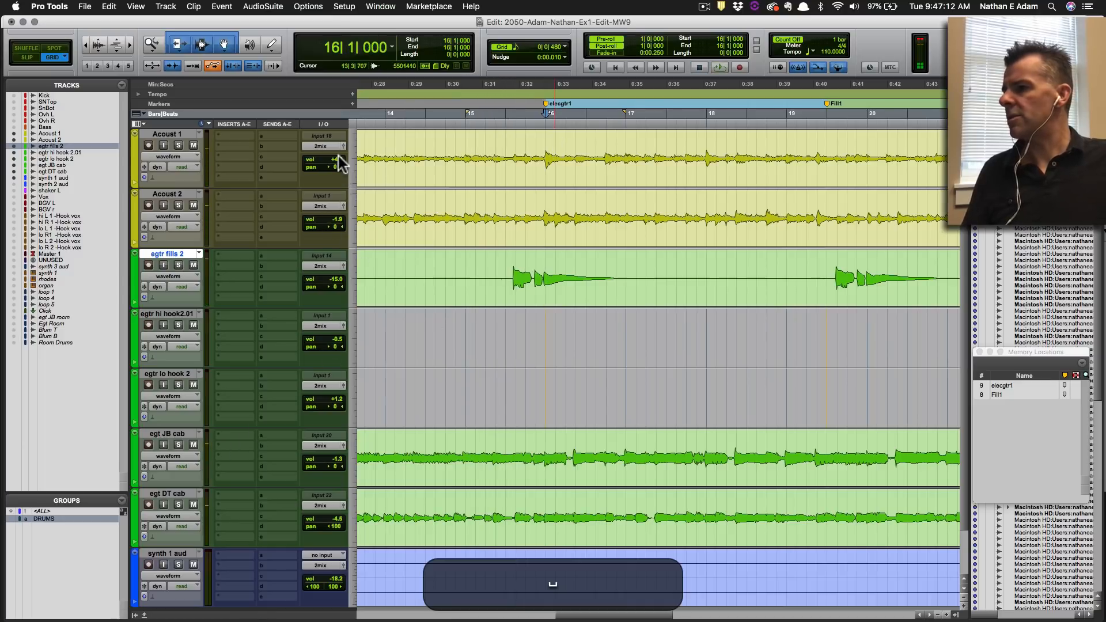
# Set the volumes of Acoust 1 to -2.6, egt JB cab to +6.6 and egt DT cab to +0.6, checking the mixer.
pyautogui.moveTo(336, 159); pyautogui.dragTo(339, 217)
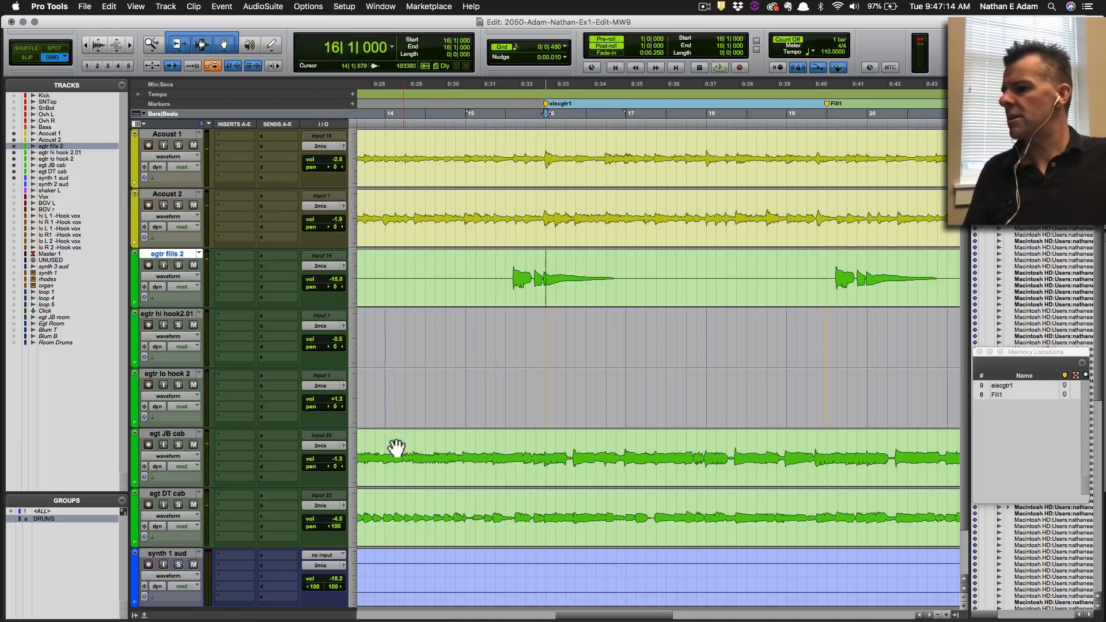
pyautogui.moveTo(334, 459); pyautogui.dragTo(336, 450)
pyautogui.moveTo(339, 517); pyautogui.dragTo(340, 520)
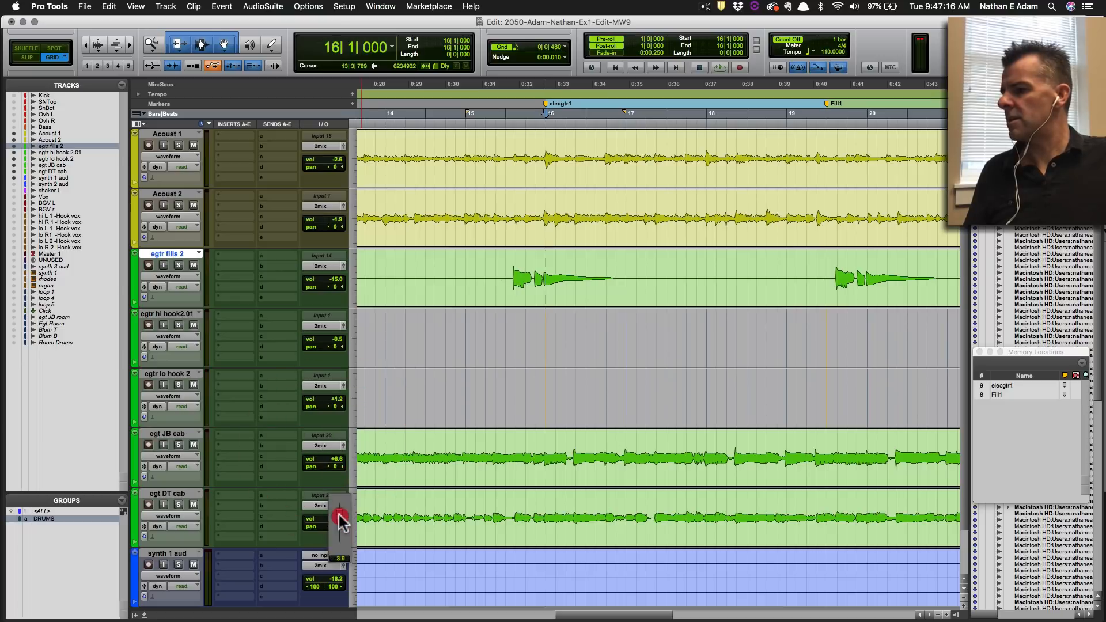
pyautogui.press('super+grave')
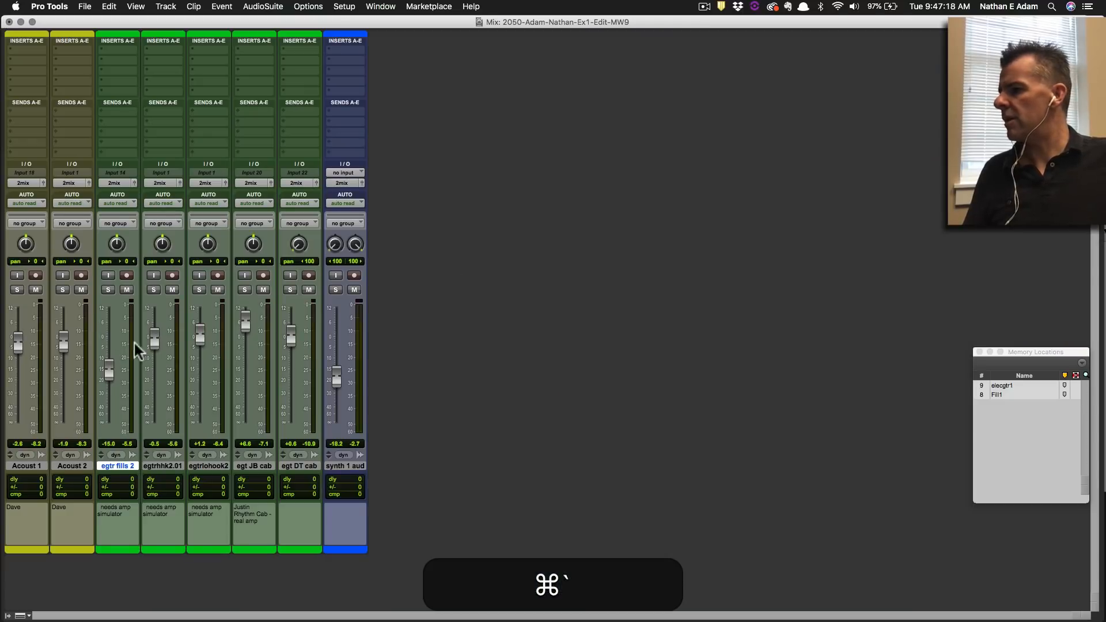
pyautogui.press('super+grave')
# Show the drum, Bass and Master 1 tracks and bring up the Mix window.
pyautogui.moveTo(13, 126); pyautogui.dragTo(14, 70)
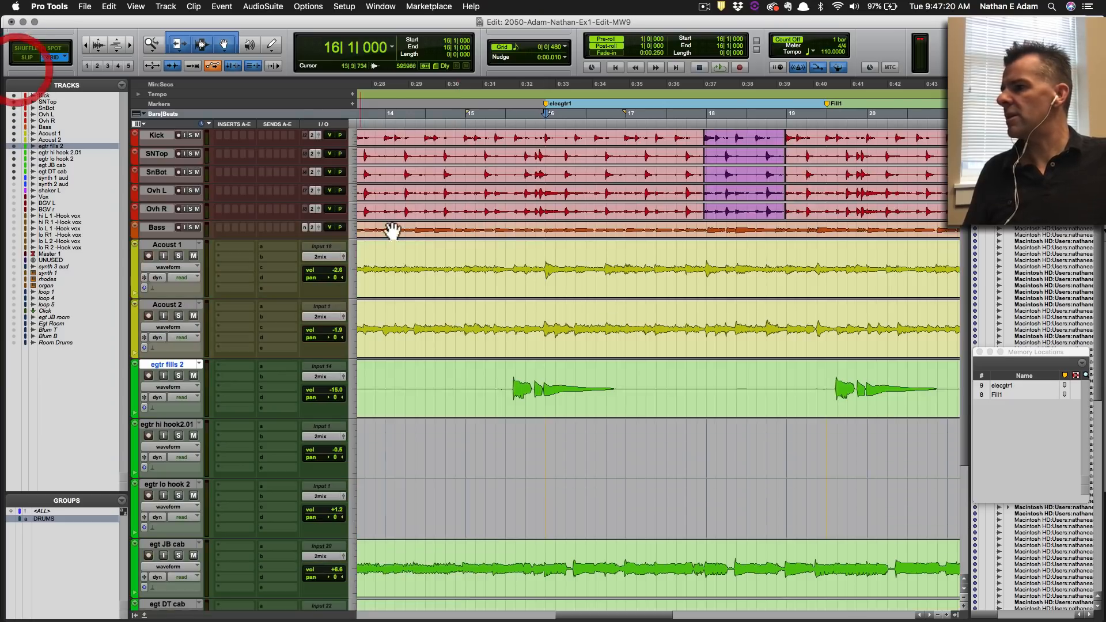
pyautogui.moveTo(330, 227); pyautogui.dragTo(331, 238)
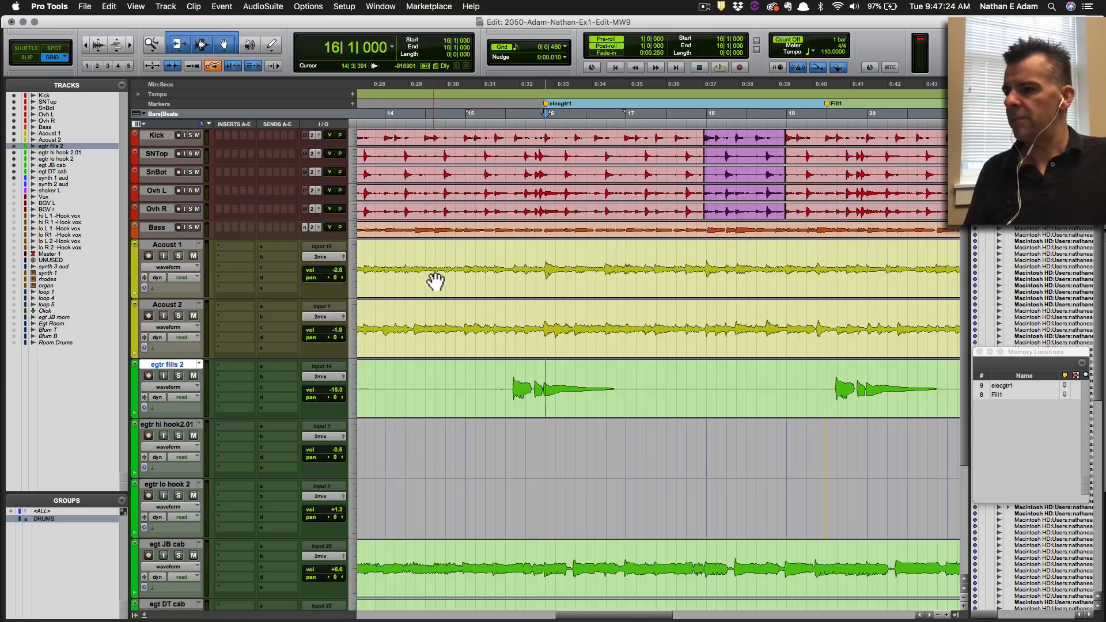
pyautogui.press('super+grave')
pyautogui.press('super+grave')
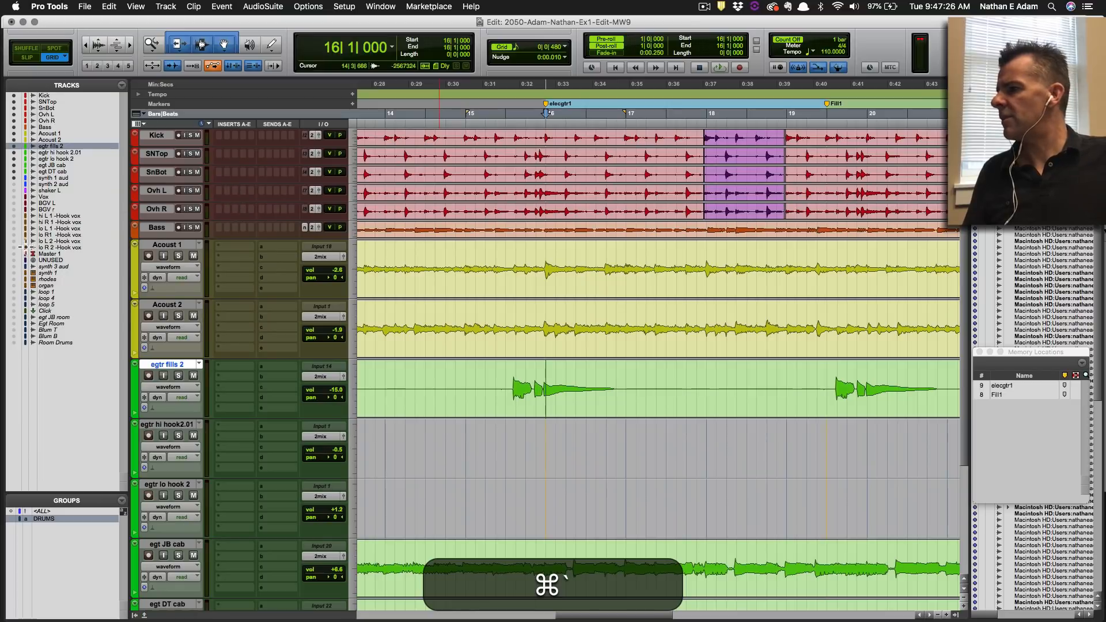
pyautogui.press('super+grave')
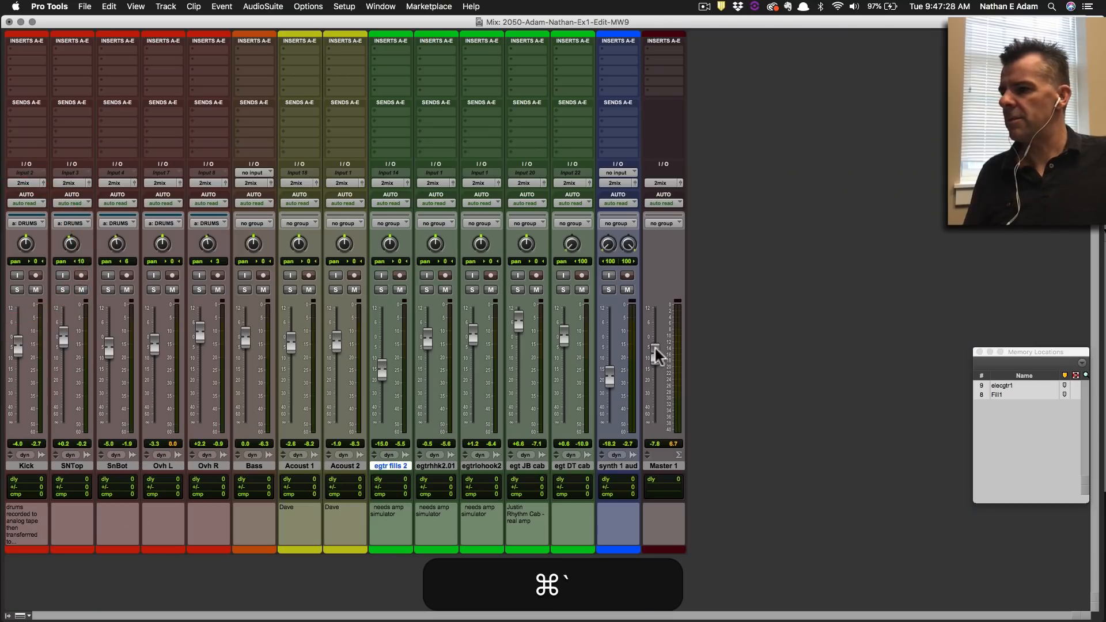
# Raise the Master 1 fader to -2.5, audition the mix and save the session.
pyautogui.moveTo(655, 347); pyautogui.dragTo(655, 338)
pyautogui.press('space')
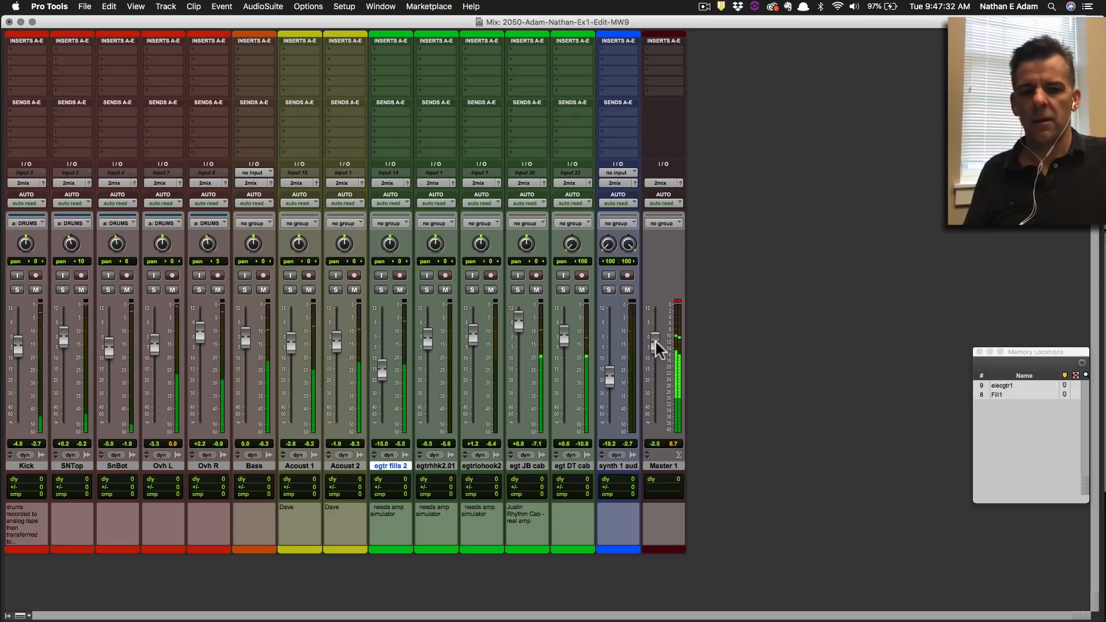
pyautogui.press('super+s')
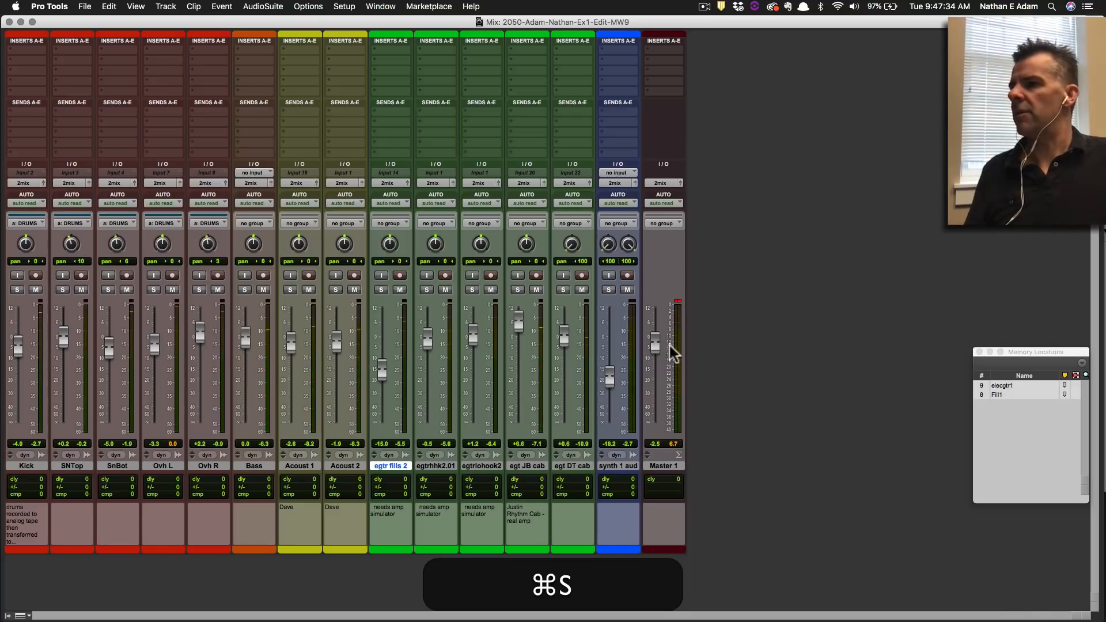
# Return to the Edit window and play the transition into bar 16 with the egt cab tracks in view.
pyautogui.press('super+grave')
pyautogui.scroll(-5, 545, 362)
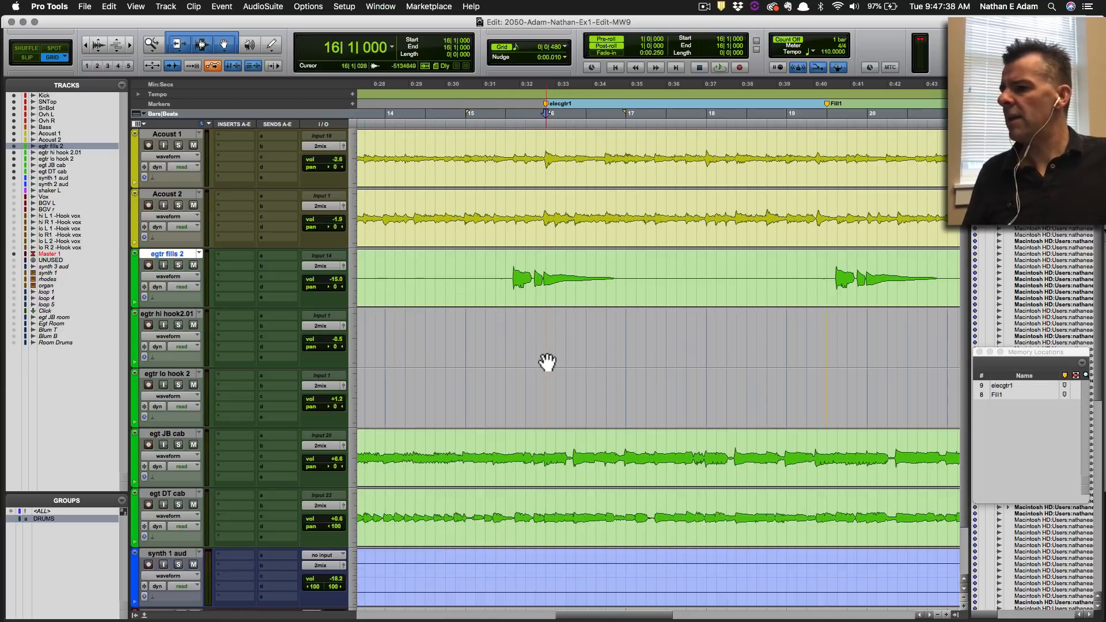
pyautogui.press('space')
pyautogui.scroll(-3, 555, 349)
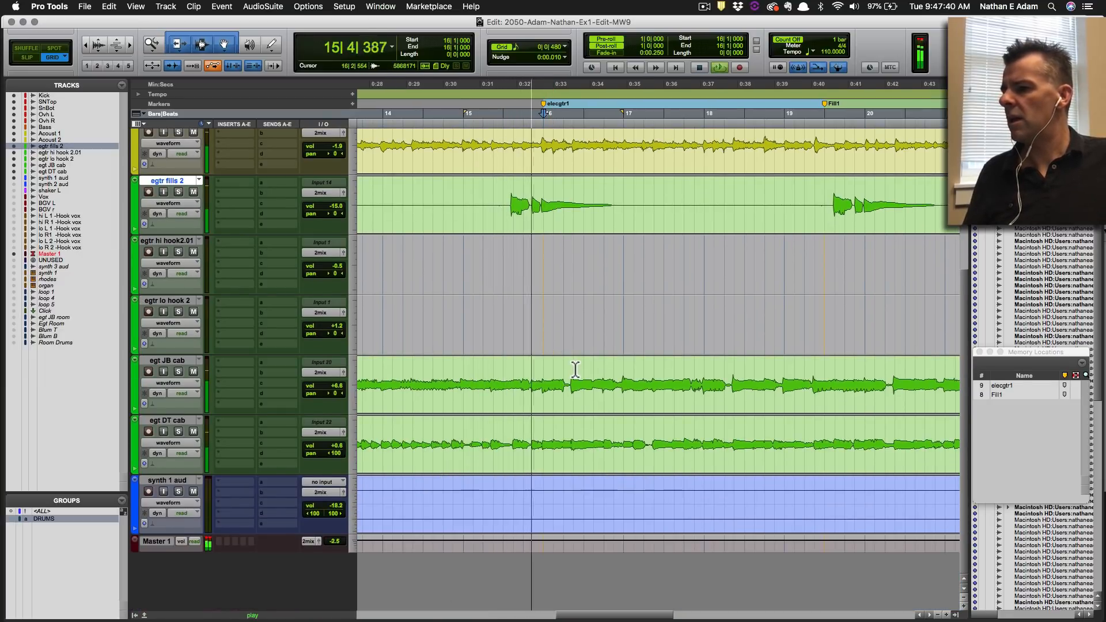
pyautogui.press('space')
# Audition egt JB cab from 16|1|000, first in the full mix and again with the track soloed.
pyautogui.click(543, 380)
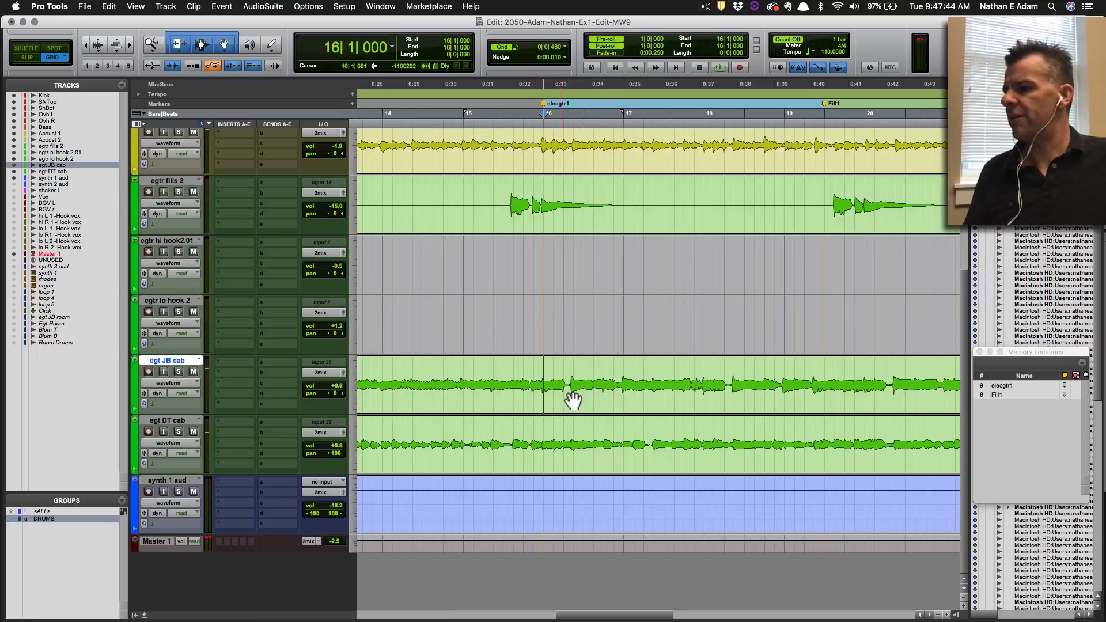
pyautogui.press('space')
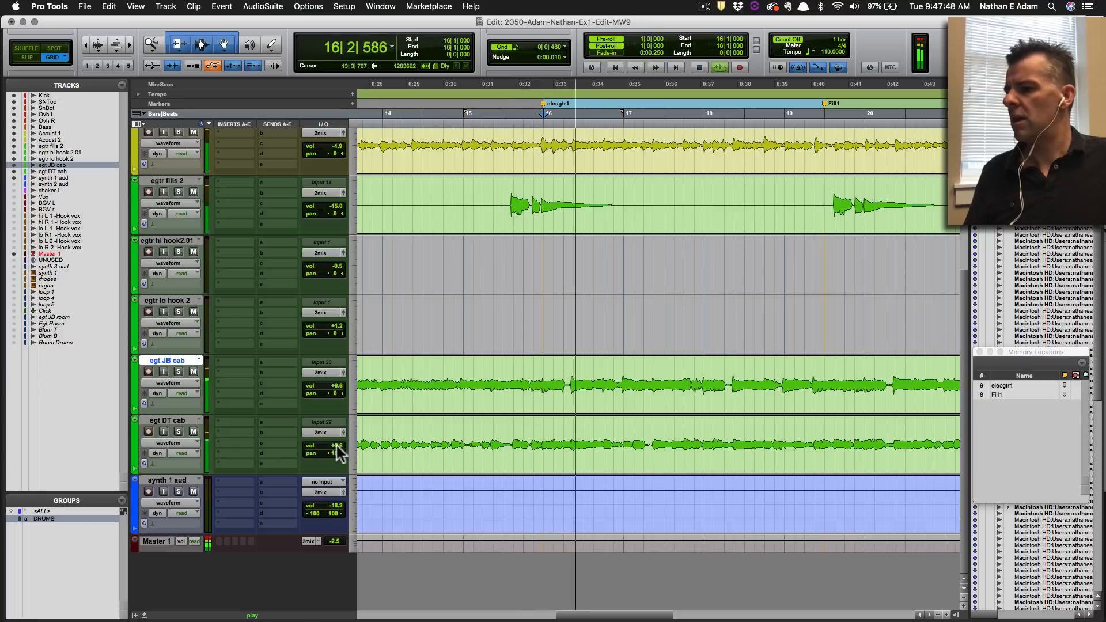
pyautogui.press('space')
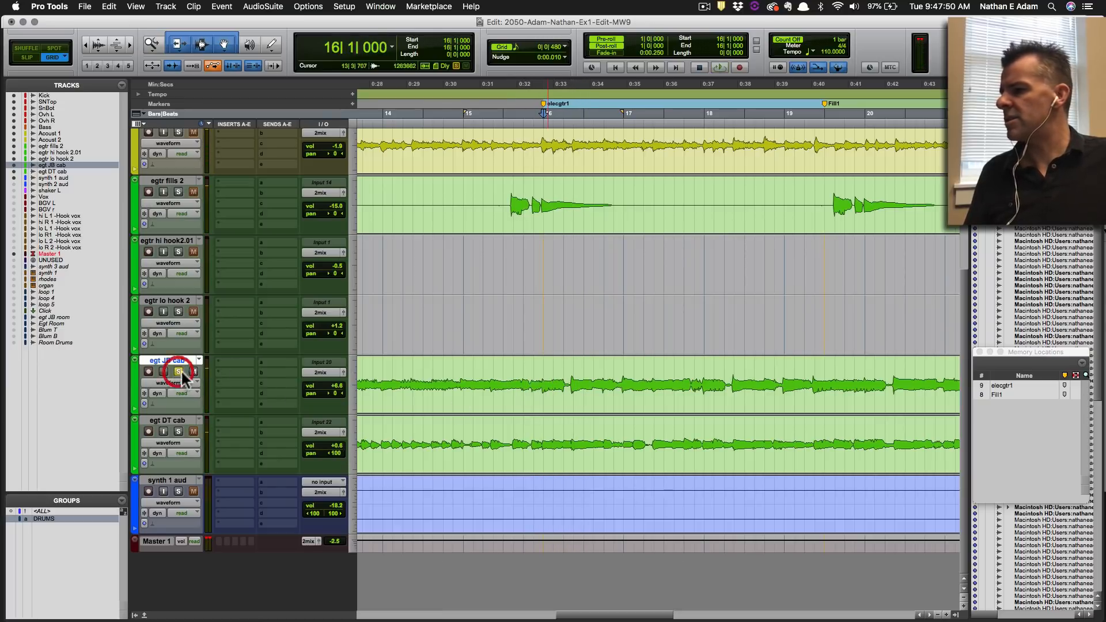
pyautogui.press('space')
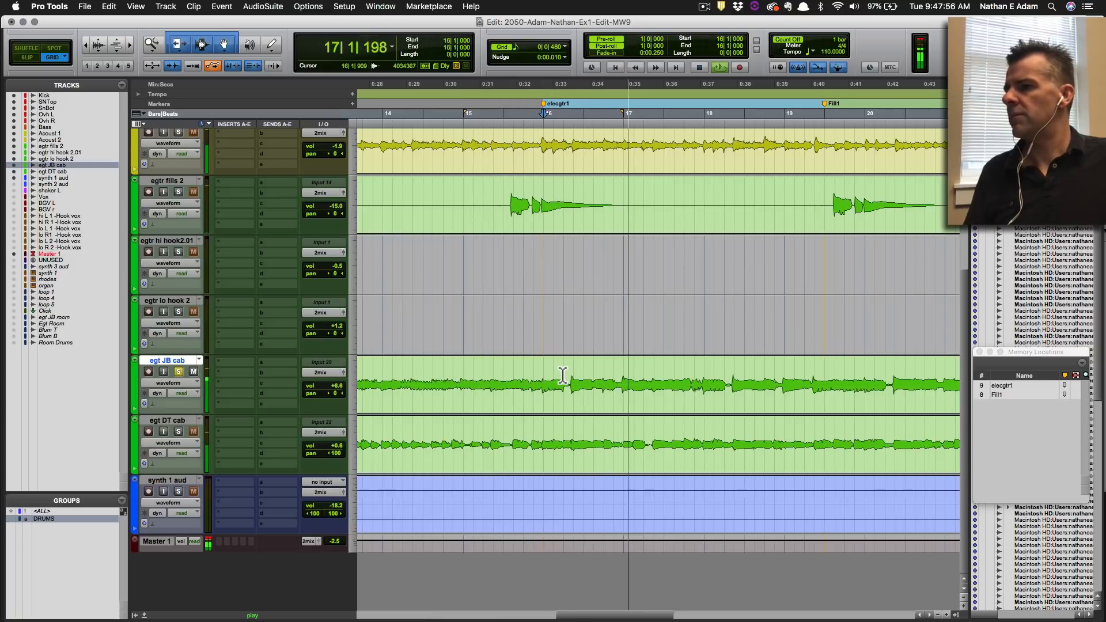
pyautogui.press('space')
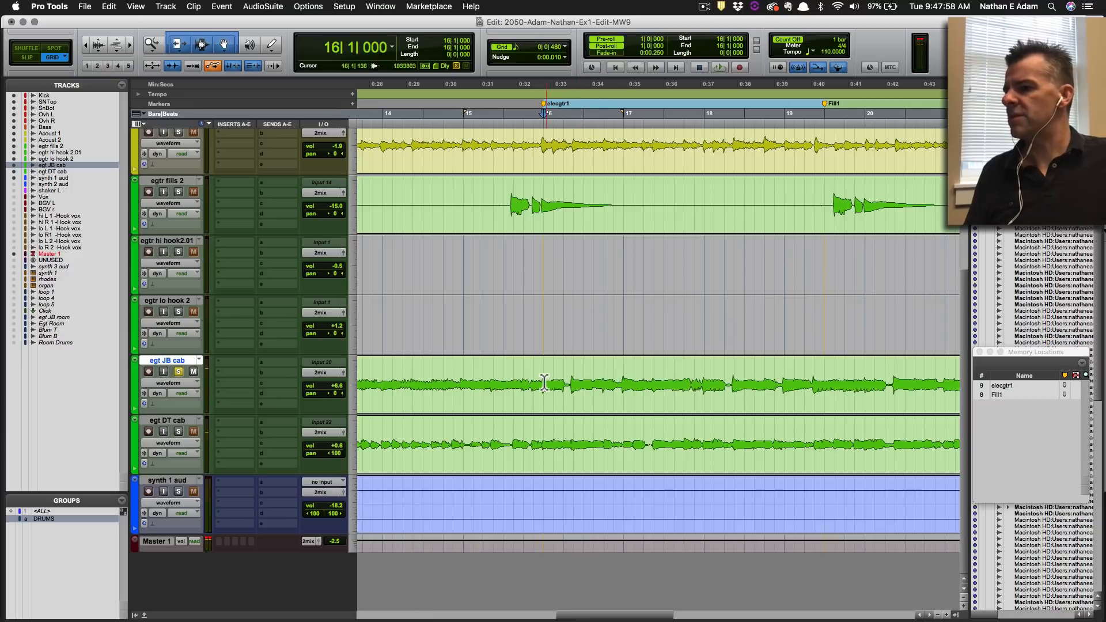
# Solo egt DT cab, set its volume to +6.0, audition it from 16|1|000 and unsolo it.
pyautogui.click(179, 436)
pyautogui.press('space')
pyautogui.press('space')
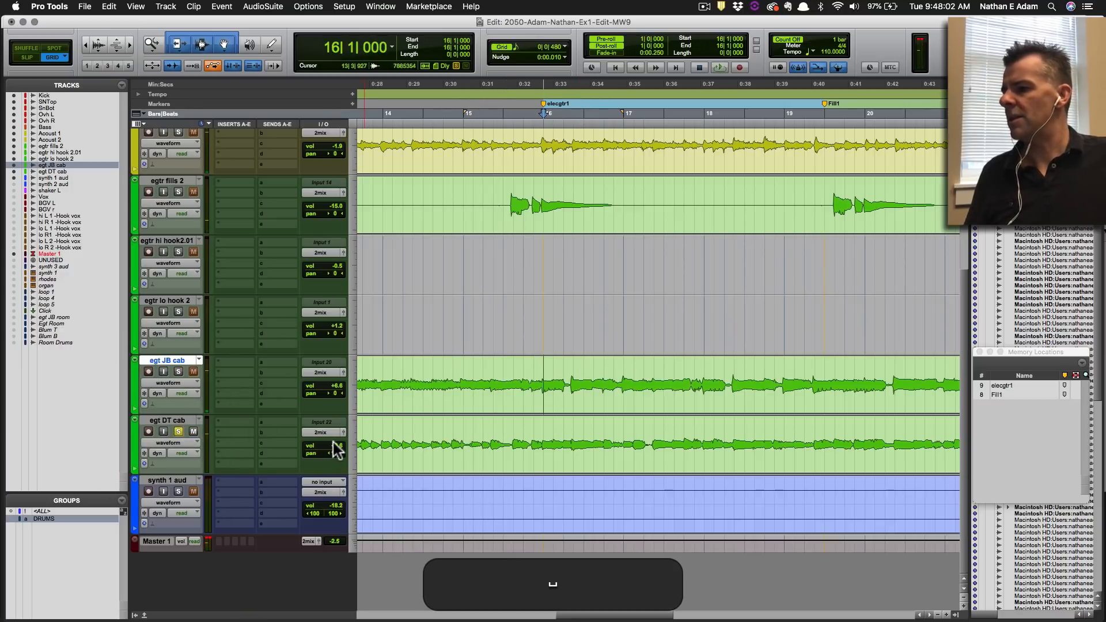
pyautogui.moveTo(333, 443); pyautogui.dragTo(334, 436)
pyautogui.press('space')
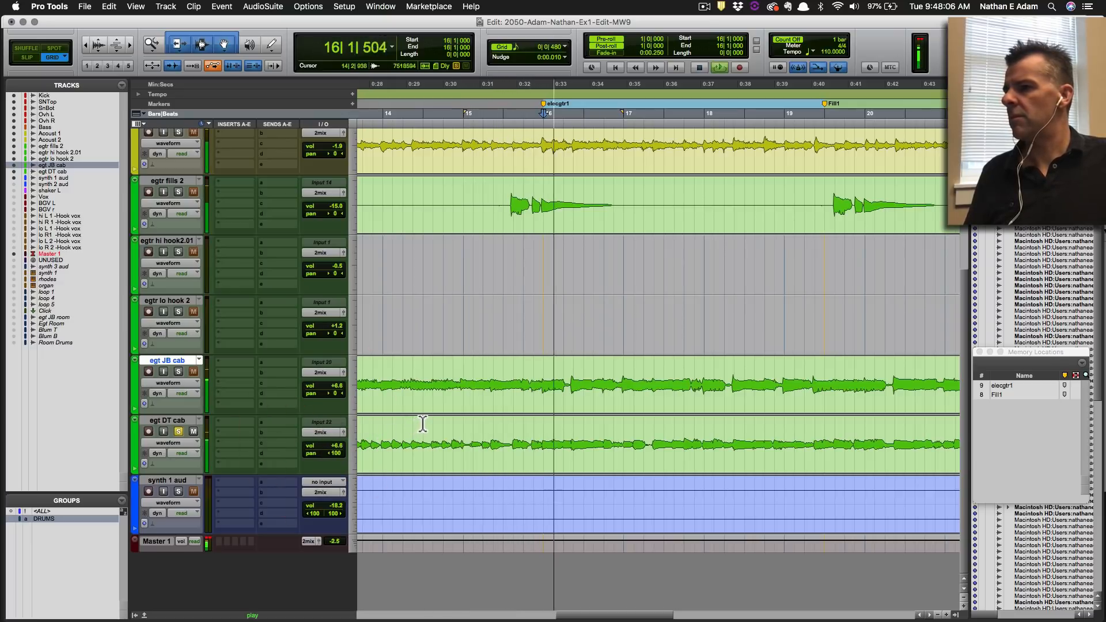
pyautogui.press('space')
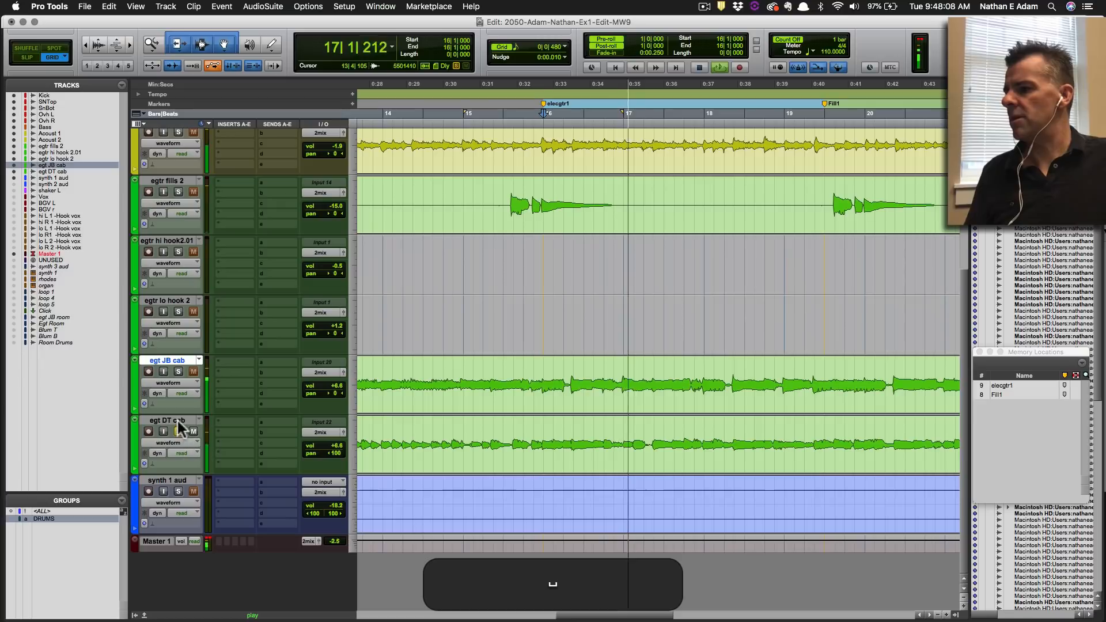
pyautogui.click(179, 431)
# Solo egt JB cab, replay it through bar 16 from 16|1|000 and save the session.
pyautogui.click(543, 375)
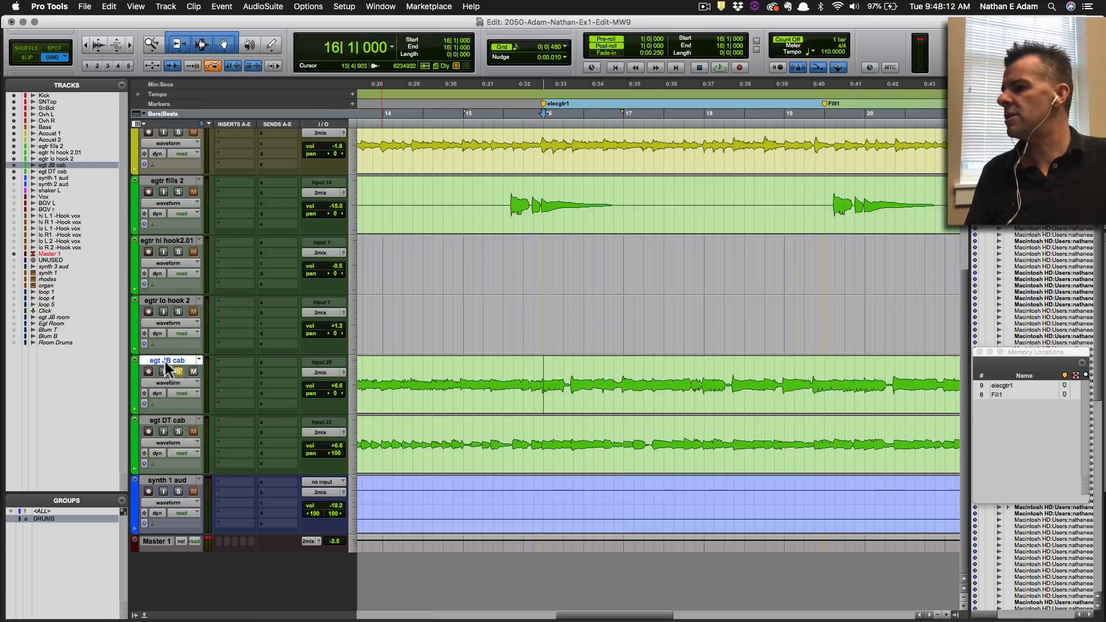
pyautogui.press('space')
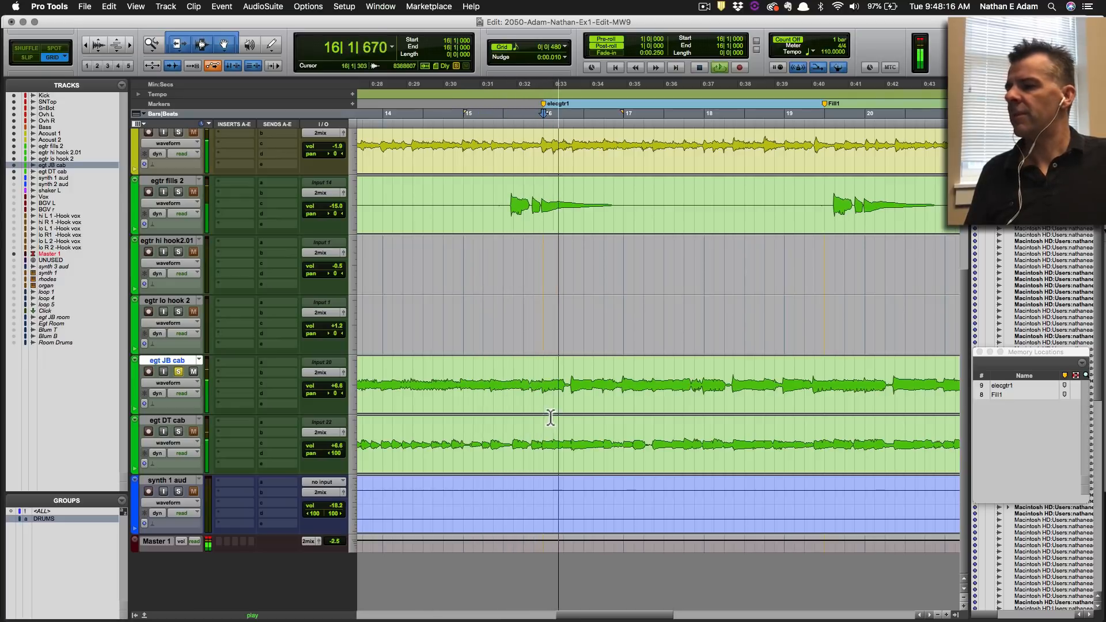
pyautogui.press('super+s')
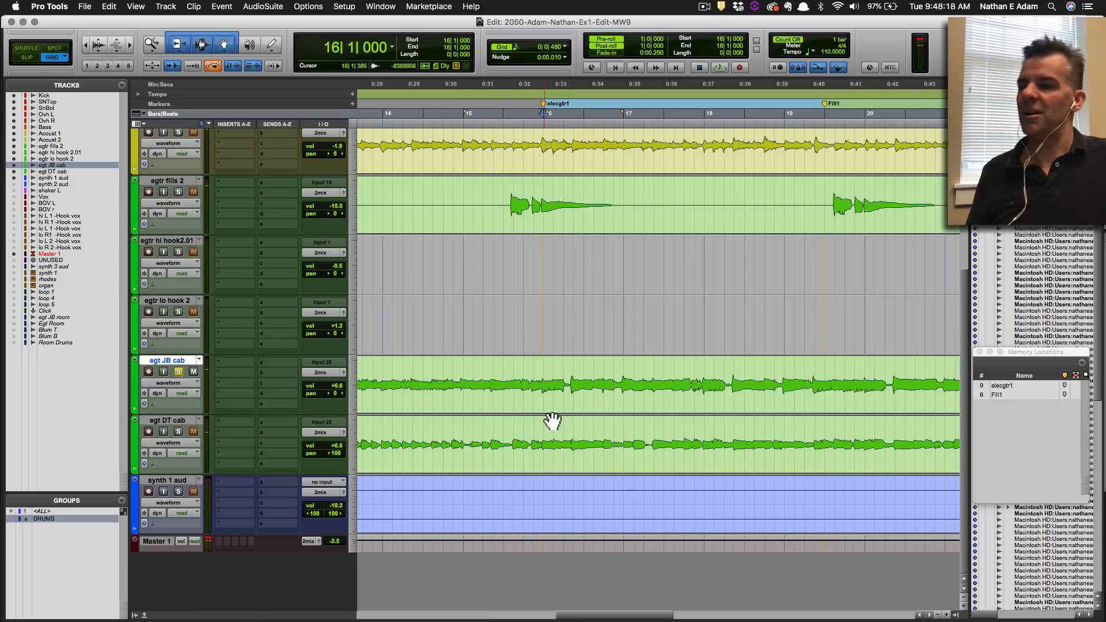
pyautogui.click(535, 364)
pyautogui.press('super+s')
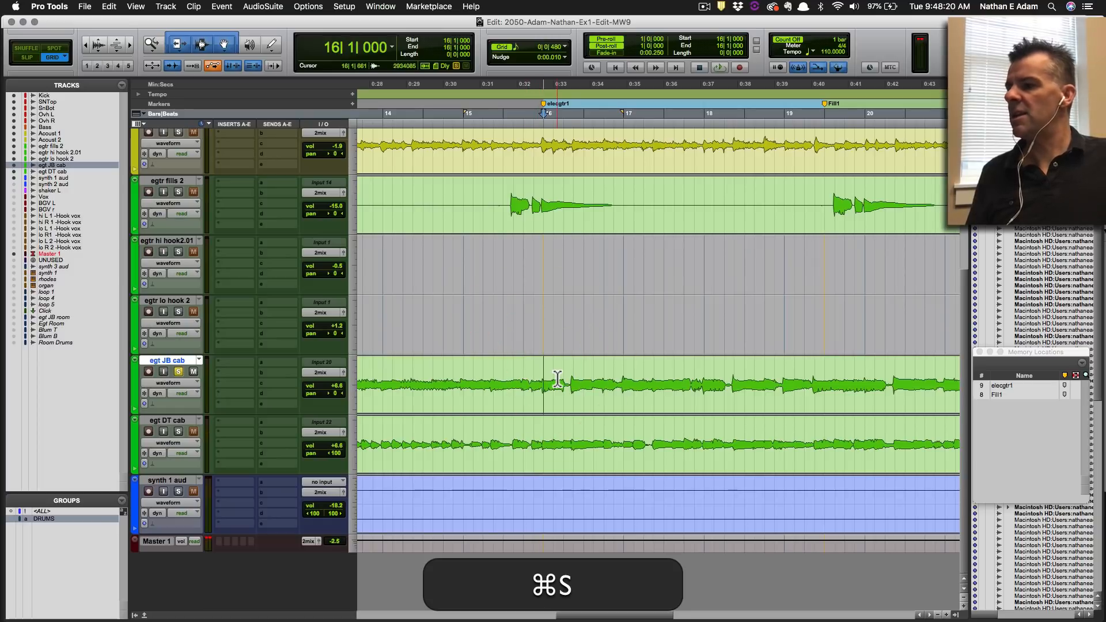
pyautogui.press('space')
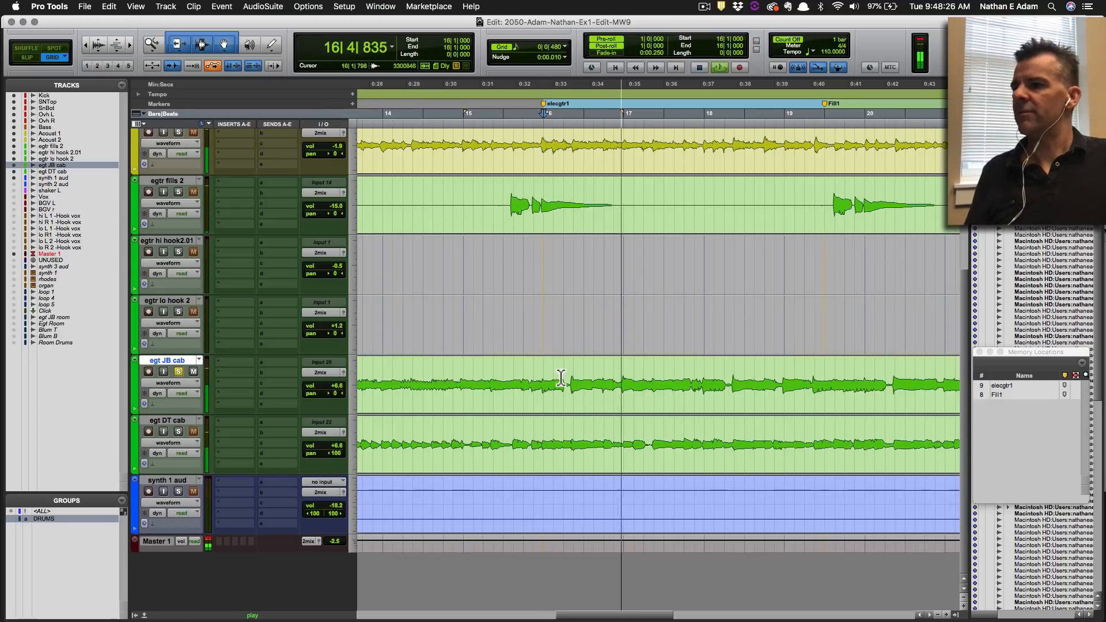
pyautogui.press('super+s')
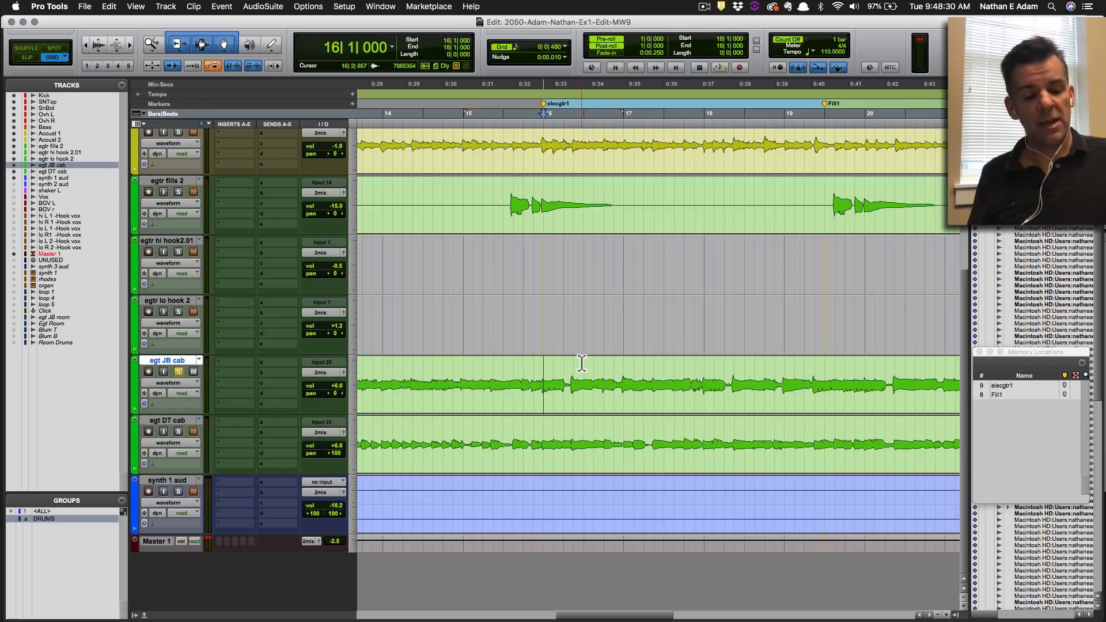
# Locate to 20|1|000, audition egt JB cab there as a replacement source and save the session.
pyautogui.press('KP_Multiply')
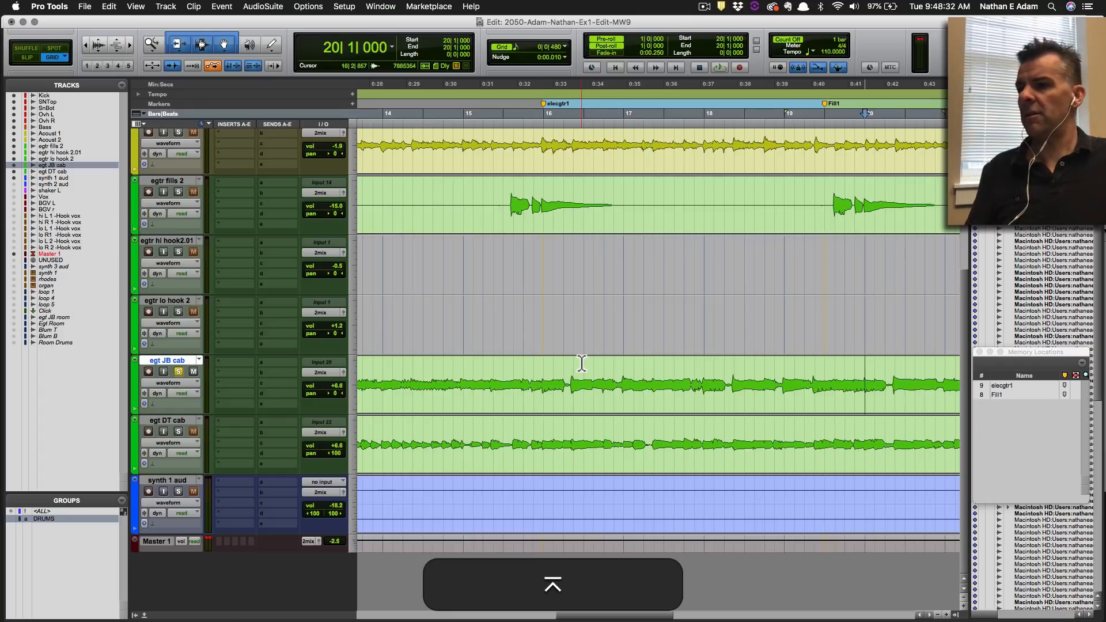
pyautogui.press('space')
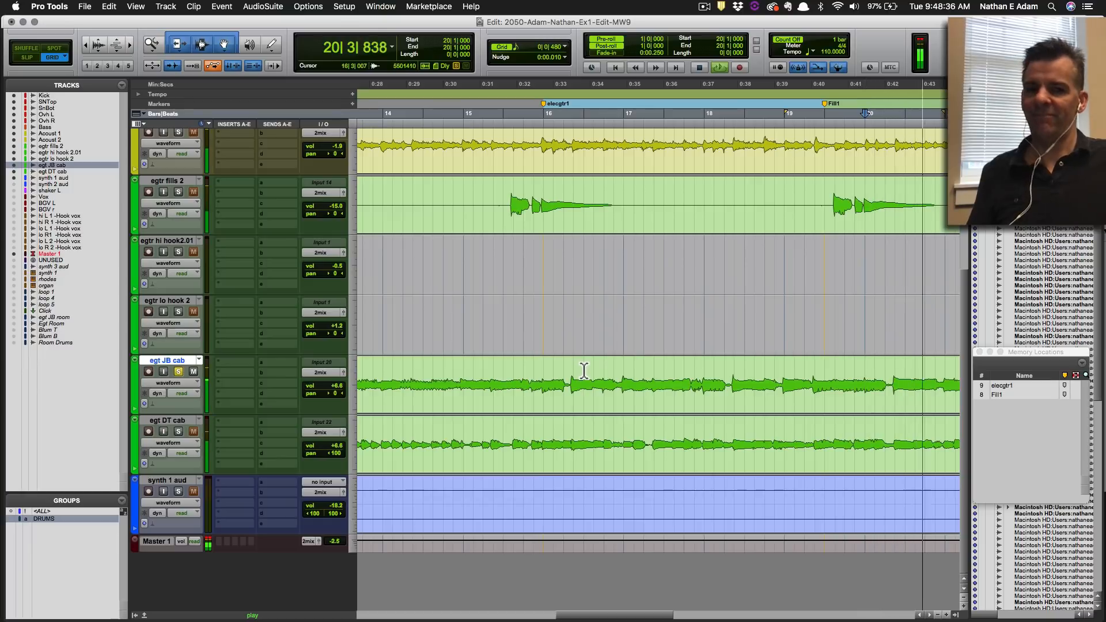
pyautogui.press('super+s')
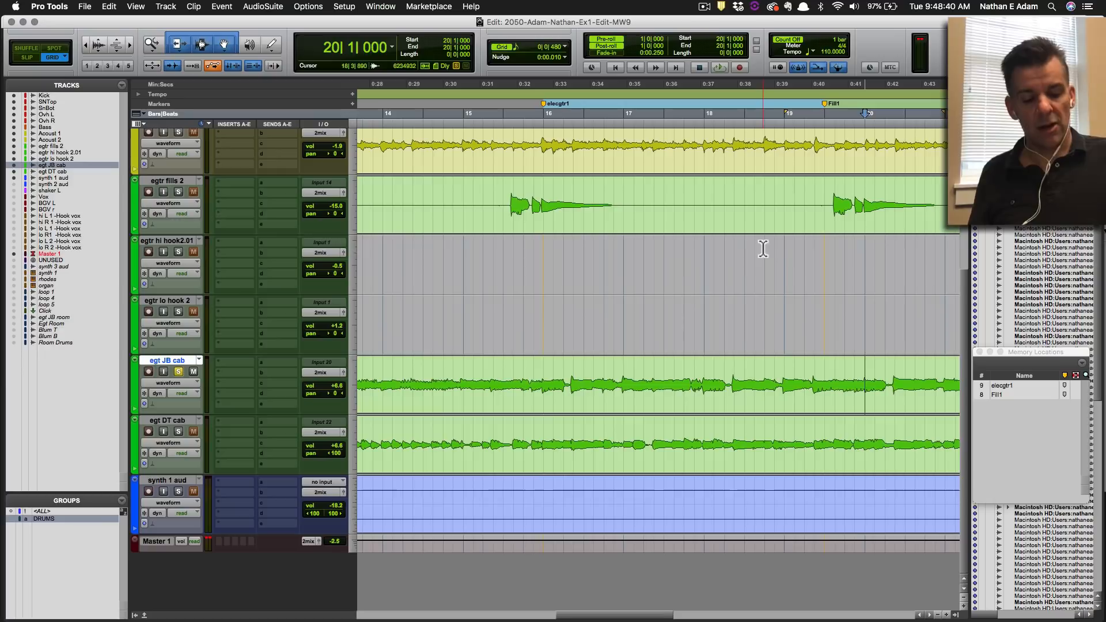
# Show the pro_tools_keyboard.png shortcut picture in Preview, then return to Pro Tools.
pyautogui.press('super+Tab')
pyautogui.press('super+Tab')
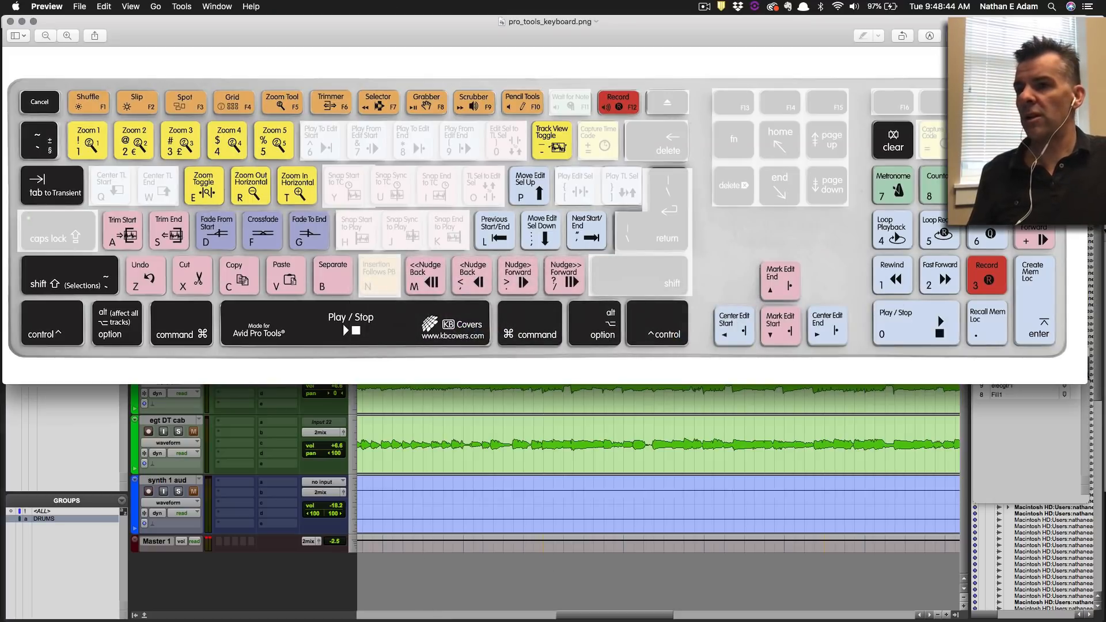
pyautogui.press('super+Tab')
# Select one bar of egt JB cab from 20|1|000 by entering a length of 1 bar, and copy it.
pyautogui.press('/')
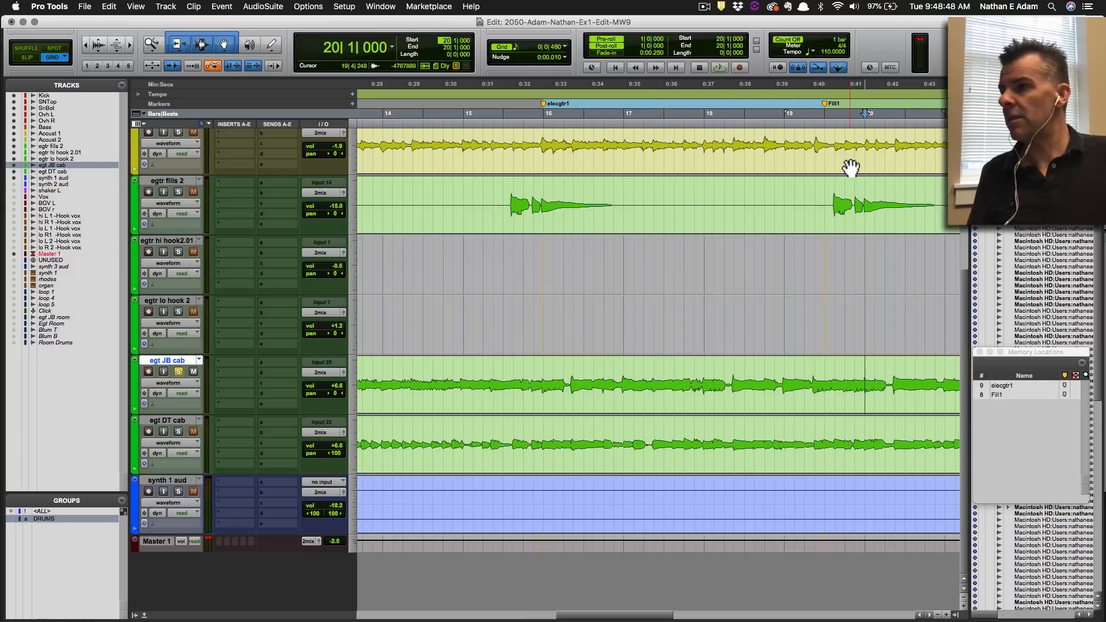
pyautogui.press('/')
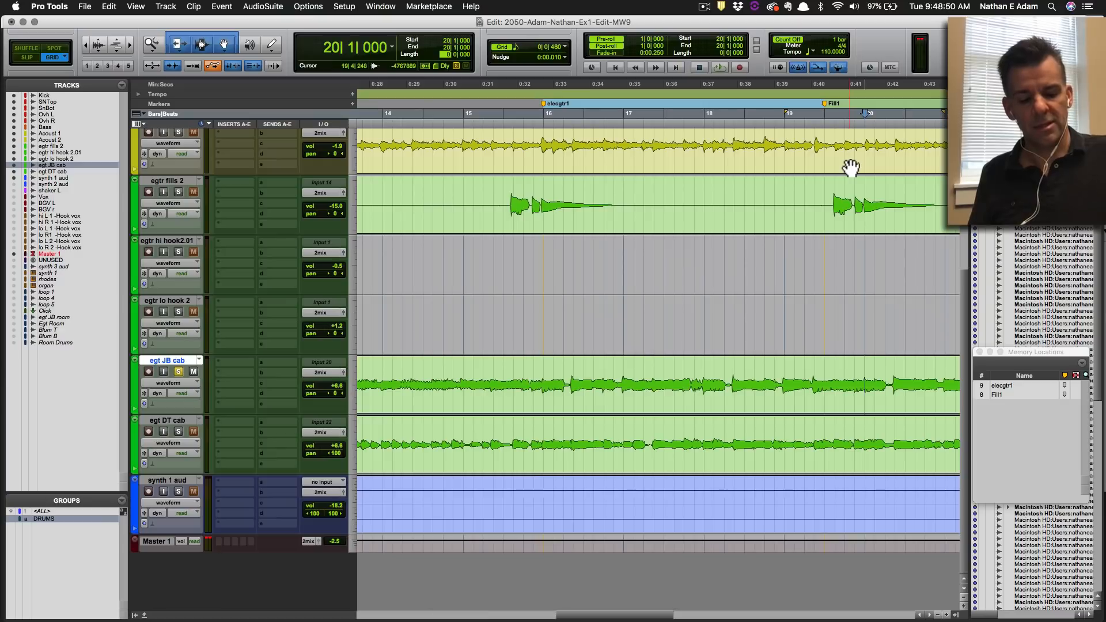
pyautogui.write('1')
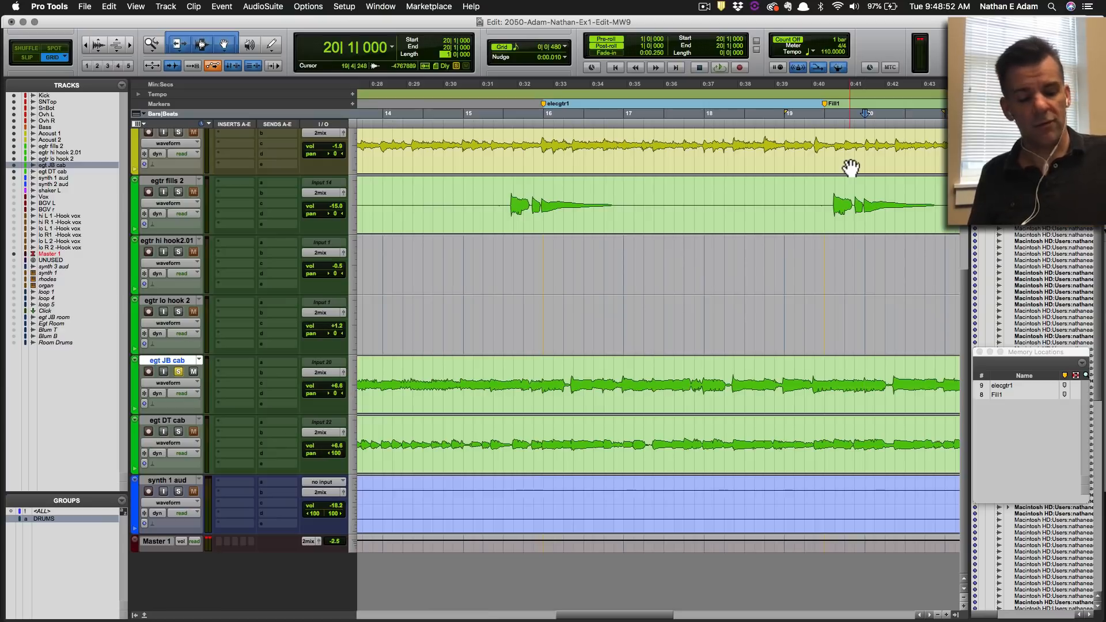
pyautogui.press('Return')
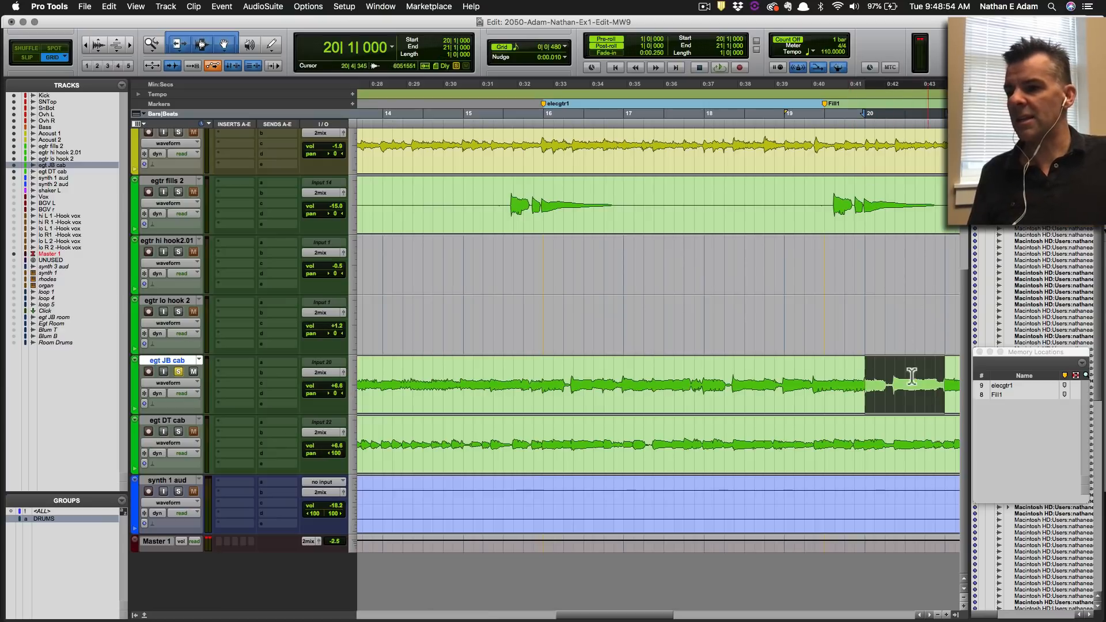
pyautogui.press('super+c')
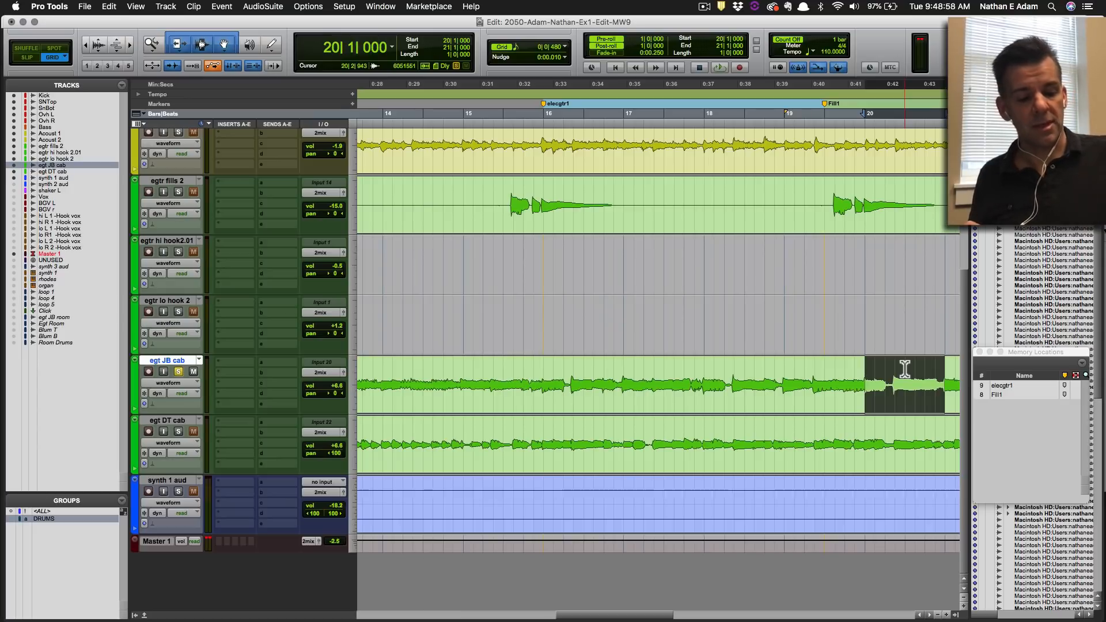
# Locate to 16|1|000 and paste the copied bar over bar 16 of egt JB cab.
pyautogui.press('KP_Multiply')
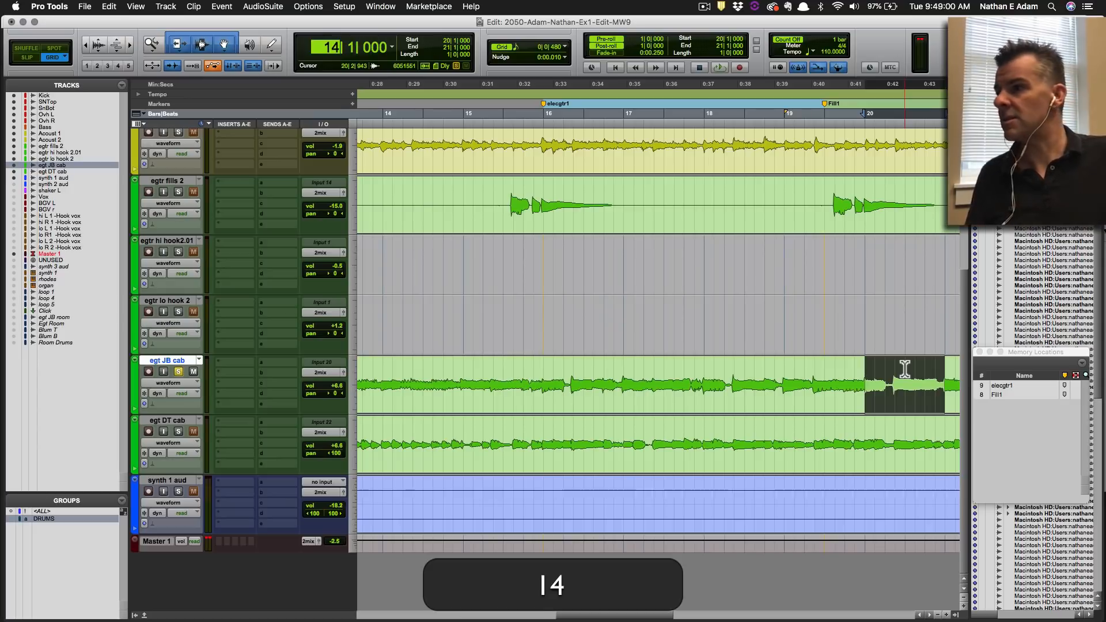
pyautogui.write('14')
pyautogui.press('KP_Enter')
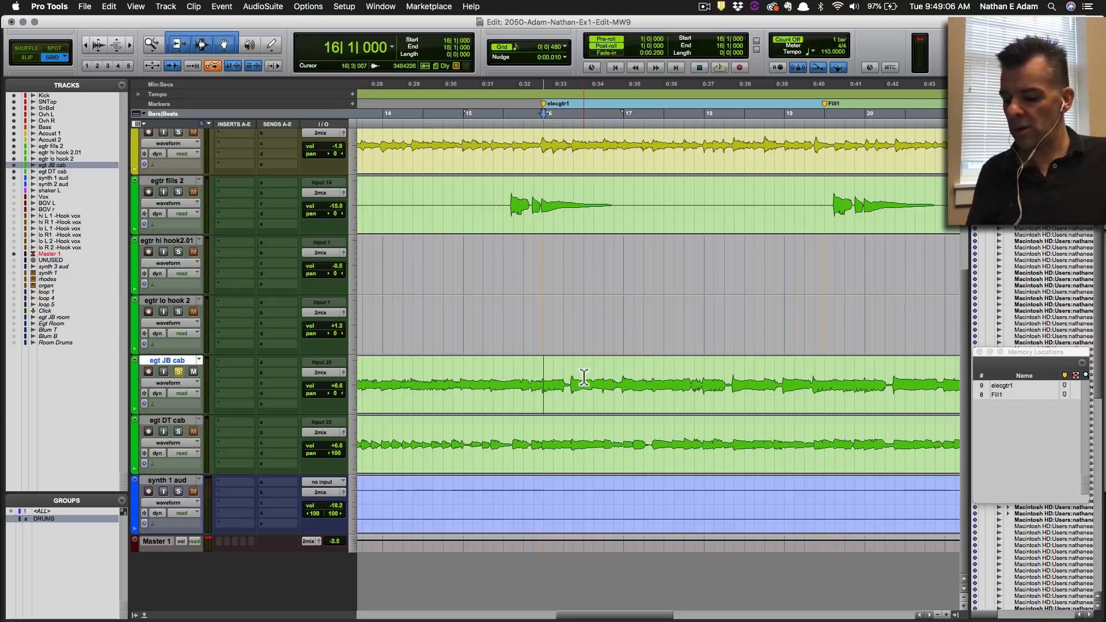
pyautogui.press('super+v')
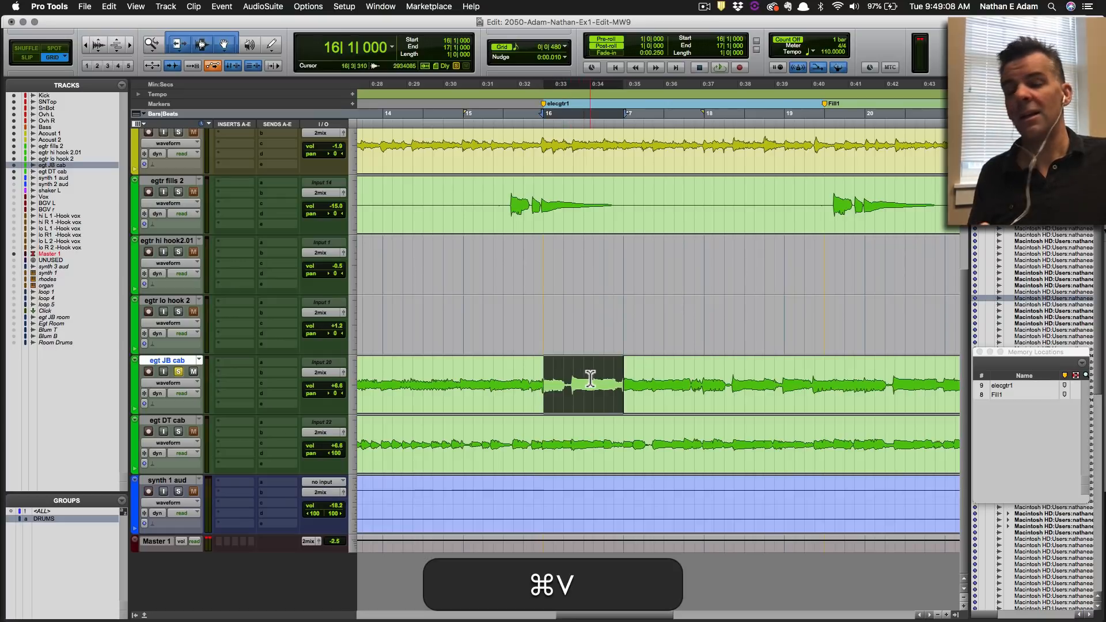
# Audition the pasted bar on egt JB cab from 16|1|000 and again from 16|2|480.
pyautogui.press('space')
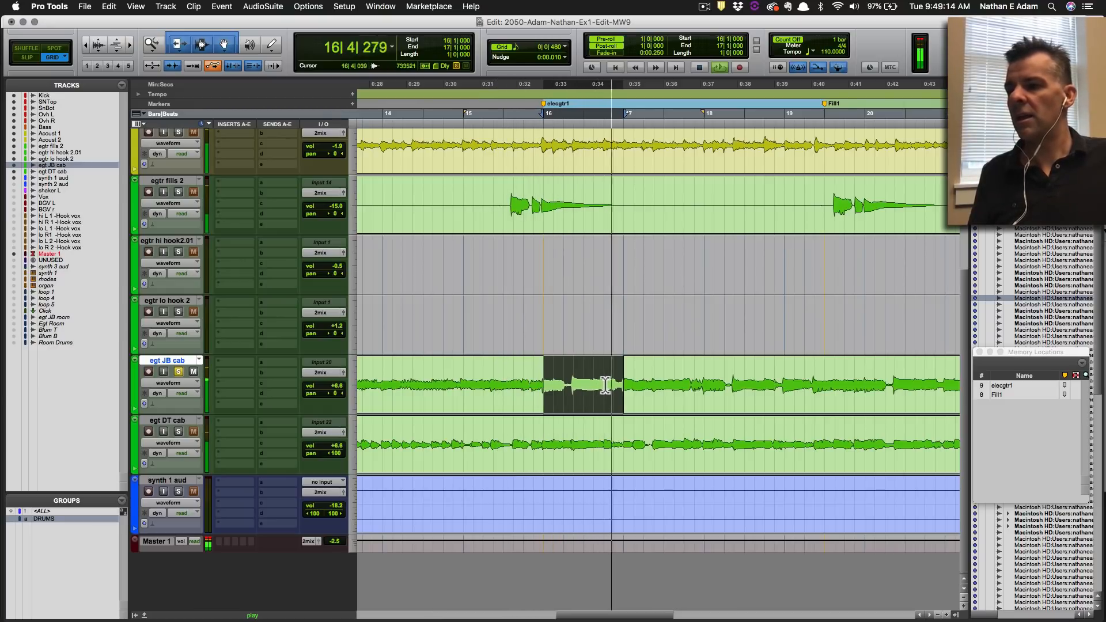
pyautogui.press('space')
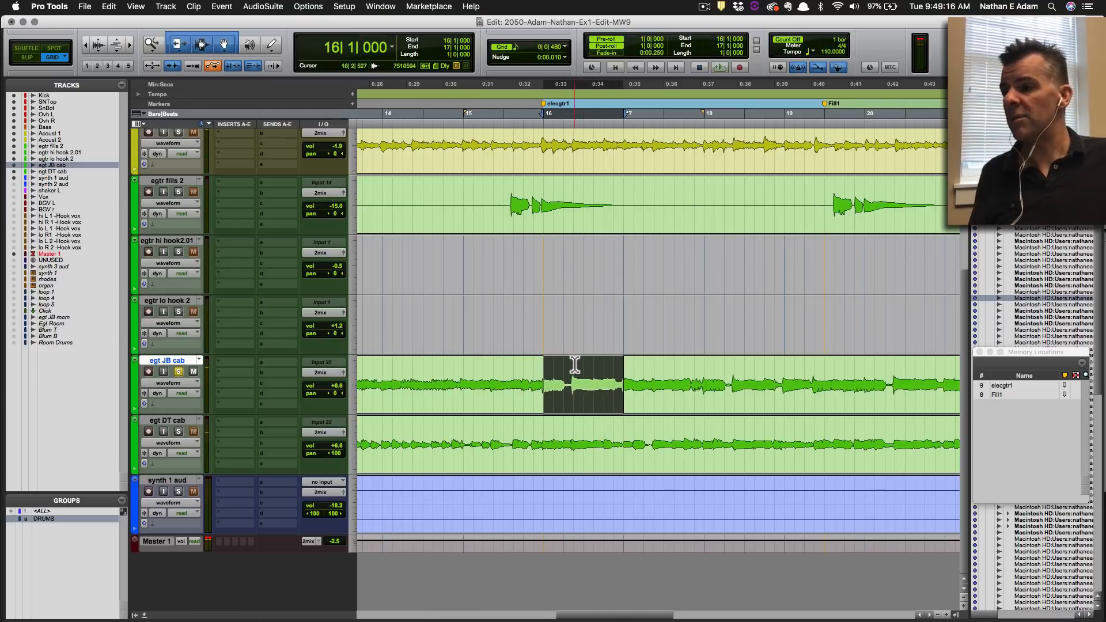
pyautogui.click(574, 369)
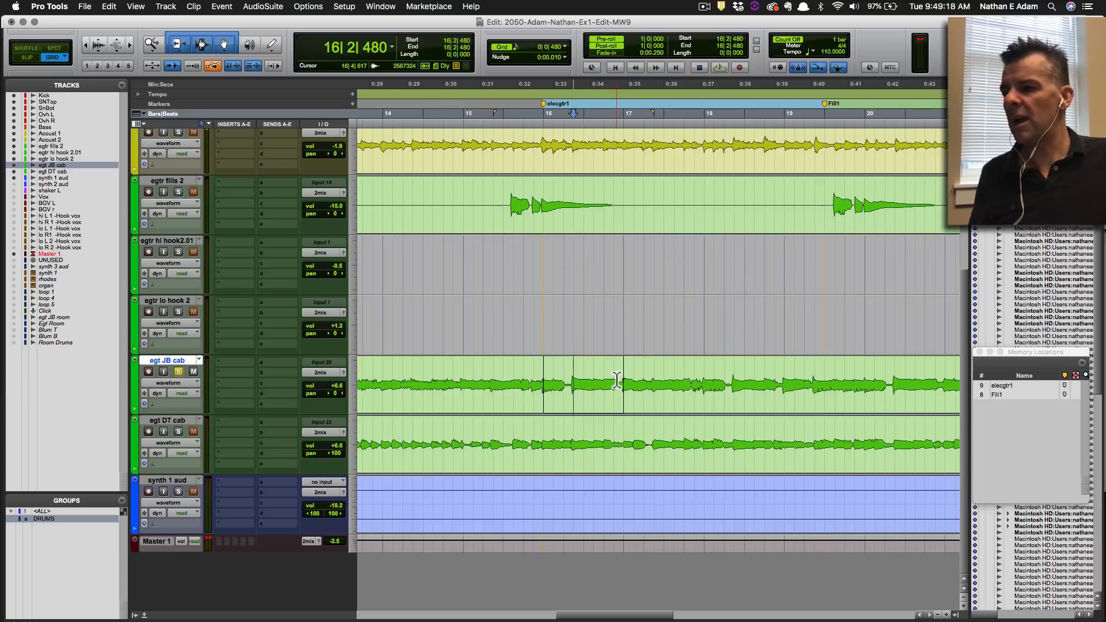
pyautogui.press('space')
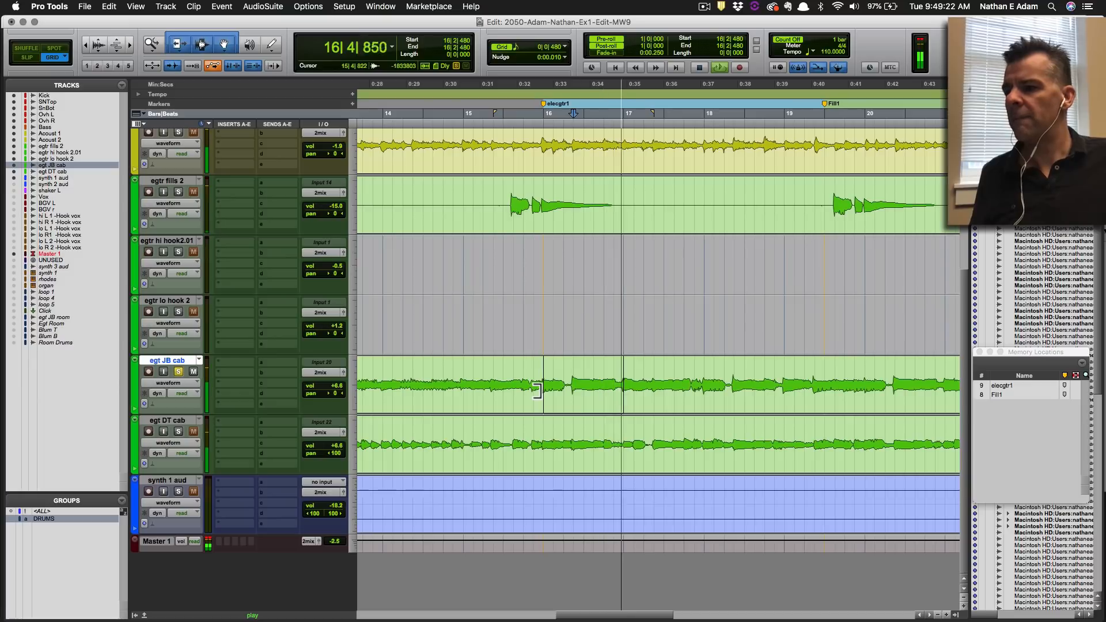
pyautogui.press('space')
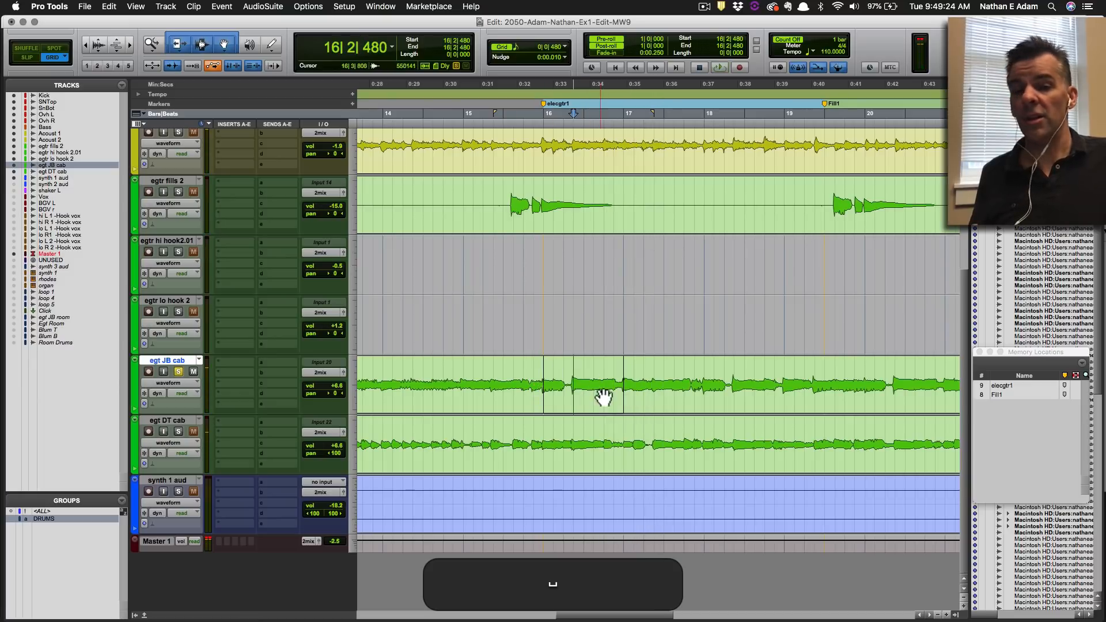
# Extend the start of the pasted egt JB cab clip slightly before 16|1|000 and add a short crossfade at the edit.
pyautogui.click(573, 406)
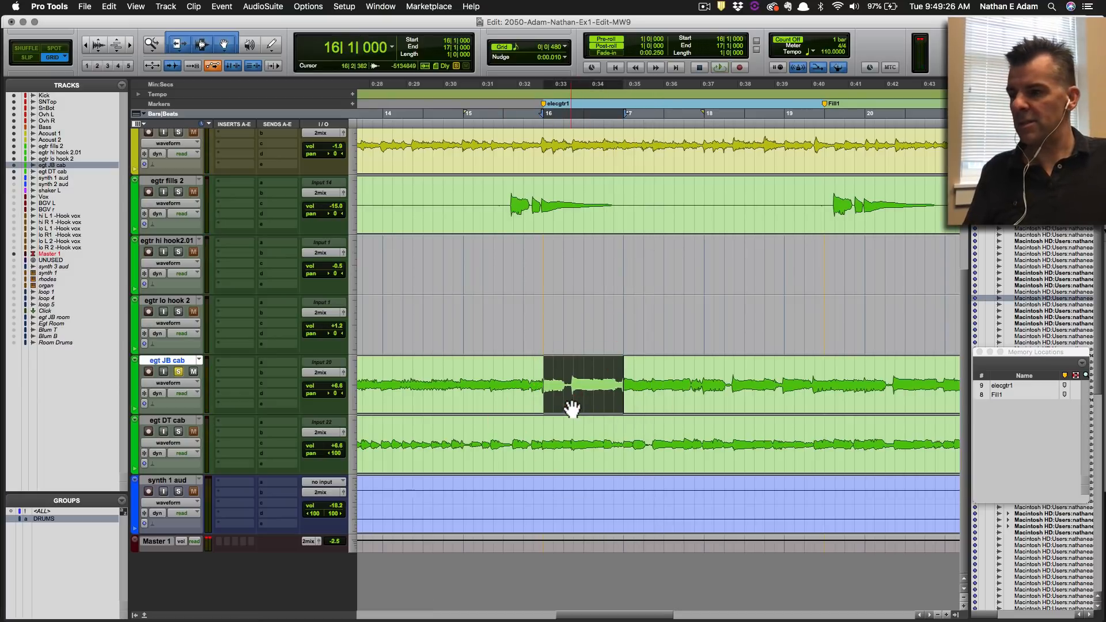
pyautogui.press('t')
pyautogui.press('t')
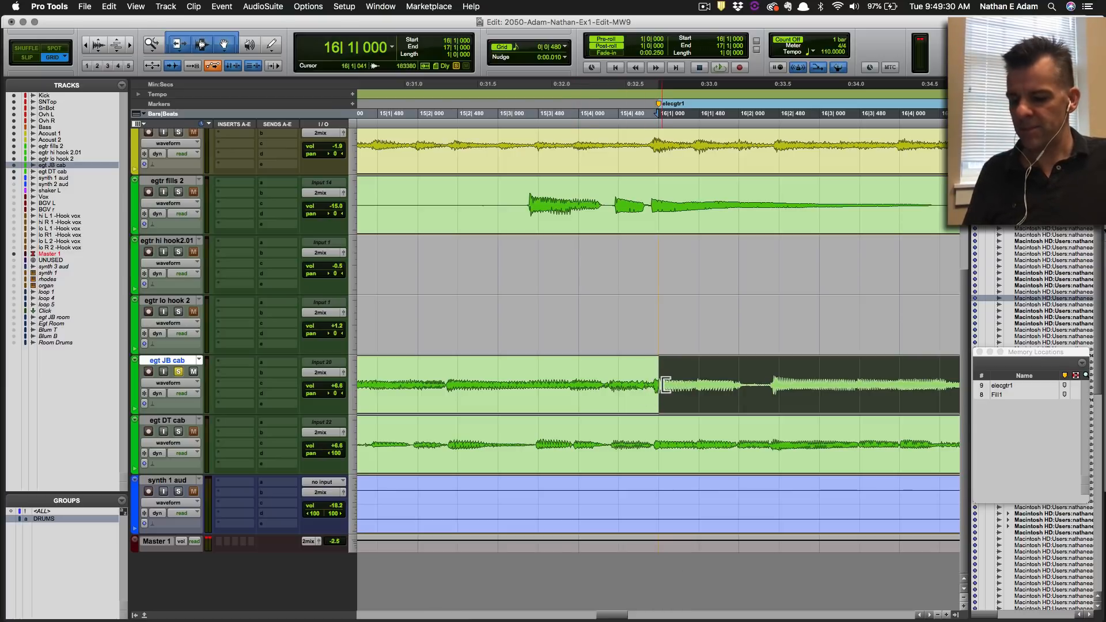
pyautogui.press('t')
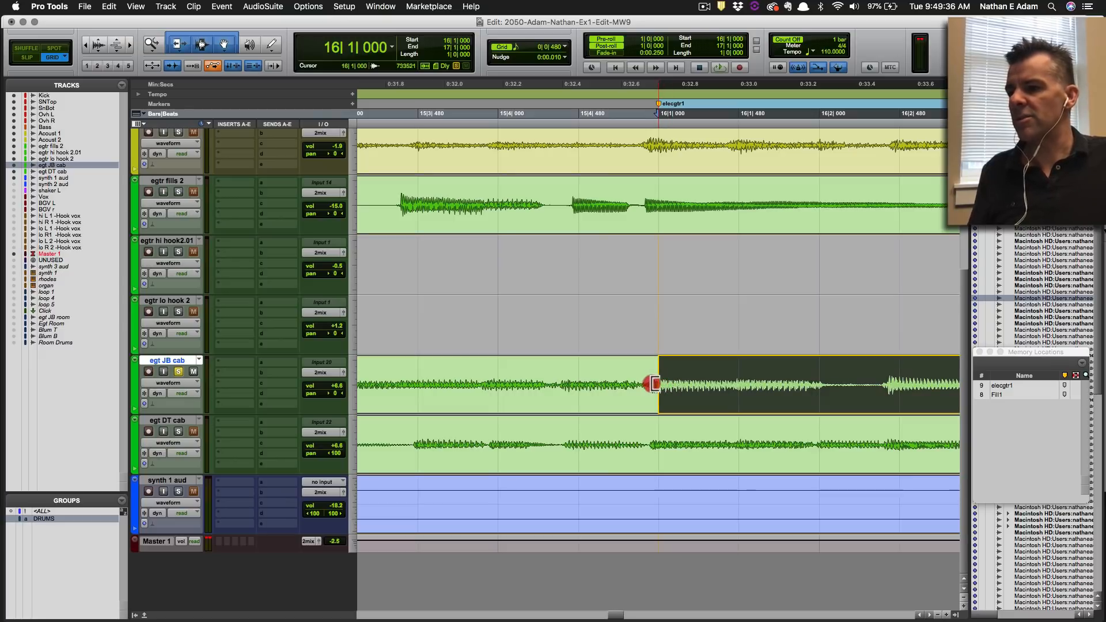
pyautogui.click(655, 383)
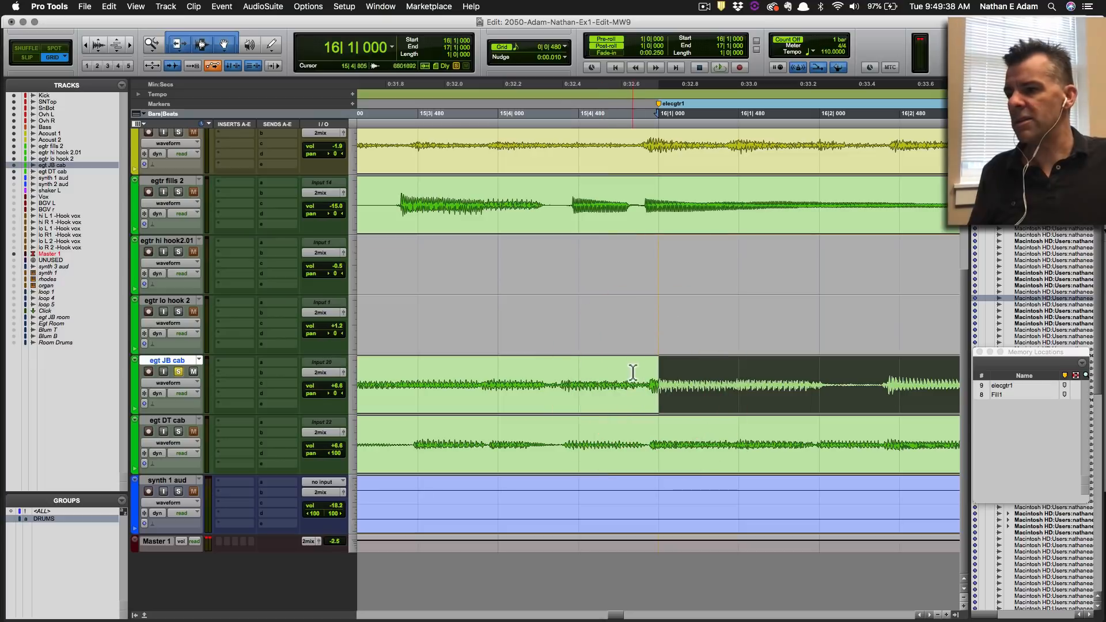
pyautogui.click(666, 381)
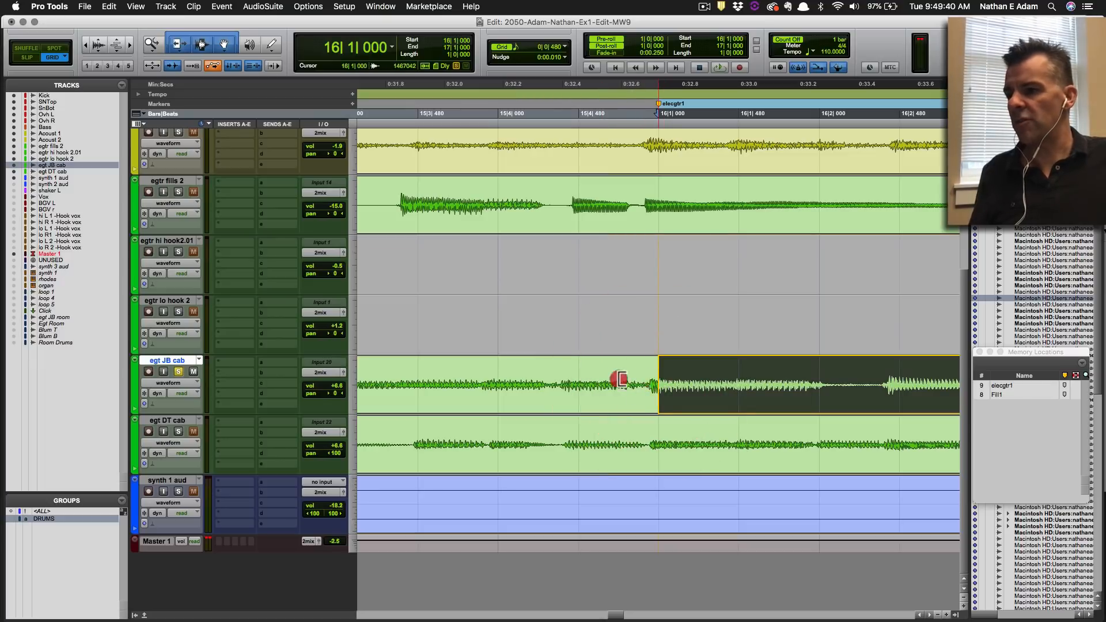
pyautogui.moveTo(619, 380)
pyautogui.mouseDown()
pyautogui.moveTo(654, 376)
pyautogui.moveTo(638, 381)
pyautogui.moveTo(637, 412)
pyautogui.mouseUp()
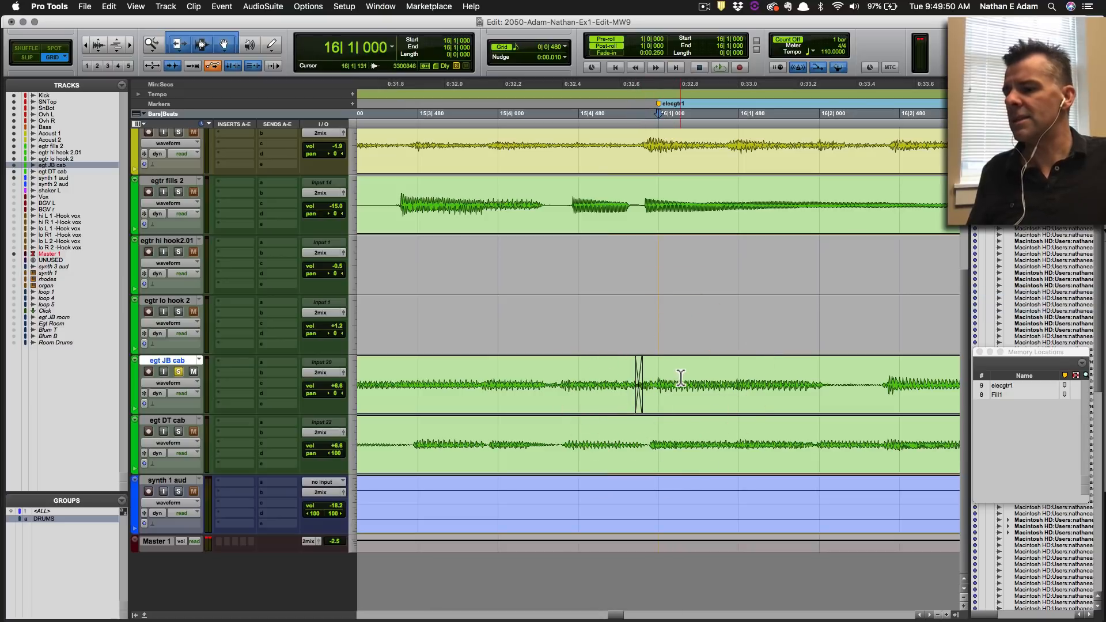
# Audition the crossfaded transition into bar 16 on egt JB cab.
pyautogui.press('space')
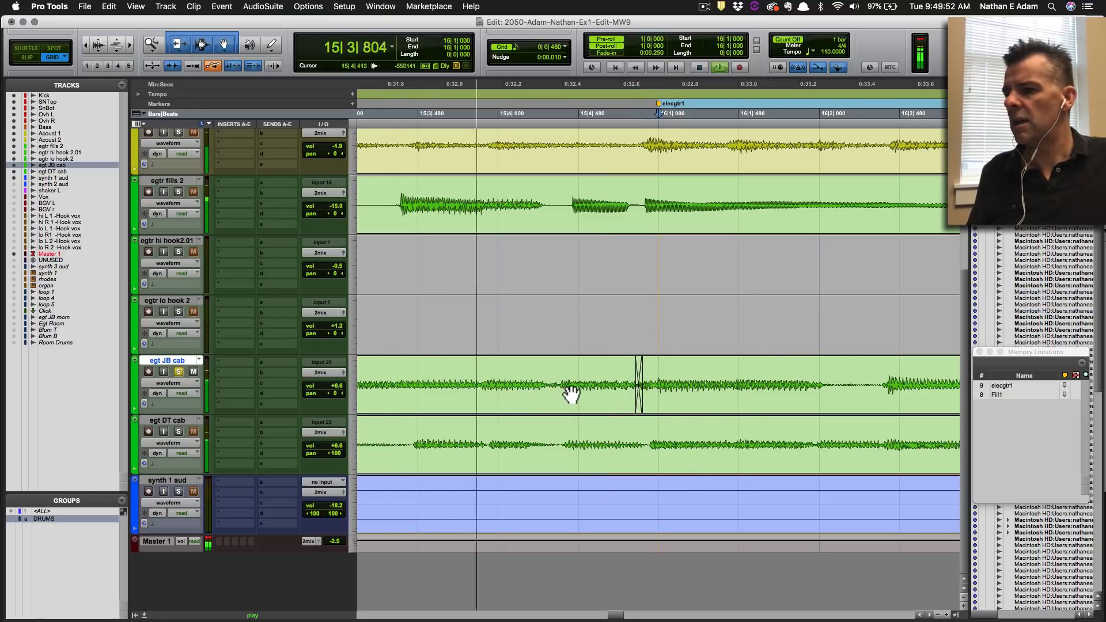
pyautogui.press('space')
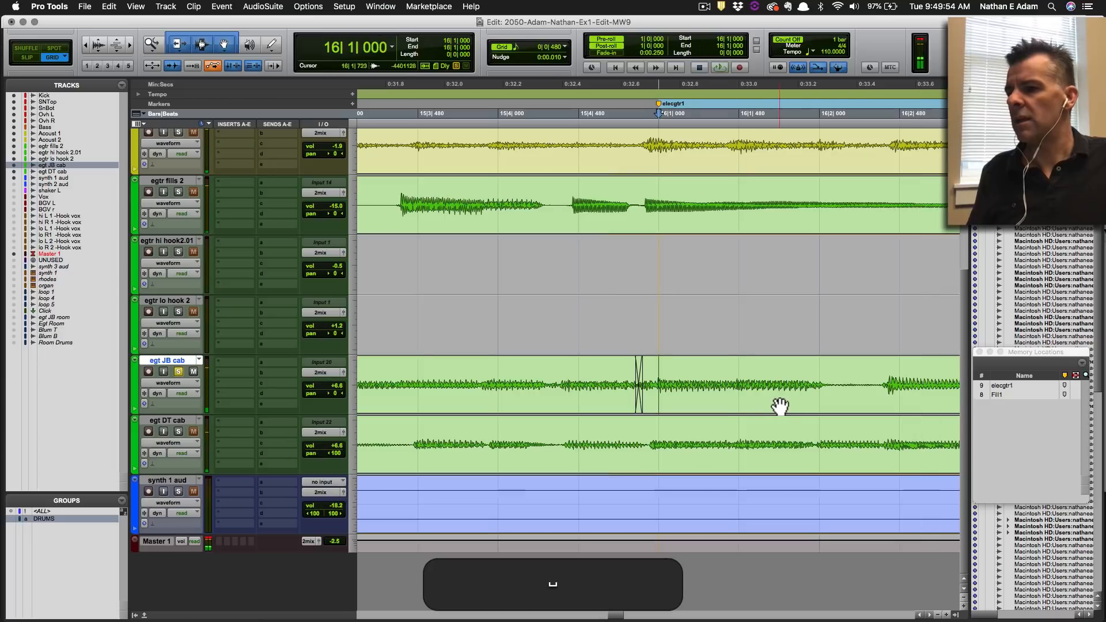
pyautogui.hscroll(5, 780, 407)
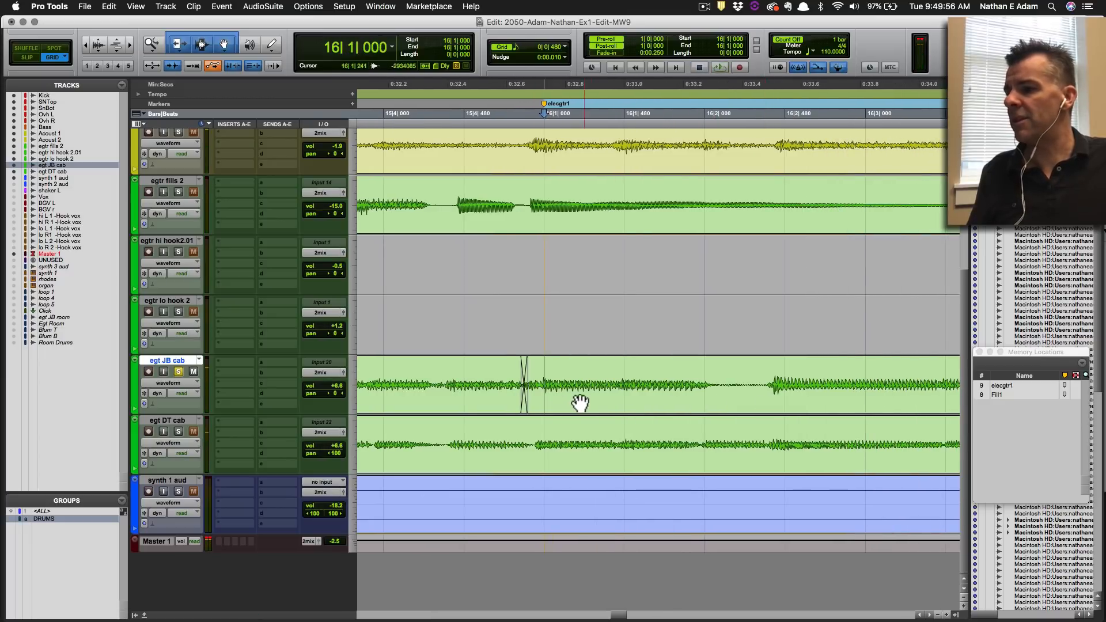
# Audition the end edit of the pasted egt JB cab clip from 17|1|000.
pyautogui.hscroll(15, 580, 403)
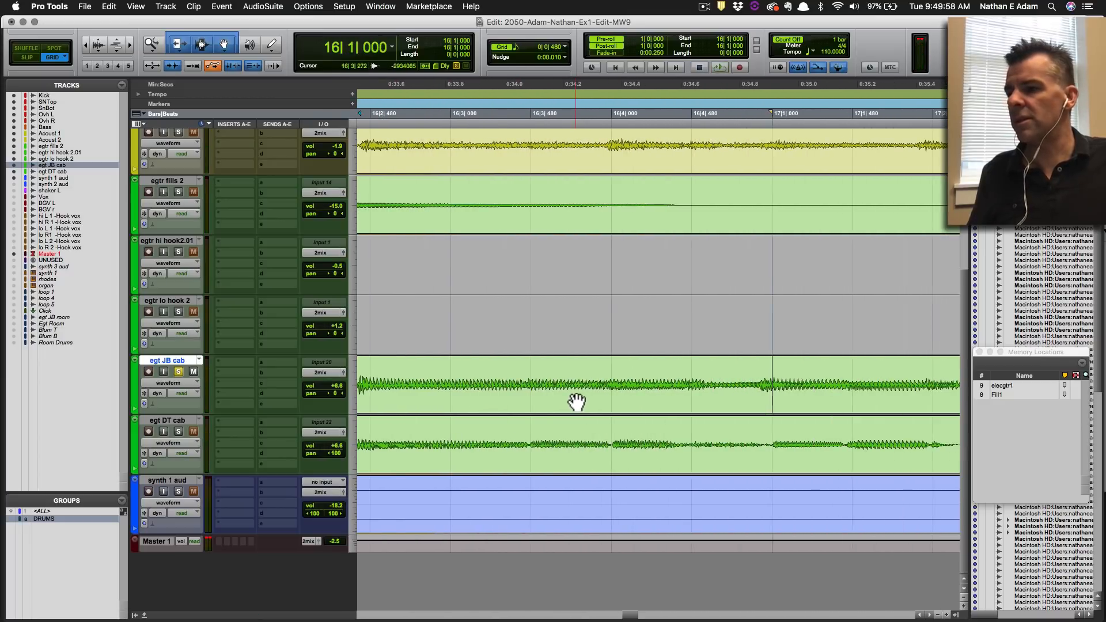
pyautogui.press('super')
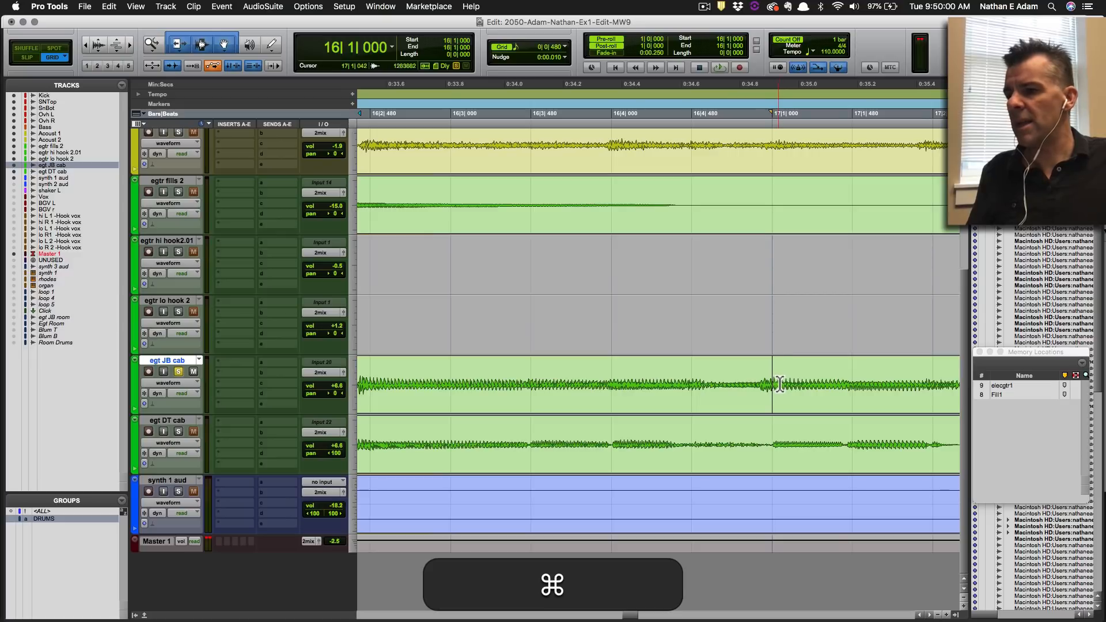
pyautogui.click(791, 373)
pyautogui.press('space')
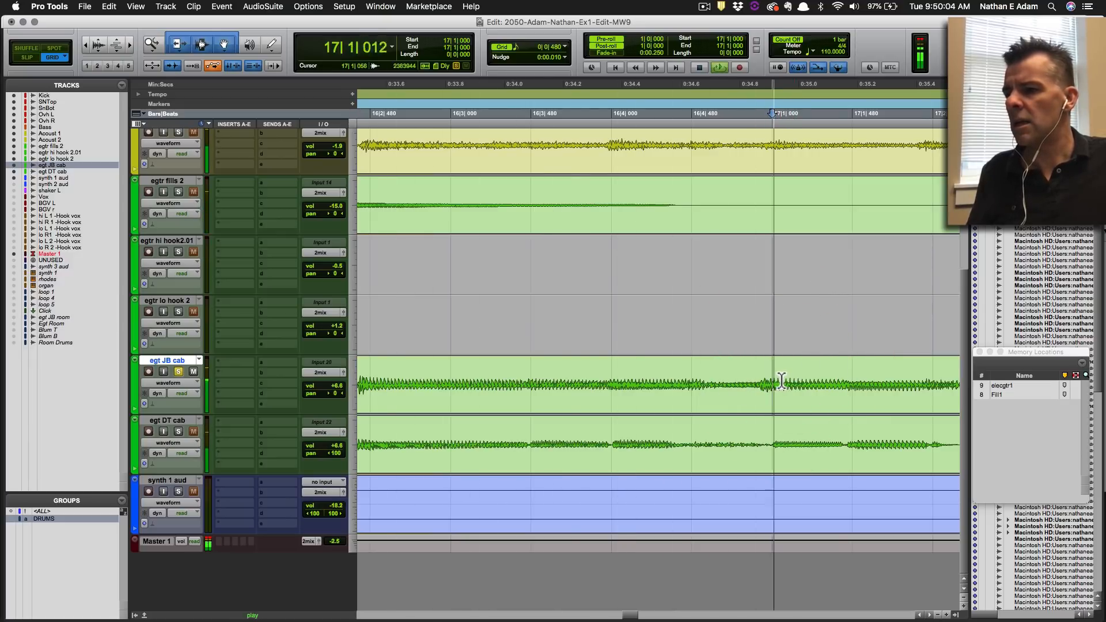
pyautogui.press('space')
# Extend the start of the clip following the pasted egt JB cab bar to about 16|4|847 and add a short crossfade there.
pyautogui.keyDown('super'); pyautogui.click(780, 385); pyautogui.keyUp('super')
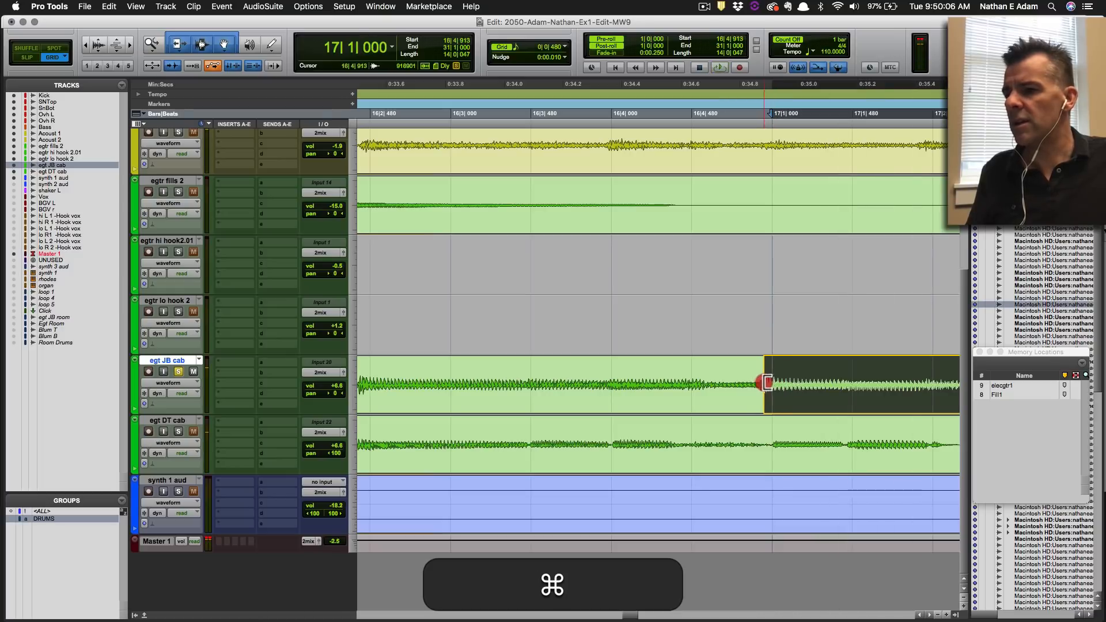
pyautogui.keyDown('super'); pyautogui.click(755, 383); pyautogui.keyUp('super')
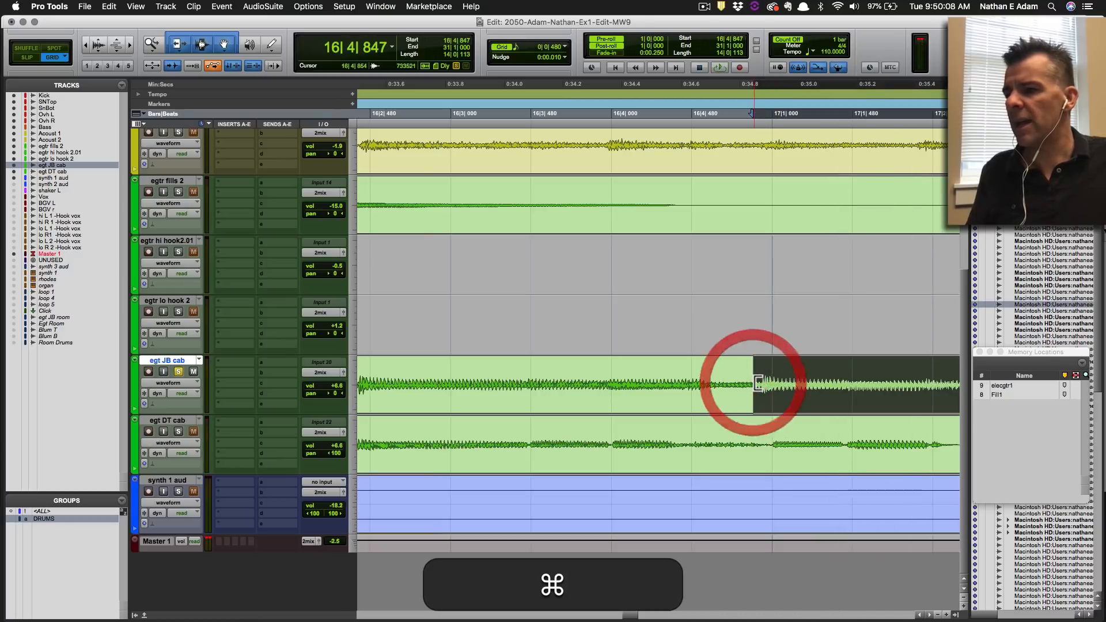
pyautogui.click(752, 413)
# Audition the crossfaded transition out of bar 16 on egt JB cab from 17|1|000.
pyautogui.click(783, 373)
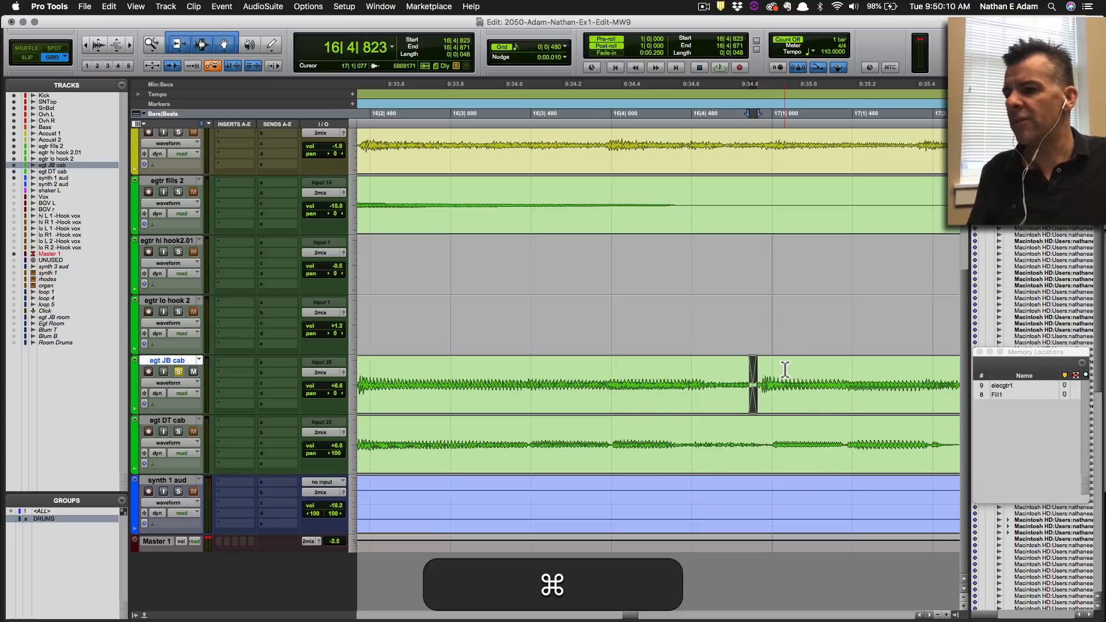
pyautogui.press('space')
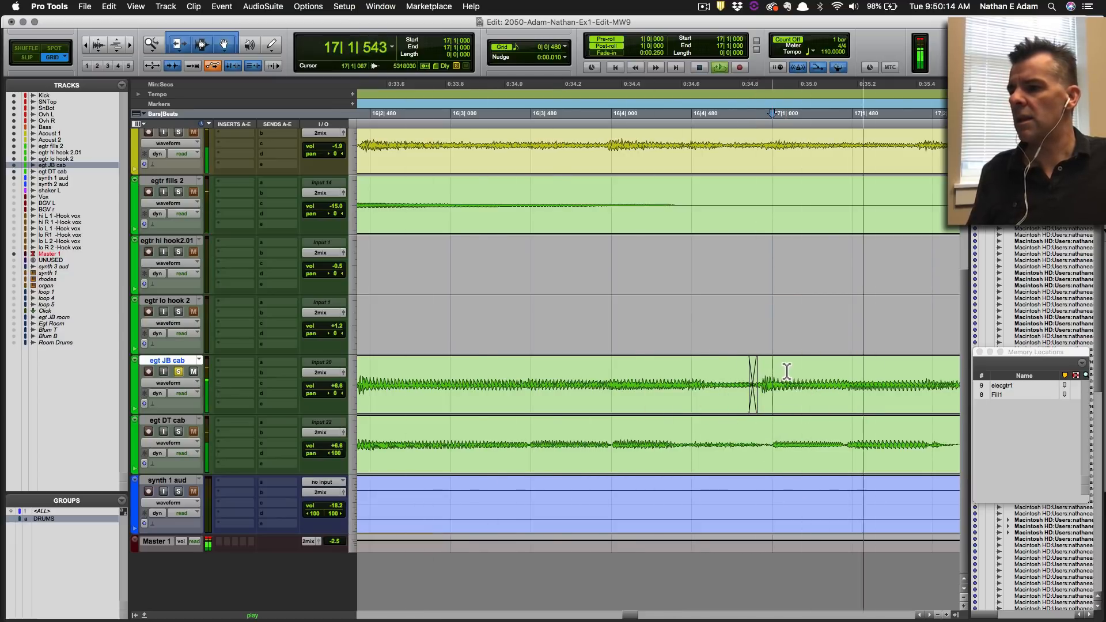
pyautogui.press('space')
# Color the repaired bar 16 clip on egt JB cab purple, applying the color to clips in tracks, and save the session.
pyautogui.doubleClick(716, 400)
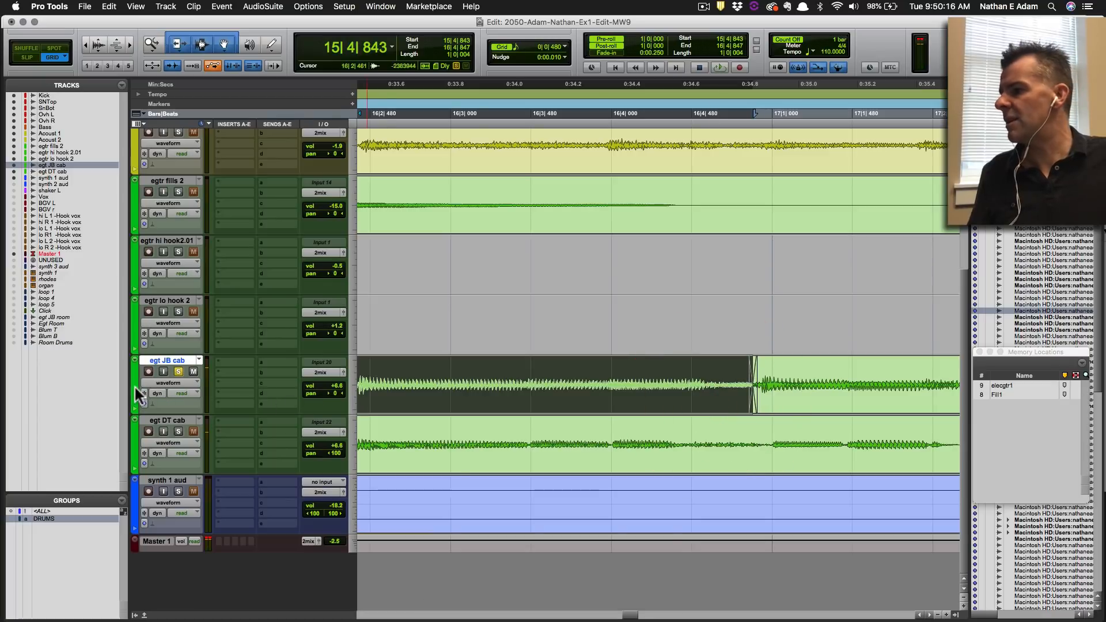
pyautogui.doubleClick(136, 389)
pyautogui.click(247, 102)
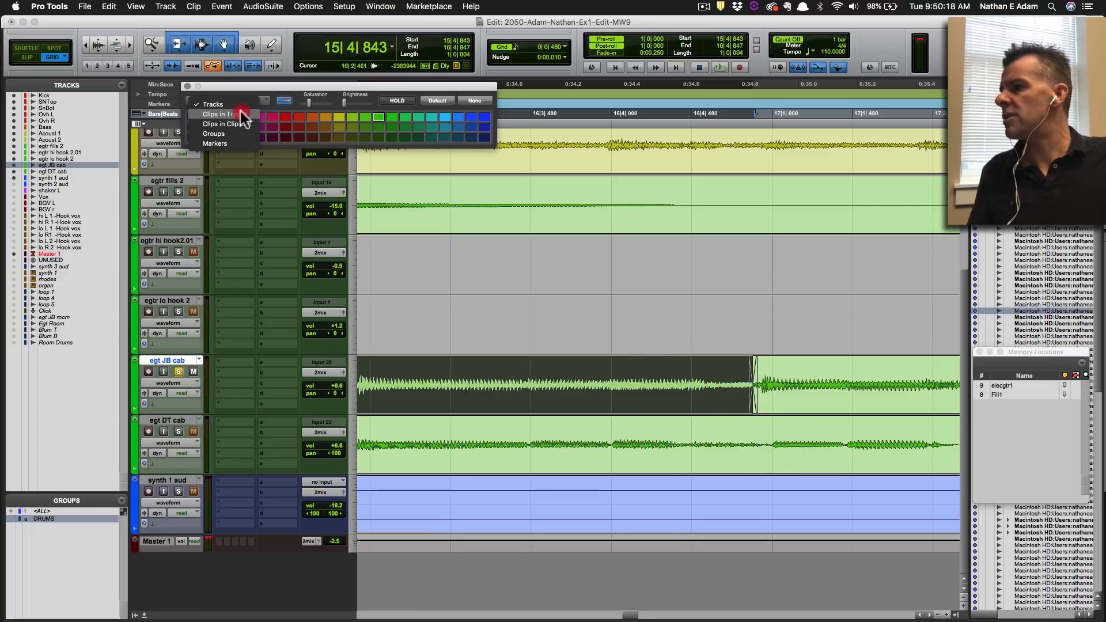
pyautogui.click(244, 142)
pyautogui.click(241, 138)
pyautogui.click(187, 86)
pyautogui.press('super+s')
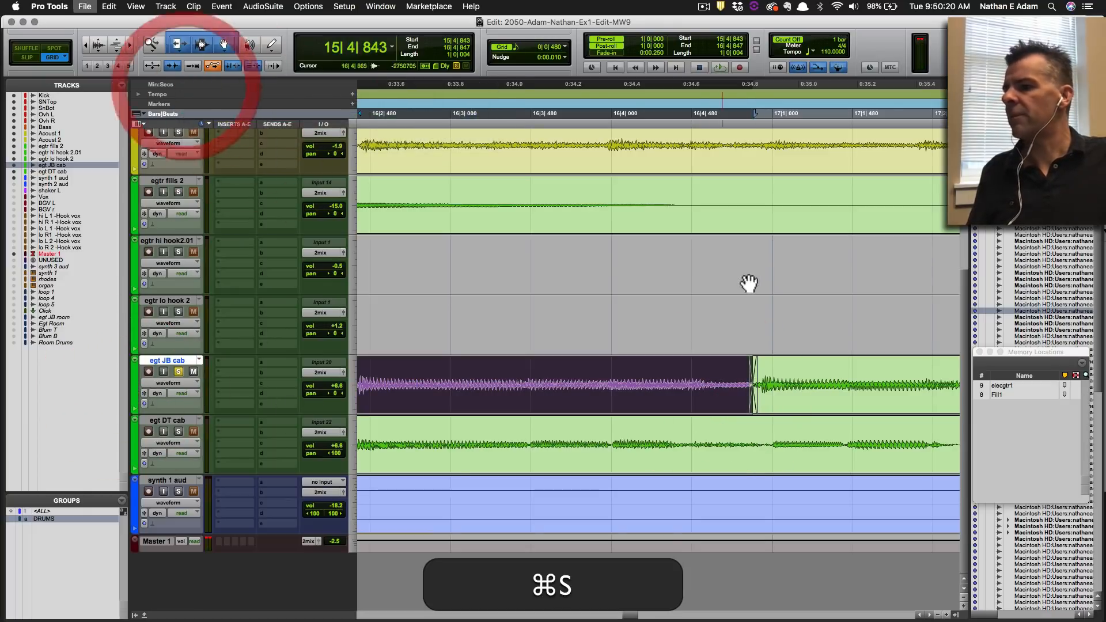
# Delete the elecgtr1 marker at bar 16 and save the session.
pyautogui.click(745, 313)
pyautogui.press('r')
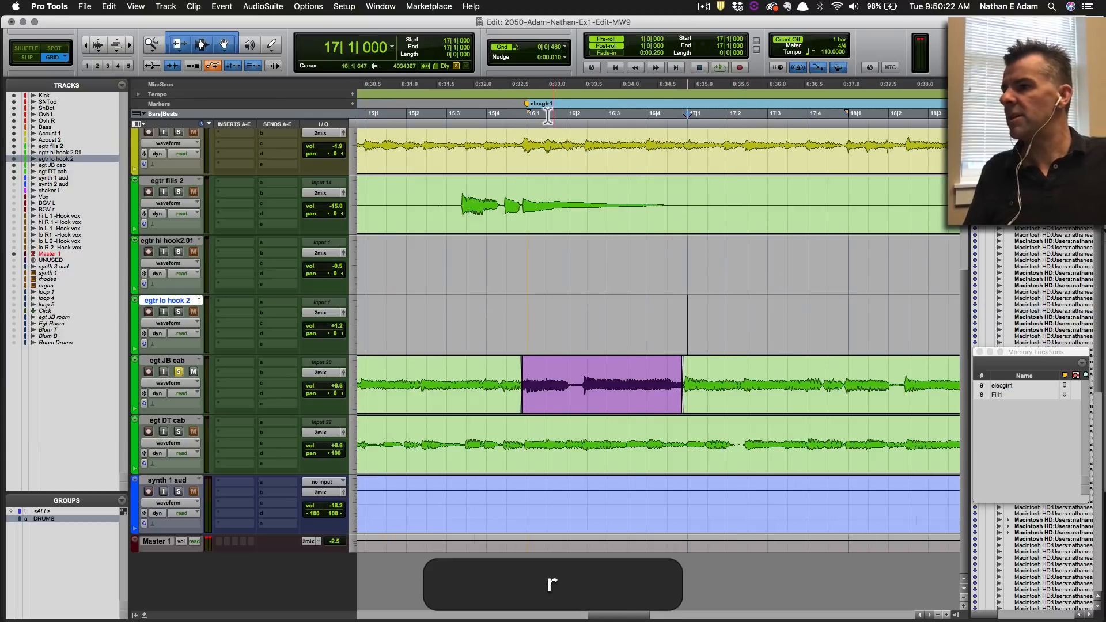
pyautogui.moveTo(527, 104); pyautogui.dragTo(528, 80)
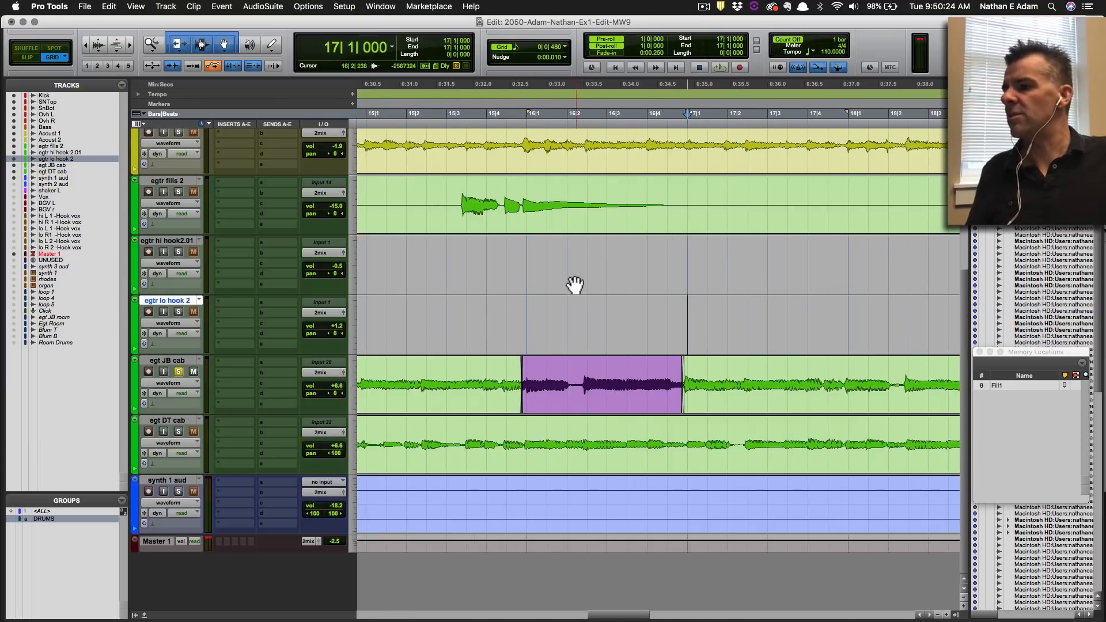
pyautogui.click(581, 254)
pyautogui.press('super+s')
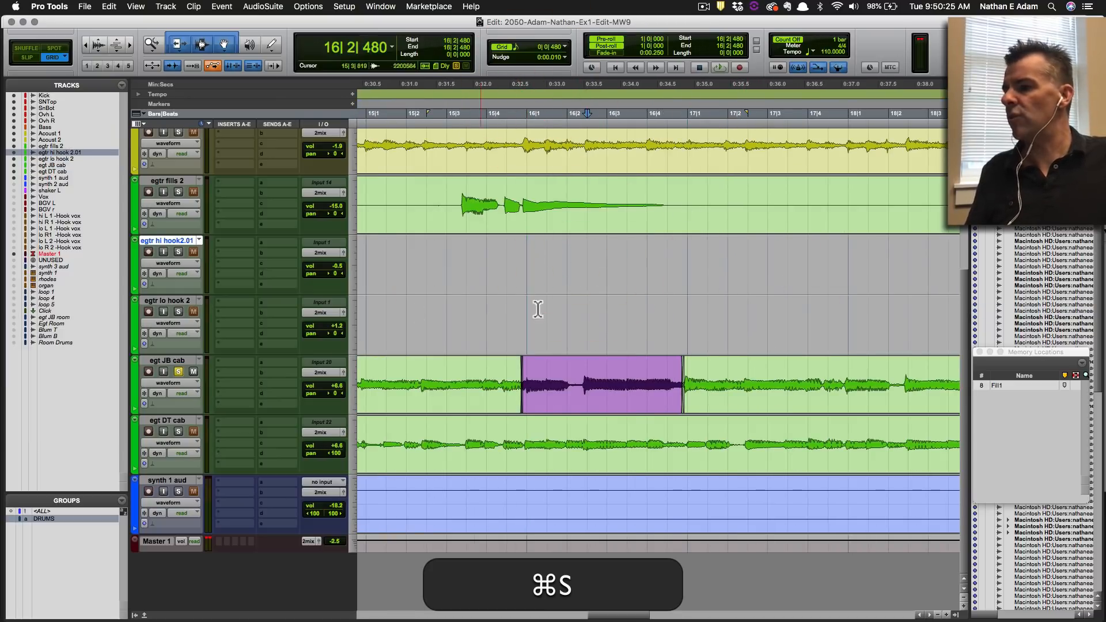
# Unsolo egt JB cab, audition the repaired bar with all tracks from 16|2|480, and save the session.
pyautogui.click(177, 371)
pyautogui.press('space')
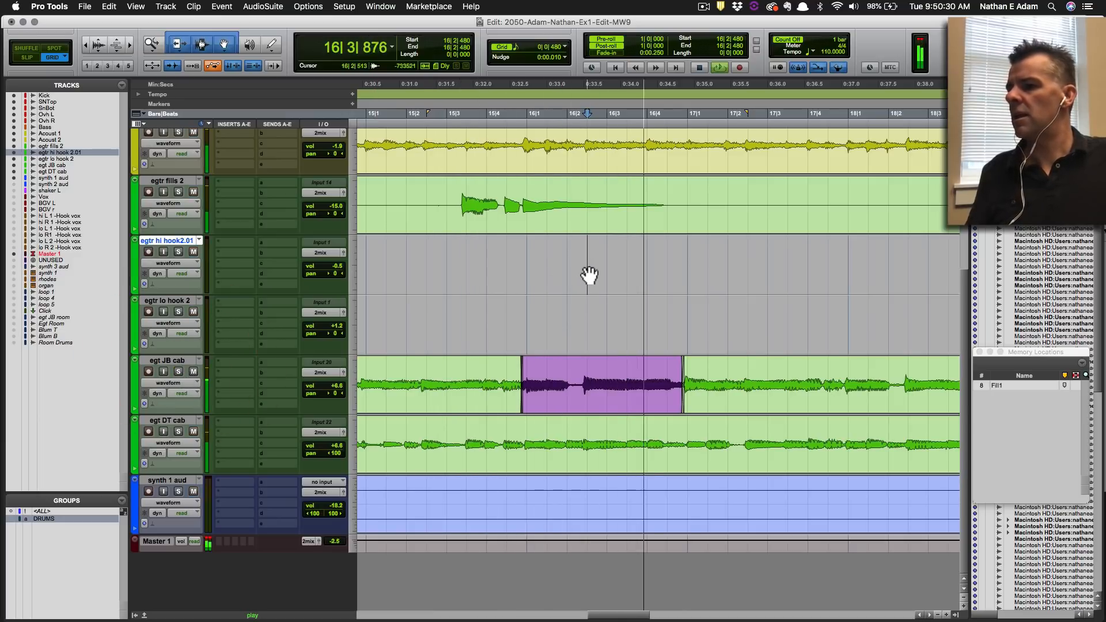
pyautogui.press('super+s')
pyautogui.press('super+r')
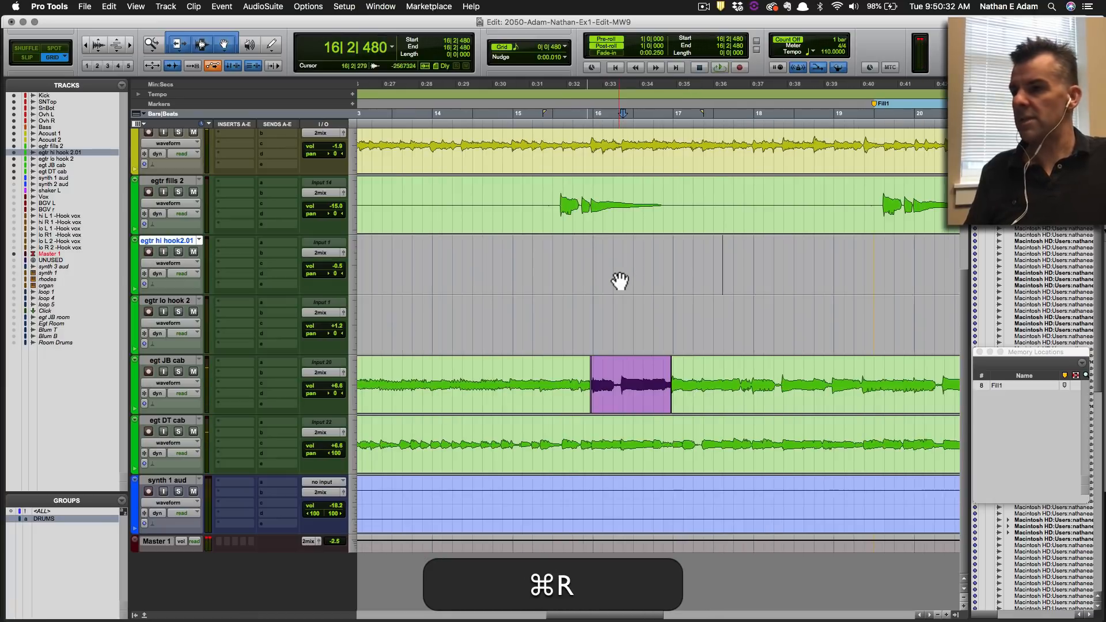
# Zoom out and fit all shown tracks from Kick to Master 1 into the Edit window, and save the session.
pyautogui.press('r')
pyautogui.press('e')
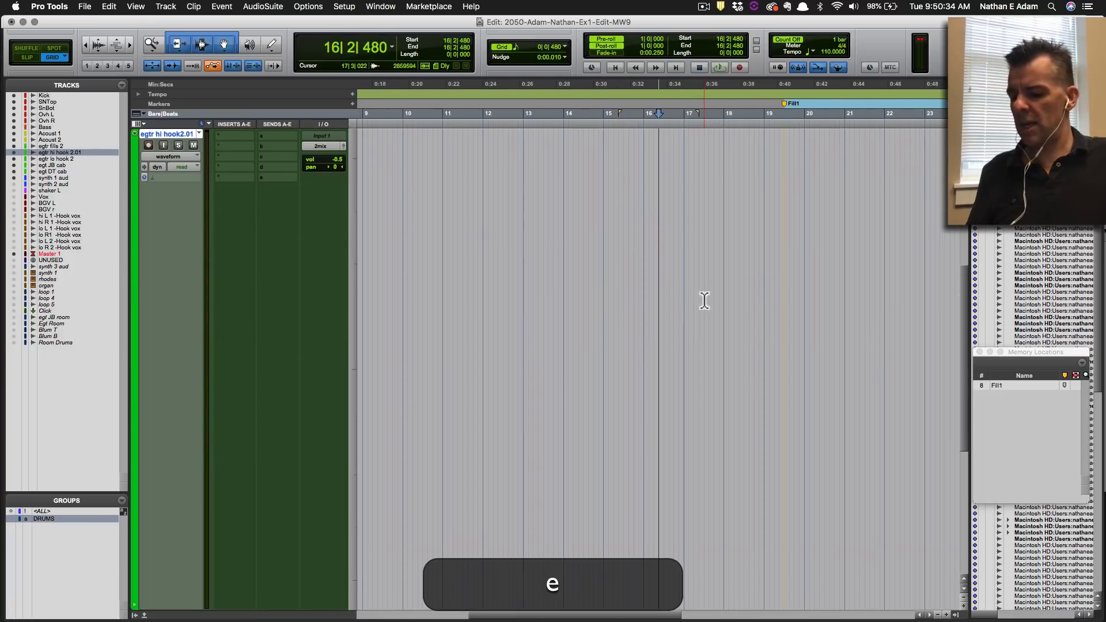
pyautogui.press('super+e')
pyautogui.press('super+s')
pyautogui.press('alt+ctrl+super+Down')
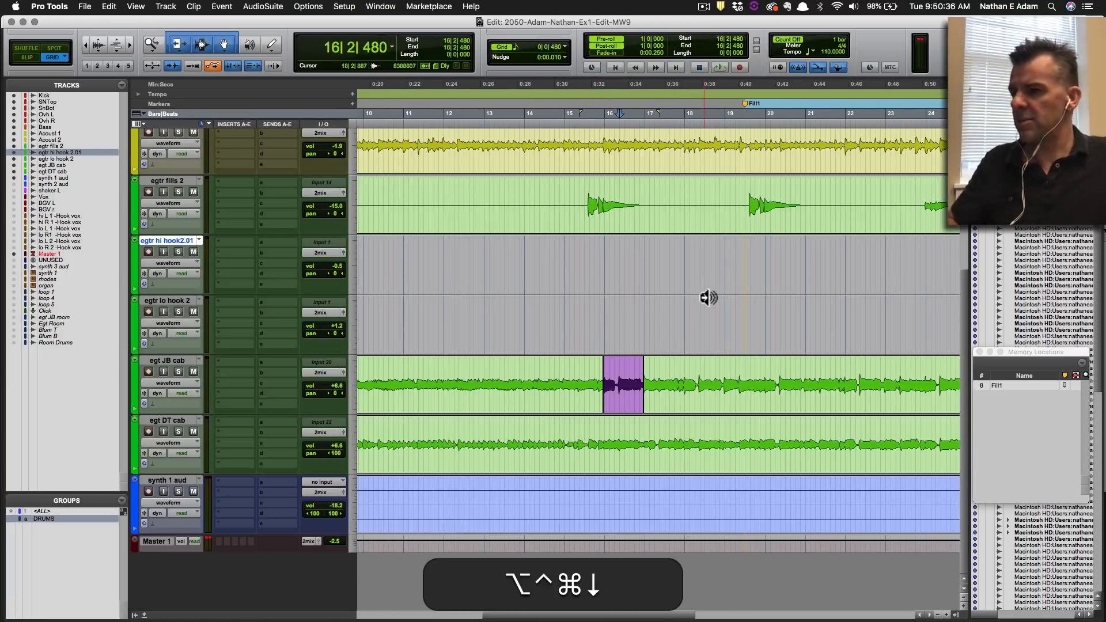
pyautogui.press('alt+super+s')
pyautogui.press('super+s')
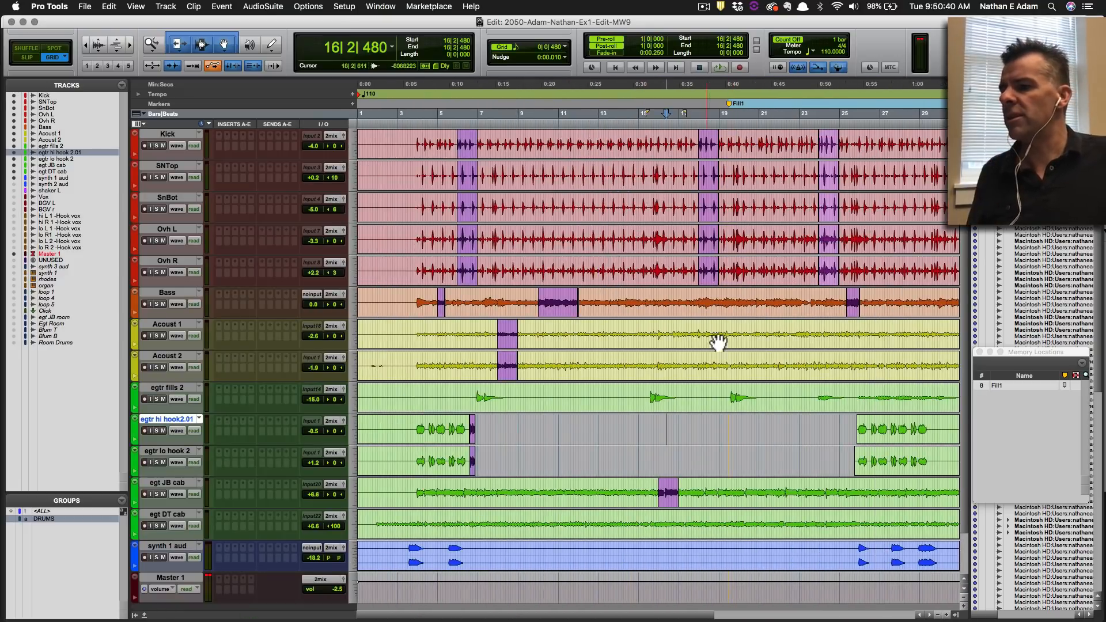
# Locate to 19|2|480 on egtr fills 2 beside the Fill1 marker and save the session.
pyautogui.press('super')
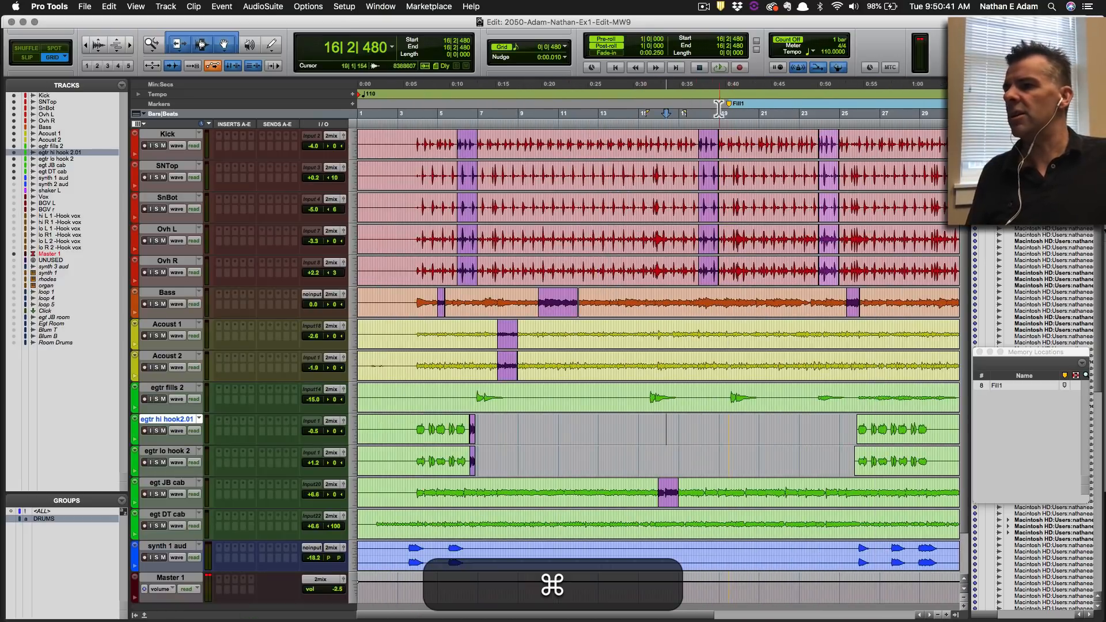
pyautogui.click(724, 395)
pyautogui.press('super+s')
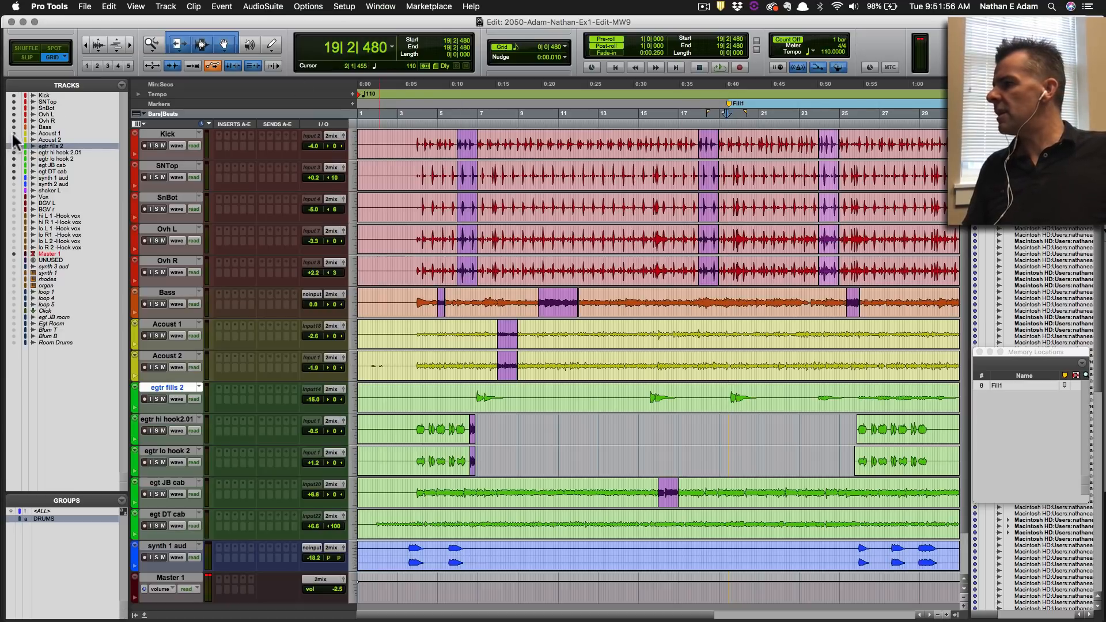
# Hide the drum, bass, acoustic and synth 1 aud tracks, fit the remaining tracks to the window height, and save the session.
pyautogui.moveTo(14, 140); pyautogui.dragTo(14, 85)
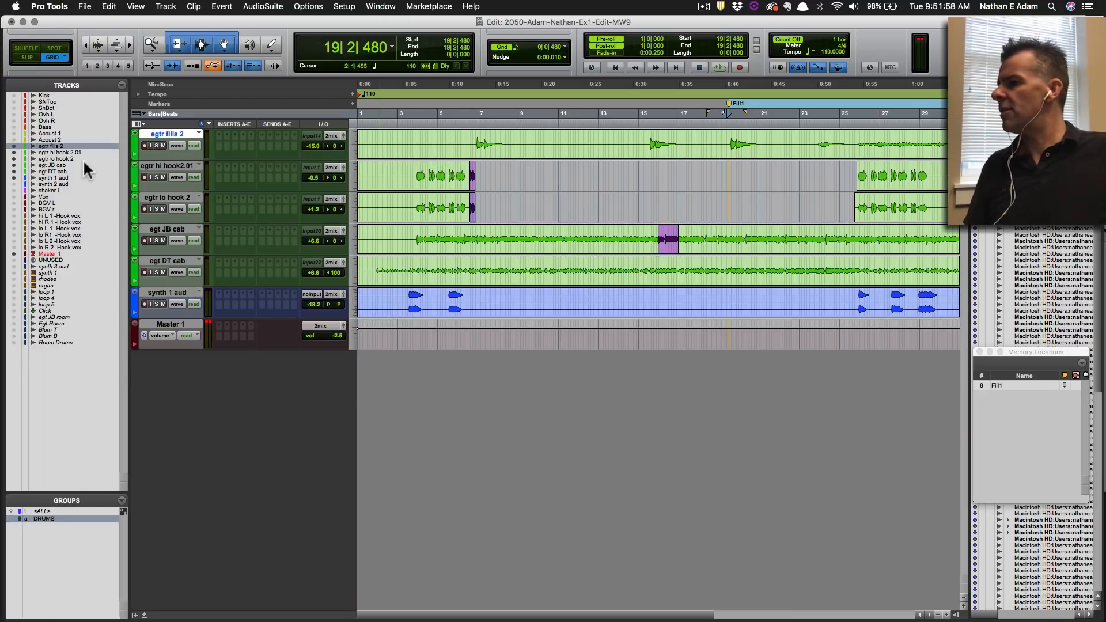
pyautogui.click(14, 178)
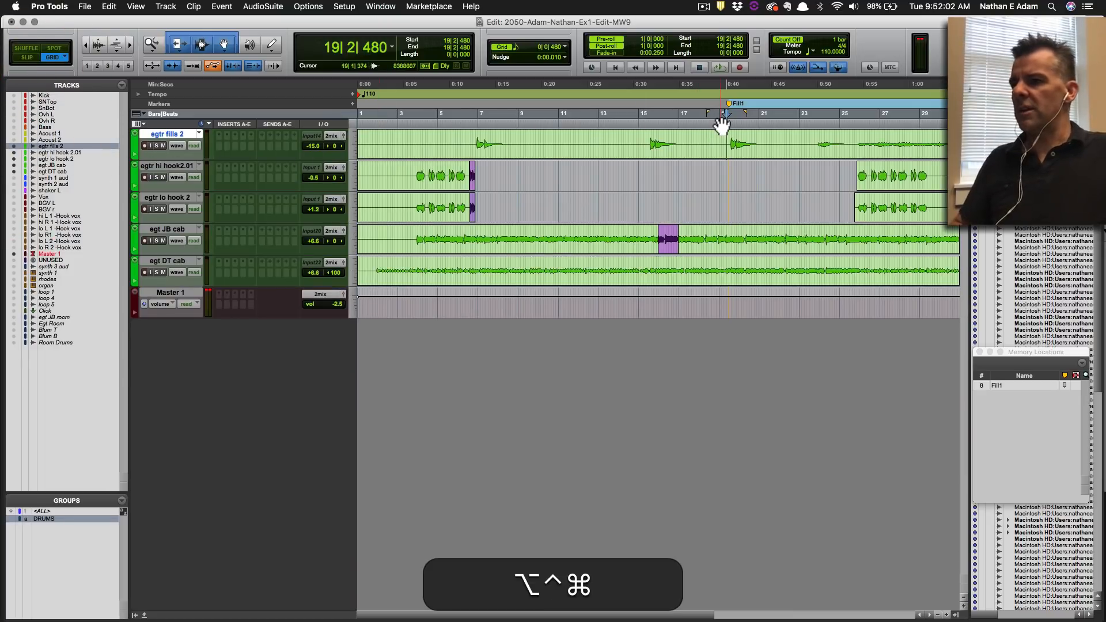
pyautogui.press('ctrl+alt+super+Down')
pyautogui.press('super+s')
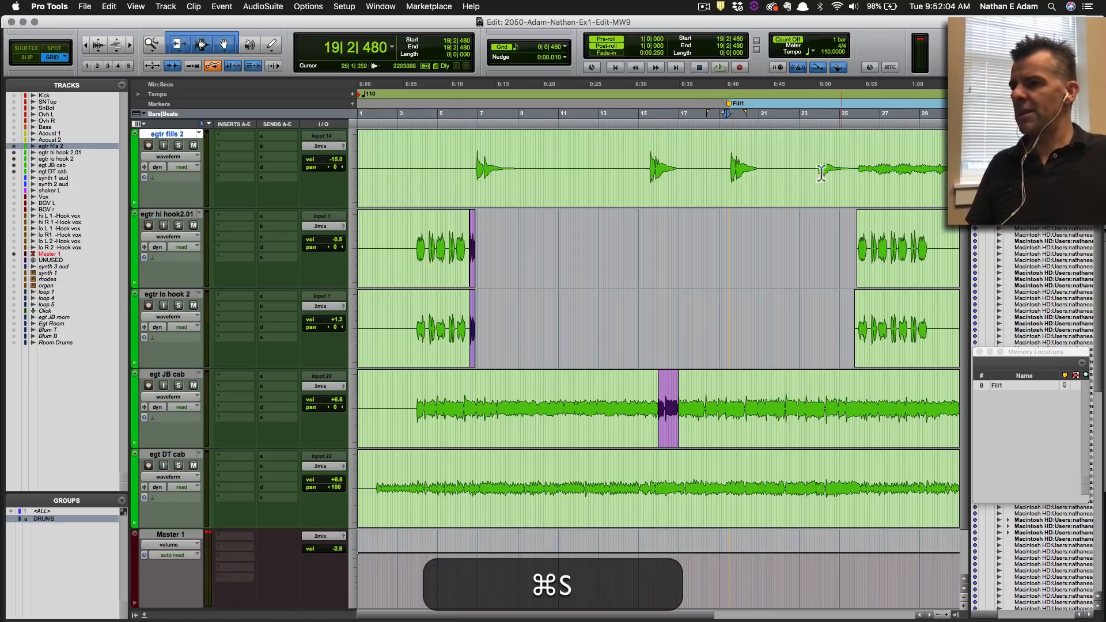
# Locate to the start of the fill at 19|3|480 on egtr fills 2 and save the session.
pyautogui.press('t')
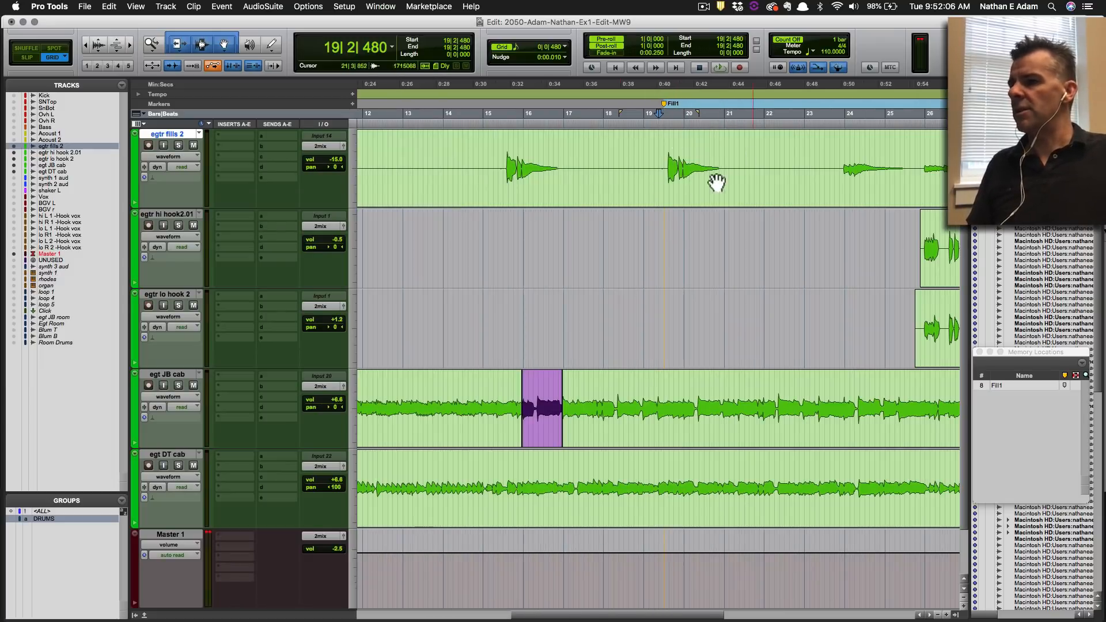
pyautogui.click(670, 158)
pyautogui.press('super+s')
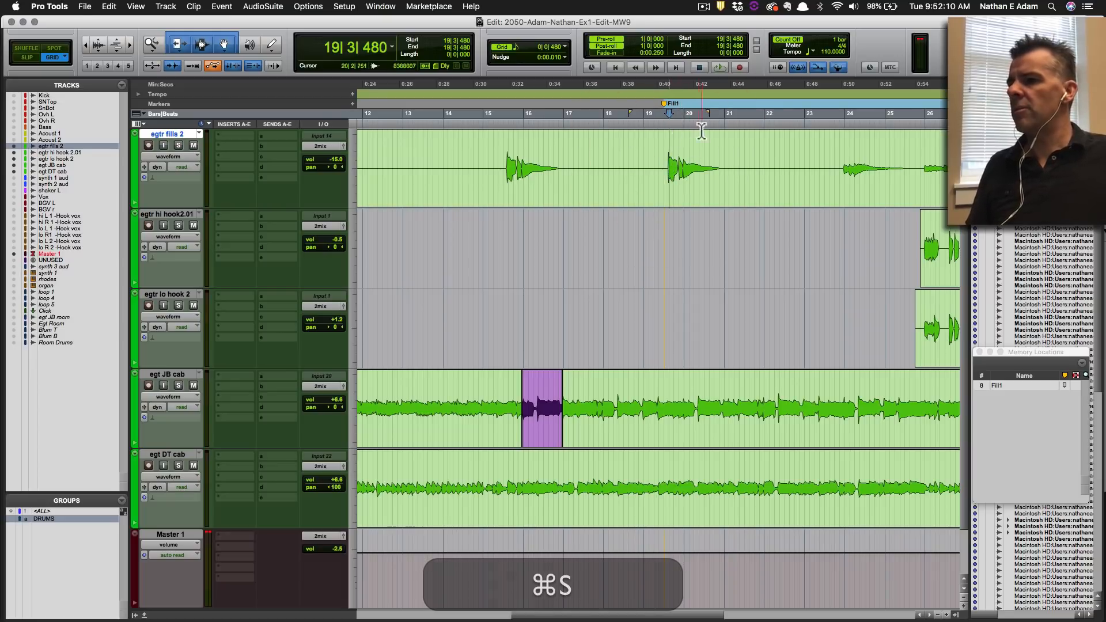
pyautogui.scroll(-2, 676, 138)
pyautogui.scroll(2, 676, 138)
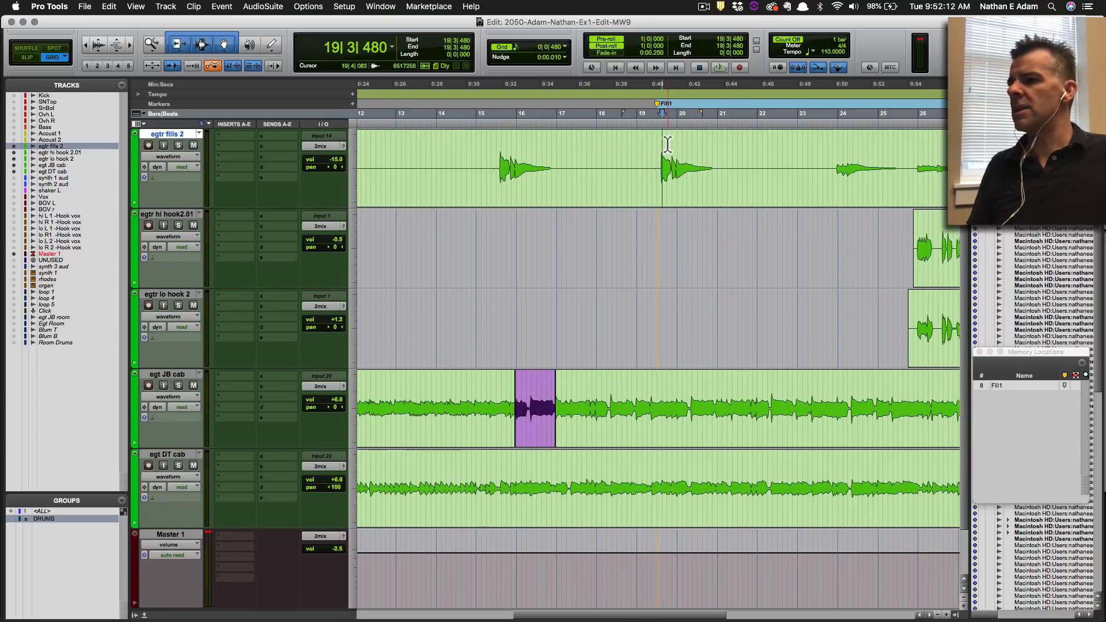
pyautogui.press('super+s')
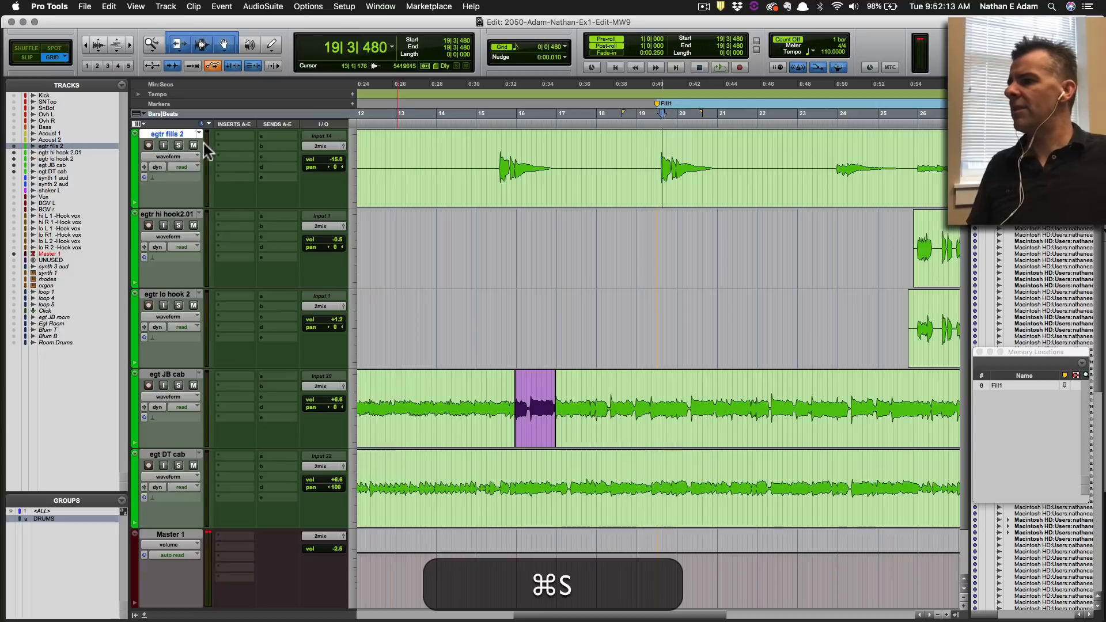
# Raise the egtr fills 2 volume to +7.2 dB while auditioning the fill from 19|3|480.
pyautogui.keyDown('alt'); pyautogui.click(334, 160); pyautogui.keyUp('alt')
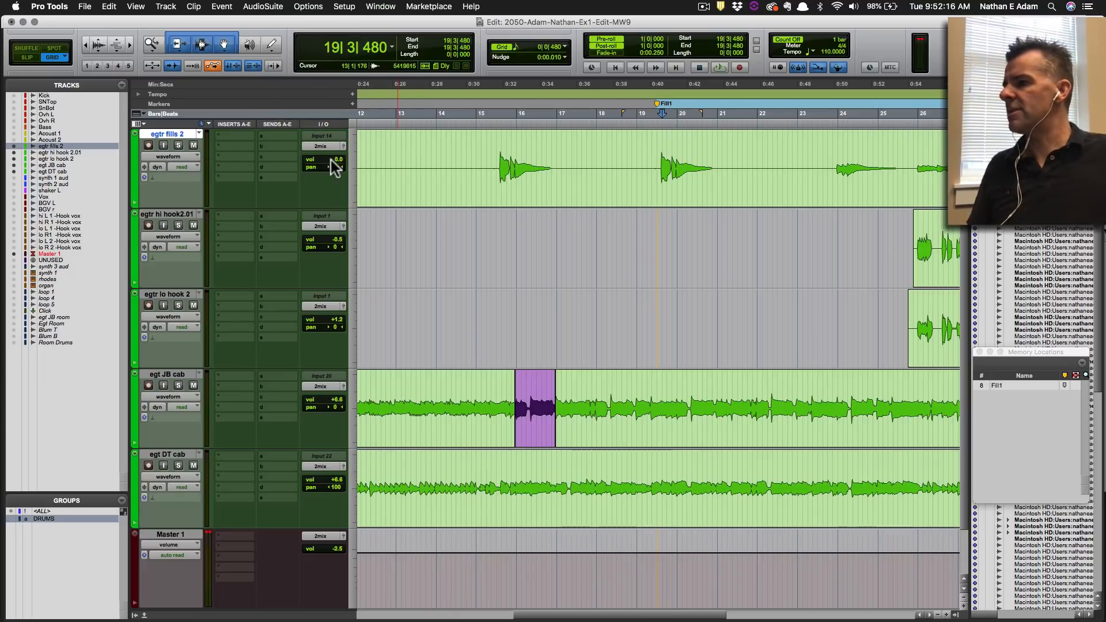
pyautogui.moveTo(331, 161); pyautogui.dragTo(334, 155)
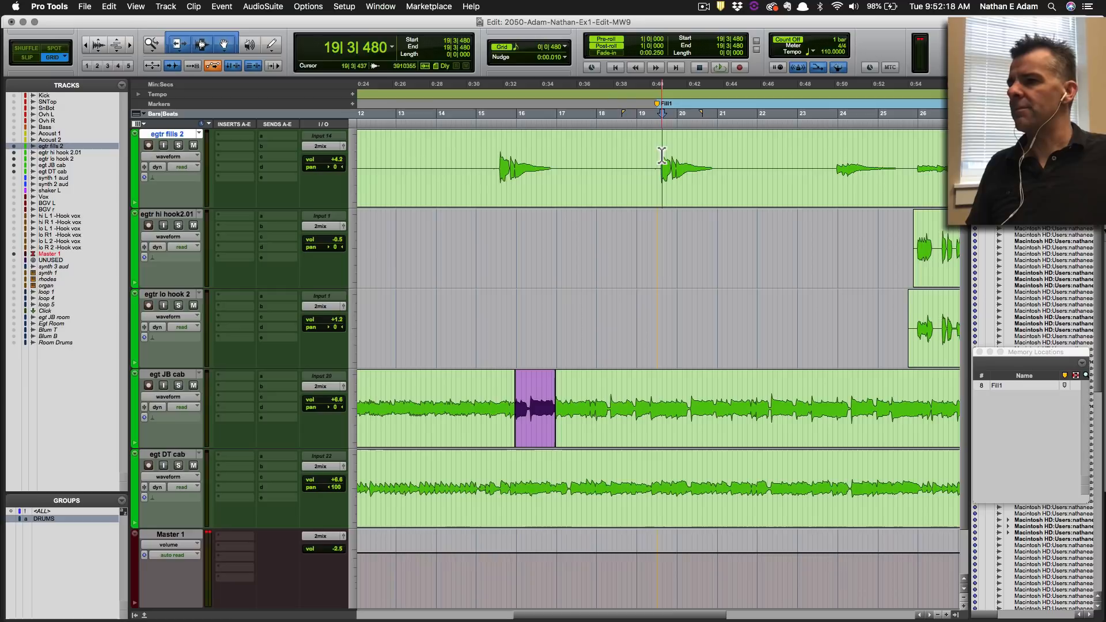
pyautogui.press('space')
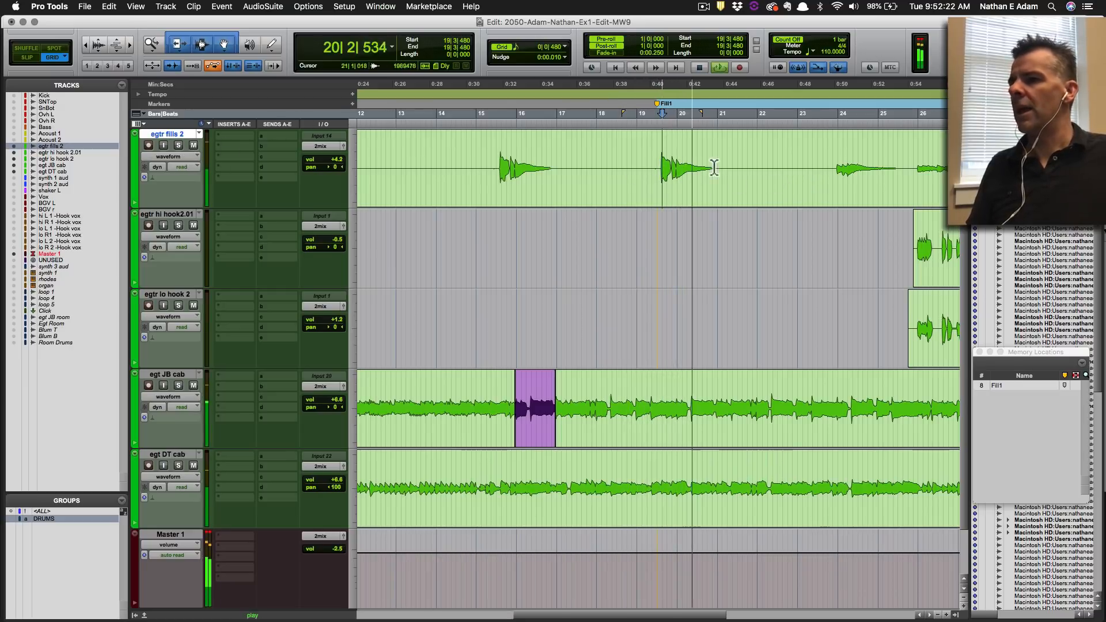
pyautogui.press('space')
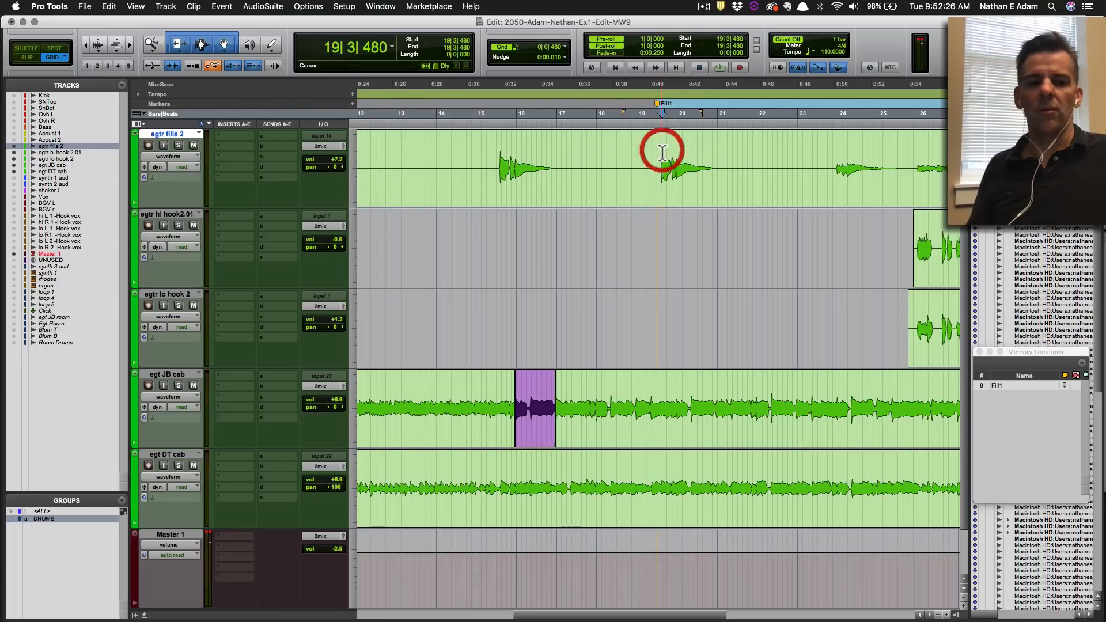
# Replay the approach to the fill at 19|3|480 in a closer view, stop, and save the session.
pyautogui.press('space')
pyautogui.press('t')
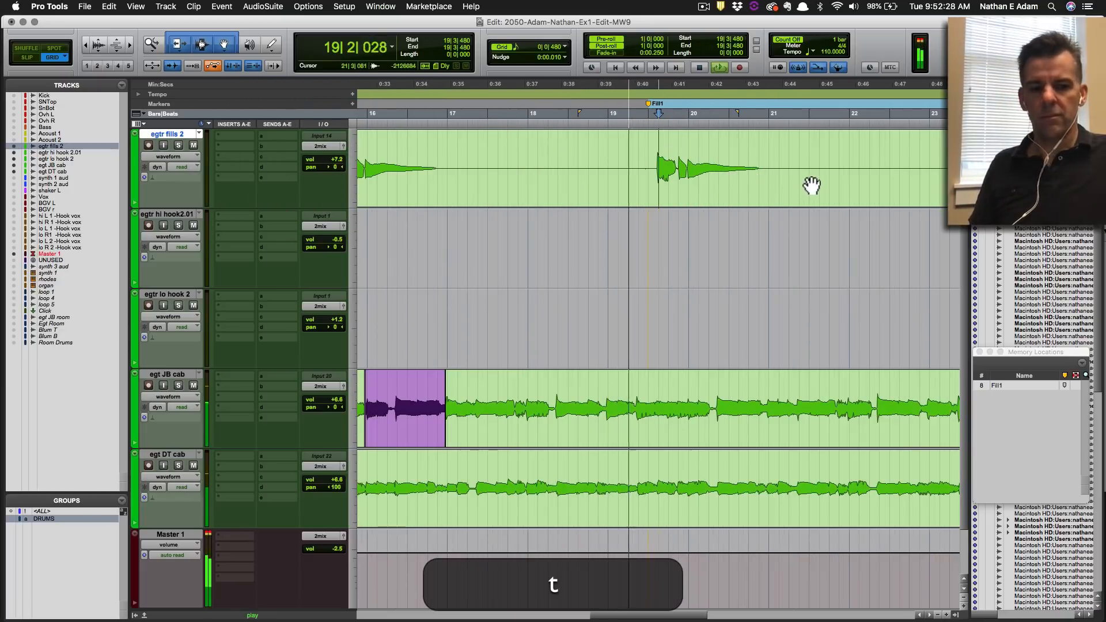
pyautogui.press('space')
pyautogui.press('super+s')
# Lower the Master 1 fader to -4.9 dB in the mixer, return to the Edit window and restart playback at the fill.
pyautogui.press('super+equal')
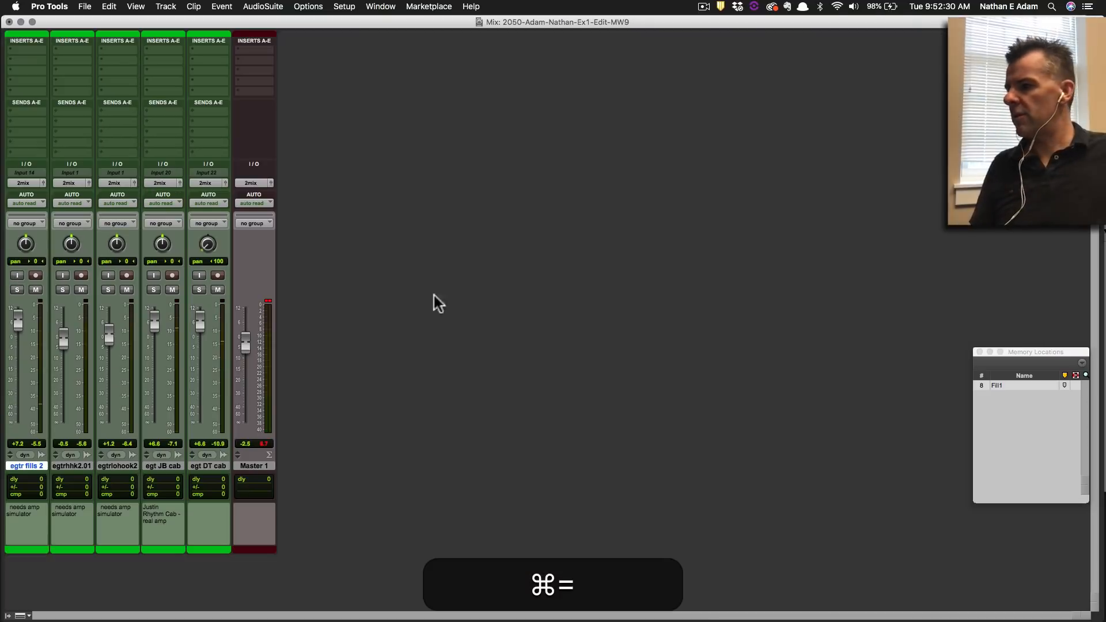
pyautogui.moveTo(247, 340); pyautogui.dragTo(246, 348)
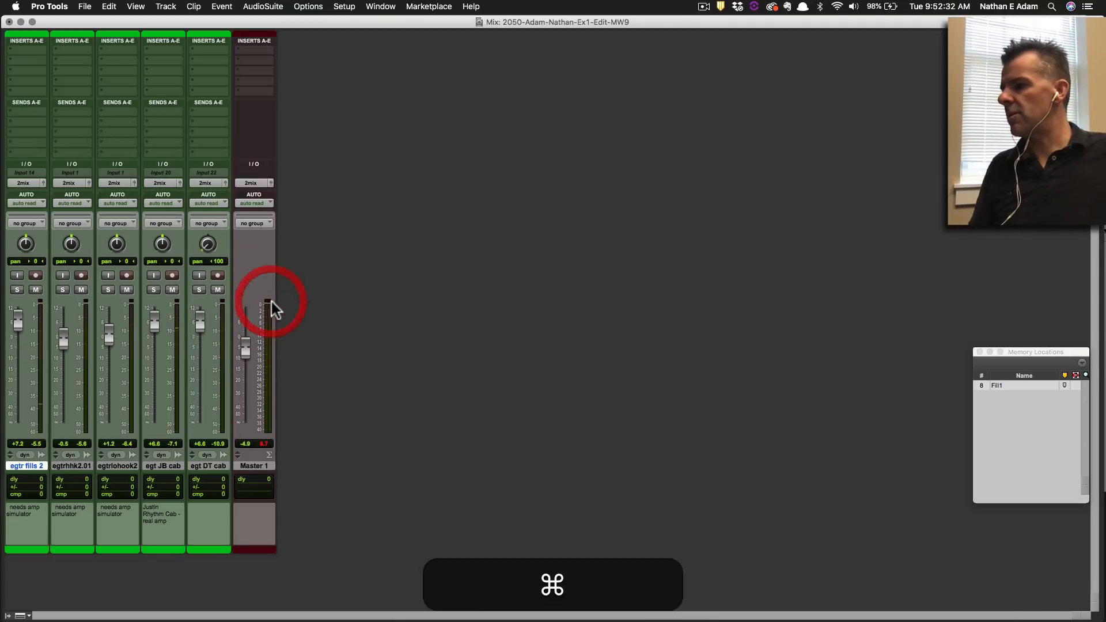
pyautogui.press('super+grave')
pyautogui.press('space')
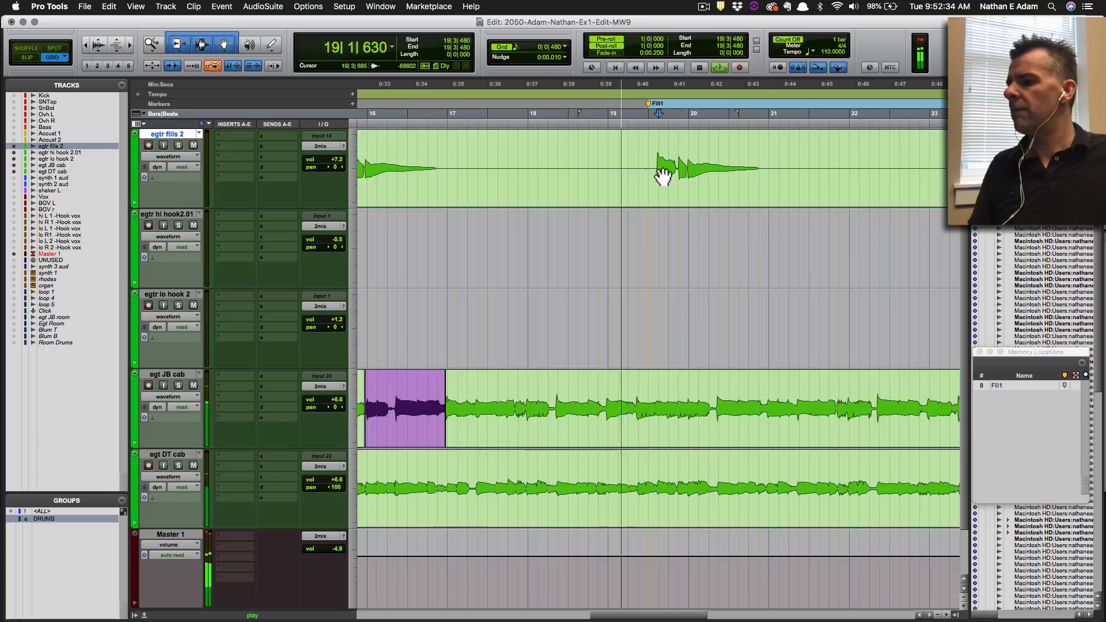
# Clear the Master 1 clip indicator, stop playback, and audition the earlier fill on egtr fills 2 from 15|3|480.
pyautogui.click(206, 533)
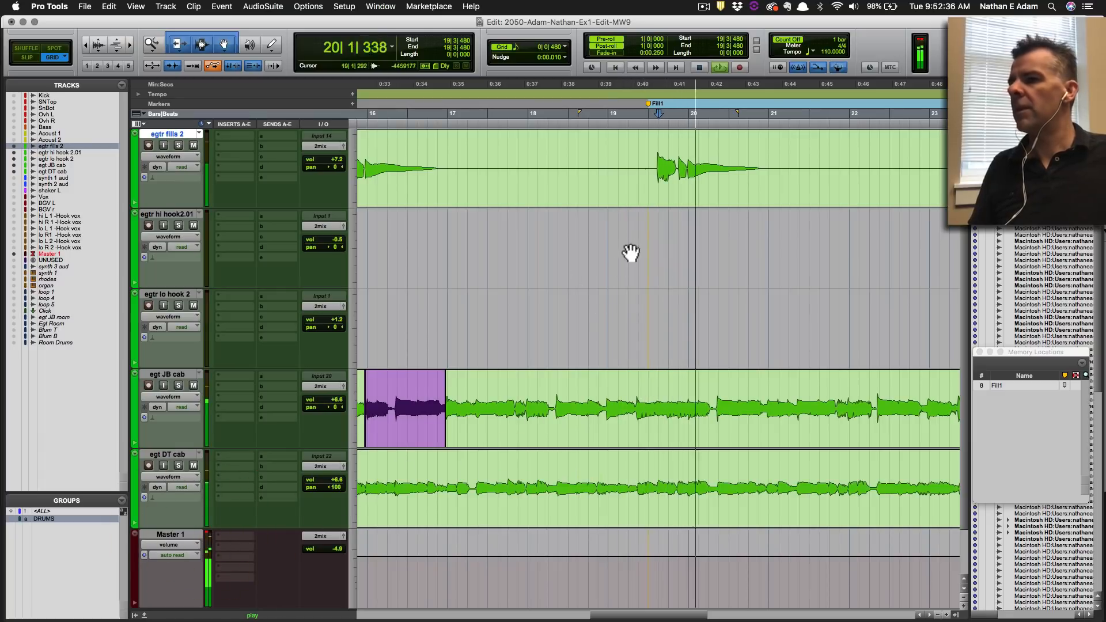
pyautogui.press('space')
pyautogui.press('r')
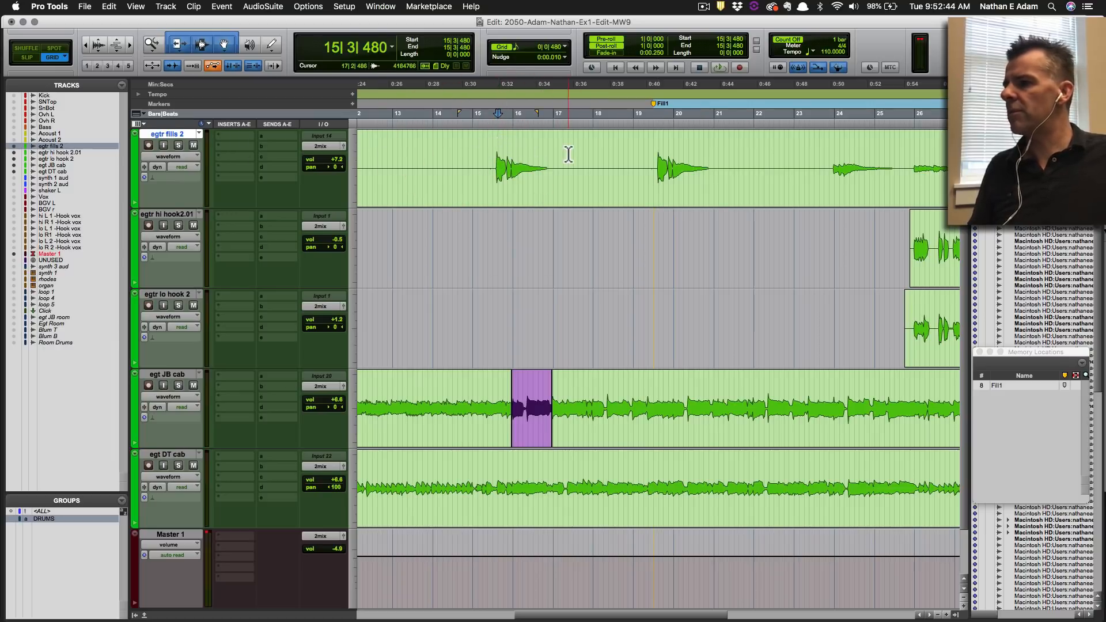
pyautogui.press('space')
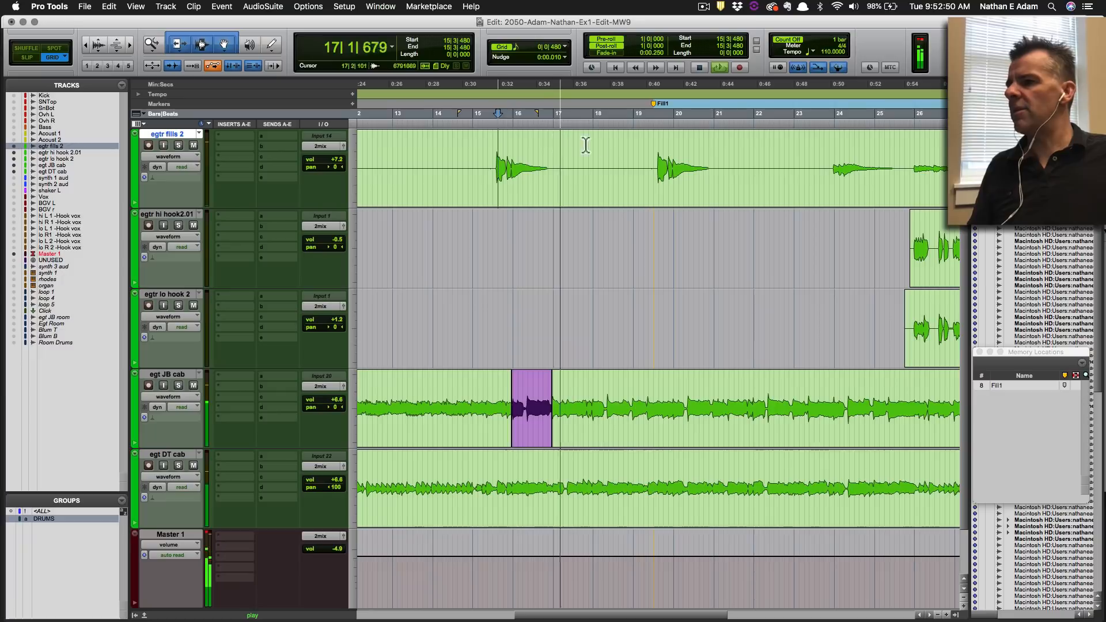
# Play the fill at 19|3|480 on egtr fills 2 for comparison with the earlier one, and stop.
pyautogui.click(659, 140)
pyautogui.press('space')
pyautogui.press('space')
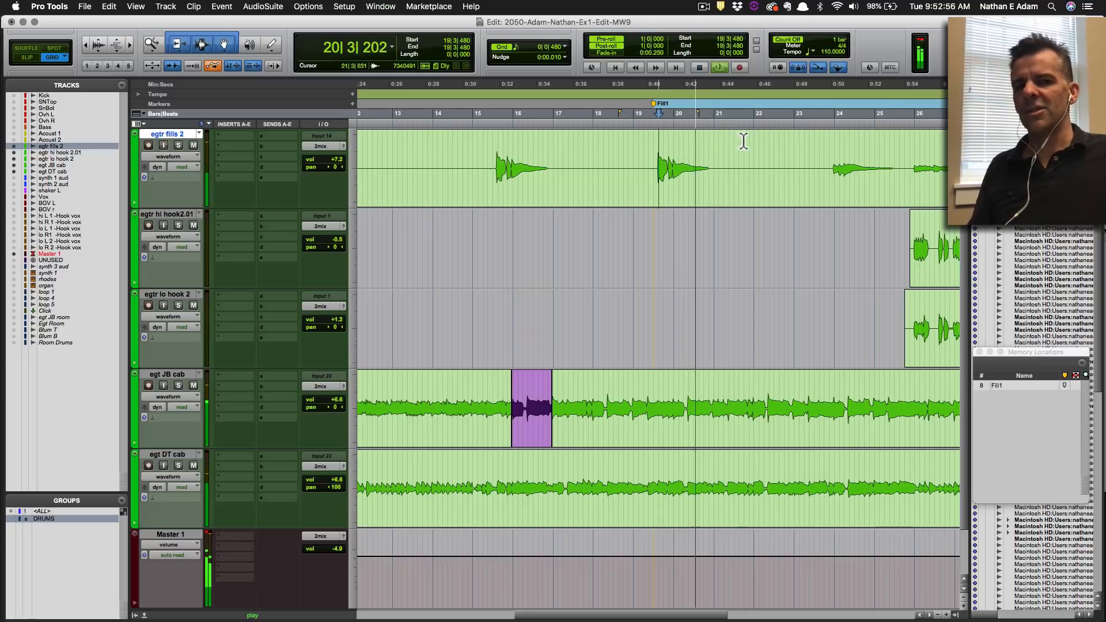
pyautogui.press('space')
# Audition egtr fills 2 from 24|3|480, stop, and save the session.
pyautogui.click(858, 144)
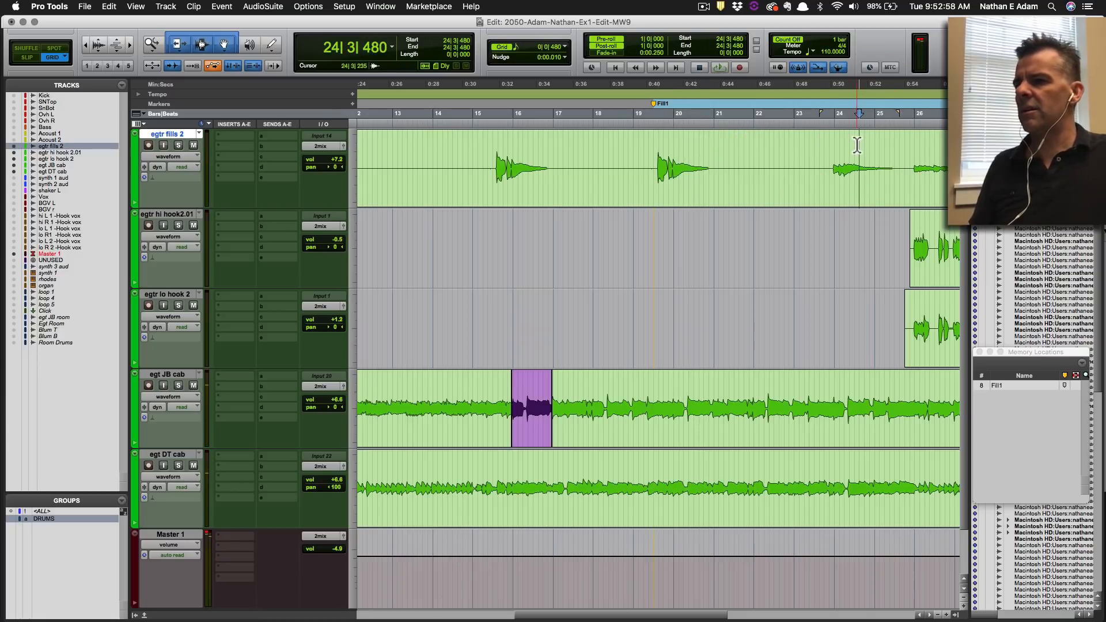
pyautogui.press('super+space')
pyautogui.press('super+space')
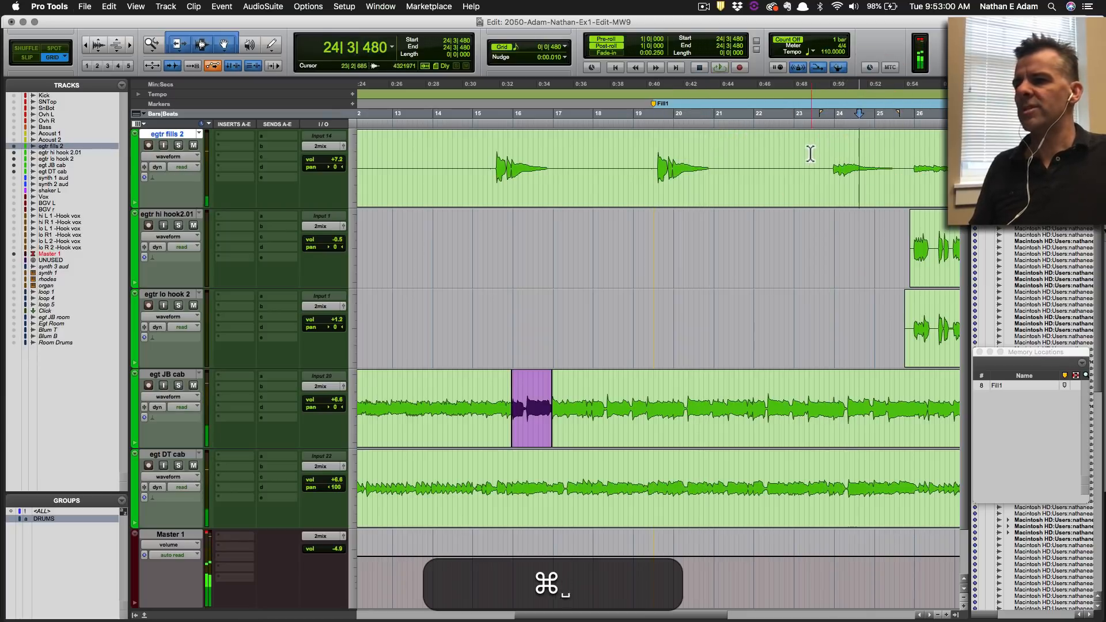
pyautogui.press('super+s')
# Audition the fills on egtr fills 2 from 7|3|000 and 15|4|000, and save the session.
pyautogui.hscroll(-15, 808, 153)
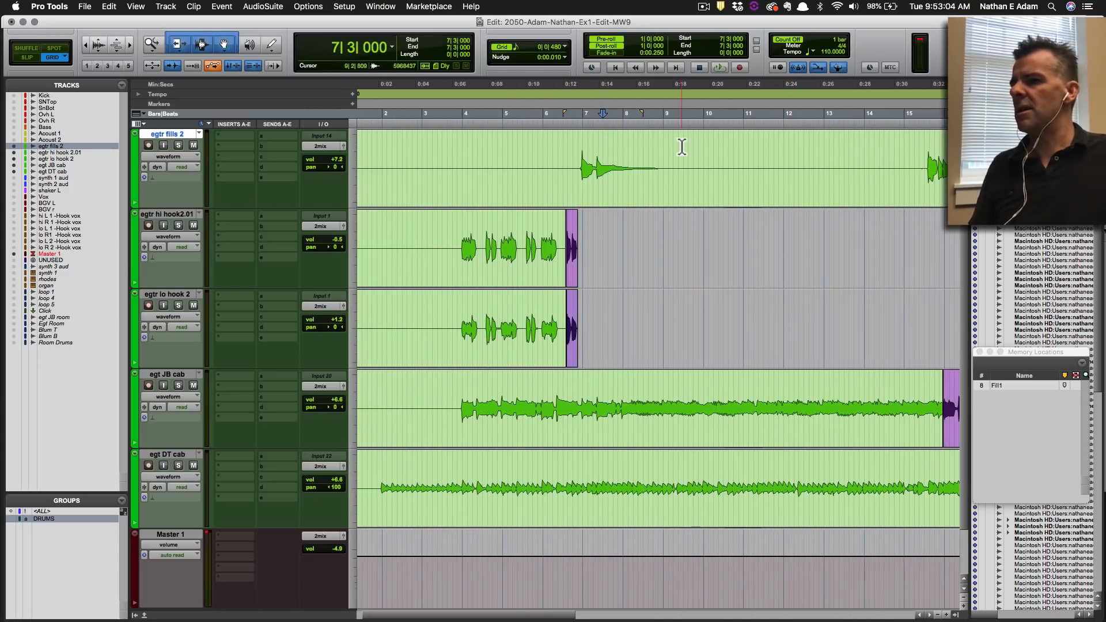
pyautogui.press('super+space')
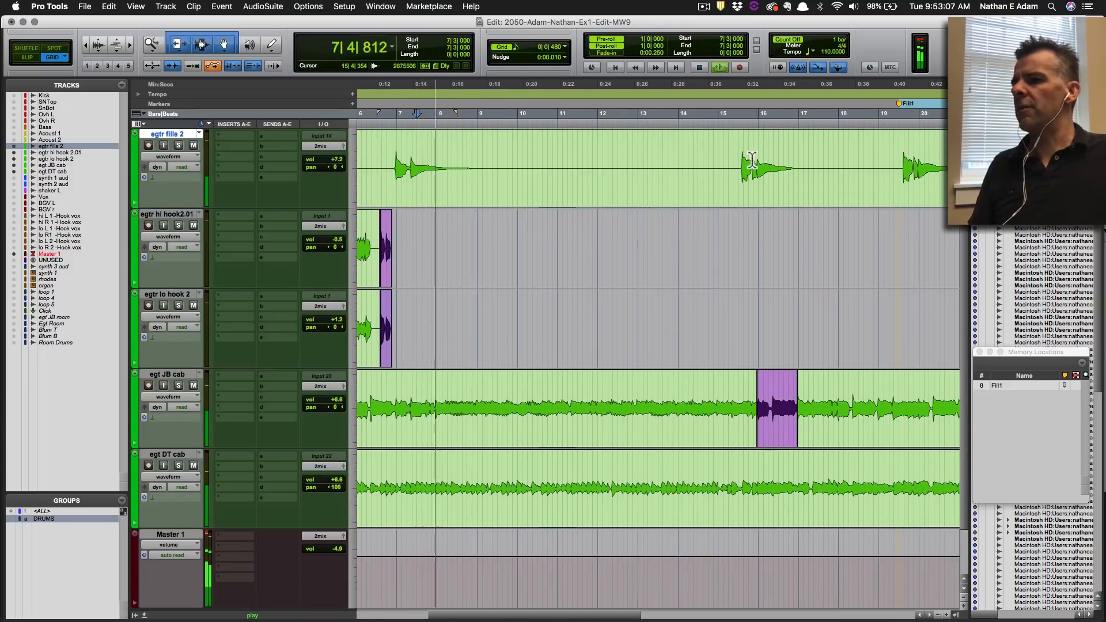
pyautogui.press('space')
pyautogui.click(749, 150)
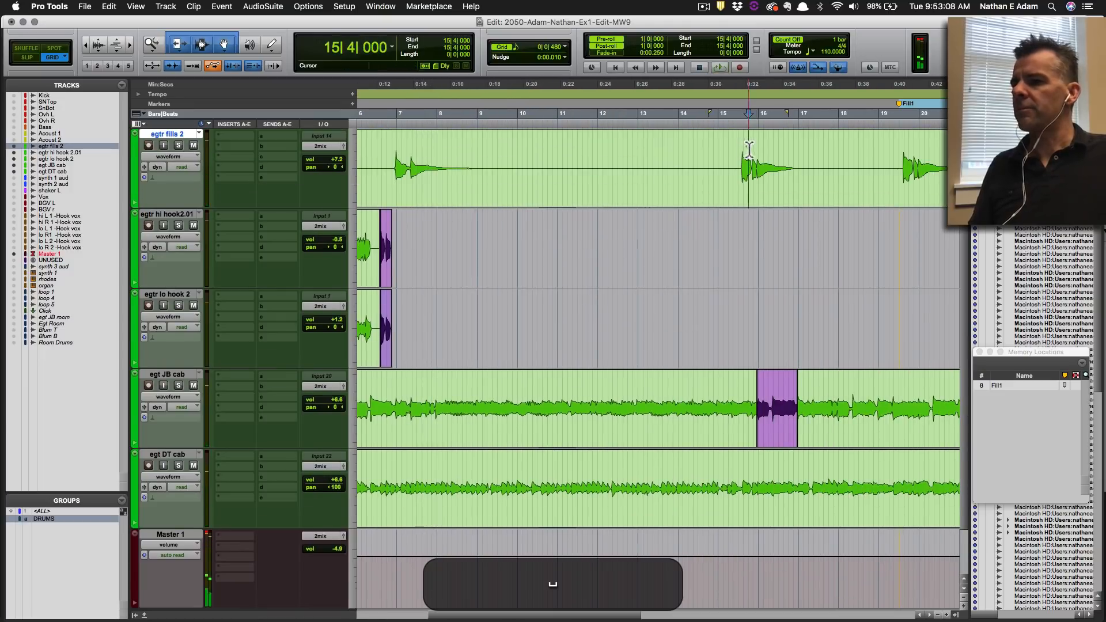
pyautogui.press('super+s')
# Compare the two similar fills on egtr fills 2 in a closer view and select the second from 19|3|480 to 21|1|000.
pyautogui.hscroll(3, 753, 152)
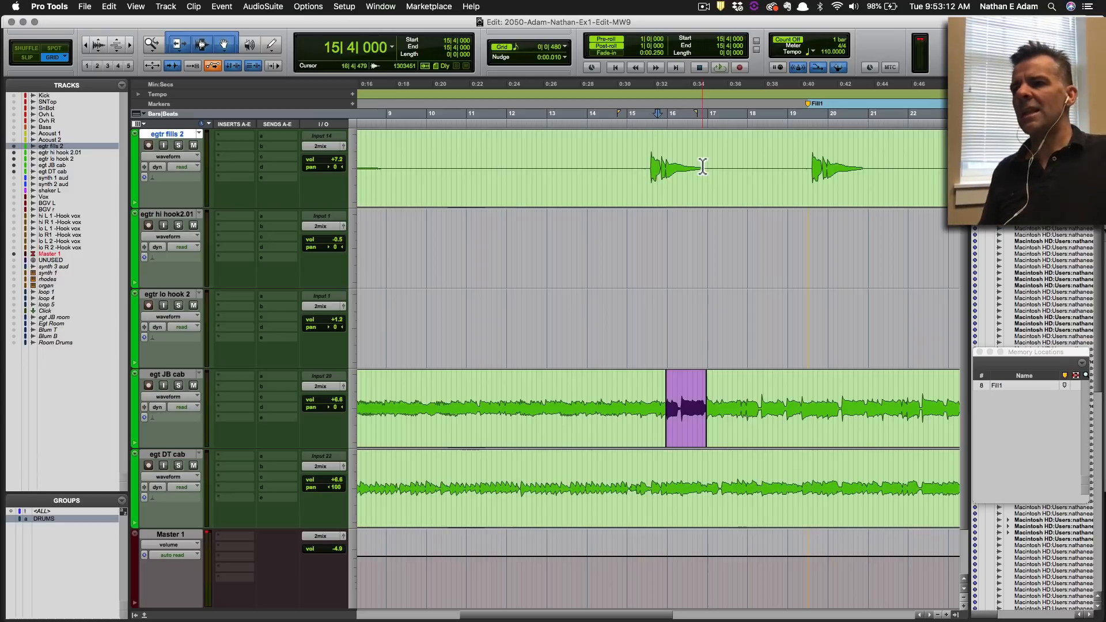
pyautogui.press('ctrl')
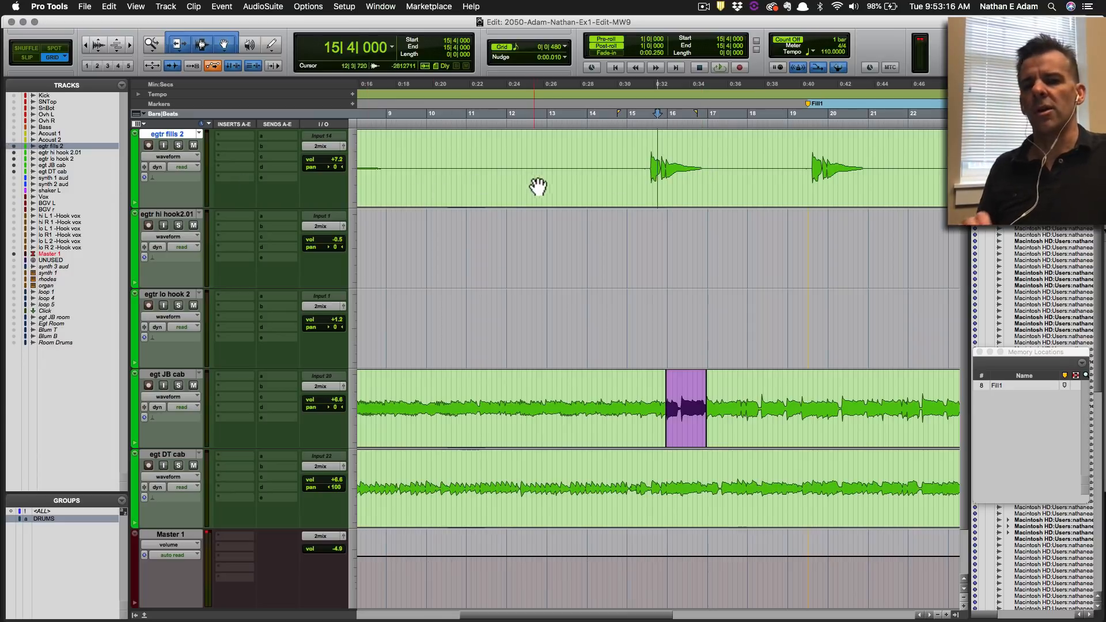
pyautogui.click(657, 145)
pyautogui.press('t')
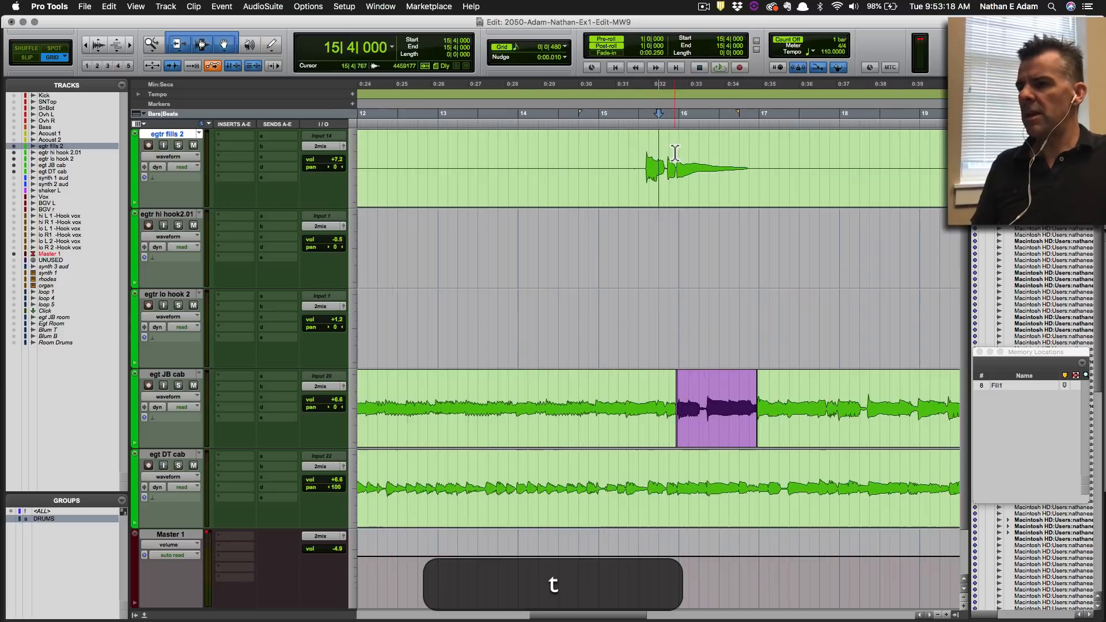
pyautogui.hscroll(5, 673, 154)
pyautogui.click(749, 151)
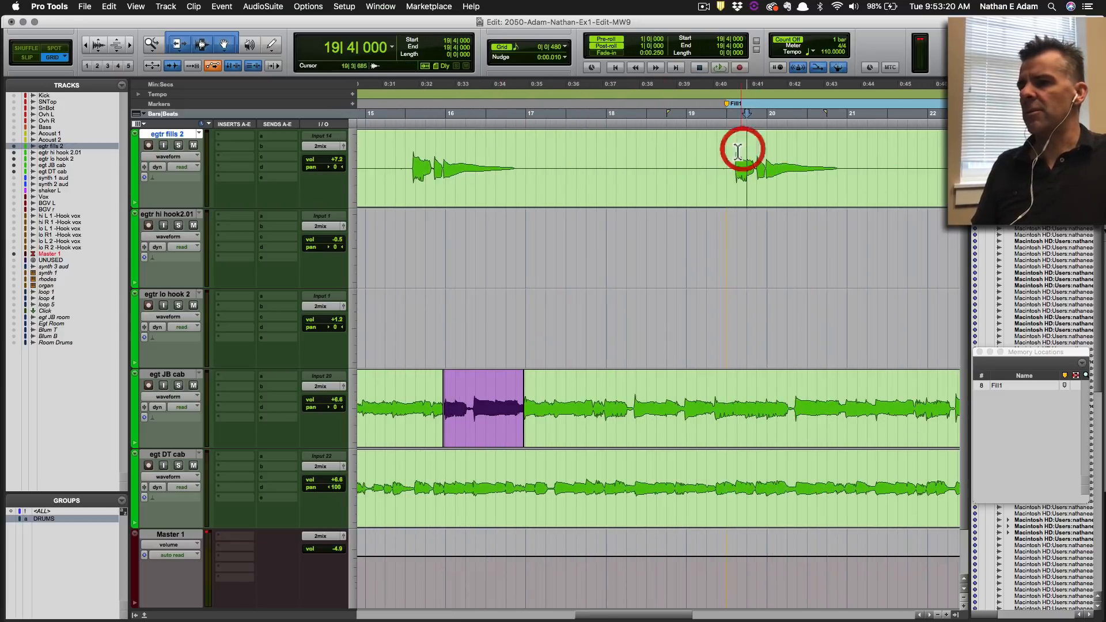
pyautogui.moveTo(736, 144); pyautogui.dragTo(847, 143)
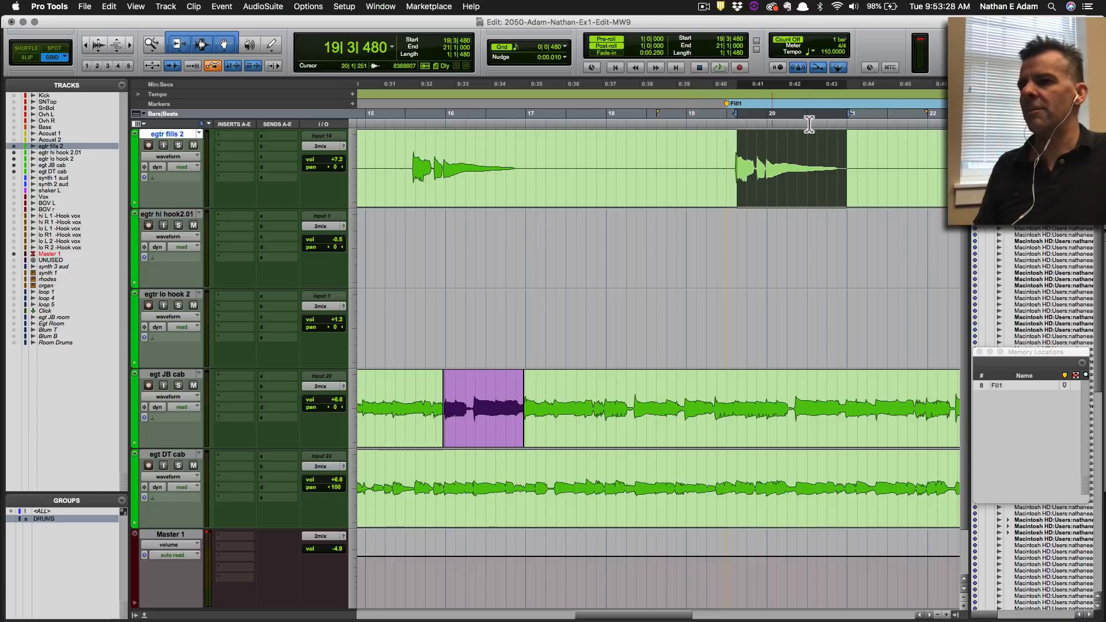
# Deselect the range, locate to 19|3|480 on egtr fills 2, replay the fill and stop playback.
pyautogui.click(786, 152)
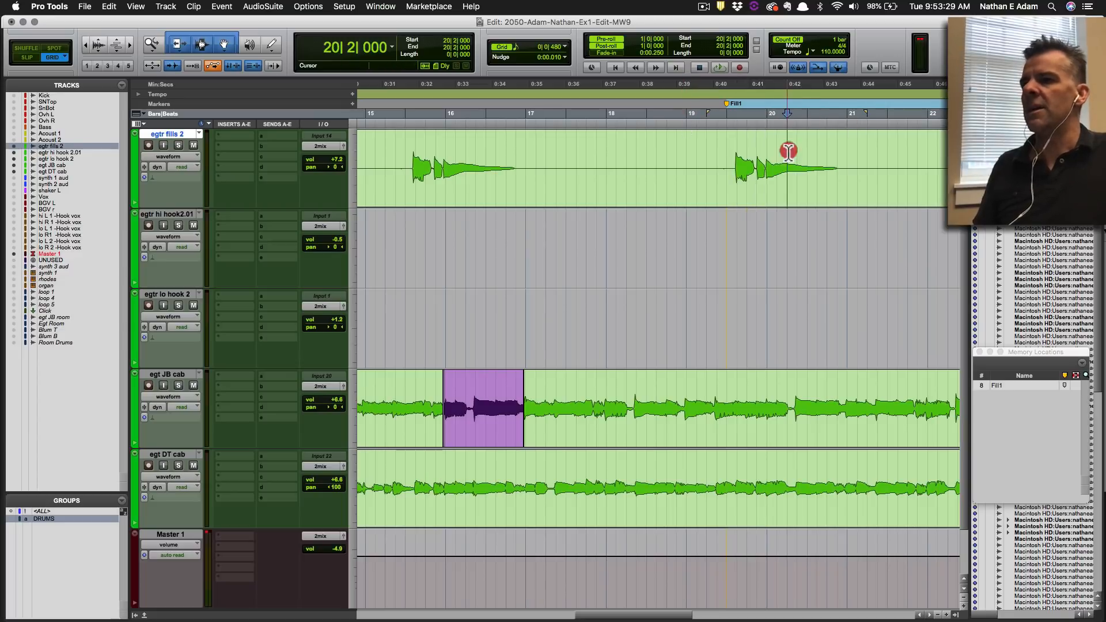
pyautogui.click(739, 144)
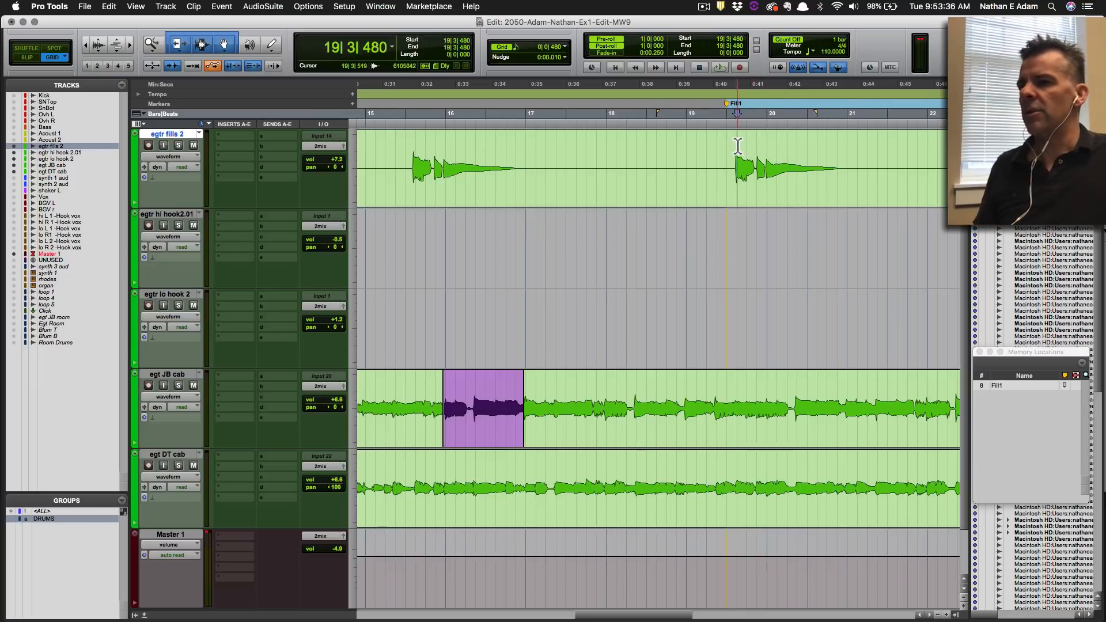
pyautogui.press('space')
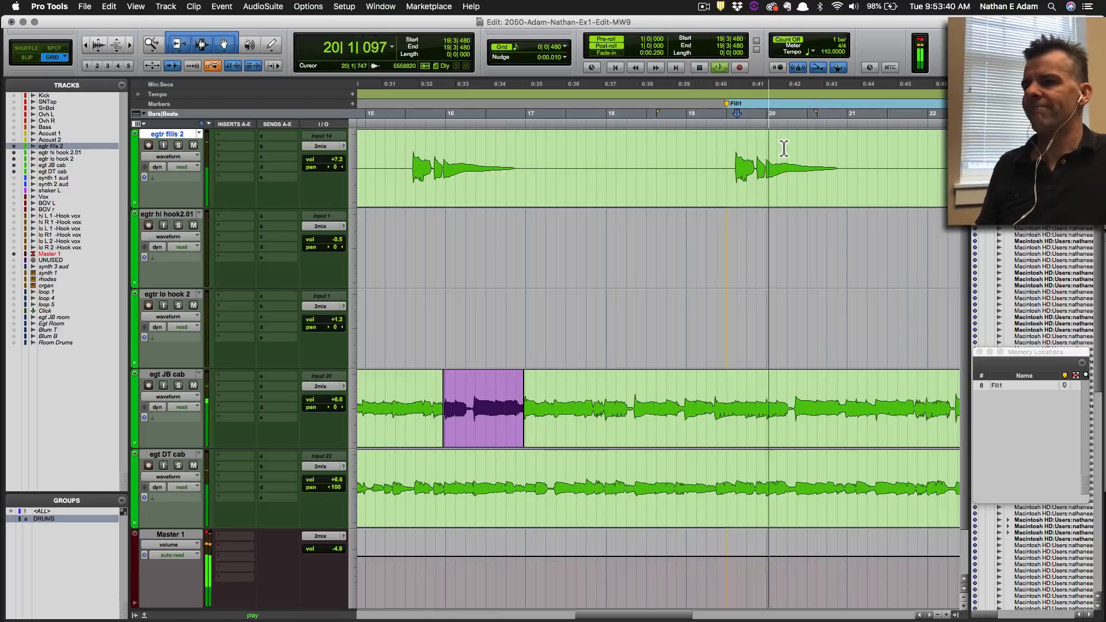
pyautogui.press('space')
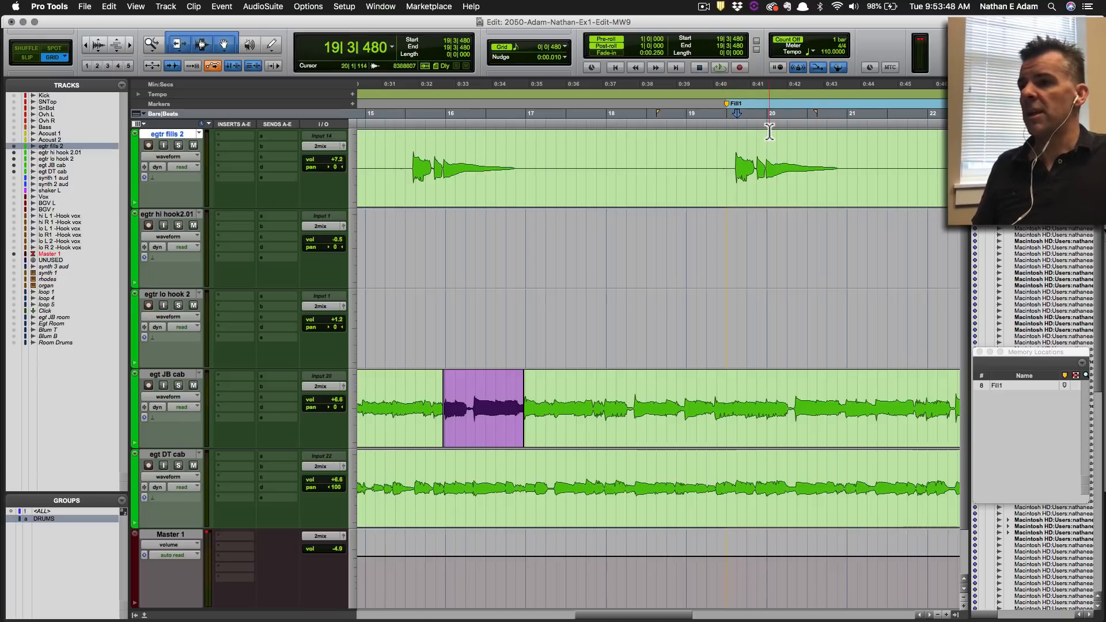
# Copy the good fill from 15|3|000 to 17|1|000 on egtr fills 2 and paste it at 19|2|480.
pyautogui.moveTo(734, 155); pyautogui.dragTo(818, 154)
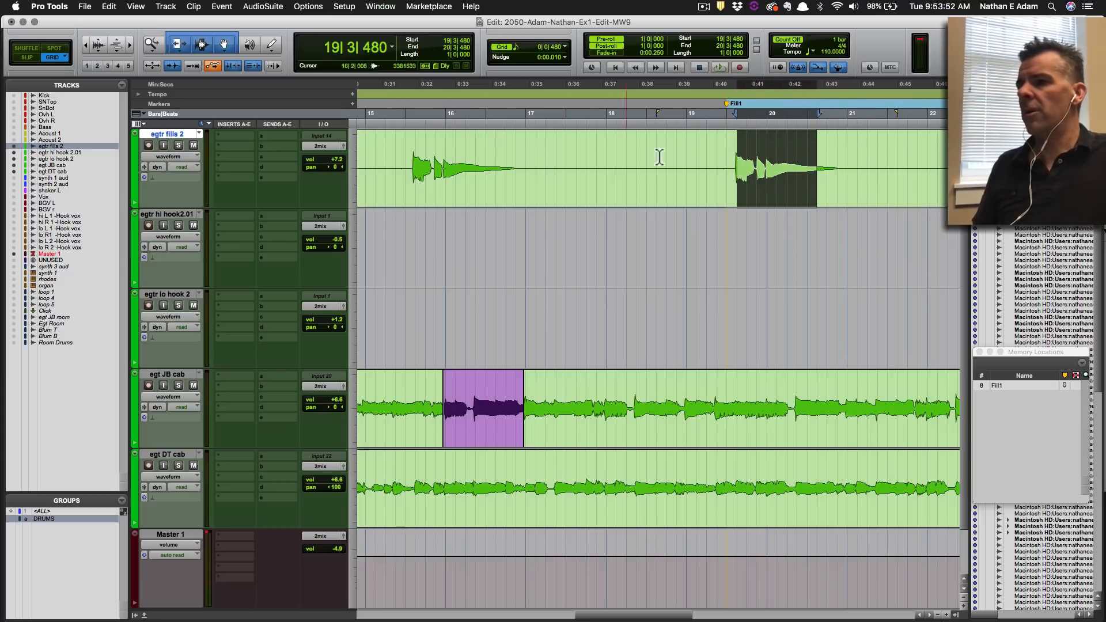
pyautogui.moveTo(727, 163); pyautogui.dragTo(844, 158)
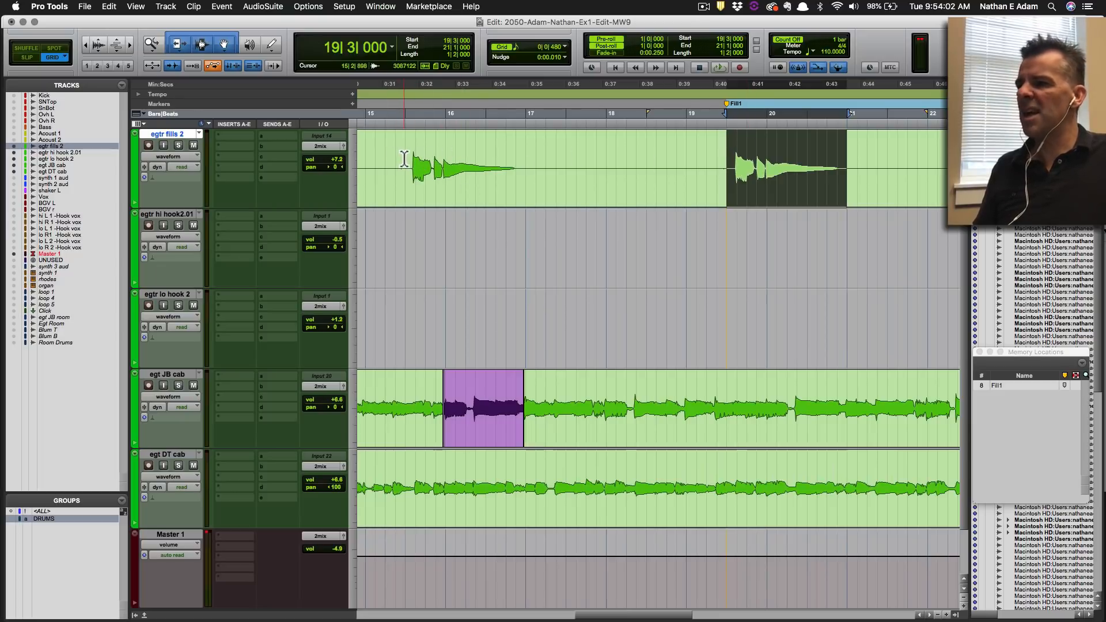
pyautogui.moveTo(405, 159); pyautogui.dragTo(521, 164)
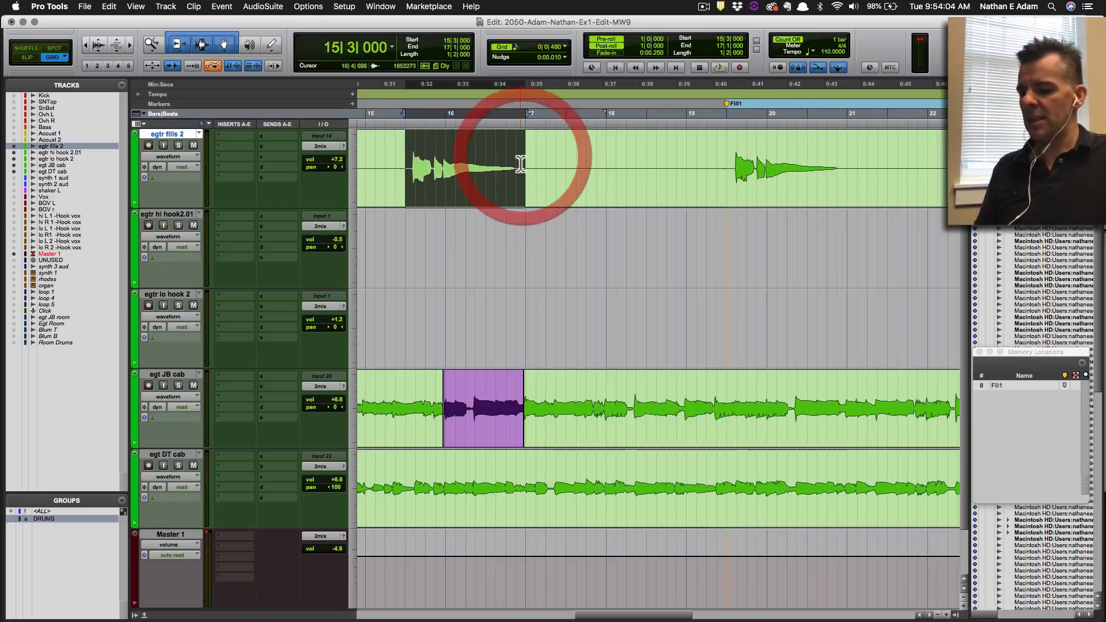
pyautogui.press('super+c')
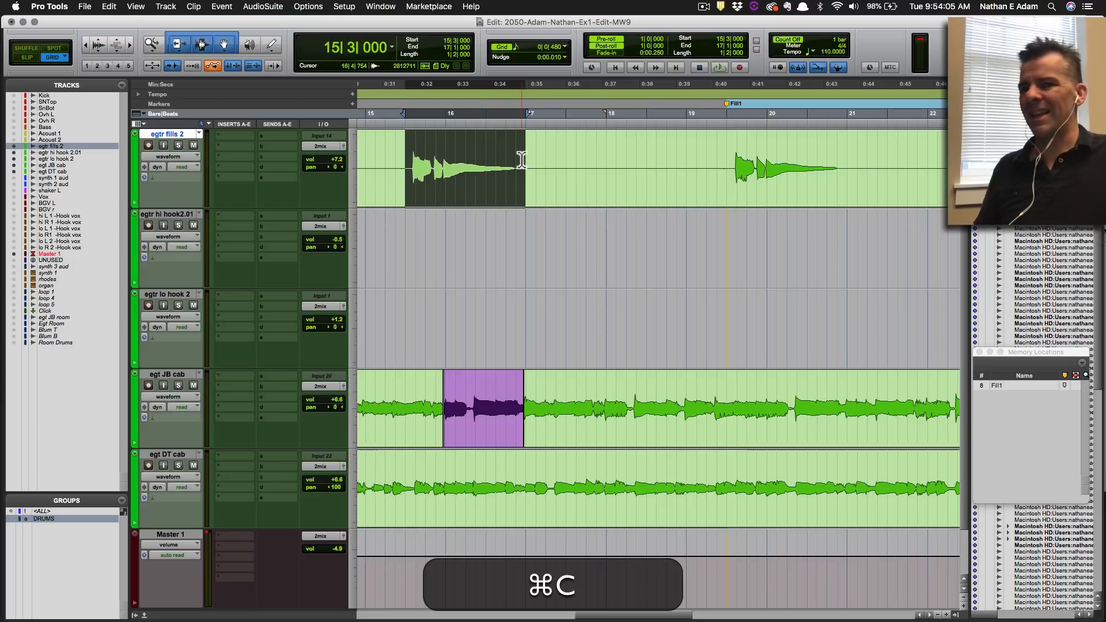
pyautogui.click(720, 163)
pyautogui.press('super+v')
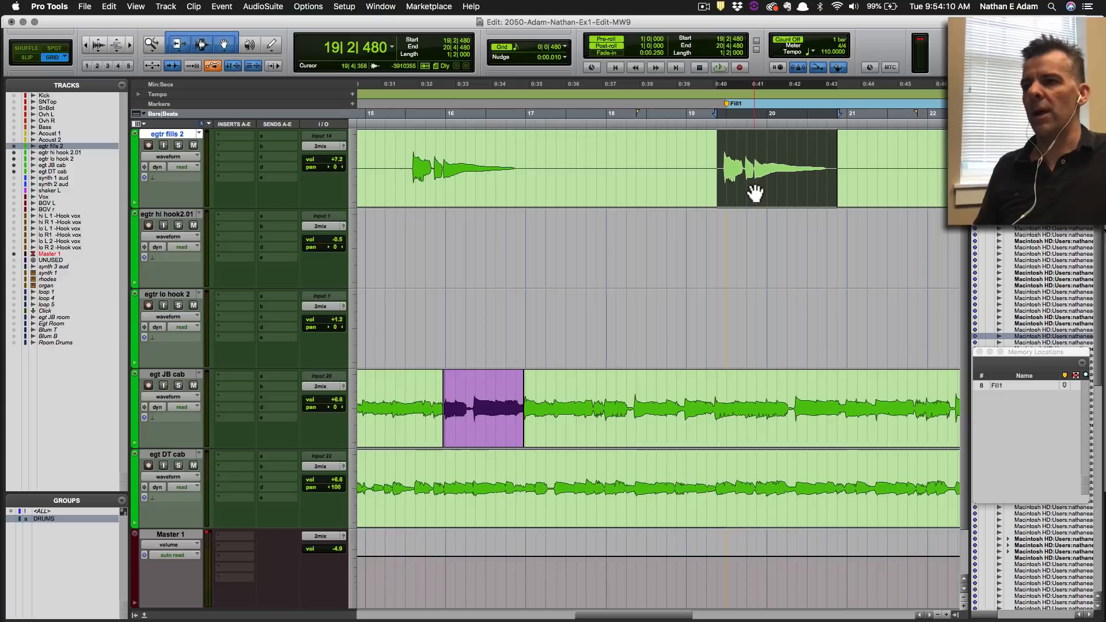
# Audition the pasted fill at 19|2|480 in context, stop playback, and undo the paste.
pyautogui.press('space')
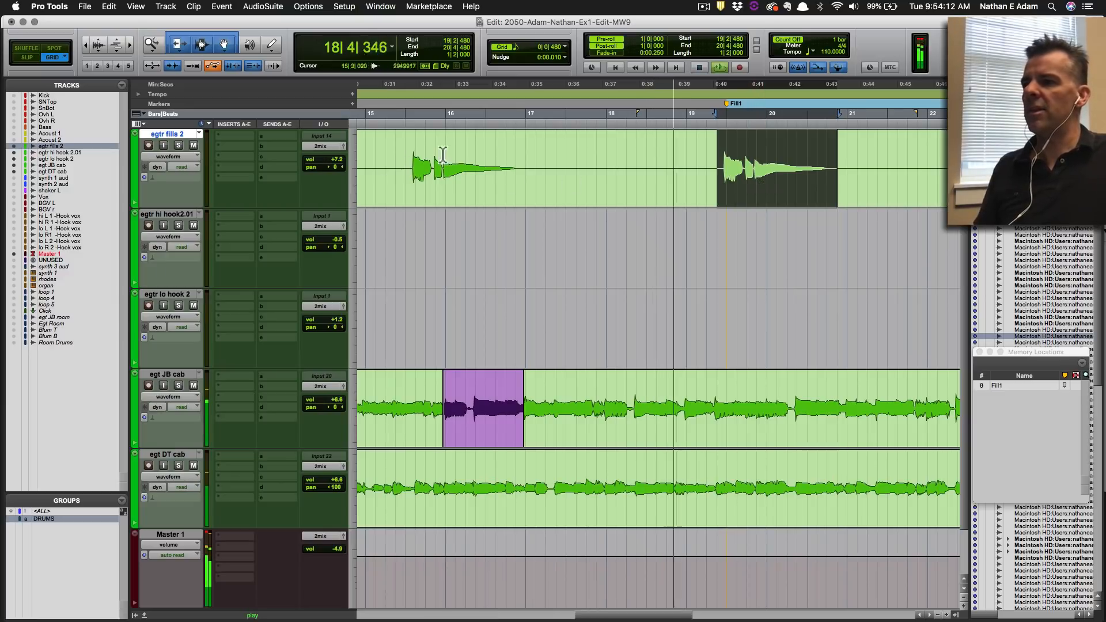
pyautogui.press('space')
pyautogui.press('space')
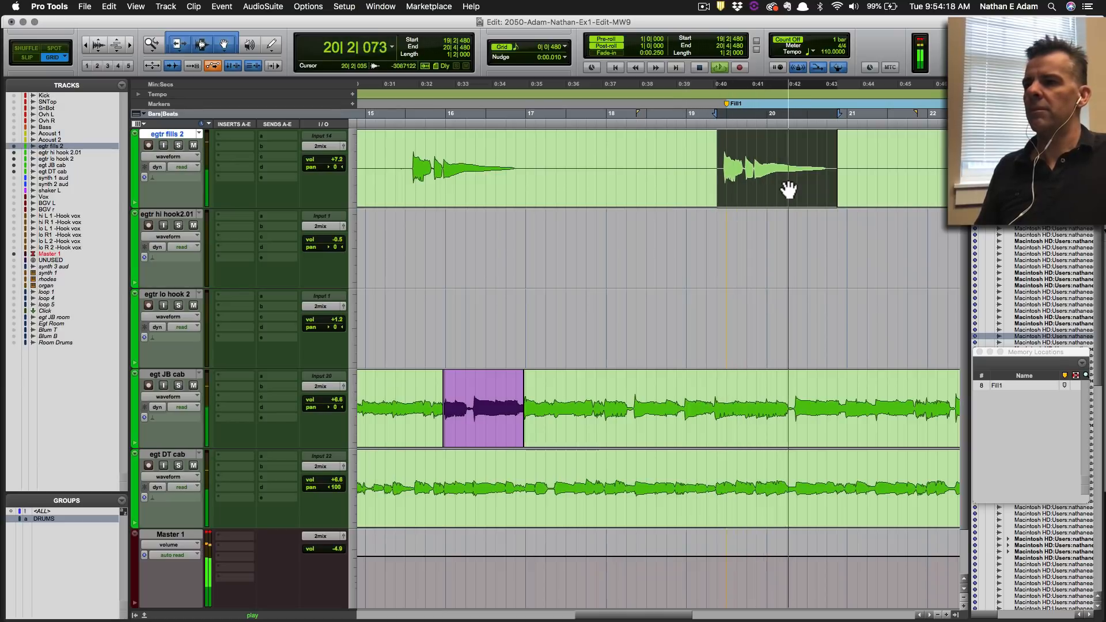
pyautogui.press('space')
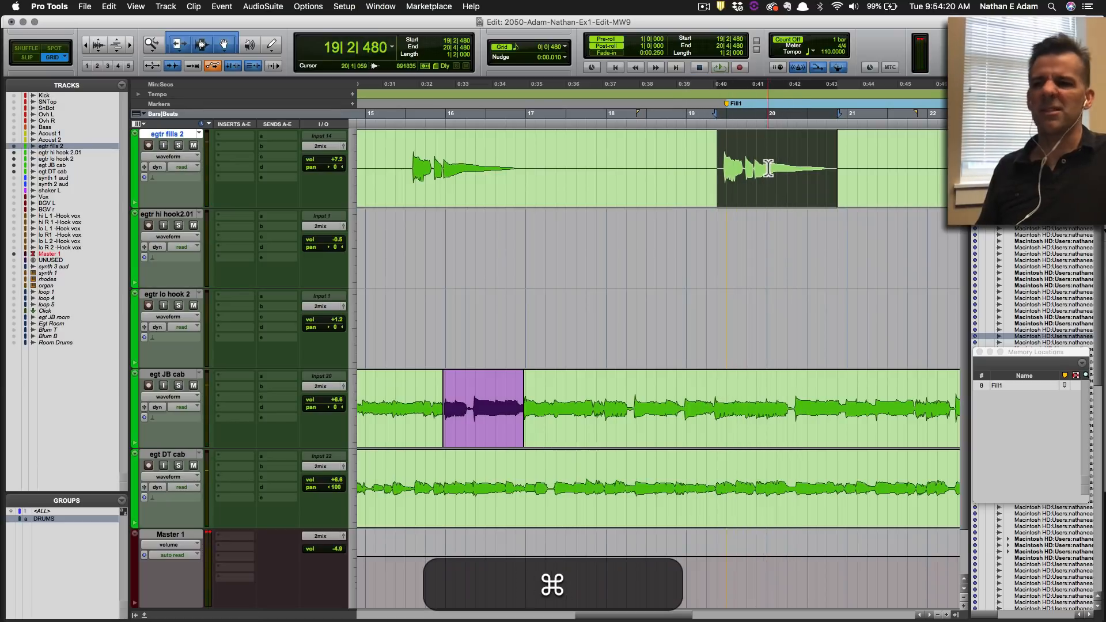
pyautogui.press('cmd+z')
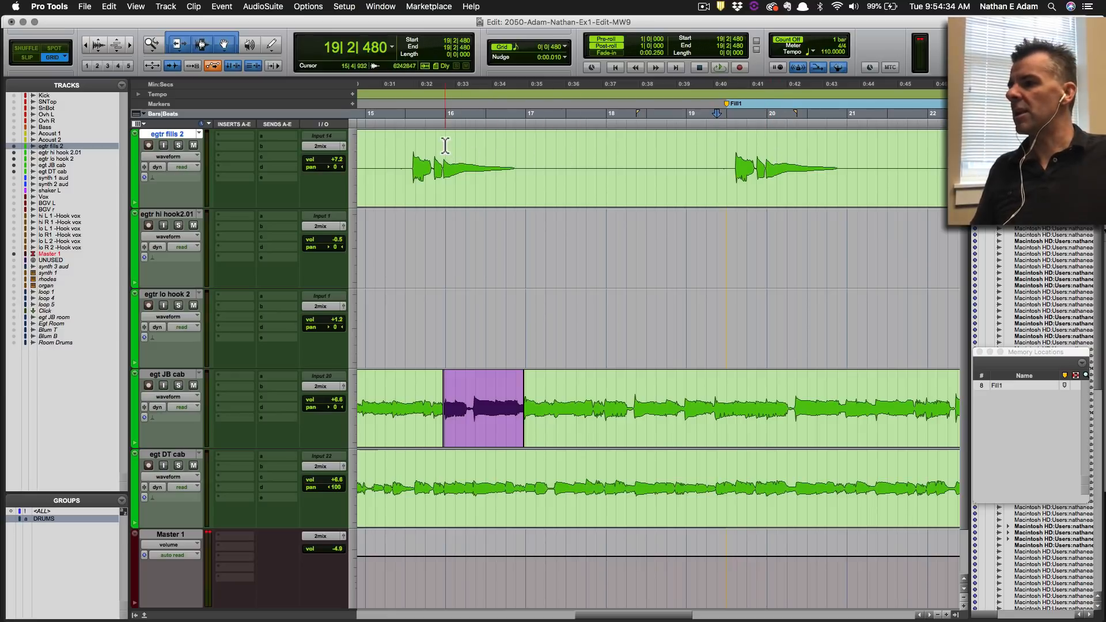
# Copy 16|1|000 to 17|1|000 on egtr fills 2, paste it at 20|1|000, and audition the replacement.
pyautogui.moveTo(446, 144); pyautogui.dragTo(521, 148)
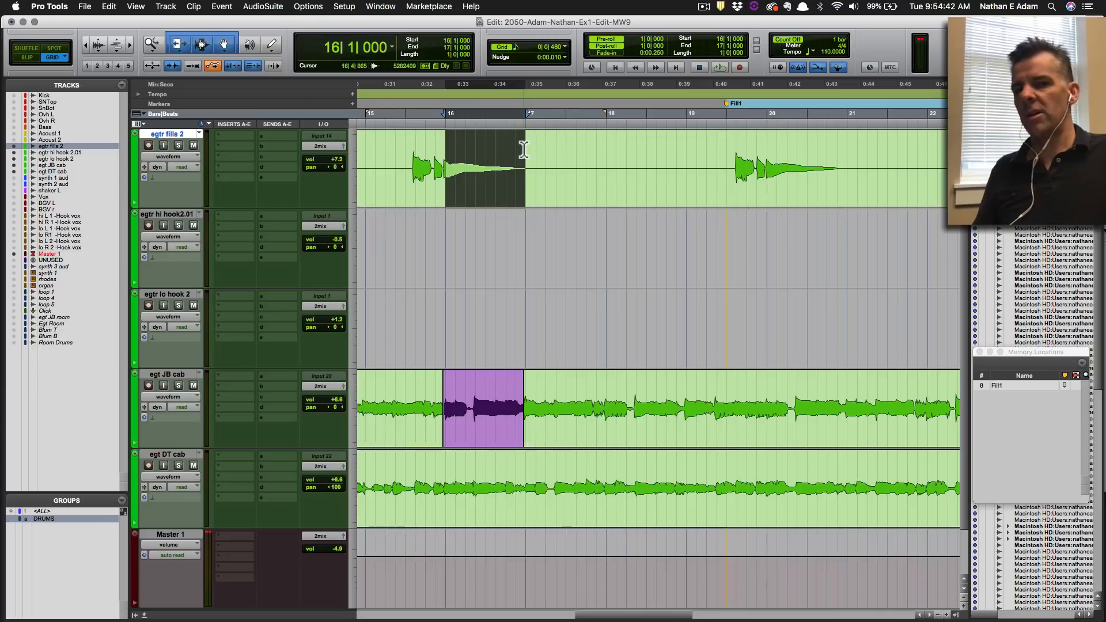
pyautogui.press('super')
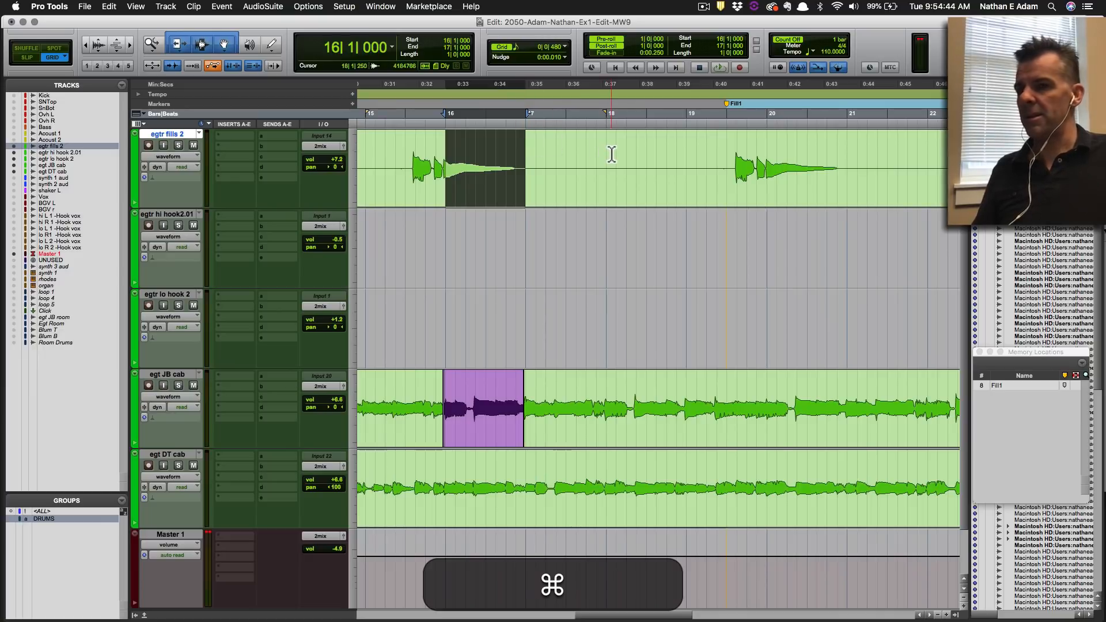
pyautogui.press('super+c')
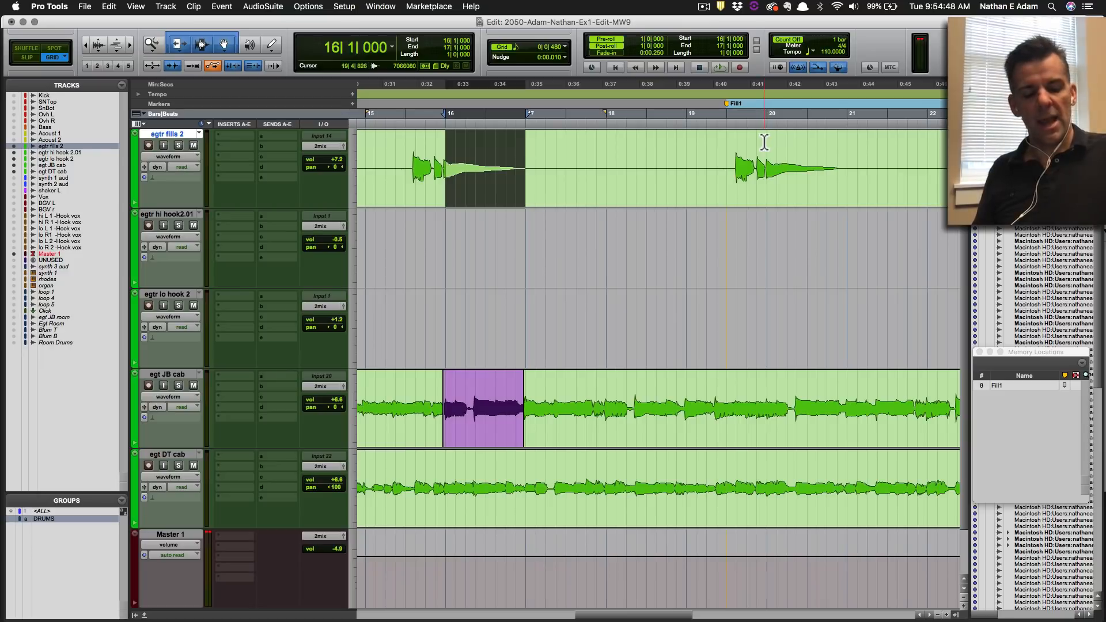
pyautogui.press('KP_Multiply')
pyautogui.write('20')
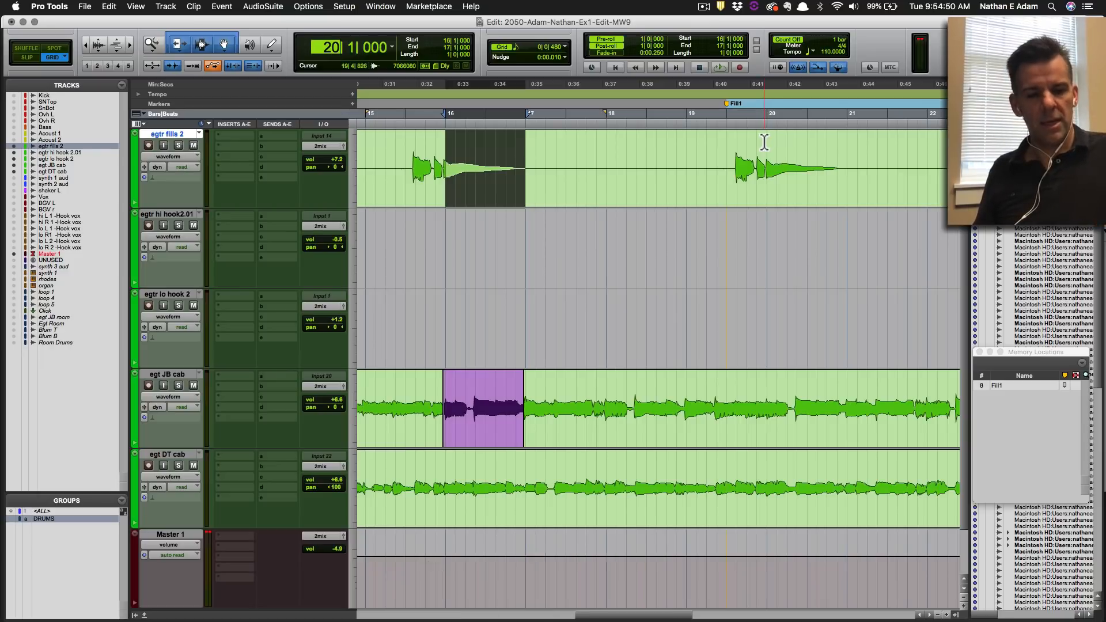
pyautogui.press('KP_Enter')
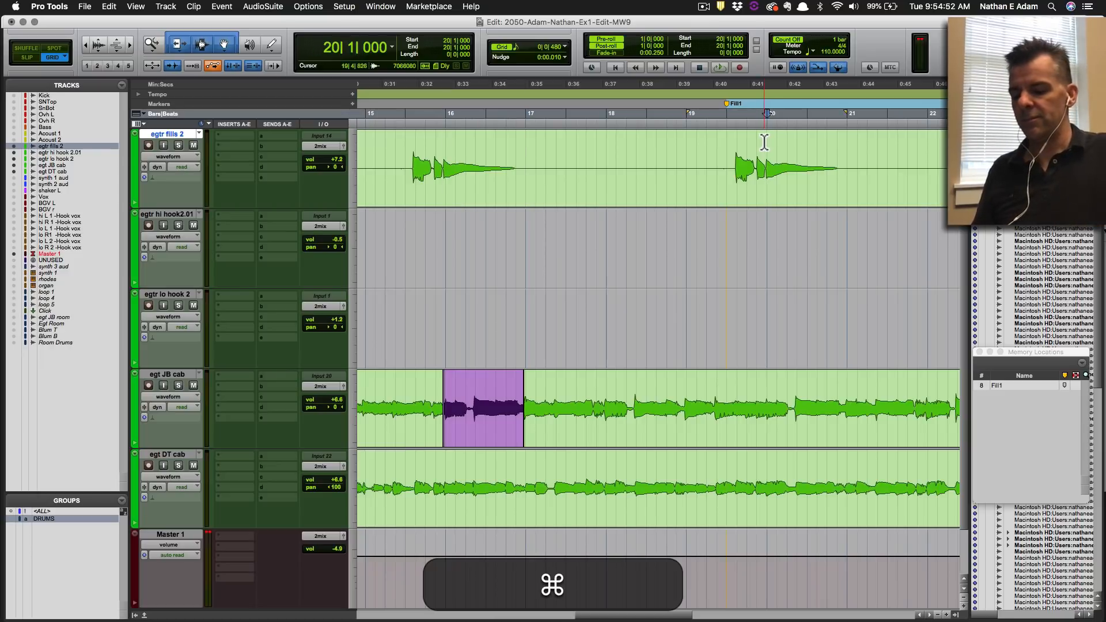
pyautogui.press('super+v')
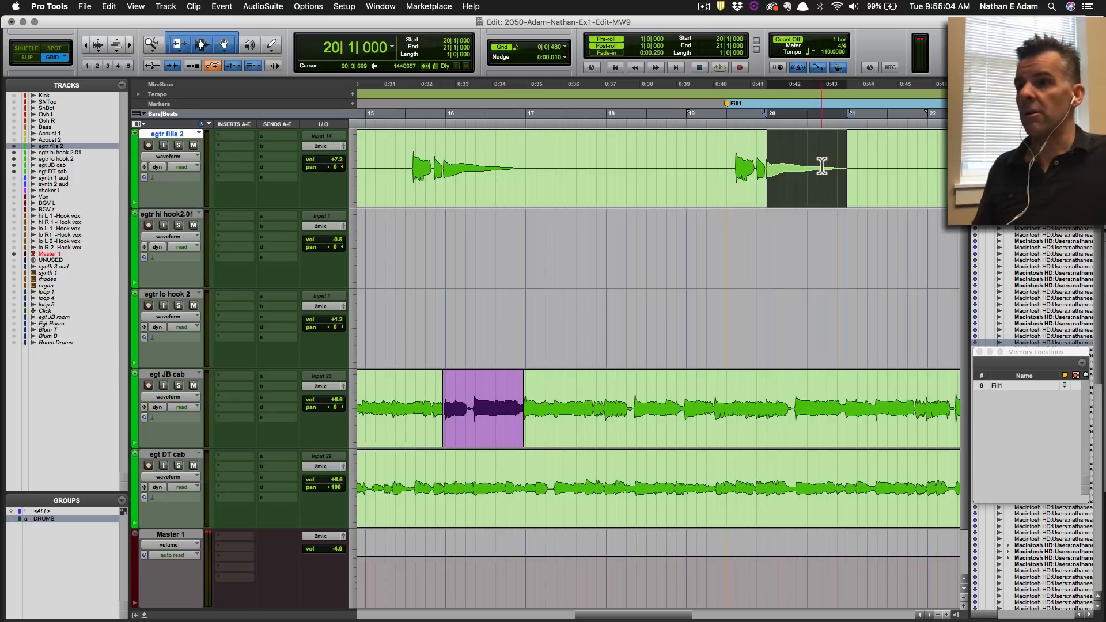
pyautogui.press('space')
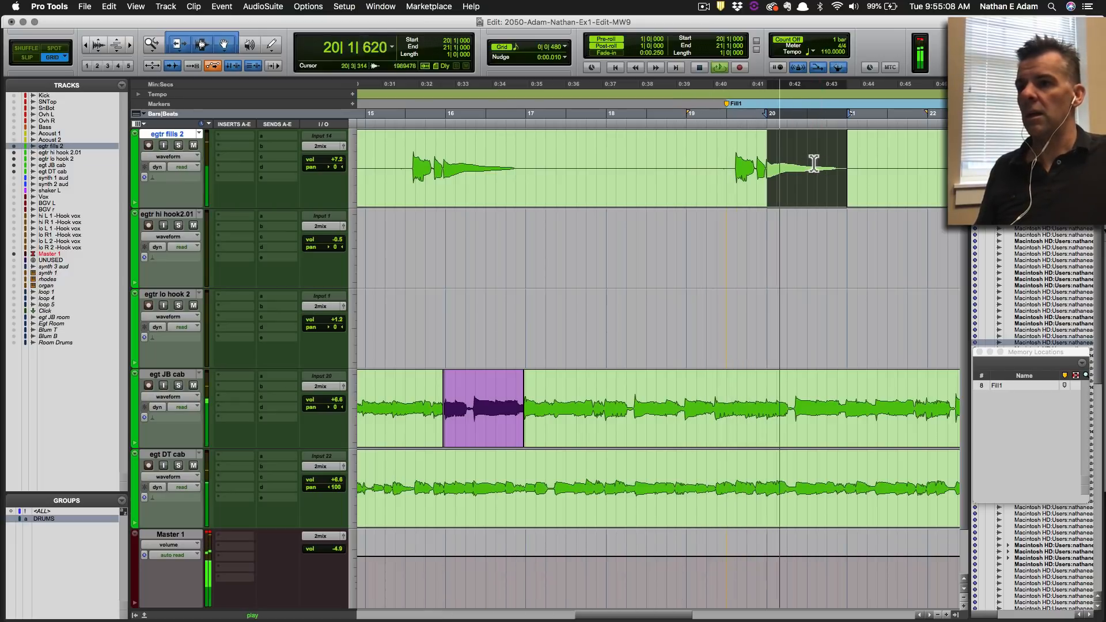
pyautogui.press('space')
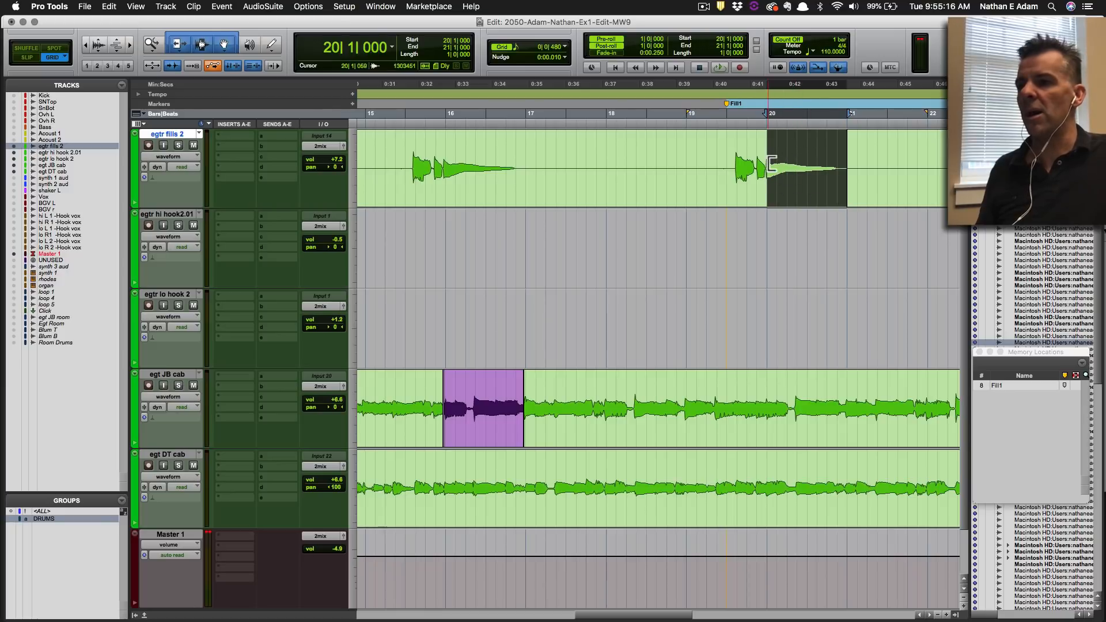
# Audition egtr fills 2 from 19|3|000 to 21|1|000, stop playback, and remove the Fill1 marker from the Markers ruler.
pyautogui.moveTo(773, 164); pyautogui.dragTo(717, 172)
pyautogui.press('space')
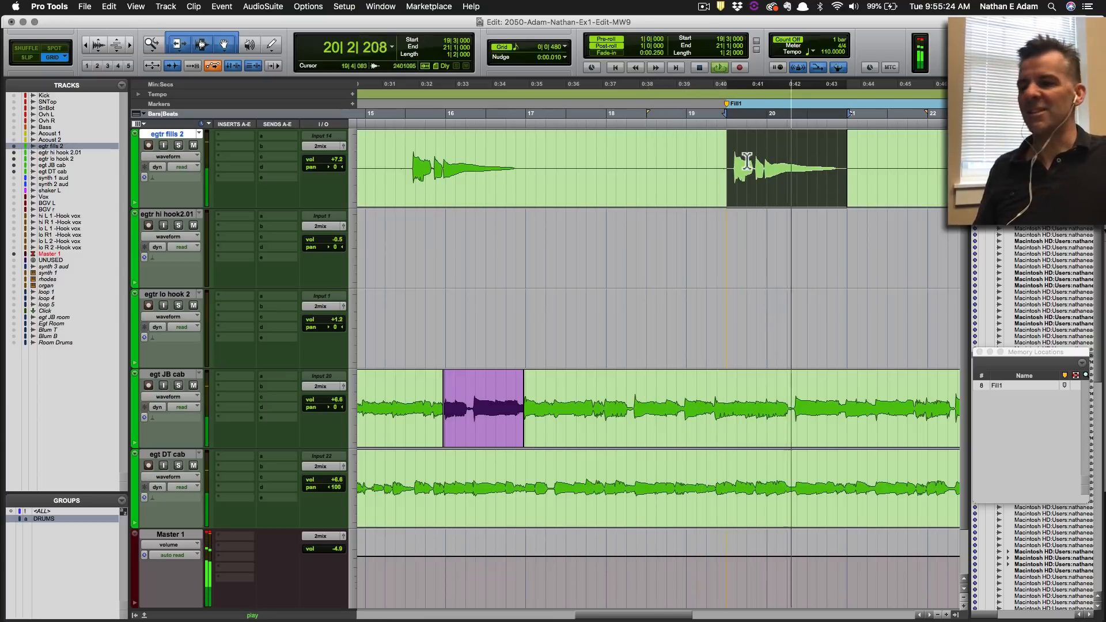
pyautogui.press('space')
pyautogui.click(729, 105)
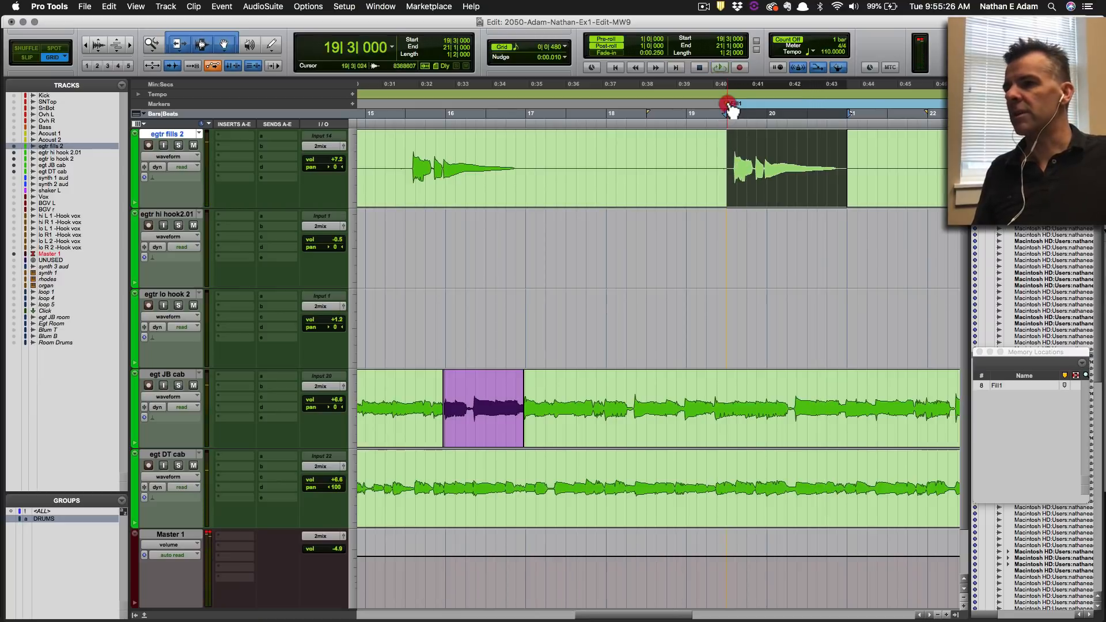
pyautogui.moveTo(729, 105); pyautogui.dragTo(728, 82)
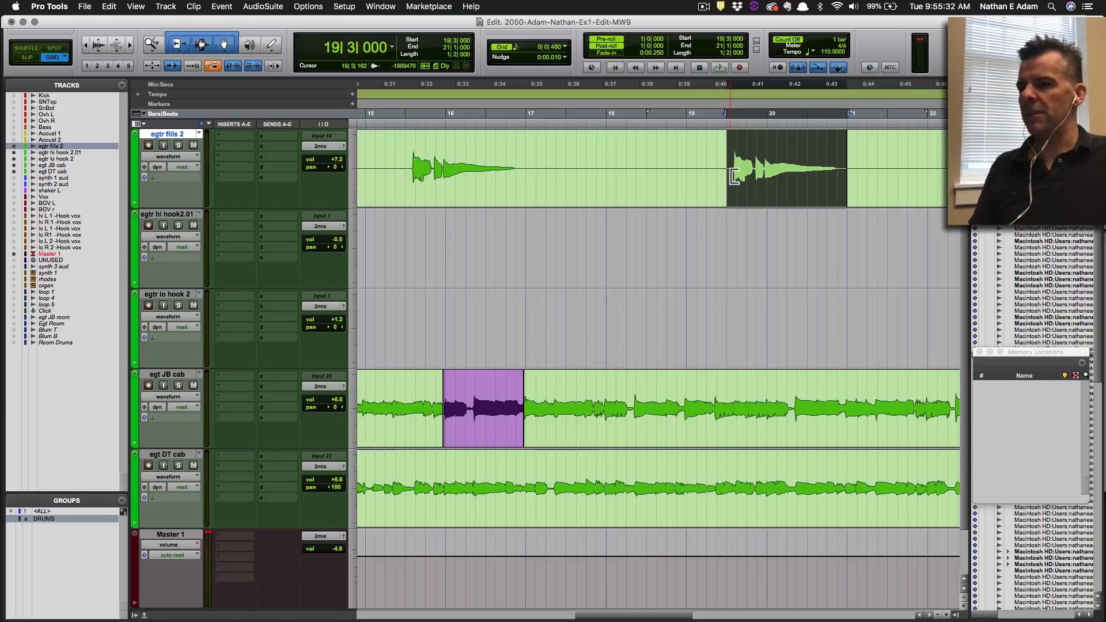
# Crossfade the edit points at 19|3|000 and 21|1|000 on either side of the repaired fill on egtr fills 2.
pyautogui.press('t')
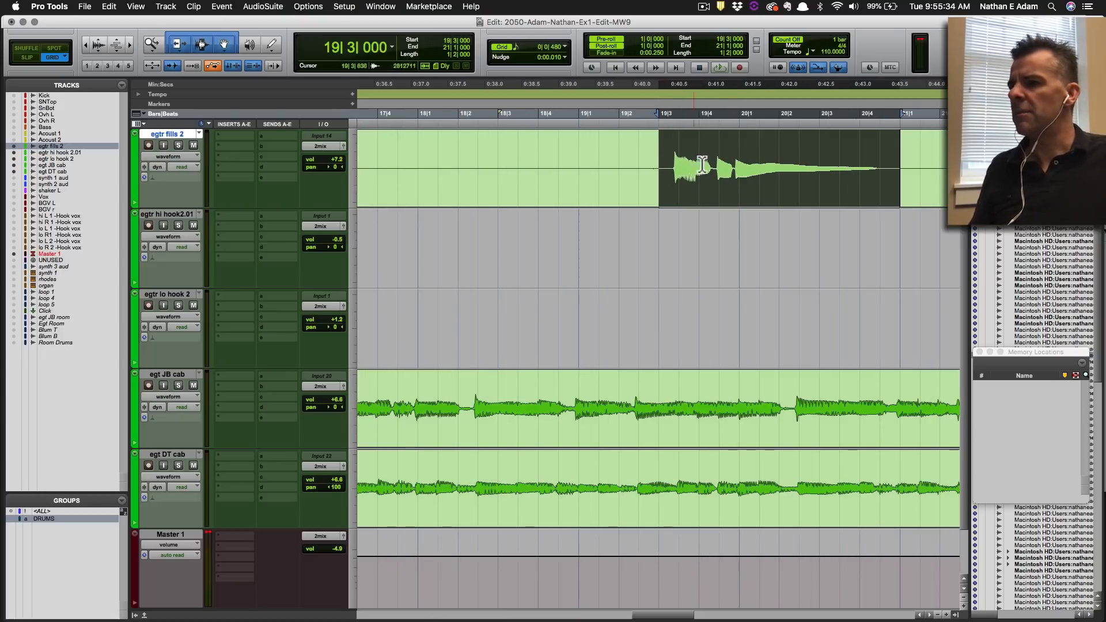
pyautogui.press('super')
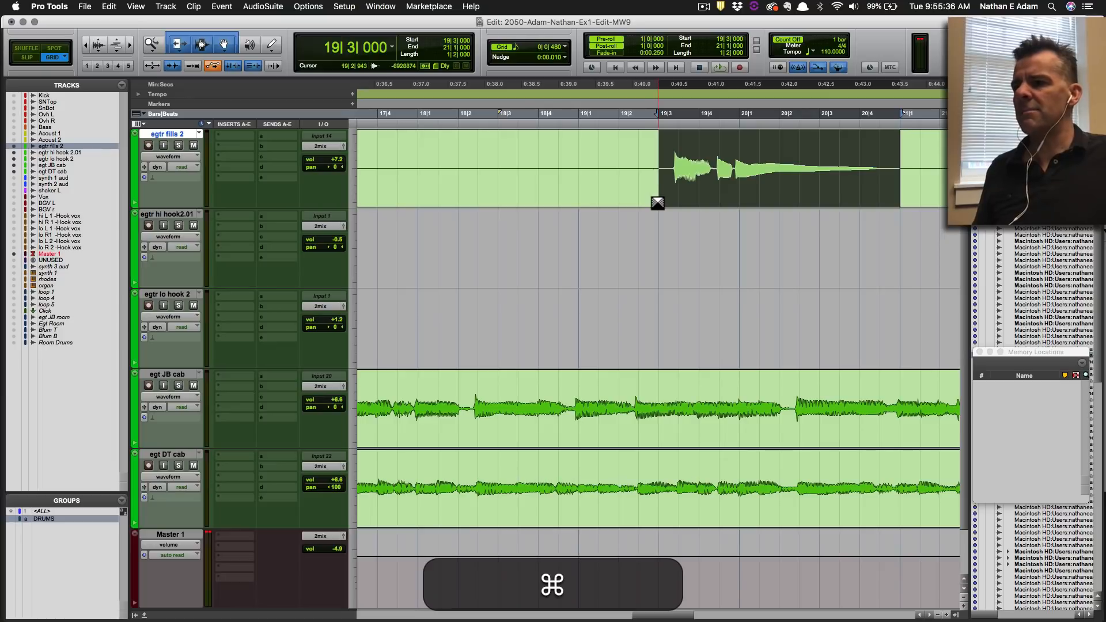
pyautogui.keyDown('super'); pyautogui.click(658, 203); pyautogui.keyUp('super')
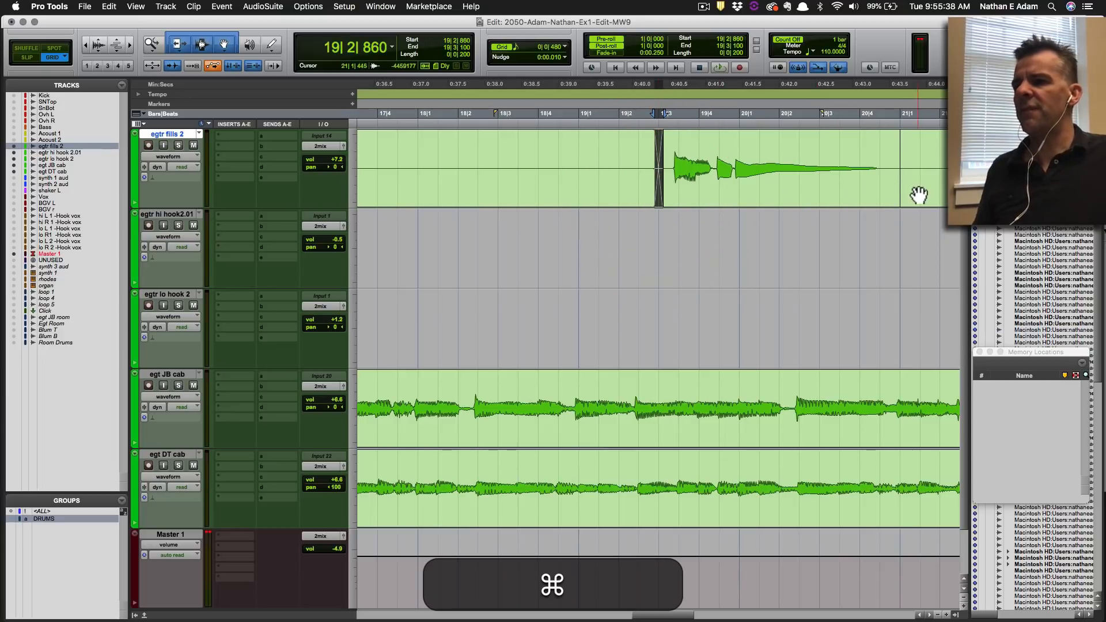
pyautogui.keyDown('super'); pyautogui.click(897, 197); pyautogui.keyUp('super')
pyautogui.hscroll(-5, 600, 191)
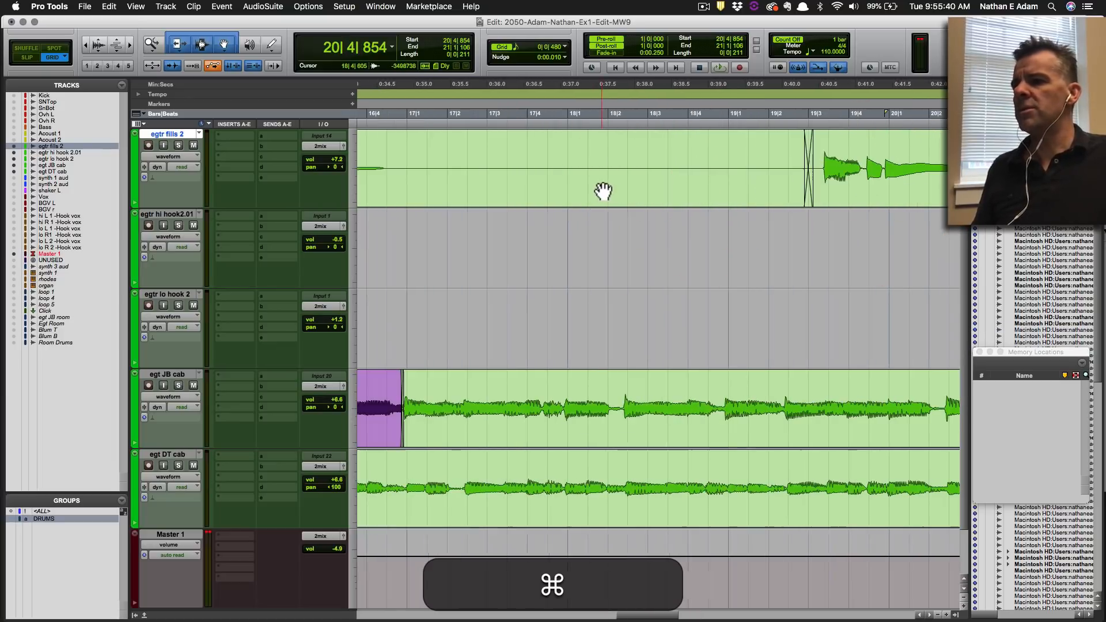
# Magnify the waveforms to examine the gap before the repaired fill on egtr fills 2, and undo the accidental edit at the crossfade.
pyautogui.moveTo(468, 162); pyautogui.dragTo(728, 162)
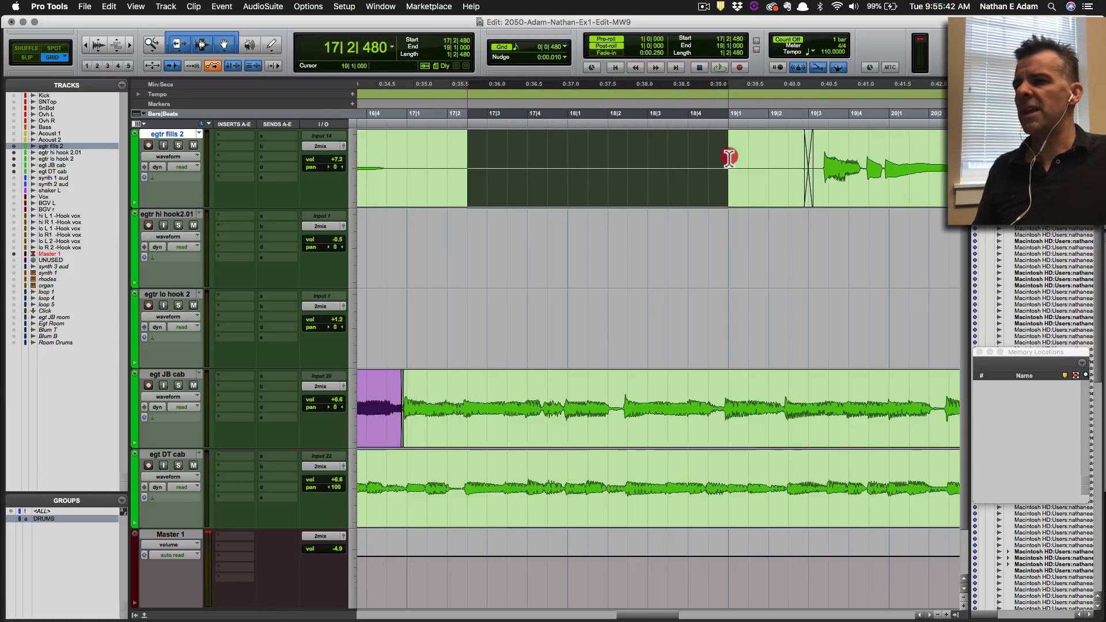
pyautogui.click(99, 40)
pyautogui.click(98, 41)
pyautogui.click(98, 40)
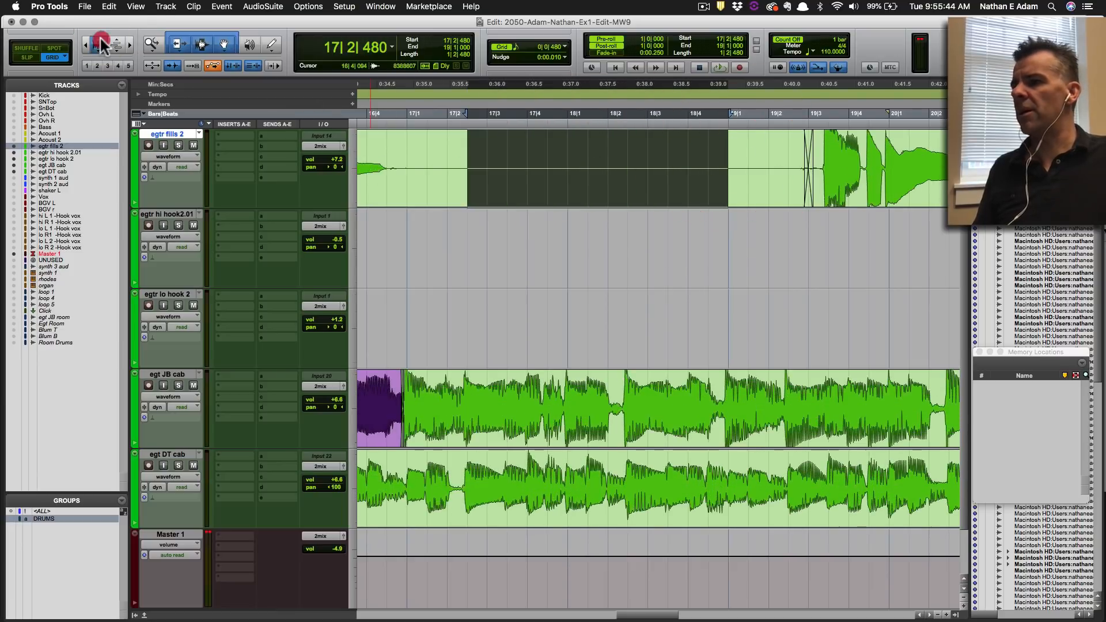
pyautogui.moveTo(411, 162); pyautogui.dragTo(547, 160)
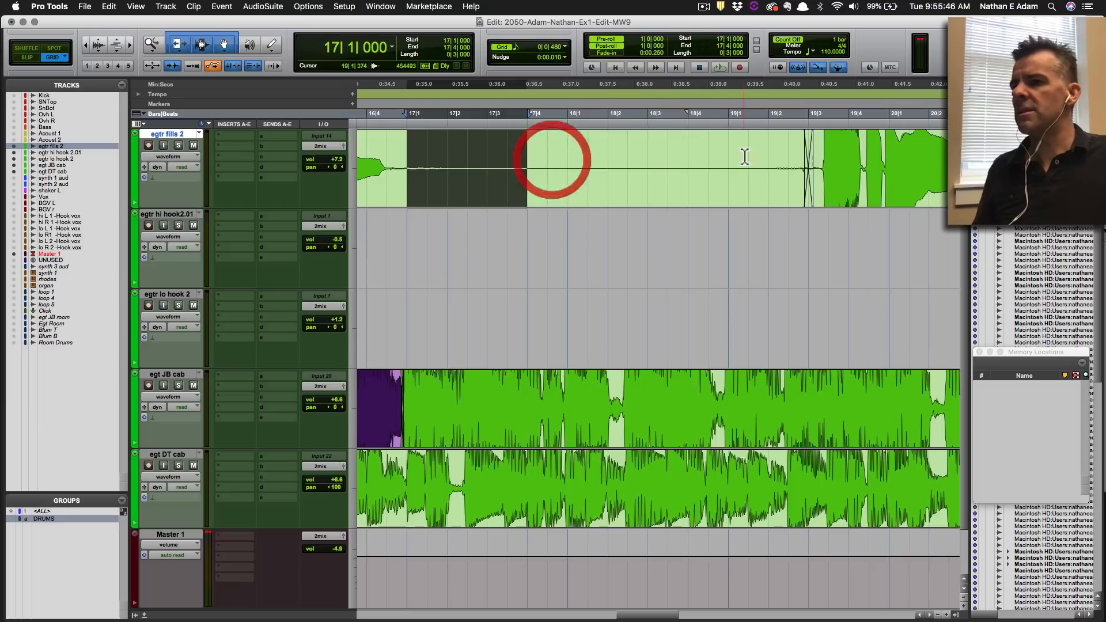
pyautogui.moveTo(800, 159); pyautogui.dragTo(770, 159)
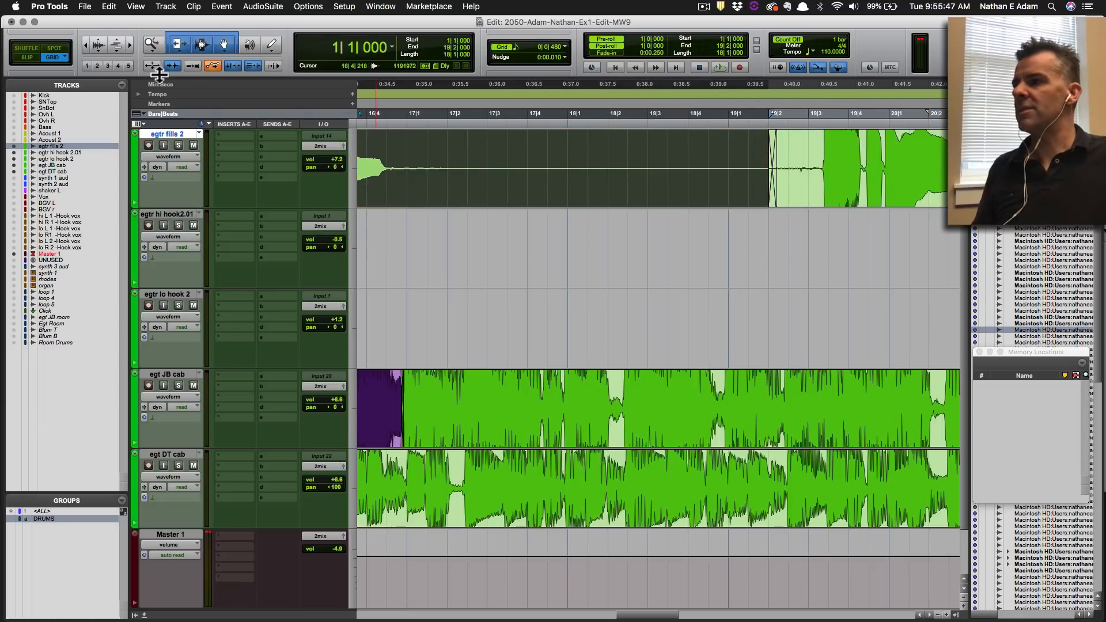
pyautogui.click(94, 48)
pyautogui.click(94, 49)
pyautogui.press('super+z')
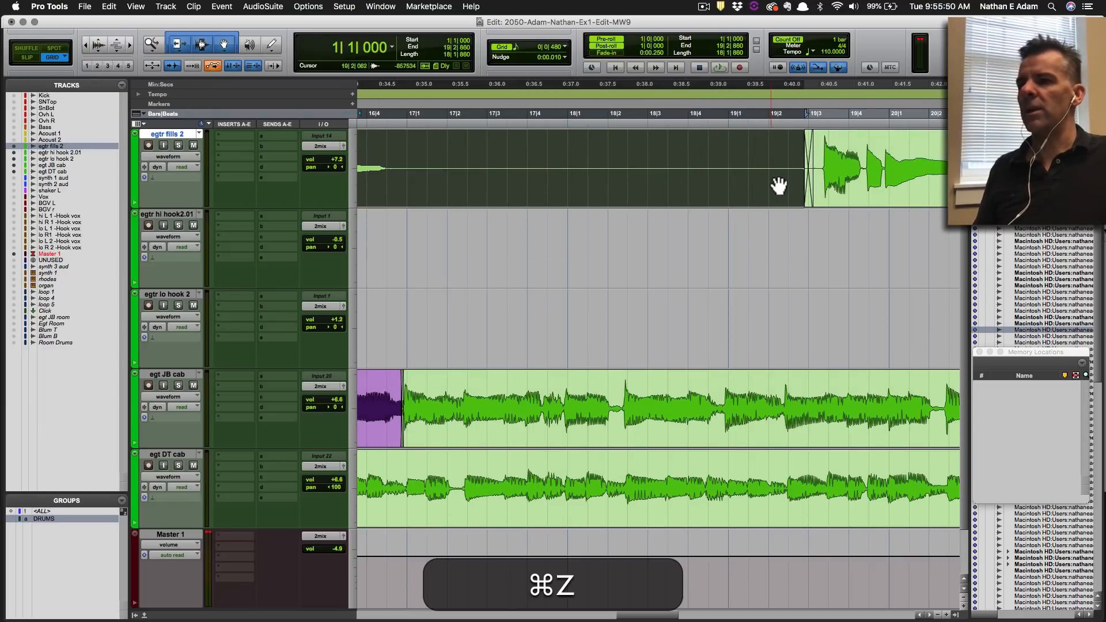
# Clear the gap from 17|1|000 to 19|3|000 on egtr fills 2 and fade in the repaired fill from 19|3|000 to 19|3|189.
pyautogui.click(749, 159)
pyautogui.click(805, 192)
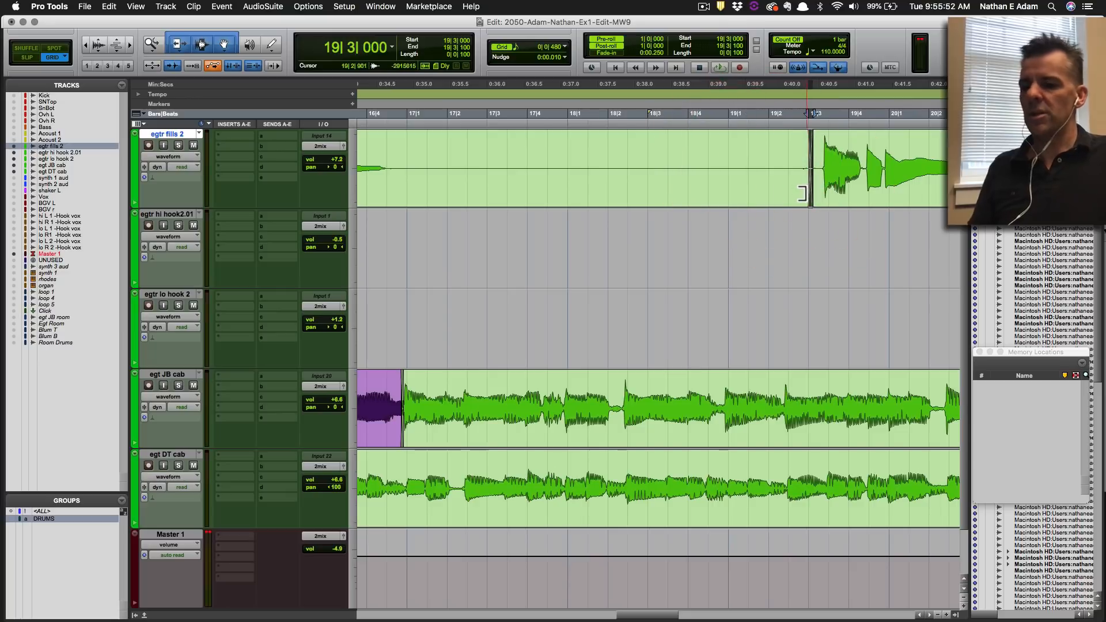
pyautogui.press('BackSpace')
pyautogui.moveTo(811, 159)
pyautogui.mouseDown()
pyautogui.moveTo(744, 158)
pyautogui.moveTo(809, 154)
pyautogui.mouseUp()
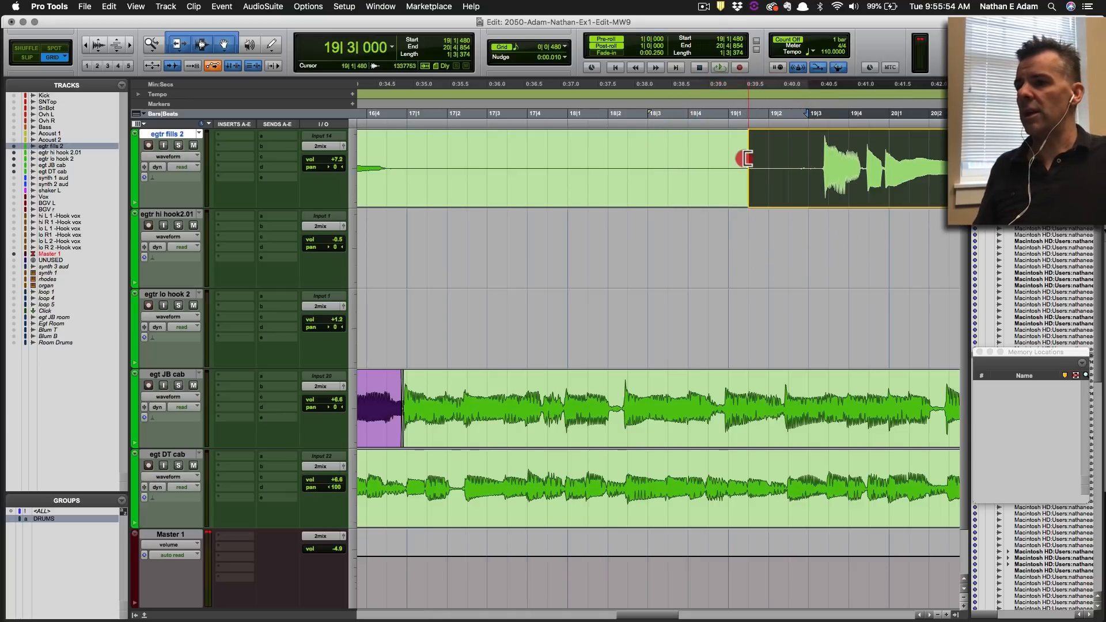
pyautogui.press('super+z')
pyautogui.moveTo(408, 158); pyautogui.dragTo(817, 139)
pyautogui.press('BackSpace')
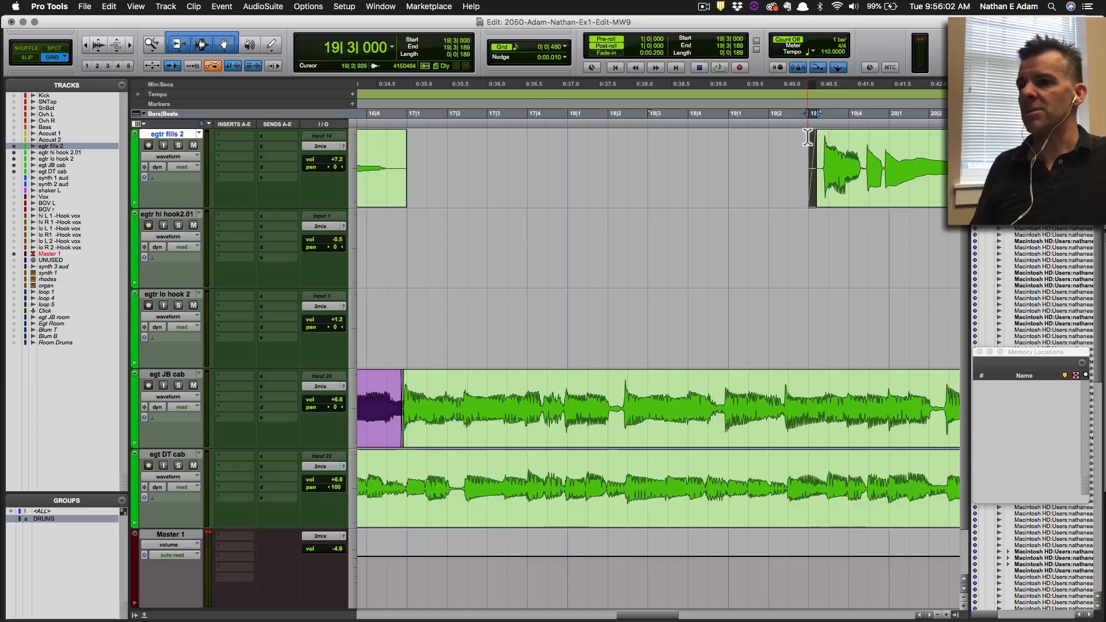
# Clear the gap from 21|1|000 up to just before the next phrase on egtr fills 2, fade out the fill, and save.
pyautogui.press('r')
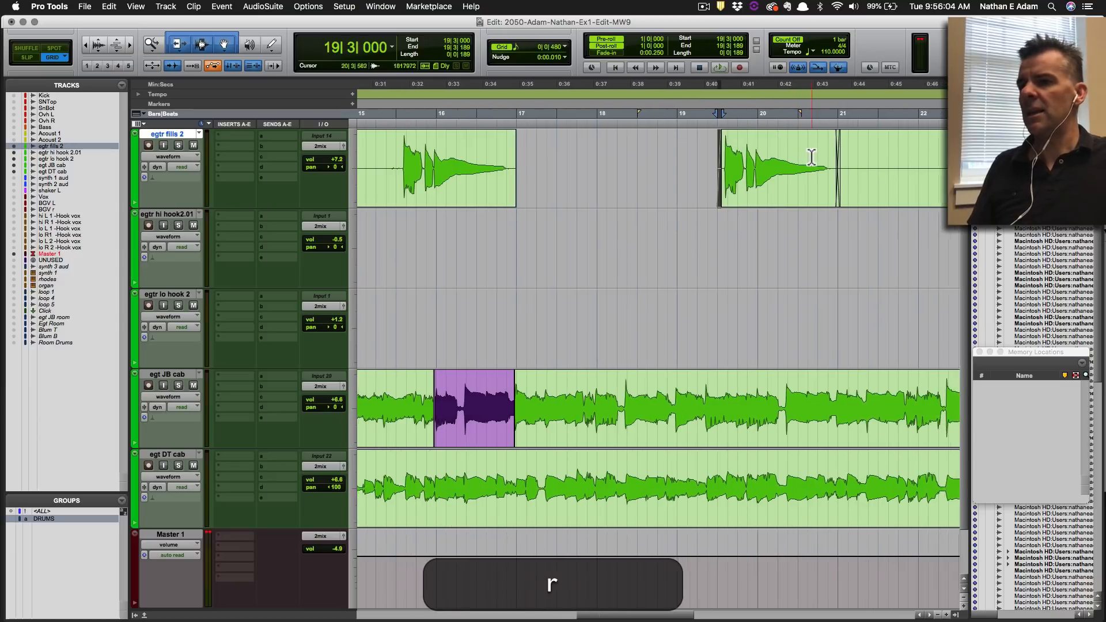
pyautogui.click(605, 190)
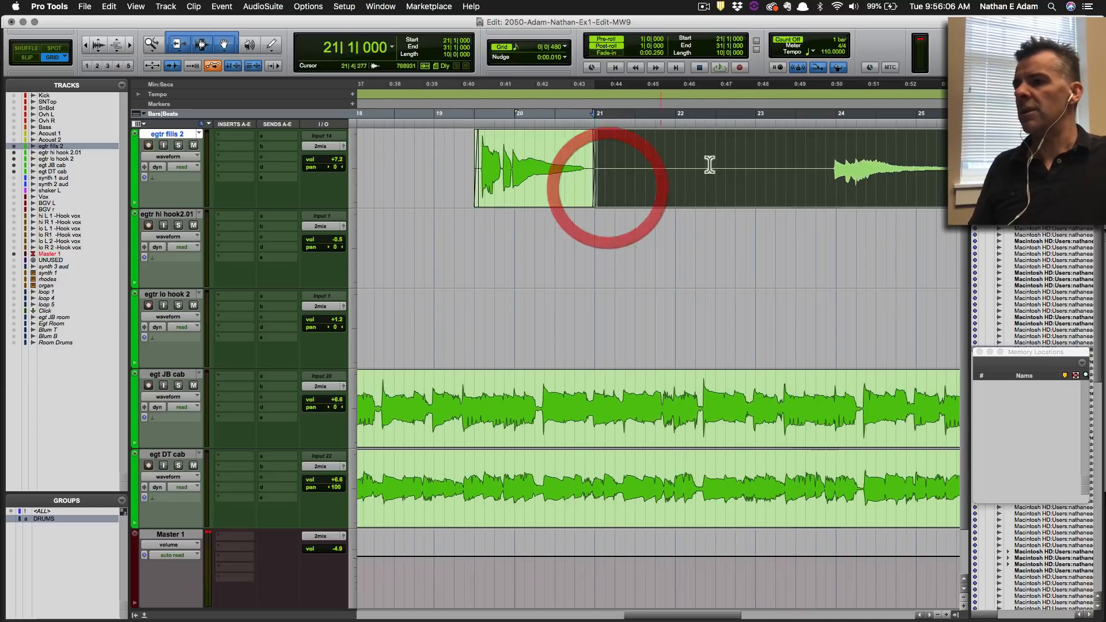
pyautogui.moveTo(830, 153); pyautogui.dragTo(580, 156)
pyautogui.press('BackSpace')
pyautogui.press('f')
pyautogui.click(631, 156)
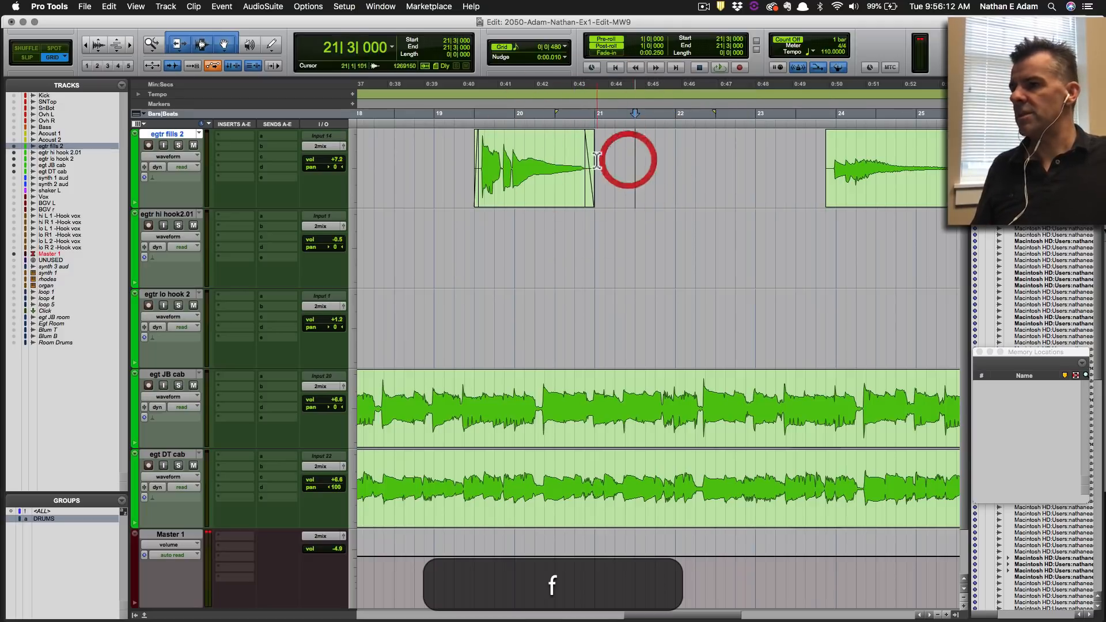
pyautogui.press('super+s')
# Color the repaired fill clip at 19|3|000 on egtr fills 2 purple and deselect it.
pyautogui.click(548, 192)
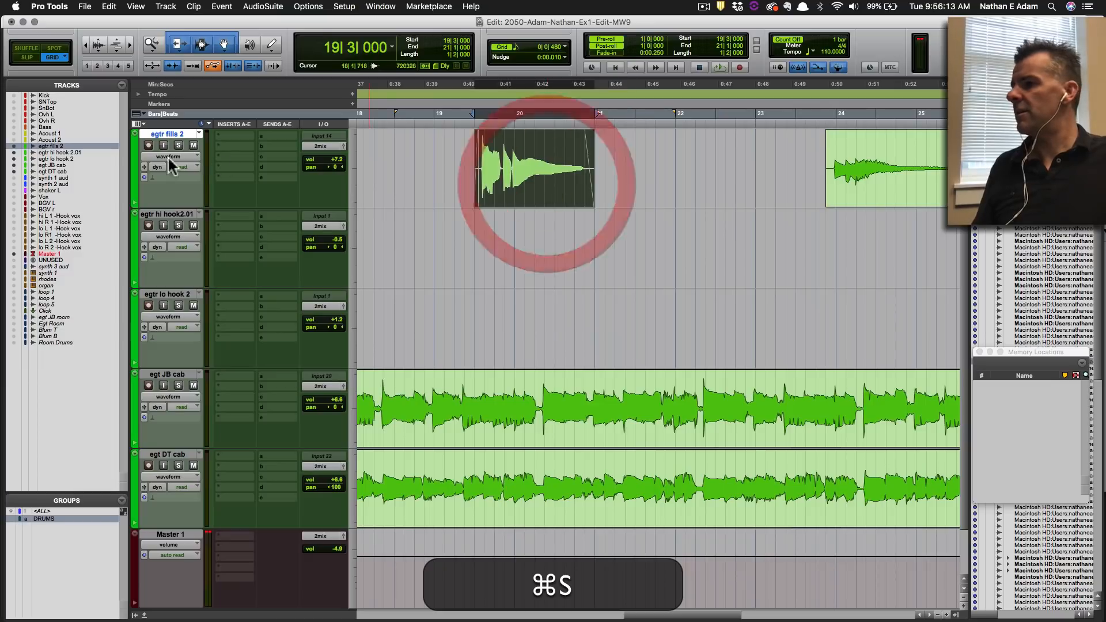
pyautogui.doubleClick(134, 167)
pyautogui.click(221, 101)
pyautogui.click(217, 111)
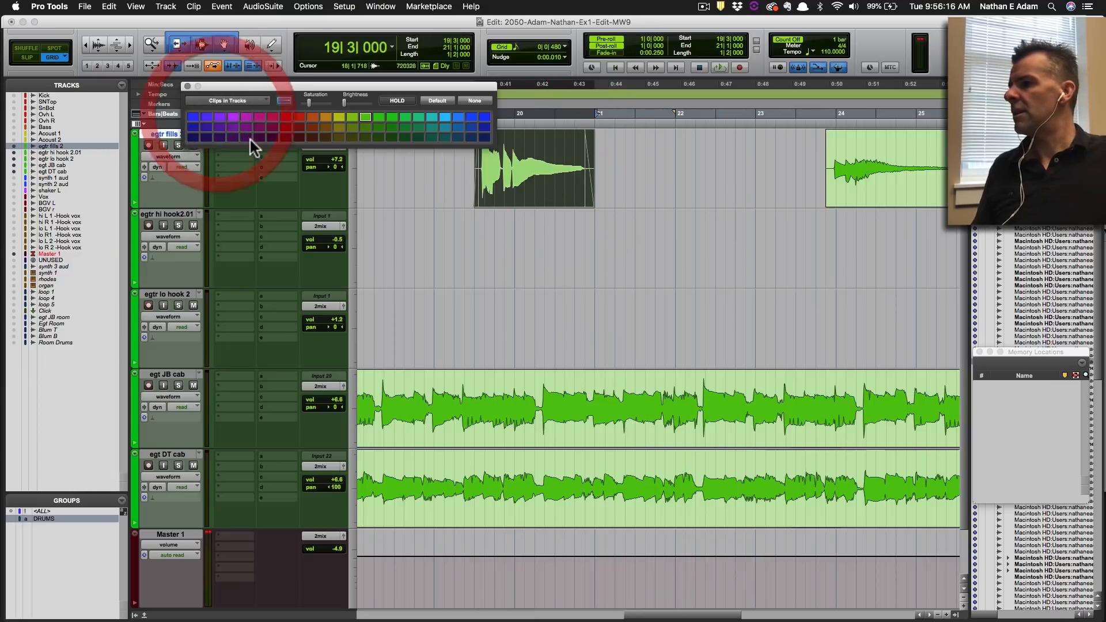
pyautogui.click(233, 137)
pyautogui.click(187, 86)
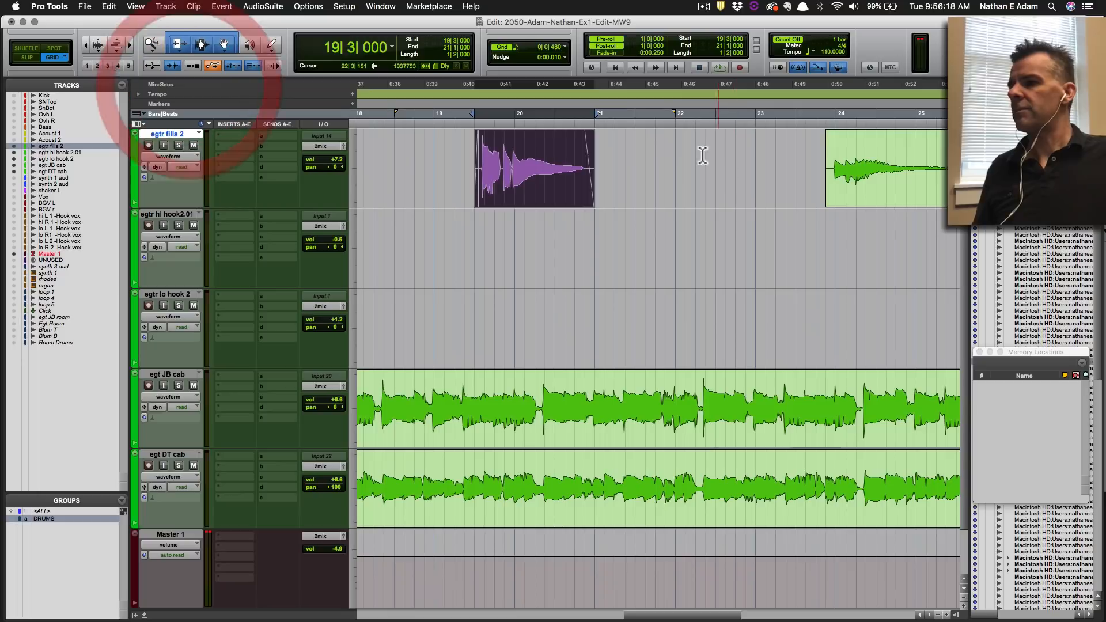
pyautogui.click(696, 149)
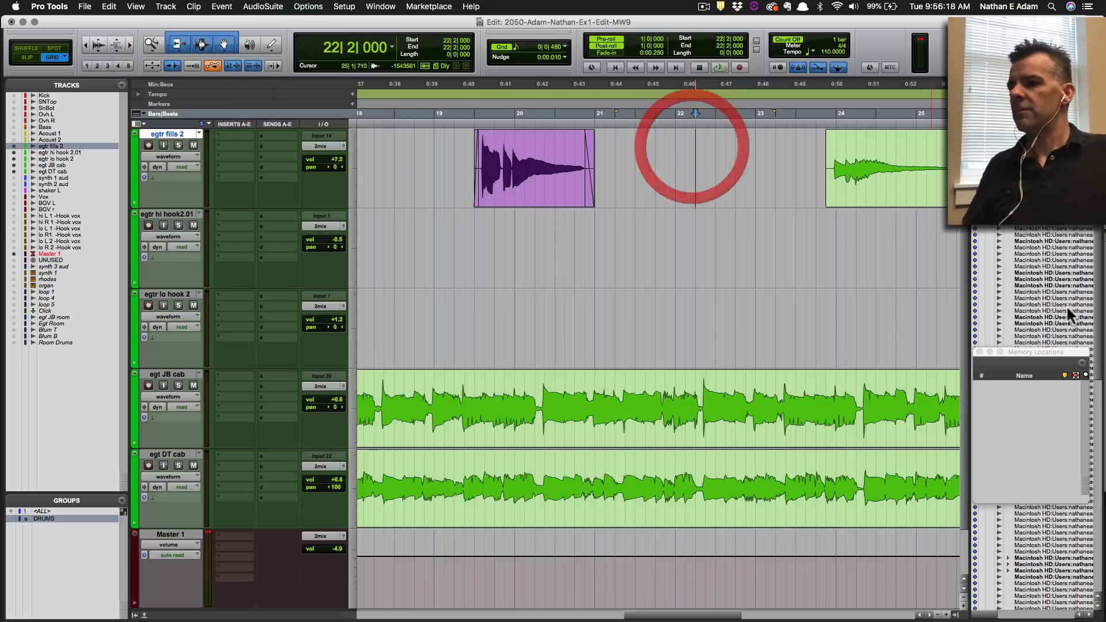
# Locate to 19|3|000, zoom out to an overview of the guitar tracks, and save the session.
pyautogui.click(474, 114)
pyautogui.press('ctrl+alt+super+Down')
pyautogui.press('ctrl+alt+super+a')
pyautogui.press('alt+super+s')
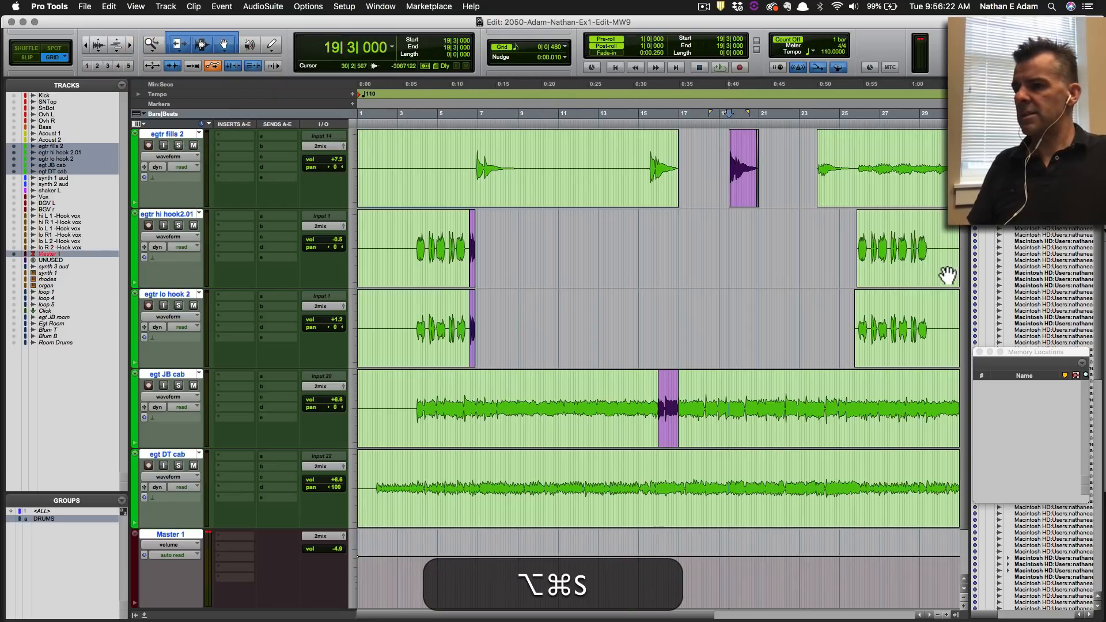
pyautogui.press('super+space')
pyautogui.press('space')
pyautogui.press('super+s')
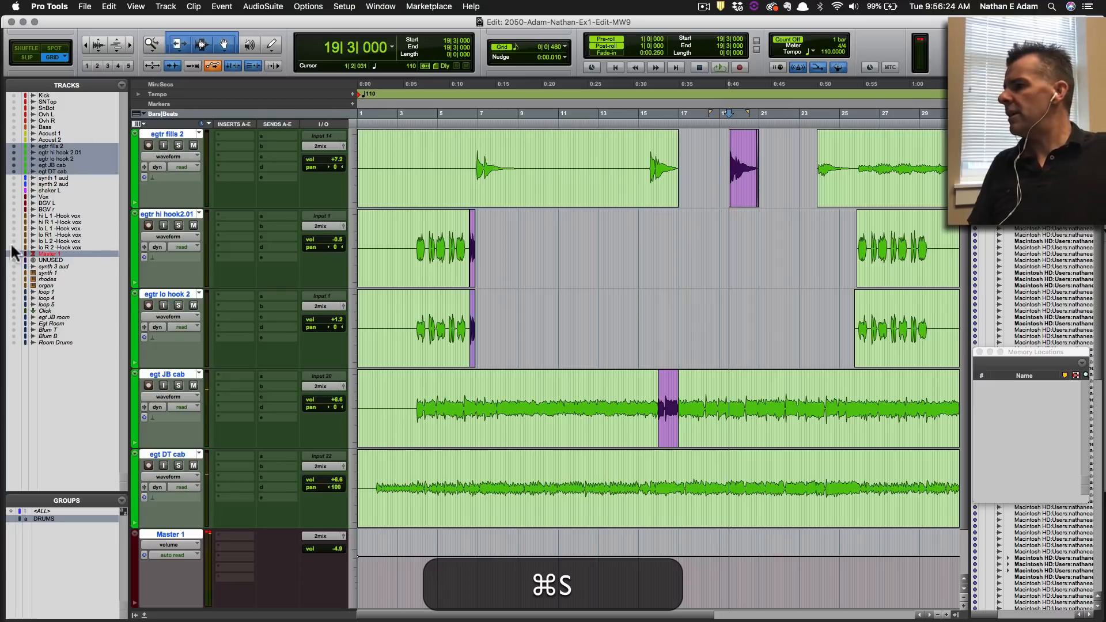
# Show every track from Kick through lo R 2 -Hook vox, fit their heights to the Edit window, and save the session.
pyautogui.moveTo(14, 248); pyautogui.dragTo(14, 94)
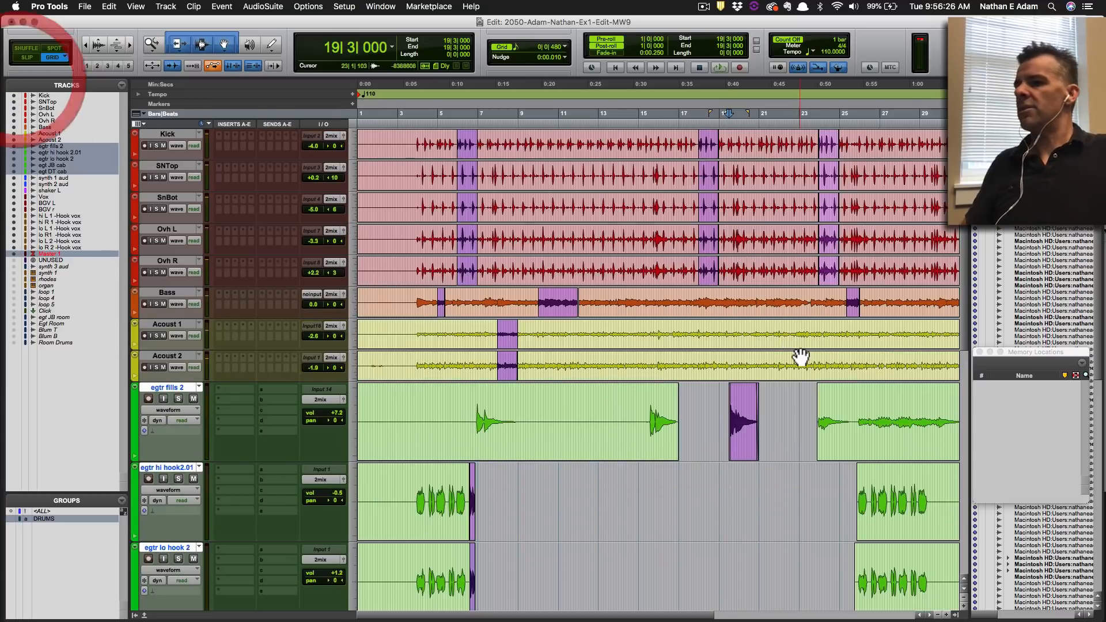
pyautogui.press('ctrl+alt+super+Down')
pyautogui.press('ctrl+alt+super+s')
pyautogui.press('alt+super+a')
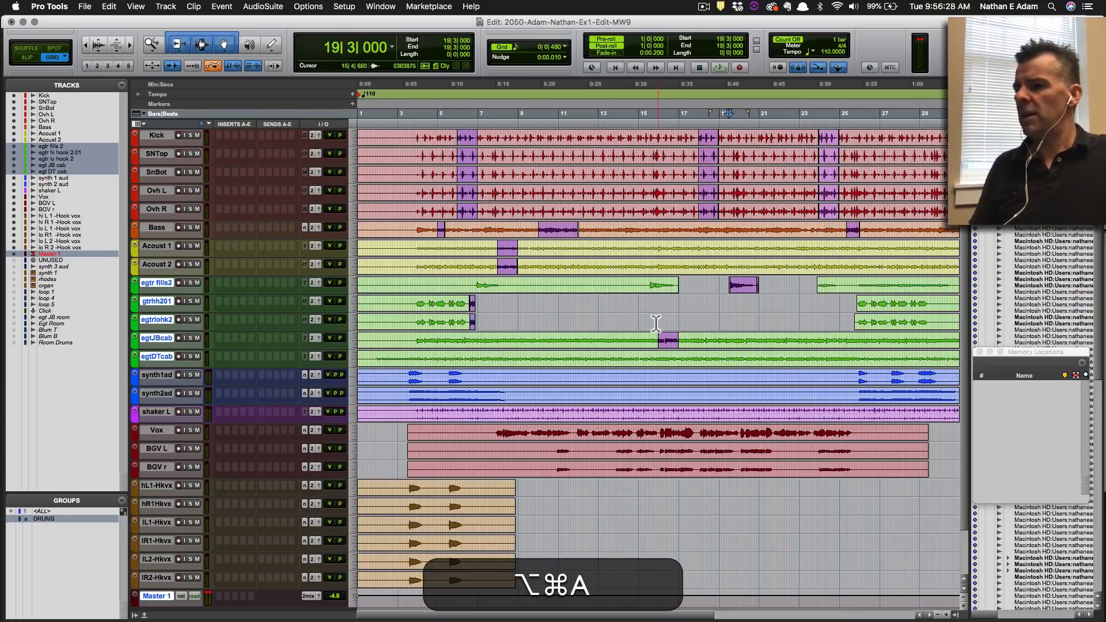
pyautogui.press('alt+super+s')
pyautogui.press('super+s')
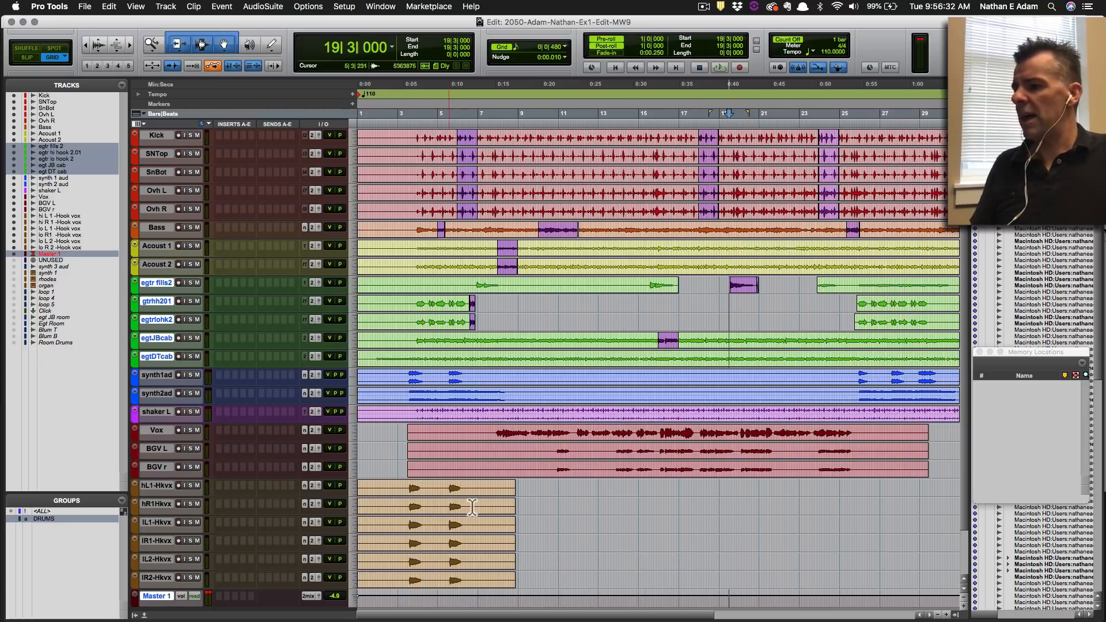
pyautogui.press('super+s')
pyautogui.press('shift+super+s')
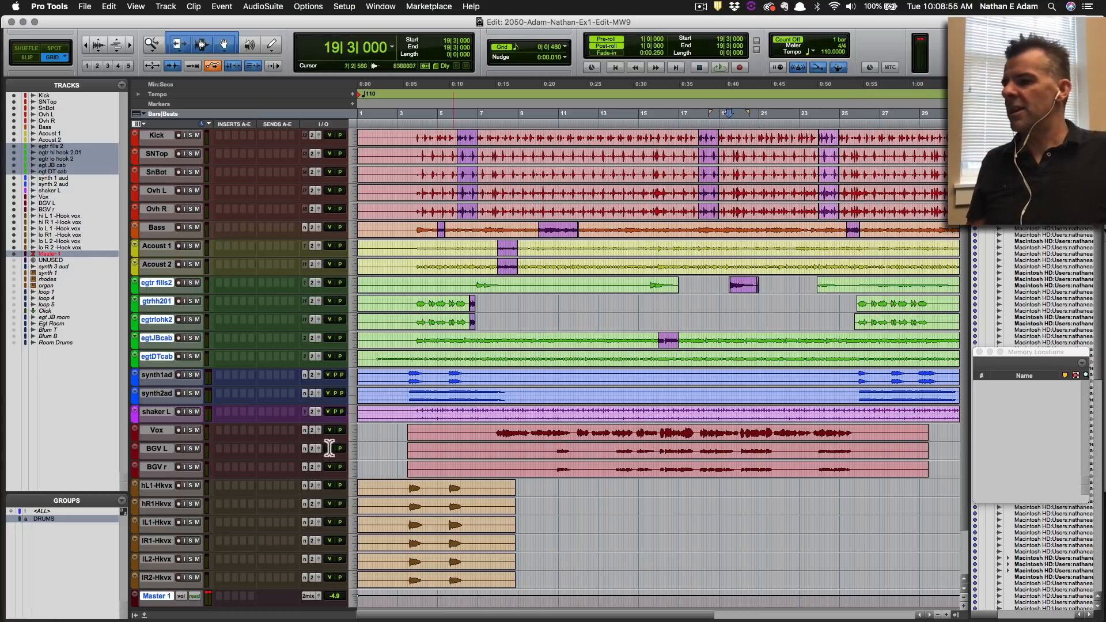
# Place the edit cursor at 3|3|000 on the hi L 1 -Hook vox track and save the session.
pyautogui.click(565, 524)
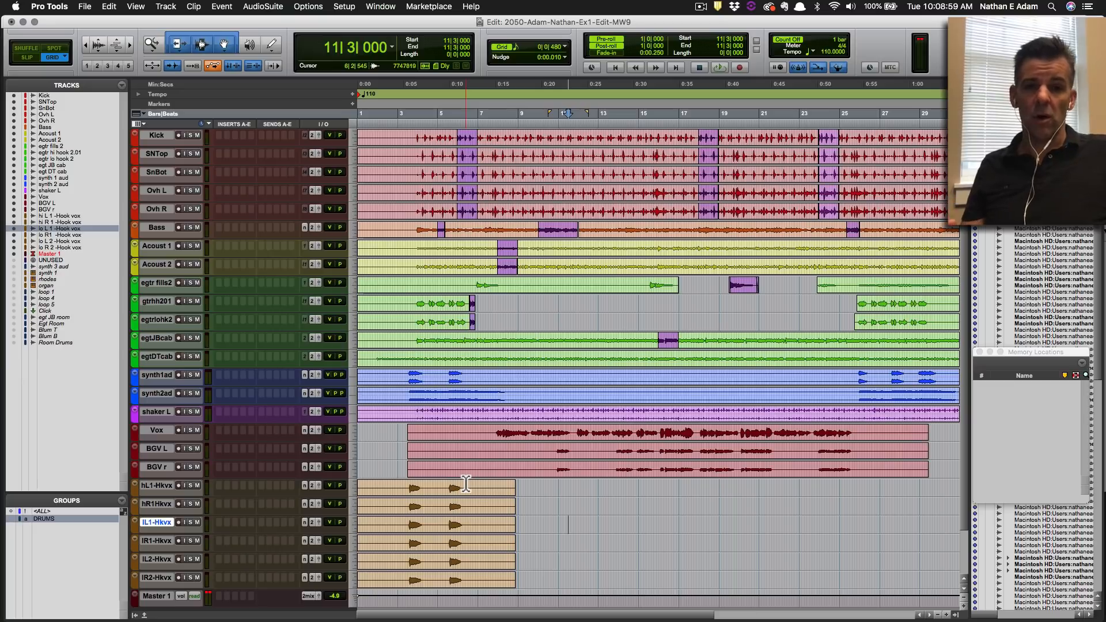
pyautogui.click(407, 489)
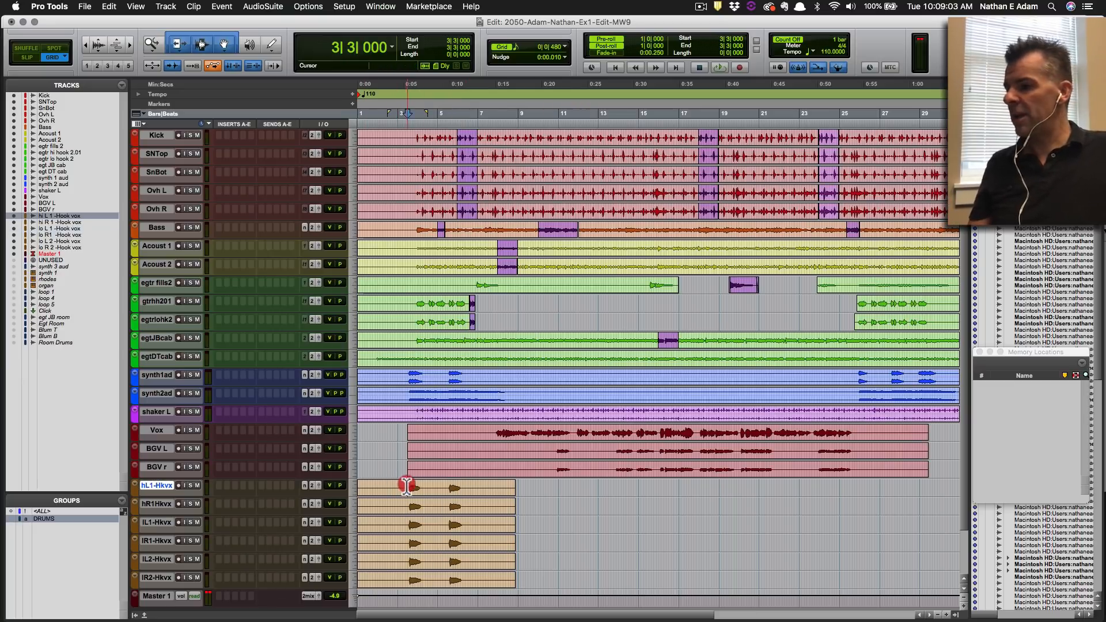
pyautogui.press('super+s')
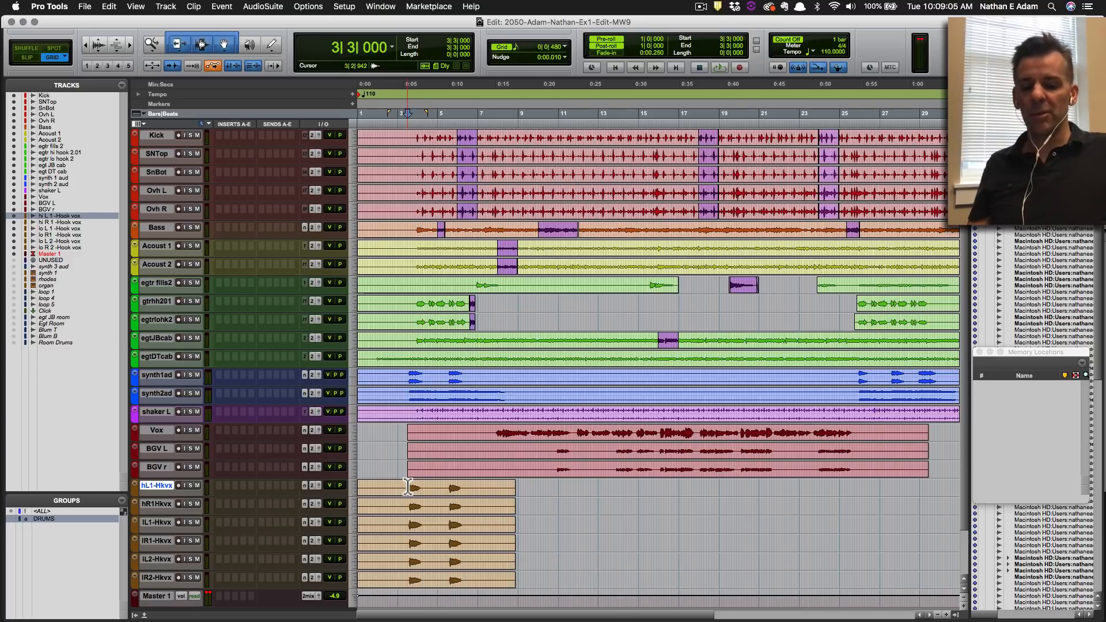
# Toggle all tracks hidden and shown, hide synth 3 aud through Room Drums again, and fit the visible tracks to the window.
pyautogui.keyDown('alt'); pyautogui.click(12, 249); pyautogui.keyUp('alt')
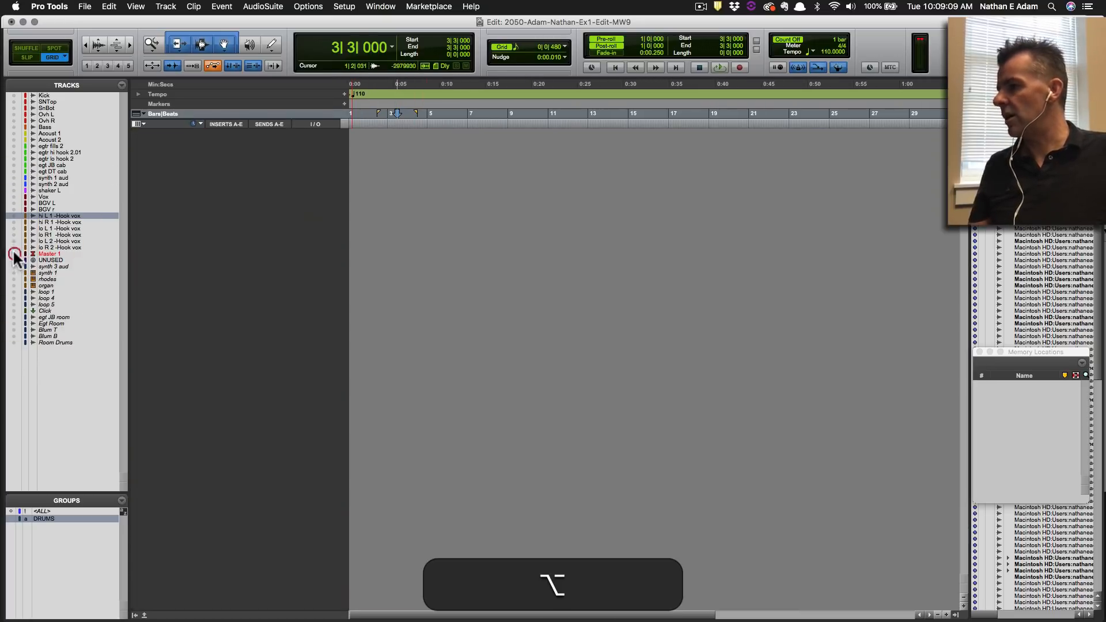
pyautogui.keyDown('alt'); pyautogui.click(13, 254); pyautogui.keyUp('alt')
pyautogui.click(52, 259)
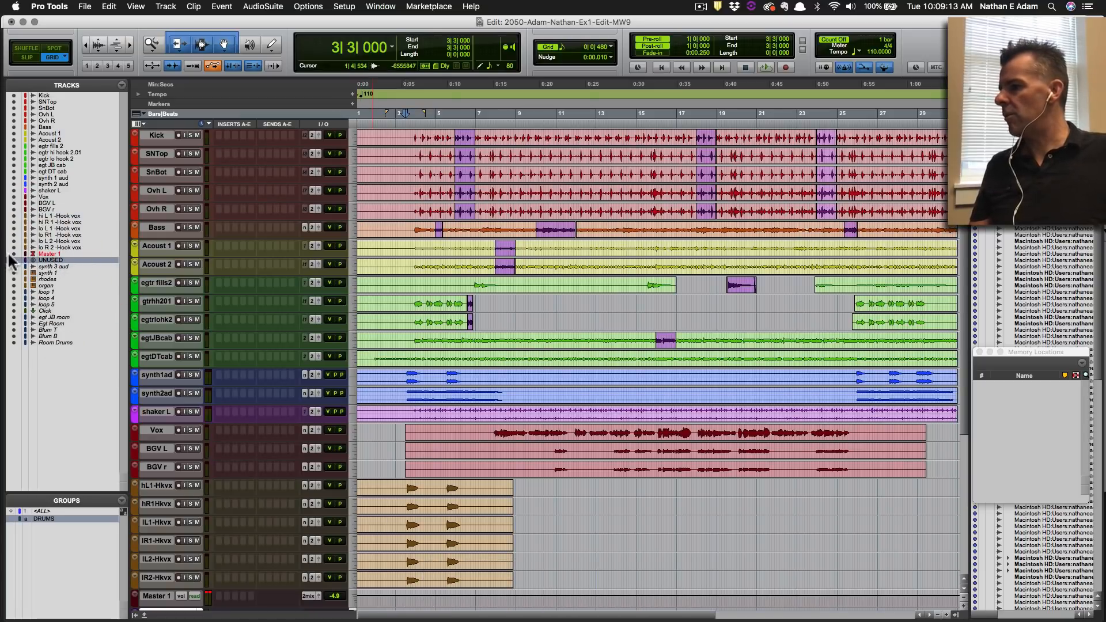
pyautogui.moveTo(13, 266); pyautogui.dragTo(13, 344)
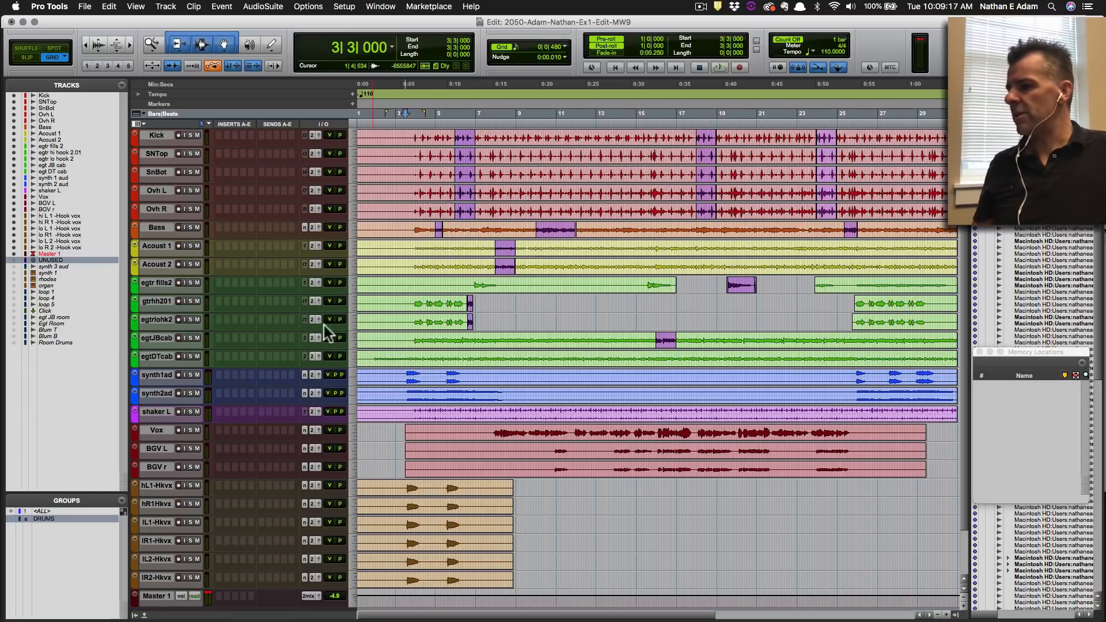
pyautogui.press('ctrl+alt+super+Down')
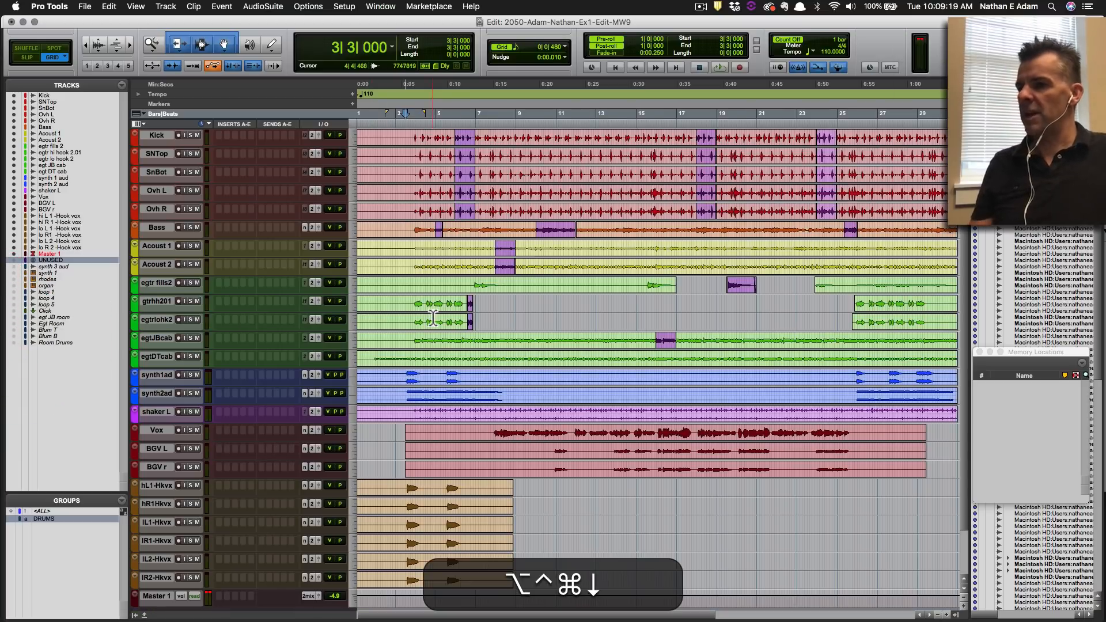
# Save the session and play from 3|3|000, checking the track levels in the Mix window.
pyautogui.press('ctrl+alt+super+s')
pyautogui.press('super+s')
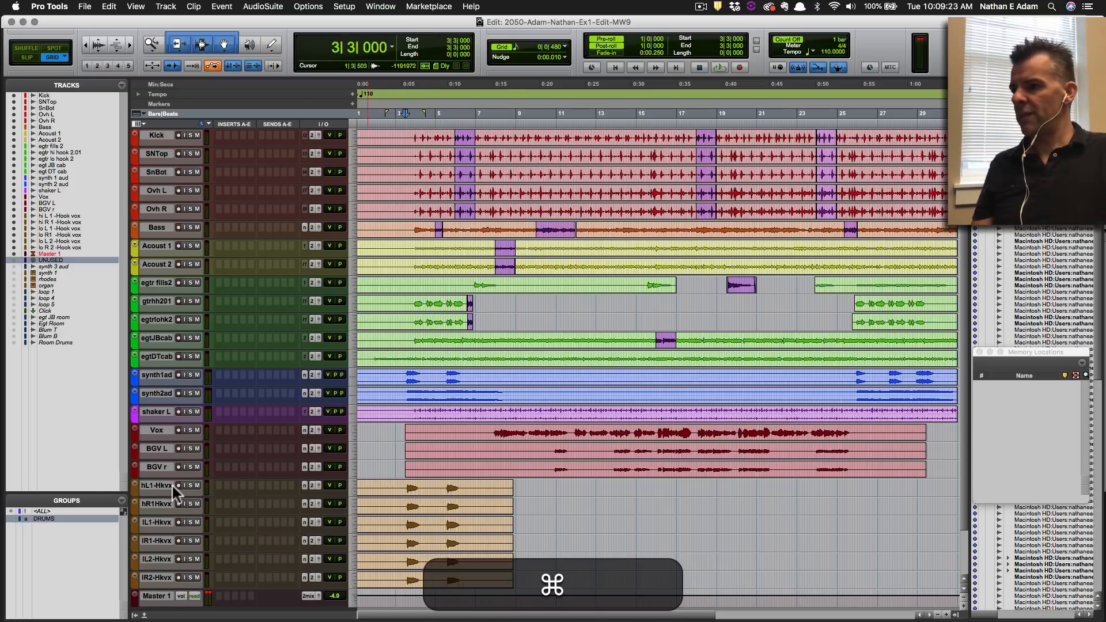
pyautogui.press('super+equal')
pyautogui.press('super+s')
pyautogui.press('super+equal')
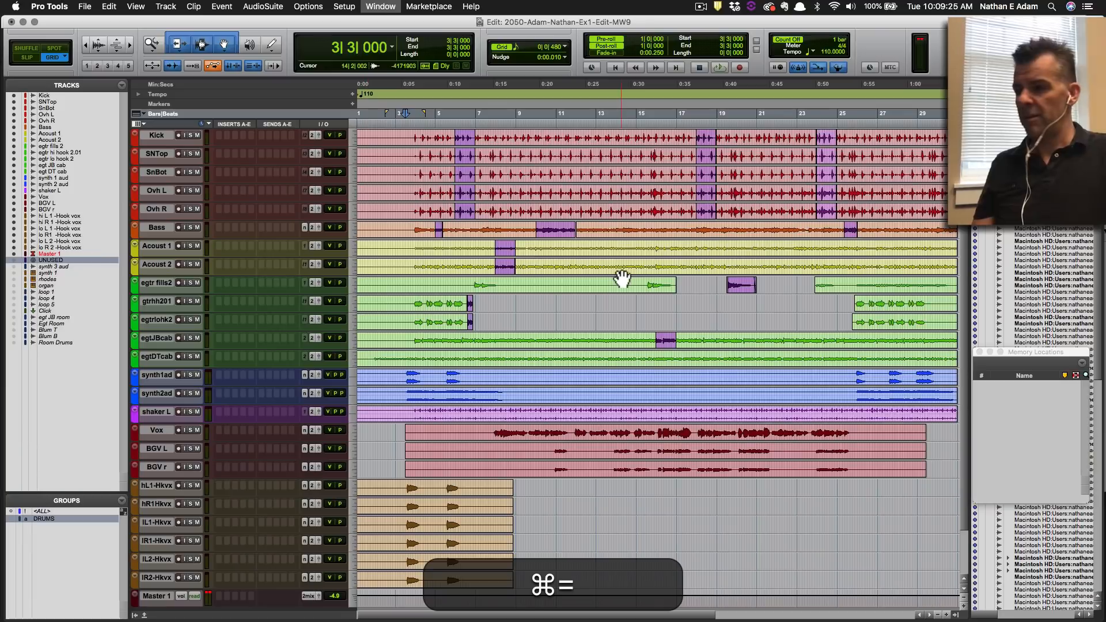
pyautogui.press('space')
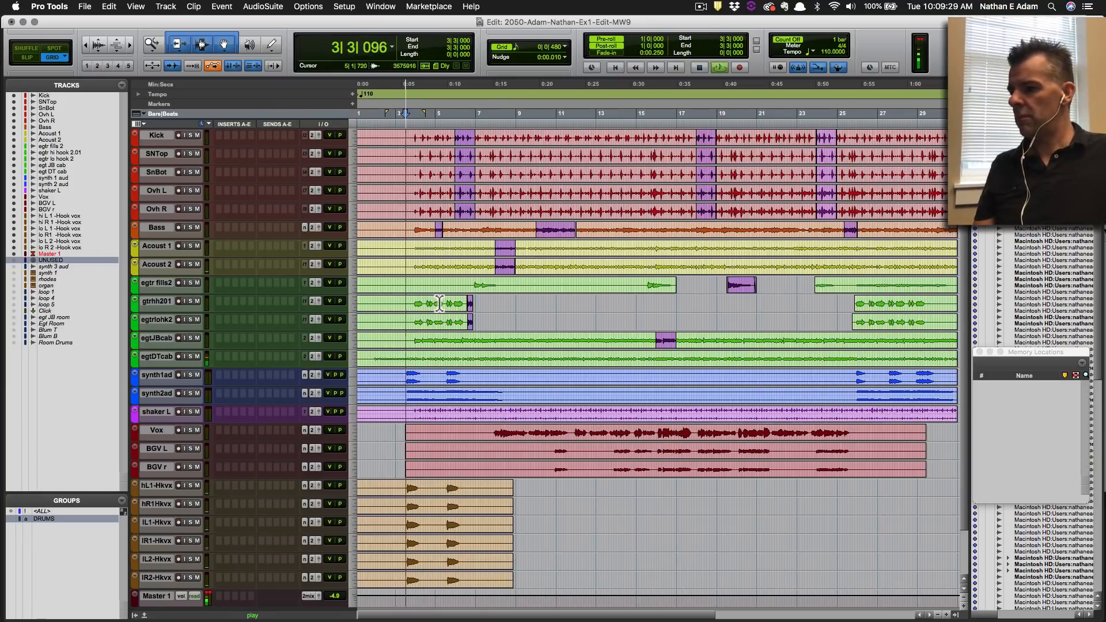
pyautogui.press('super+equal')
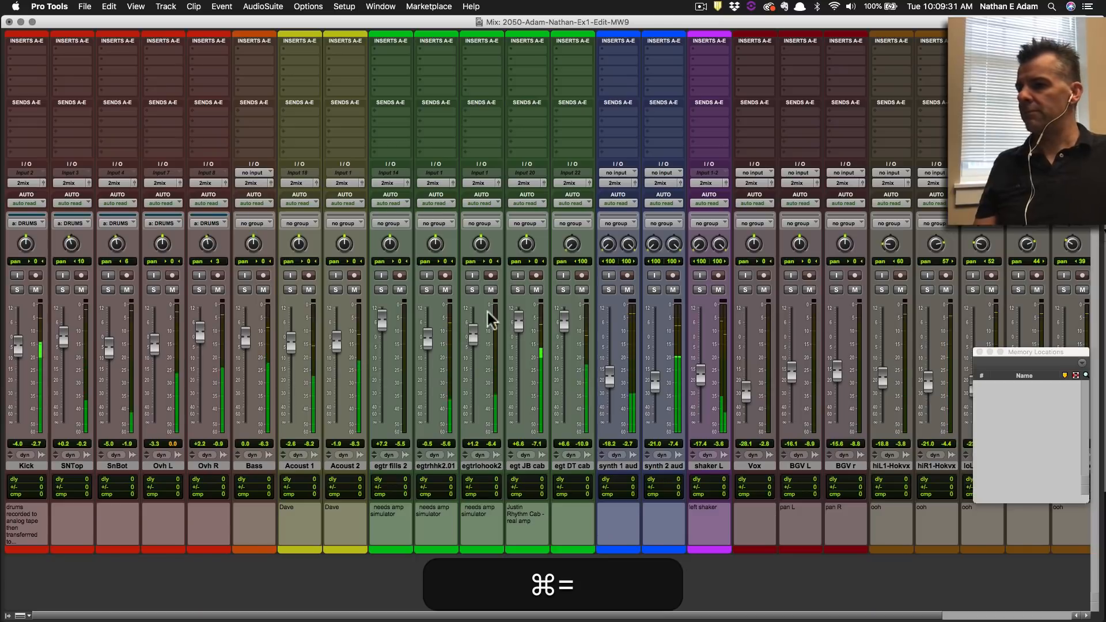
# Stop playback and lower egt JB cab to -6.5 dB, egt DT cab to -8.4, egtr lo hook 2 to -11.5, and egtr hi hook 2.01 to -10.2.
pyautogui.moveTo(518, 321); pyautogui.dragTo(518, 354)
pyautogui.press('space')
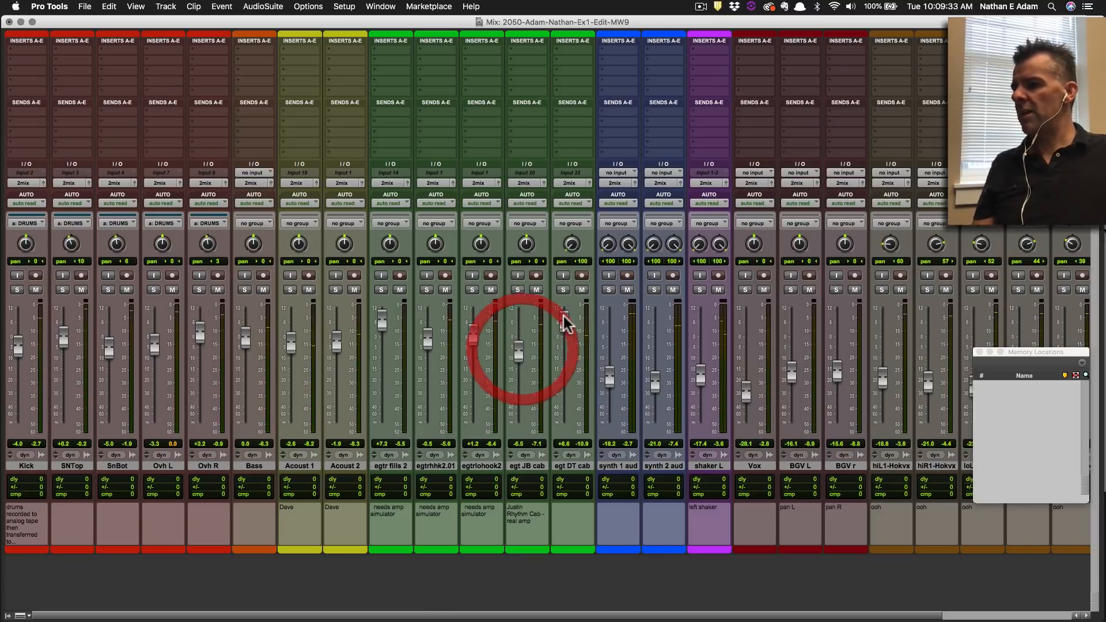
pyautogui.moveTo(564, 317); pyautogui.dragTo(564, 354)
pyautogui.moveTo(472, 335); pyautogui.dragTo(472, 367)
pyautogui.moveTo(427, 340); pyautogui.dragTo(427, 359)
# Lower the faders of egtr fills 2 to -10.5 dB, Acoust 1 to -6.2, Acoust 2 to -4.6, and Ovh R to -2.0.
pyautogui.moveTo(381, 321); pyautogui.dragTo(291, 351)
pyautogui.click(196, 331)
pyautogui.moveTo(197, 328); pyautogui.dragTo(204, 334)
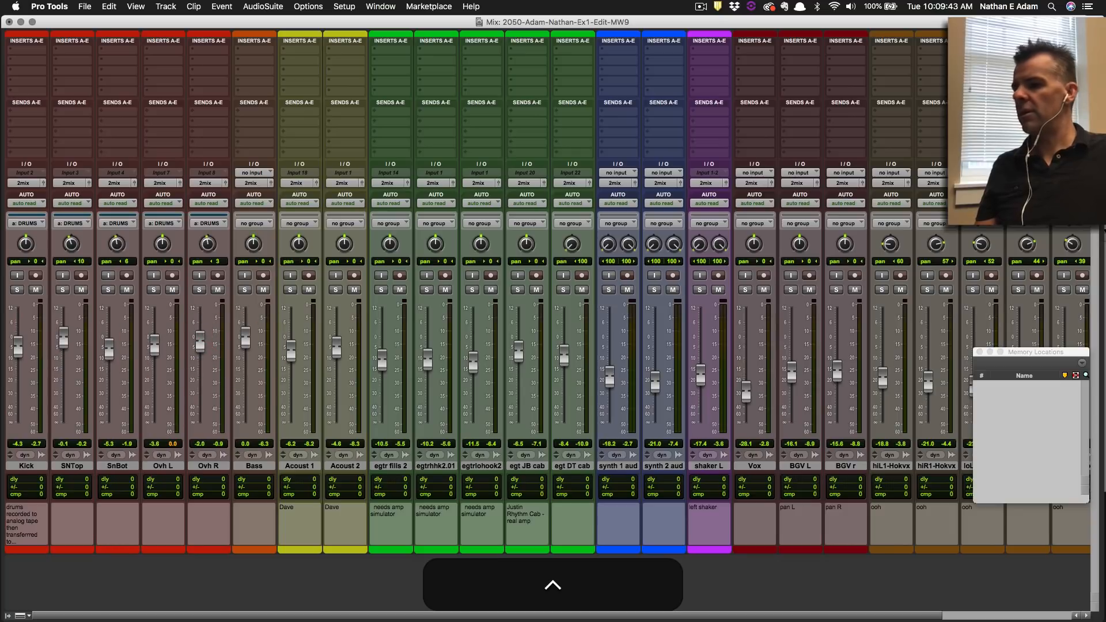
# Raise all six Hook vox faders to between about -4.1 and -4.9 dB and save the session.
pyautogui.hscroll(5, 897, 397)
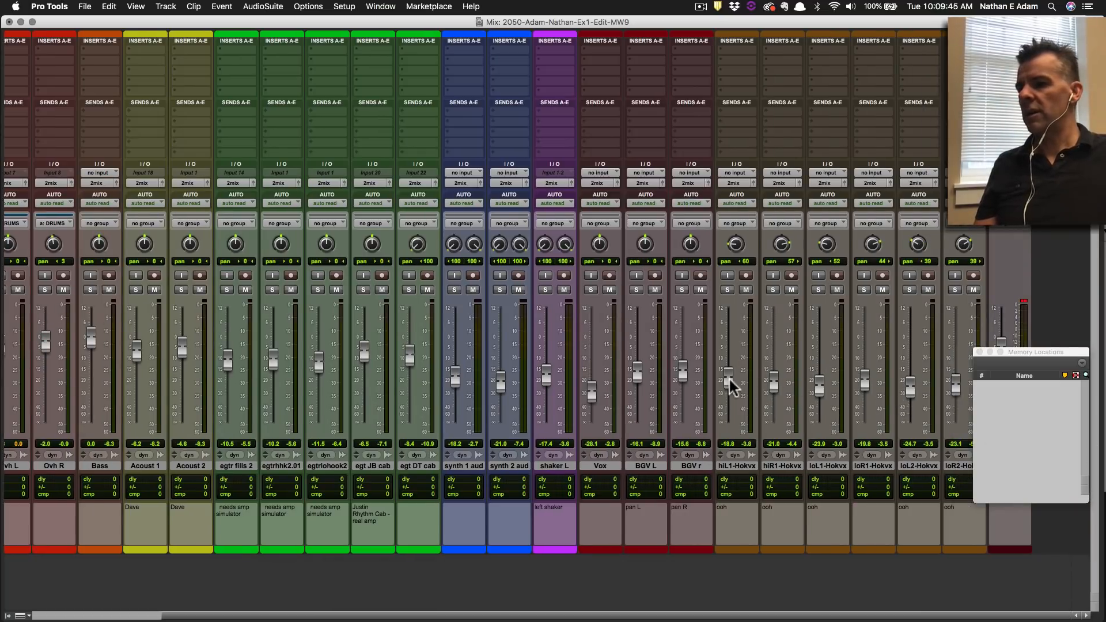
pyautogui.moveTo(726, 383); pyautogui.dragTo(955, 347)
pyautogui.moveTo(910, 379); pyautogui.dragTo(865, 349)
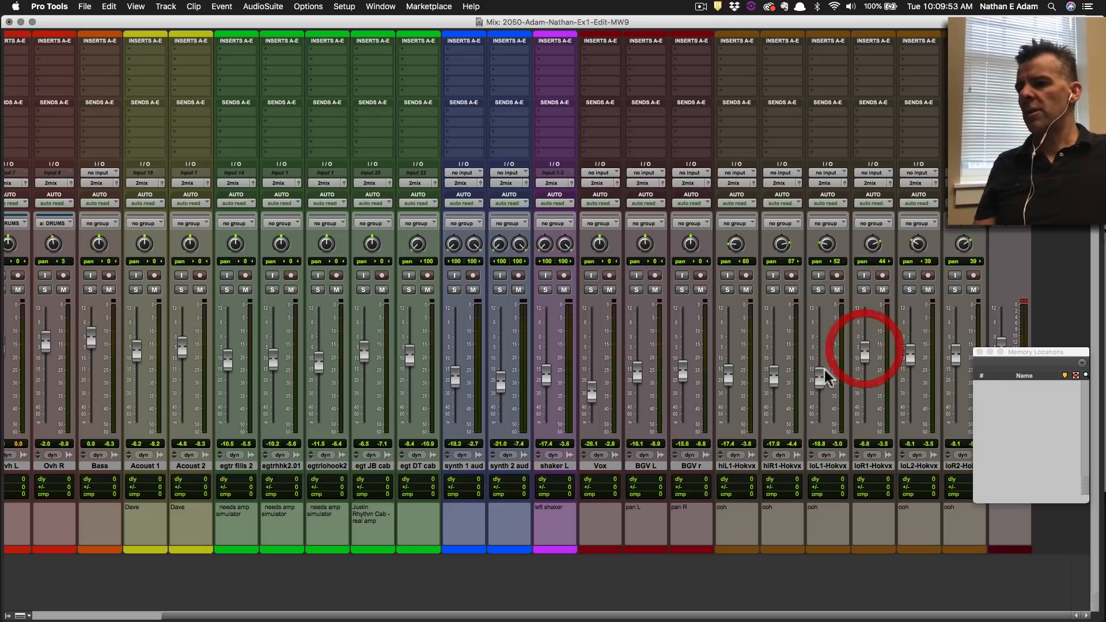
pyautogui.moveTo(819, 377); pyautogui.dragTo(820, 349)
pyautogui.moveTo(775, 381); pyautogui.dragTo(780, 346)
pyautogui.moveTo(736, 378); pyautogui.dragTo(732, 348)
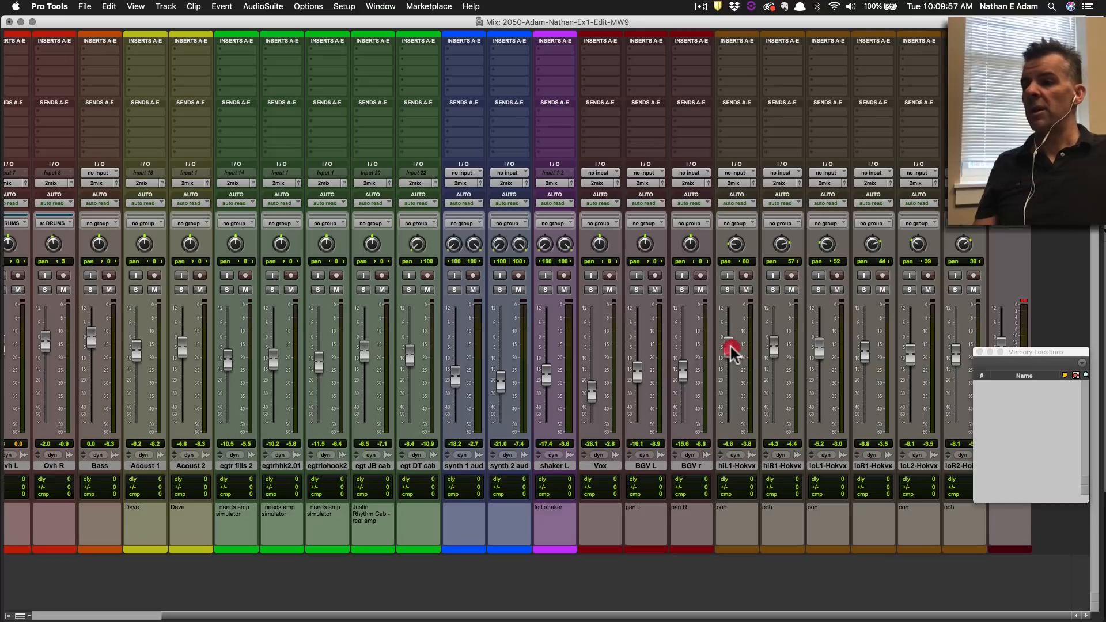
pyautogui.moveTo(910, 357); pyautogui.dragTo(953, 346)
pyautogui.moveTo(864, 352); pyautogui.dragTo(817, 343)
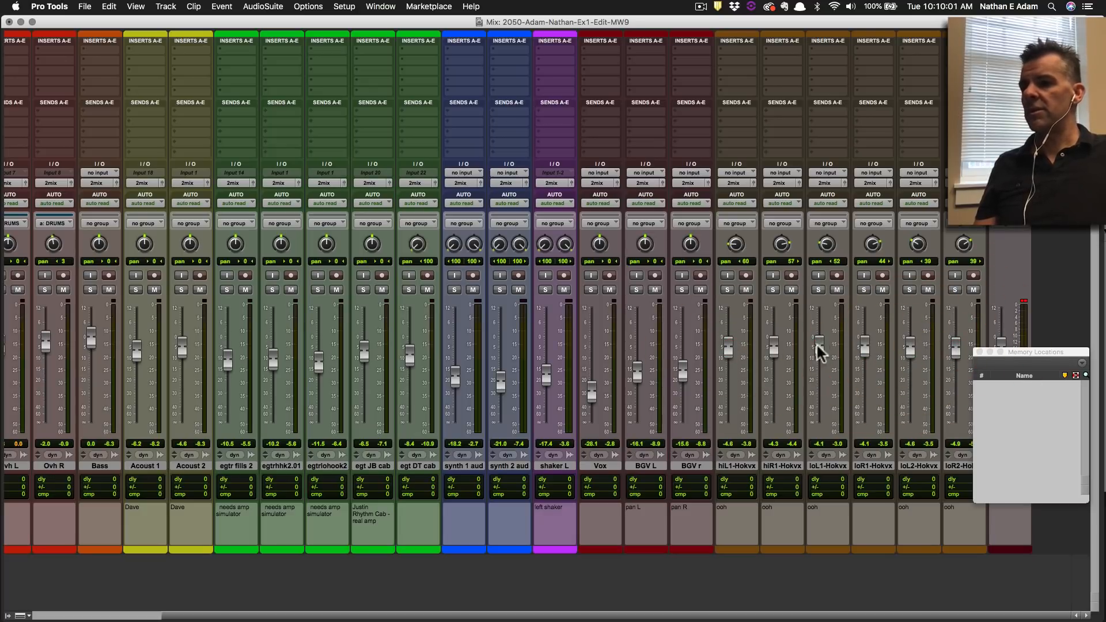
pyautogui.press('super+s')
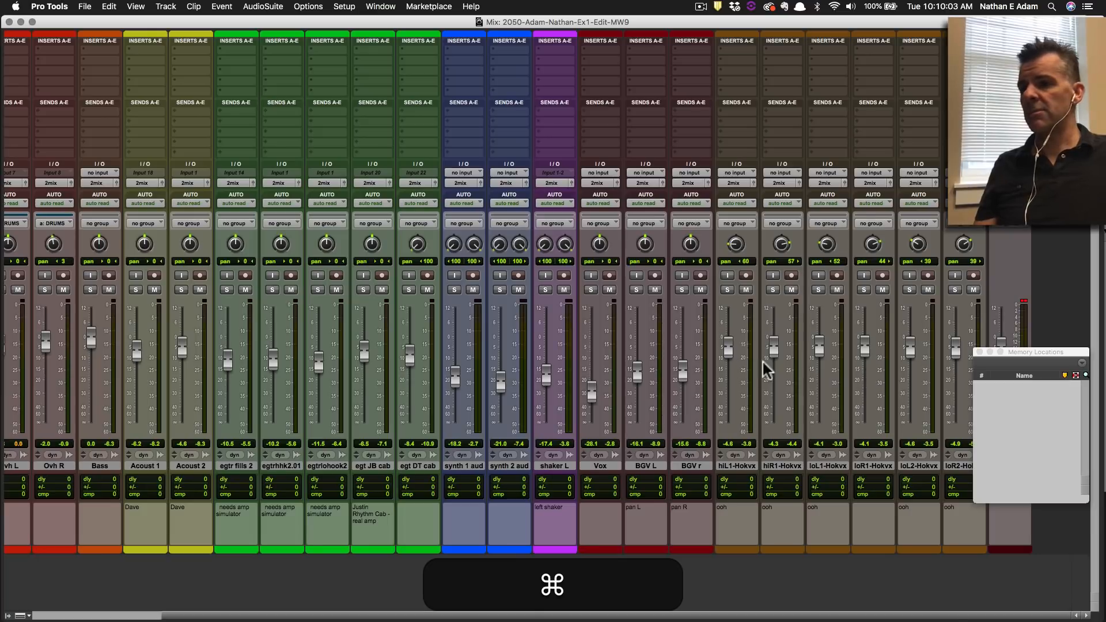
# In the Edit window, create a Mix/Edit group named HookVox from the six Hook vox tracks and save the session.
pyautogui.press('super+equal')
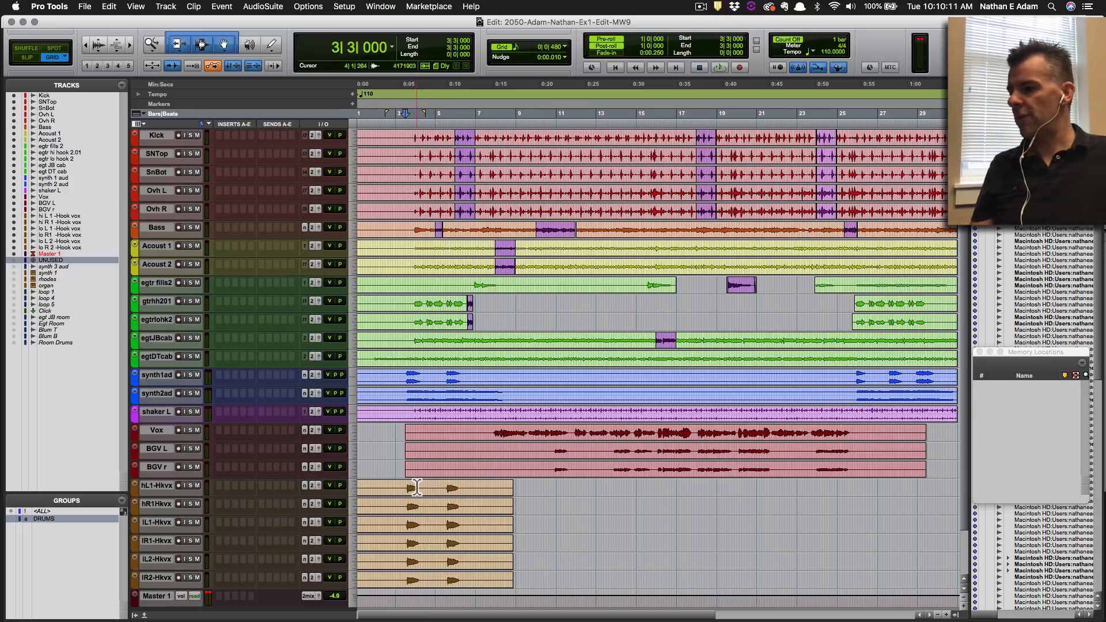
pyautogui.click(155, 485)
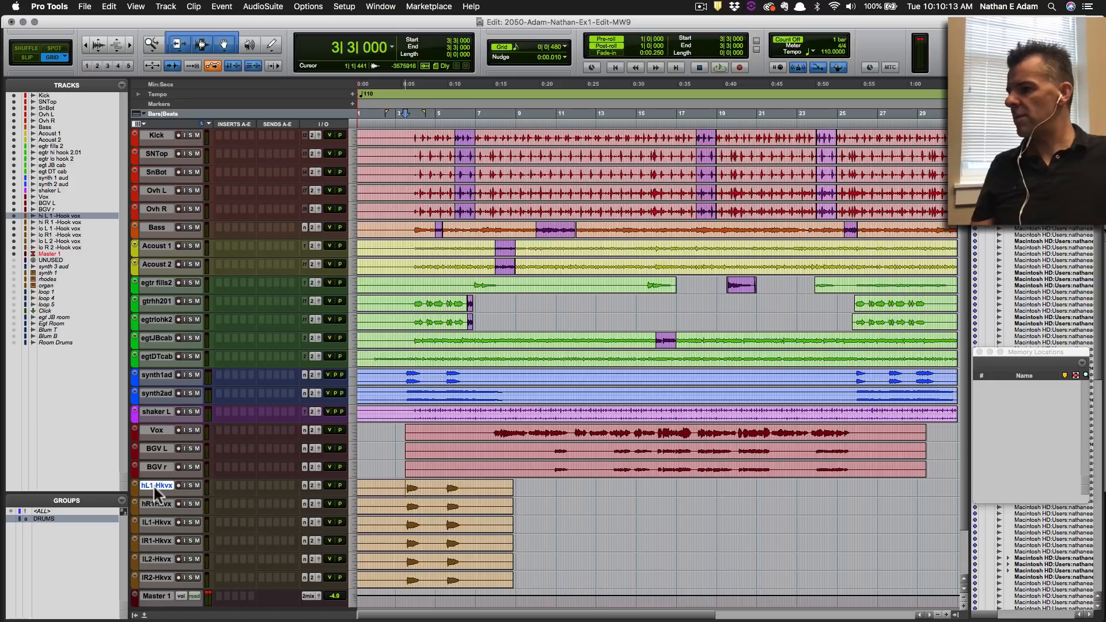
pyautogui.keyDown('shift'); pyautogui.click(161, 575); pyautogui.keyUp('shift')
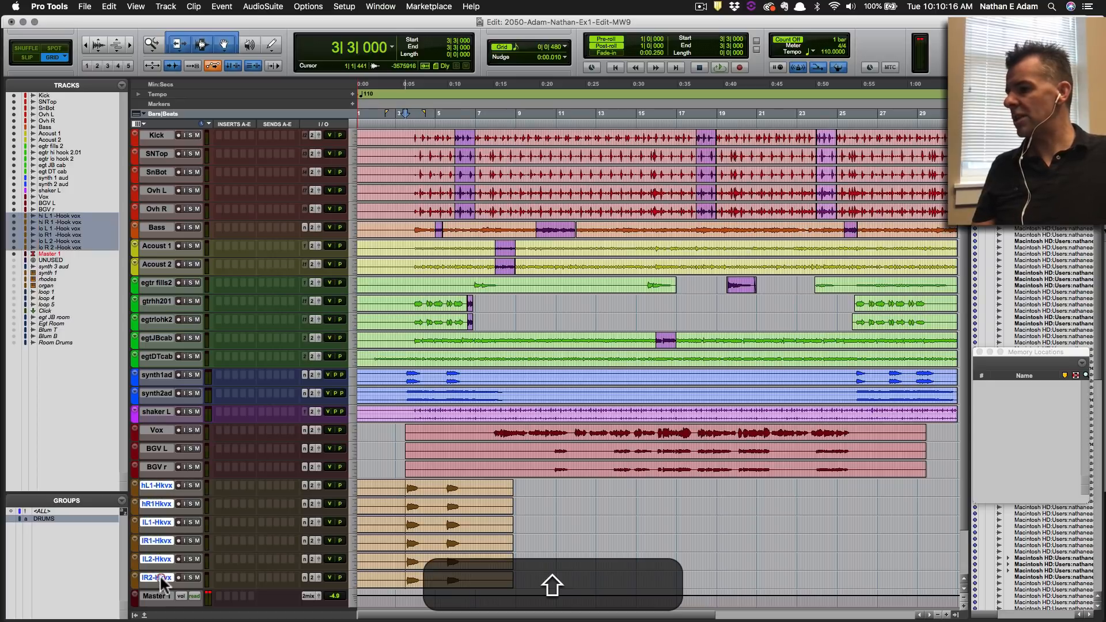
pyautogui.keyDown('alt'); pyautogui.click(157, 483); pyautogui.keyUp('alt')
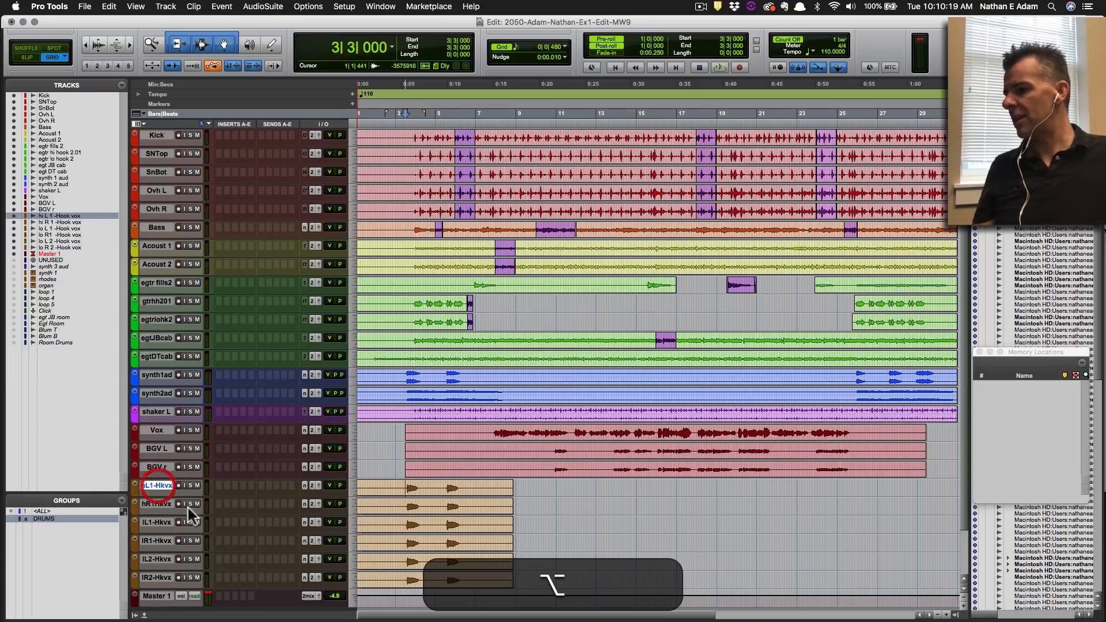
pyautogui.keyDown('shift'); pyautogui.click(157, 577); pyautogui.keyUp('shift')
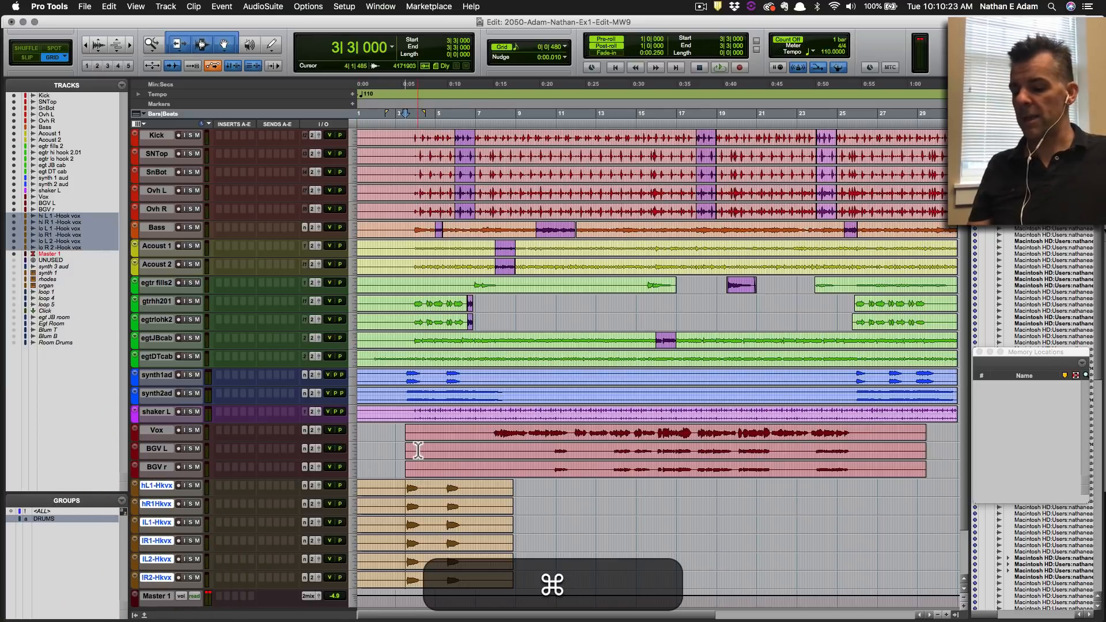
pyautogui.press('super+g')
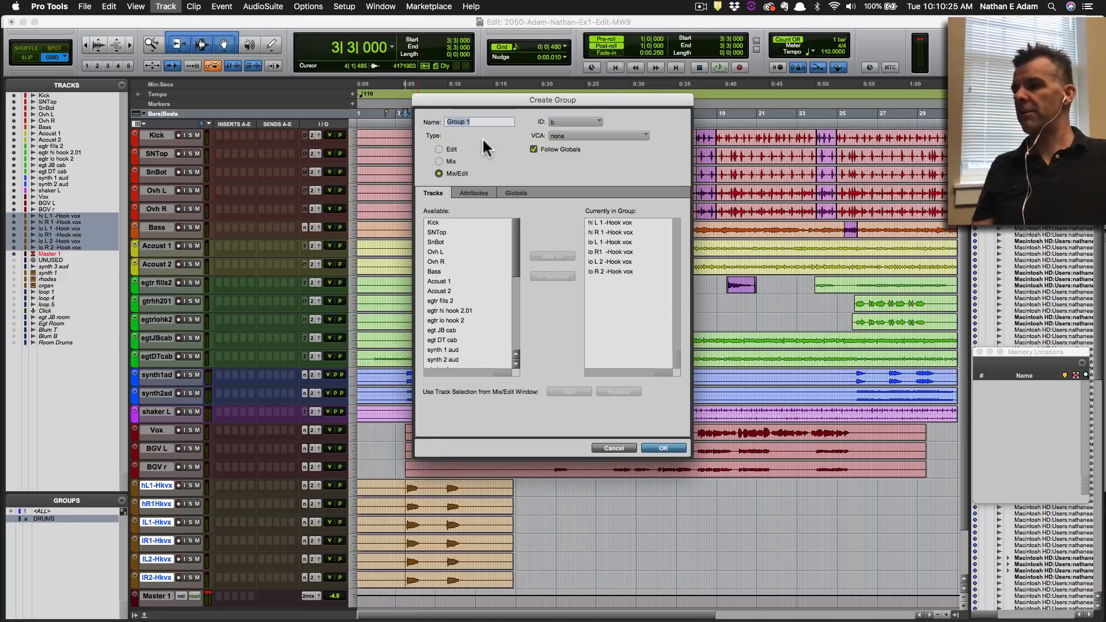
pyautogui.write('Hook')
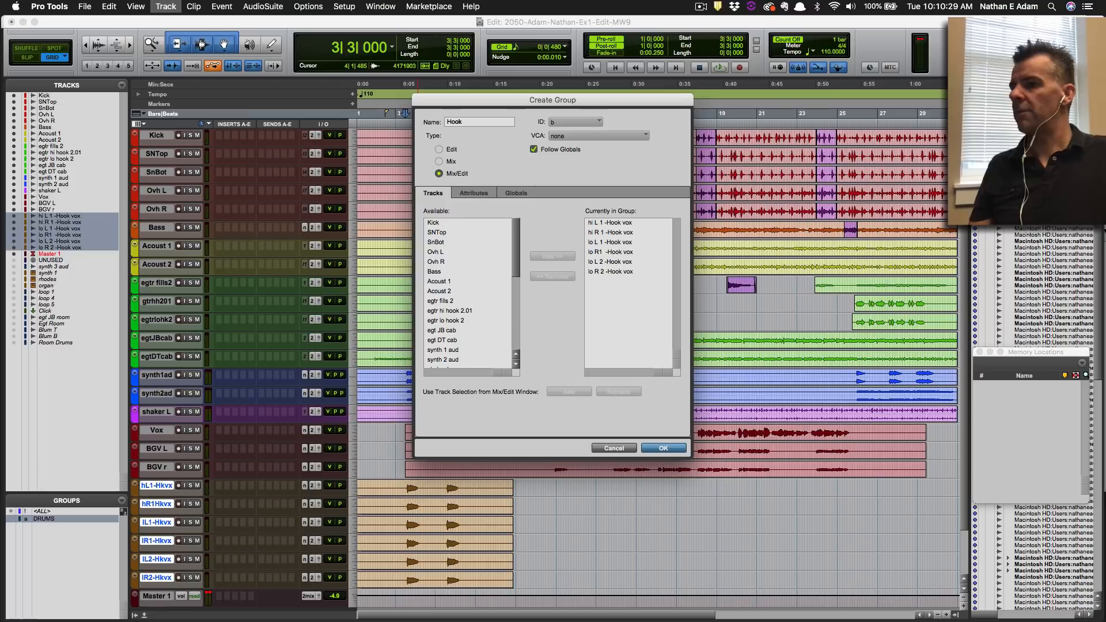
pyautogui.press('shift')
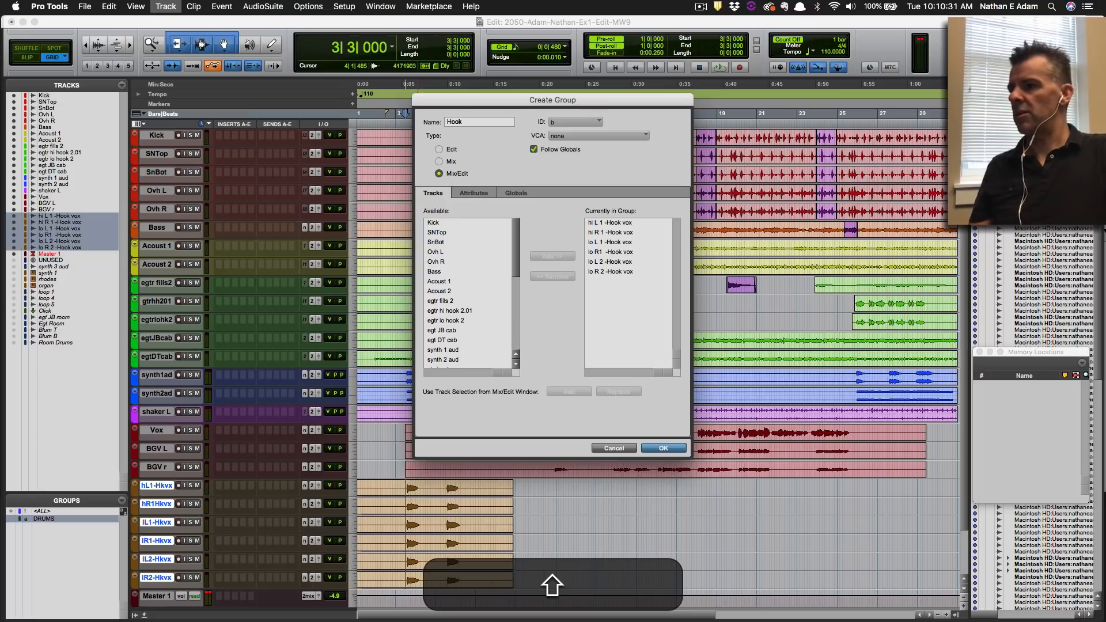
pyautogui.write('Vox')
pyautogui.press('Return')
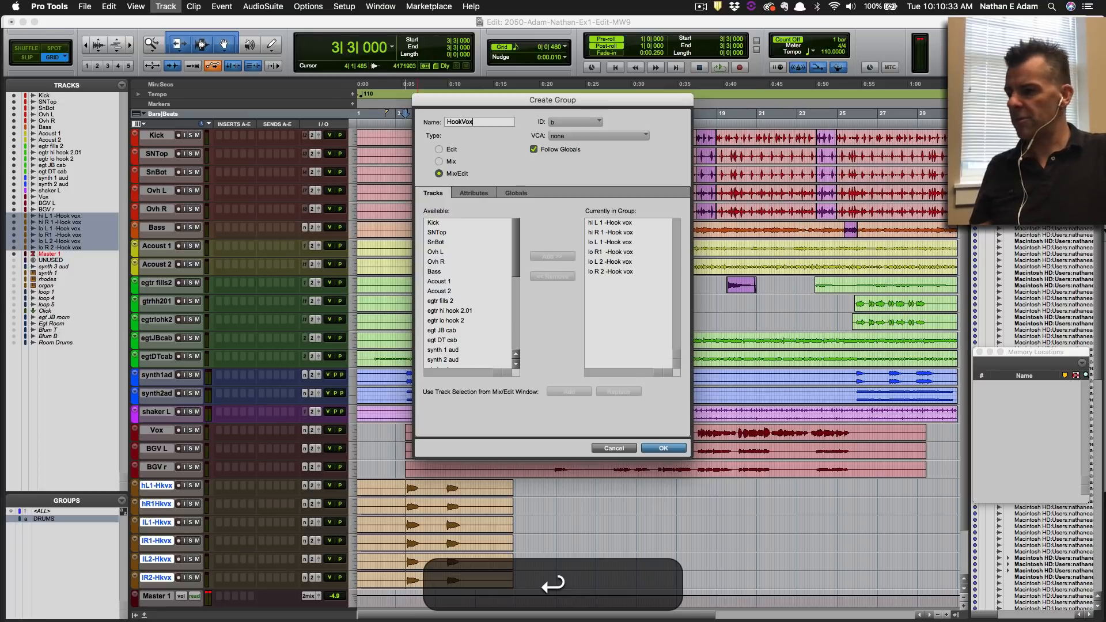
pyautogui.press('super+s')
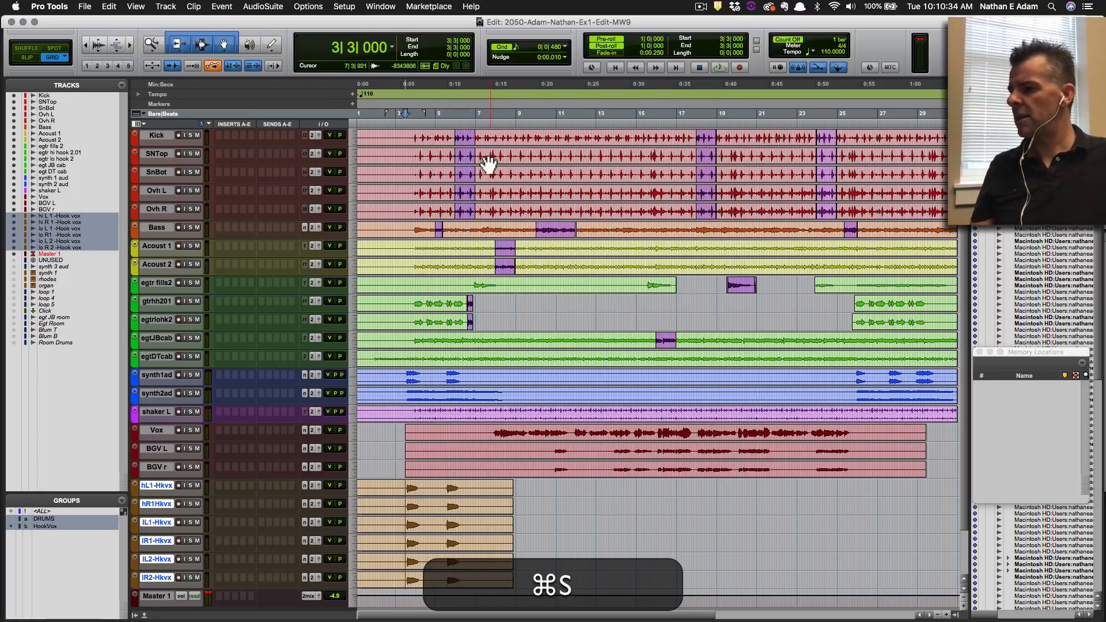
# Trim the grouped hook vocal clips to run from 3|2|480 to 6|3|000, save the session, and select them.
pyautogui.click(443, 488)
pyautogui.moveTo(443, 488)
pyautogui.mouseDown()
pyautogui.moveTo(507, 488)
pyautogui.moveTo(465, 487)
pyautogui.mouseUp()
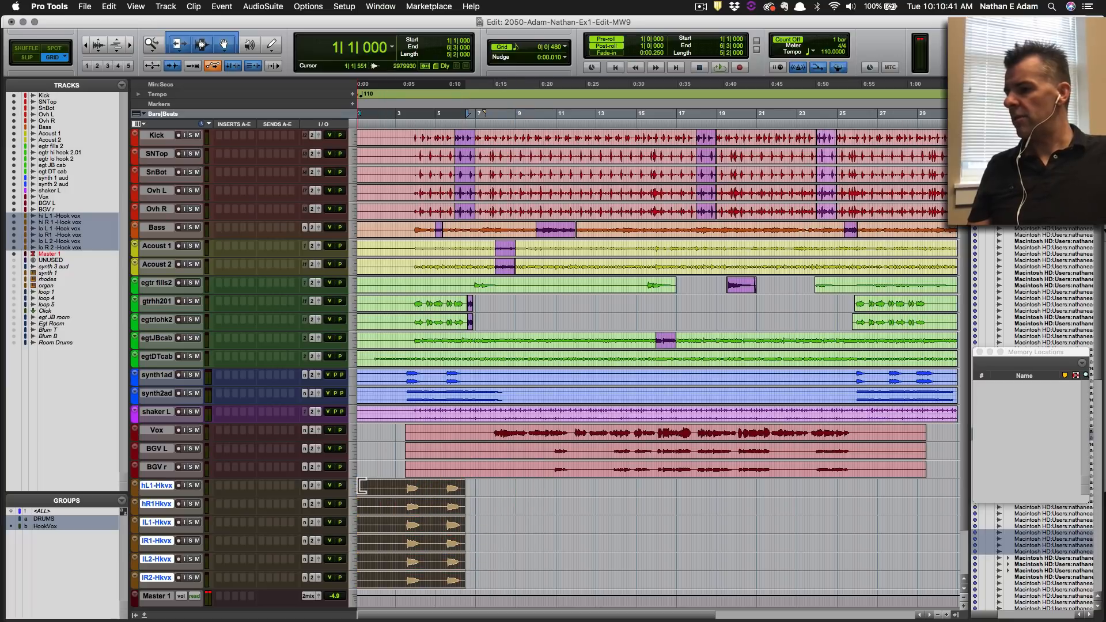
pyautogui.moveTo(361, 486); pyautogui.dragTo(270, 479)
pyautogui.press('super+z')
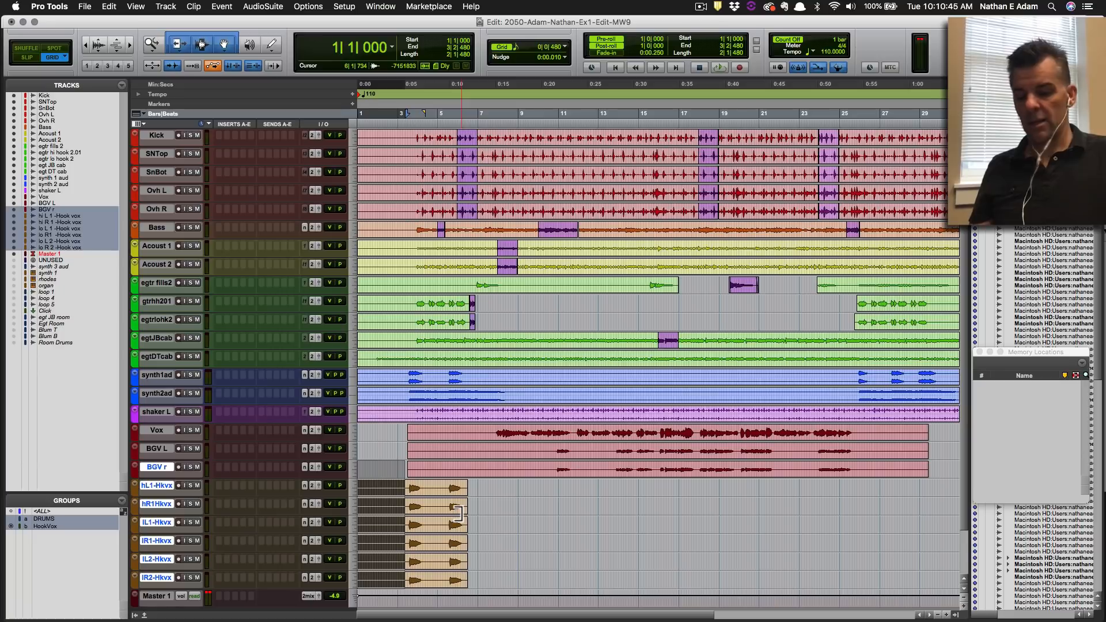
pyautogui.press('super+s')
pyautogui.click(448, 495)
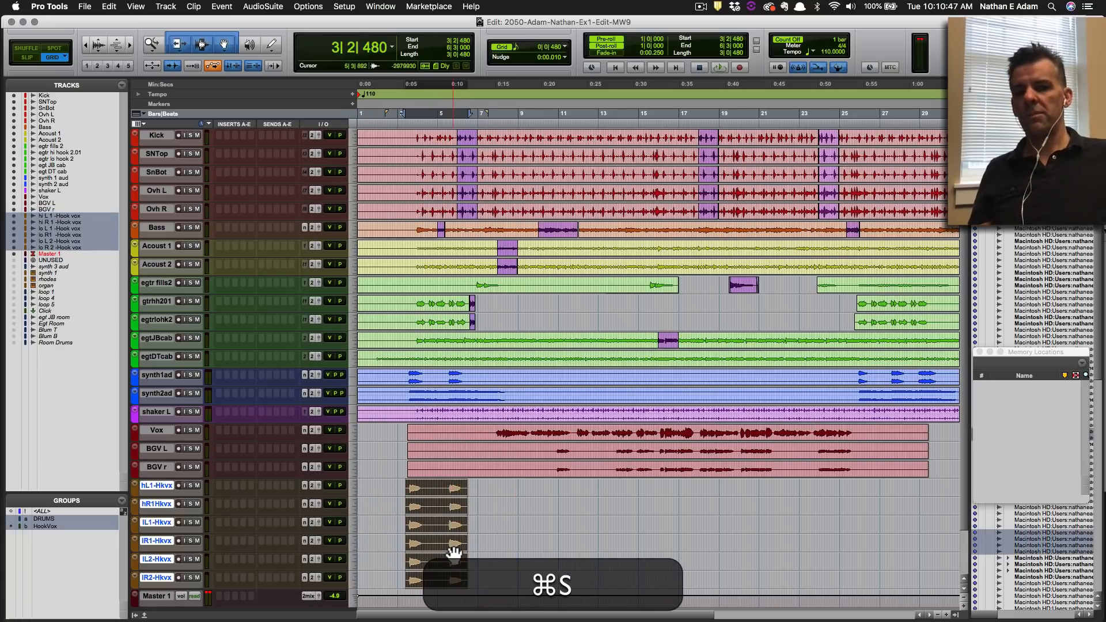
# Toggle pre-roll and post-roll, play the trimmed hook vocals from 3|2|480, and save the session.
pyautogui.press('super+bracketright')
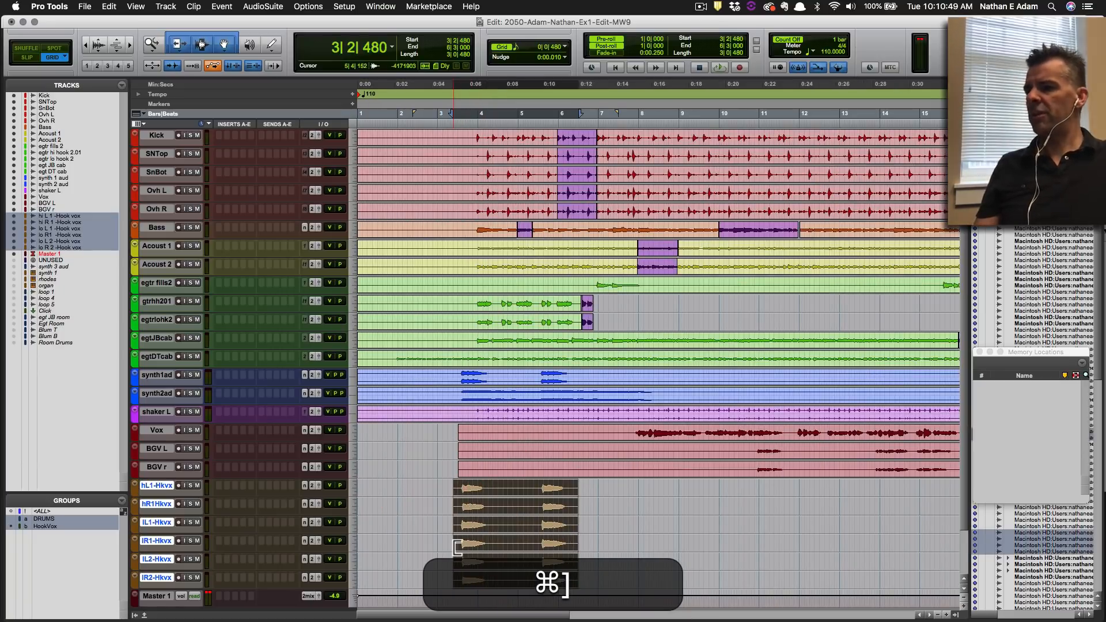
pyautogui.press('super+space')
pyautogui.press('super+period')
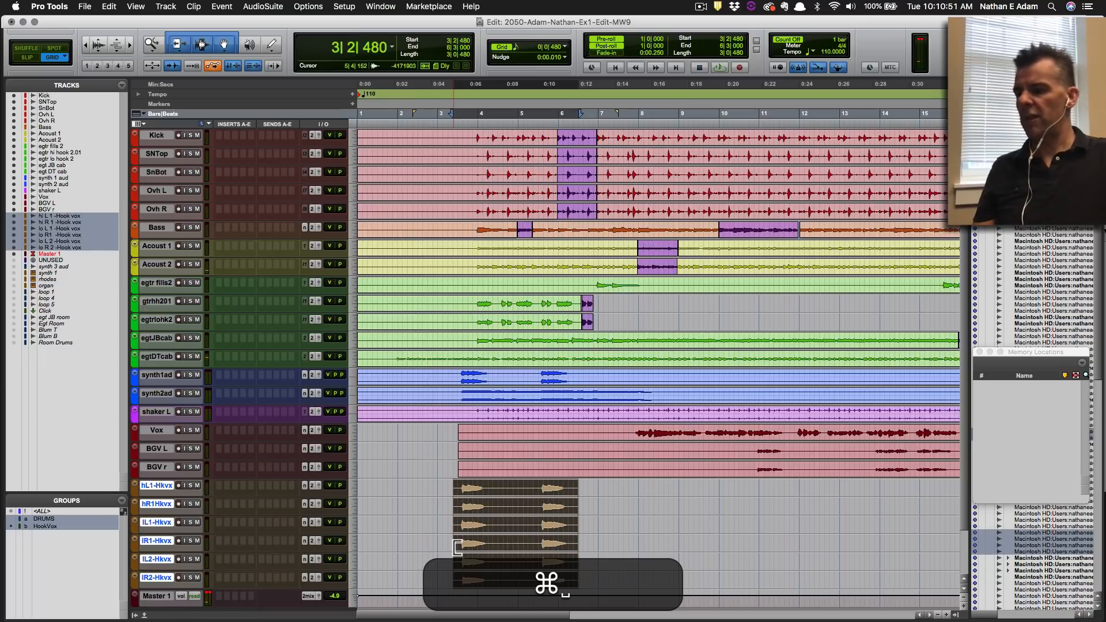
pyautogui.press('super+k')
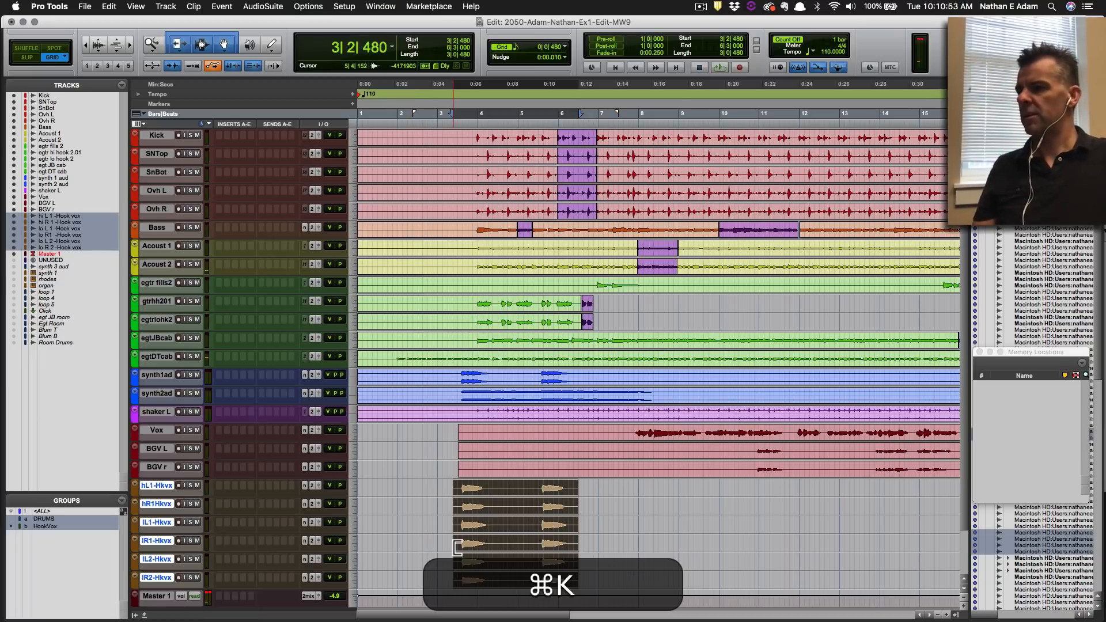
pyautogui.press('super+s')
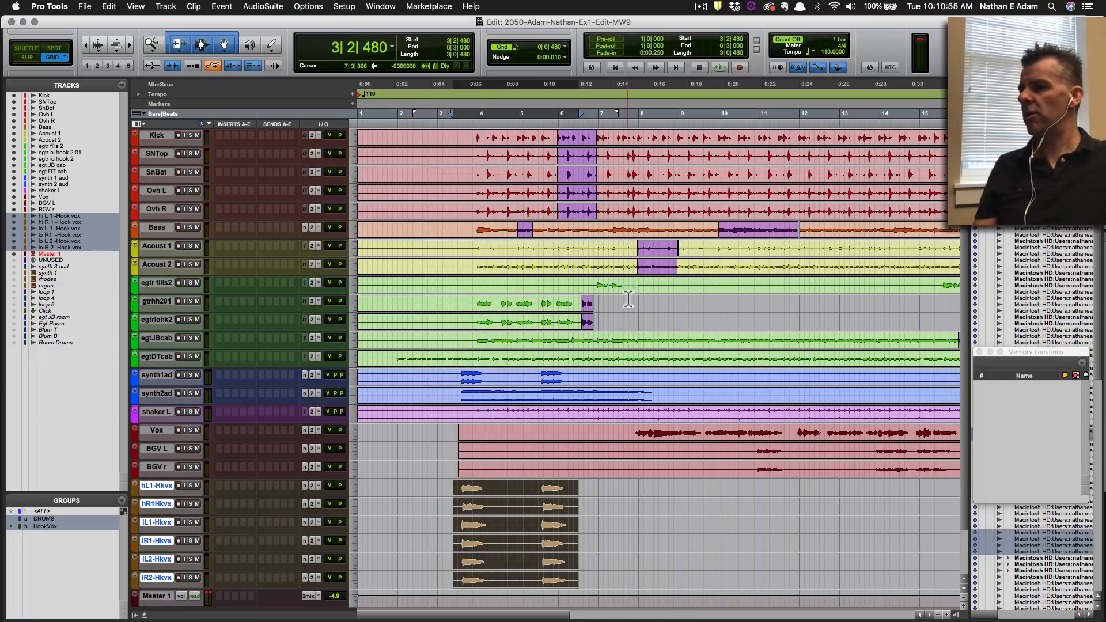
pyautogui.press('space')
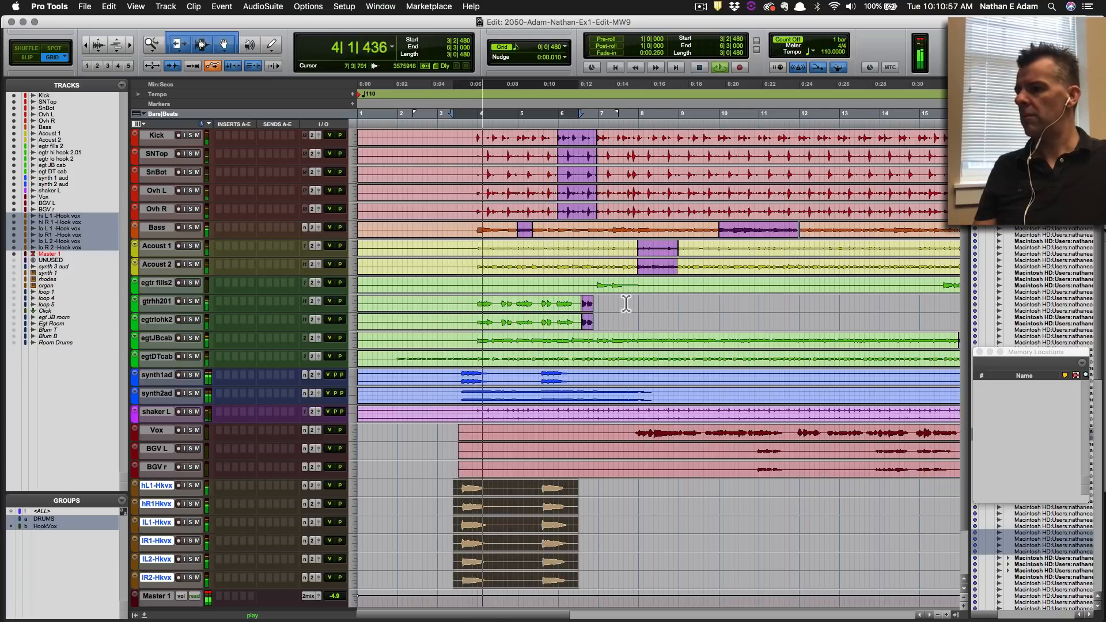
pyautogui.press('super+s')
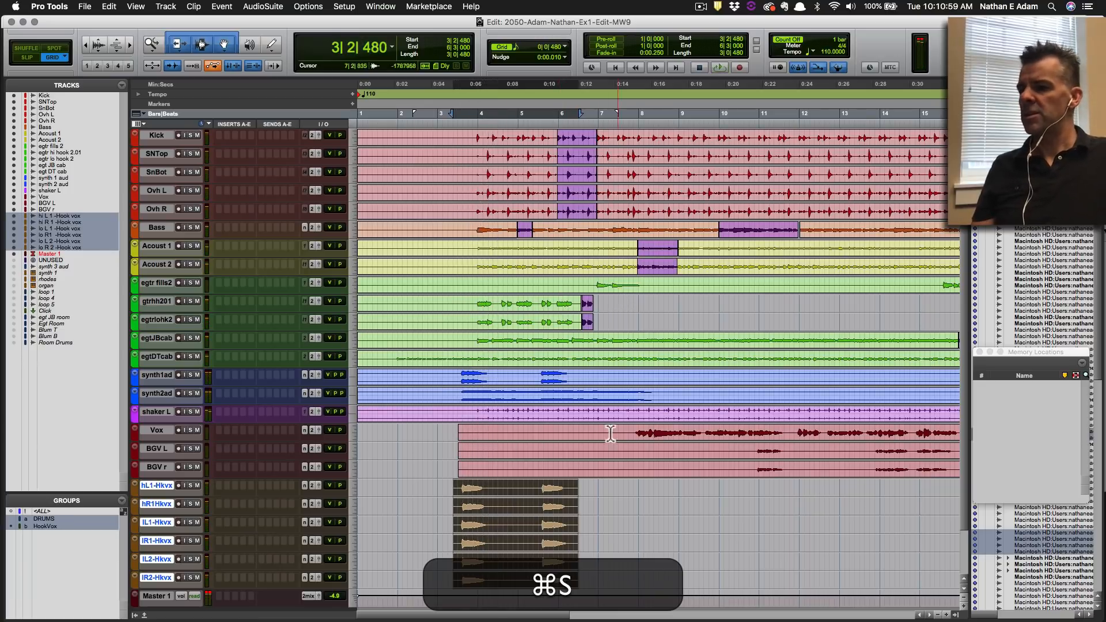
# Examine the selected hook vocal clips between 3|2|480 and 6|3|000 at overview and close-up zoom levels.
pyautogui.press('r')
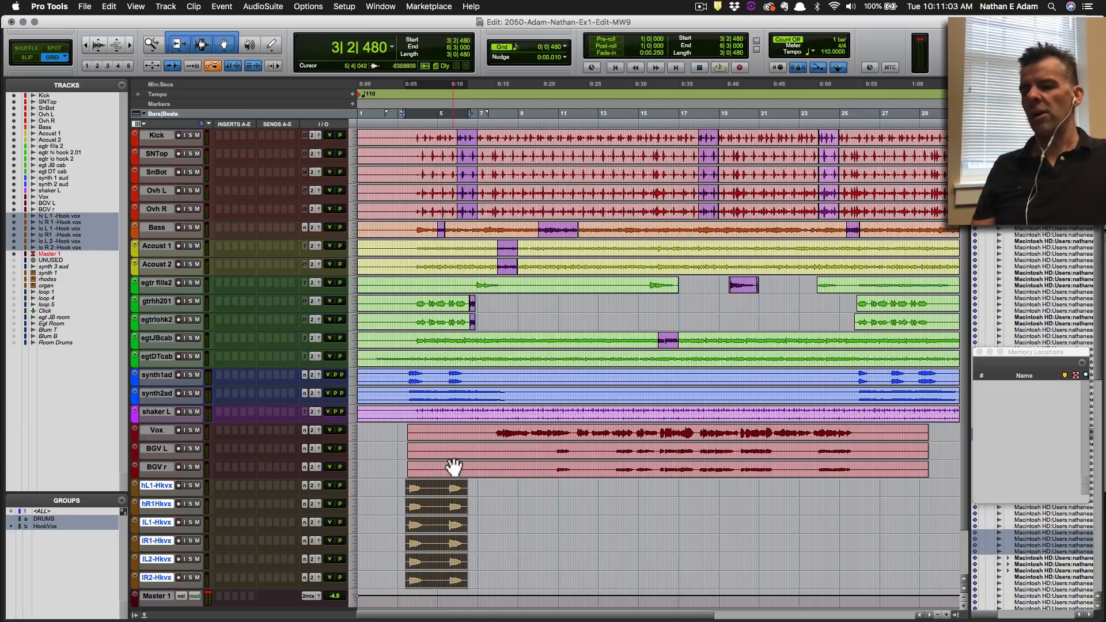
pyautogui.moveTo(906, 620)
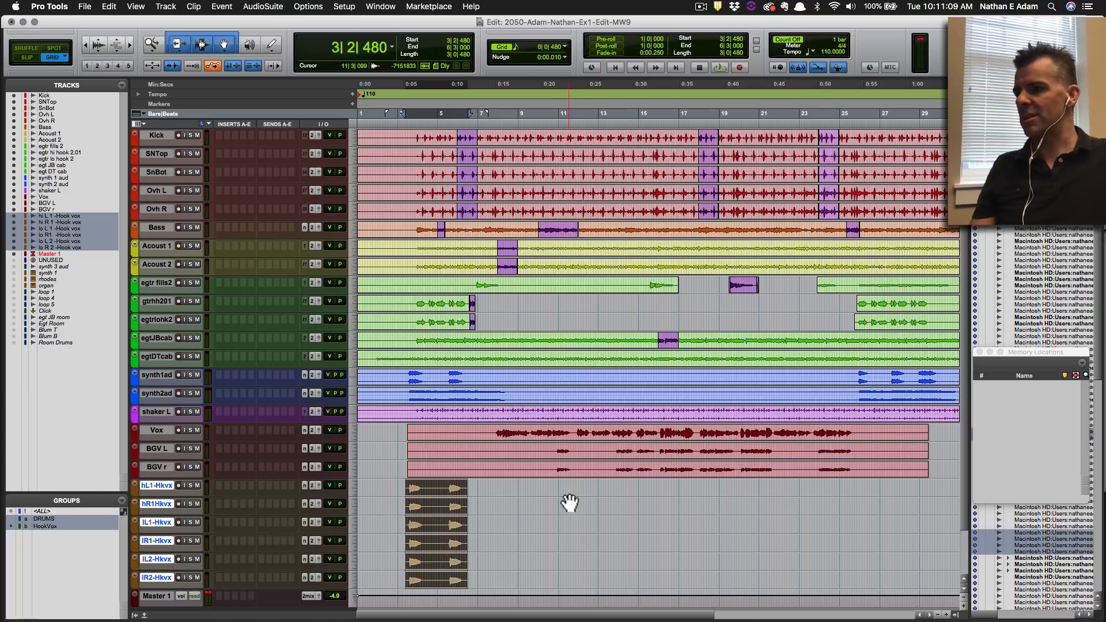
pyautogui.press('r')
pyautogui.press('t')
pyautogui.press('t')
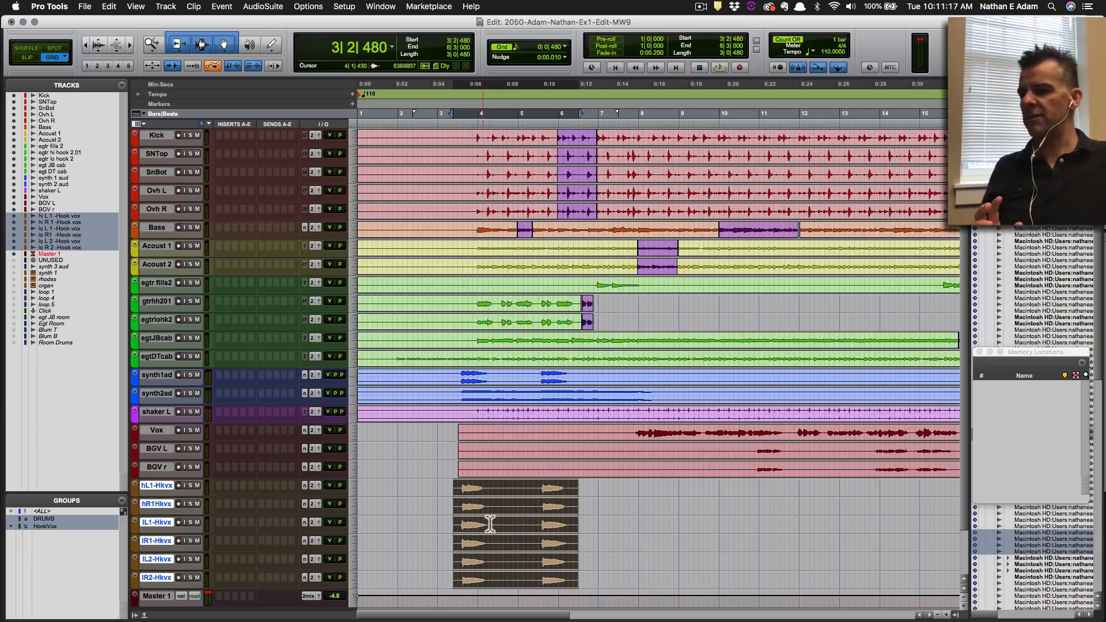
pyautogui.press('r')
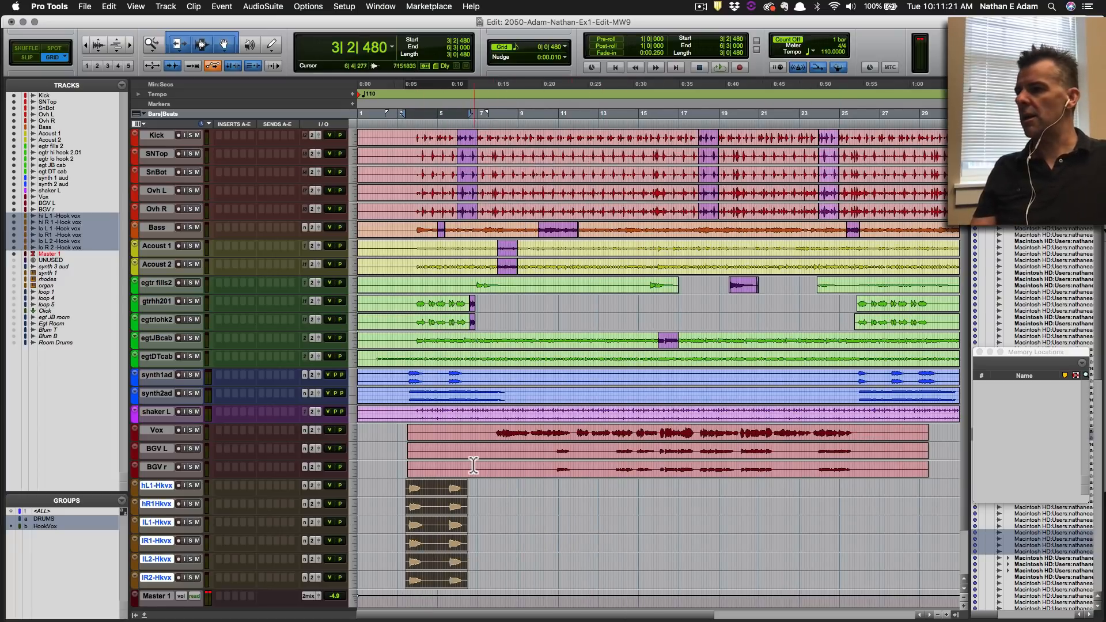
pyautogui.press('t')
pyautogui.press('t')
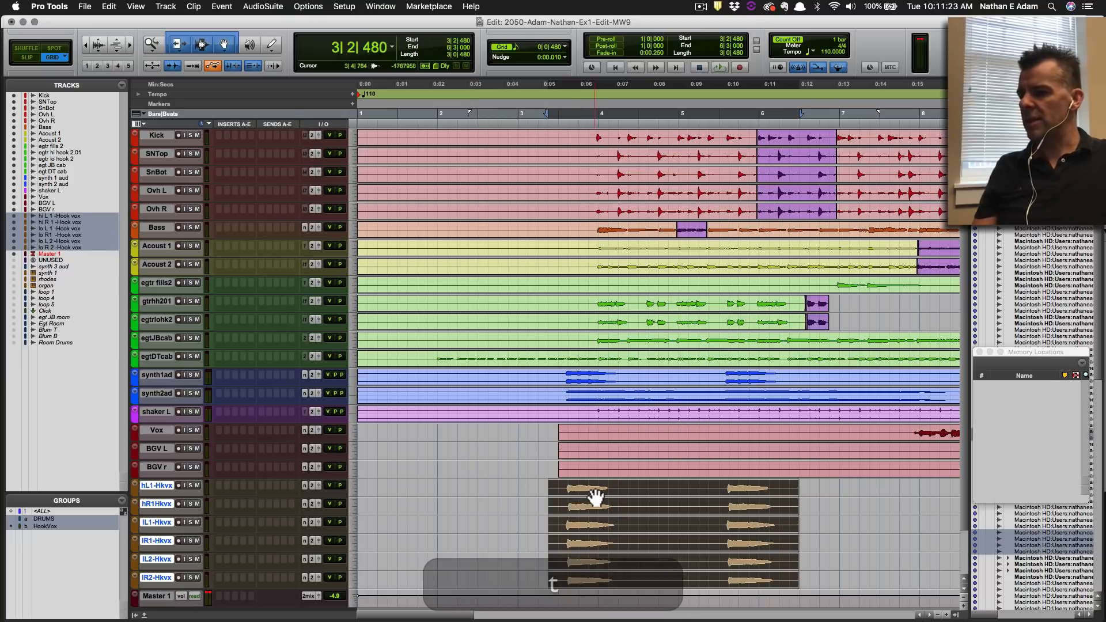
# Play the intro hook several times from 3|2|480, stopping each time shortly after bar 4.
pyautogui.hscroll(3, 598, 495)
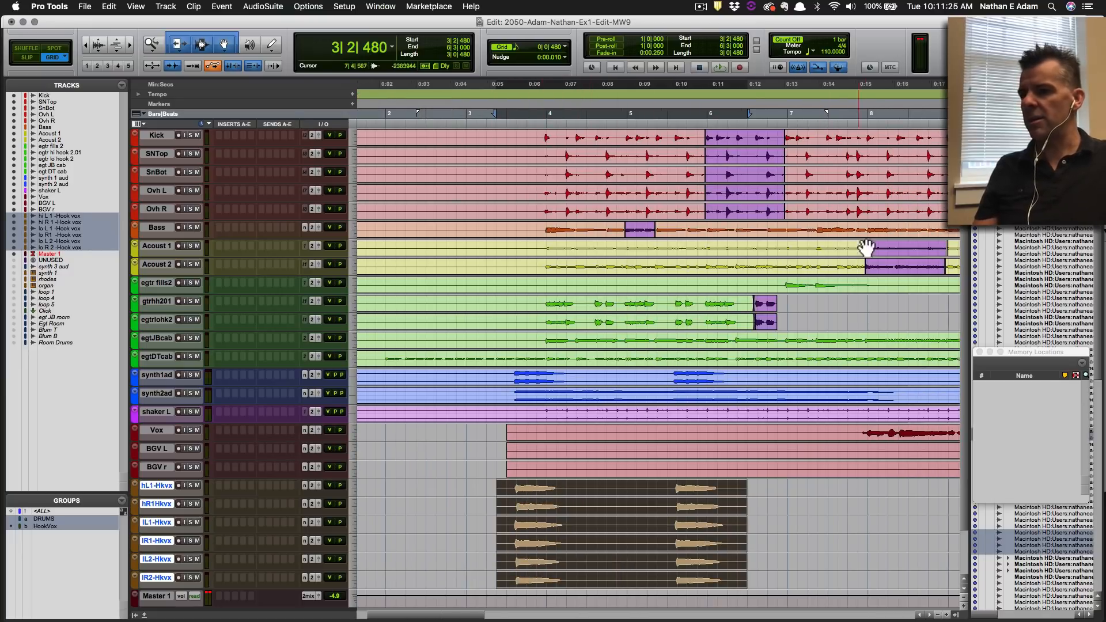
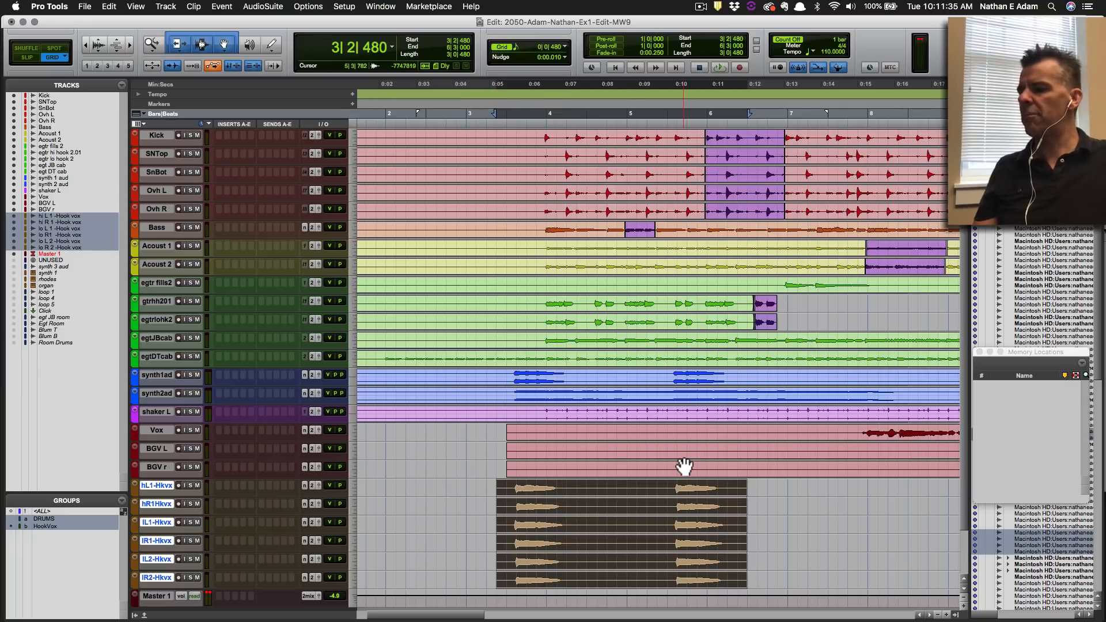
pyautogui.press('space')
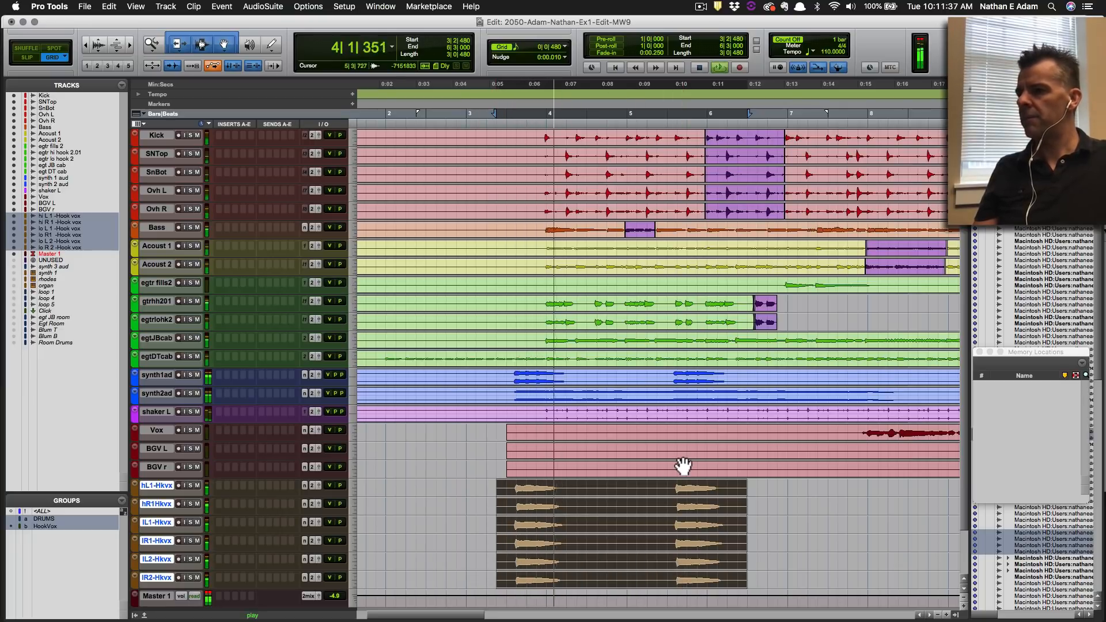
pyautogui.press('space')
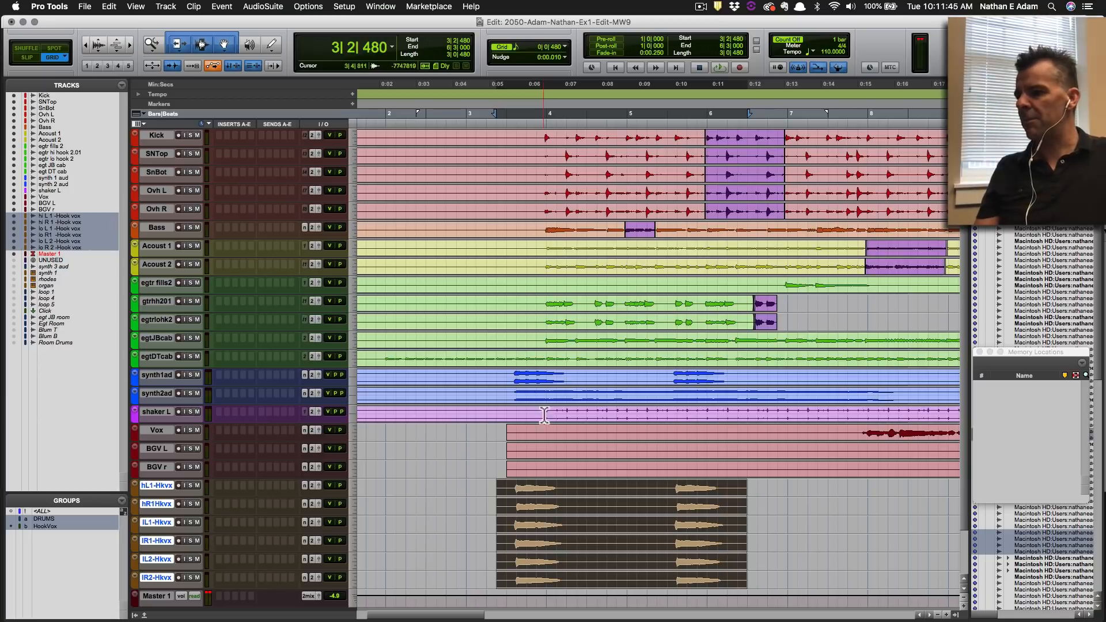
pyautogui.press('space')
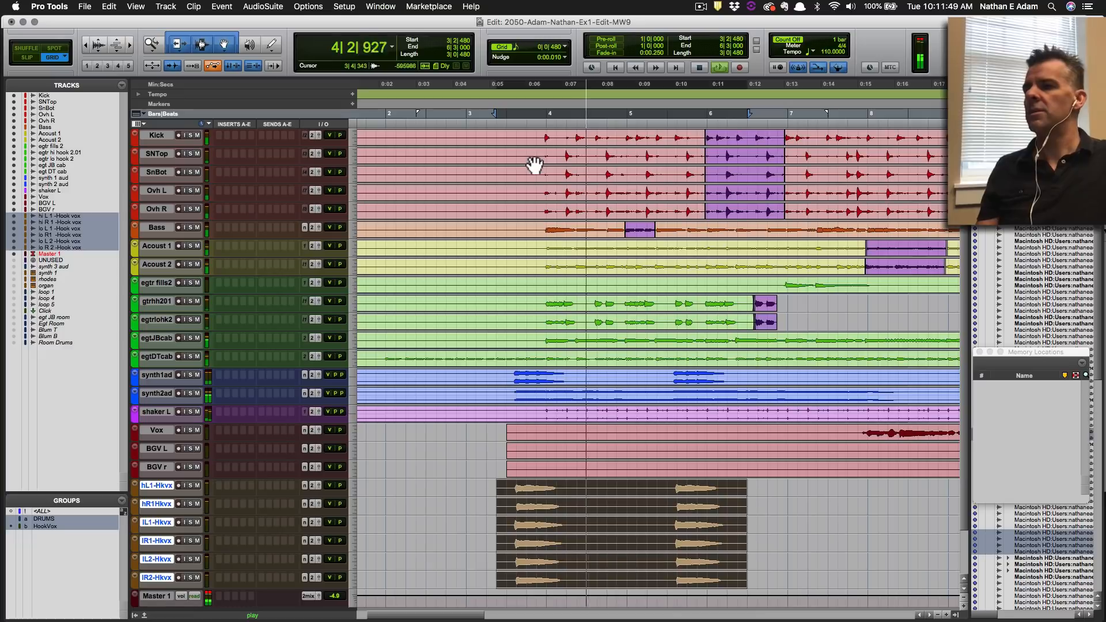
pyautogui.press('space')
pyautogui.press('space')
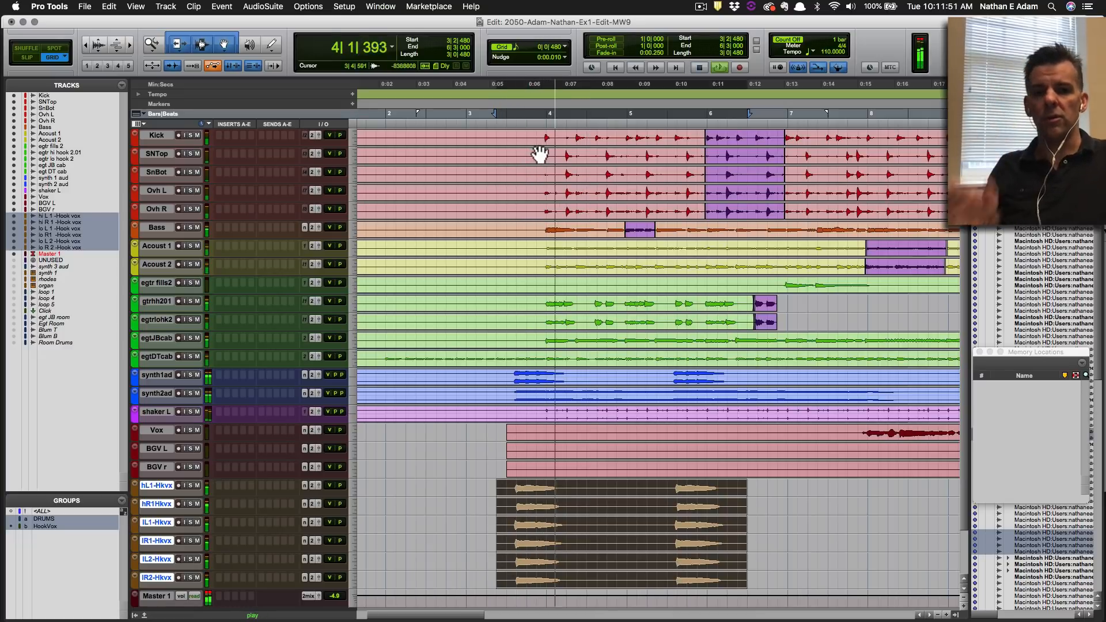
pyautogui.press('space')
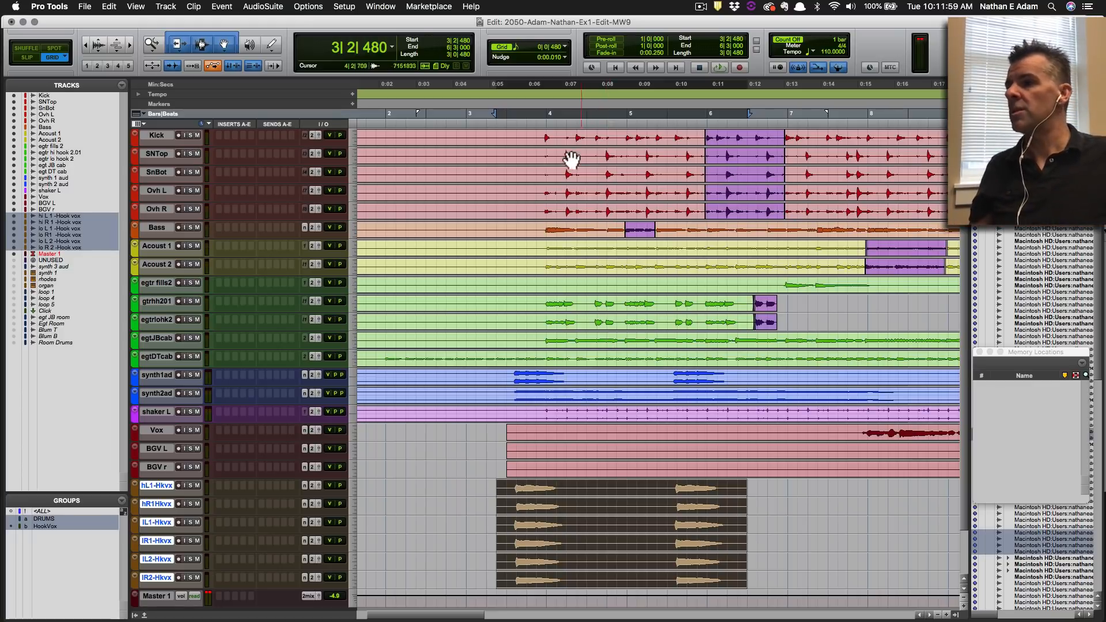
pyautogui.press('space')
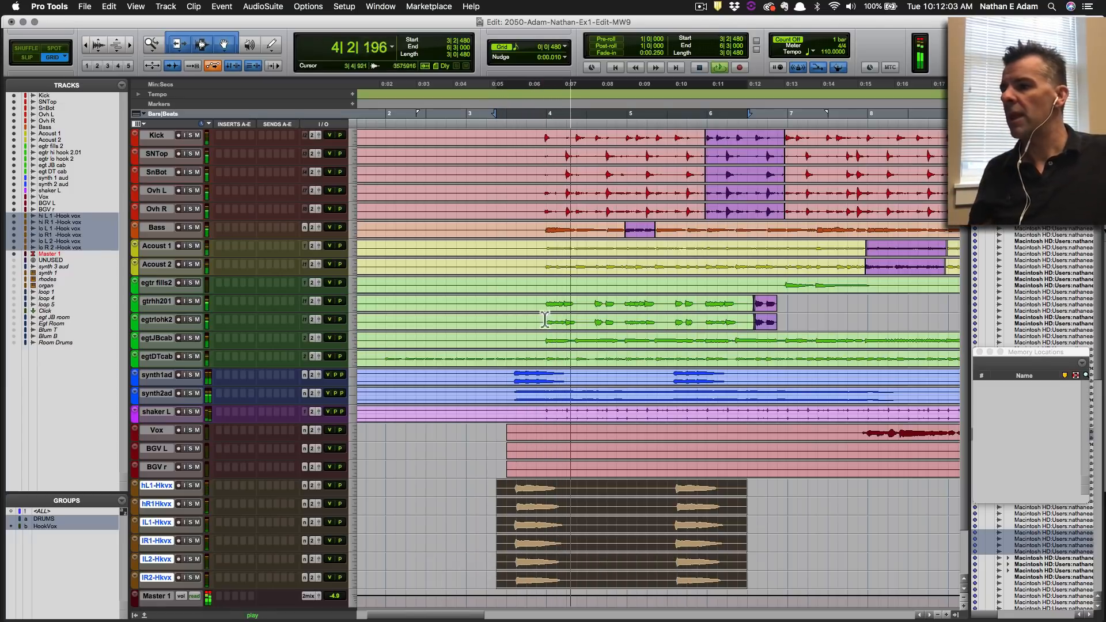
pyautogui.press('space')
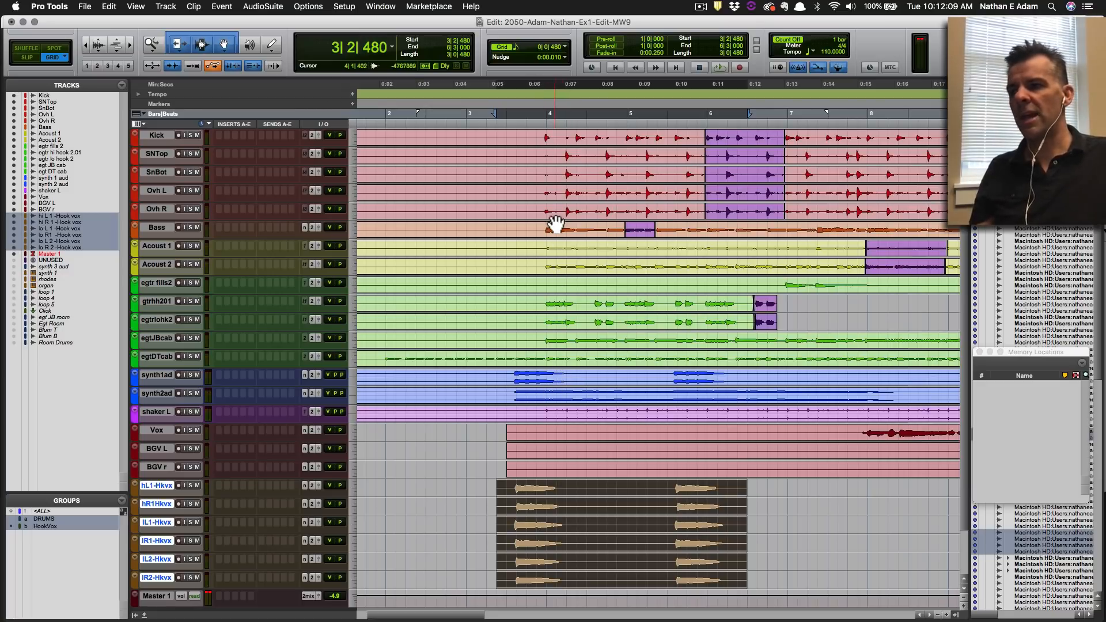
# Locate the second hook near bar 26 and select its high and low hook guitar clips in turn.
pyautogui.press('r')
pyautogui.press('r')
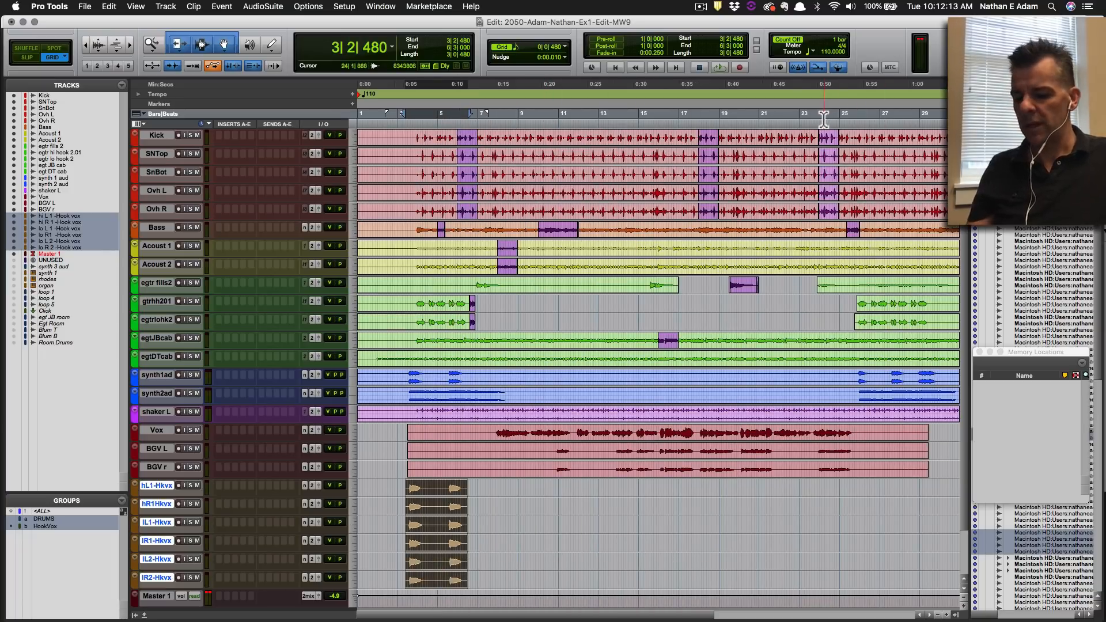
pyautogui.press('t')
pyautogui.hscroll(8, 825, 169)
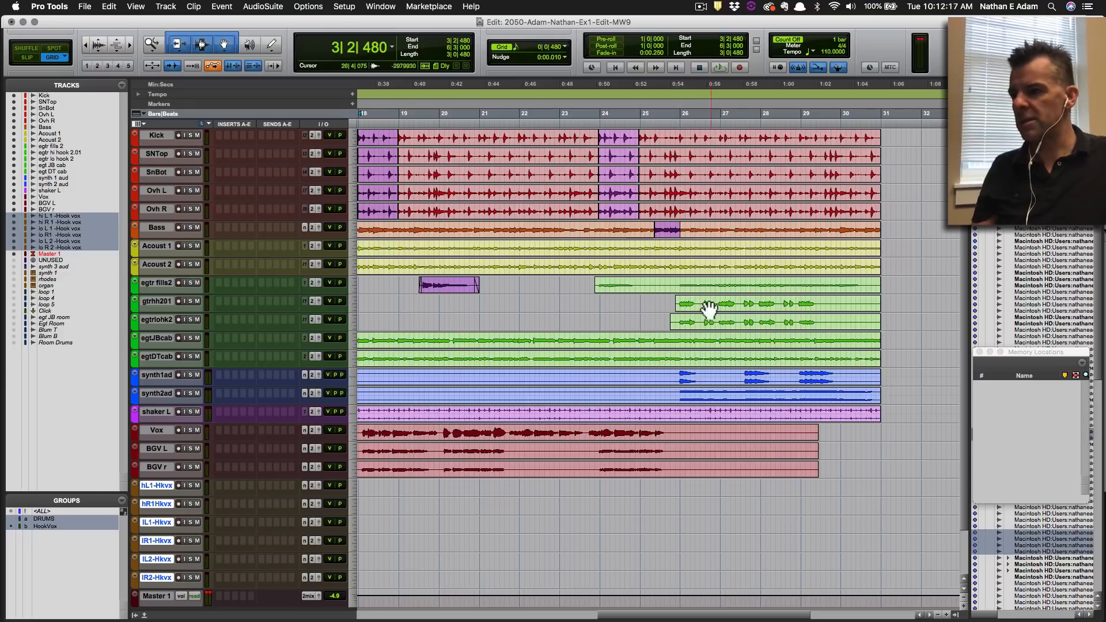
pyautogui.click(704, 308)
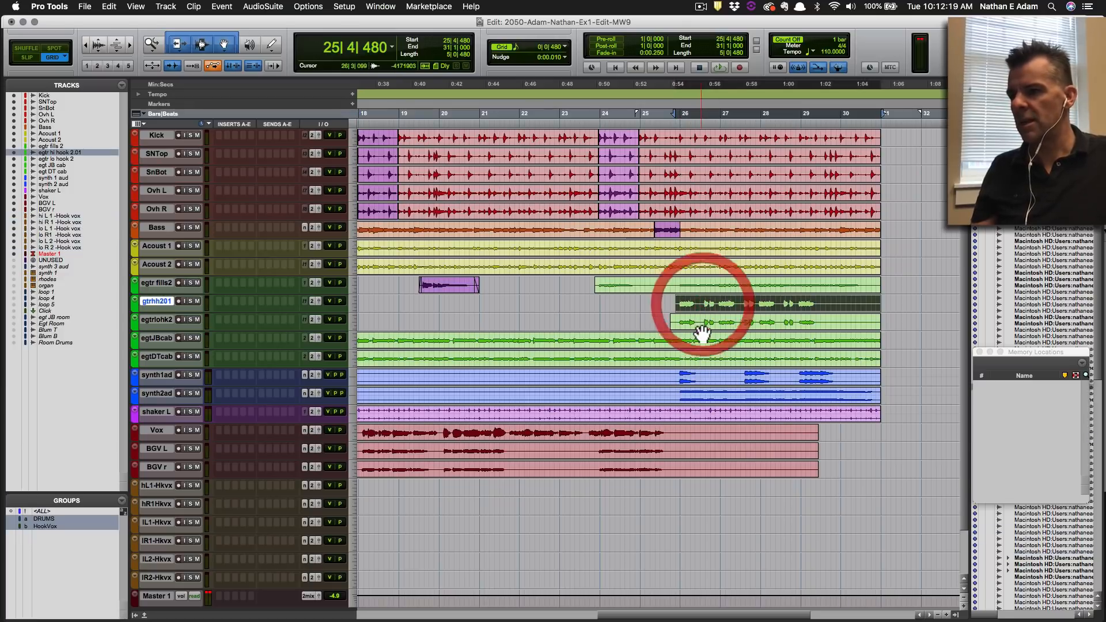
pyautogui.click(702, 324)
pyautogui.press('e')
pyautogui.press('e')
pyautogui.press('r')
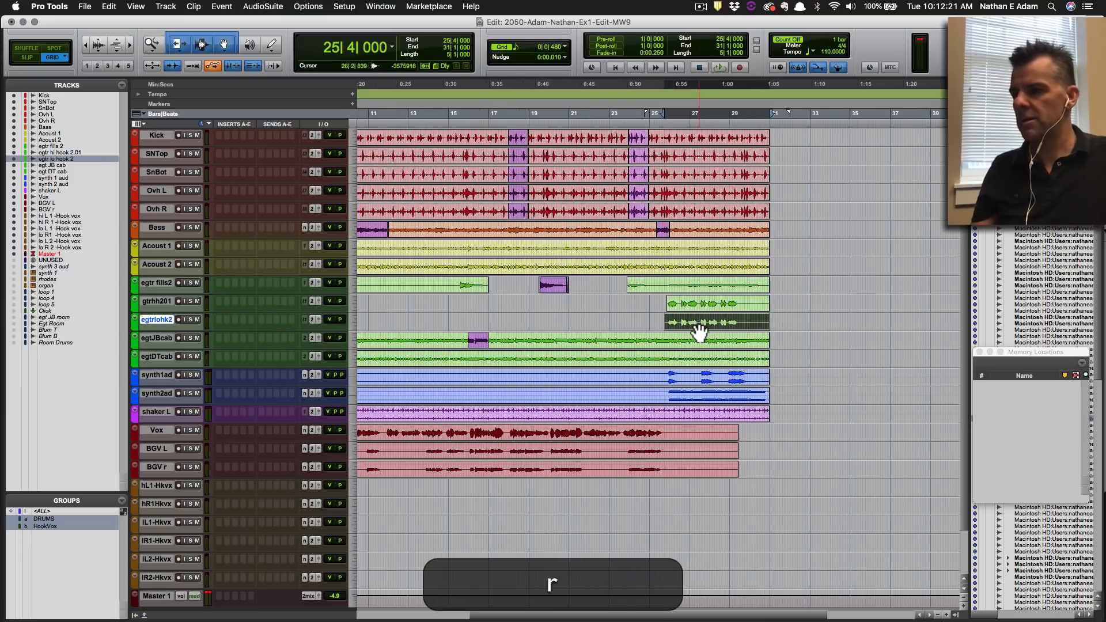
pyautogui.press('r')
pyautogui.press('t')
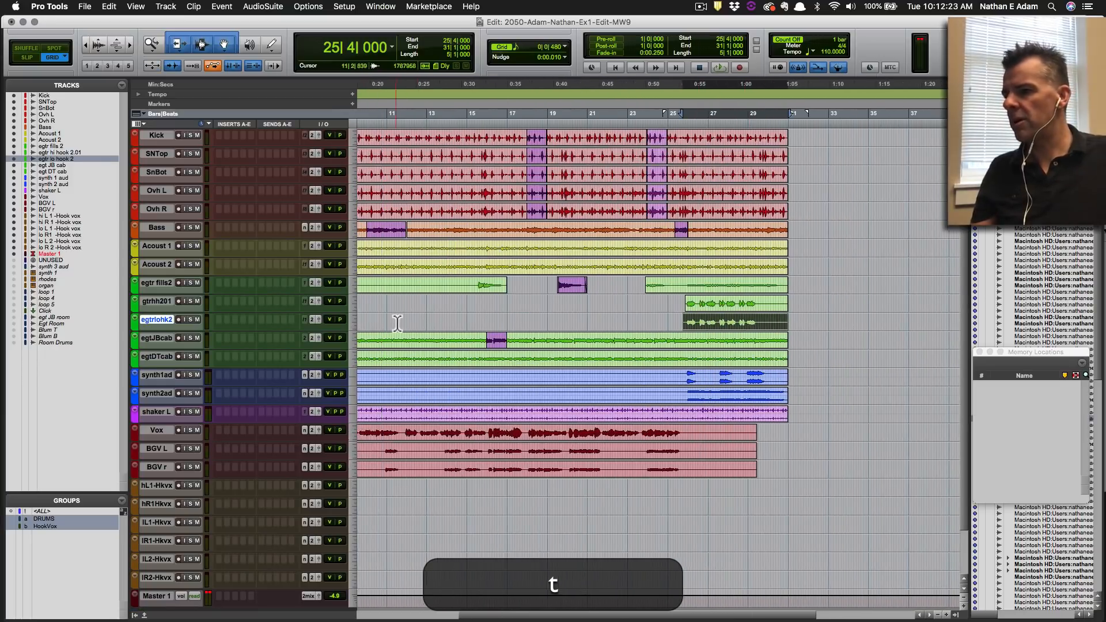
# Compare the two hooks by selecting the intro hook guitars from 3|4|480, then synth 1 from 3|4|000 and from 25|4|480.
pyautogui.moveTo(420, 304); pyautogui.dragTo(500, 319)
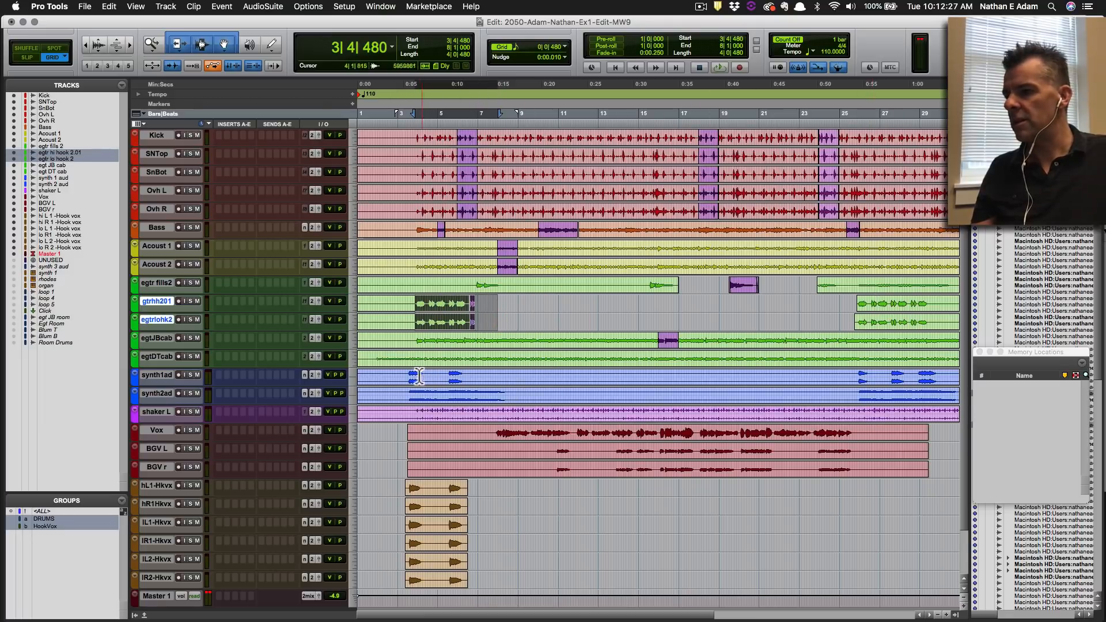
pyautogui.moveTo(410, 378); pyautogui.dragTo(485, 381)
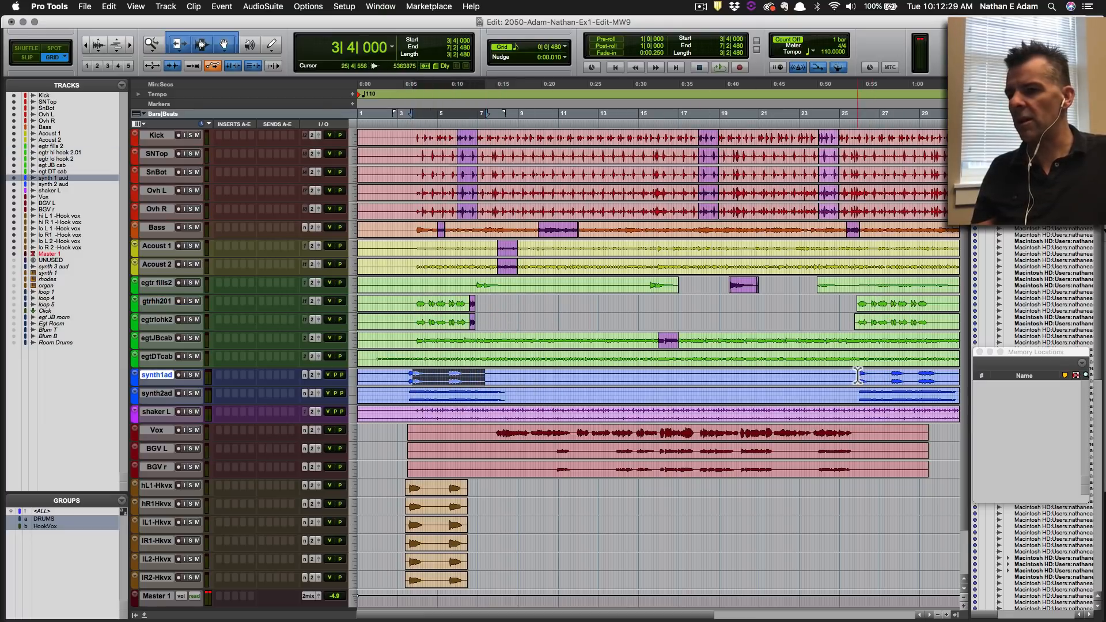
pyautogui.moveTo(857, 378); pyautogui.dragTo(918, 382)
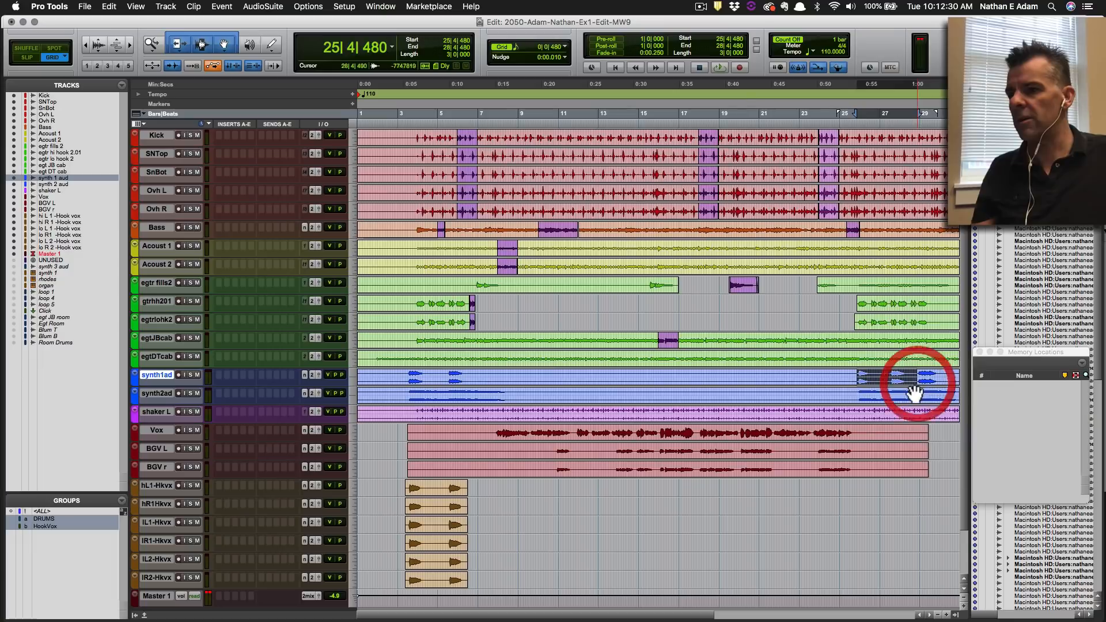
# Play all tracks from 3|2|480 and then from 24|3|000 to compare the two hook entrances.
pyautogui.click(404, 105)
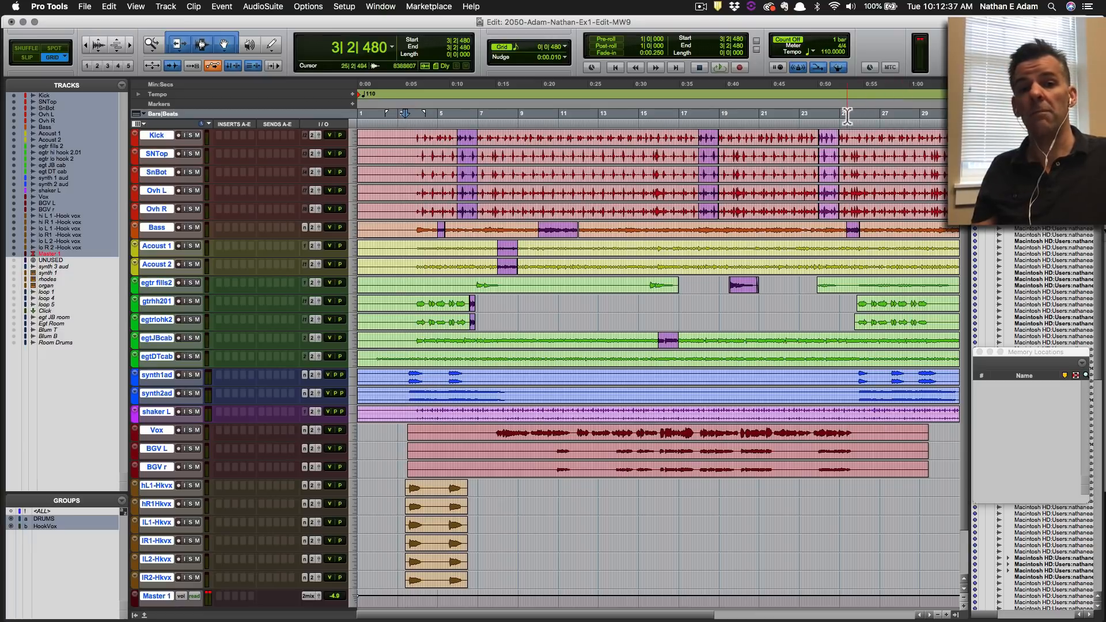
pyautogui.press('space')
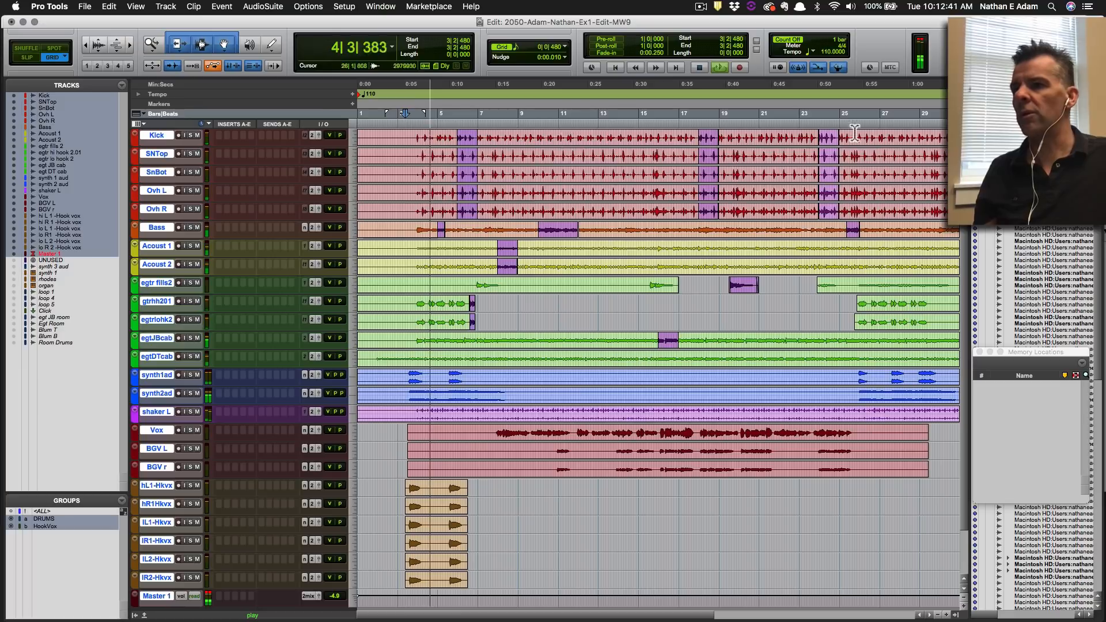
pyautogui.press('space')
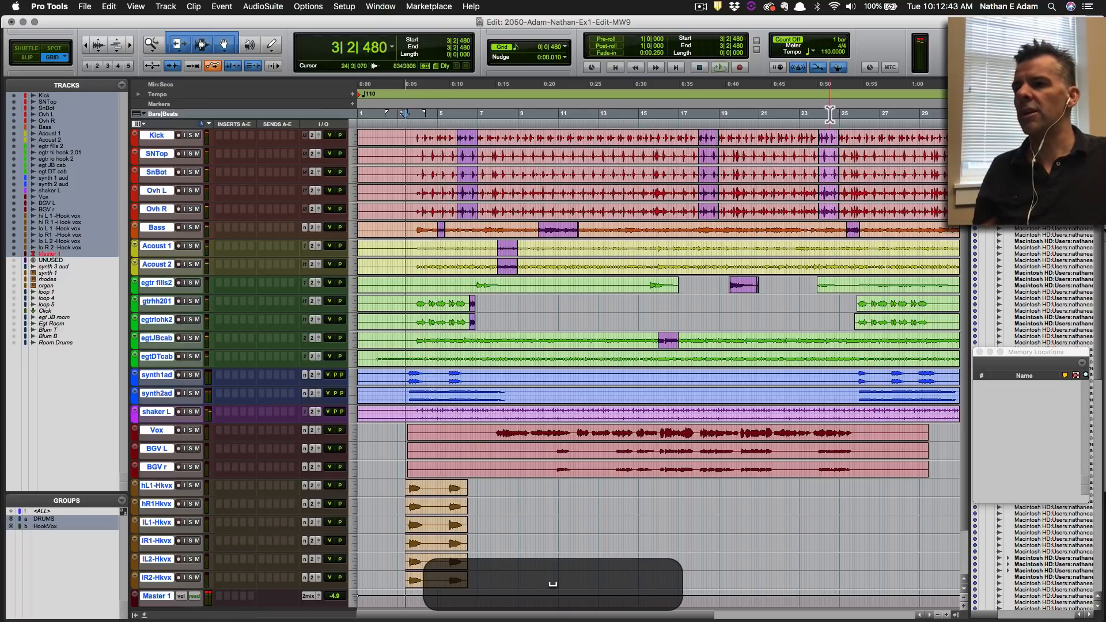
pyautogui.click(830, 130)
pyautogui.press('space')
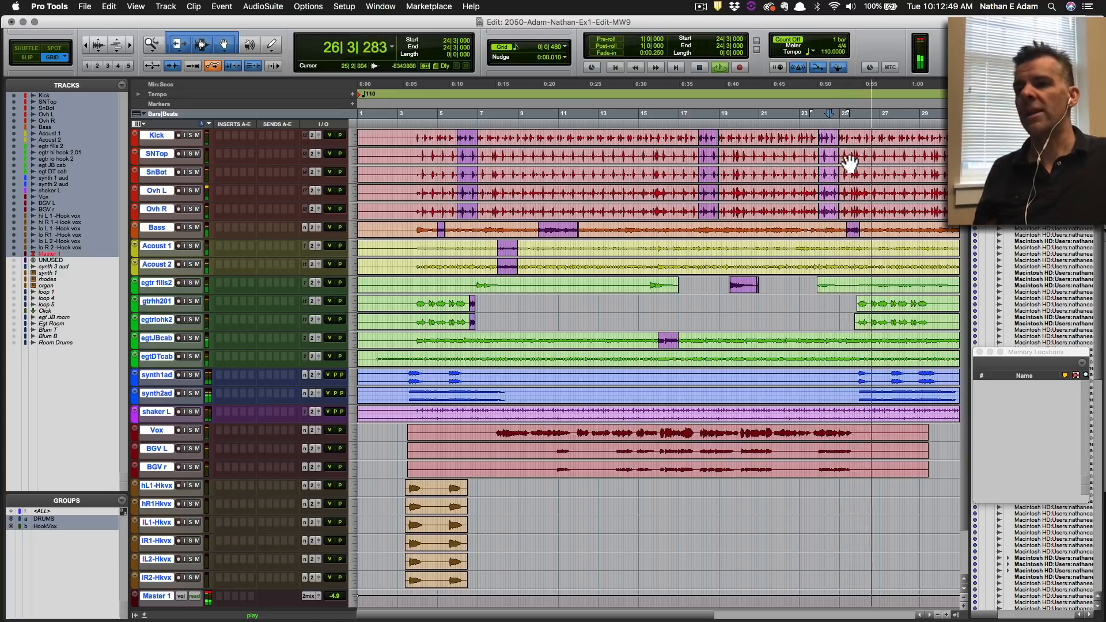
pyautogui.press('space')
# Zoom in around bar 25 and select 26|1|000 to 26|3|480 across the Kick through synth 1 tracks.
pyautogui.press('t')
pyautogui.press('t')
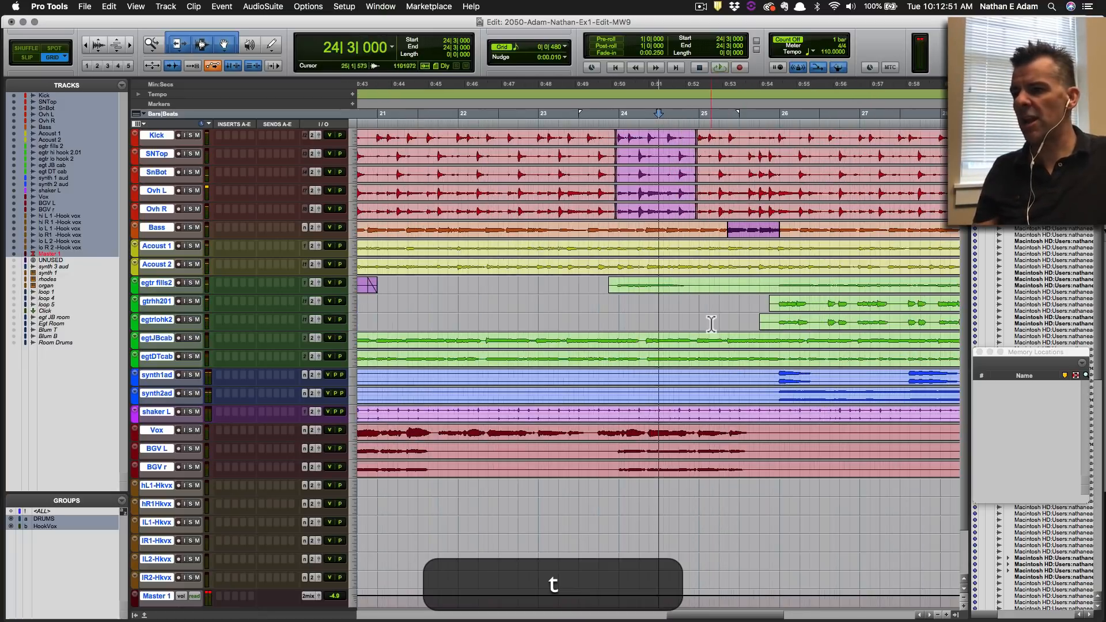
pyautogui.click(797, 302)
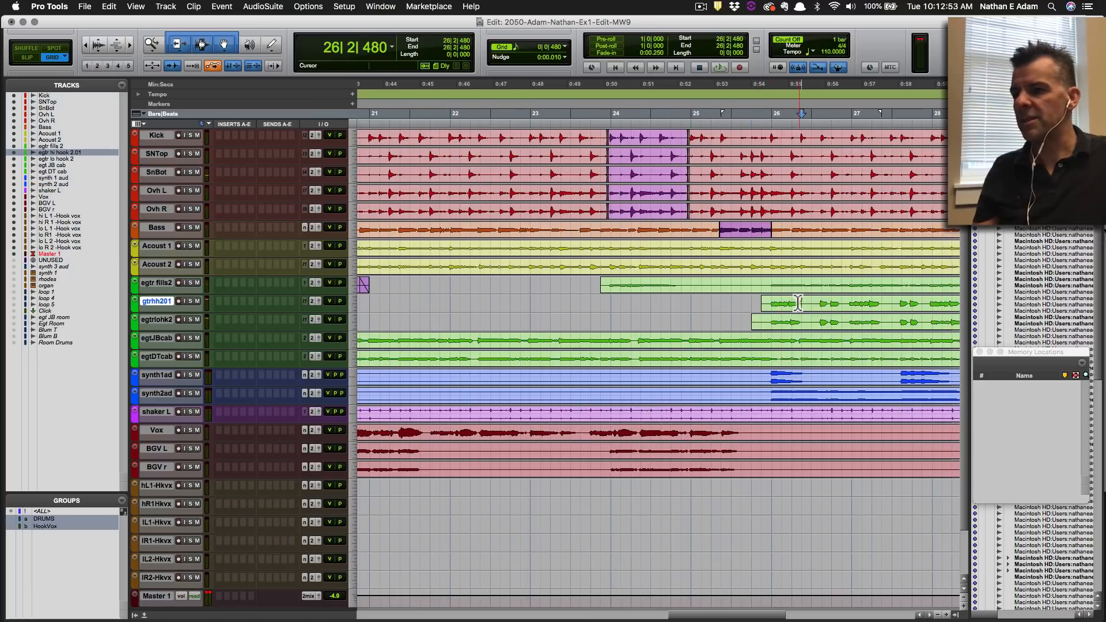
pyautogui.moveTo(773, 376); pyautogui.dragTo(821, 131)
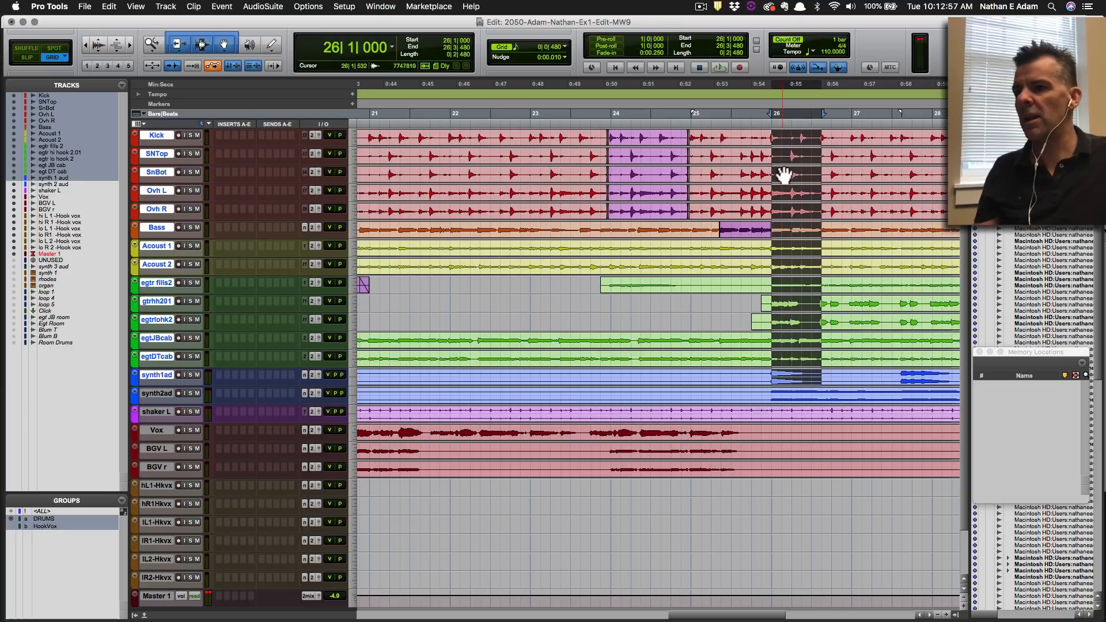
# Play the lead-in to the second hook twice from 24|3|480, stopping after the downbeat of bar 26.
pyautogui.click(657, 114)
pyautogui.press('space')
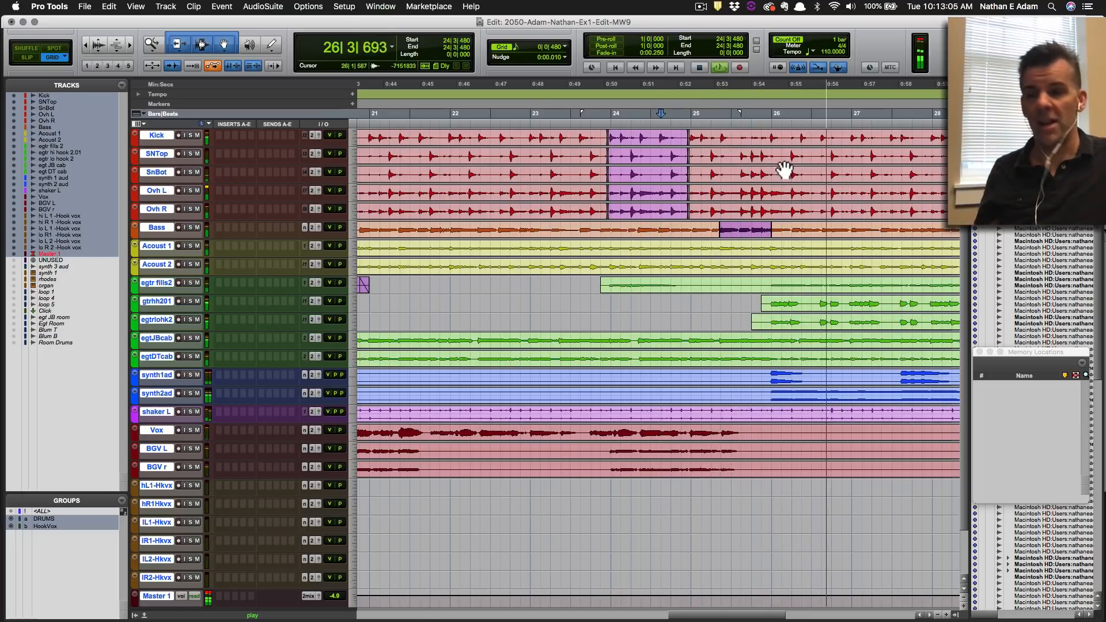
pyautogui.press('space')
pyautogui.press('space')
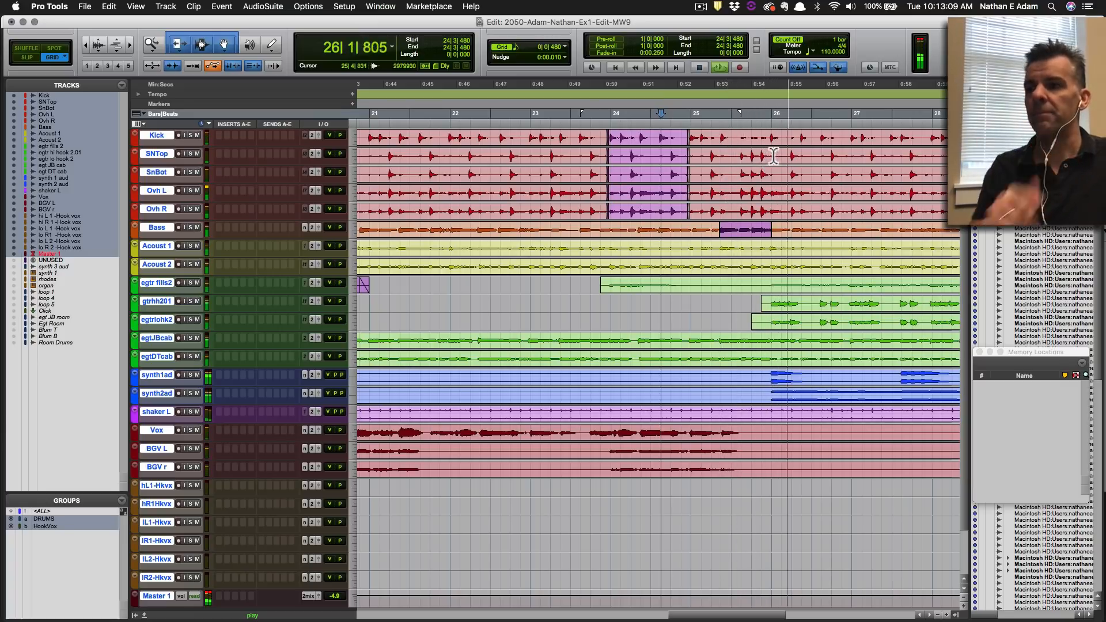
pyautogui.press('space')
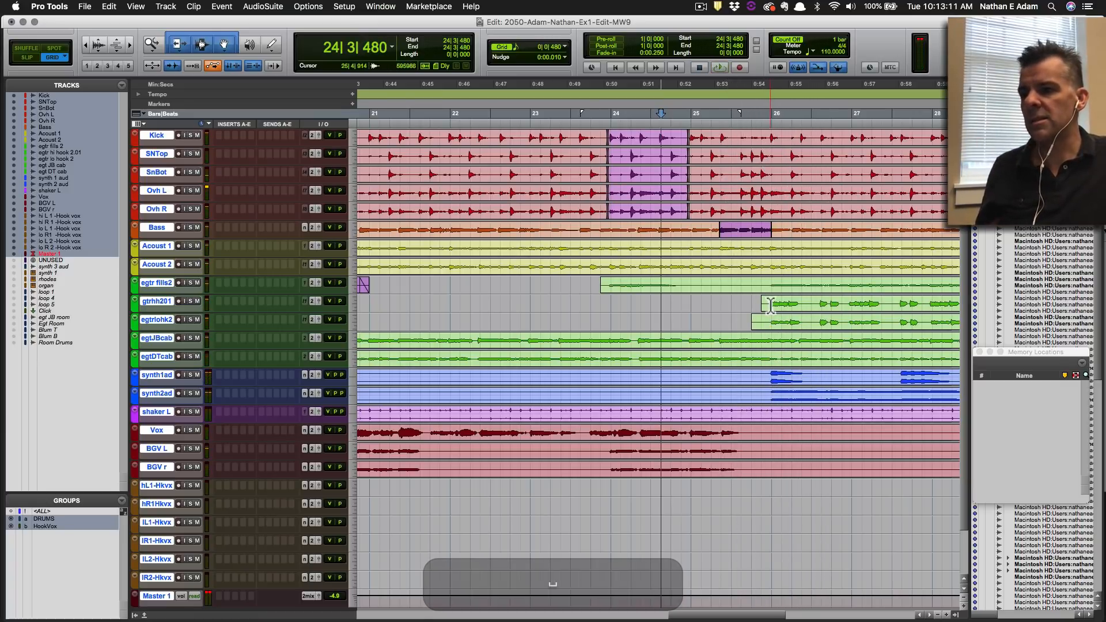
# Compare hook downbeats by selecting guitars and synths from 26|1|000 to 26|3|480, then guitars and hook vocals from 4|1|000 to 4|2|480.
pyautogui.moveTo(770, 305); pyautogui.dragTo(821, 396)
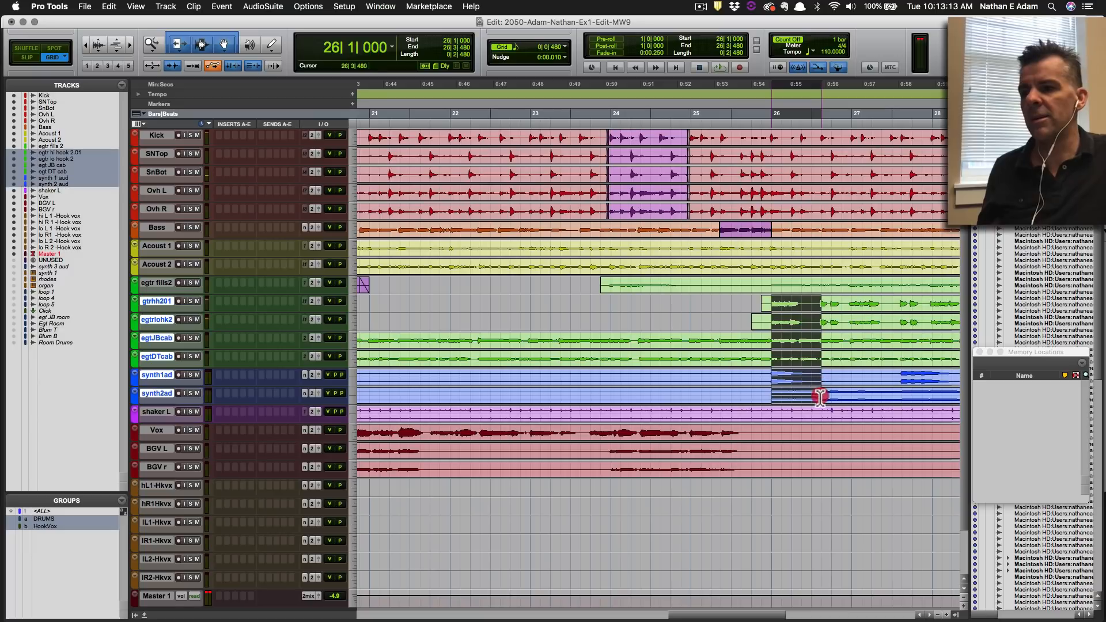
pyautogui.hscroll(-15, 662, 311)
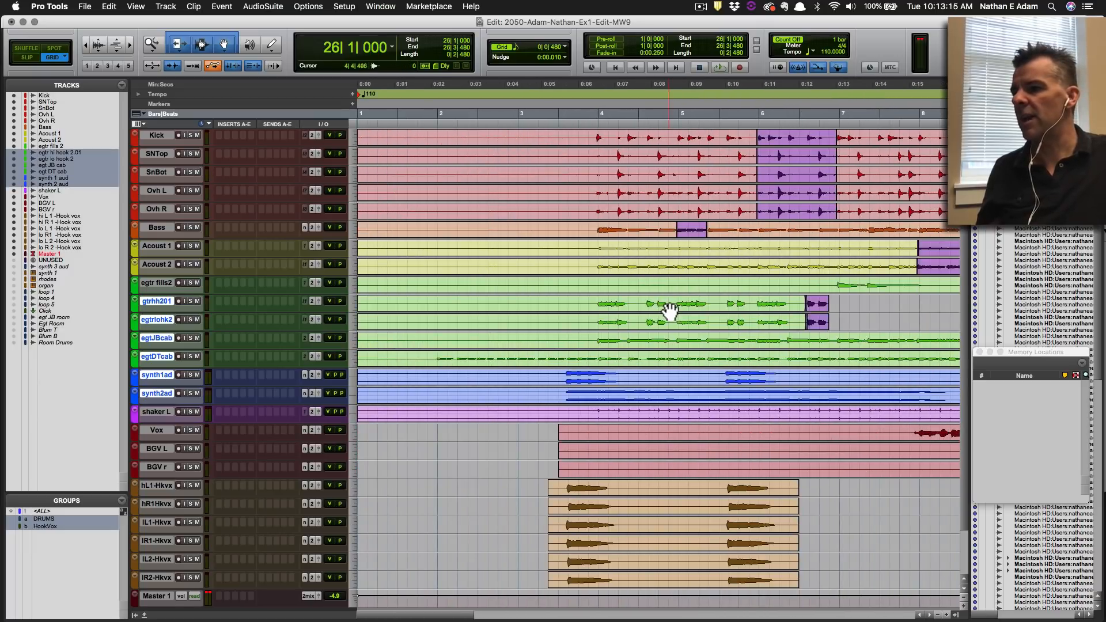
pyautogui.moveTo(599, 304); pyautogui.dragTo(619, 363)
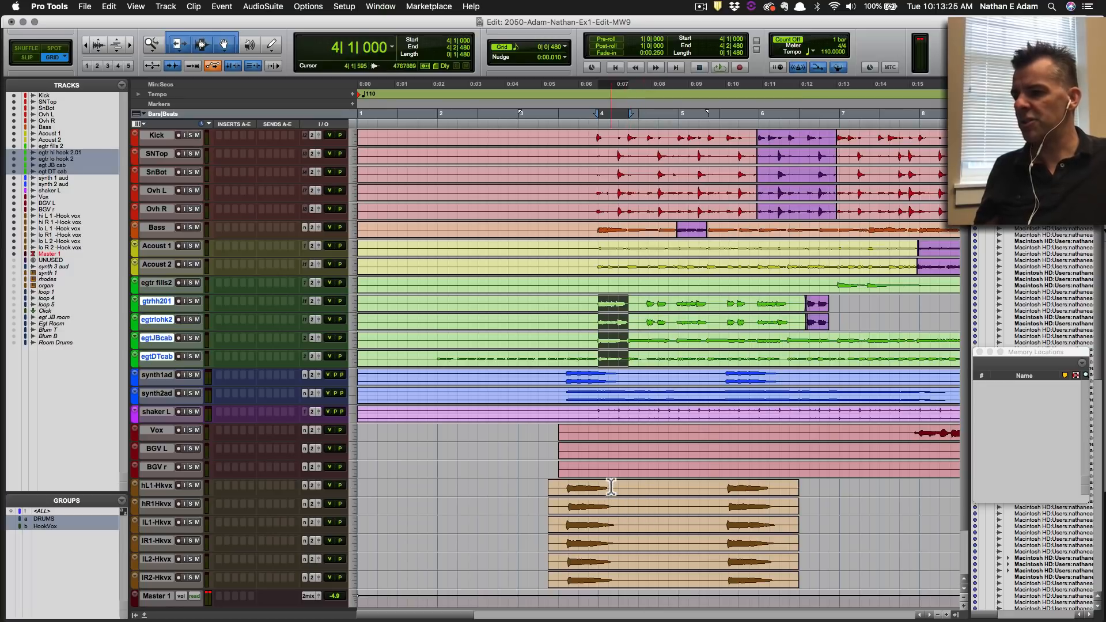
pyautogui.moveTo(611, 487)
pyautogui.mouseDown()
pyautogui.moveTo(660, 486)
pyautogui.moveTo(604, 487)
pyautogui.moveTo(633, 486)
pyautogui.mouseUp()
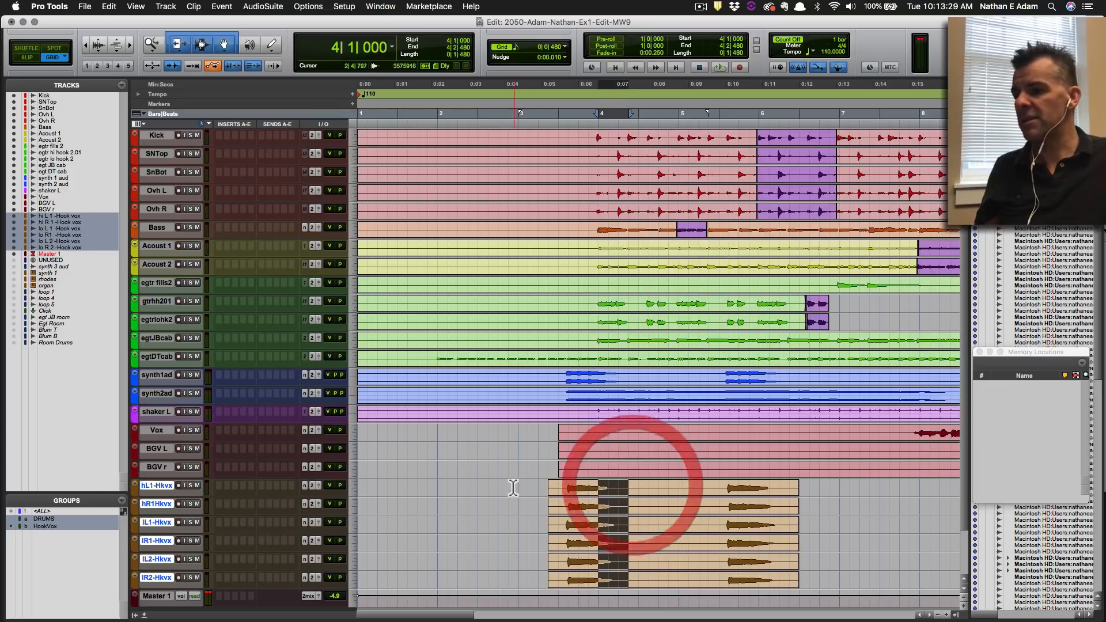
# Select the hook vocals from 2|4|000 to 5|2|000, then place the edit cursor on the hook vocal tracks at 4|1|000.
pyautogui.moveTo(498, 488); pyautogui.dragTo(699, 490)
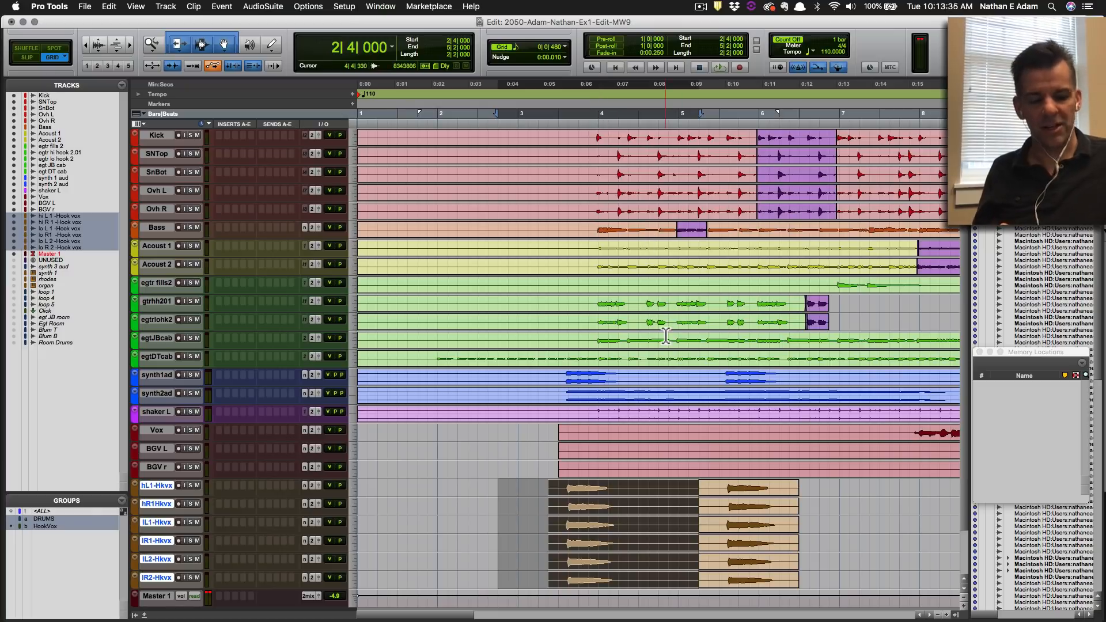
pyautogui.click(498, 514)
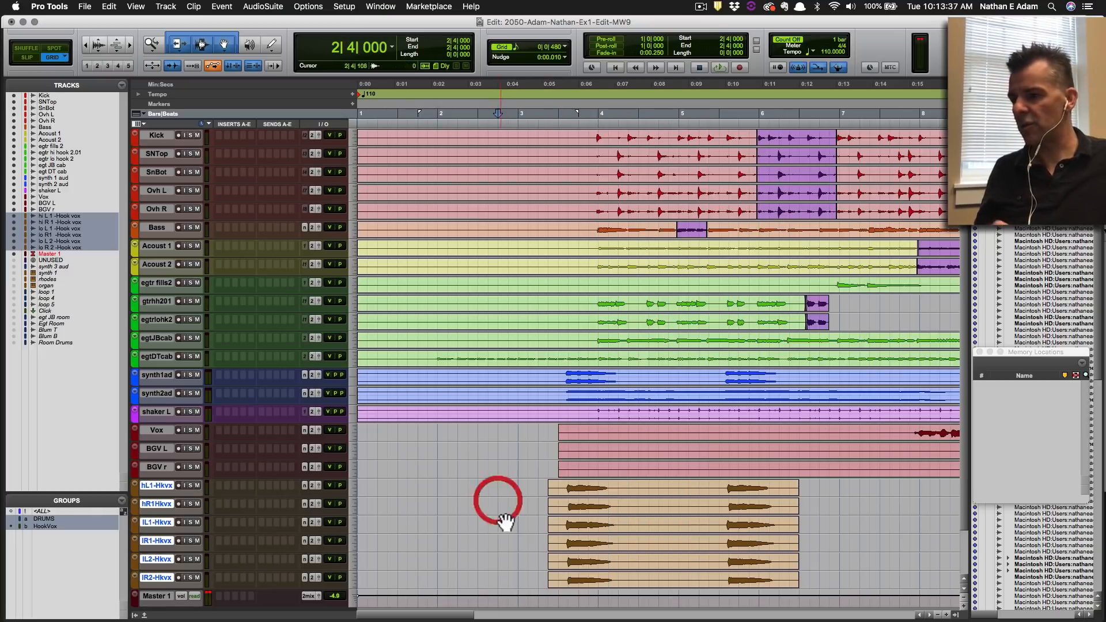
pyautogui.press('KP_Multiply')
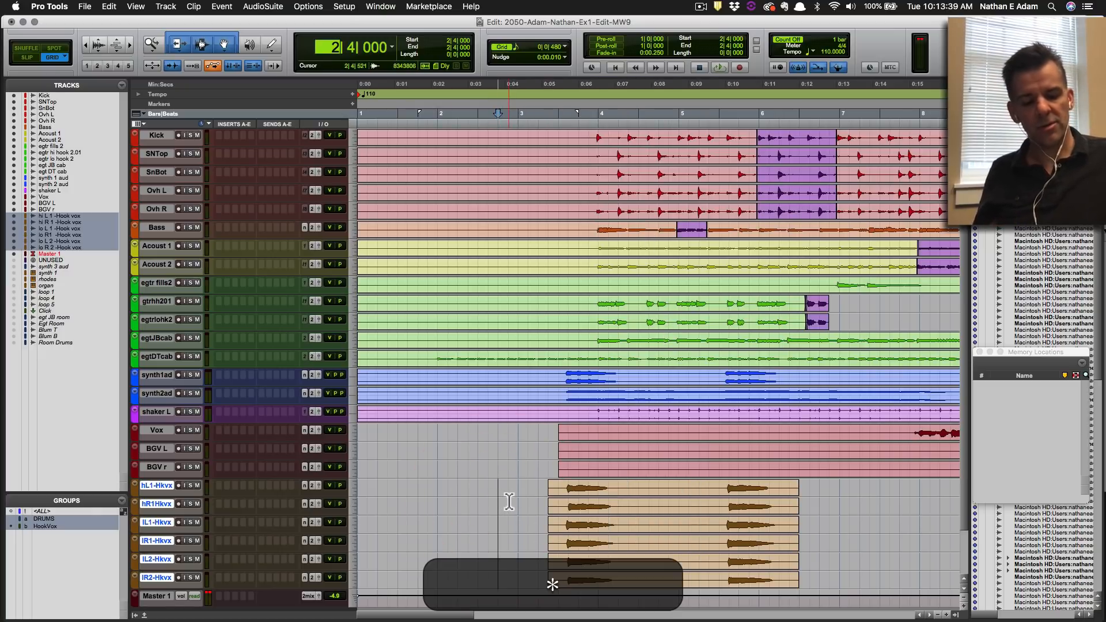
pyautogui.write('4')
pyautogui.press('KP_Enter')
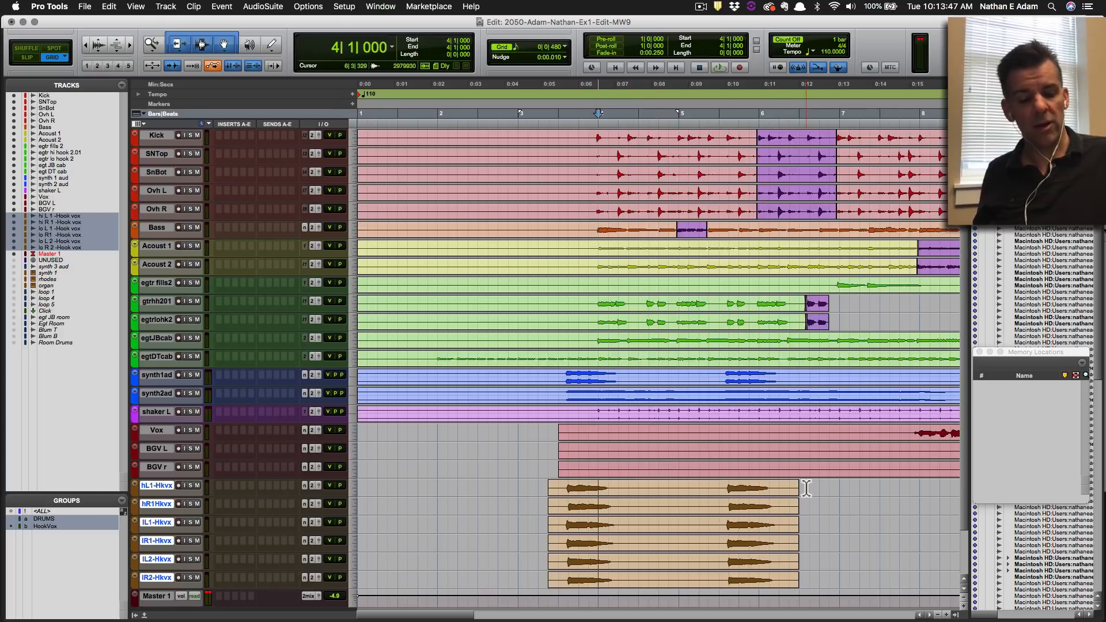
# Copy two bars of the grouped hook vocals from 4|1|000 to 6|1|000.
pyautogui.press('/')
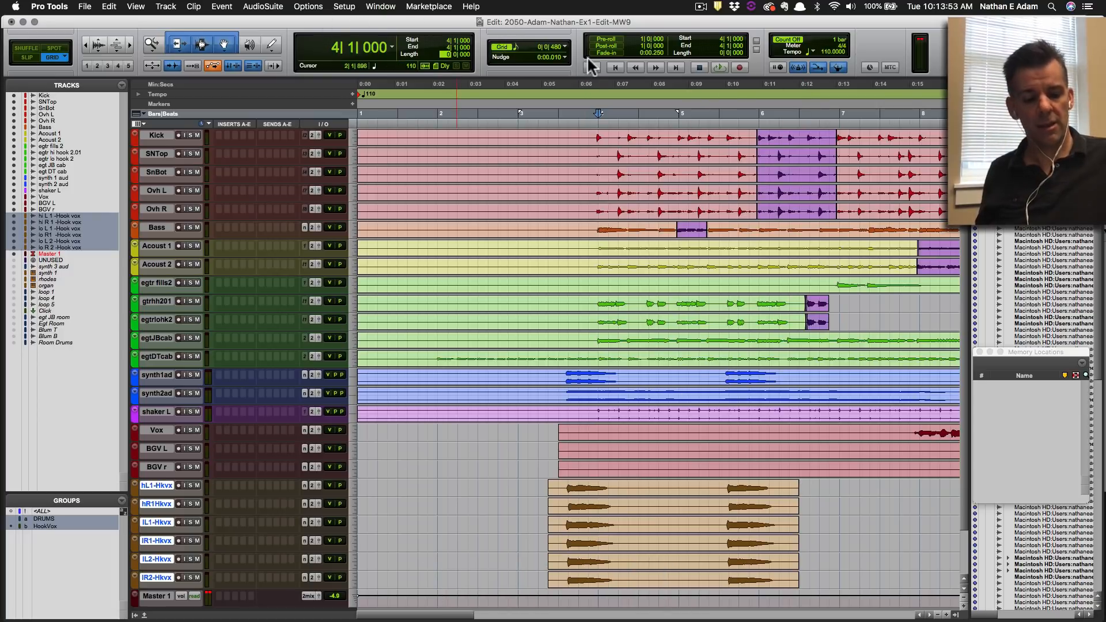
pyautogui.press('/')
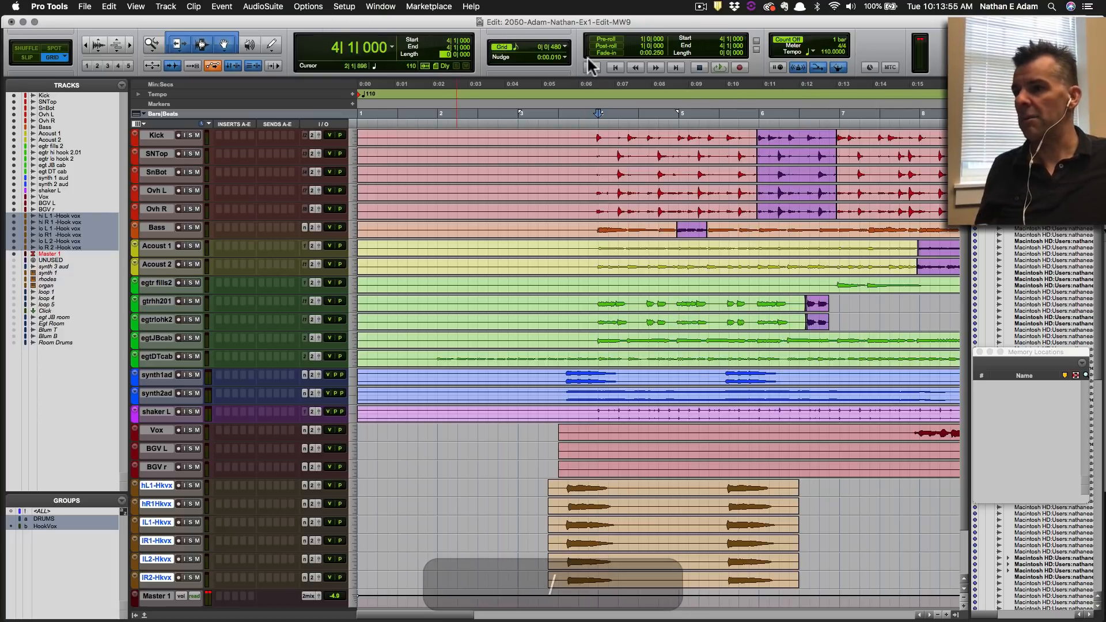
pyautogui.write('2')
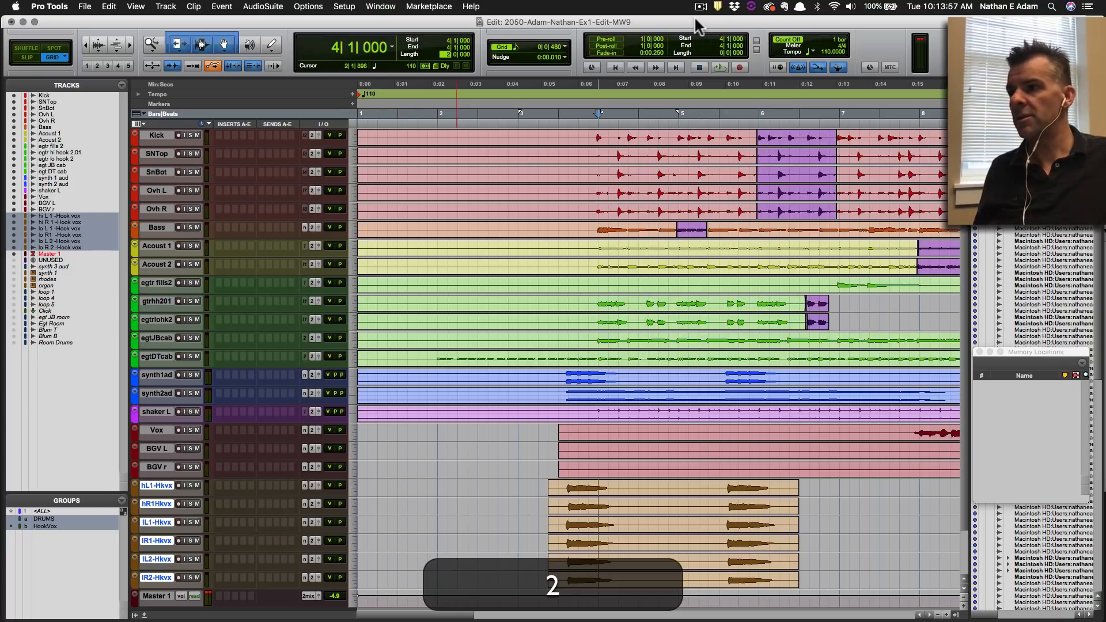
pyautogui.press('Return')
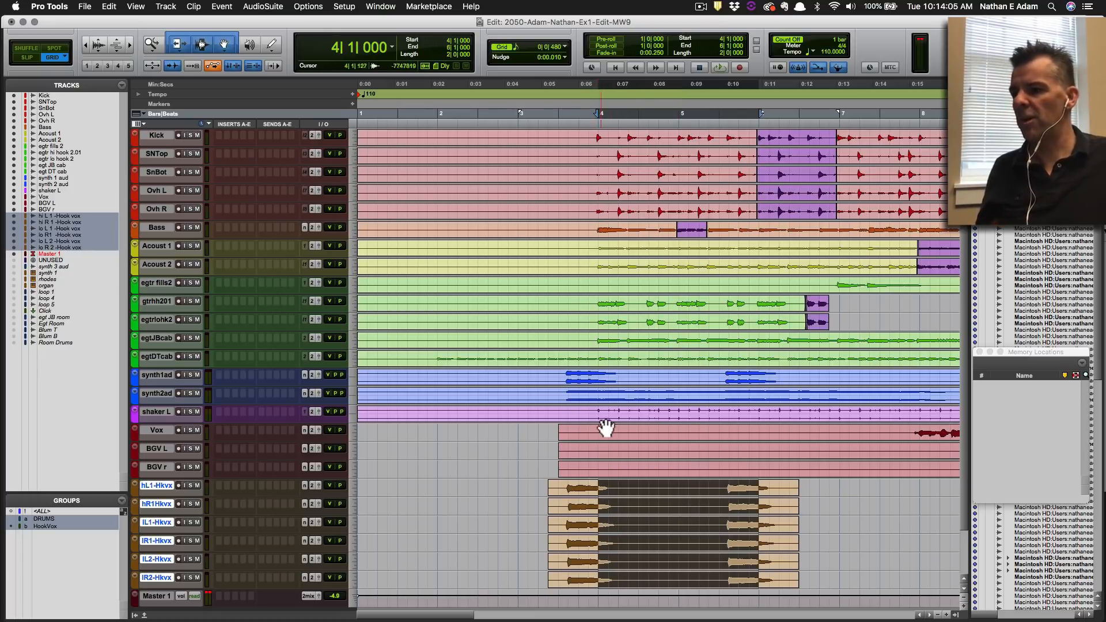
pyautogui.press('super+c')
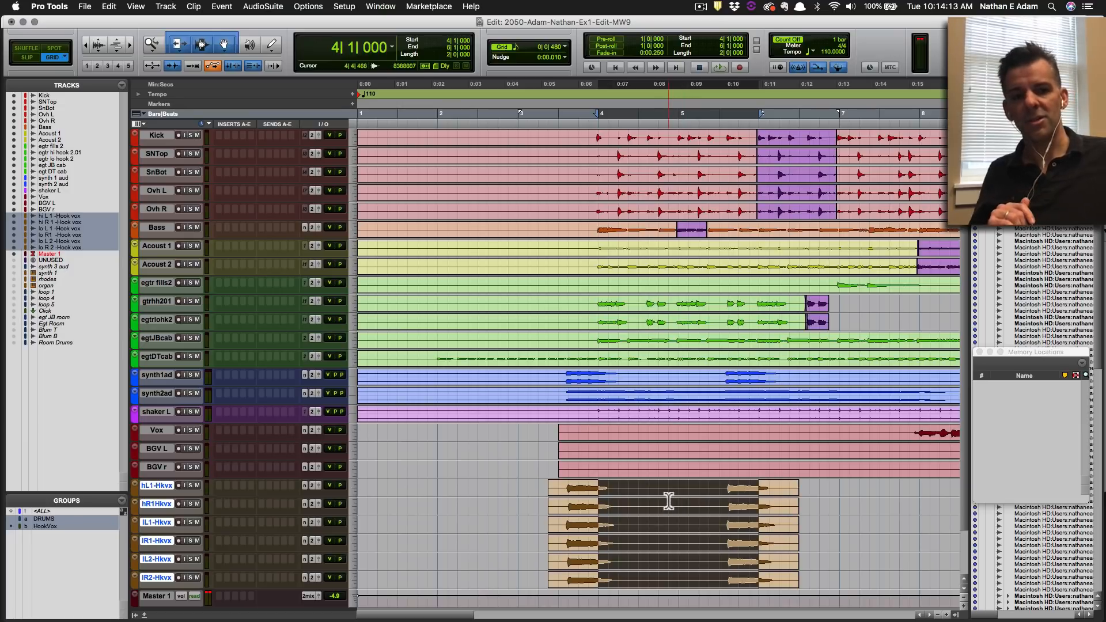
# Paste the copied hook vocals at 26|1|000 and extend the clips' edges to 25|3|000 and 28|2|480.
pyautogui.hscroll(20, 698, 499)
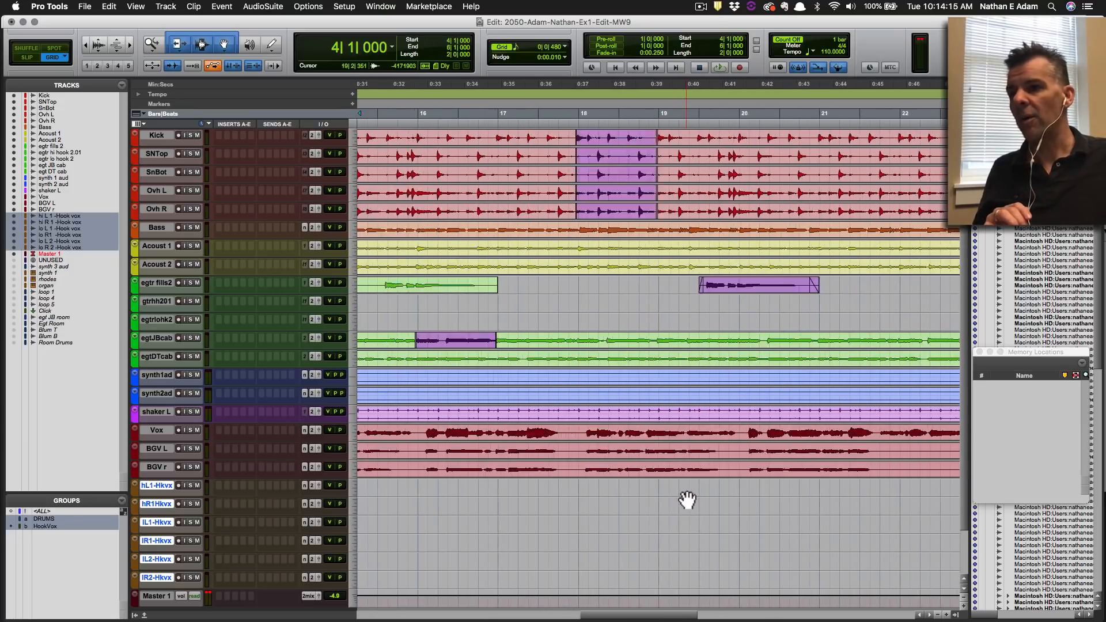
pyautogui.hscroll(-10, 684, 500)
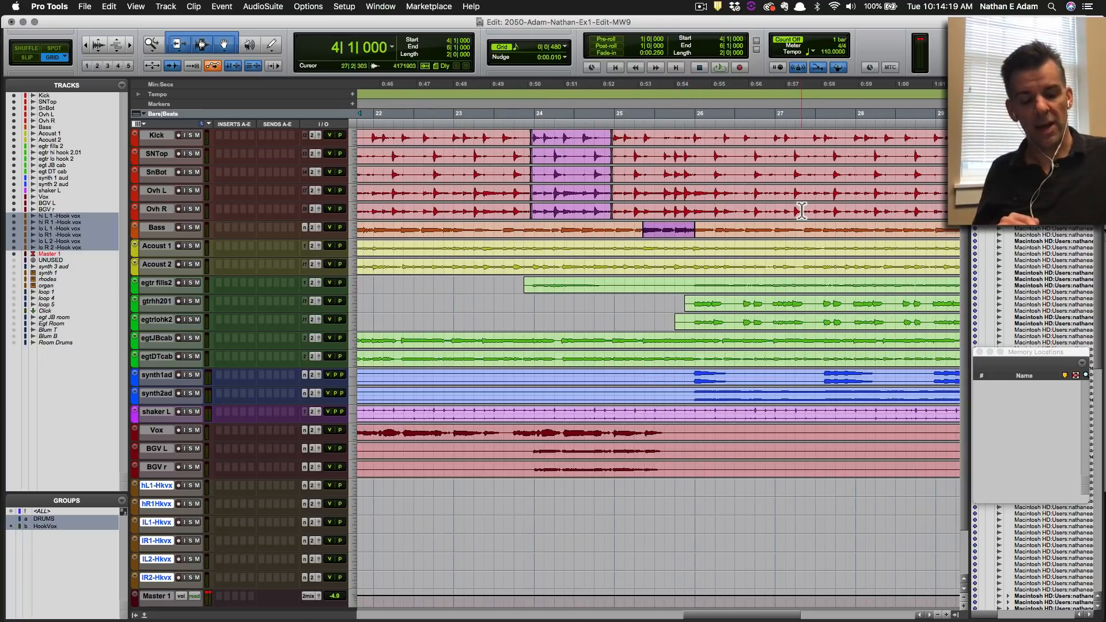
pyautogui.press('KP_Multiply')
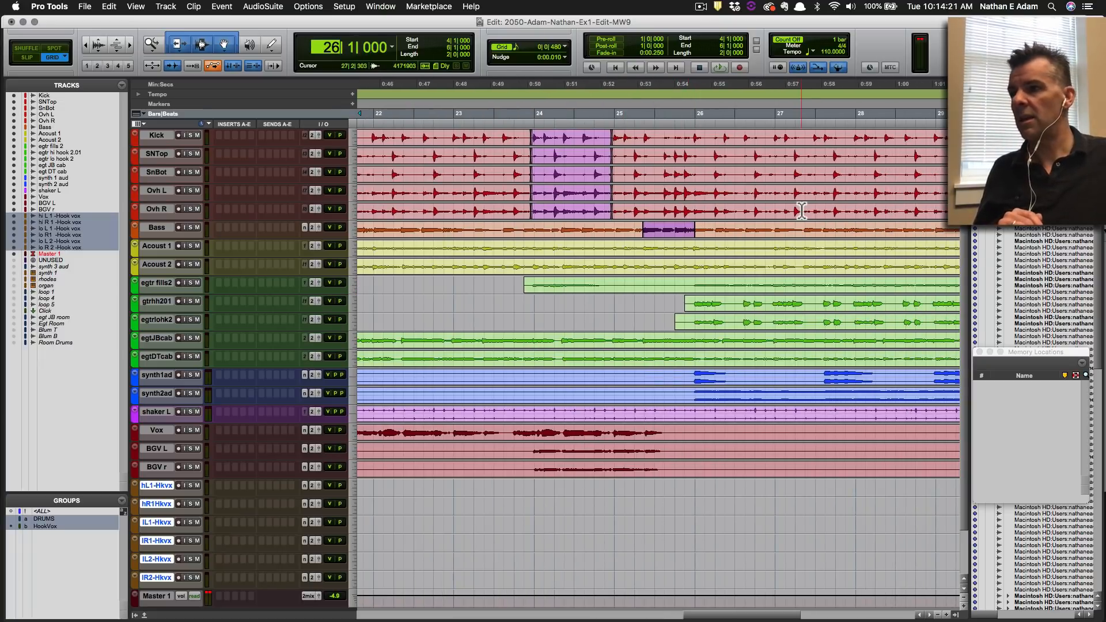
pyautogui.press('KP_Enter')
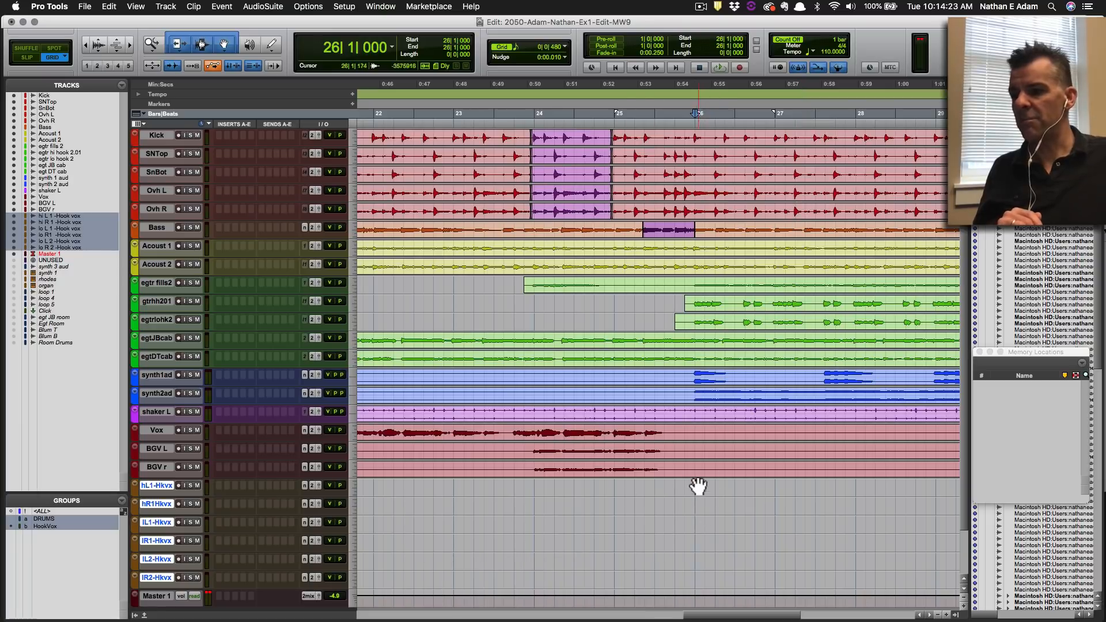
pyautogui.press('super')
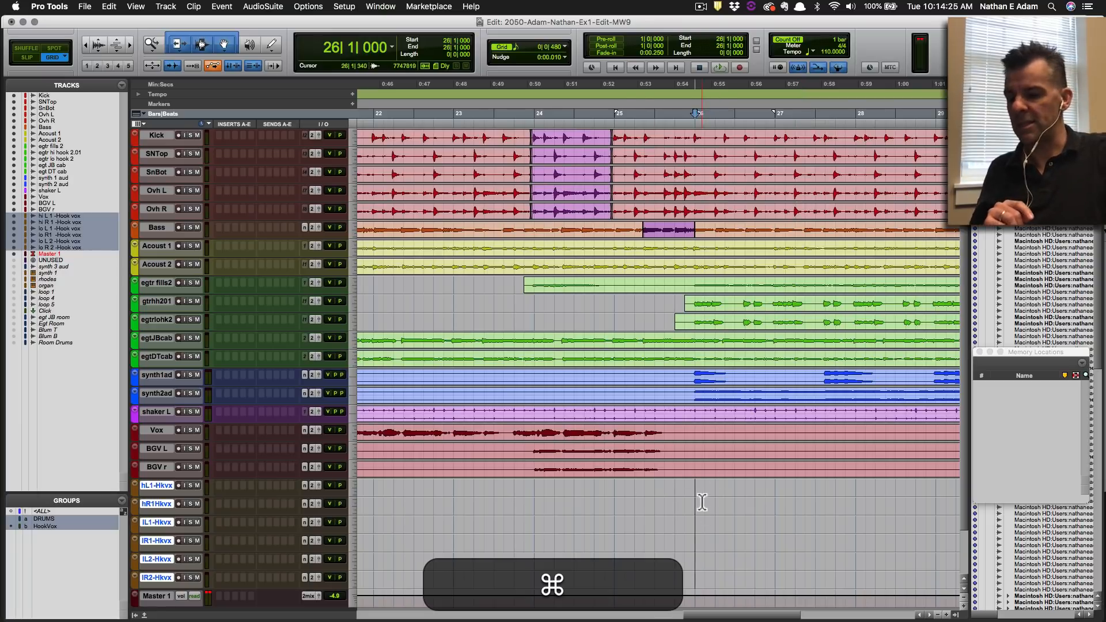
pyautogui.press('super+v')
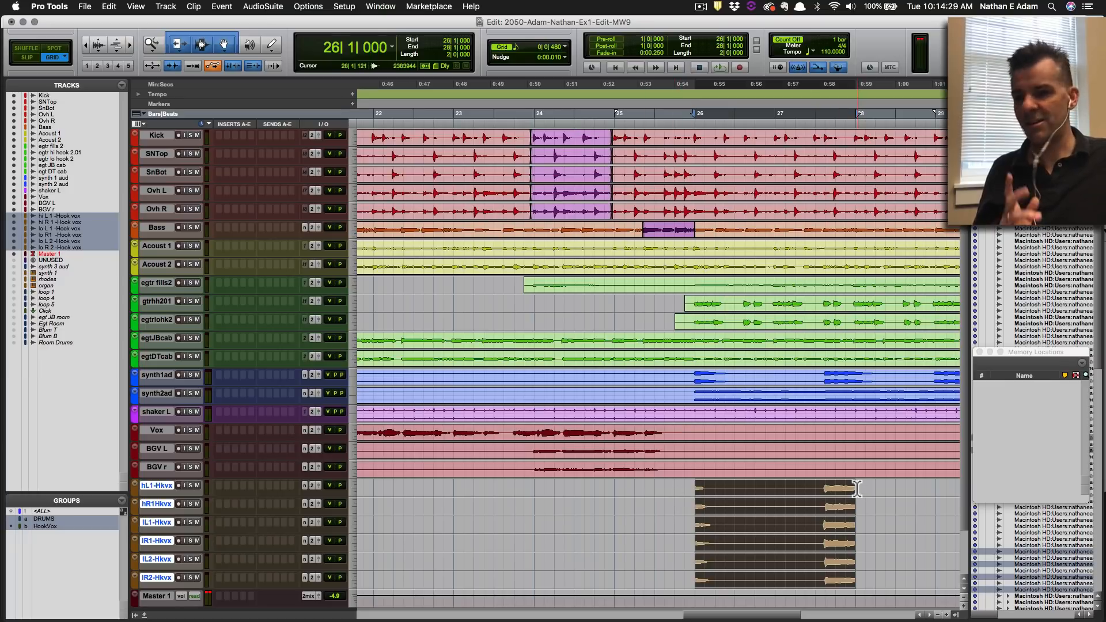
pyautogui.moveTo(849, 487); pyautogui.dragTo(881, 486)
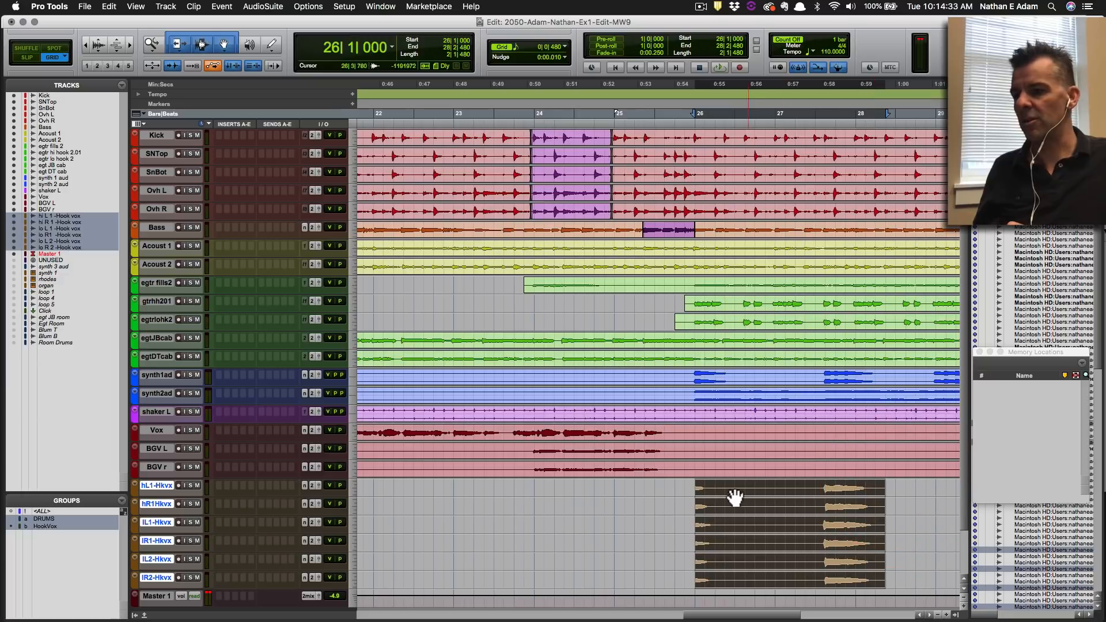
pyautogui.moveTo(701, 488); pyautogui.dragTo(655, 486)
# Play the pasted hook vocals with pre-roll and post-roll enabled, stopping after the downbeat of bar 28, and save the session.
pyautogui.press('super+k')
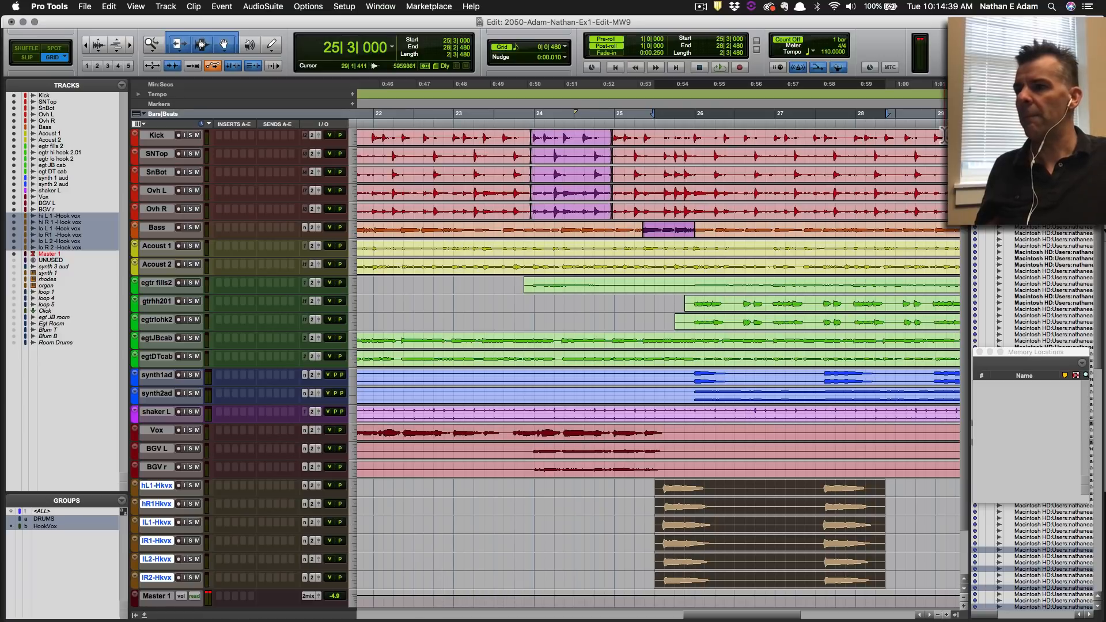
pyautogui.press('space')
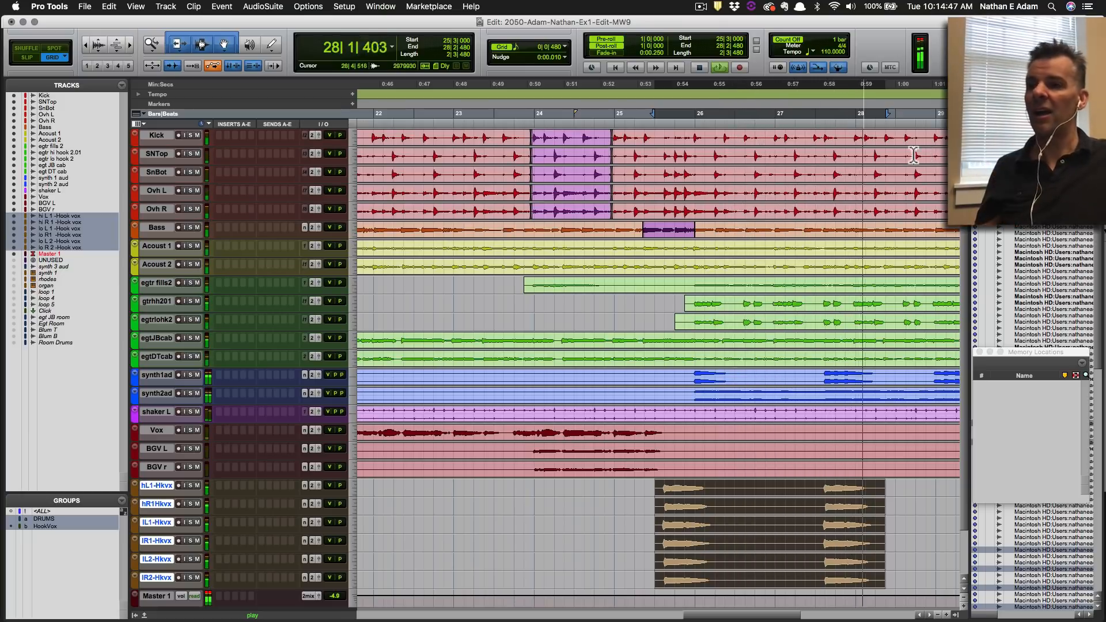
pyautogui.press('space')
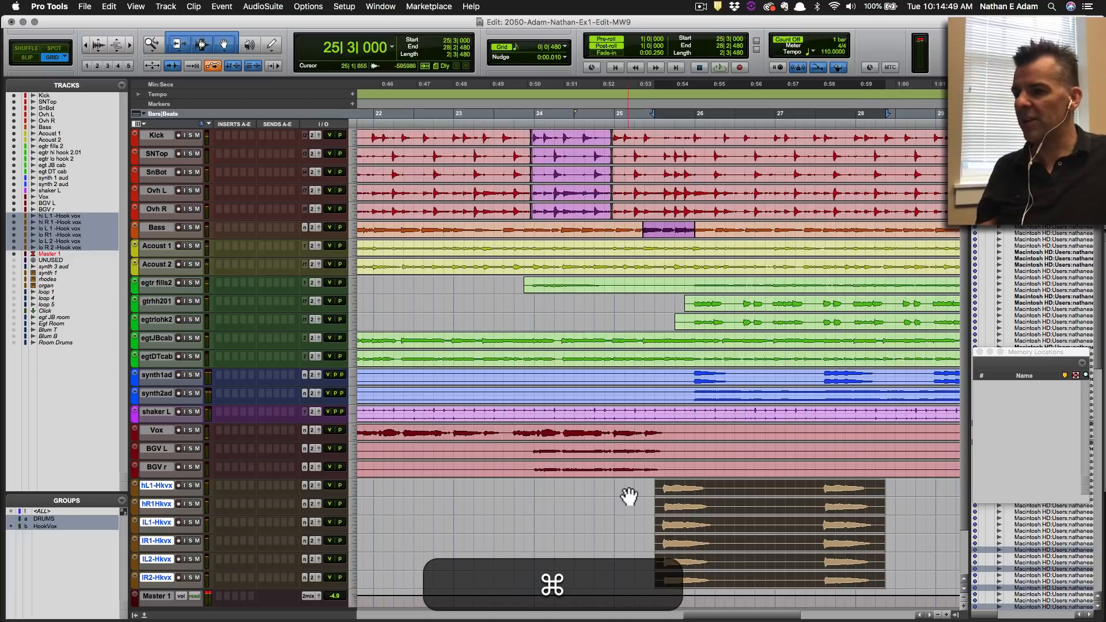
pyautogui.press('super+s')
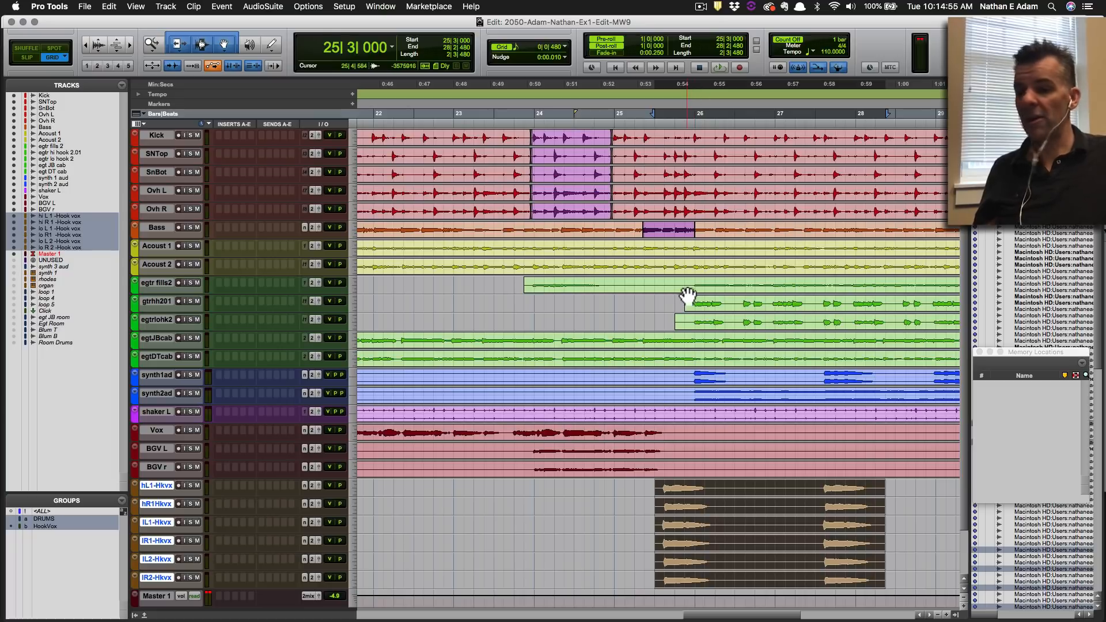
# Place the edit cursor at 32|1|000, fit the whole song and all tracks in the Edit window, and save the session.
pyautogui.press('KP_Multiply')
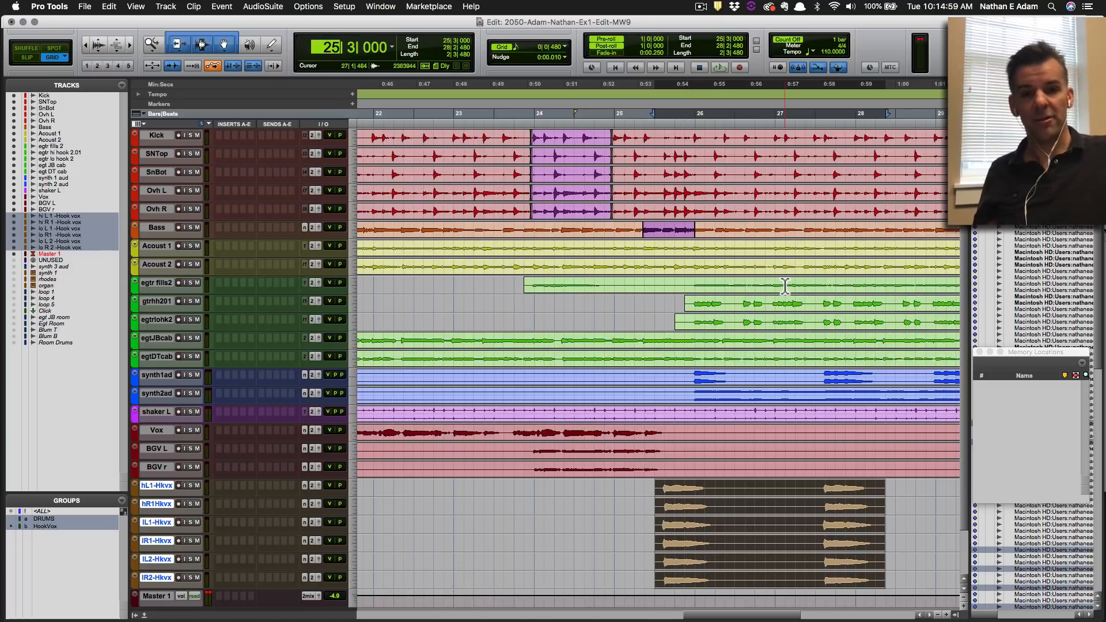
pyautogui.write('32')
pyautogui.press('KP_Enter')
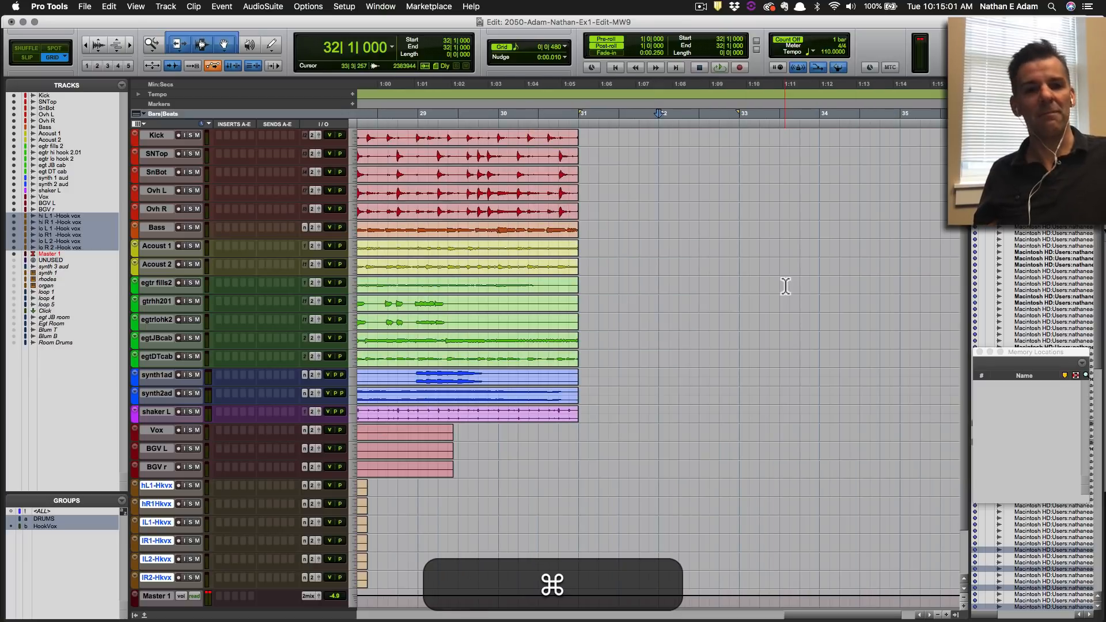
pyautogui.press('super+s')
pyautogui.press('alt+shift+super+a')
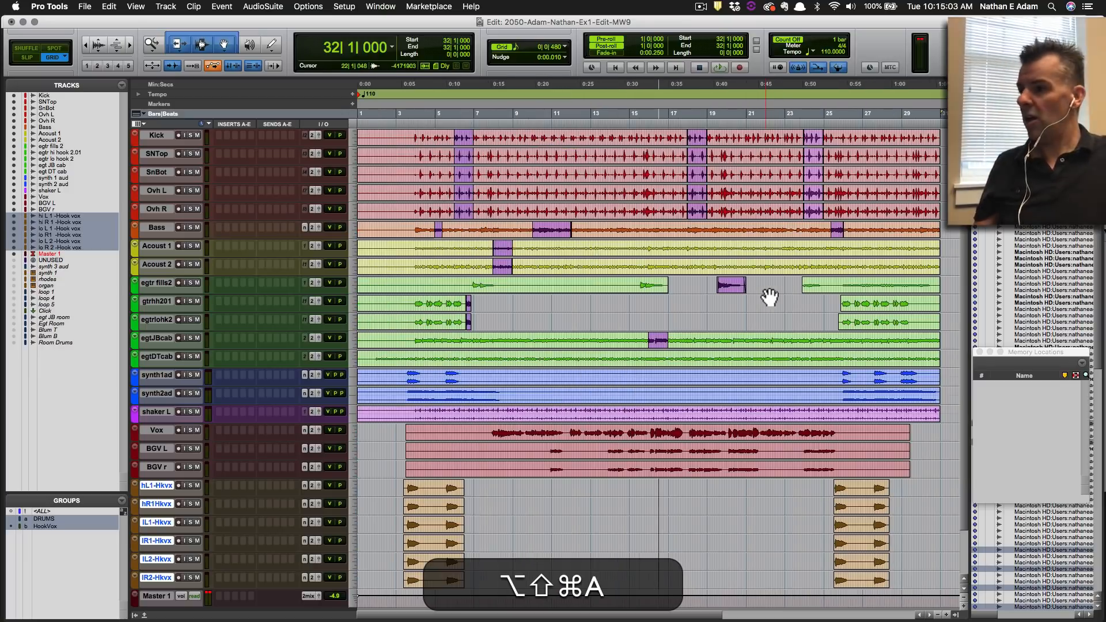
pyautogui.press('ctrl+alt+super+a')
pyautogui.press('ctrl+alt+super+Down')
pyautogui.press('ctrl+alt+super+s')
pyautogui.press('super+s')
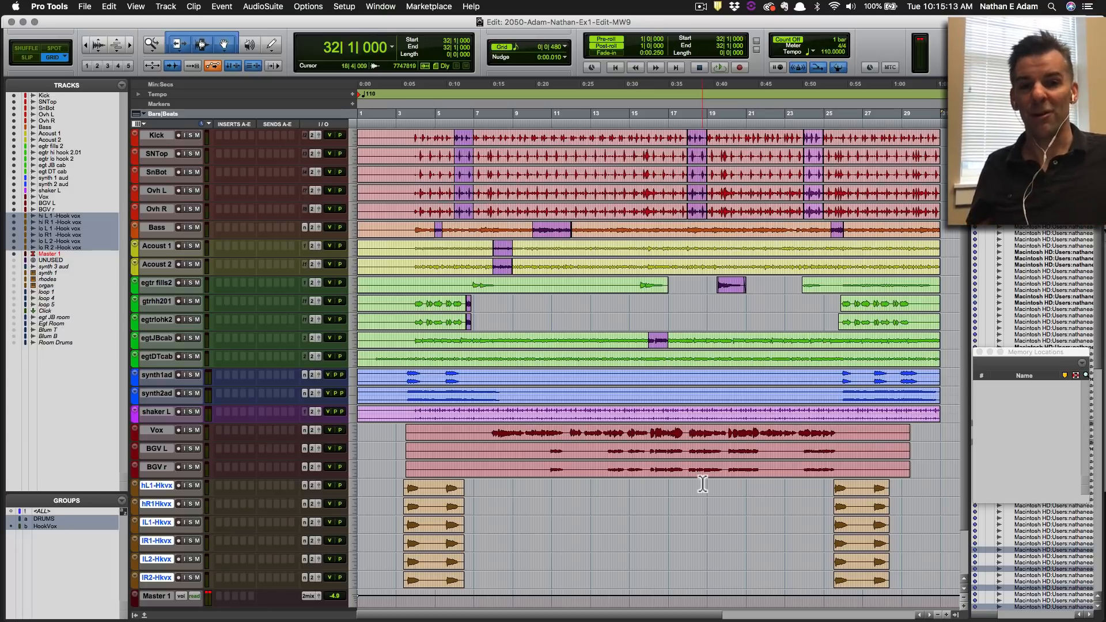
# Review items 5 and 6 of 2050-Exercise1-Instructions.docx in Chrome, covering hook vocals, silence clean-up and fades, and return to Pro Tools.
pyautogui.press('shift+super+2')
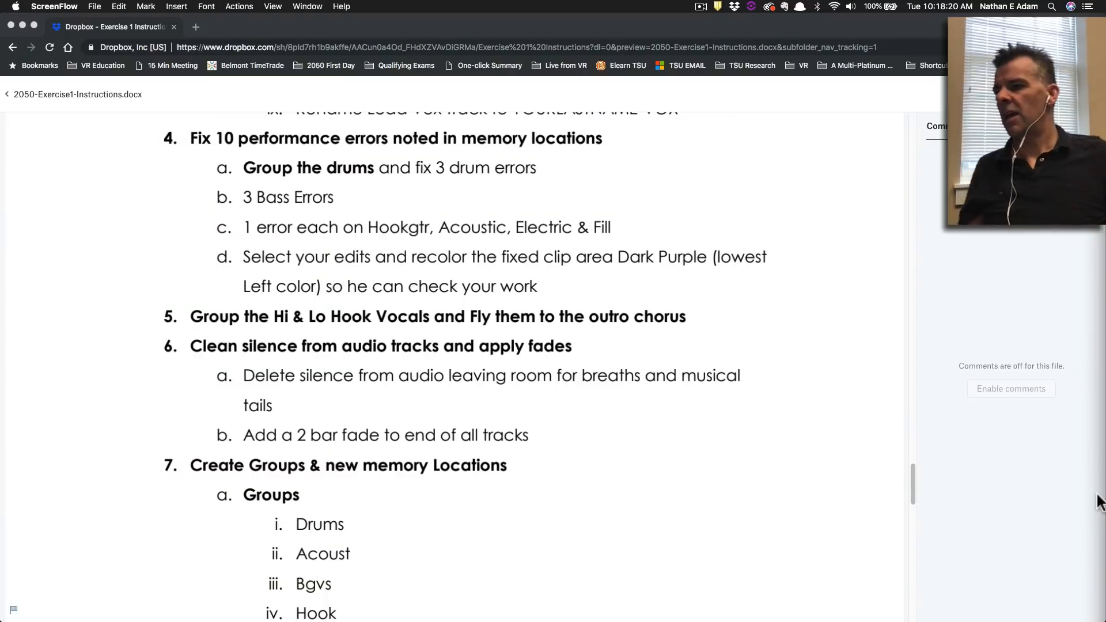
pyautogui.click(344, 374)
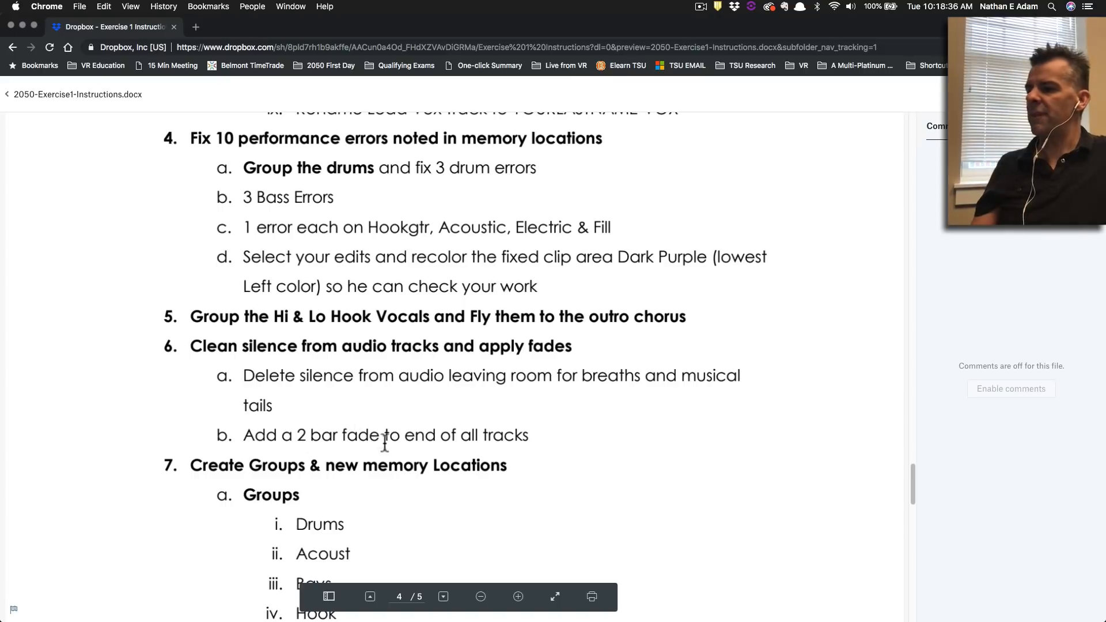
pyautogui.press('super')
pyautogui.press('super+Tab')
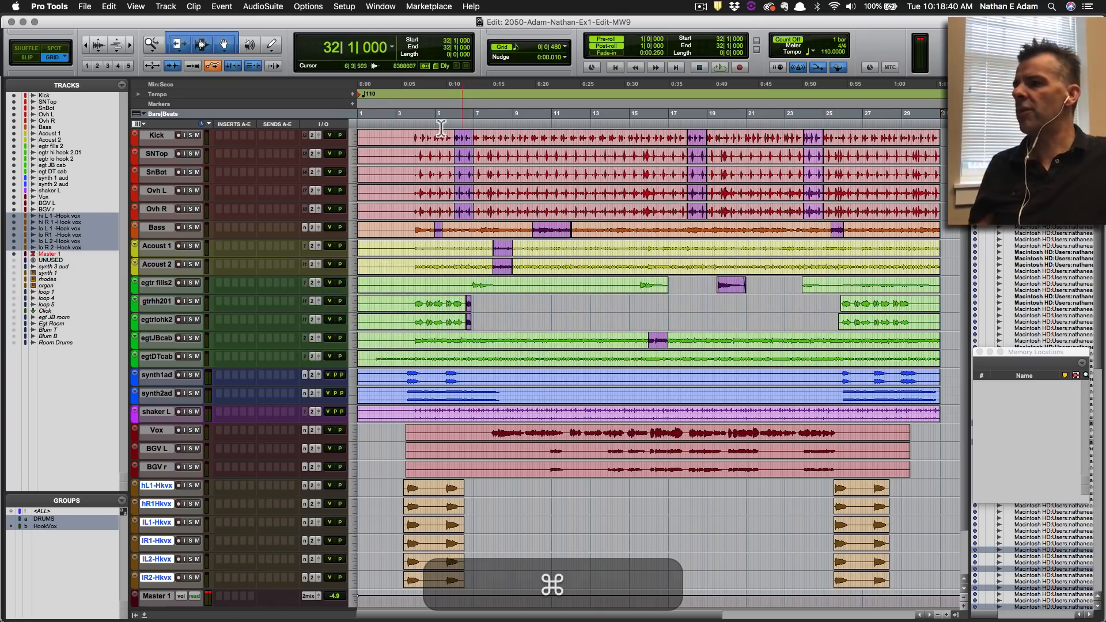
# Place the edit cursor on the grouped drum tracks at 3|4|000, just before their first hits, and save the session.
pyautogui.press('cmd+s')
pyautogui.press('cmd+t')
pyautogui.press('Home')
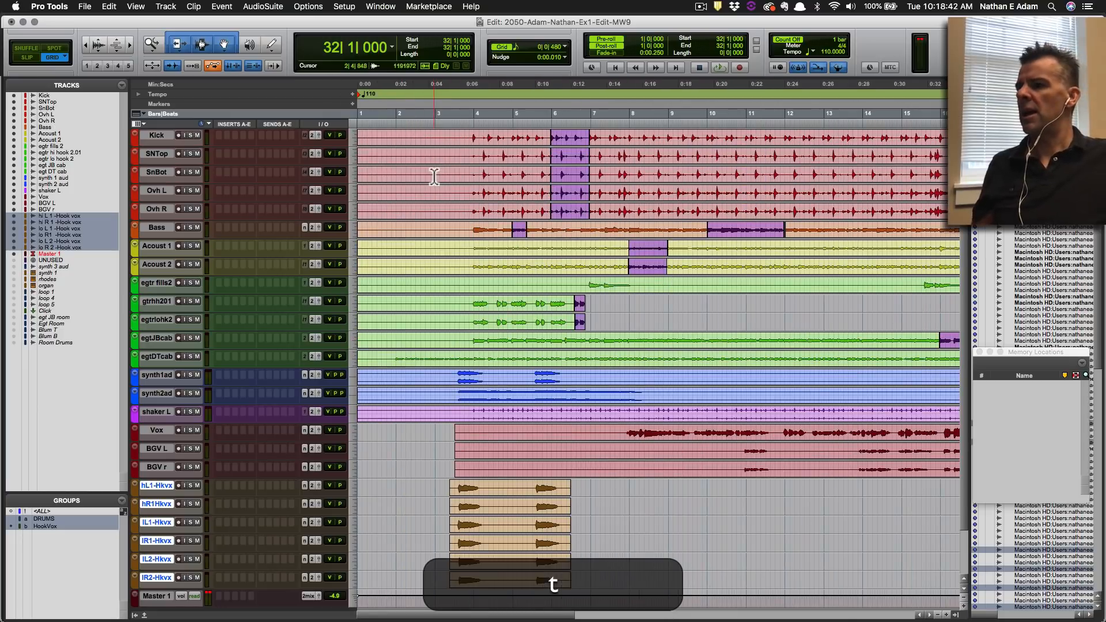
pyautogui.click(467, 137)
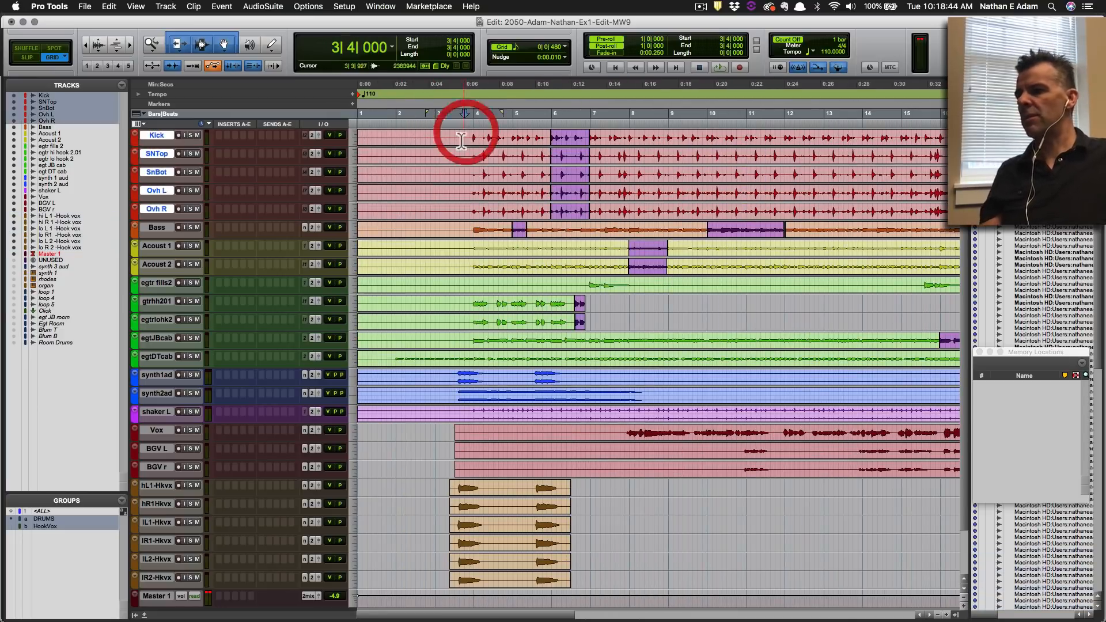
pyautogui.press('super+s')
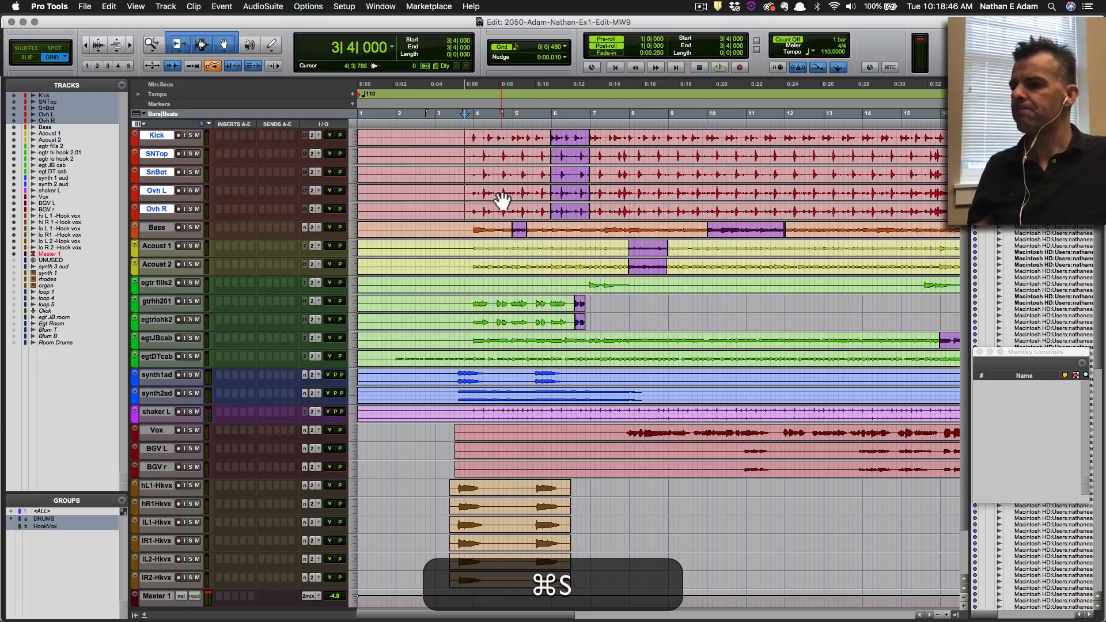
pyautogui.press('super')
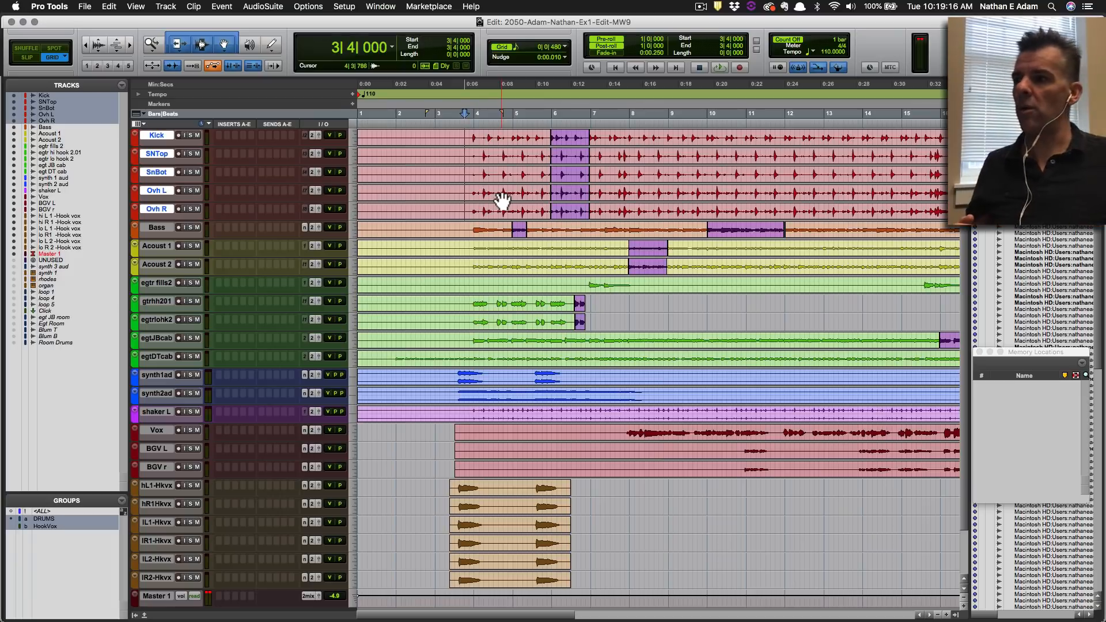
pyautogui.press('super+s')
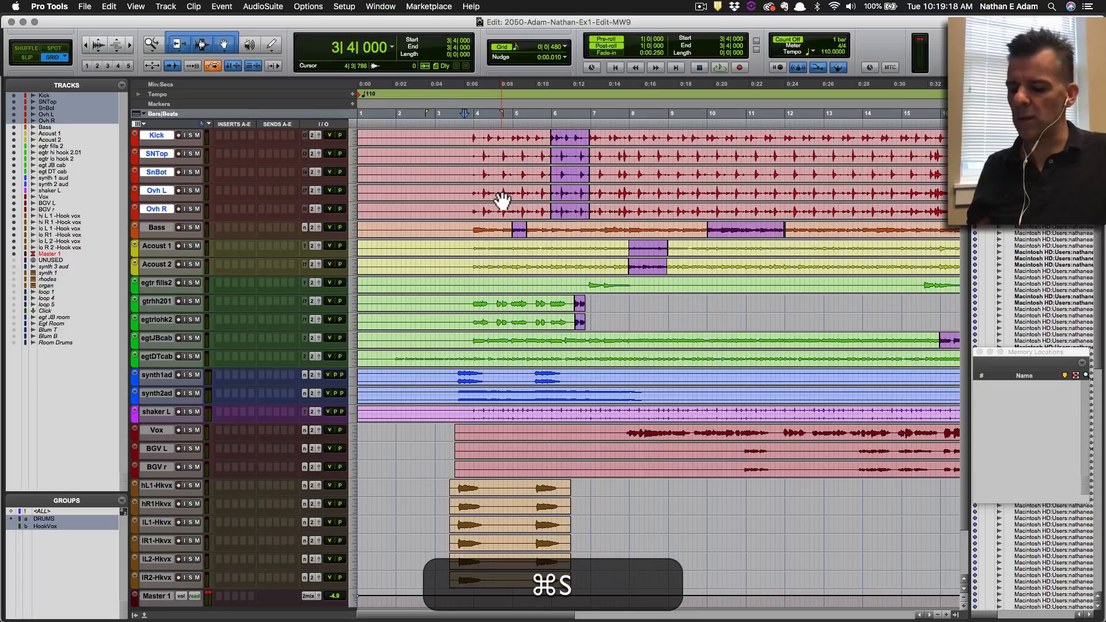
pyautogui.press('super+t')
pyautogui.press('t')
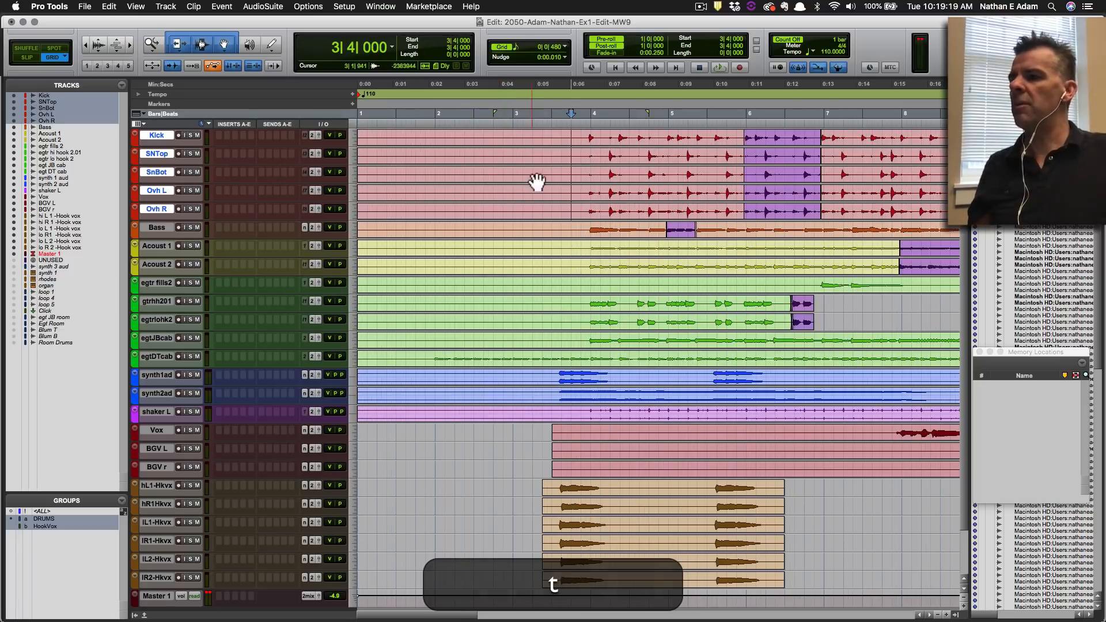
# Temporarily enlarge the audio waveforms to inspect the quiet passages, restoring their original height.
pyautogui.click(100, 44)
pyautogui.click(100, 44)
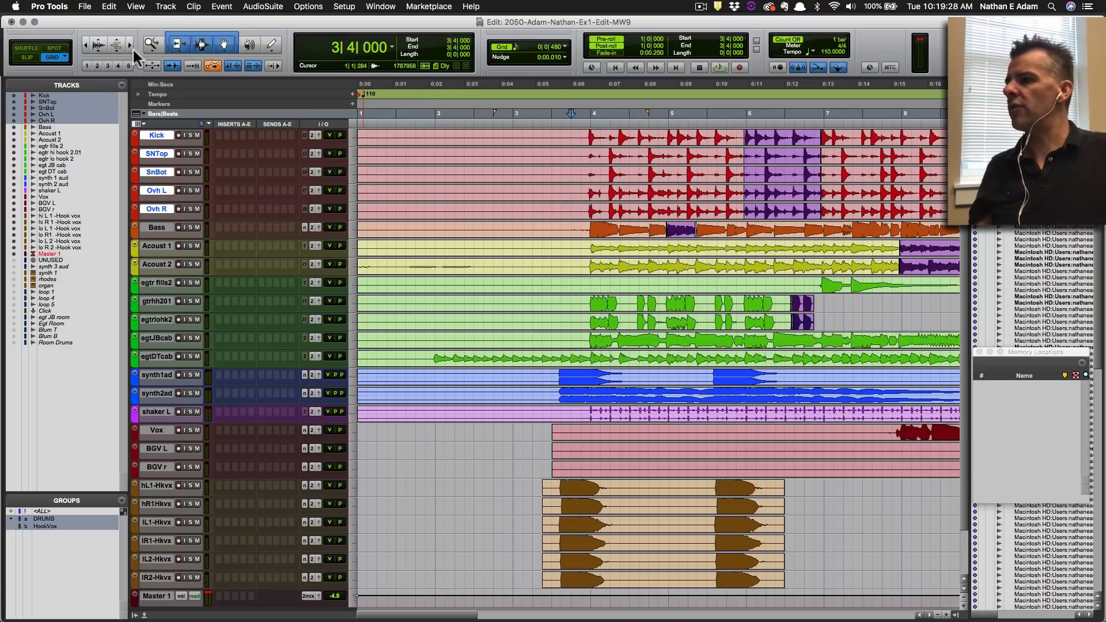
pyautogui.click(98, 47)
pyautogui.click(98, 47)
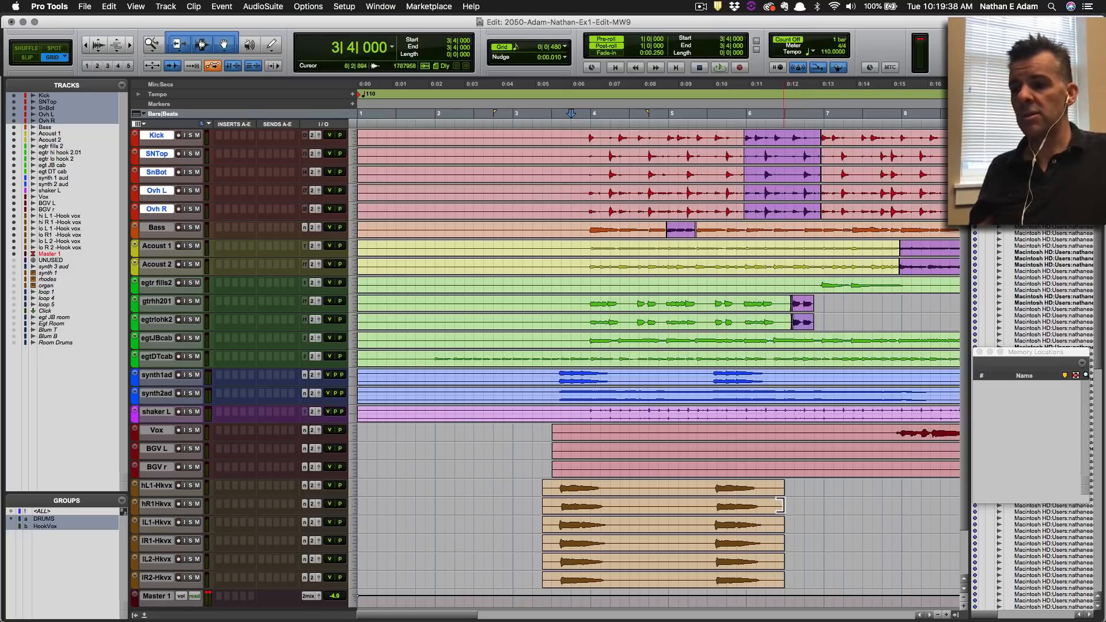
# Trim the end of the first hook vocal clips on all six grouped tracks to 6|2|480 and save the session.
pyautogui.moveTo(780, 506); pyautogui.dragTo(768, 509)
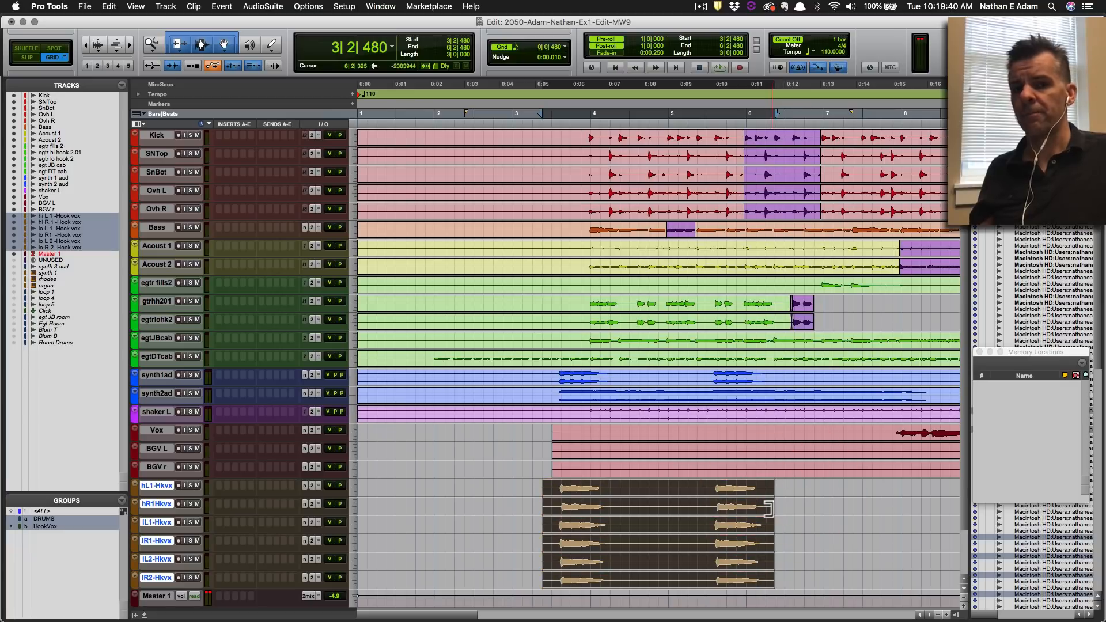
pyautogui.hotkey('ctrl', 'alt', 'Down')
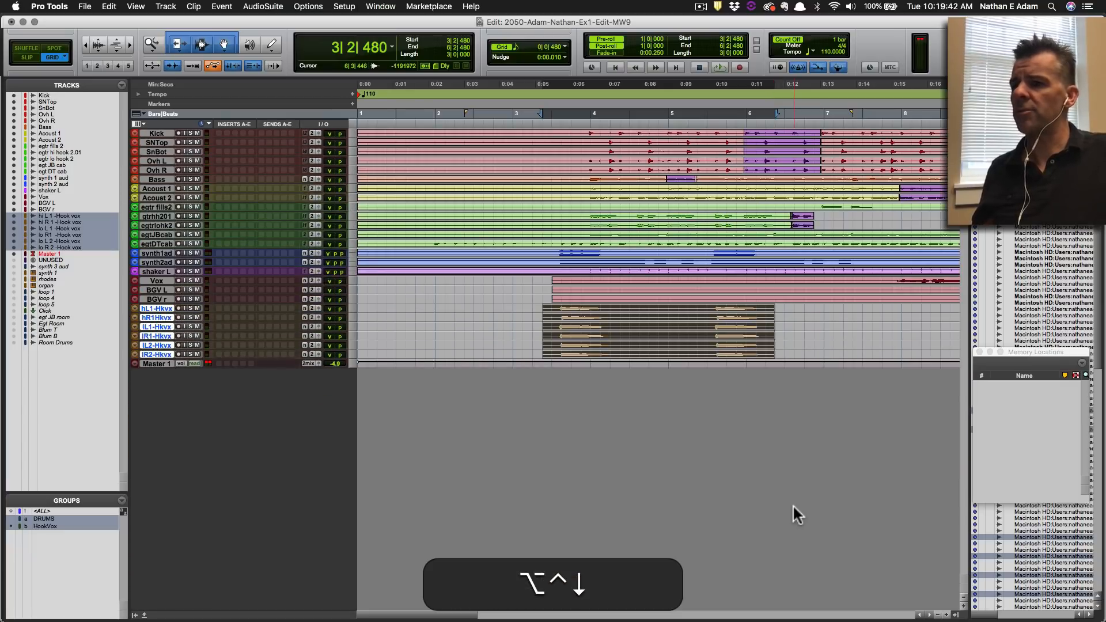
pyautogui.click(769, 317)
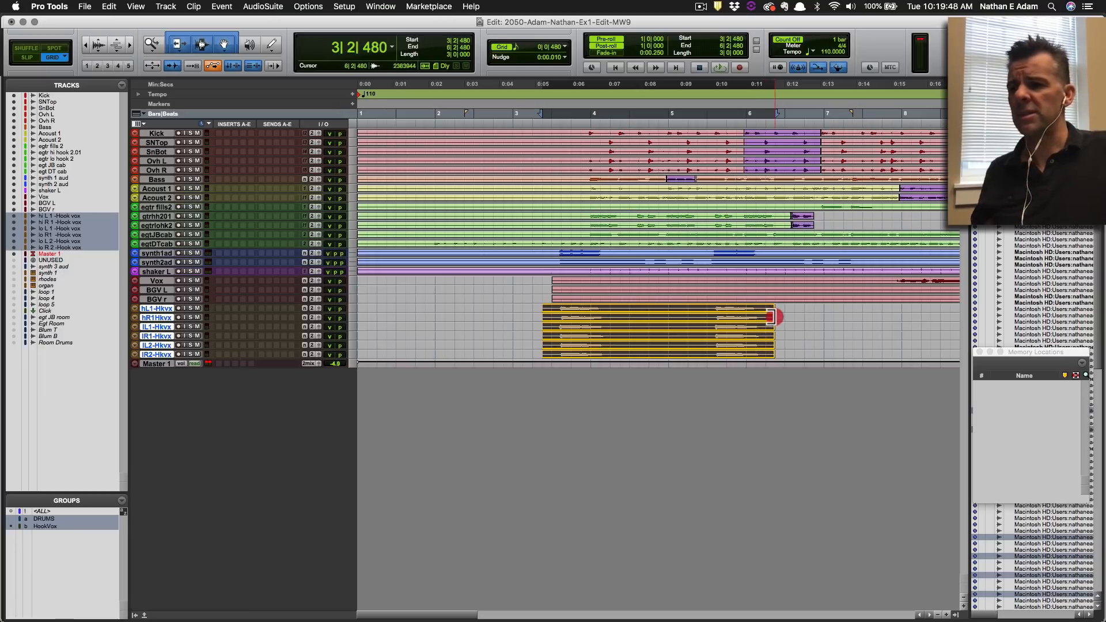
pyautogui.press('super+s')
pyautogui.press('ctrl+alt+super+Down')
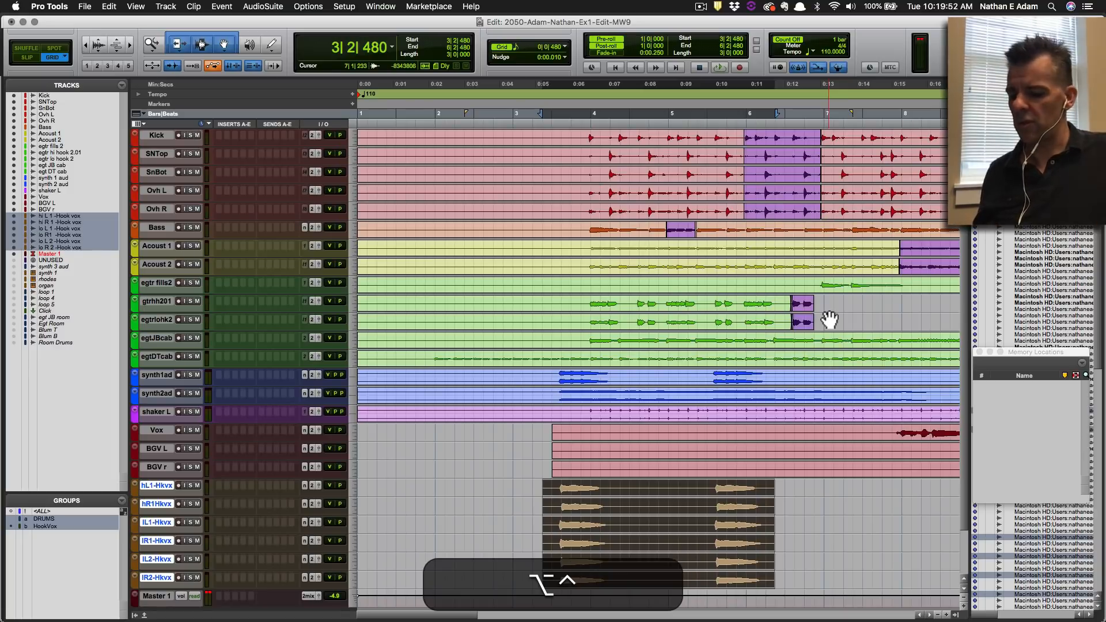
# Adjust the audio waveform height briefly, restore its original size and save the session.
pyautogui.hotkey('ctrl', 'alt', 'Up')
pyautogui.hotkey('ctrl', 'alt', 'Down')
pyautogui.hotkey('ctrl', 'alt', 'Up')
pyautogui.press('ctrl+alt+super+Down')
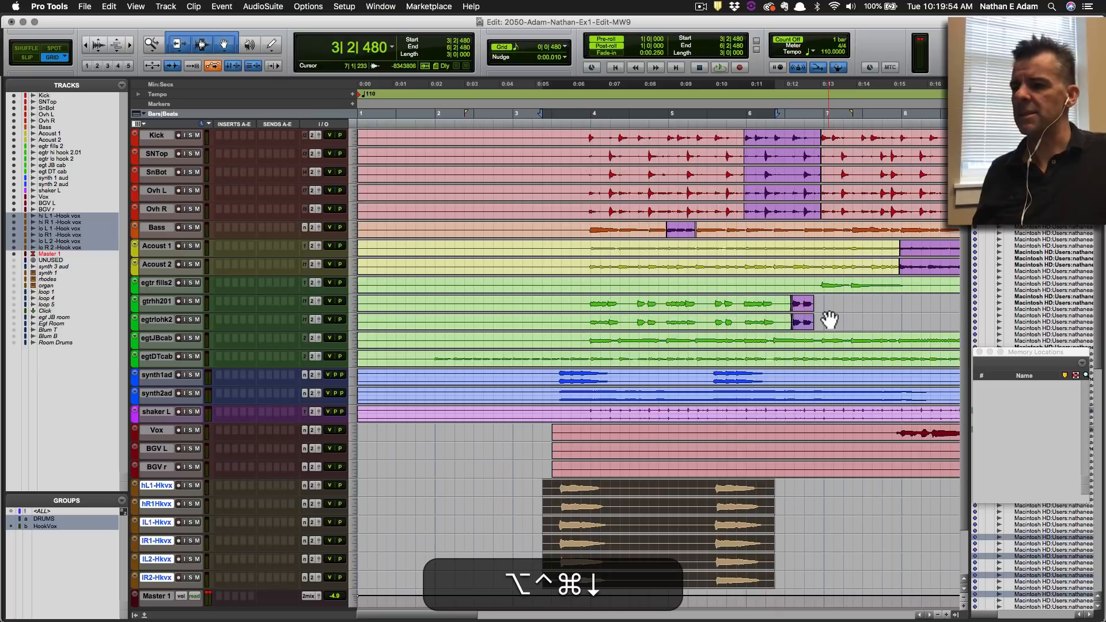
pyautogui.press('ctrl+alt+super+s')
pyautogui.press('super+s')
pyautogui.click(805, 516)
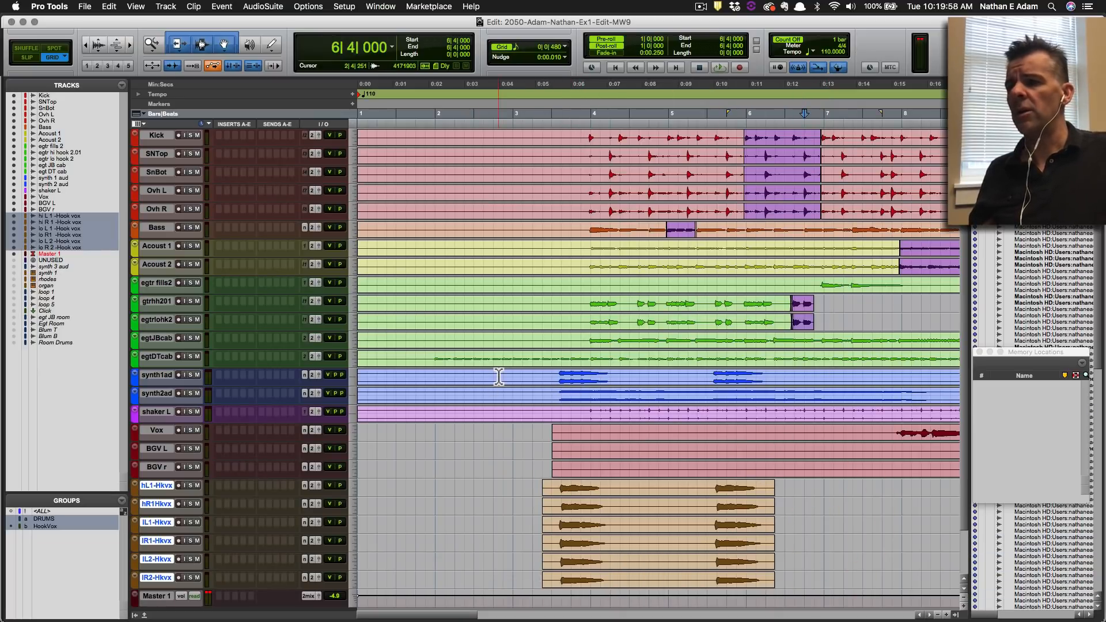
# Select the silent lead-in from 3|4|480 back to 1|1|000 on the tracks from Kick down to egtJBcab, and clear the selection.
pyautogui.click(583, 134)
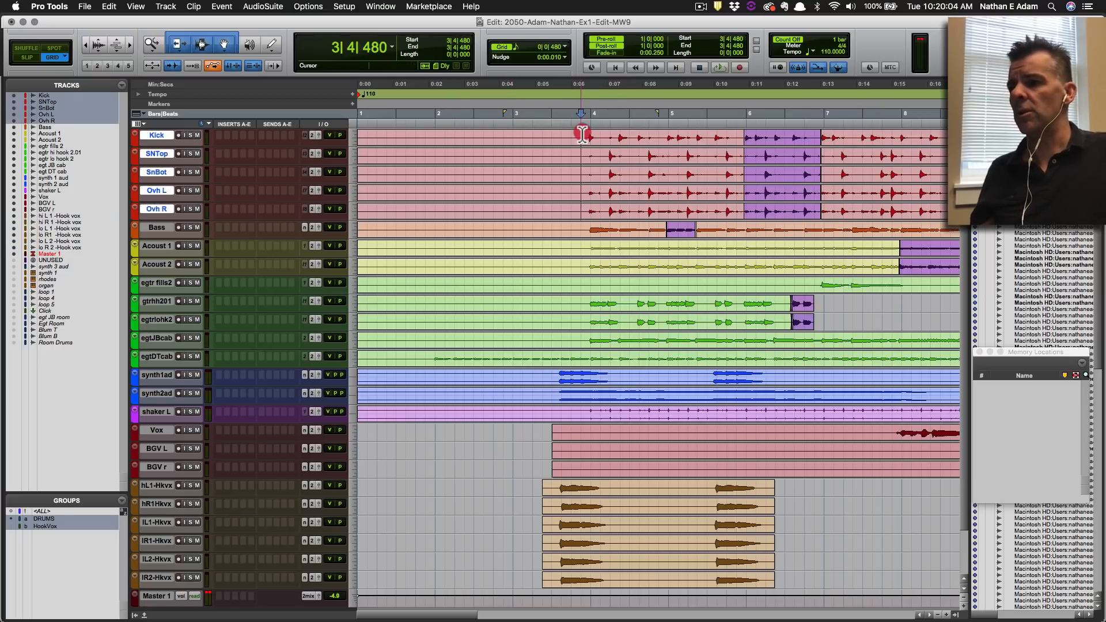
pyautogui.moveTo(581, 136); pyautogui.dragTo(228, 340)
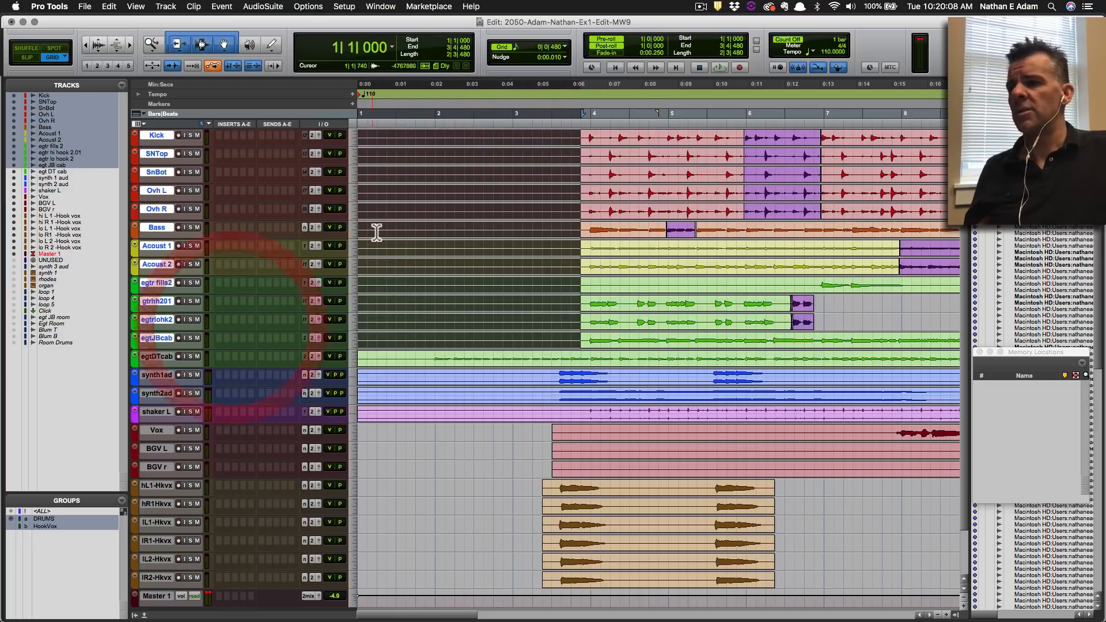
pyautogui.click(370, 132)
# Try trimming the starts of the drum, Bass, Acoust 1 and Acoust 2 clips to 3|4|480 by their edges, undoing the Bass and acoustic trims.
pyautogui.moveTo(361, 138); pyautogui.dragTo(582, 138)
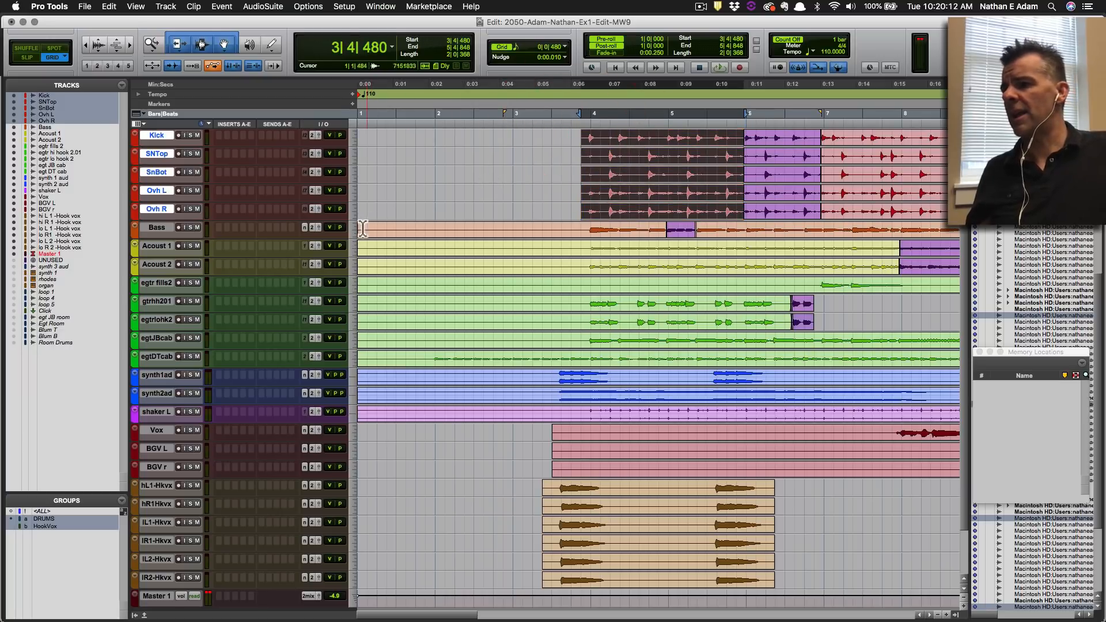
pyautogui.moveTo(362, 228); pyautogui.dragTo(582, 227)
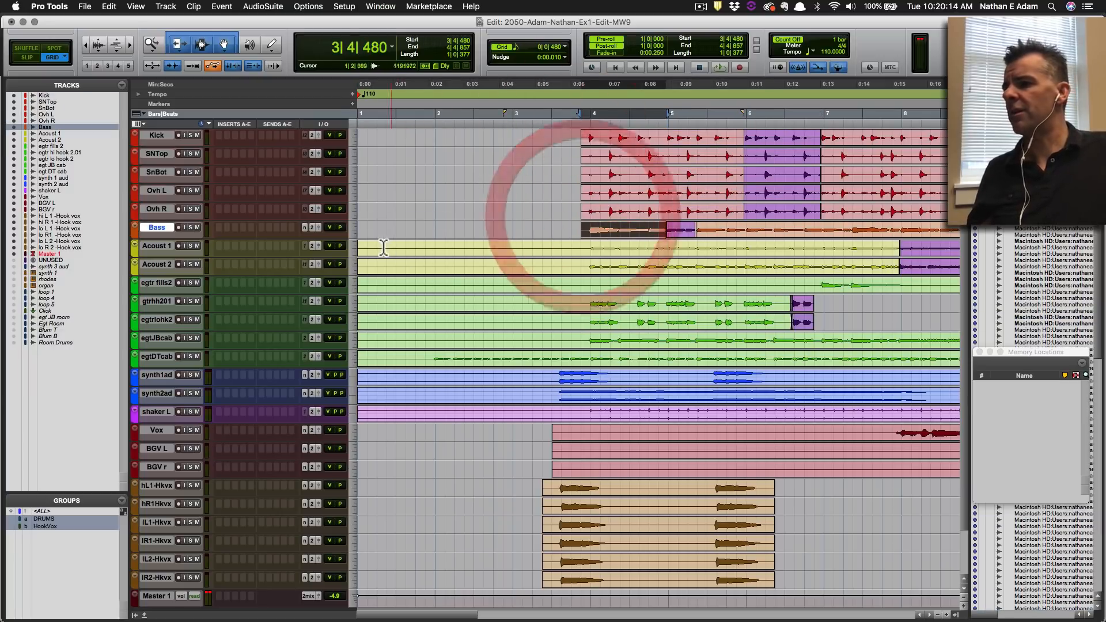
pyautogui.moveTo(365, 246); pyautogui.dragTo(582, 247)
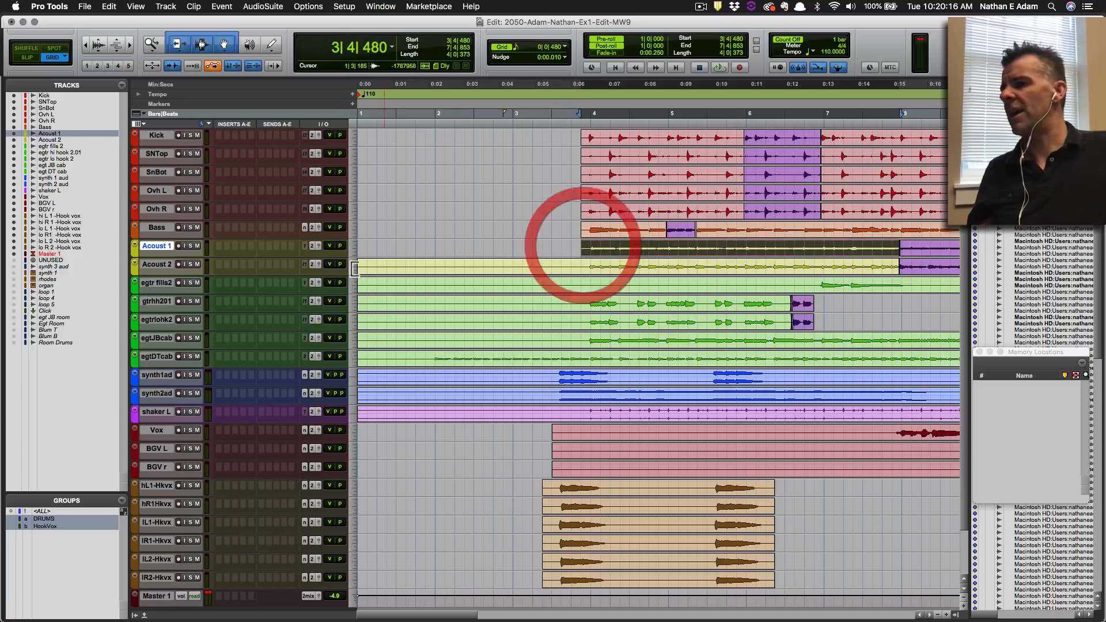
pyautogui.moveTo(368, 267); pyautogui.dragTo(571, 263)
pyautogui.press('super+z')
pyautogui.press('super+z')
pyautogui.press('super+z')
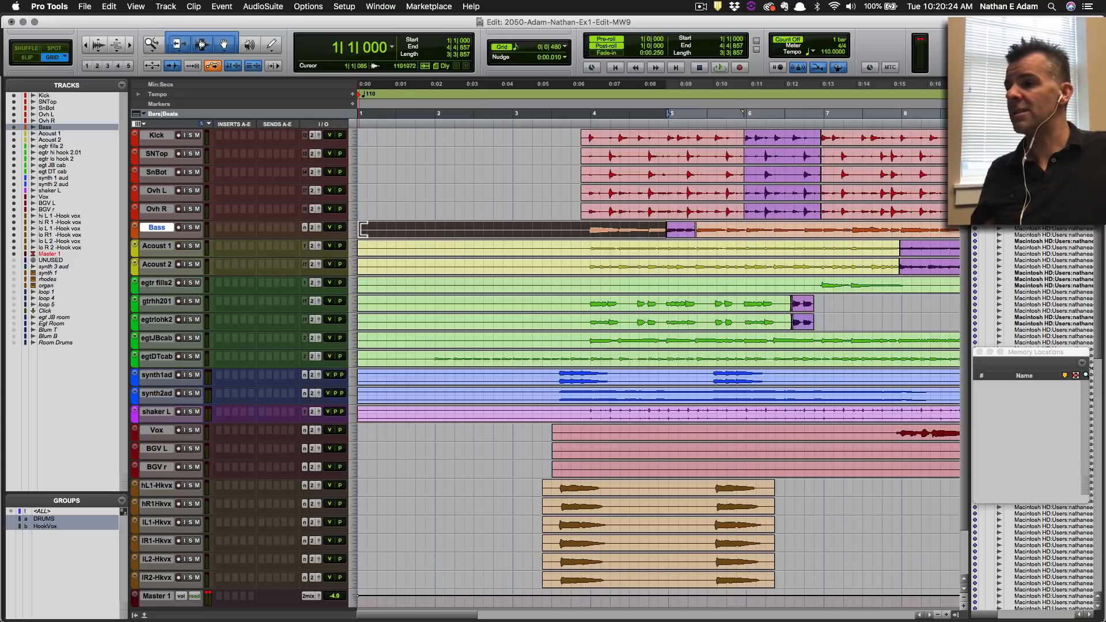
# Try a fade-in on the first Bass clip and a move to the egtJBcab track, undoing both and the drum trim.
pyautogui.moveTo(361, 229); pyautogui.dragTo(660, 228)
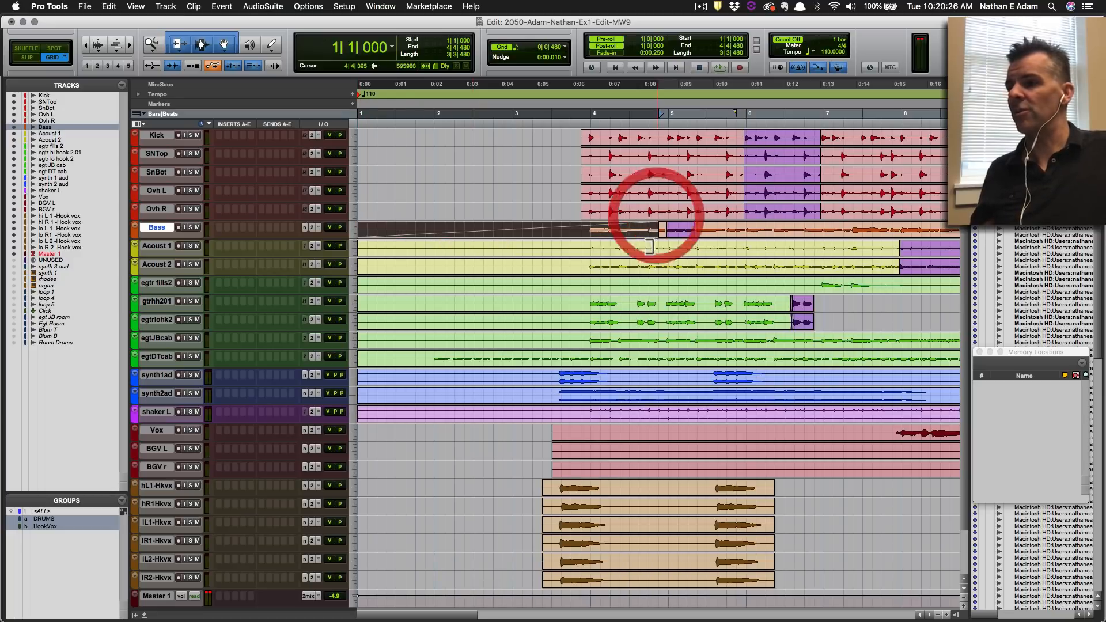
pyautogui.press('super+z')
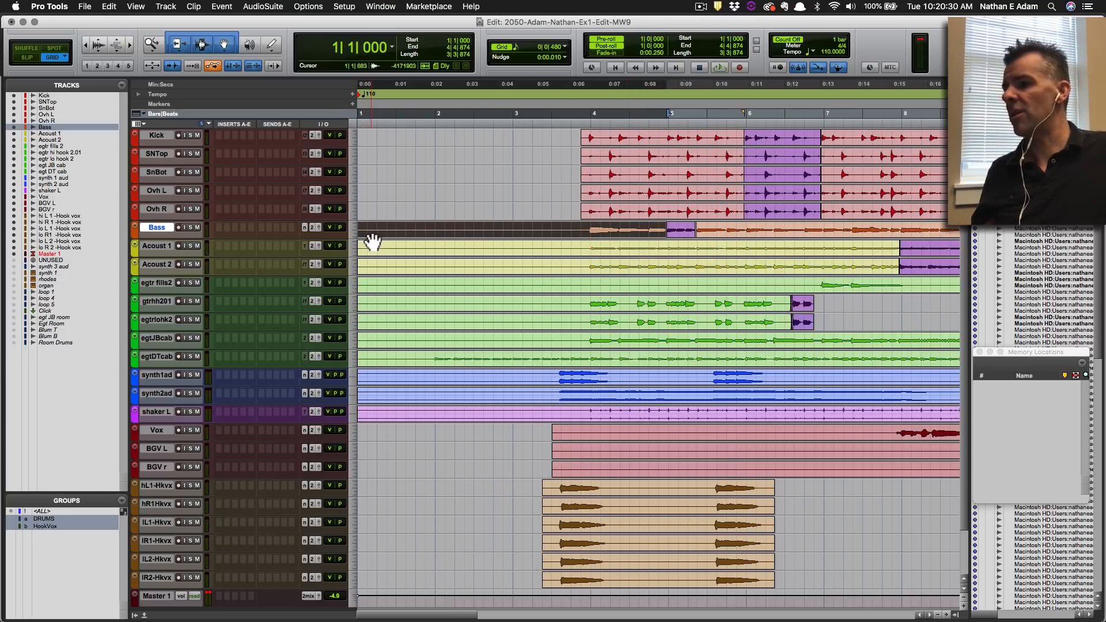
pyautogui.moveTo(373, 237); pyautogui.dragTo(615, 345)
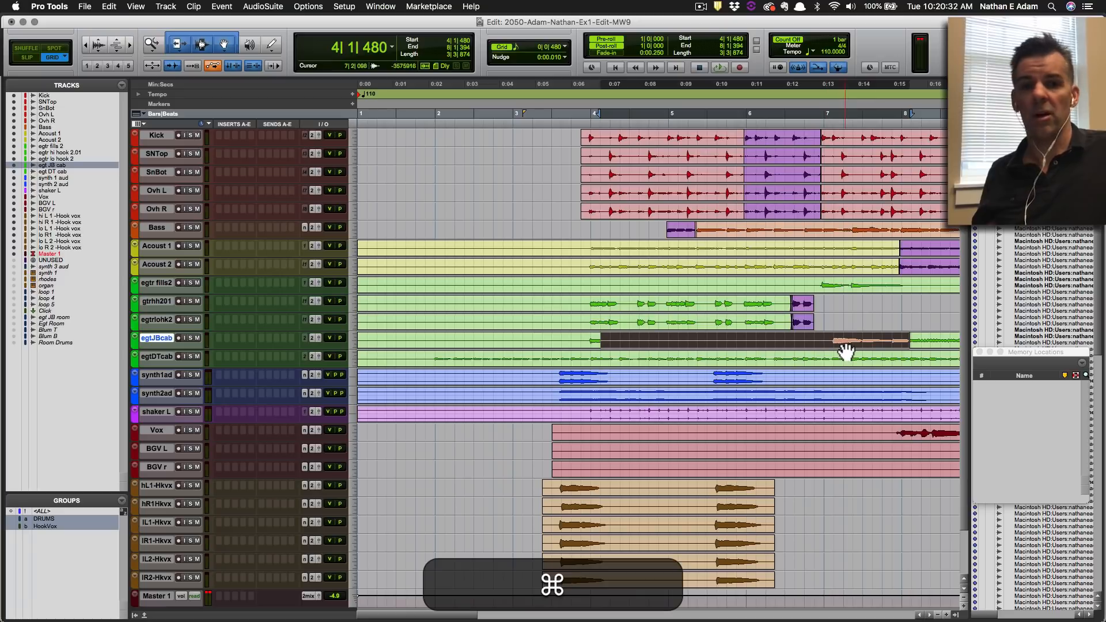
pyautogui.press('super+z')
pyautogui.press('super+z')
# Reselect the lead-in from 1|1|000 to 3|4|480 down to egtJBcab, place the edit cursor on the drums at 3|4|480 and save the session.
pyautogui.click(533, 171)
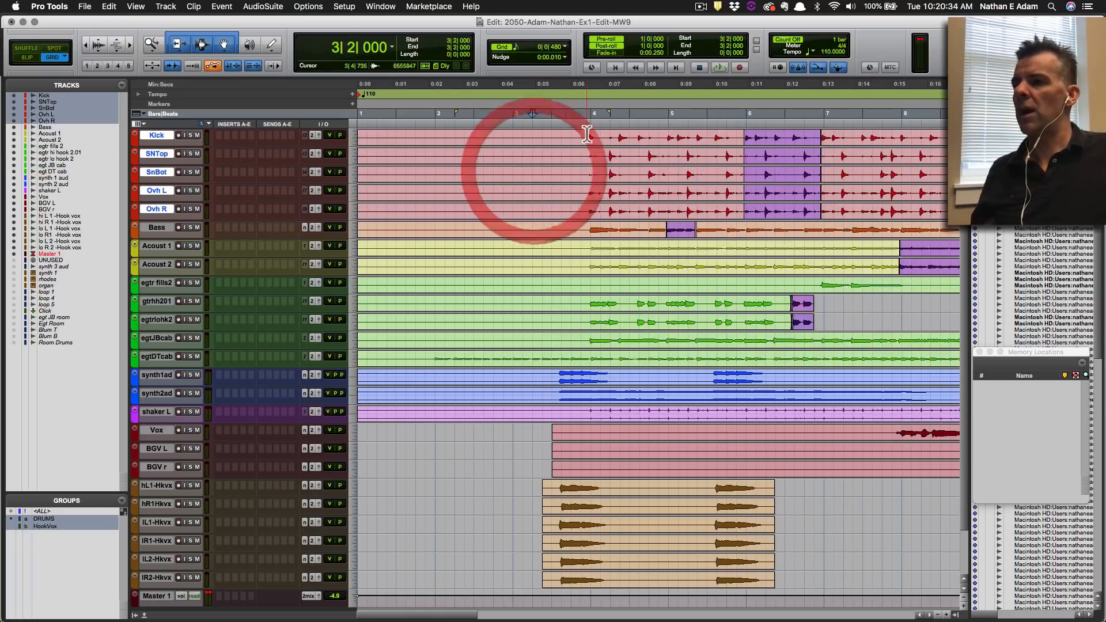
pyautogui.moveTo(584, 133); pyautogui.dragTo(281, 344)
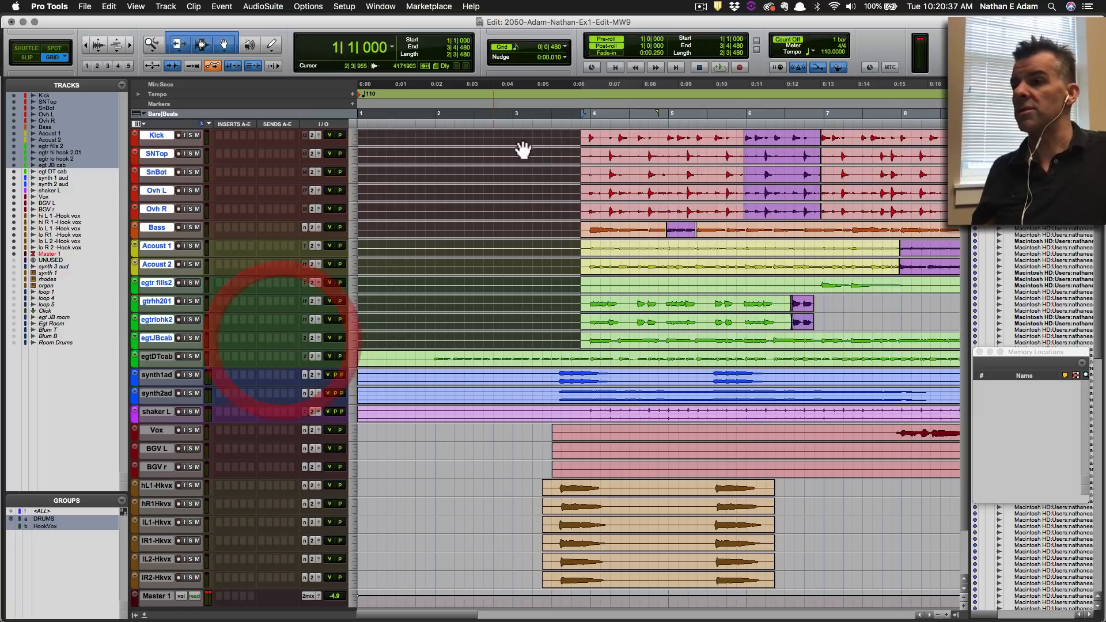
pyautogui.click(581, 136)
pyautogui.press('super+s')
# Review the Trim Start and Trim End shortcuts in pro_tools_keyboard.png in Preview, and return to Pro Tools.
pyautogui.press('super+Tab')
pyautogui.press('super+Tab')
pyautogui.press('super+Tab')
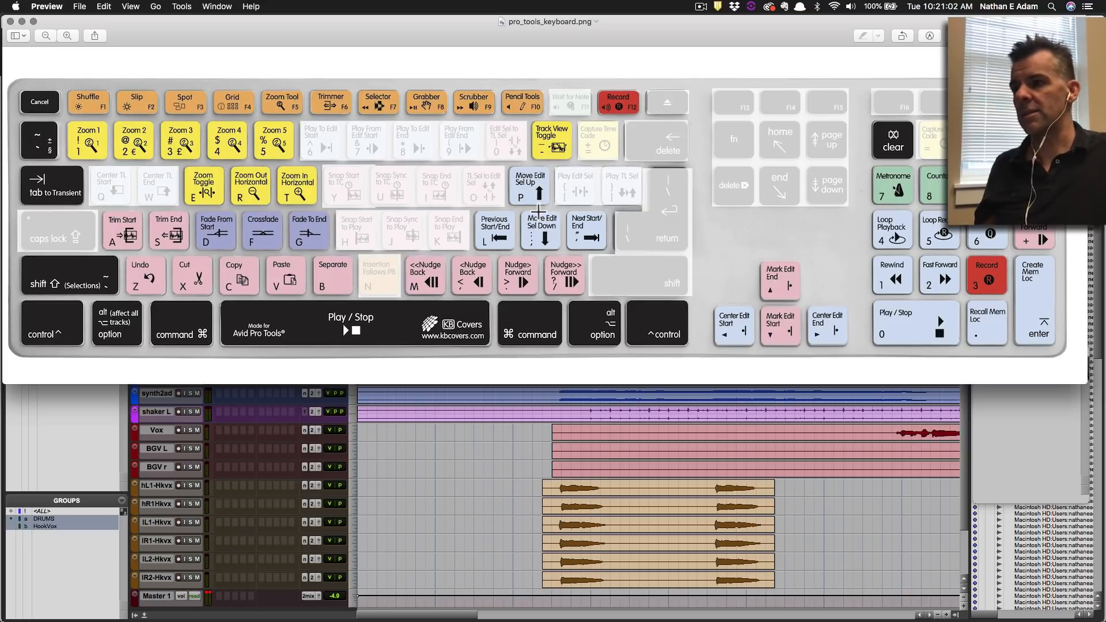
pyautogui.press('super')
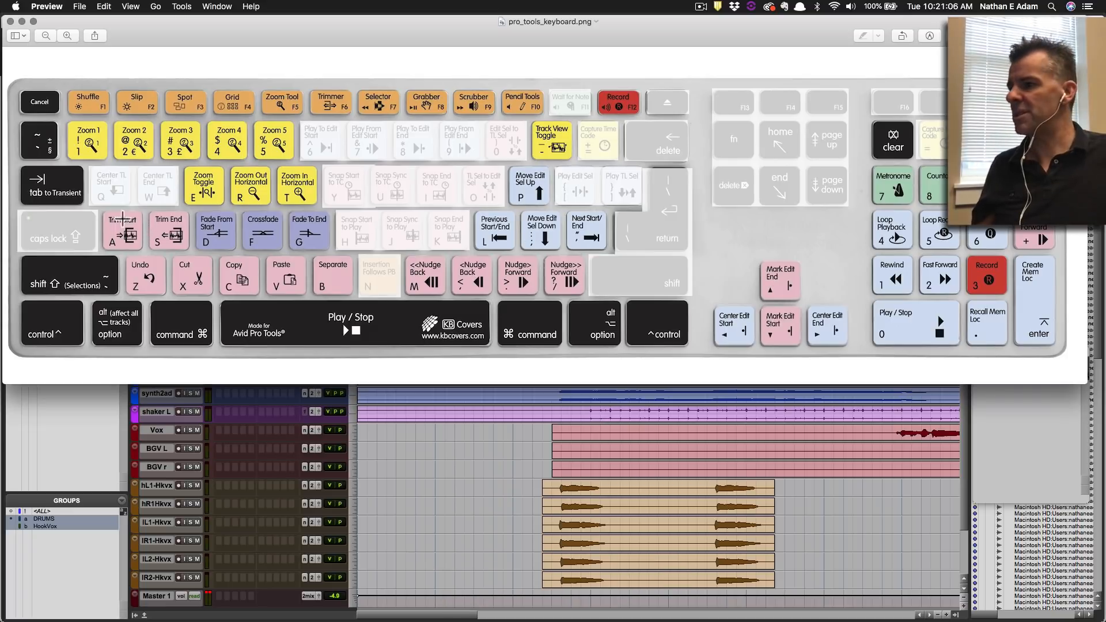
pyautogui.press('super+Tab')
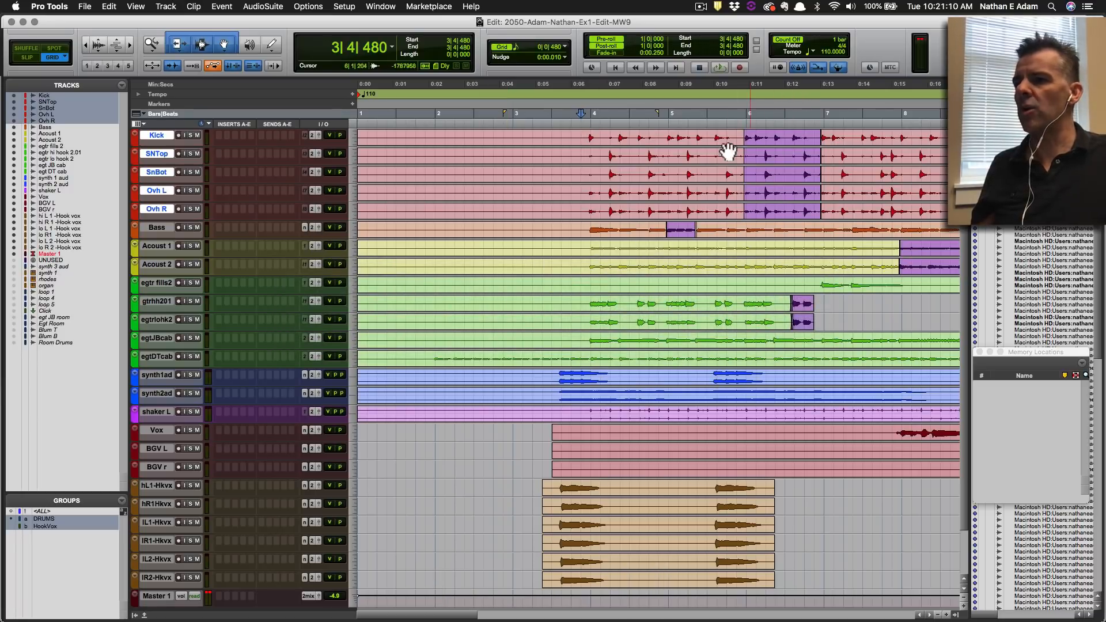
# Try Trim Start on the grouped drum clips at the edit cursor on 3|4|480, undo it and repeat the trim.
pyautogui.click(572, 137)
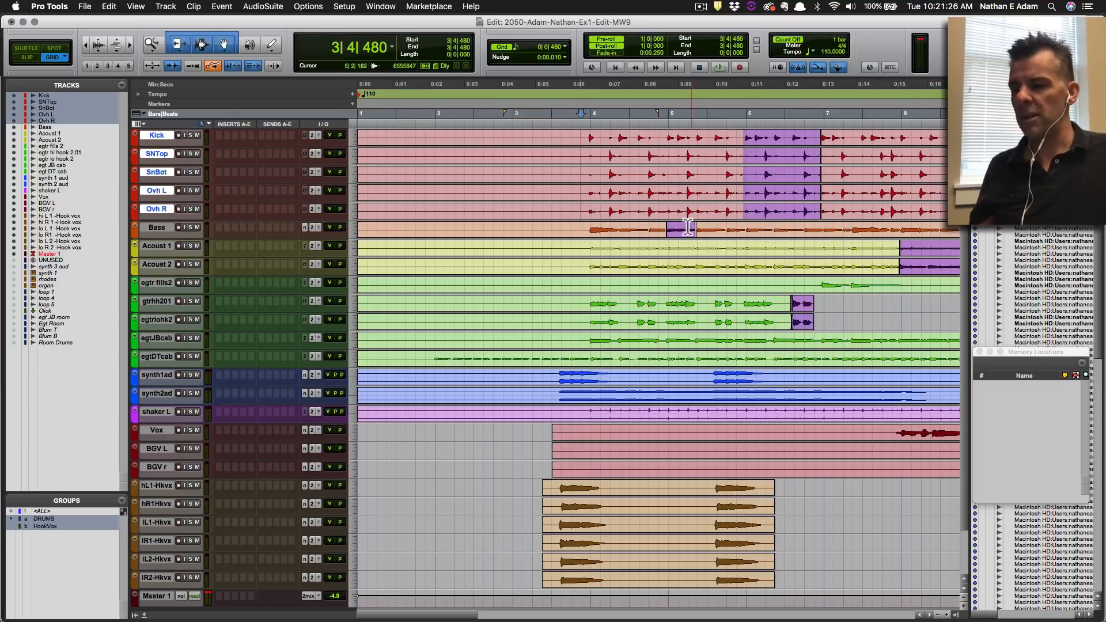
pyautogui.click(581, 137)
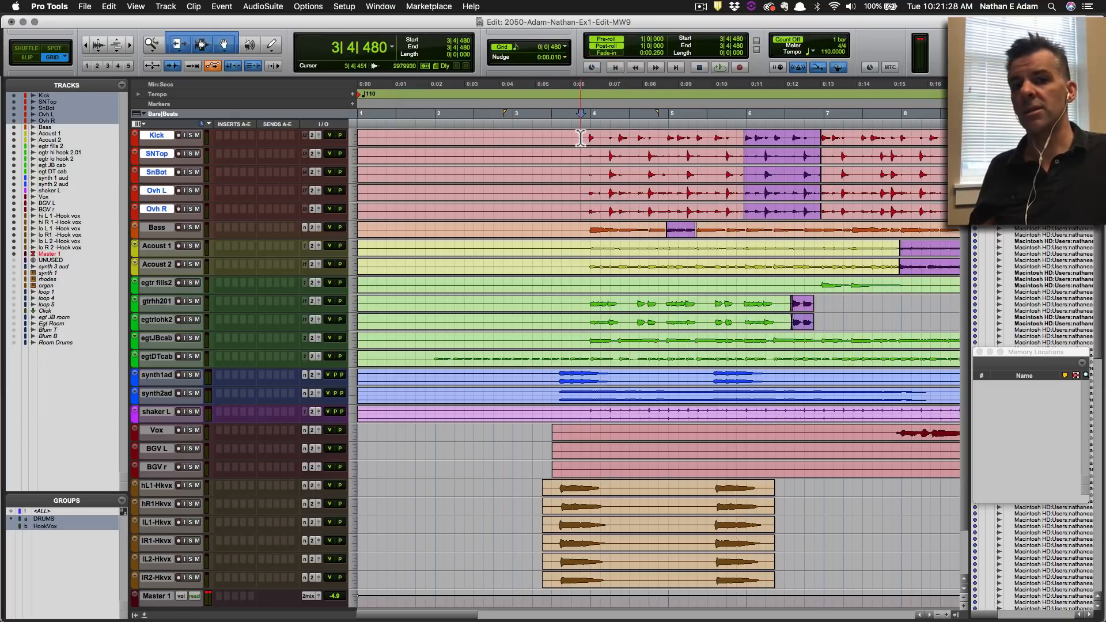
pyautogui.press('a')
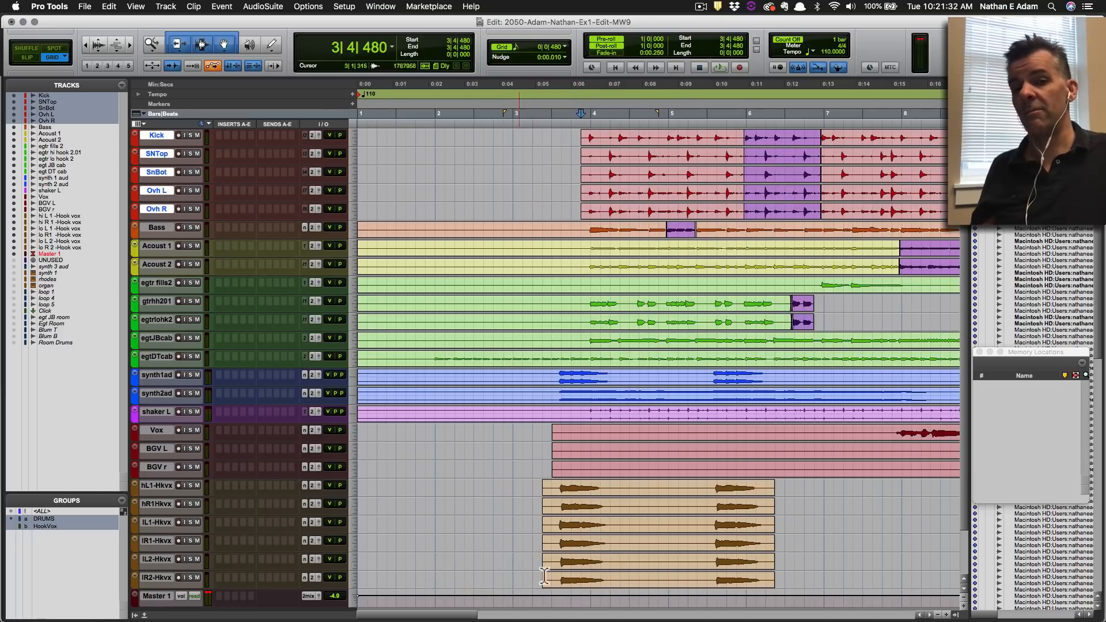
pyautogui.press('super+z')
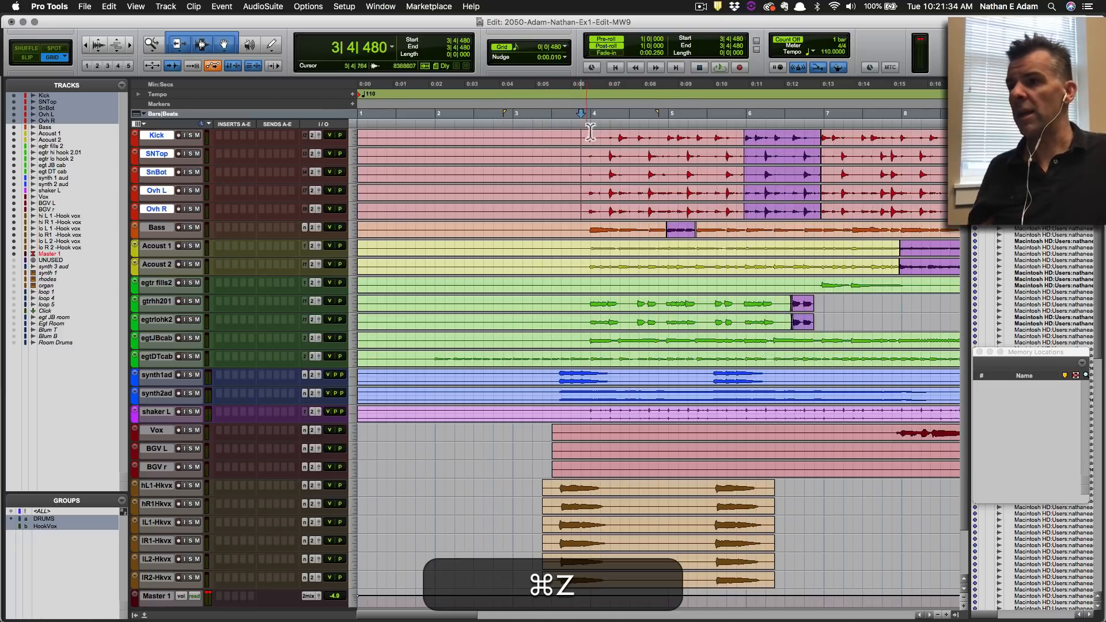
pyautogui.press('a')
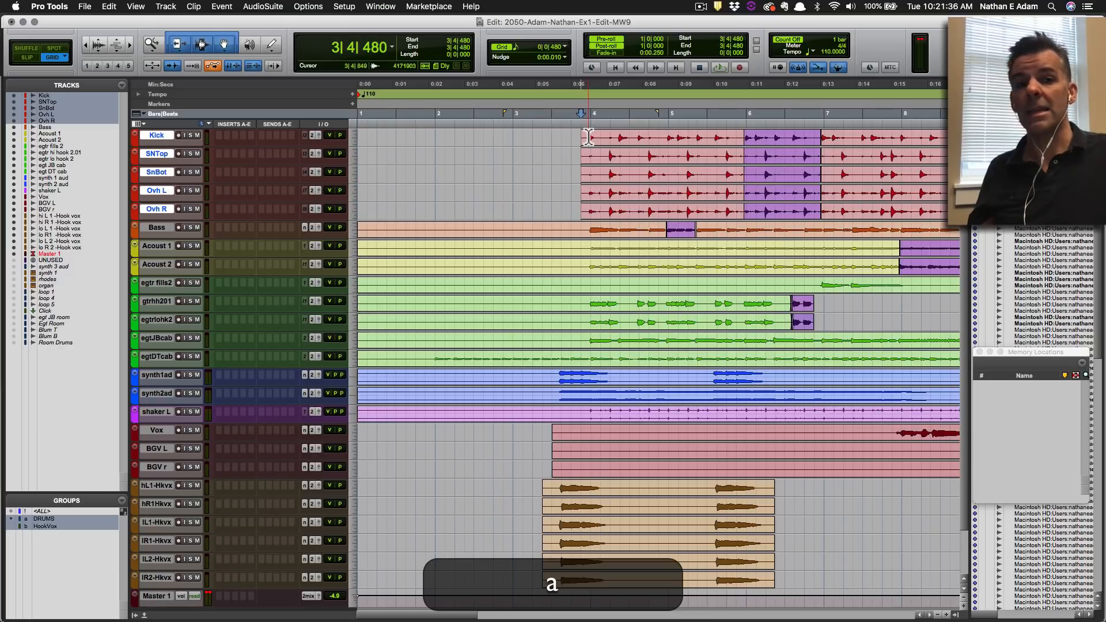
# Check the Trim Start key on the Preview keyboard reference, return to Pro Tools and undo the drum trim.
pyautogui.press('super+Tab')
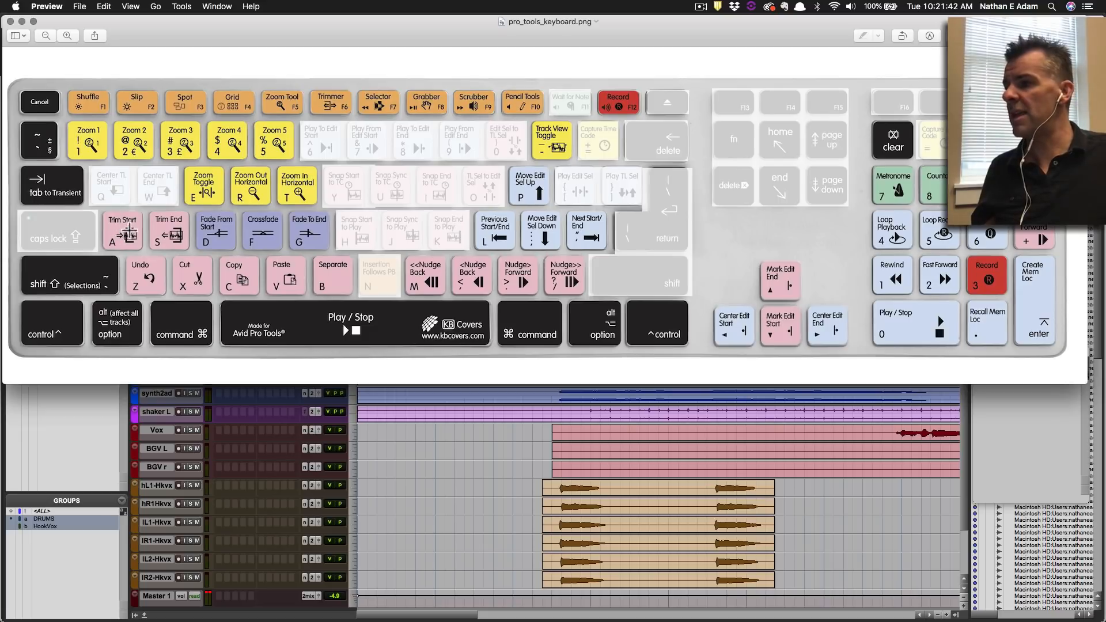
pyautogui.press('super+Tab')
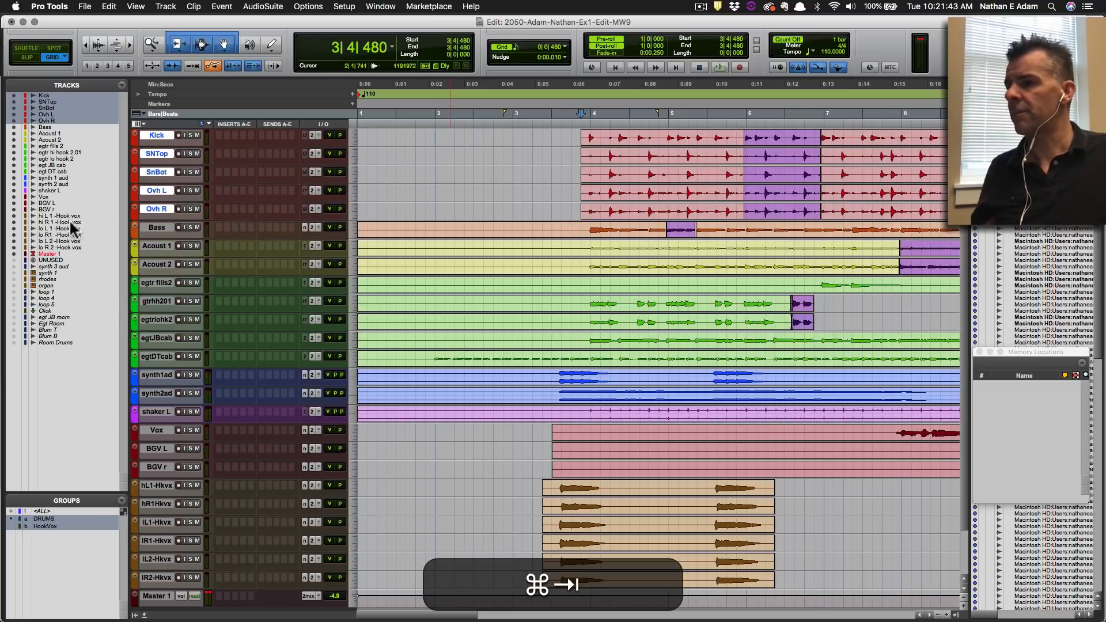
pyautogui.press('super+z')
# Compare Trim Start and Trim End on the grouped drum clips at 3|4|480, undoing each trim.
pyautogui.click(579, 134)
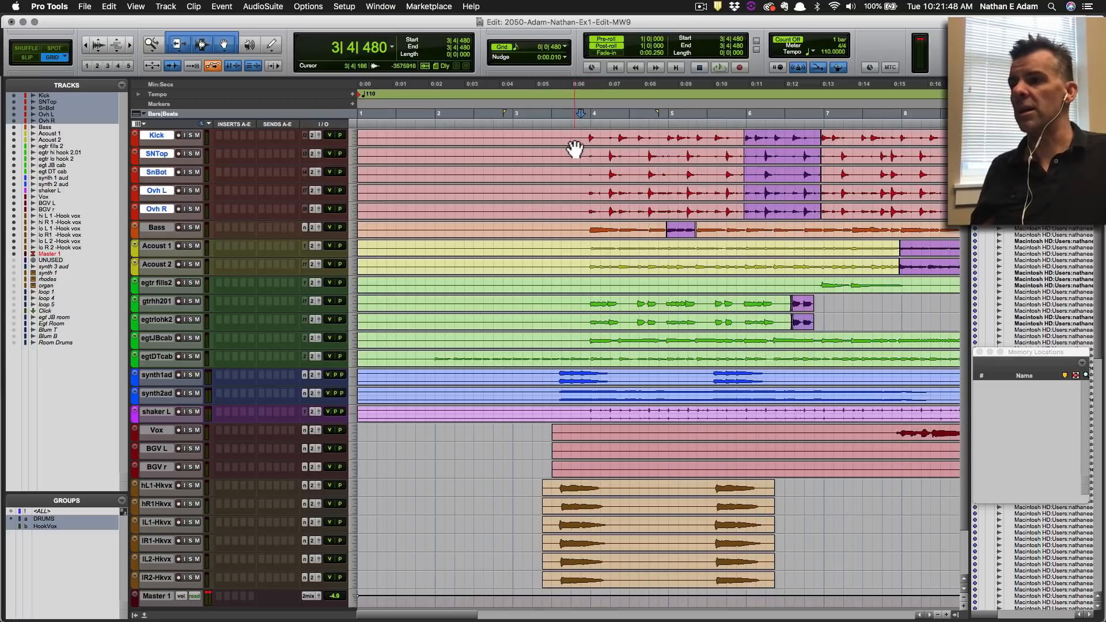
pyautogui.press('a')
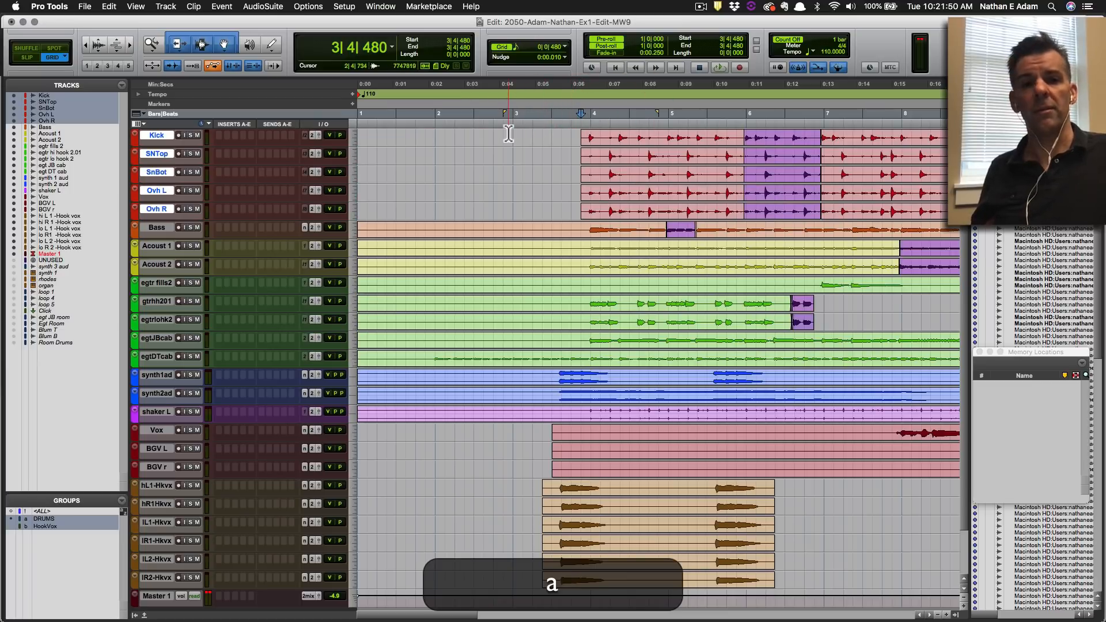
pyautogui.press('super+z')
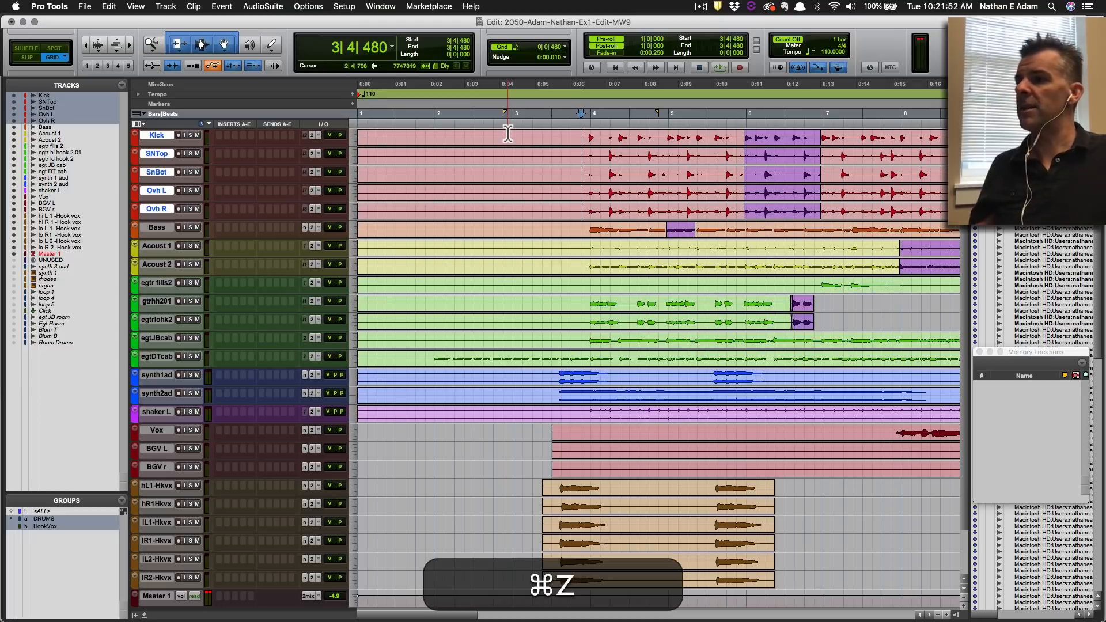
pyautogui.press('s')
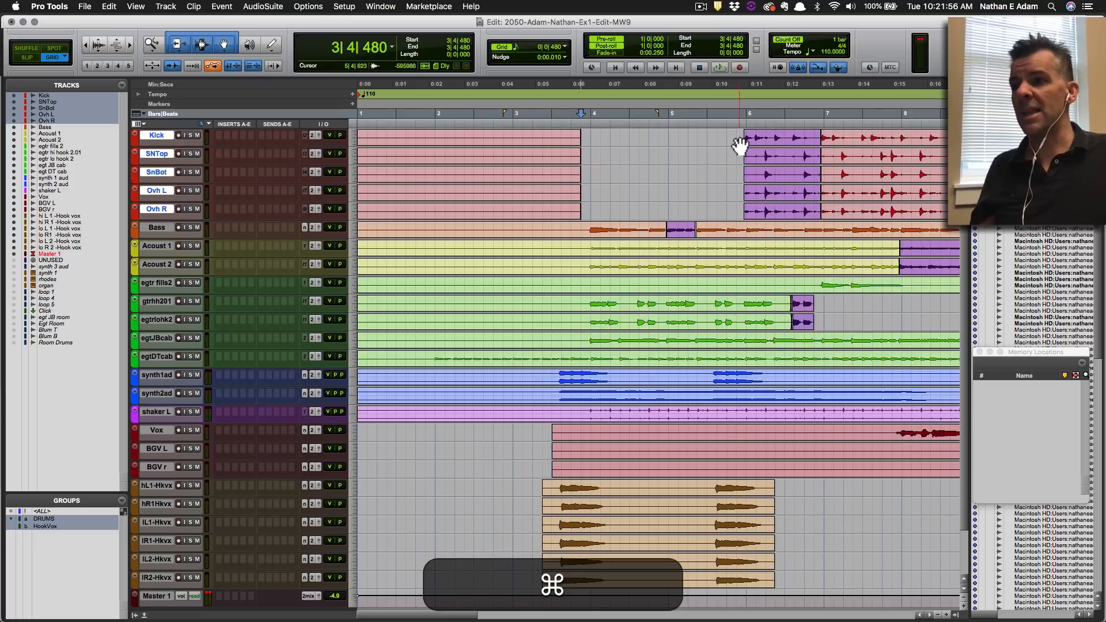
pyautogui.press('super+z')
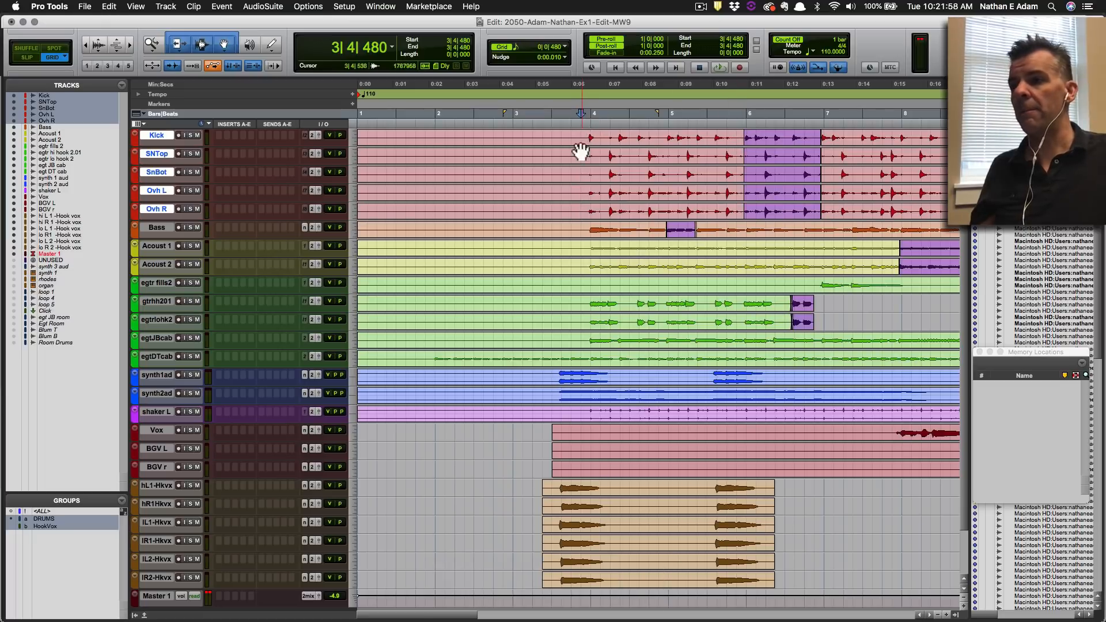
# Try the start trim on the drum clips at 3|4|480 once more, undo it and save the session.
pyautogui.press('a')
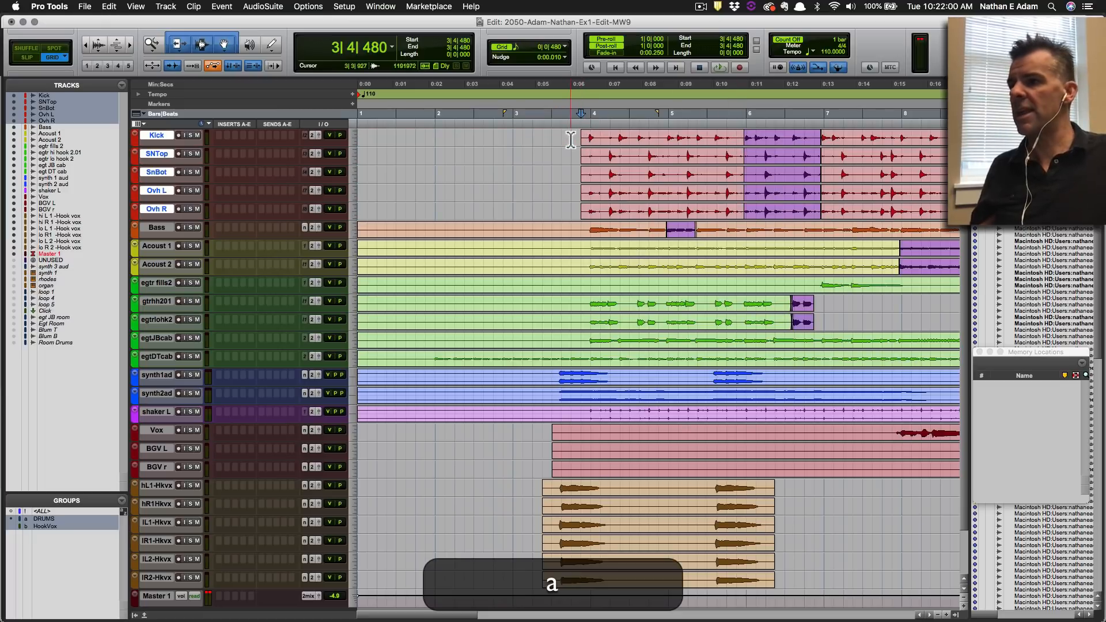
pyautogui.press('super+z')
pyautogui.press('super+z')
pyautogui.press('super+s')
pyautogui.press('super+z')
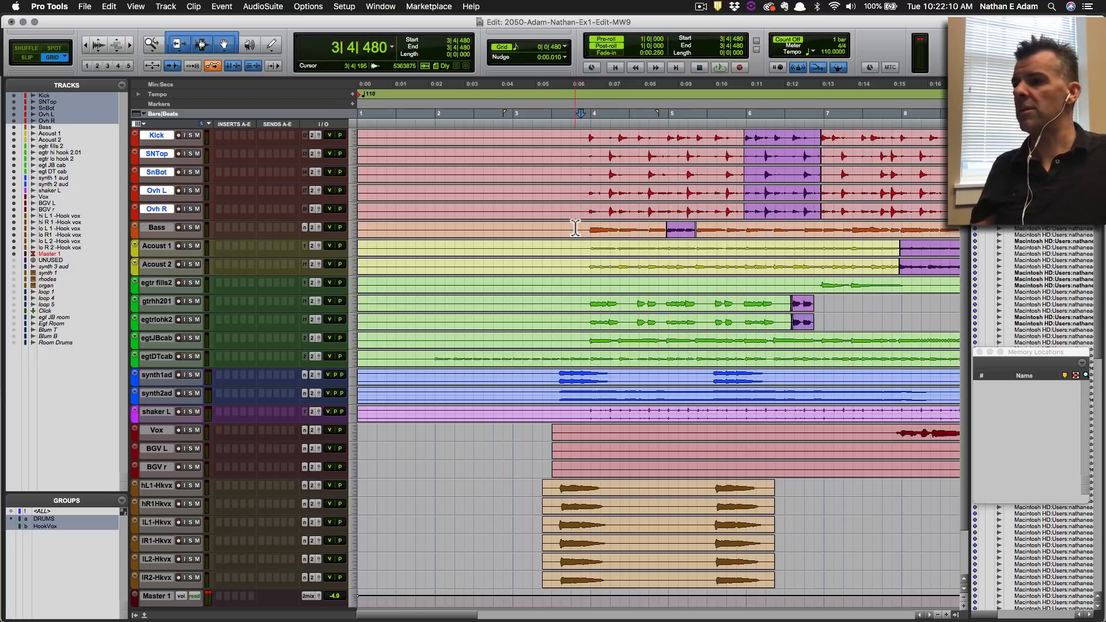
# Trim the starts of the first drum, Bass, Acoust 1 and Acoust 2 clips to 3|4|480.
pyautogui.press('a')
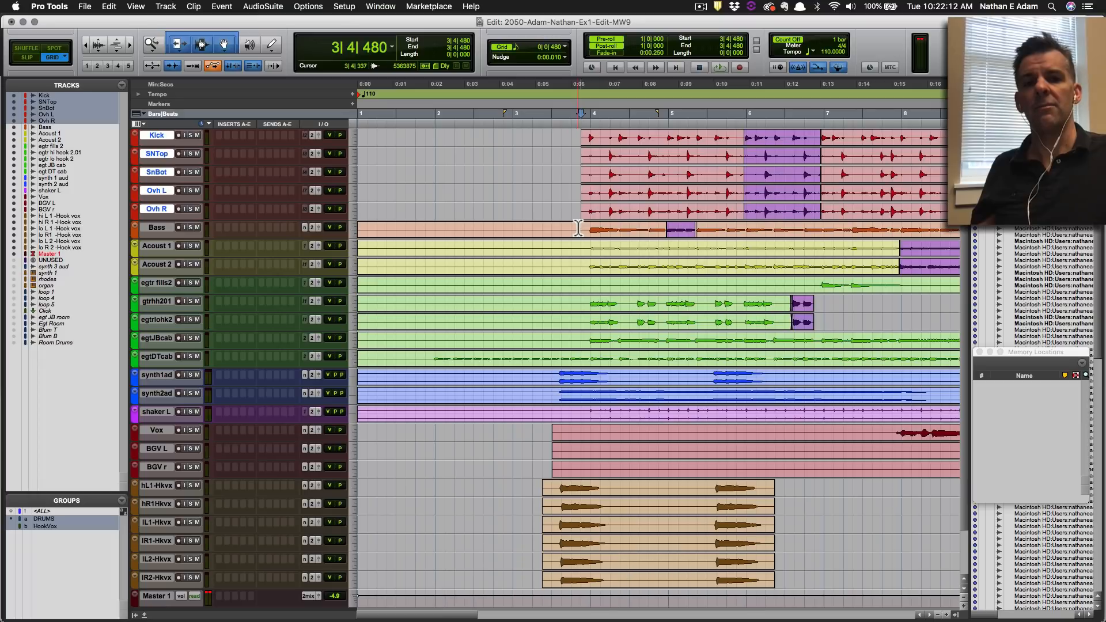
pyautogui.click(582, 229)
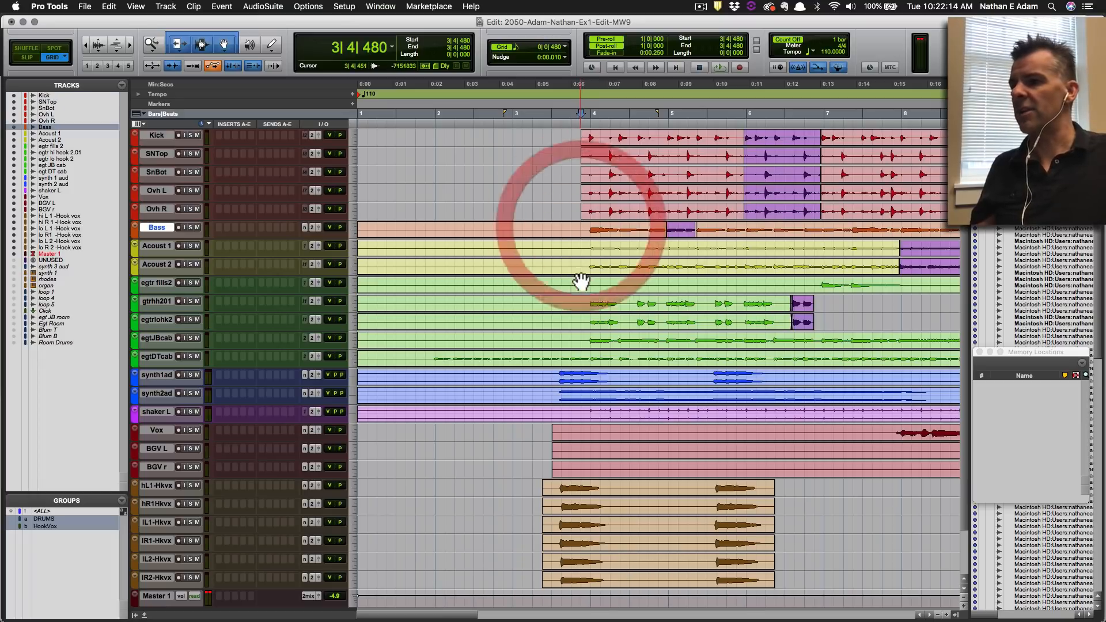
pyautogui.press('a')
pyautogui.click(581, 247)
pyautogui.keyDown('shift'); pyautogui.click(582, 261); pyautogui.keyUp('shift')
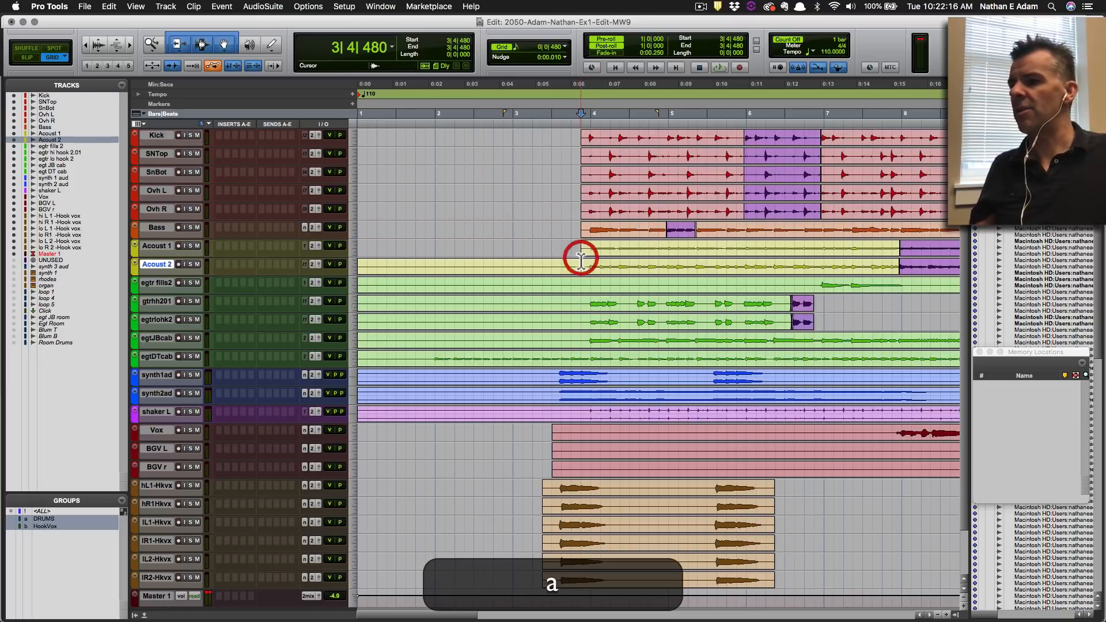
pyautogui.press('a')
# Trim the start of the egtr fills2 clip to 6|4|480, just before its first notes.
pyautogui.click(811, 283)
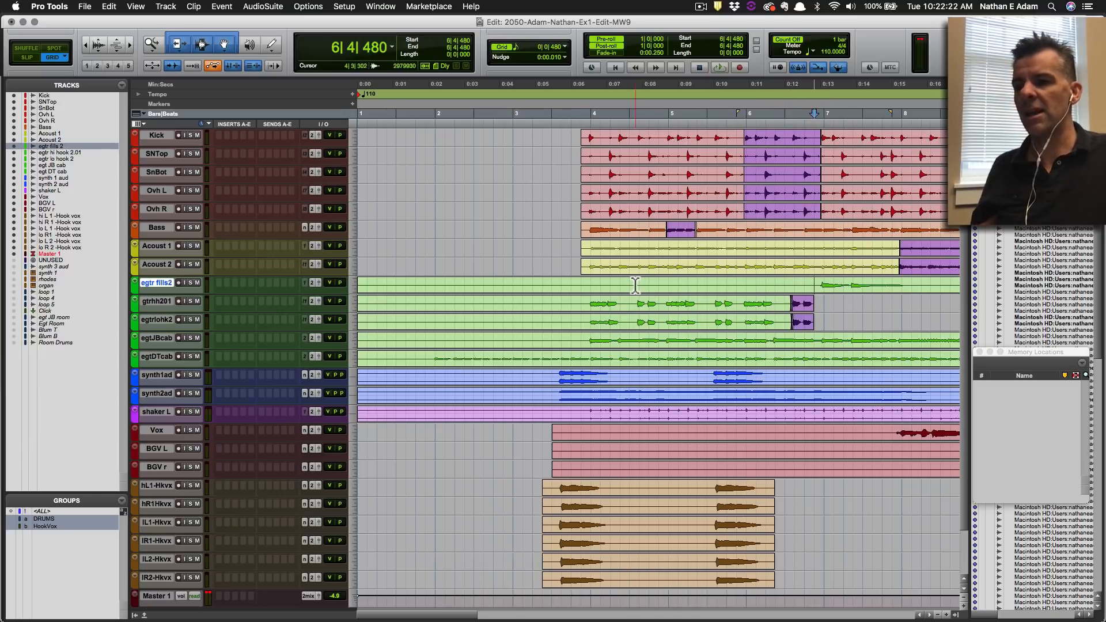
pyautogui.press('a')
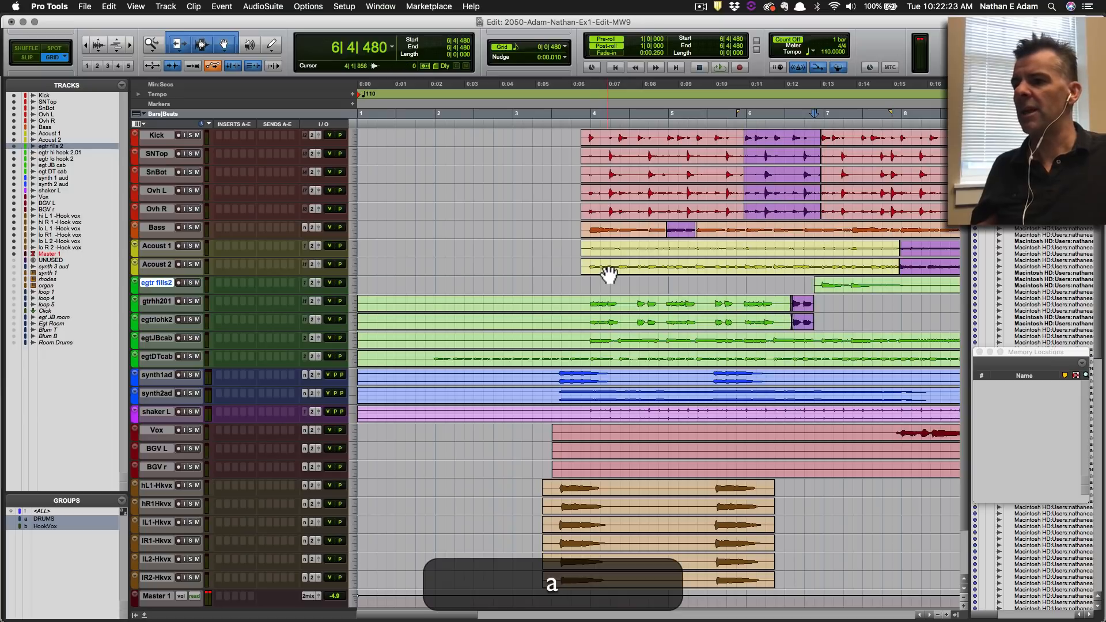
# Trim the starts of the first gtrhh201, egtrlohk2 and egtJBcab clips to 3|4|480 and of the egtDTcab clip to 1|4|480.
pyautogui.click(578, 302)
pyautogui.press('a')
pyautogui.click(576, 317)
pyautogui.press('a')
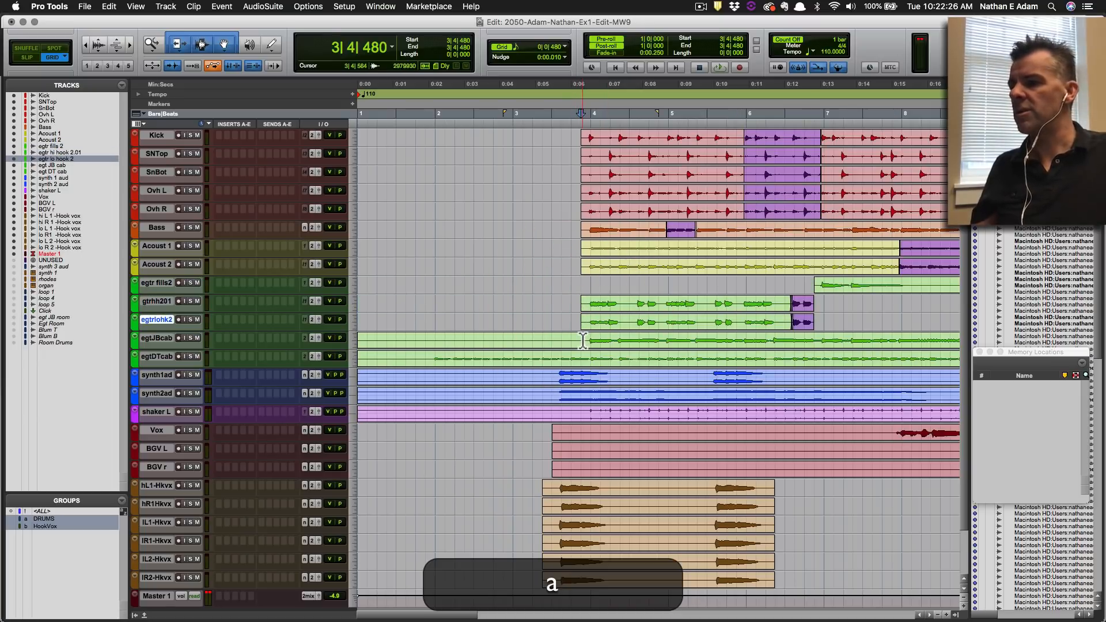
pyautogui.click(578, 339)
pyautogui.press('a')
pyautogui.click(424, 357)
pyautogui.press('a')
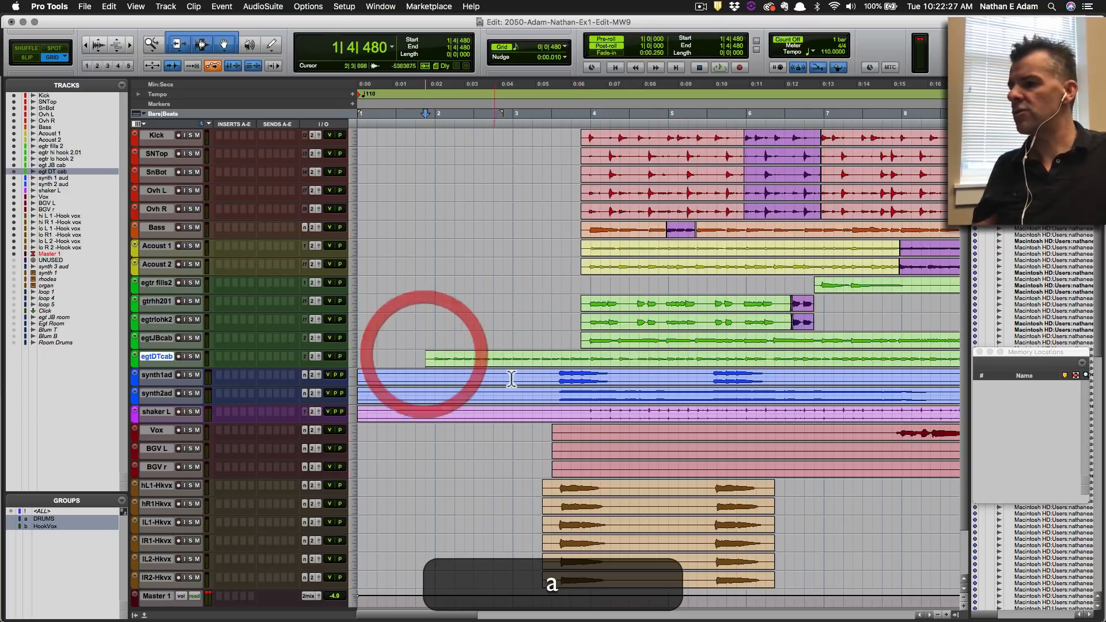
# Trim the starts of the synth1ad and synth2ad clips to 3|3|000 and the shaker L clip to just before its first hits.
pyautogui.click(552, 375)
pyautogui.press('a')
pyautogui.click(550, 393)
pyautogui.press('a')
pyautogui.click(572, 413)
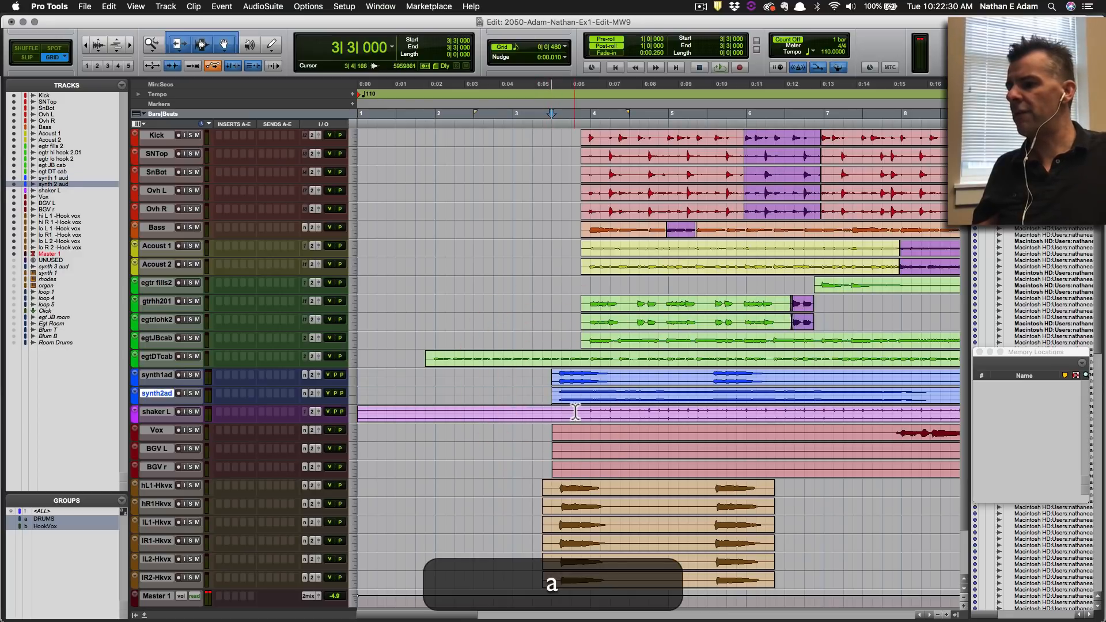
pyautogui.press('a')
# Trim the starts of the Vox clip to 7|4|480, BGV L to 10|4|480 and BGV r to 10|4|000, and save the session.
pyautogui.click(891, 434)
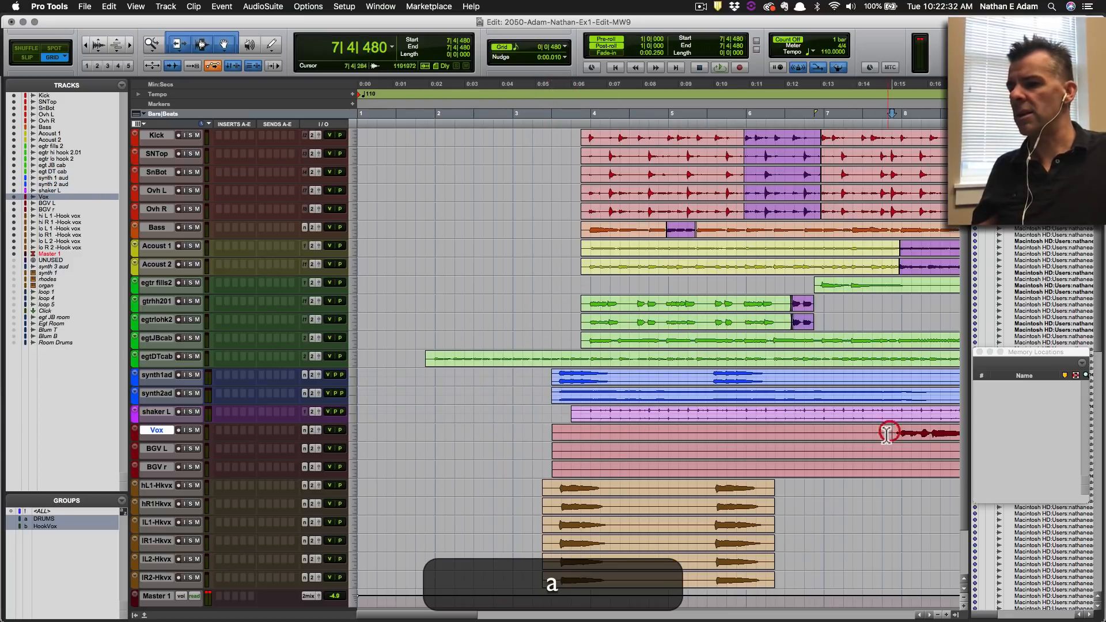
pyautogui.press('a')
pyautogui.press('r')
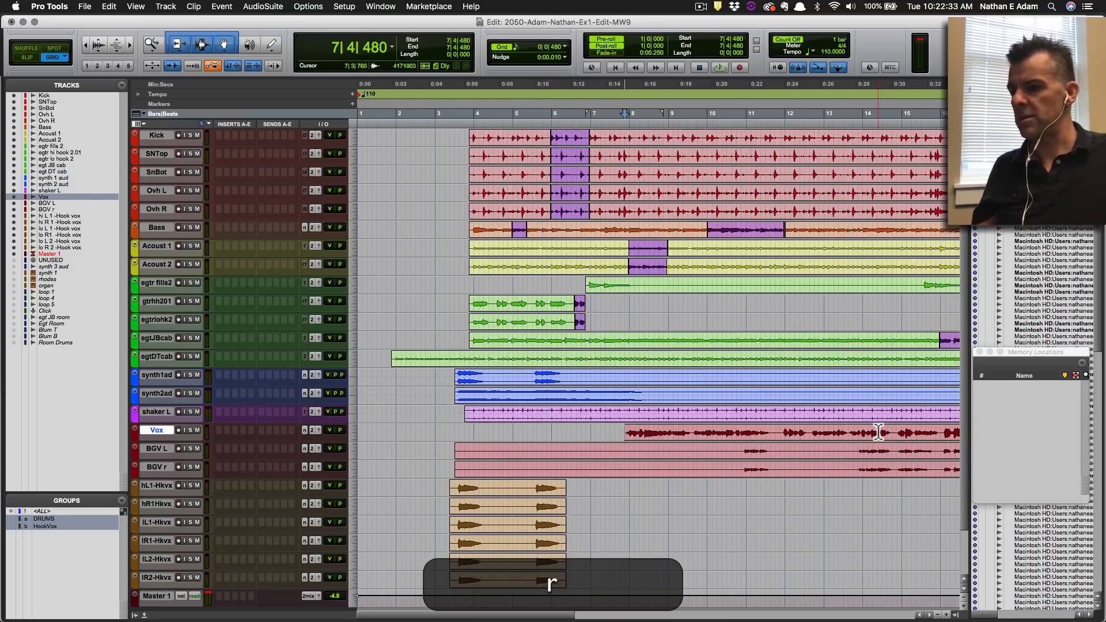
pyautogui.click(740, 451)
pyautogui.press('a')
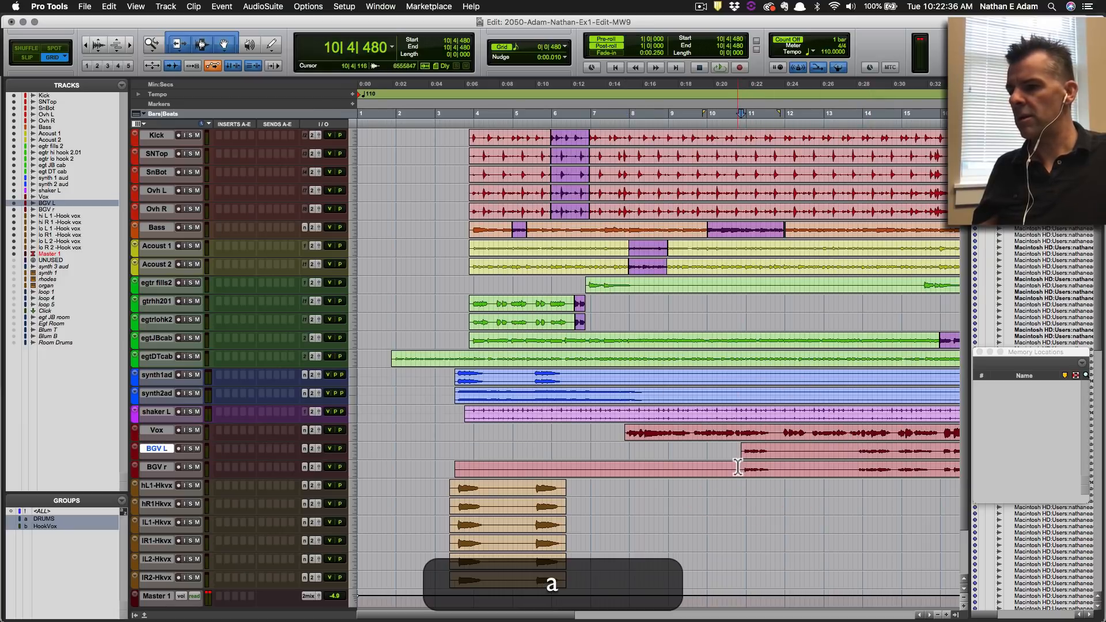
pyautogui.click(739, 468)
pyautogui.press('a')
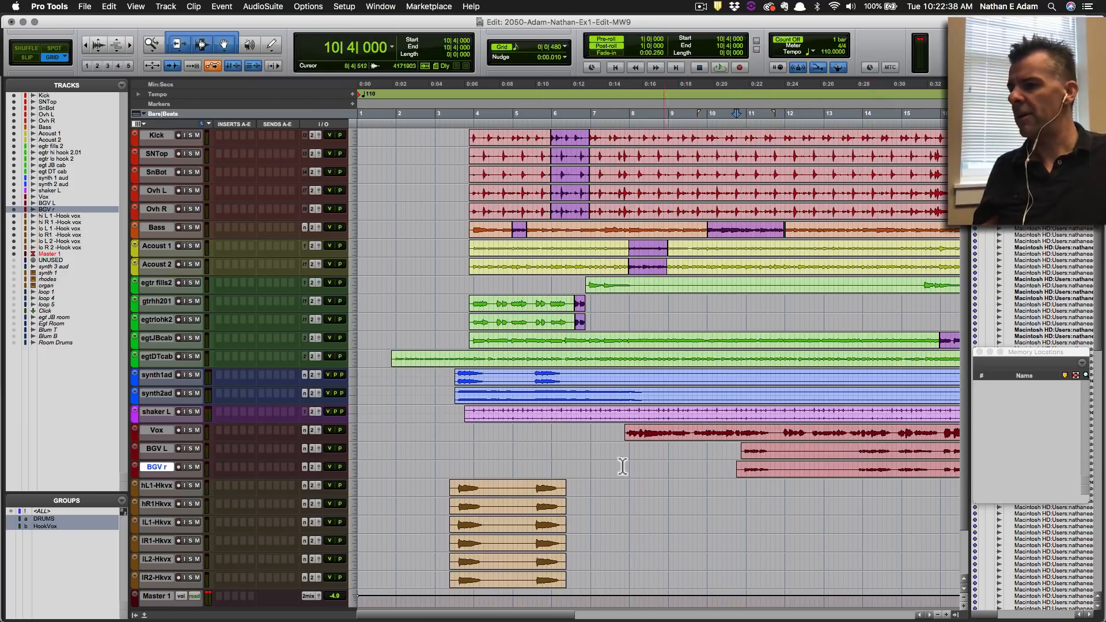
pyautogui.press('super+s')
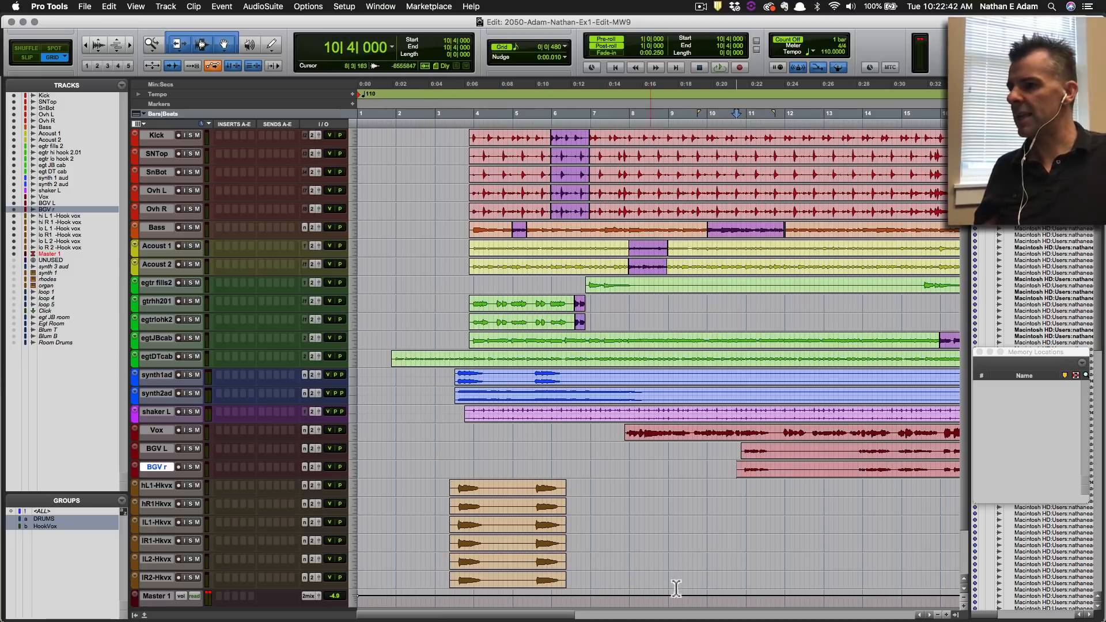
# Place the edit cursor on the gtrhh201 track at 31|4|000, past the end of its last clip.
pyautogui.hscroll(10, 744, 499)
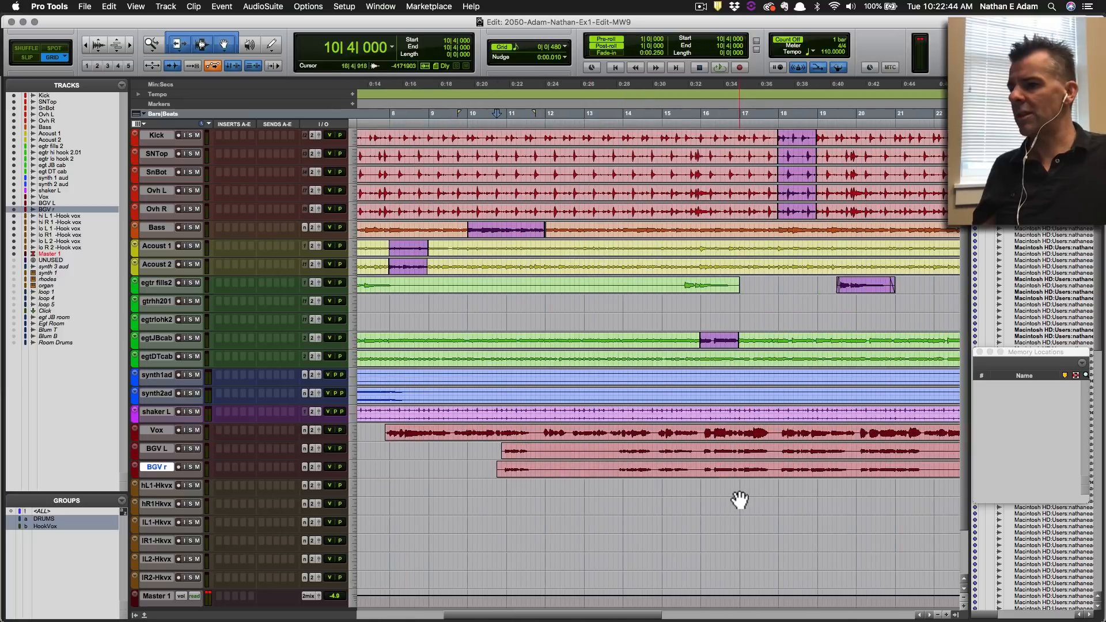
pyautogui.hscroll(1, 731, 491)
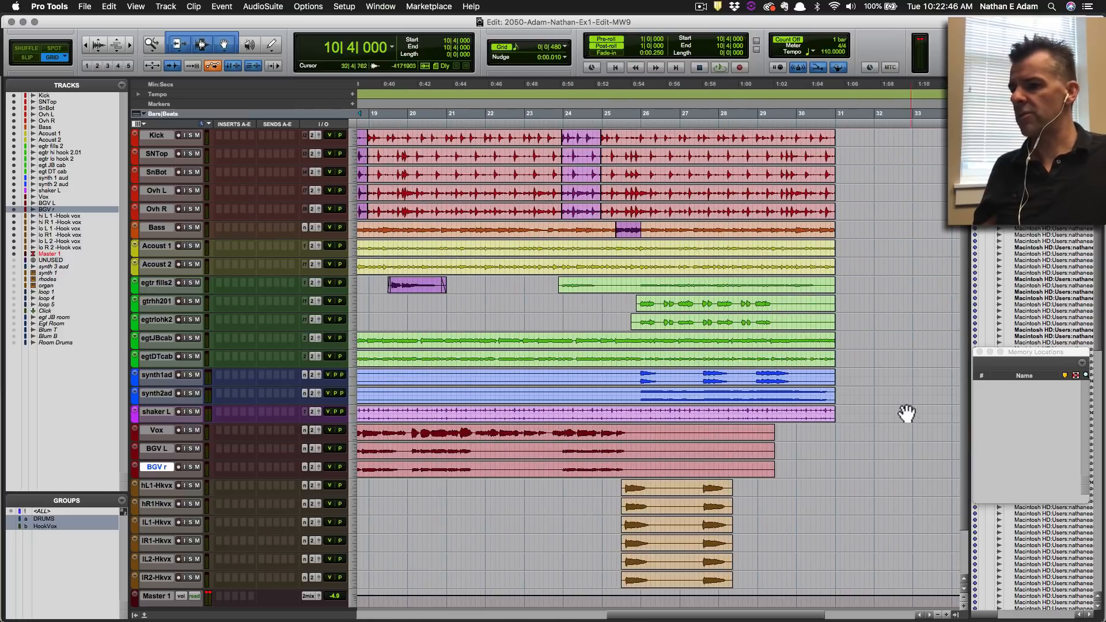
pyautogui.click(780, 302)
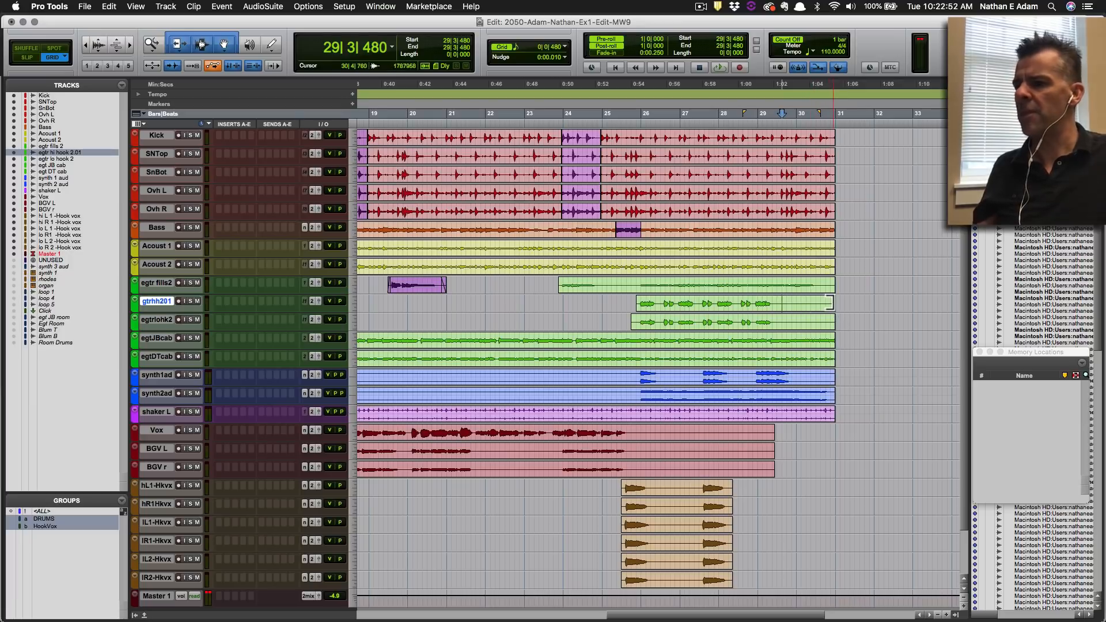
pyautogui.click(858, 306)
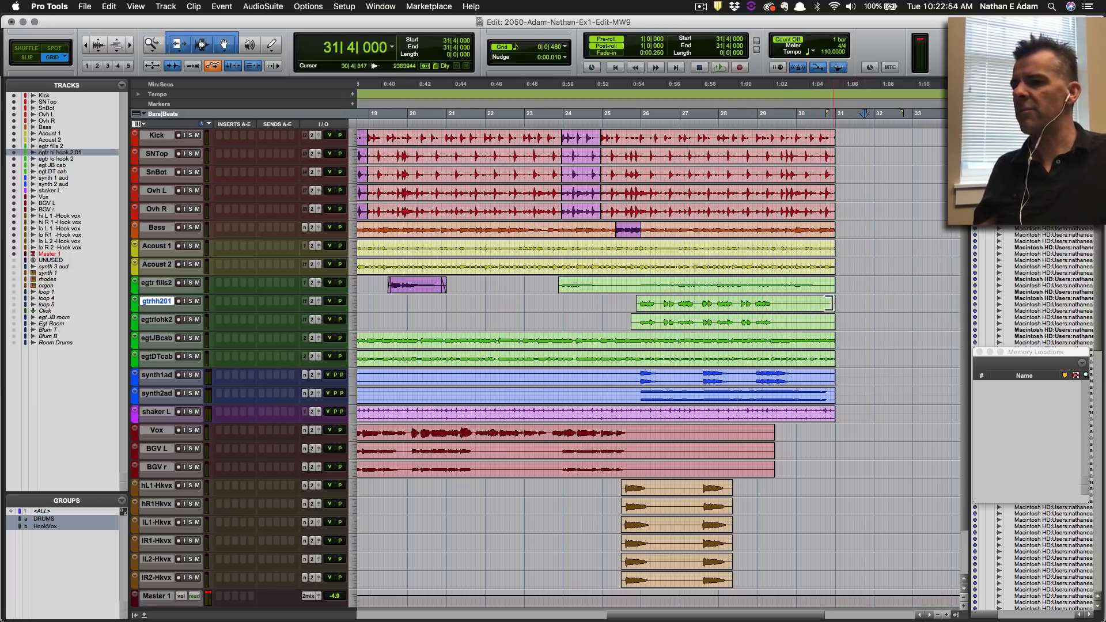
pyautogui.moveTo(829, 304); pyautogui.dragTo(776, 303)
pyautogui.press('super+z')
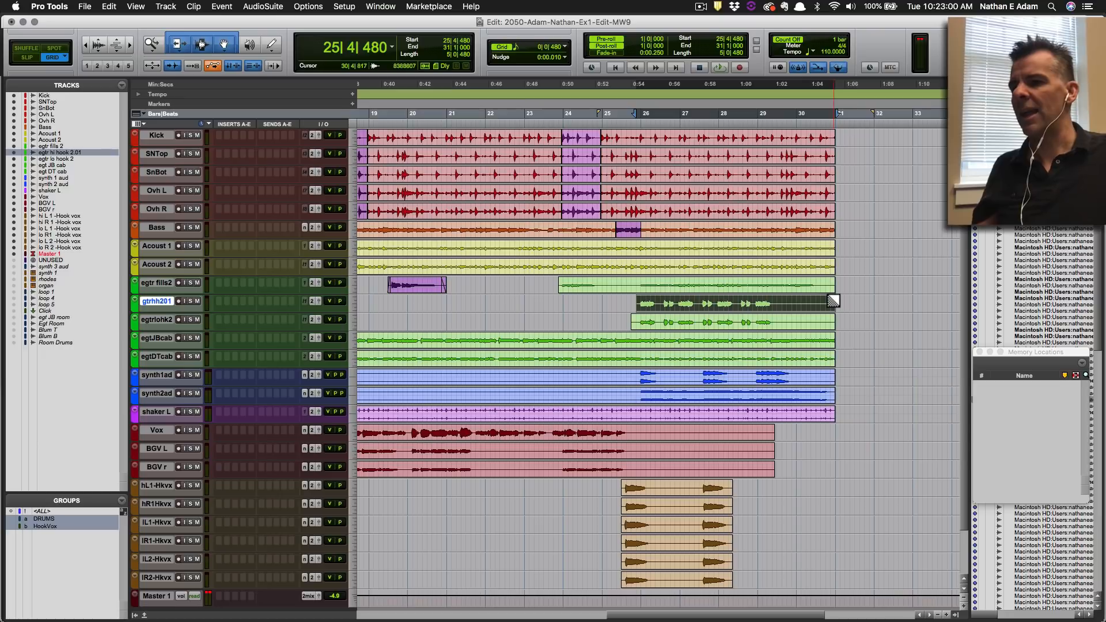
pyautogui.moveTo(834, 301); pyautogui.dragTo(701, 301)
pyautogui.press('super+z')
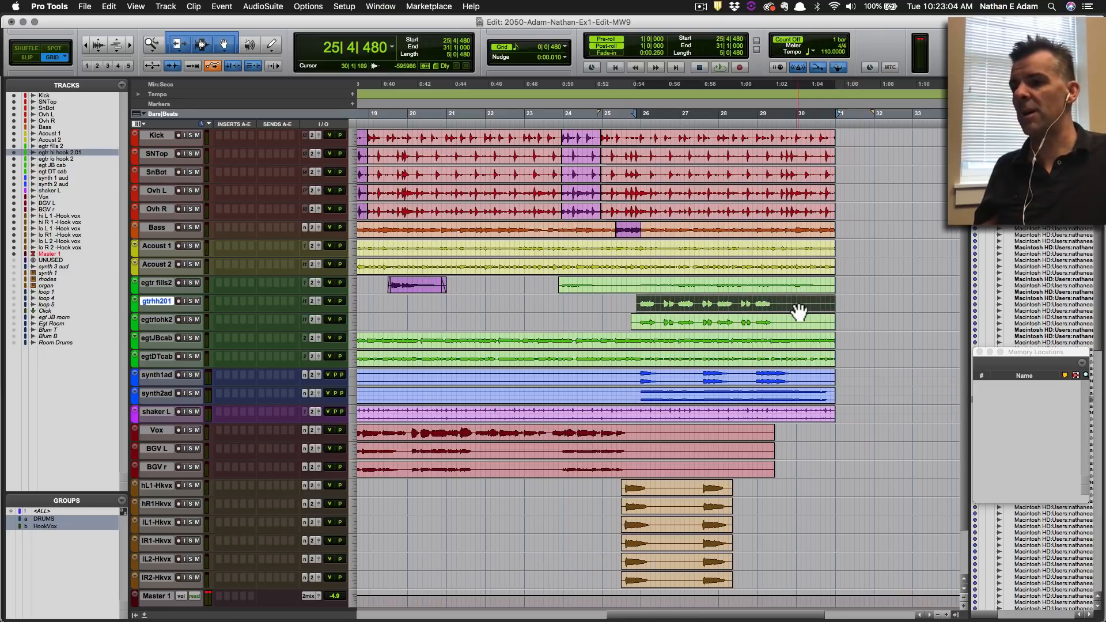
pyautogui.moveTo(799, 312); pyautogui.dragTo(596, 364)
pyautogui.press('super+z')
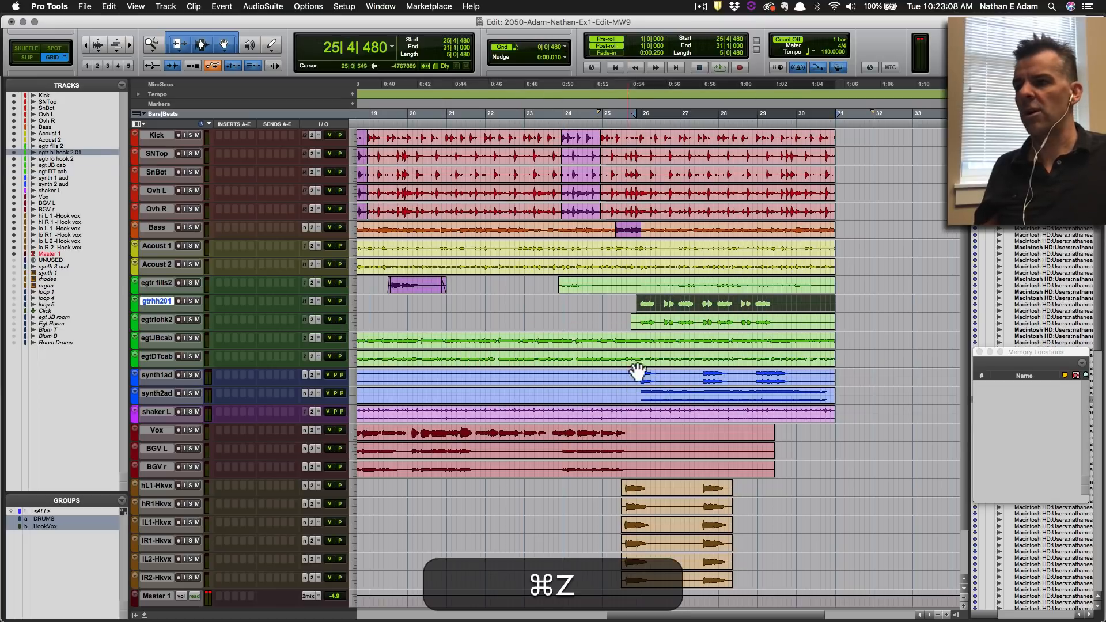
# Trim the ends of the last high and low electric guitar hook clips at 29|3|000.
pyautogui.click(777, 302)
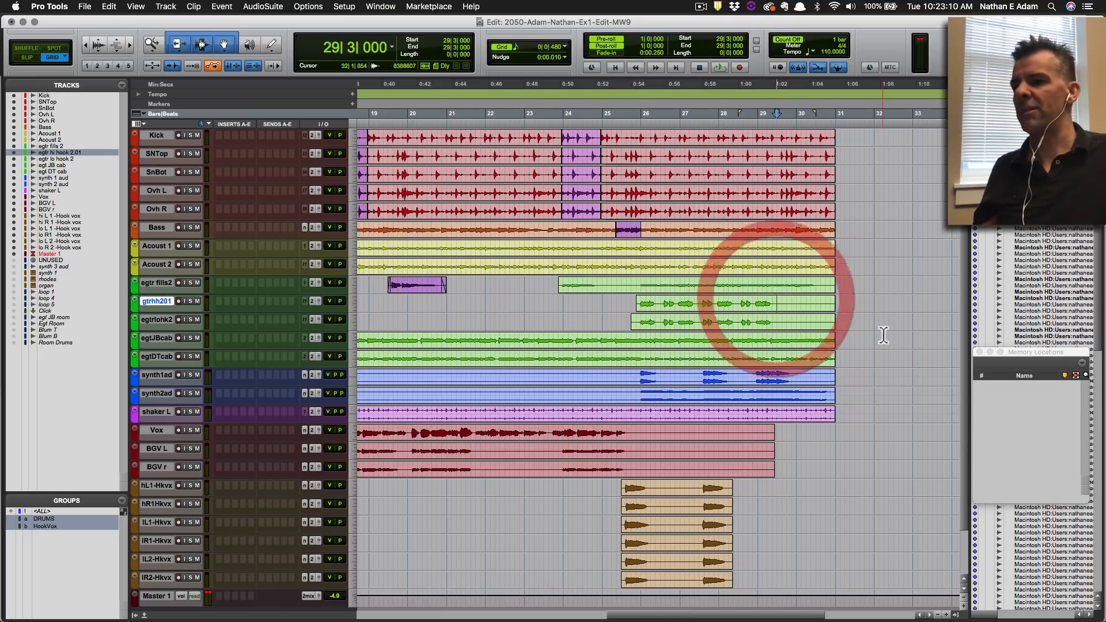
pyautogui.press('s')
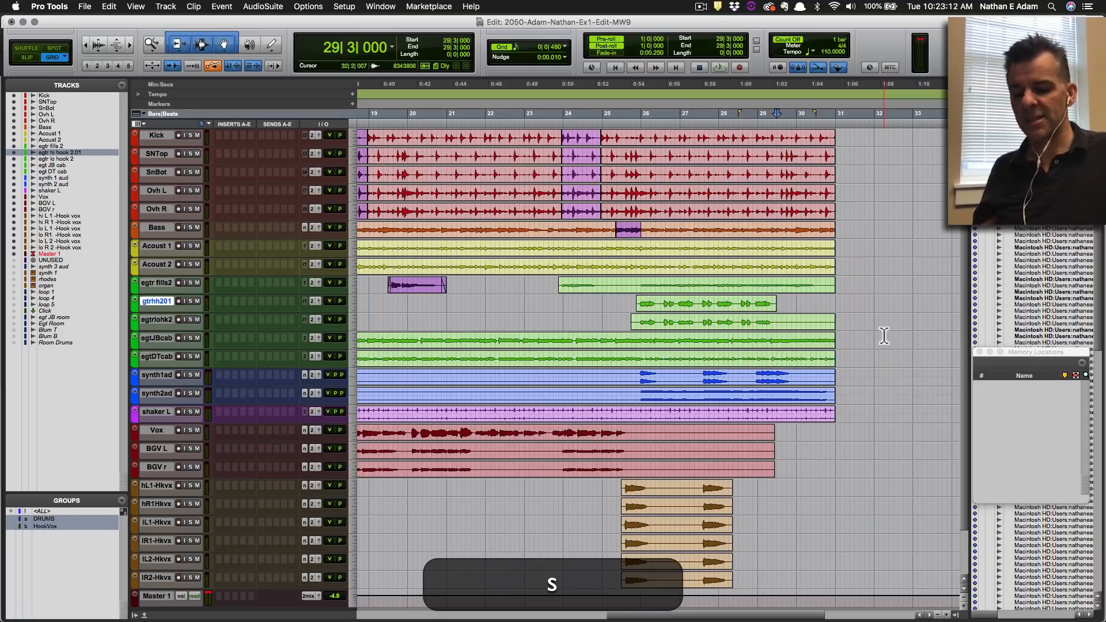
pyautogui.click(777, 321)
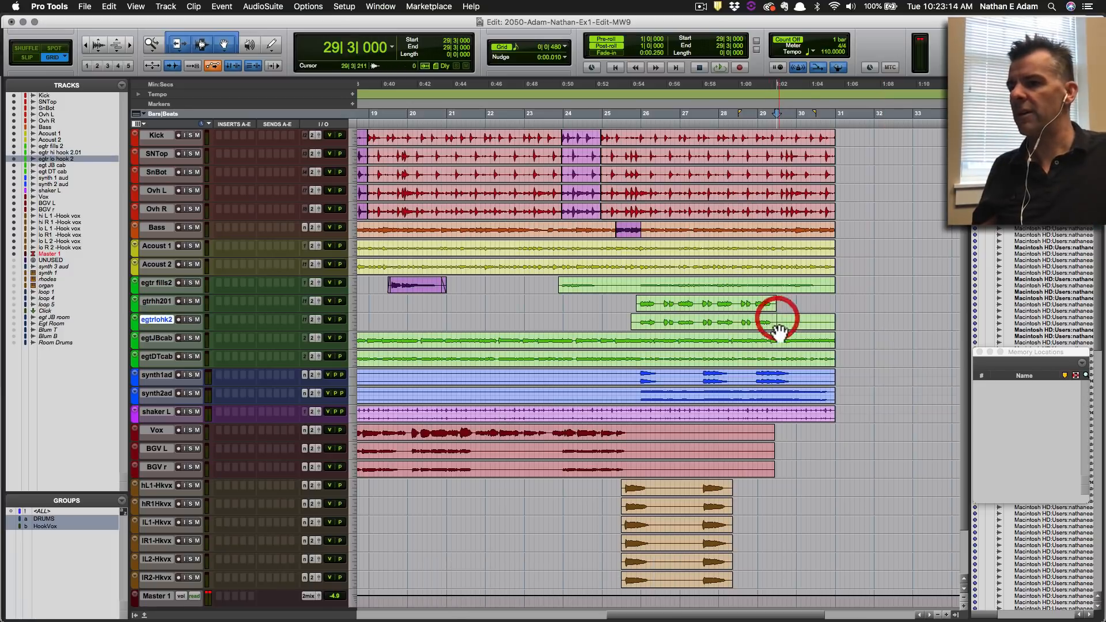
pyautogui.press('s')
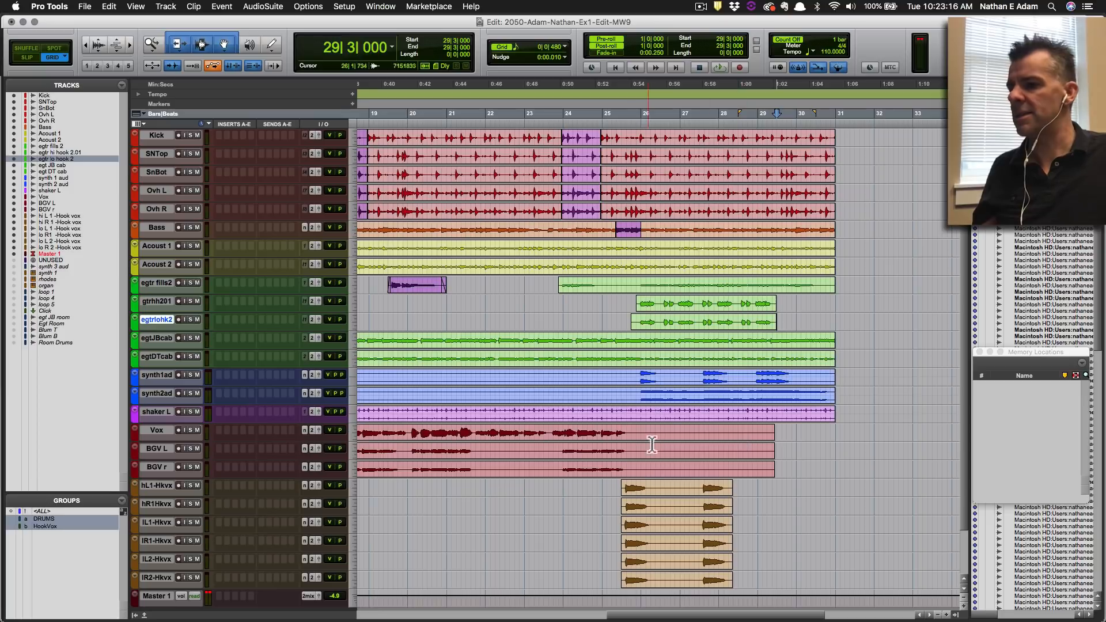
# Consult the Pro Tools keyboard shortcut image in Preview, and place the edit cursor on the Vox track at 25|4|000.
pyautogui.click(633, 433)
pyautogui.press('super+Tab')
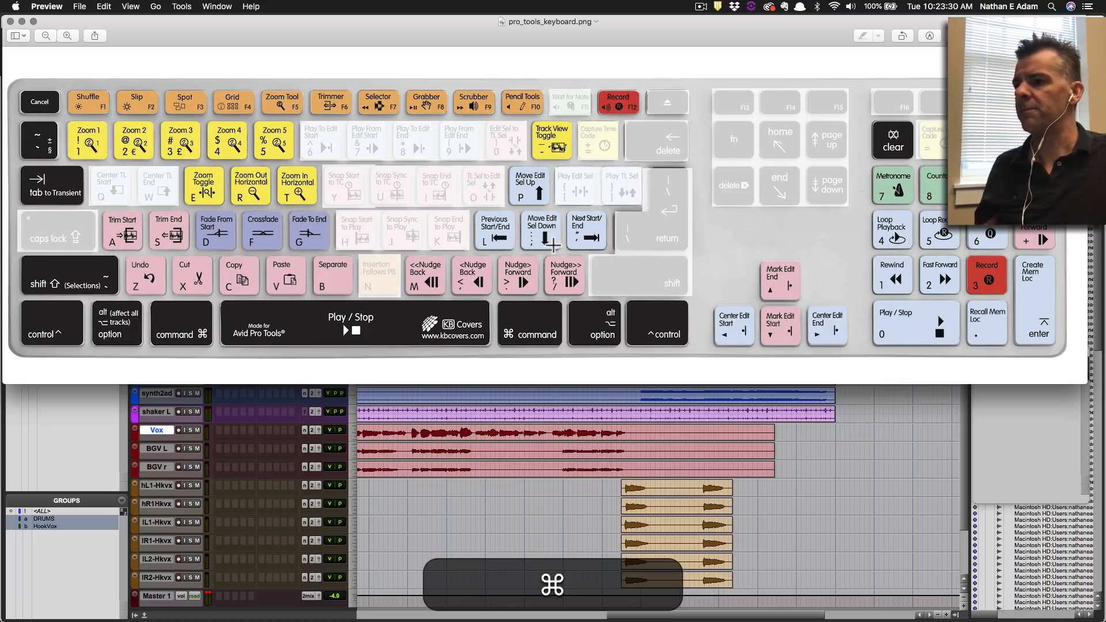
pyautogui.press('super+Tab')
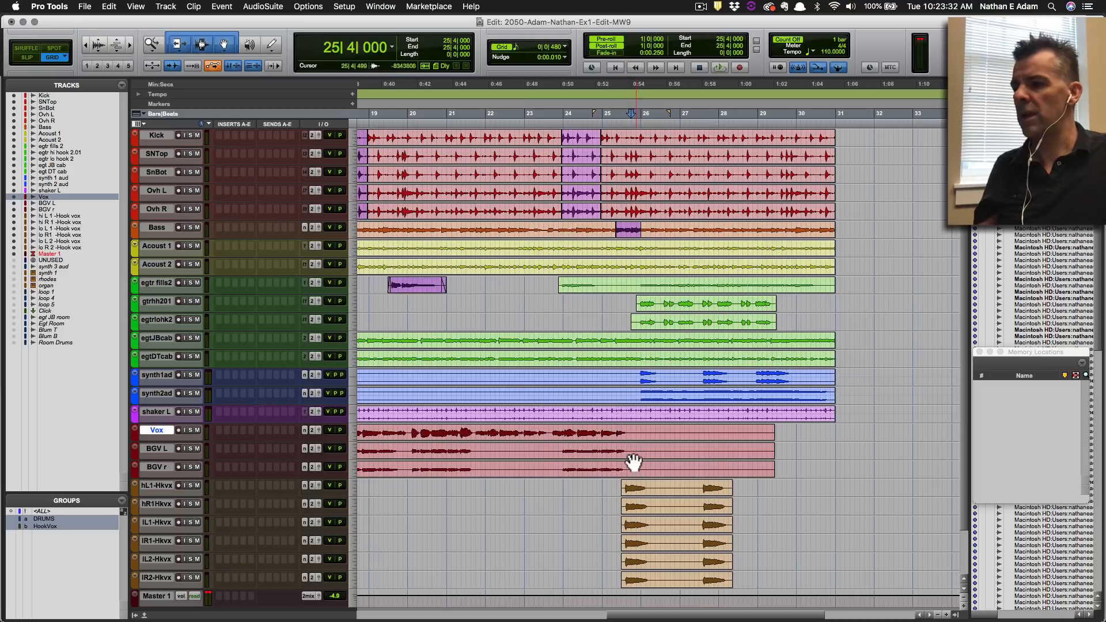
pyautogui.click(632, 432)
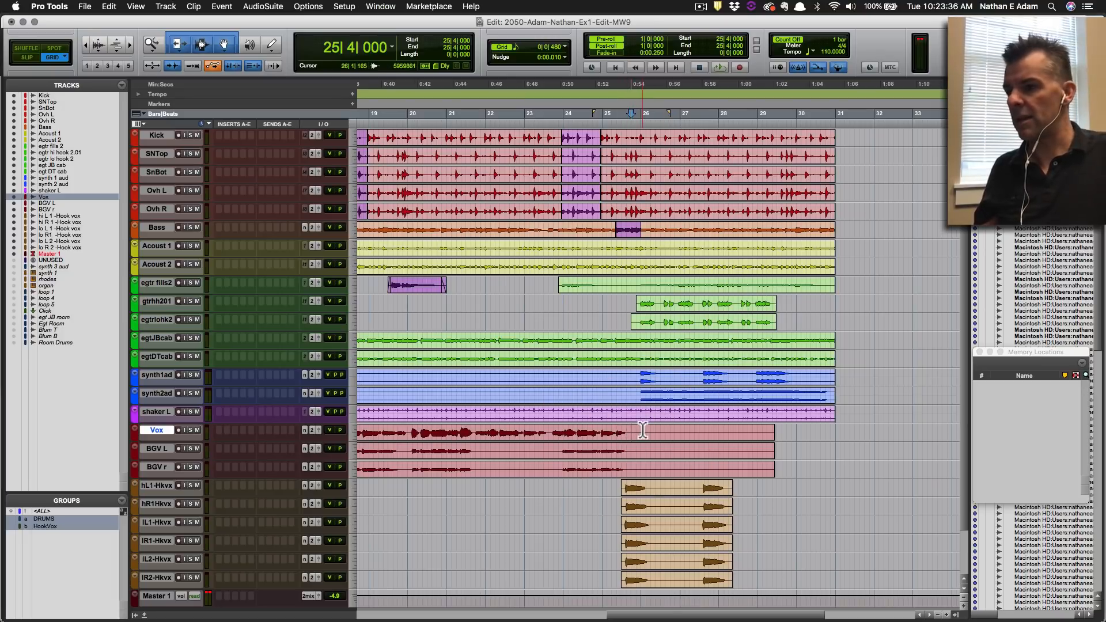
# Move the edit cursor upward track by track from Vox to the drum tracks.
pyautogui.press('p')
pyautogui.press('p')
pyautogui.press('p')
pyautogui.press('p')
pyautogui.press('p')
pyautogui.press('p')
pyautogui.press('p')
pyautogui.press('p')
pyautogui.press('p')
pyautogui.press('p')
pyautogui.press('p')
pyautogui.press('p')
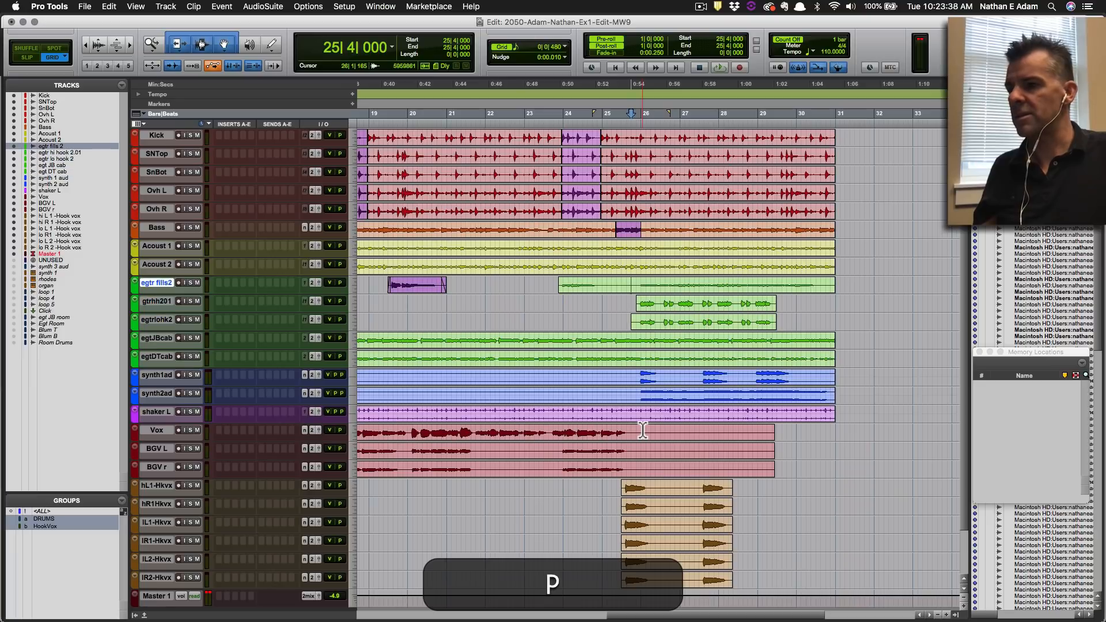
pyautogui.press('space')
pyautogui.press('p')
pyautogui.press('space')
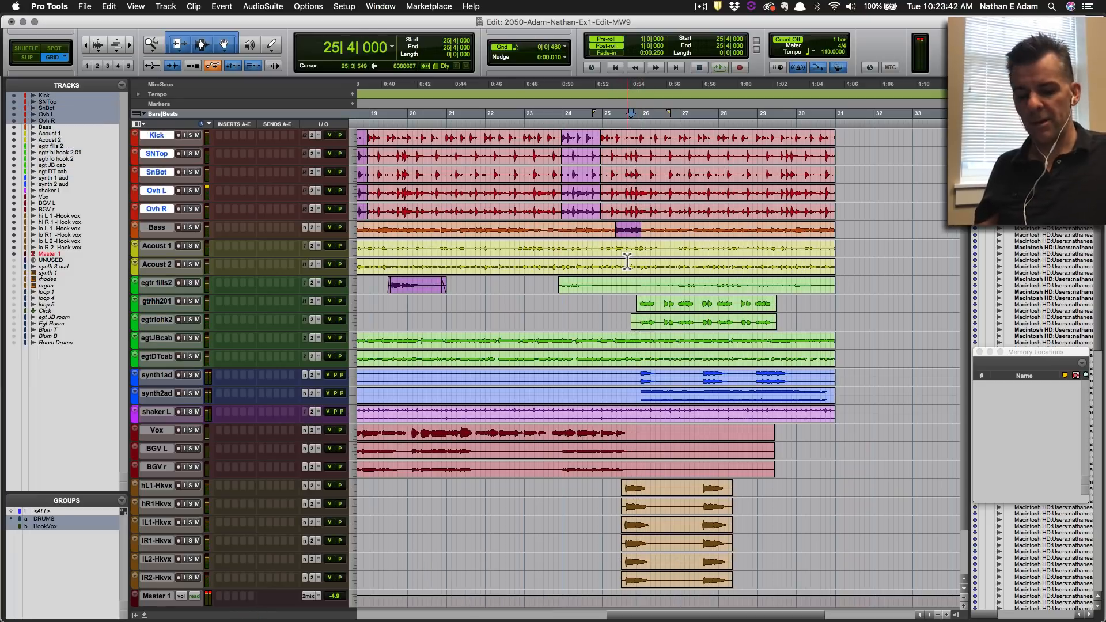
# Move the edit cursor back down track by track from the drum tracks to Vox.
pyautogui.press(';')
pyautogui.press(';')
pyautogui.press(';')
pyautogui.press(';')
pyautogui.press(';')
pyautogui.press(';')
pyautogui.press(';')
pyautogui.press(';')
pyautogui.press(';')
pyautogui.press(';')
pyautogui.press(';')
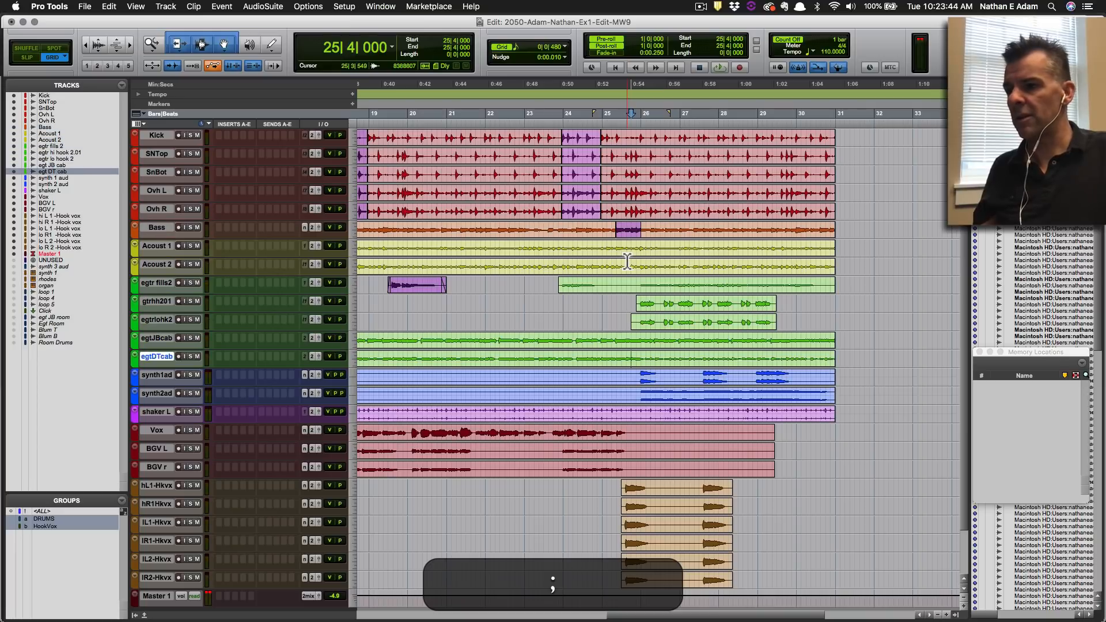
pyautogui.press(';')
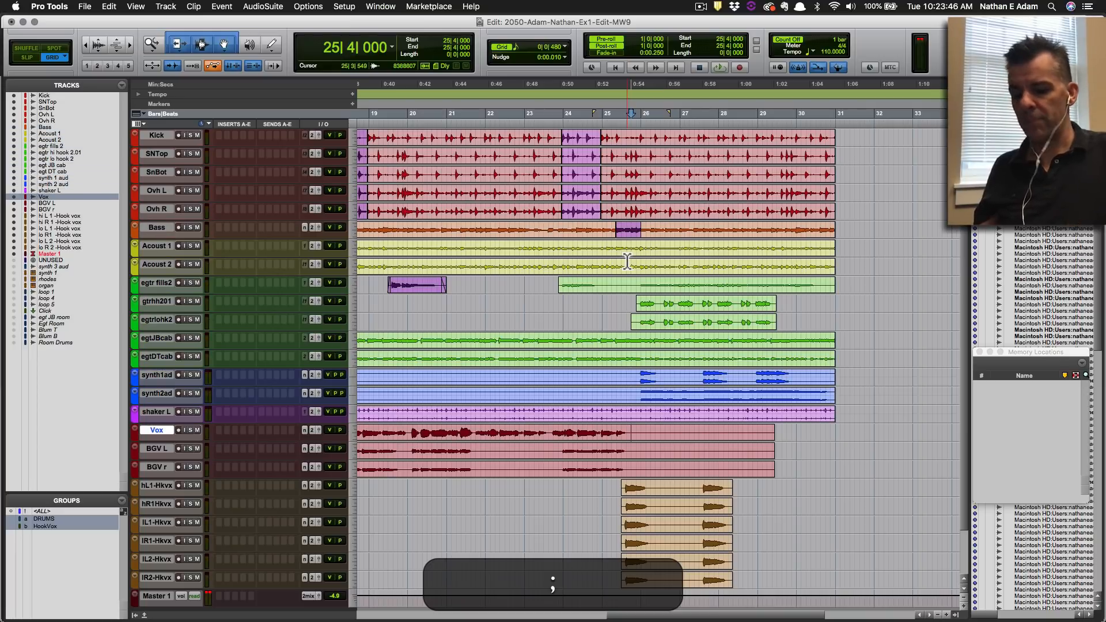
# Step the edit cursor up a few tracks above Vox and return it to the Vox track.
pyautogui.press('p')
pyautogui.press('p')
pyautogui.press('p')
pyautogui.press('p')
pyautogui.press(';')
pyautogui.press(';')
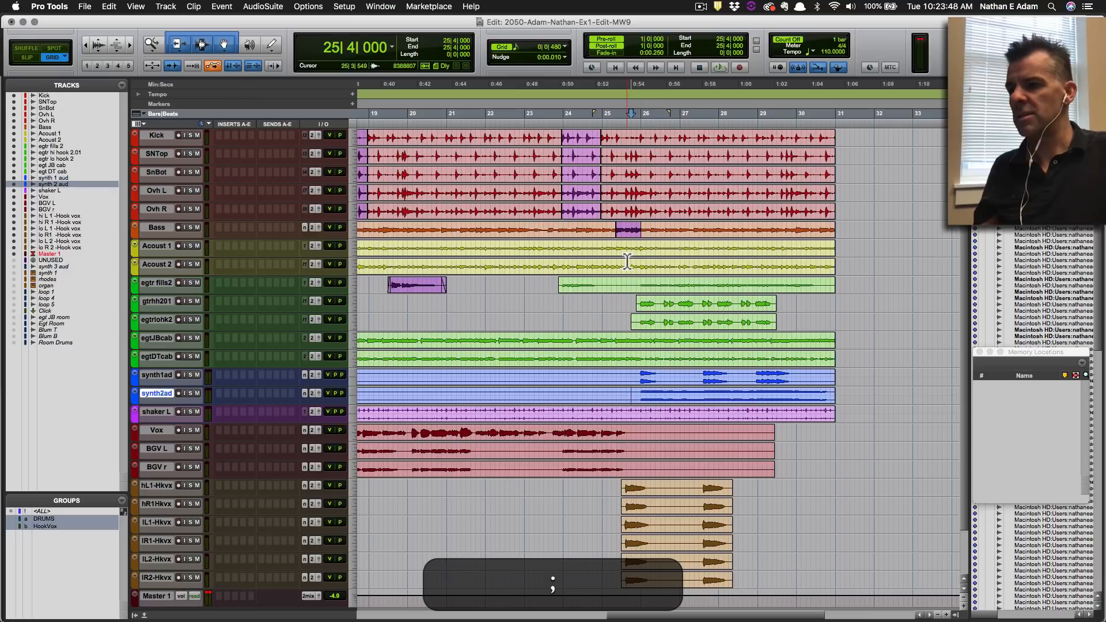
pyautogui.press(';')
pyautogui.press(';')
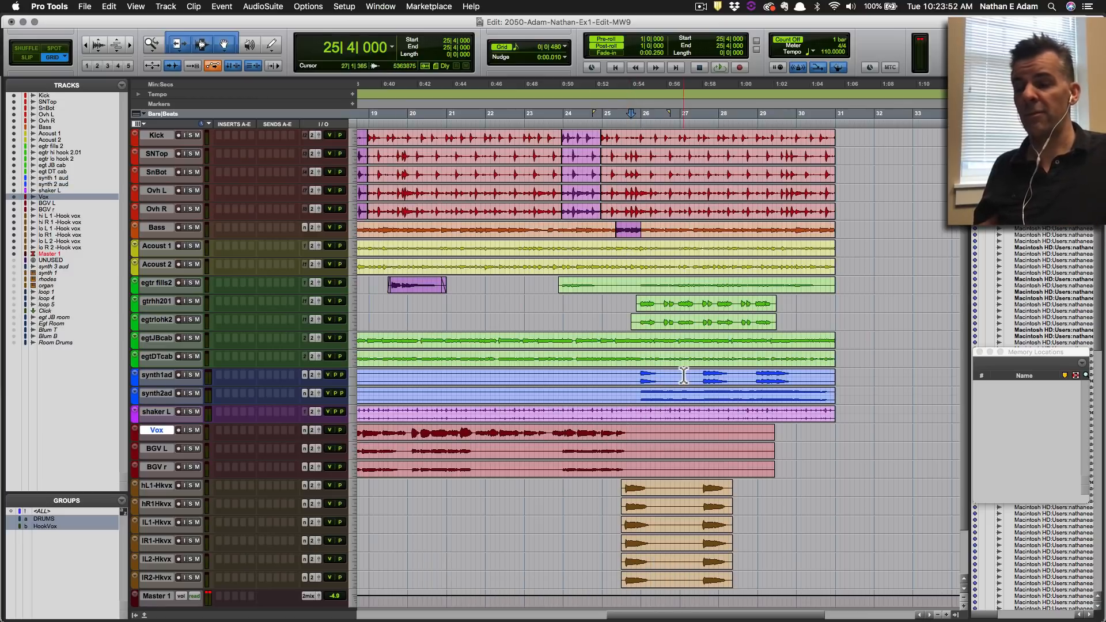
pyautogui.press('p')
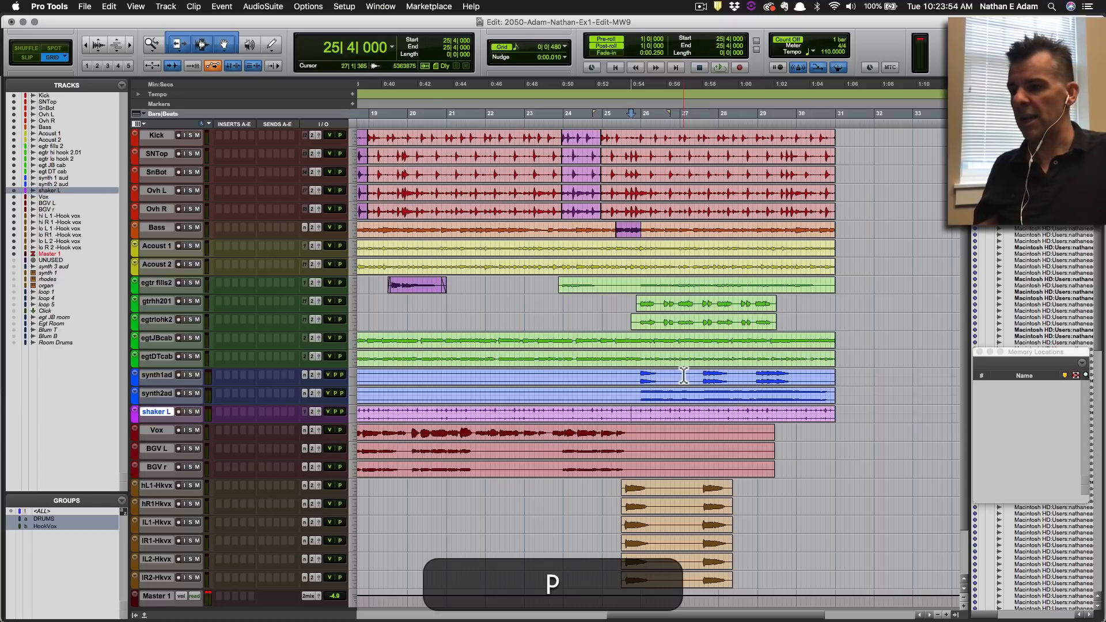
pyautogui.press(';')
# Trim the ends of the Vox, BGV L and BGV r clips at 25|4|000.
pyautogui.press('s')
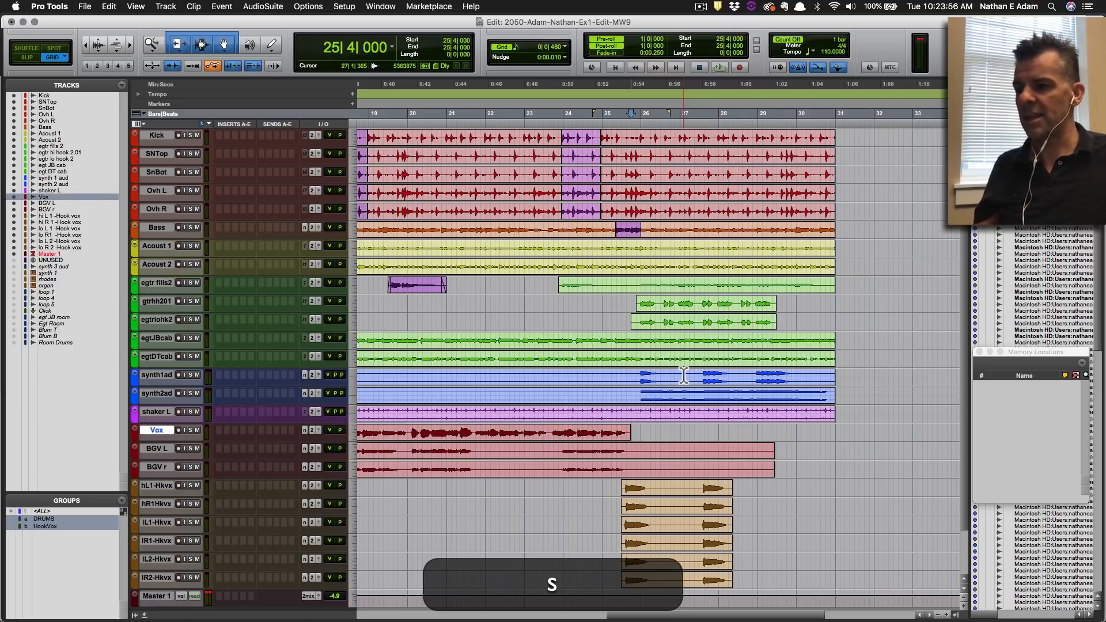
pyautogui.press(';')
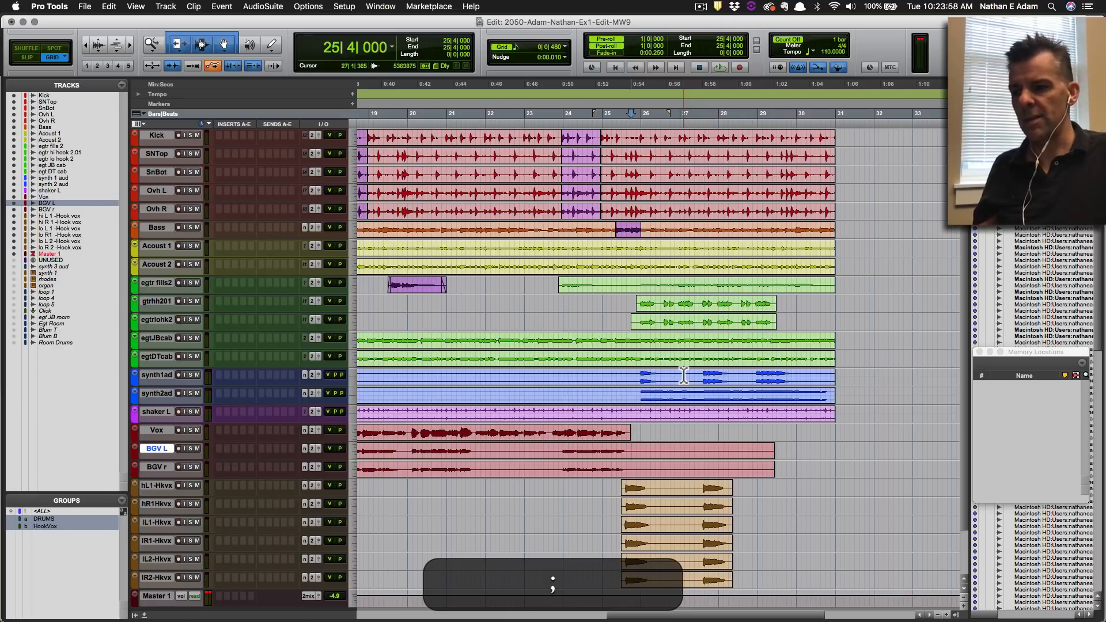
pyautogui.press('s')
pyautogui.press(';')
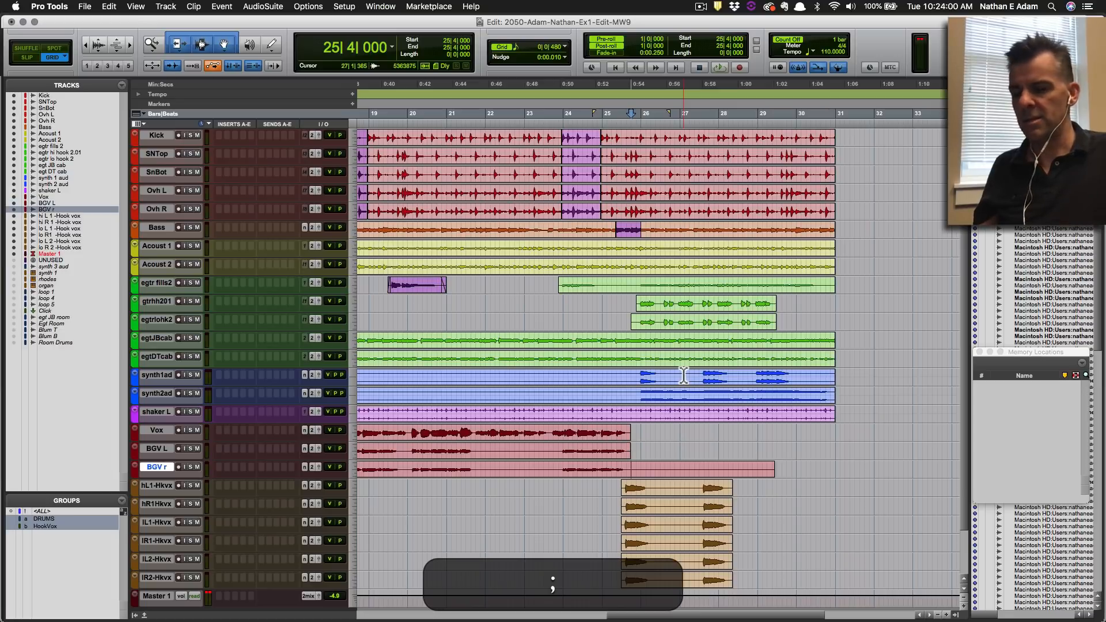
pyautogui.press('s')
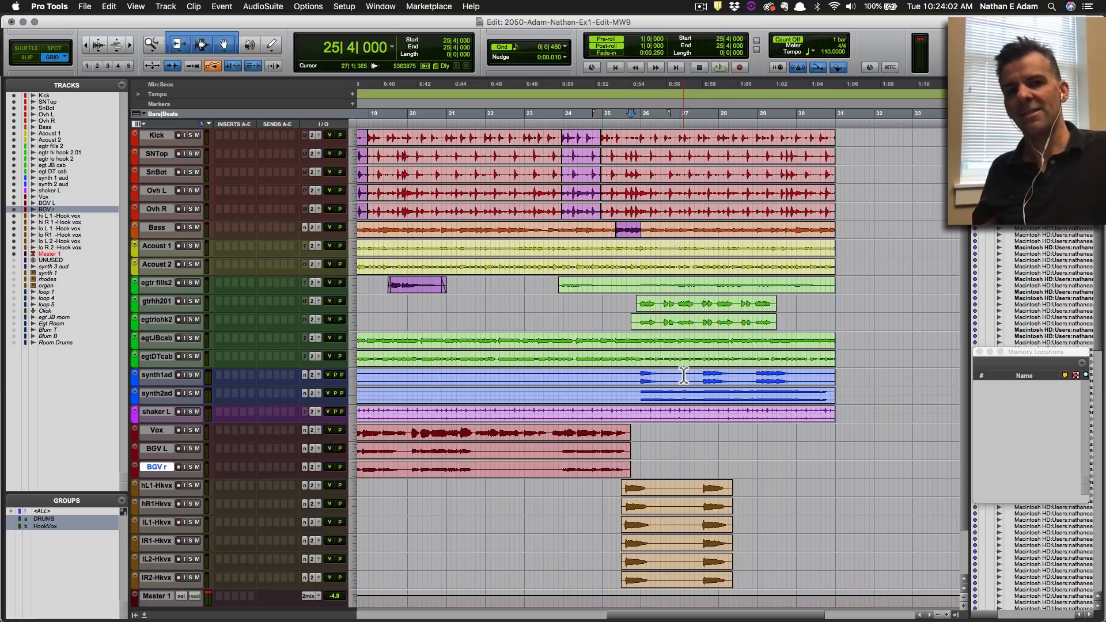
# Trim the end of the synth 1 aud clip at 30|1|000 and the end of the egtr fills 2 clip at 30|3|000.
pyautogui.click(796, 375)
pyautogui.press('s')
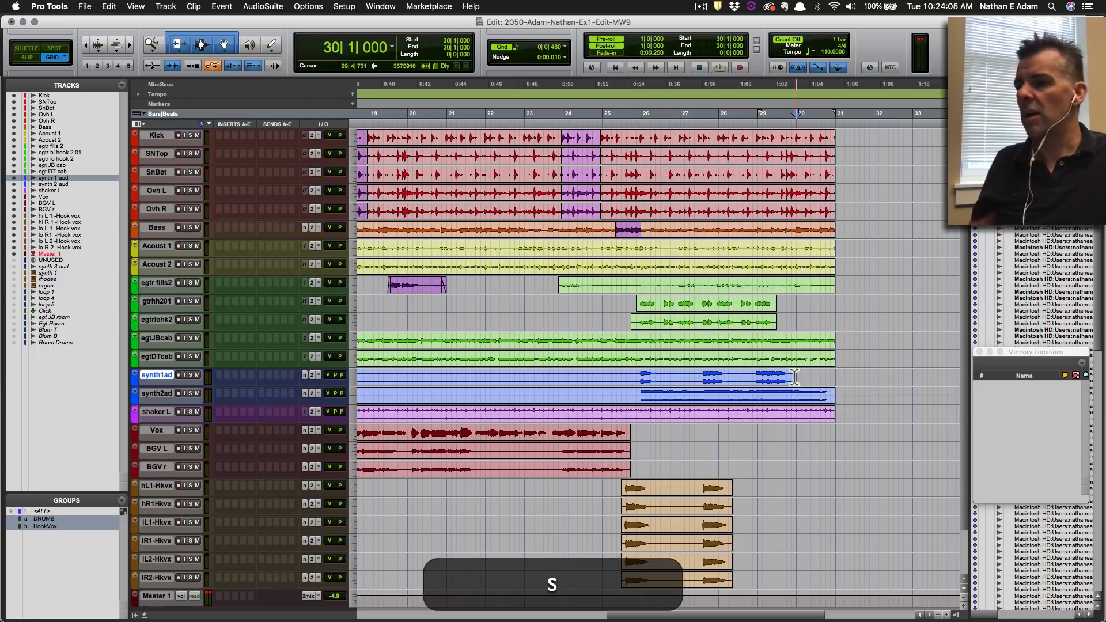
pyautogui.click(816, 292)
pyautogui.press('s')
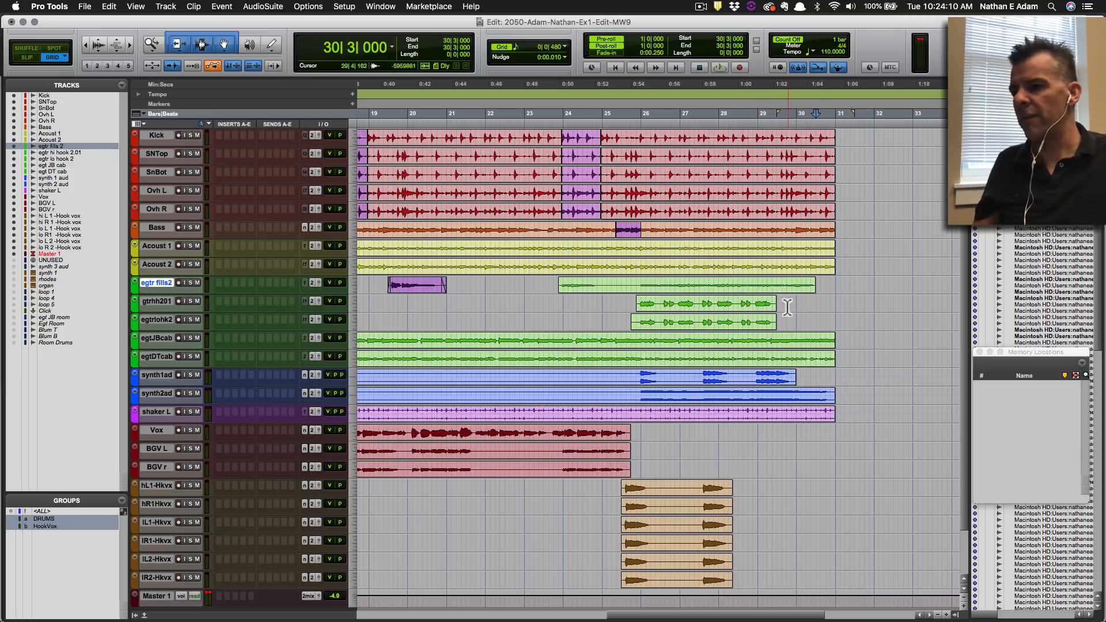
# Delete the silent section of the egtr fills 2 clip between 8|2|000 and 15|3|000.
pyautogui.hscroll(-10, 719, 412)
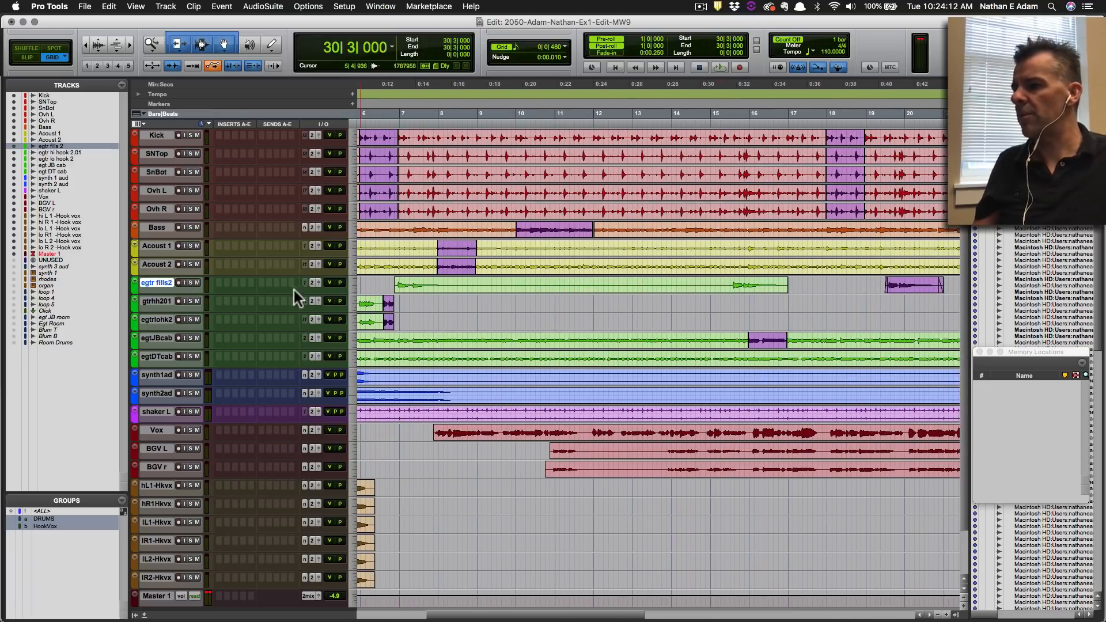
pyautogui.hscroll(-5, 421, 313)
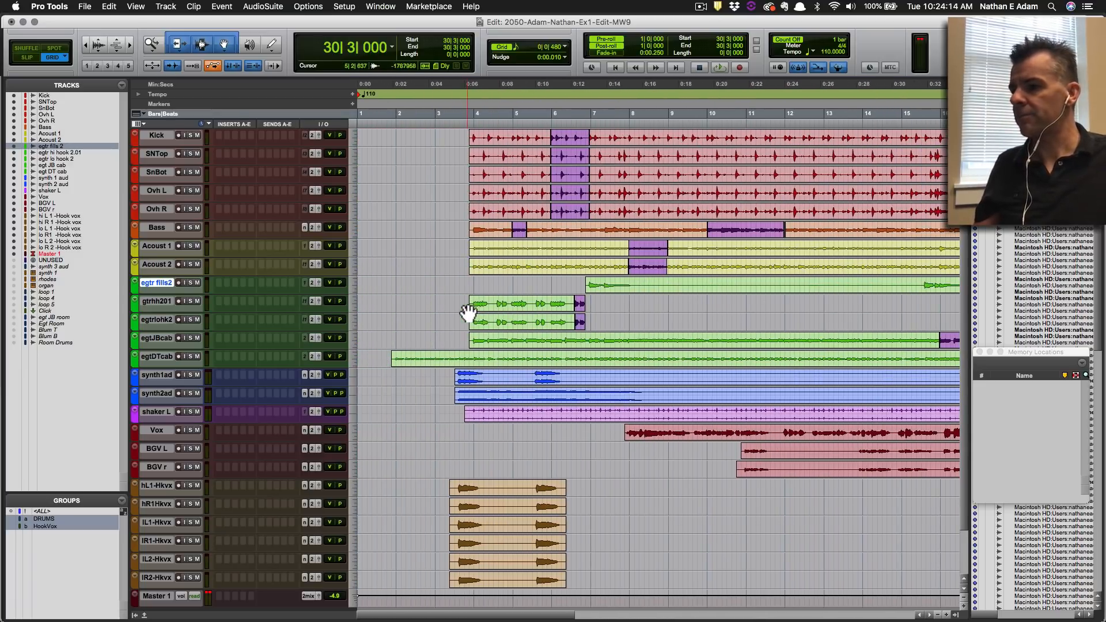
pyautogui.hscroll(5, 468, 313)
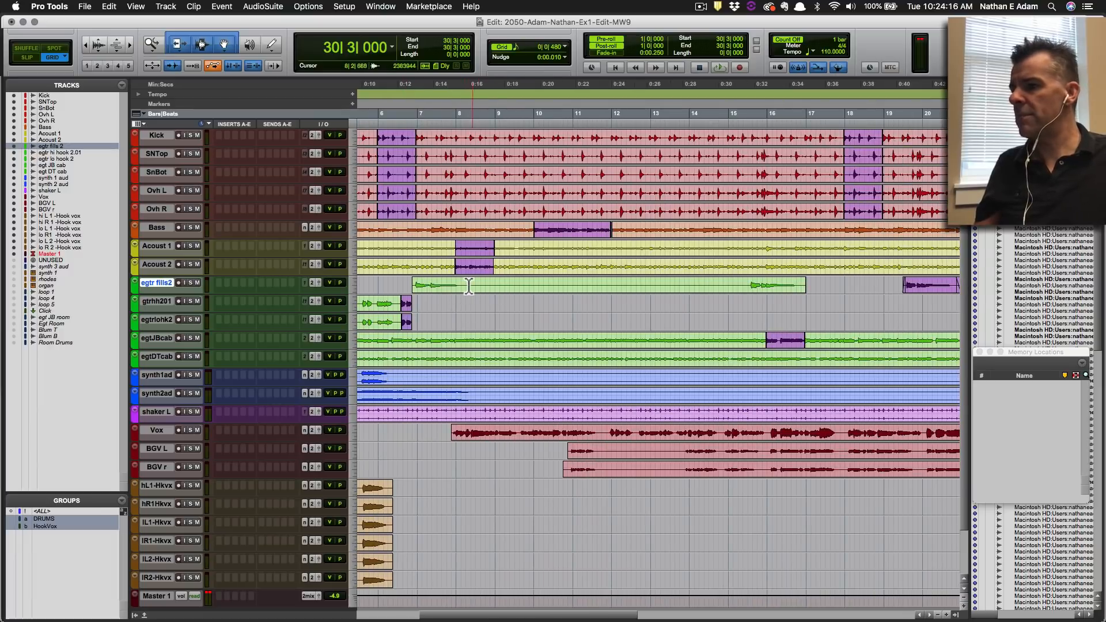
pyautogui.click(470, 287)
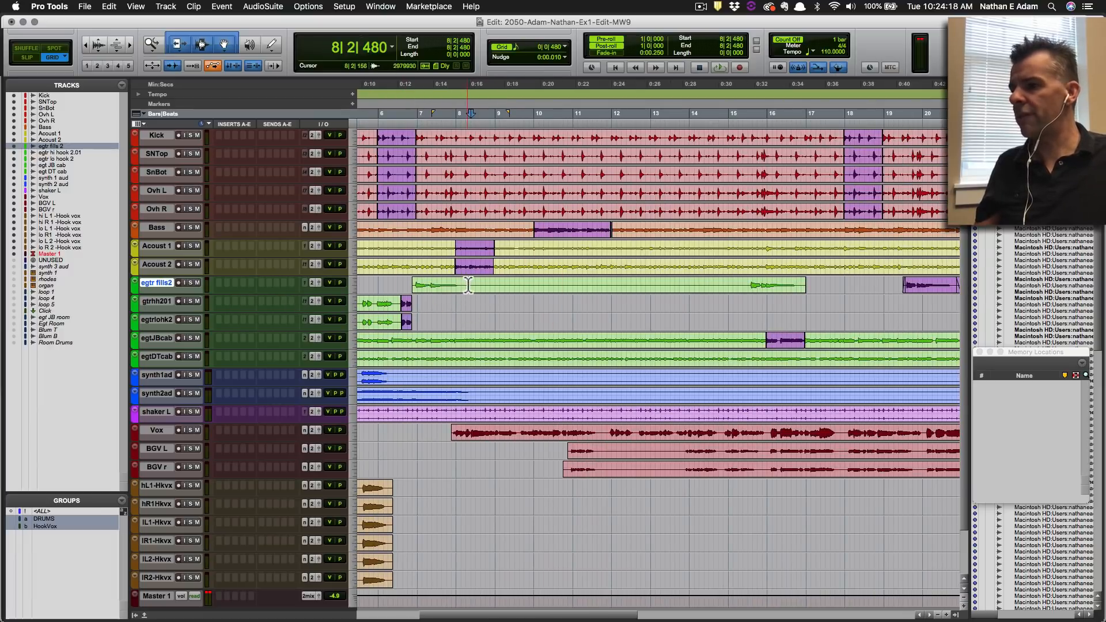
pyautogui.moveTo(469, 283); pyautogui.dragTo(745, 290)
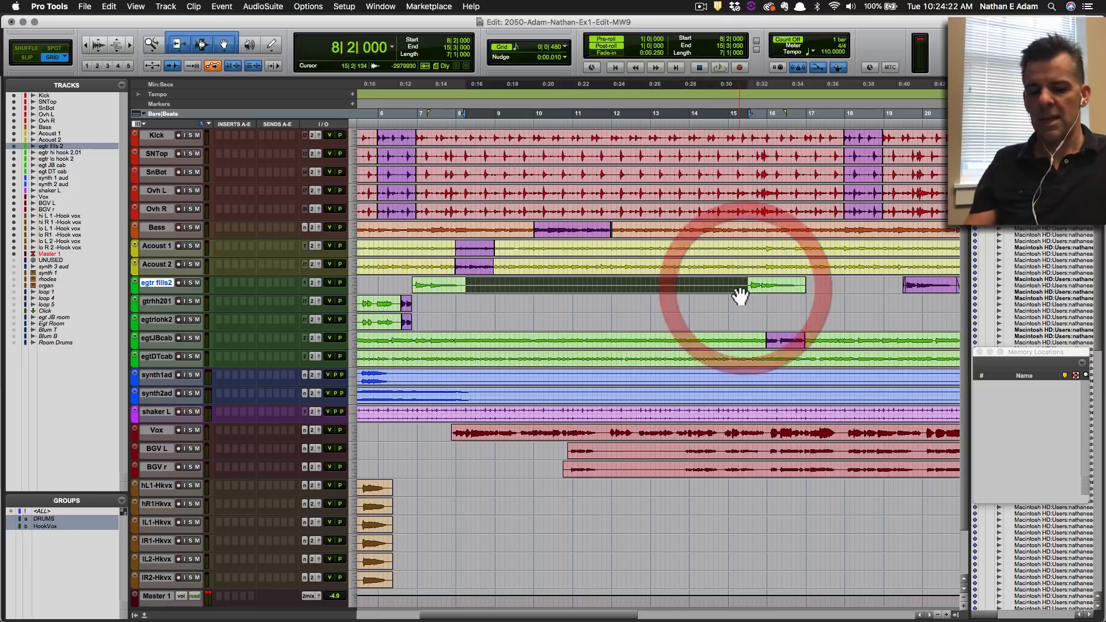
pyautogui.press('BackSpace')
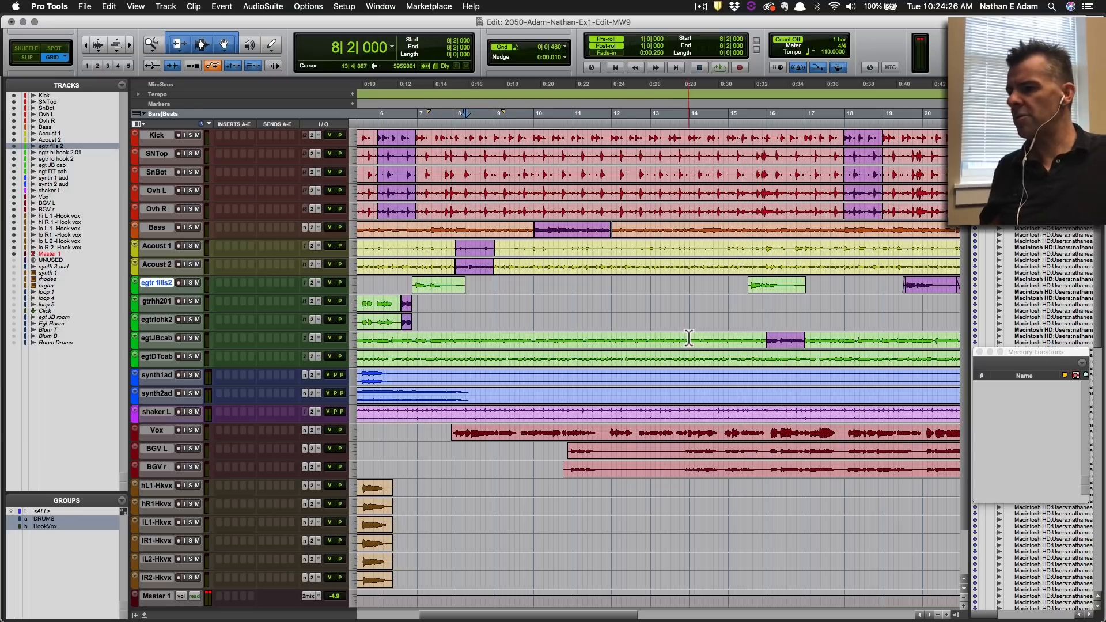
# Increase the display height of all tracks by one size.
pyautogui.hotkey('alt', 'ctrl', 'Up')
pyautogui.scroll(-2, 594, 407)
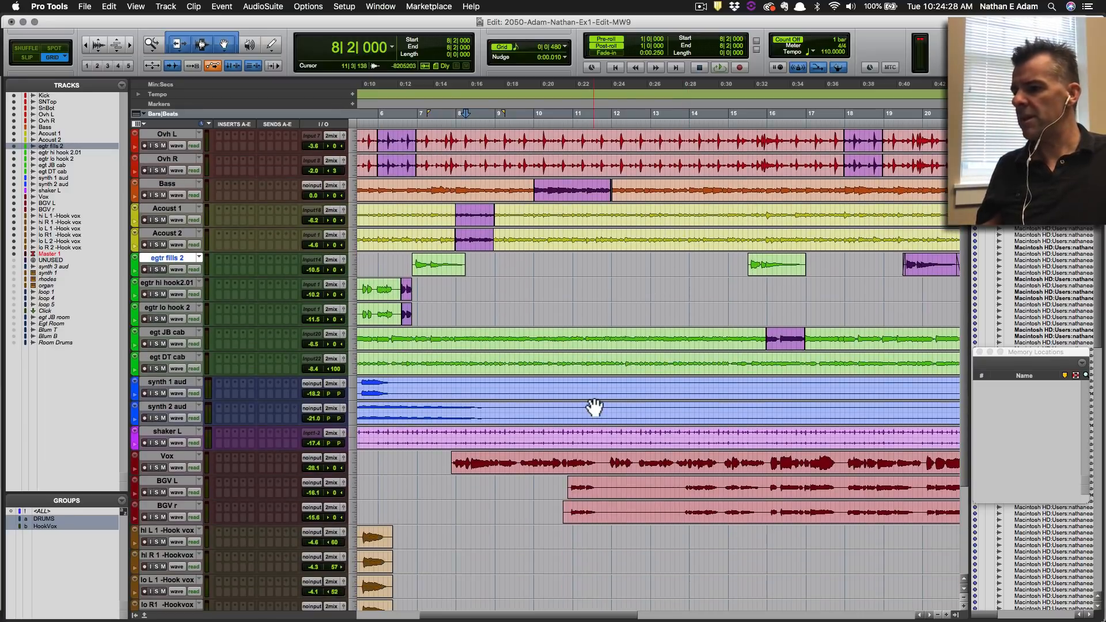
pyautogui.scroll(-3, 594, 407)
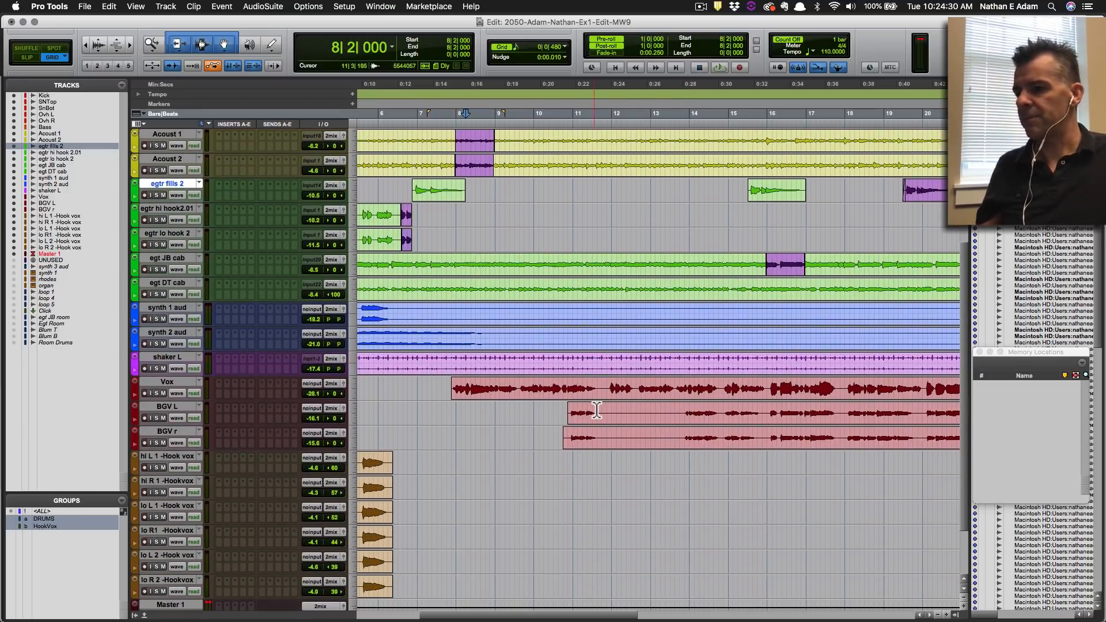
# Try deleting the silent section of BGV L and BGV r from 11|4|000 to 13|4|000, and undo the deletion.
pyautogui.moveTo(601, 410); pyautogui.dragTo(679, 445)
pyautogui.press('BackSpace')
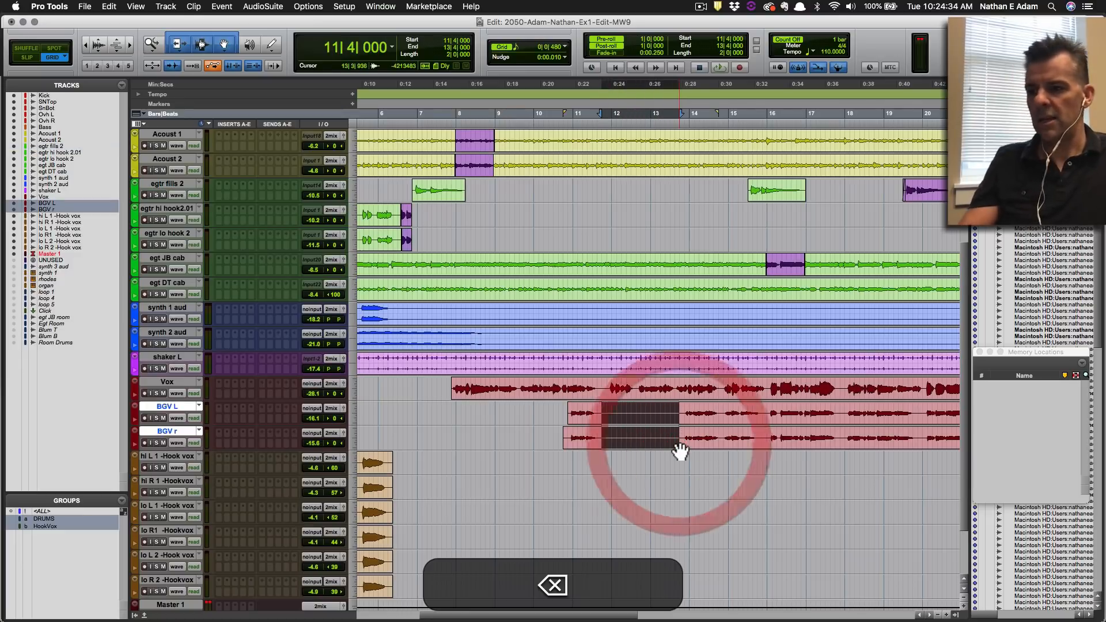
pyautogui.press('super+z')
pyautogui.click(607, 410)
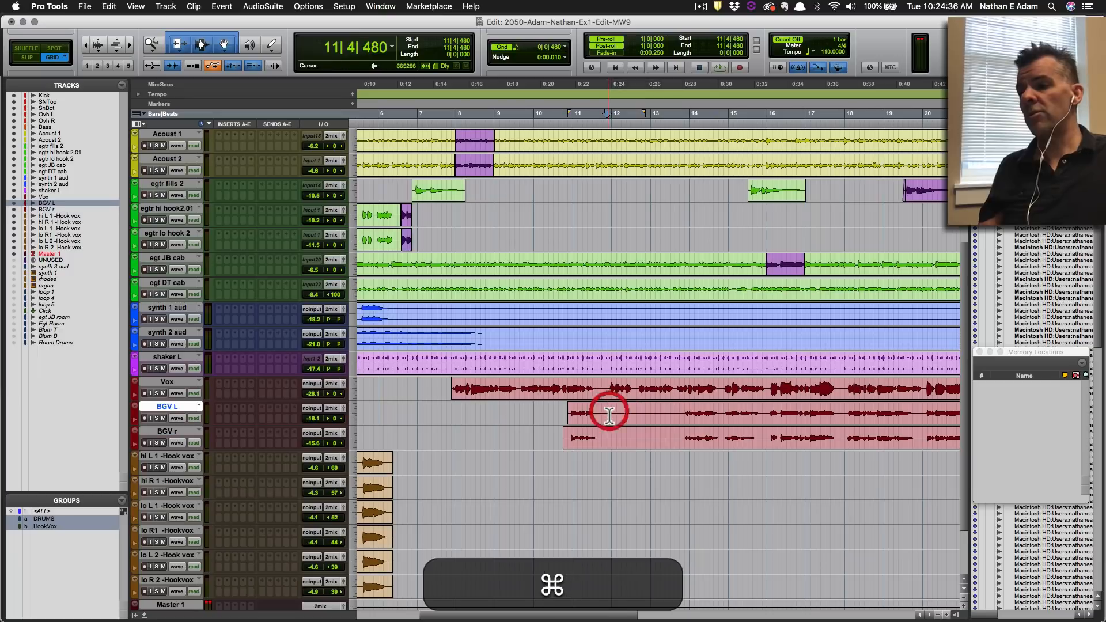
pyautogui.press('super+s')
pyautogui.click(597, 410)
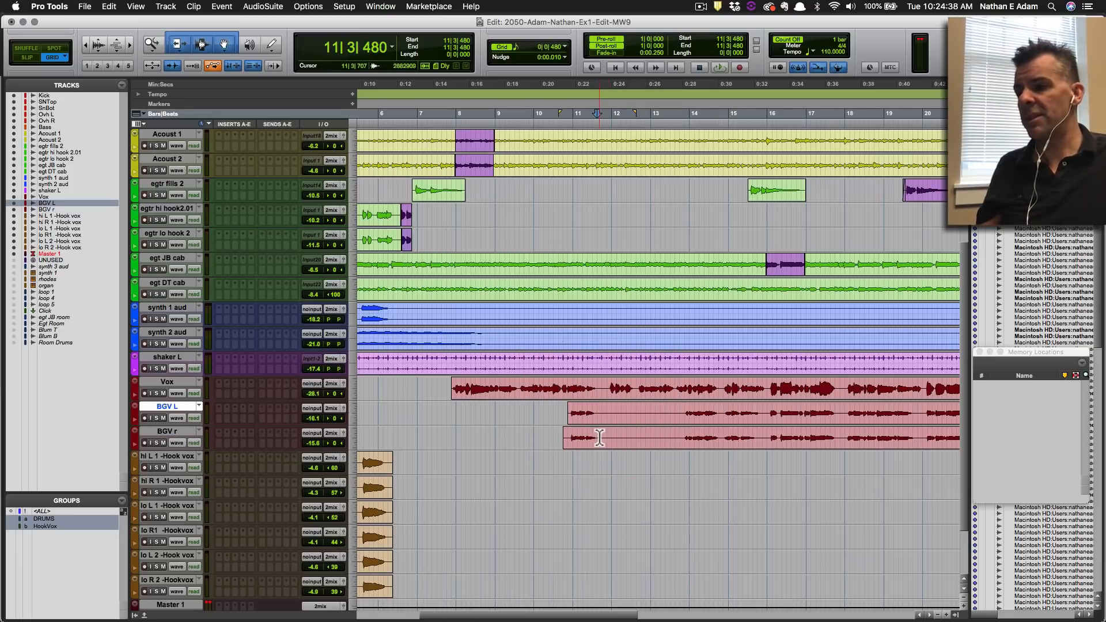
pyautogui.click(598, 436)
pyautogui.click(683, 413)
pyautogui.click(677, 432)
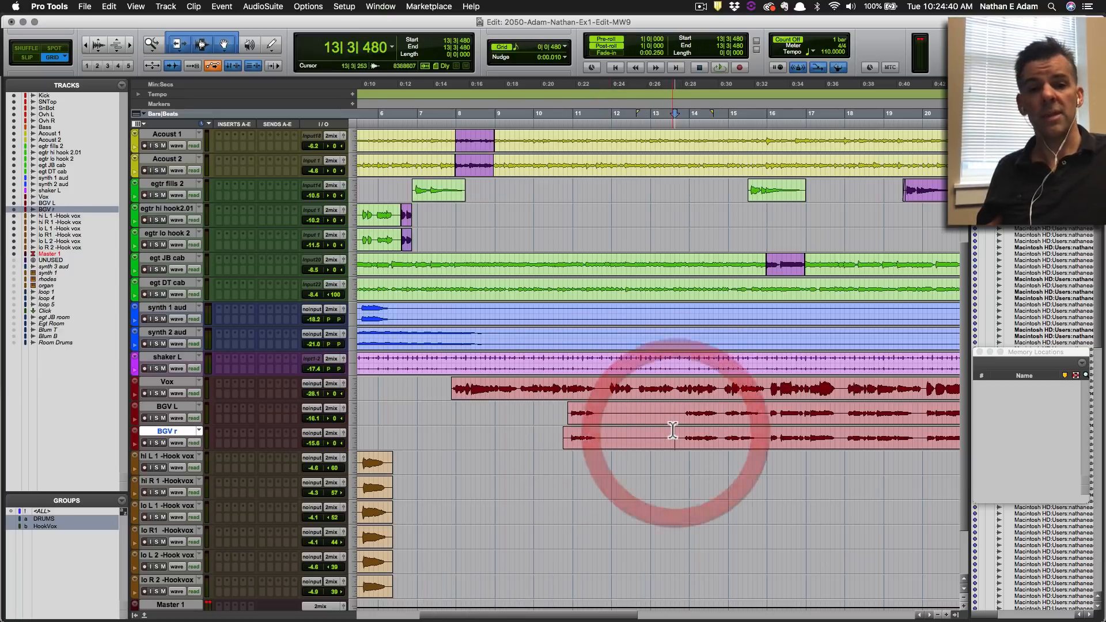
# Place the cursor at 11|4|000 on BGV L and check the Separate shortcut in the pro_tools_keyboard.png image in Preview.
pyautogui.click(599, 412)
pyautogui.press('super+Tab')
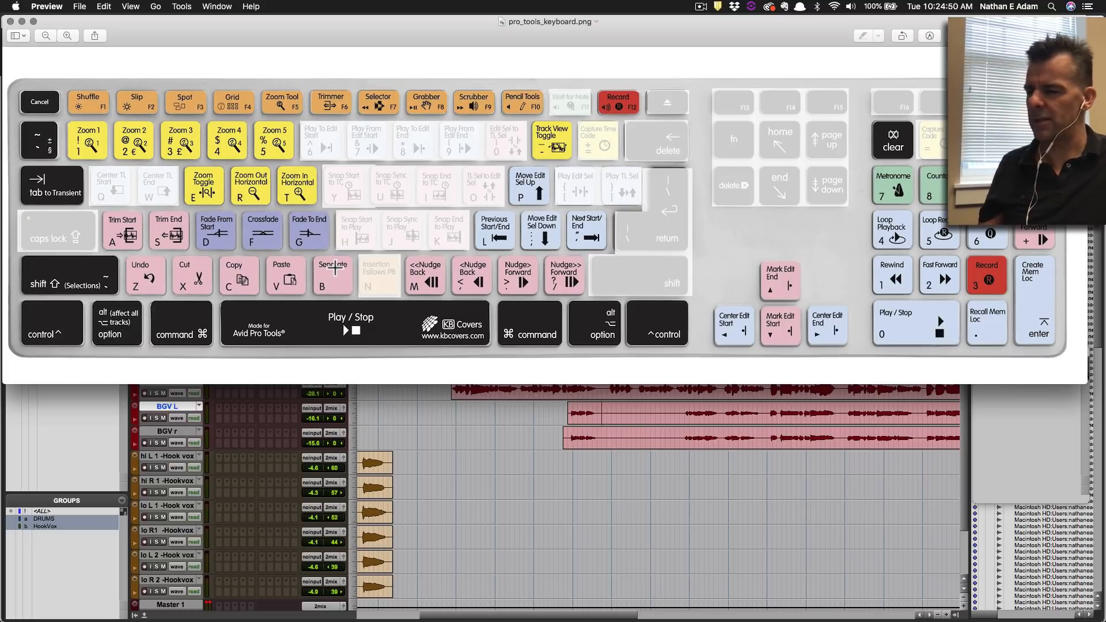
pyautogui.press('super')
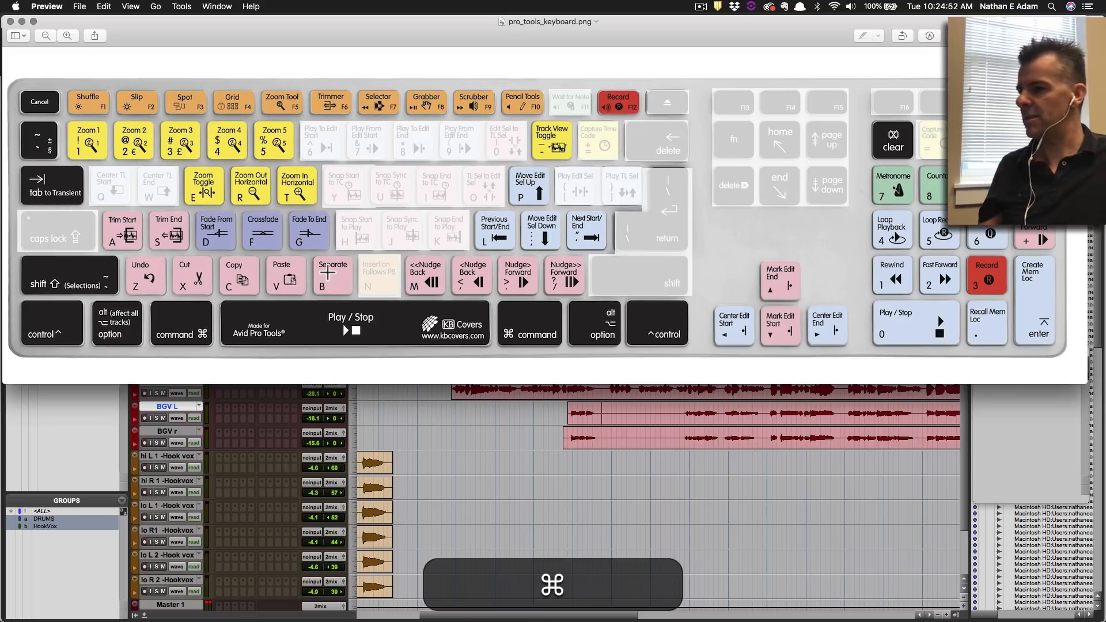
pyautogui.press('super+Tab')
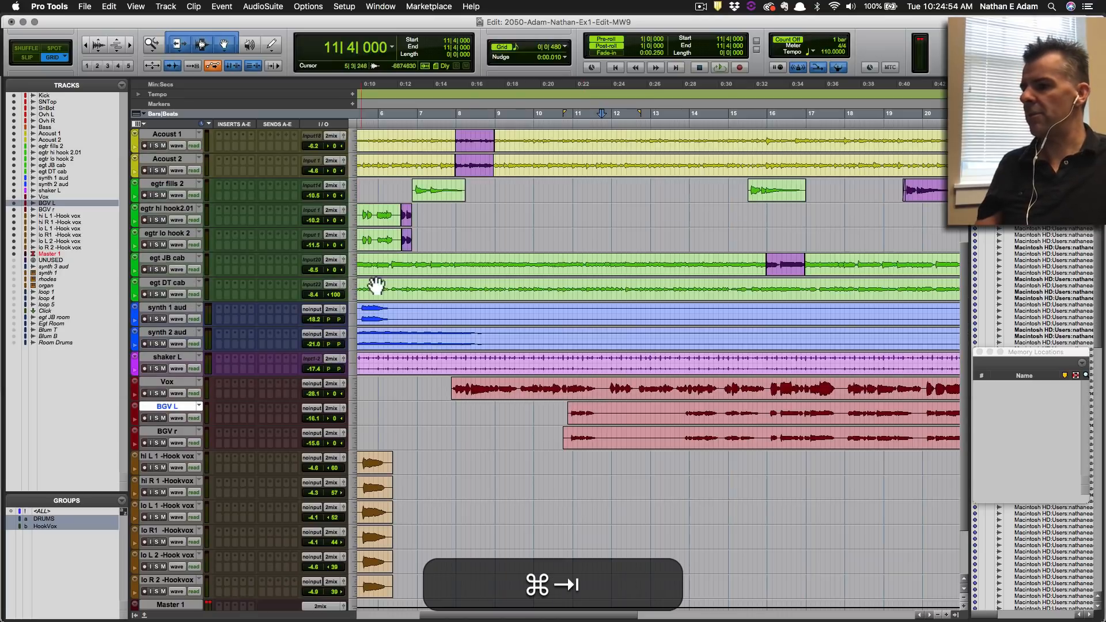
# Split the BGV L and BGV r clips at 11|4|000, just after their first vocal phrase.
pyautogui.click(601, 416)
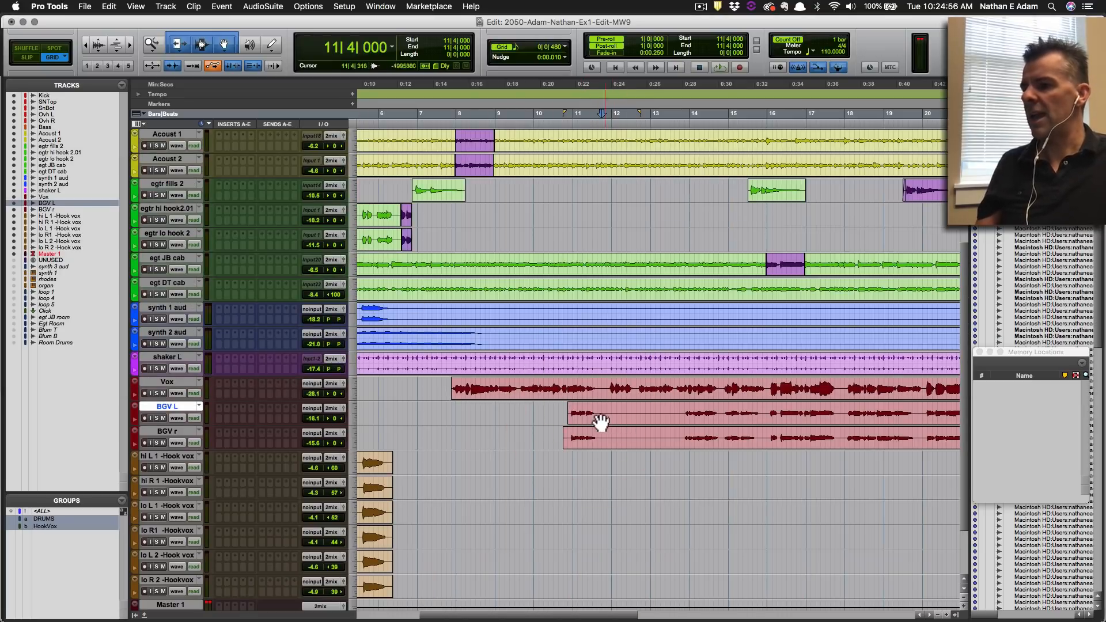
pyautogui.press('b')
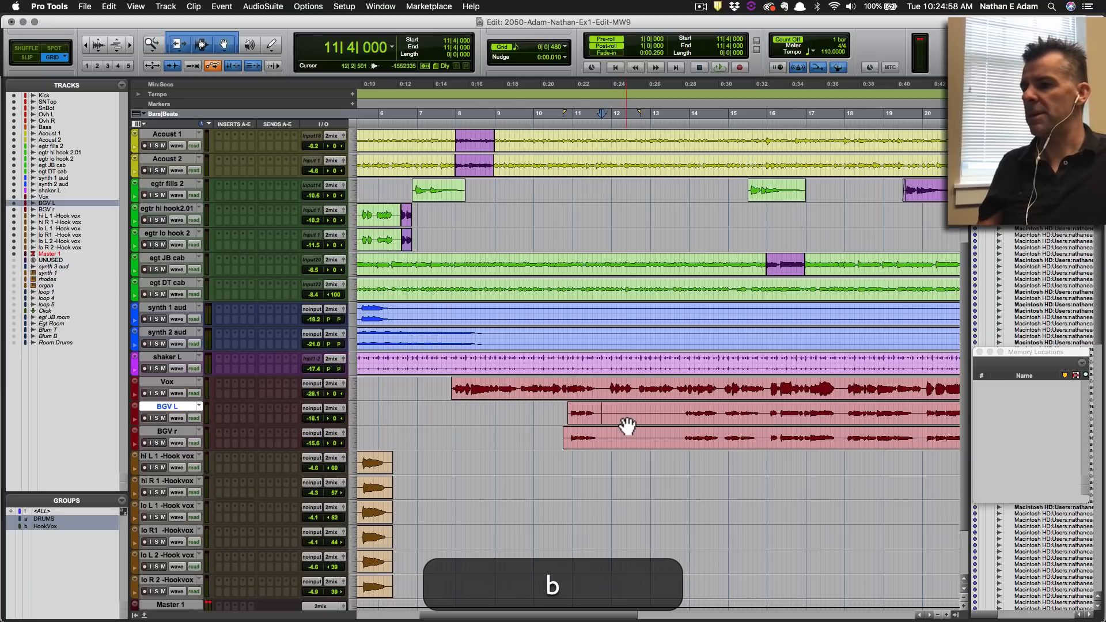
pyautogui.click(649, 423)
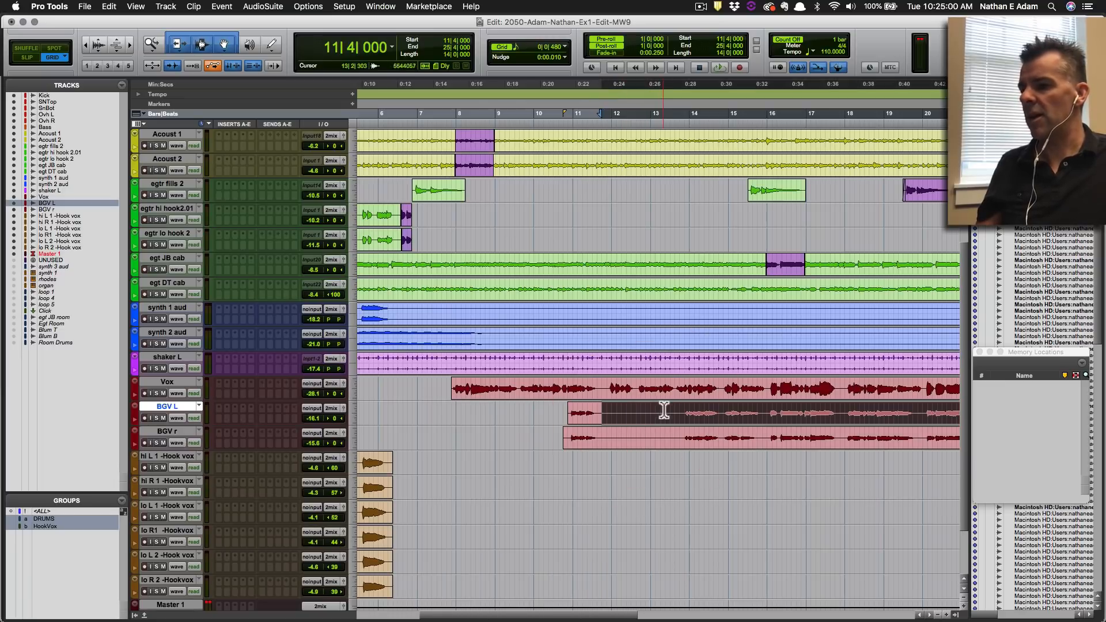
pyautogui.click(665, 407)
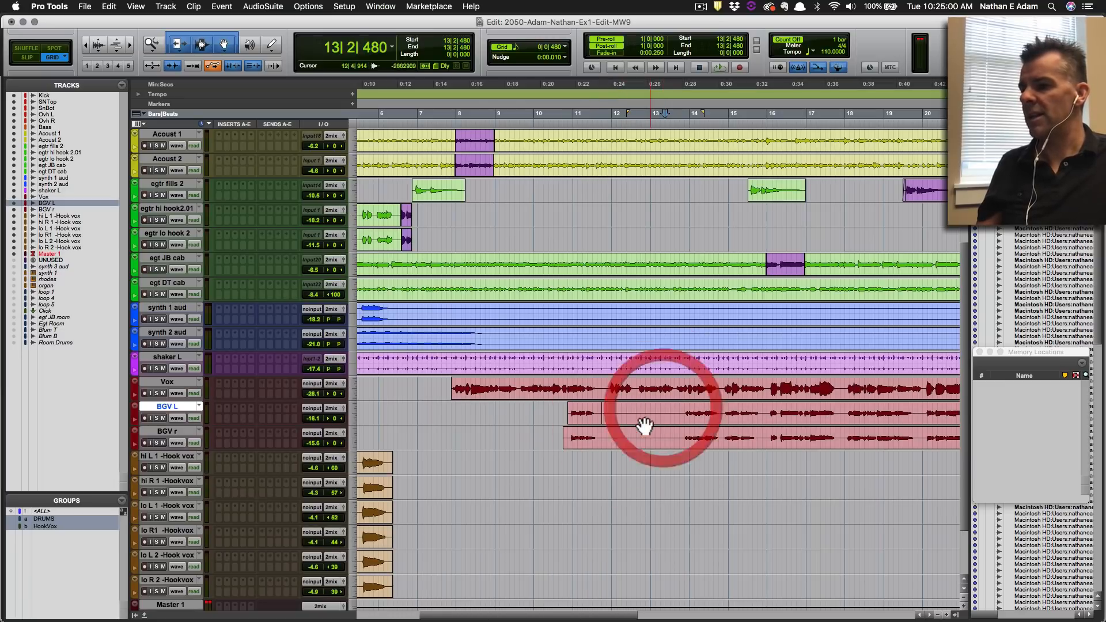
pyautogui.click(601, 435)
pyautogui.press('b')
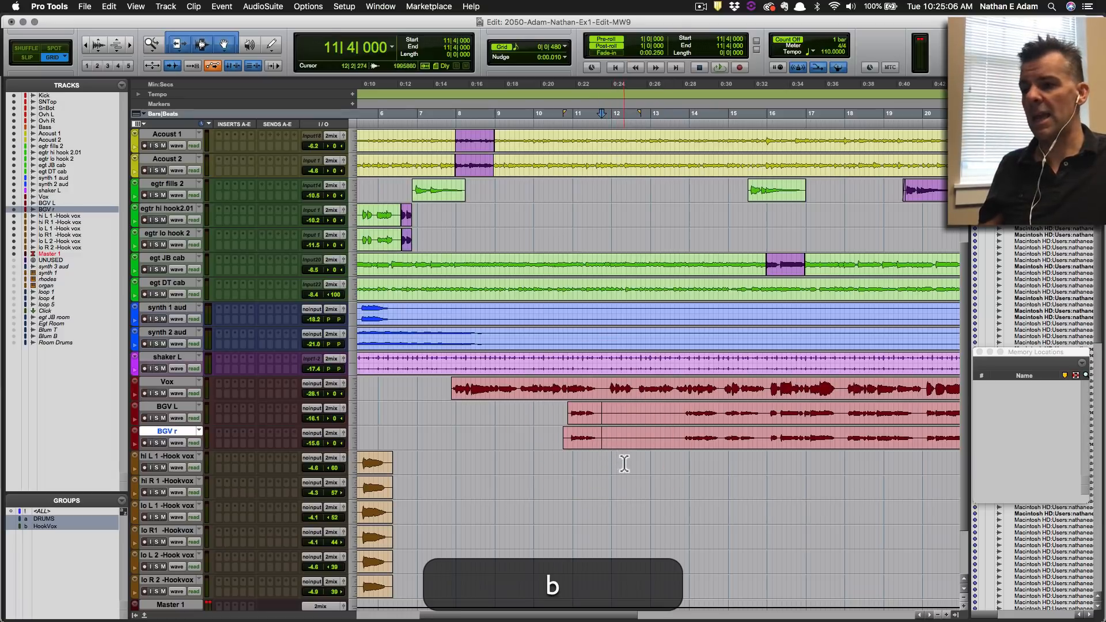
# Trim the start of the split-off BGV L and BGV r clips to 13|4|000 and save the session.
pyautogui.click(680, 412)
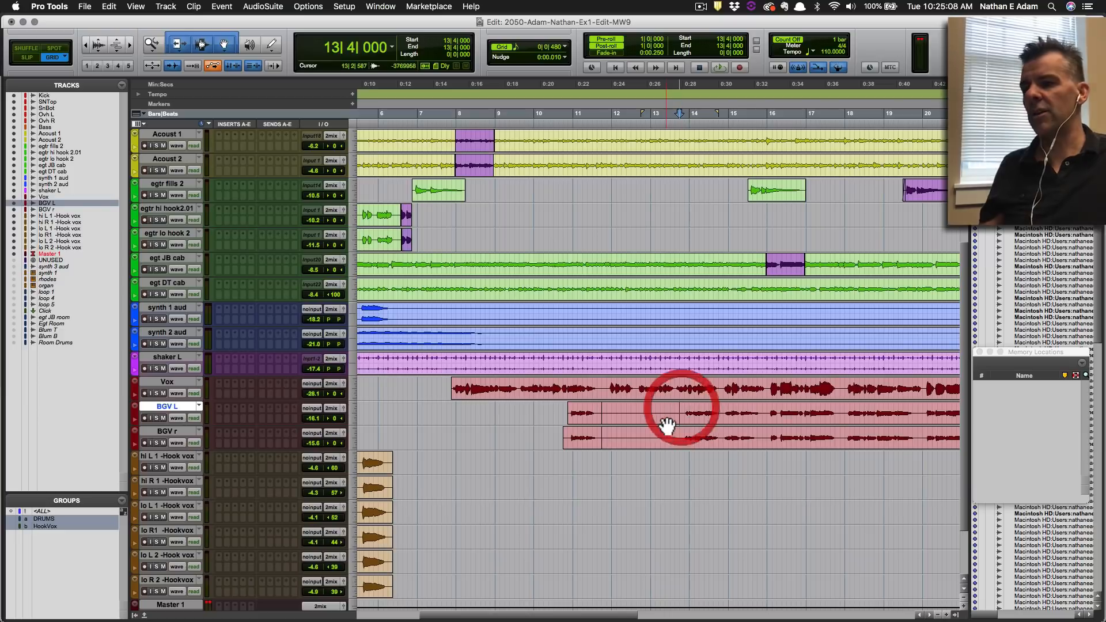
pyautogui.press('a')
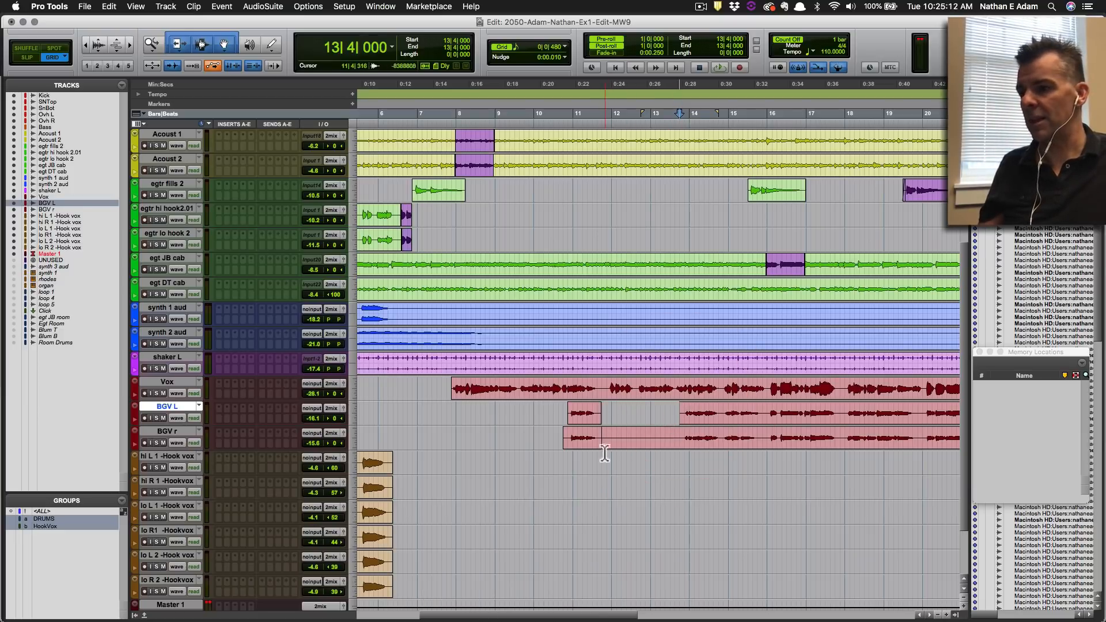
pyautogui.click(623, 445)
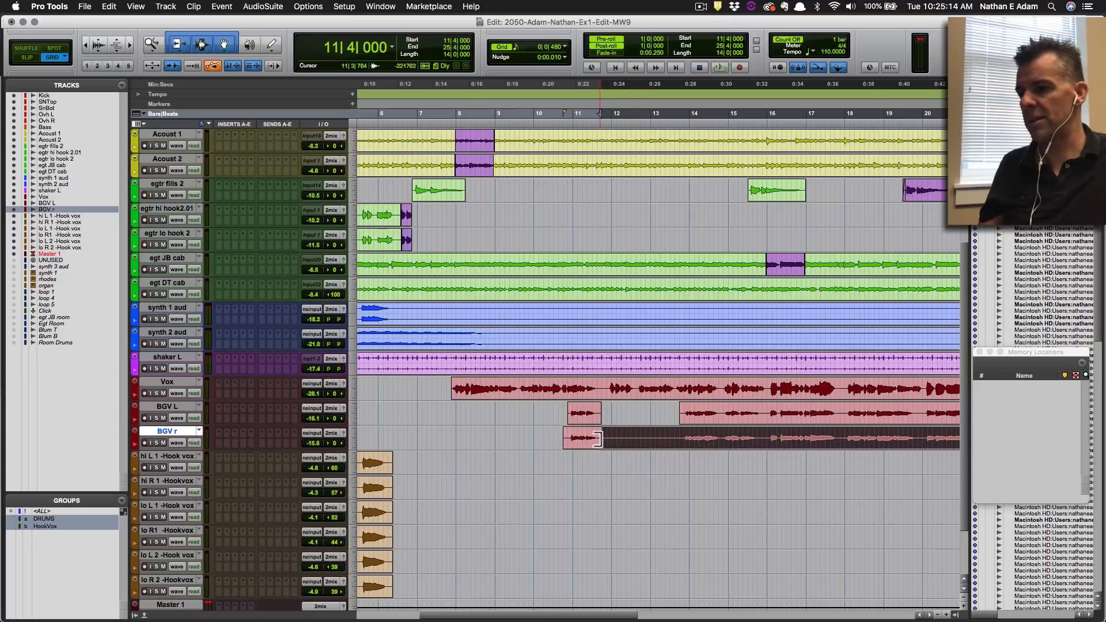
pyautogui.click(680, 435)
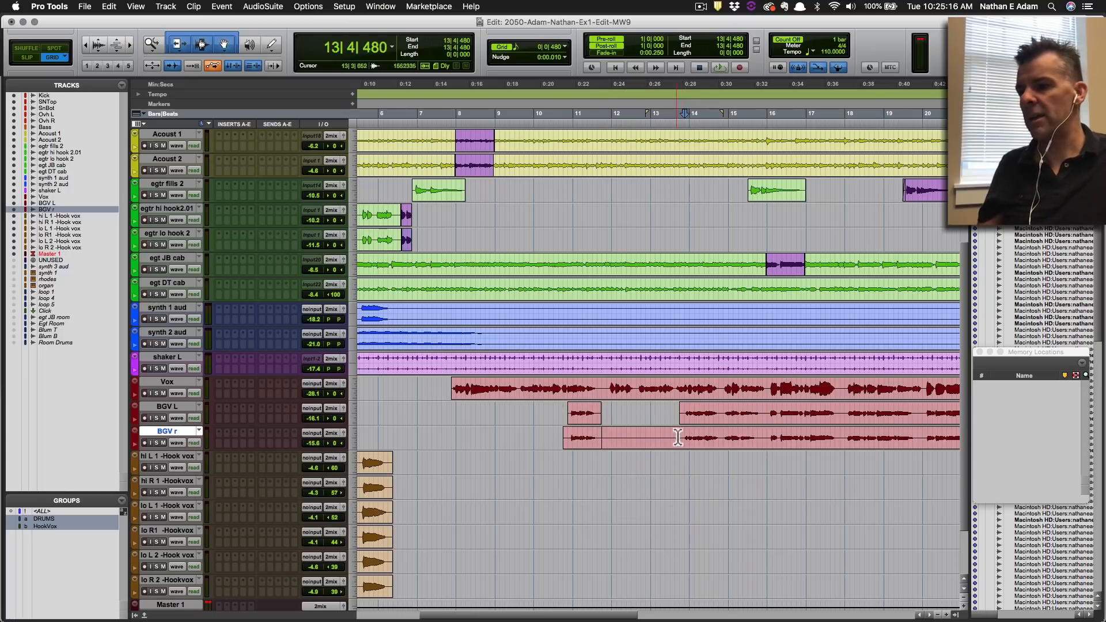
pyautogui.press('a')
pyautogui.press('super+s')
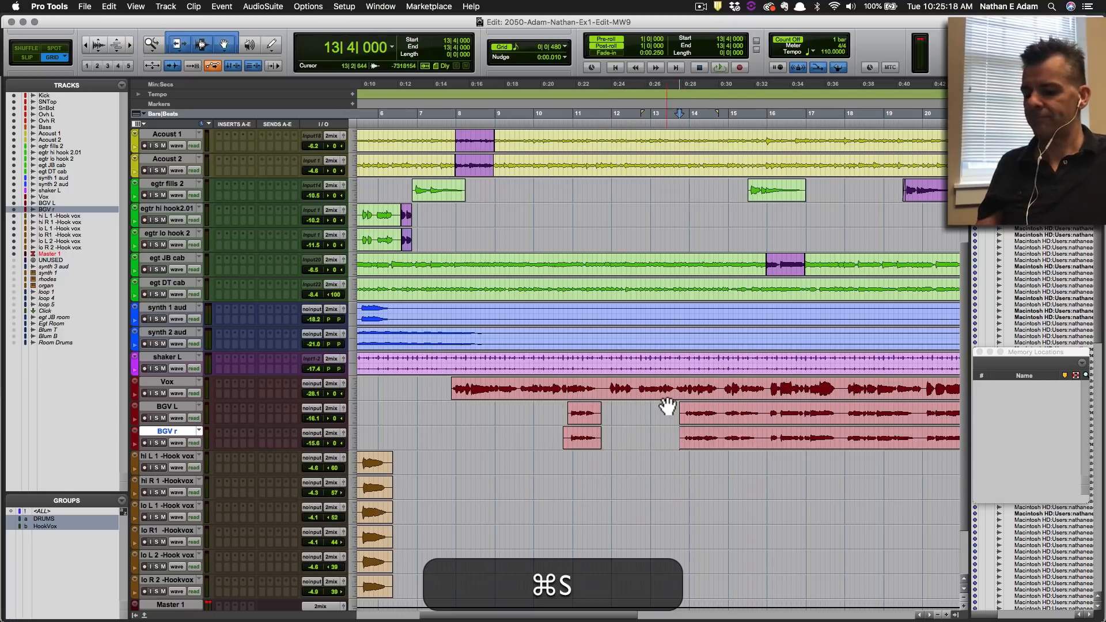
# Delete the silent section of BGV L and BGV r from 21|4|000 up to just before their last phrase.
pyautogui.press('super+r')
pyautogui.moveTo(764, 412); pyautogui.dragTo(803, 437)
pyautogui.press('BackSpace')
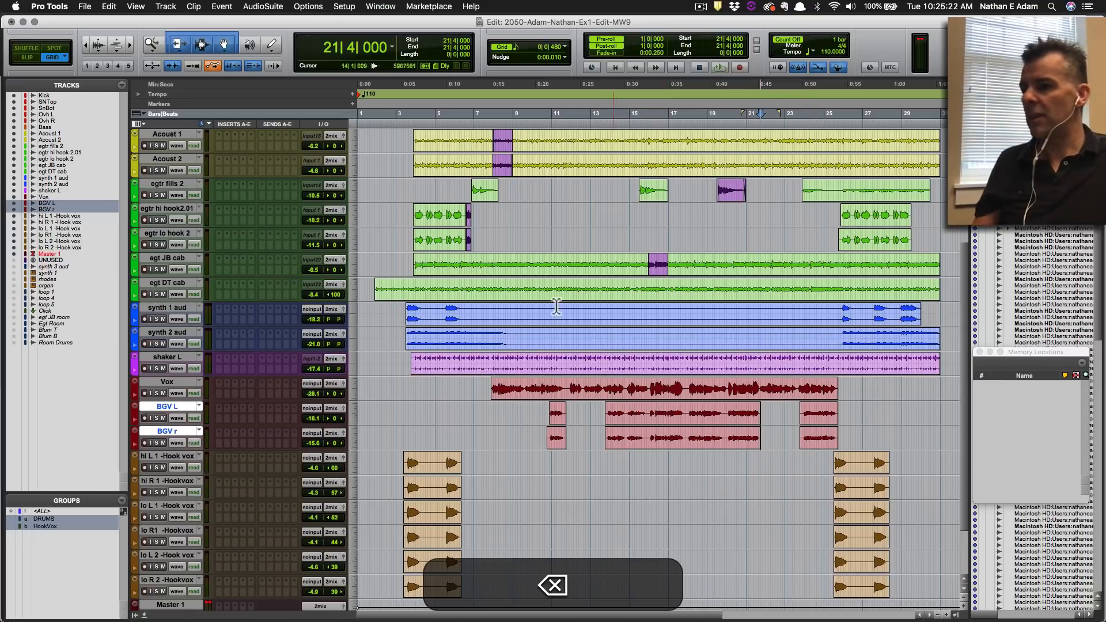
# Split the synth 1 aud clip at 6|3|480 and the synth 2 aud clip at 9|4|480.
pyautogui.moveTo(470, 314); pyautogui.dragTo(719, 311)
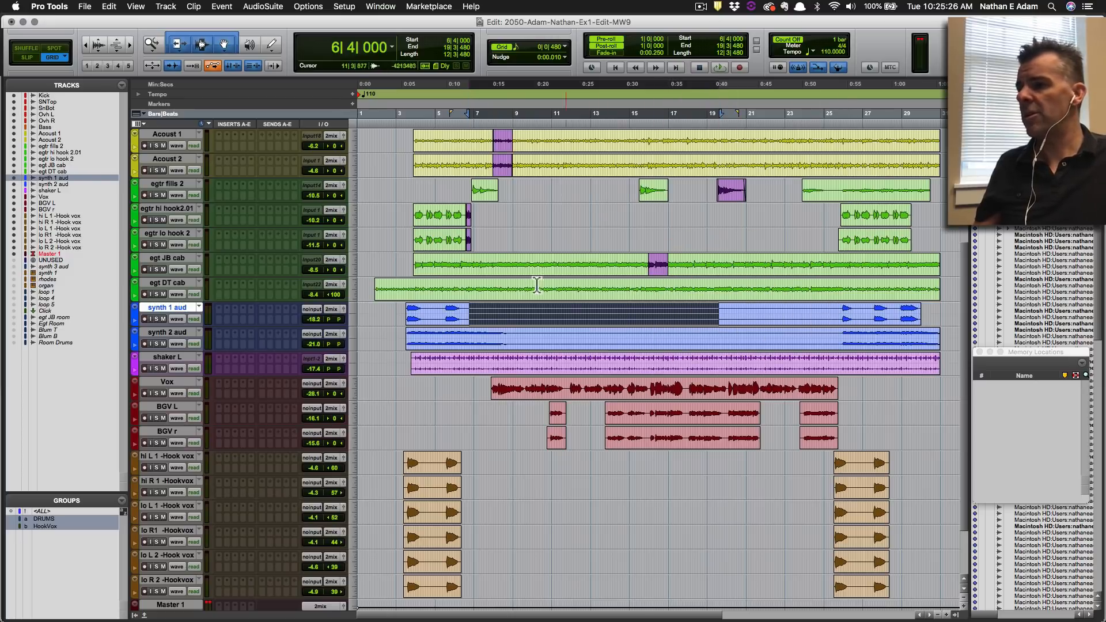
pyautogui.click(467, 312)
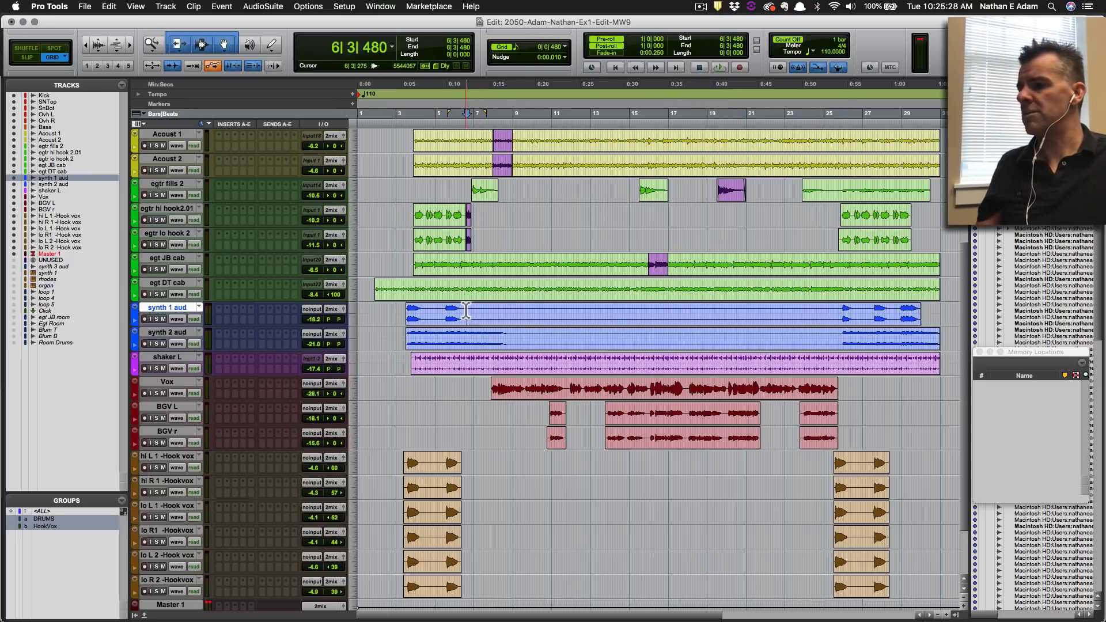
pyautogui.press('b')
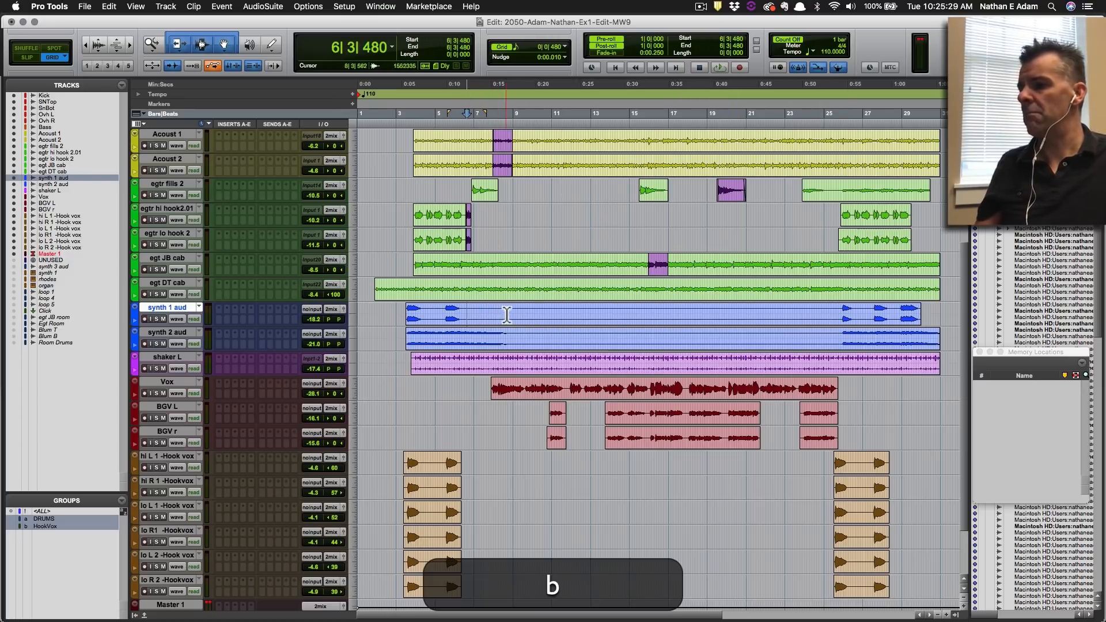
pyautogui.click(531, 338)
pyautogui.press('b')
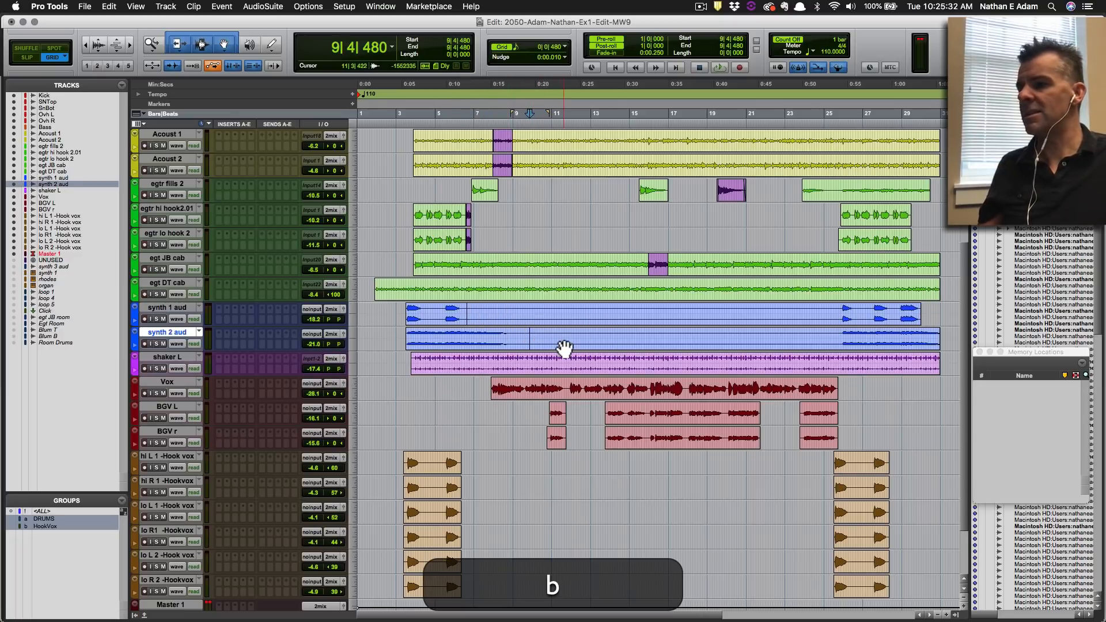
# Trim the start of the second synth 1 aud clip to 25|4|000 and the second synth 2 aud clip to 25|3|480.
pyautogui.click(839, 312)
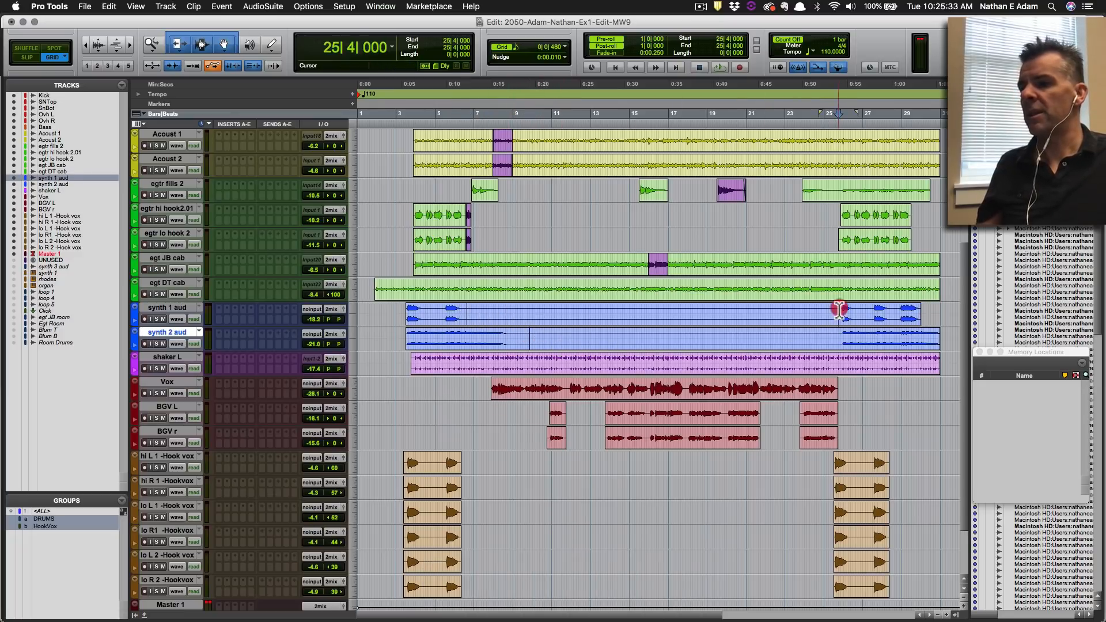
pyautogui.press('a')
pyautogui.click(837, 339)
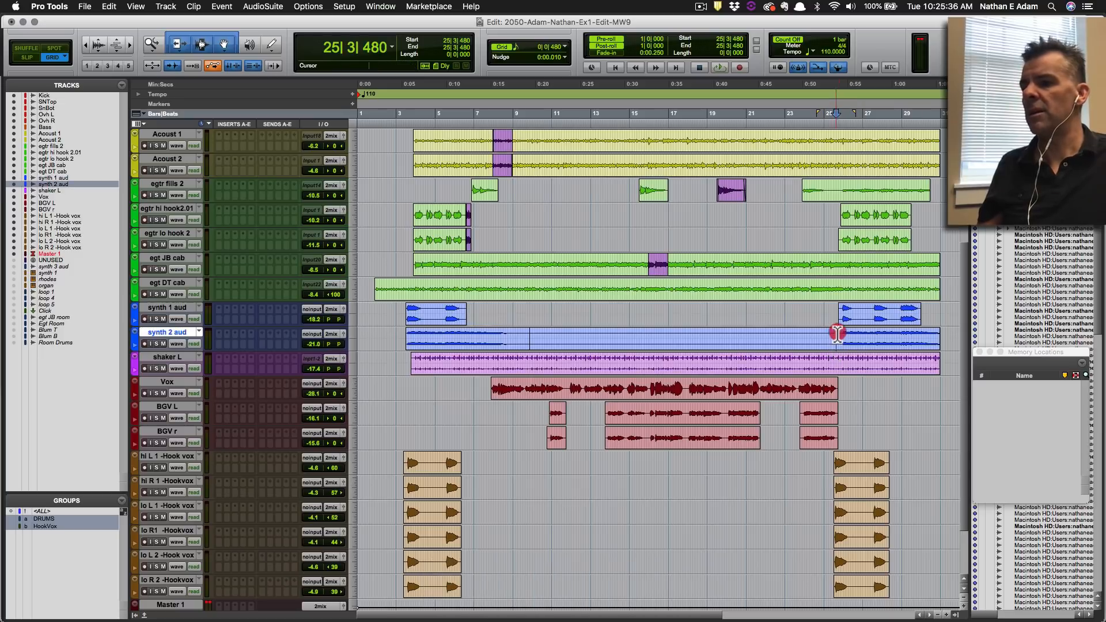
pyautogui.press('a')
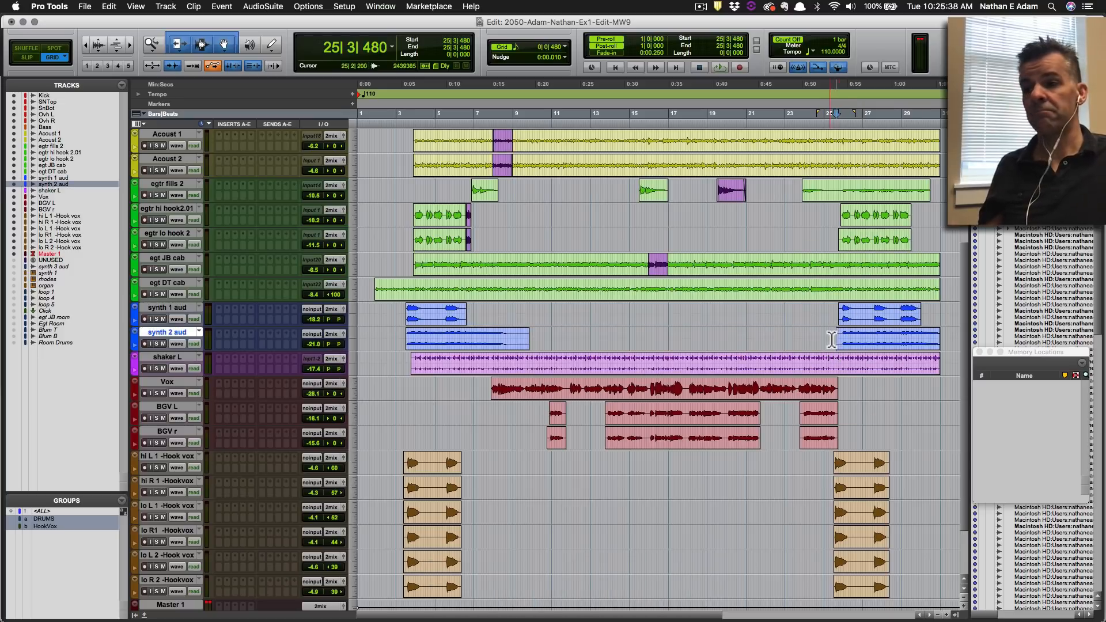
# Reduce the display height of all tracks so that the whole session fits in view, and save the session.
pyautogui.scroll(6, 816, 355)
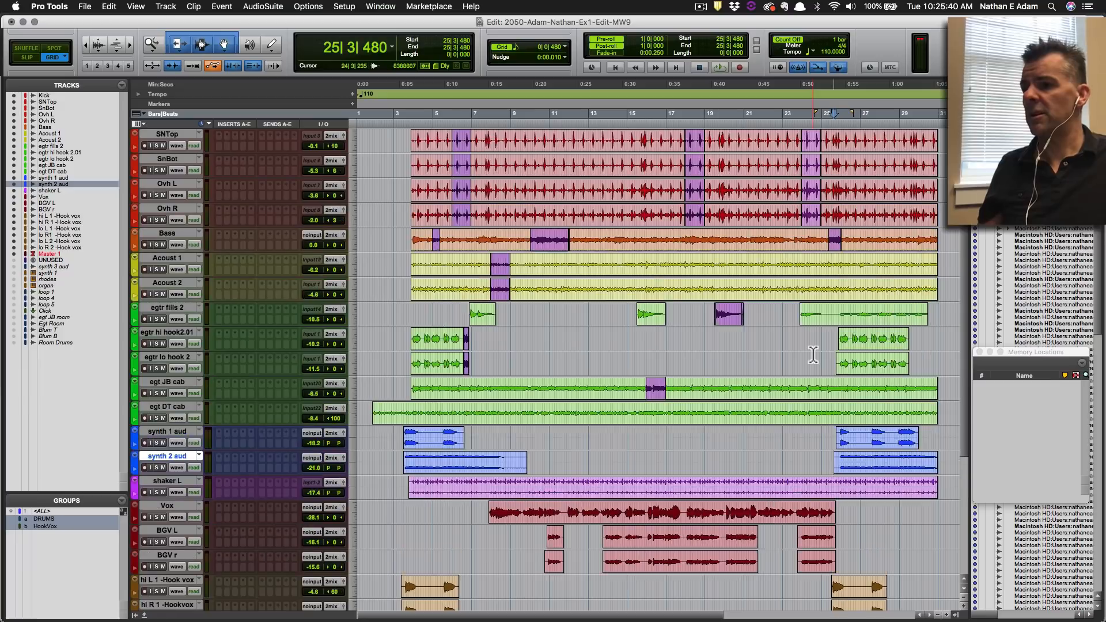
pyautogui.scroll(-9, 656, 276)
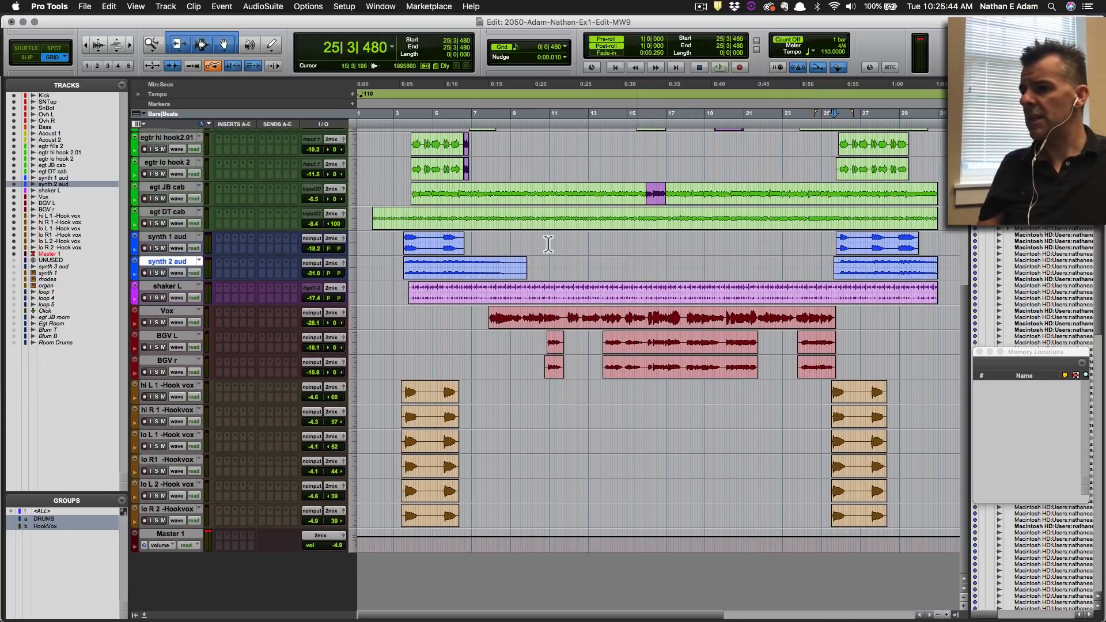
pyautogui.scroll(9, 690, 384)
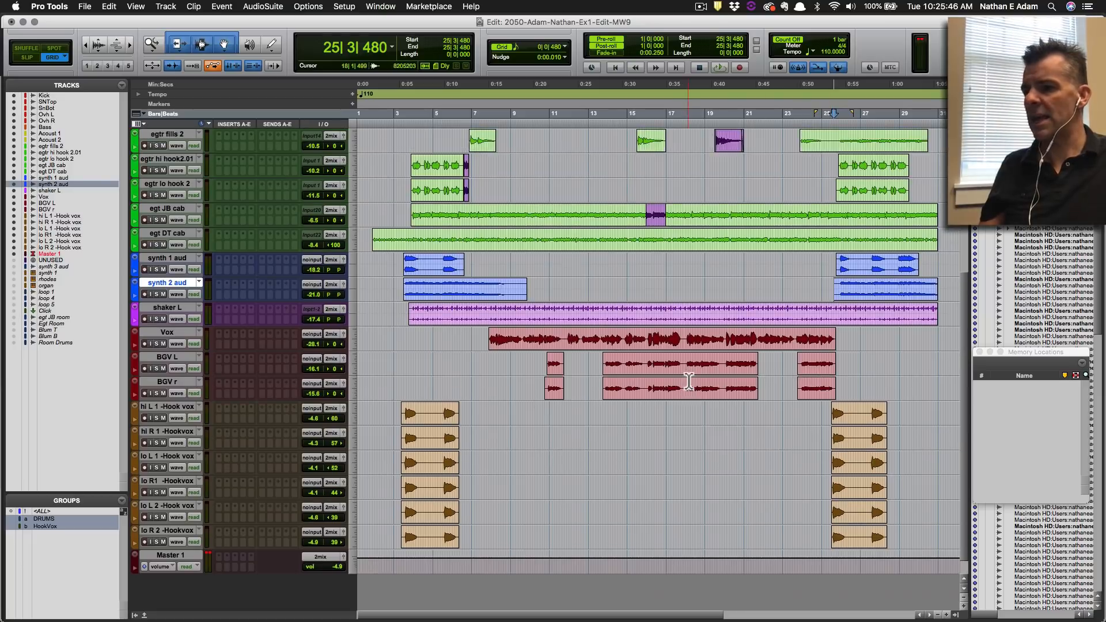
pyautogui.scroll(-6, 691, 382)
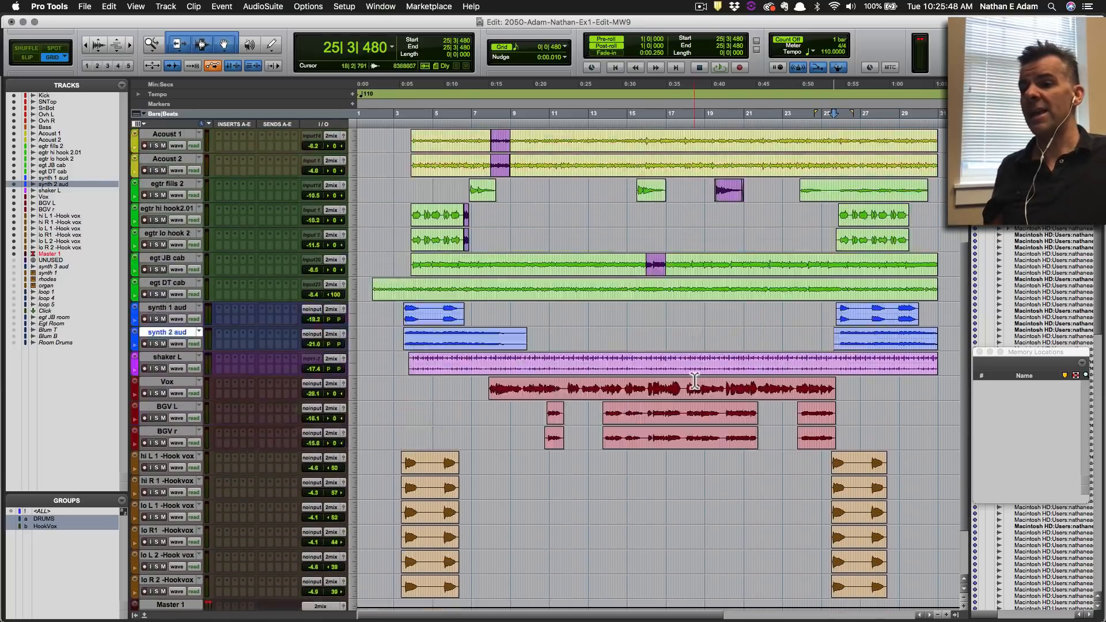
pyautogui.scroll(6, 694, 381)
pyautogui.press('ctrl+alt+super+Down')
pyautogui.press('ctrl+alt+super+s')
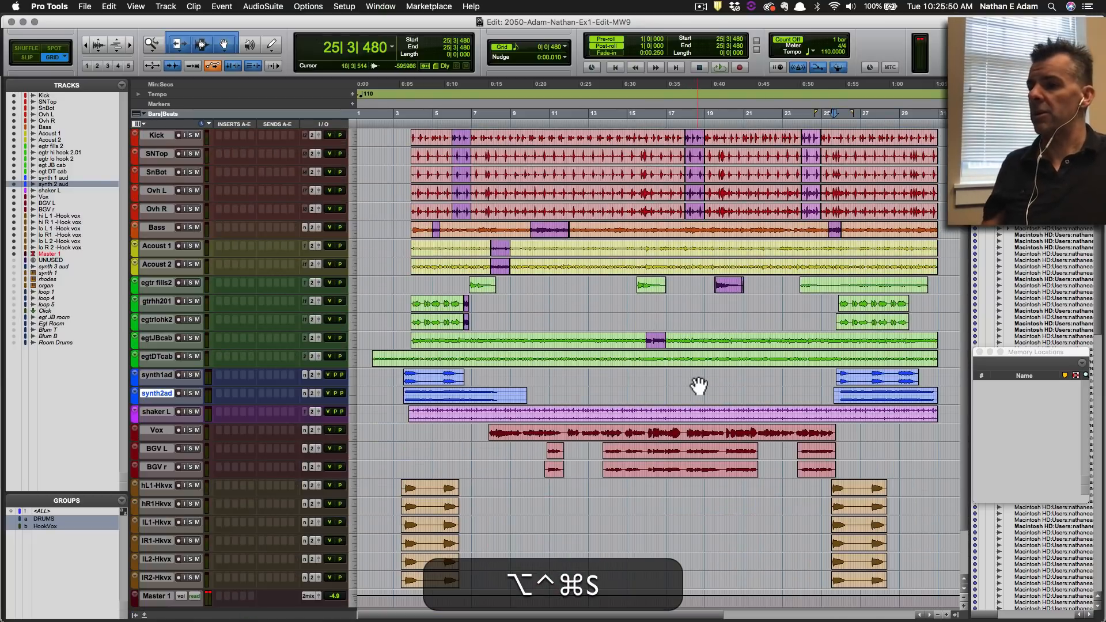
pyautogui.press('alt+super+a')
pyautogui.hotkey('alt', 'a')
pyautogui.press('alt+super+s')
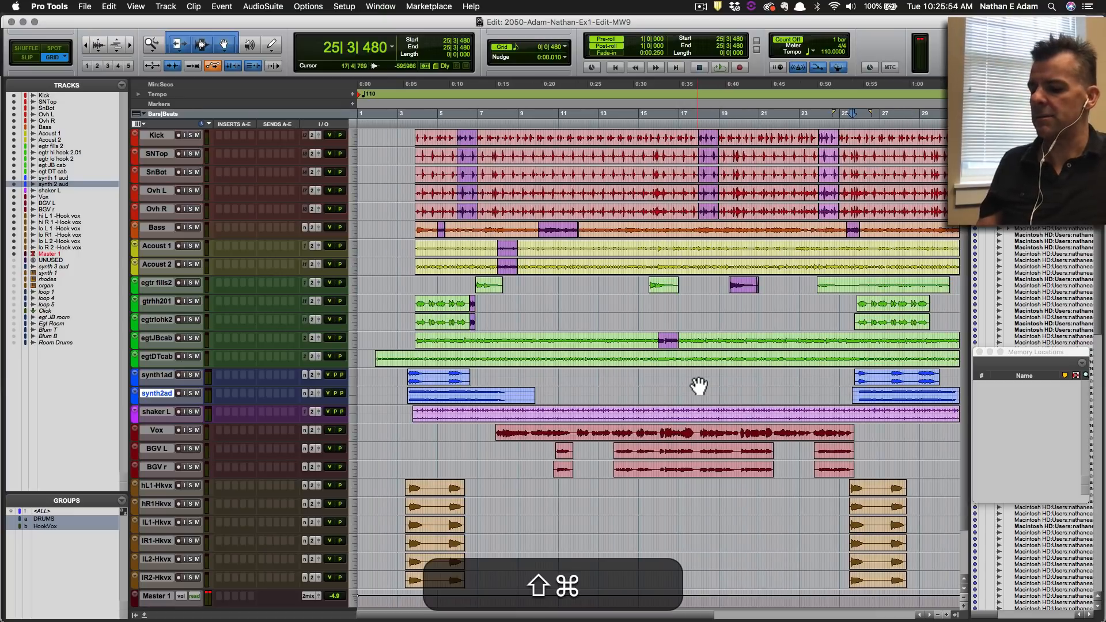
pyautogui.click(390, 188)
pyautogui.press('super+s')
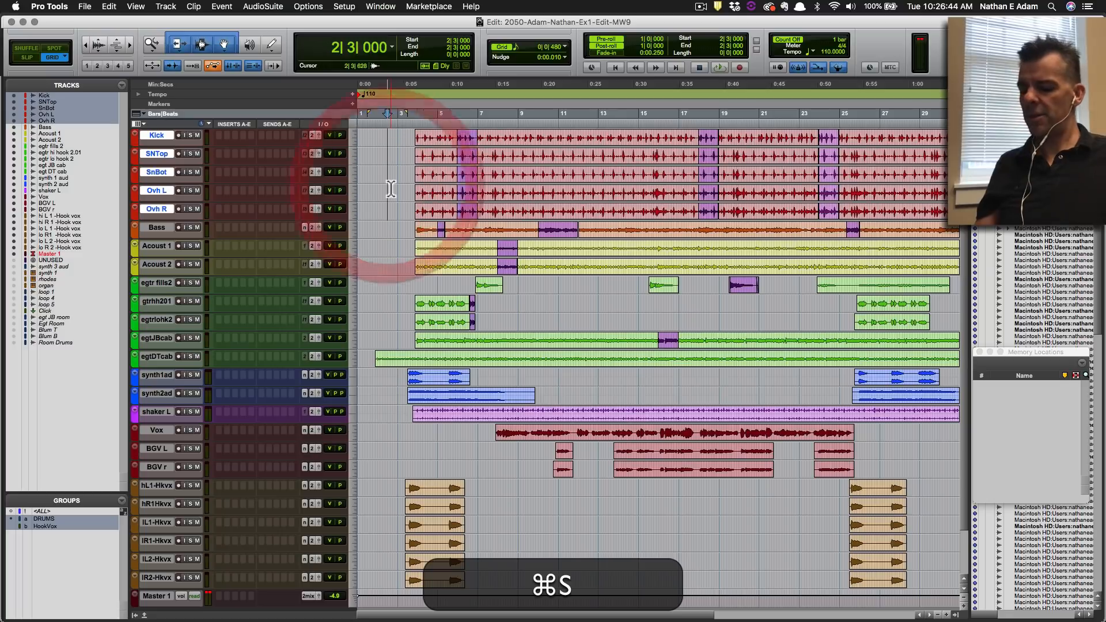
# Enlarge the display height of all tracks and zoom in on the clip starts just after 3|4|000 on the drum tracks.
pyautogui.press('t')
pyautogui.press('t')
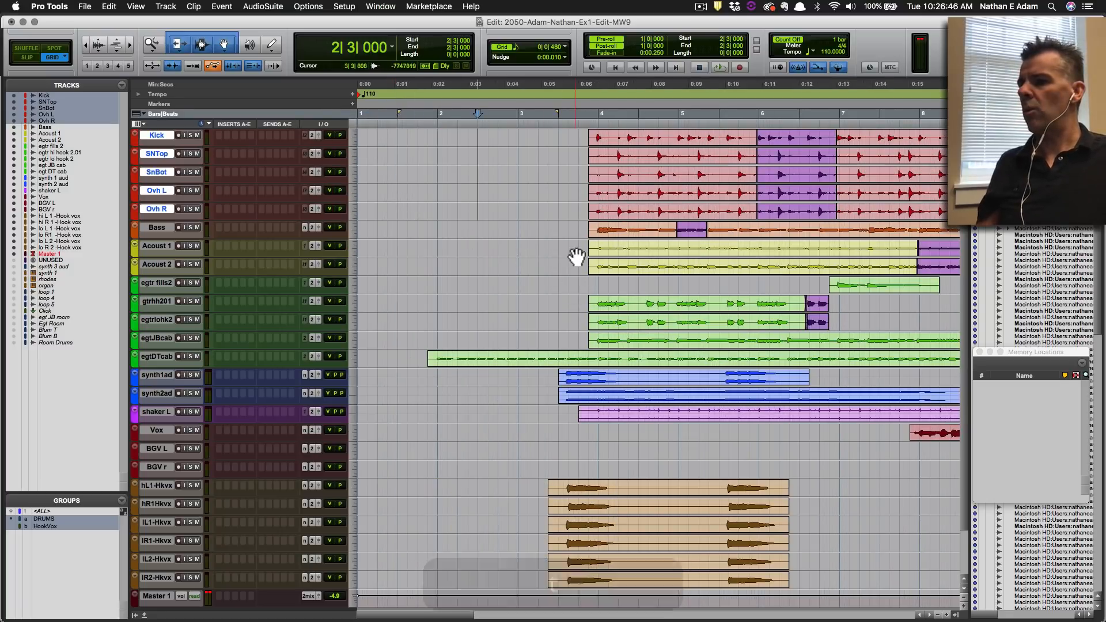
pyautogui.click(565, 276)
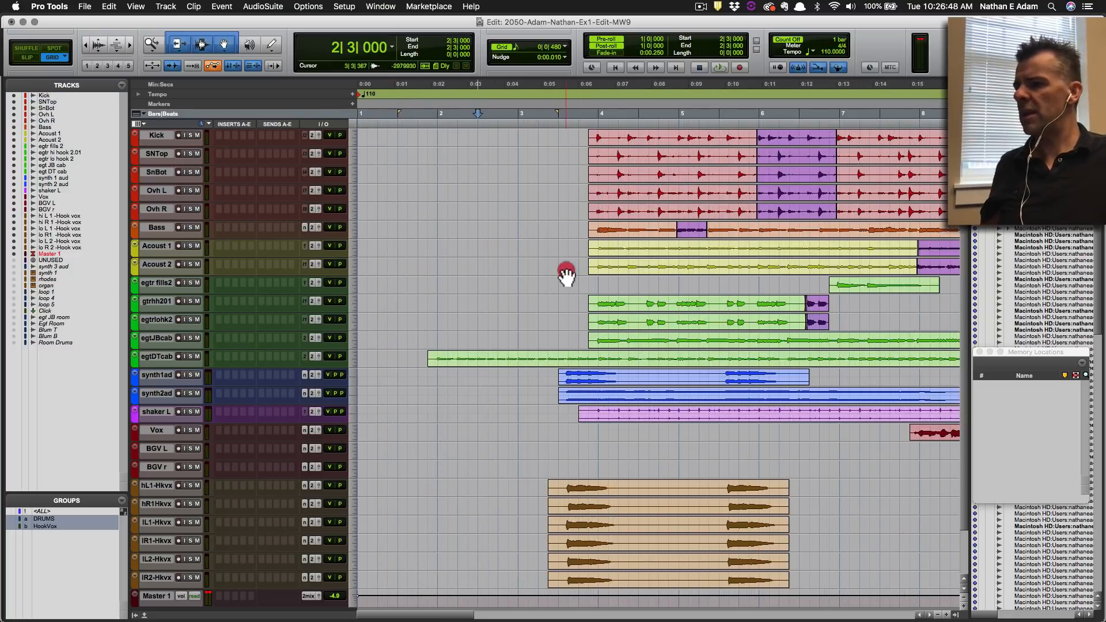
pyautogui.click(583, 131)
pyautogui.hotkey('alt', 'ctrl', 'Up')
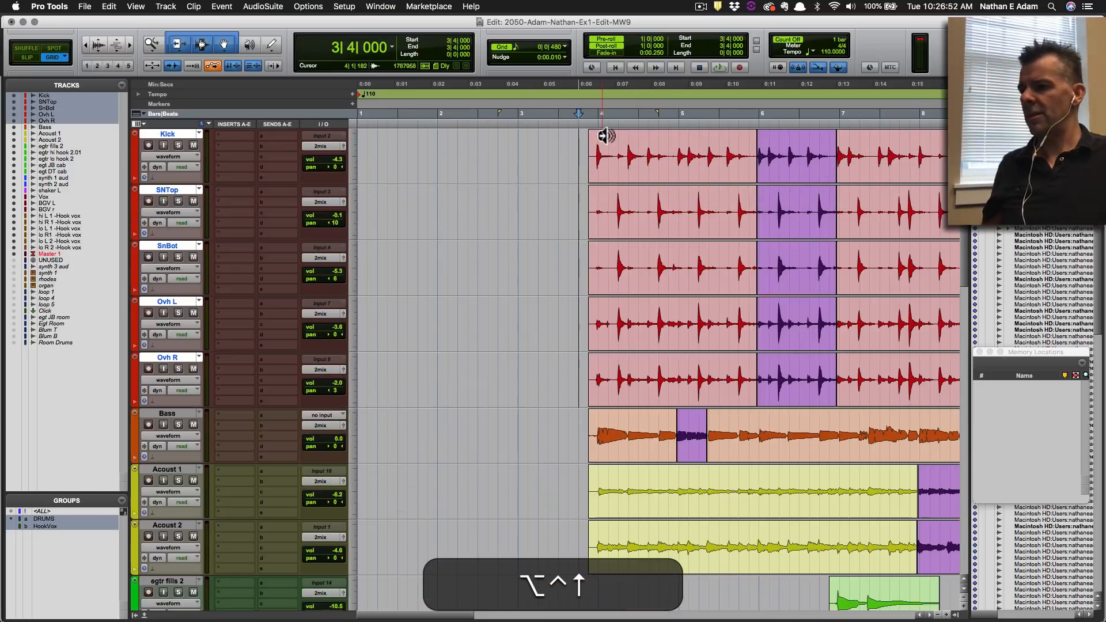
pyautogui.press('t')
pyautogui.press('t')
pyautogui.press('t')
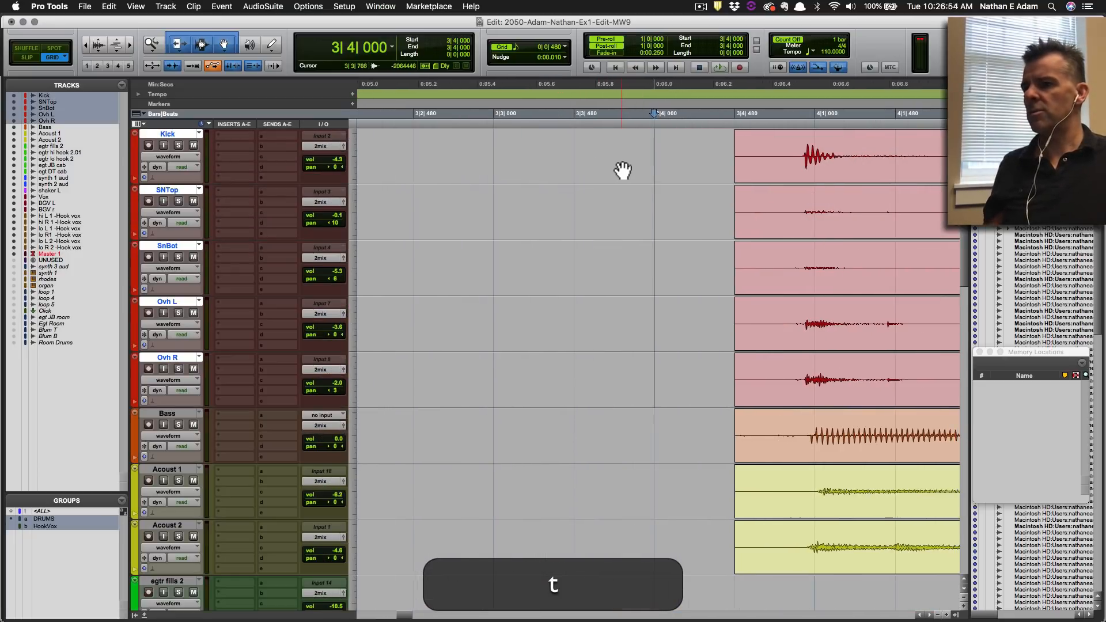
pyautogui.hscroll(5, 623, 170)
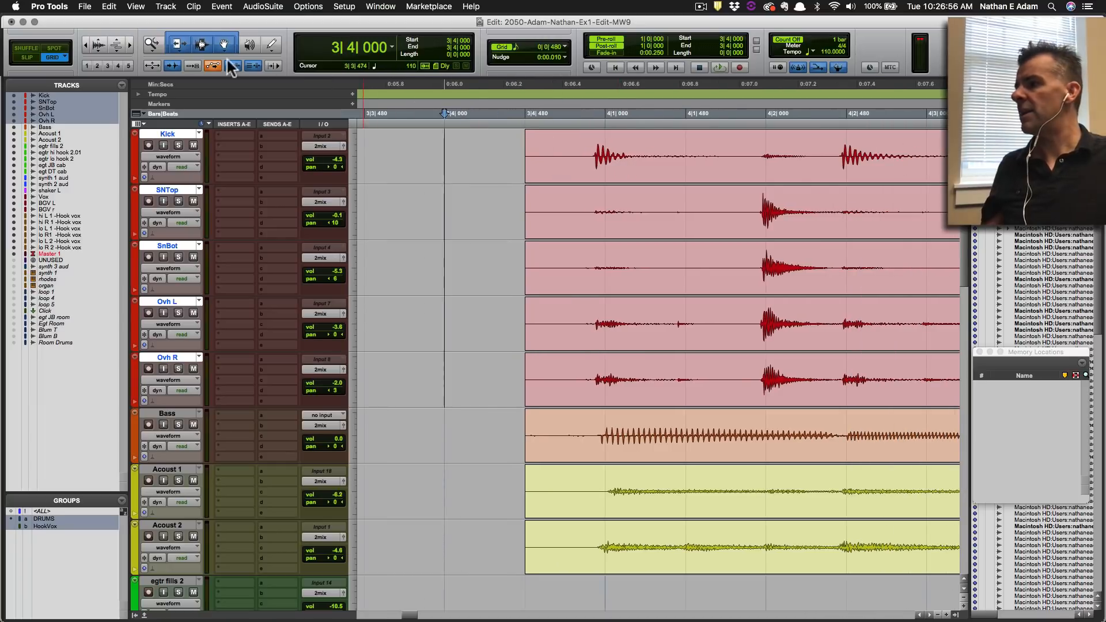
# Increase the audio waveform display zoom by several levels to magnify the quiet parts at the clip starts.
pyautogui.click(98, 43)
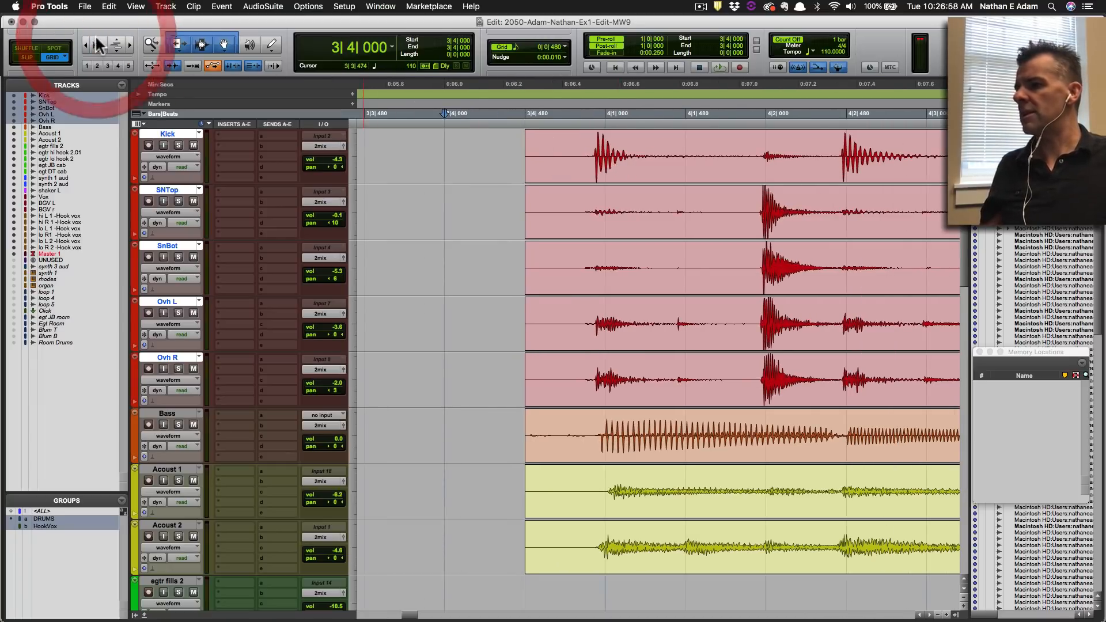
pyautogui.click(98, 43)
pyautogui.click(98, 43)
pyautogui.click(98, 43)
pyautogui.click(98, 44)
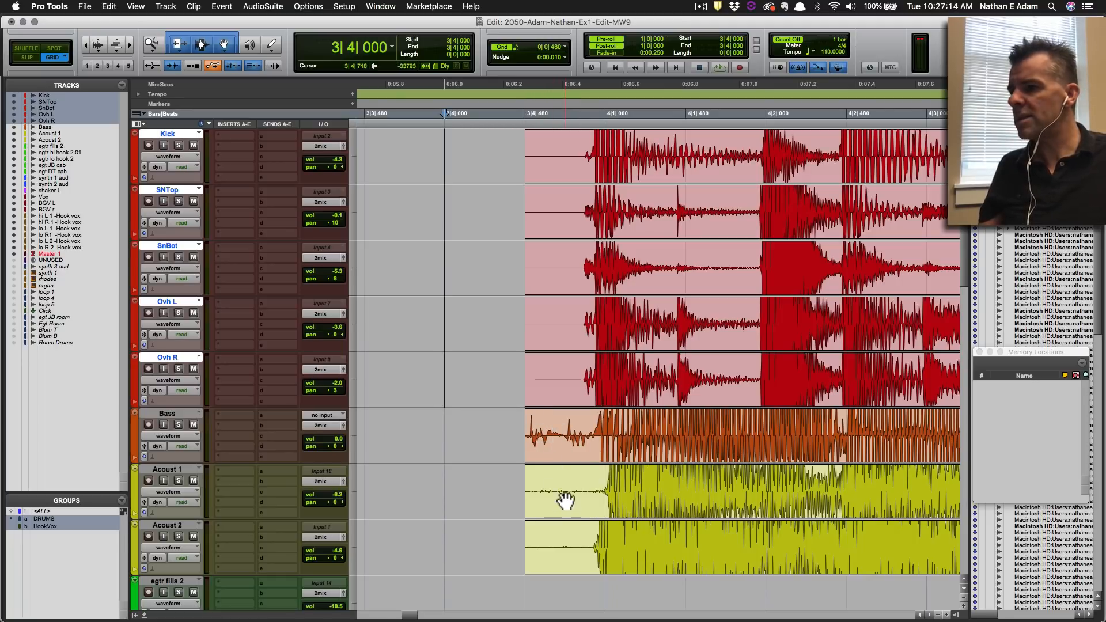
# Solo the Bass track and listen to the start of its first clip from 3|4|000.
pyautogui.click(178, 425)
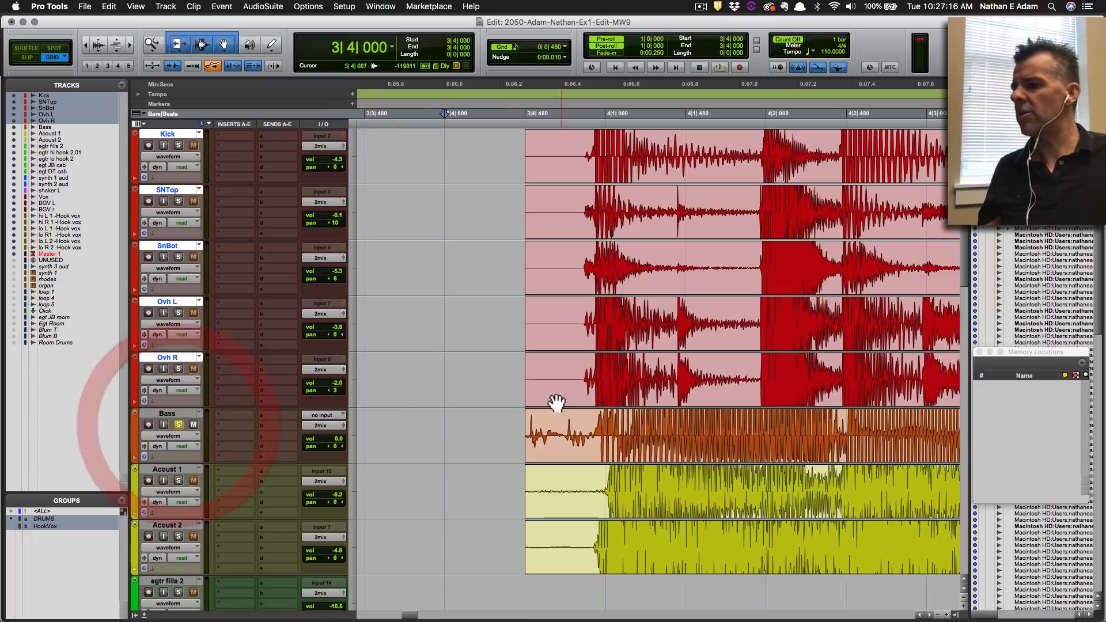
pyautogui.press('space')
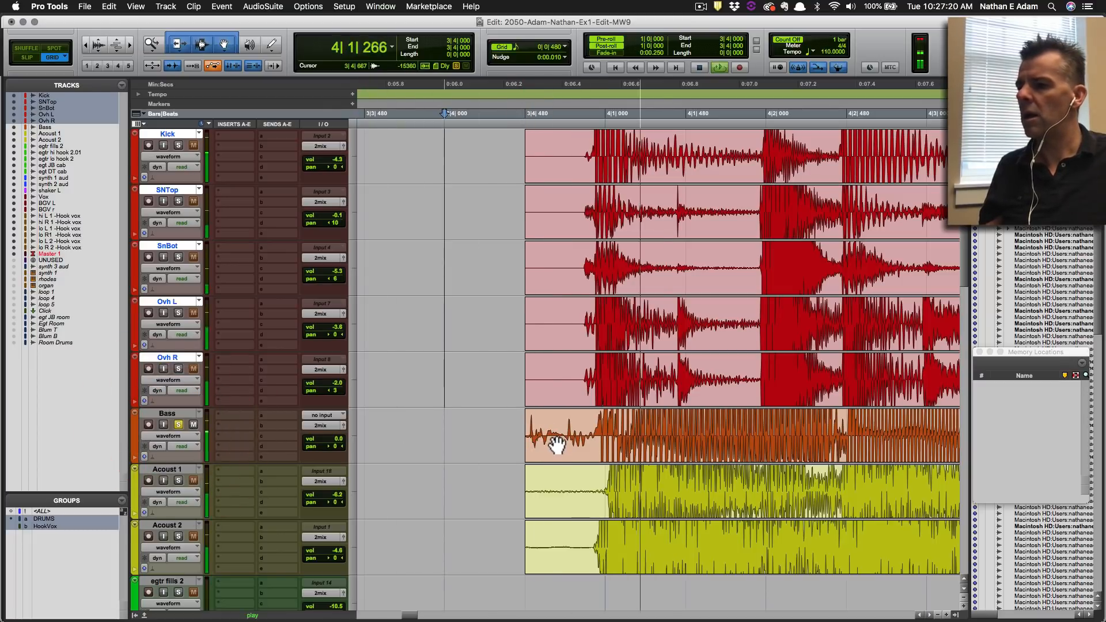
pyautogui.press('space')
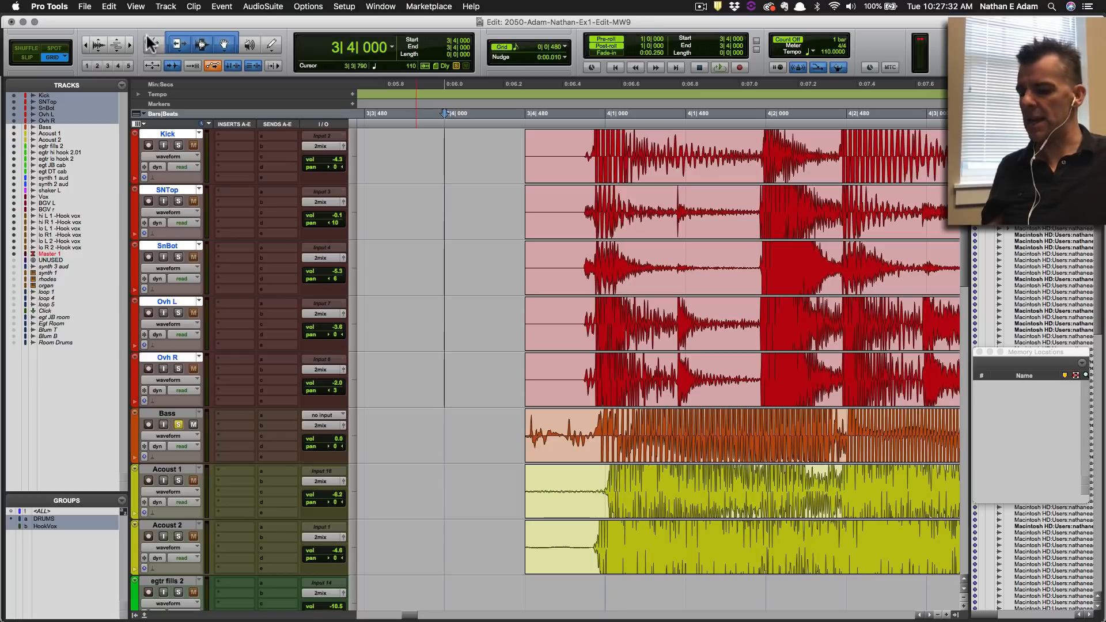
# Fit the whole session in view, zoom back in around the clip starts near bar 4, and save the session.
pyautogui.hotkey('alt', 'a')
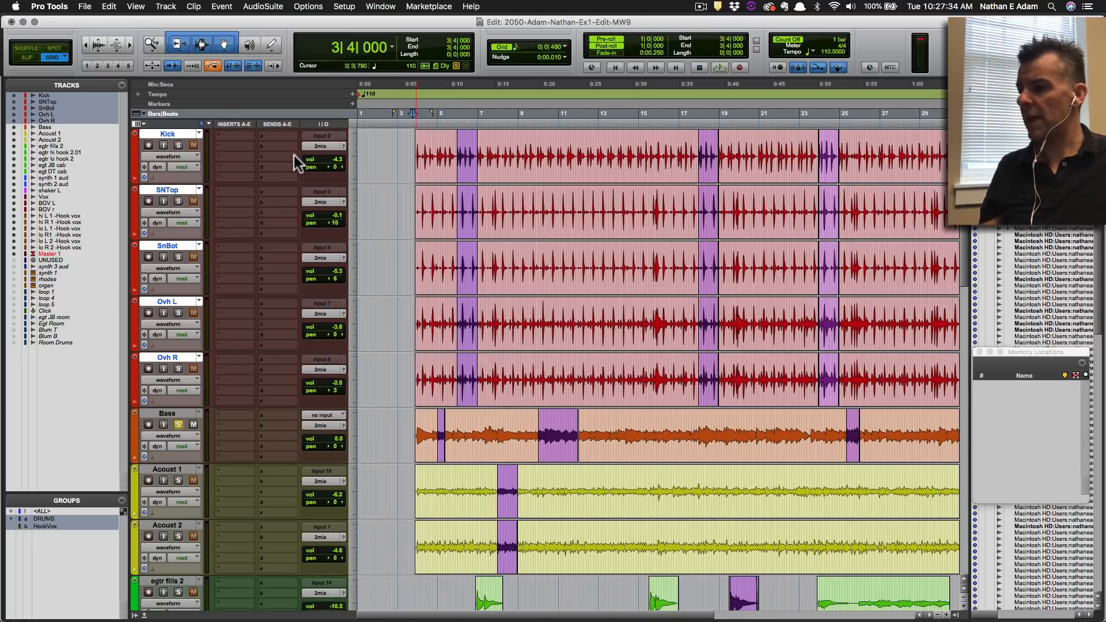
pyautogui.press('t')
pyautogui.press('t')
pyautogui.press('t')
pyautogui.press('super+s')
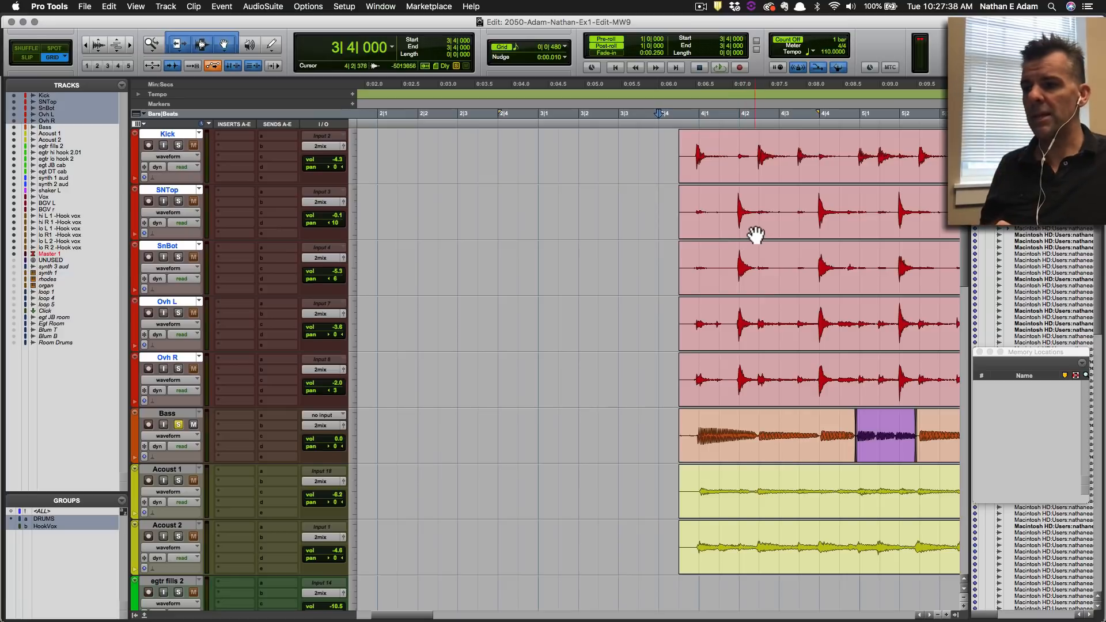
# Add a grouped fade-in at the start of the drum clips from 3|4|480 to 4|1|000.
pyautogui.click(682, 137)
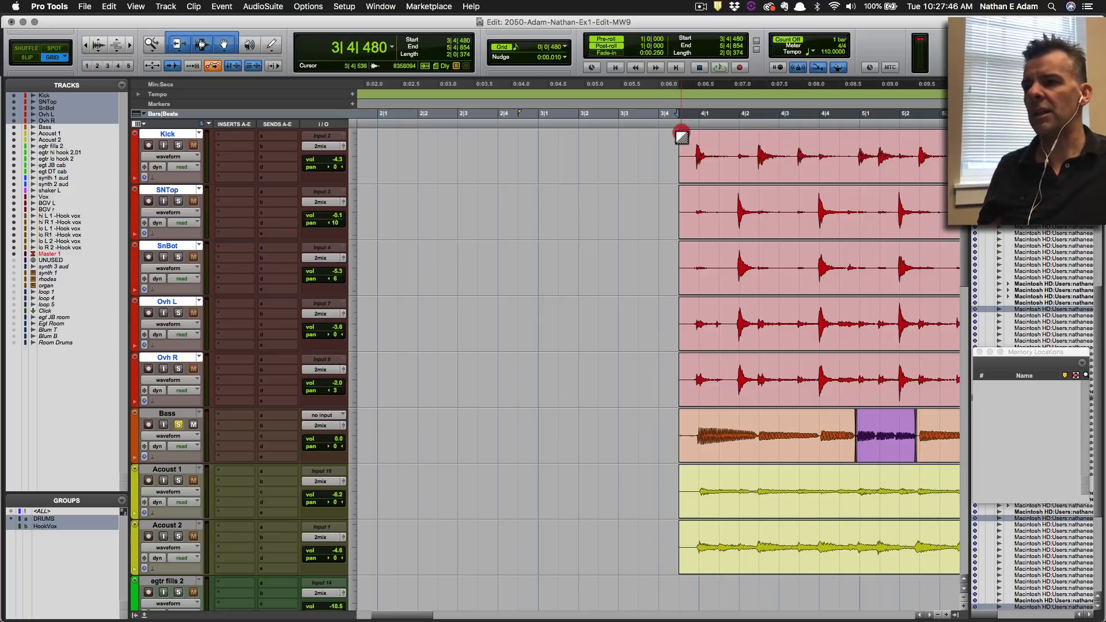
pyautogui.moveTo(684, 137); pyautogui.dragTo(694, 137)
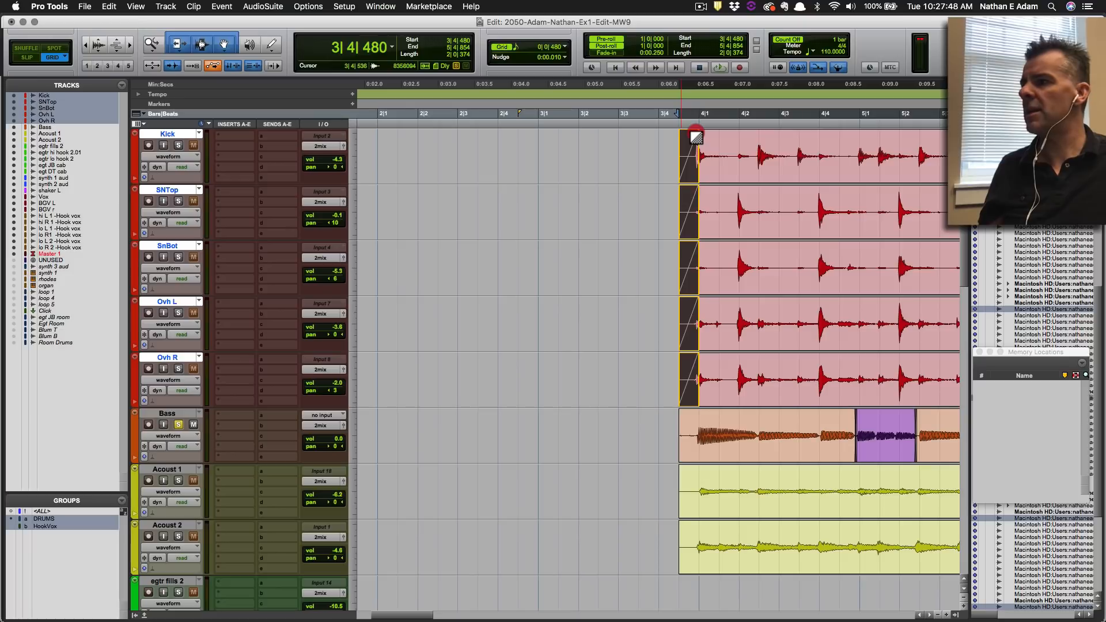
pyautogui.click(697, 130)
pyautogui.press('r')
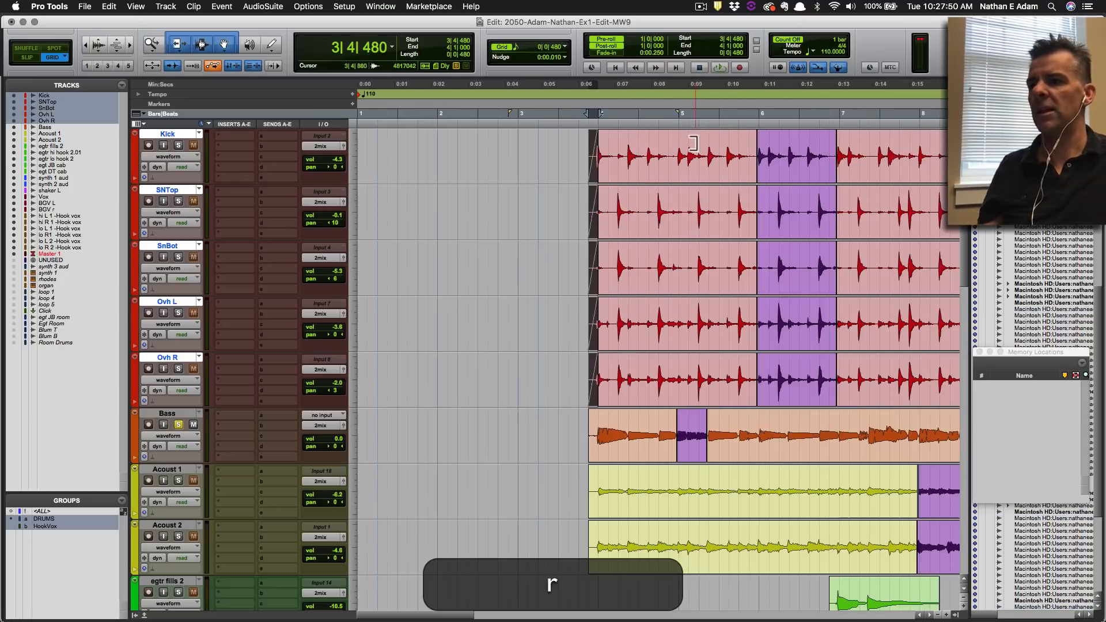
pyautogui.press('t')
pyautogui.press('t')
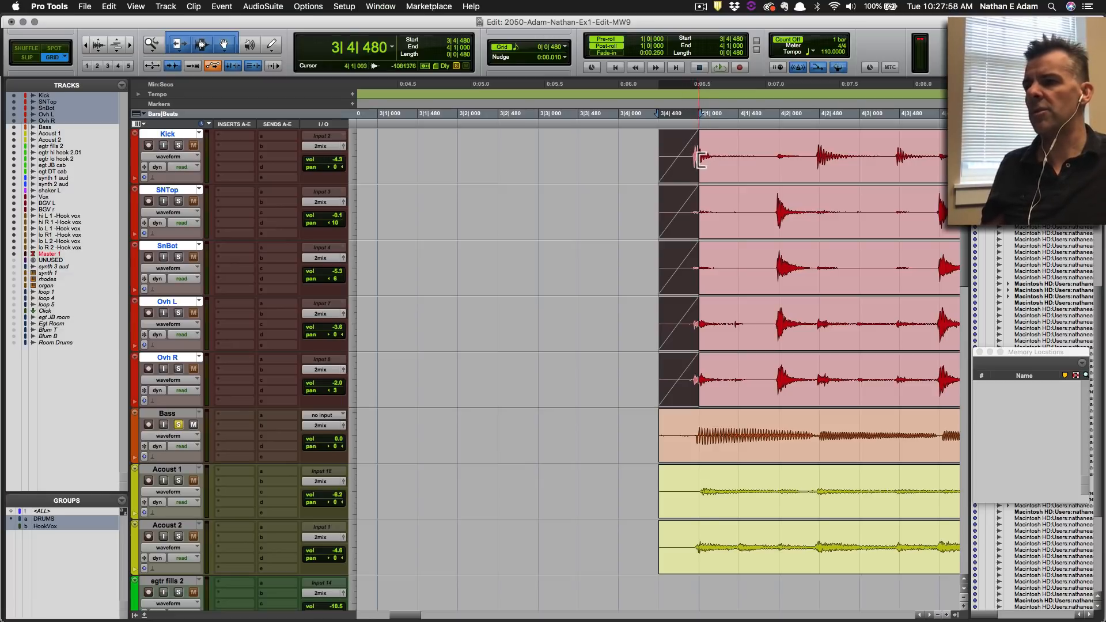
# Try drum fade-in ends at 4|1|829 and 3|4|866, and delete the fade from the drum clips.
pyautogui.moveTo(692, 159); pyautogui.dragTo(768, 196)
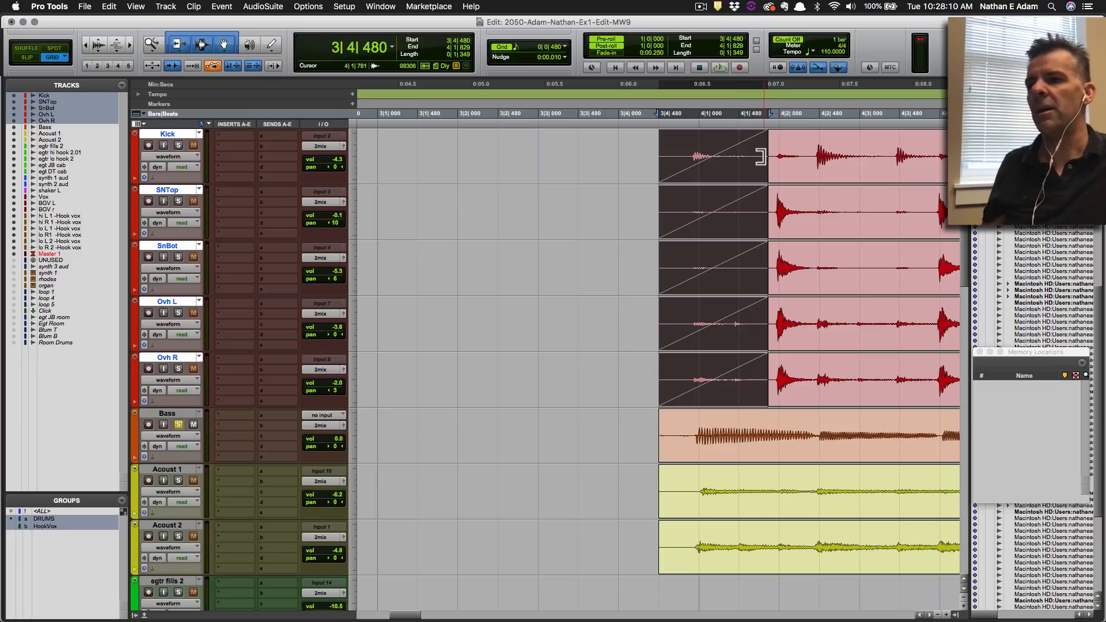
pyautogui.moveTo(760, 157); pyautogui.dragTo(698, 162)
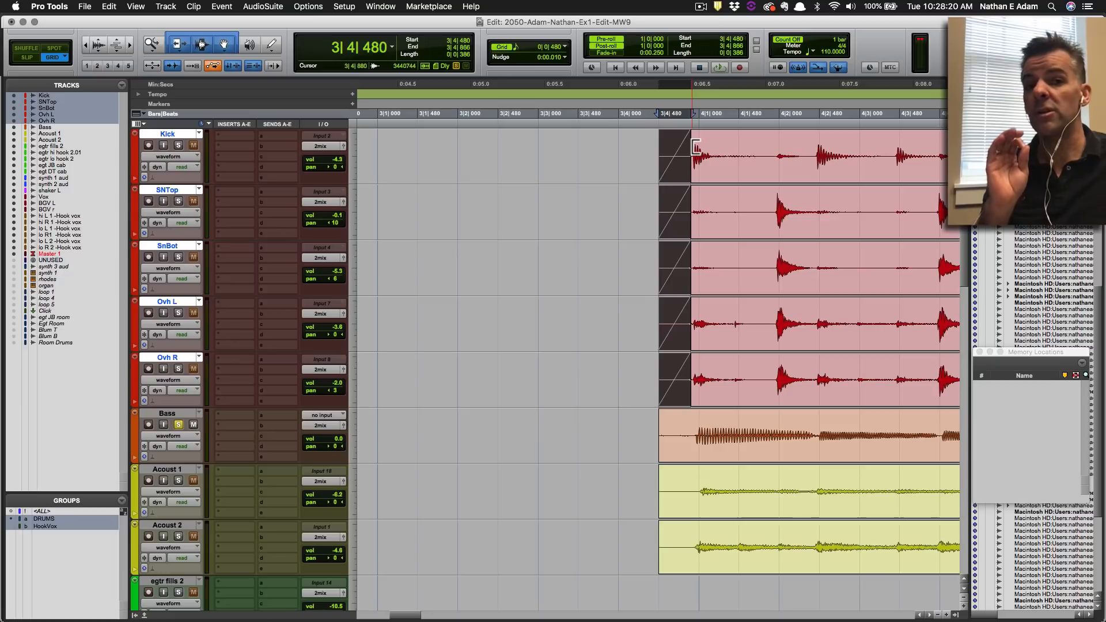
pyautogui.press('super+z')
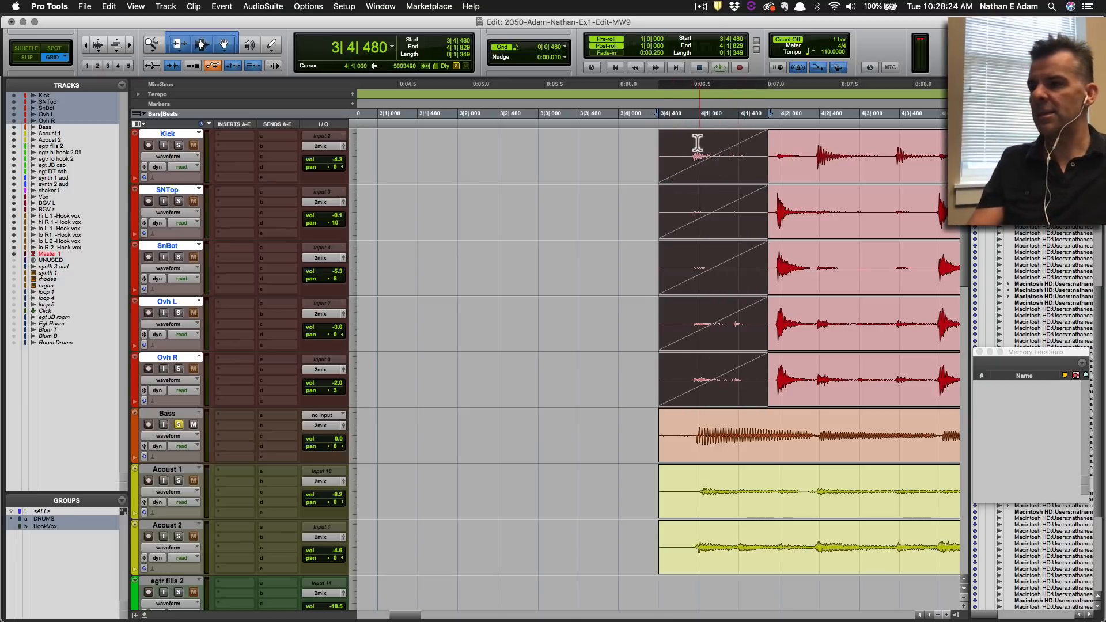
pyautogui.doubleClick(710, 173)
pyautogui.press('BackSpace')
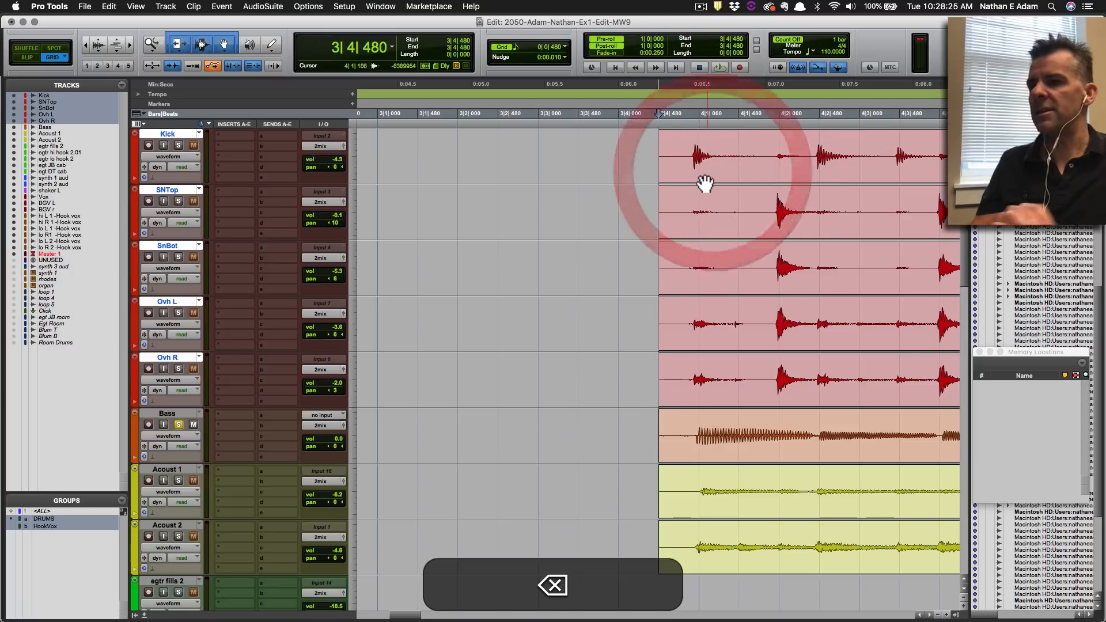
# Save the session and fade in the drum clips to 3|4|811, Bass and Acoust 1 to about 3|4|866, and Acoust 2 to 3|4|777.
pyautogui.click(634, 153)
pyautogui.press('super+s')
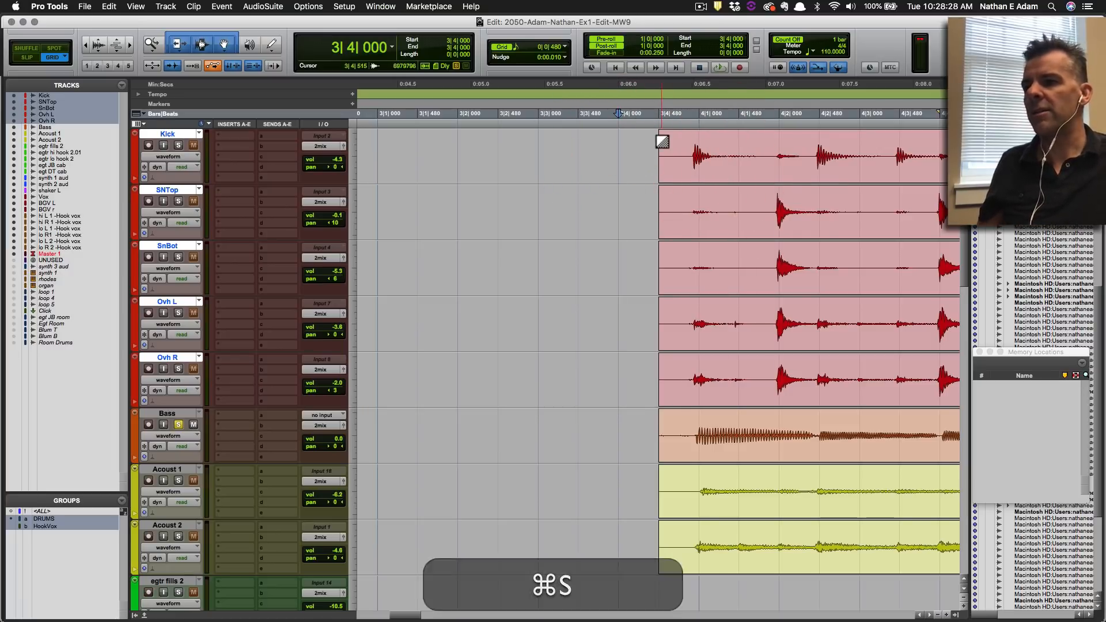
pyautogui.moveTo(663, 142); pyautogui.dragTo(688, 138)
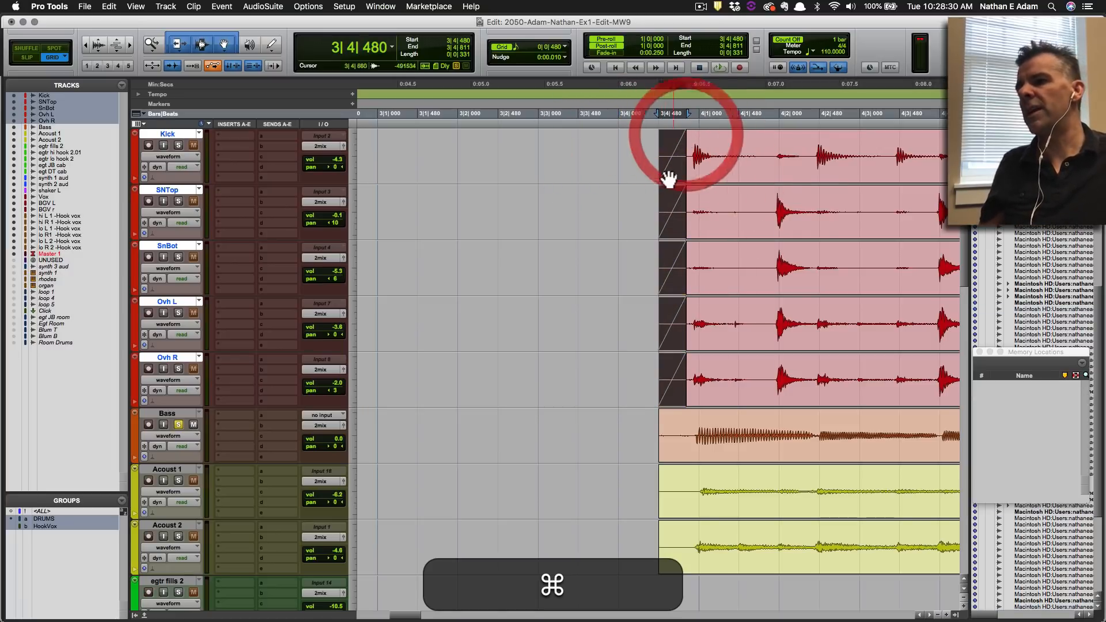
pyautogui.moveTo(660, 420); pyautogui.dragTo(691, 416)
pyautogui.moveTo(661, 470); pyautogui.dragTo(691, 471)
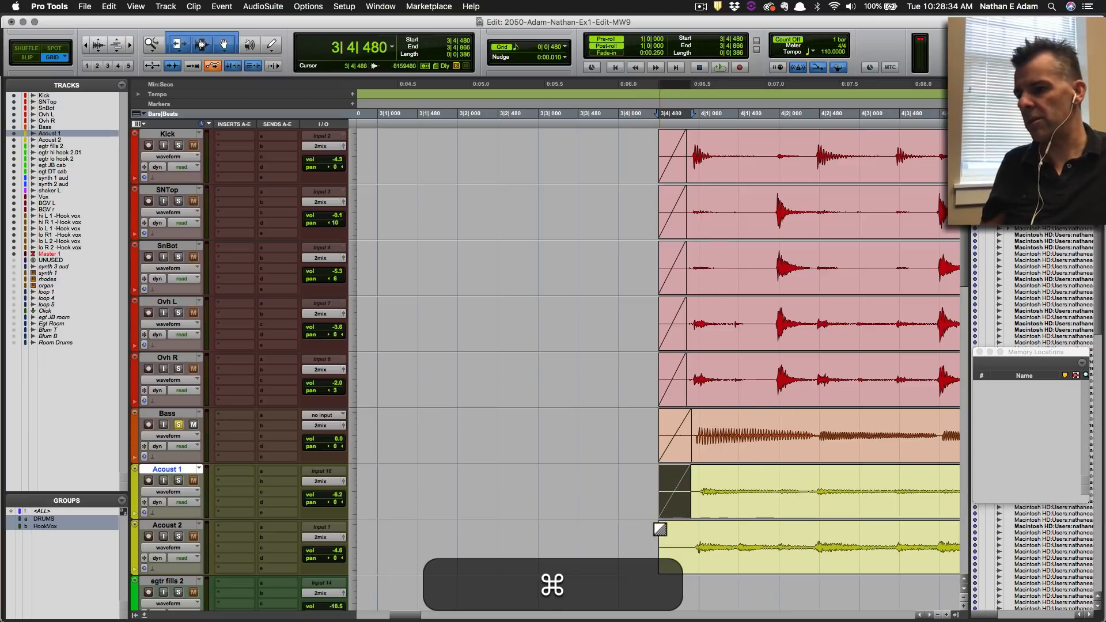
pyautogui.moveTo(661, 529); pyautogui.dragTo(683, 529)
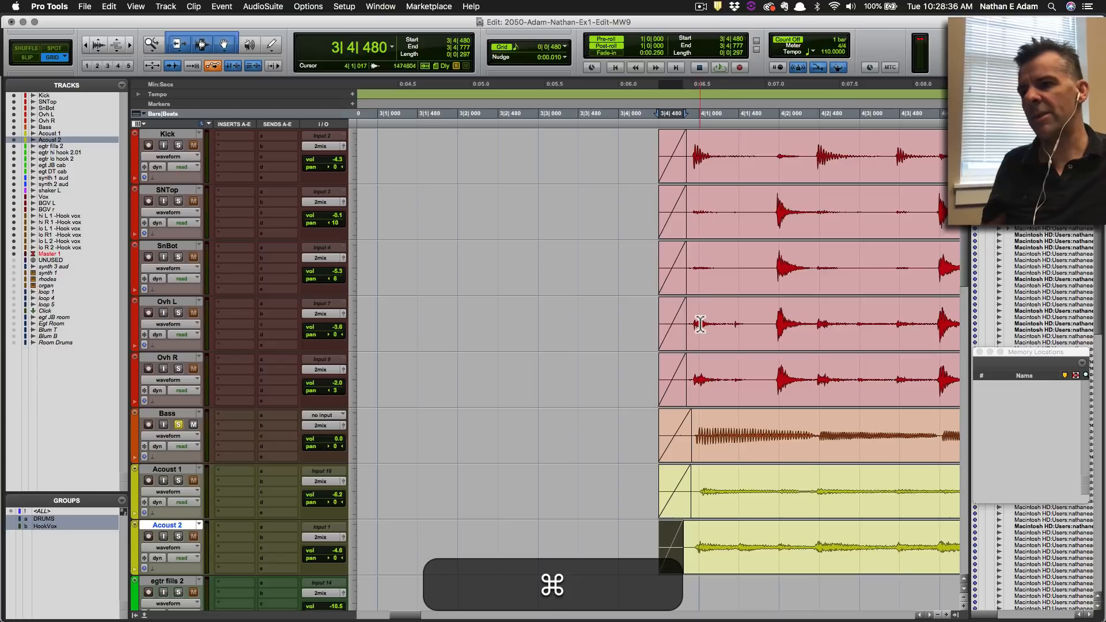
# Undo the fade-ins on the drum, Bass and both acoustic guitar clips.
pyautogui.press('super+z')
pyautogui.press('super+z')
pyautogui.press('super+z')
pyautogui.press('super+z')
# Reduce the display height of all tracks and save the session.
pyautogui.press('super+s')
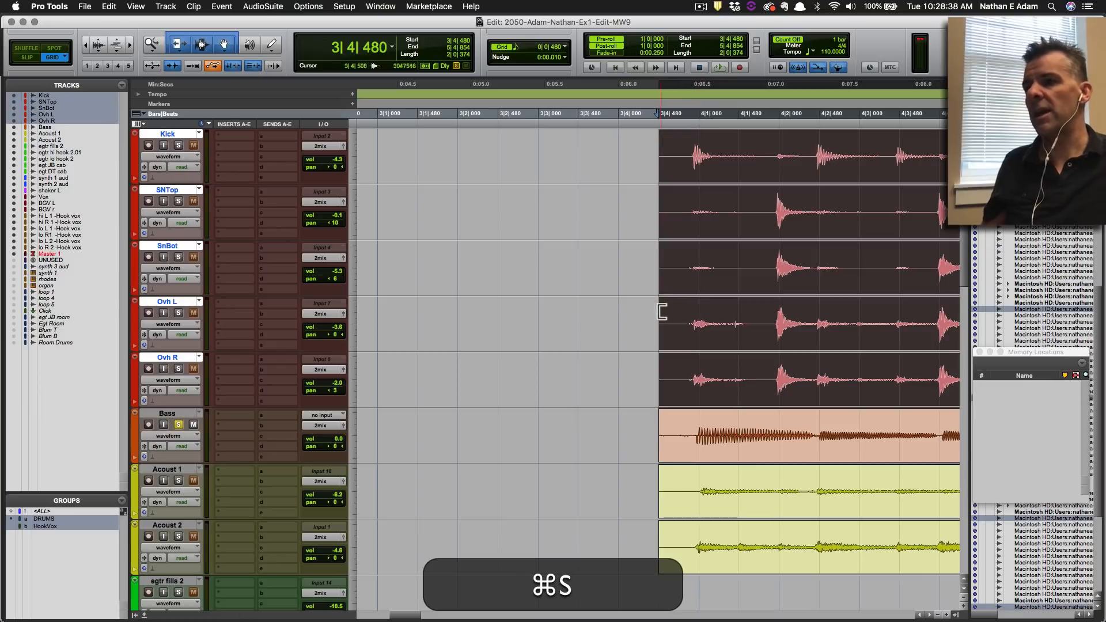
pyautogui.press('ctrl+alt+super+Down')
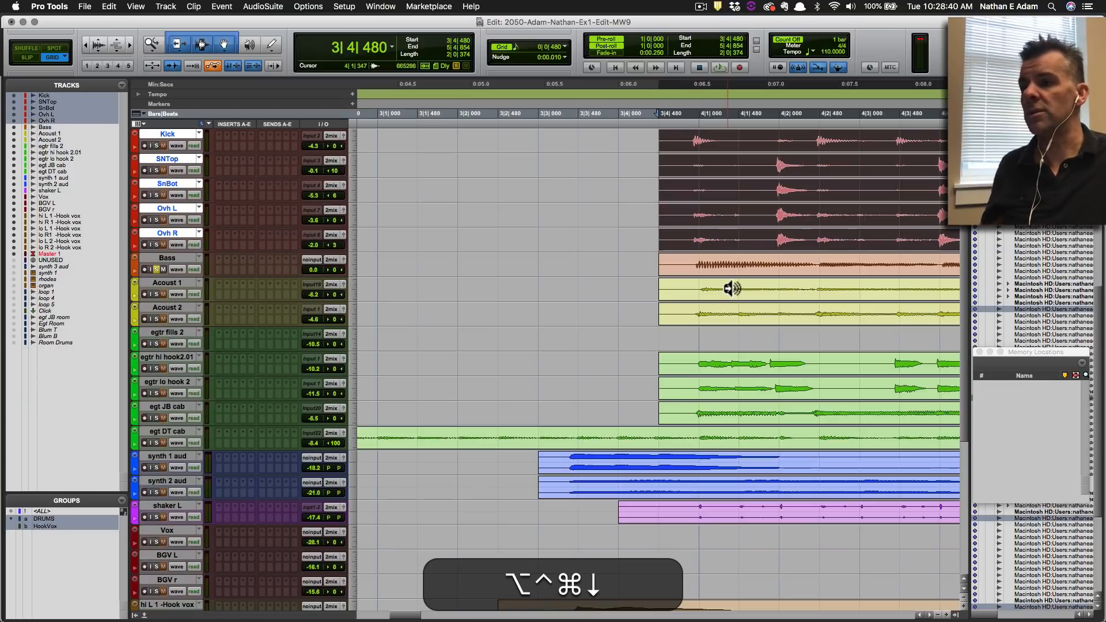
pyautogui.press('ctrl+alt+super+s')
pyautogui.press('super+s')
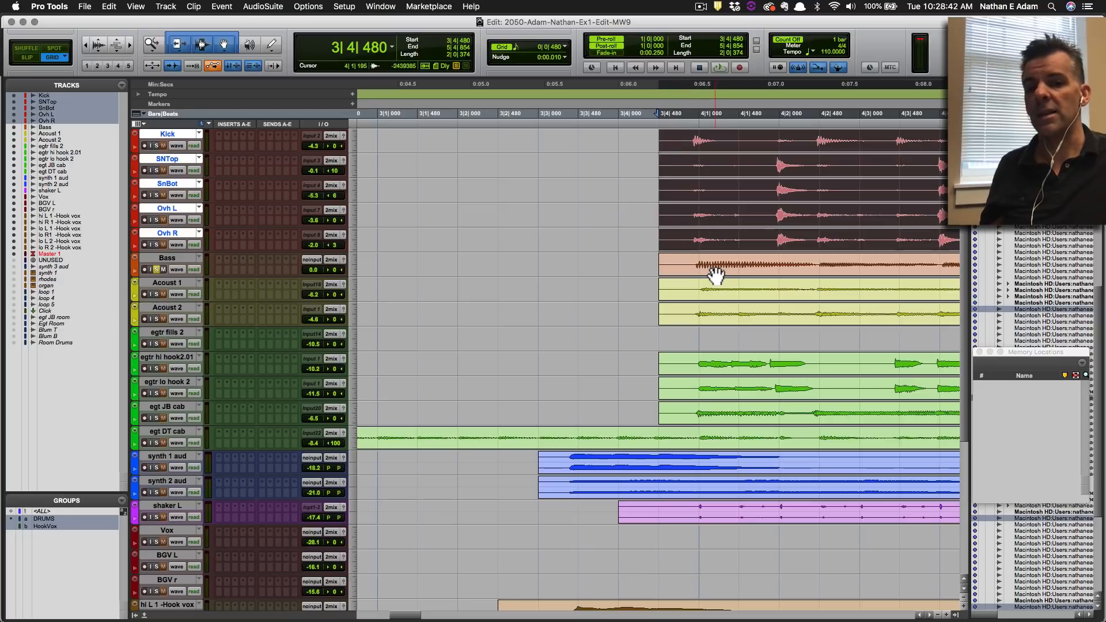
# Check the fade key on the keyboard chart in Preview, and fade in the clip starts from Kick through egt JB cab up to 3|4|791.
pyautogui.click(616, 151)
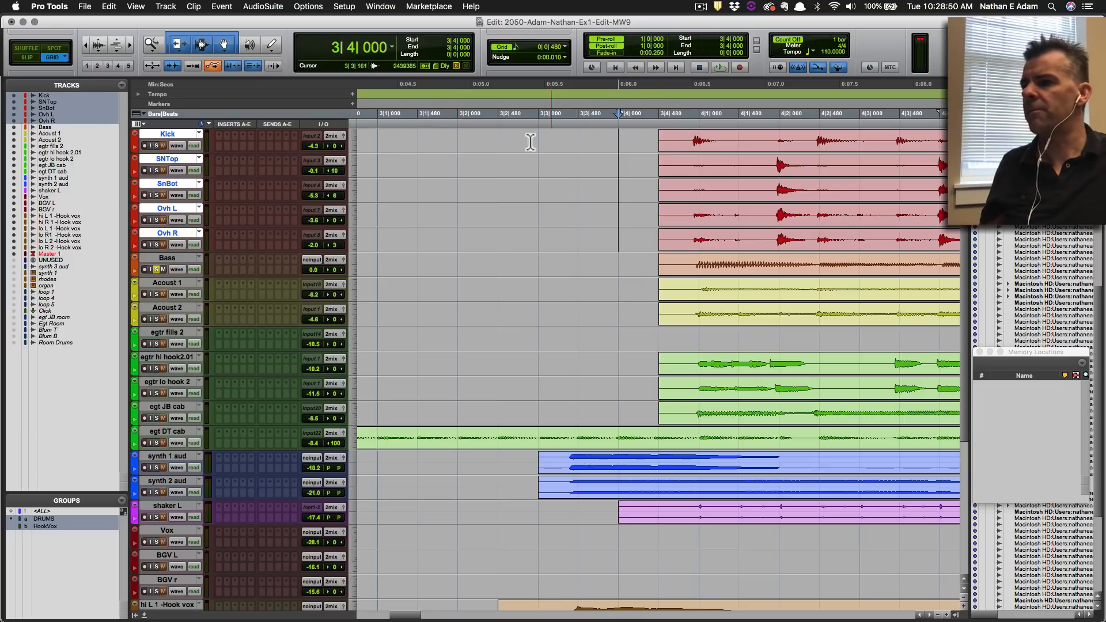
pyautogui.moveTo(392, 137); pyautogui.dragTo(685, 417)
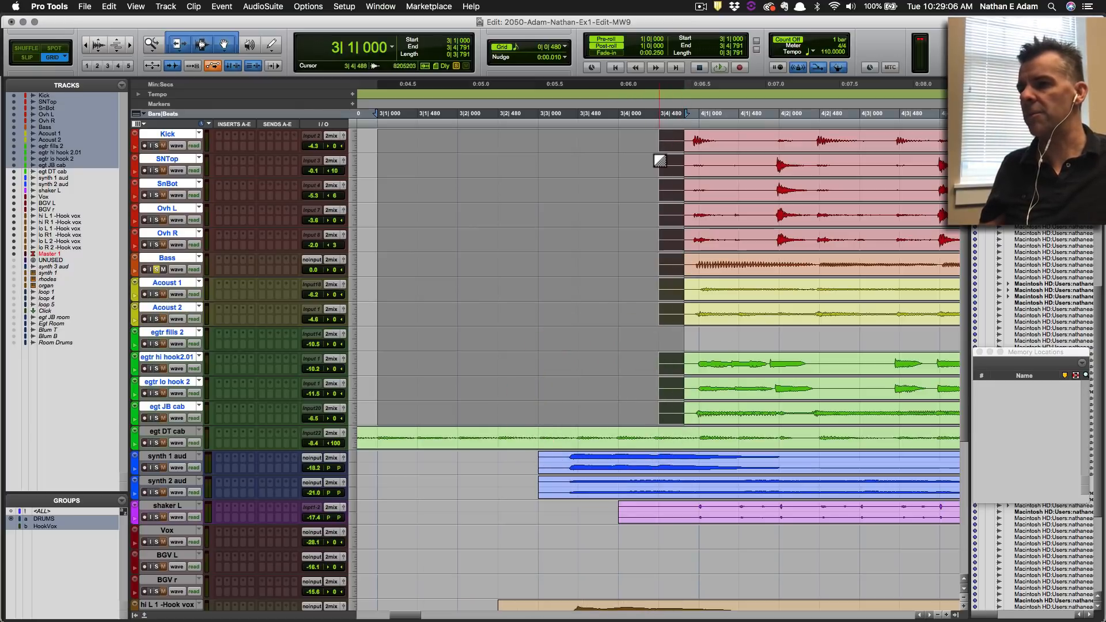
pyautogui.press('super+Tab')
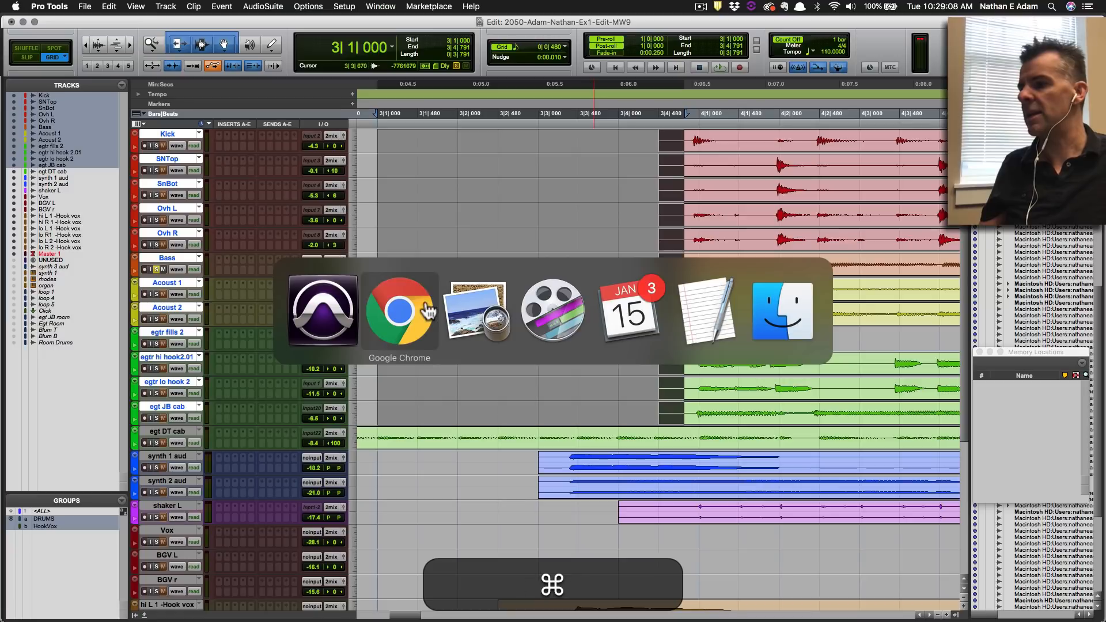
pyautogui.click(447, 314)
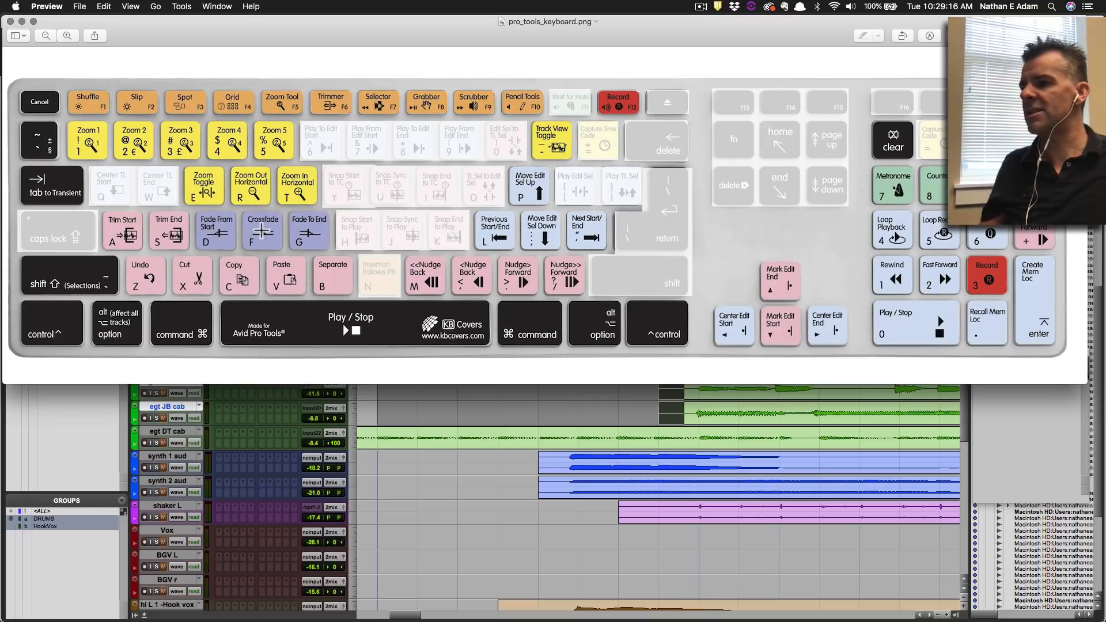
pyautogui.press('super+Tab')
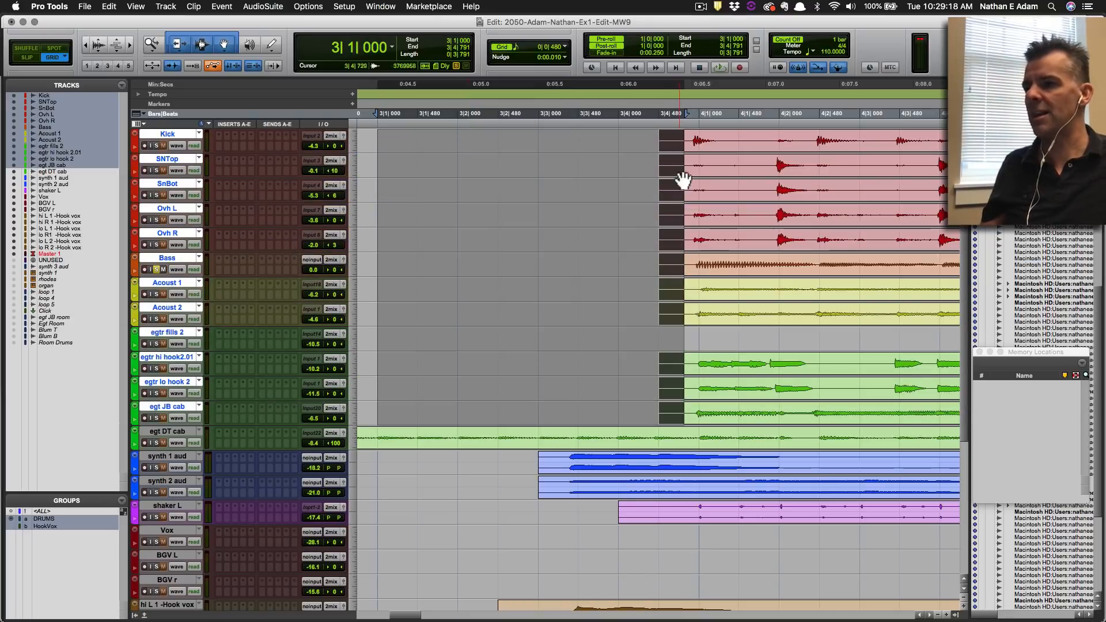
pyautogui.press('f')
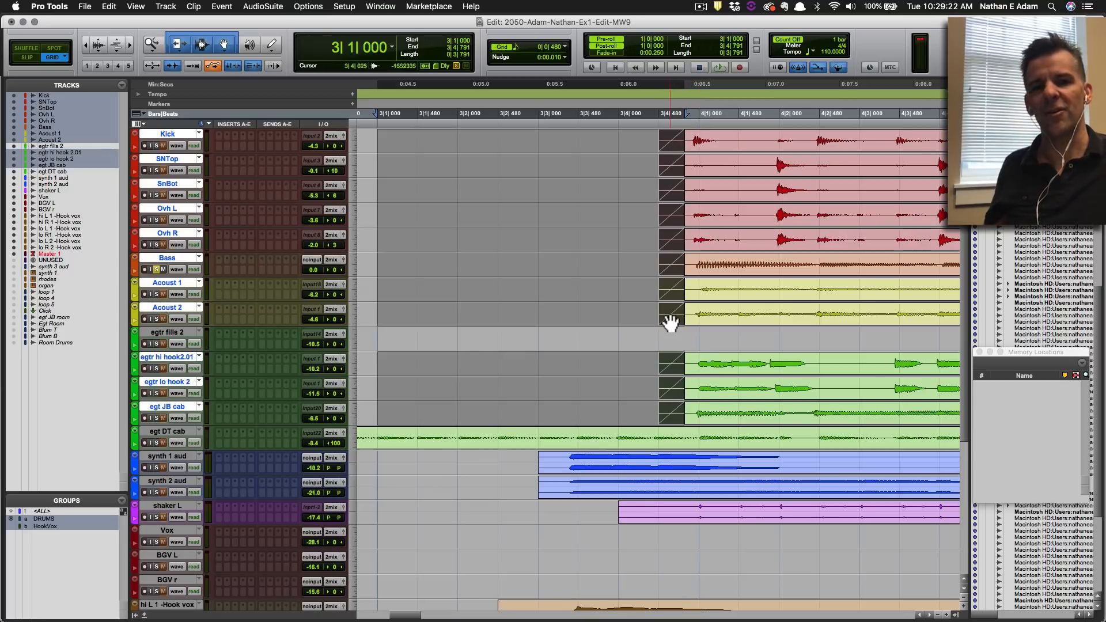
# Fade in the start of the first egt DT cab clip up to 1|4|851.
pyautogui.press('r')
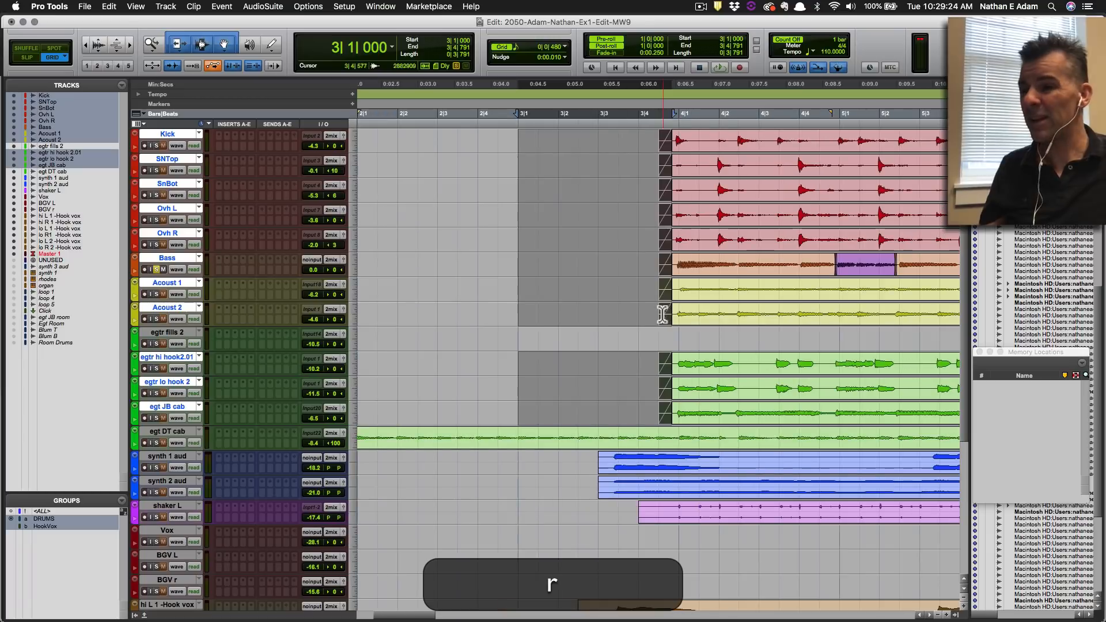
pyautogui.hscroll(-3, 598, 332)
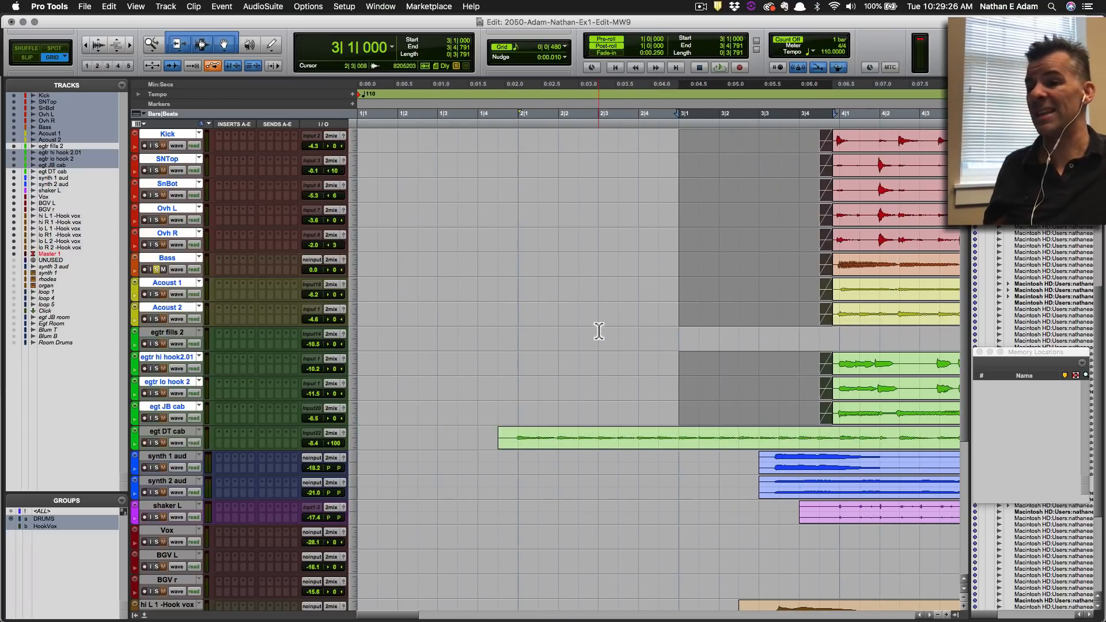
pyautogui.scroll(-2, 605, 322)
pyautogui.moveTo(382, 310); pyautogui.dragTo(514, 501)
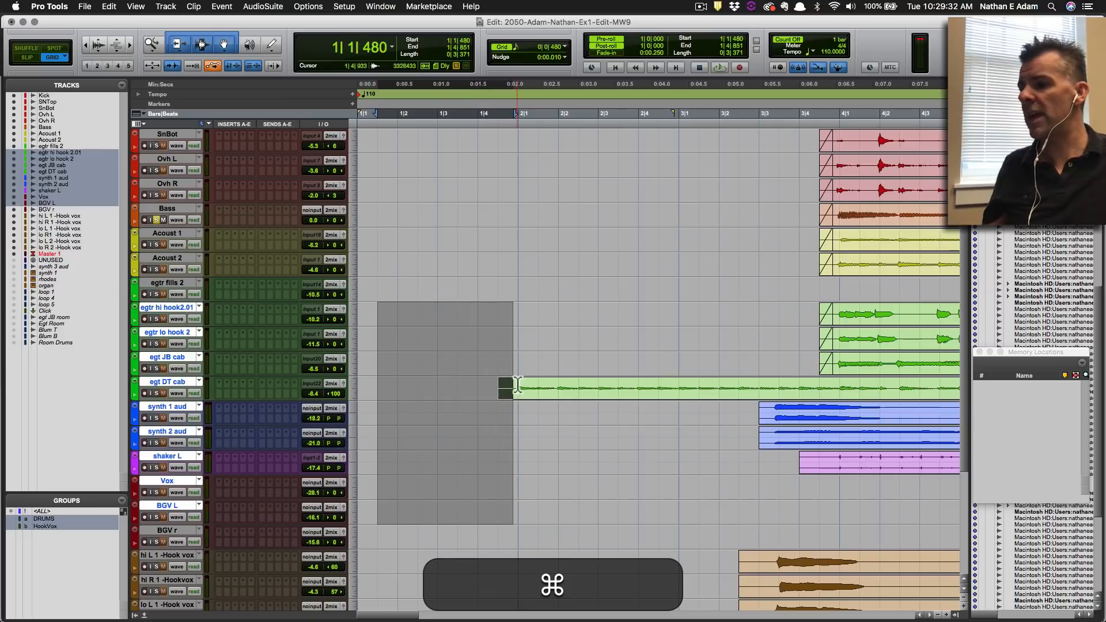
pyautogui.press('f')
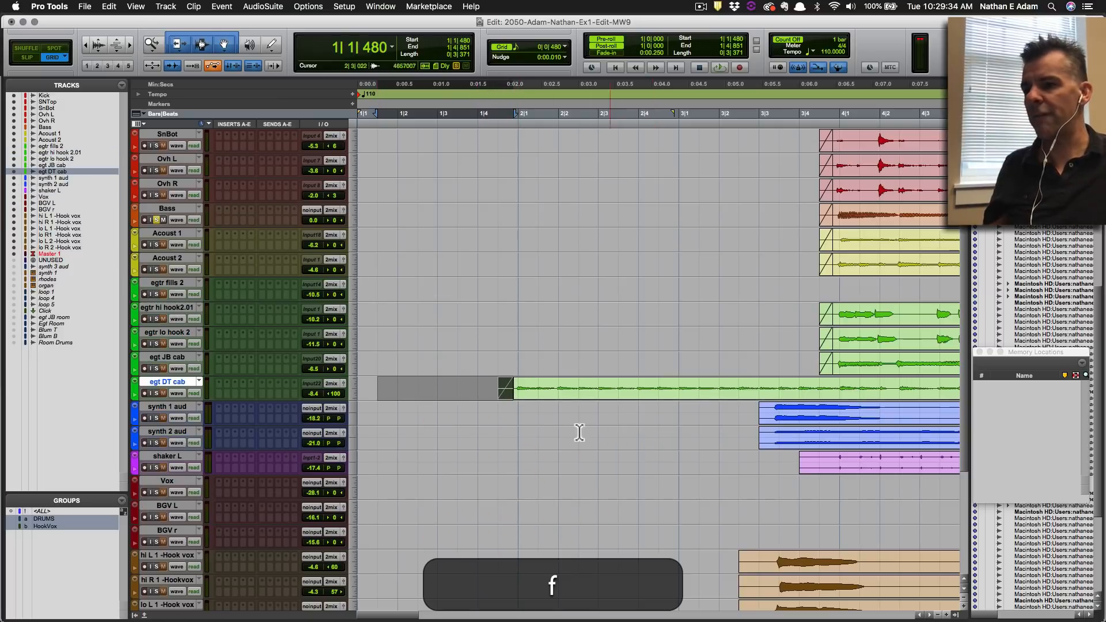
# Fade in the first clips of synth 1 aud, synth 2 aud and the six hook vox tracks up to 3|3|312.
pyautogui.hscroll(1, 585, 426)
pyautogui.scroll(-6, 585, 418)
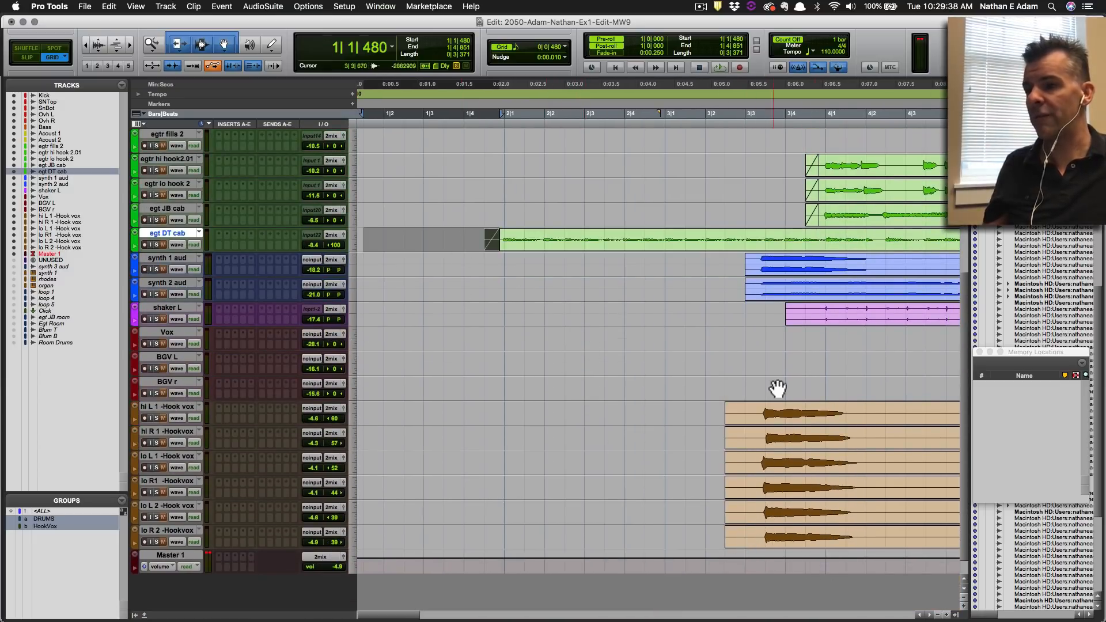
pyautogui.moveTo(425, 264); pyautogui.dragTo(755, 487)
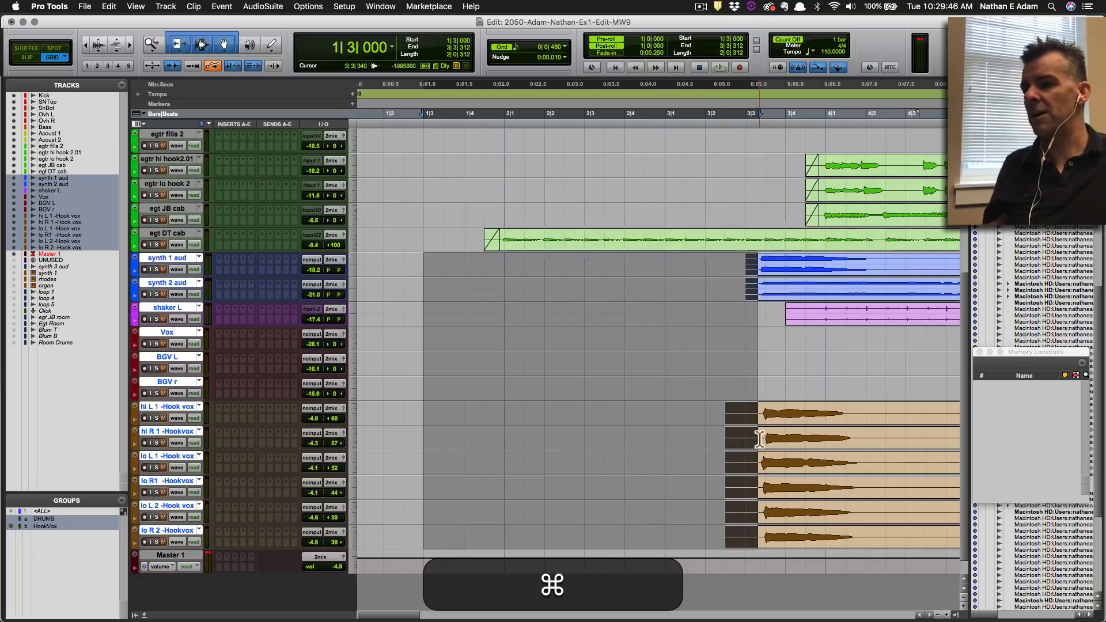
pyautogui.press('f')
# Fade out the ends of the first clips on the six hook vox tracks from 6|1|817.
pyautogui.hscroll(5, 743, 519)
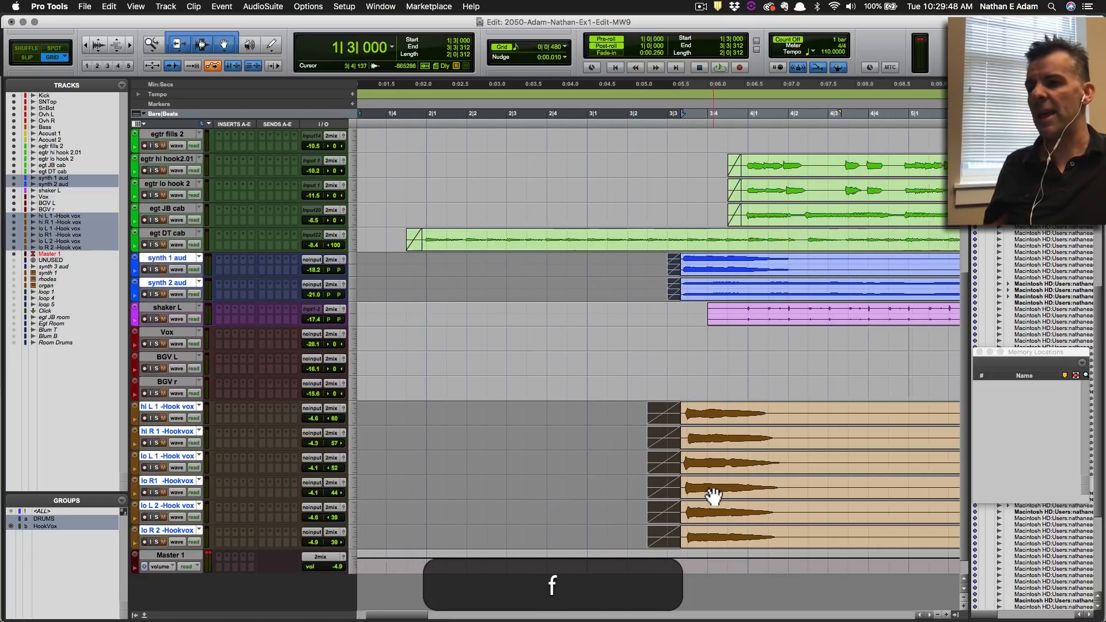
pyautogui.press('r')
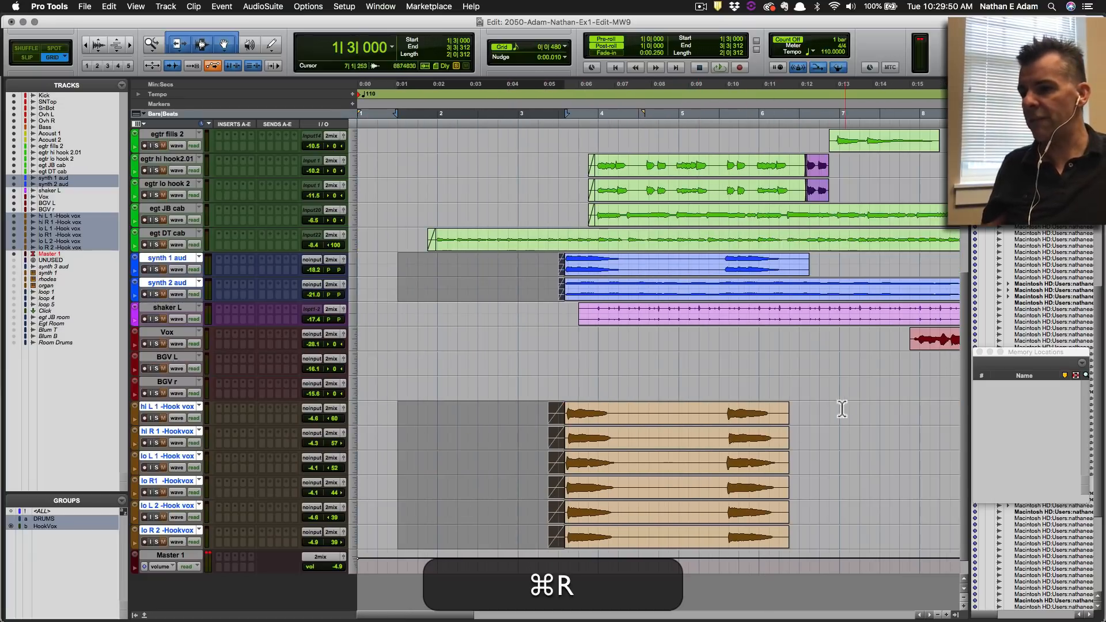
pyautogui.moveTo(837, 411); pyautogui.dragTo(775, 450)
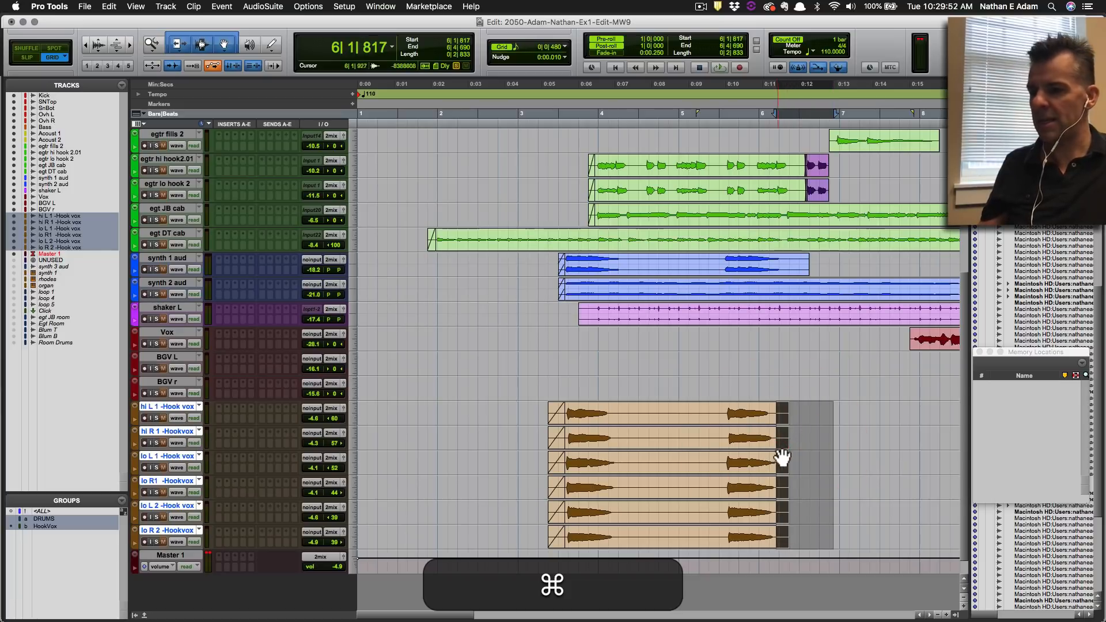
pyautogui.press('f')
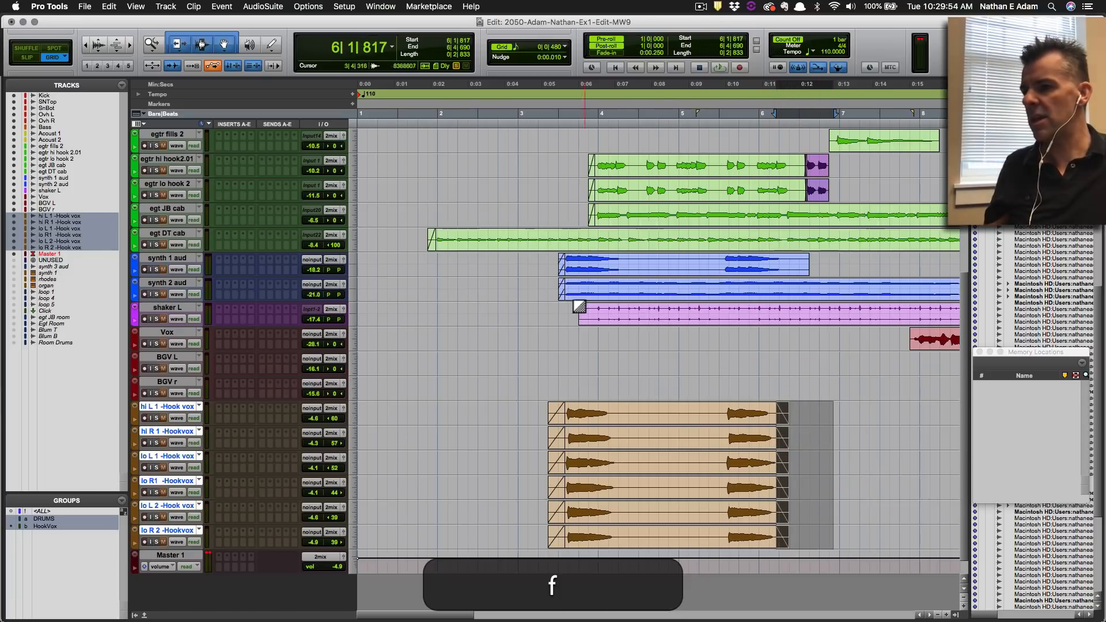
# Fade in the start of the first shaker L clip up to 3|4|811.
pyautogui.moveTo(547, 314); pyautogui.dragTo(596, 314)
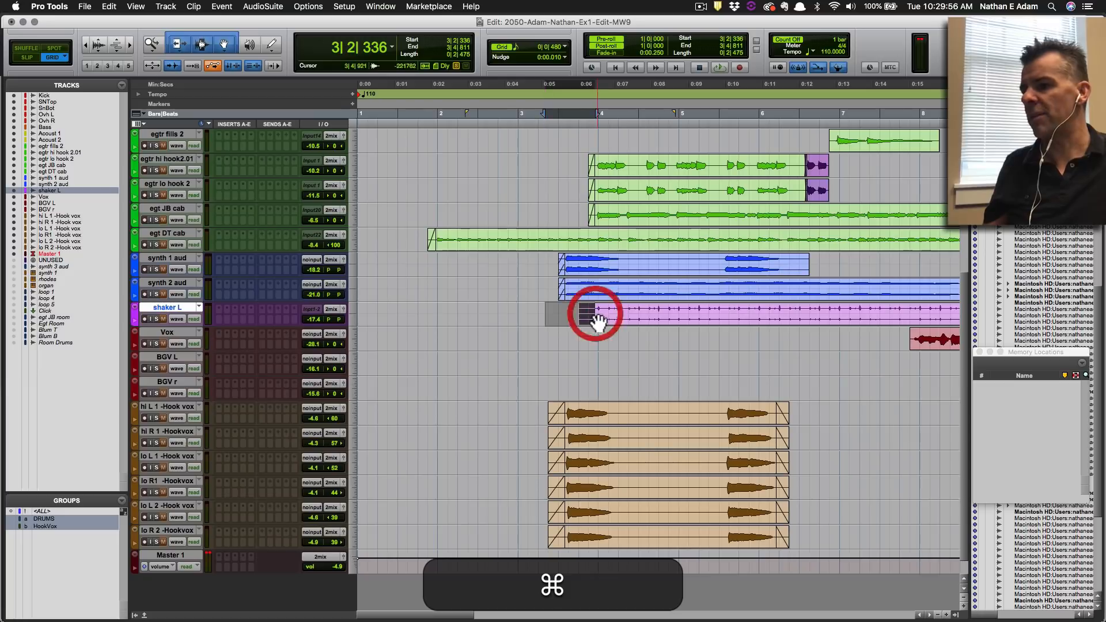
pyautogui.press('cmd+f')
pyautogui.press('f')
# Fade out the first synth 1 aud clip from 6|2|490 and the first synth 2 aud clip from 9|2|562.
pyautogui.hscroll(8, 678, 337)
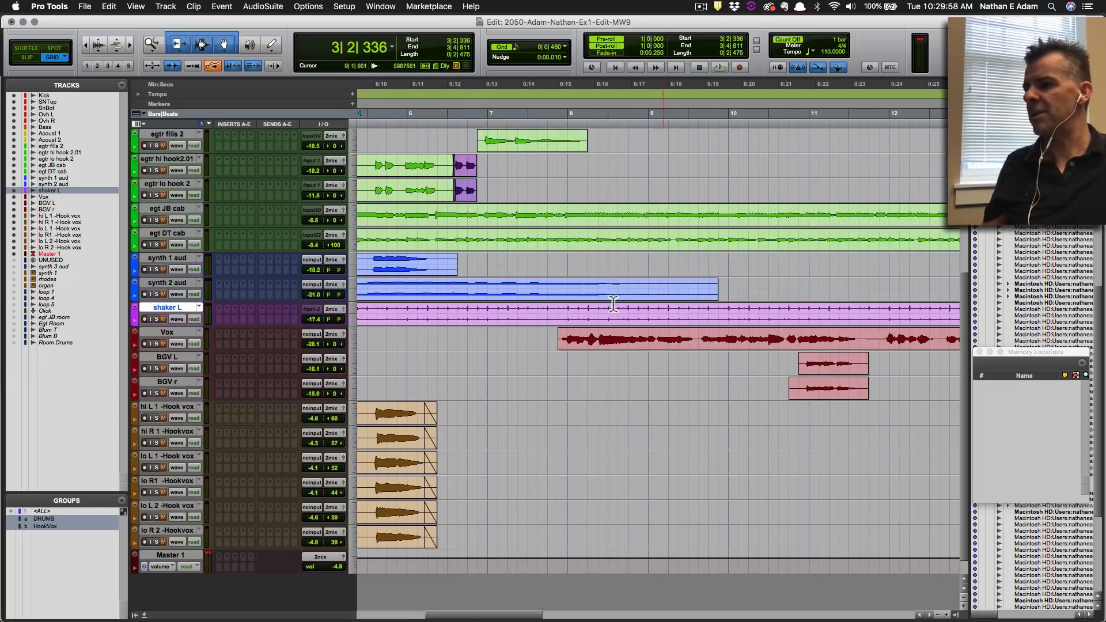
pyautogui.moveTo(478, 264); pyautogui.dragTo(454, 267)
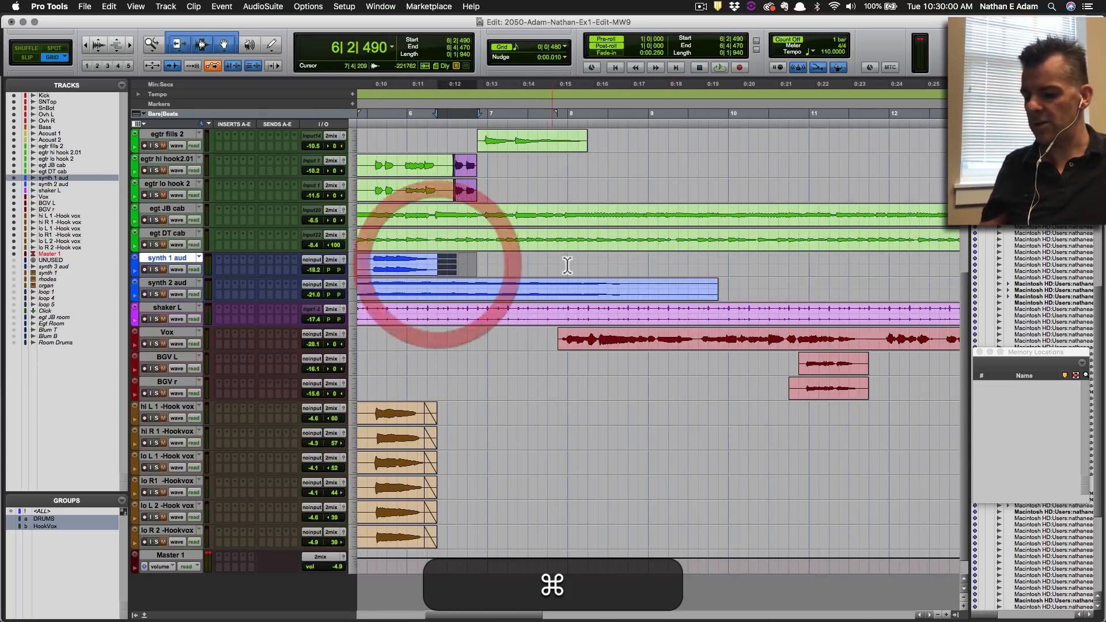
pyautogui.press('cmd+f')
pyautogui.moveTo(780, 286); pyautogui.dragTo(698, 284)
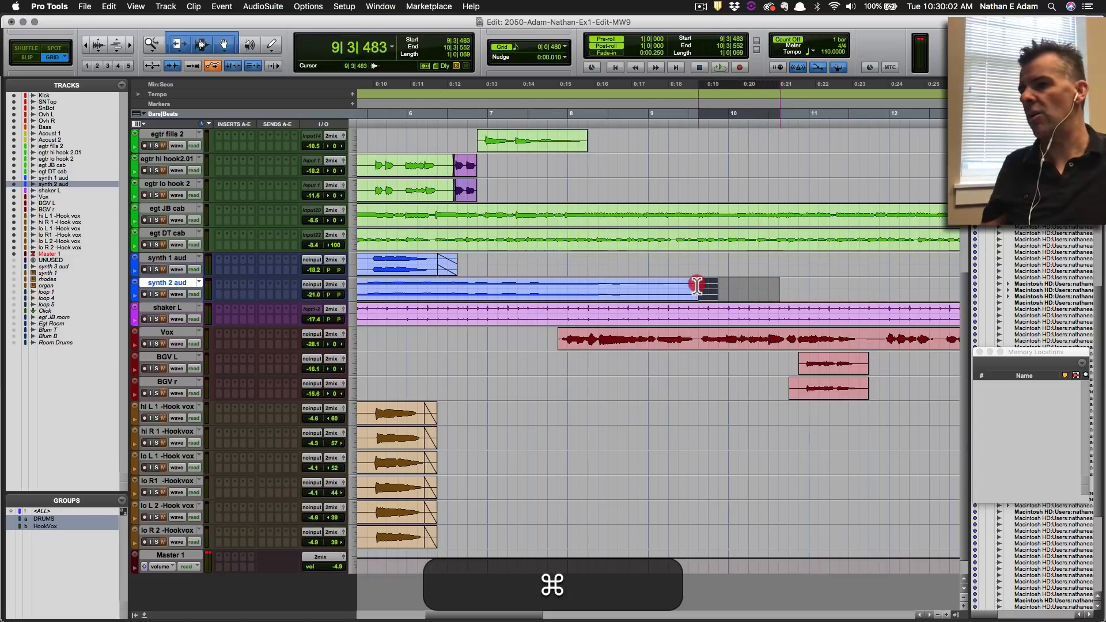
pyautogui.press('cmd+f')
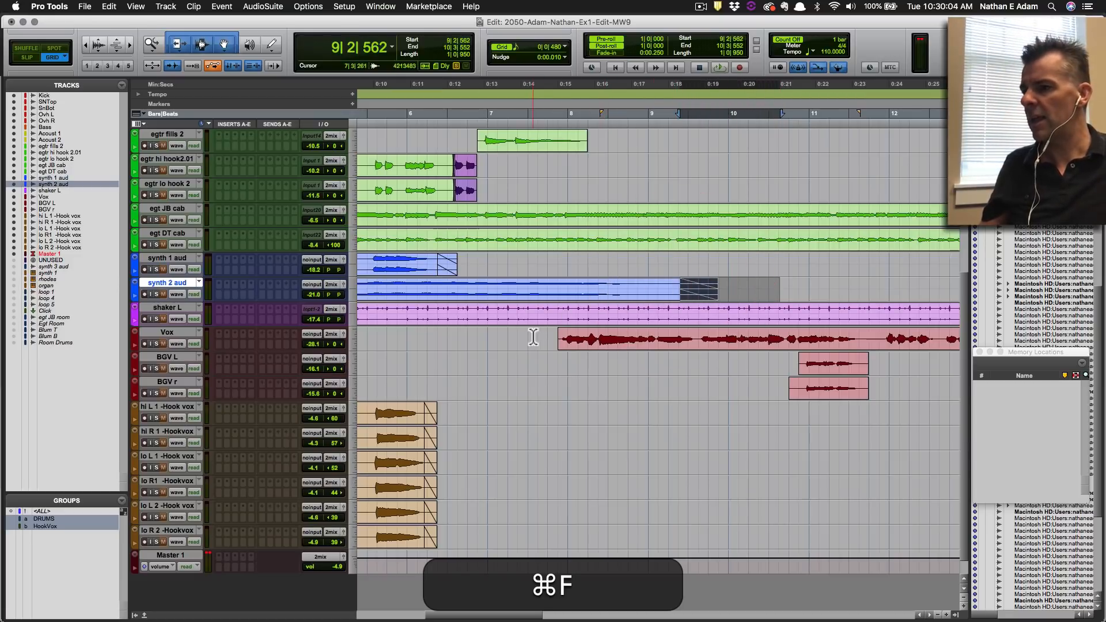
# Fade in the start of the first Vox clip up to 7|4|650.
pyautogui.moveTo(534, 337); pyautogui.dragTo(555, 345)
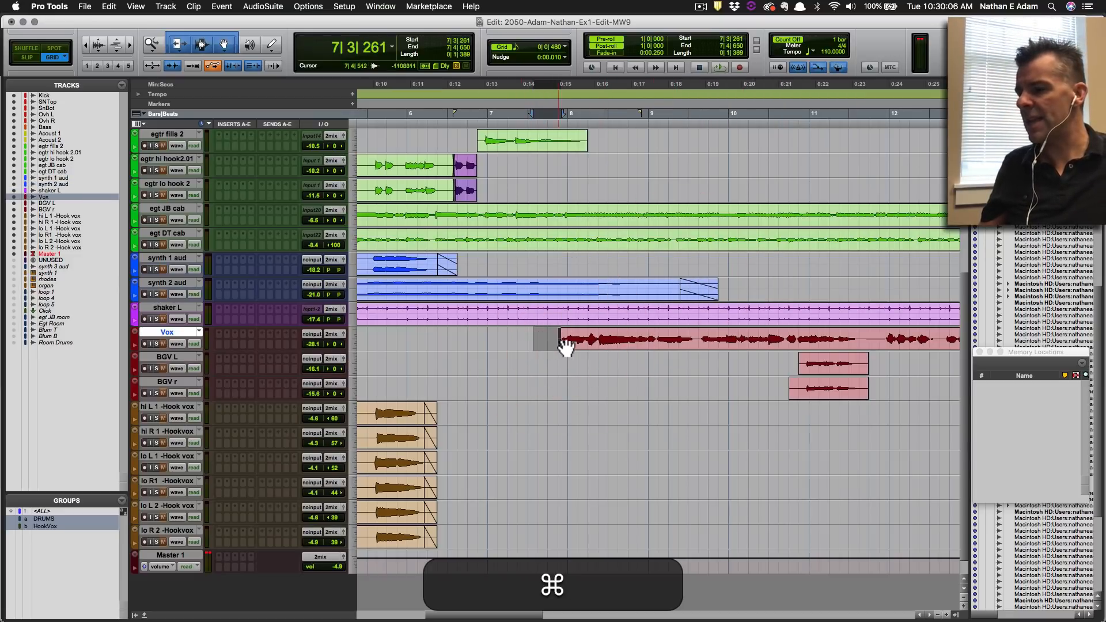
pyautogui.press('t')
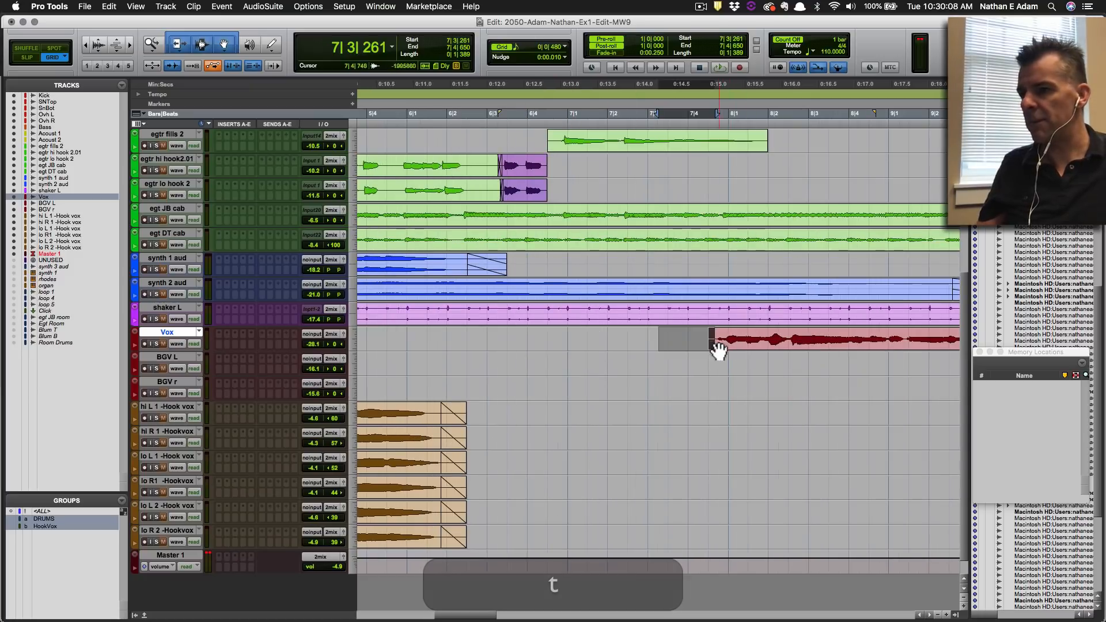
pyautogui.press('t')
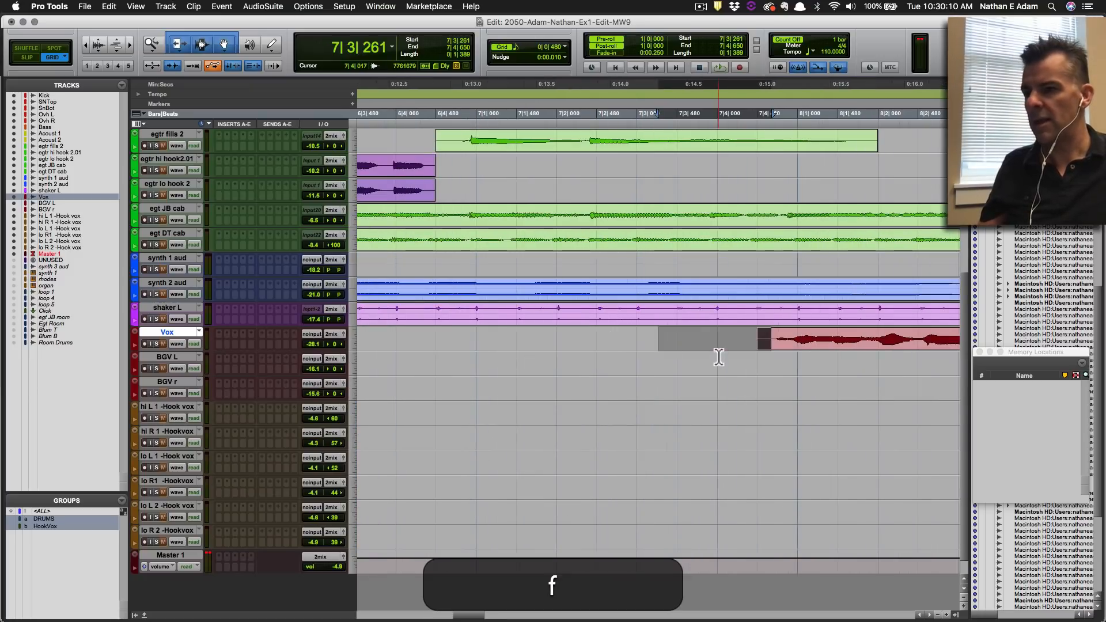
pyautogui.press('r')
pyautogui.press('r')
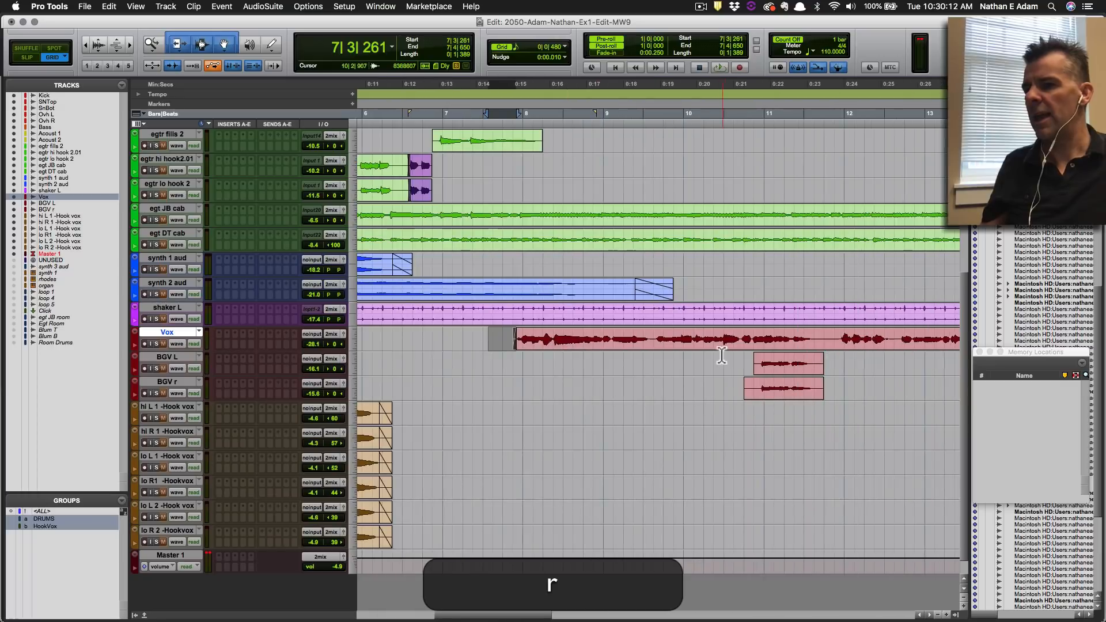
# Fade out the ends of the first BGV L and BGV r clips from 11|3|319.
pyautogui.moveTo(830, 361); pyautogui.dragTo(799, 385)
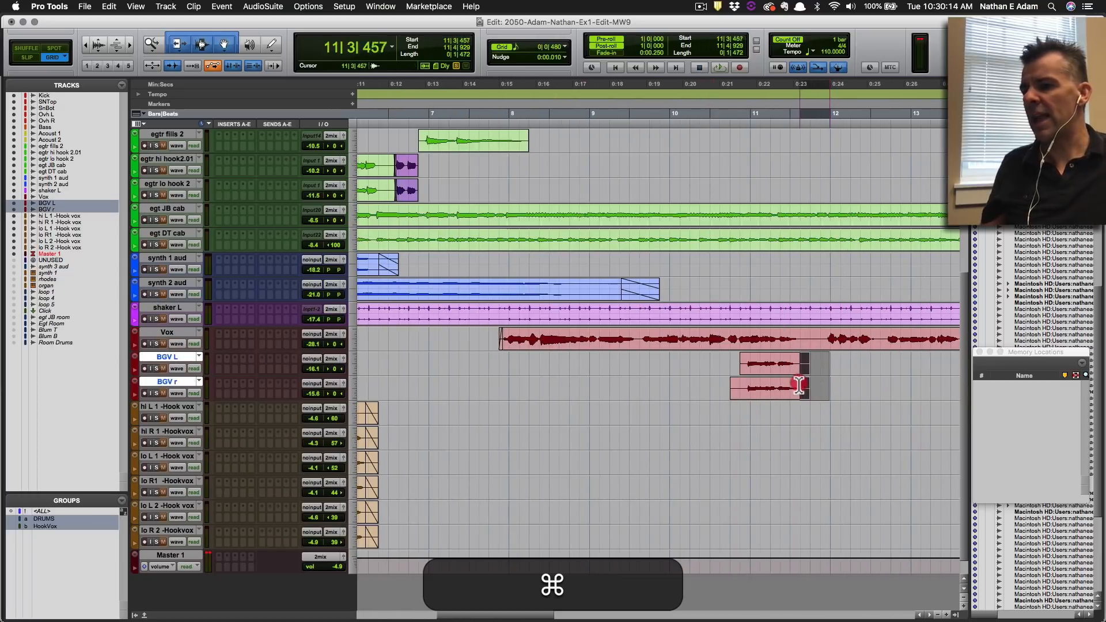
pyautogui.keyDown('super'); pyautogui.click(797, 389); pyautogui.keyUp('super')
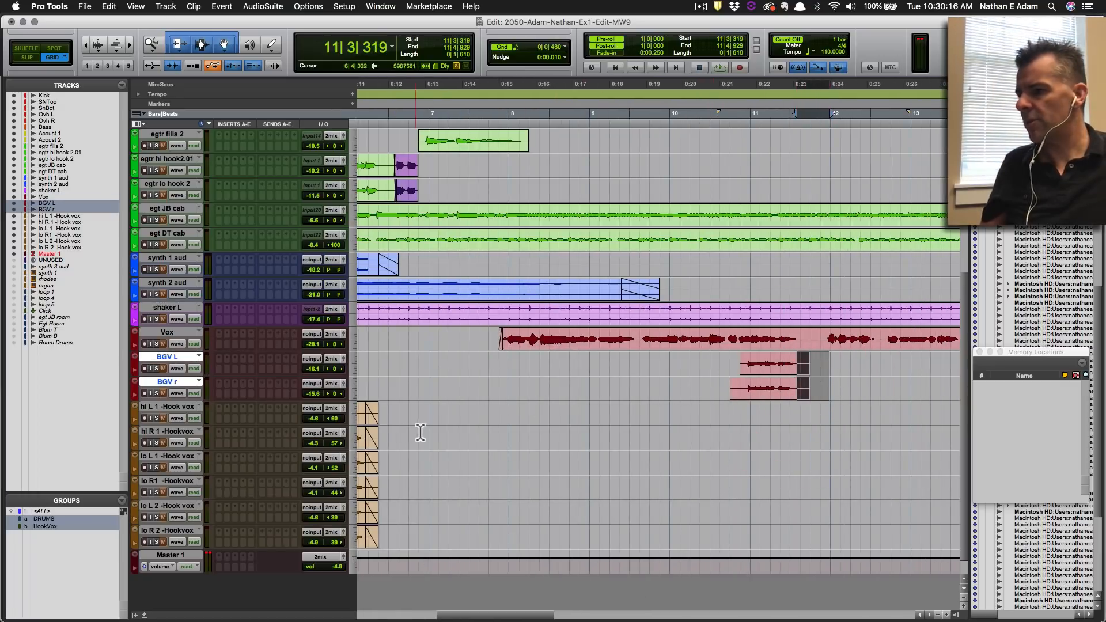
pyautogui.scroll(1, 420, 433)
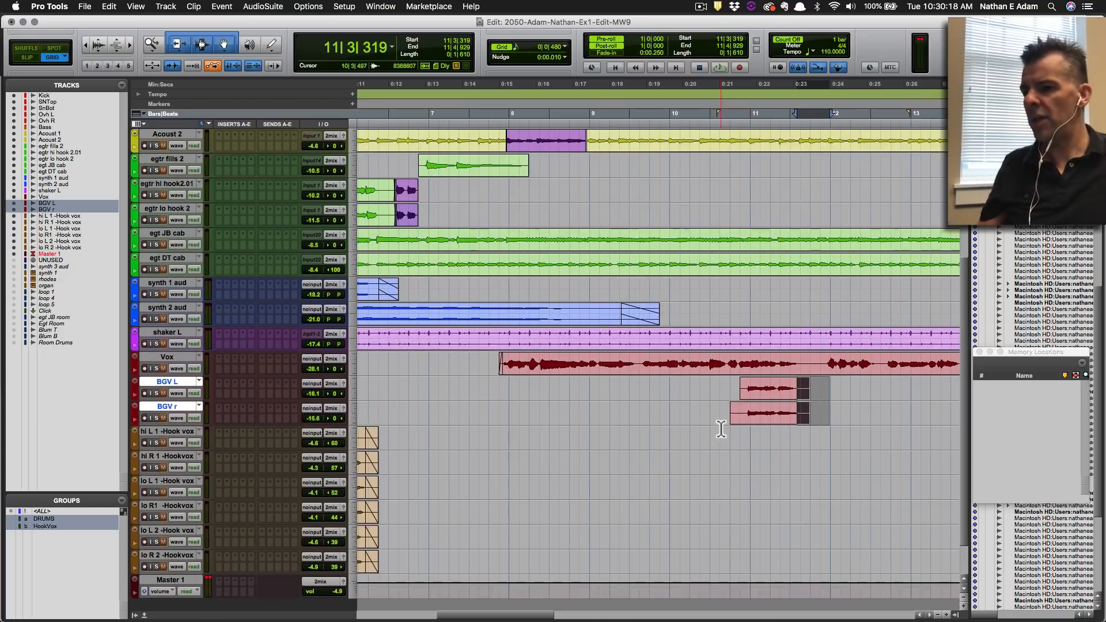
pyautogui.scroll(-2, 721, 432)
pyautogui.press('t')
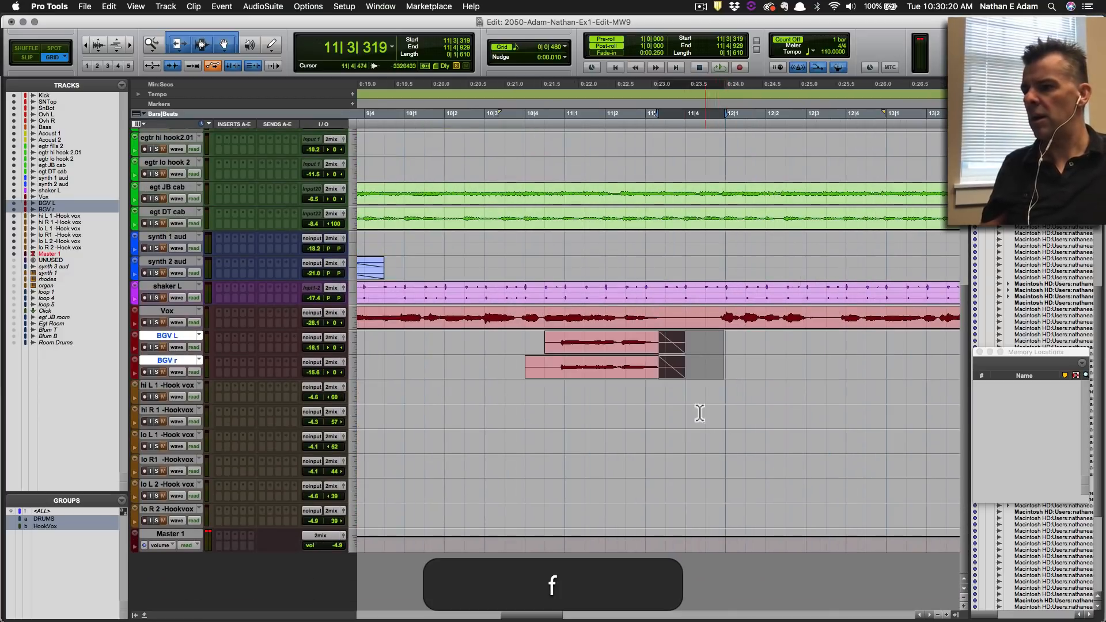
# Fade in the starts of the first BGV L and BGV r clips up to 10|4|721.
pyautogui.moveTo(493, 340); pyautogui.dragTo(563, 378)
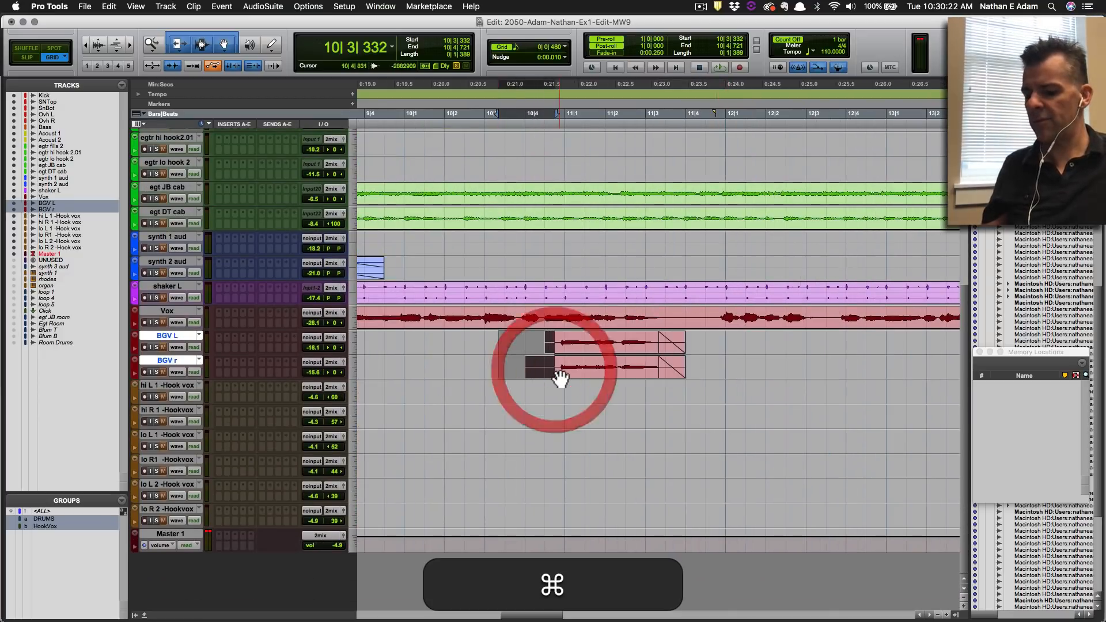
pyautogui.press('super+f')
pyautogui.press('f')
# Lengthen the fade-outs on the six hook vox clips so they begin at 6|1|129, and save the session.
pyautogui.hscroll(-12, 567, 380)
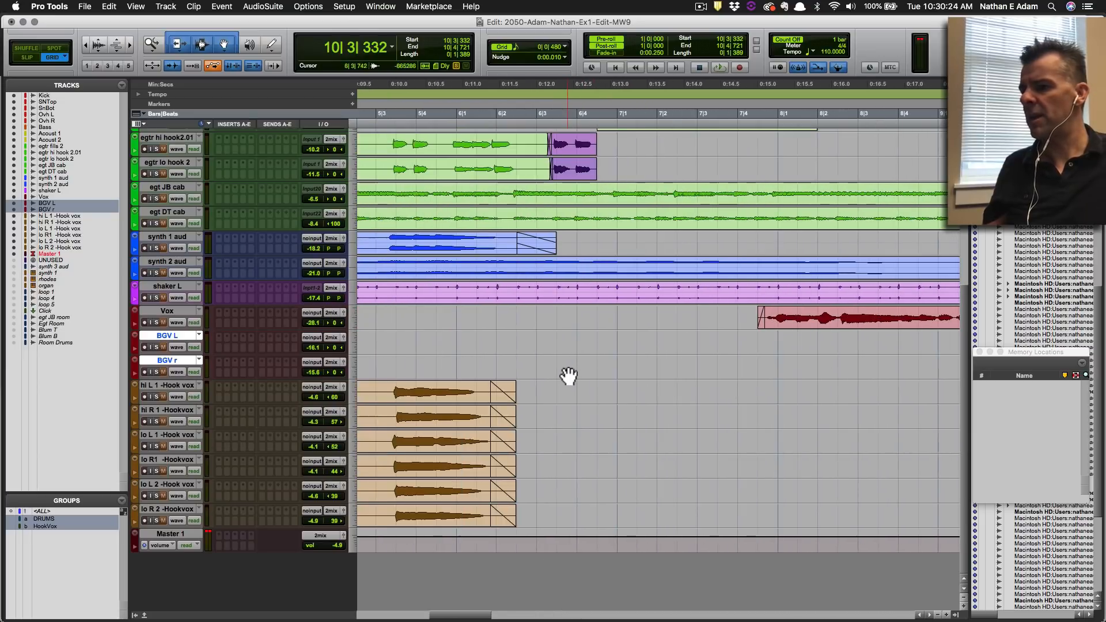
pyautogui.hscroll(-2, 568, 377)
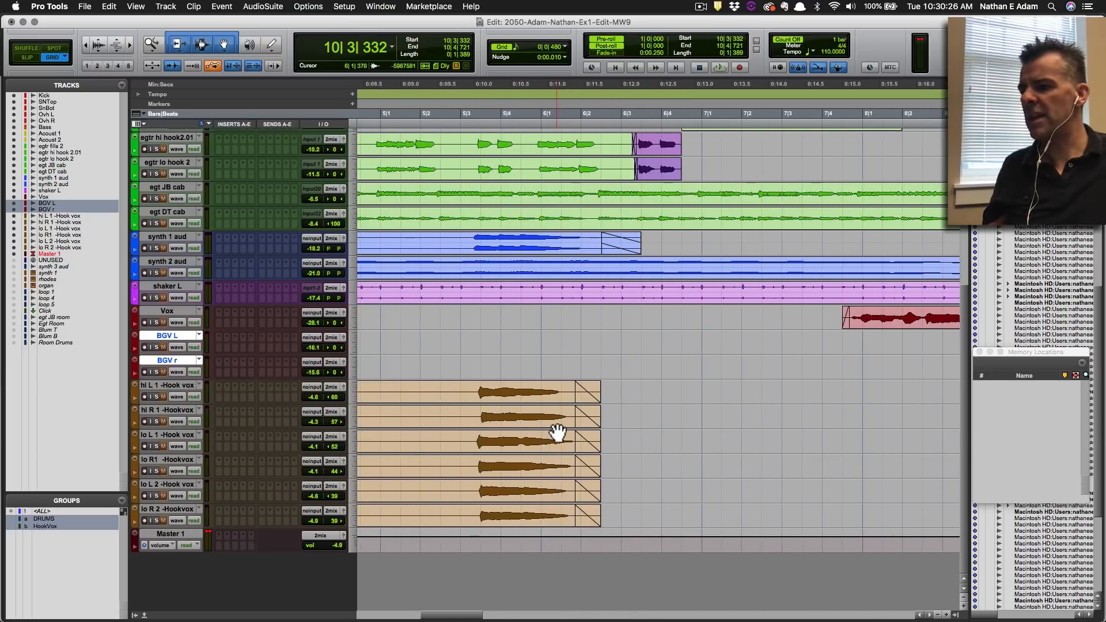
pyautogui.moveTo(577, 418); pyautogui.dragTo(522, 419)
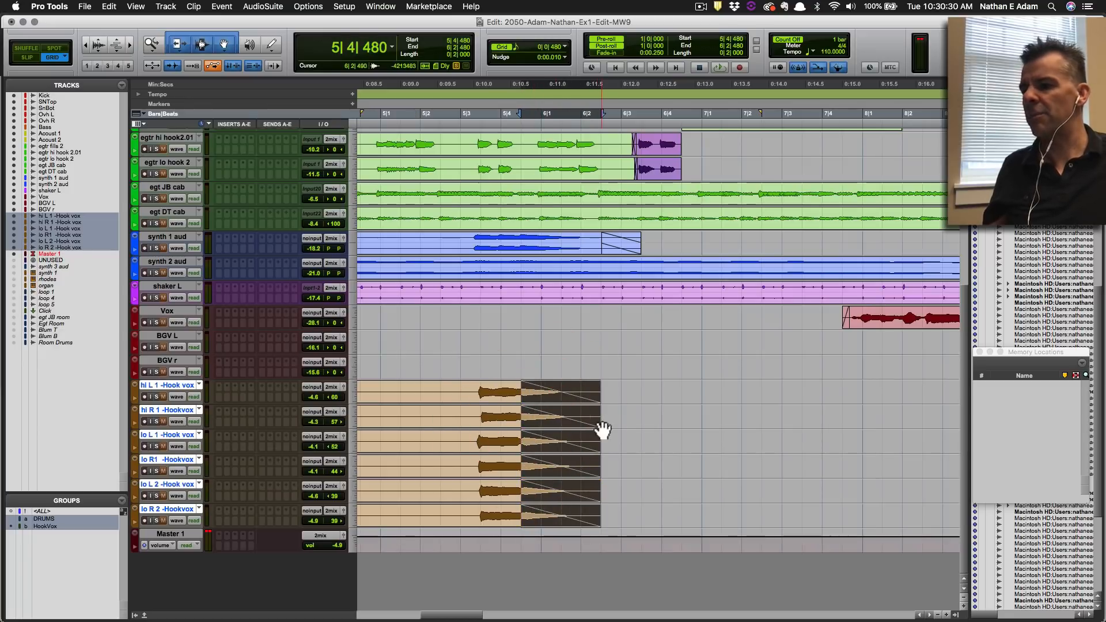
pyautogui.moveTo(602, 428)
pyautogui.mouseDown()
pyautogui.moveTo(585, 421)
pyautogui.moveTo(604, 425)
pyautogui.mouseUp()
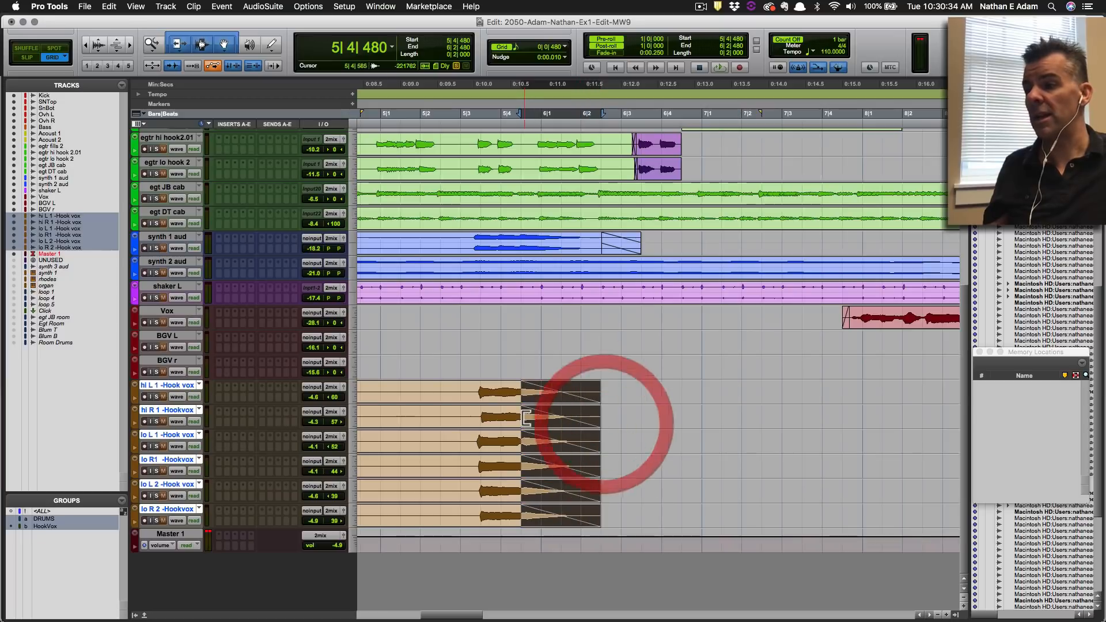
pyautogui.moveTo(522, 419); pyautogui.dragTo(547, 419)
pyautogui.click(551, 419)
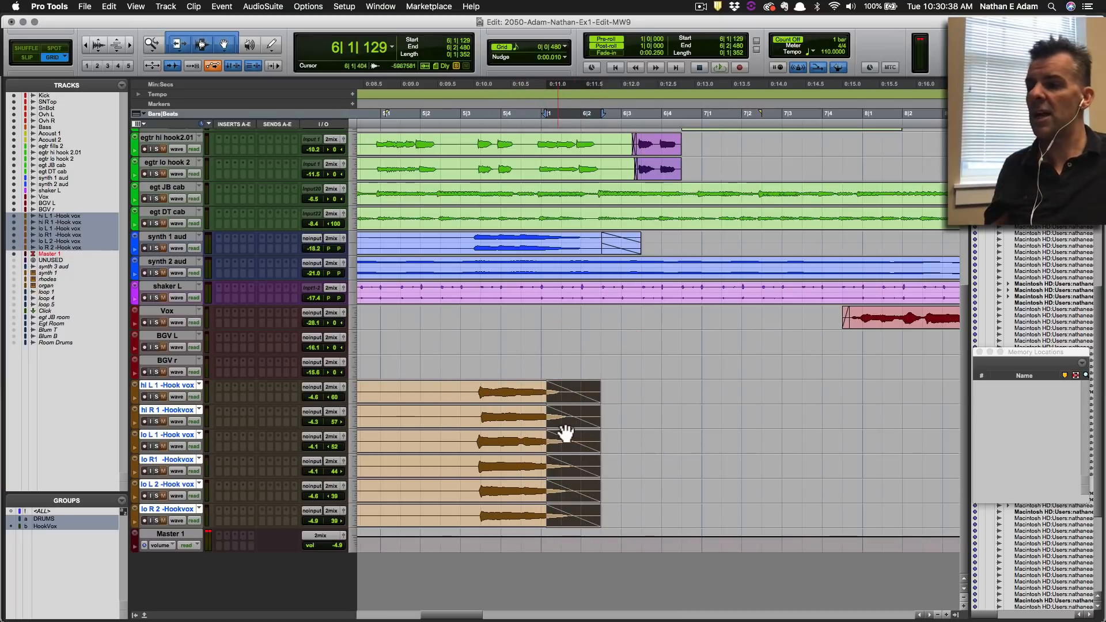
pyautogui.press('super+s')
# Fade out the ends of the egtr hi hook2.01 and egtr lo hook 2 clips from 6|4|374.
pyautogui.scroll(4, 718, 154)
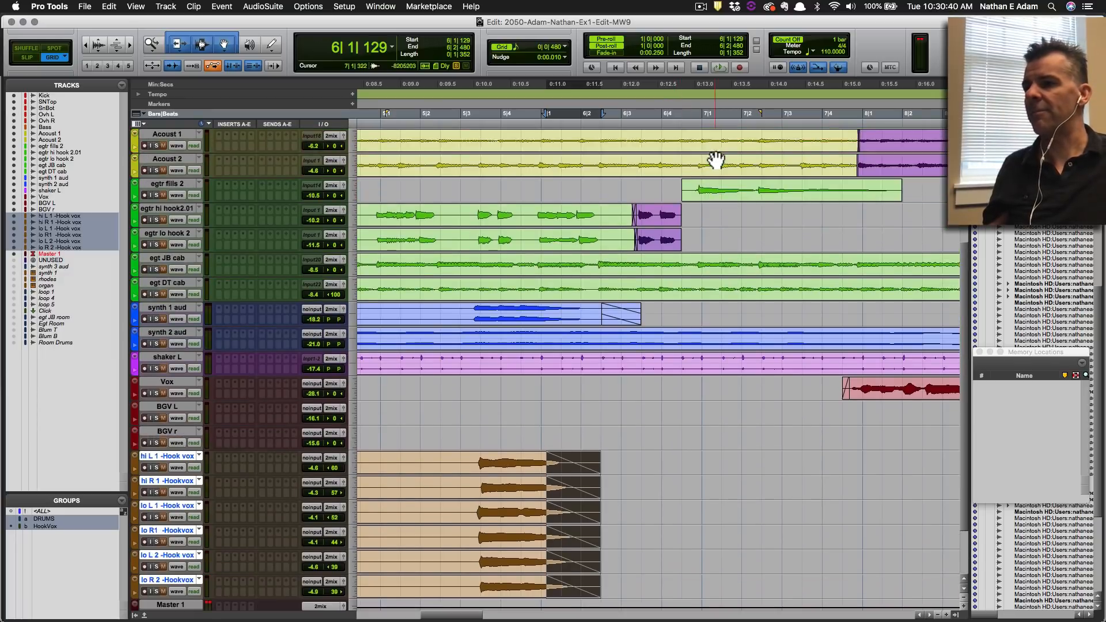
pyautogui.moveTo(720, 232); pyautogui.dragTo(673, 262)
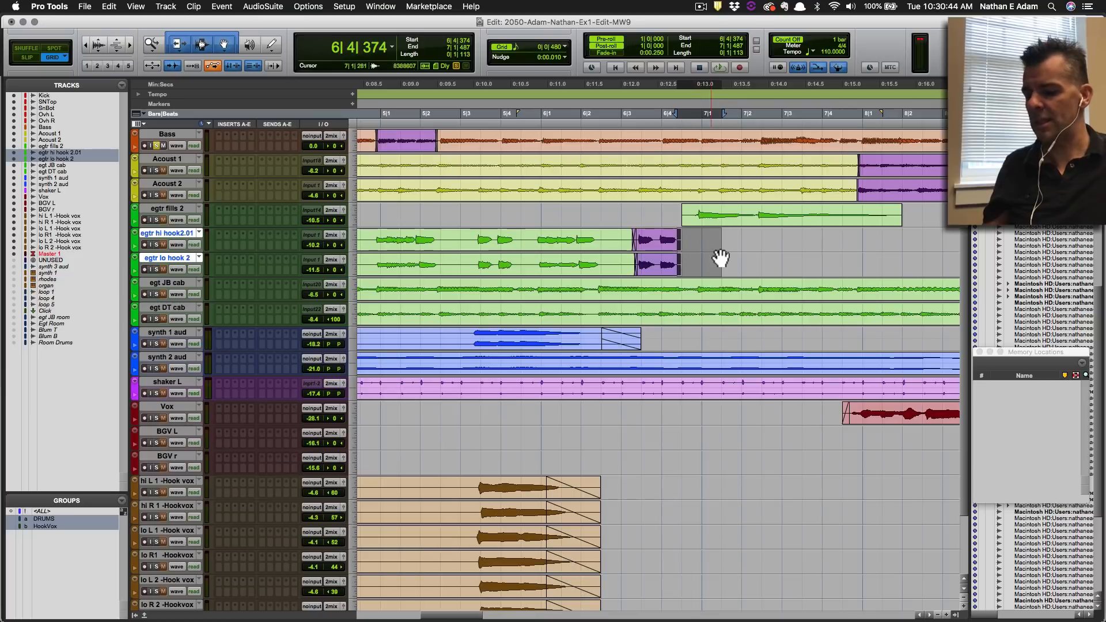
pyautogui.press('f')
# Fade the first egtr fills 2 clip in up to 6|4|718 and out from 8|1|571.
pyautogui.moveTo(661, 217); pyautogui.dragTo(692, 214)
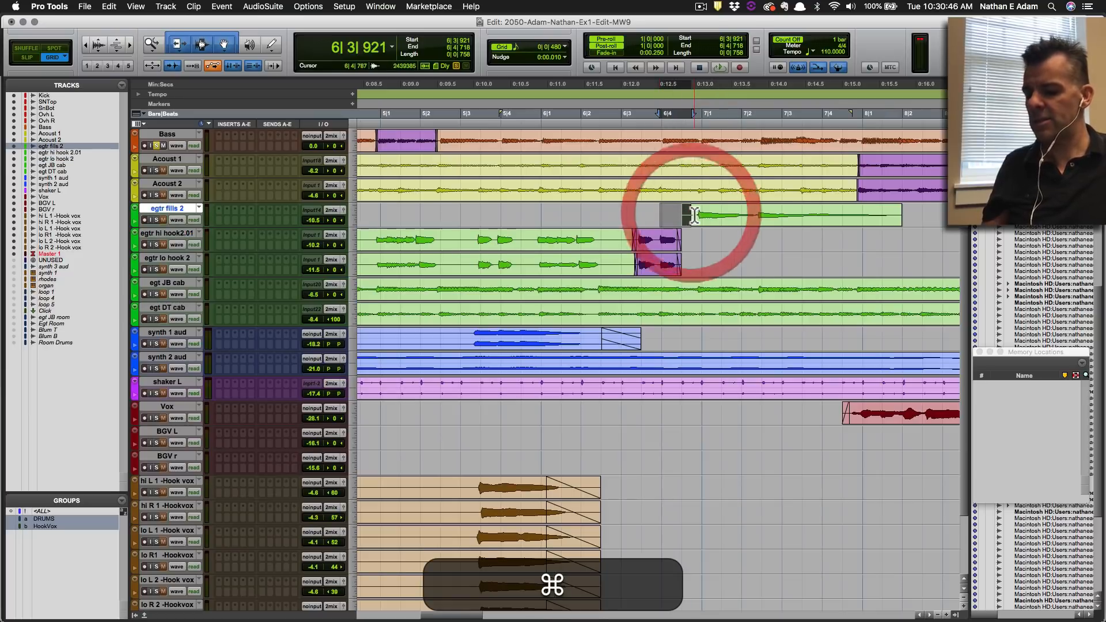
pyautogui.press('super+f')
pyautogui.moveTo(919, 214); pyautogui.dragTo(886, 219)
pyautogui.press('super+f')
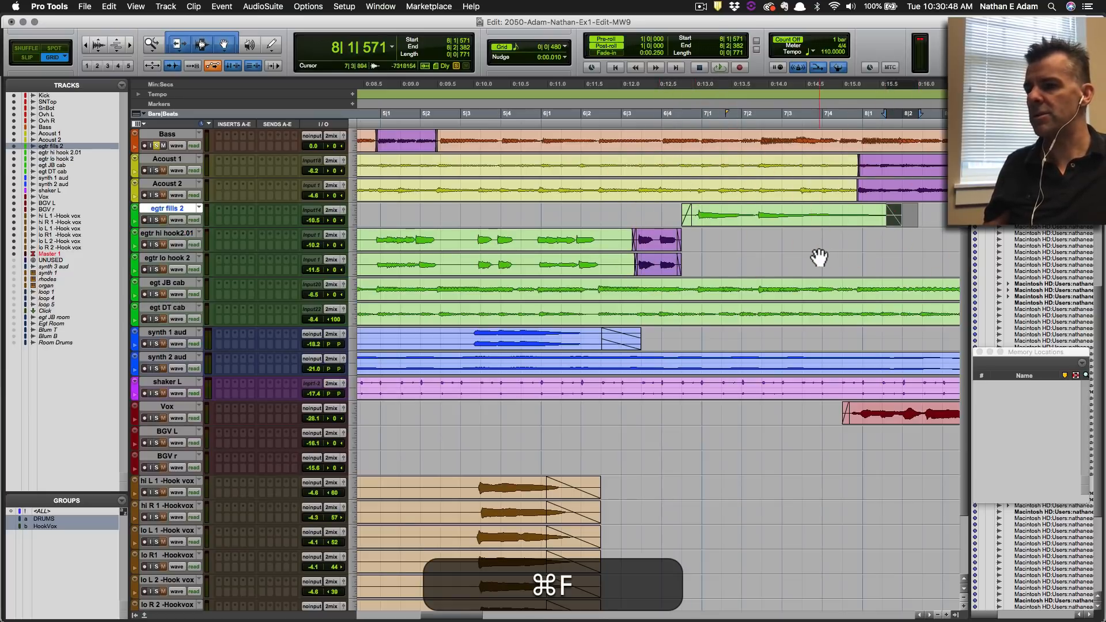
# Check the fade keys on the keyboard chart in Preview, return to Pro Tools and save the session.
pyautogui.hscroll(4, 816, 259)
pyautogui.scroll(-1, 812, 261)
pyautogui.scroll(4, 807, 258)
pyautogui.press('super+bracketleft')
pyautogui.press('super+bracketleft')
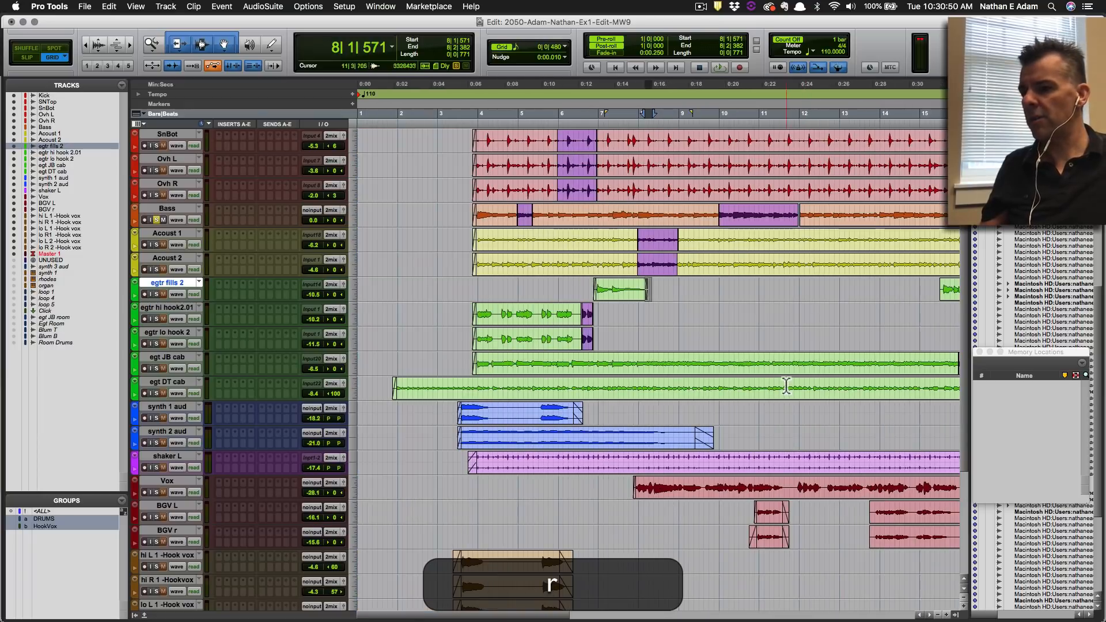
pyautogui.press('super+Tab')
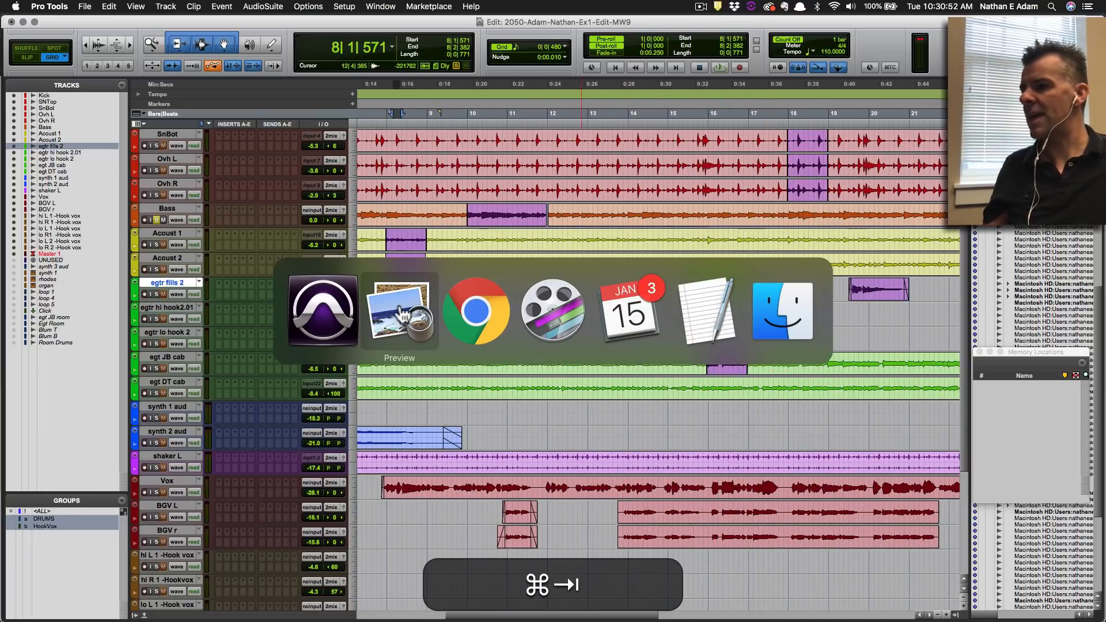
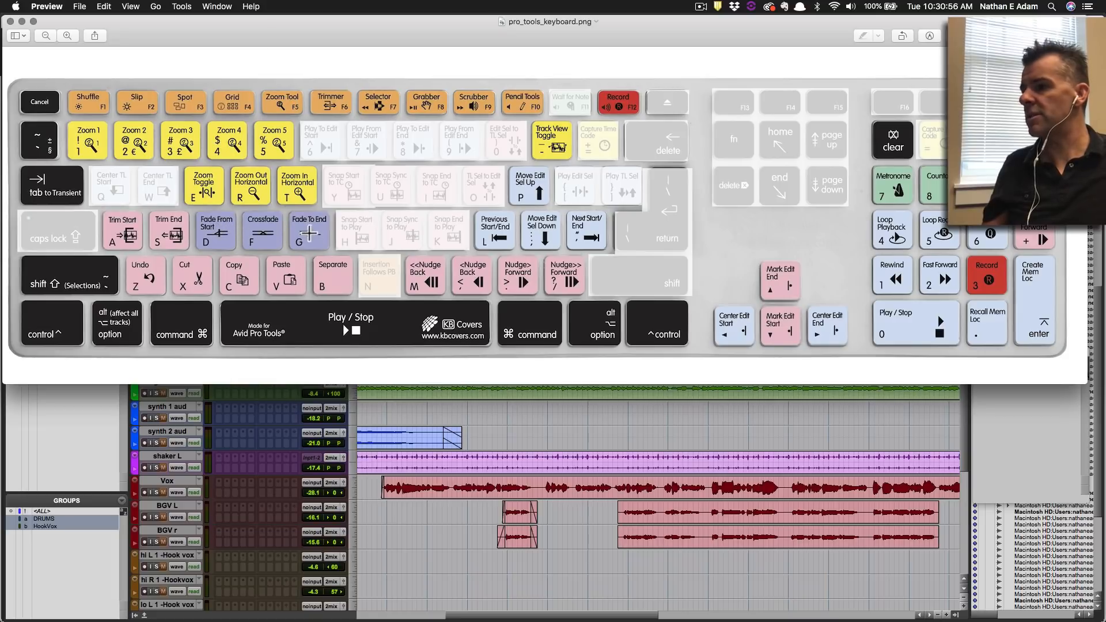
pyautogui.press('super+Tab')
pyautogui.press('super+s')
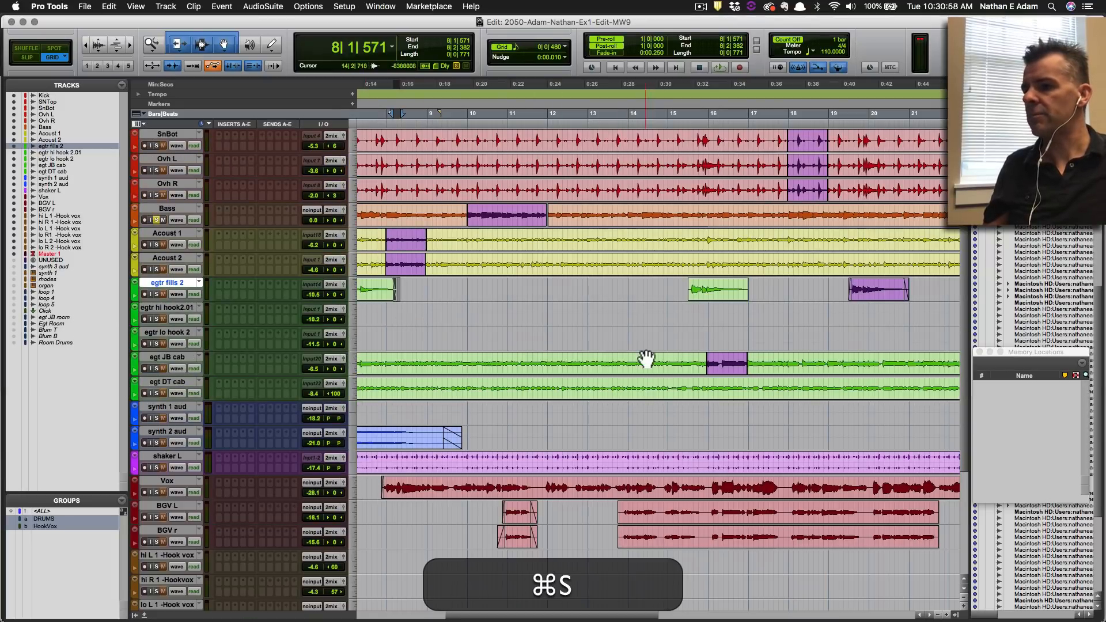
# Enlarge the egtr fills 2 track and place the edit cursor at 16|3|000 within its second clip.
pyautogui.press('t')
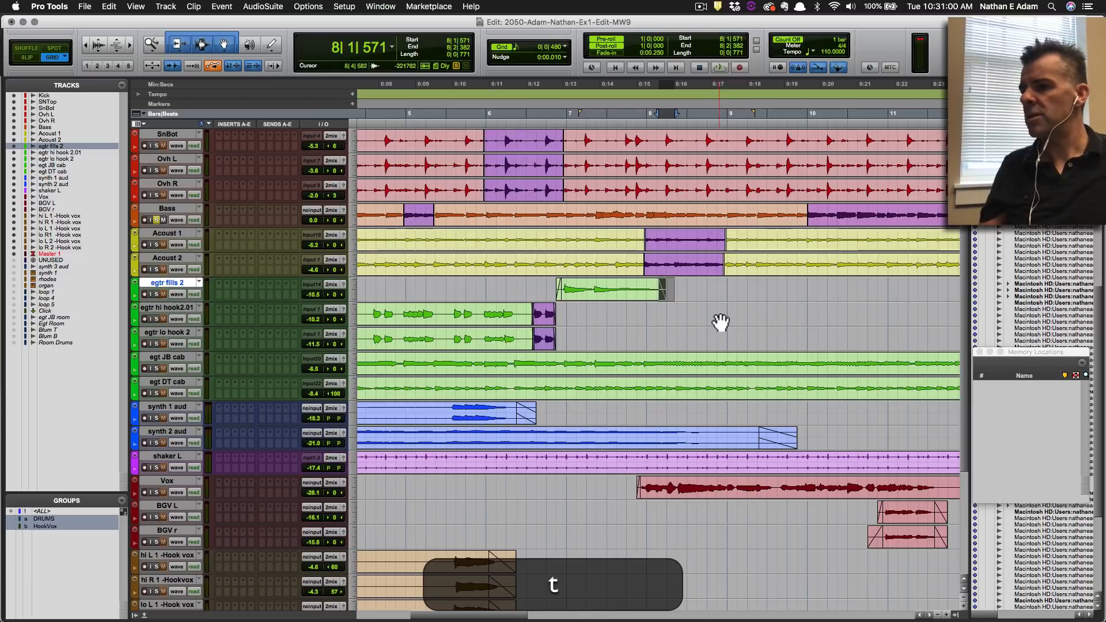
pyautogui.hscroll(10, 706, 321)
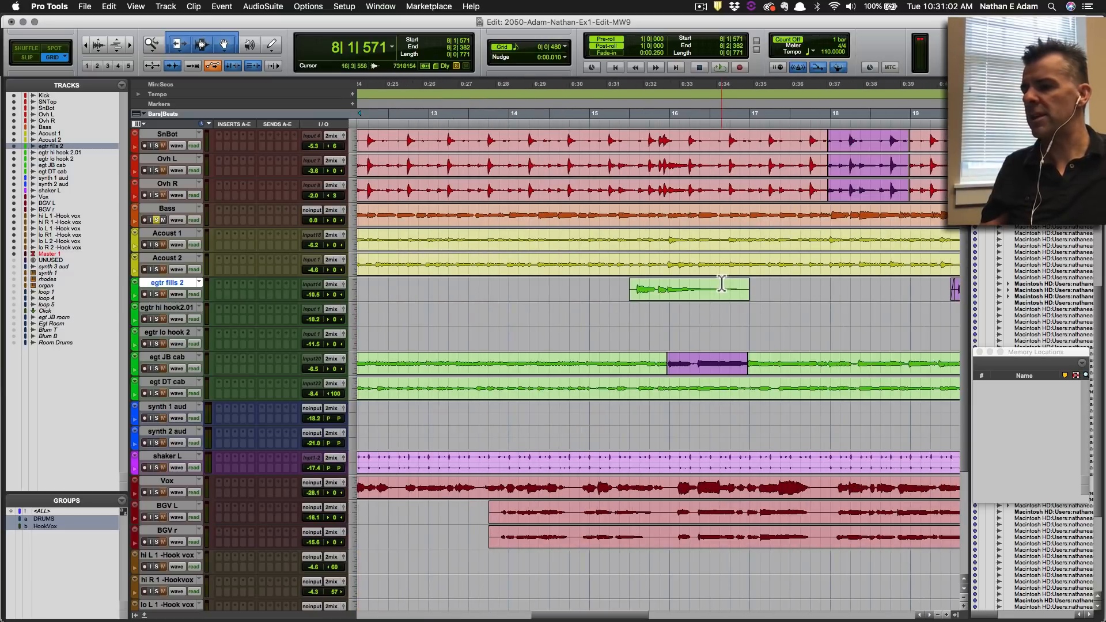
pyautogui.click(710, 297)
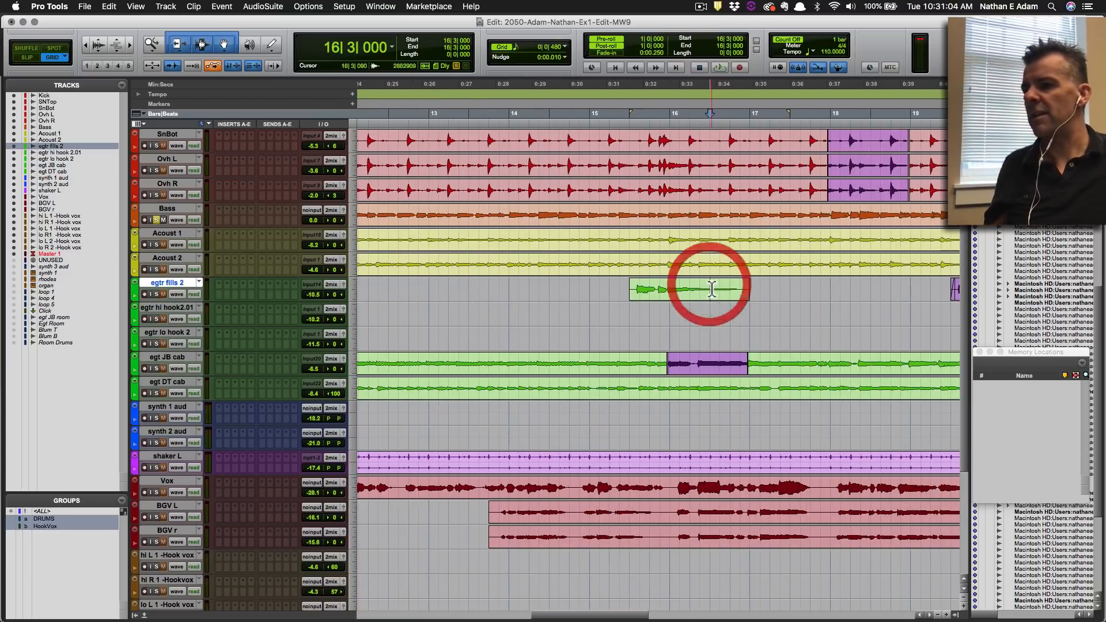
pyautogui.hotkey('ctrl', 'Up')
pyautogui.moveTo(773, 292); pyautogui.dragTo(709, 305)
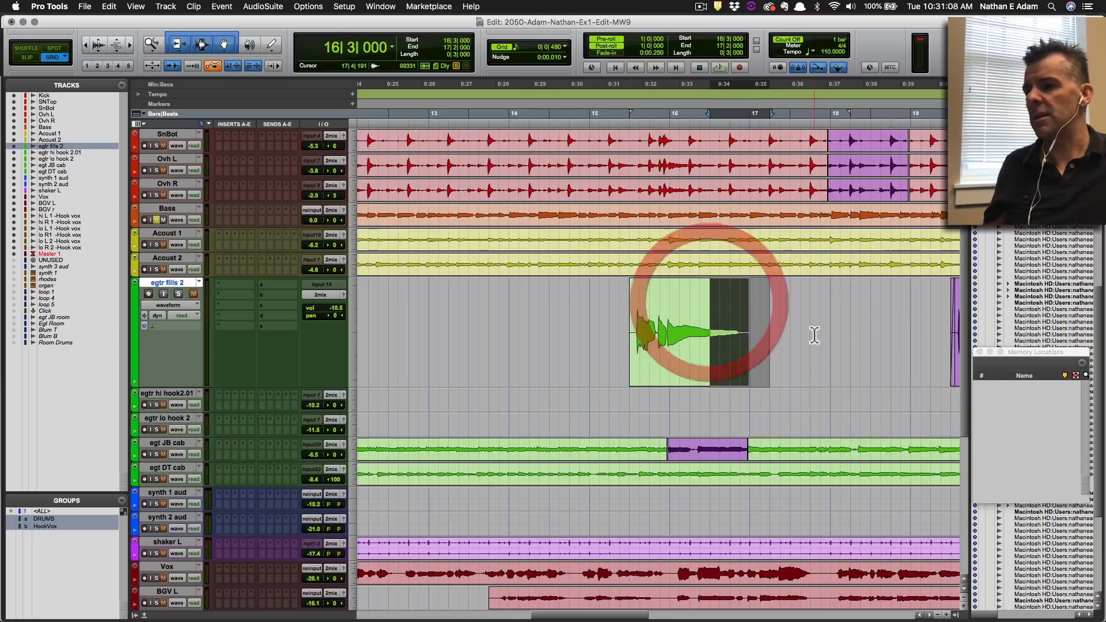
pyautogui.click(707, 301)
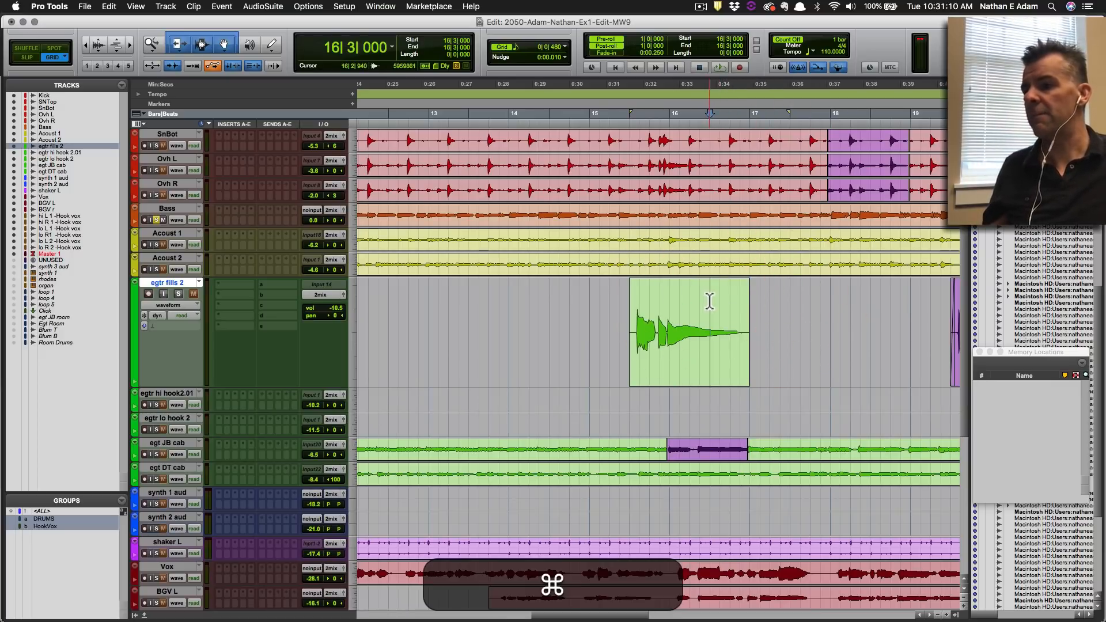
# Try fading the second egtr fills 2 clip in up to 16|3|000, and undo that fade.
pyautogui.press('super+Tab')
pyautogui.press('super+Tab')
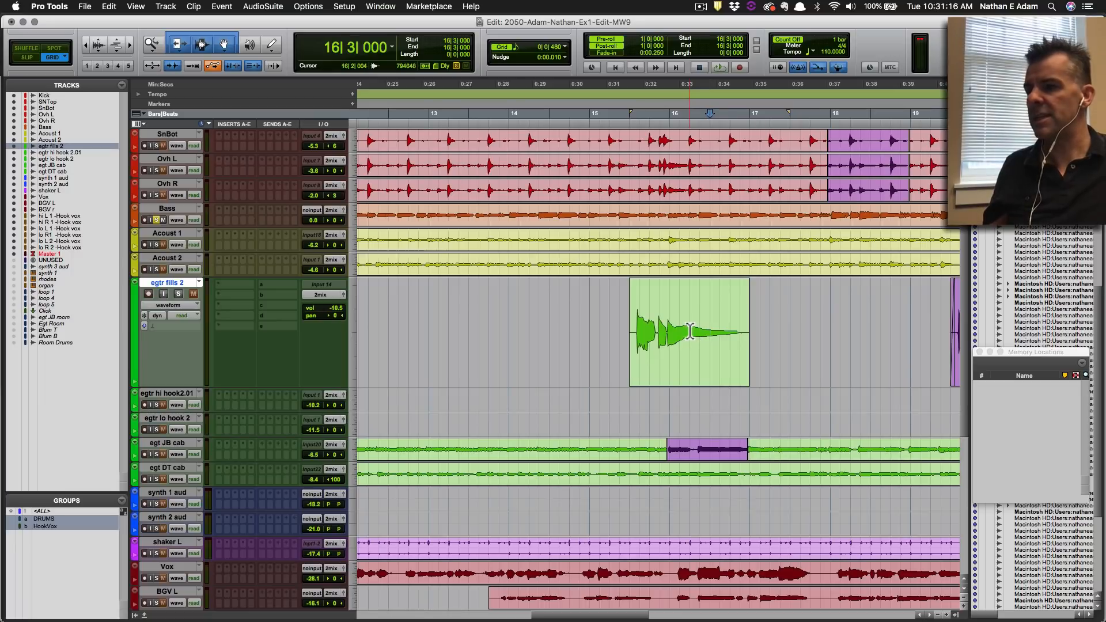
pyautogui.press('d')
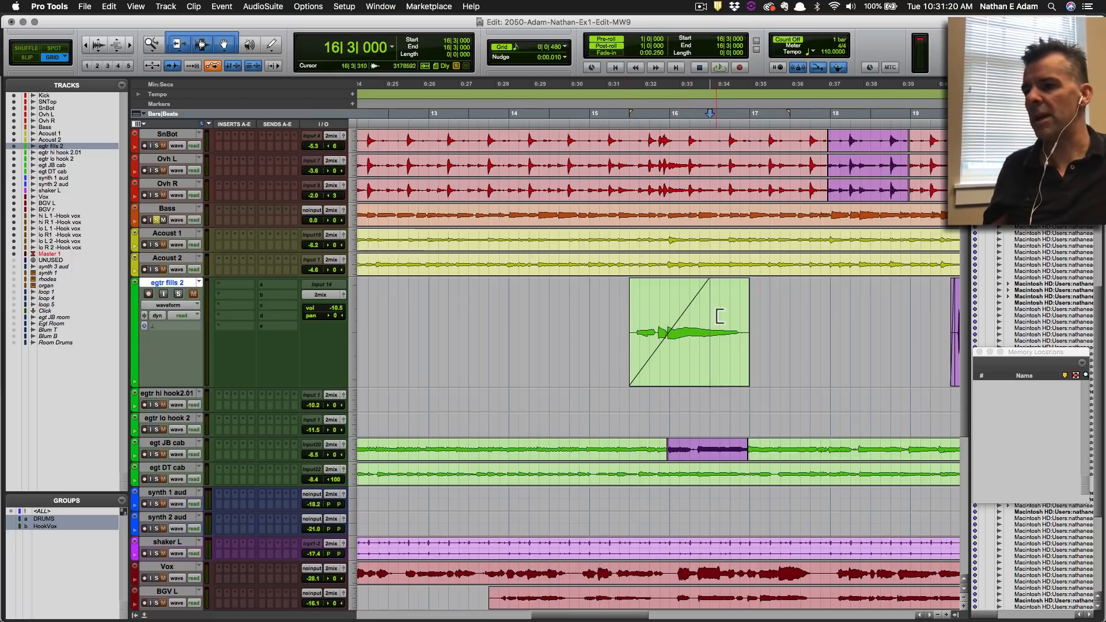
pyautogui.press('super+z')
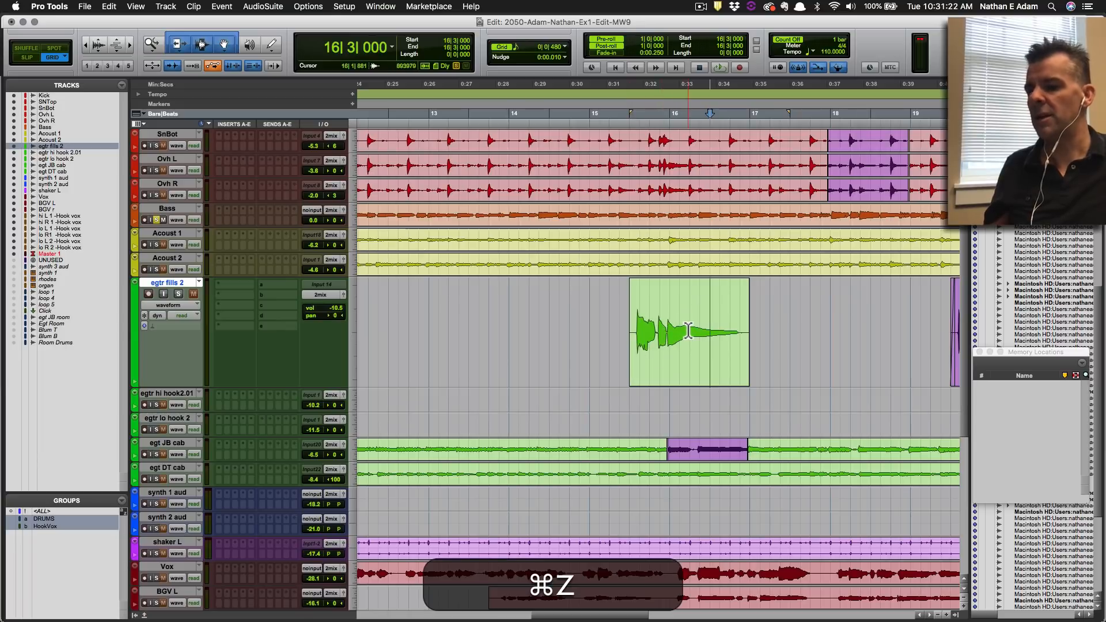
# Fade the second egtr fills 2 clip out from 16|3|000 and in up to 15|3|296.
pyautogui.press('g')
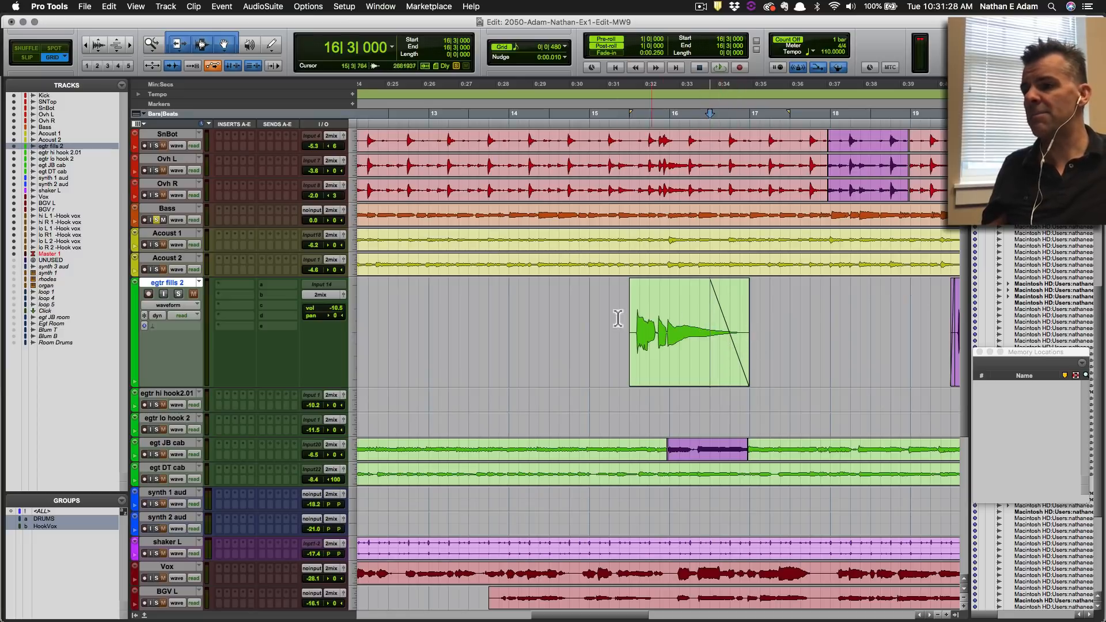
pyautogui.moveTo(542, 316); pyautogui.dragTo(639, 319)
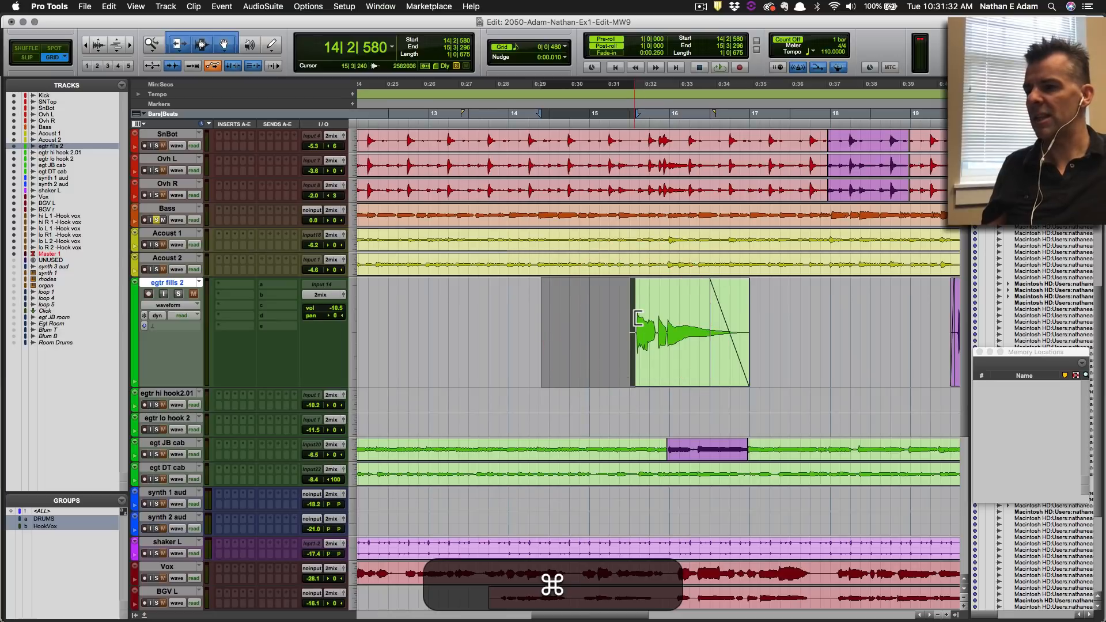
pyautogui.press('f')
# Fade out the ends of the BGV L and BGV r clips from 21|3|714.
pyautogui.hscroll(10, 818, 320)
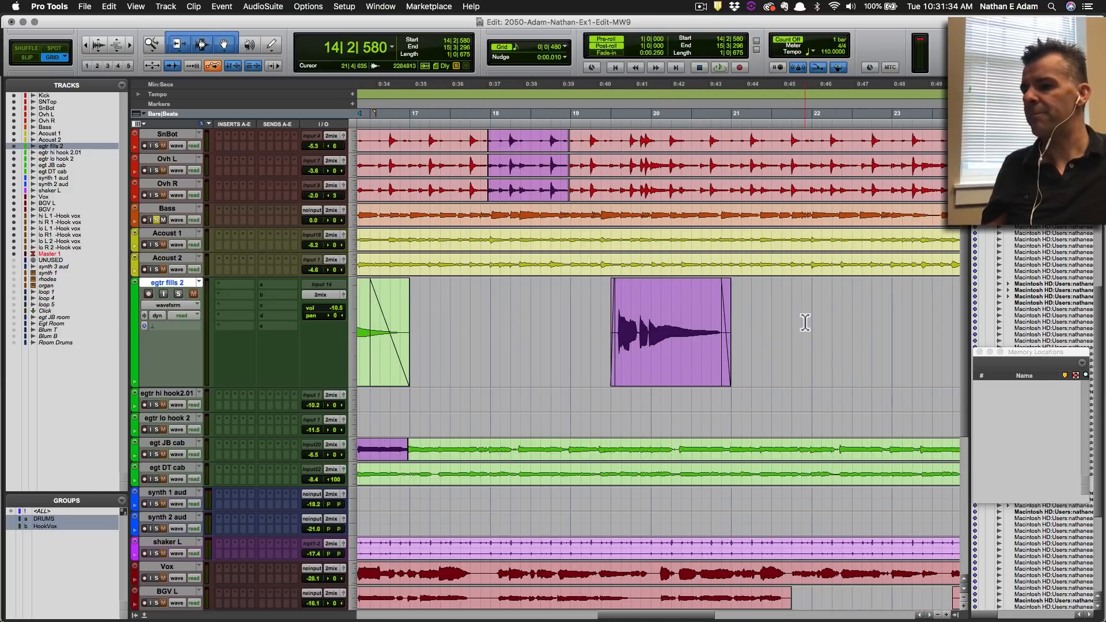
pyautogui.scroll(-5, 803, 325)
pyautogui.moveTo(806, 470); pyautogui.dragTo(785, 500)
pyautogui.press('super+f')
pyautogui.press('f')
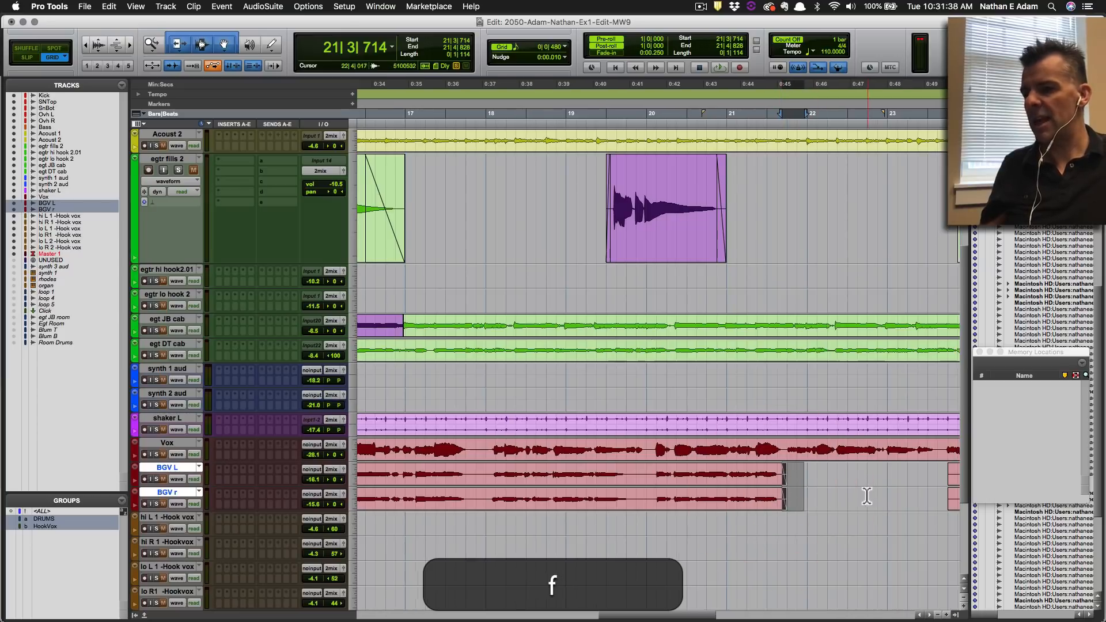
# Fade the next BGV L and BGV r clips in up to 23|4|692, and fade out their ends together with the Vox clip's.
pyautogui.hscroll(6, 867, 495)
pyautogui.moveTo(725, 473); pyautogui.dragTo(760, 498)
pyautogui.press('super+f')
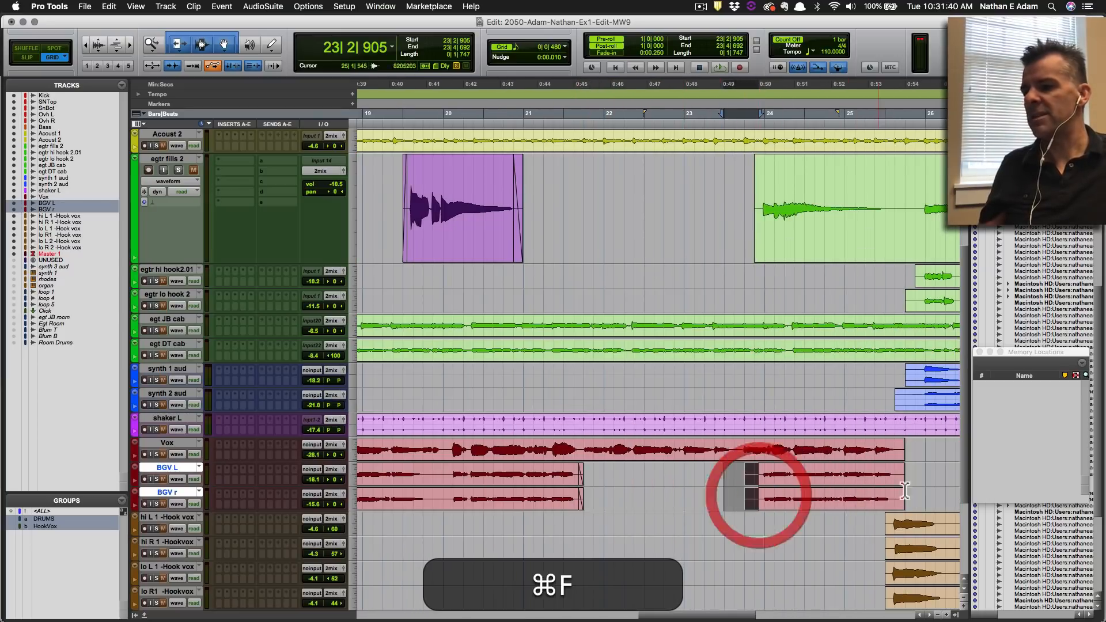
pyautogui.moveTo(921, 448); pyautogui.dragTo(893, 494)
pyautogui.press('super+f')
# Fade in the second egtr hi hook2.01, egtr lo hook 2, synth 1 aud and synth 2 aud clips up to 25|4|776.
pyautogui.moveTo(863, 373); pyautogui.dragTo(921, 395)
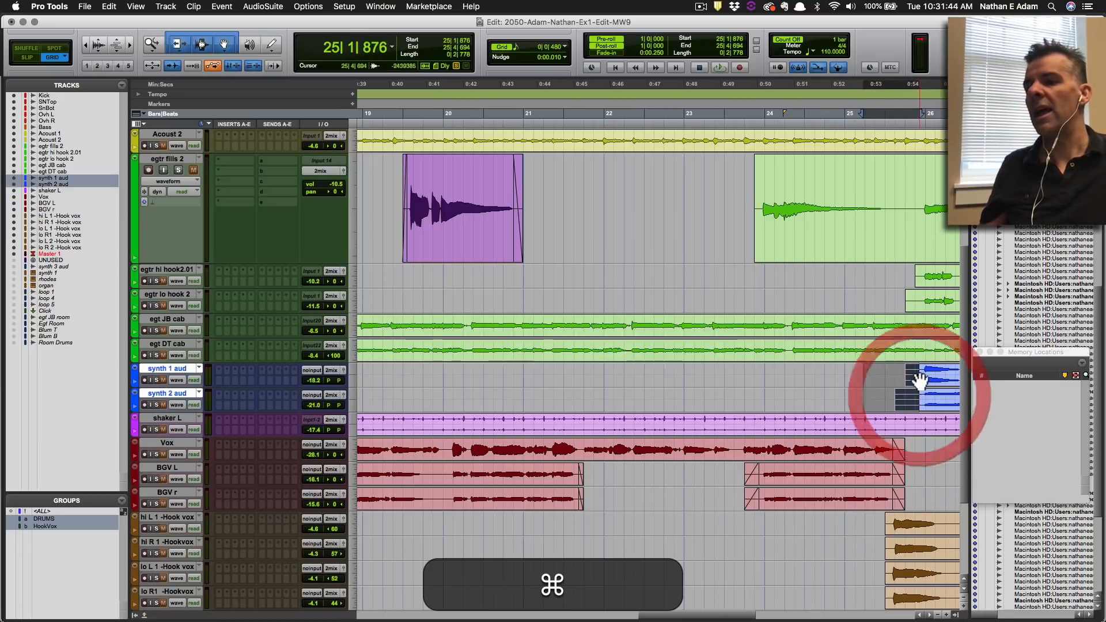
pyautogui.hscroll(6, 920, 380)
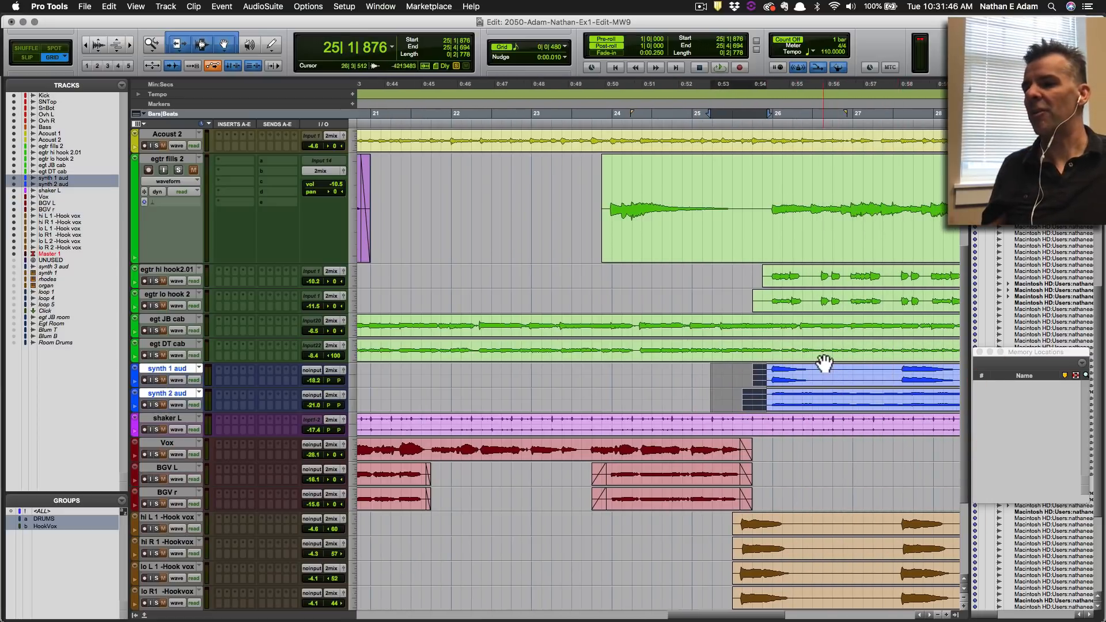
pyautogui.hscroll(8, 825, 364)
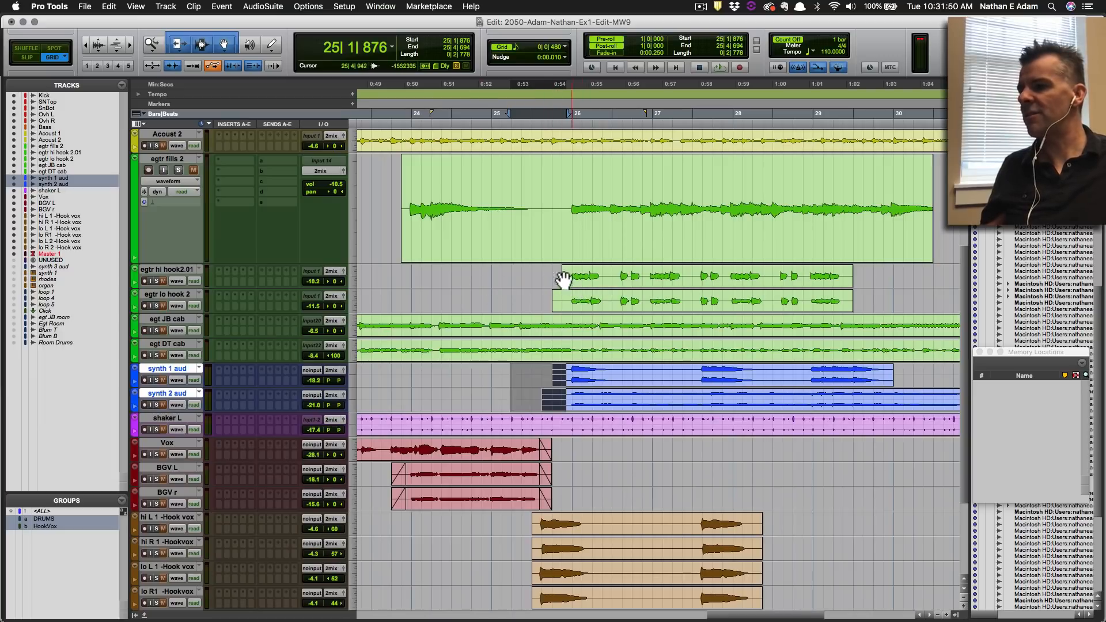
pyautogui.moveTo(501, 272); pyautogui.dragTo(568, 396)
pyautogui.press('super')
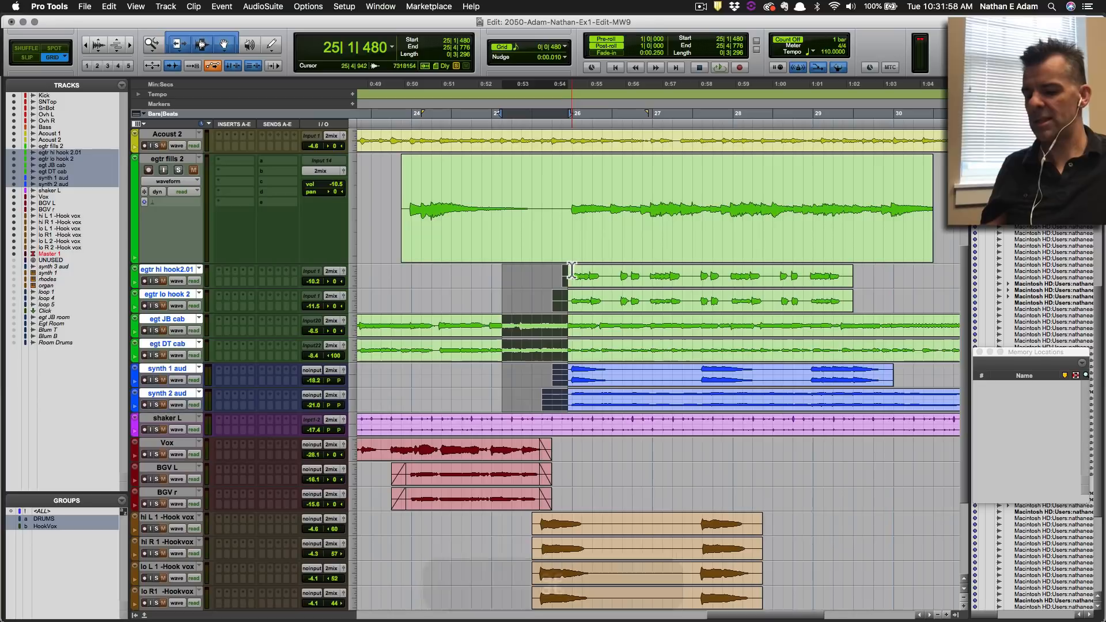
pyautogui.press('f')
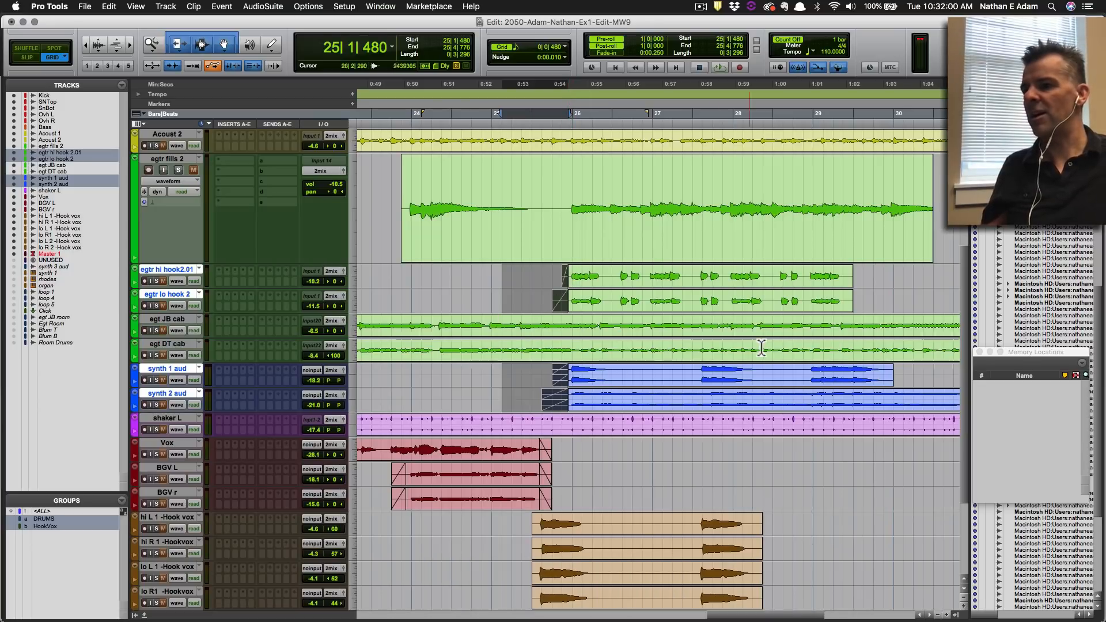
# Fade out the second hi and lo hook guitar clips from 29|2|442 and synth 1 aud from 29|4|477, and save the session.
pyautogui.hscroll(3, 751, 348)
pyautogui.keyDown('super'); pyautogui.moveTo(810, 279); pyautogui.dragTo(776, 302); pyautogui.keyUp('super')
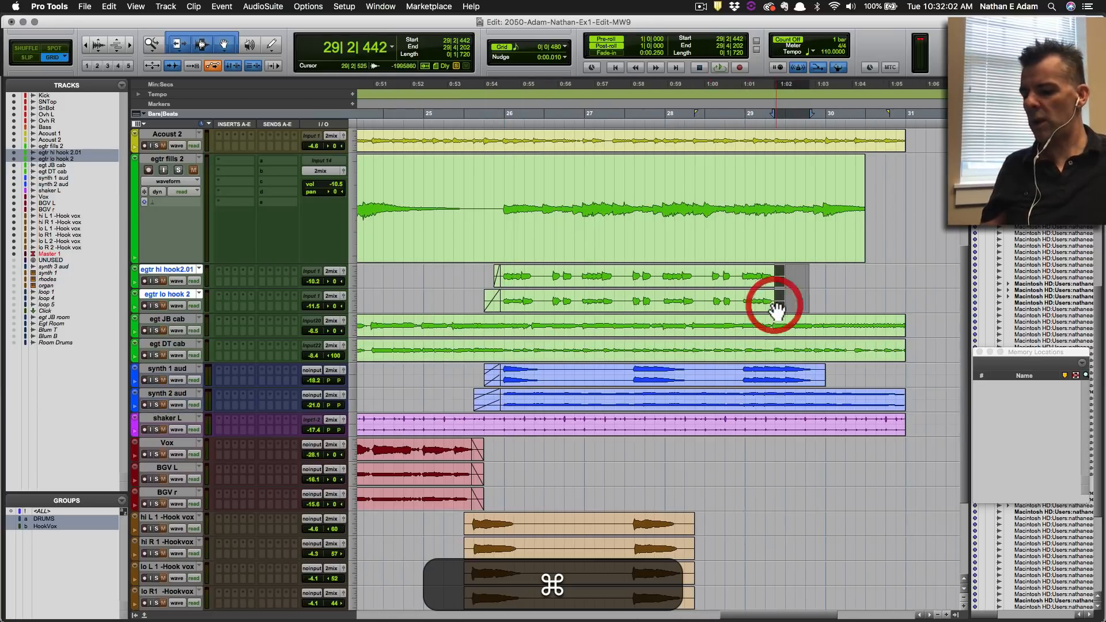
pyautogui.press('super+f')
pyautogui.keyDown('super'); pyautogui.moveTo(849, 378); pyautogui.dragTo(815, 375); pyautogui.keyUp('super')
pyautogui.press('super+f')
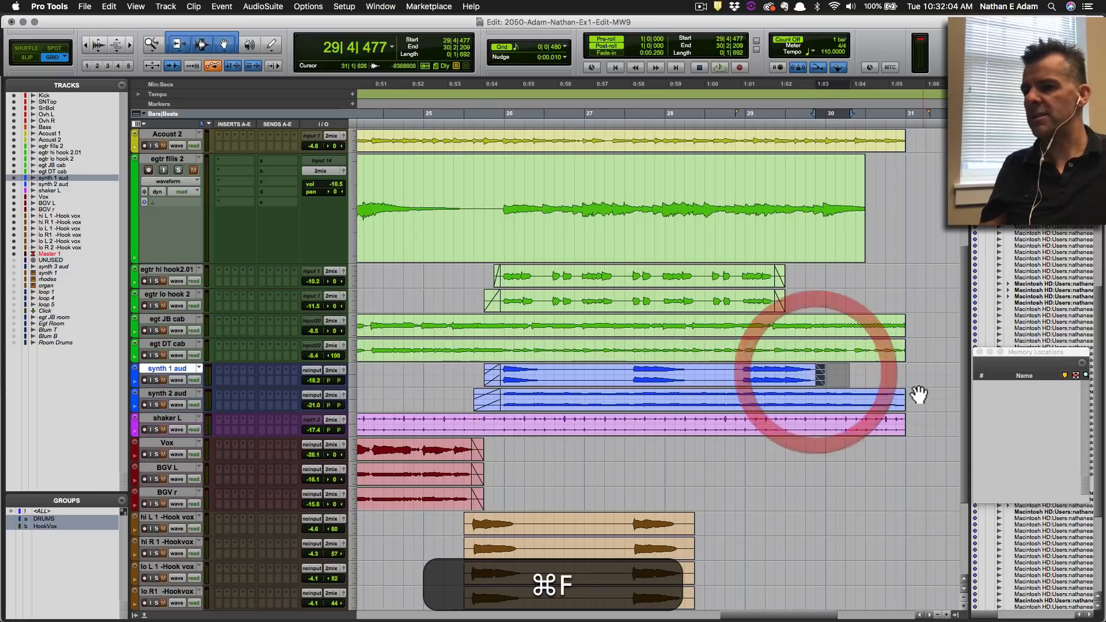
pyautogui.press('super+s')
# Fade out the ends of the second set of hook vox clips and fade their starts in up to 25|3|305.
pyautogui.scroll(-5, 753, 417)
pyautogui.keyDown('super'); pyautogui.moveTo(711, 387); pyautogui.dragTo(672, 409); pyautogui.keyUp('super')
pyautogui.press('super+f')
pyautogui.click(449, 391)
pyautogui.keyDown('super'); pyautogui.moveTo(449, 391); pyautogui.dragTo(470, 396); pyautogui.keyUp('super')
pyautogui.press('super+f')
# Save the session and reduce the height of all tracks so that the whole track stack fits in view.
pyautogui.scroll(3, 558, 383)
pyautogui.scroll(4, 565, 389)
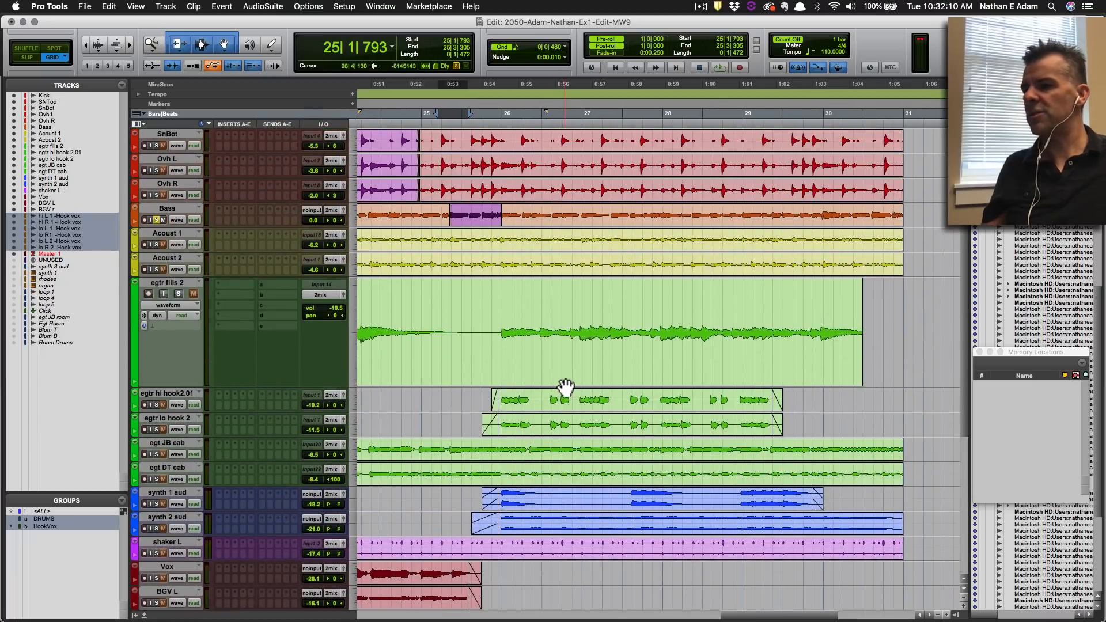
pyautogui.hscroll(-10, 576, 388)
pyautogui.scroll(-2, 587, 369)
pyautogui.hscroll(-10, 587, 369)
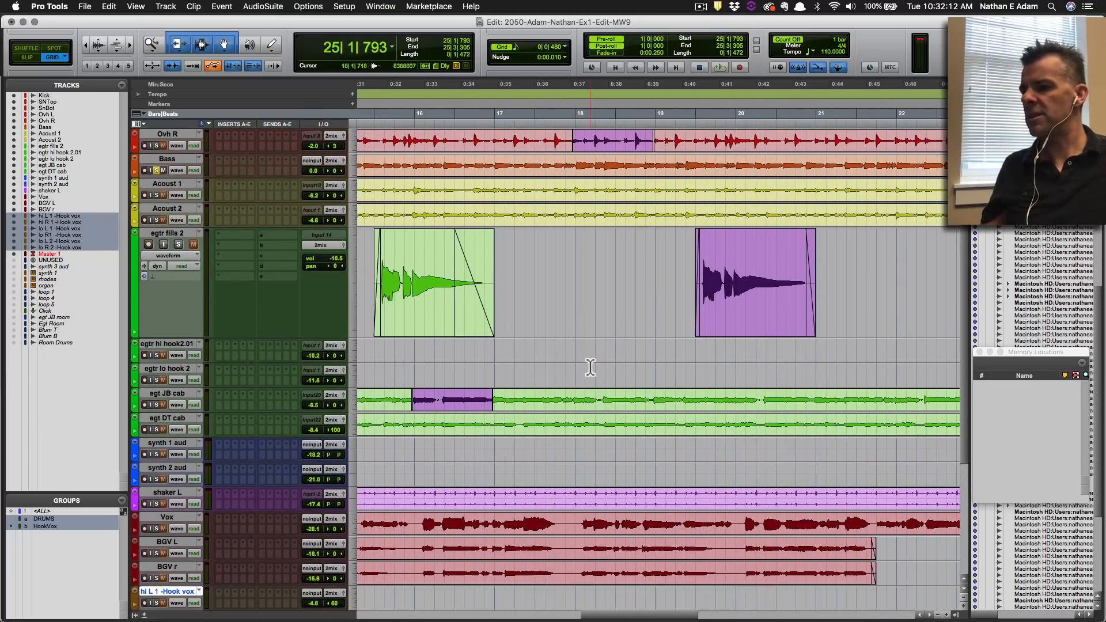
pyautogui.scroll(4, 588, 369)
pyautogui.press('super+s')
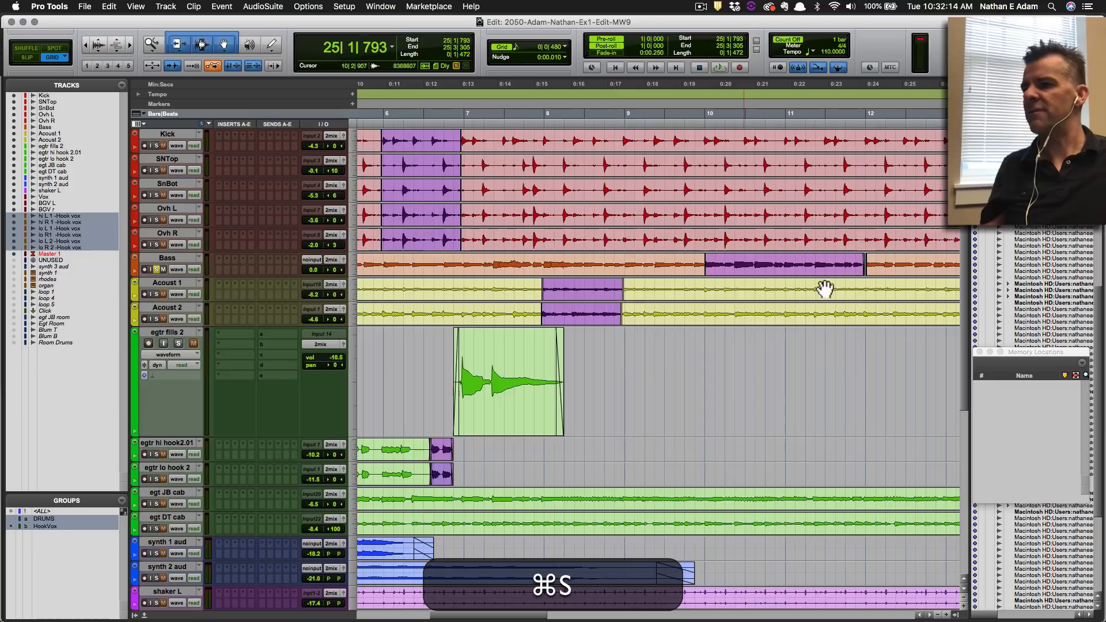
pyautogui.hscroll(7, 840, 307)
pyautogui.press('alt+ctrl+super+Down')
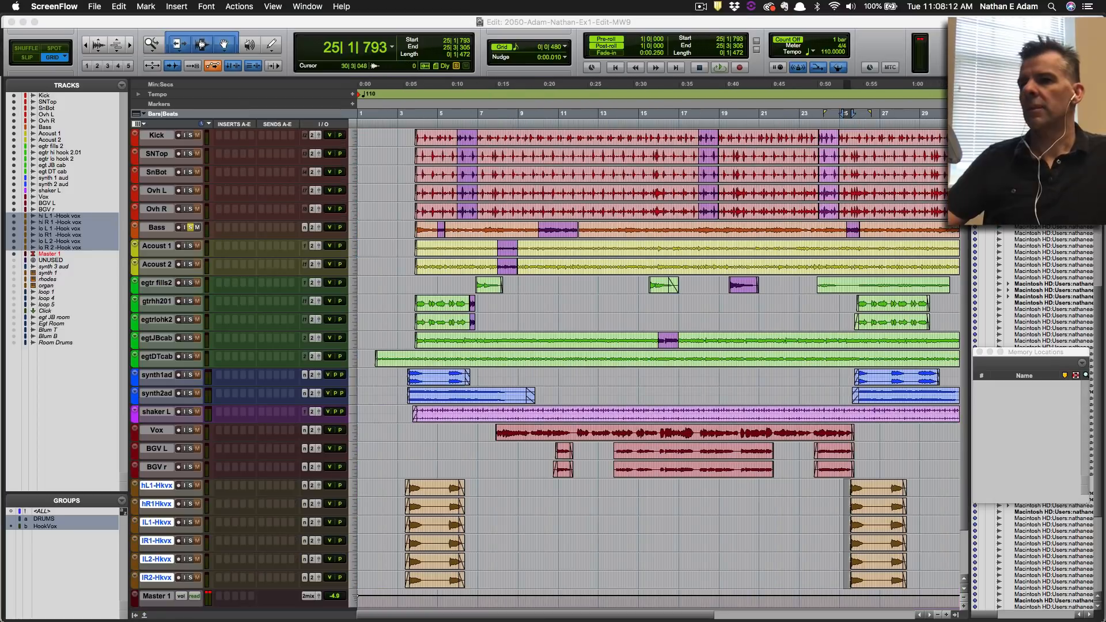
# Place the edit cursor at 29|2|480 across all tracks near the song's end and save the session.
pyautogui.click(917, 24)
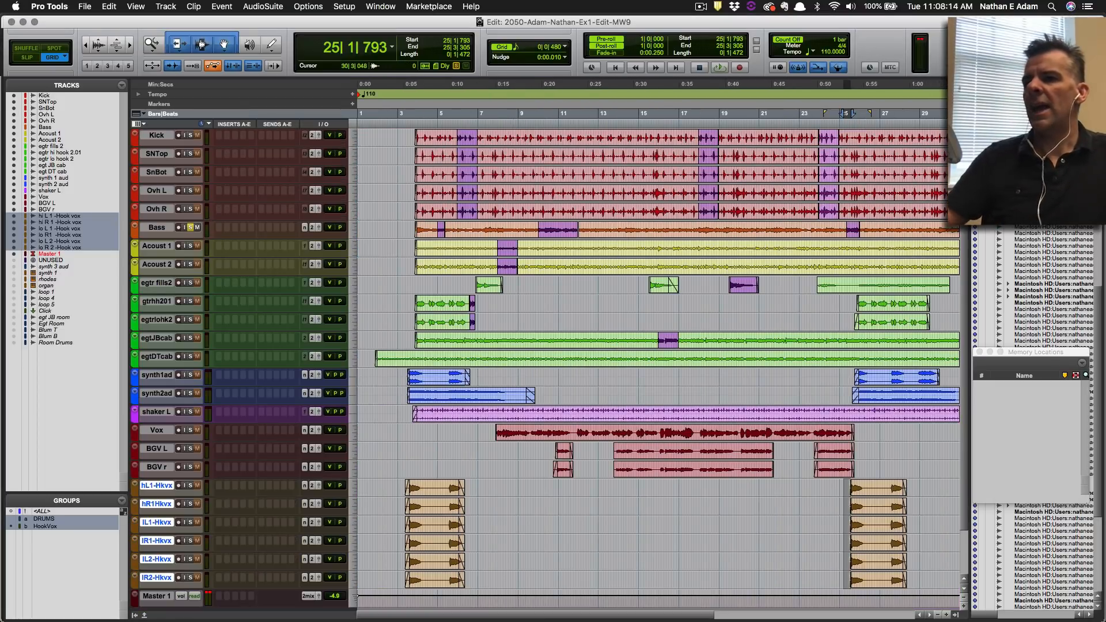
pyautogui.click(927, 116)
pyautogui.press('super+s')
pyautogui.press('super+bracketright')
pyautogui.press('super+bracketright')
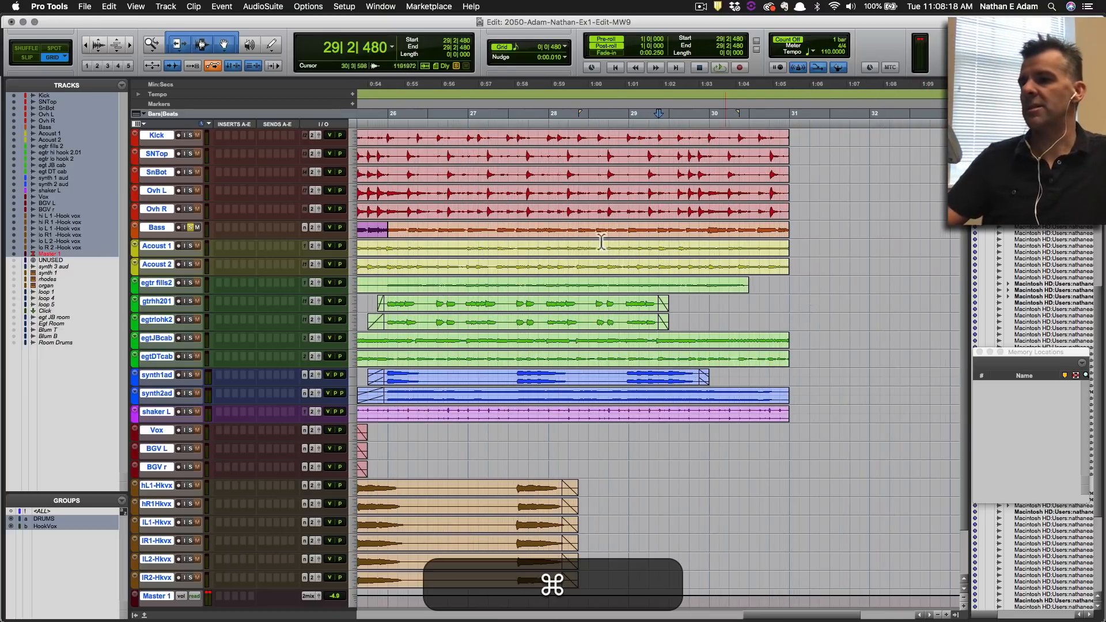
# Check the end-of-track fade instructions in the Exercise 1 document in Chrome, and mark the song's end at 31|1|000 in Pro Tools.
pyautogui.press('super+Tab')
pyautogui.press('super+Tab')
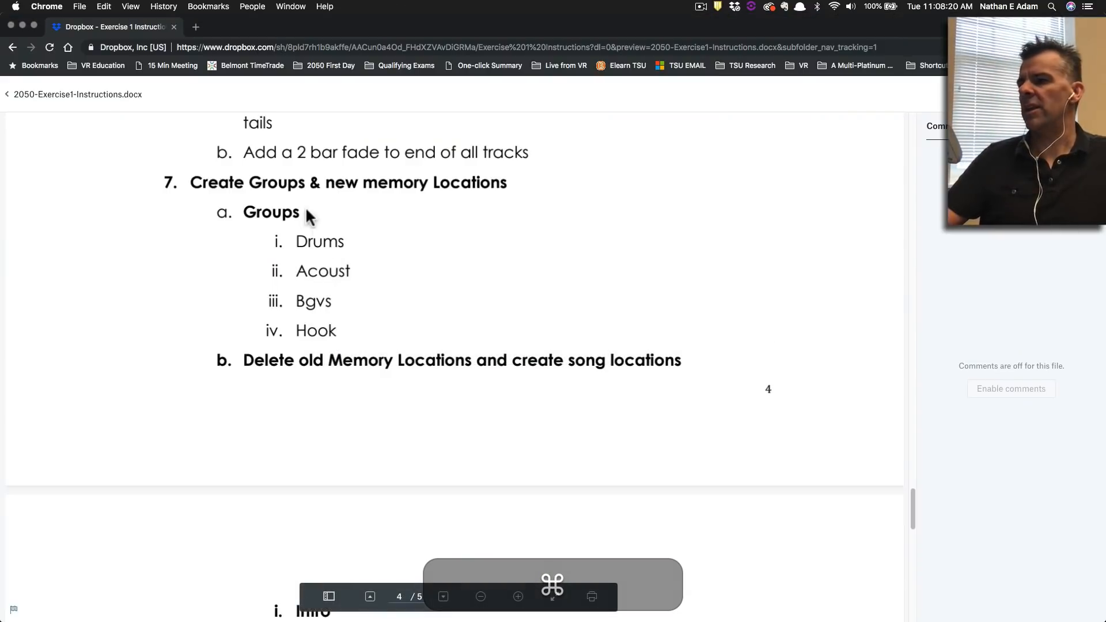
pyautogui.press('super+Tab')
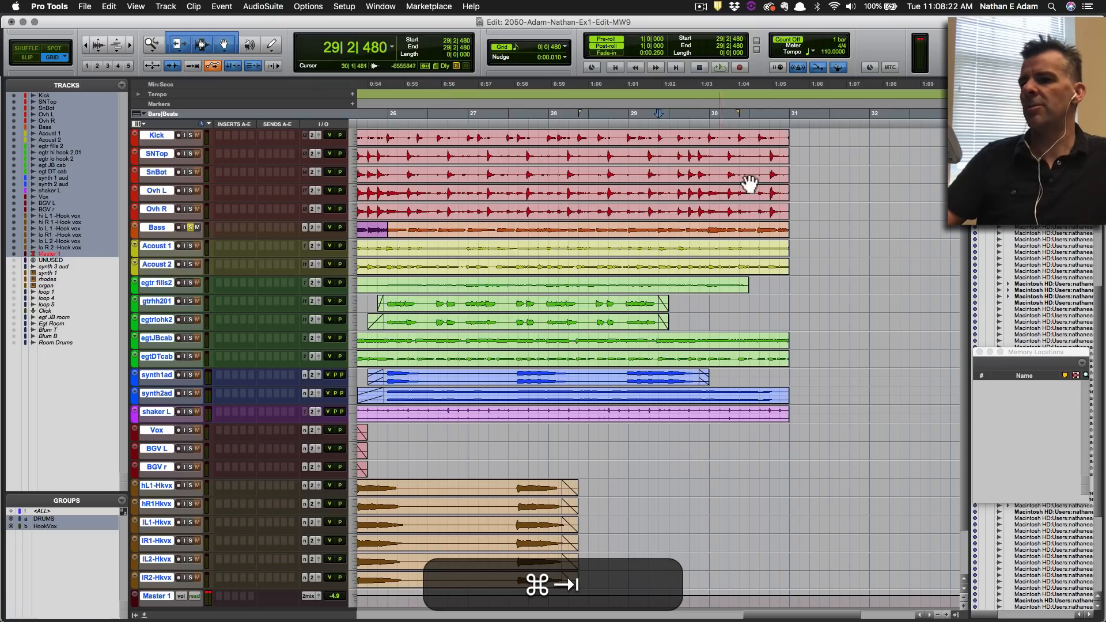
pyautogui.click(793, 115)
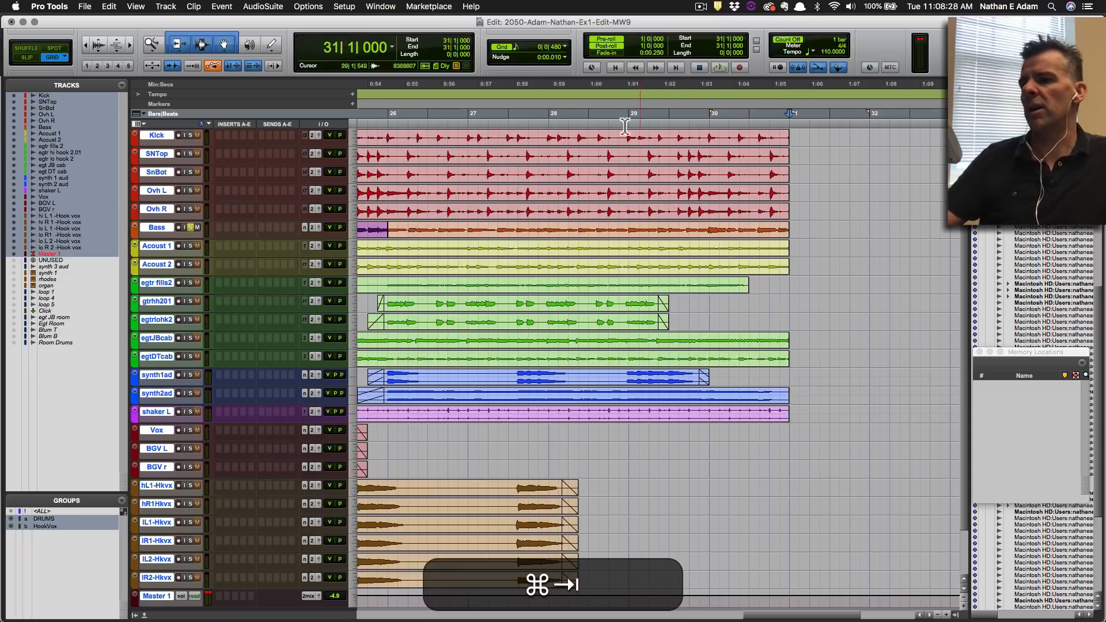
pyautogui.press('super+Tab')
pyautogui.scroll(-7, 518, 239)
pyautogui.scroll(1, 518, 236)
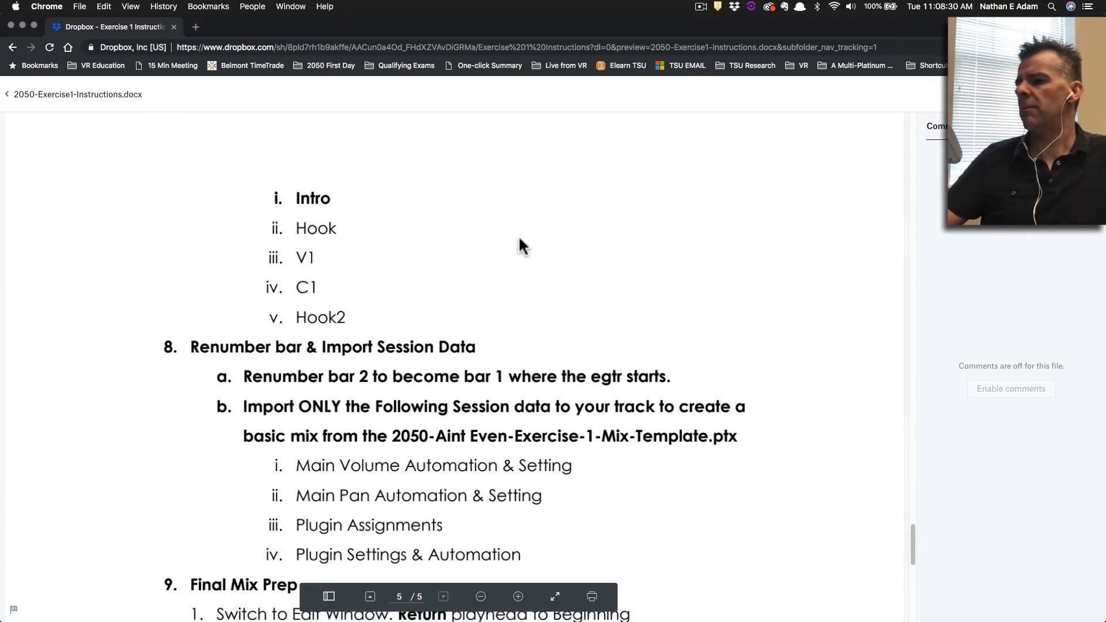
pyautogui.scroll(3, 520, 245)
pyautogui.press('super+Tab')
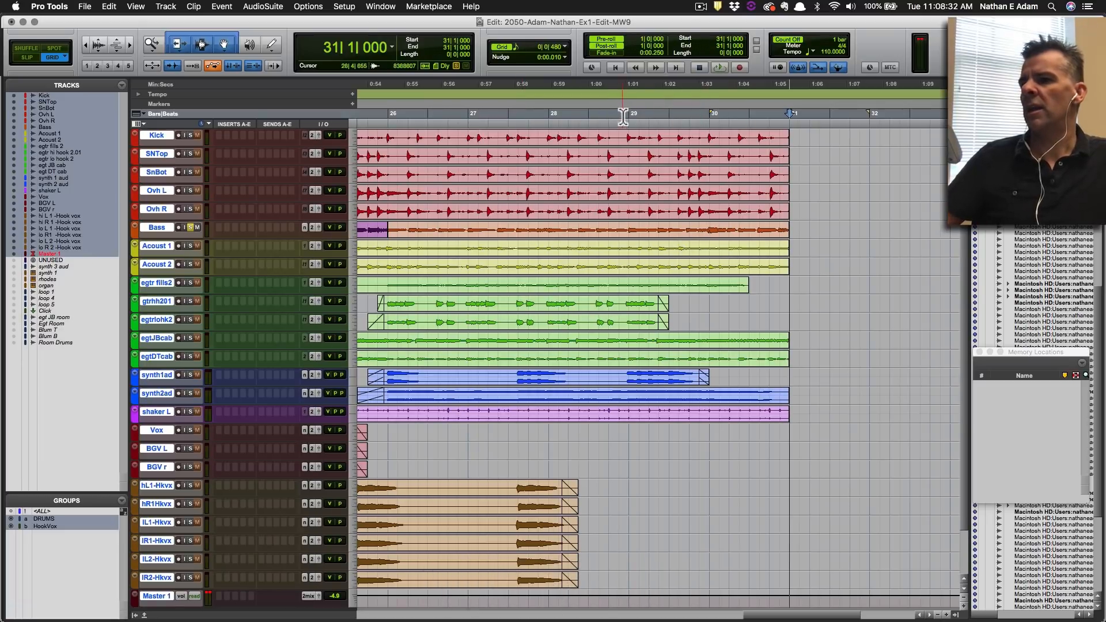
# Fade out the final drum clips and the Bass clip over two bars, from 29|1|000 to 31|1|000.
pyautogui.moveTo(630, 115); pyautogui.dragTo(797, 128)
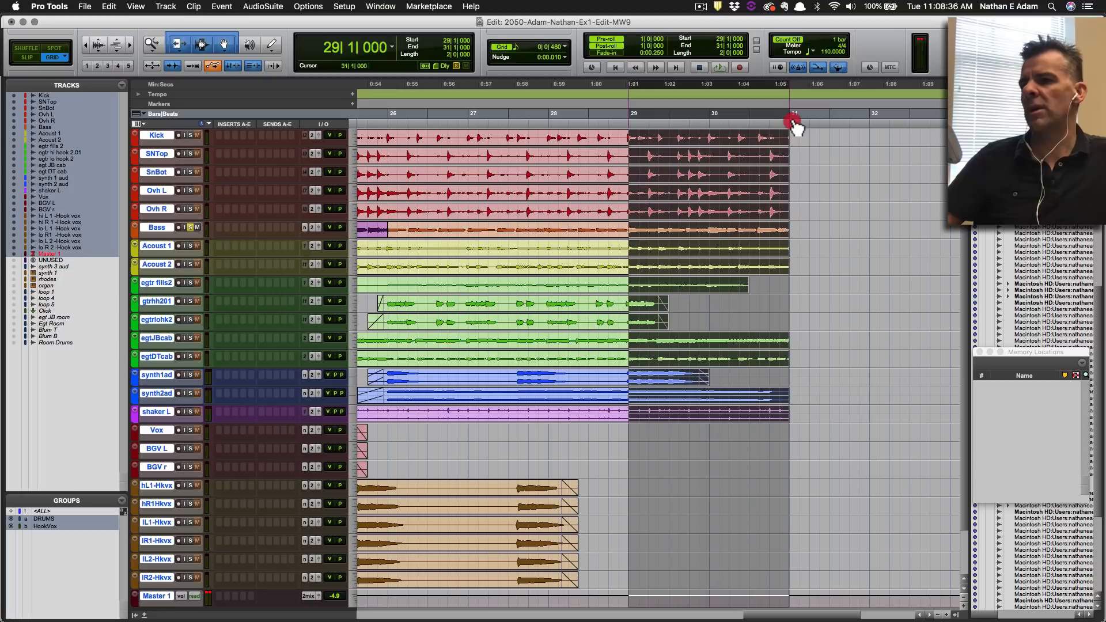
pyautogui.click(807, 152)
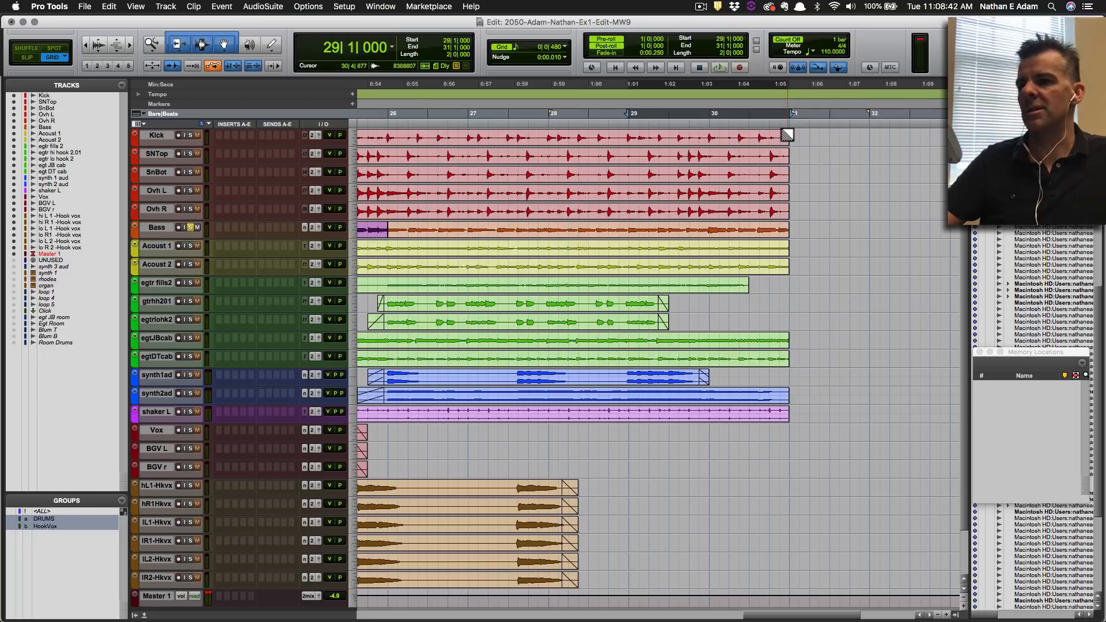
pyautogui.moveTo(787, 135); pyautogui.dragTo(631, 133)
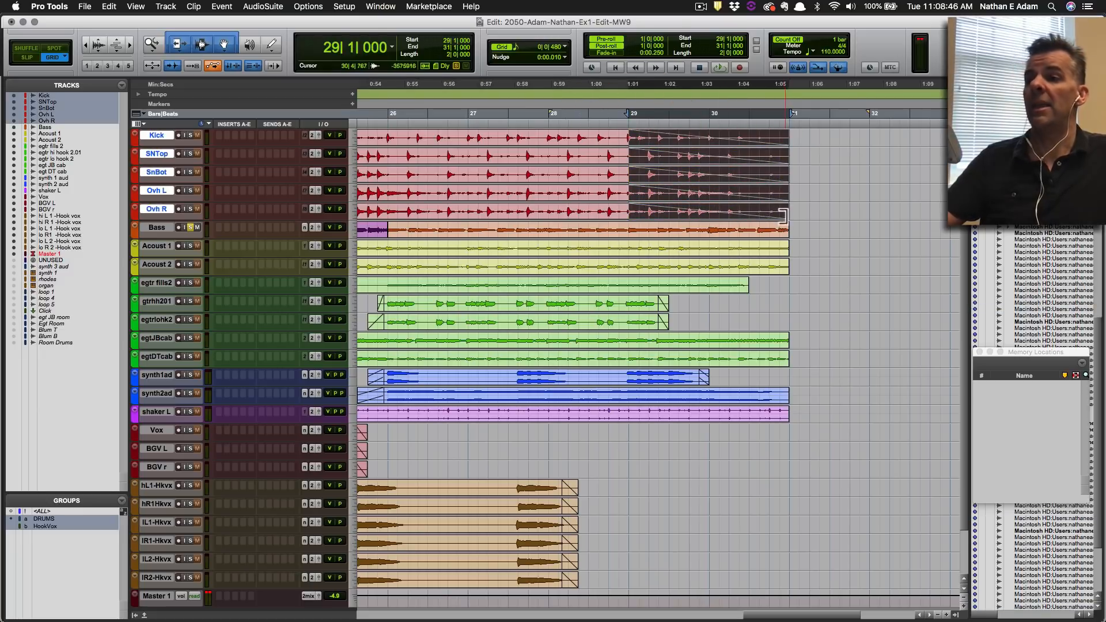
pyautogui.moveTo(787, 229); pyautogui.dragTo(630, 235)
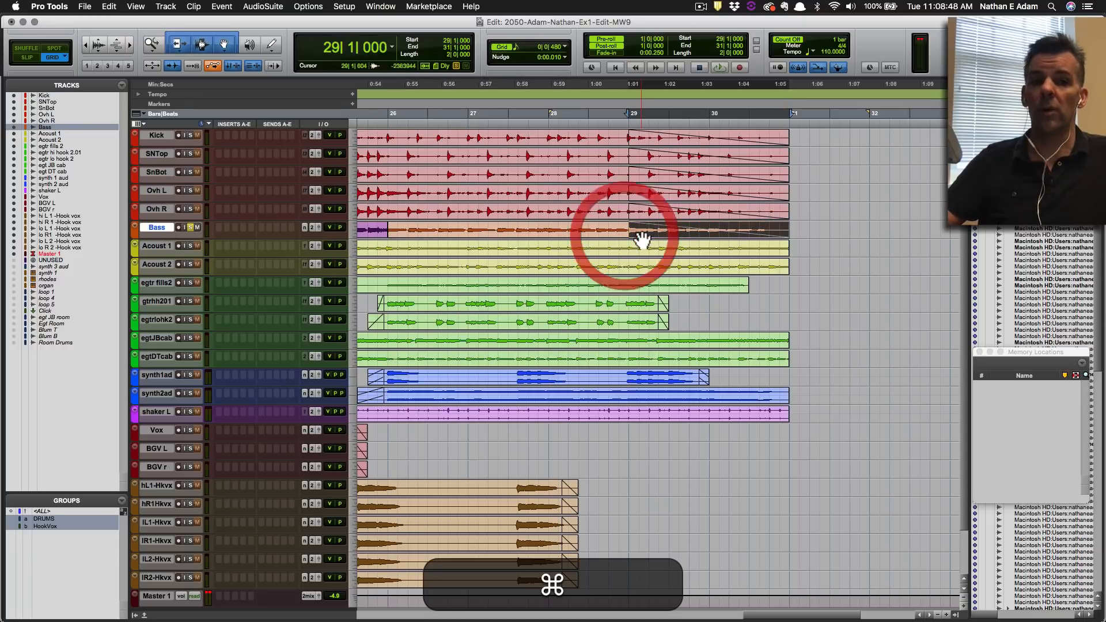
# Undo the fade-outs on the drum clips and the Bass clip, clear the selection, and save the session.
pyautogui.press('cmd+z')
pyautogui.press('cmd+z')
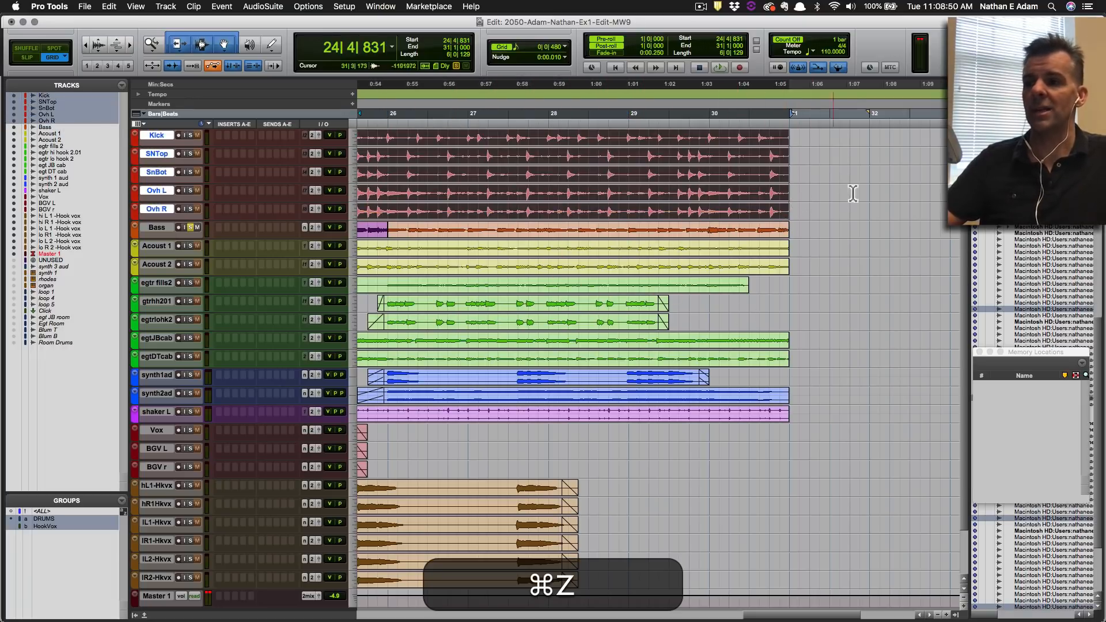
pyautogui.click(852, 184)
pyautogui.press('cmd+s')
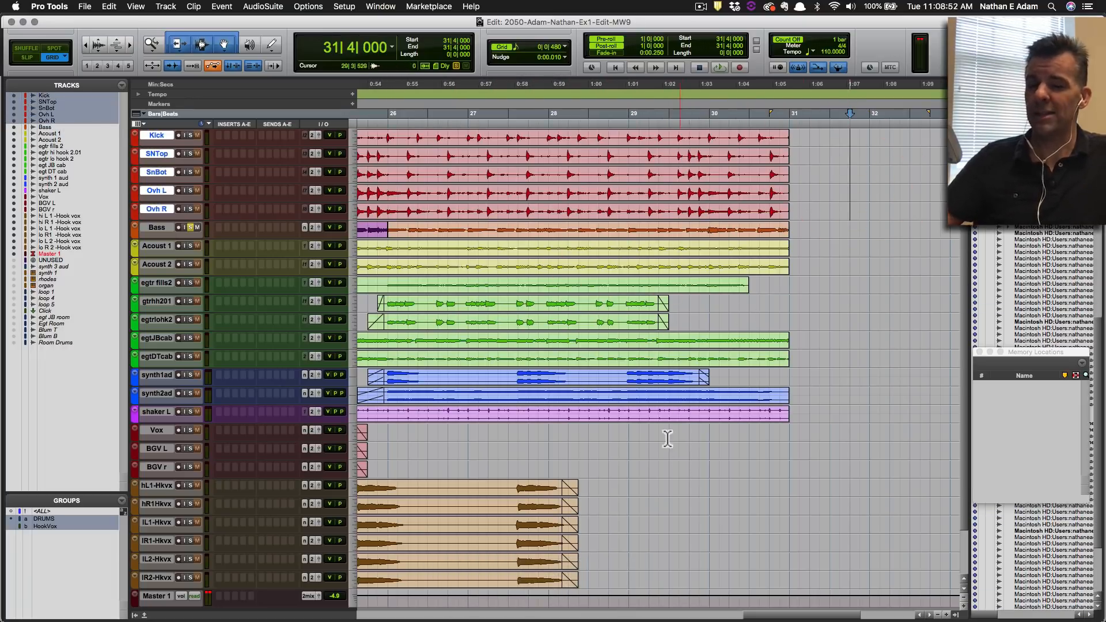
pyautogui.click(849, 362)
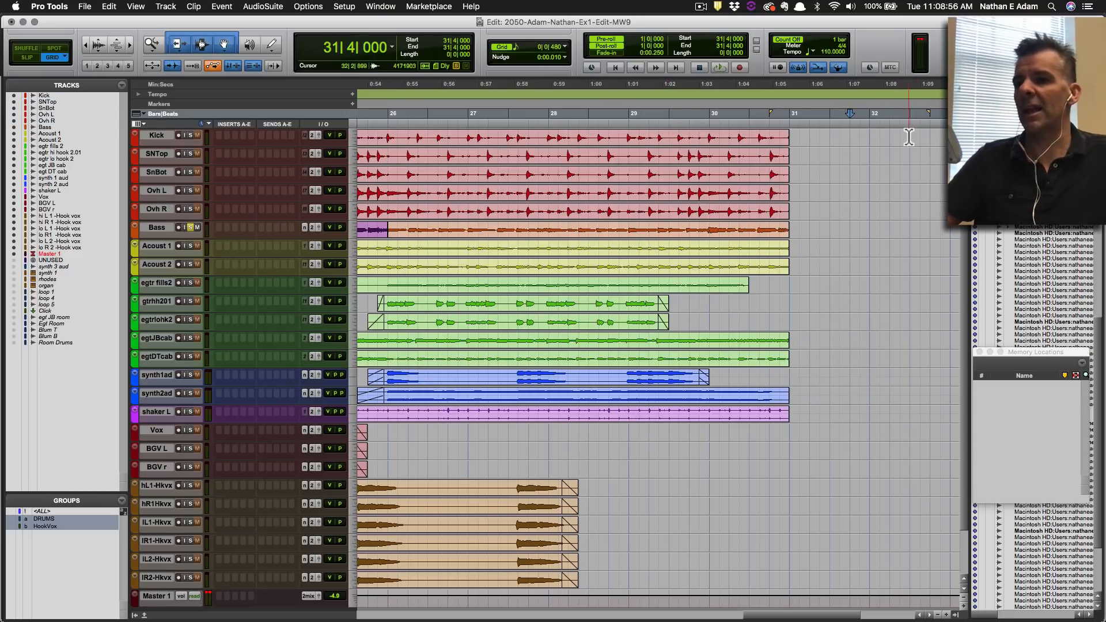
# Try fading out the clips on all tracks with a selection from 29|1|000 to 32|3|480, undo it, and save the session.
pyautogui.moveTo(916, 133); pyautogui.dragTo(630, 519)
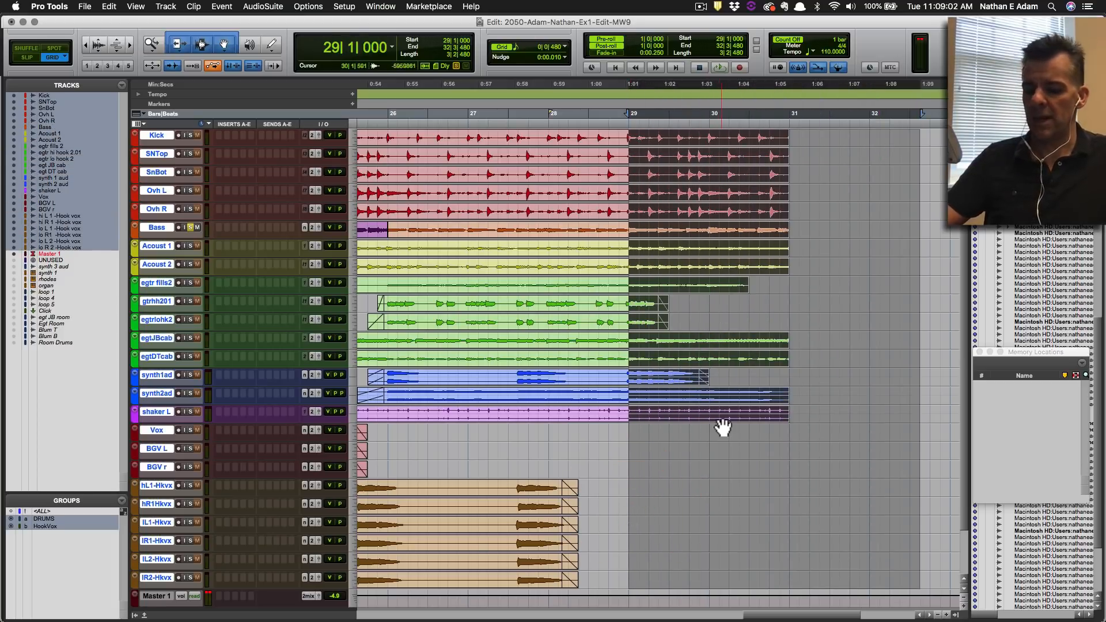
pyautogui.press('f')
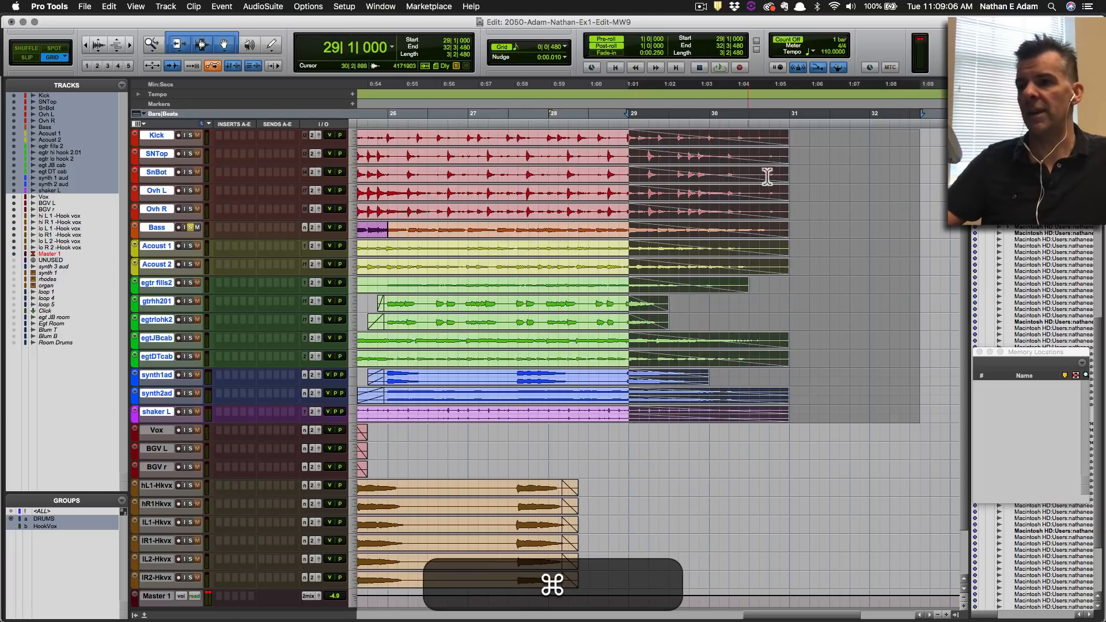
pyautogui.press('super+z')
pyautogui.click(830, 185)
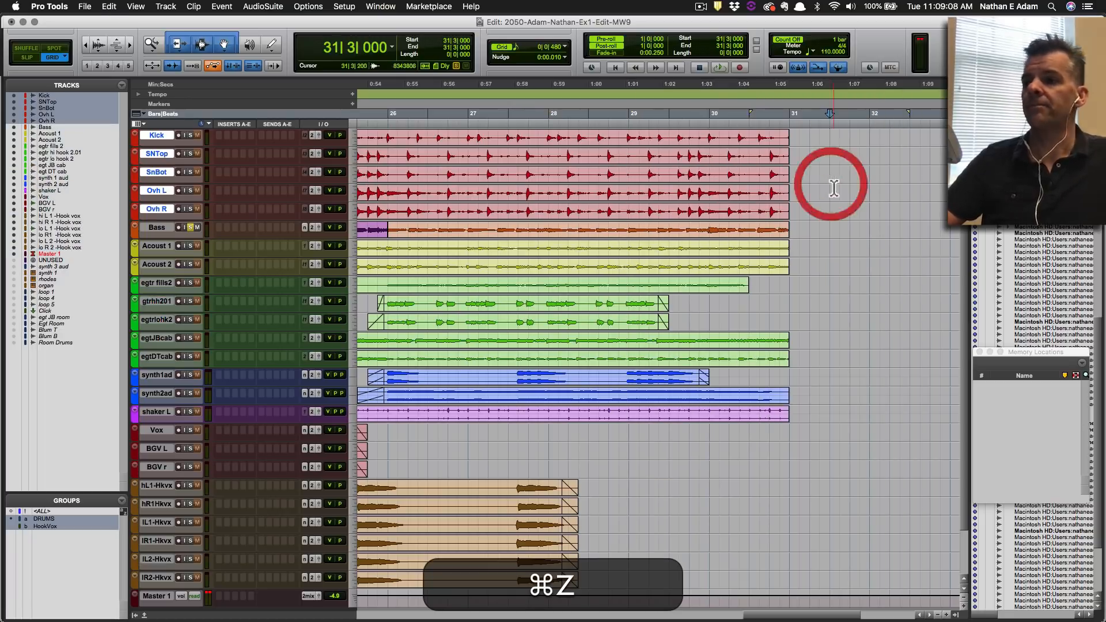
pyautogui.press('super+s')
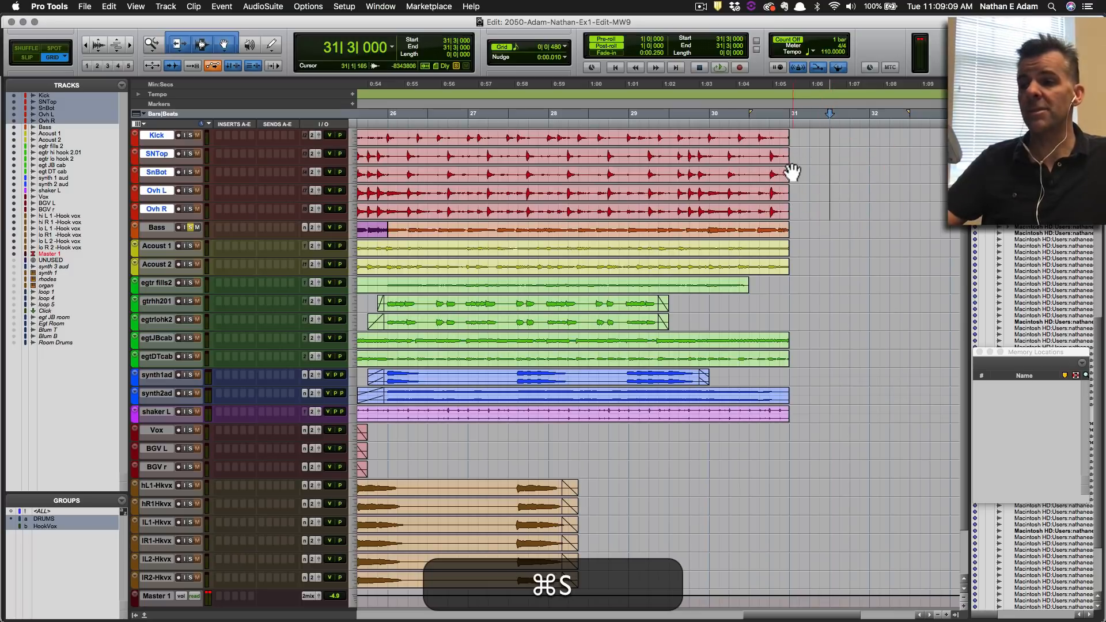
# Place the edit cursor at 29|1|000 across all tracks and check the fade commands in Preview's pro_tools_keyboard.png before returning to Pro Tools.
pyautogui.click(630, 115)
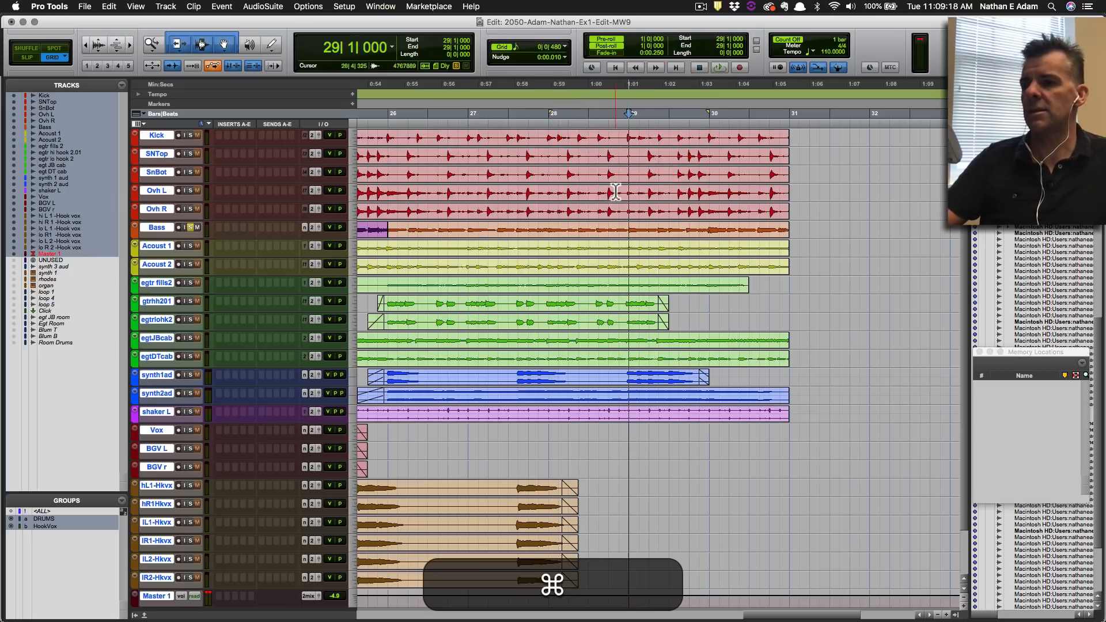
pyautogui.press('super+Tab')
pyautogui.press('super+Tab')
pyautogui.press('super+Tab')
pyautogui.press('super+Tab')
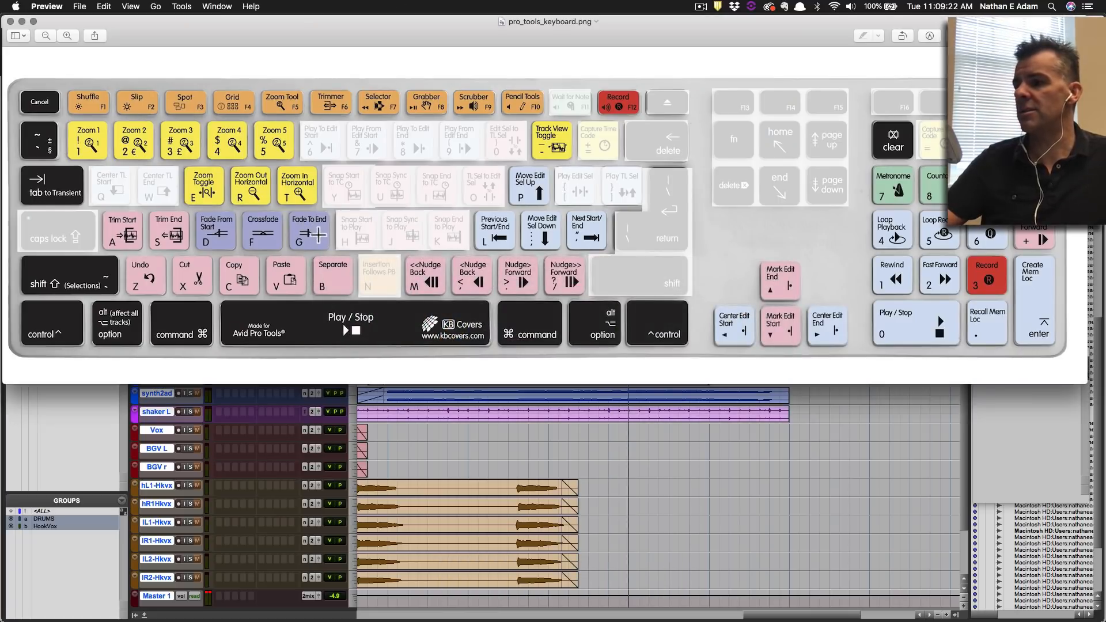
pyautogui.press('super')
pyautogui.press('super+Tab')
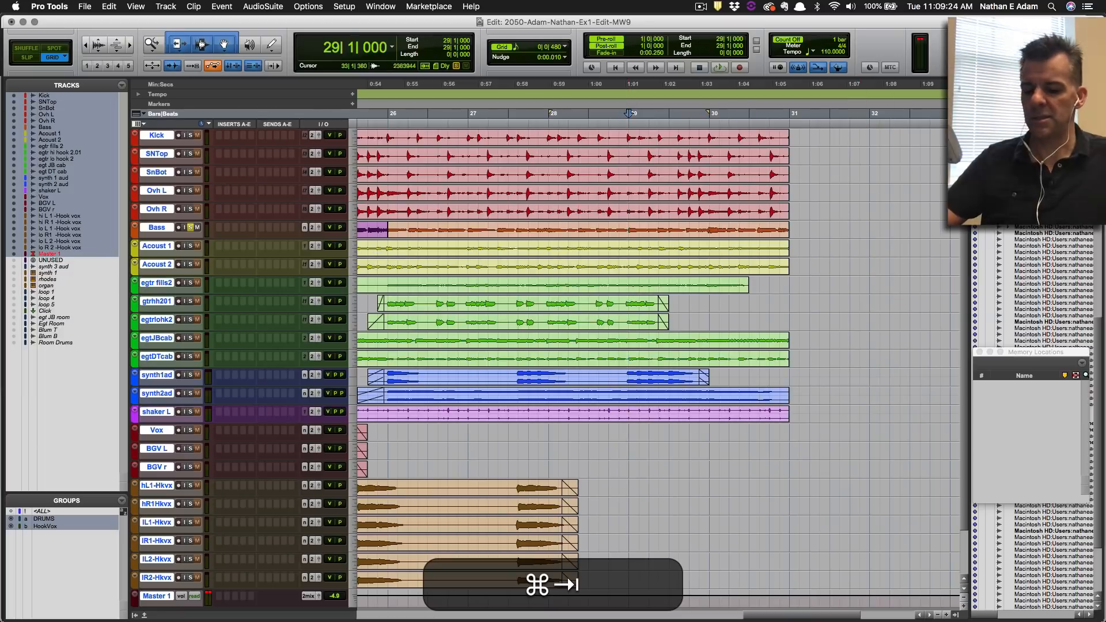
# Fade out every clip crossing 29|1|000 from the cursor to its end, and increase the height of all tracks.
pyautogui.press('g')
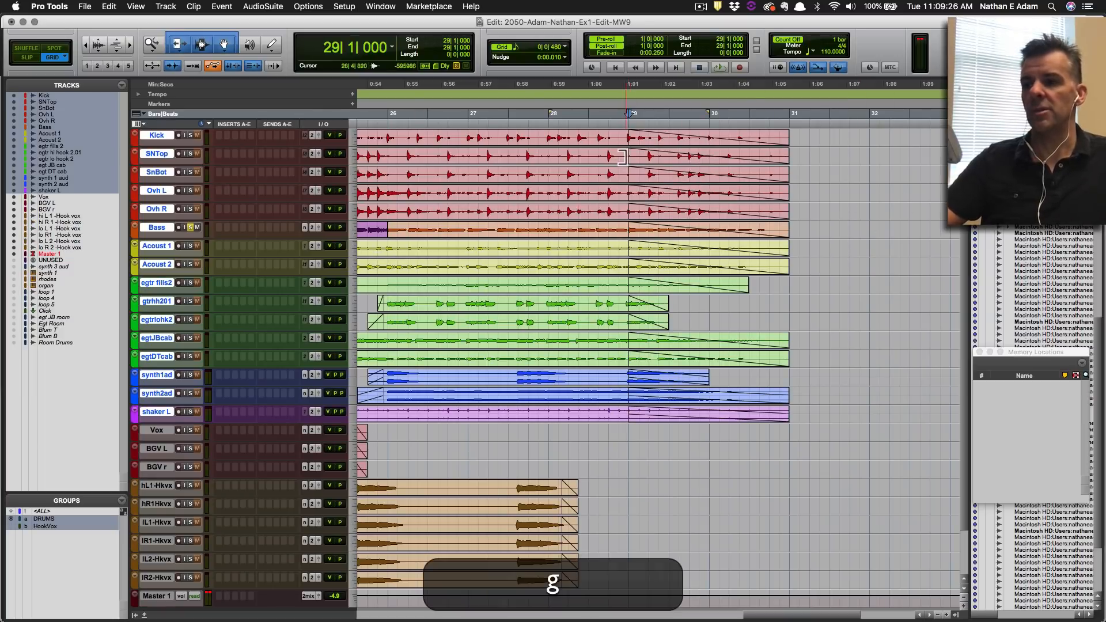
pyautogui.press('super+z')
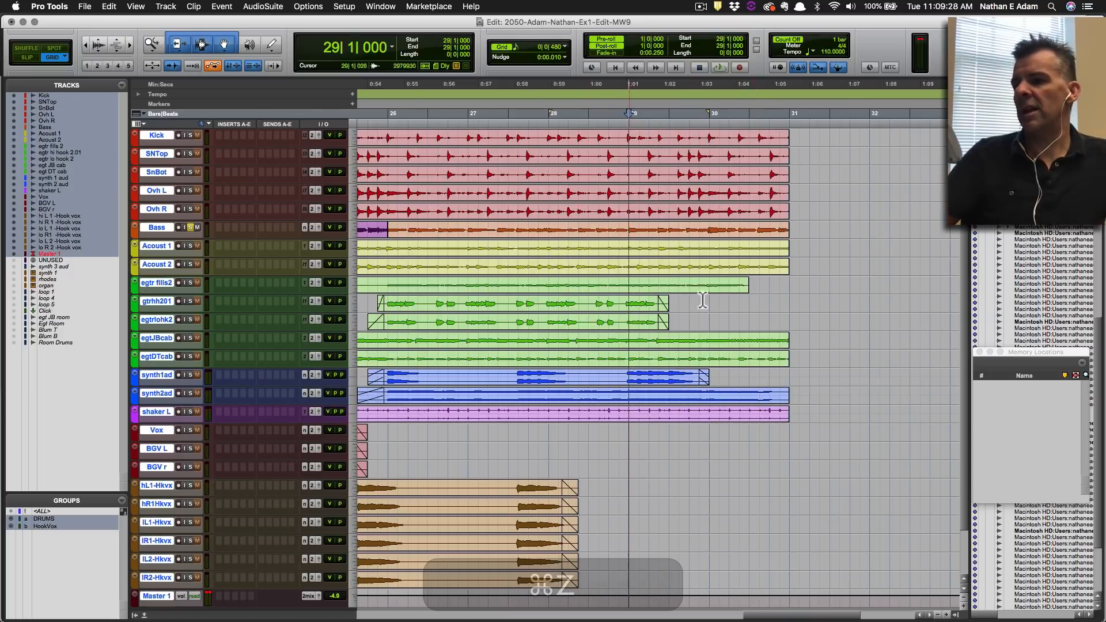
pyautogui.press('g')
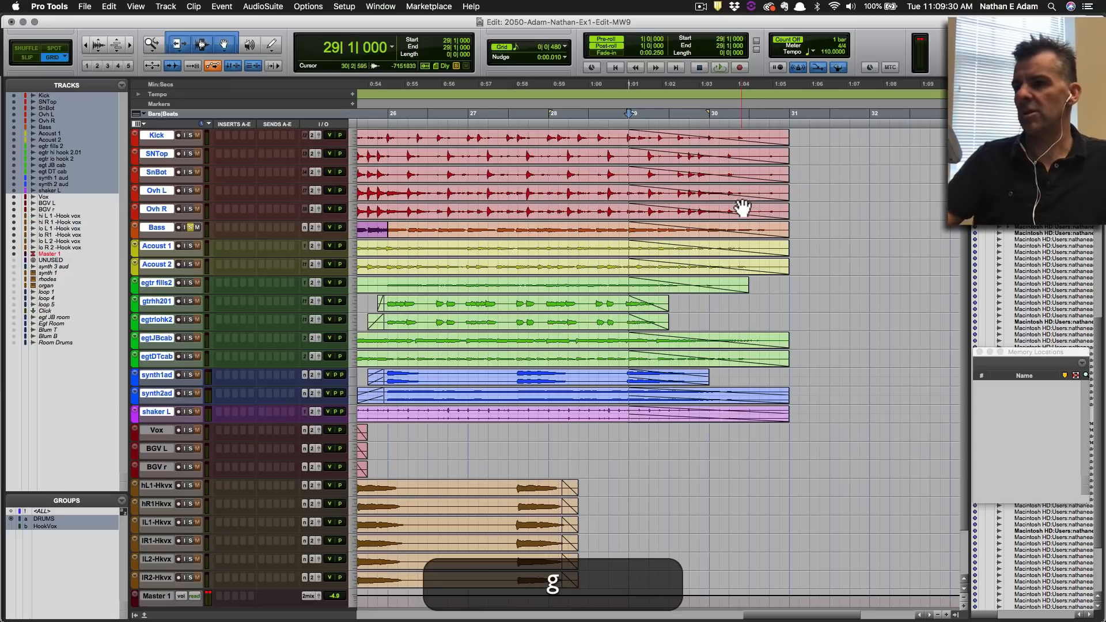
pyautogui.click(815, 148)
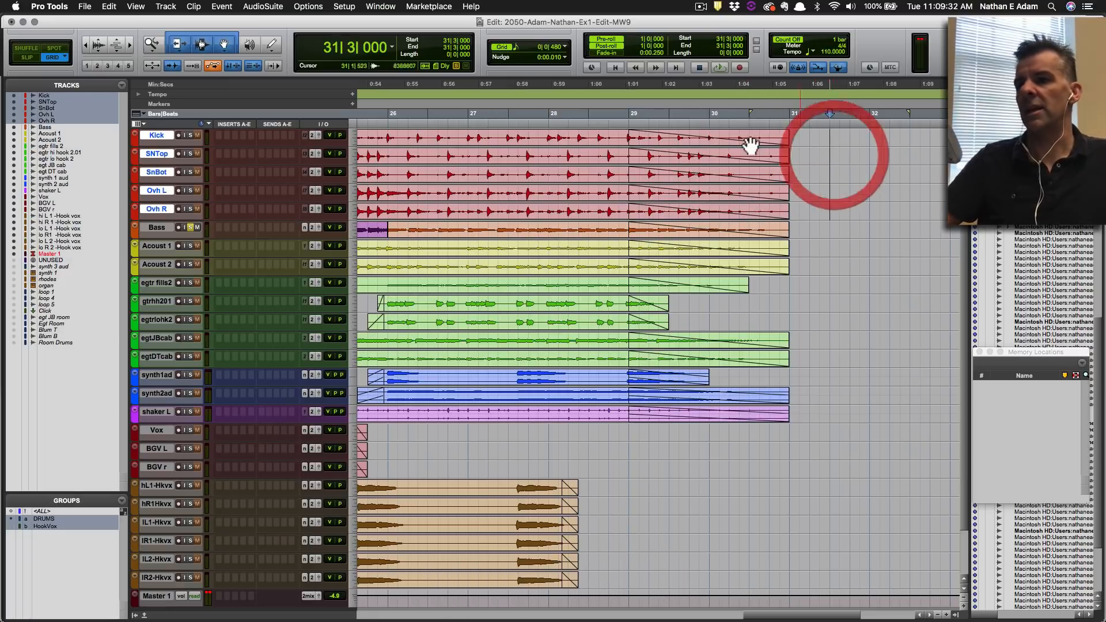
pyautogui.click(716, 145)
pyautogui.hotkey('ctrl', 'alt', 'Up')
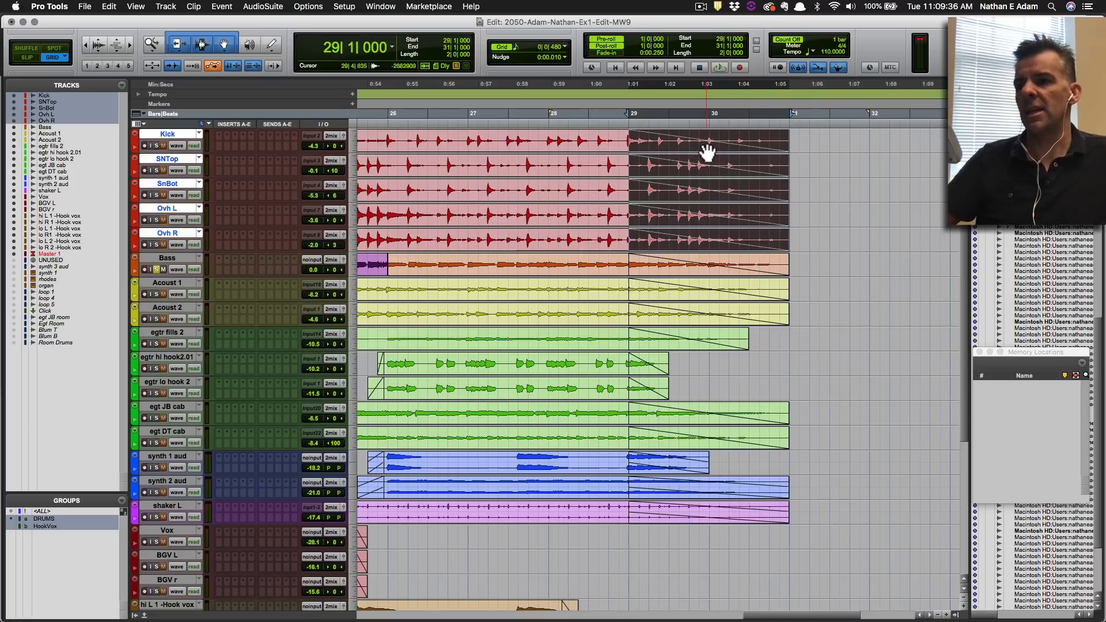
# Try deleting the tail of the drum clips from 30|1|000 to 31|2|000, and undo the deletion.
pyautogui.moveTo(707, 137); pyautogui.dragTo(809, 143)
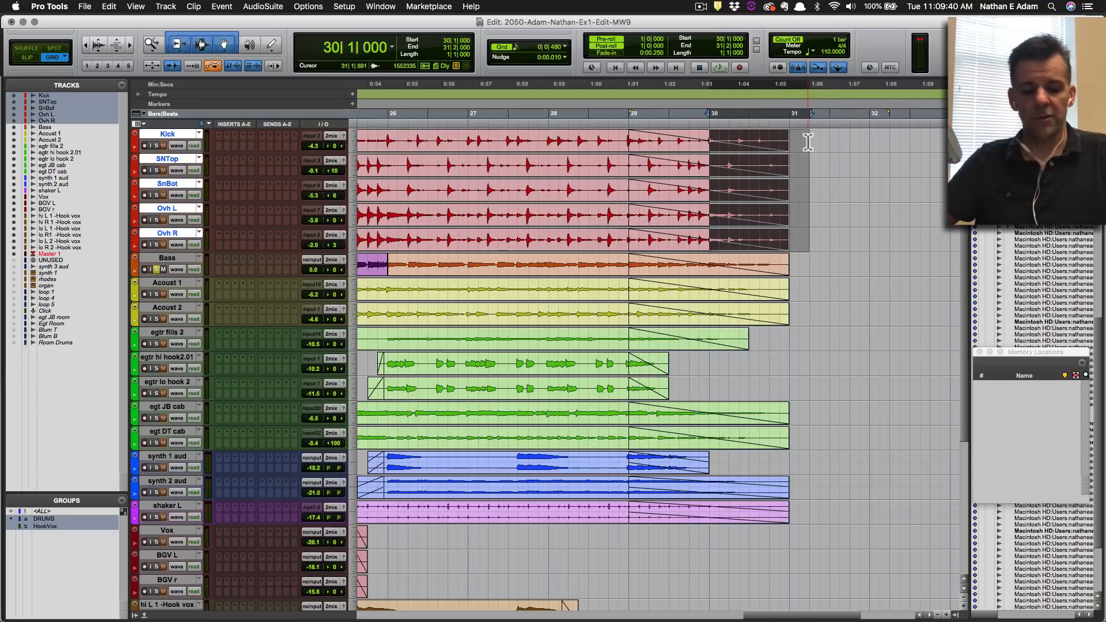
pyautogui.press('BackSpace')
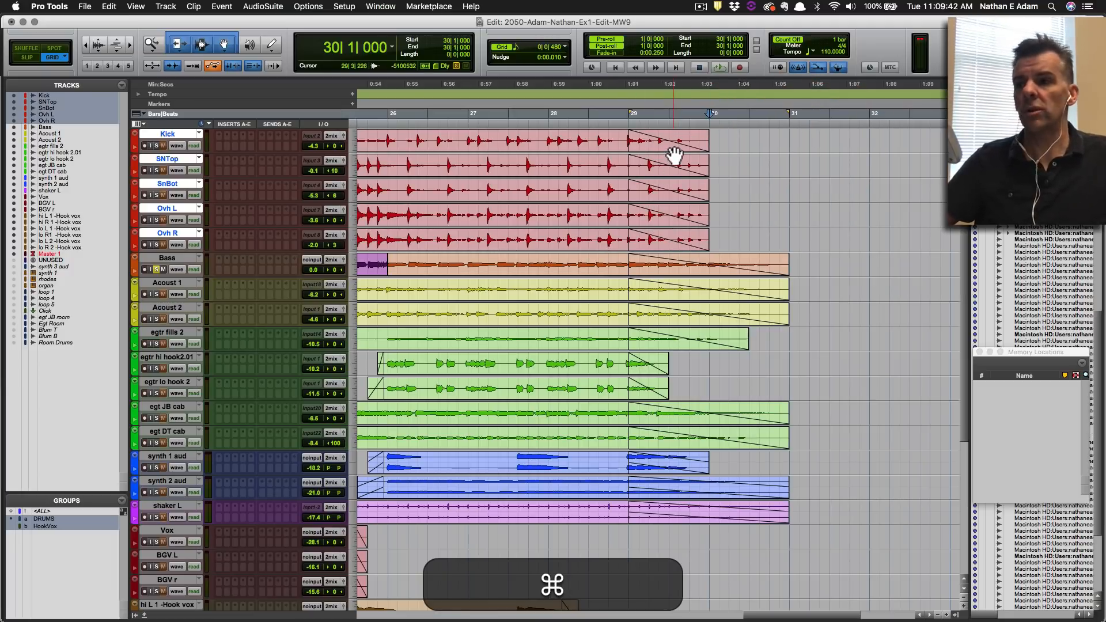
pyautogui.press('super+z')
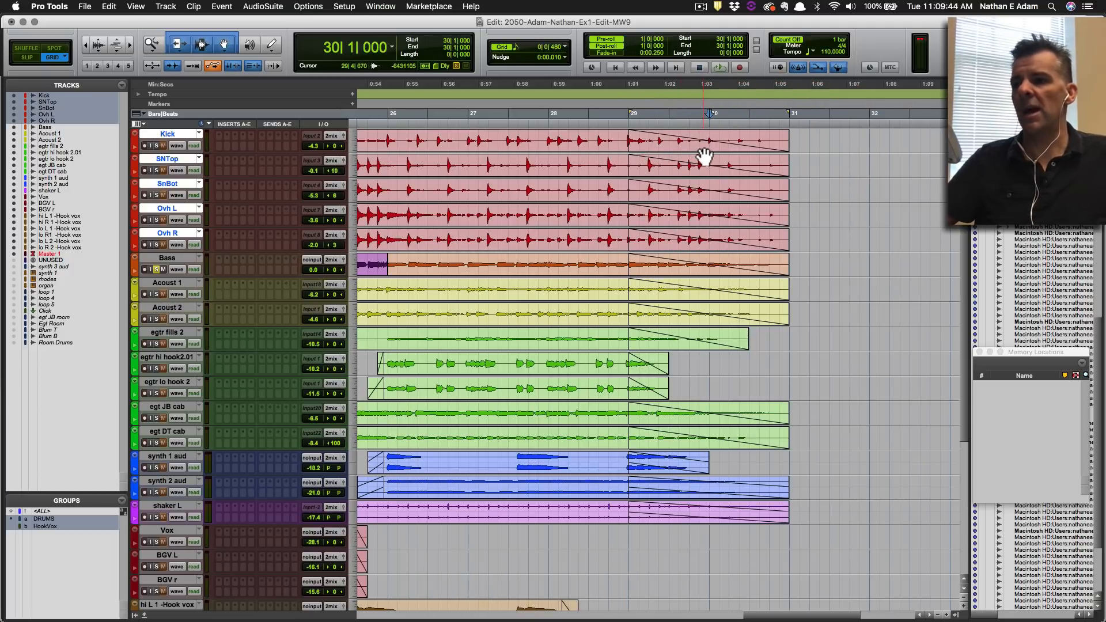
# Try convex and concave curves on the drum fade-outs, apply a roughly straight Standard curve, and save the session.
pyautogui.click(700, 151)
pyautogui.moveTo(698, 151)
pyautogui.mouseDown()
pyautogui.moveTo(593, 156)
pyautogui.moveTo(711, 158)
pyautogui.moveTo(559, 161)
pyautogui.moveTo(715, 164)
pyautogui.mouseUp()
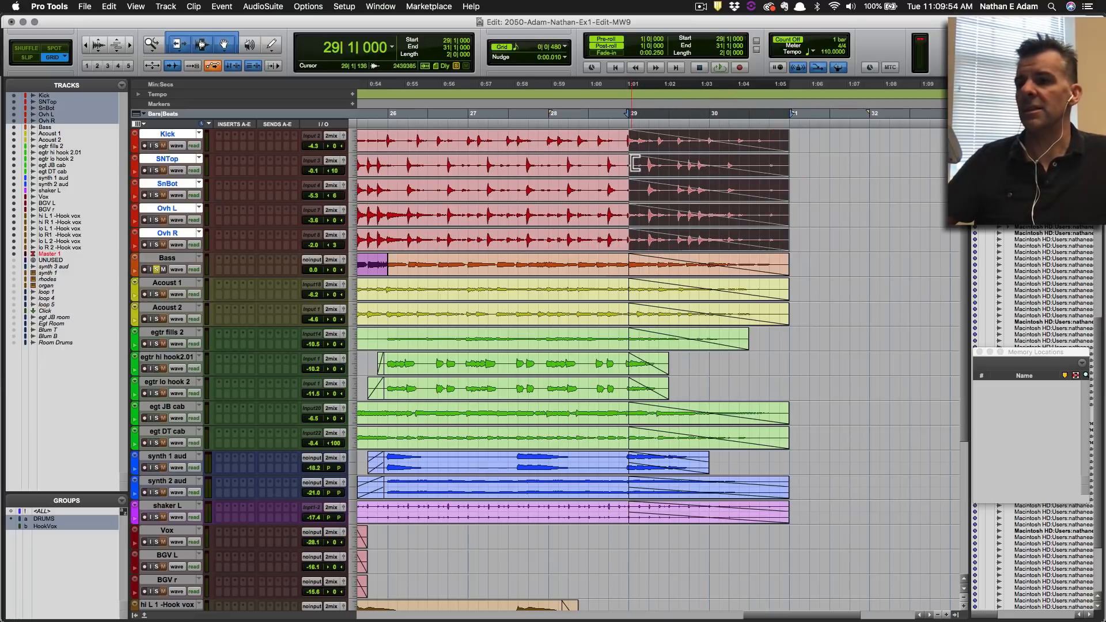
pyautogui.moveTo(634, 165)
pyautogui.mouseDown()
pyautogui.moveTo(491, 169)
pyautogui.moveTo(630, 170)
pyautogui.mouseUp()
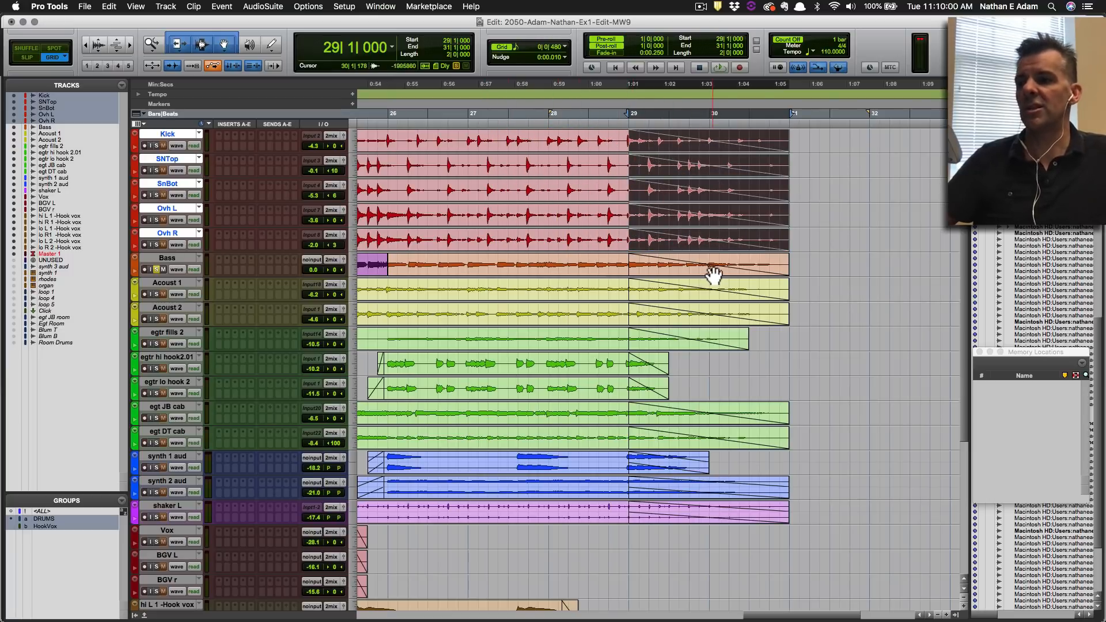
pyautogui.doubleClick(700, 149)
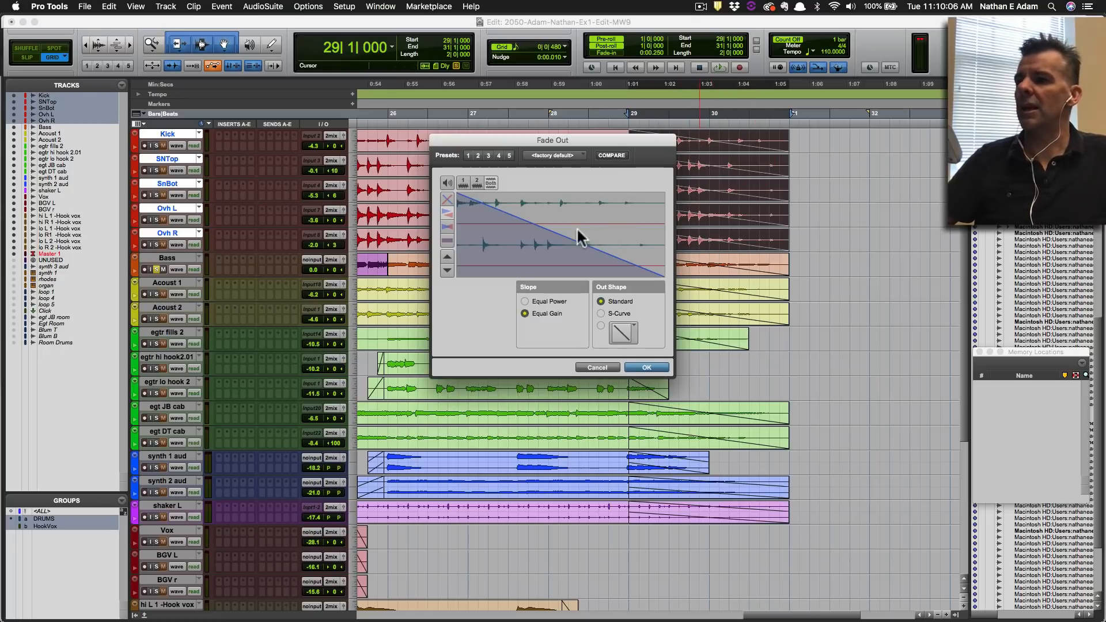
pyautogui.moveTo(568, 245); pyautogui.dragTo(568, 206)
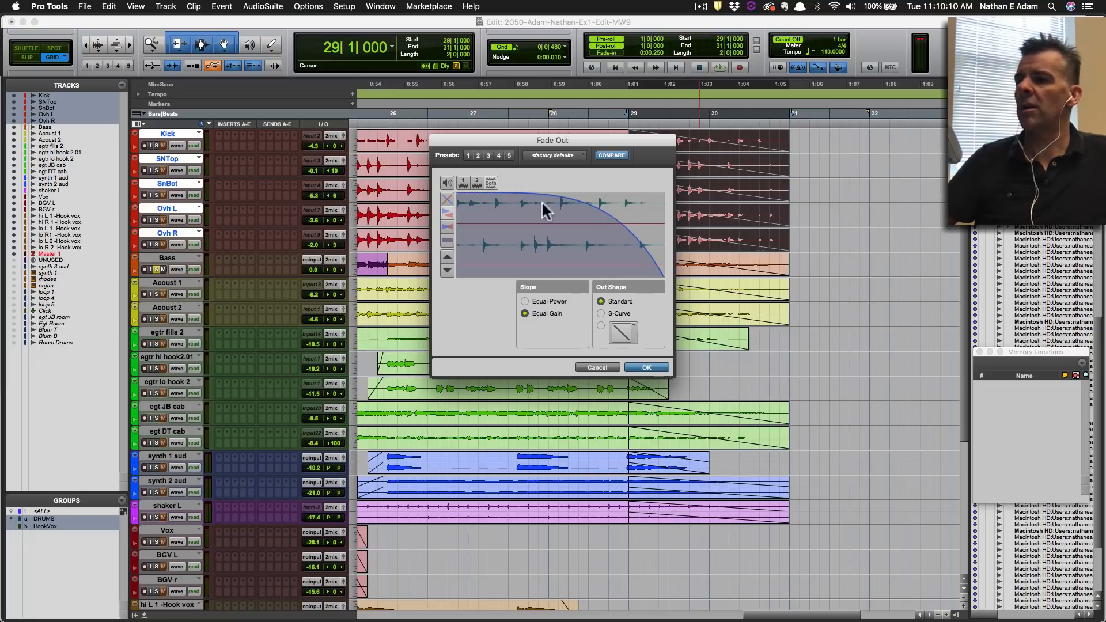
pyautogui.moveTo(624, 266); pyautogui.dragTo(624, 291)
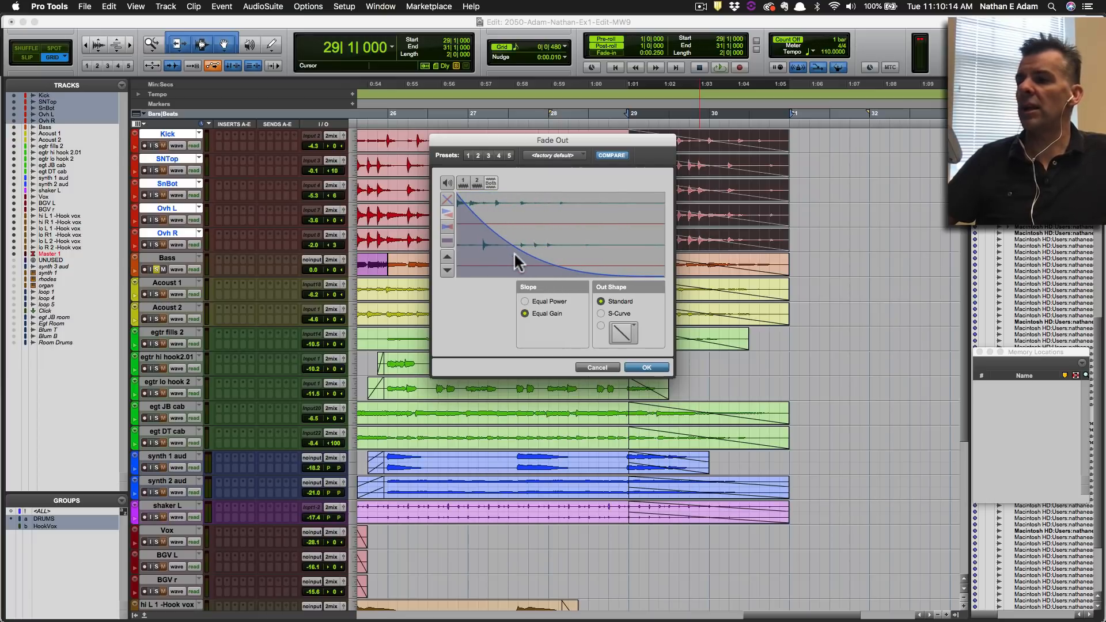
pyautogui.moveTo(580, 267); pyautogui.dragTo(580, 242)
pyautogui.click(646, 367)
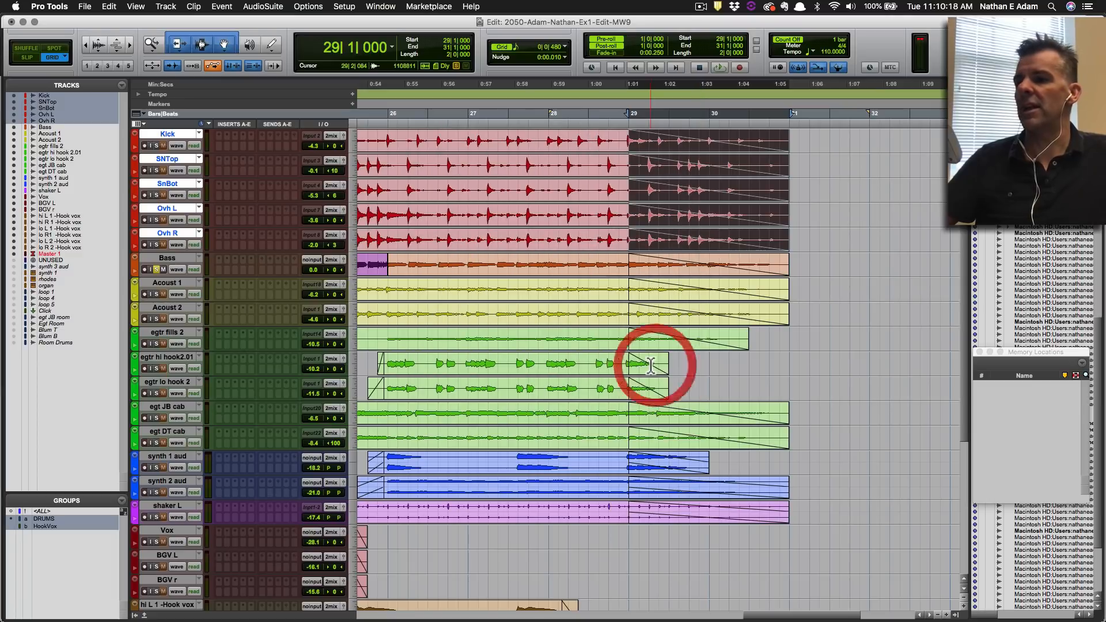
pyautogui.press('super+s')
pyautogui.click(850, 256)
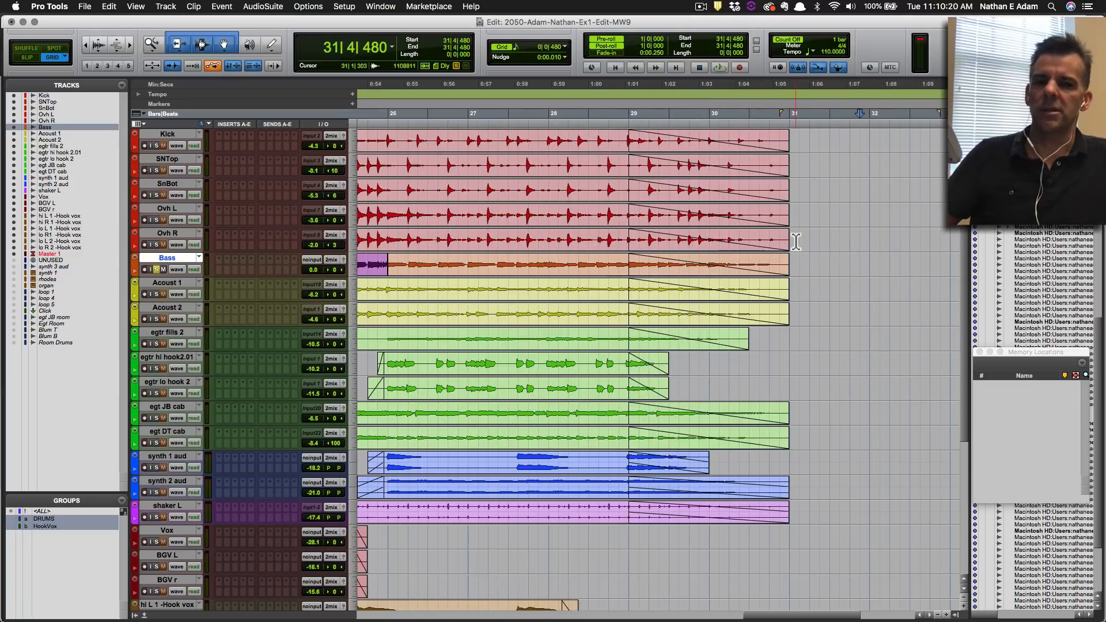
# Play the song's ending from 28|3|000 to audition the fade-outs on all tracks, and save the session.
pyautogui.click(811, 227)
pyautogui.click(589, 114)
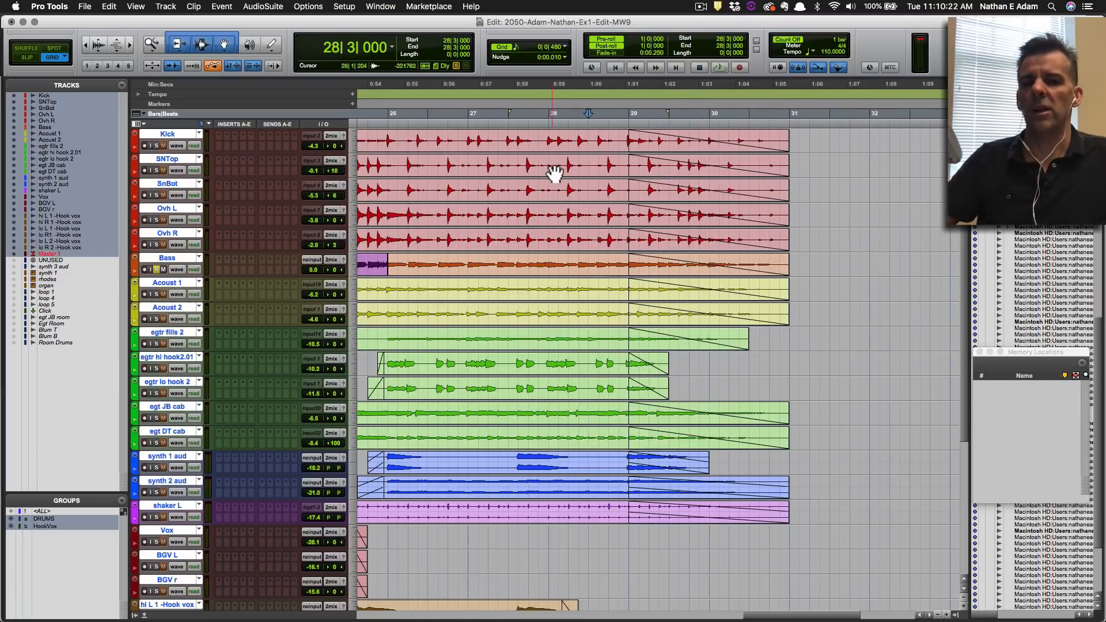
pyautogui.press('space')
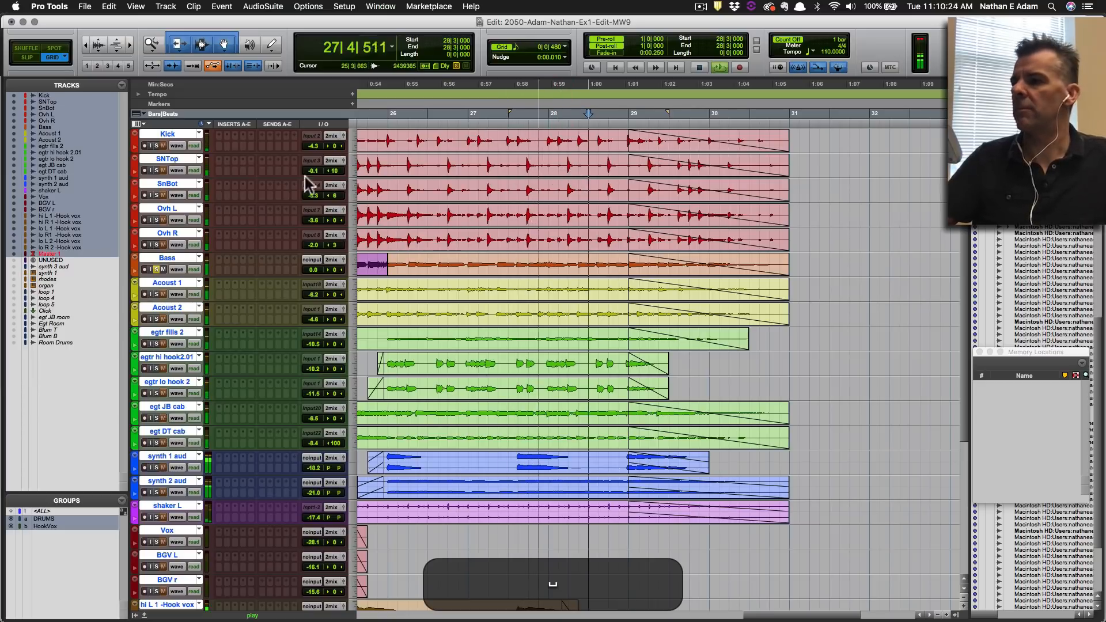
pyautogui.press('space')
pyautogui.press('space')
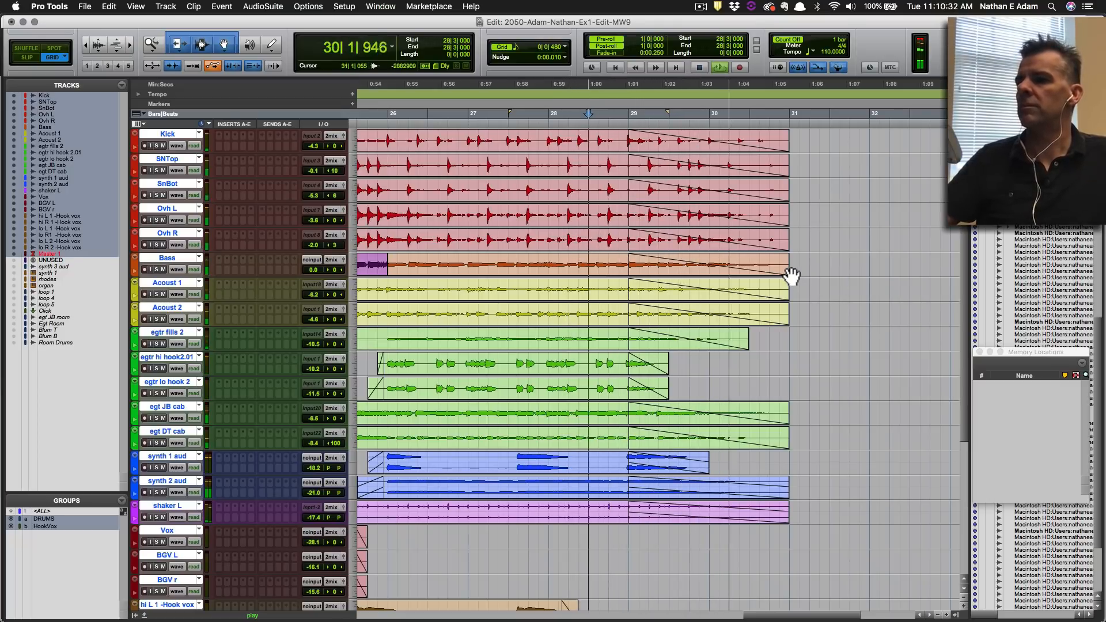
pyautogui.press('super+space')
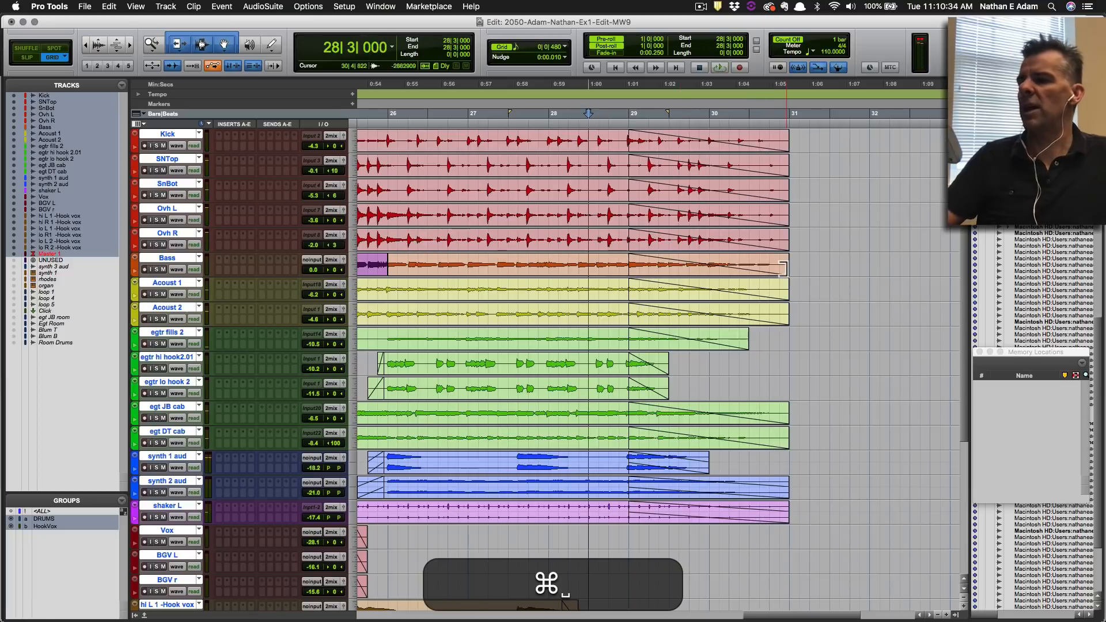
pyautogui.press('super+s')
# Switch to Chrome and read the Exercise 1 instructions on creating groups and new memory locations.
pyautogui.press('super+Tab')
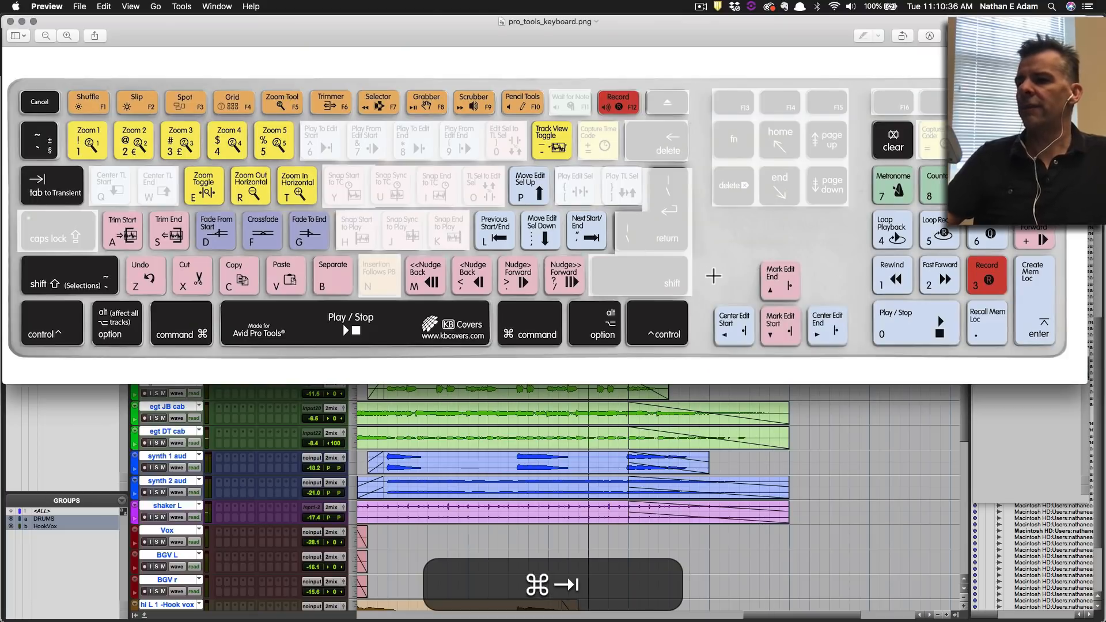
pyautogui.press('super+Tab')
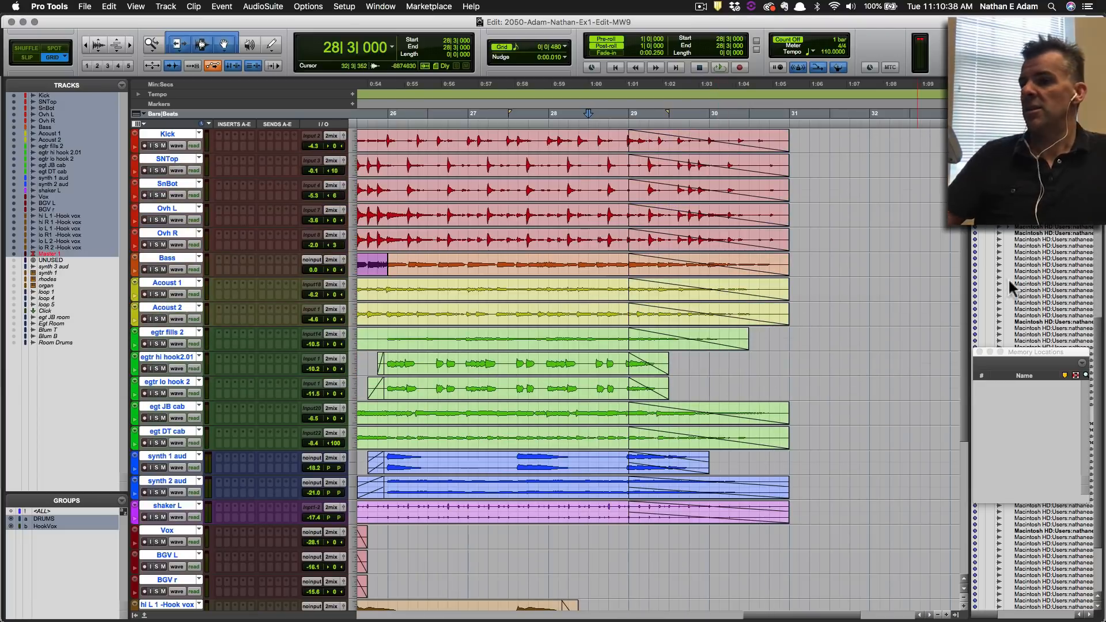
pyautogui.press('shift+super+Tab')
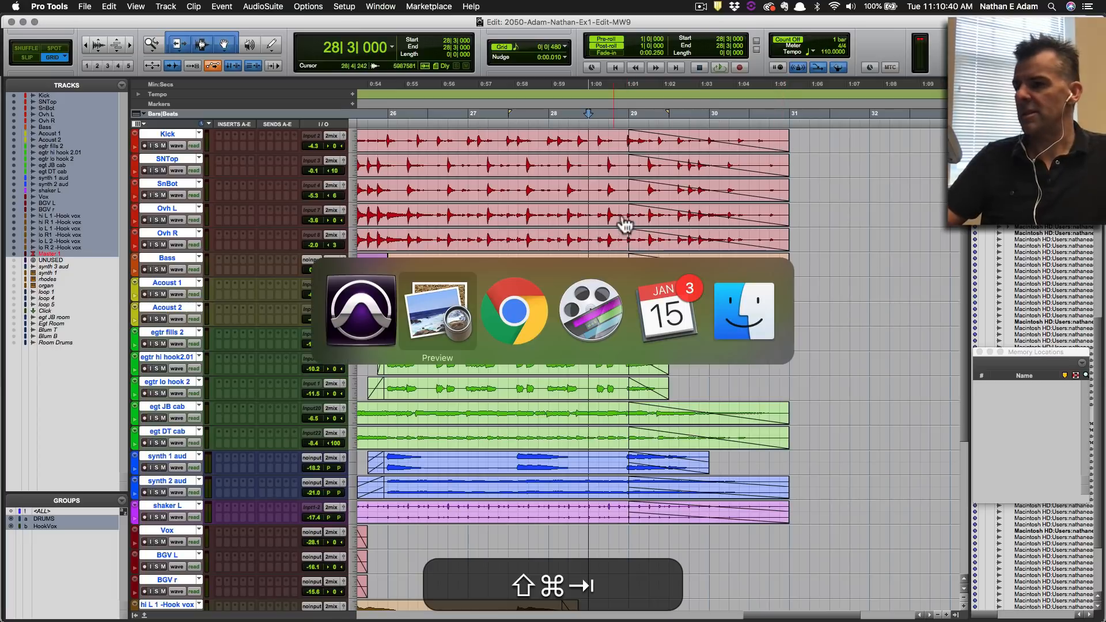
pyautogui.click(514, 315)
pyautogui.scroll(-3, 485, 382)
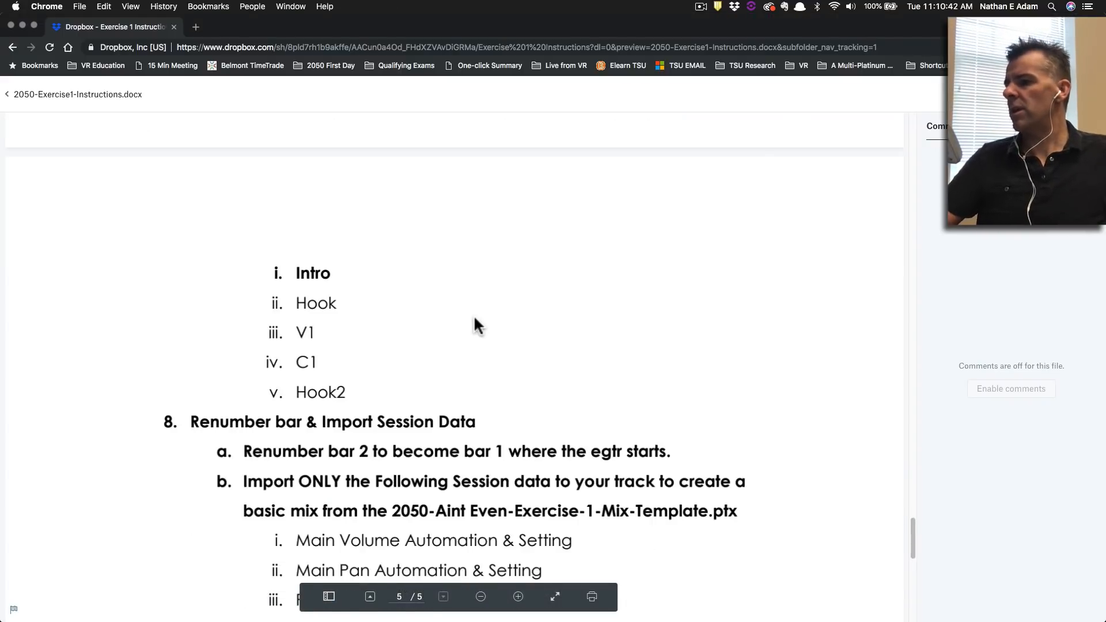
pyautogui.scroll(5, 473, 325)
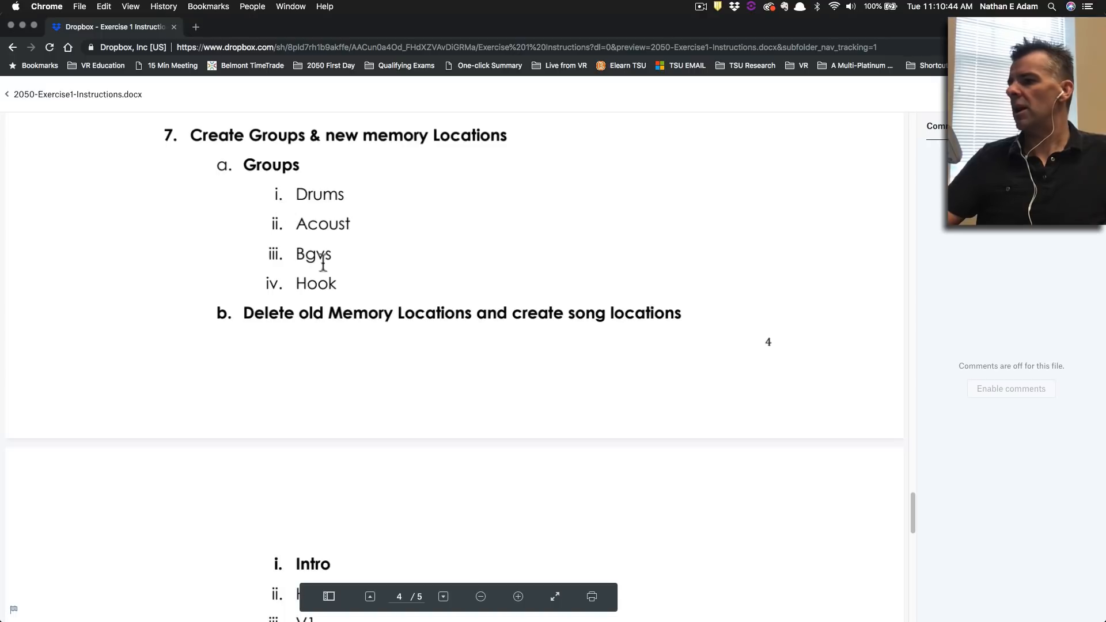
pyautogui.scroll(-2, 357, 283)
pyautogui.scroll(3, 355, 274)
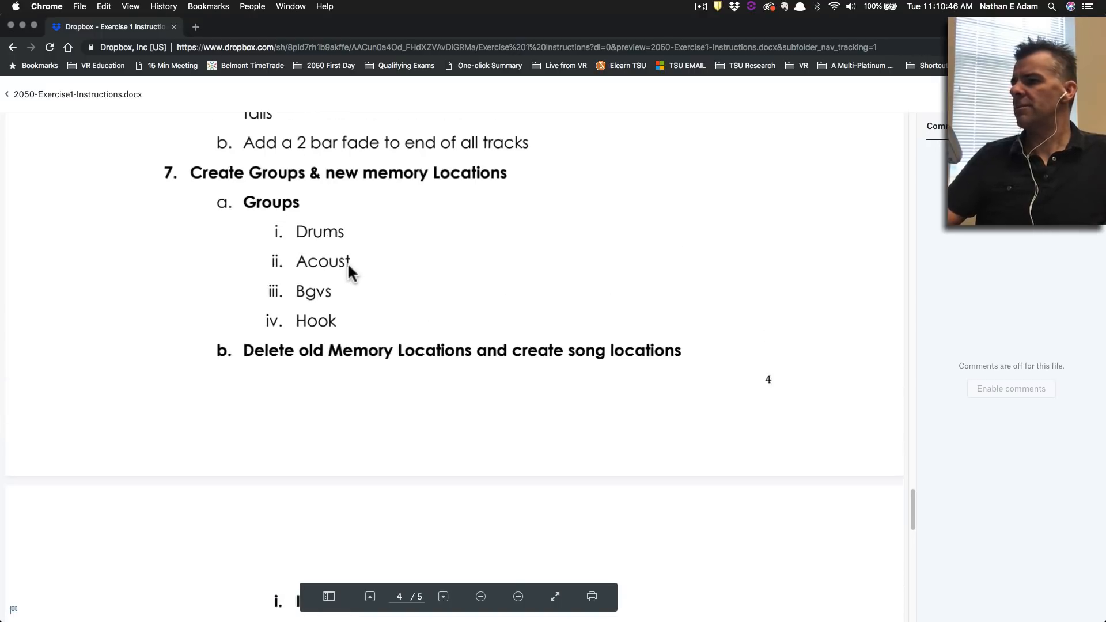
# Switch to Pro Tools, group the Acoust 1 and Acoust 2 tracks under the name Acoust, and save the session.
pyautogui.press('super+Tab')
pyautogui.click(438, 308)
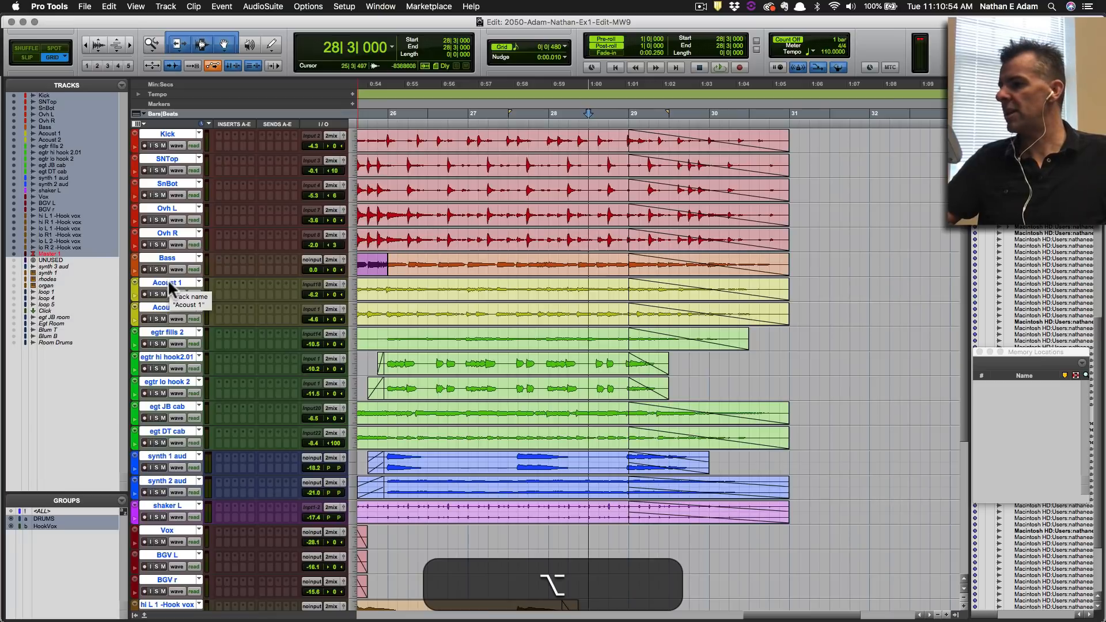
pyautogui.keyDown('alt'); pyautogui.click(171, 285); pyautogui.keyUp('alt')
pyautogui.click(178, 283)
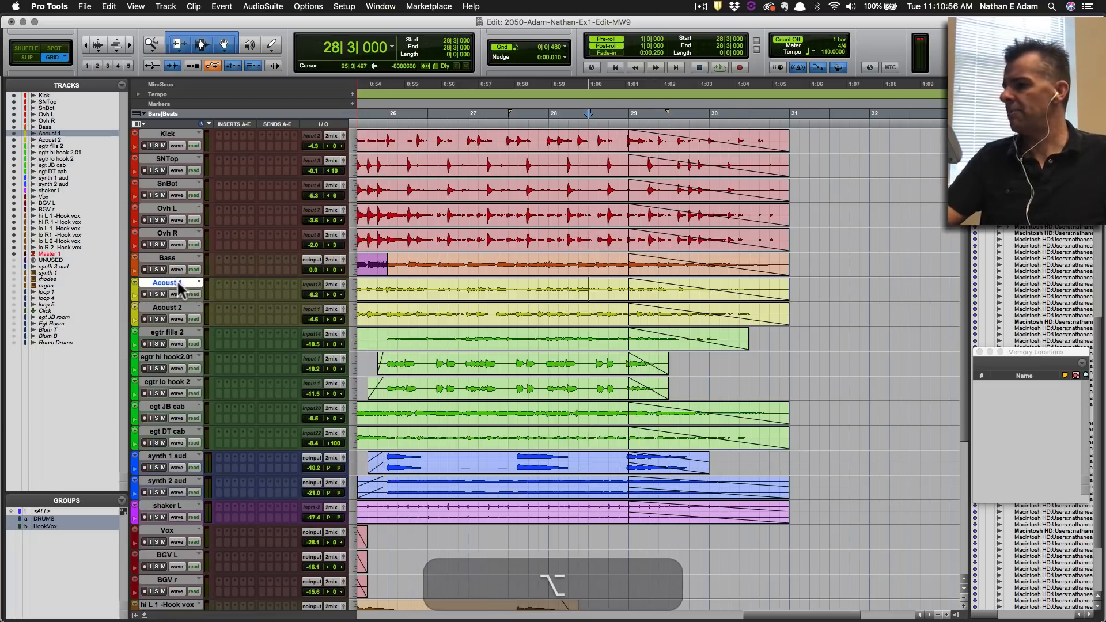
pyautogui.press('shift')
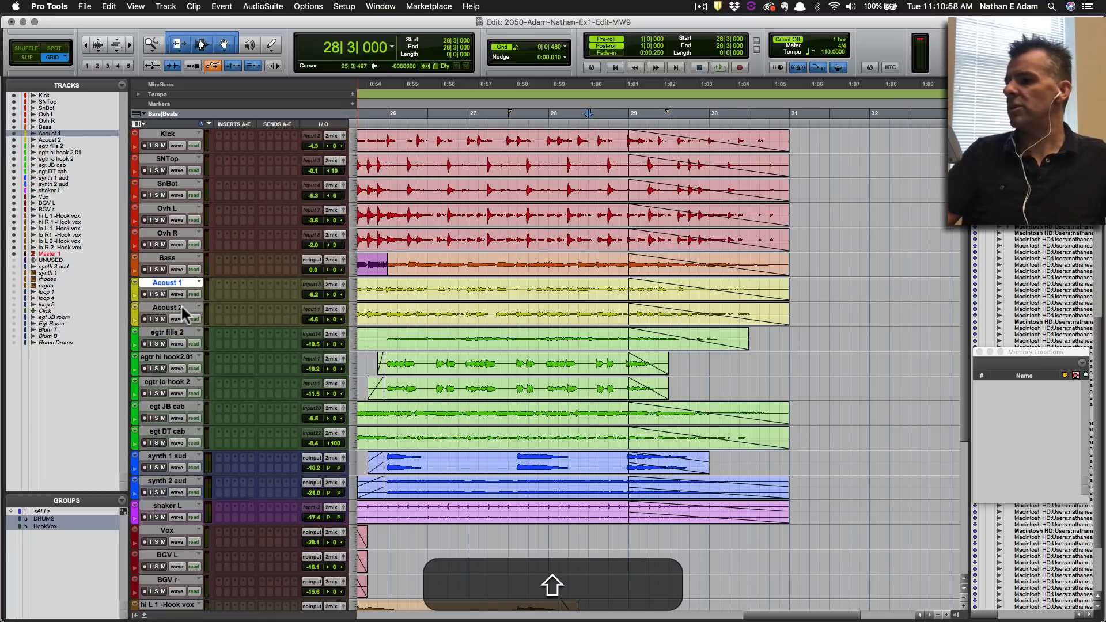
pyautogui.keyDown('shift'); pyautogui.click(185, 312); pyautogui.keyUp('shift')
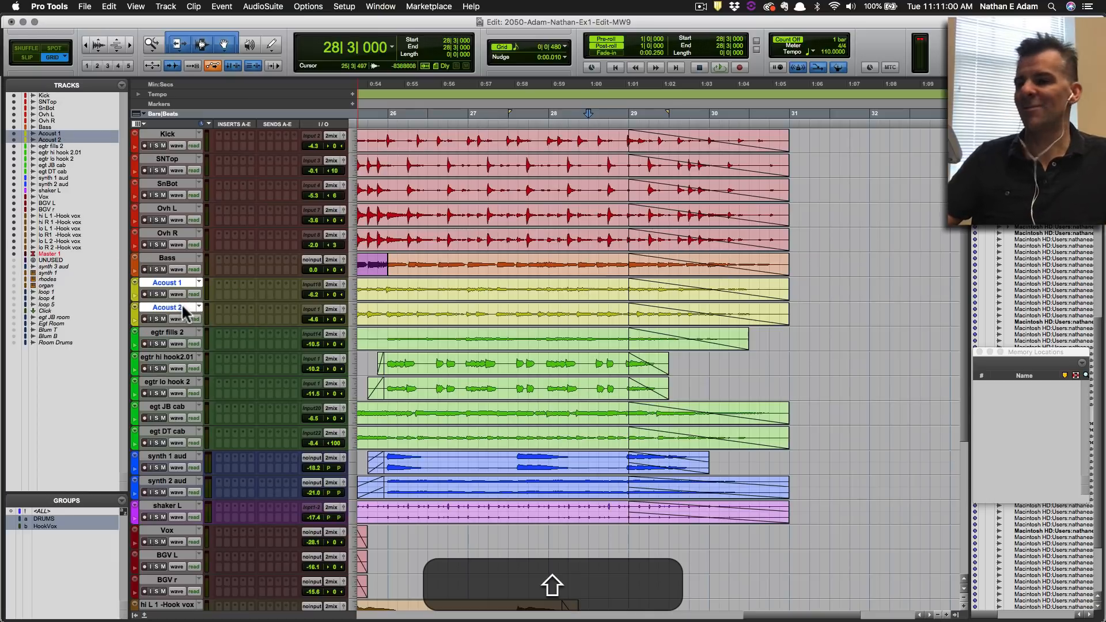
pyautogui.press('super+g')
pyautogui.press('super+shift+a')
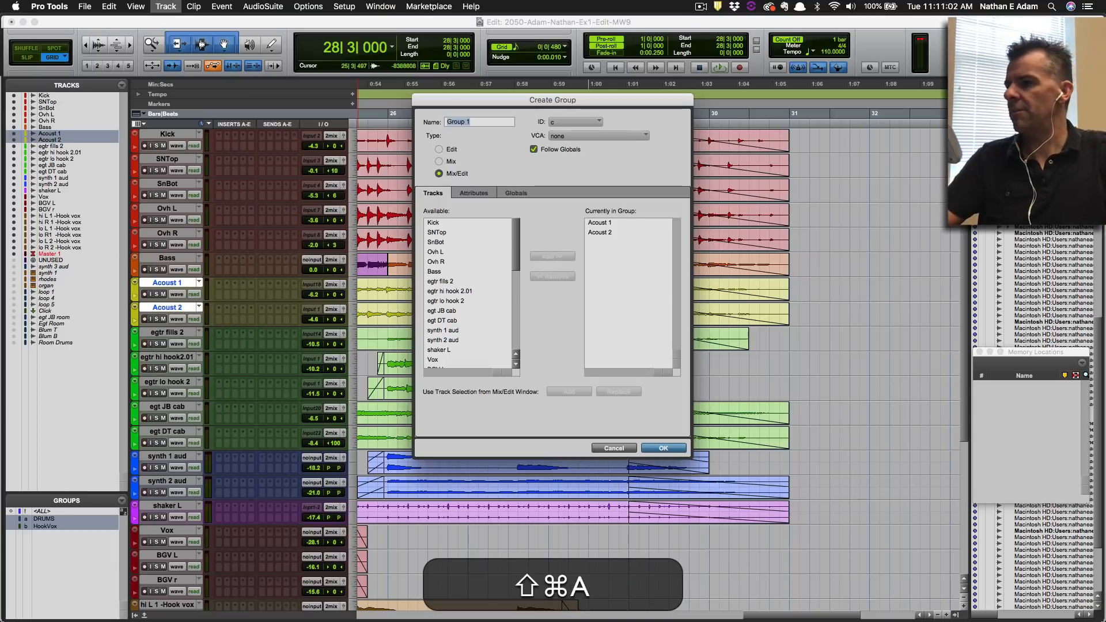
pyautogui.write('Acoust')
pyautogui.press('Return')
pyautogui.press('super+s')
# Check the next group name in the instructions, group the BGV L and BGV r tracks as BGVs, and save.
pyautogui.press('super+Tab')
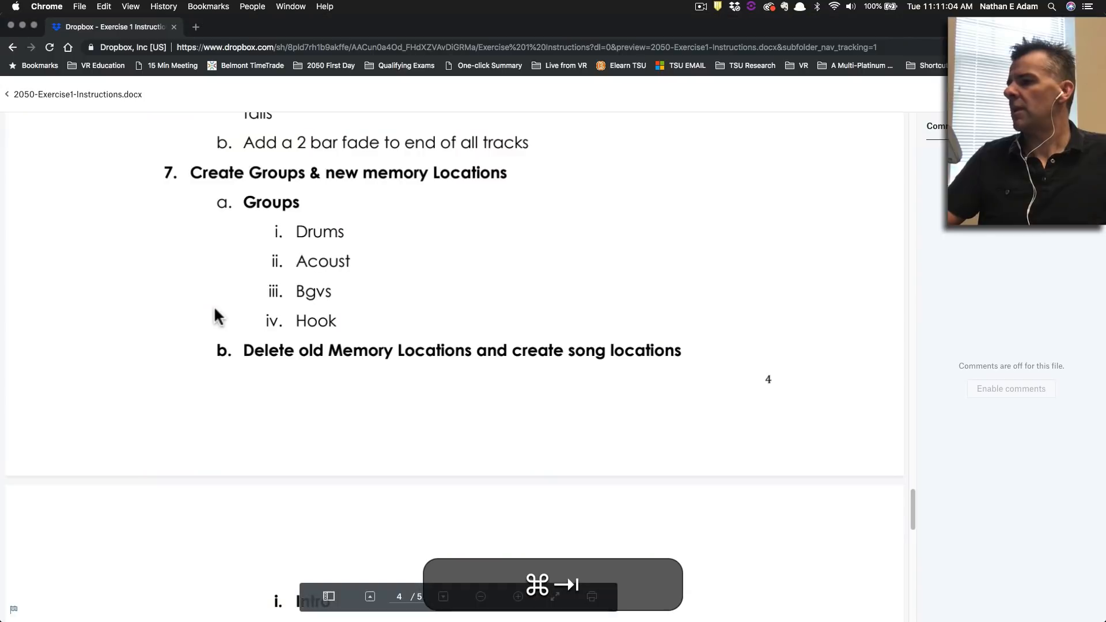
pyautogui.press('super+Tab')
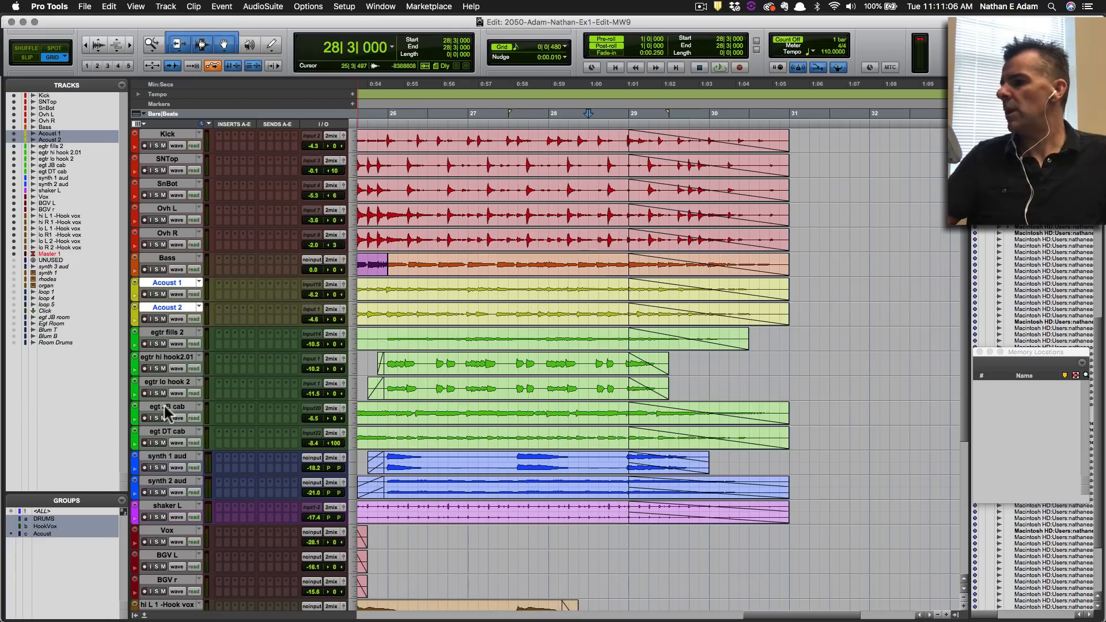
pyautogui.click(169, 554)
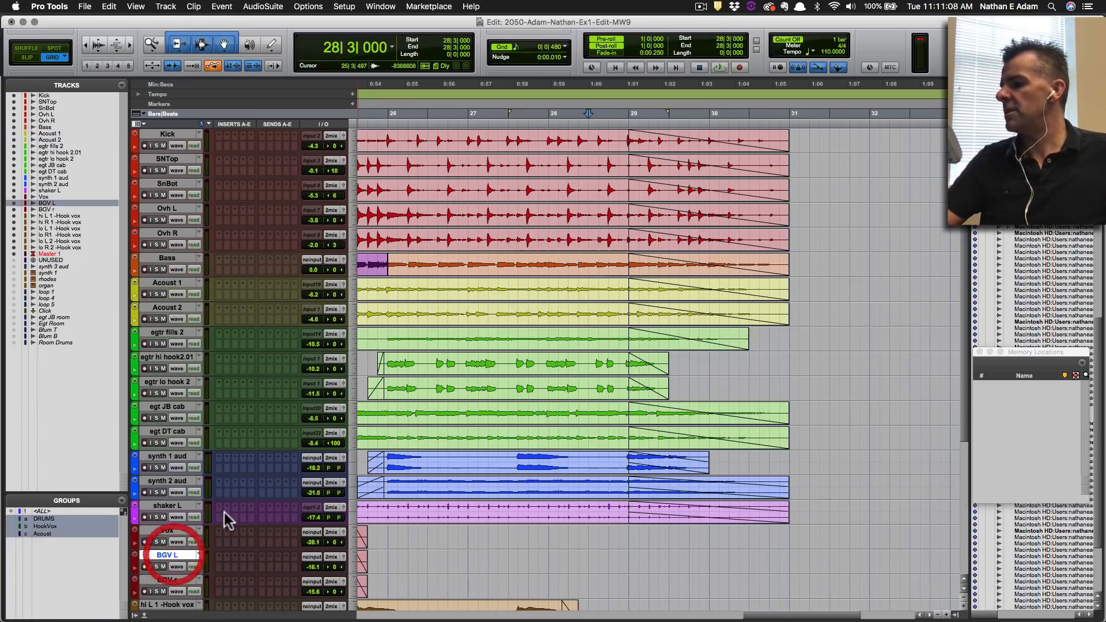
pyautogui.scroll(-5, 228, 507)
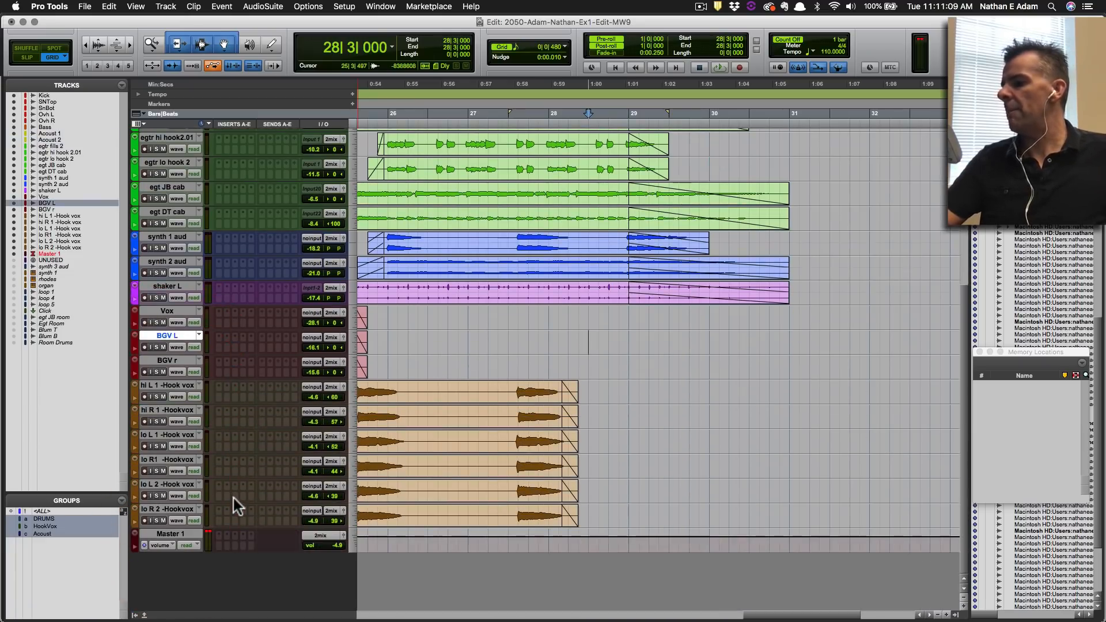
pyautogui.keyDown('shift'); pyautogui.click(172, 358); pyautogui.keyUp('shift')
pyautogui.press('shift+super+g')
pyautogui.write('BGVs')
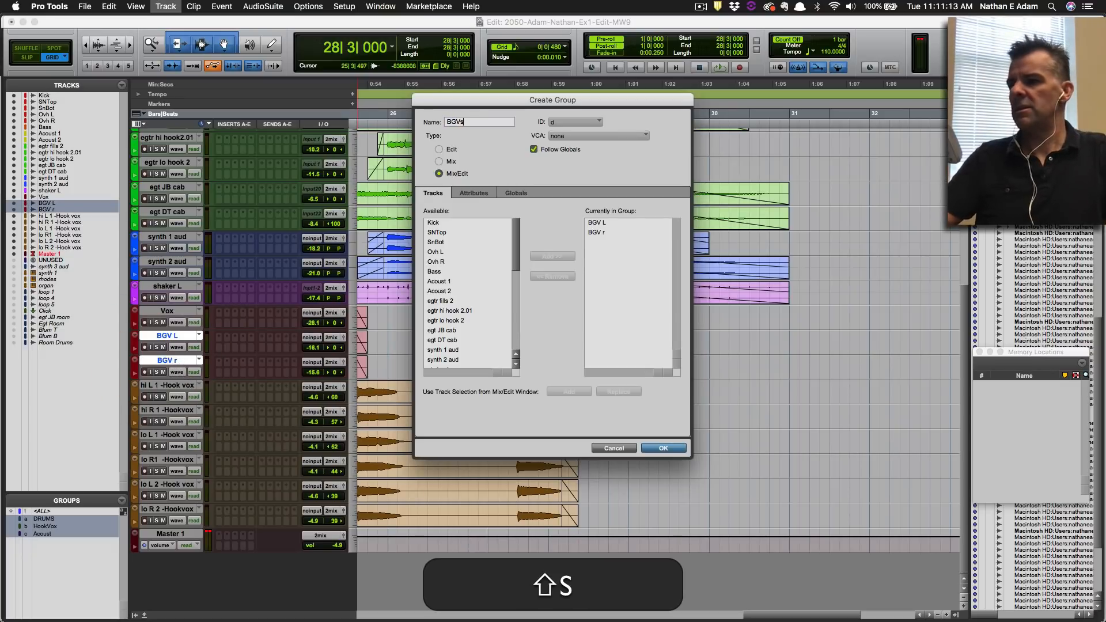
pyautogui.press('super+Return')
pyautogui.press('super+s')
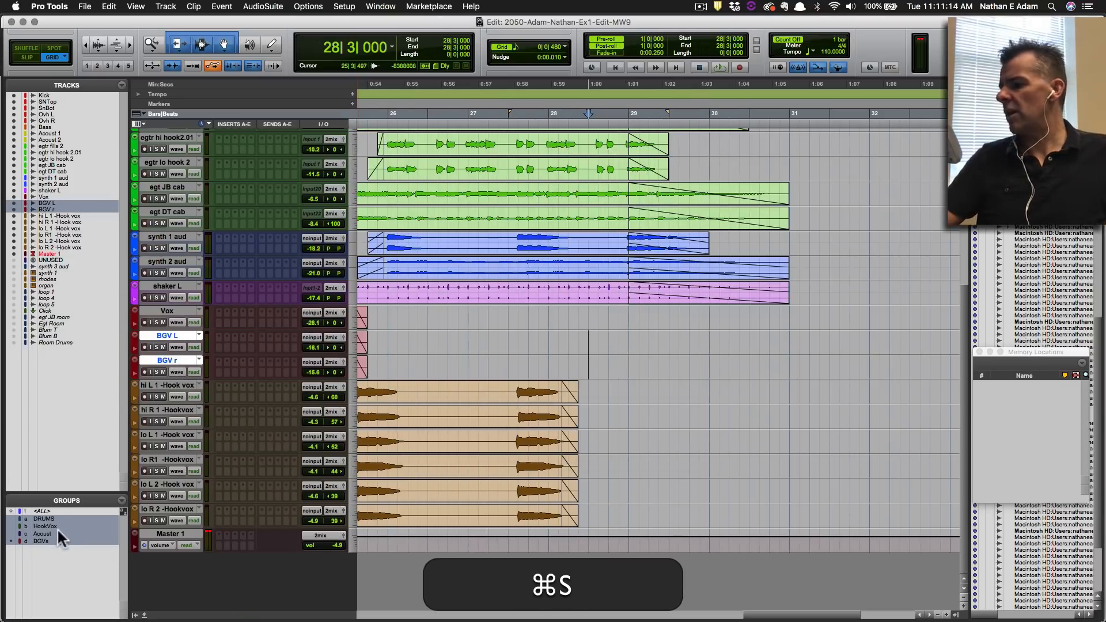
# After checking the instructions, fit the whole song and all tracks in the Edit window, return to the session start, and save.
pyautogui.press('super+Tab')
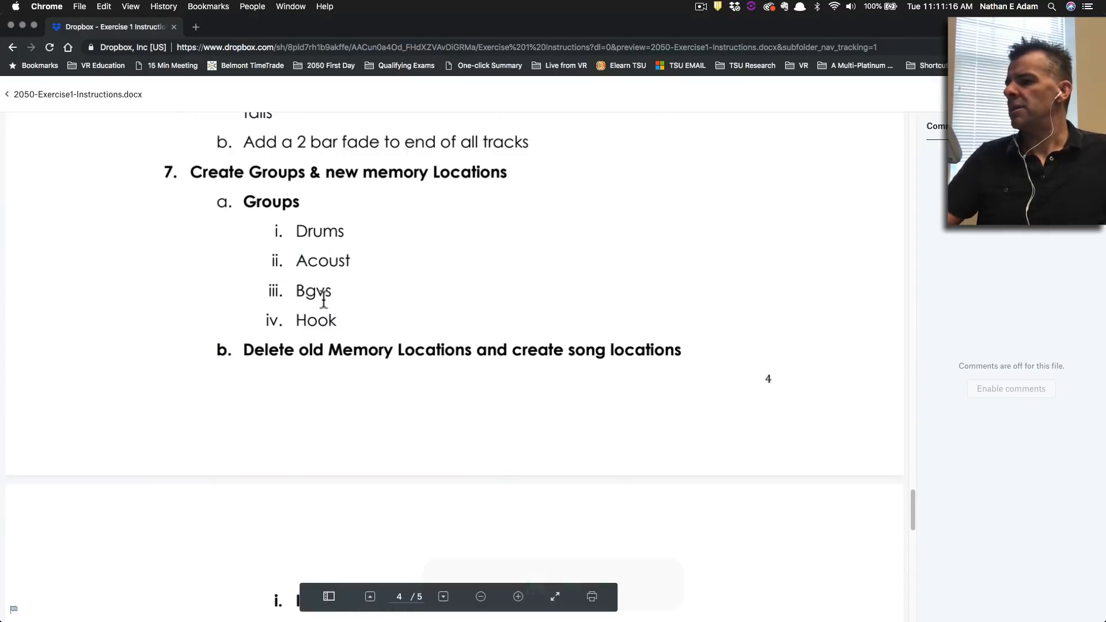
pyautogui.scroll(-3, 326, 303)
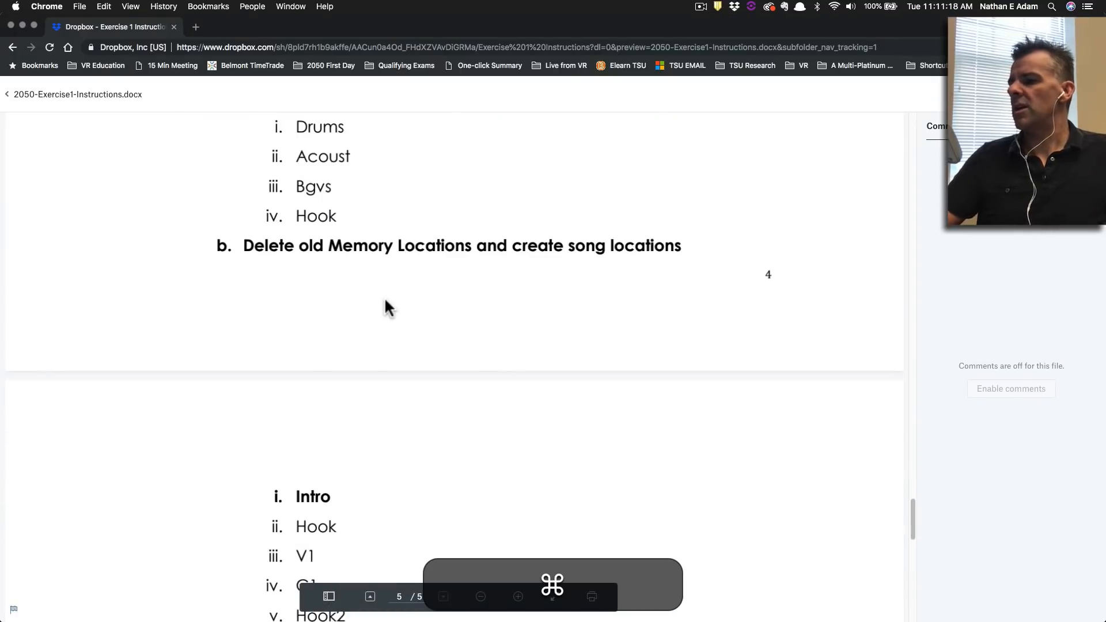
pyautogui.press('super+Tab')
pyautogui.hotkey('alt', 'a')
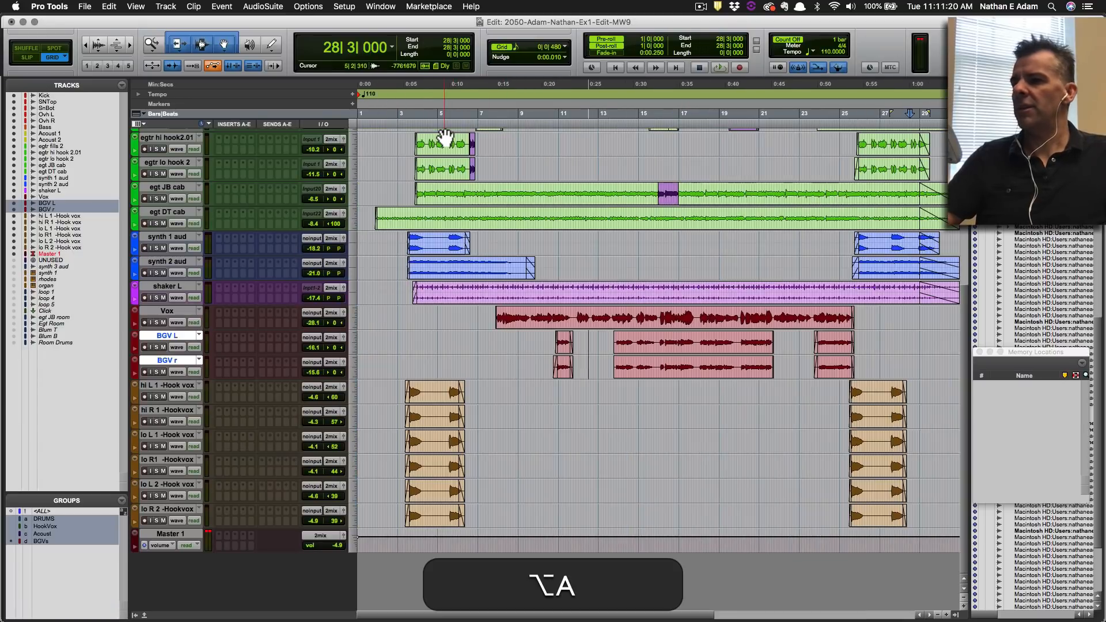
pyautogui.press('ctrl+alt+super+Down')
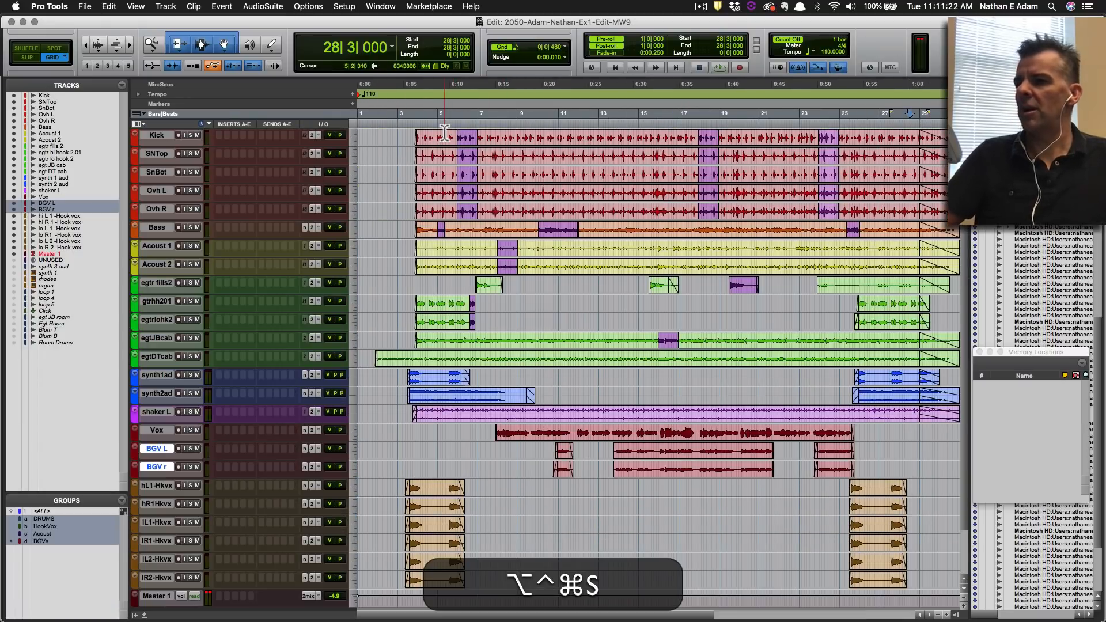
pyautogui.press('alt+super+a')
pyautogui.press('super+s')
pyautogui.press('super+Return')
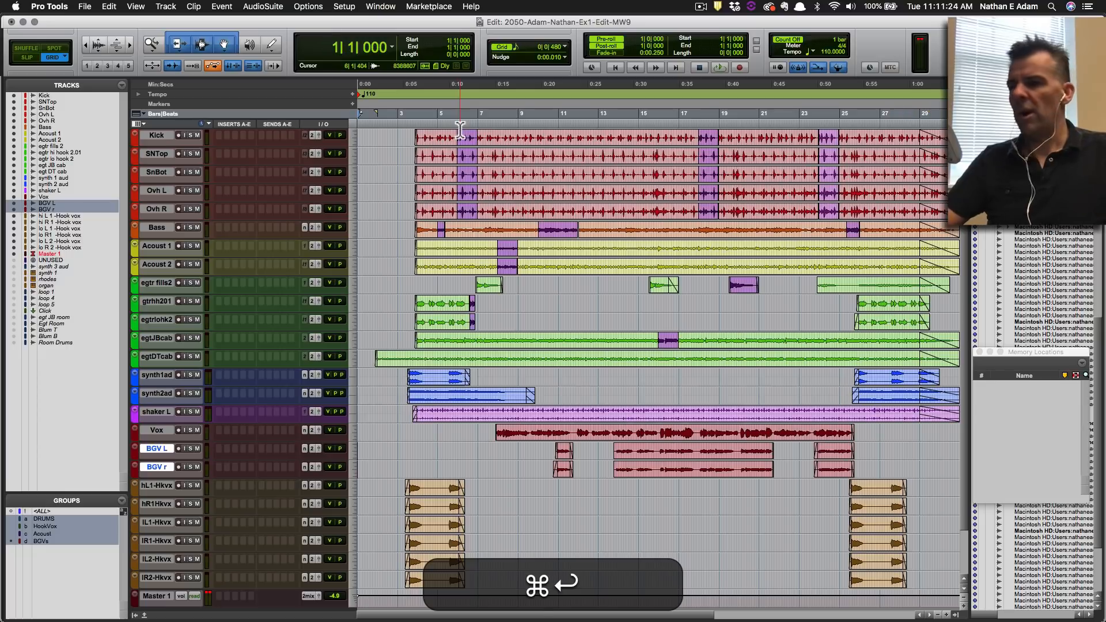
pyautogui.press('super+s')
# Read the required song locations in the Chrome instructions and look up the memory location key in the keyboard image.
pyautogui.press('super+Tab')
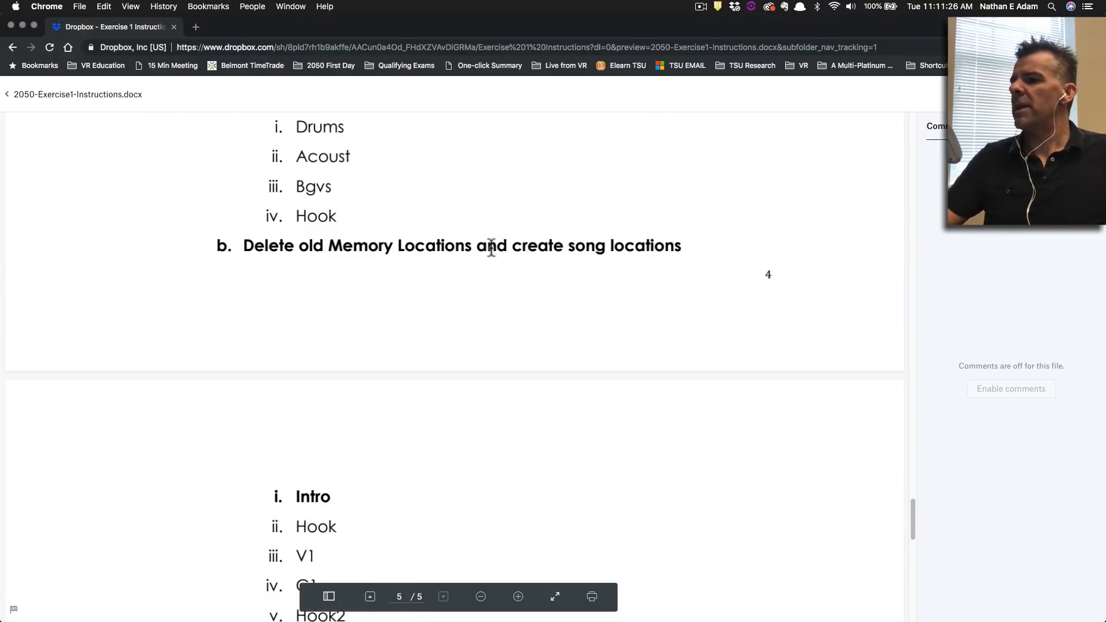
pyautogui.scroll(-5, 502, 240)
pyautogui.press('super+Tab')
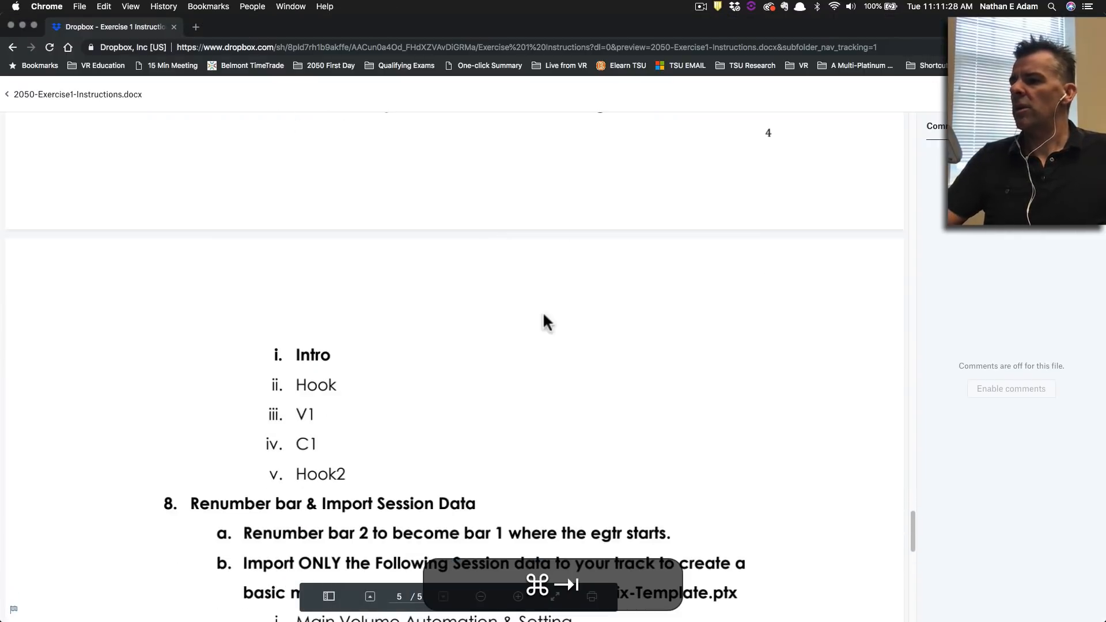
pyautogui.click(513, 318)
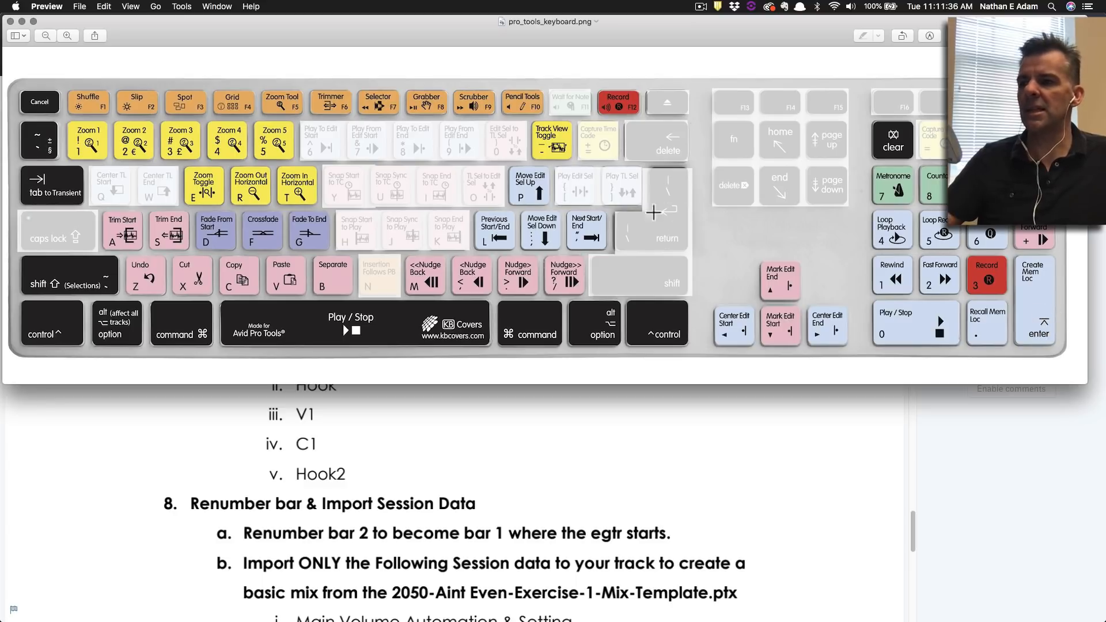
pyautogui.press('super')
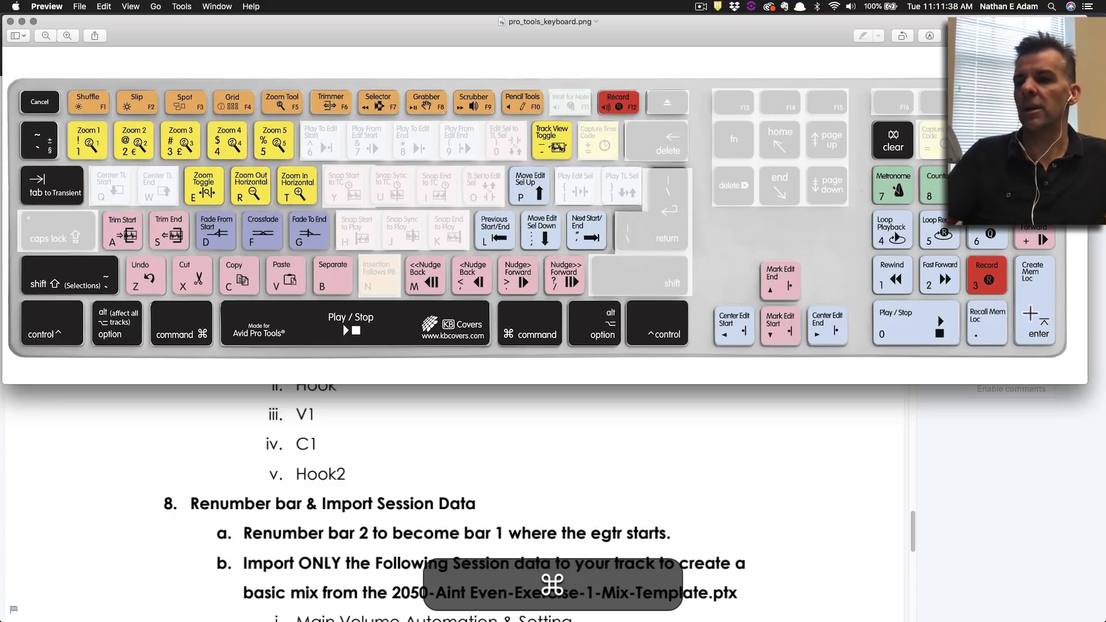
pyautogui.press('super+Tab')
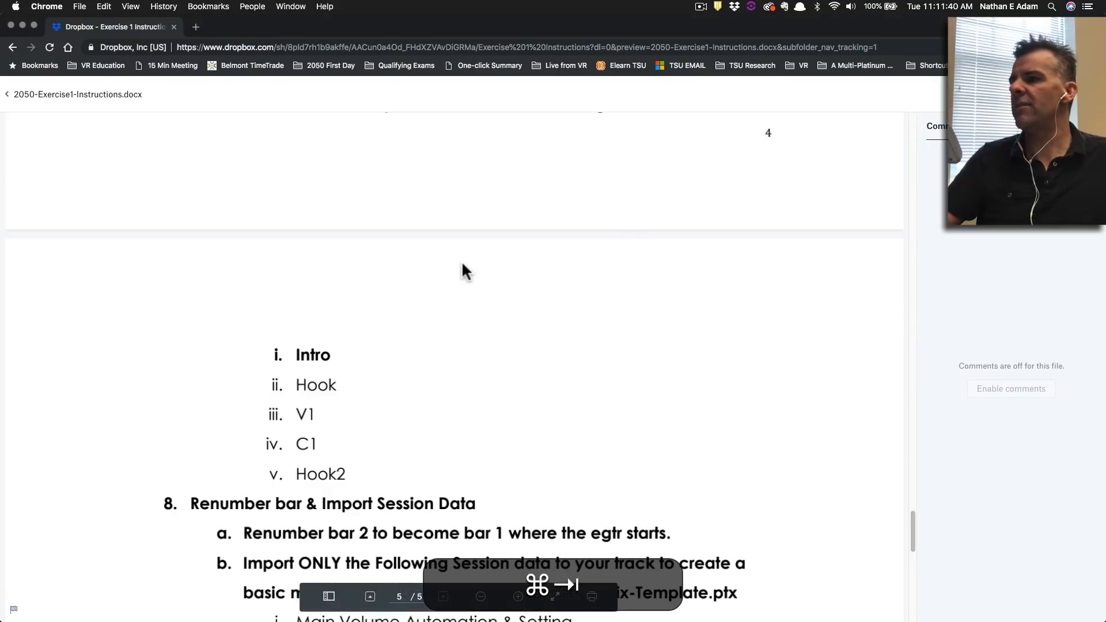
pyautogui.press('super+Tab')
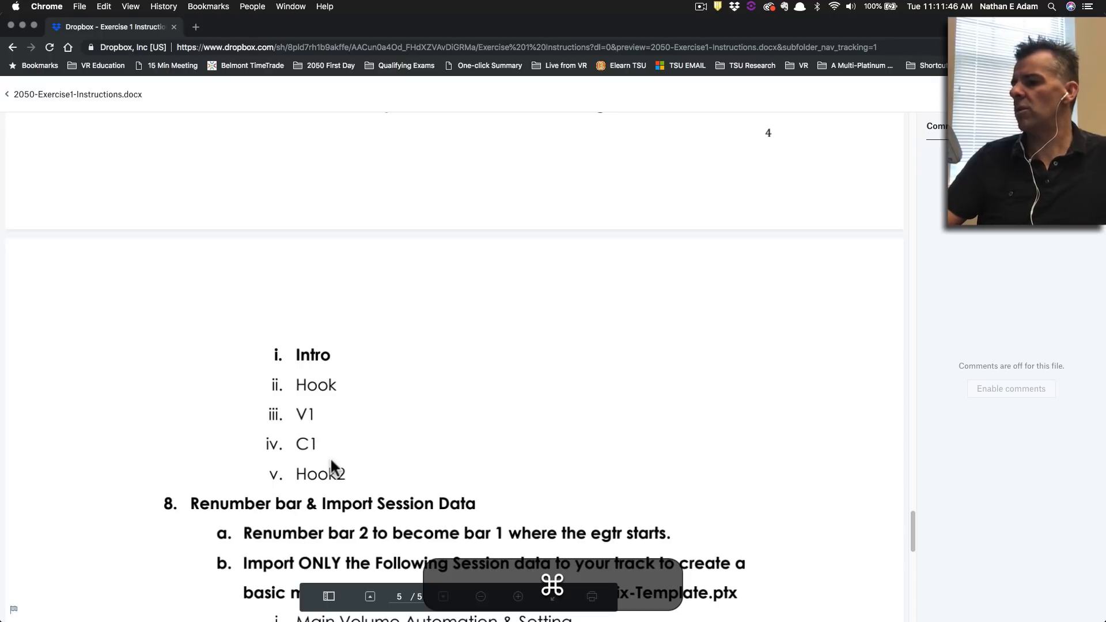
pyautogui.press('super+Tab')
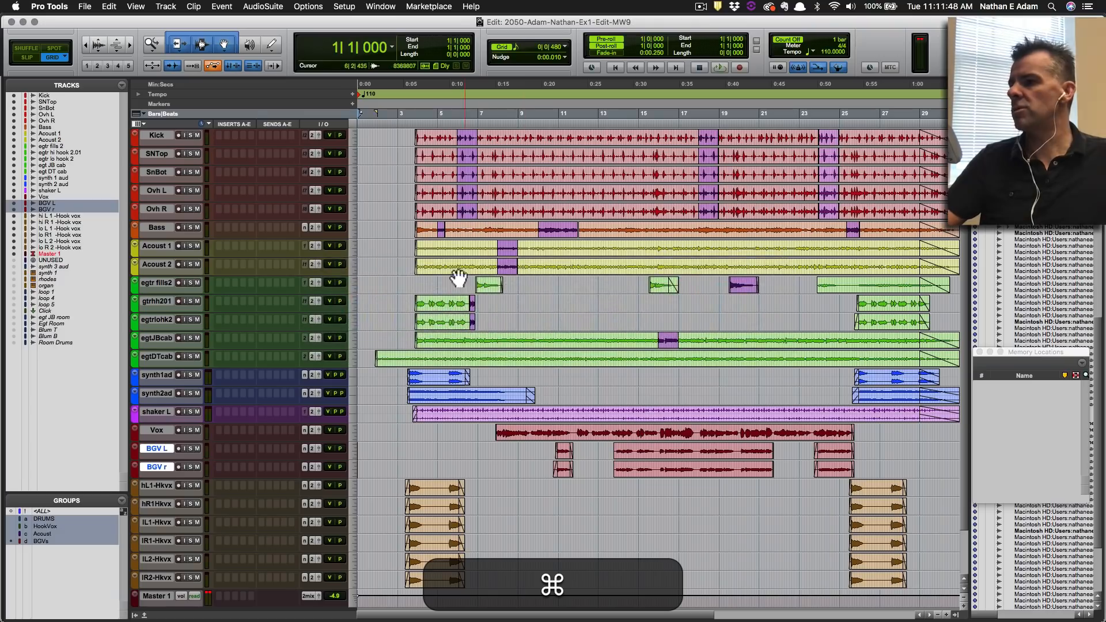
# Save the session, play from 1|1|000, and create a marker named intro on the fly where the electric guitar starts.
pyautogui.press('super+s')
pyautogui.press('space')
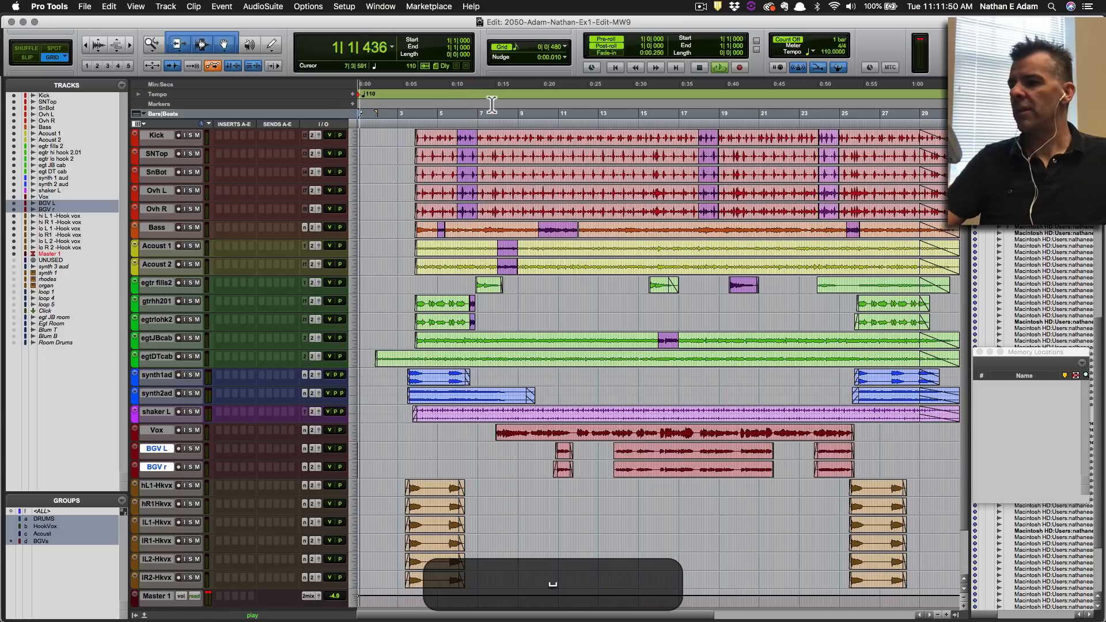
pyautogui.press('KP_Enter')
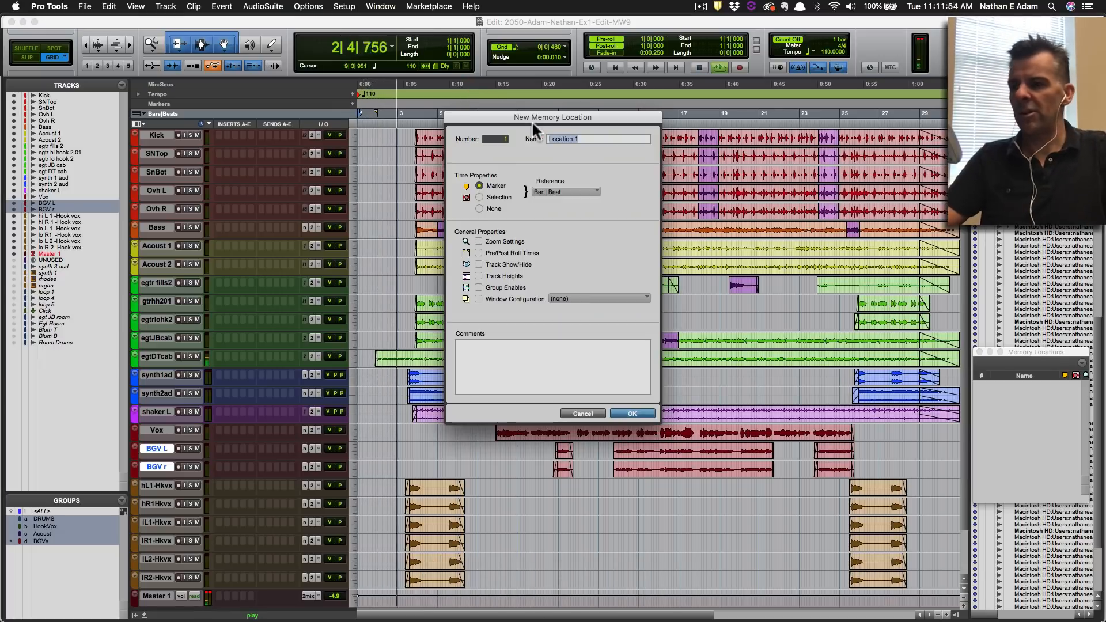
pyautogui.write('intro')
pyautogui.press('Return')
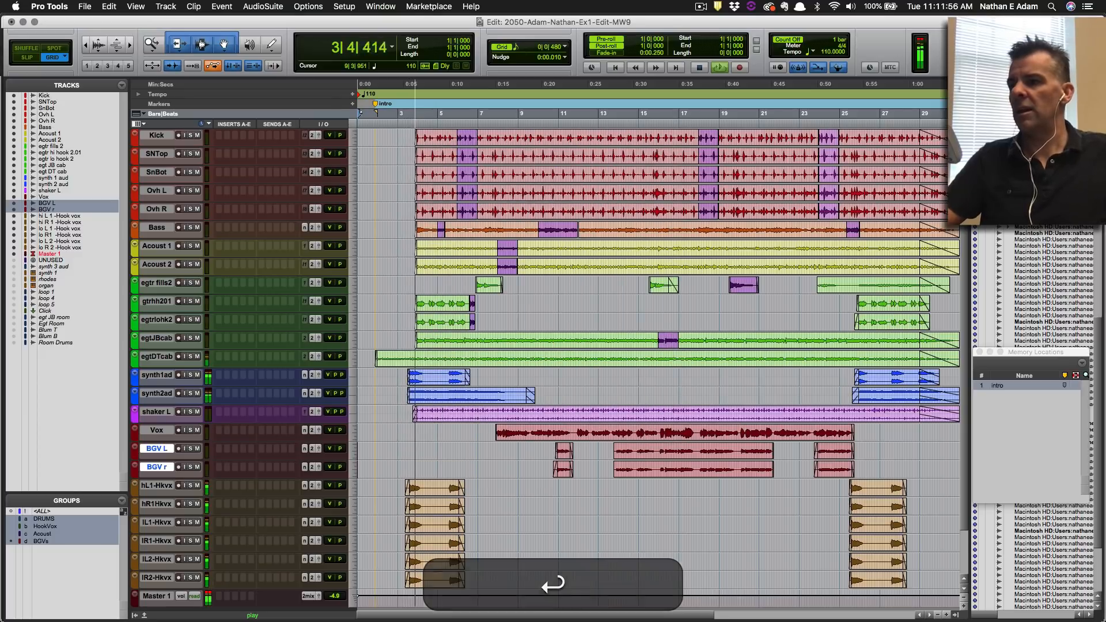
# Add a memory location marker named Hook at the drum entrance while the song plays.
pyautogui.press('KP_Enter')
pyautogui.write('Hook')
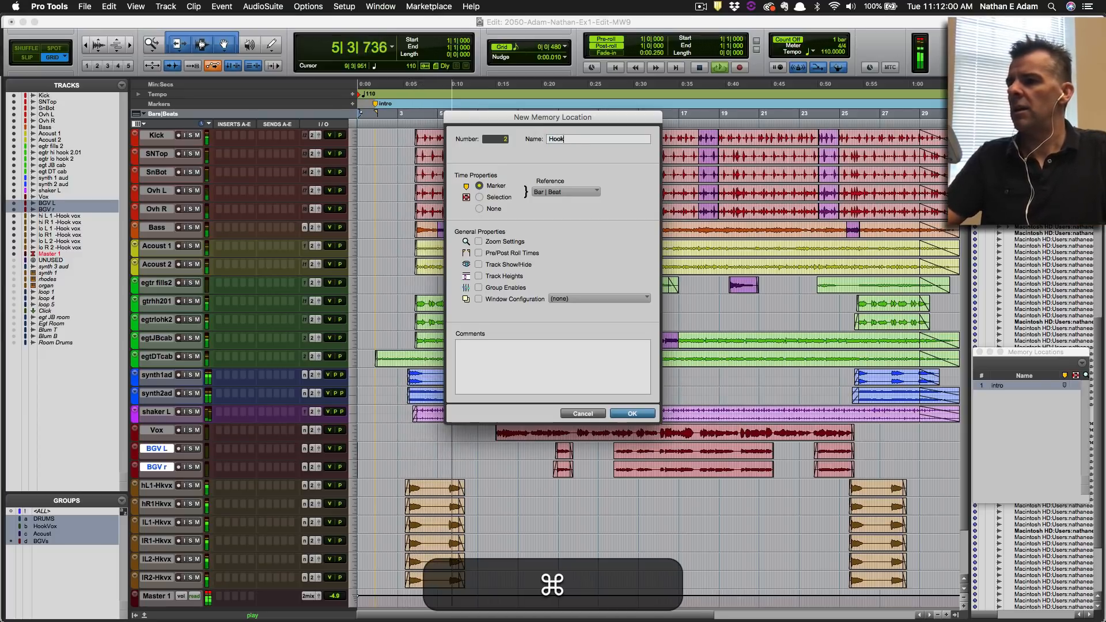
pyautogui.press('super+Tab')
pyautogui.press('super+Tab')
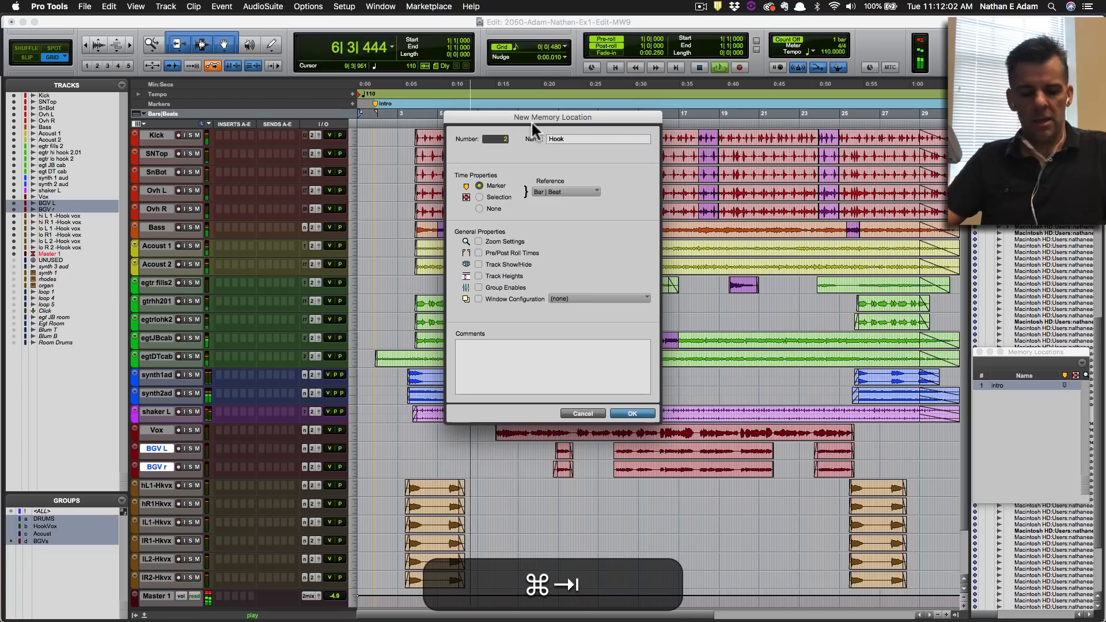
pyautogui.press('Return')
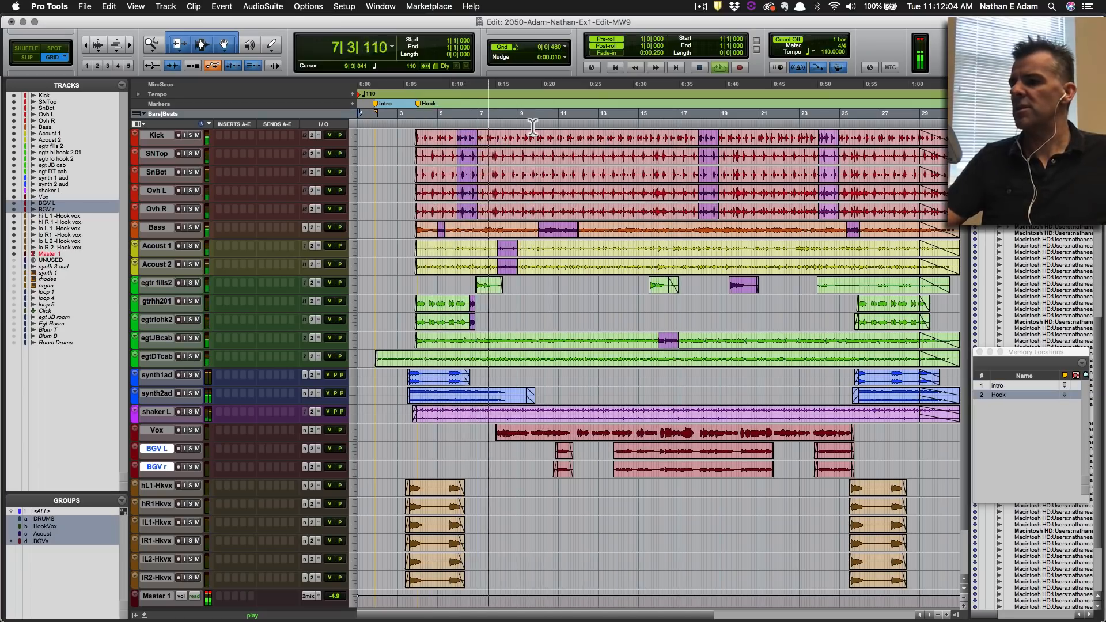
# Add a memory location marker named V1 where the lead vocal begins during playback.
pyautogui.press('KP_Enter')
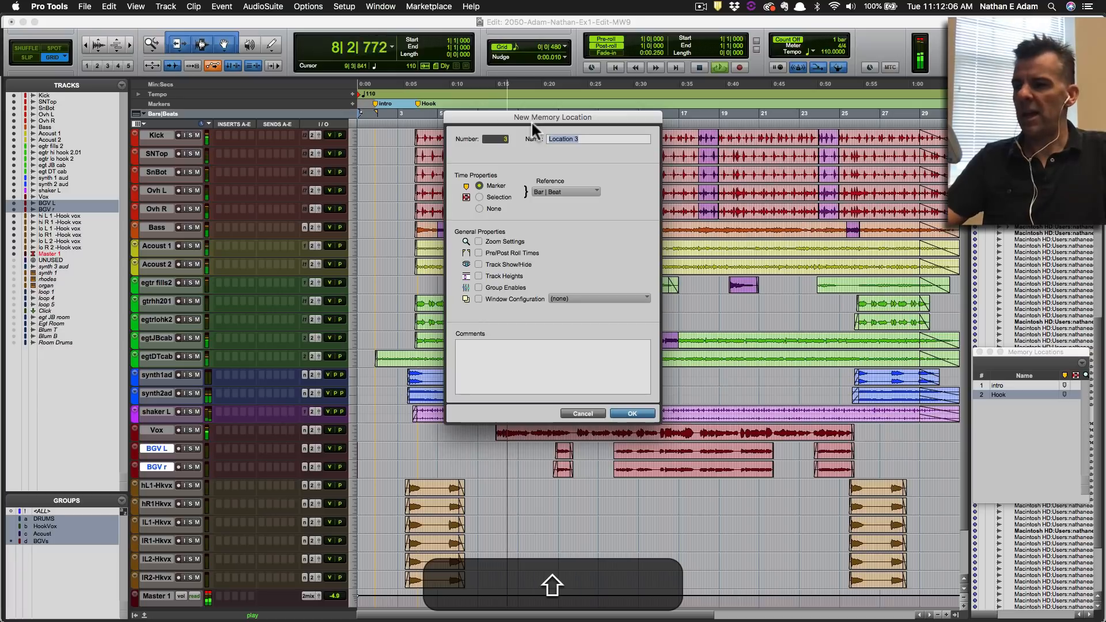
pyautogui.write('V1')
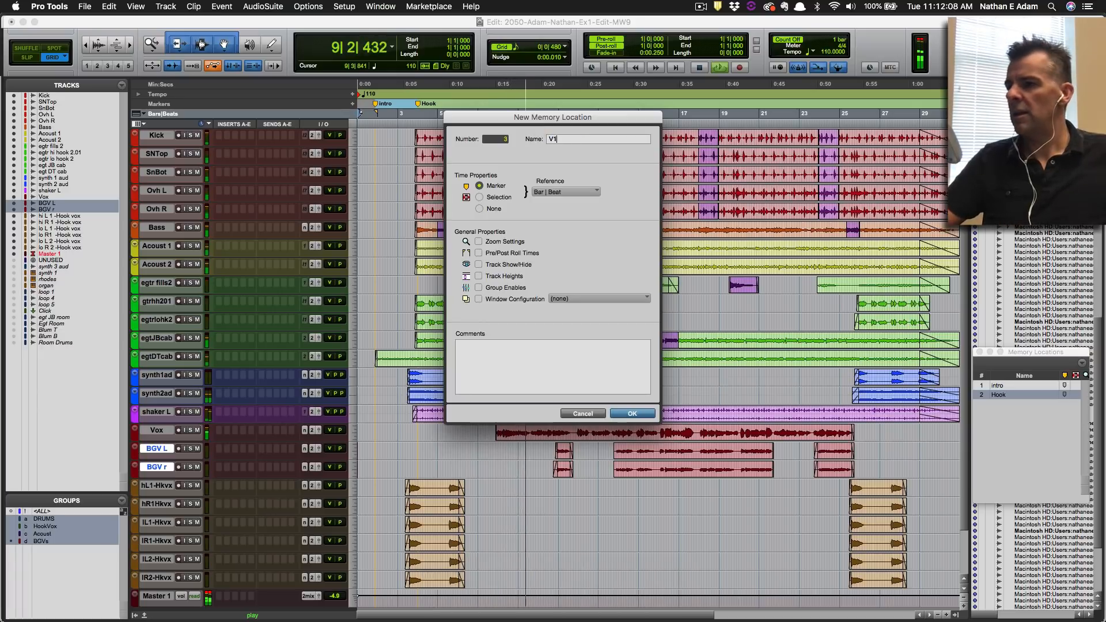
pyautogui.press('Return')
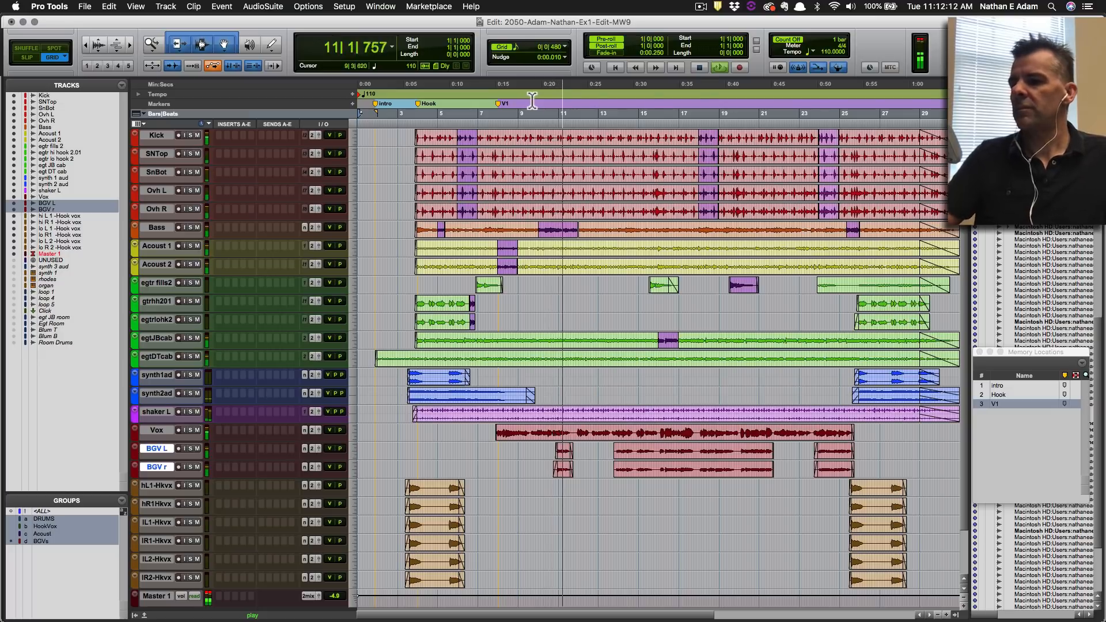
# Add a memory location marker named C1 at about bar 16 for the start of the chorus during playback.
pyautogui.click(687, 109)
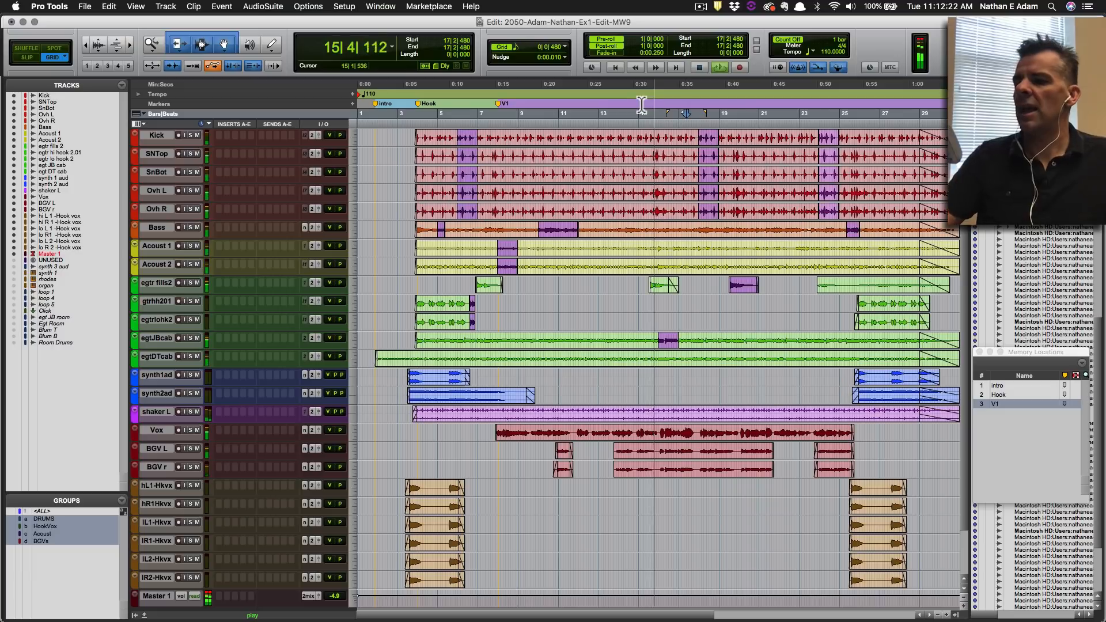
pyautogui.press('KP_Enter')
pyautogui.write('C')
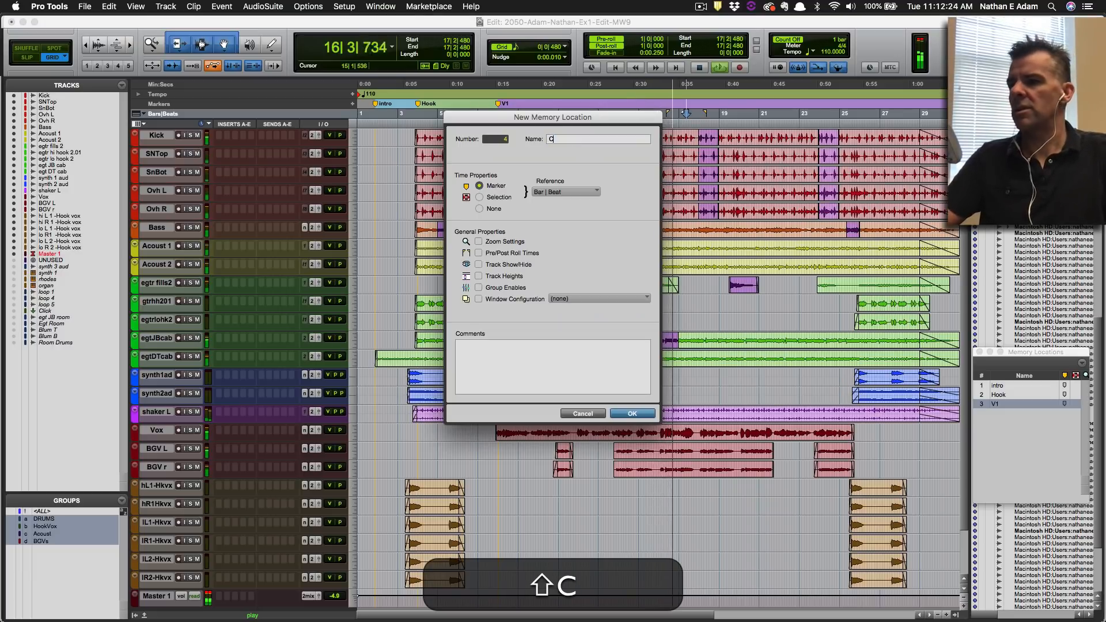
pyautogui.write('1')
pyautogui.press('Return')
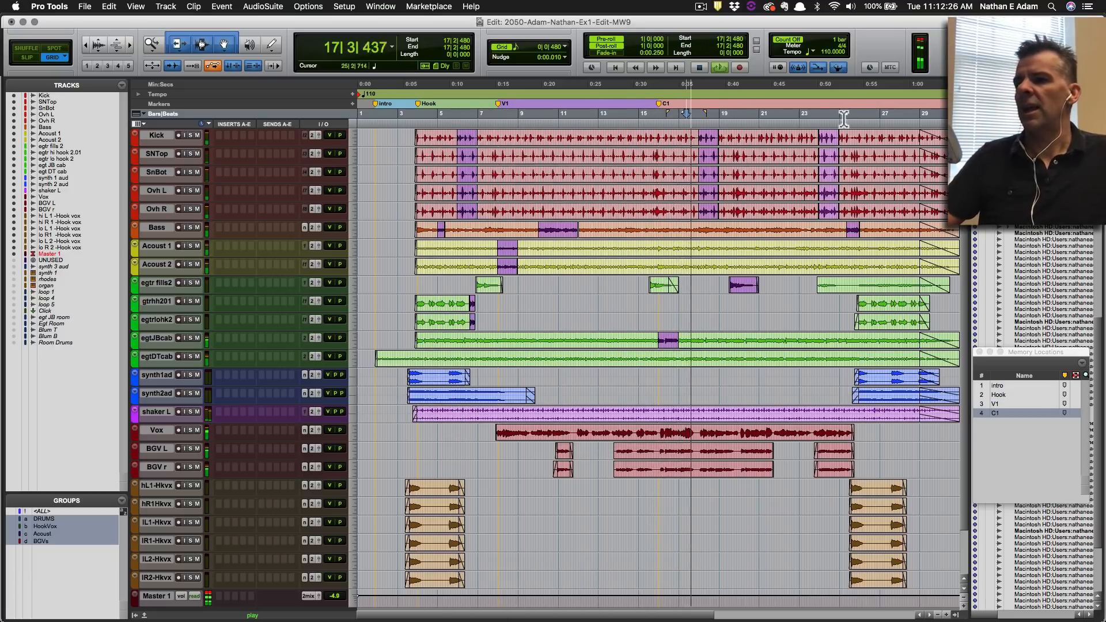
# Play from 24|2|000 and add a memory location marker named Hook2 on the fly at about bar 25.
pyautogui.click(840, 114)
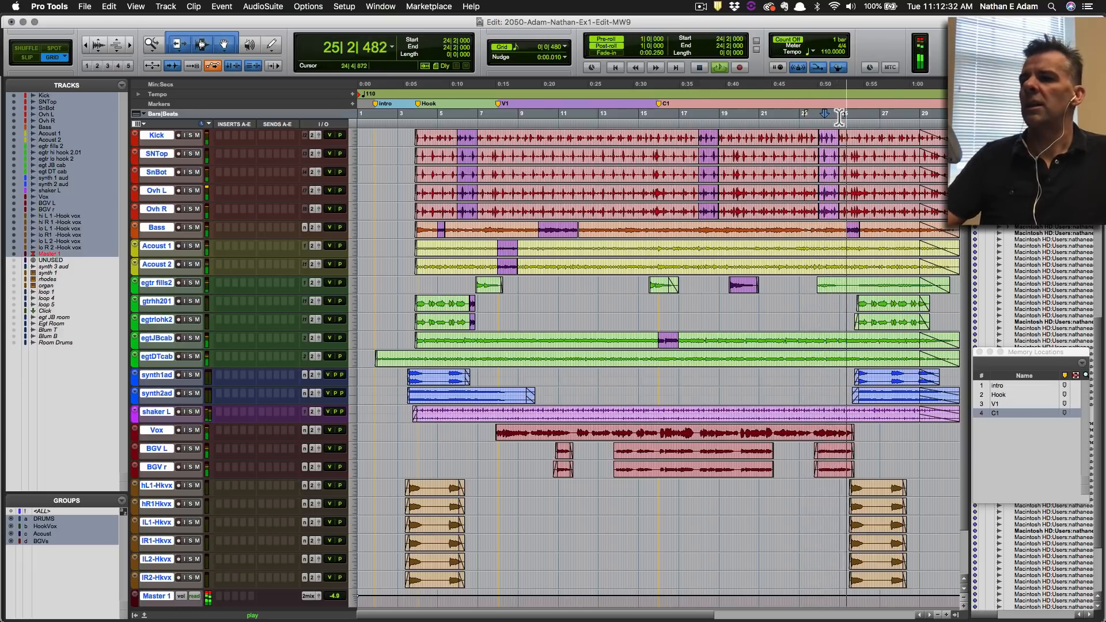
pyautogui.press('KP_Enter')
pyautogui.write('H')
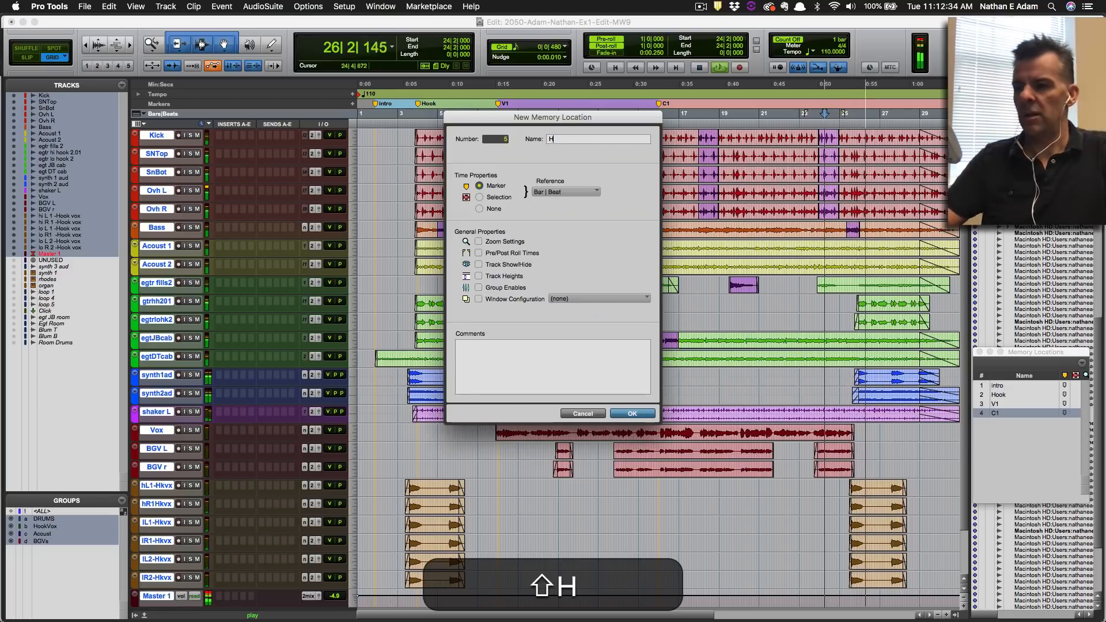
pyautogui.write('ook2')
pyautogui.press('Return')
pyautogui.press('space')
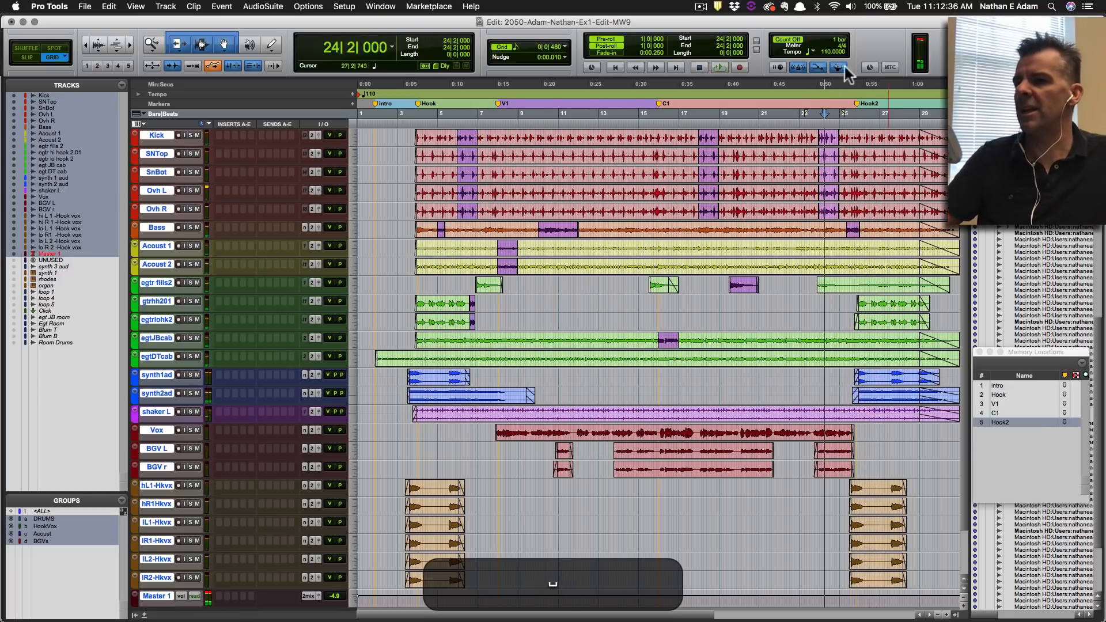
# Check the bar renumbering instructions in Chrome, return to Pro Tools, and save the session with the playhead at the beginning.
pyautogui.press('super+Tab')
pyautogui.scroll(-5, 406, 366)
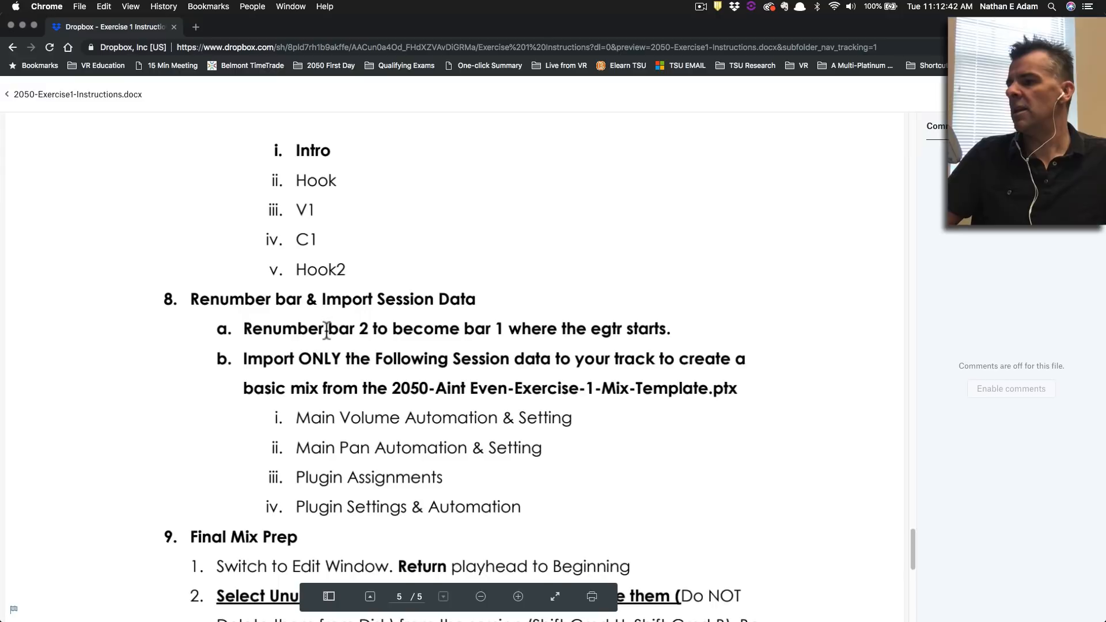
pyautogui.press('super+Tab')
pyautogui.press('Return')
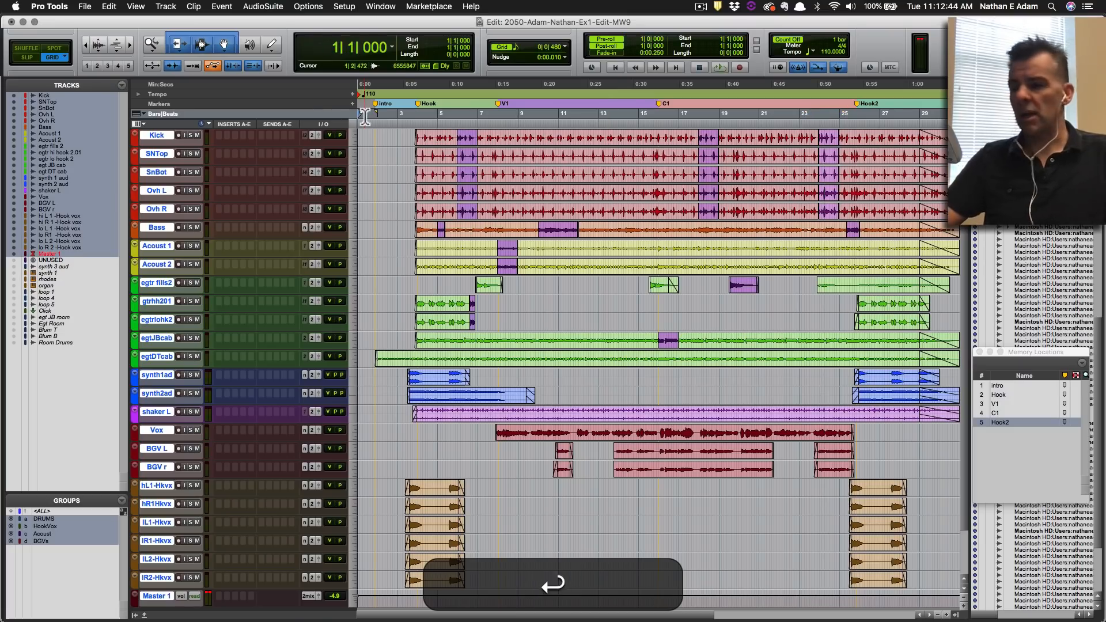
pyautogui.press('super+s')
# Play the opening repeatedly from 1|1|000 to hear where the electric guitar enters relative to bar 2.
pyautogui.press('super+bracketright')
pyautogui.press('super+bracketright')
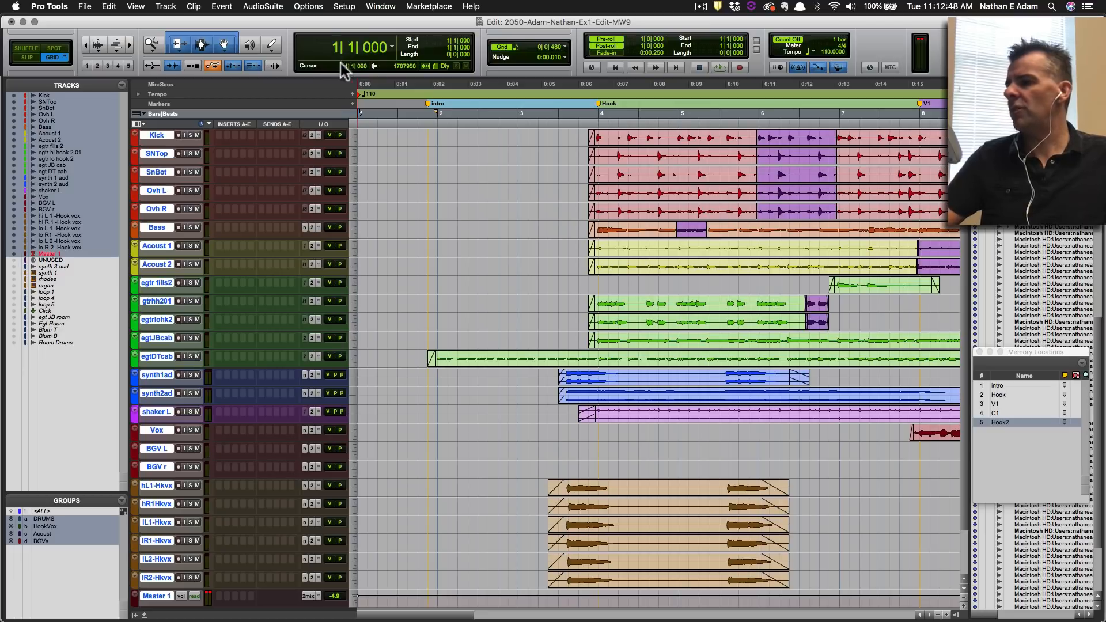
pyautogui.press('space')
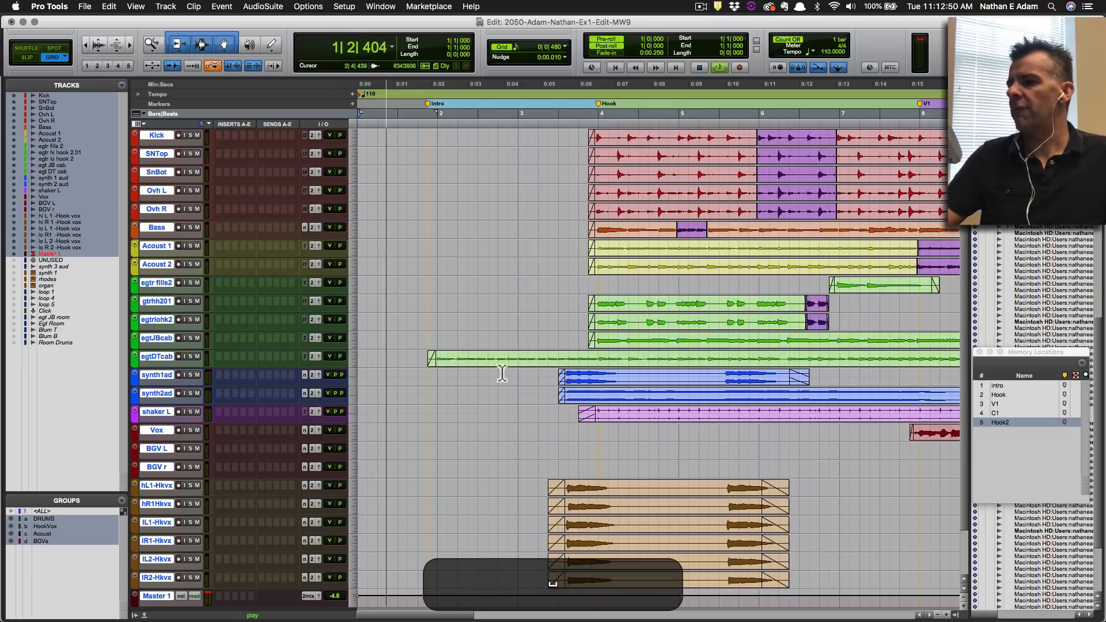
pyautogui.press('space')
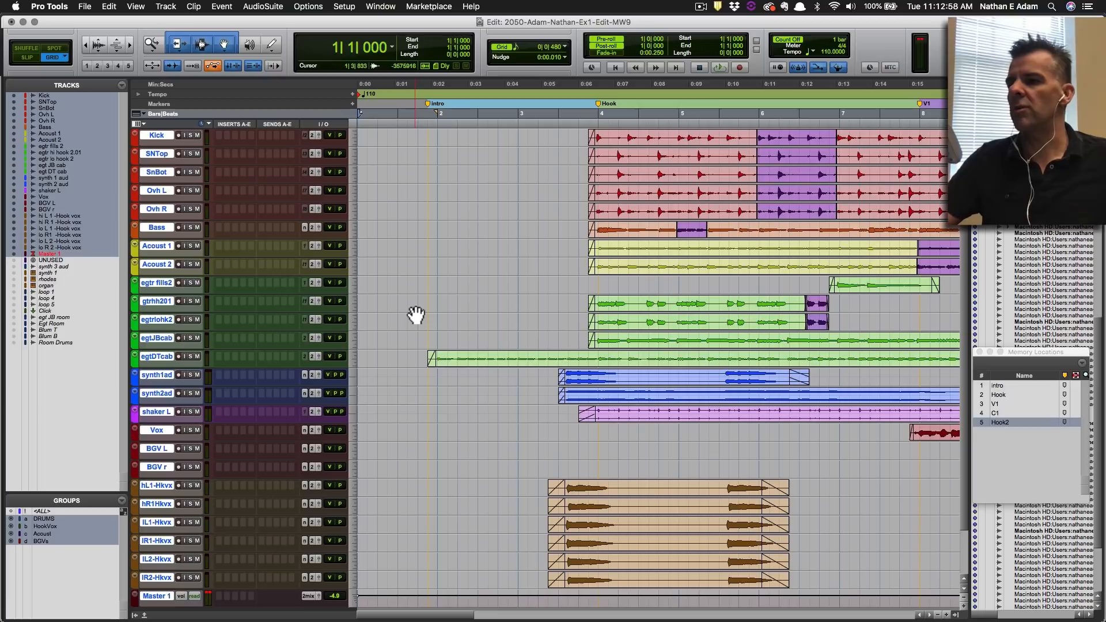
pyautogui.press('space')
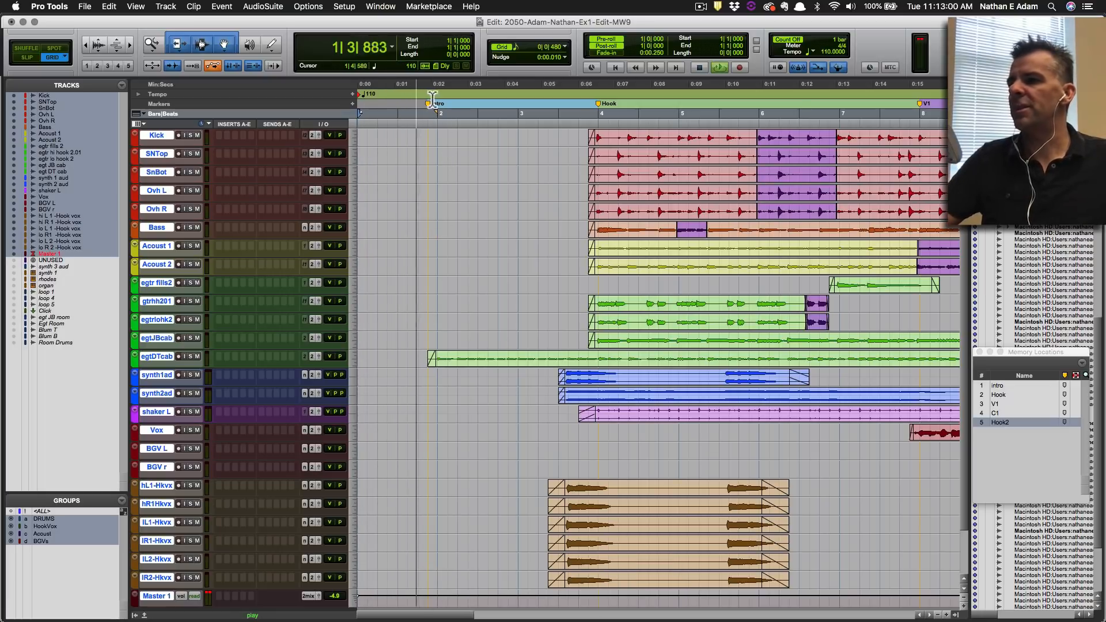
pyautogui.press('space')
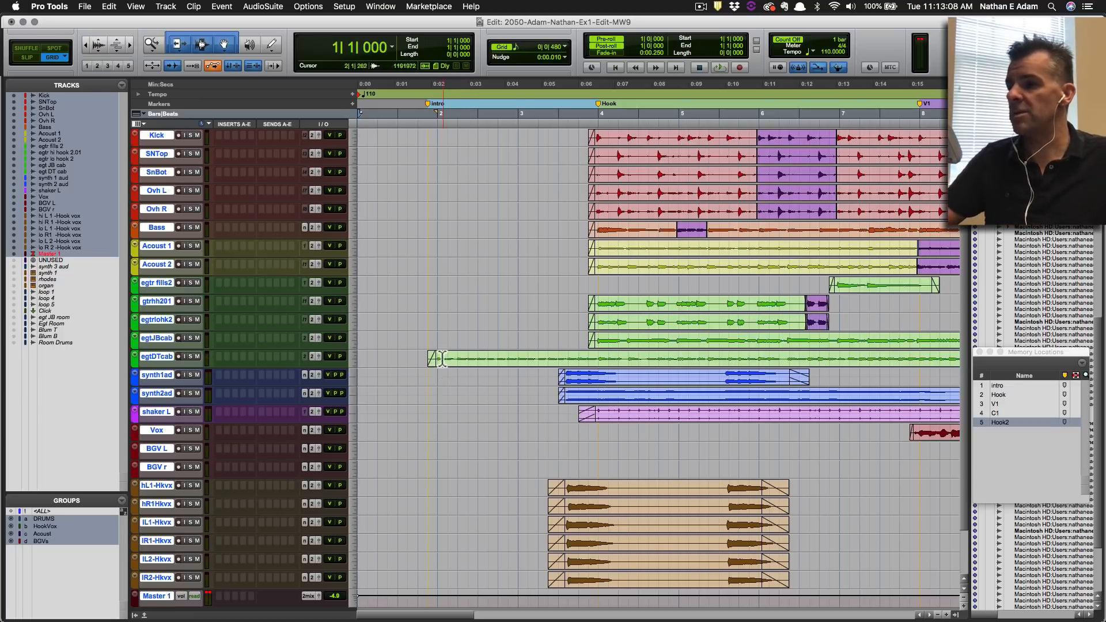
pyautogui.press('space')
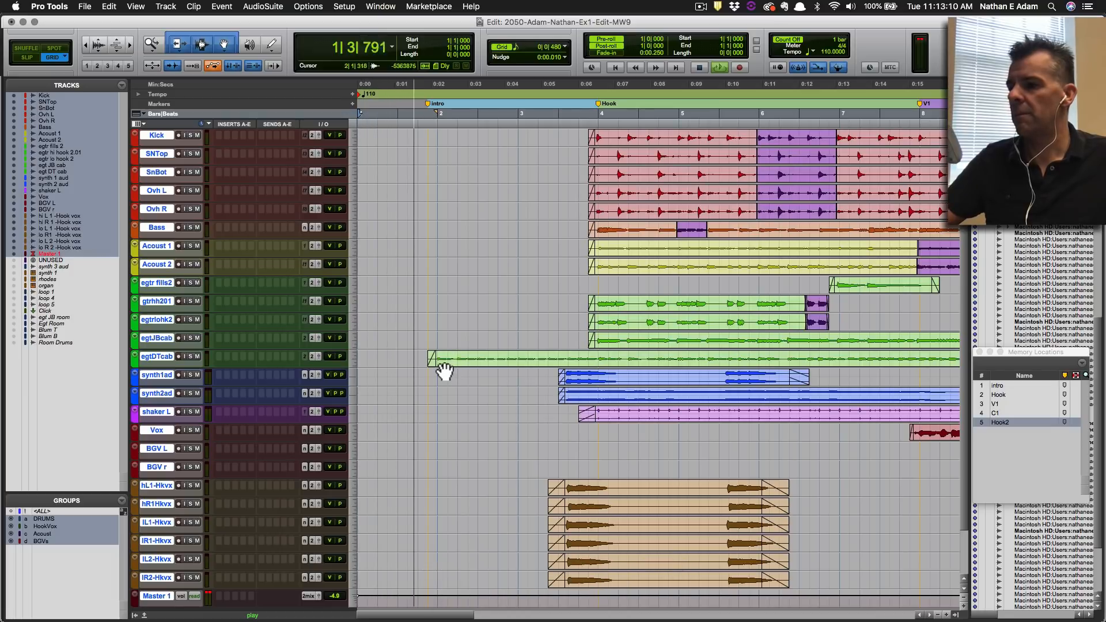
pyautogui.press('space')
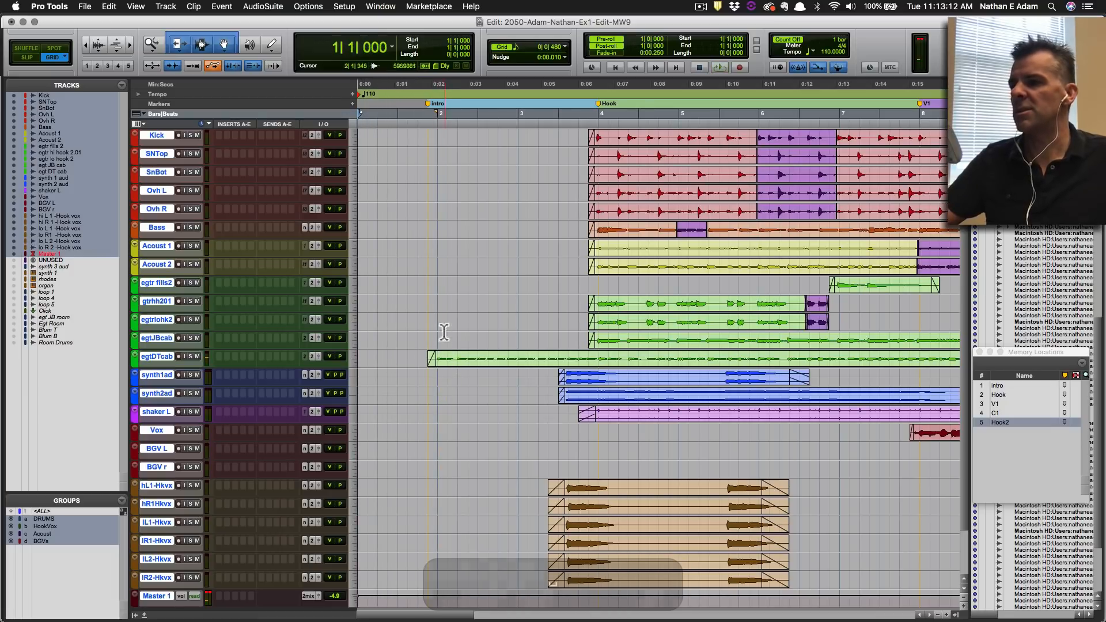
pyautogui.press('space')
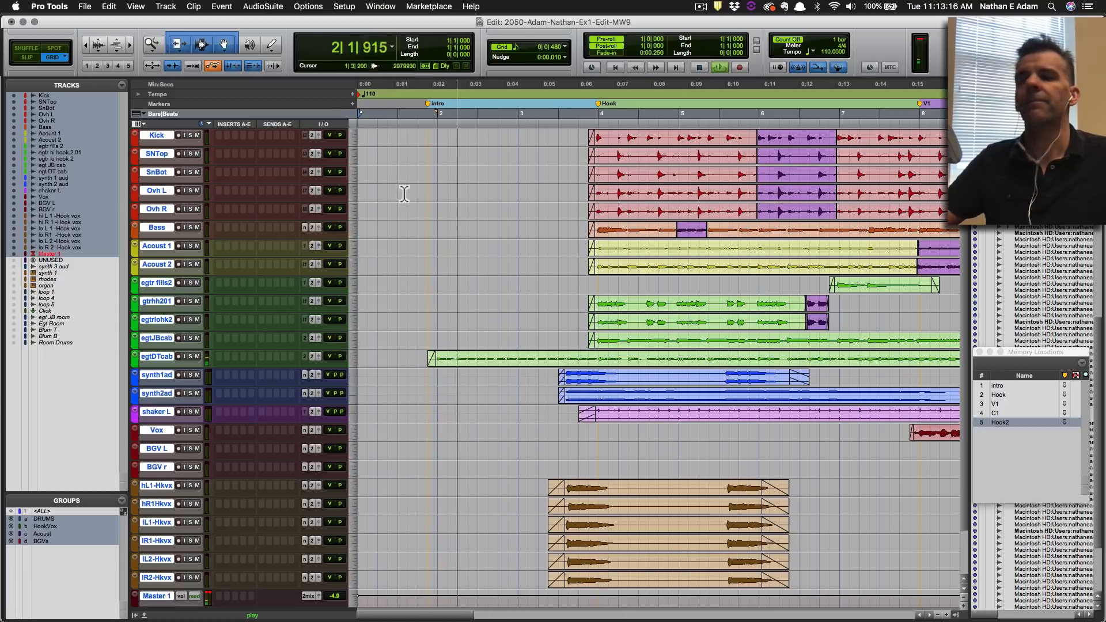
pyautogui.press('space')
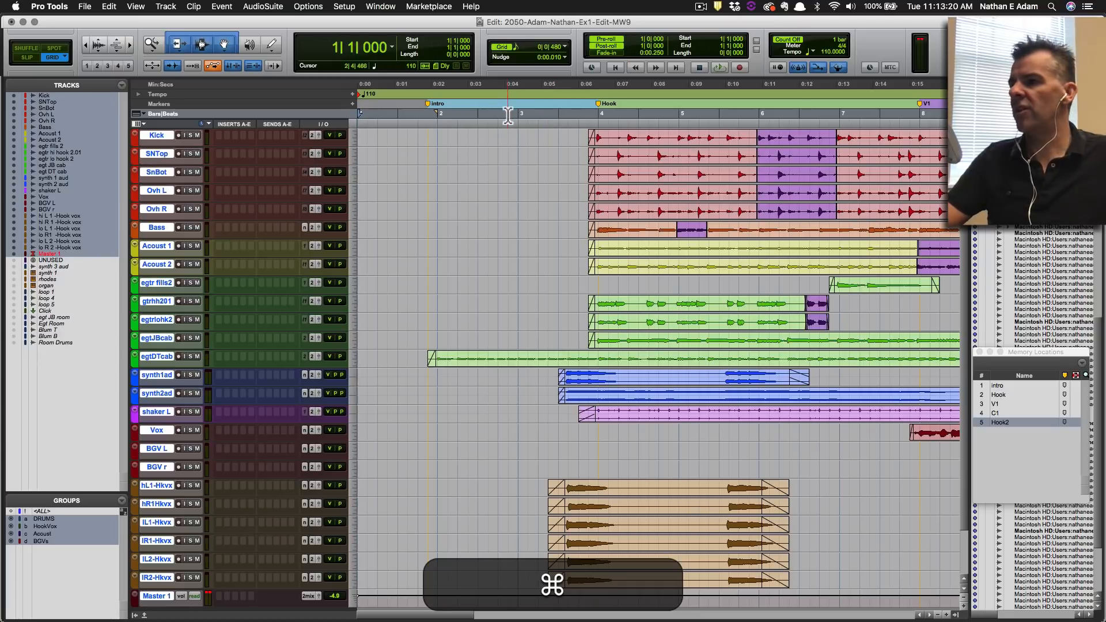
pyautogui.press('super+a')
pyautogui.moveTo(462, 372); pyautogui.dragTo(542, 385)
pyautogui.press('super+z')
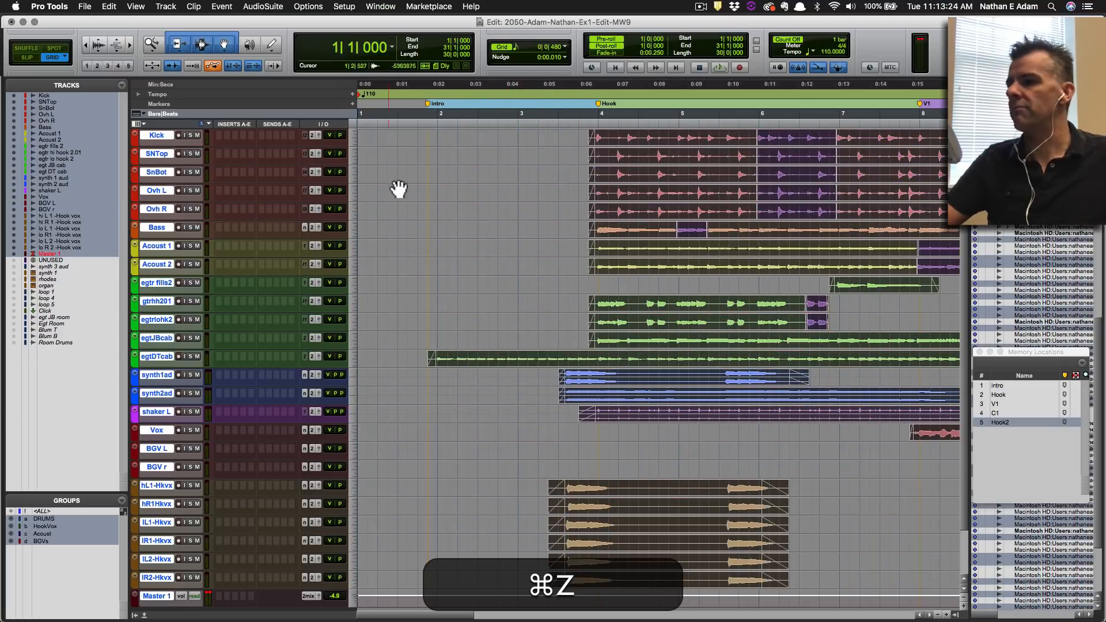
# Save the session and renumber the bars so that bar 2 becomes bar 1.
pyautogui.click(442, 180)
pyautogui.press('super+s')
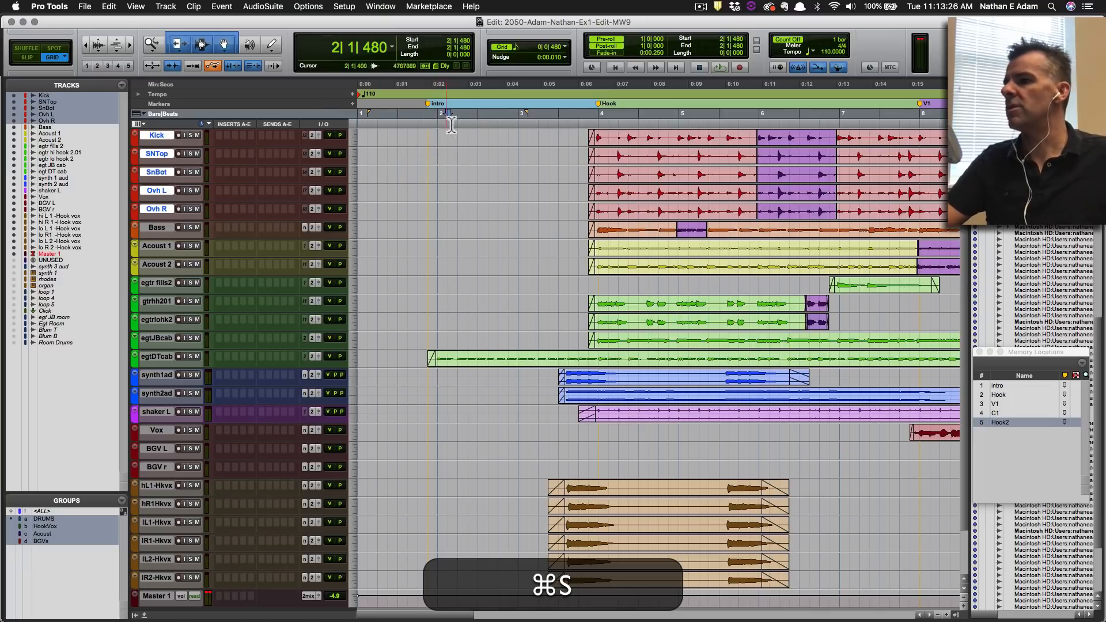
pyautogui.click(193, 6)
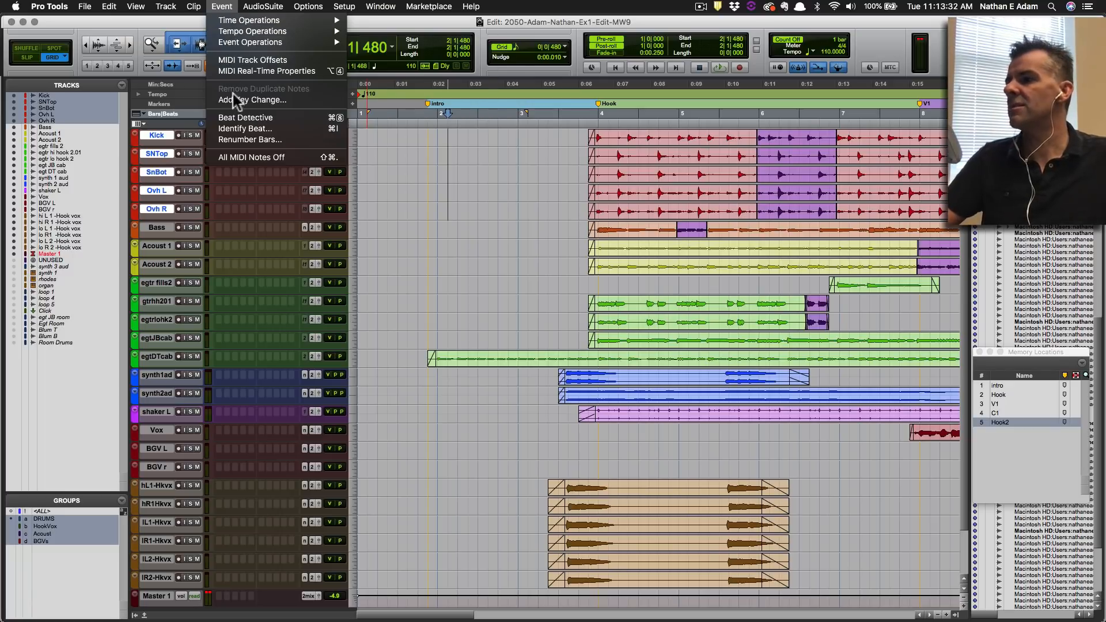
pyautogui.click(237, 141)
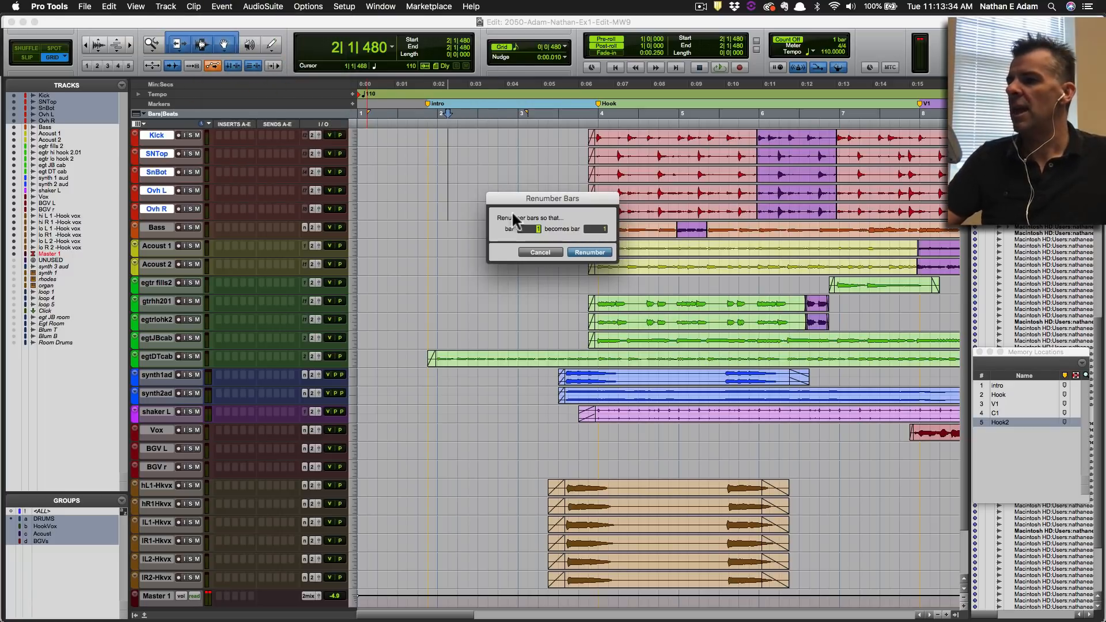
pyautogui.write('2')
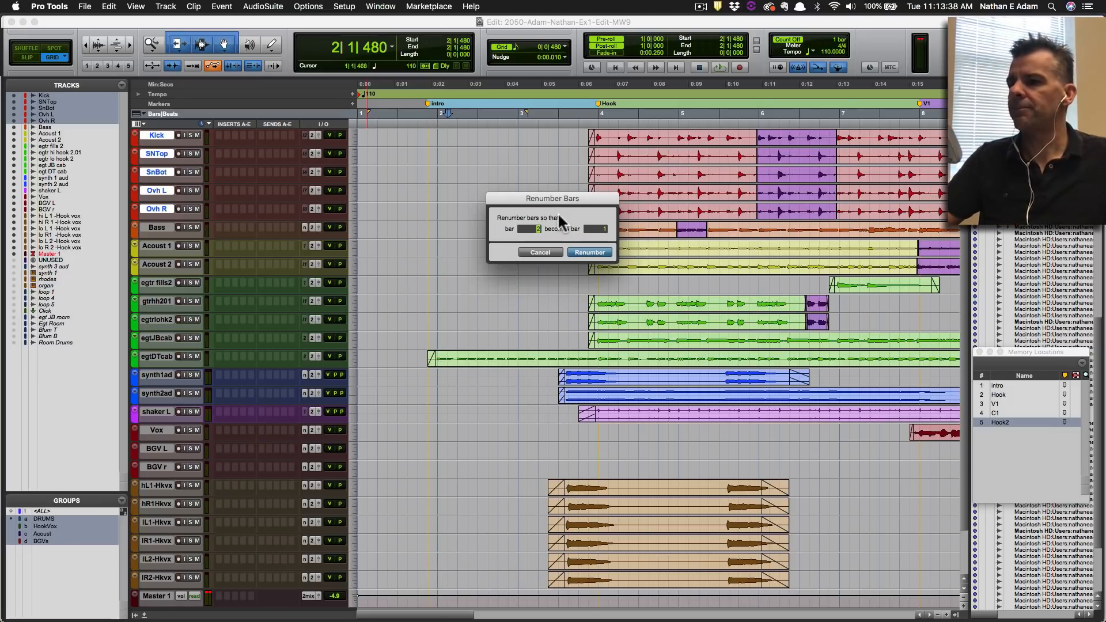
pyautogui.press('Return')
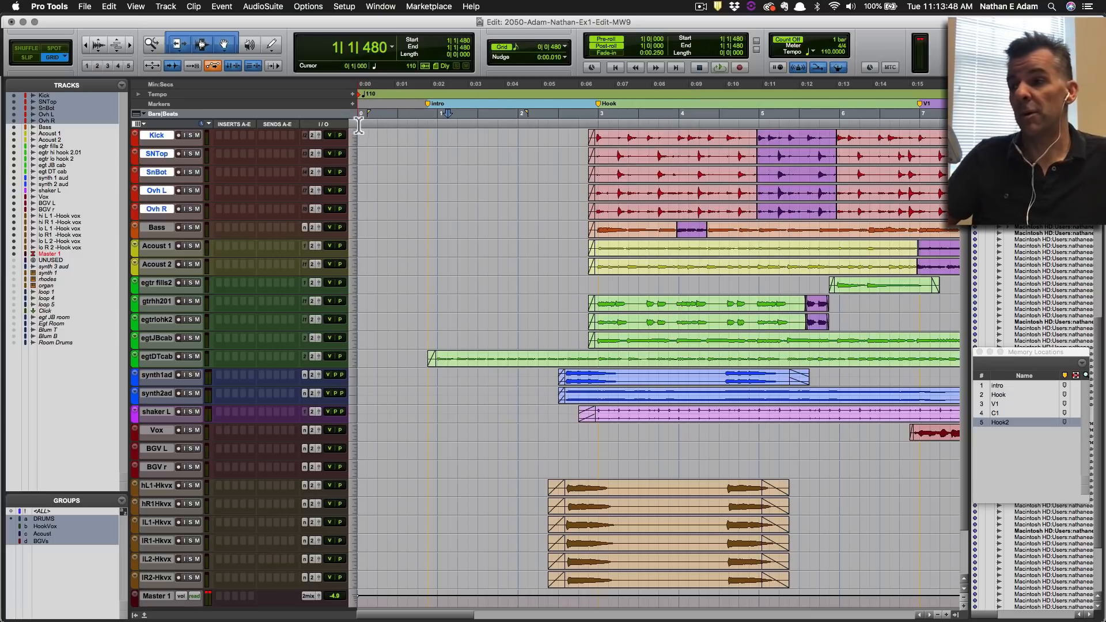
# Play the song from the renumbered 1|1|000 and save the session.
pyautogui.click(435, 113)
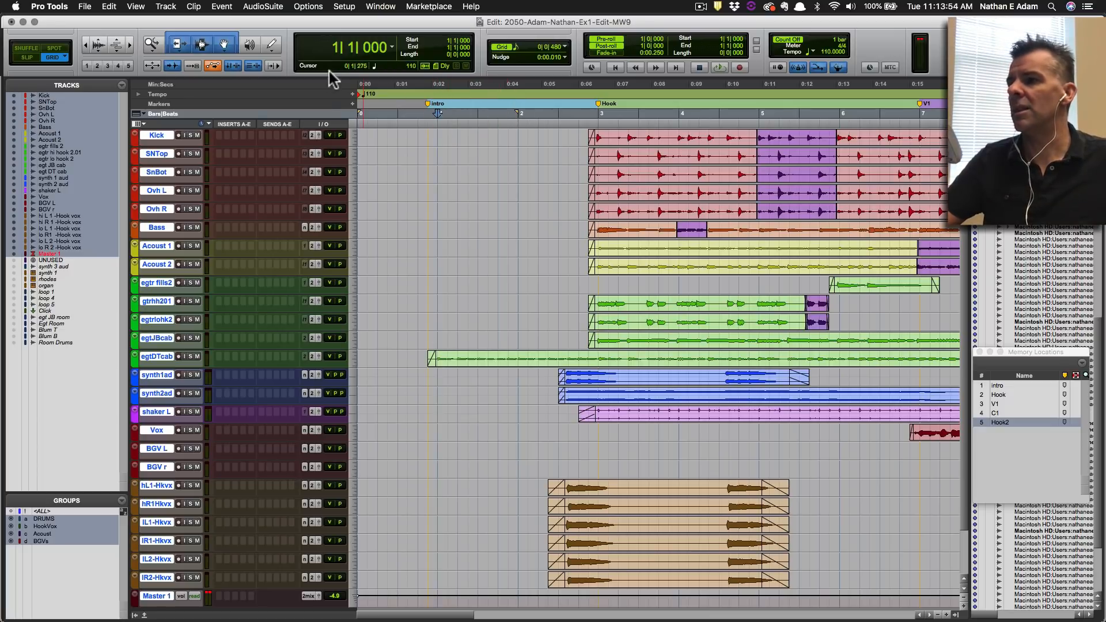
pyautogui.press('space')
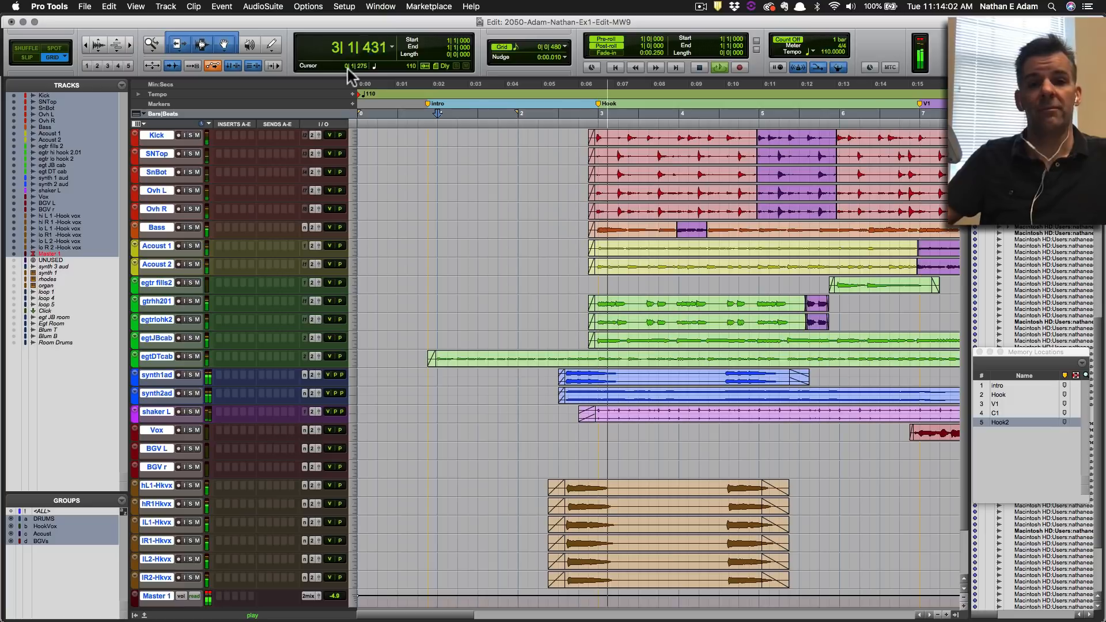
pyautogui.press('space')
pyautogui.press('super+s')
# Read in Chrome which session data to import from 2050-Aint Even-Exercise-1-Mix-Template.ptx, and return to Pro Tools.
pyautogui.press('super+Tab')
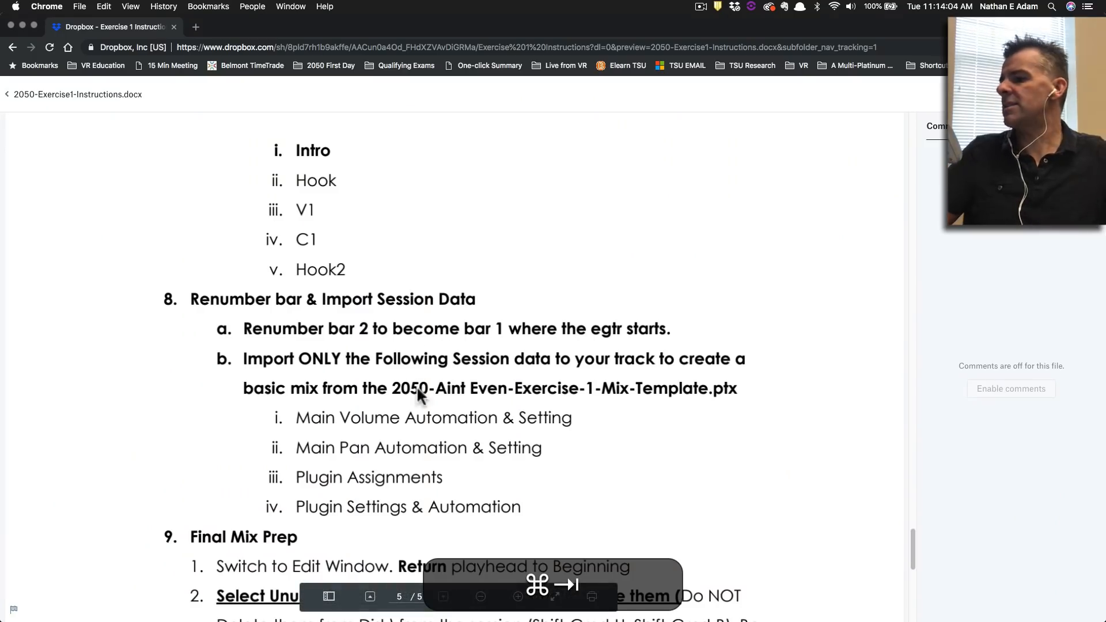
pyautogui.scroll(-2, 345, 361)
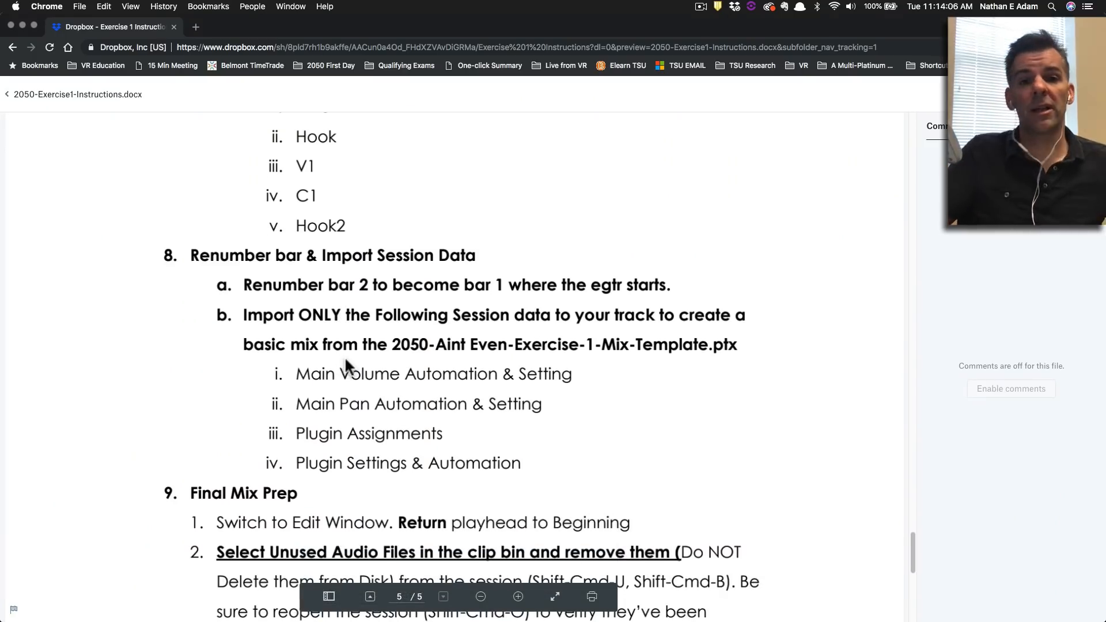
pyautogui.press('super+Tab')
pyautogui.press('shift+super+Tab')
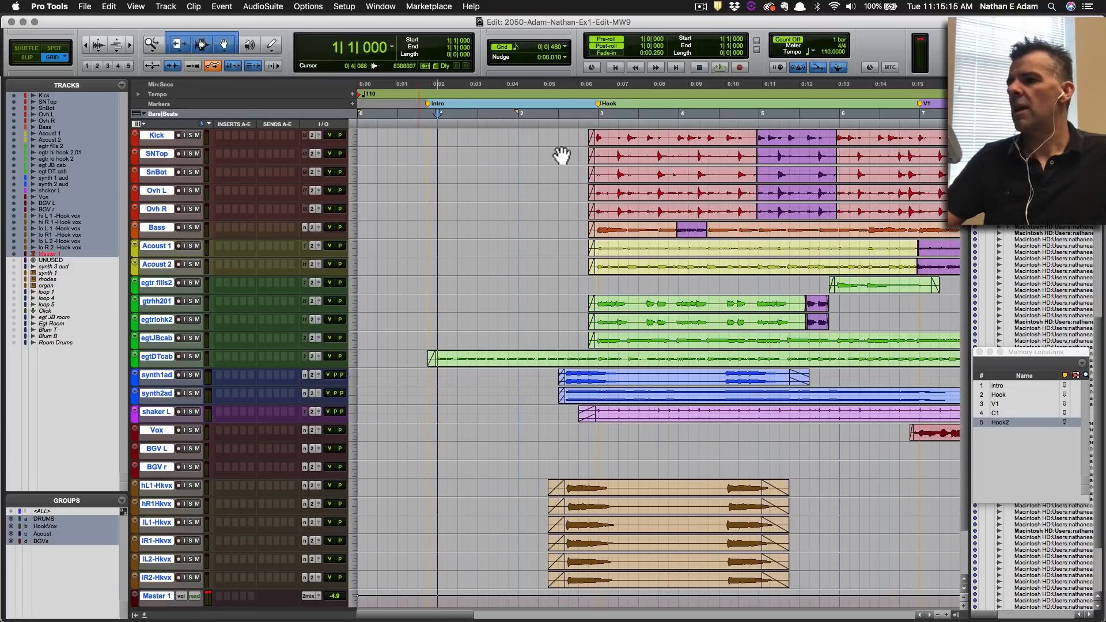
# Save the session and select the empty space before the long BGV clips and before the last egtr fills2 clip.
pyautogui.press('super+s')
pyautogui.press('alt+super+a')
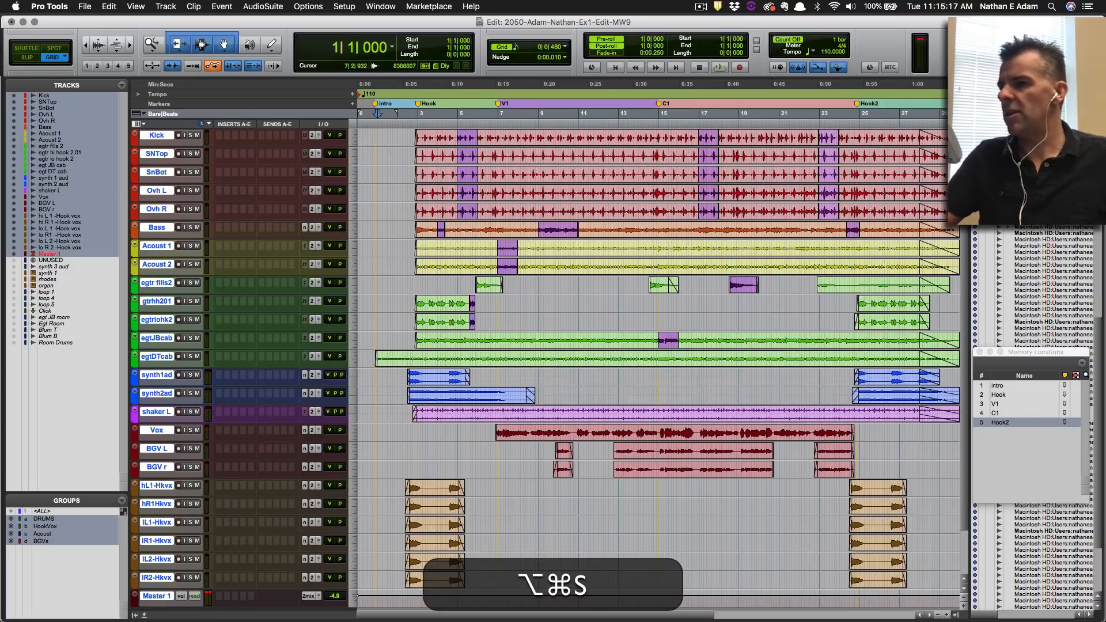
pyautogui.press('super+s')
pyautogui.press('ctrl+alt+super+Down')
pyautogui.press('ctrl+alt+super+s')
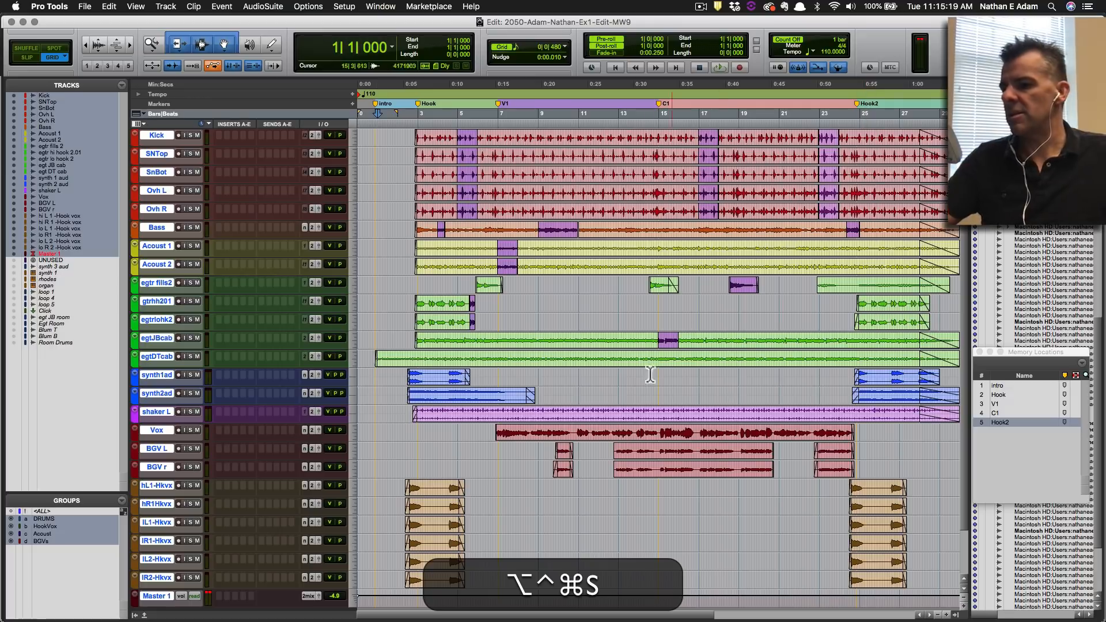
pyautogui.moveTo(611, 449); pyautogui.dragTo(615, 461)
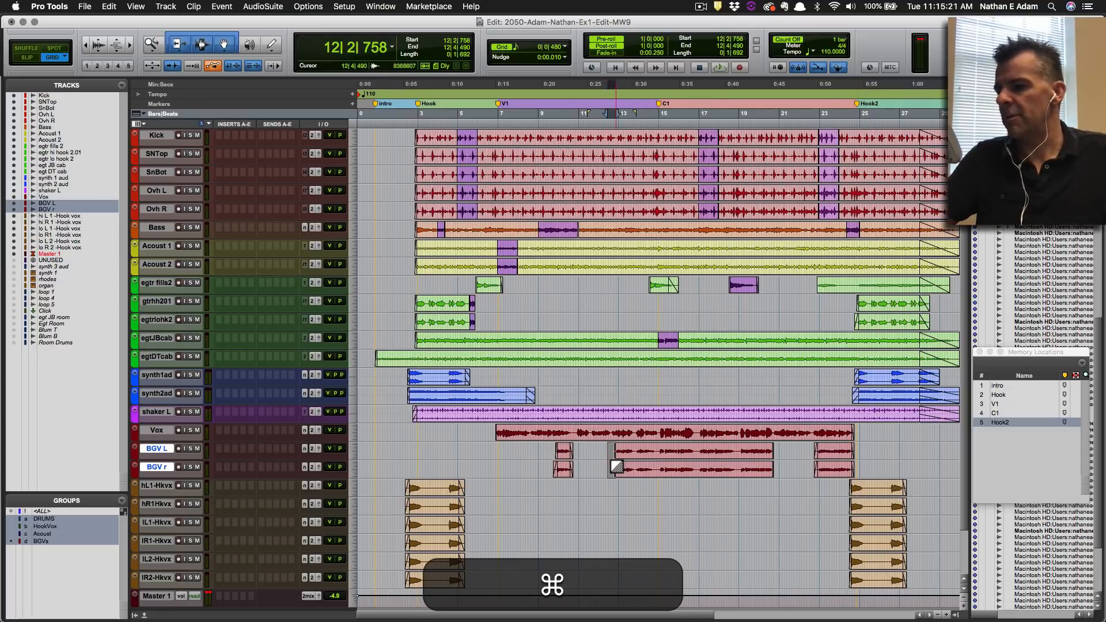
pyautogui.press('super+s')
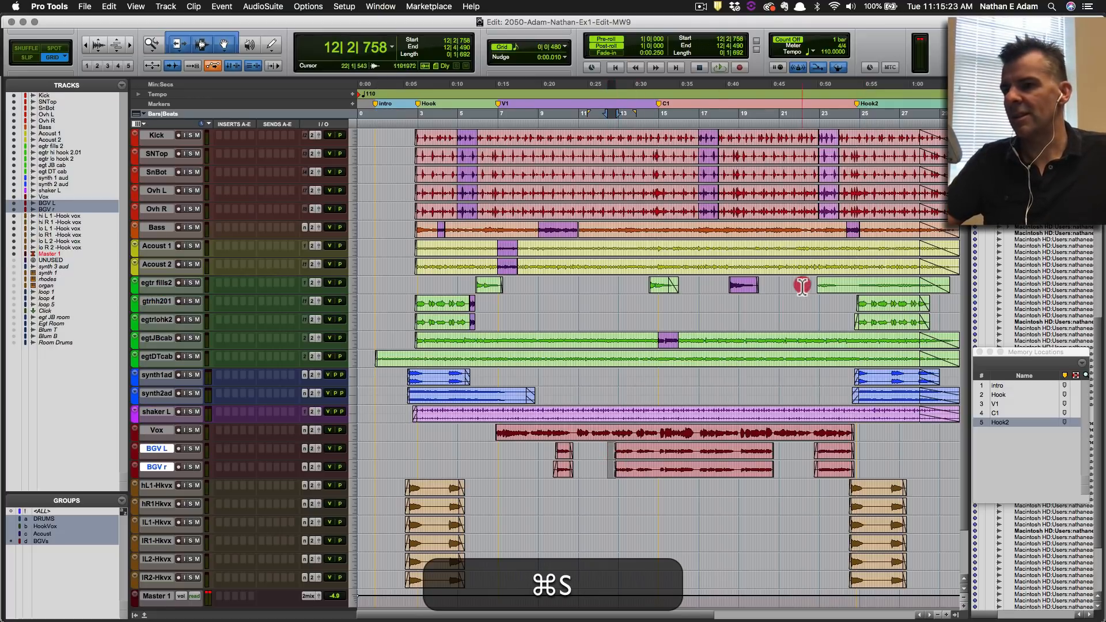
pyautogui.moveTo(803, 286); pyautogui.dragTo(816, 287)
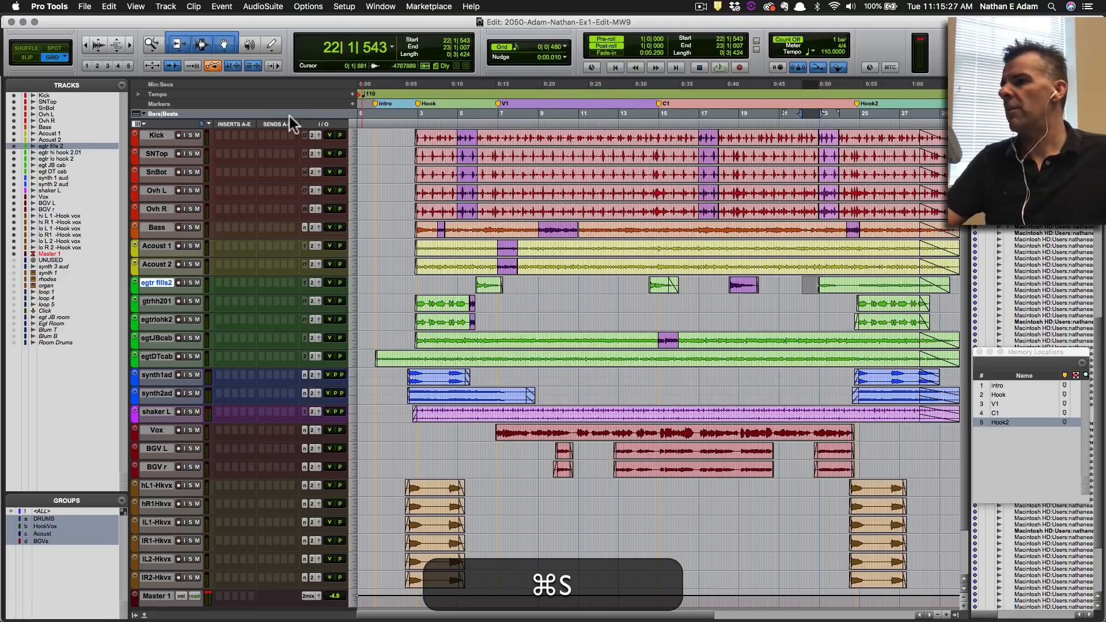
# Save the session and play from 16|4|480 with the Mix window open to review the channel levels.
pyautogui.press('super+equal')
pyautogui.press('super+s')
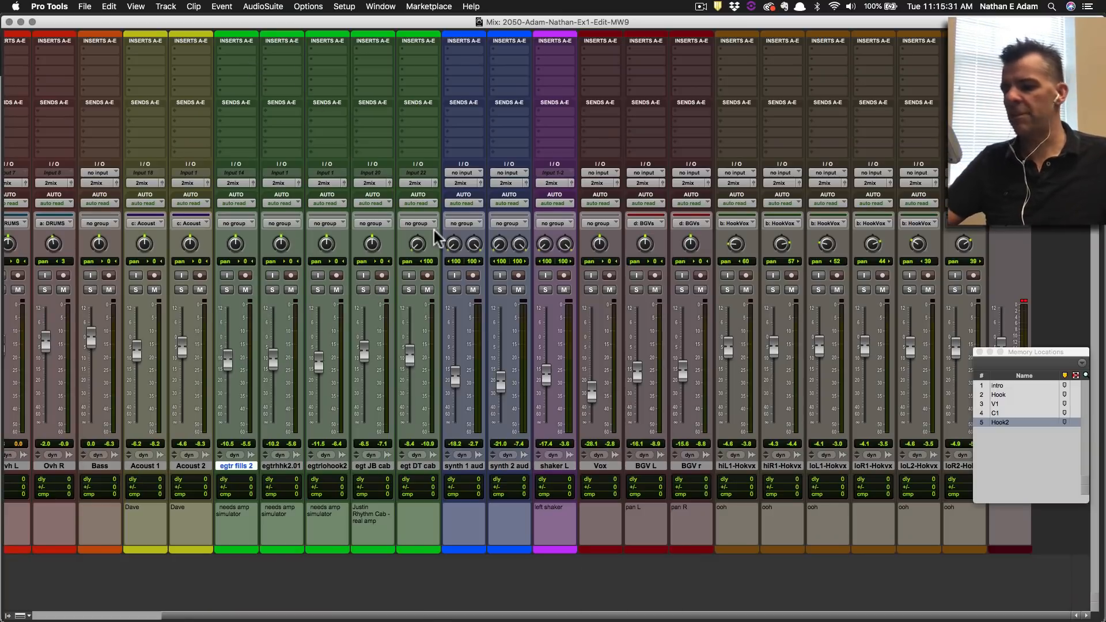
pyautogui.press('super+equal')
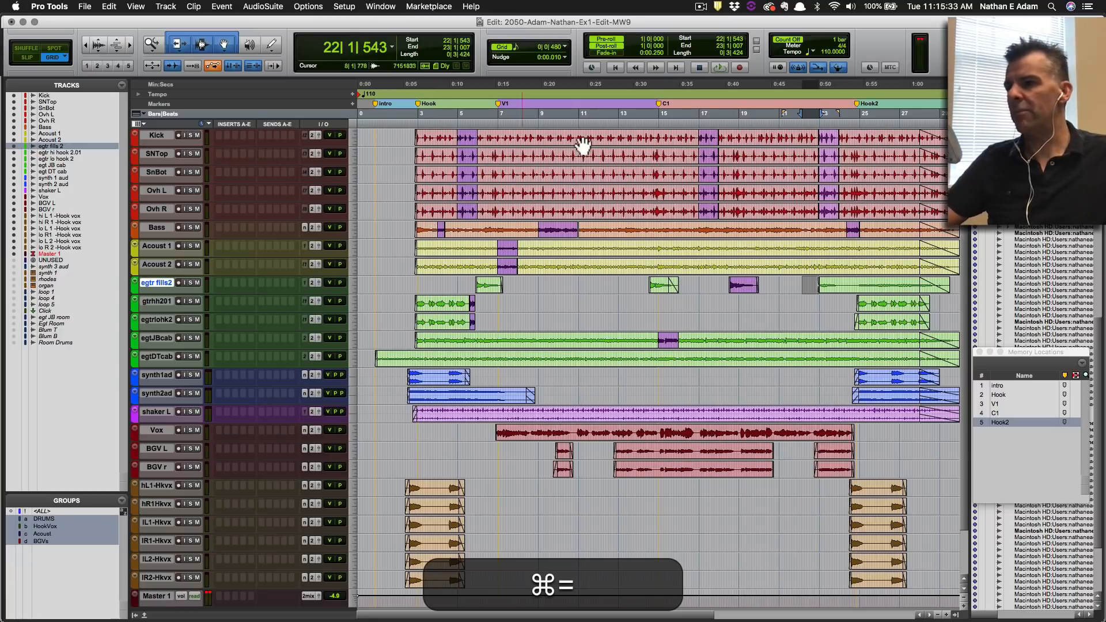
pyautogui.click(697, 117)
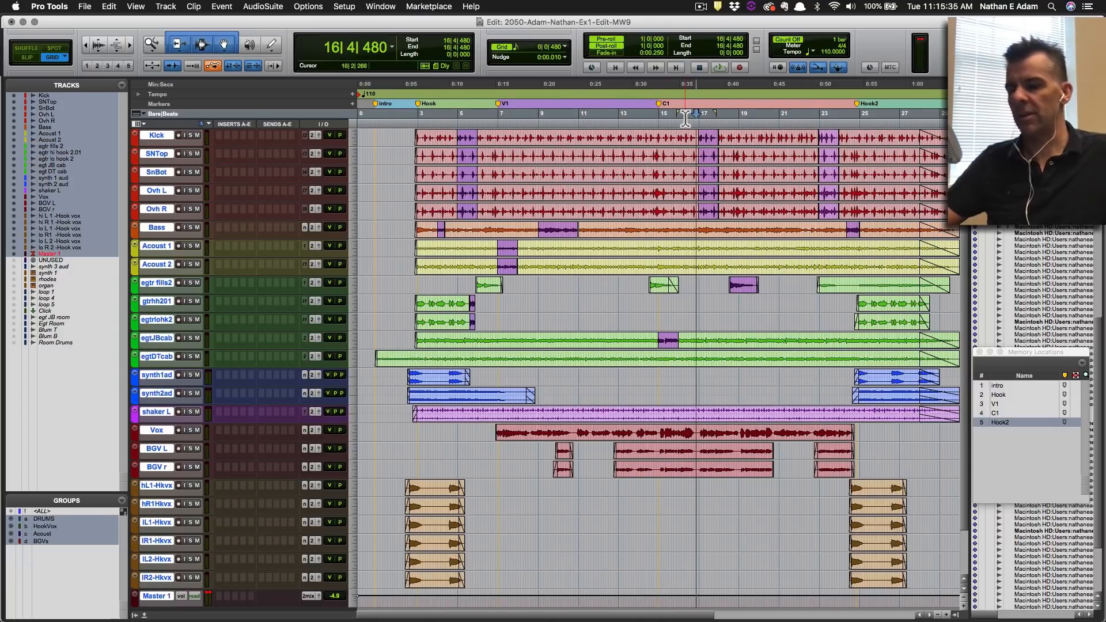
pyautogui.press('super+equal')
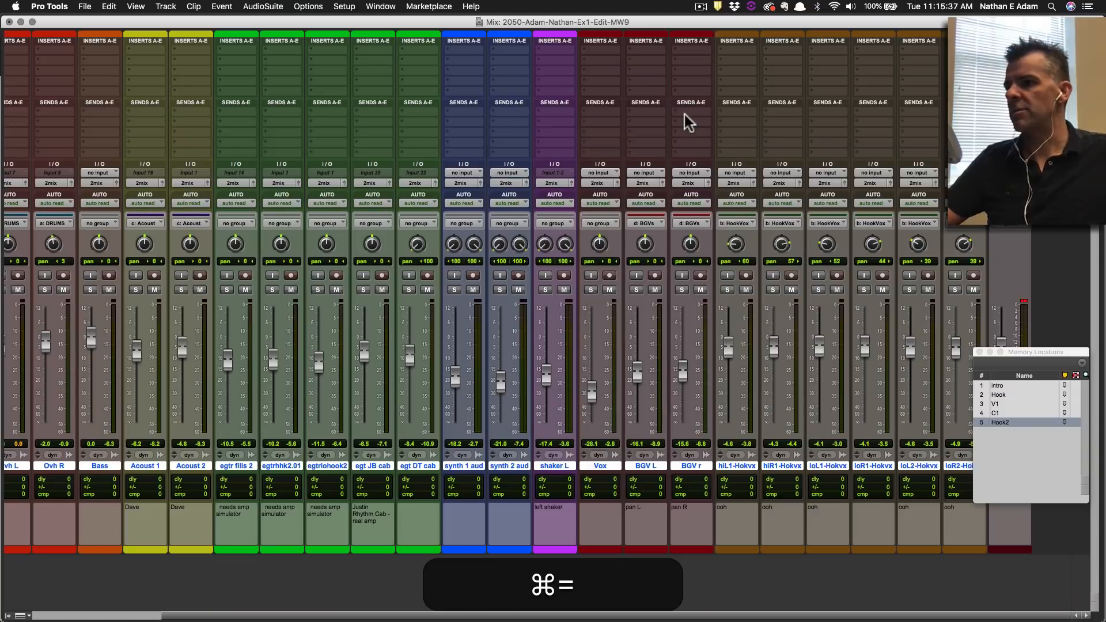
pyautogui.press('space')
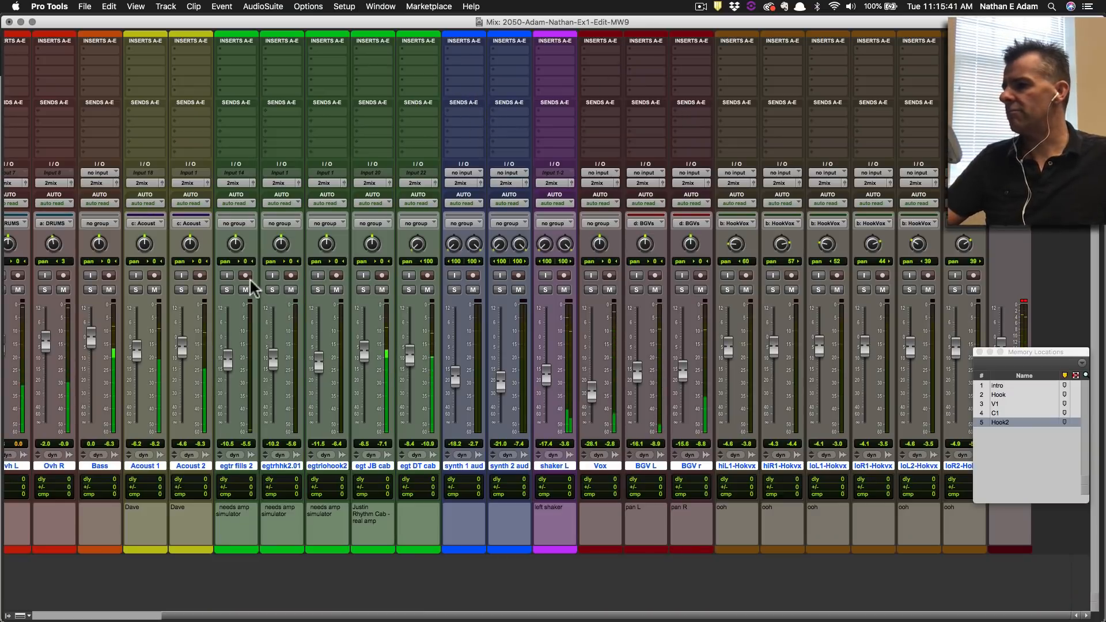
# Stop playback and save the session.
pyautogui.press('space')
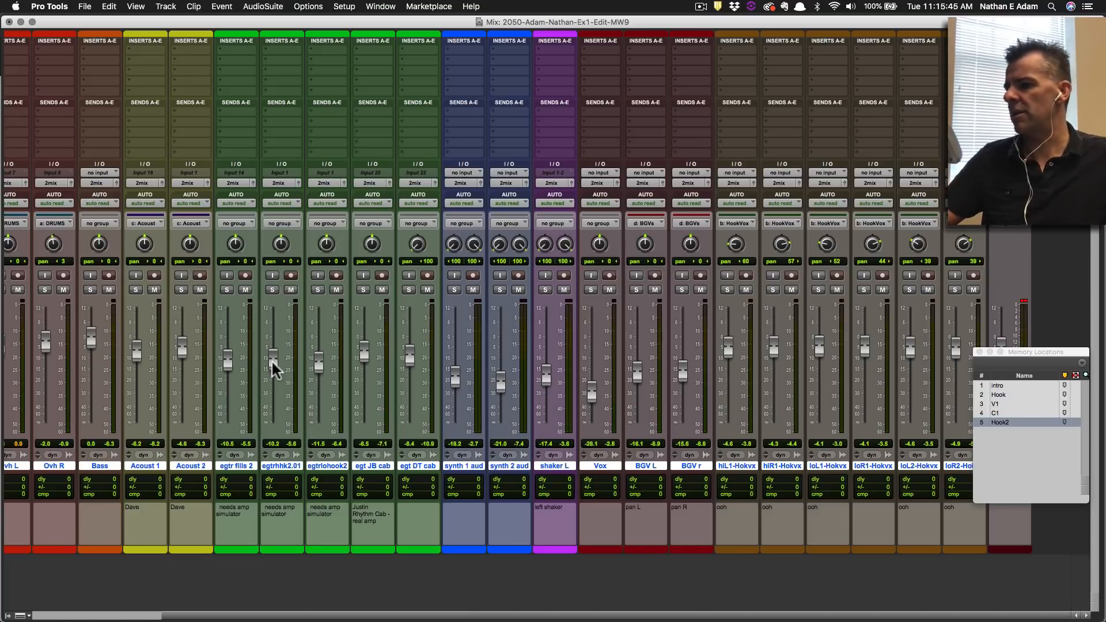
pyautogui.hscroll(-3, 272, 360)
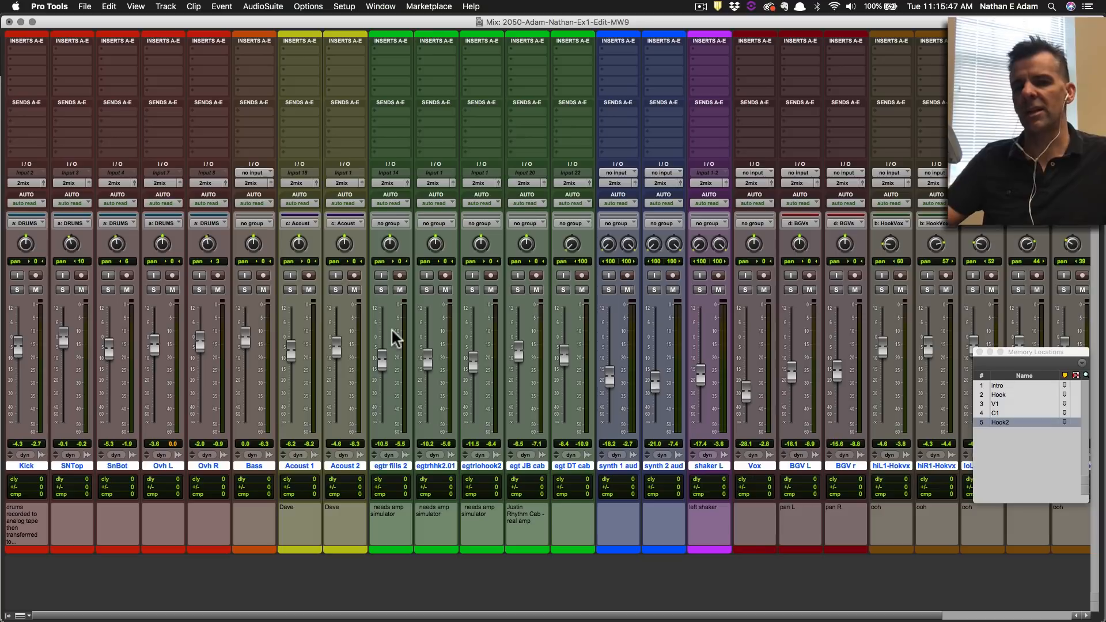
pyautogui.press('super+s')
# Read the Import Session Data instructions in Chrome and return to Pro Tools.
pyautogui.press('super+Tab')
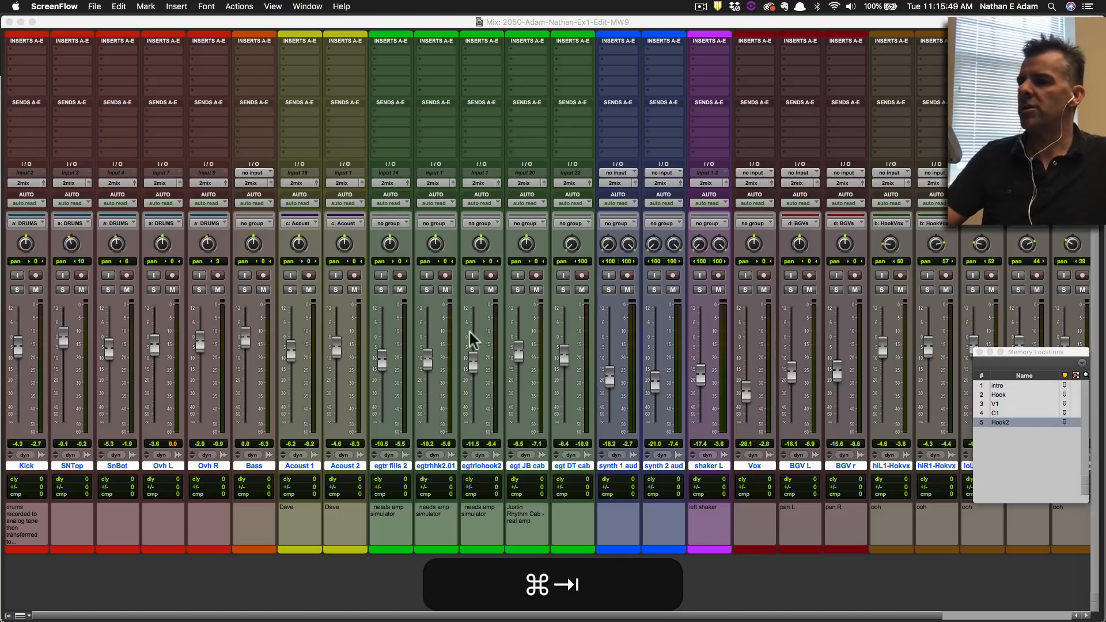
pyautogui.press('super+Tab')
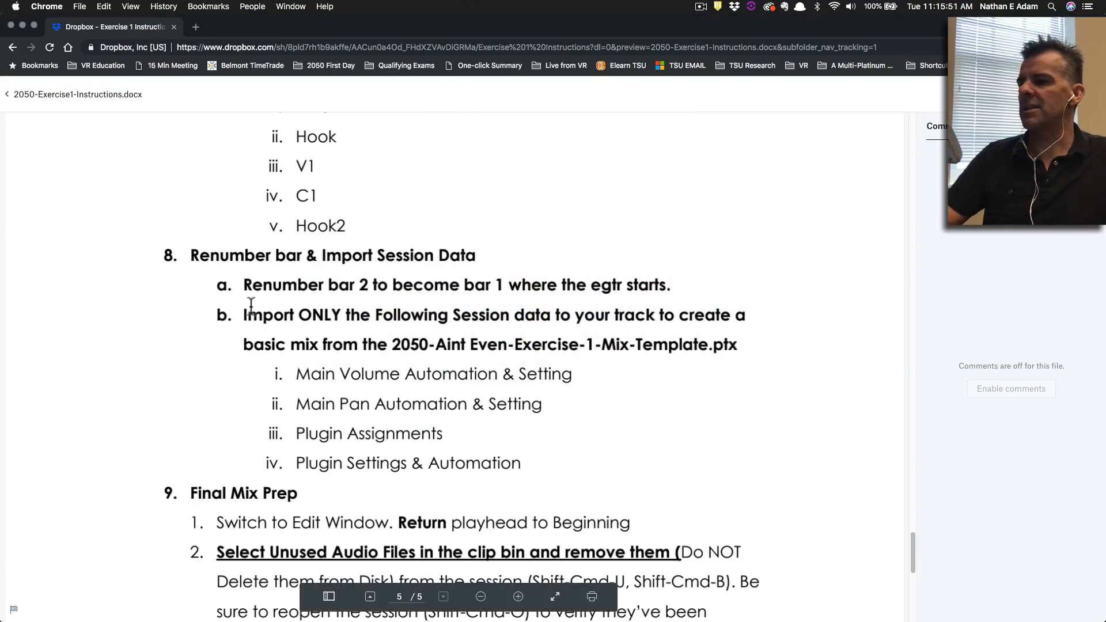
pyautogui.press('super+Tab')
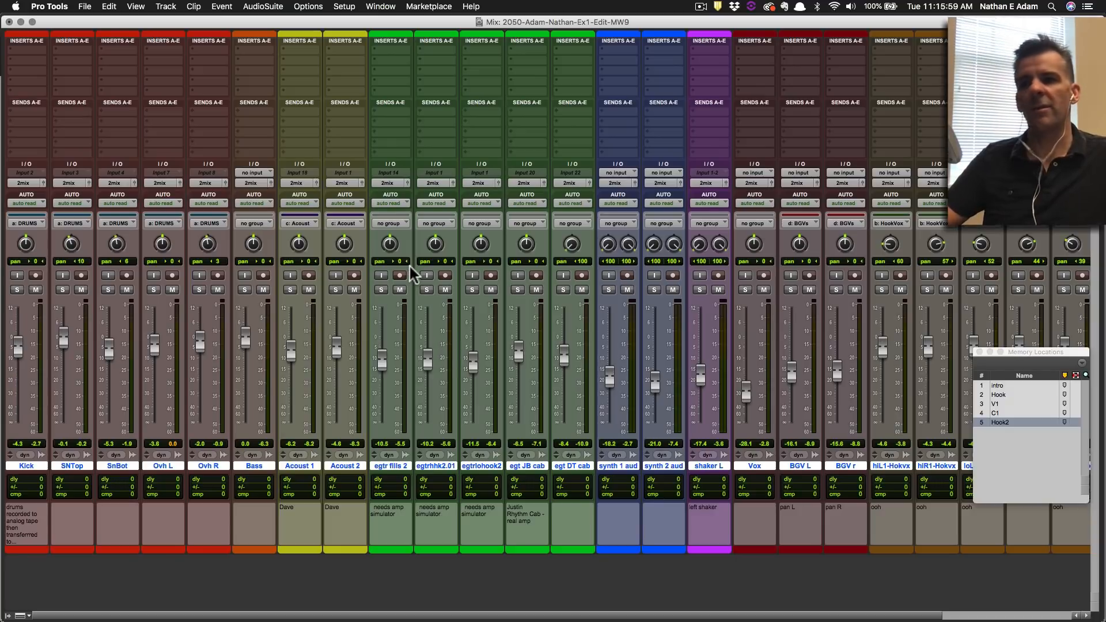
# Start importing session data and select Mix Template Ex1.ptx in the 2050-Exercise1 folder under External HD.
pyautogui.click(85, 6)
pyautogui.moveTo(136, 165)
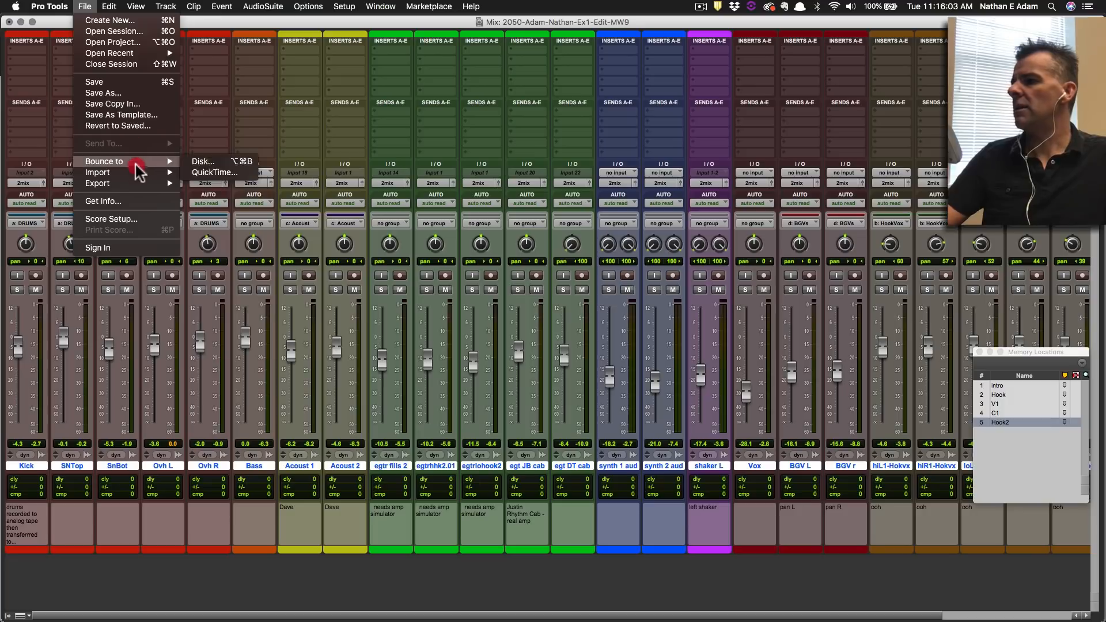
pyautogui.click(215, 171)
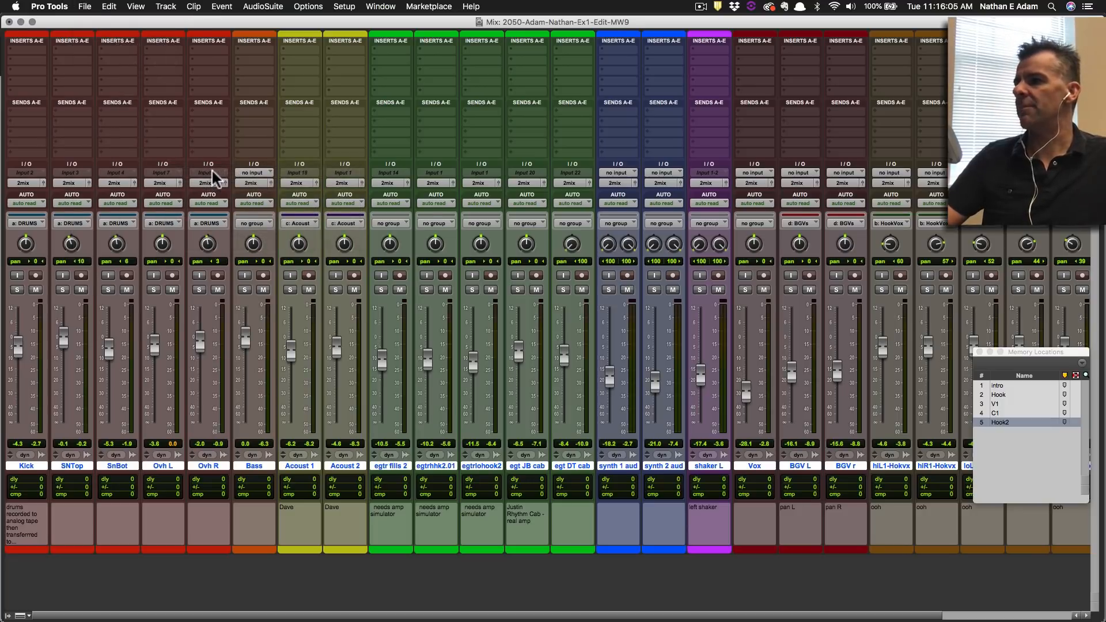
pyautogui.click(87, 6)
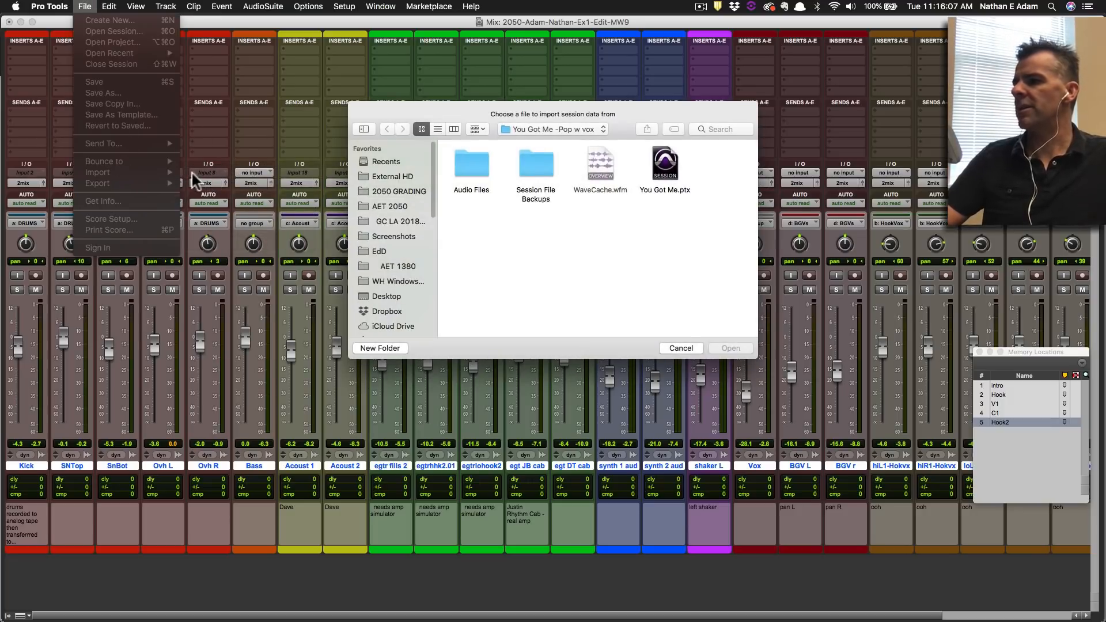
pyautogui.click(425, 124)
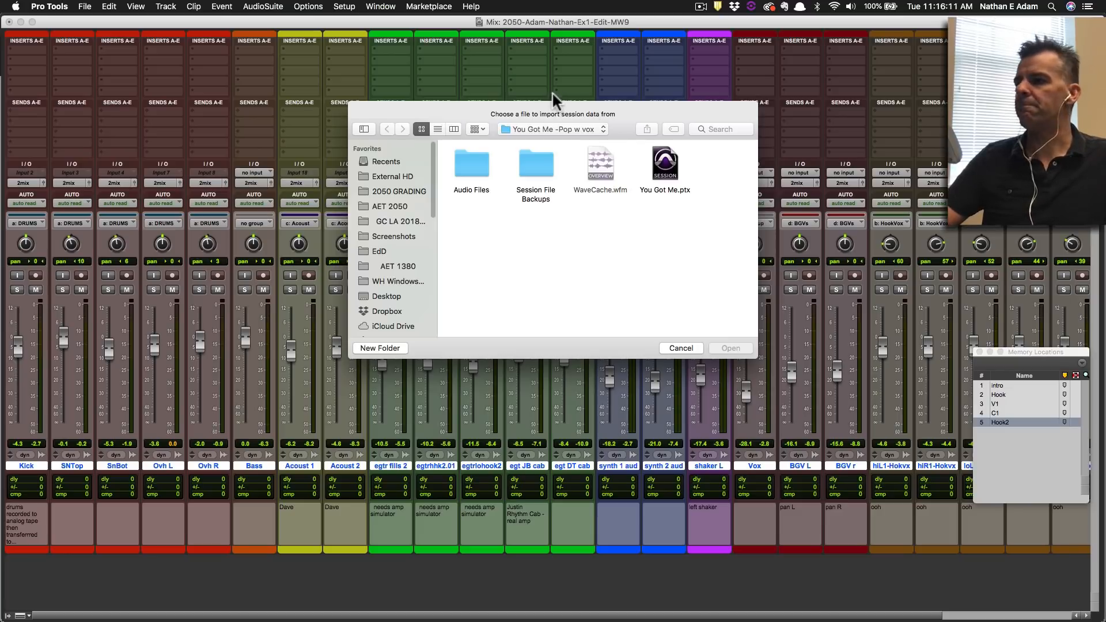
pyautogui.click(394, 174)
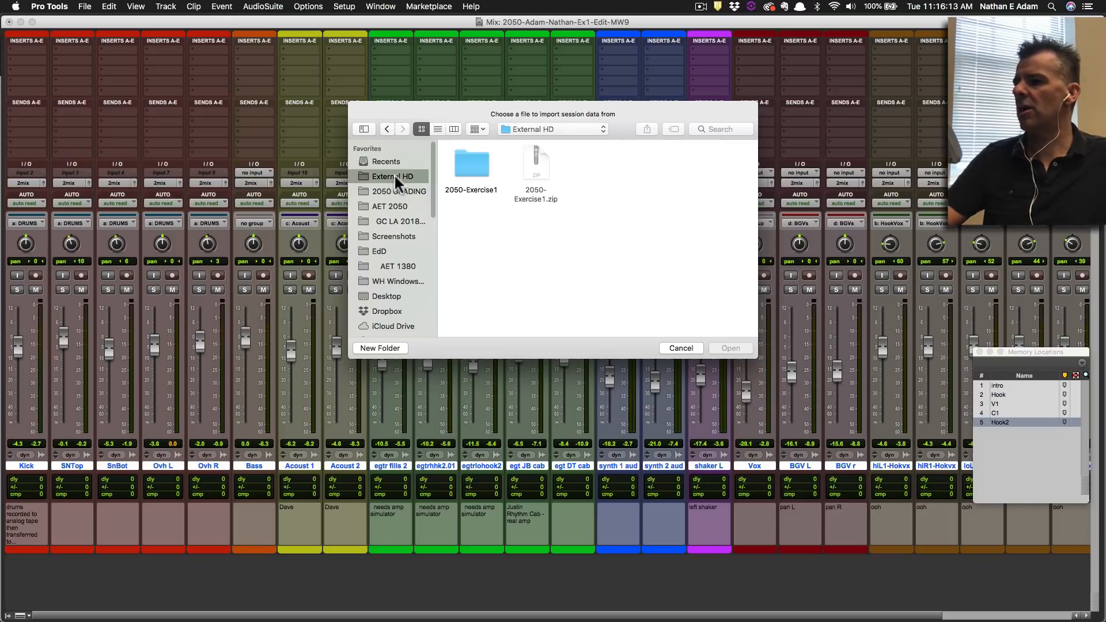
pyautogui.doubleClick(476, 163)
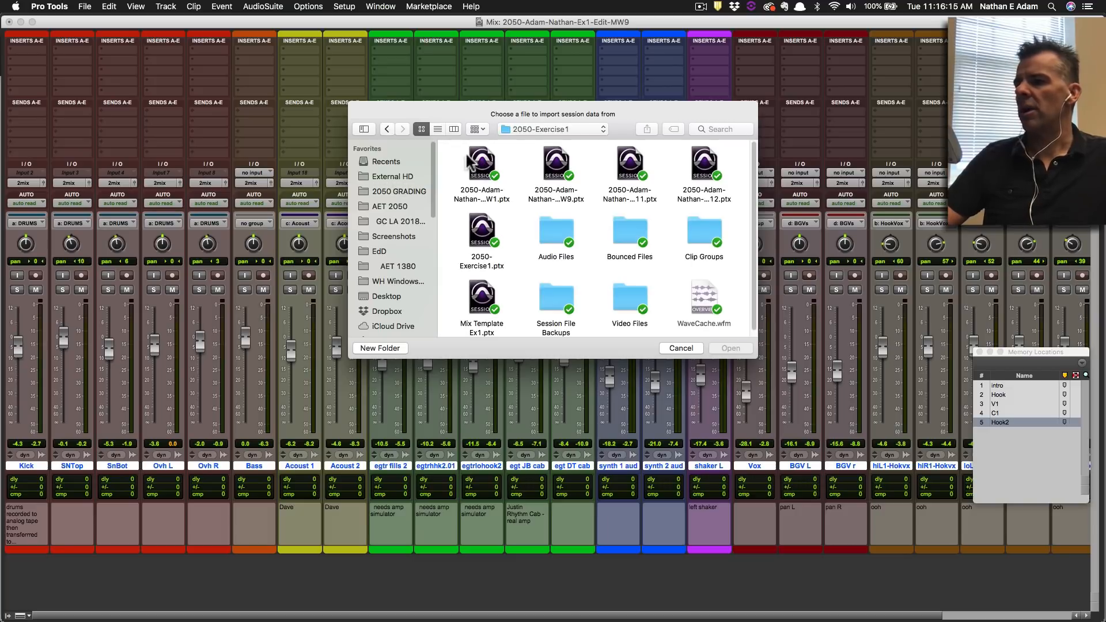
pyautogui.click(438, 128)
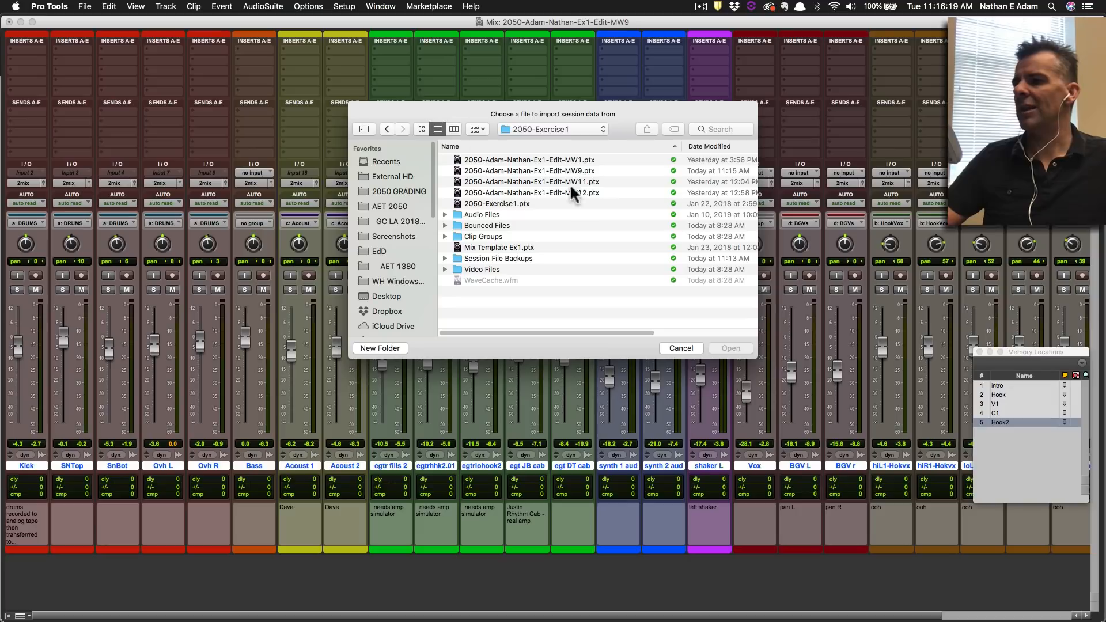
pyautogui.click(507, 248)
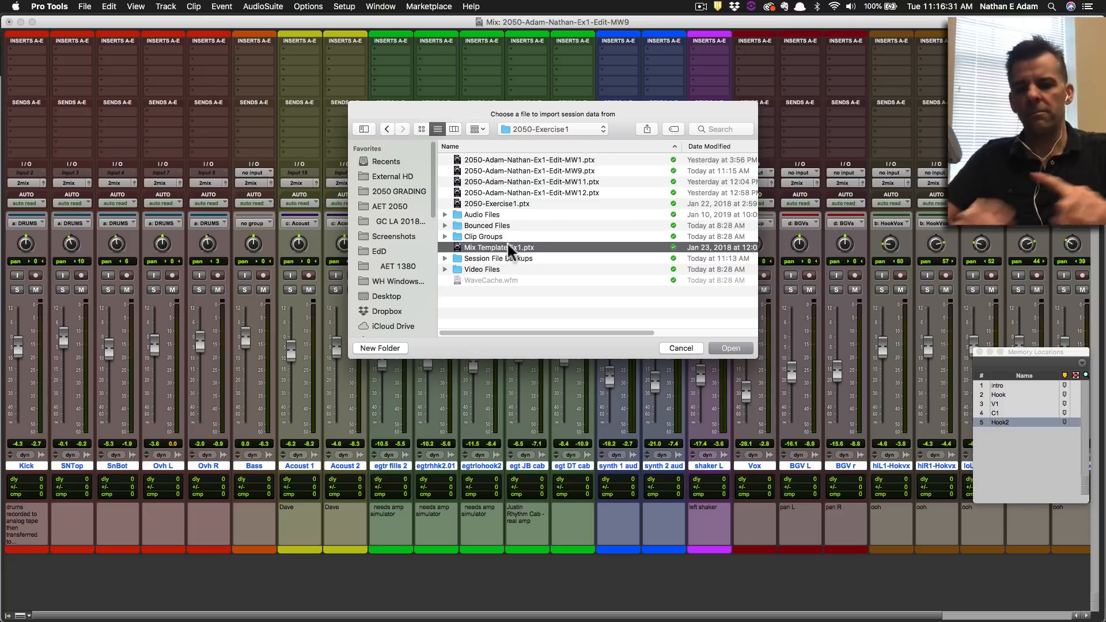
# Check the required session data list in Chrome, return to Pro Tools and open the selected Mix Template Ex1.ptx for import.
pyautogui.press('super+Tab')
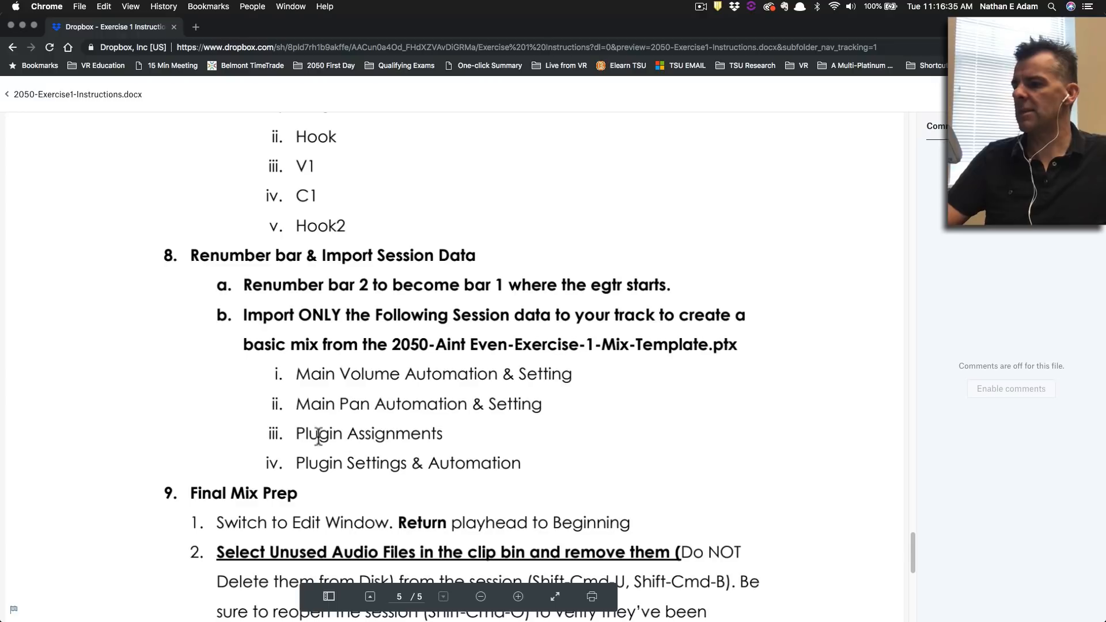
pyautogui.press('super+Tab')
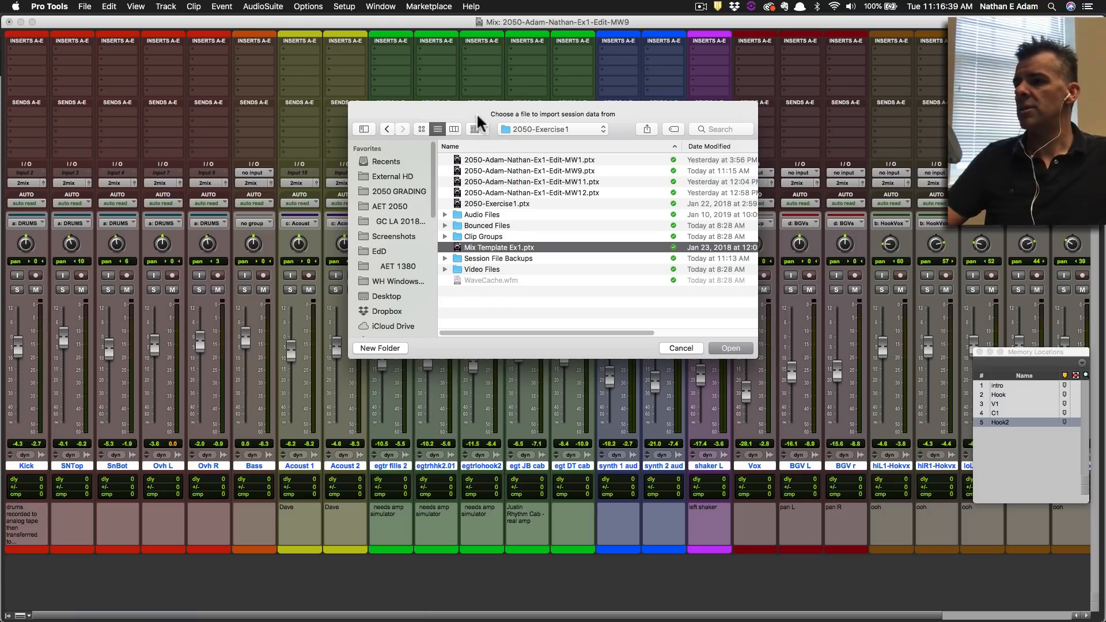
pyautogui.click(728, 349)
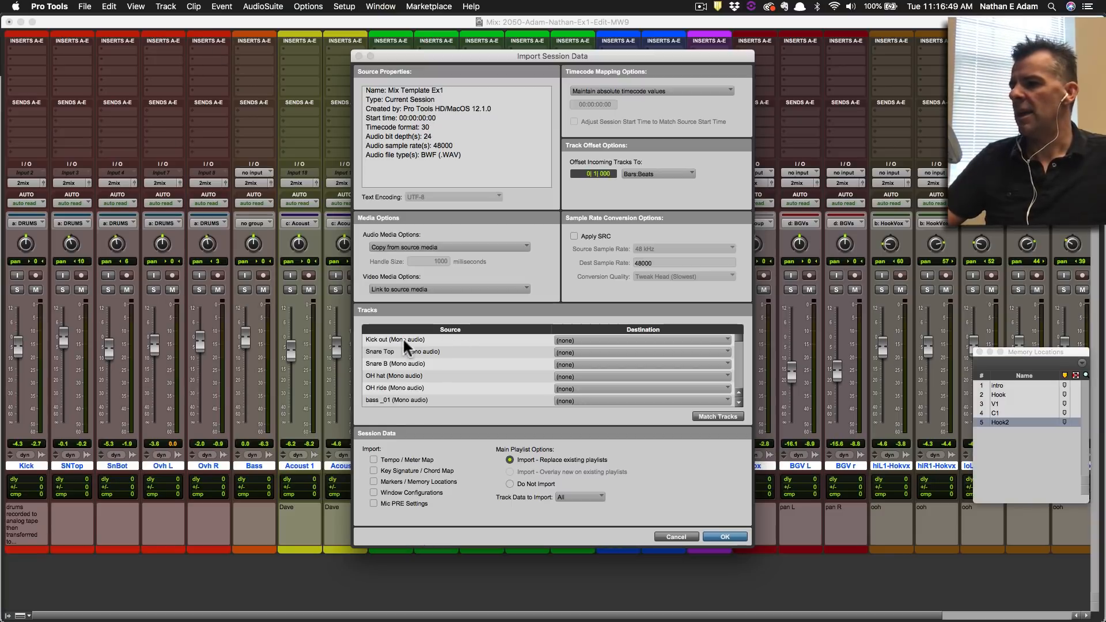
# Assign the source track Kick out to the destination Kick, and Snare Top to SNTop.
pyautogui.click(386, 341)
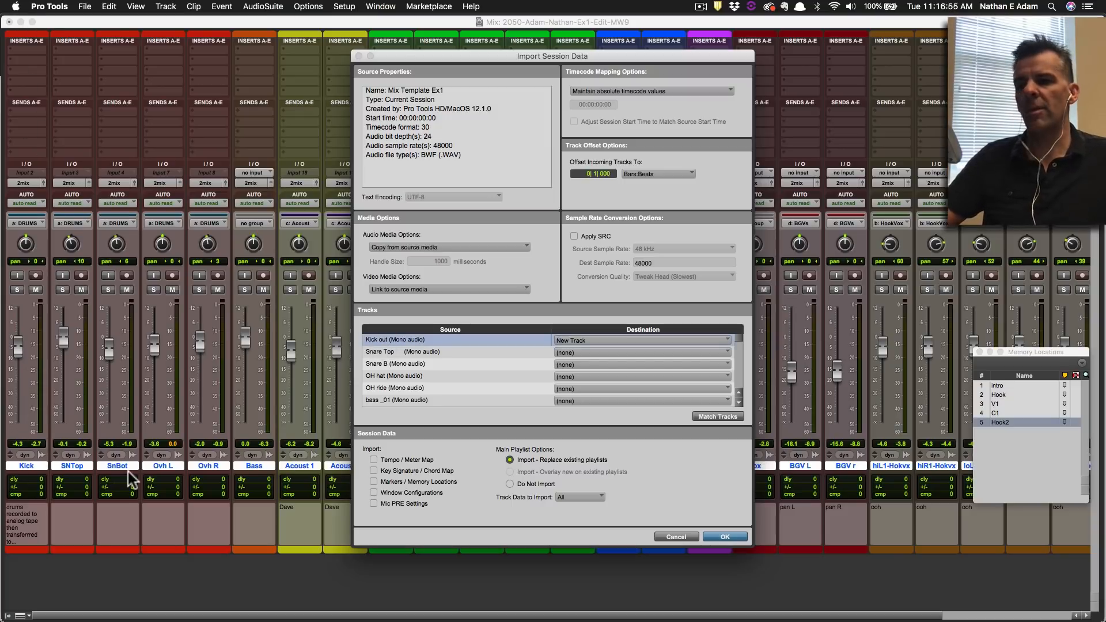
pyautogui.click(597, 340)
pyautogui.click(578, 350)
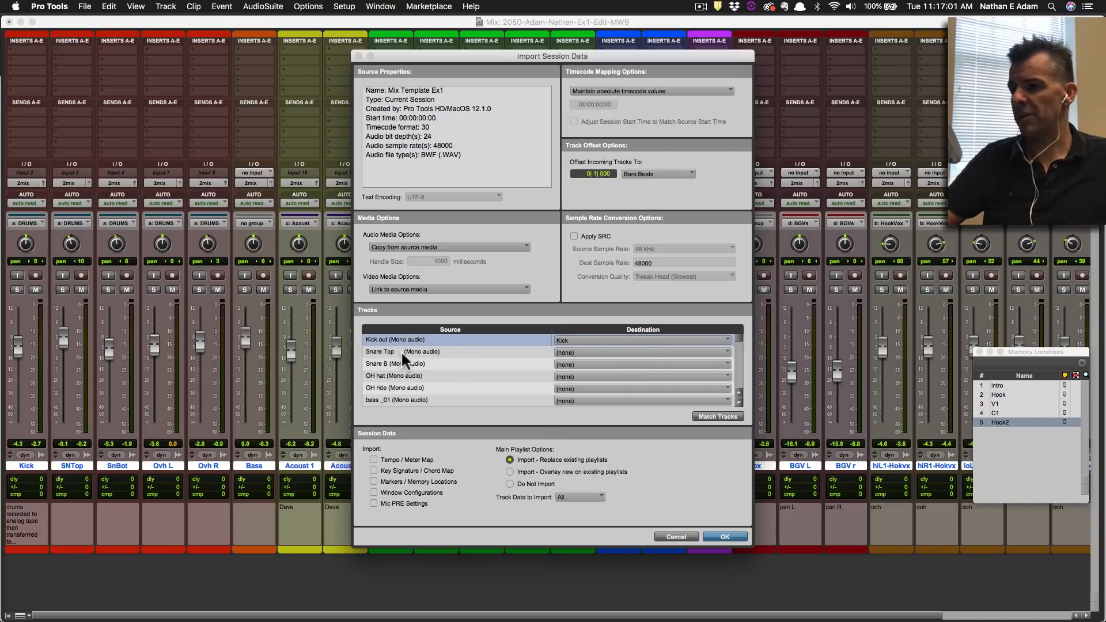
pyautogui.keyDown('shift'); pyautogui.click(420, 350); pyautogui.keyUp('shift')
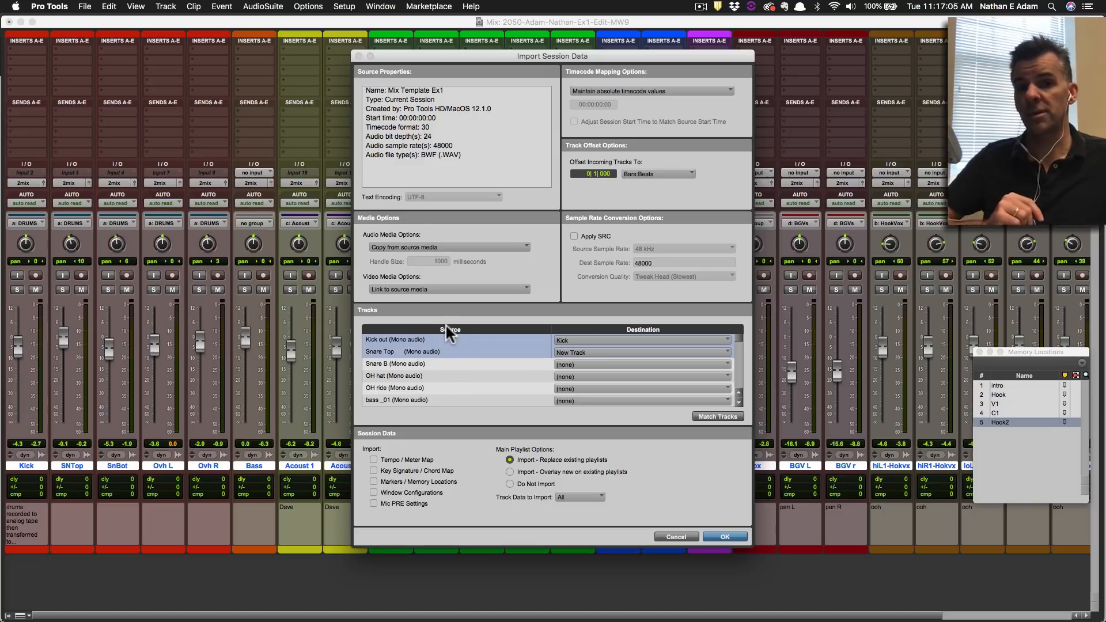
pyautogui.click(569, 352)
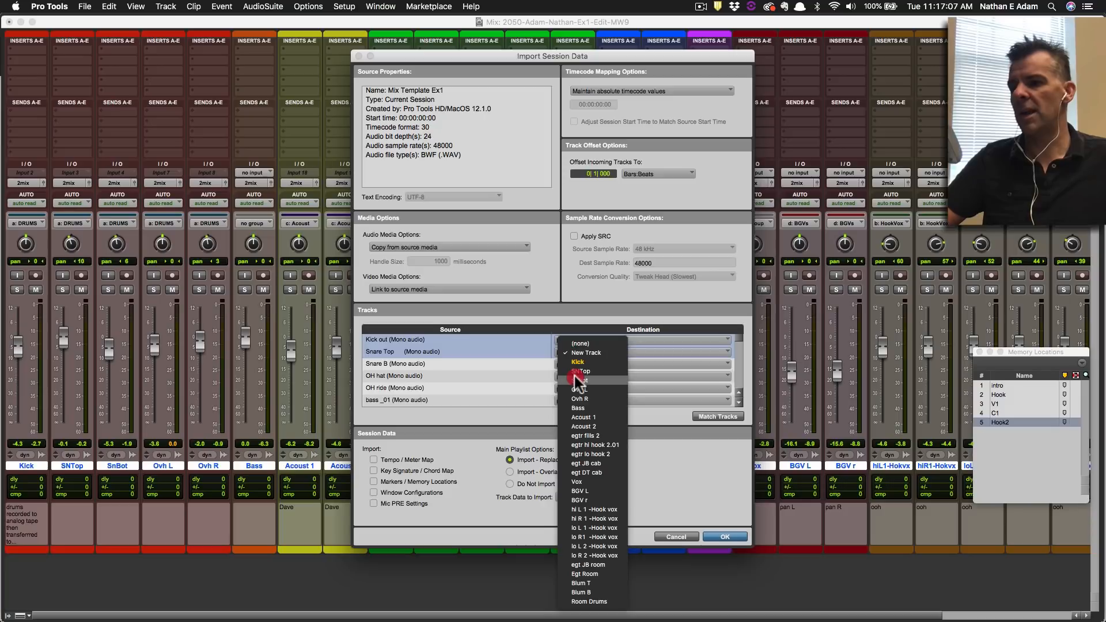
pyautogui.click(576, 362)
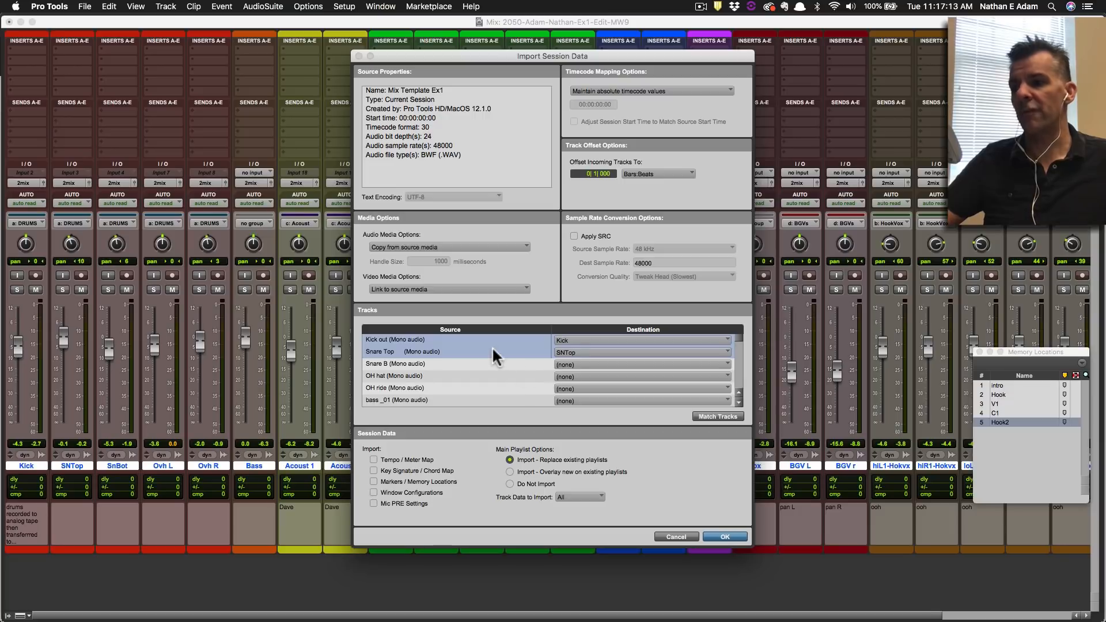
# Match the source tracks to destination tracks automatically and check the pairings through the whole track list.
pyautogui.click(713, 415)
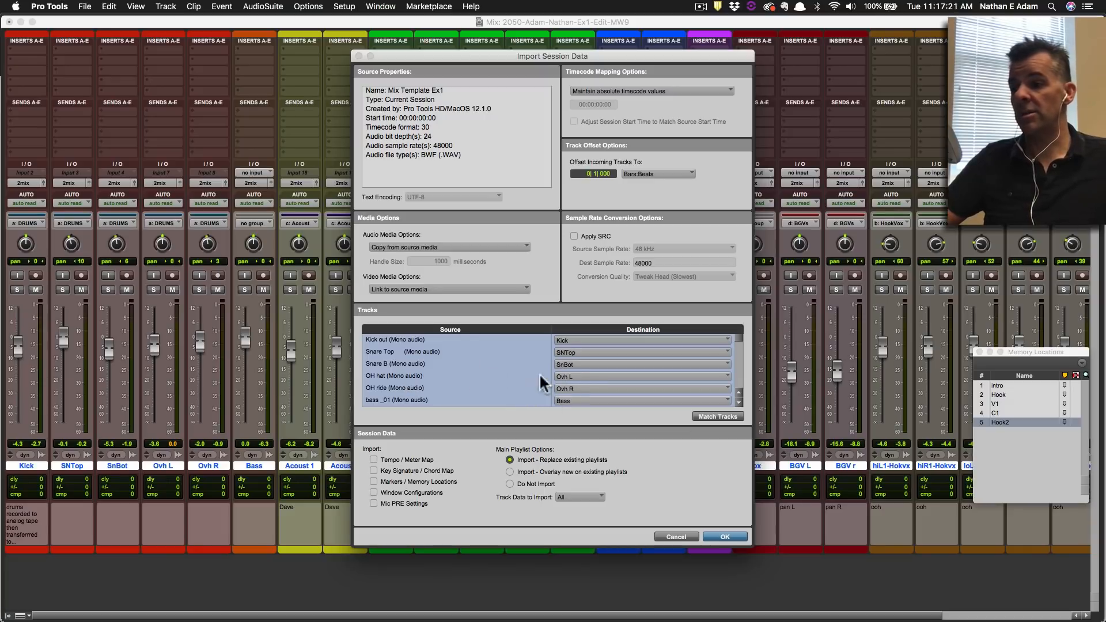
pyautogui.scroll(-10, 532, 385)
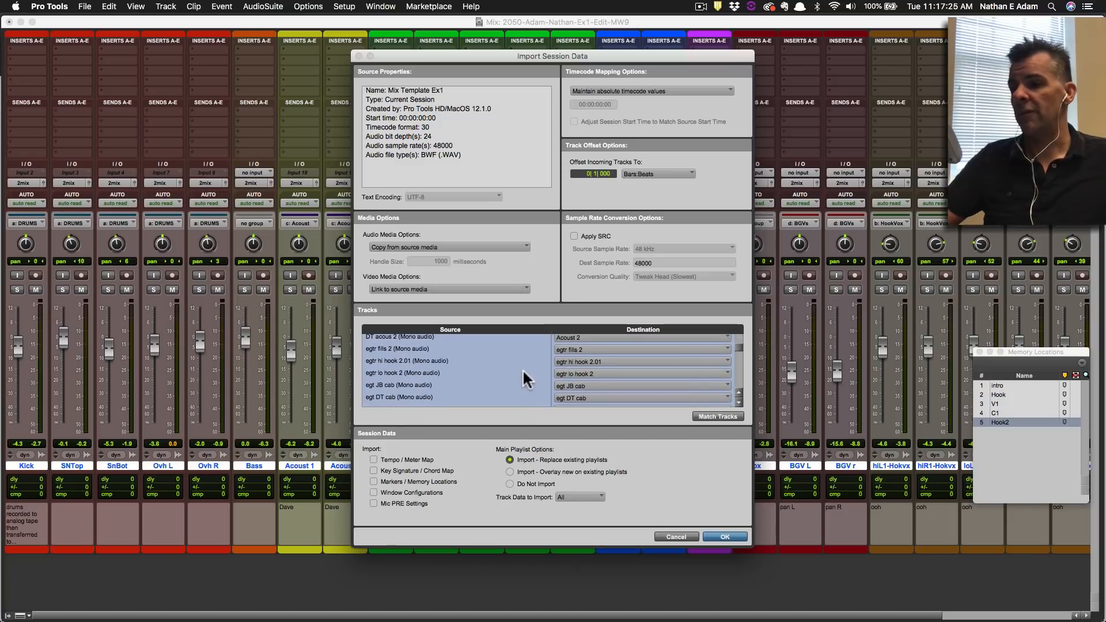
pyautogui.scroll(-5, 541, 375)
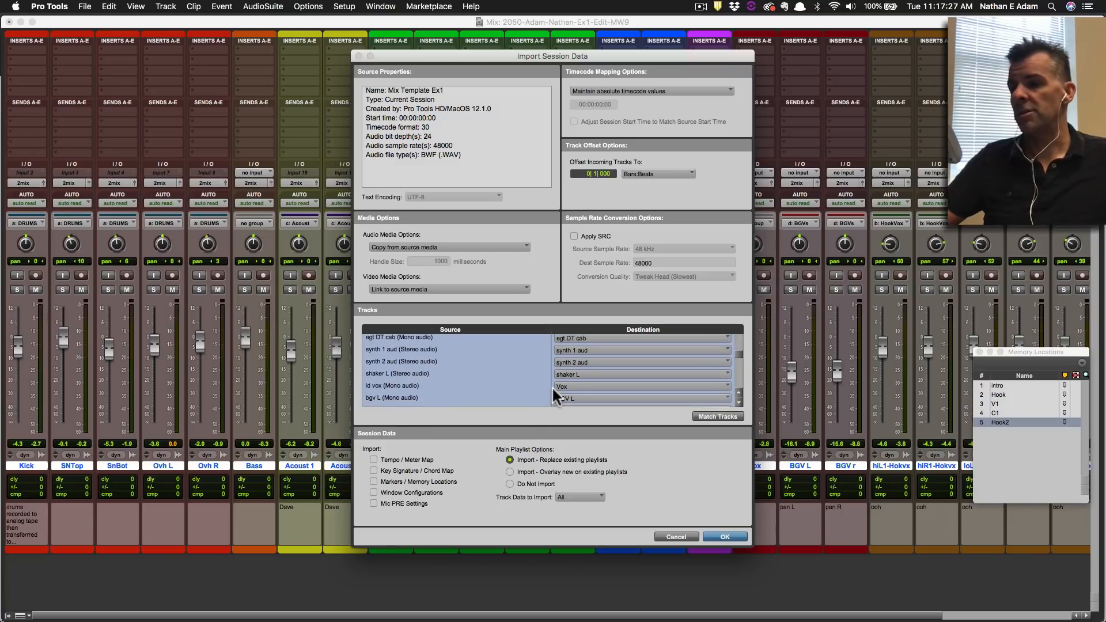
pyautogui.scroll(-4, 576, 363)
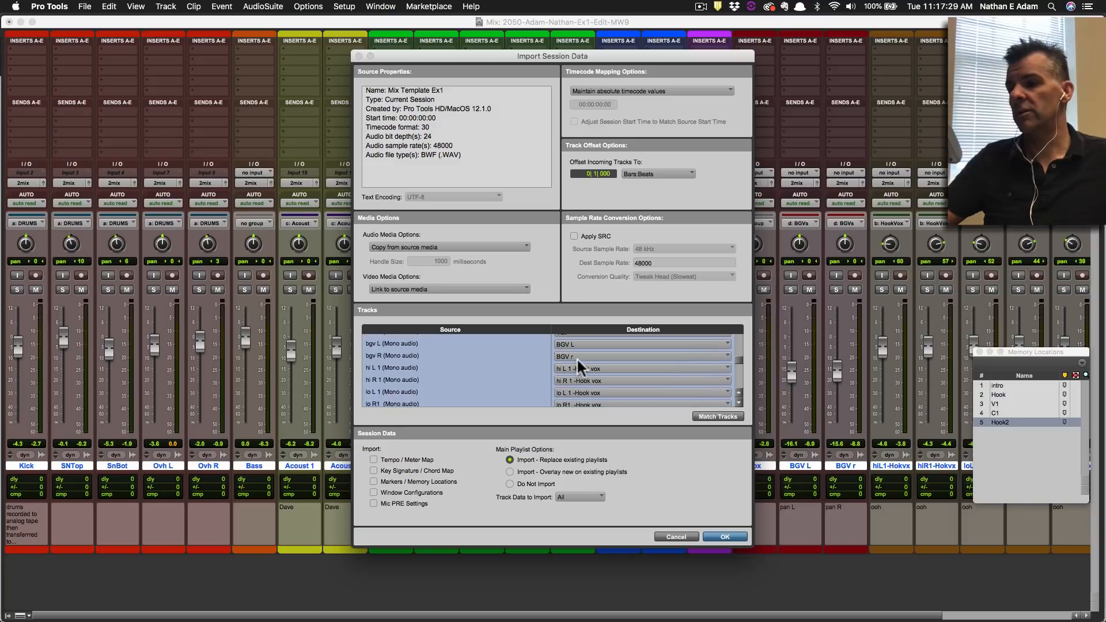
pyautogui.scroll(-4, 536, 377)
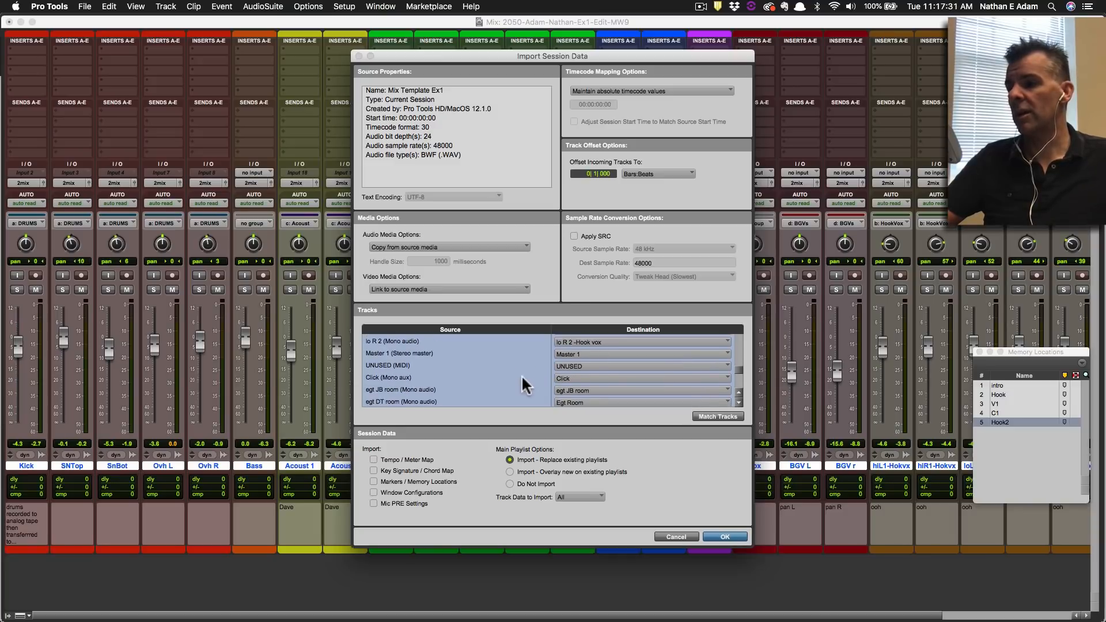
# Match the remaining source tracks down to Room to their destinations, and set the main playlist option to Do Not Import.
pyautogui.moveTo(512, 365); pyautogui.dragTo(511, 422)
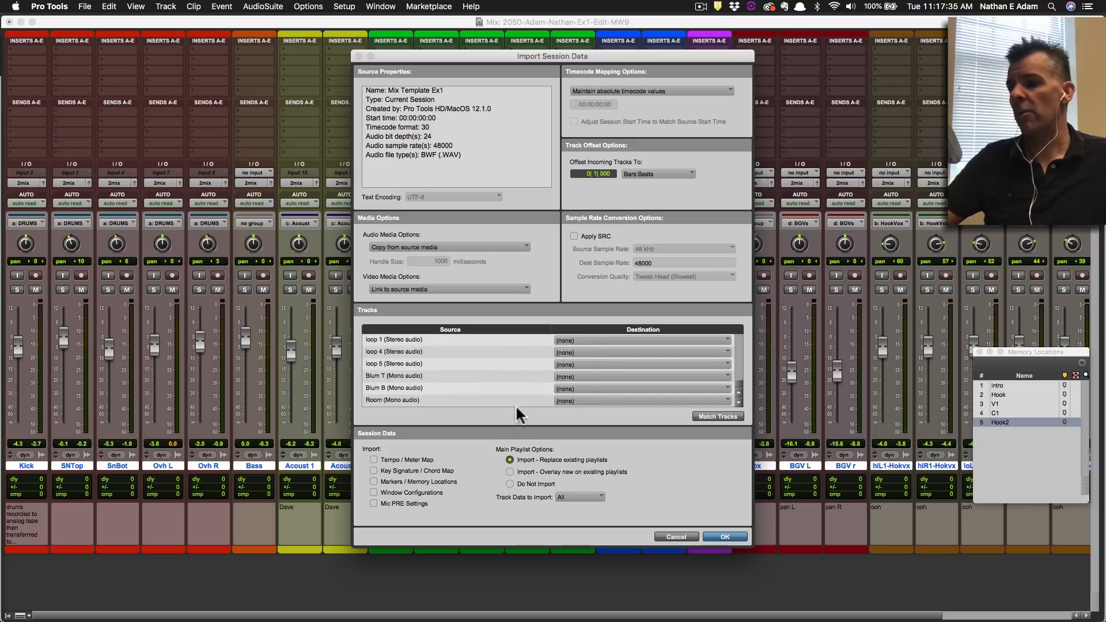
pyautogui.scroll(10, 518, 373)
pyautogui.scroll(5, 519, 380)
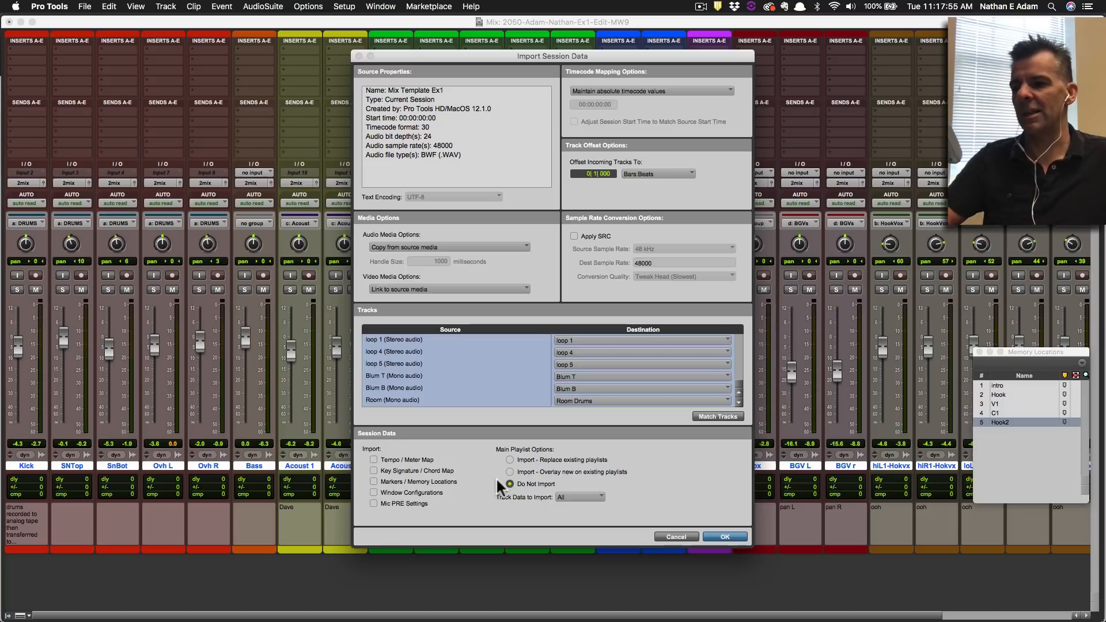
# Set the track data to import to None.
pyautogui.click(573, 497)
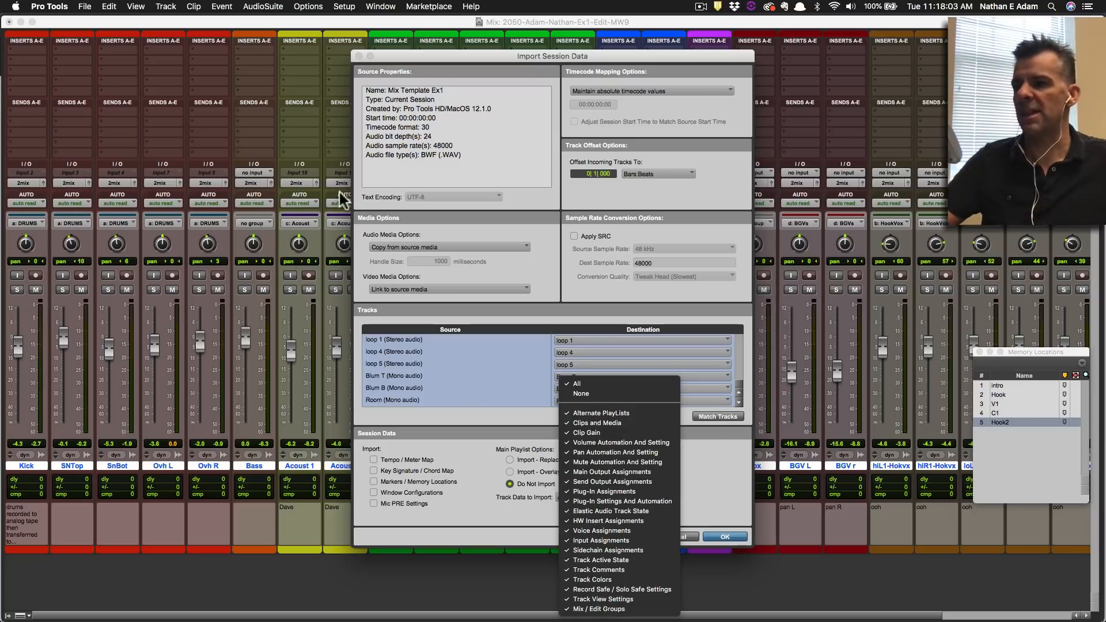
pyautogui.click(572, 392)
pyautogui.click(583, 501)
pyautogui.moveTo(619, 610)
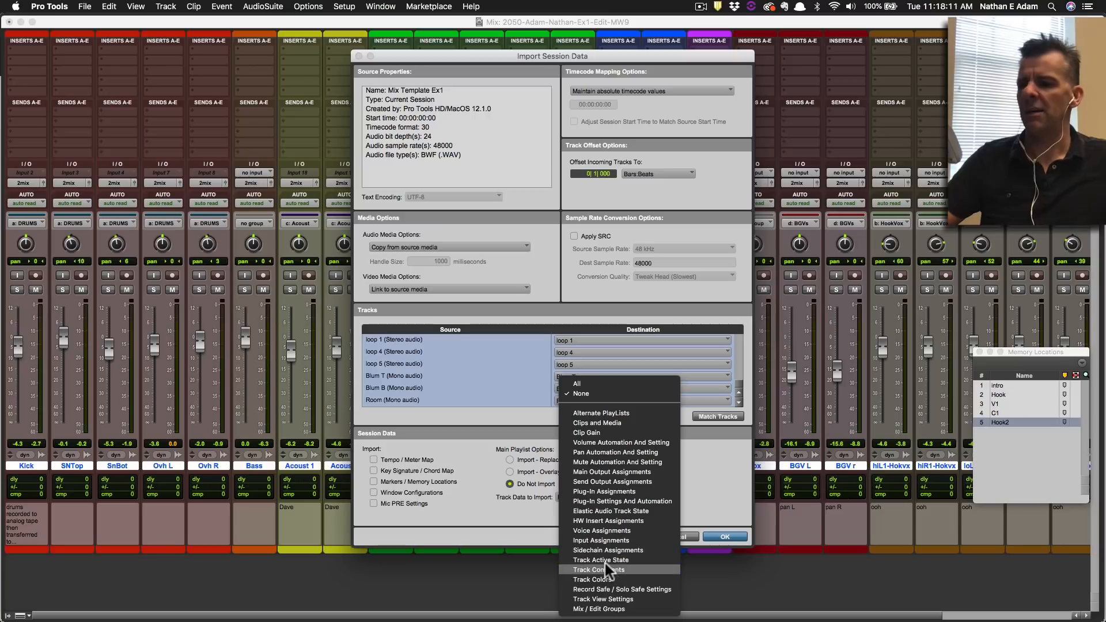
pyautogui.click(525, 515)
# Check in Chrome which volume, pan and plugin track data to import, and switch back to Pro Tools.
pyautogui.press('super+Tab')
pyautogui.click(438, 311)
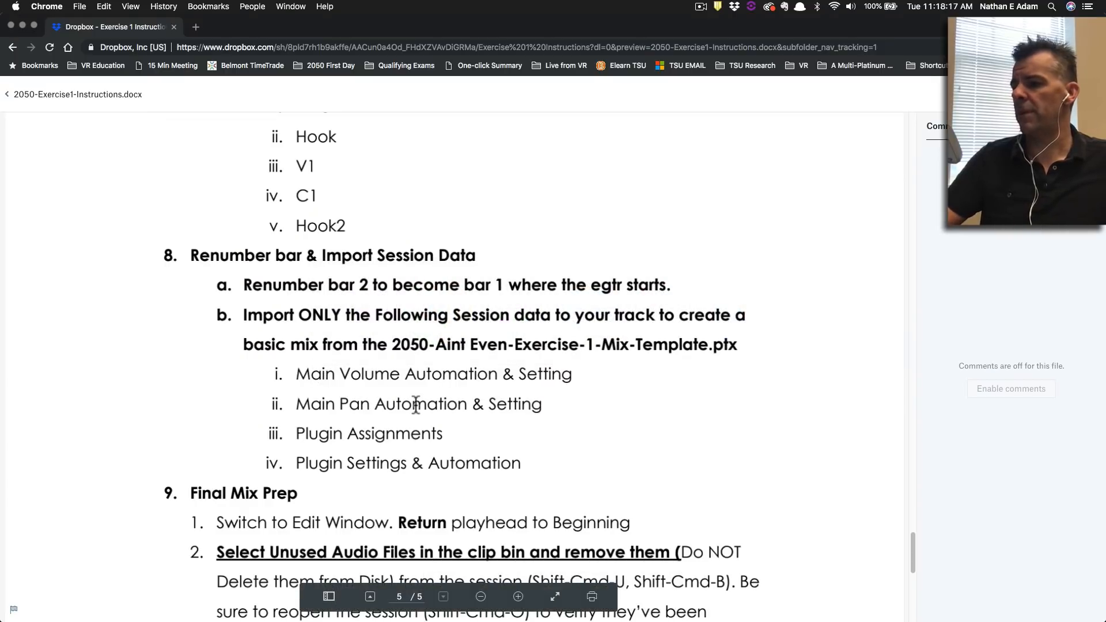
pyautogui.press('super+Tab')
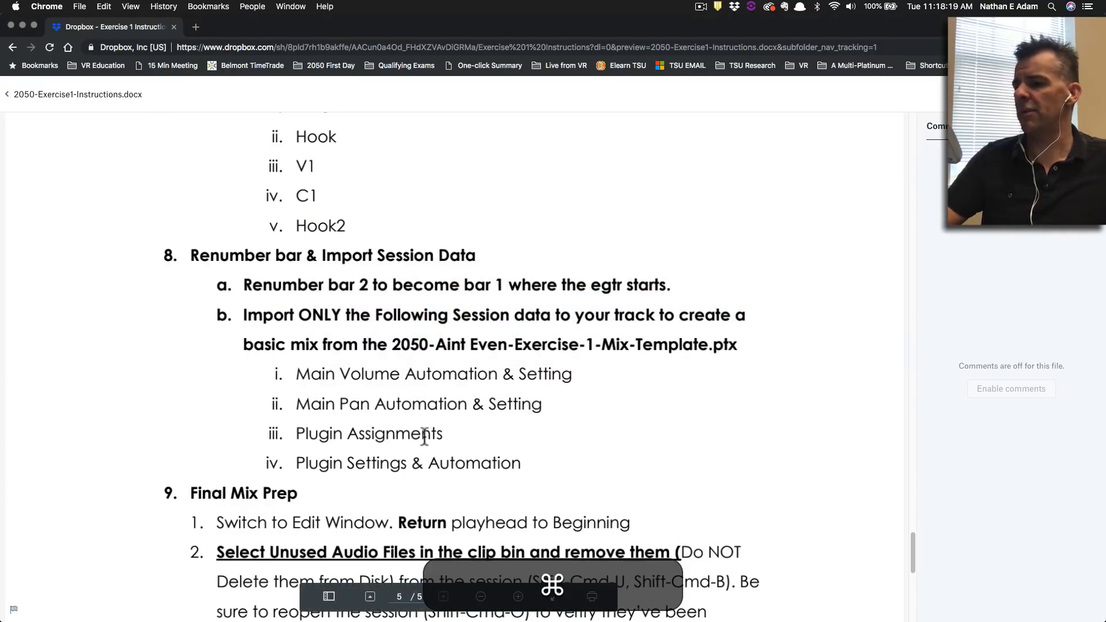
# Set the track data to import to Volume and Pan Automation And Setting, Plug-In Assignments, and Plug-In Settings And Automation.
pyautogui.click(589, 495)
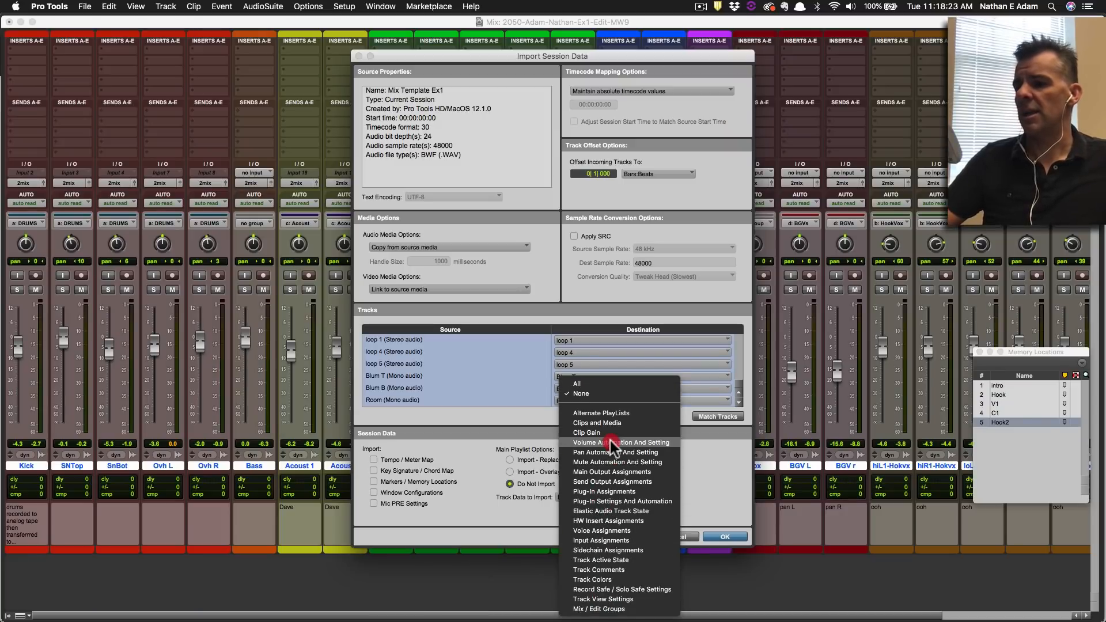
pyautogui.click(610, 442)
pyautogui.click(563, 496)
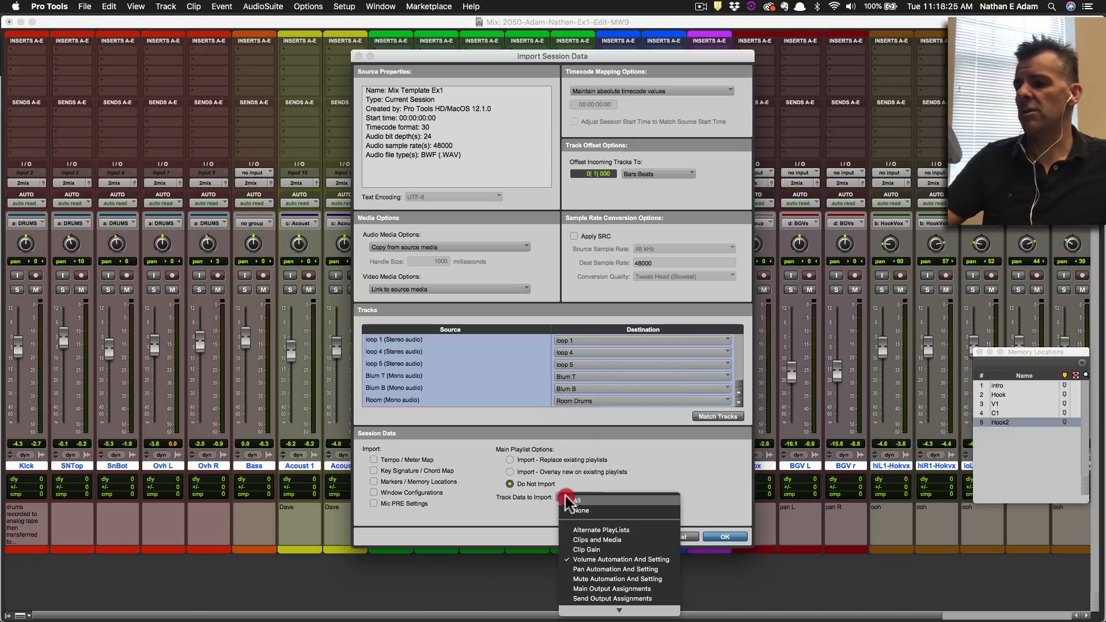
pyautogui.click(600, 569)
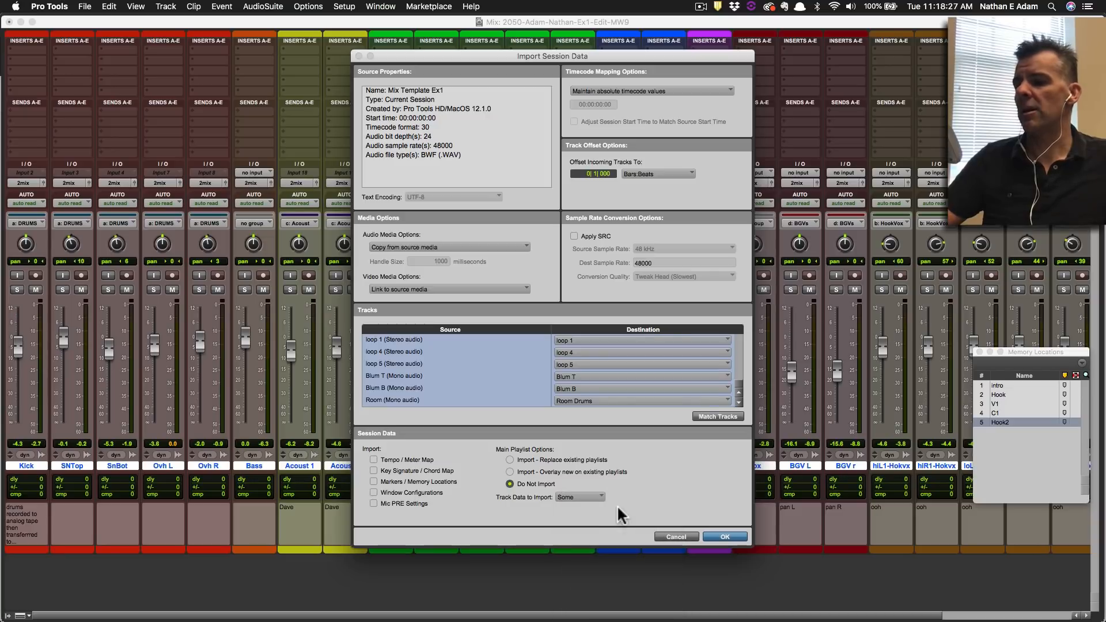
pyautogui.click(586, 496)
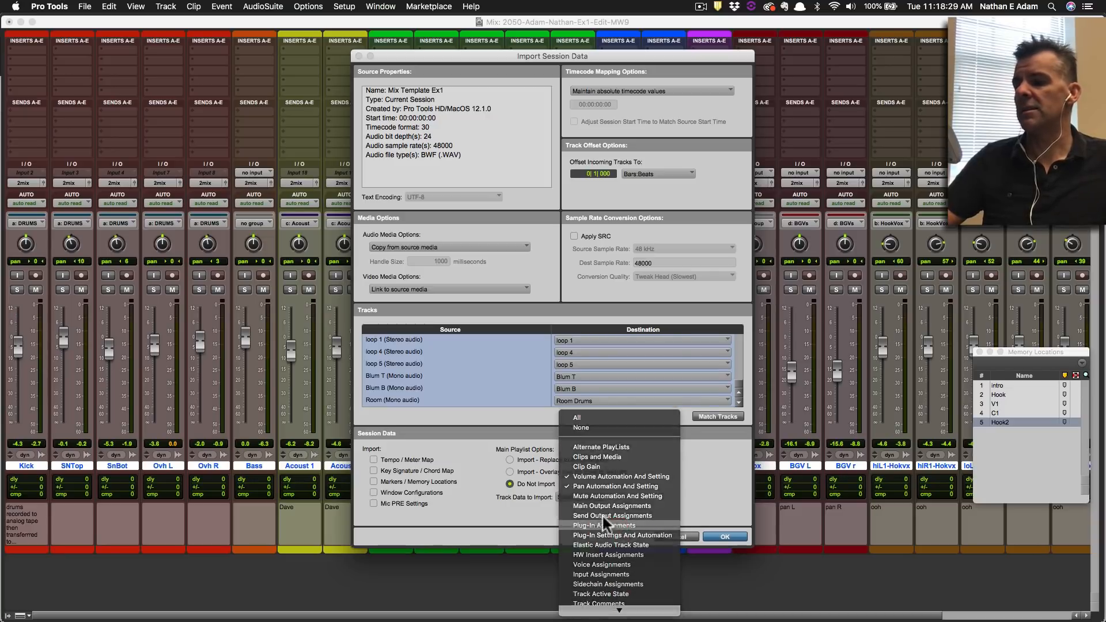
pyautogui.click(603, 522)
pyautogui.click(583, 496)
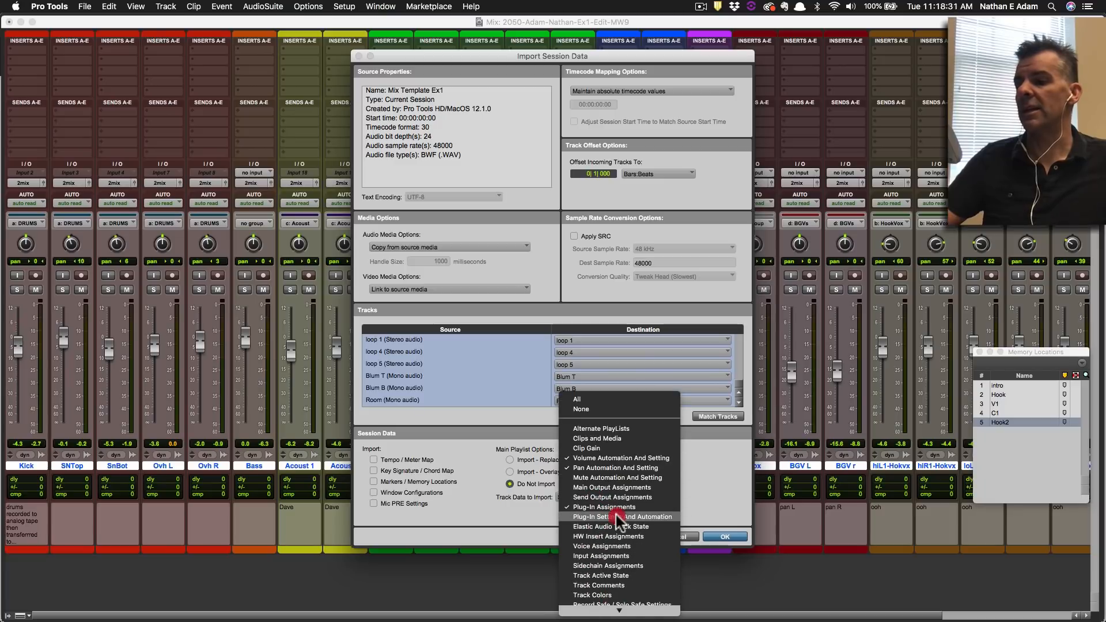
pyautogui.click(616, 515)
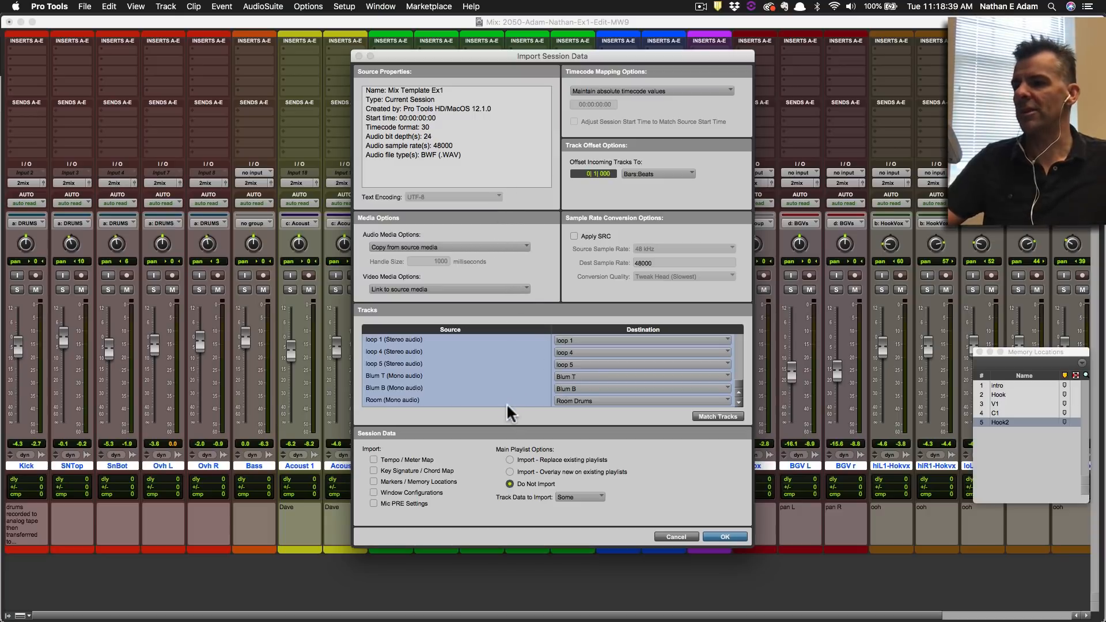
# Set the track data to import to All and import the session data from Mix Template Ex1.
pyautogui.click(580, 497)
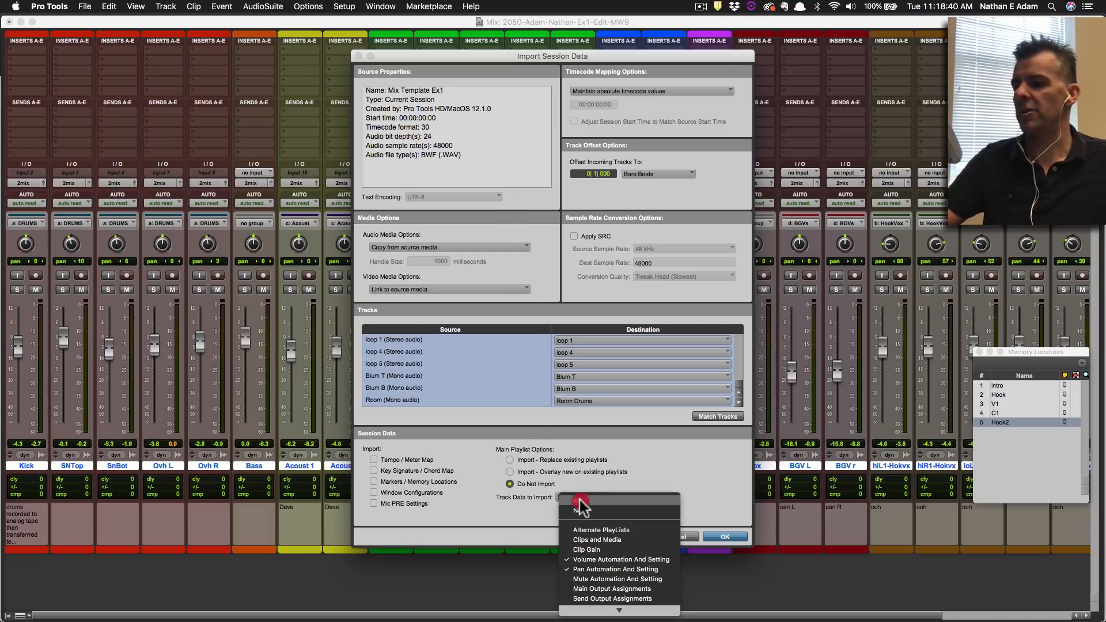
pyautogui.click(663, 498)
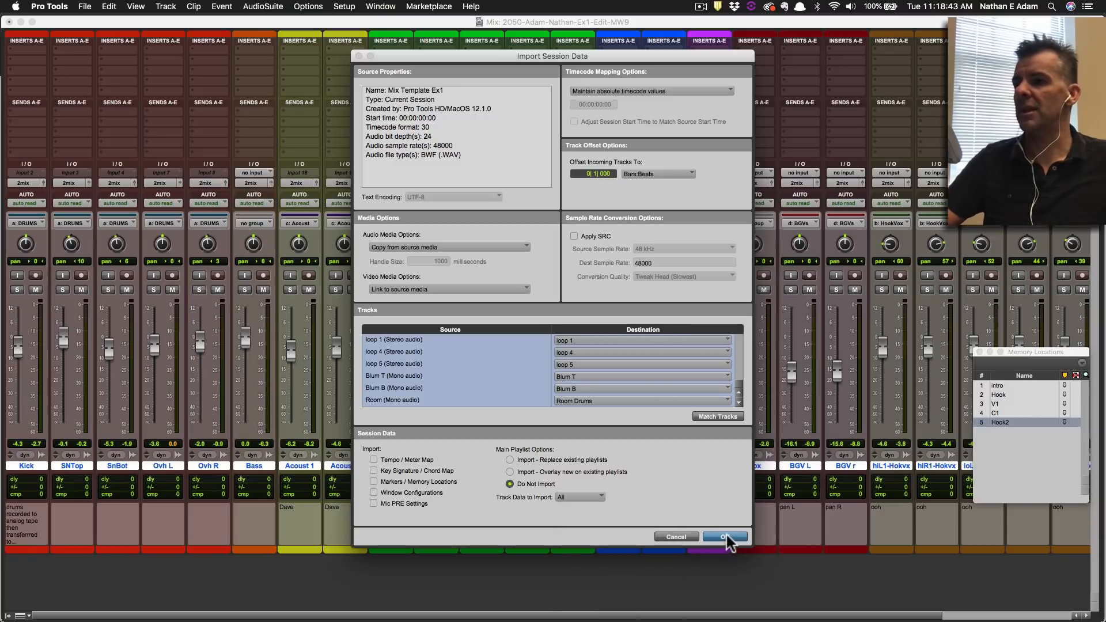
pyautogui.click(727, 537)
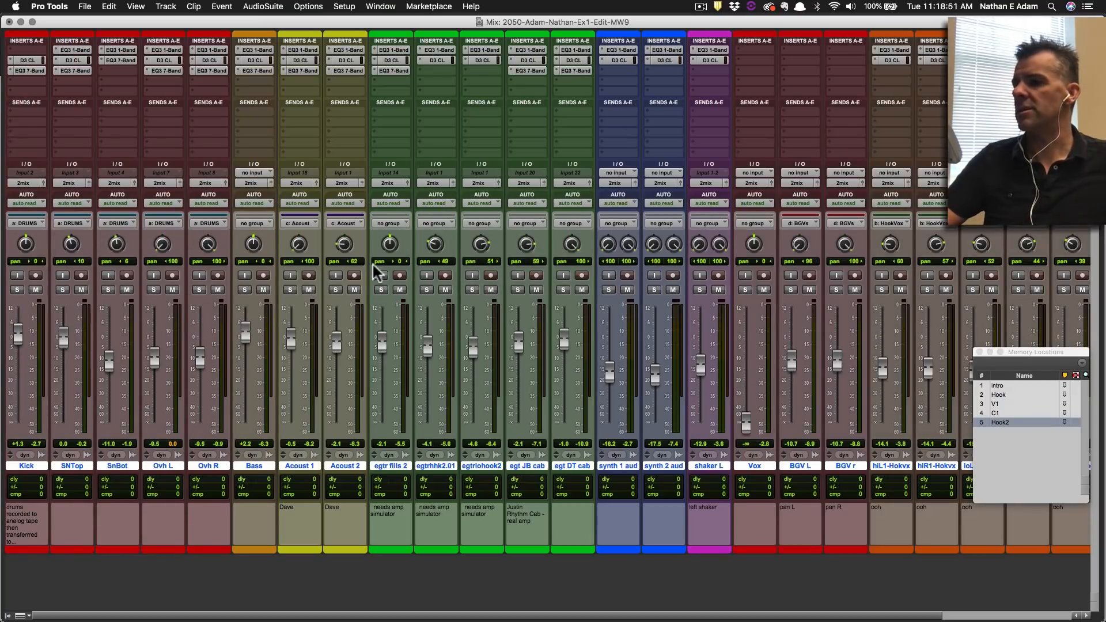
# Audition the imported mix in the Mix window, close the Memory Locations window, and switch to the Edit window.
pyautogui.press('space')
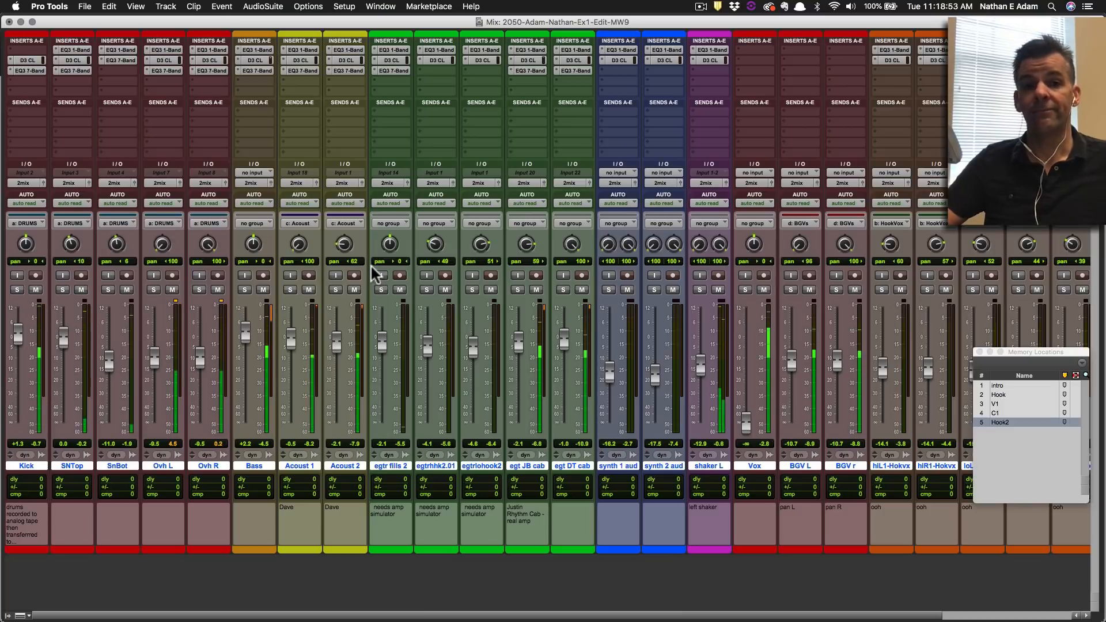
pyautogui.press('space')
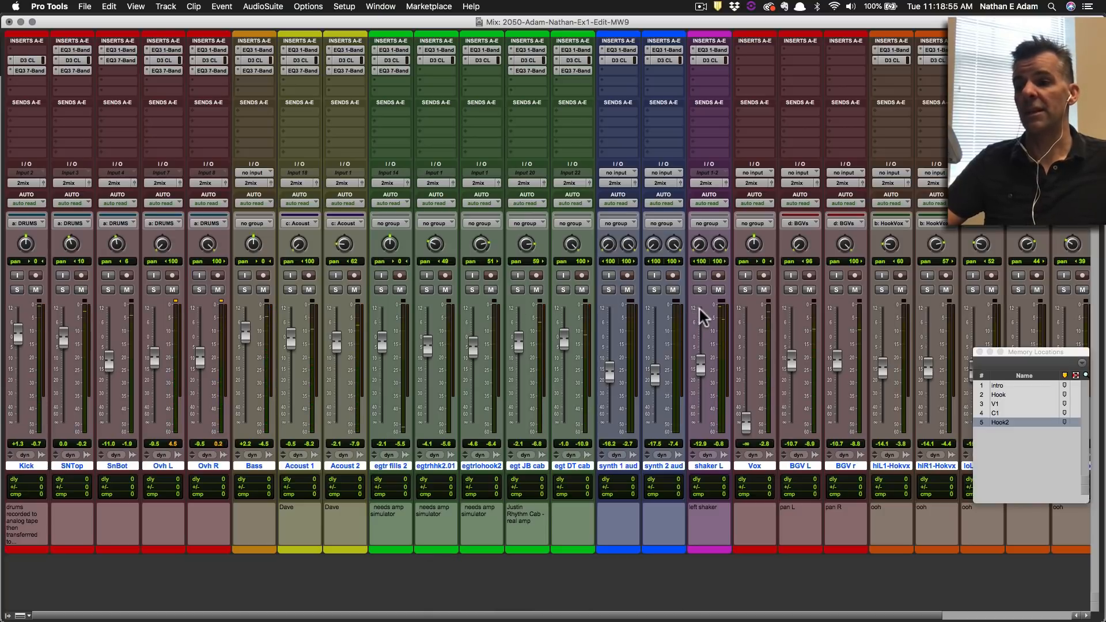
pyautogui.hscroll(1, 754, 386)
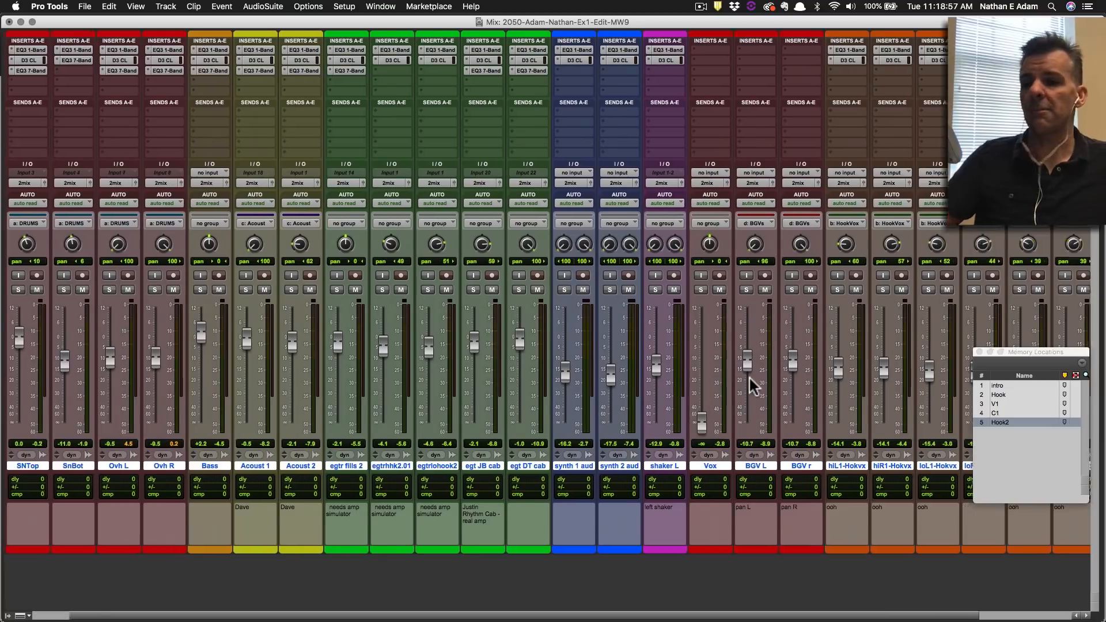
pyautogui.hscroll(2, 749, 389)
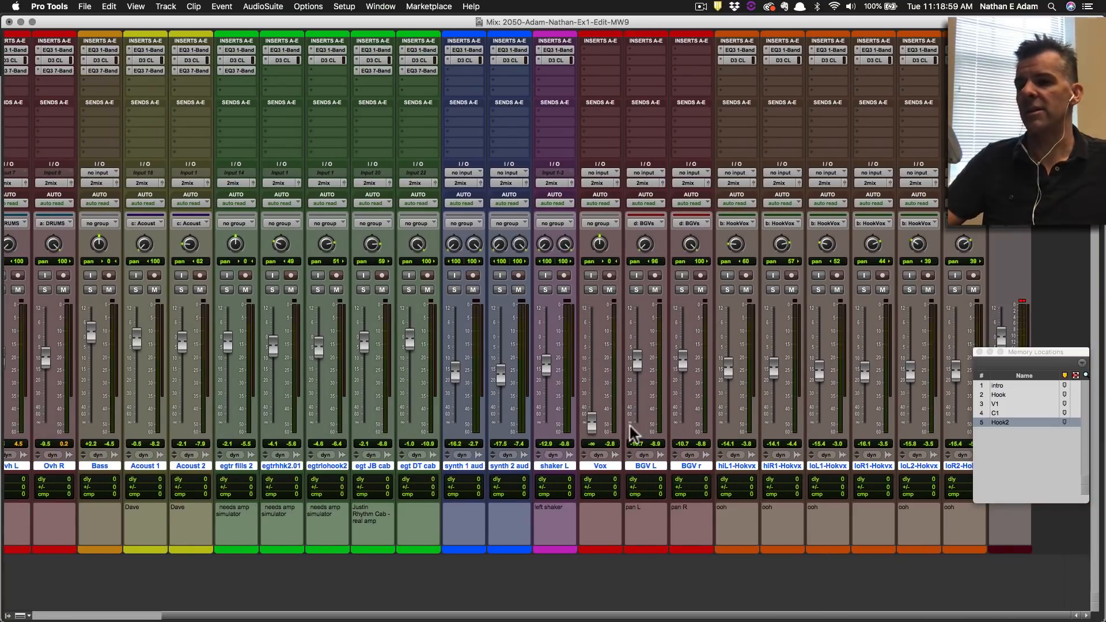
pyautogui.click(980, 352)
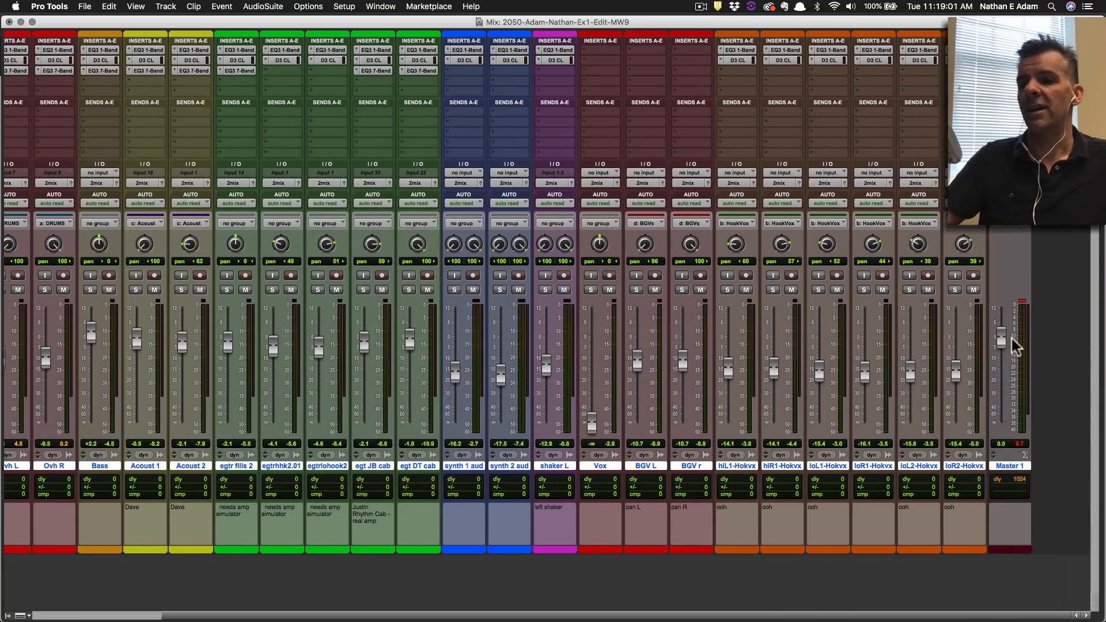
pyautogui.press('super+grave')
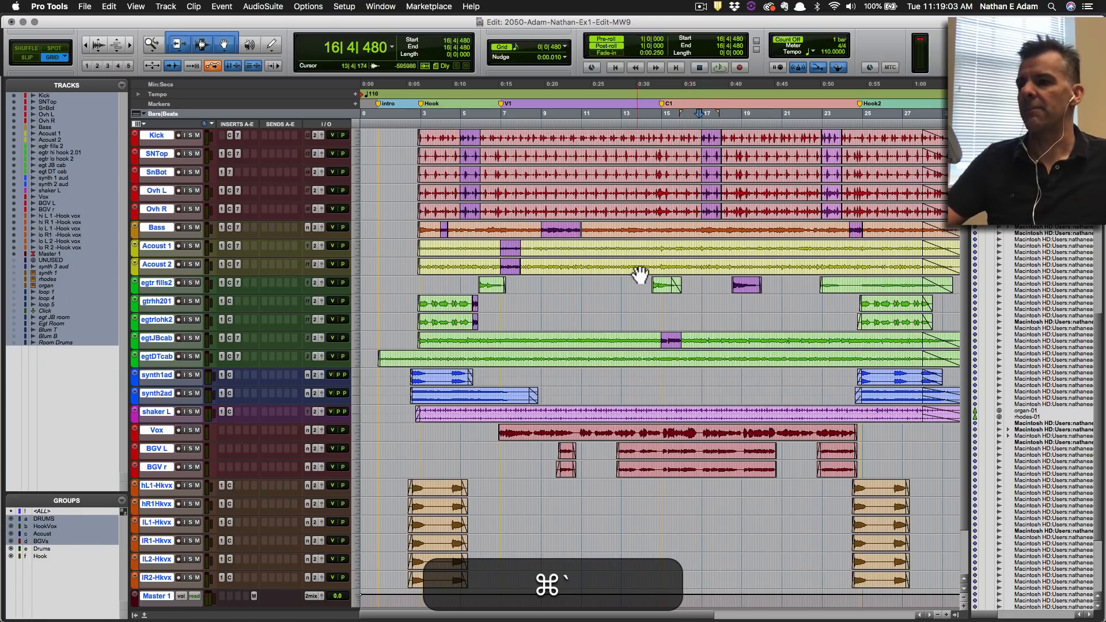
# Audition the mix around the C1 marker on the timeline and save the session.
pyautogui.press('space')
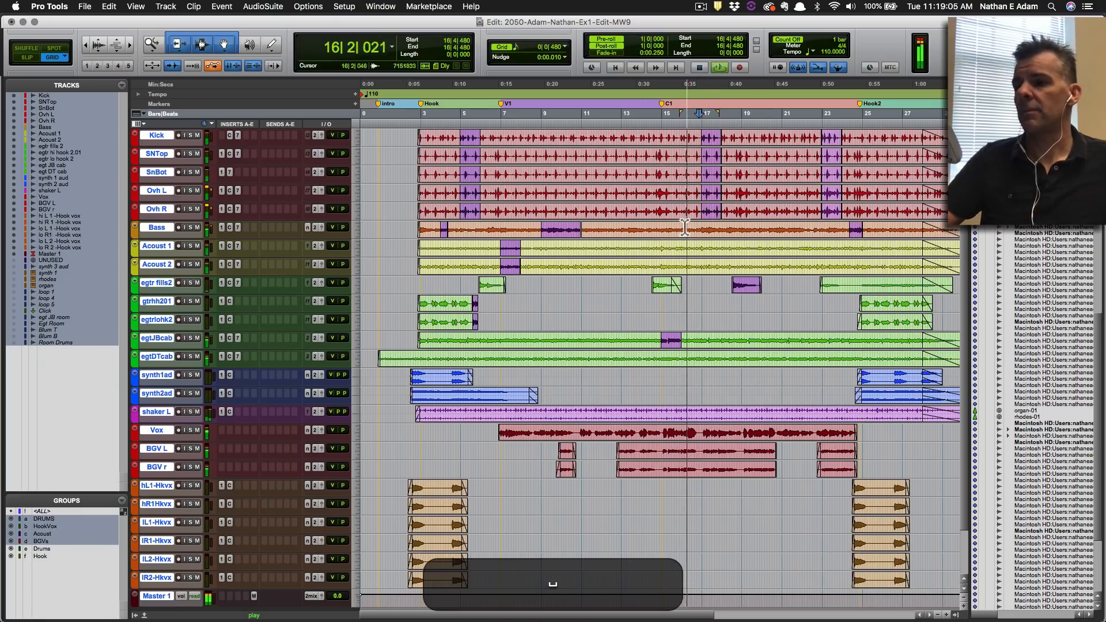
pyautogui.press('space')
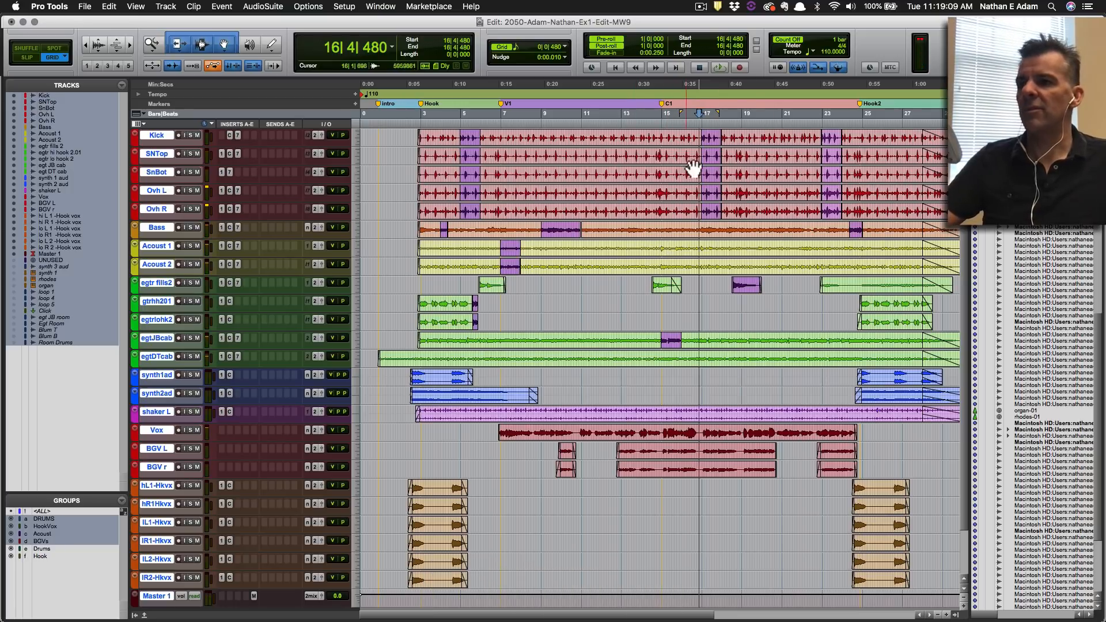
pyautogui.click(657, 320)
pyautogui.press('space')
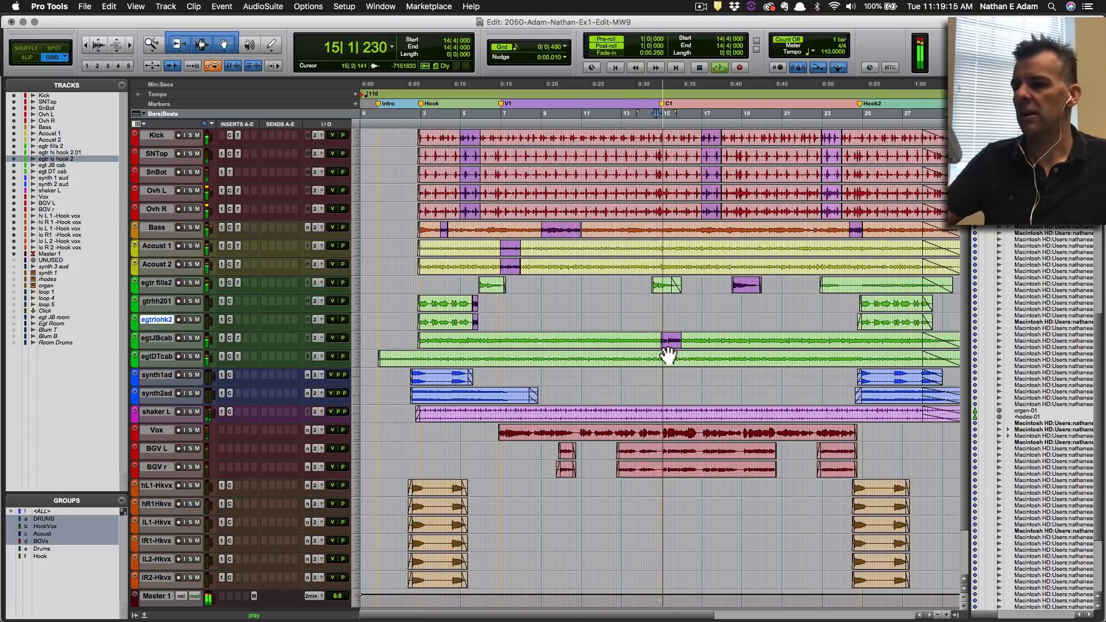
pyautogui.press('space')
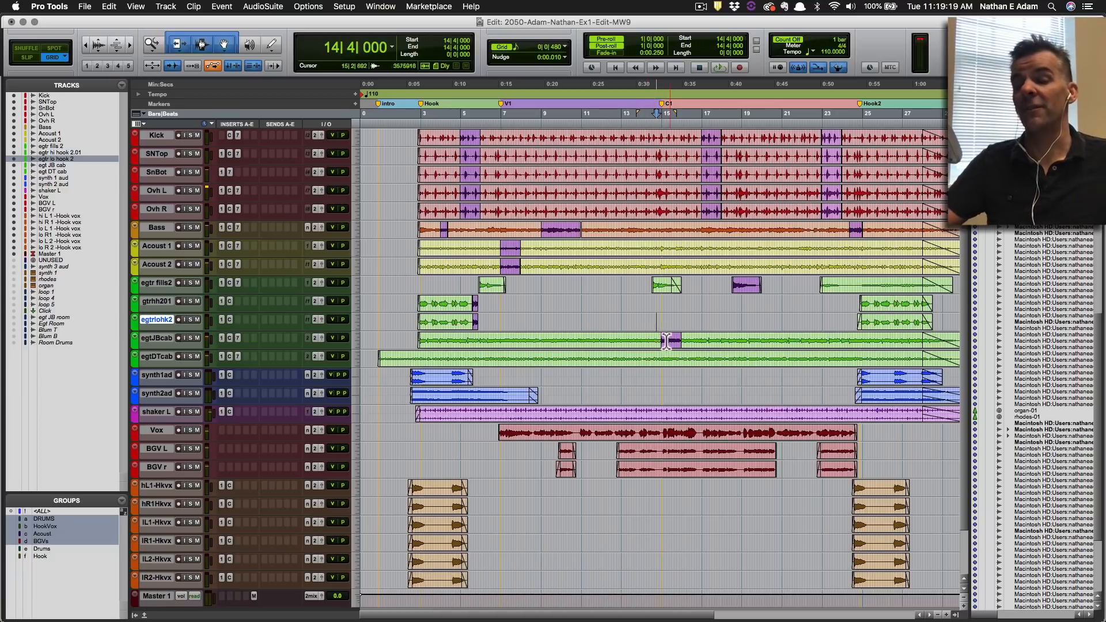
pyautogui.click(703, 284)
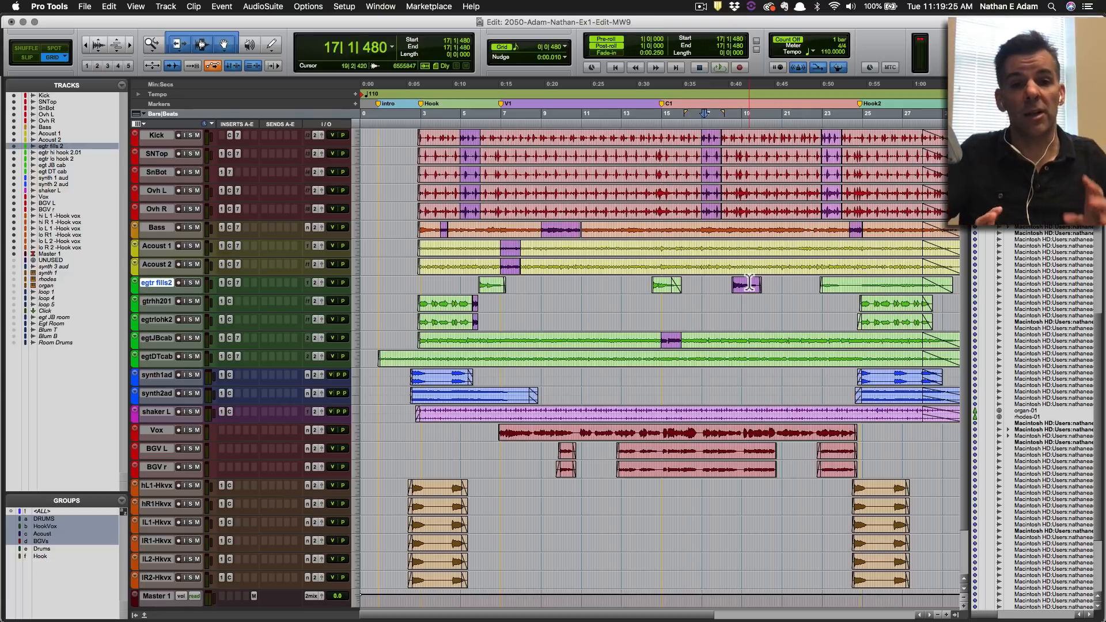
pyautogui.press('super+s')
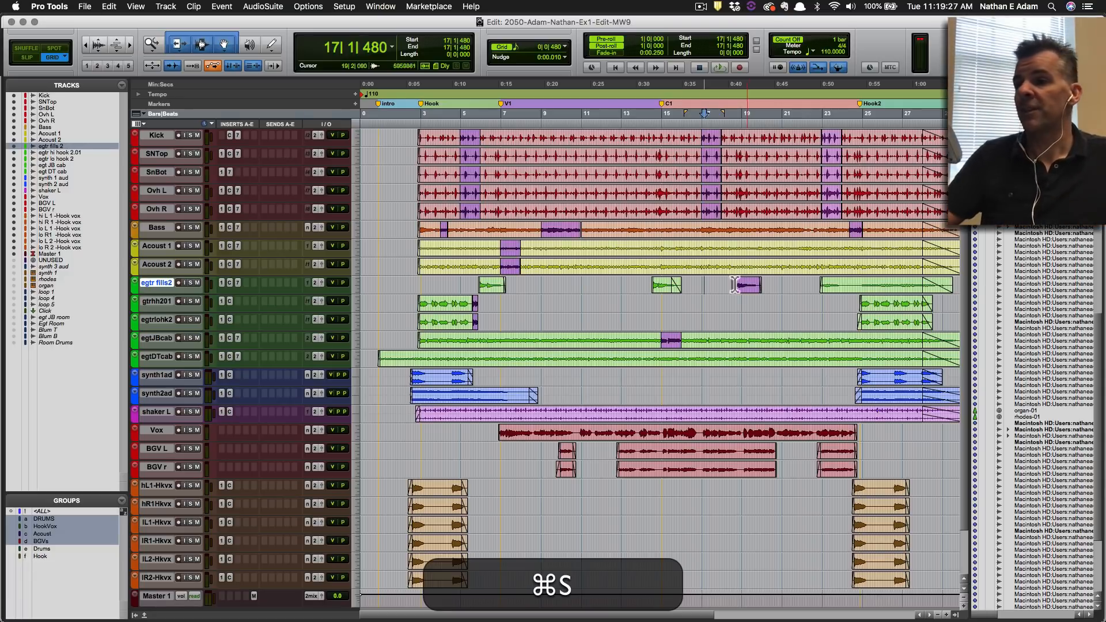
# Check the Final Mix Prep instructions in Chrome and switch back to Pro Tools.
pyautogui.press('super+Tab')
pyautogui.scroll(-5, 454, 340)
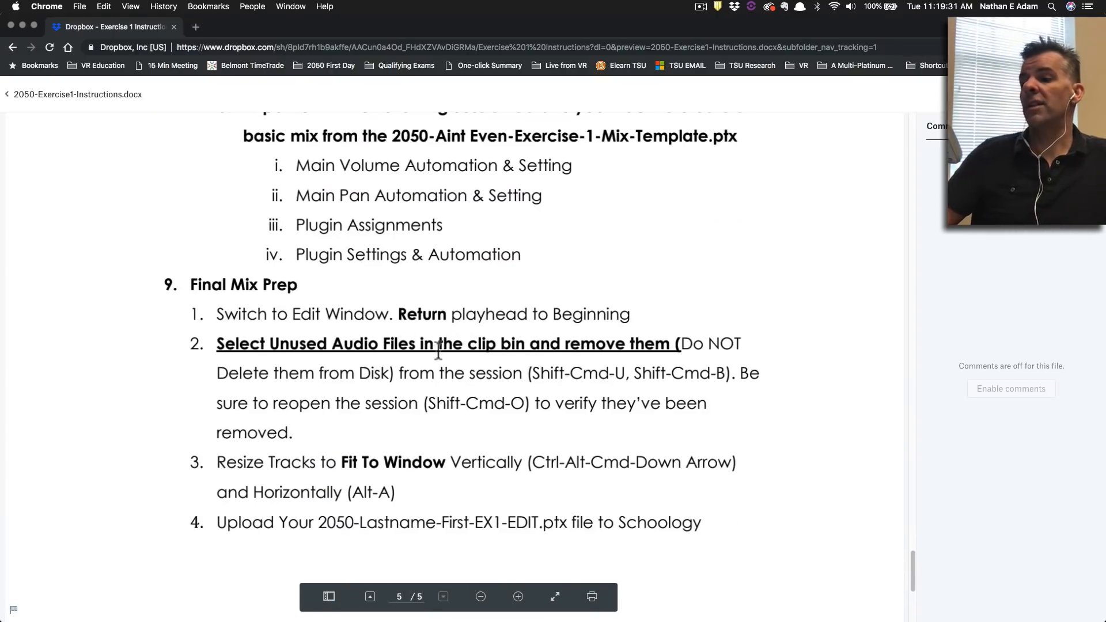
pyautogui.press('super+Tab')
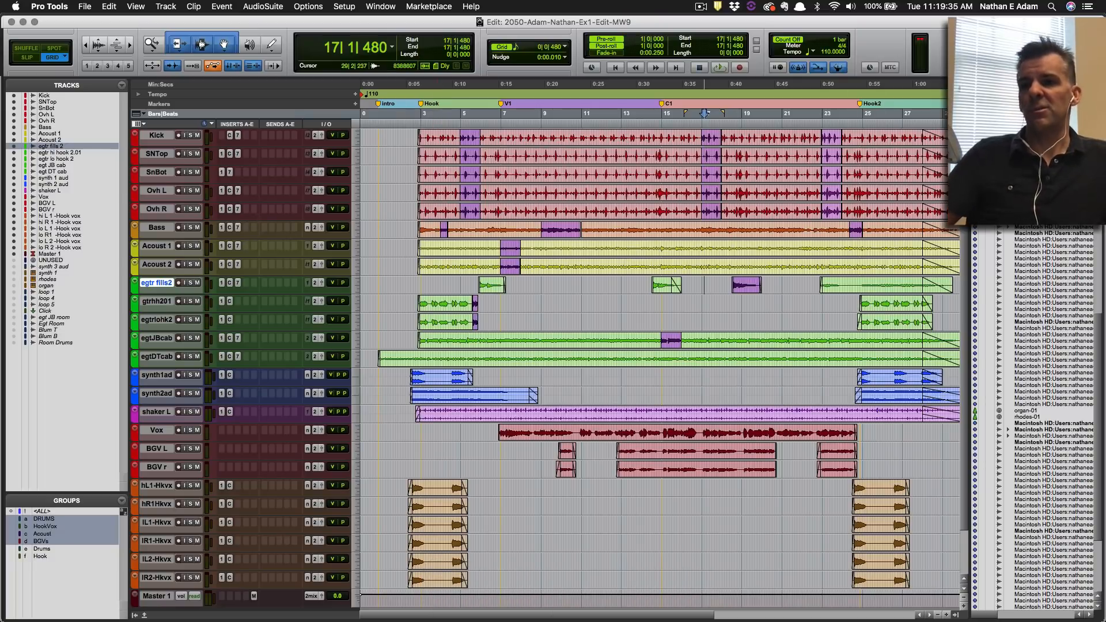
# Select clips on the drum, Bass and egtr fills 2 tracks to examine their matching entries in the clip list.
pyautogui.click(881, 168)
pyautogui.click(772, 167)
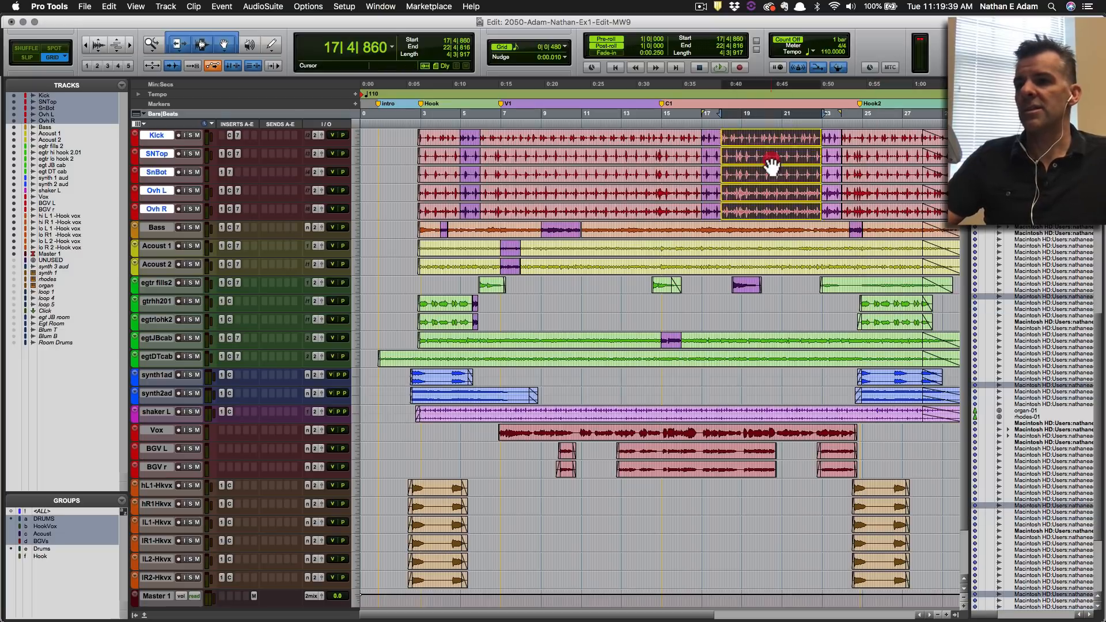
pyautogui.click(776, 238)
pyautogui.click(776, 239)
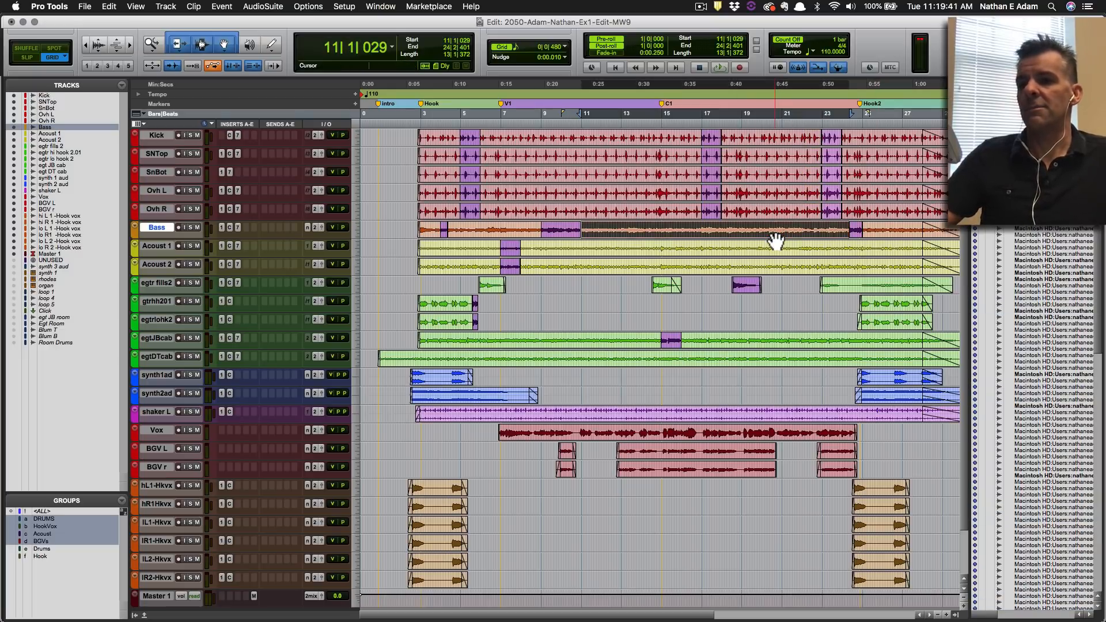
pyautogui.click(850, 291)
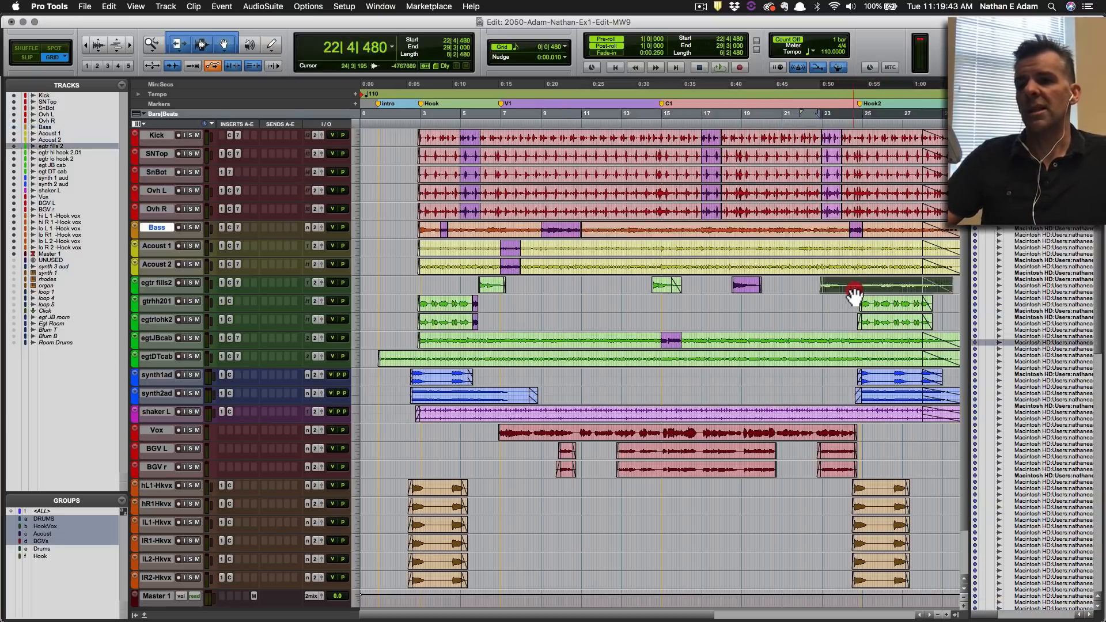
# Widen the clip list to read the full file paths of its entries, and narrow it again.
pyautogui.moveTo(969, 344); pyautogui.dragTo(855, 348)
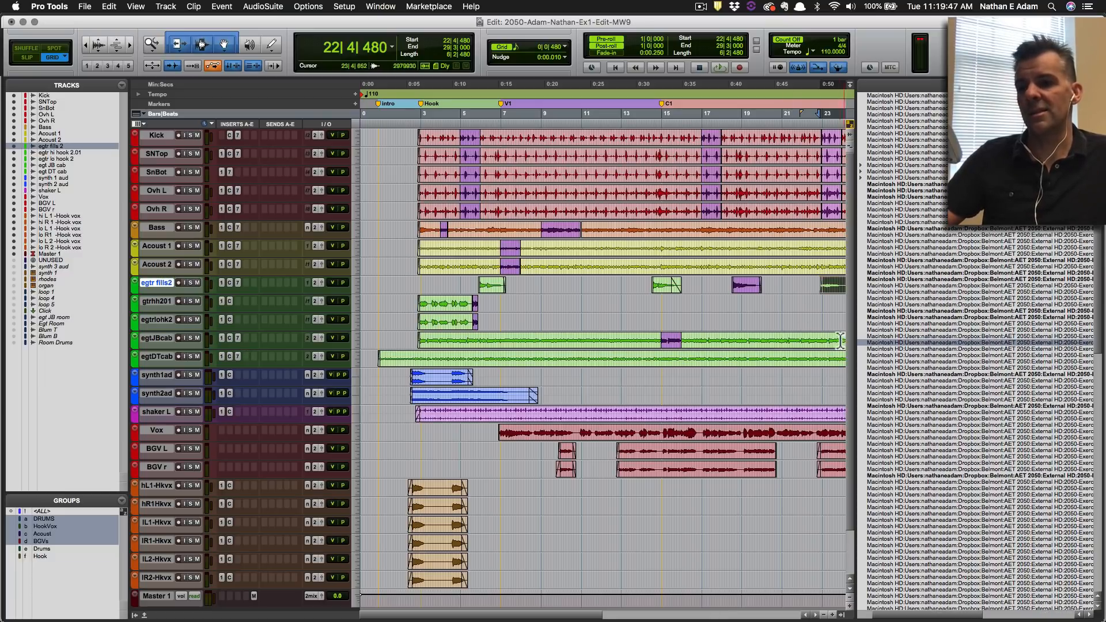
pyautogui.hscroll(5, 936, 340)
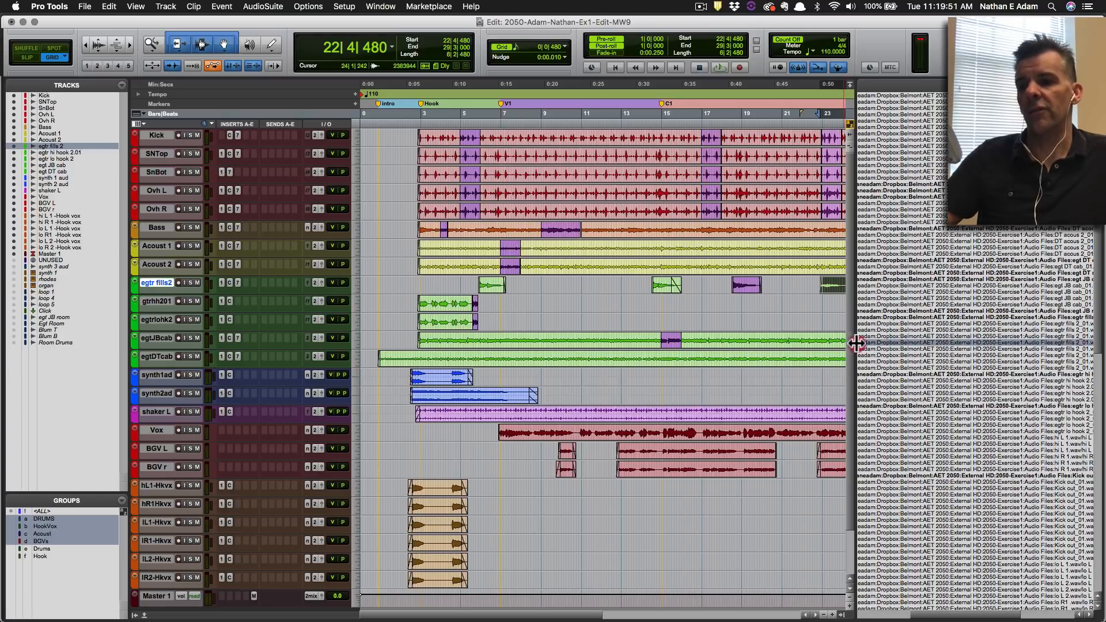
pyautogui.moveTo(860, 345); pyautogui.dragTo(981, 336)
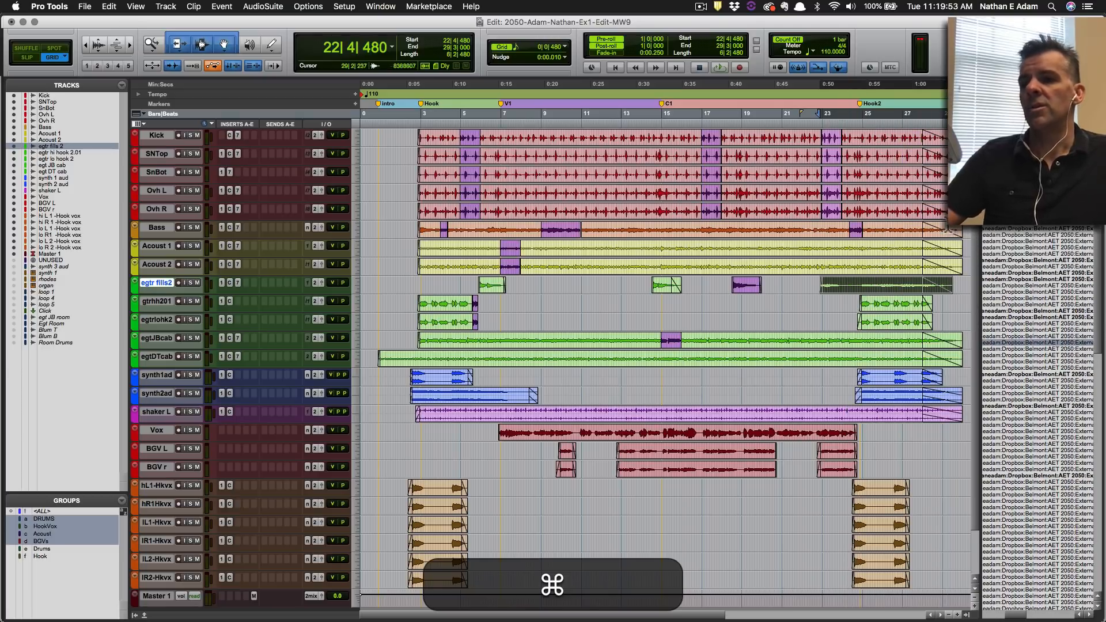
# Select all unused clips in the session's clip list.
pyautogui.click(1095, 85)
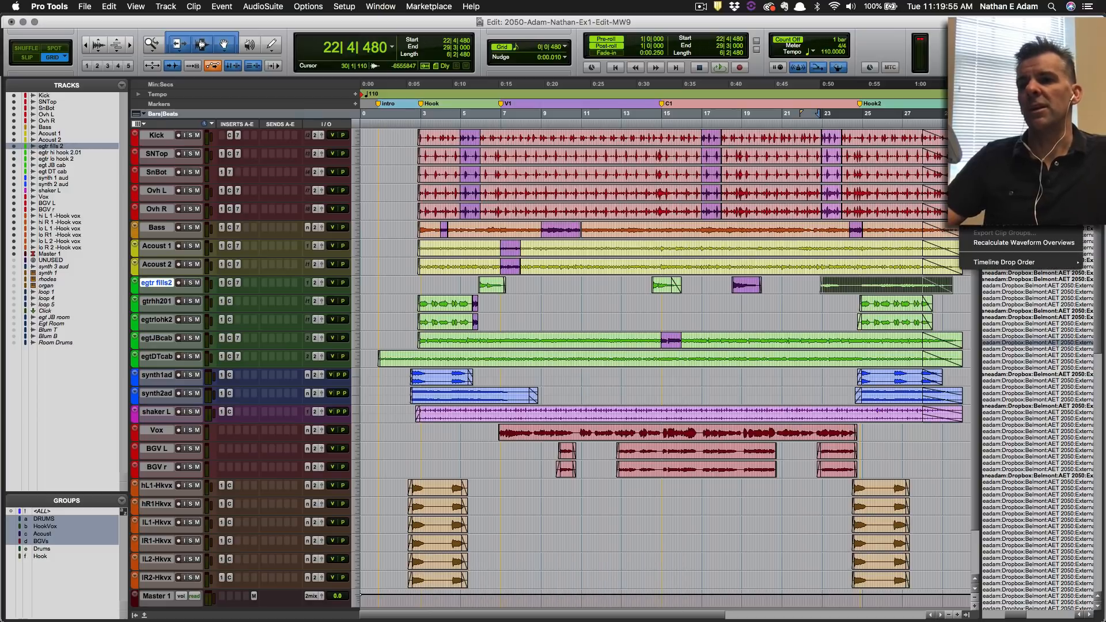
pyautogui.moveTo(968, 128)
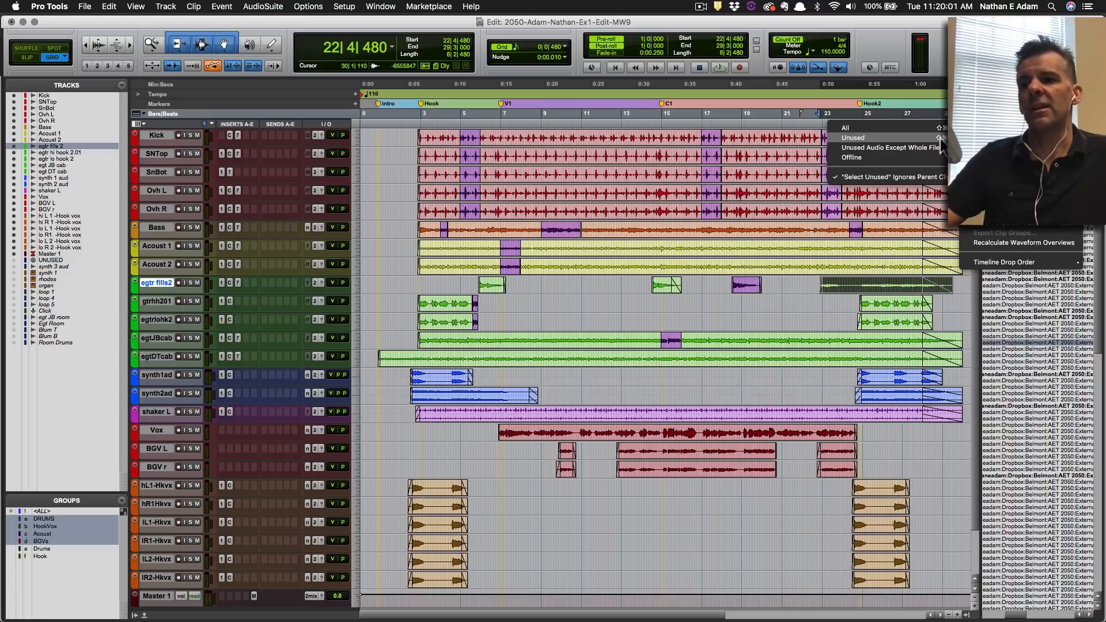
pyautogui.press('Escape')
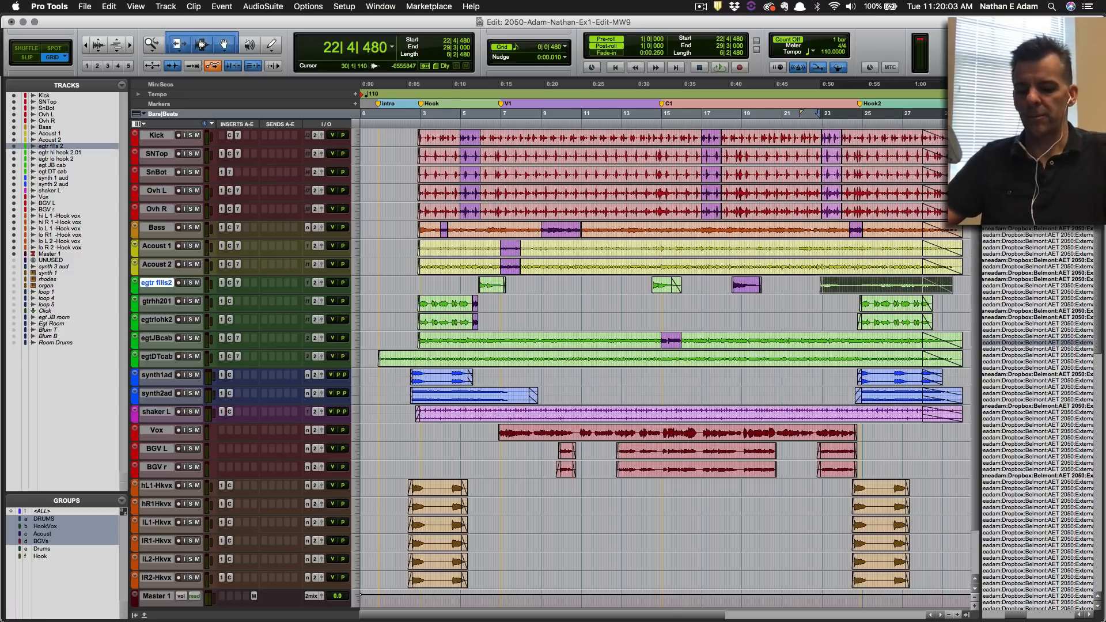
pyautogui.press('shift+super+u')
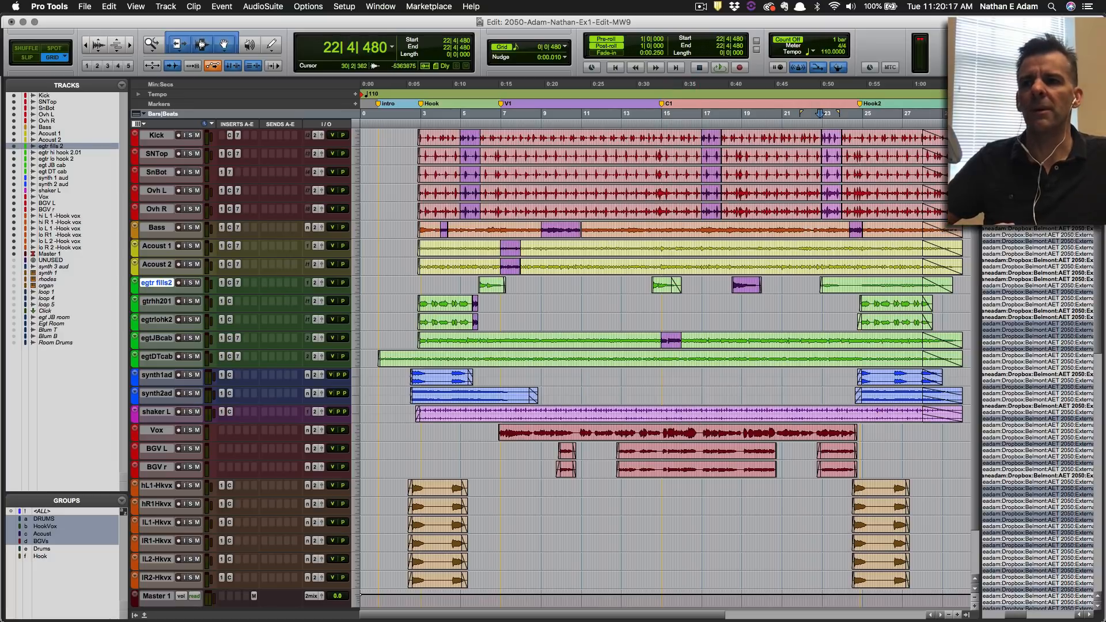
# Remove the selected unused clips from the session, including the flagged bgv-02 L clip, and save the session.
pyautogui.click(1092, 86)
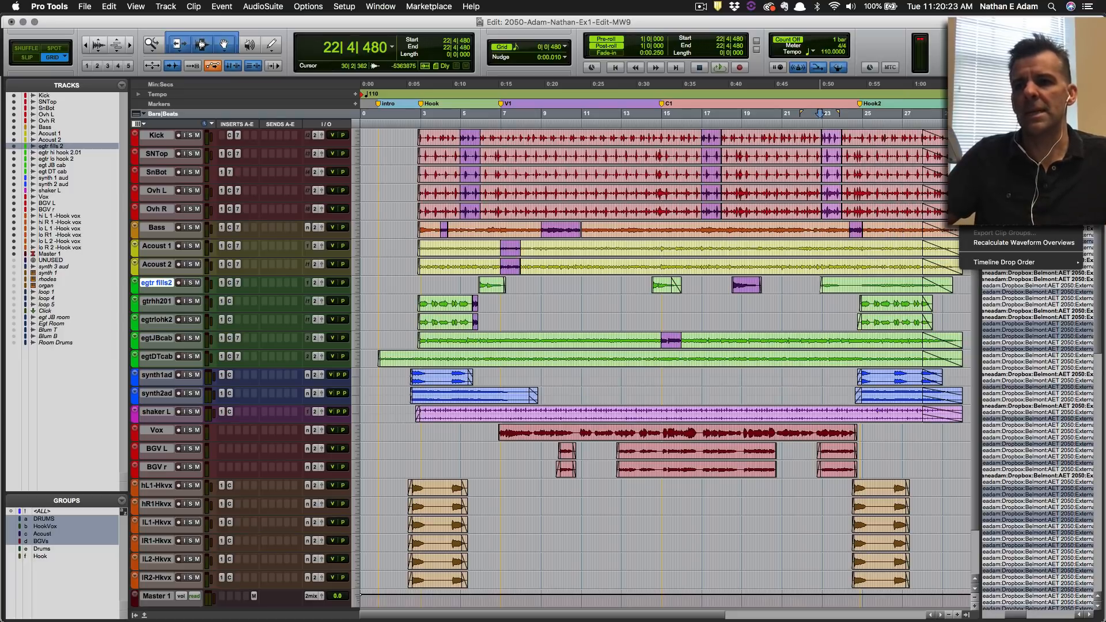
pyautogui.click(987, 154)
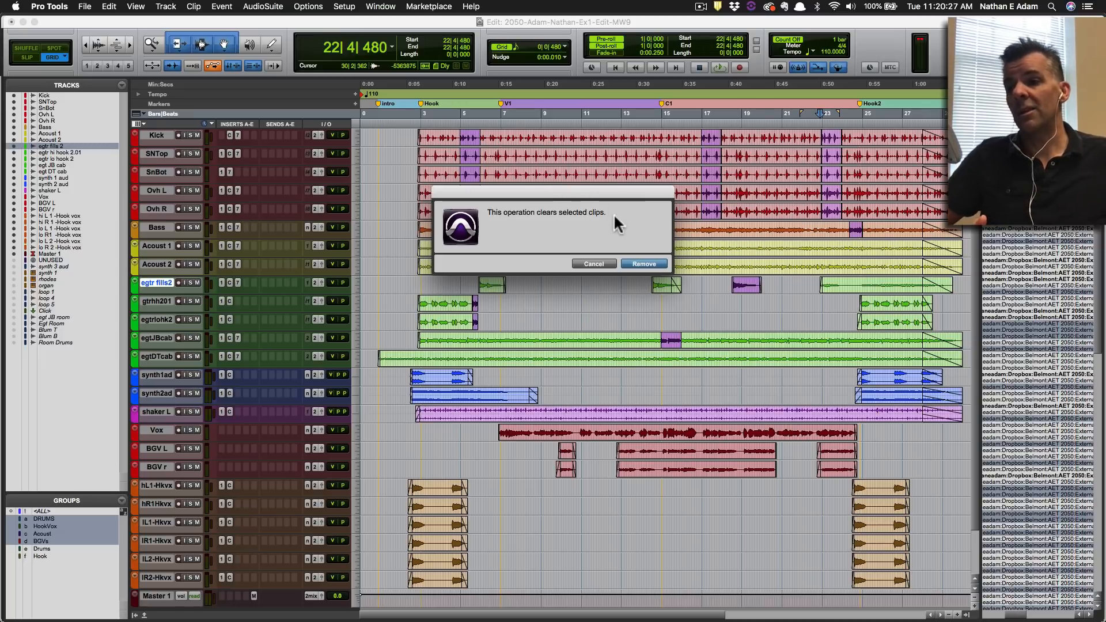
pyautogui.click(644, 264)
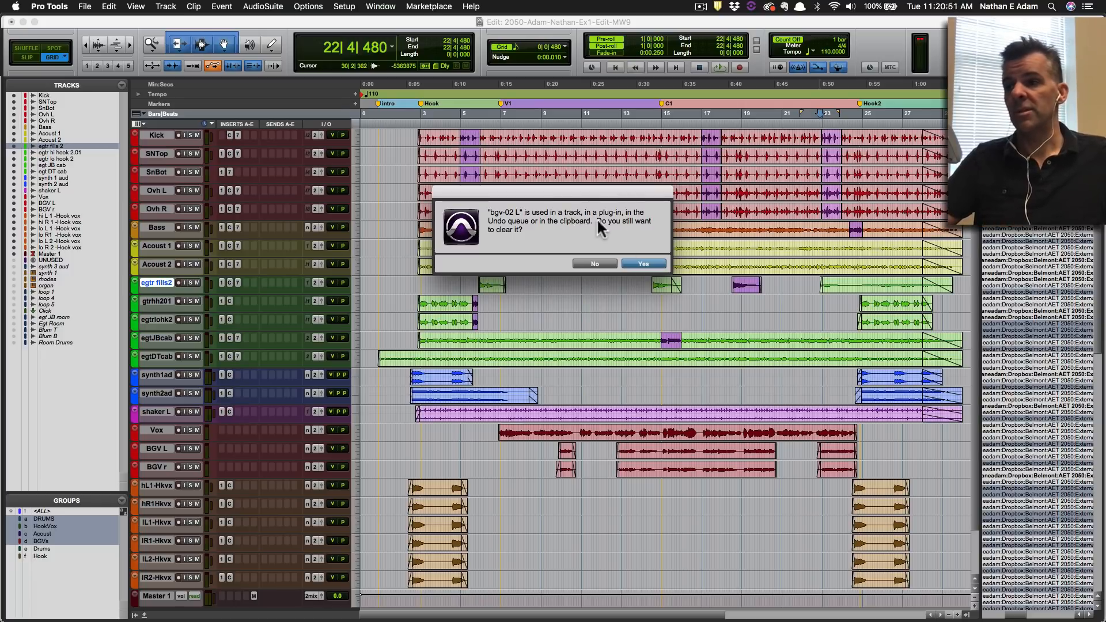
pyautogui.click(644, 264)
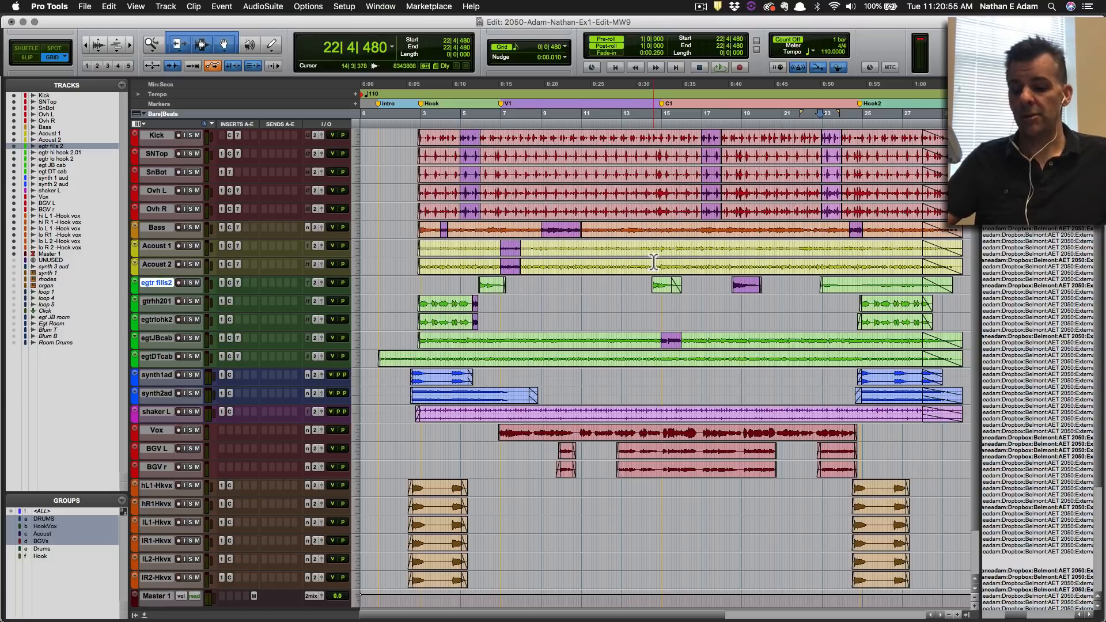
pyautogui.press('super+s')
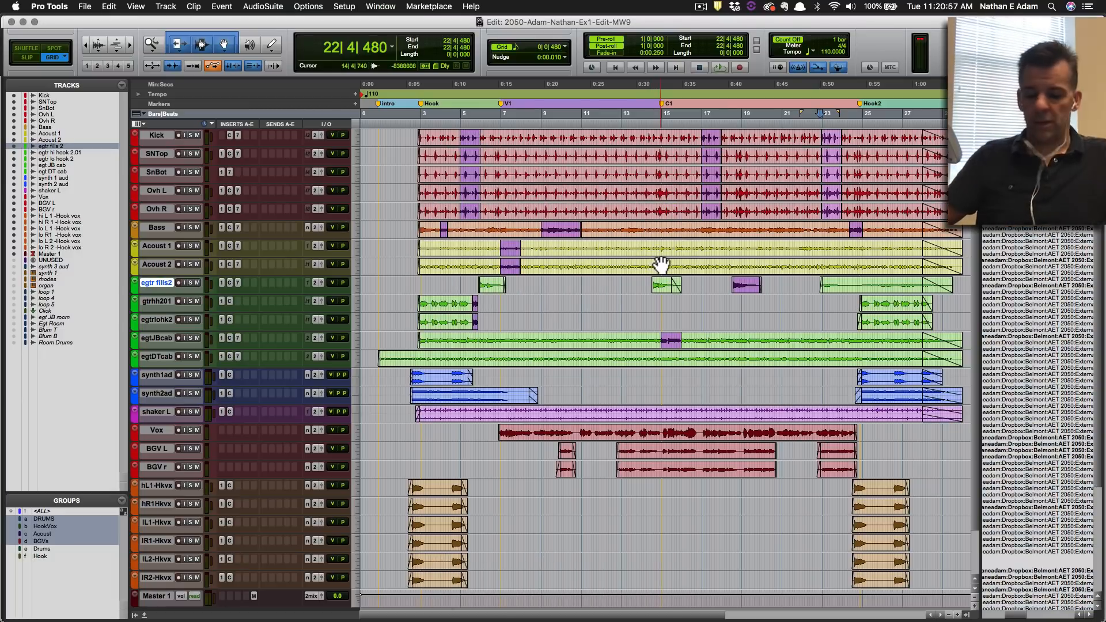
# Fit all tracks and the full song length in the Edit window and save the session.
pyautogui.press('ctrl+alt+super+Down')
pyautogui.press('ctrl+alt+super+a')
pyautogui.hotkey('alt', 'a')
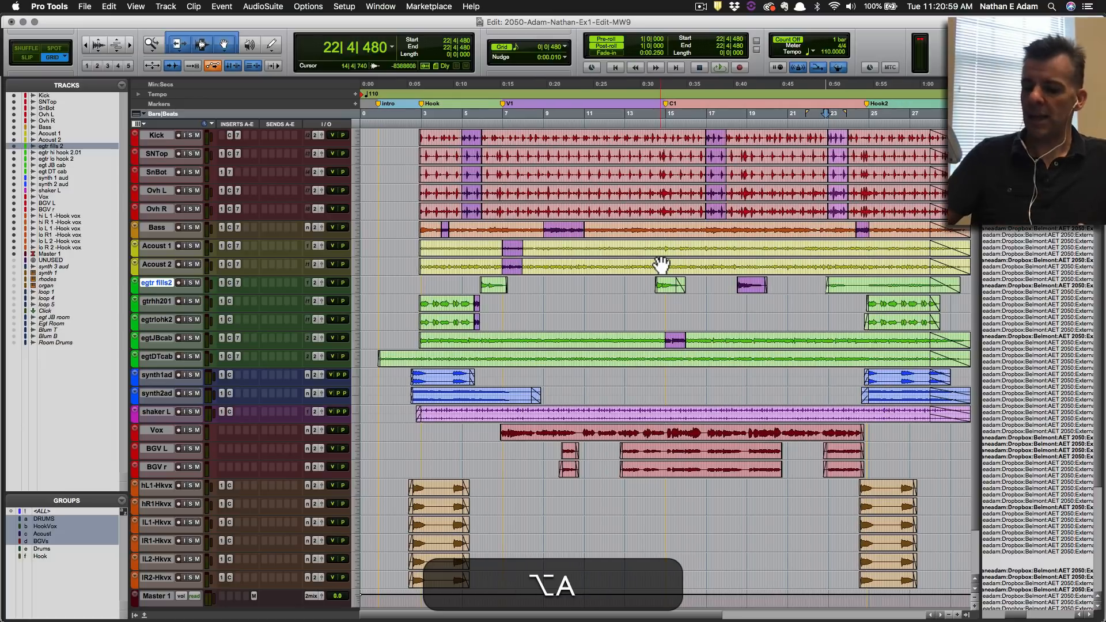
pyautogui.press('super+s')
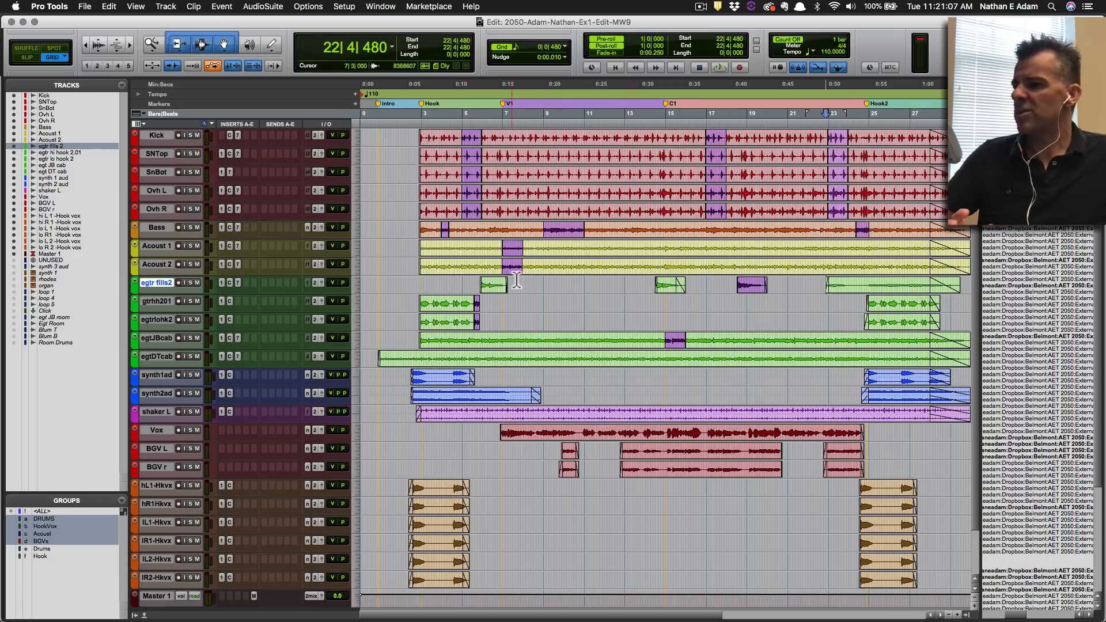
# Audition the mix while watching the channel meters in the Mix window, return to the Edit window and save the session.
pyautogui.press('super+grave')
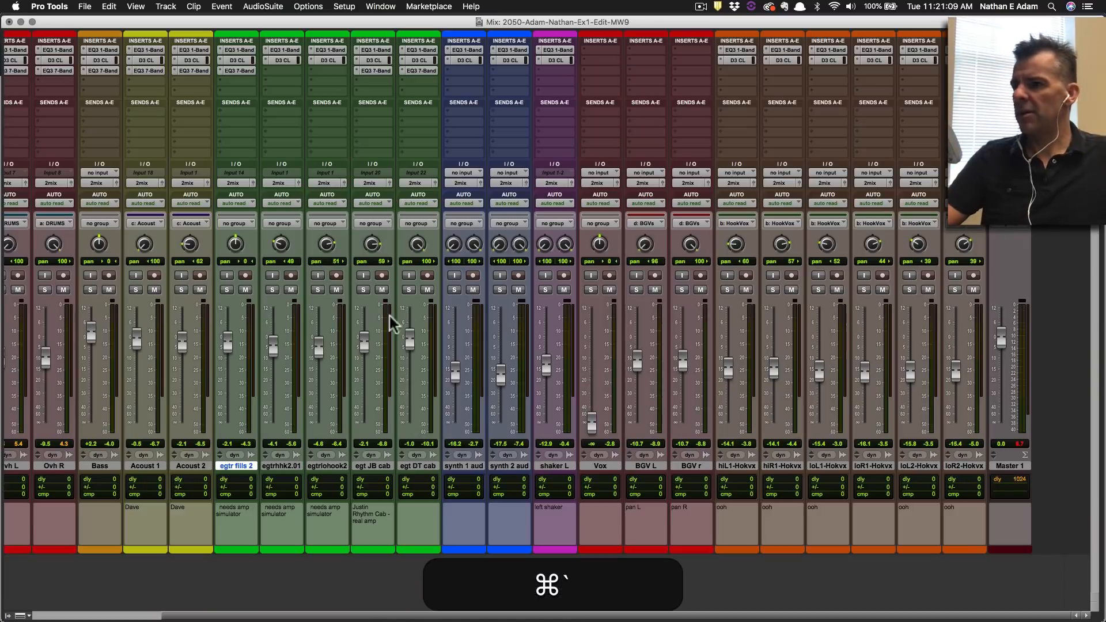
pyautogui.press('super+space')
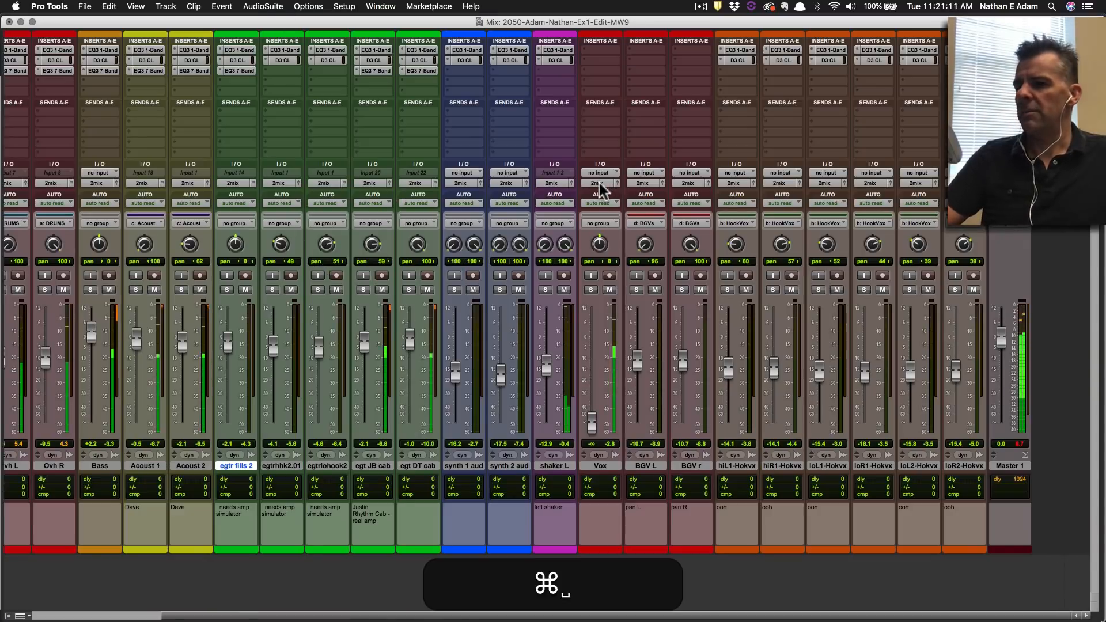
pyautogui.press('super+grave')
pyautogui.press('super+space')
pyautogui.press('super+s')
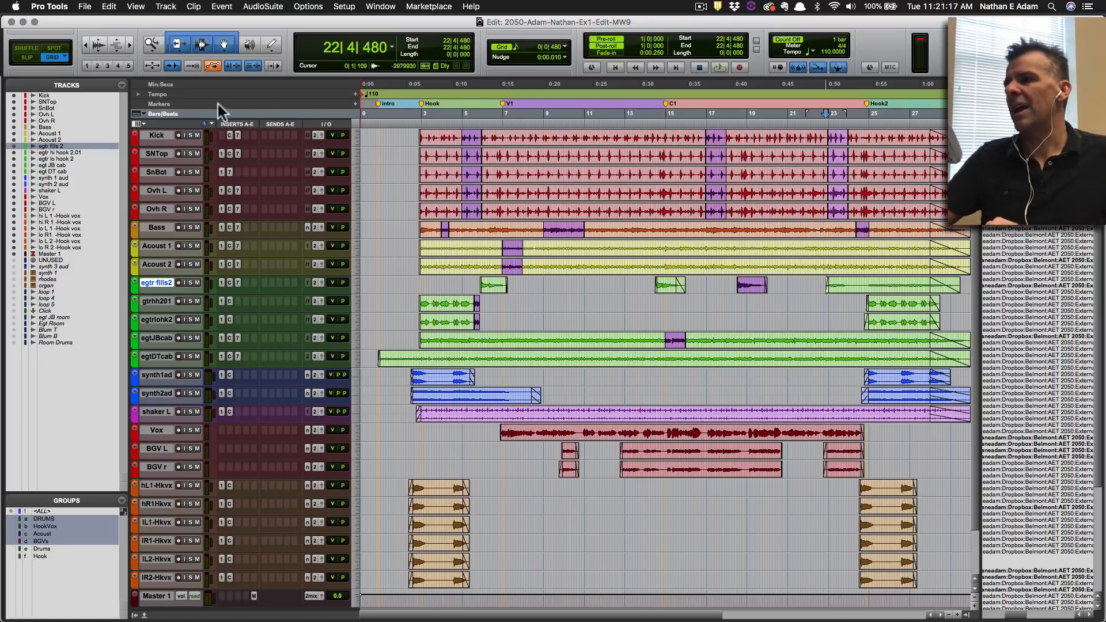
# Check the recent sessions, save the current one and reopen the most recent session, Ex1-Edit-MW9.
pyautogui.click(85, 7)
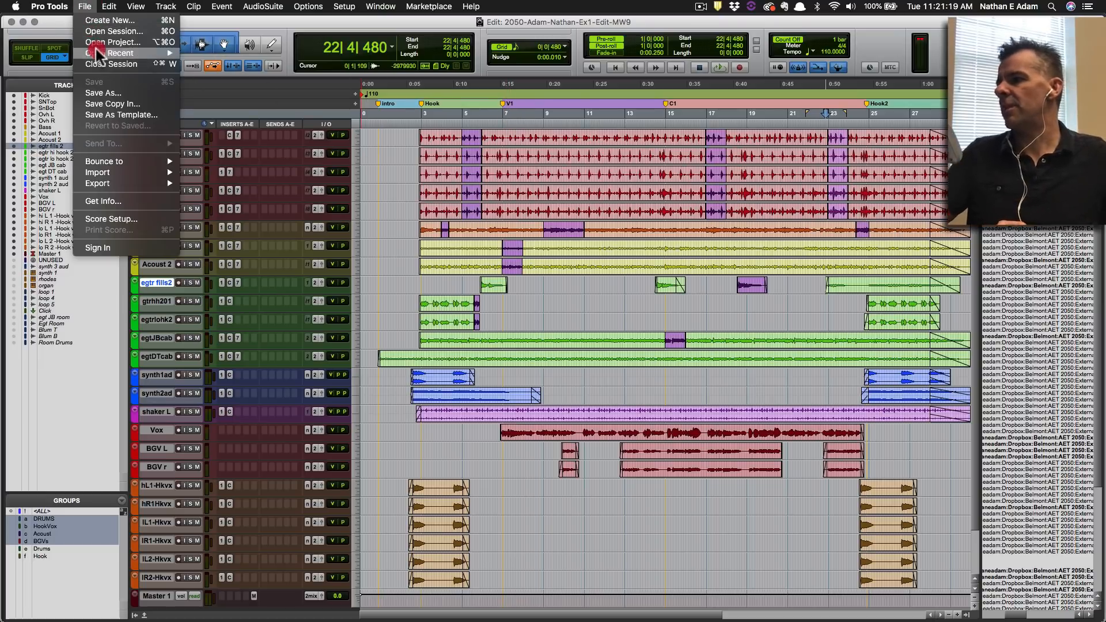
pyautogui.click(142, 60)
pyautogui.moveTo(147, 52)
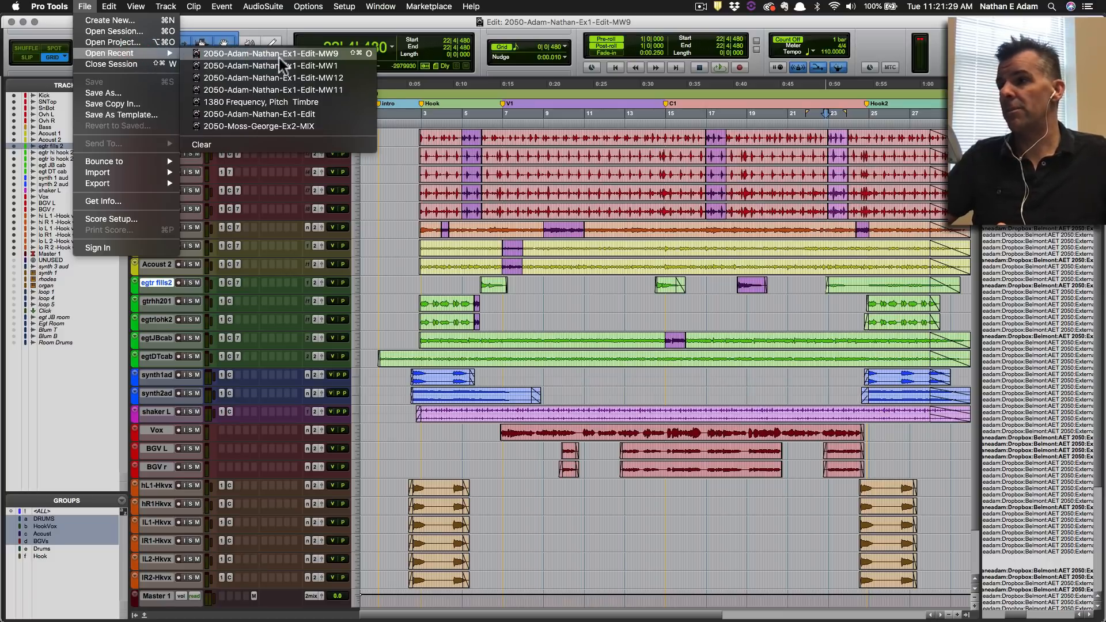
pyautogui.click(355, 24)
pyautogui.press('super+s')
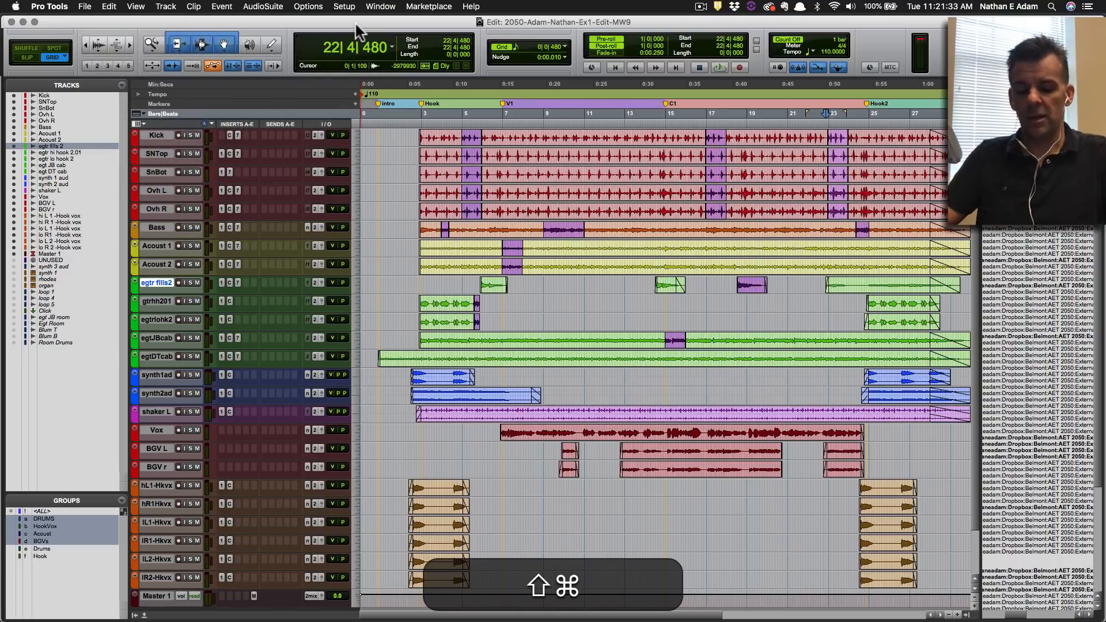
pyautogui.press('shift+super+o')
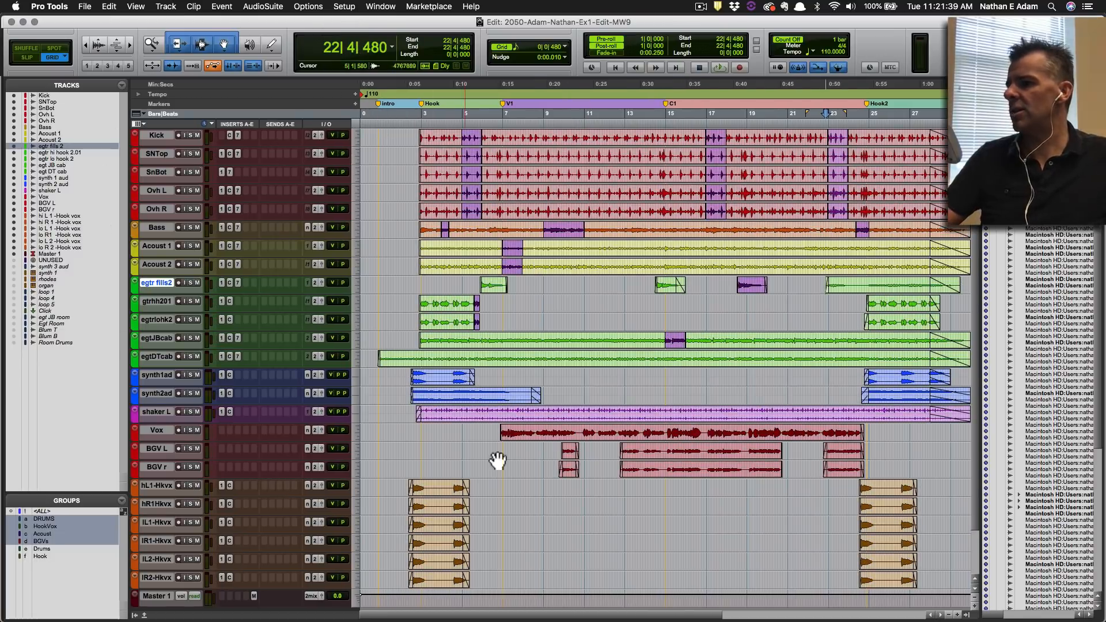
# Close the Ex1-Edit-MW9 session, saving its changes.
pyautogui.press('super+s')
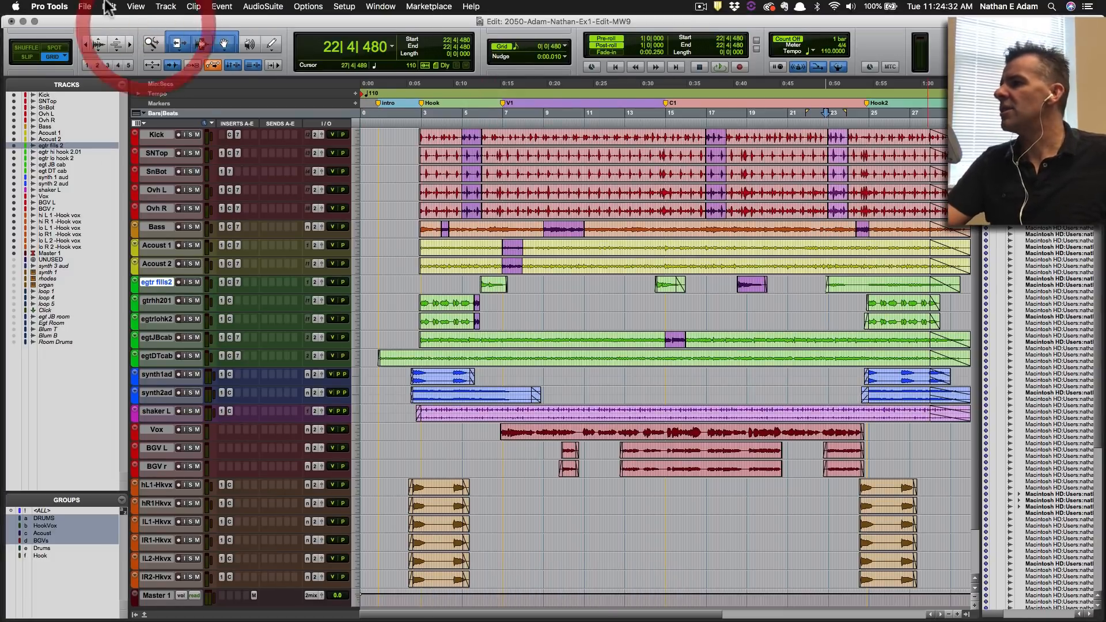
pyautogui.click(85, 6)
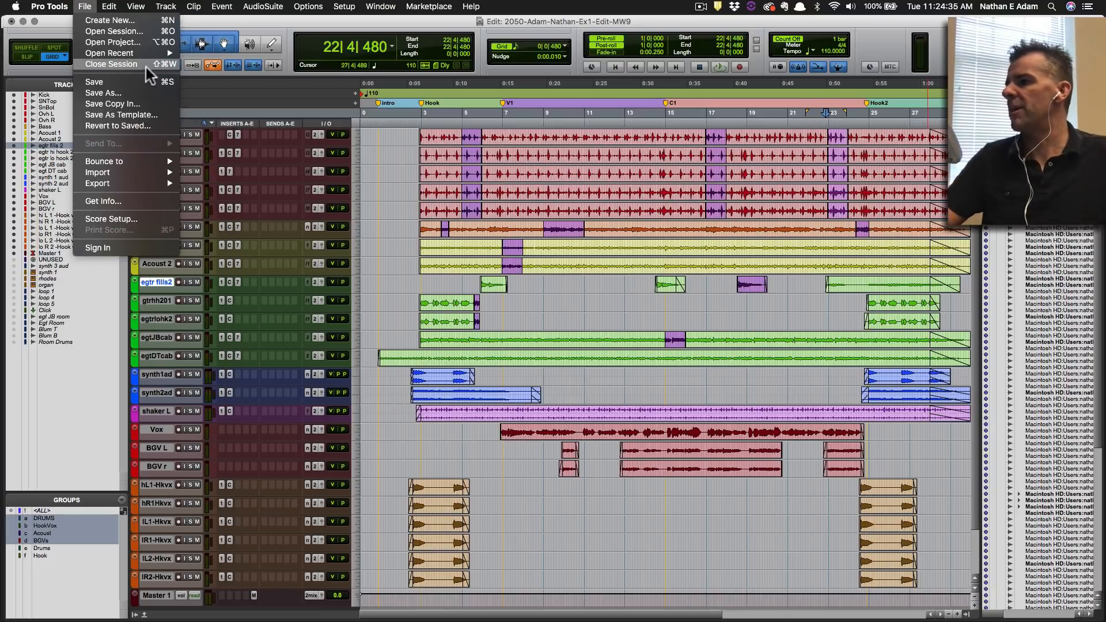
pyautogui.click(225, 39)
pyautogui.press('super+shift+w')
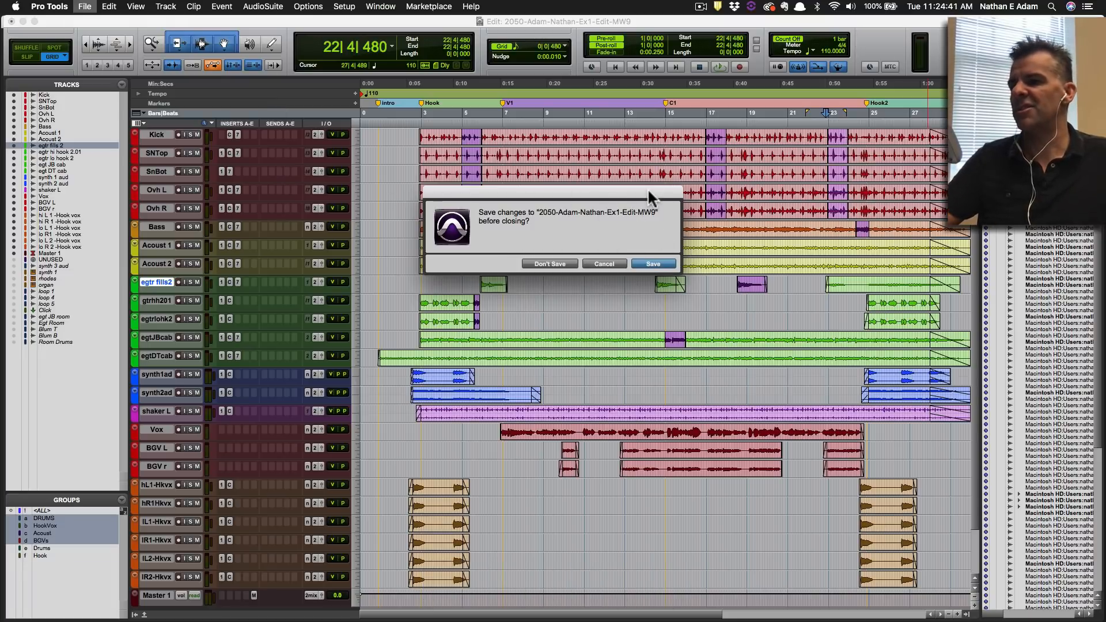
pyautogui.click(654, 263)
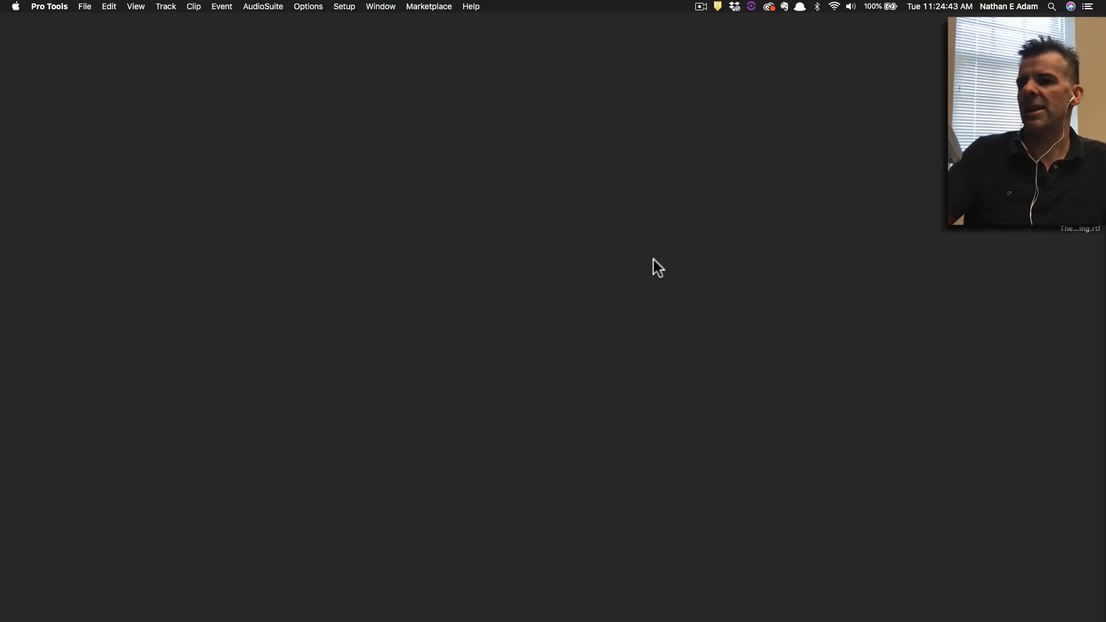
# Switch to Finder, open the External HD folder and select the Ex1-Edit-MW9 session file inside 2050-Exercise1.
pyautogui.doubleClick(1079, 36)
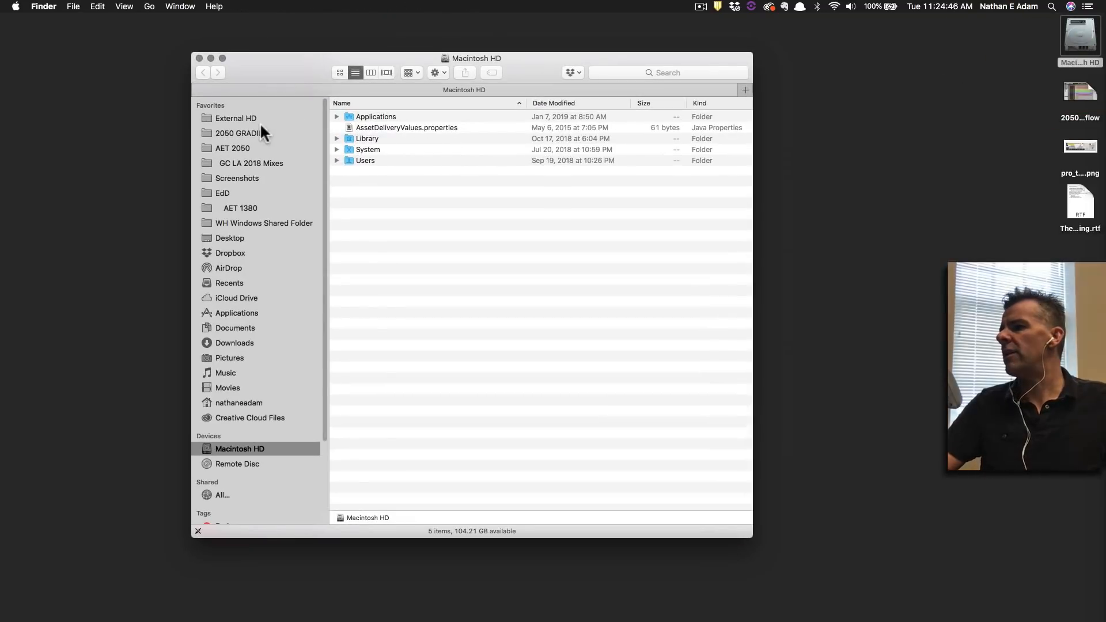
pyautogui.click(265, 116)
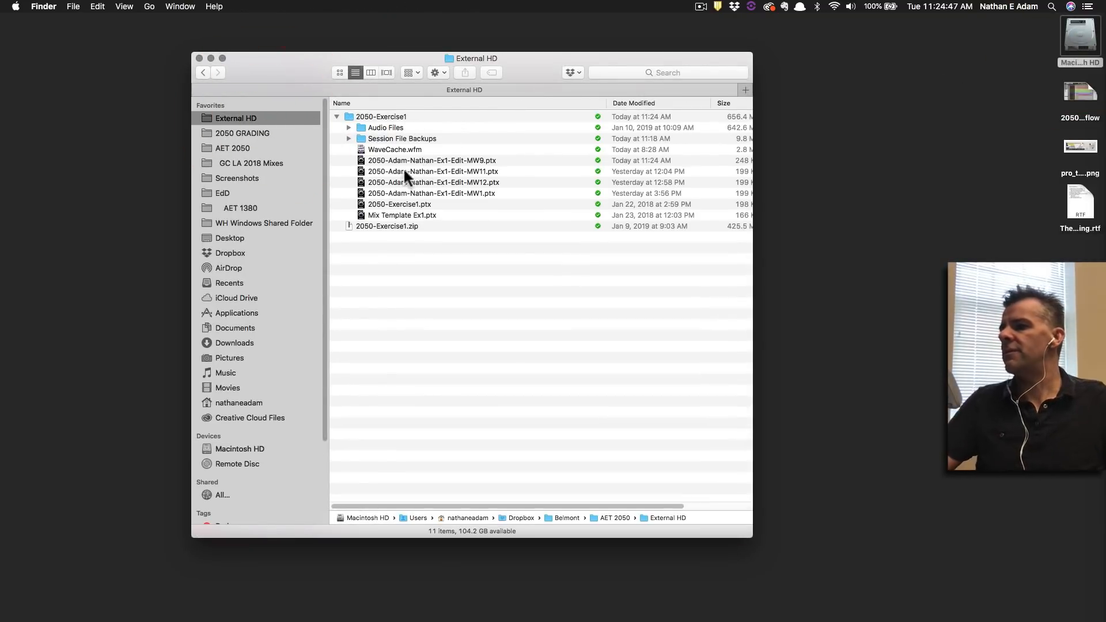
pyautogui.click(468, 162)
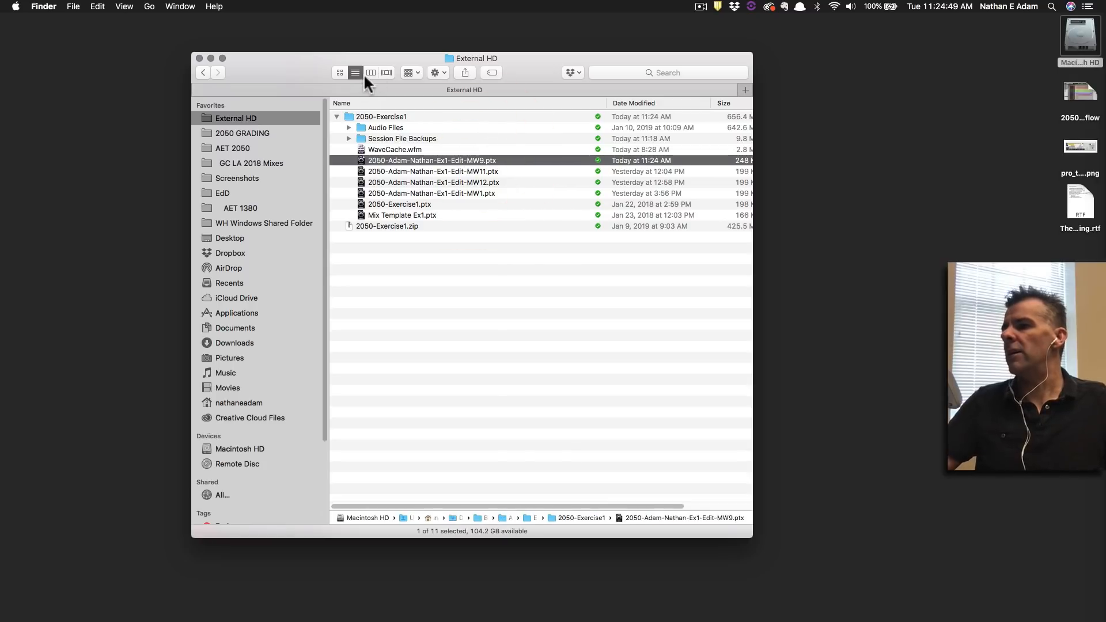
pyautogui.moveTo(308, 67); pyautogui.dragTo(280, 60)
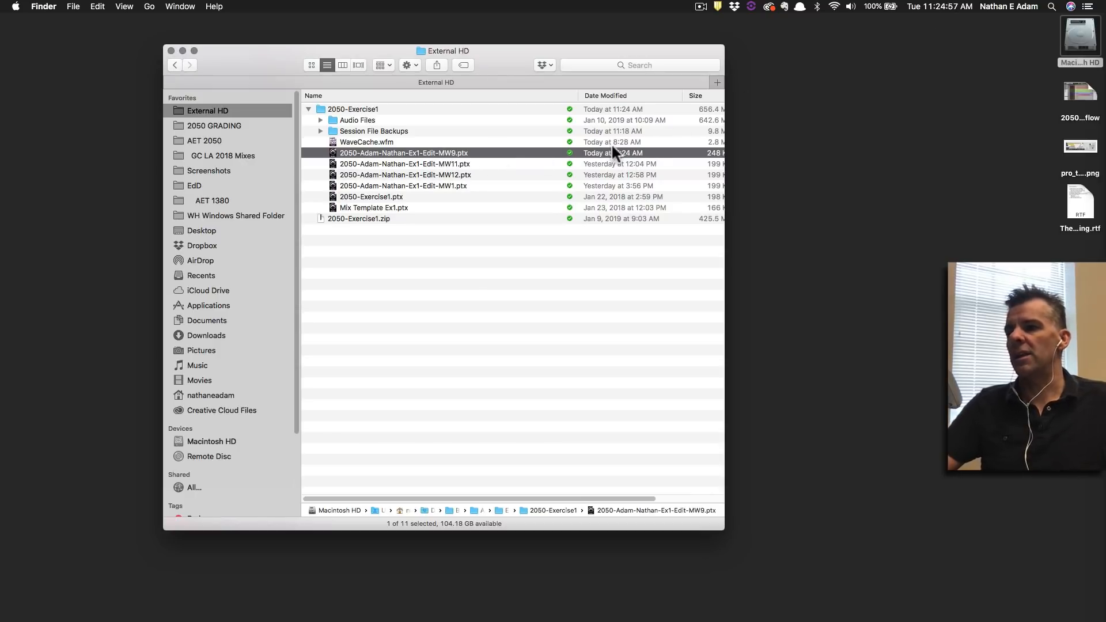
# Compare the MW11, MW12 and MW1 session files with the MW9 session file in the 2050-Exercise1 folder.
pyautogui.click(423, 163)
pyautogui.click(428, 173)
pyautogui.click(428, 183)
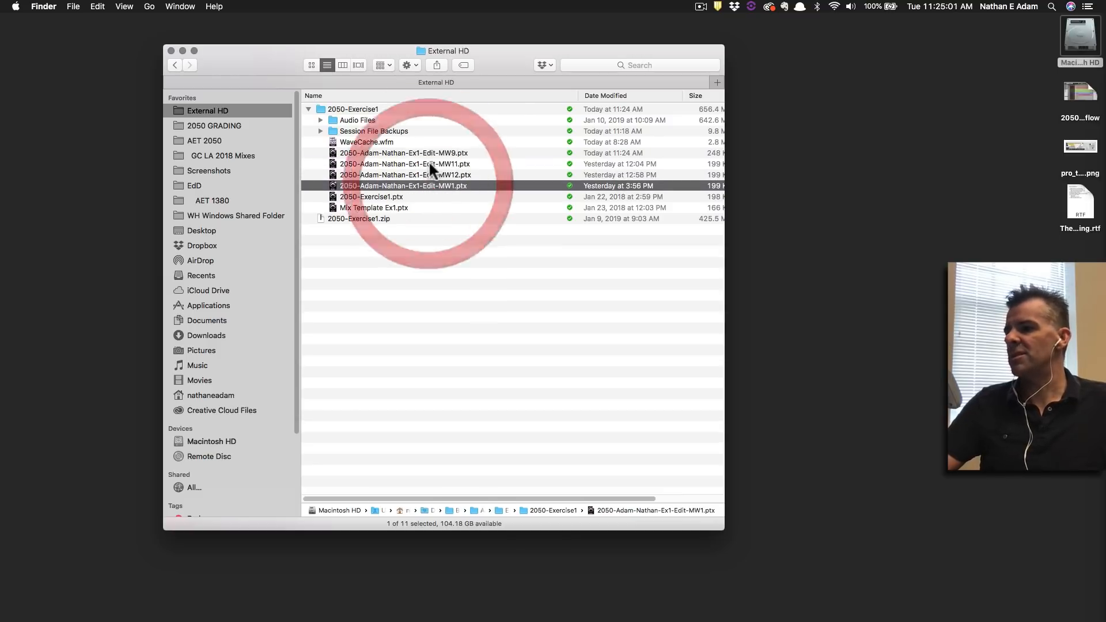
pyautogui.click(429, 163)
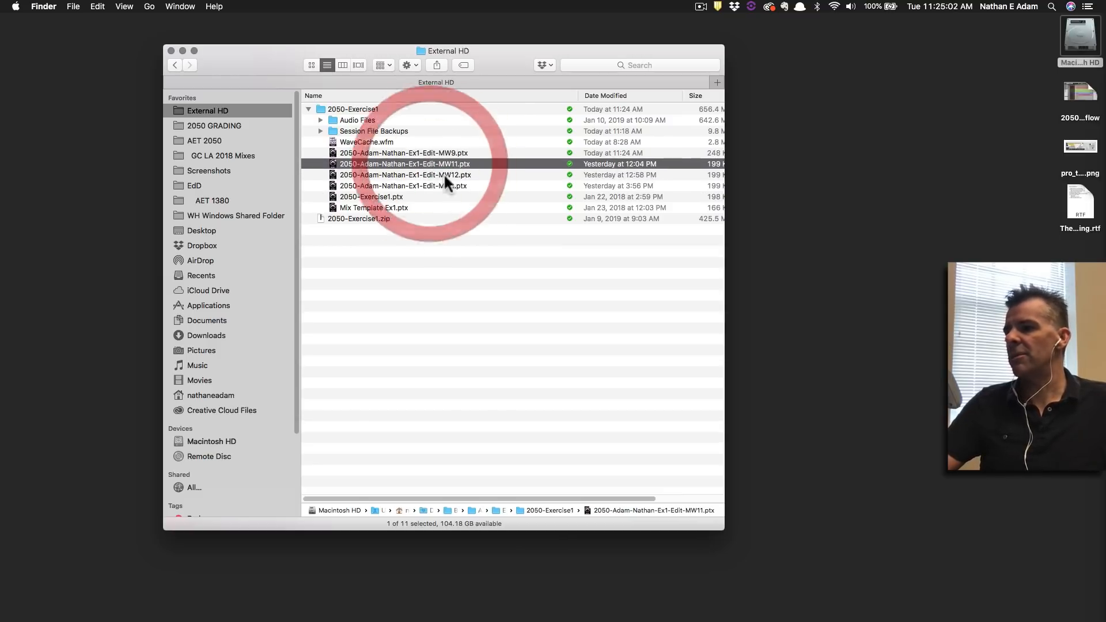
pyautogui.click(459, 147)
pyautogui.press('super+space')
pyautogui.press('super+space')
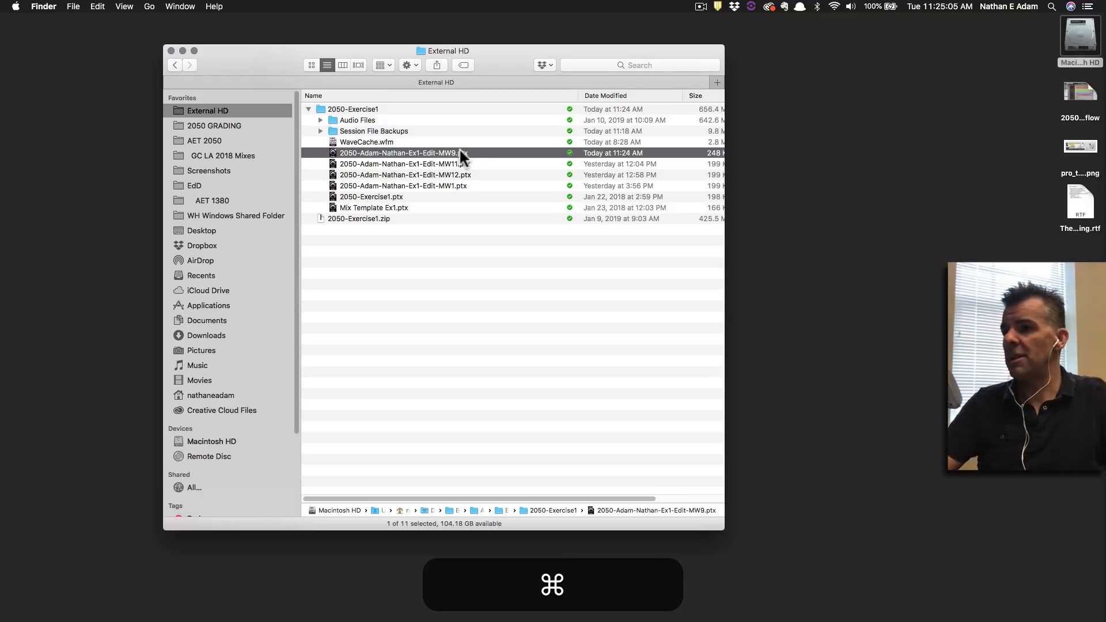